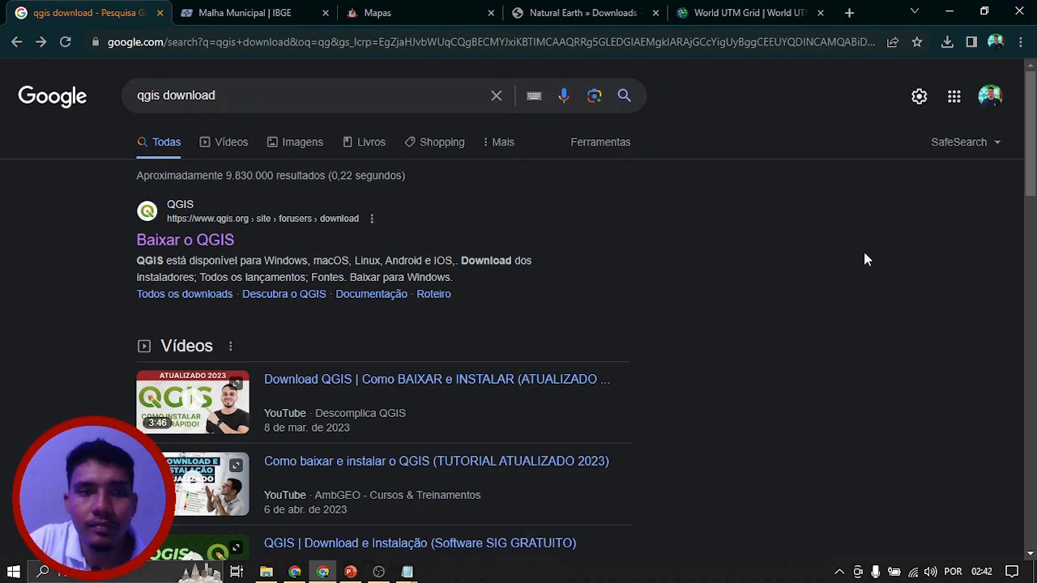
Step: Open the Baixar o QGIS page on qgis.org from the "qgis download" search results
click(237, 92)
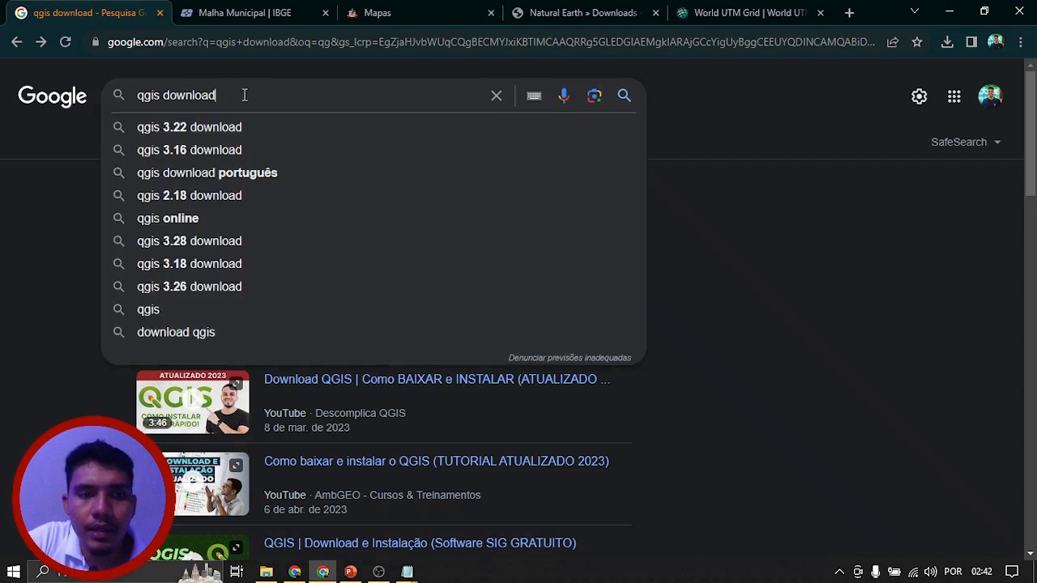
click(40, 255)
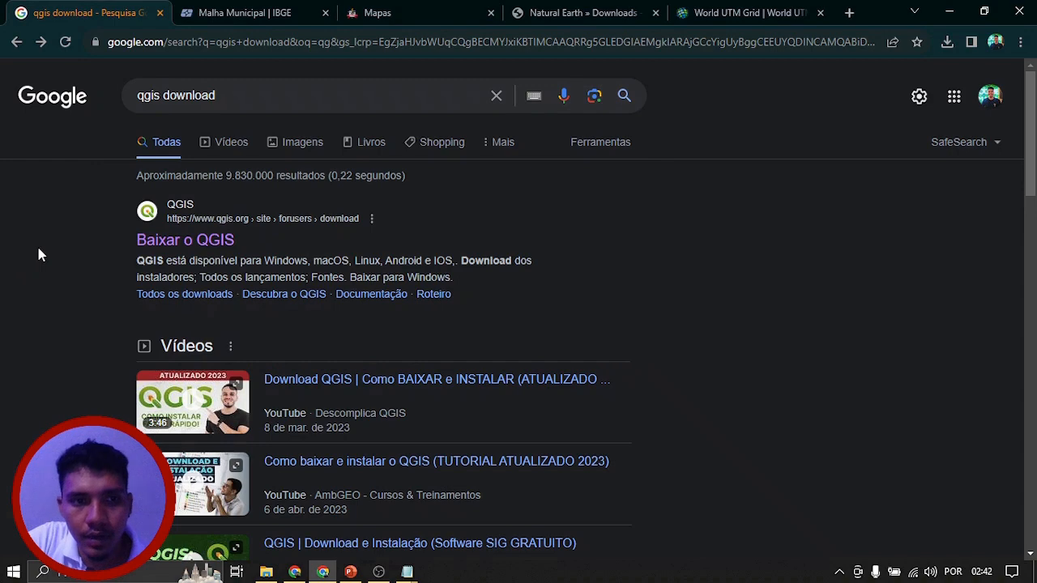
click(187, 244)
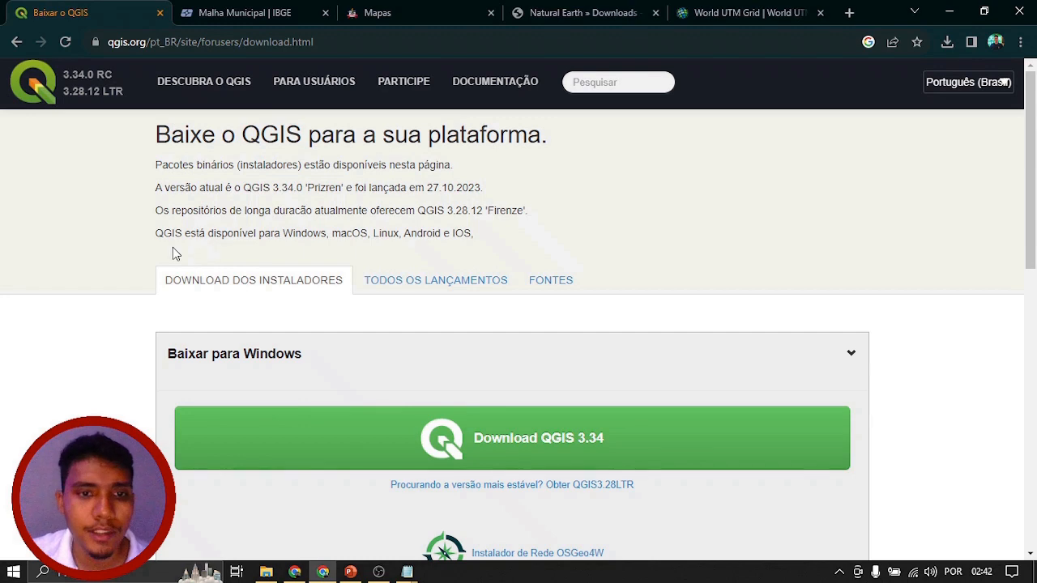
Step: Review the QGIS download page, checking the list of all releases and the Windows installer options
scroll(97, 284, down, 1)
scroll(94, 287, up, 1)
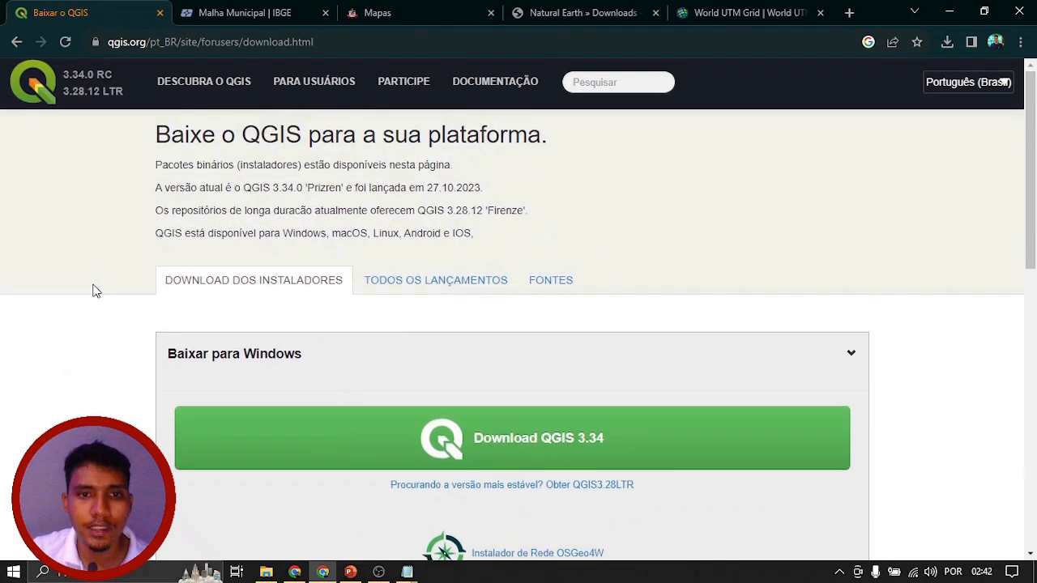
mouse_move(1034, 156)
mouse_down()
mouse_move(1035, 399)
mouse_move(1035, 148)
mouse_move(1022, 319)
mouse_move(1034, 316)
mouse_move(1033, 327)
mouse_move(1032, 166)
mouse_up()
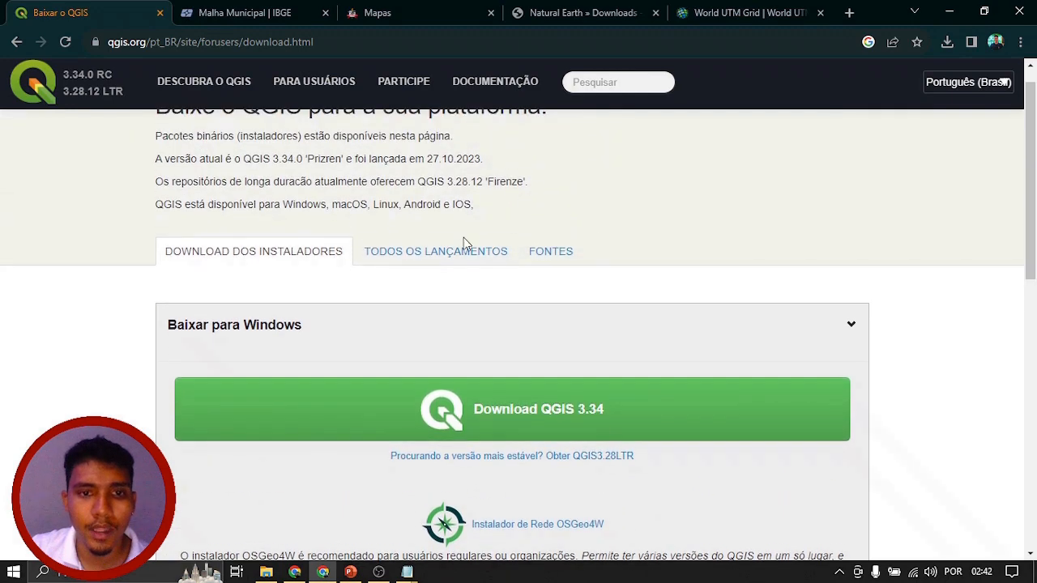
click(389, 255)
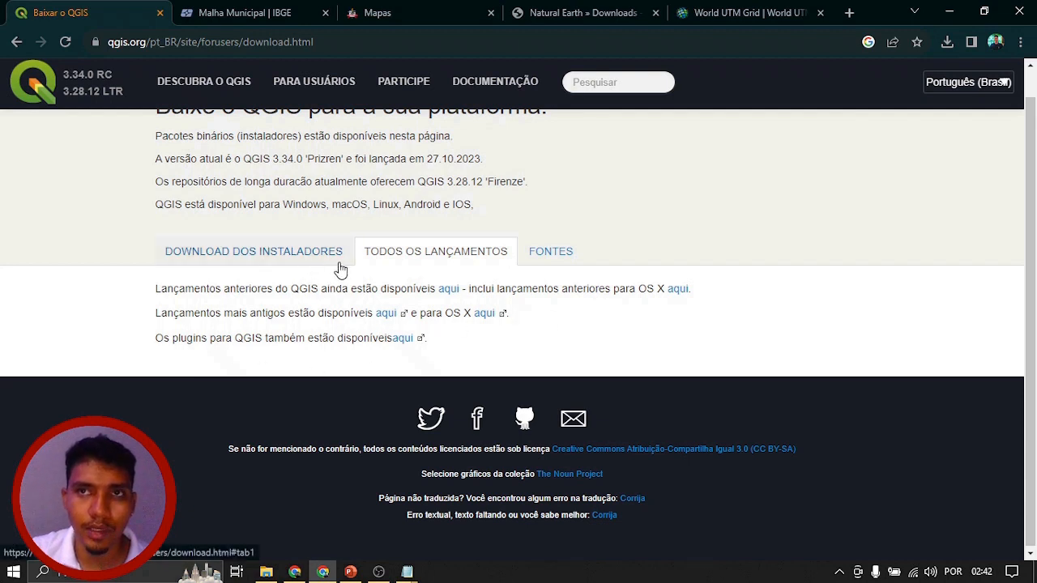
click(294, 261)
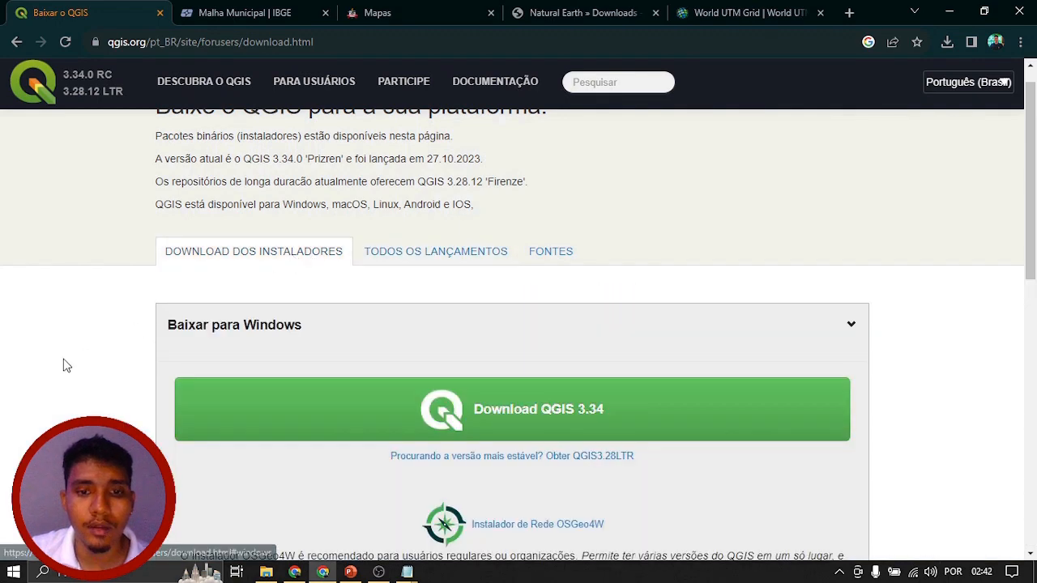
scroll(65, 364, down, 1)
drag(1033, 186, 1032, 203)
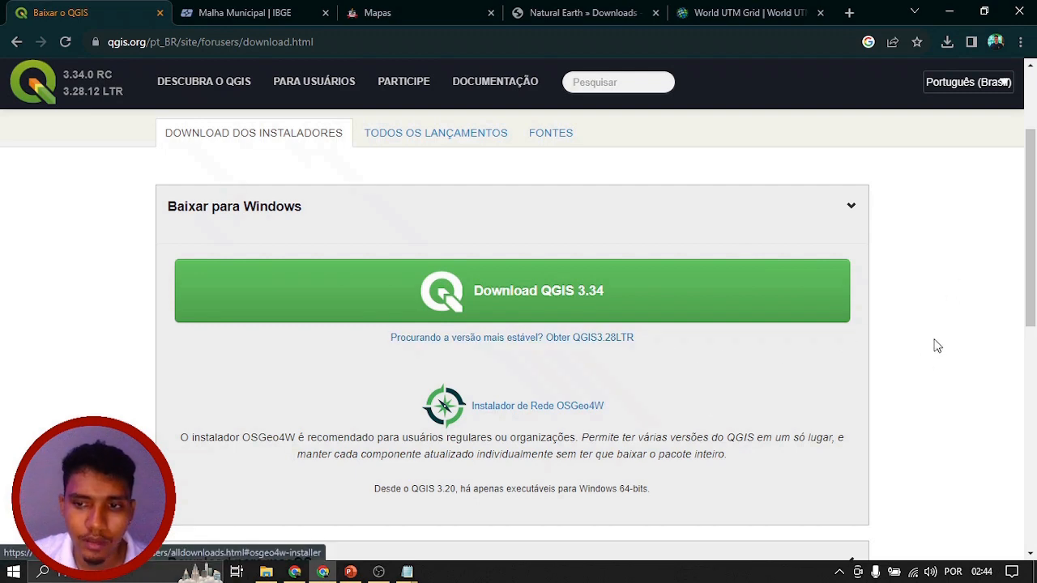
Step: Switch to File Explorer and launch the QGIS-OSGeo4W-3.28.12-1 installer from the Downloads folder
click(265, 573)
click(81, 168)
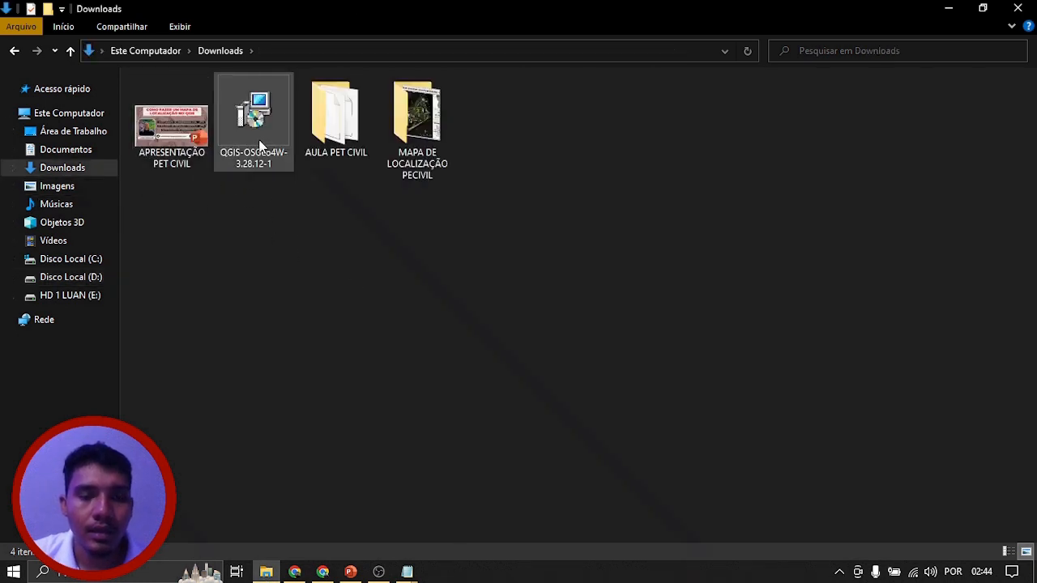
double_click(259, 145)
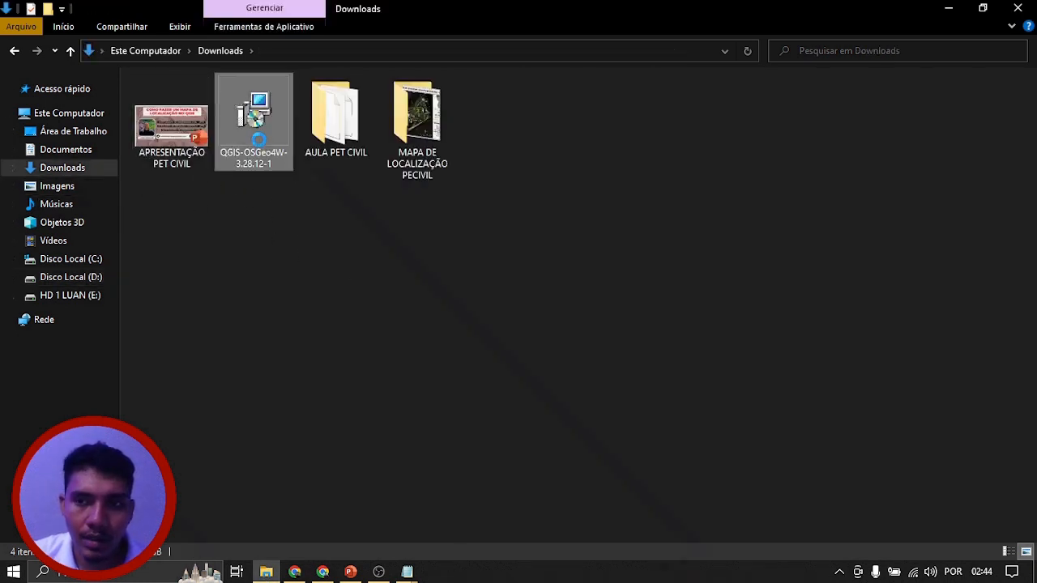
right_click(258, 140)
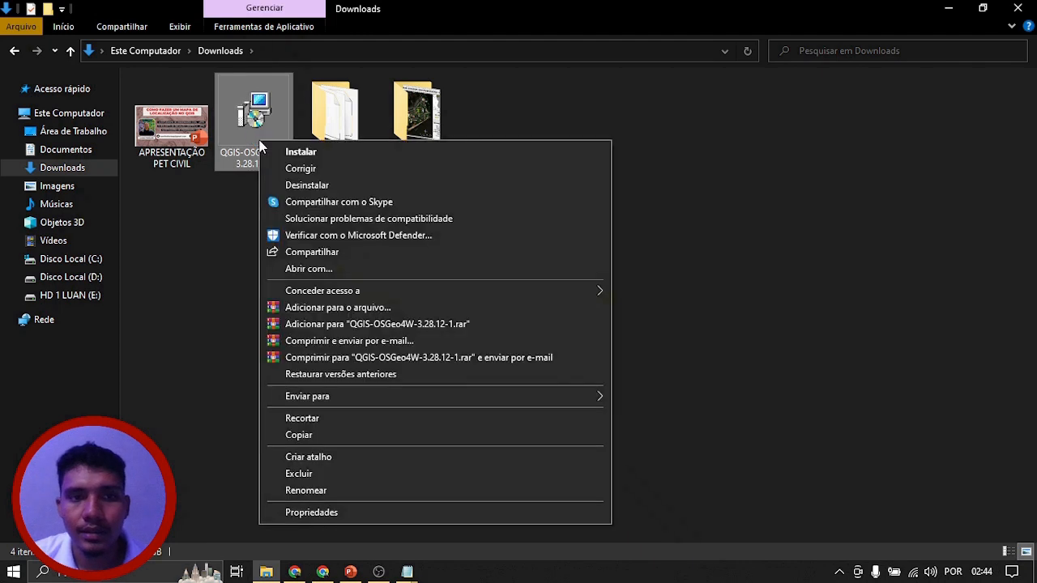
click(330, 159)
Step: Accept the licence, keep the default destination folder and shortcuts, and cancel the QGIS setup before installing
click(597, 408)
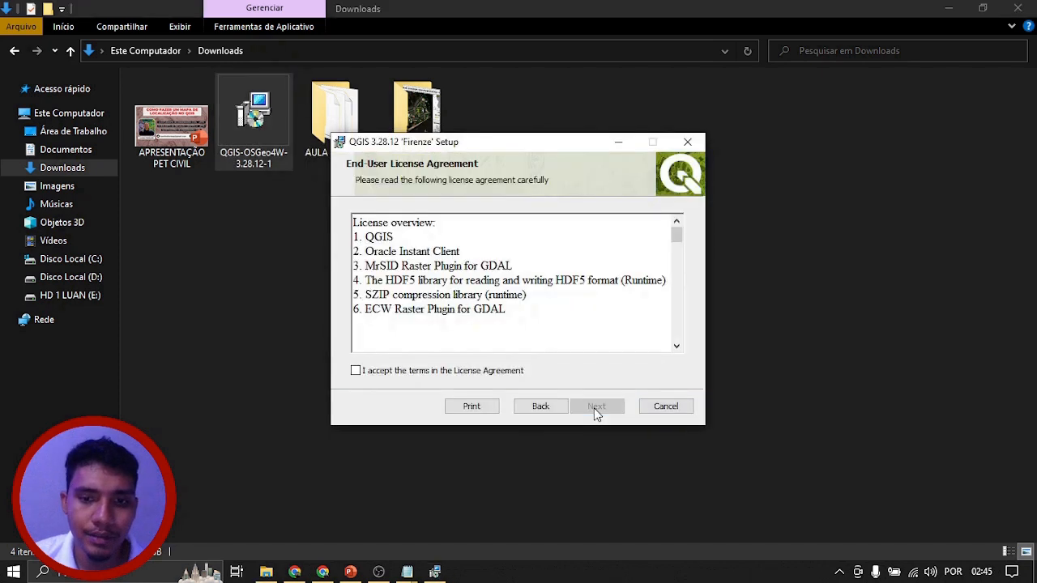
click(357, 371)
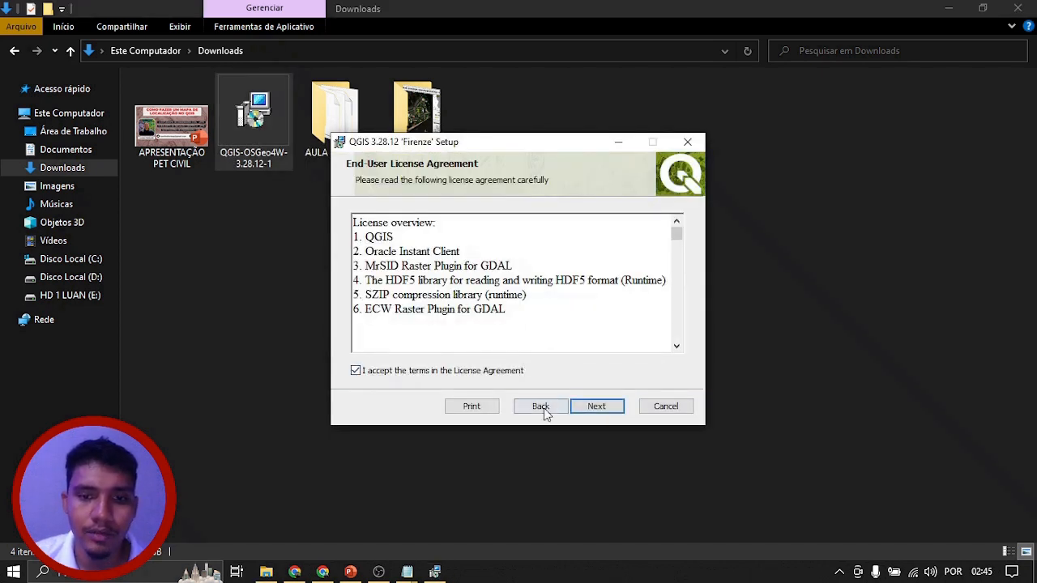
click(597, 407)
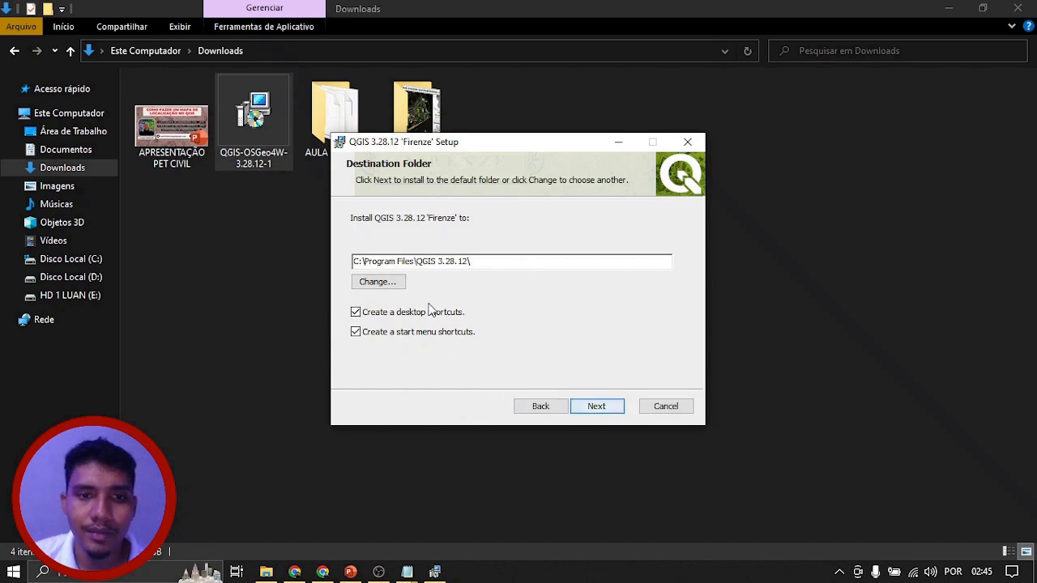
click(600, 408)
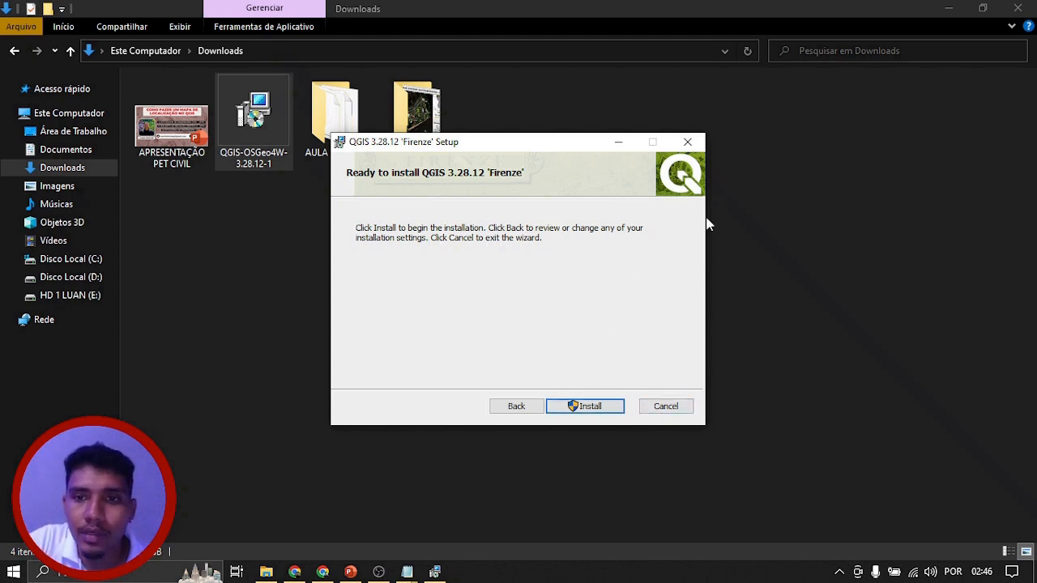
click(666, 406)
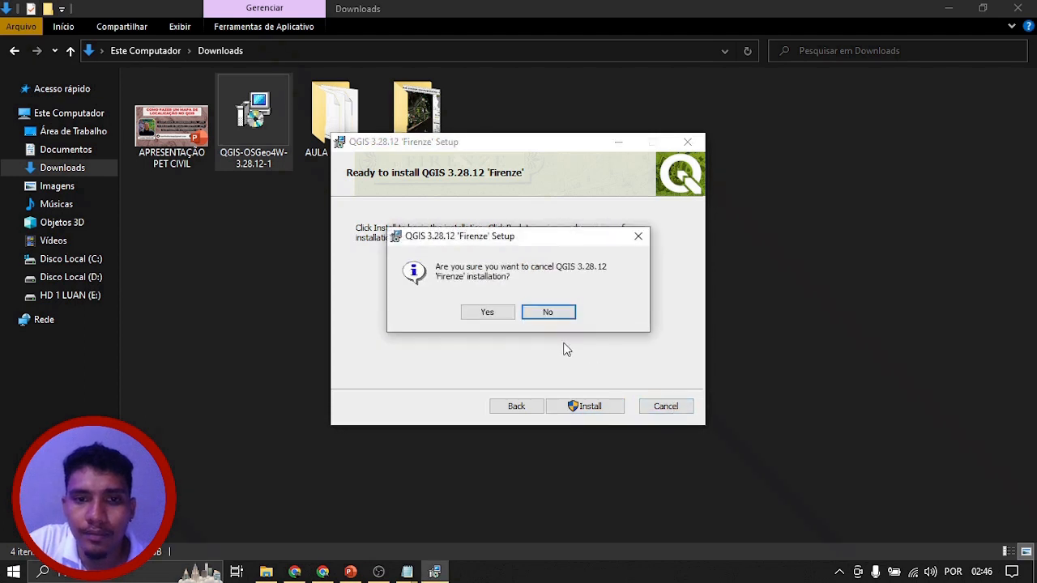
click(487, 313)
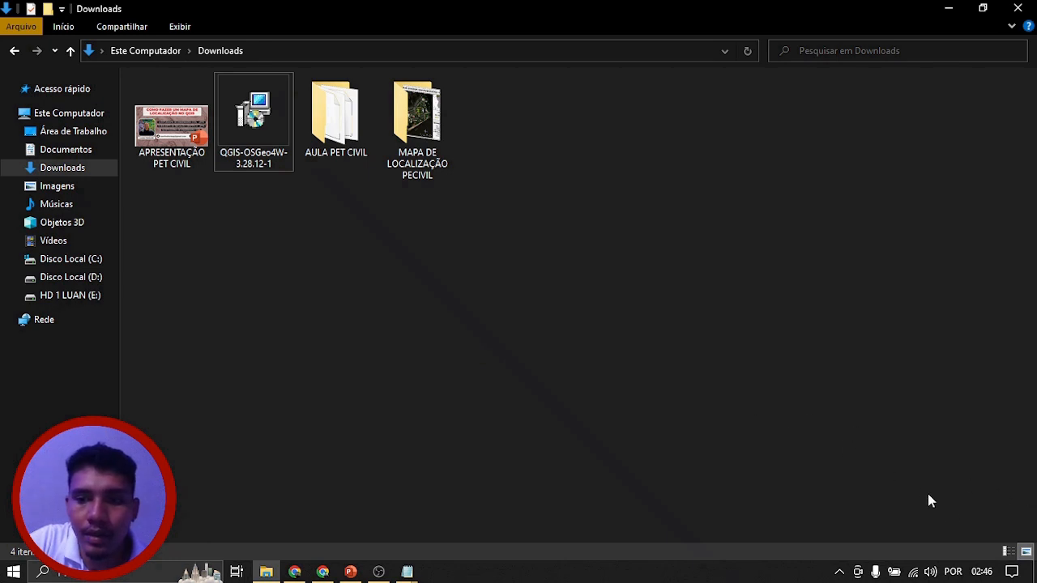
Step: Show the desktop and open the QGIS 3.28.10 folder to locate the QGIS Desktop 3.28.10 shortcut
click(1035, 572)
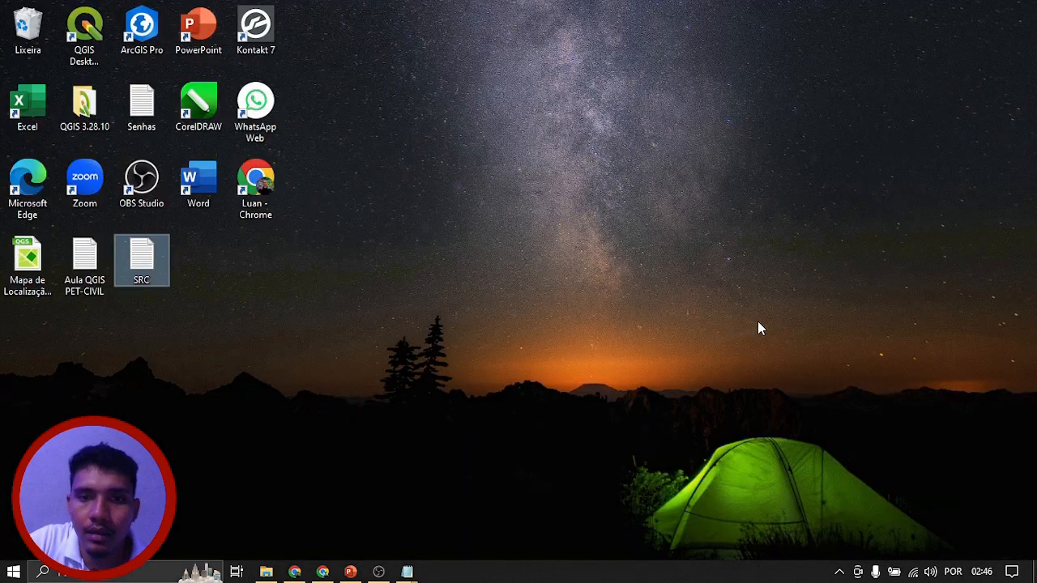
click(739, 335)
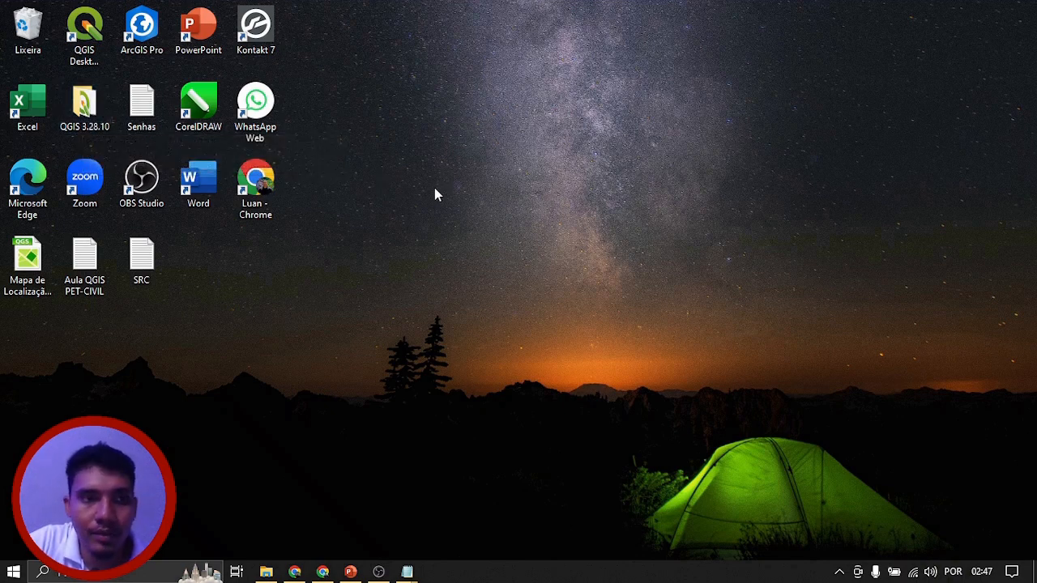
double_click(86, 114)
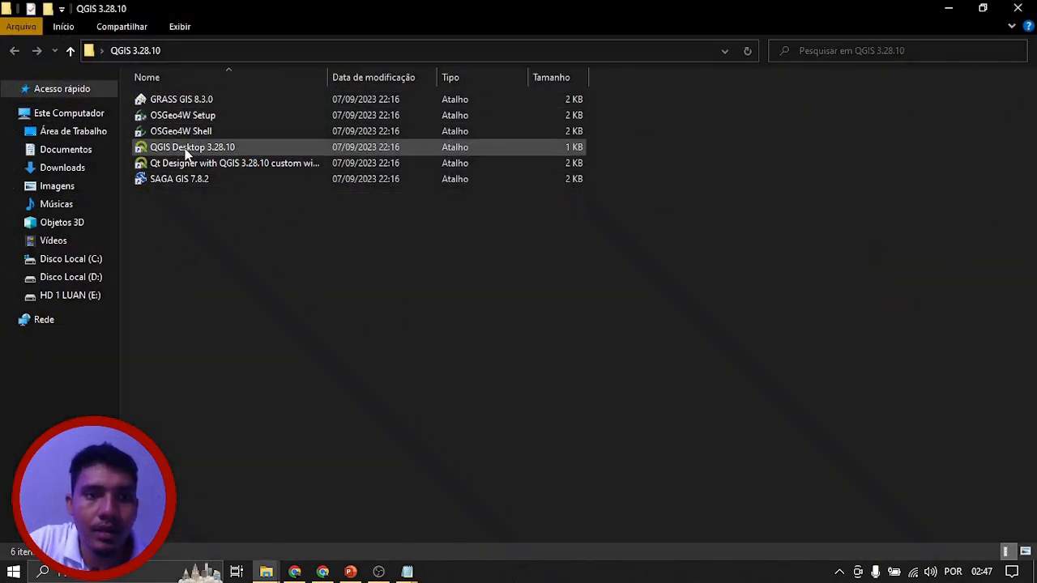
click(157, 147)
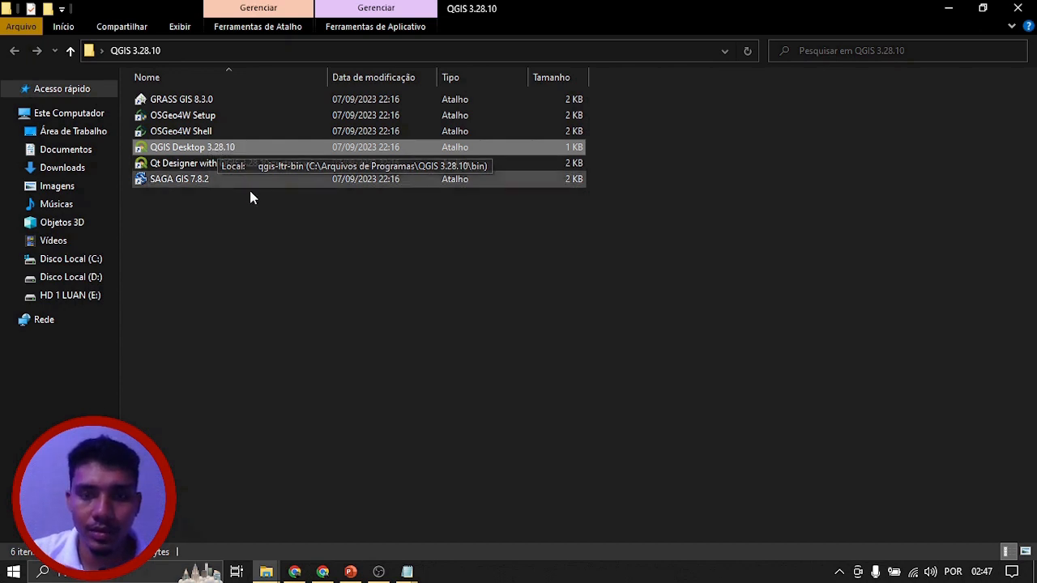
click(287, 282)
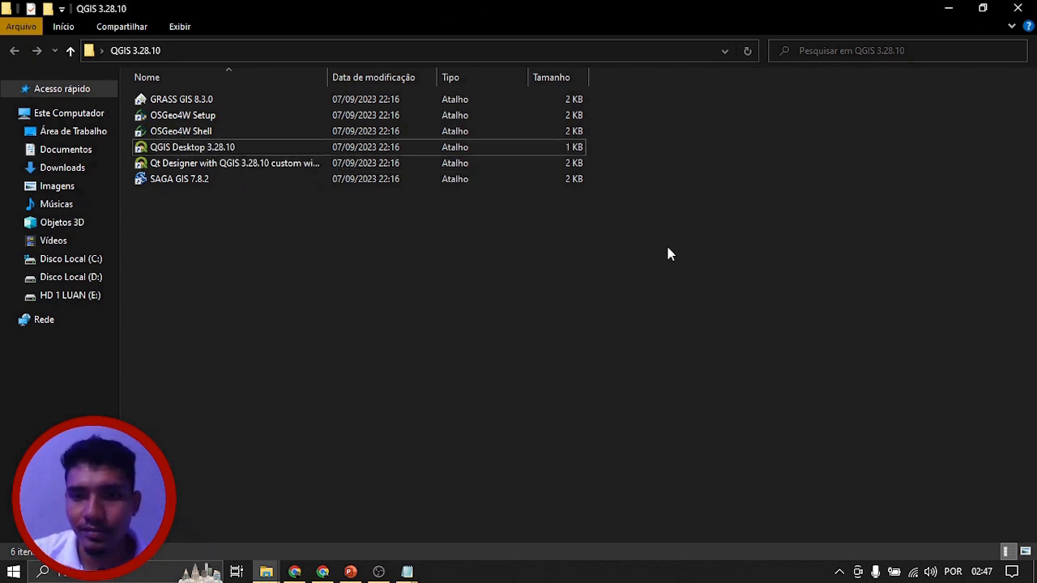
Step: Display the send-to destinations for the QGIS Desktop 3.28.10 shortcut, dismiss them and minimize the folder window
right_click(213, 151)
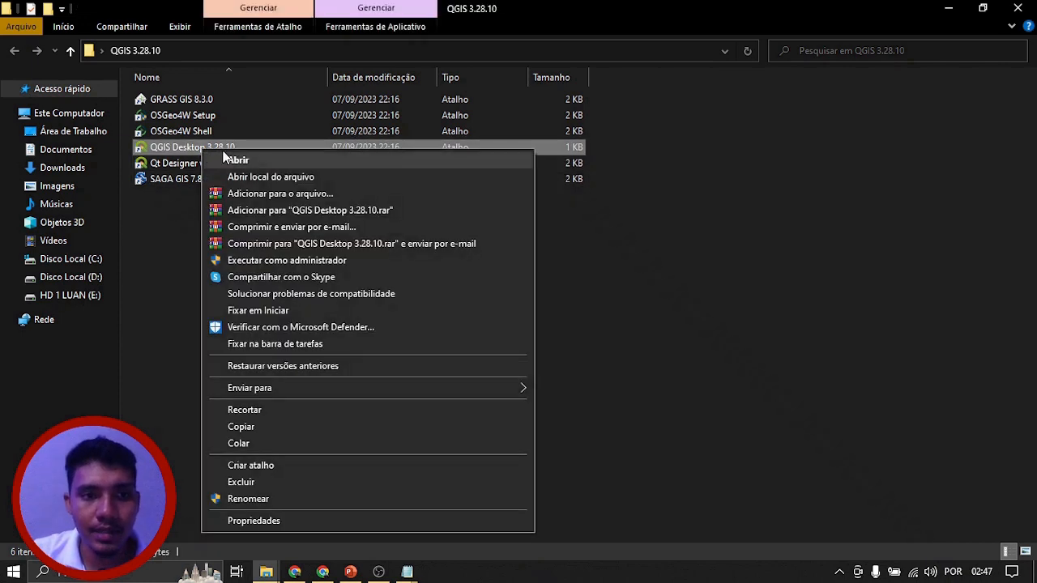
mouse_move(481, 387)
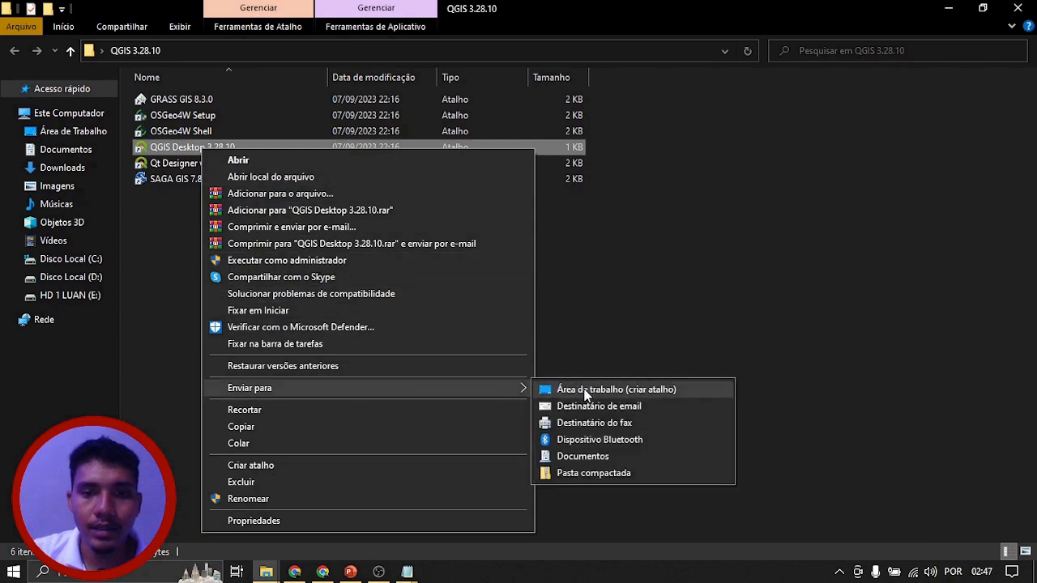
click(629, 304)
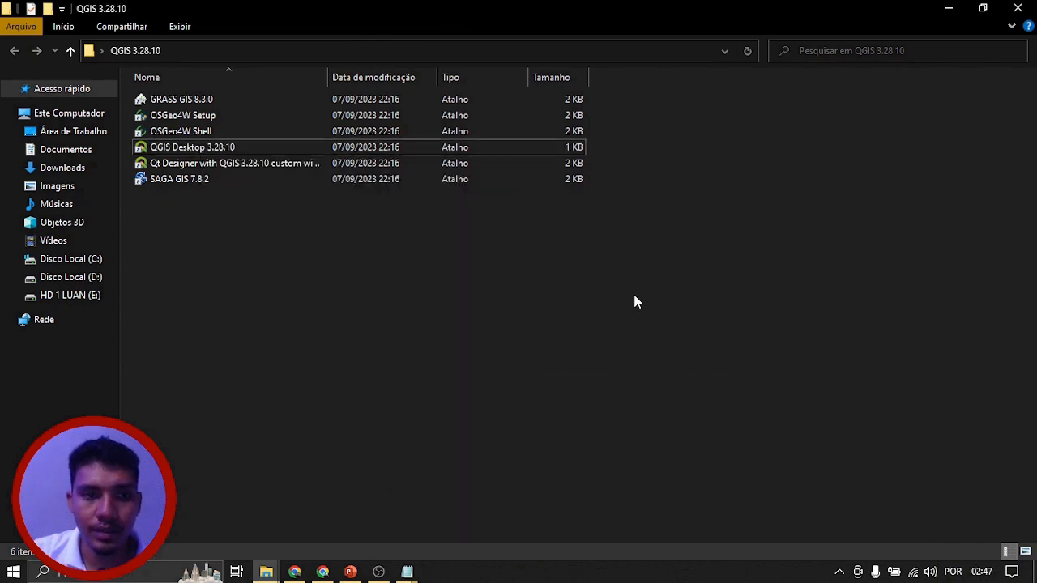
click(948, 9)
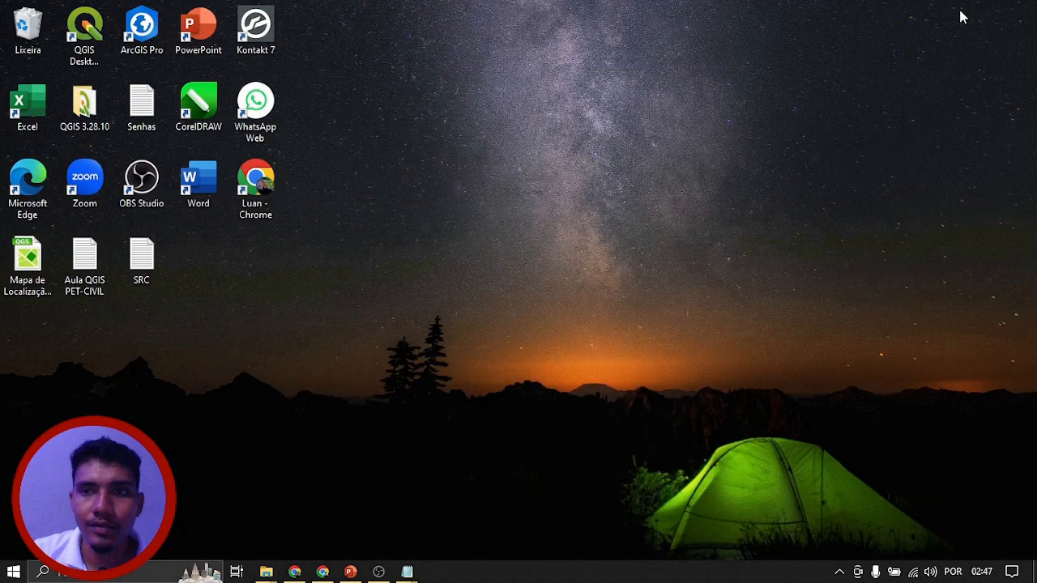
Step: Move the QGIS Desktop shortcut to the empty spot beside the Kontakt 7 icon on the desktop
click(85, 32)
drag(84, 32, 314, 34)
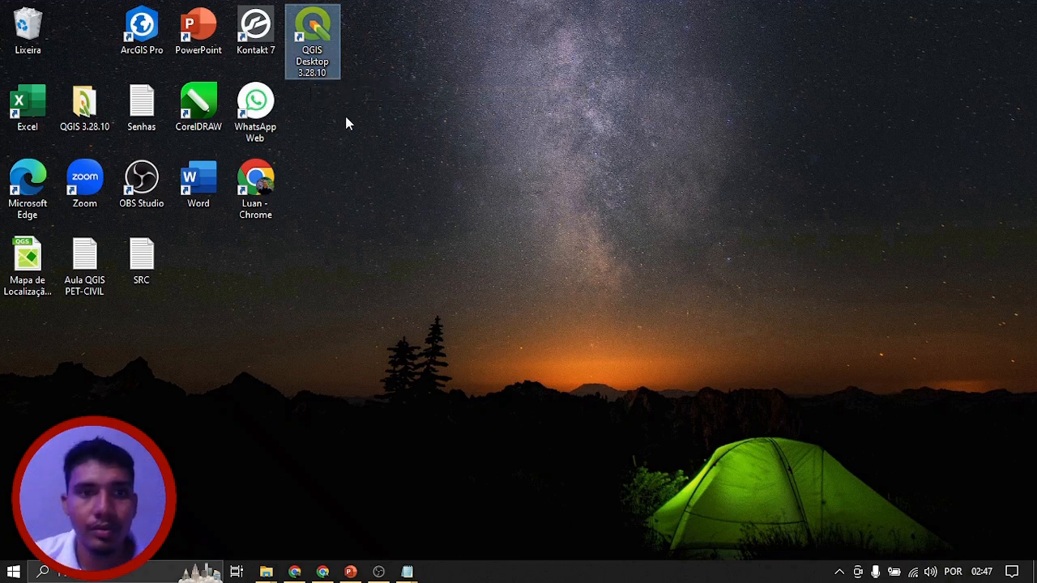
click(360, 153)
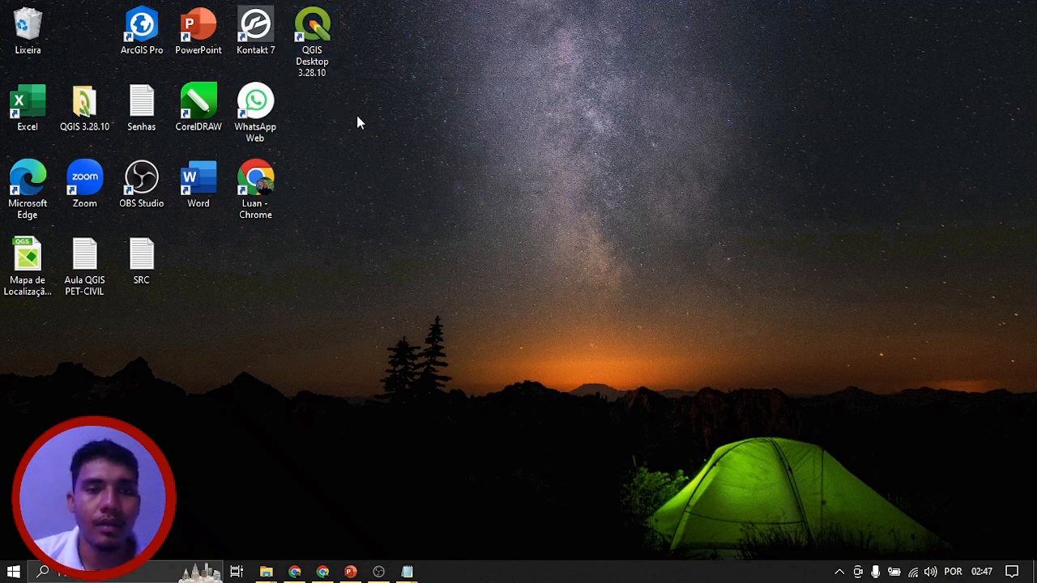
Step: Launch QGIS Desktop 3.28.10 and create a new empty project
double_click(318, 52)
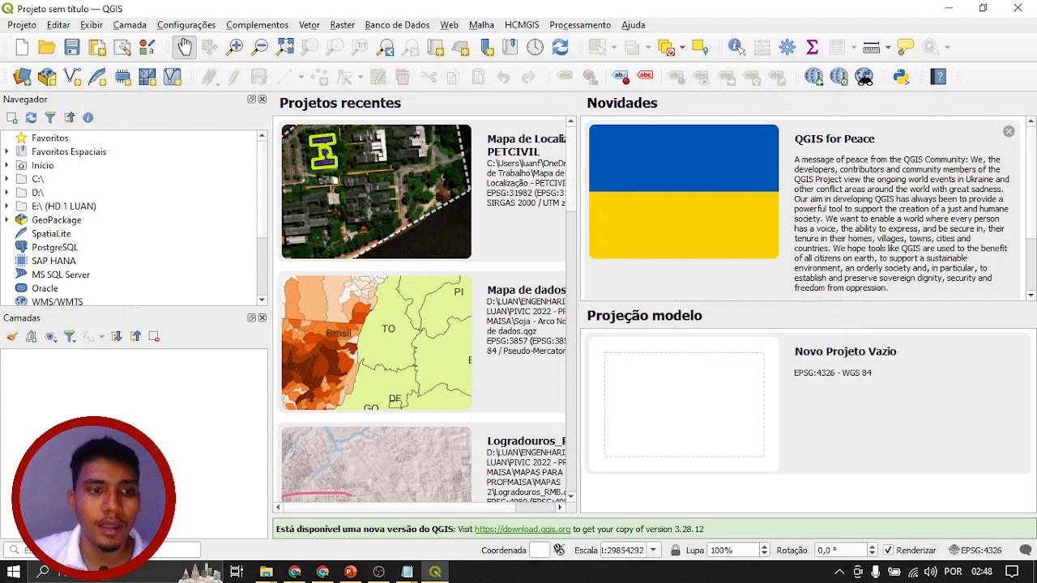
click(26, 26)
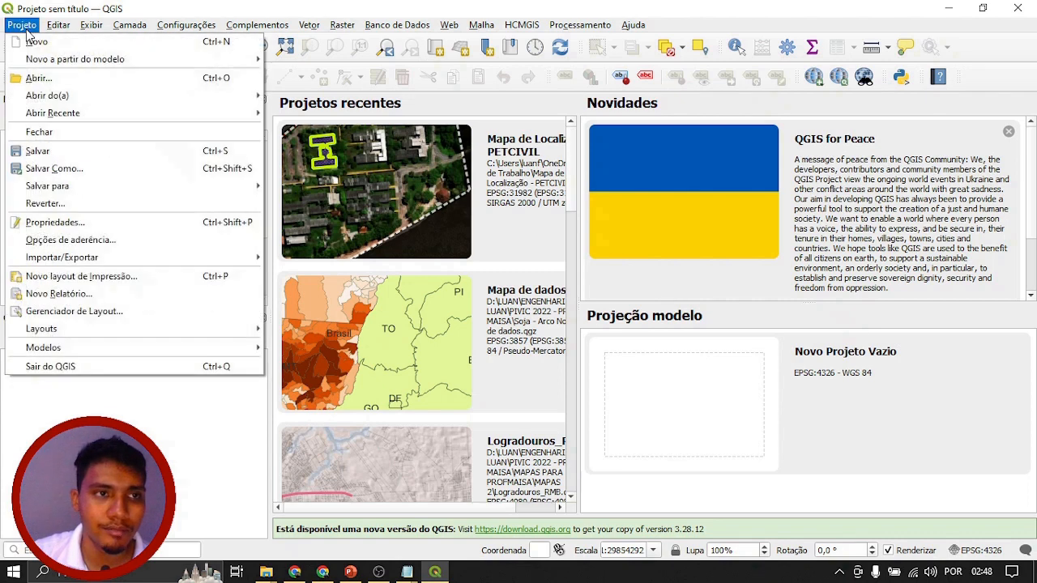
click(65, 44)
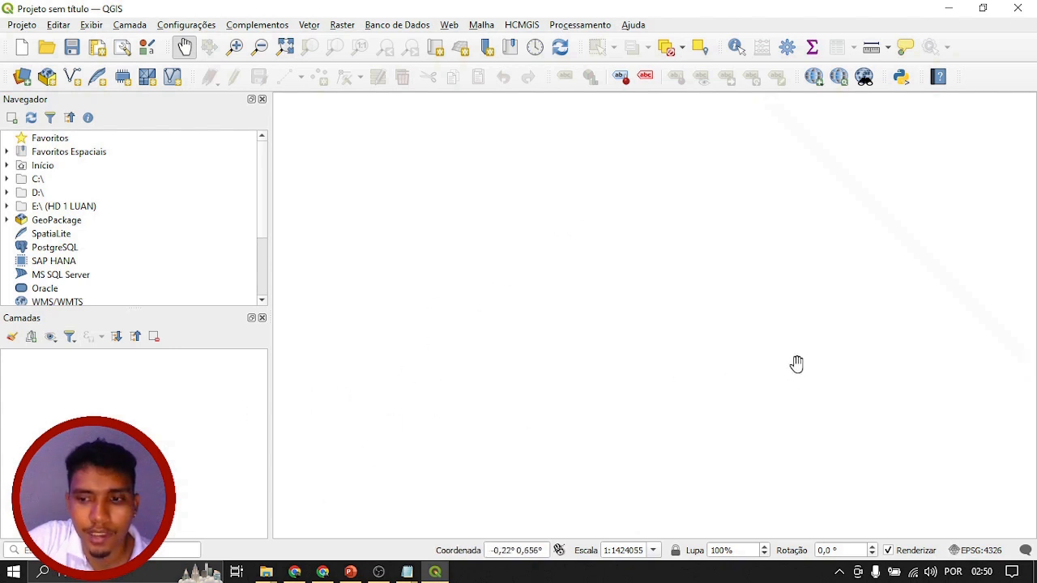
Step: Switch to Chrome and return from the IBGE Malha Municipal page to the "ibge camadas" search results
click(322, 574)
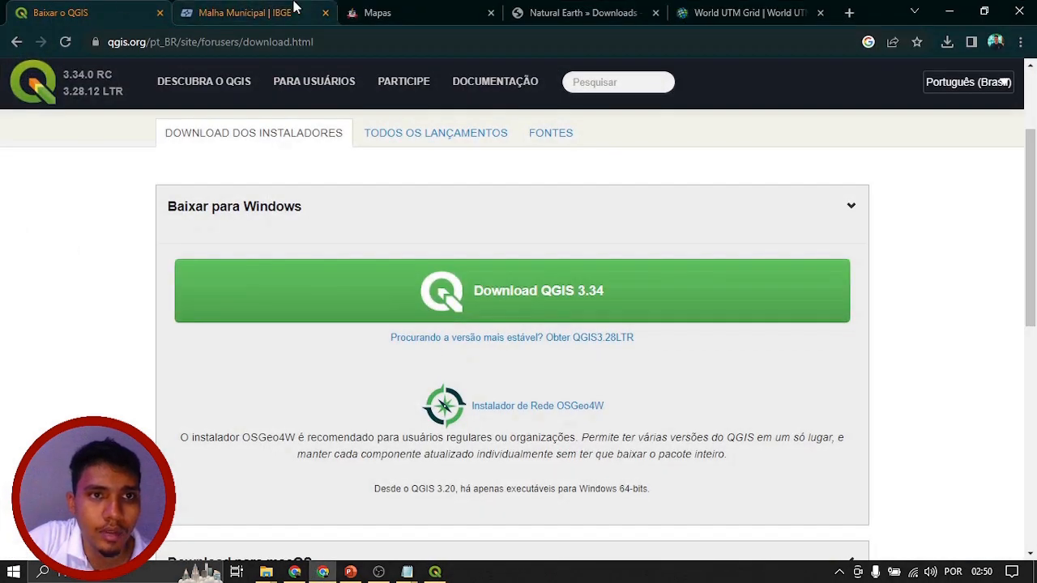
click(250, 13)
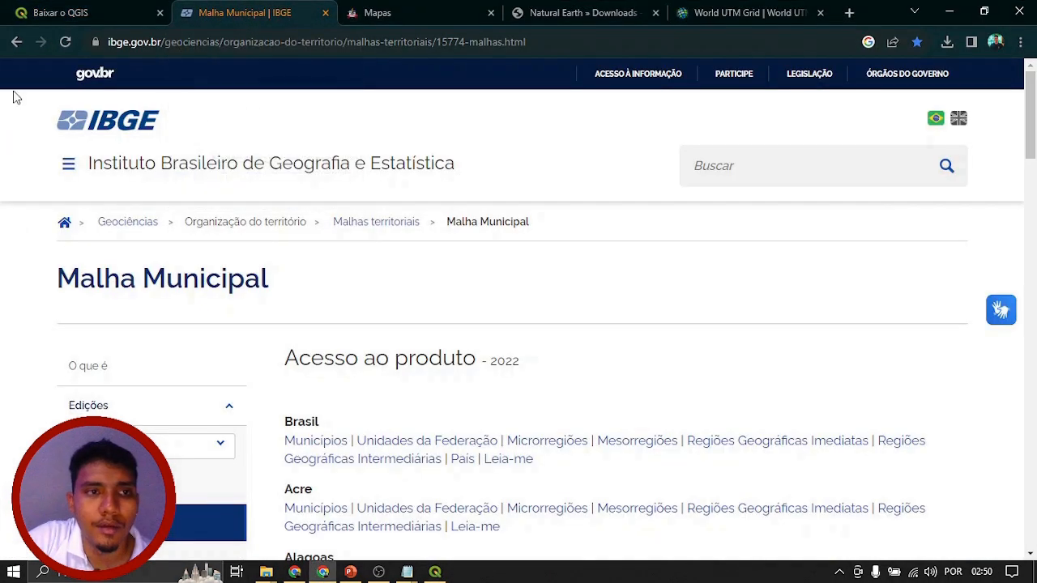
click(14, 42)
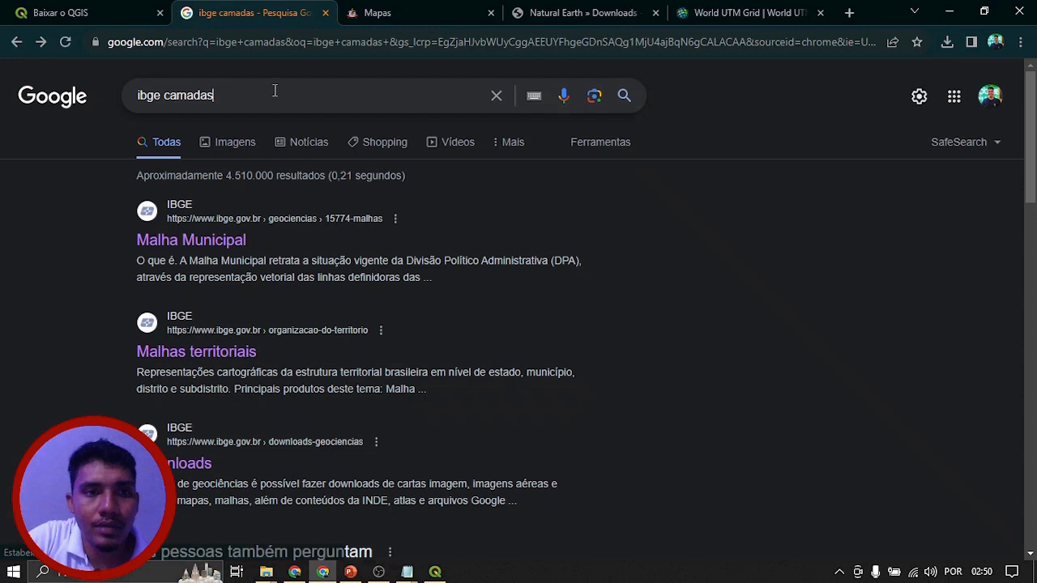
click(273, 93)
click(148, 170)
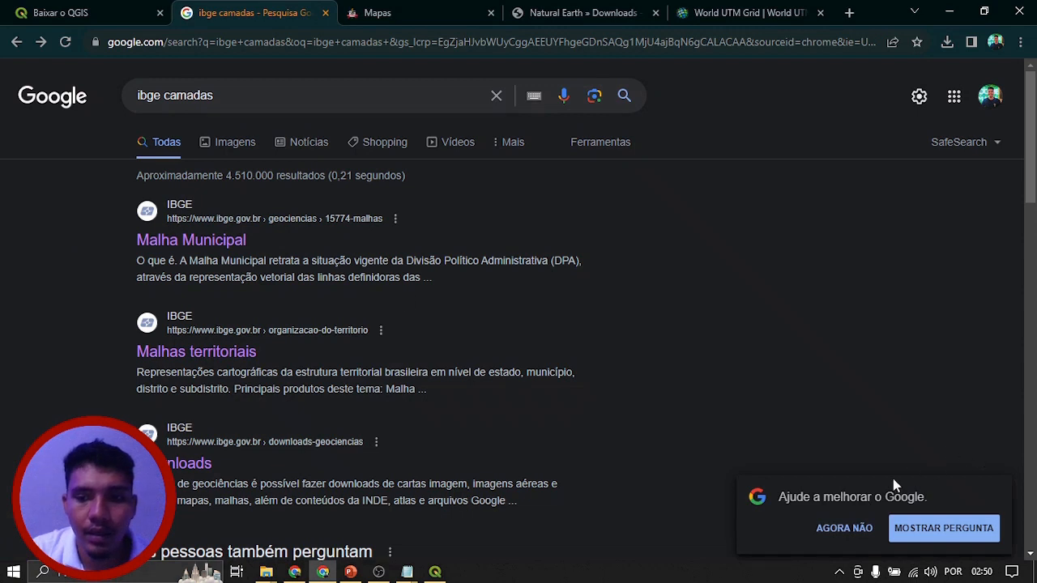
Step: Decline Google's feedback question and open the IBGE Malha Municipal search result
click(855, 531)
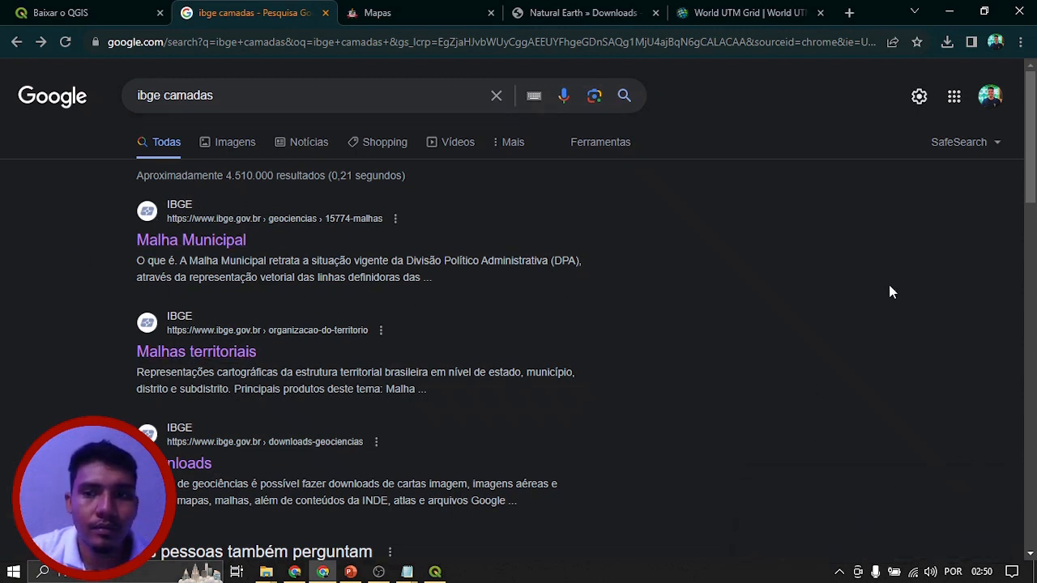
click(186, 243)
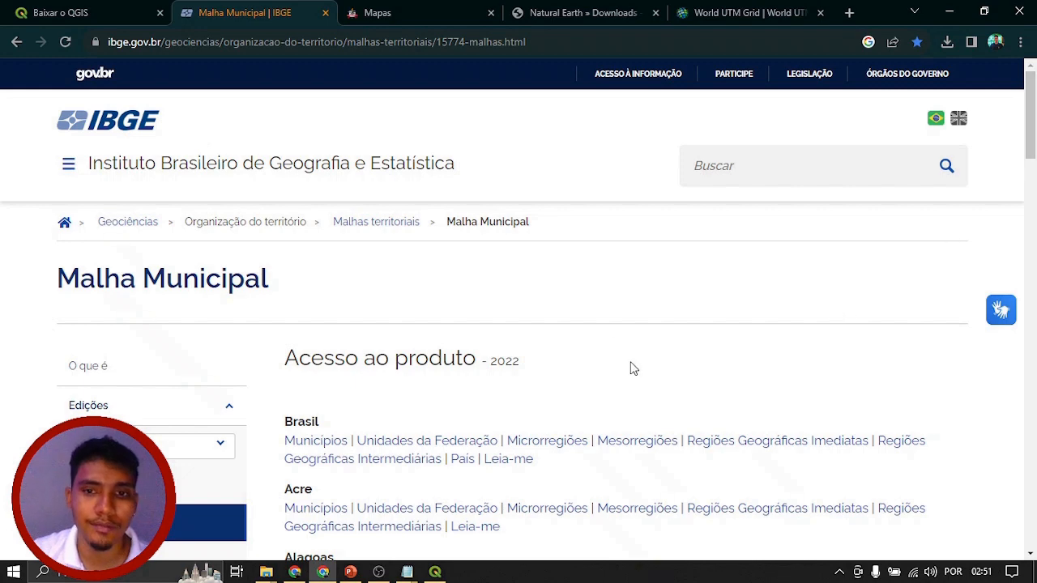
Step: Find Pará in the 2022 product list and download its Unidades da Federação layer
scroll(1031, 127, down, 1)
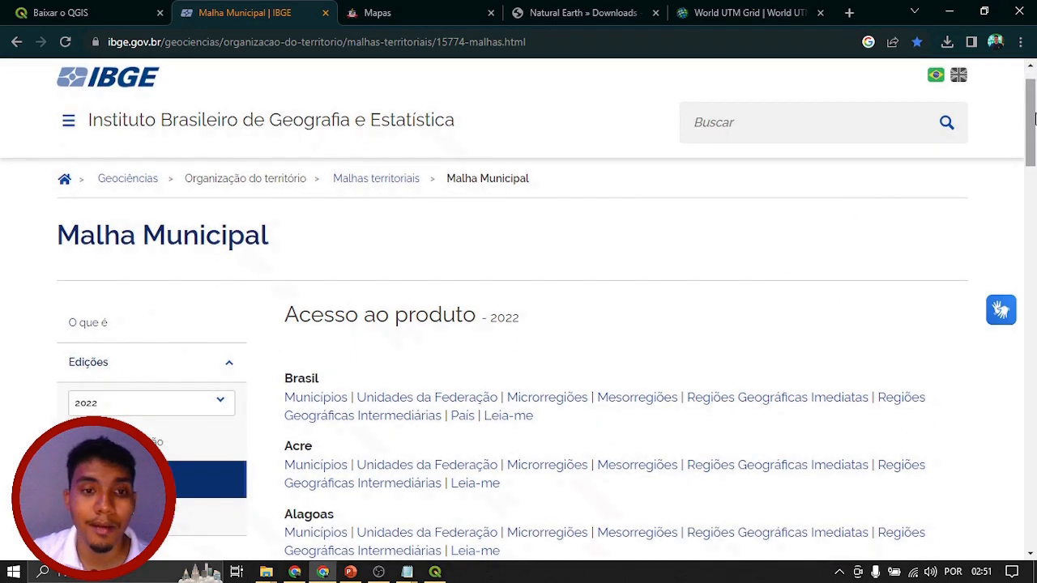
drag(1031, 118, 1031, 149)
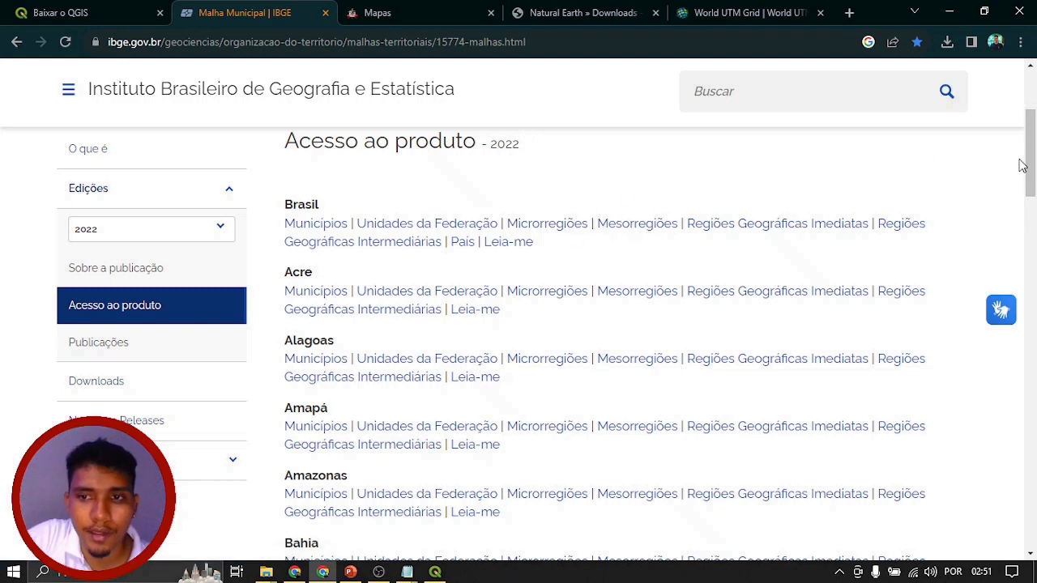
drag(1031, 144, 1034, 284)
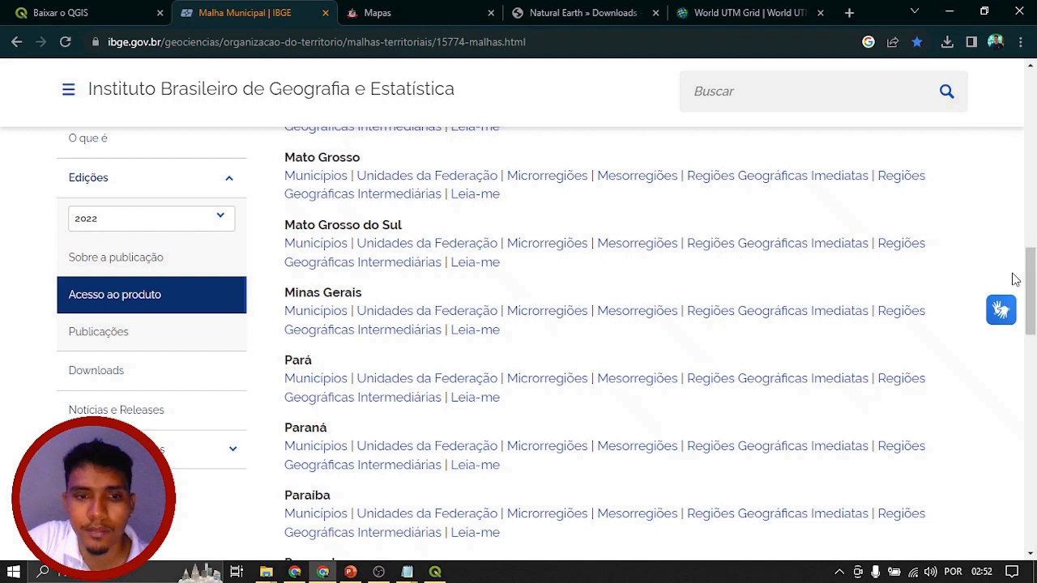
drag(282, 358, 313, 361)
click(324, 361)
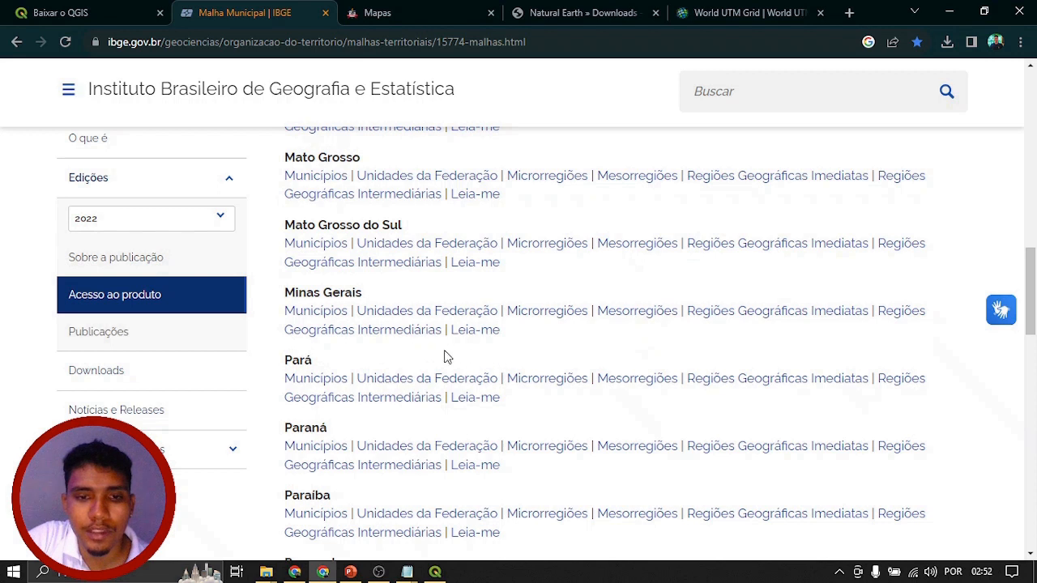
click(402, 379)
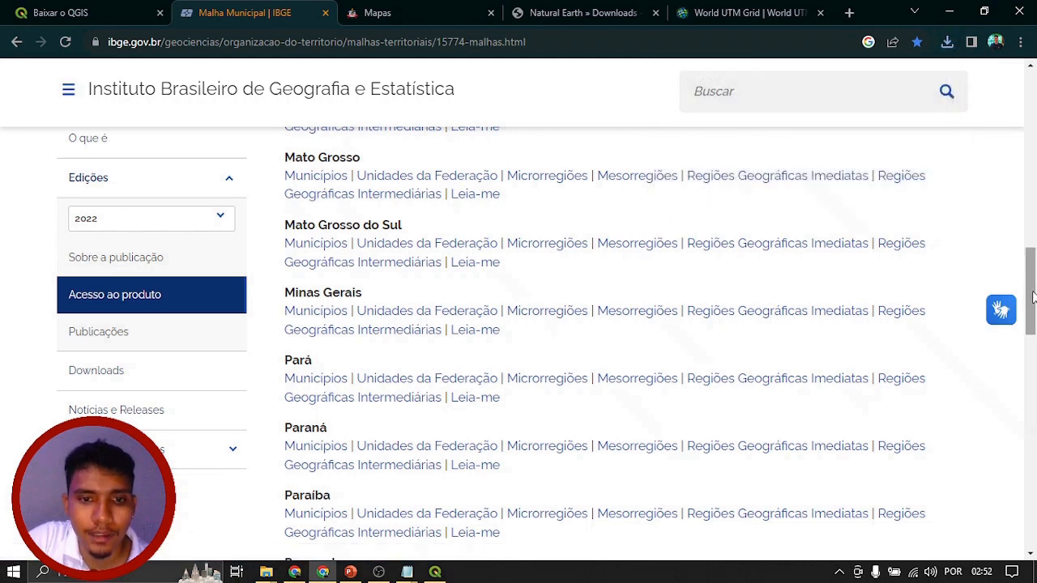
Step: Download the Unidades da Federação layer for Brasil from the 2022 product list
drag(1033, 299, 1033, 145)
click(426, 272)
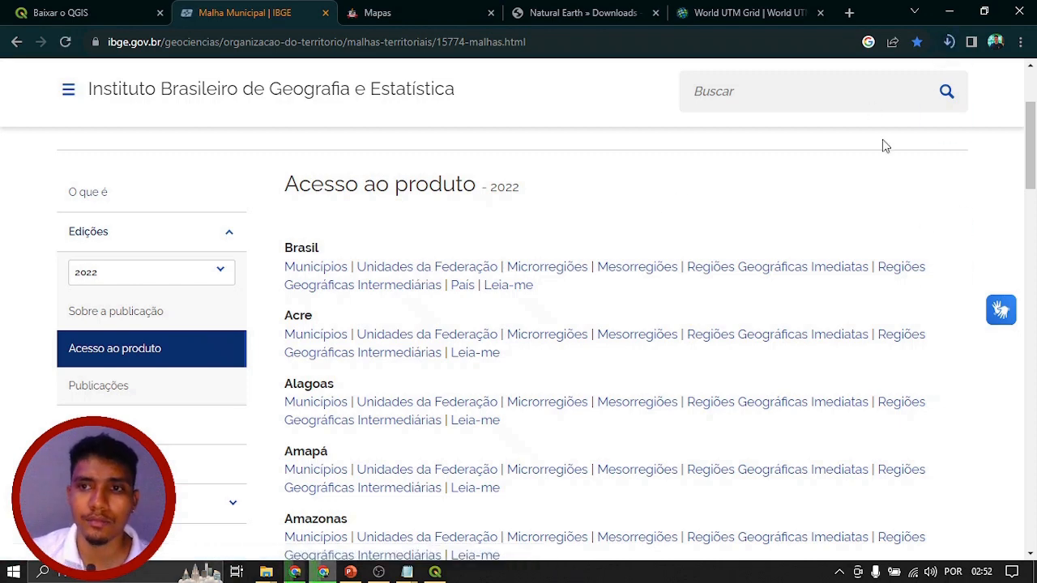
scroll(328, 483, down, 1)
Step: Switch to the Downloads folder in File Explorer and delete the QGIS-OSGeo4W-3.28.12-1 installer
mouse_move(266, 572)
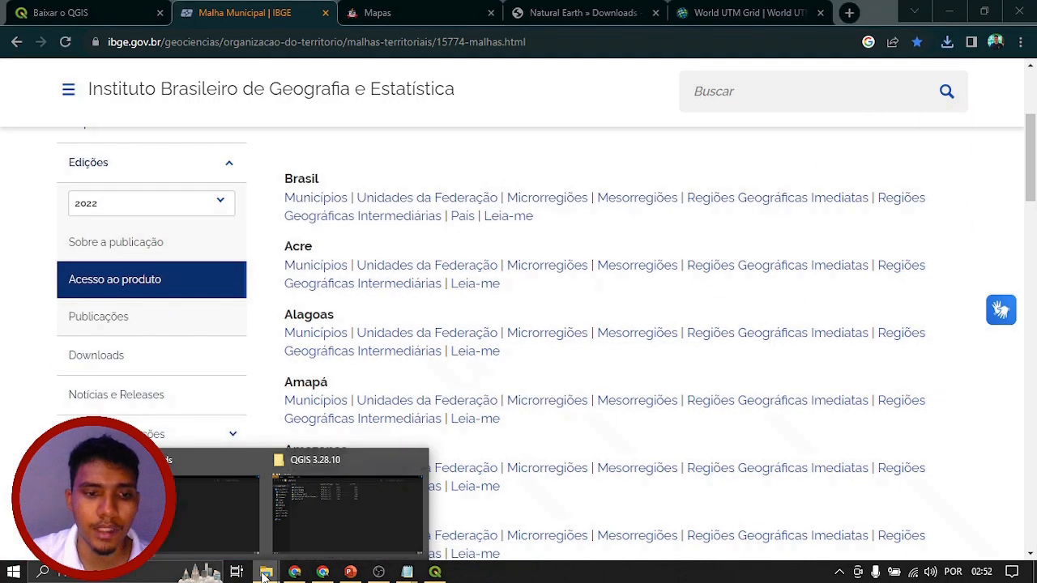
click(205, 522)
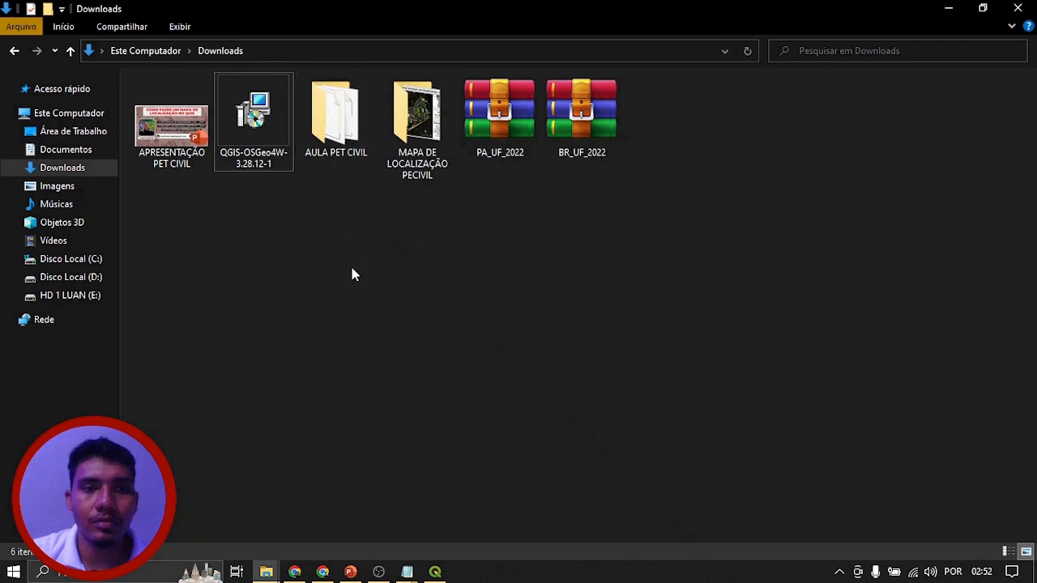
click(271, 156)
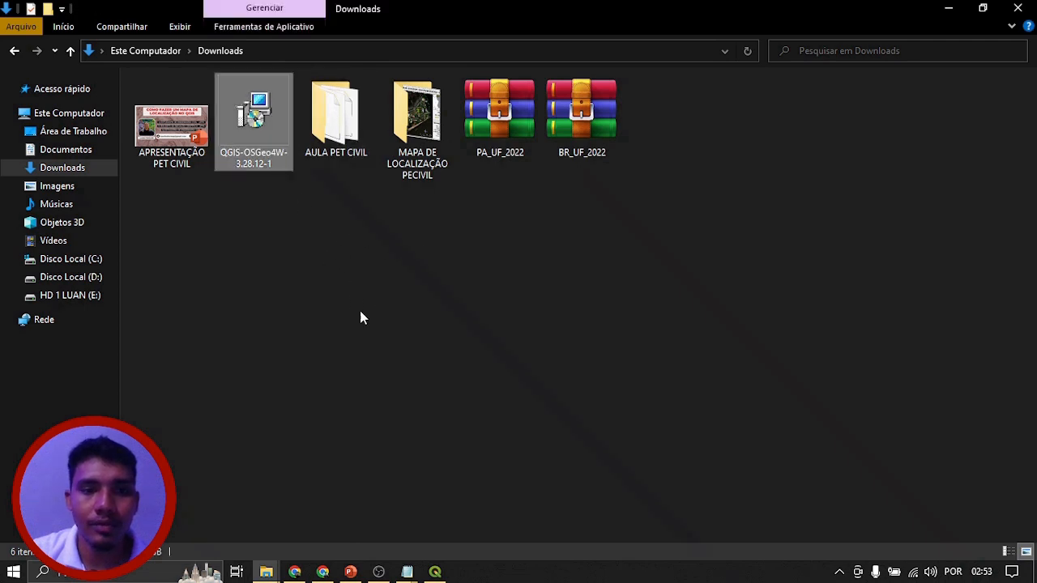
key(Delete)
key(Return)
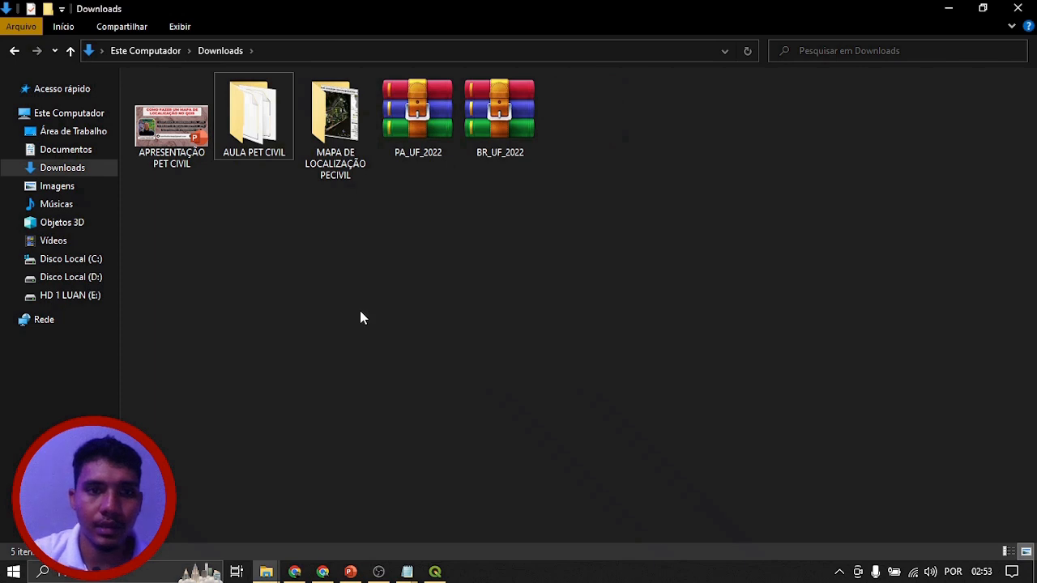
Step: Move the PA_UF_2022 and BR_UF_2022 archives into the AULA PET CIVIL folder and open that folder
drag(399, 143, 262, 147)
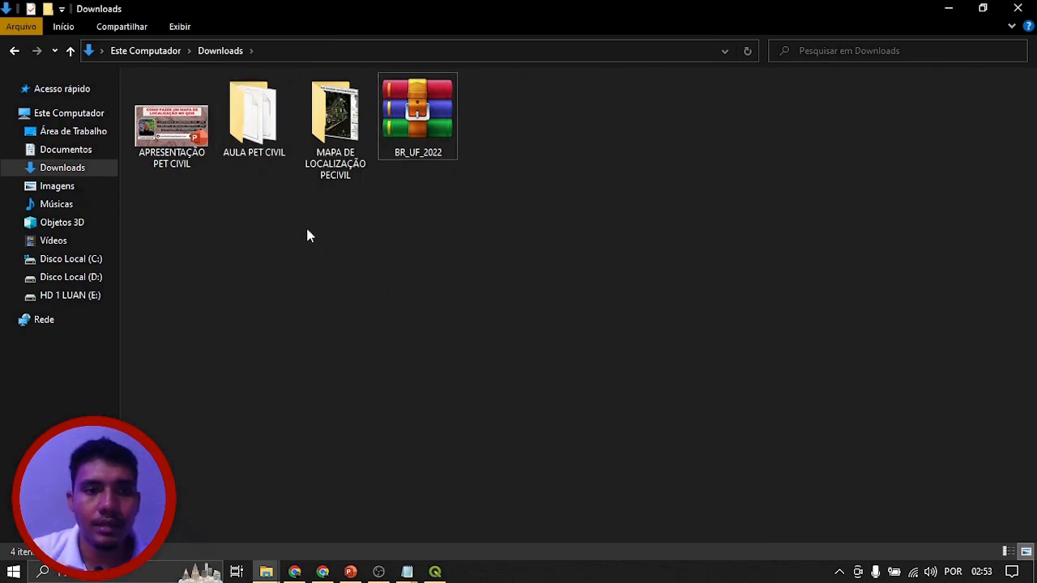
drag(429, 170, 265, 153)
double_click(262, 150)
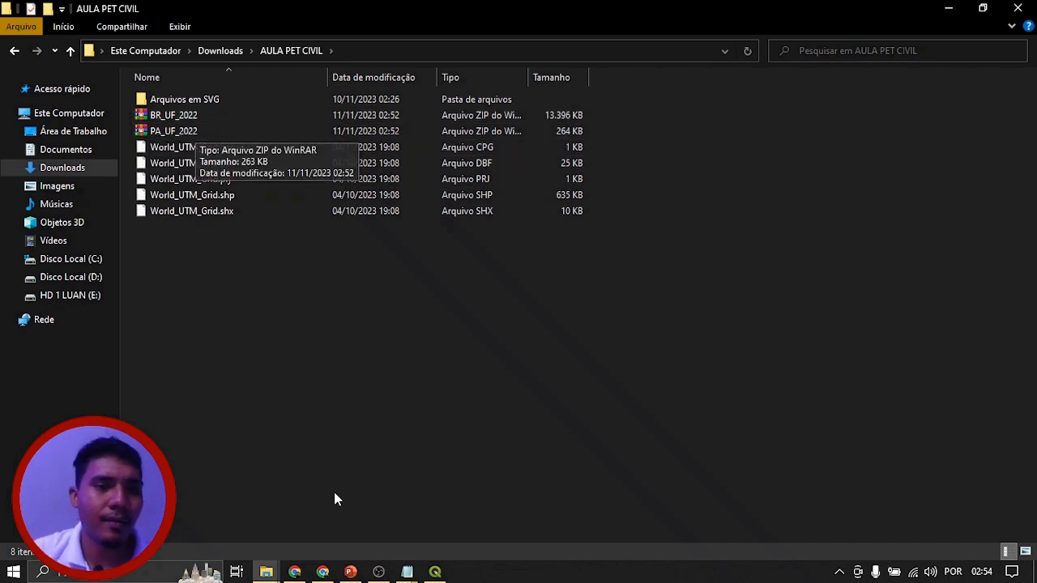
Step: Create a new folder named "Camadas Vetoriais" inside AULA PET CIVIL
right_click(184, 115)
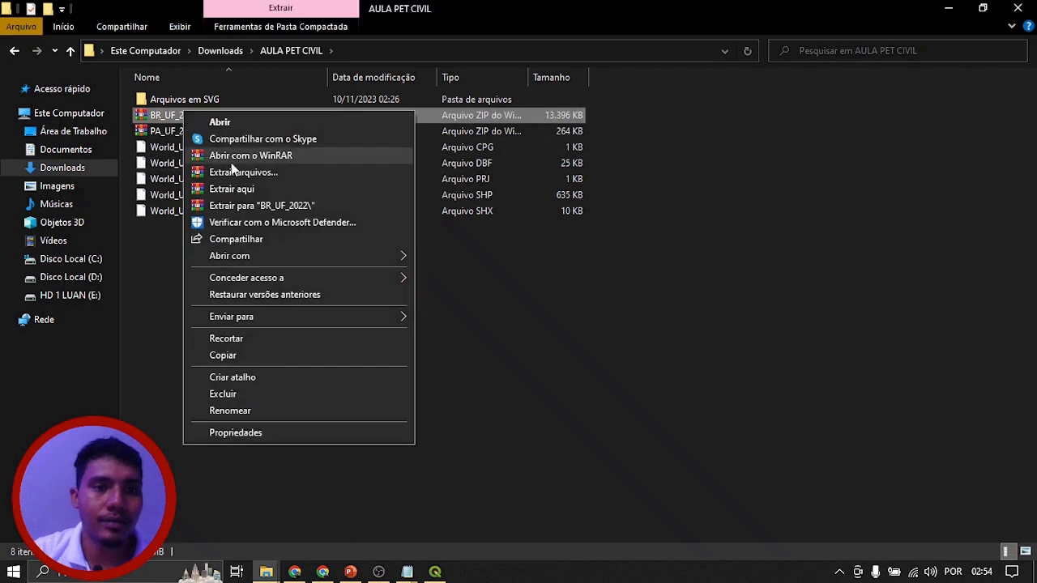
click(542, 357)
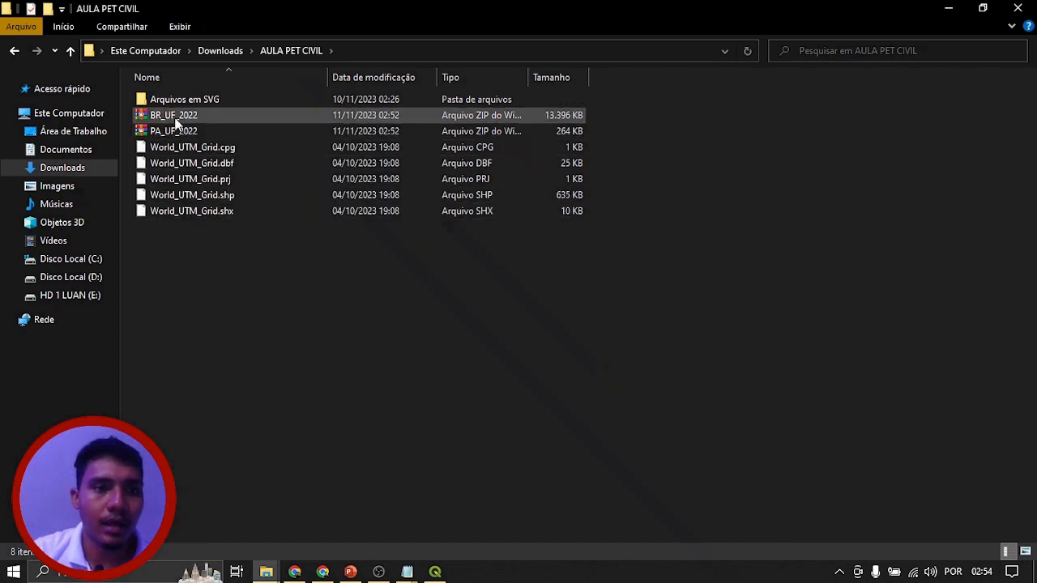
right_click(191, 284)
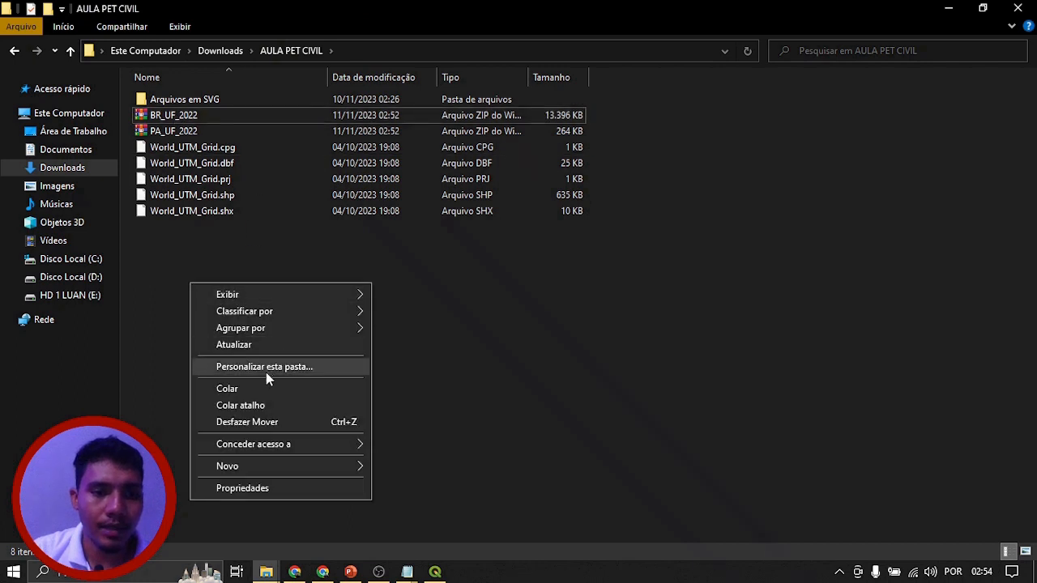
mouse_move(325, 466)
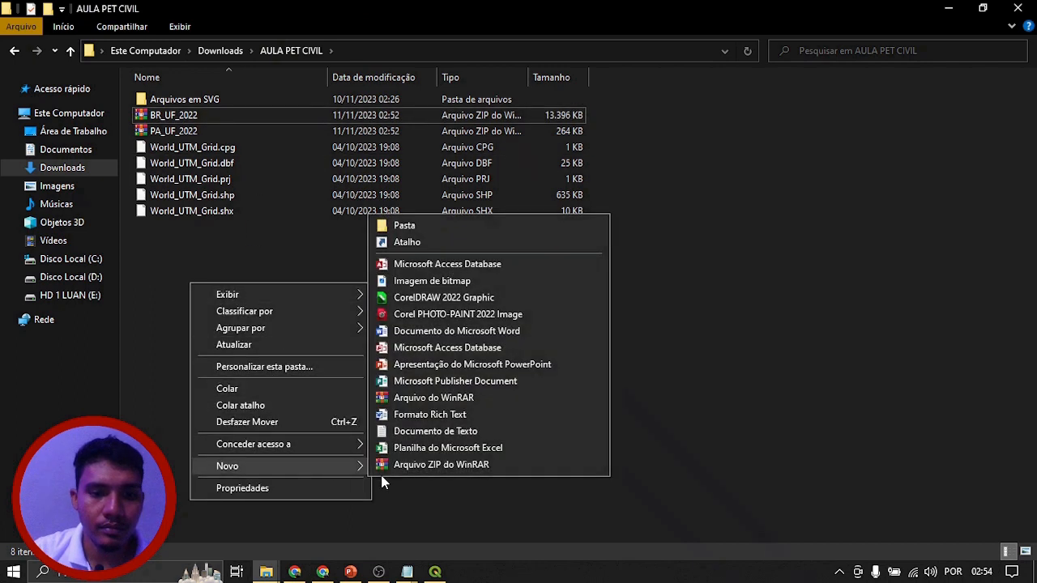
click(418, 226)
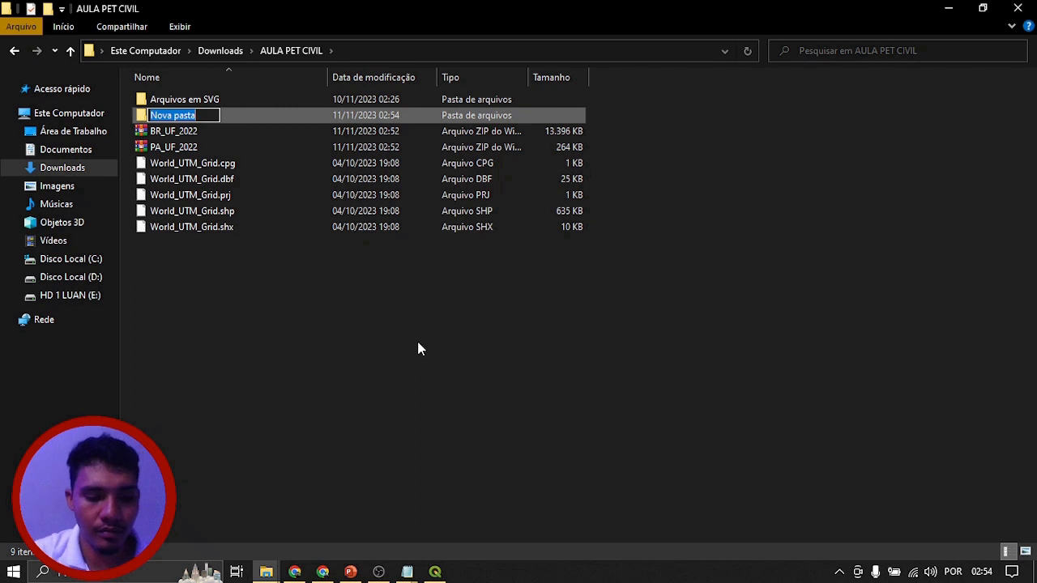
text(Cam)
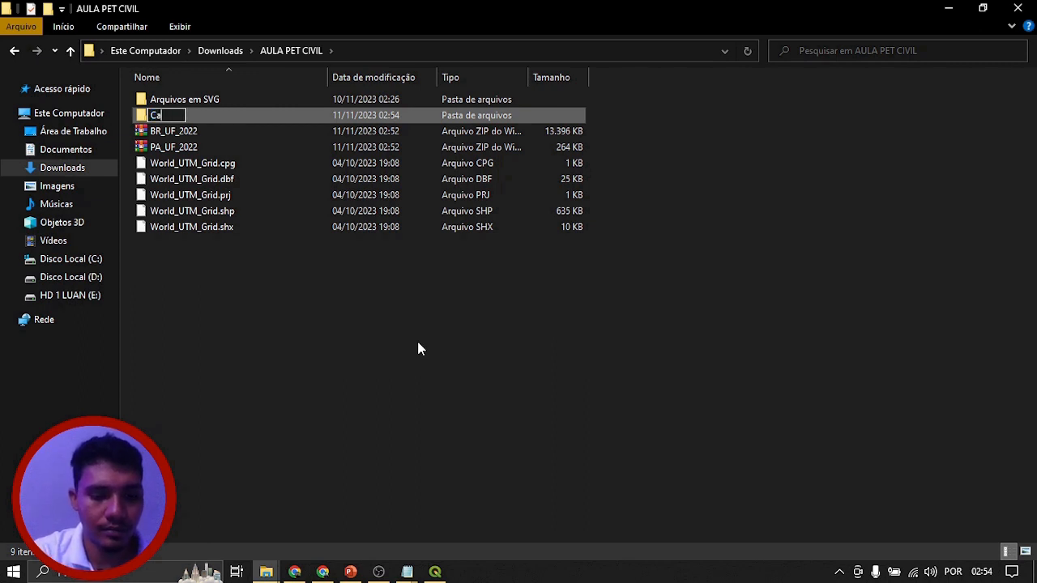
text(adas)
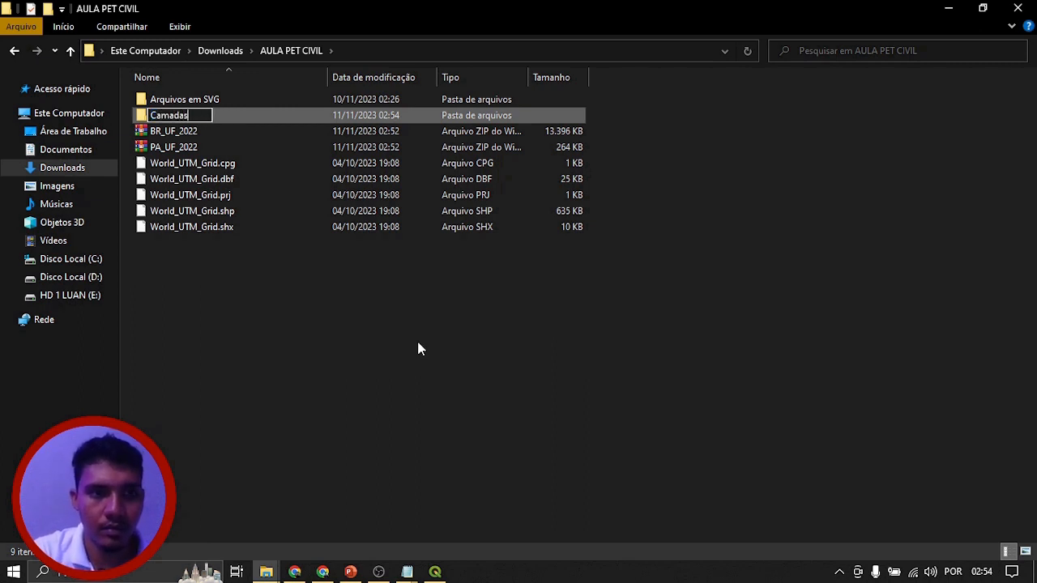
text( Ve)
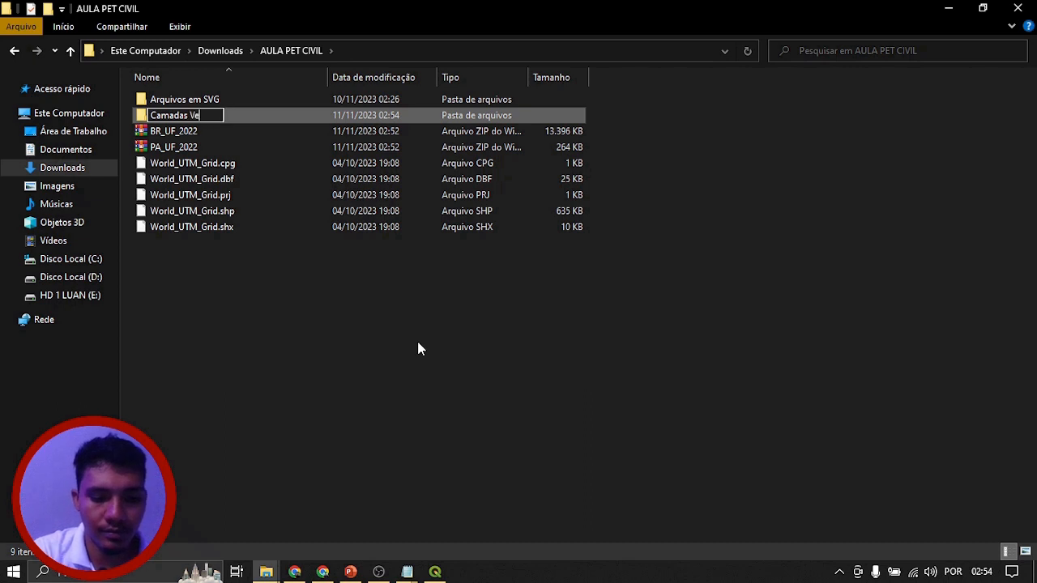
text(toriais)
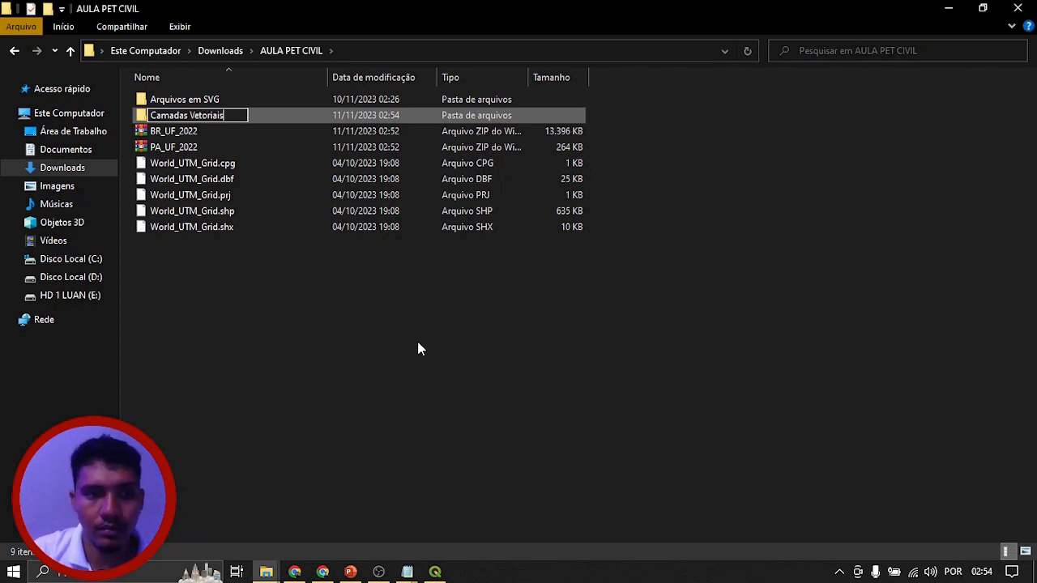
key(Return)
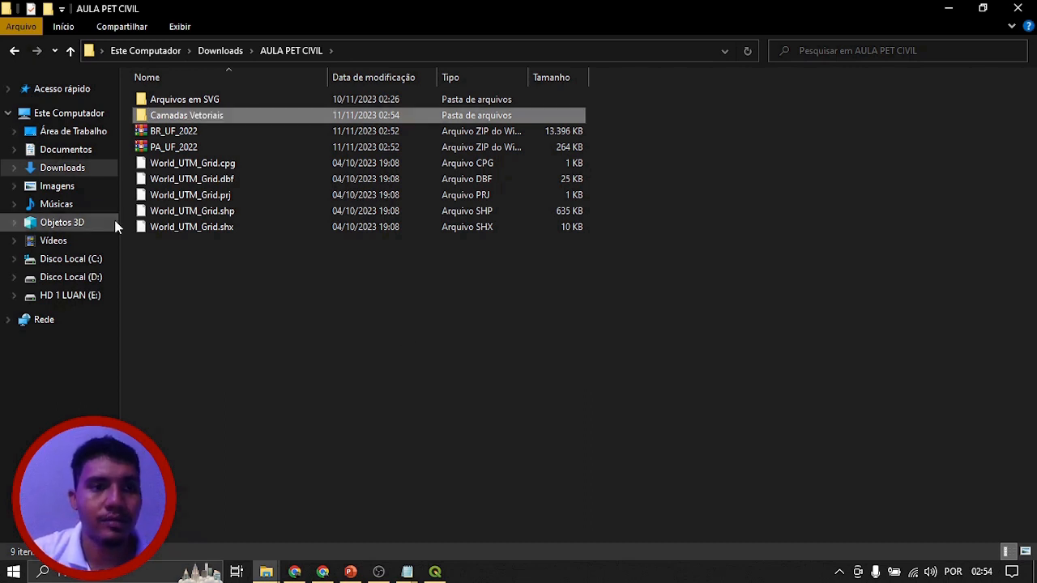
Step: Move the BR_UF_2022 and PA_UF_2022 archives into the Camadas Vetoriais folder and open it
drag(193, 133, 208, 119)
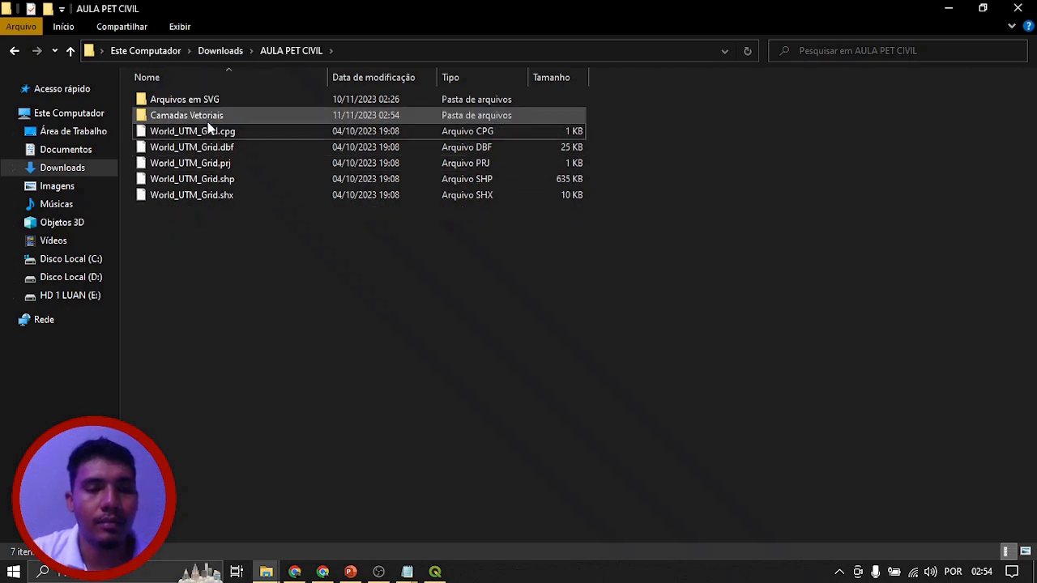
double_click(208, 118)
Step: Extract the BR_UF_2022 archive directly into the current folder and delete the archive
right_click(172, 102)
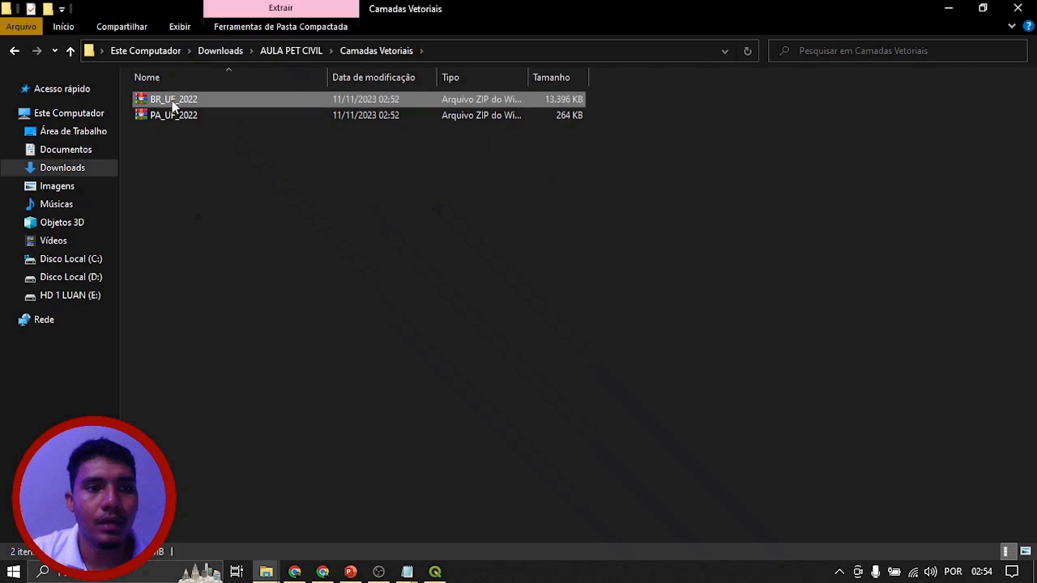
click(243, 179)
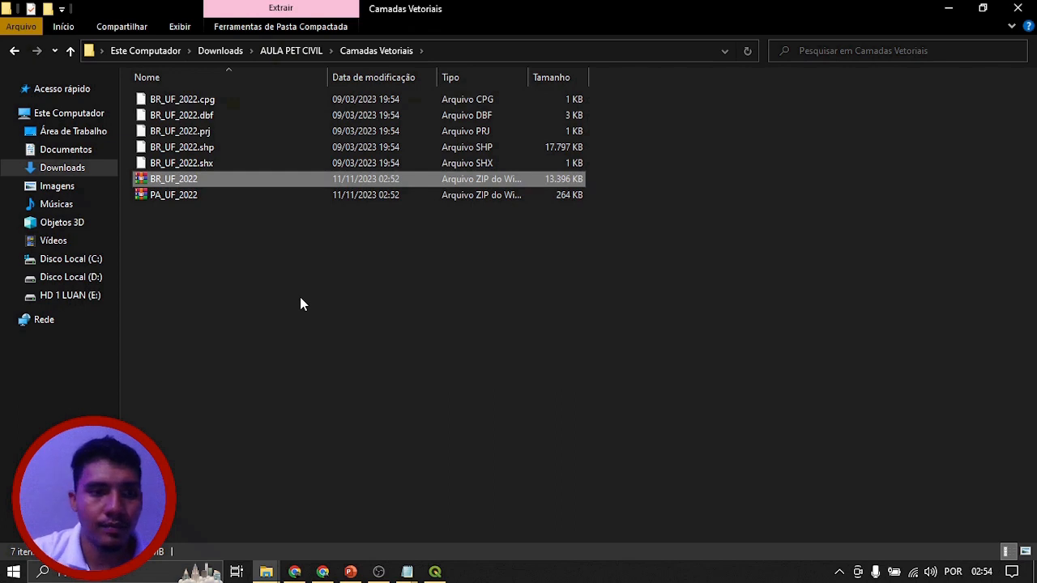
key(Delete)
key(Return)
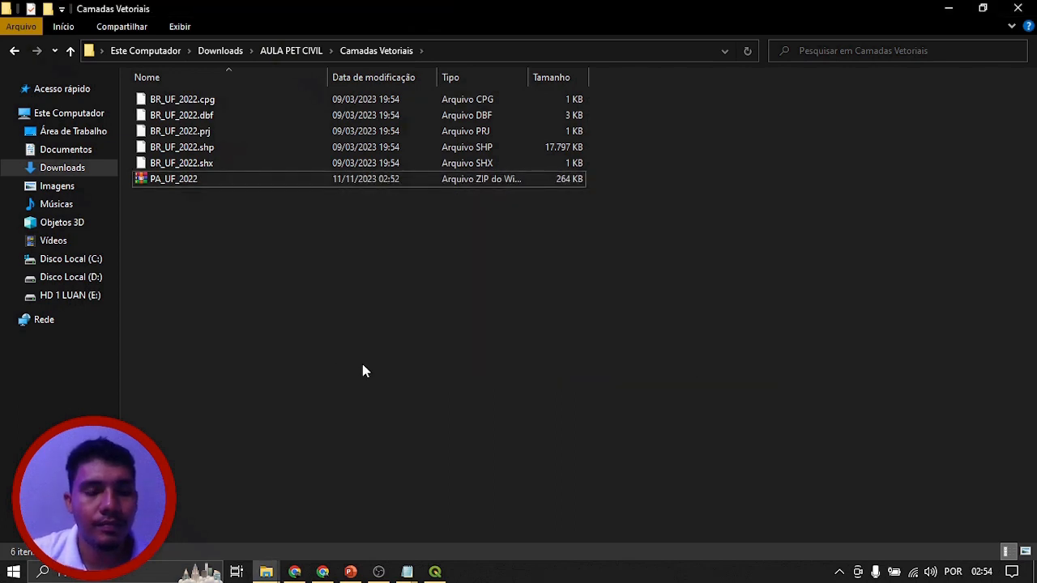
Step: Extract the PA_UF_2022 archive directly into the current folder and delete the archive
right_click(167, 179)
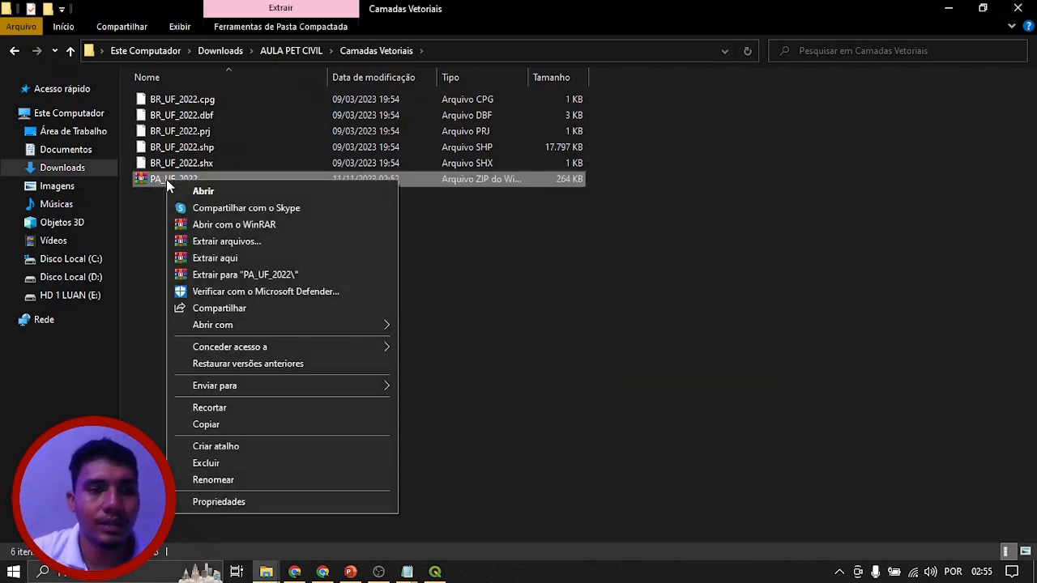
click(242, 259)
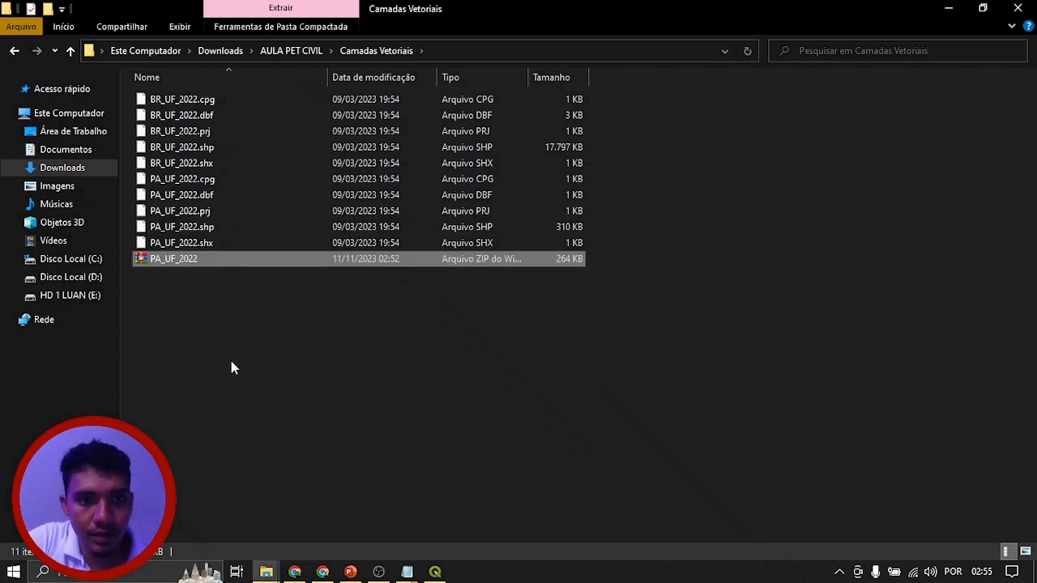
key(Delete)
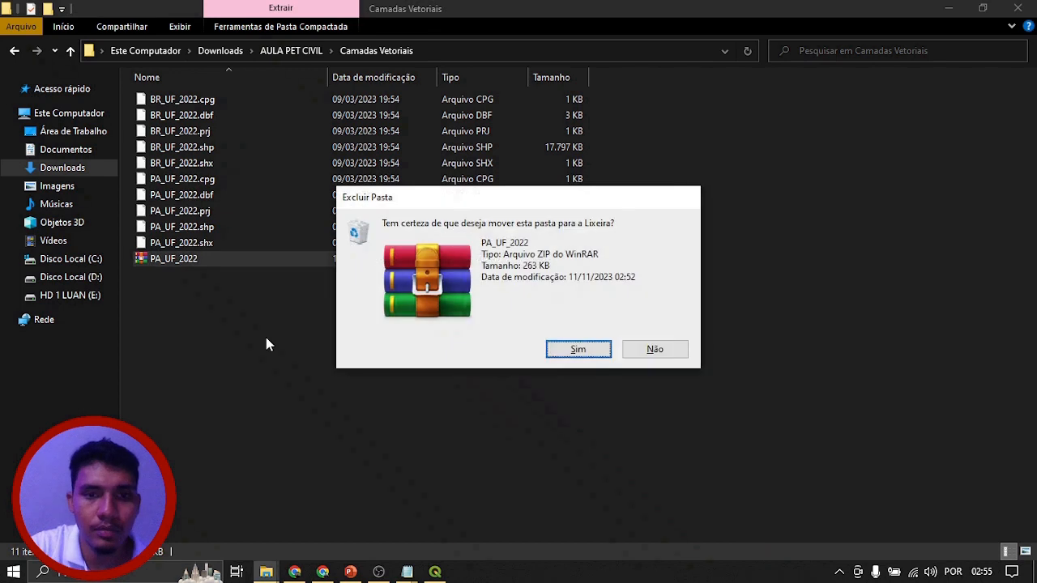
key(Return)
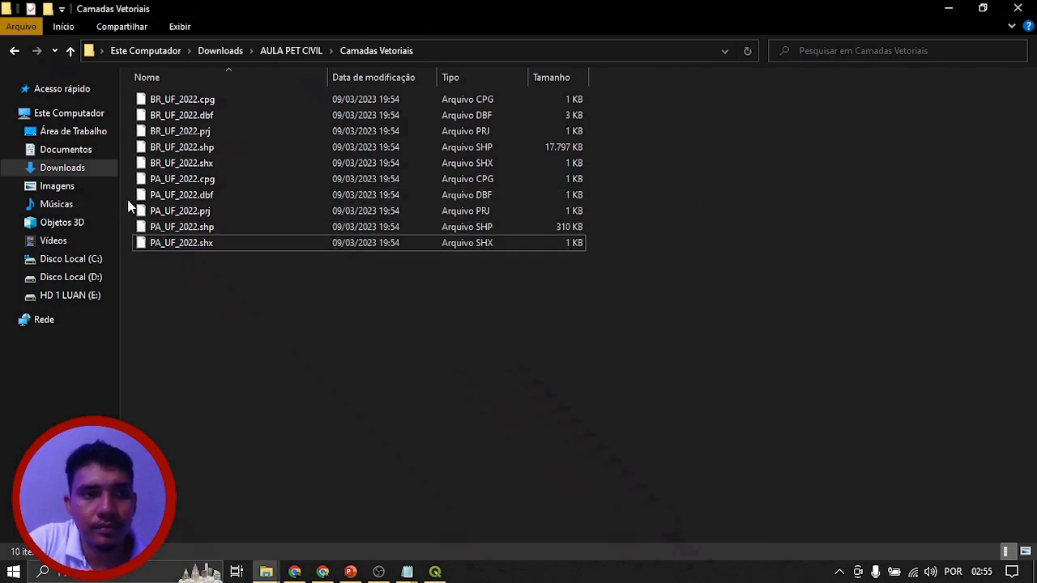
Step: Review the AULA PET CIVIL folder and its Camadas Vetoriais subfolder, and switch to the Malha Municipal page in Chrome
click(14, 54)
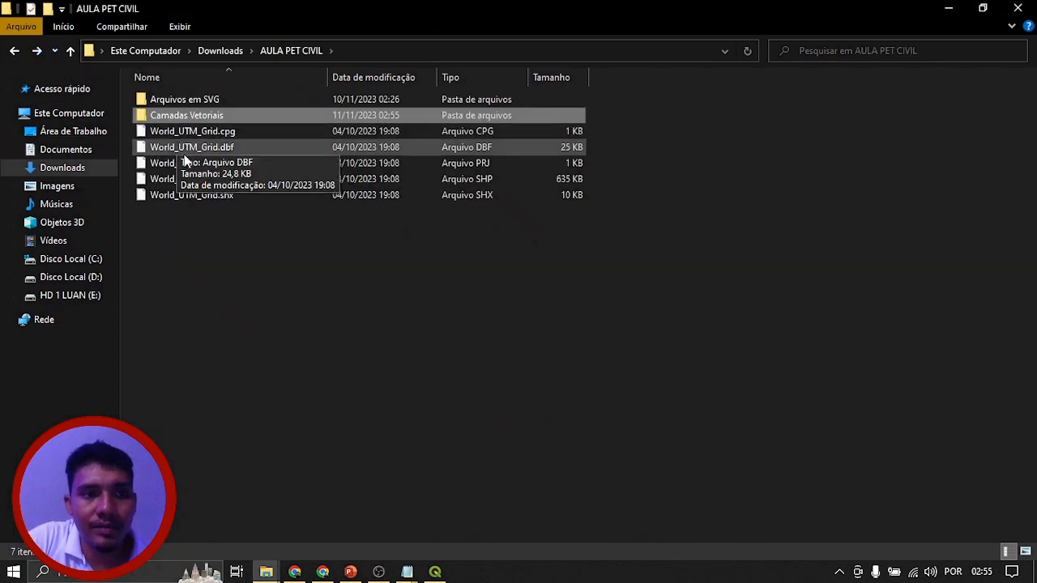
double_click(185, 122)
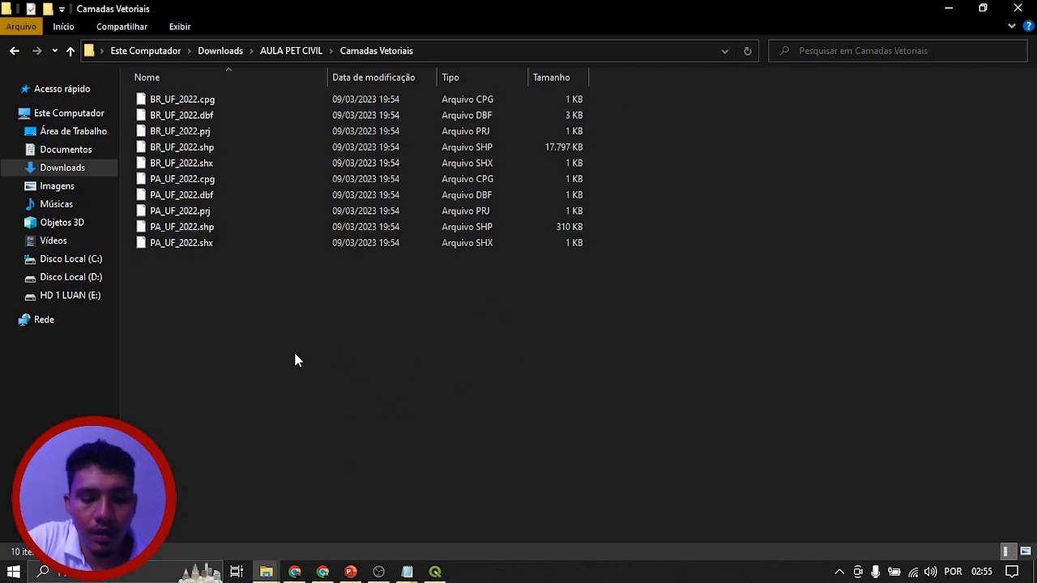
click(323, 572)
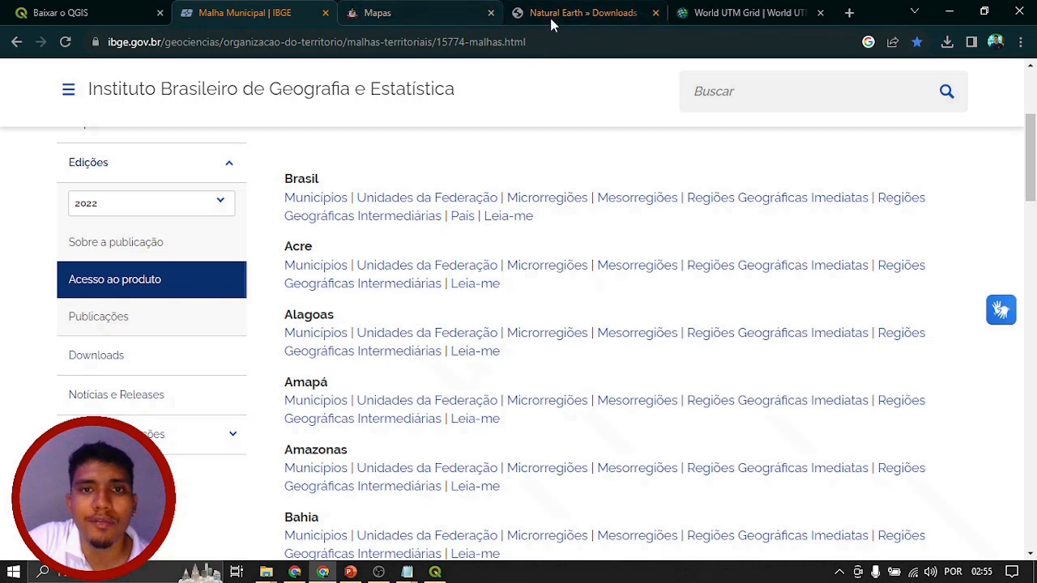
Step: Download all Natural Earth vector themes as a GeoPackage and check the archive in the recent downloads
drag(549, 20, 441, 8)
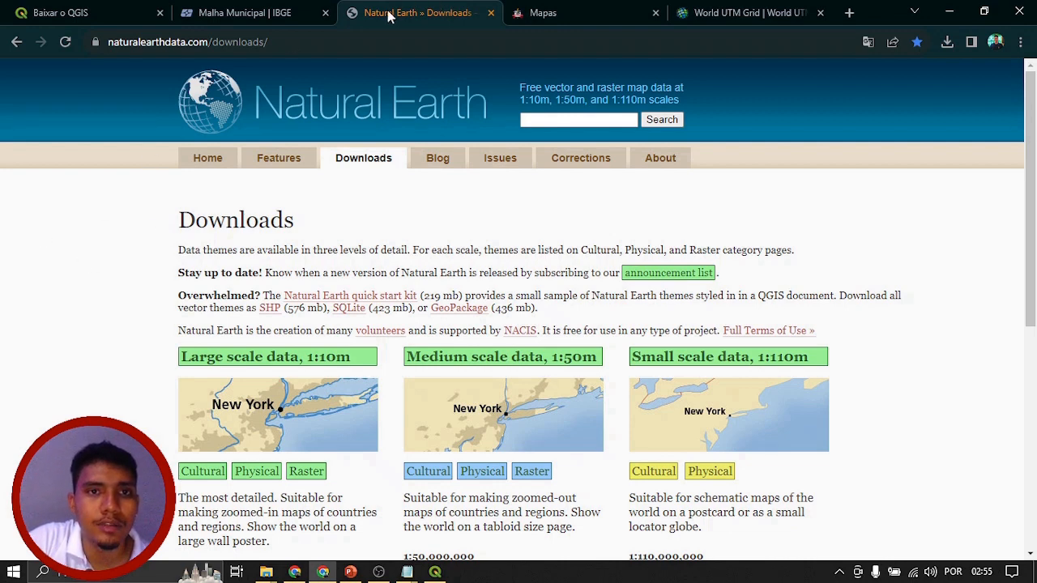
scroll(107, 279, down, 1)
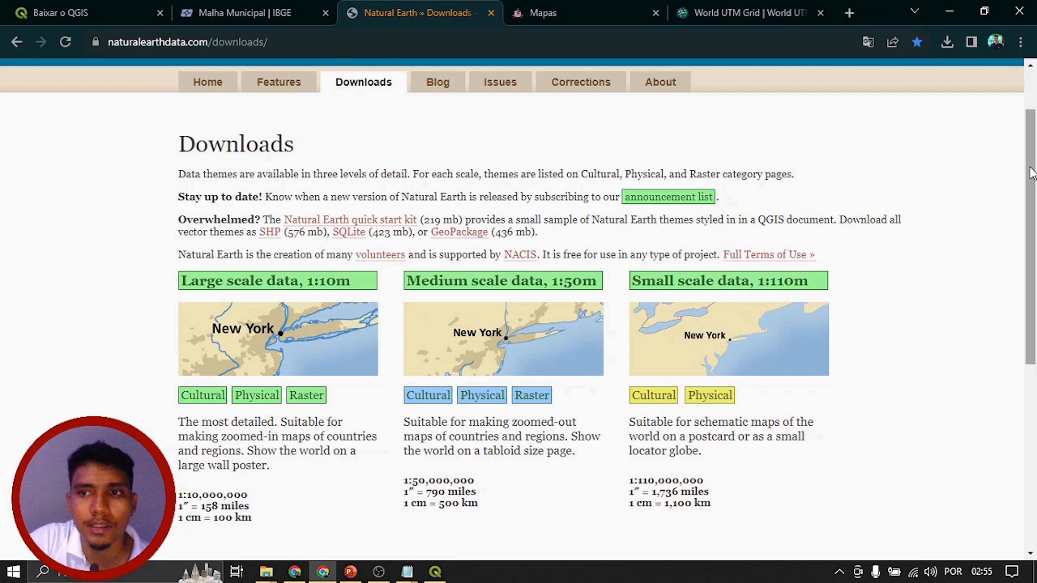
scroll(993, 199, up, 1)
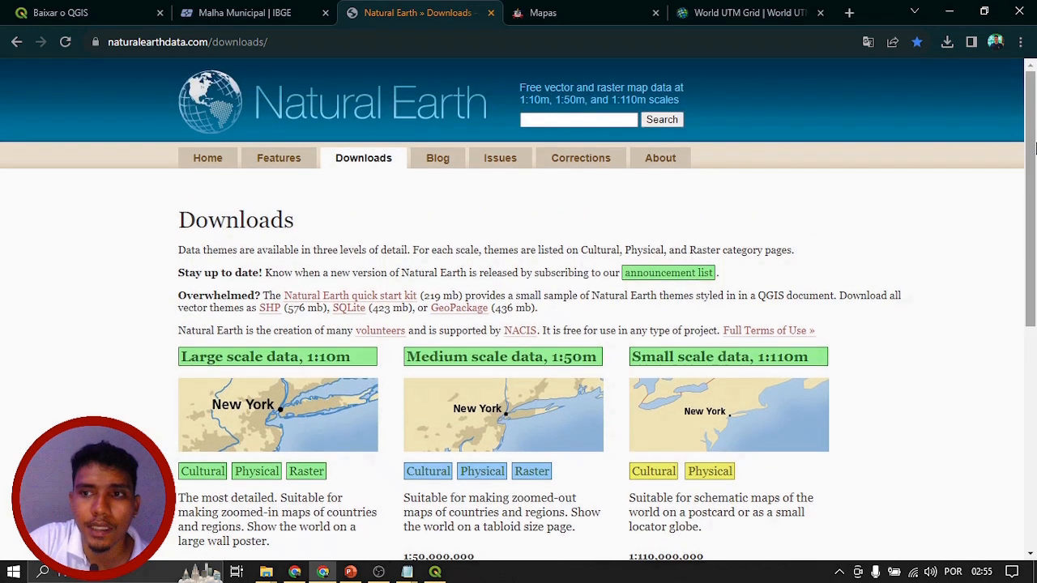
drag(1034, 120, 1034, 143)
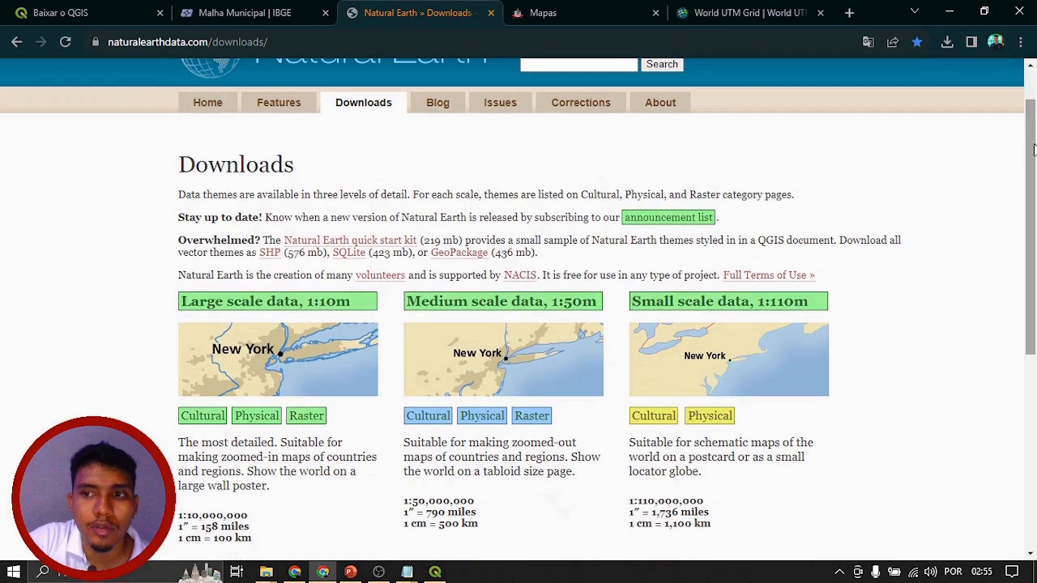
scroll(978, 219, down, 3)
scroll(978, 235, up, 3)
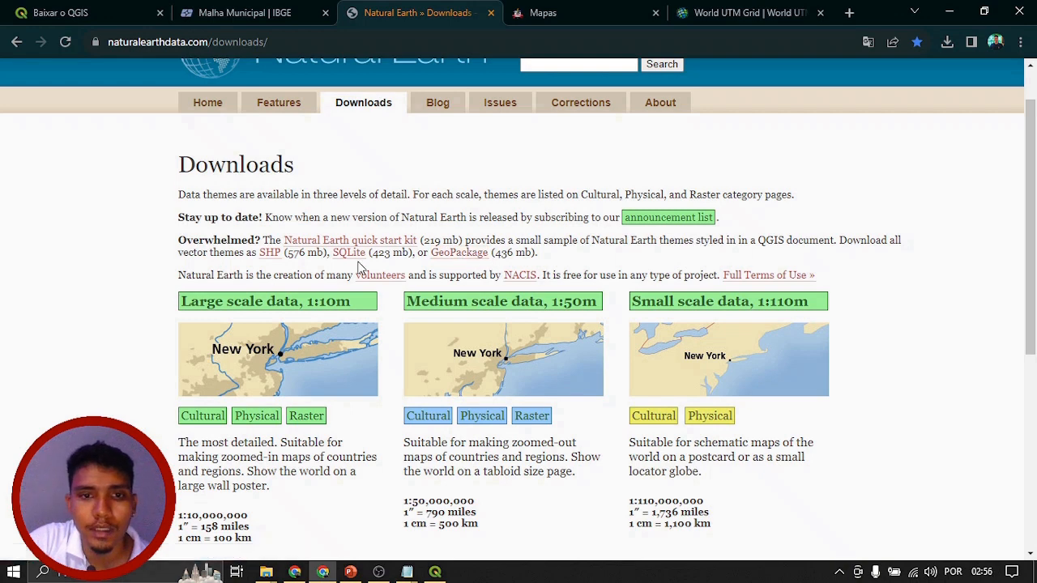
scroll(456, 289, up, 1)
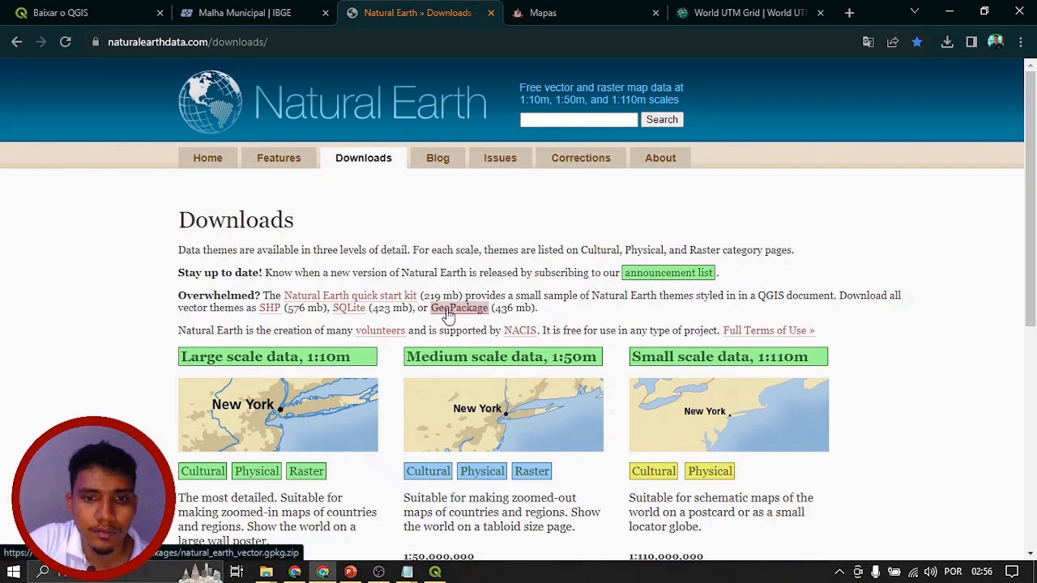
click(456, 309)
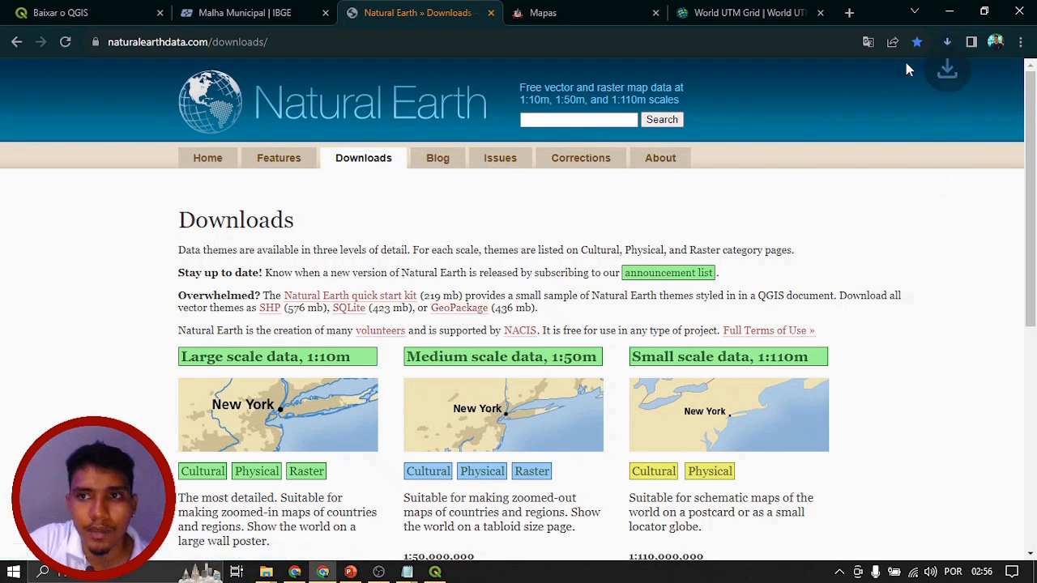
click(948, 43)
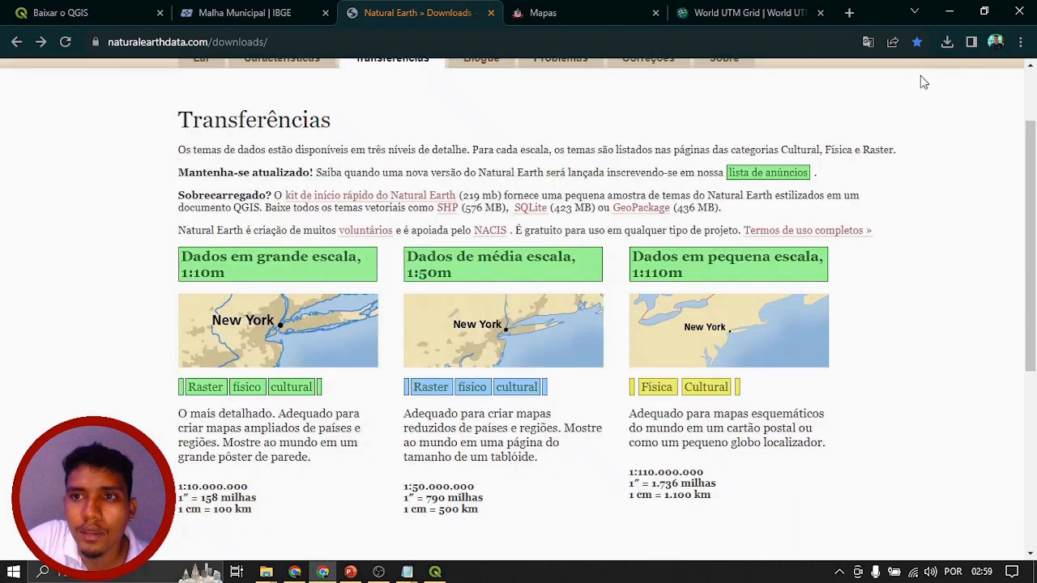
click(947, 41)
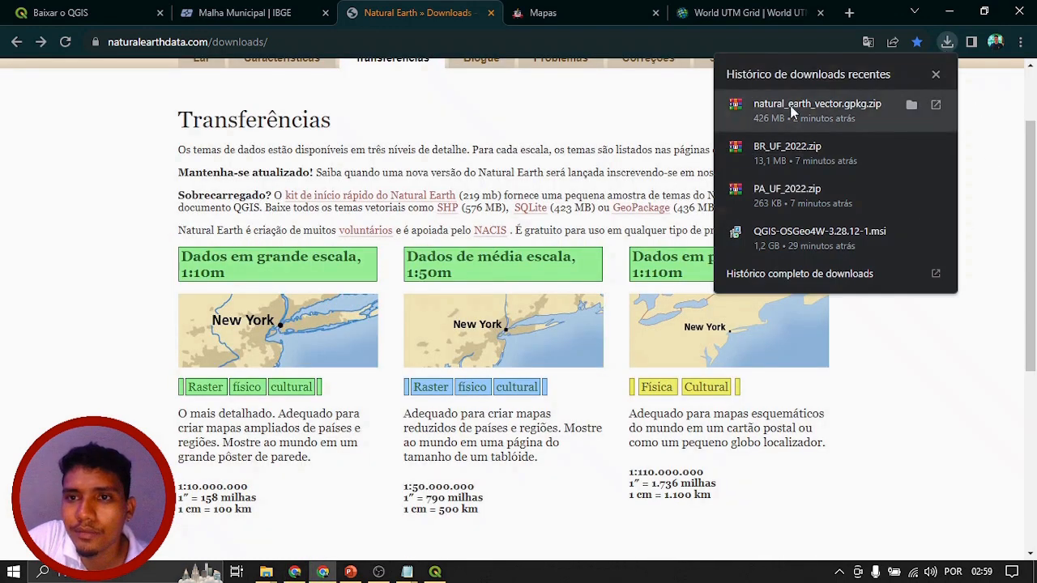
click(910, 378)
Step: In File Explorer, move the natural_earth_vector.gpkg archive from Downloads into the AULA PET CIVIL folder and open that folder
mouse_move(268, 572)
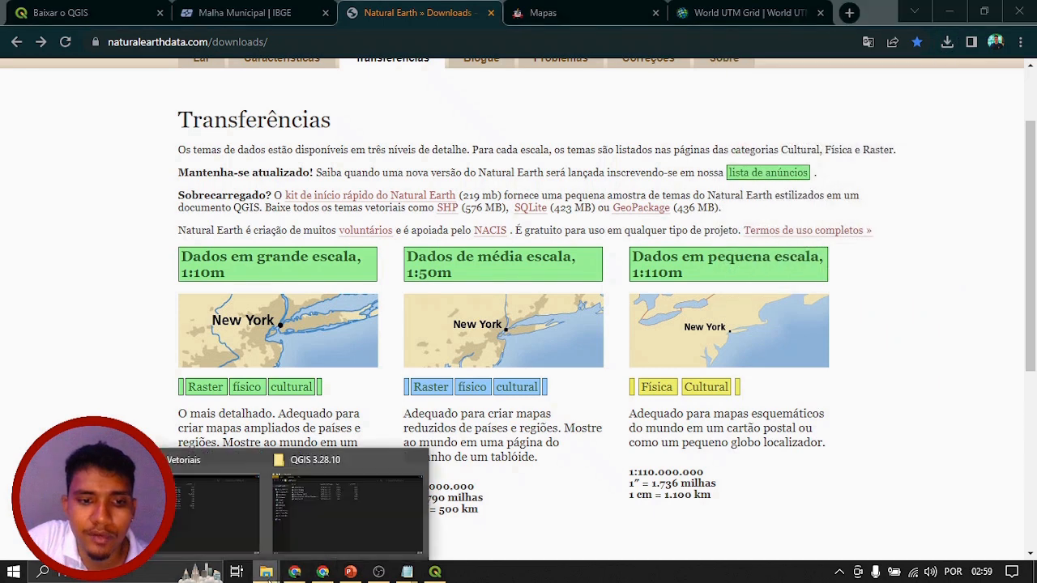
click(208, 510)
click(14, 50)
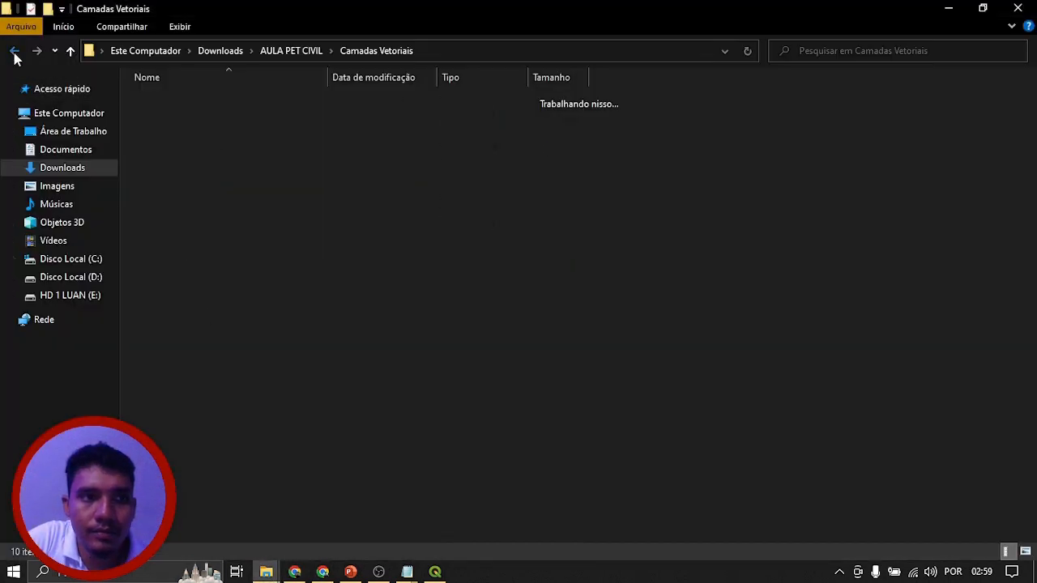
click(14, 51)
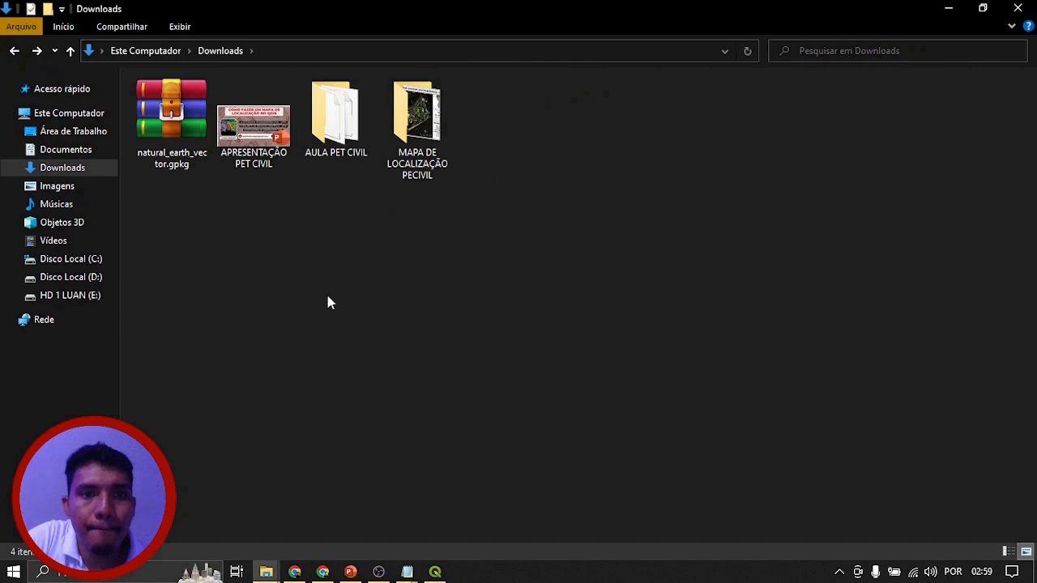
drag(178, 139, 328, 162)
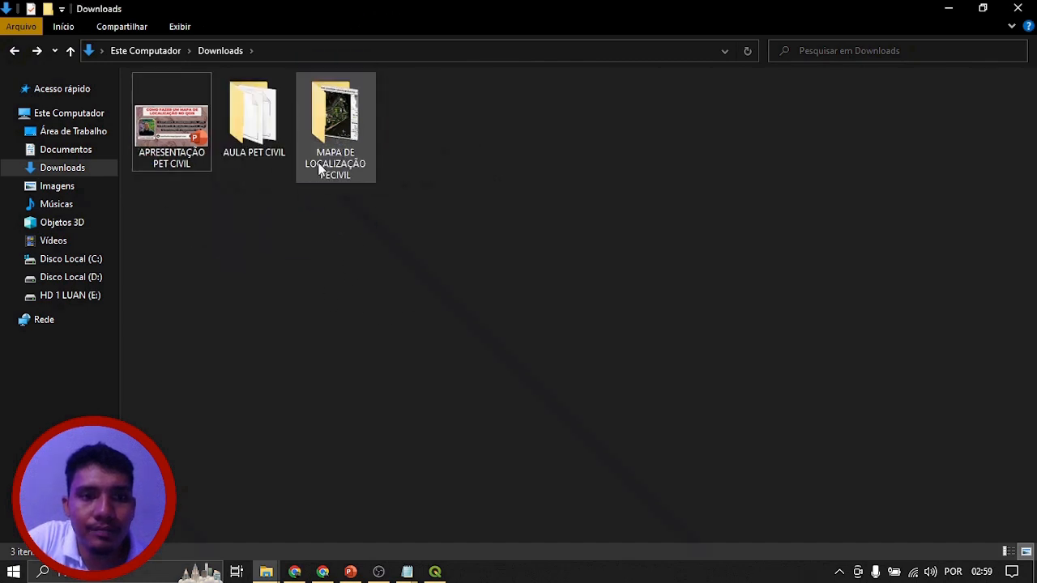
double_click(254, 122)
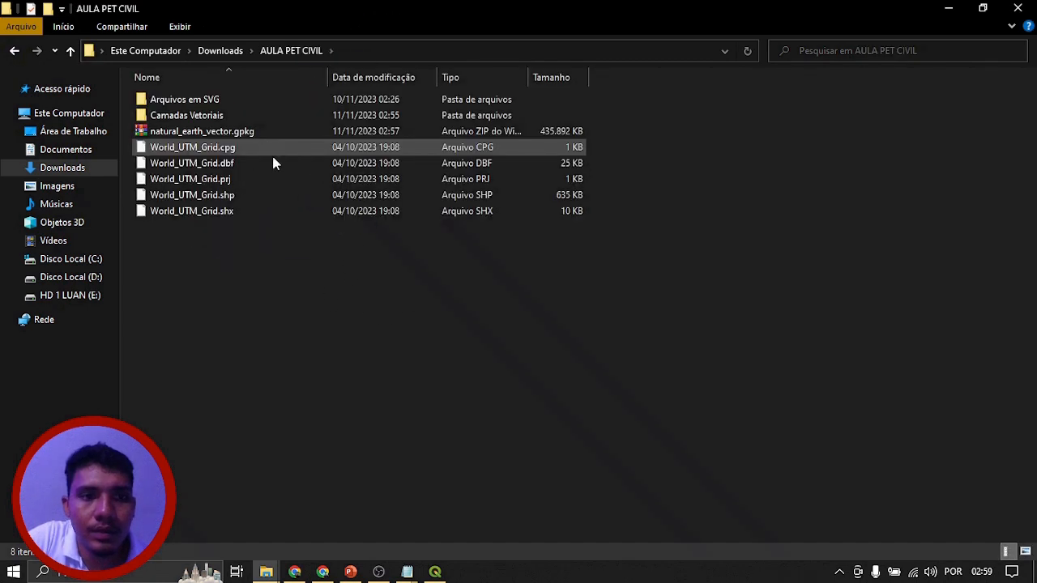
Step: Create a folder named Camadas Geopackage in AULA PET CIVIL and move the natural_earth_vector.gpkg archive into it
right_click(202, 260)
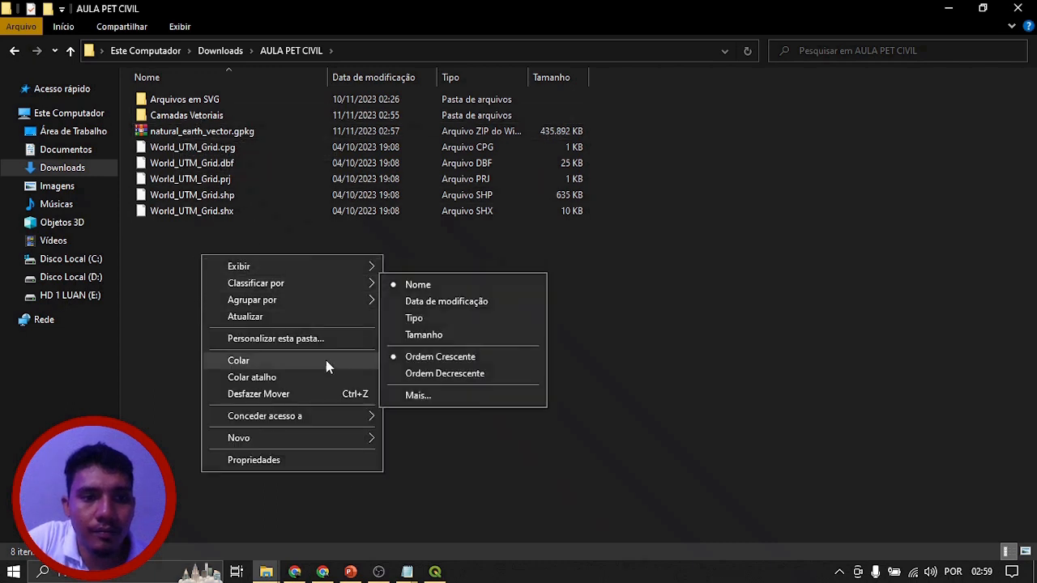
mouse_move(341, 438)
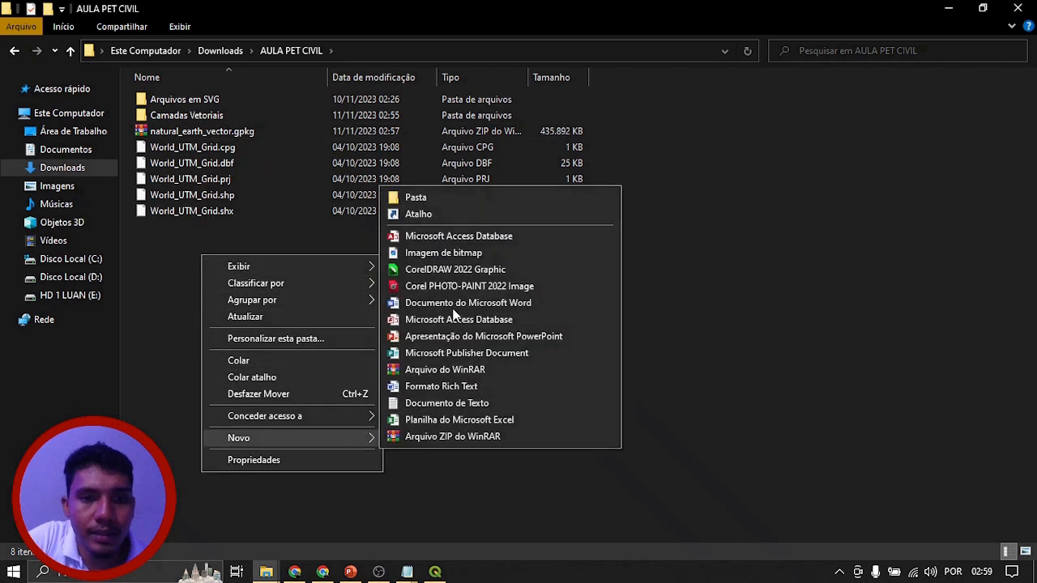
click(441, 195)
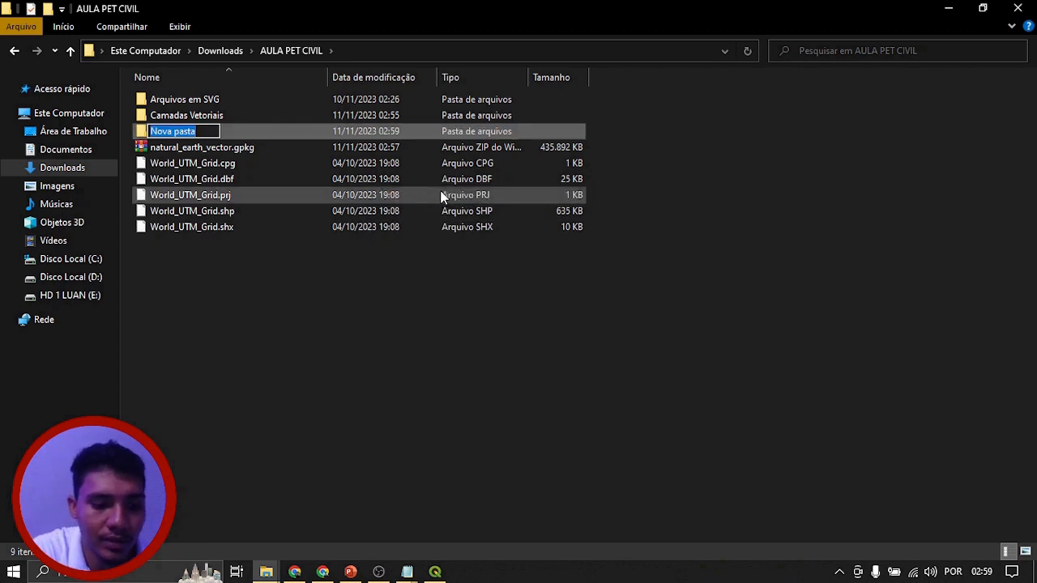
text(Camadas)
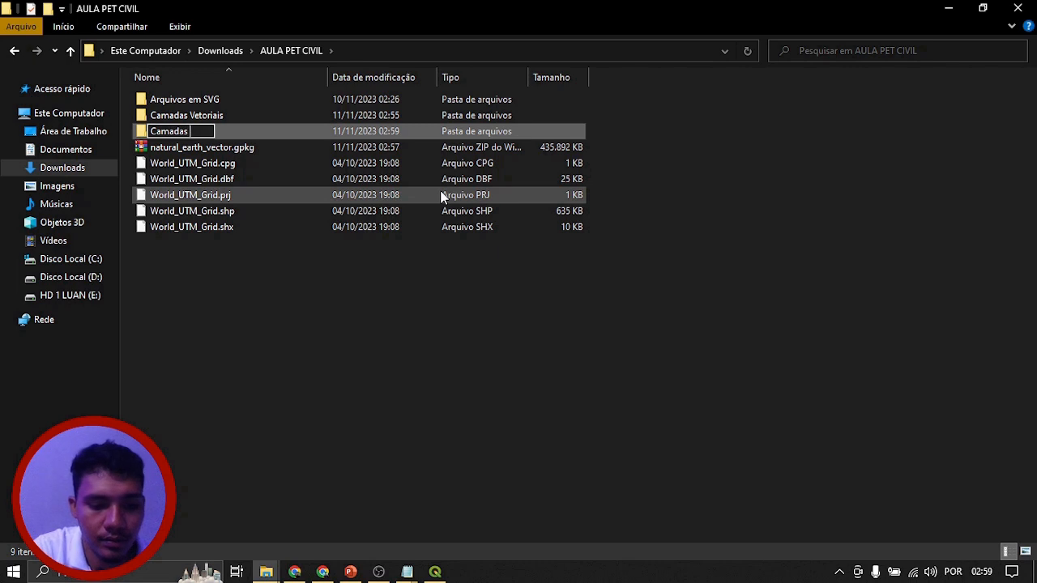
text( Geo)
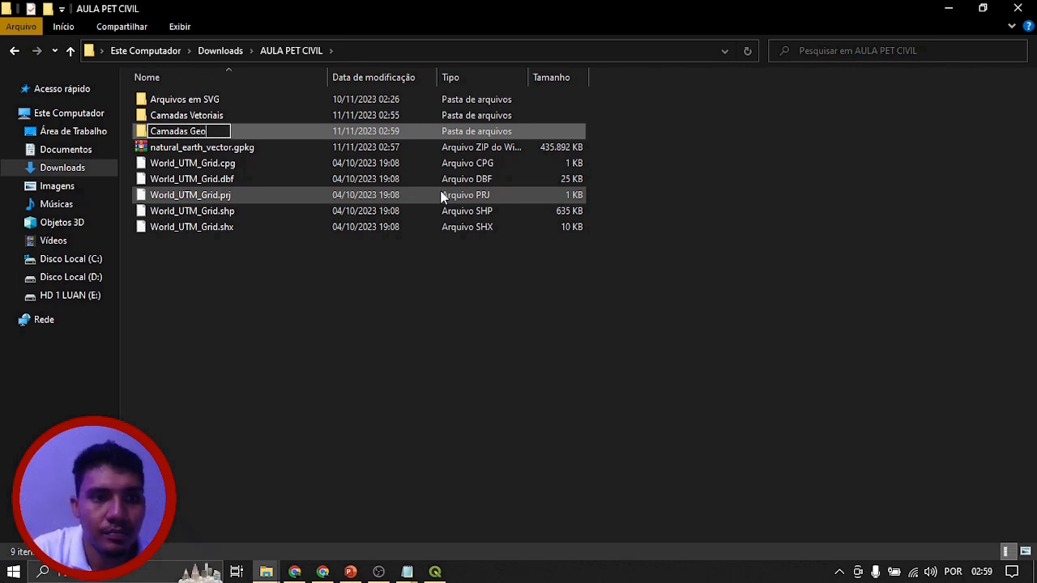
text(pa)
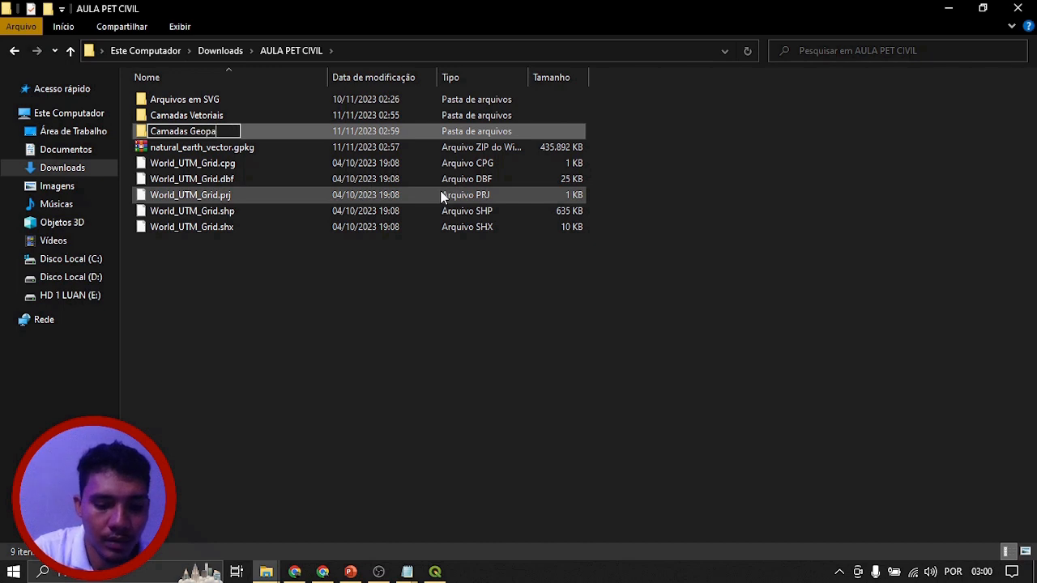
text(ckage)
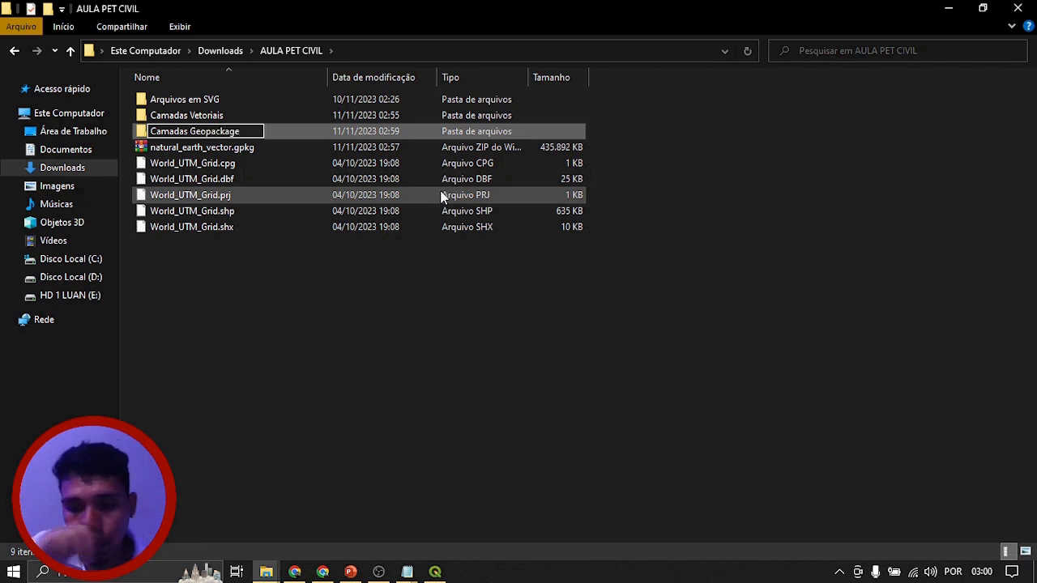
key(Return)
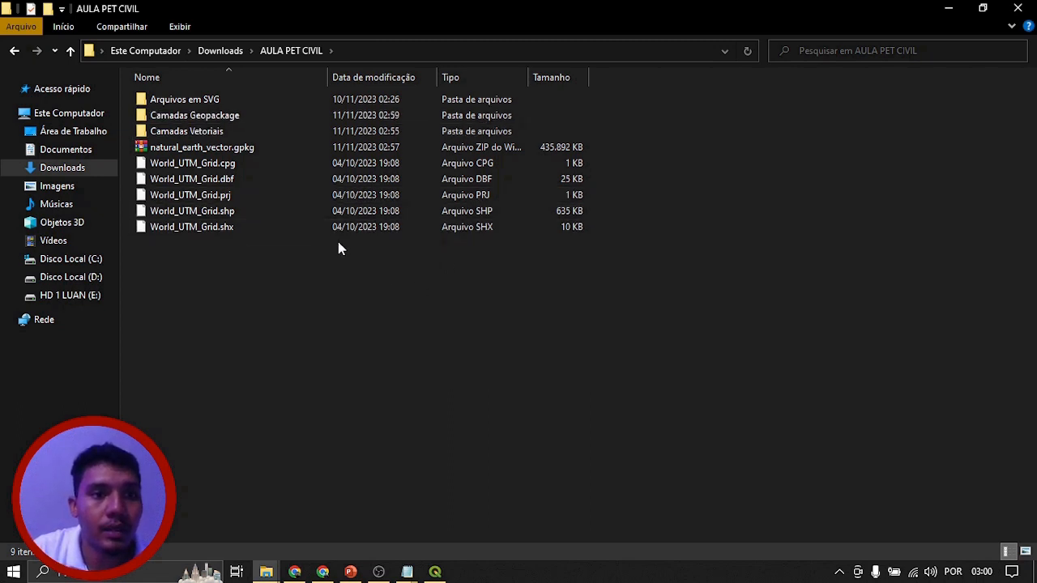
drag(212, 151, 235, 115)
Step: Extract the natural_earth_vector.gpkg archive directly inside the Camadas Geopackage folder and delete the archive
double_click(226, 117)
right_click(188, 100)
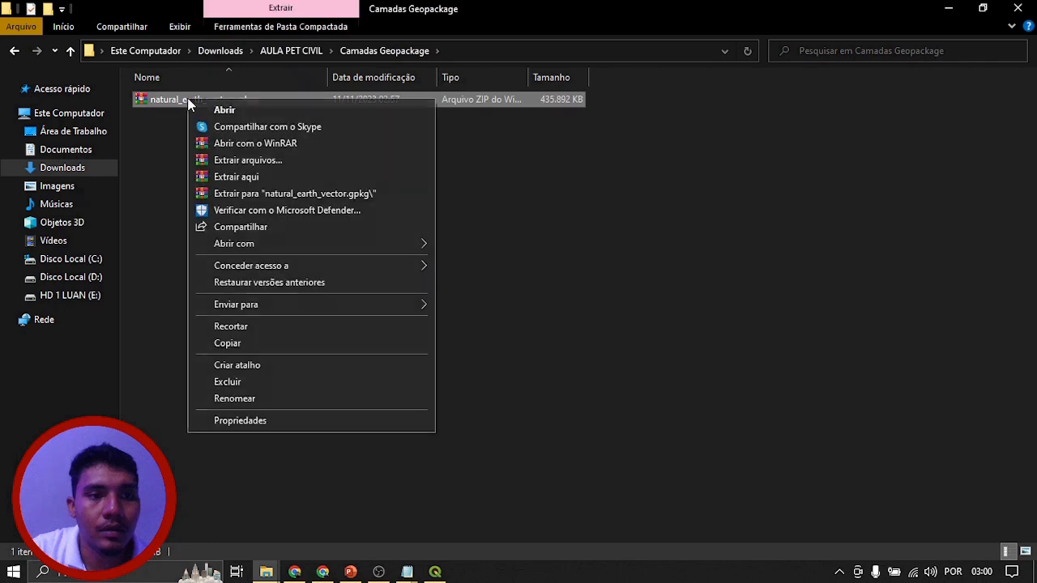
click(263, 176)
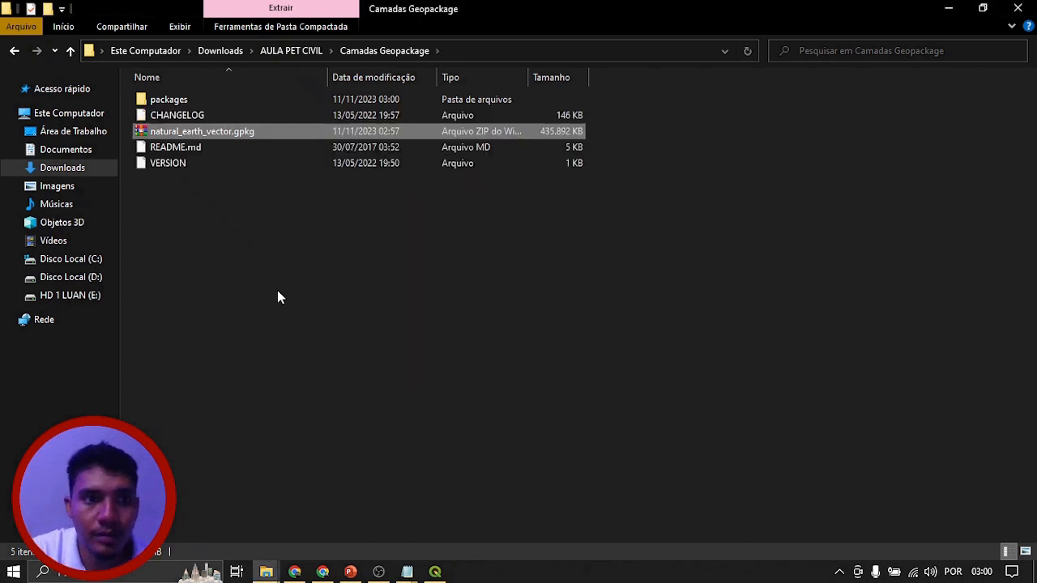
key(Delete)
key(Return)
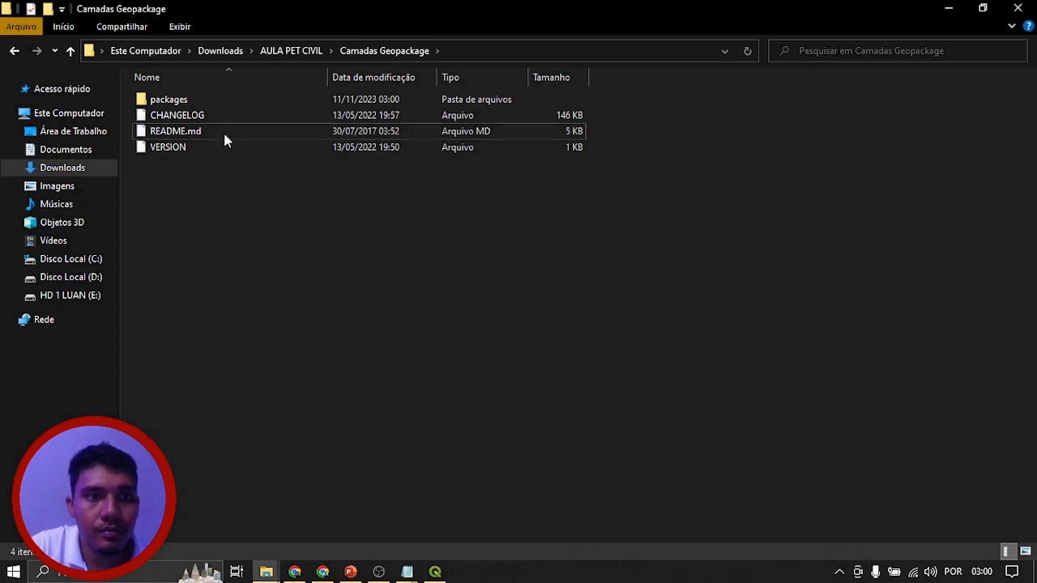
Step: Examine the extracted files in Camadas Geopackage and the GeoPackage file in its packages subfolder
double_click(167, 99)
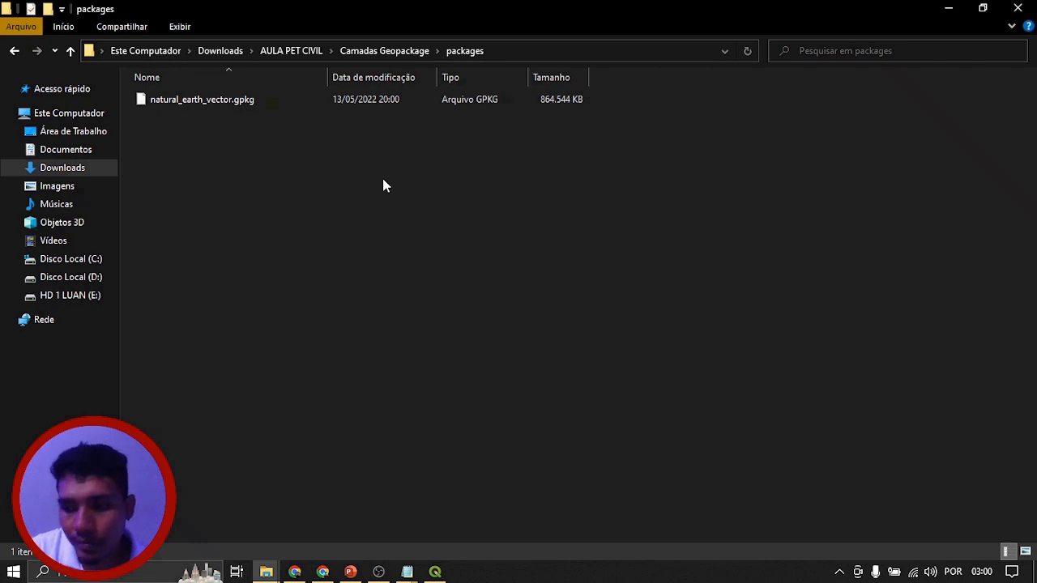
click(216, 107)
click(14, 50)
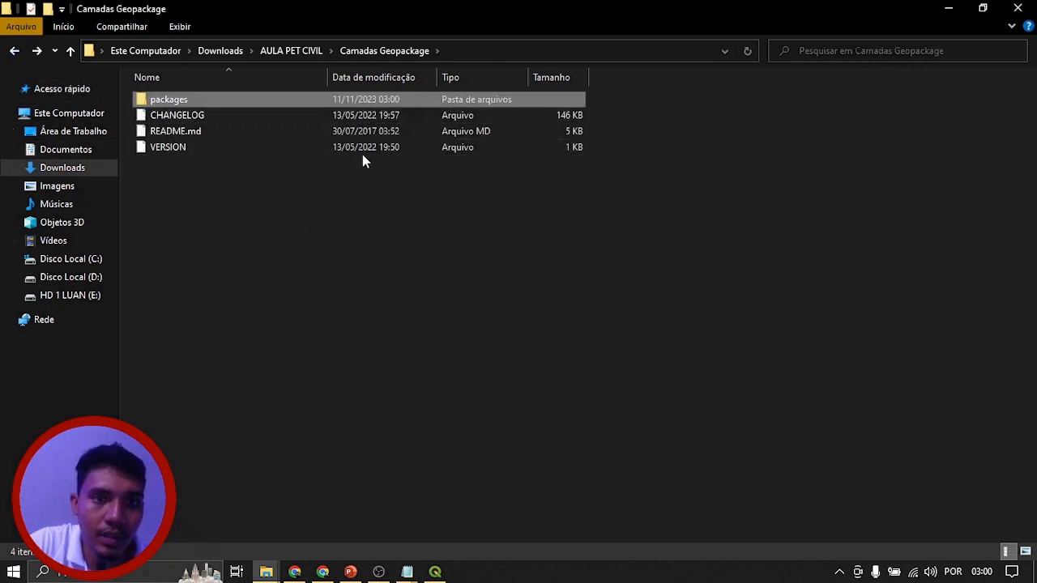
click(236, 173)
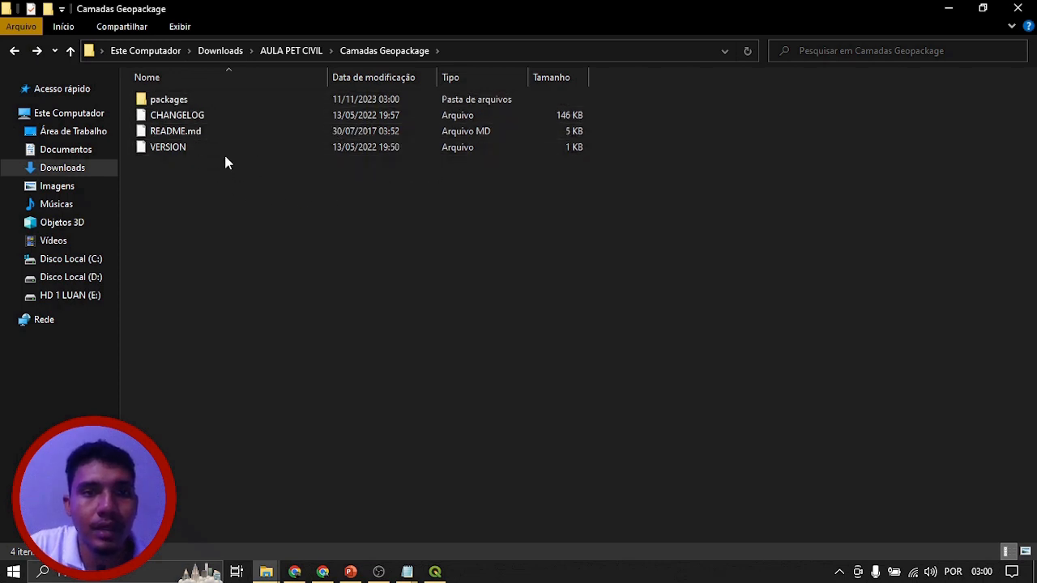
double_click(191, 103)
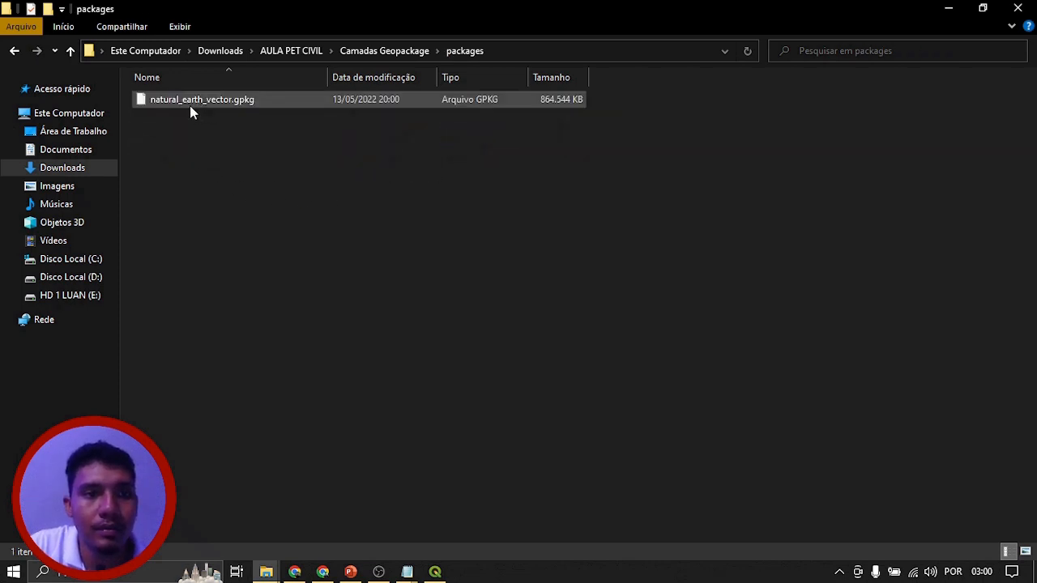
click(13, 52)
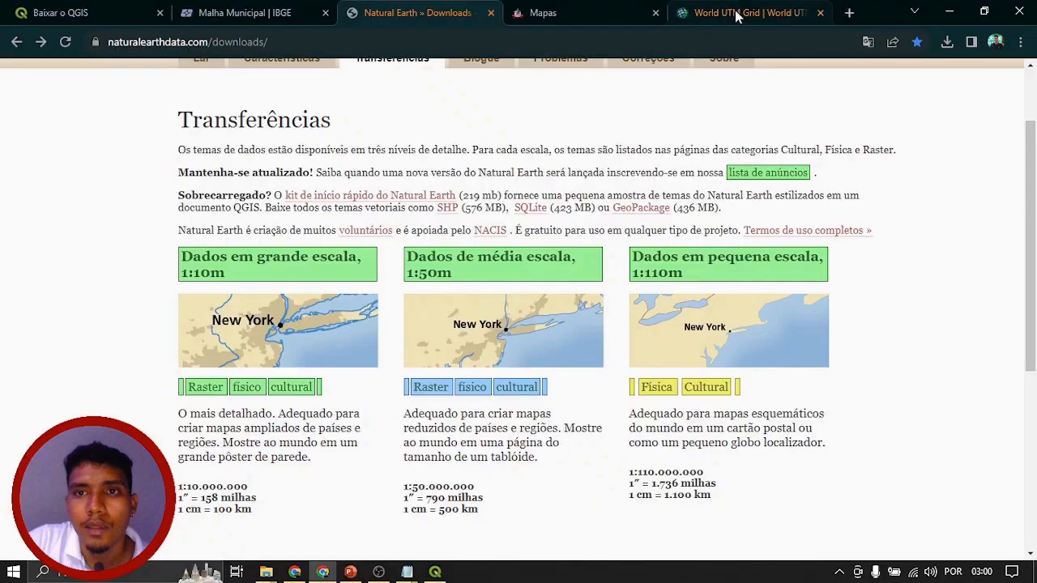
Step: In Chrome, open the download options of the World UTM Grid dataset and locate the Shapefile format
click(745, 10)
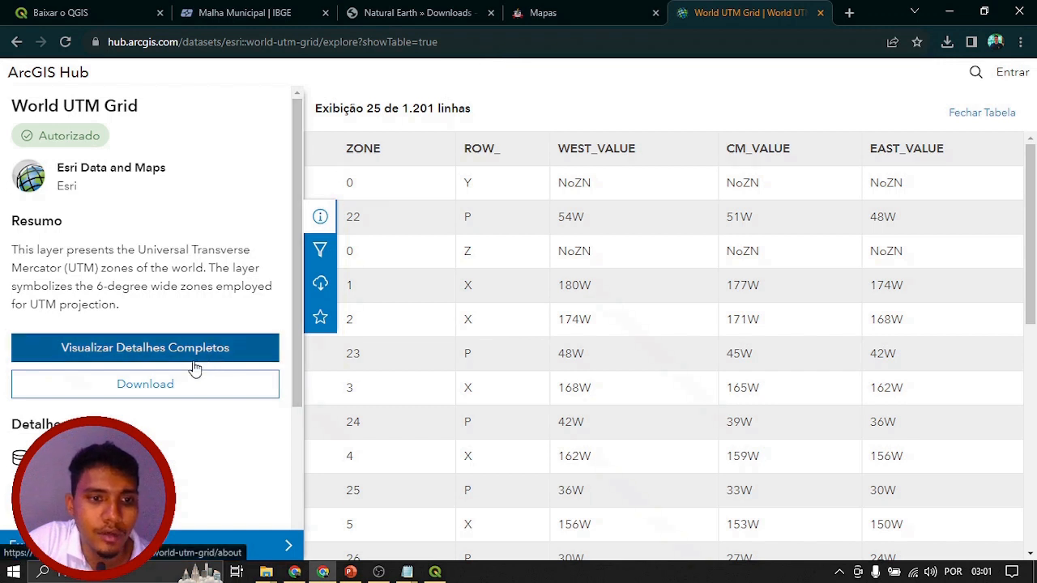
click(155, 388)
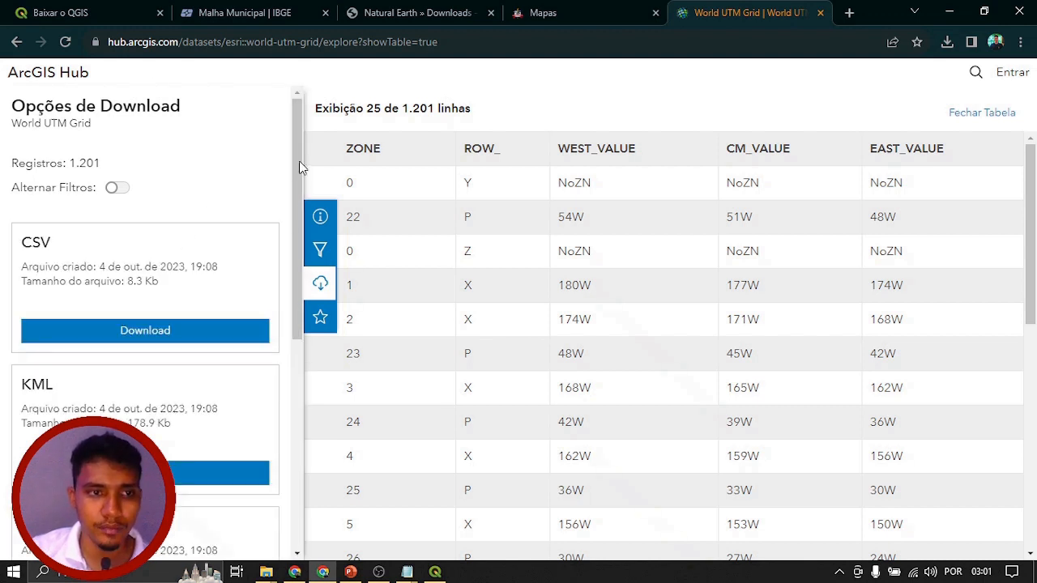
drag(296, 212, 292, 341)
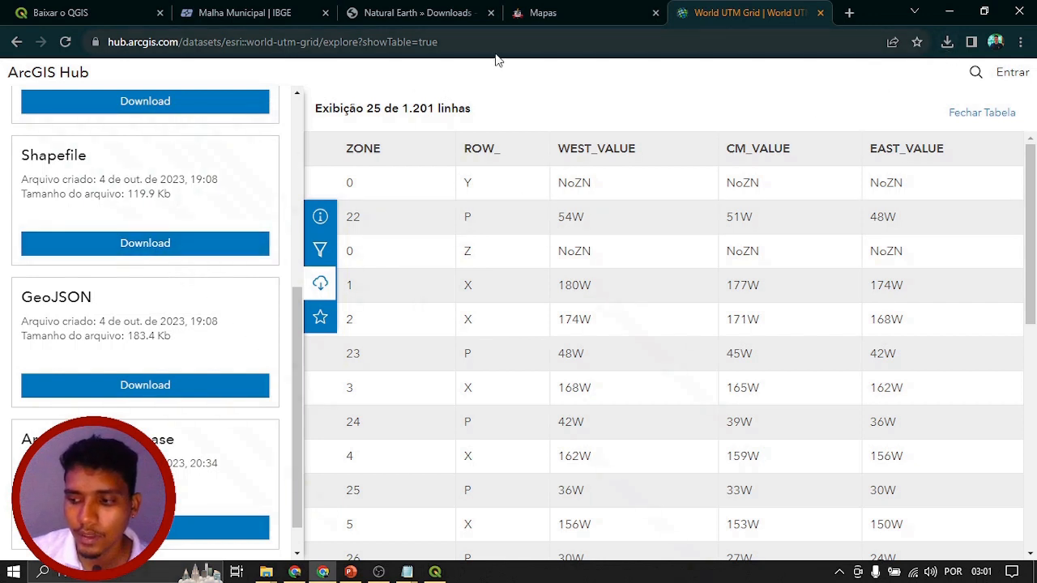
Step: In File Explorer, move the five World_UTM_Grid files from AULA PET CIVIL into the Camadas Vetoriais folder and check the folder's contents
click(271, 576)
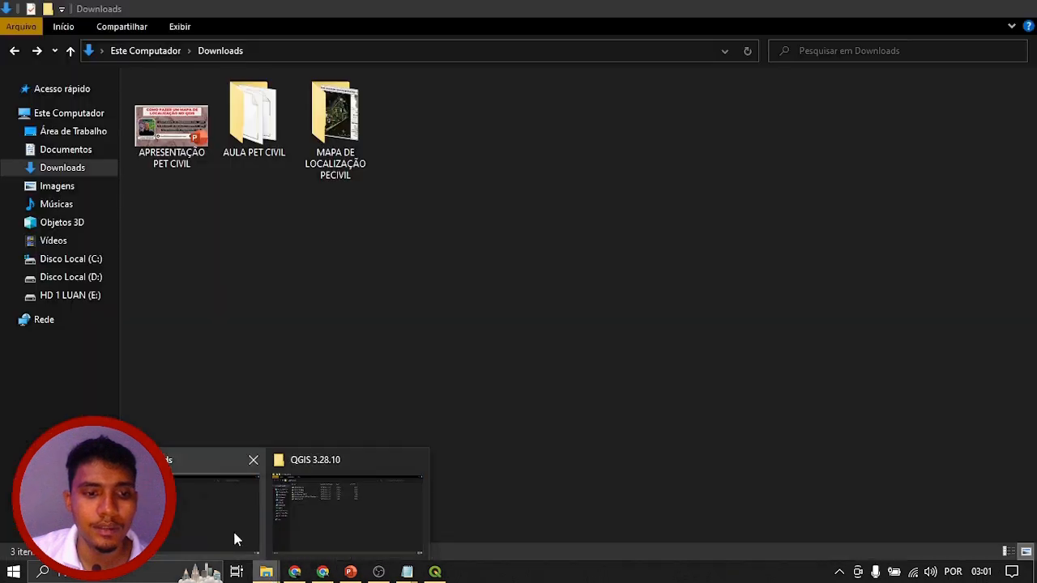
click(232, 530)
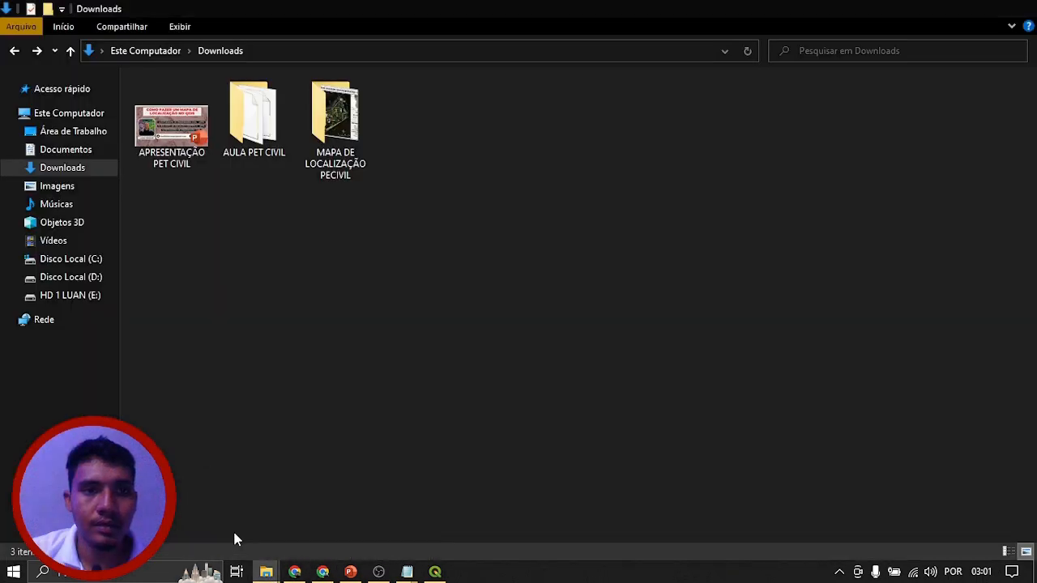
double_click(248, 131)
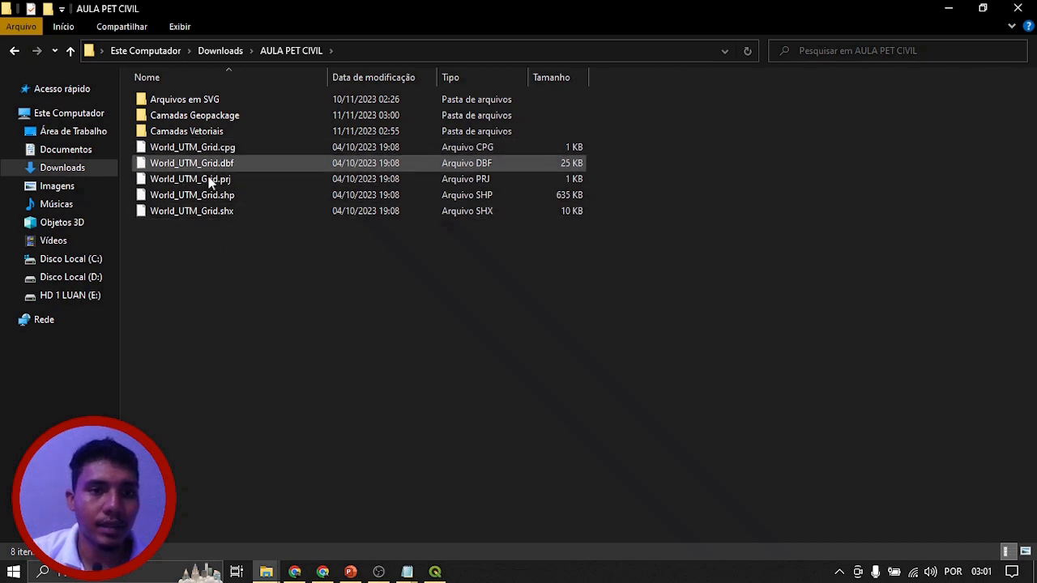
drag(192, 228, 224, 137)
double_click(216, 133)
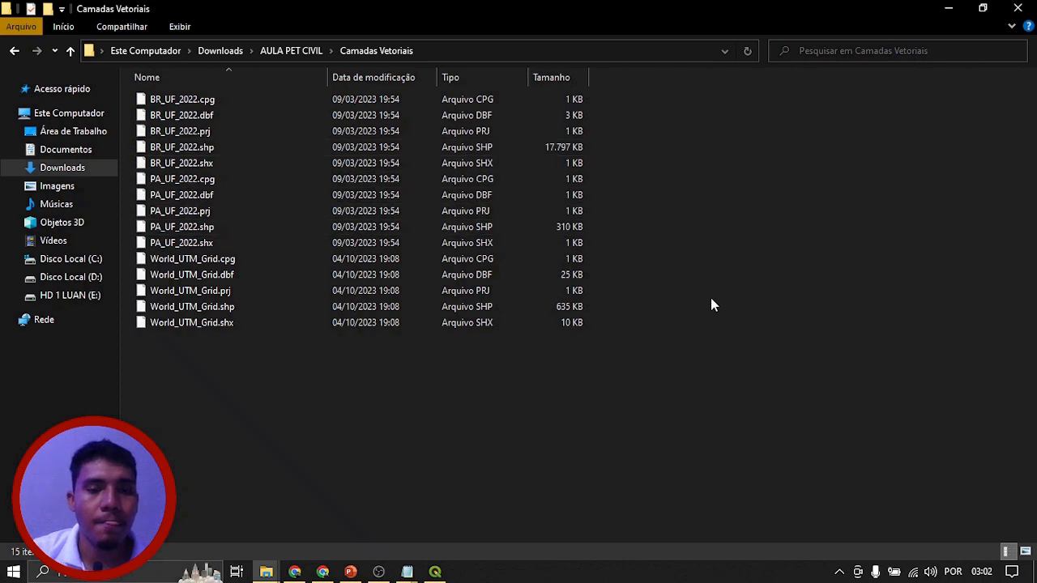
click(14, 51)
Step: In QGIS, start adding a vector layer and browse for its source in the Camadas Vetoriais folder of AULA PET CIVIL
click(435, 573)
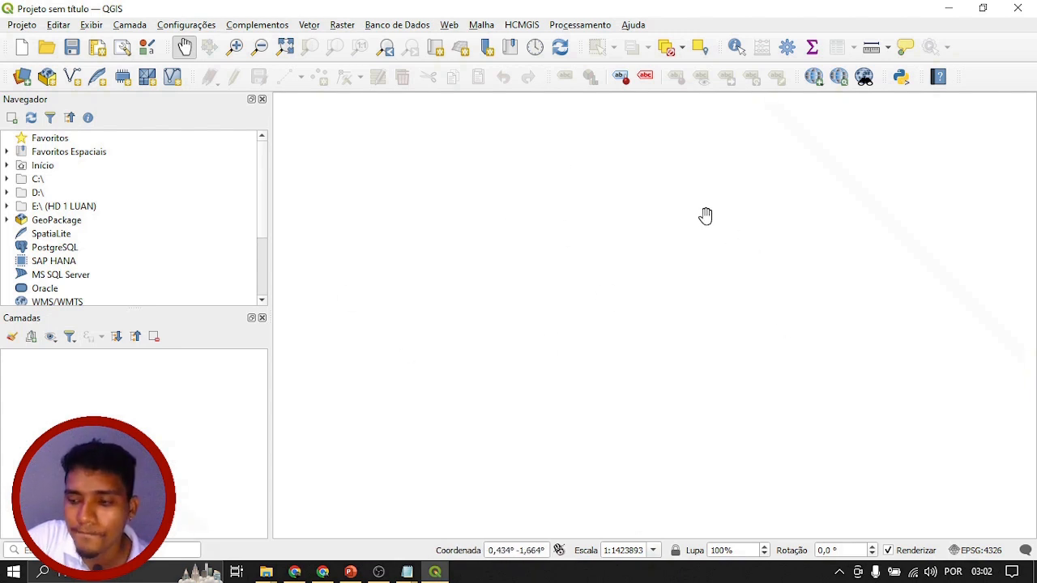
click(130, 25)
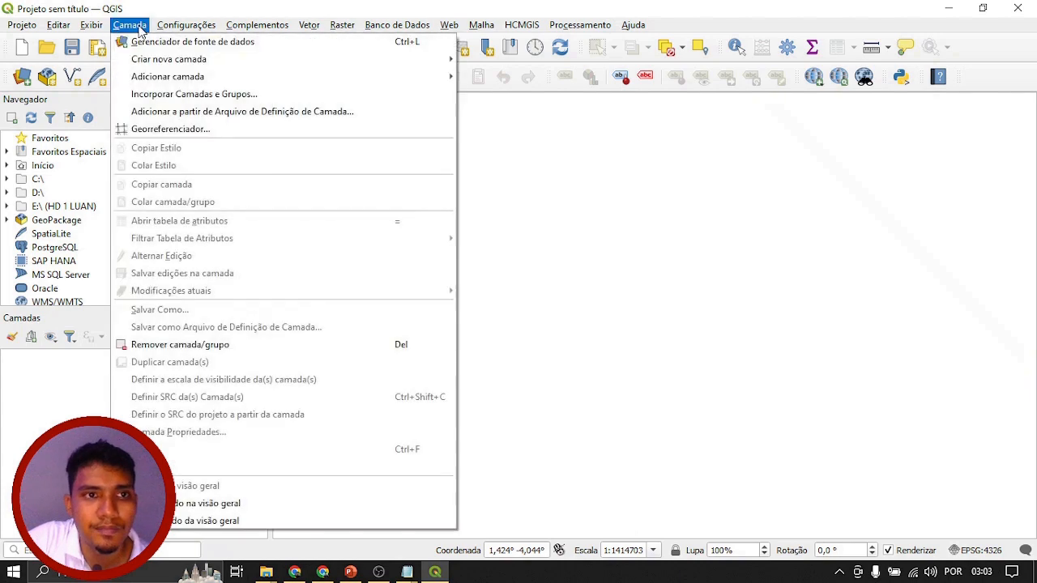
mouse_move(213, 78)
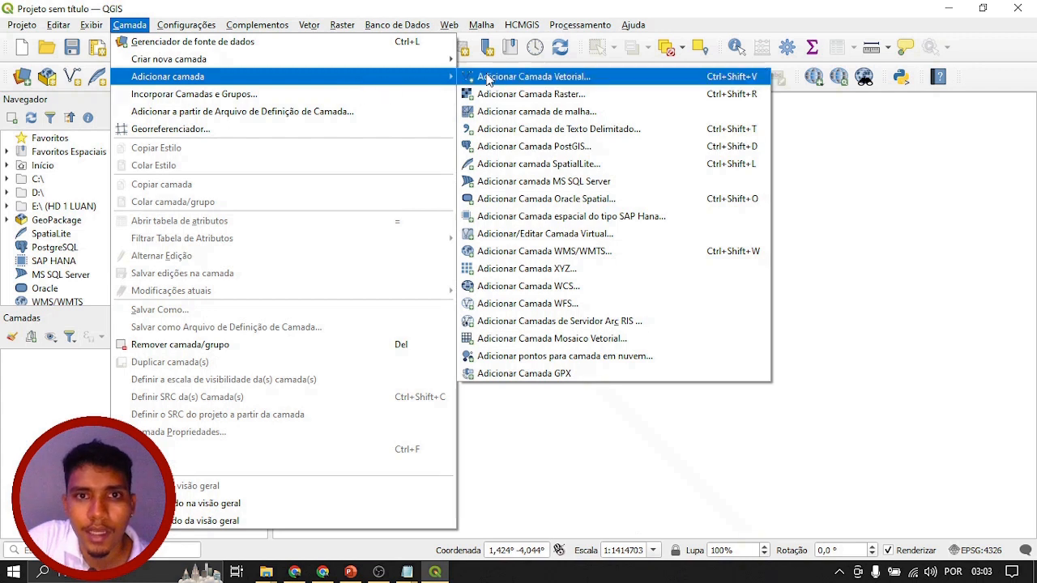
click(582, 79)
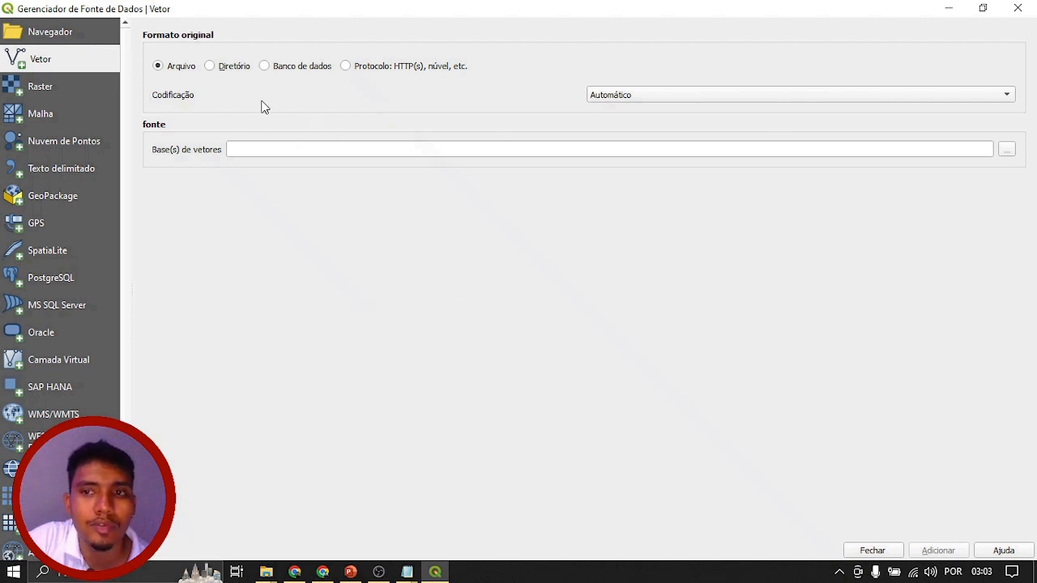
click(1007, 151)
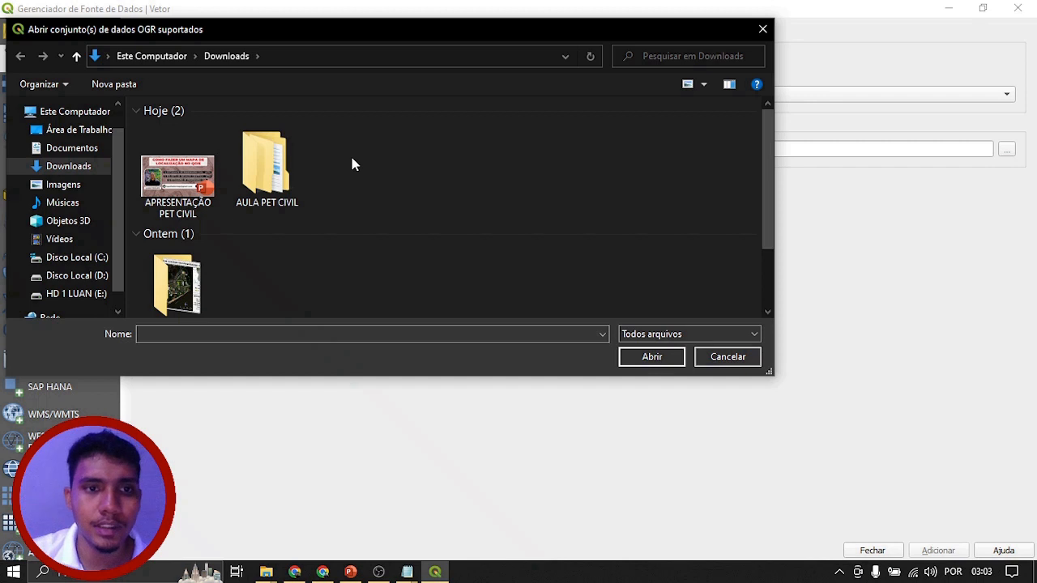
double_click(294, 173)
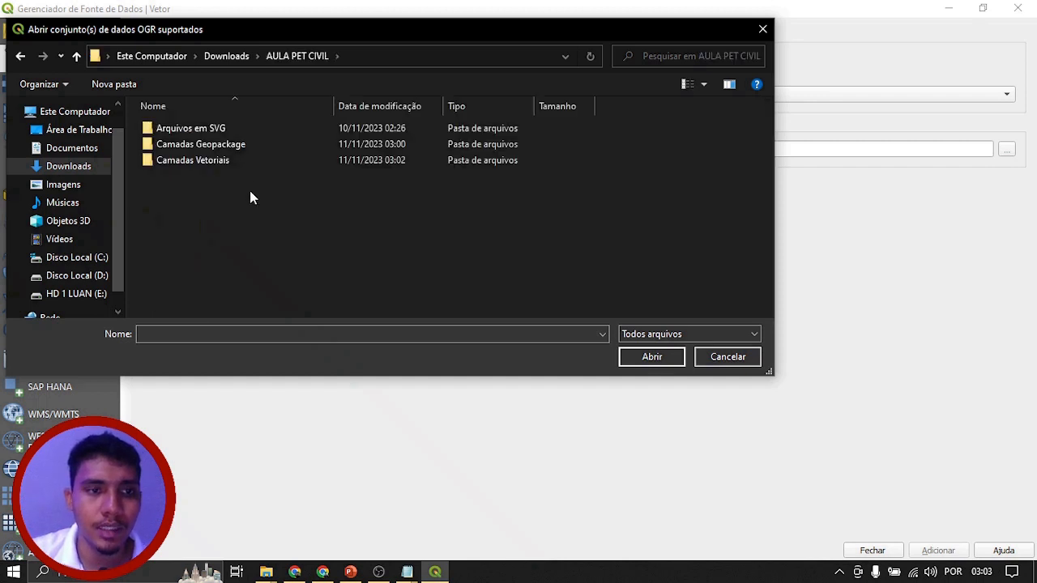
click(205, 162)
double_click(205, 160)
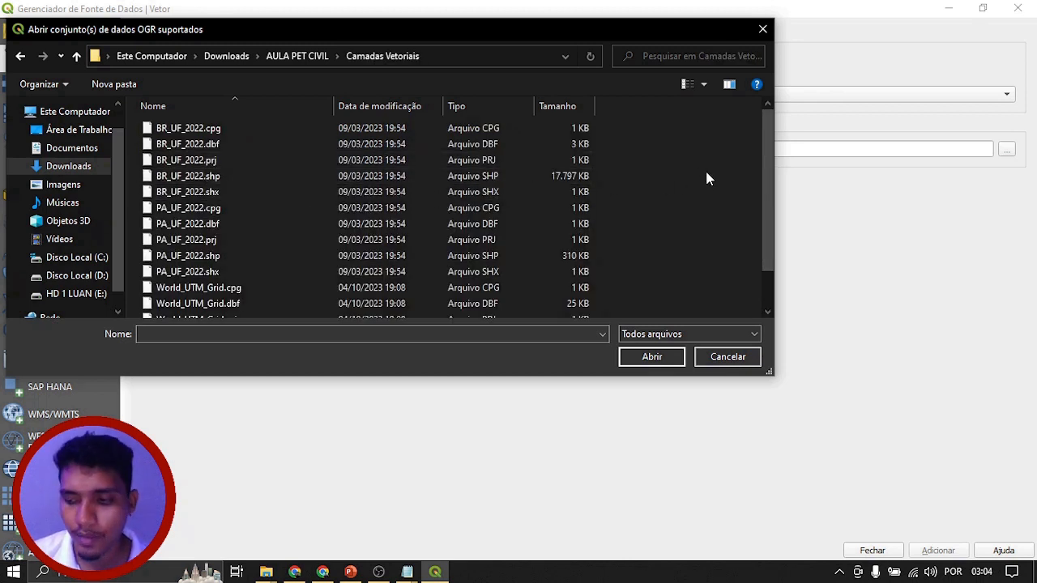
Step: Filter the source files to Shapefiles and add BR_UF_2022.shp, PA_UF_2022.shp and World_UTM_Grid.shp to the project
click(730, 334)
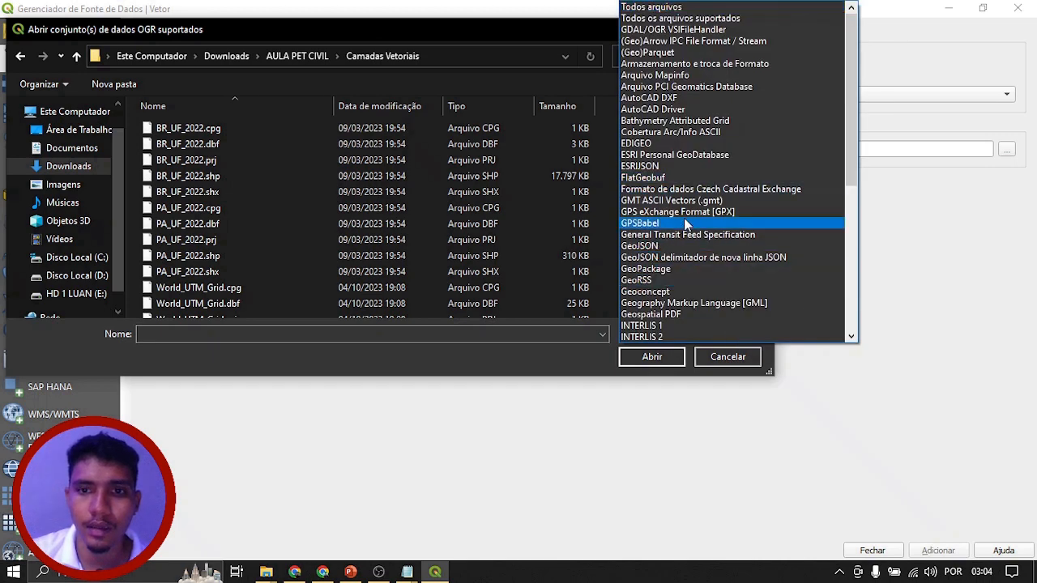
scroll(684, 227, down, 8)
scroll(684, 216, down, 1)
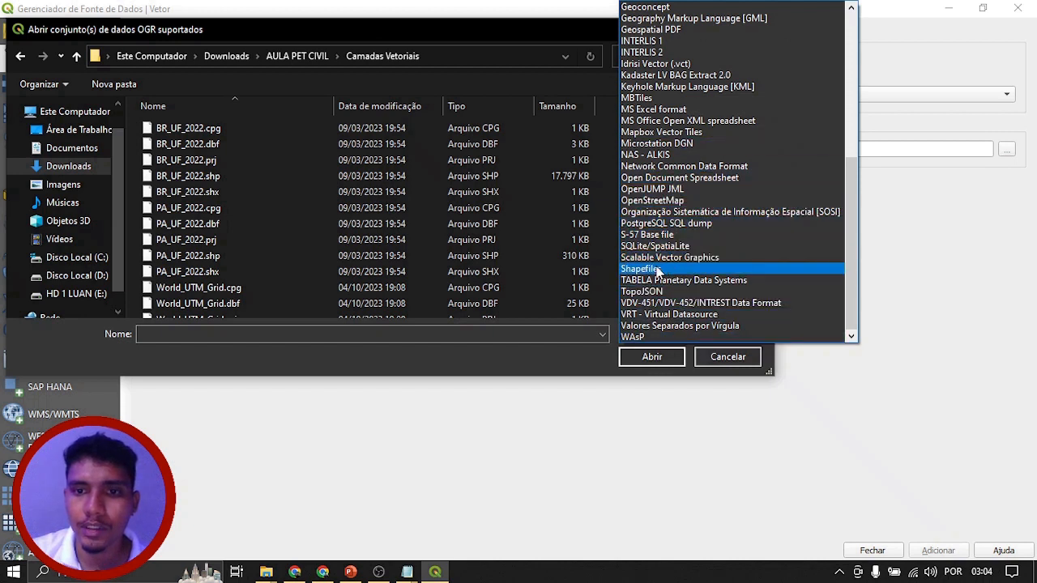
click(661, 269)
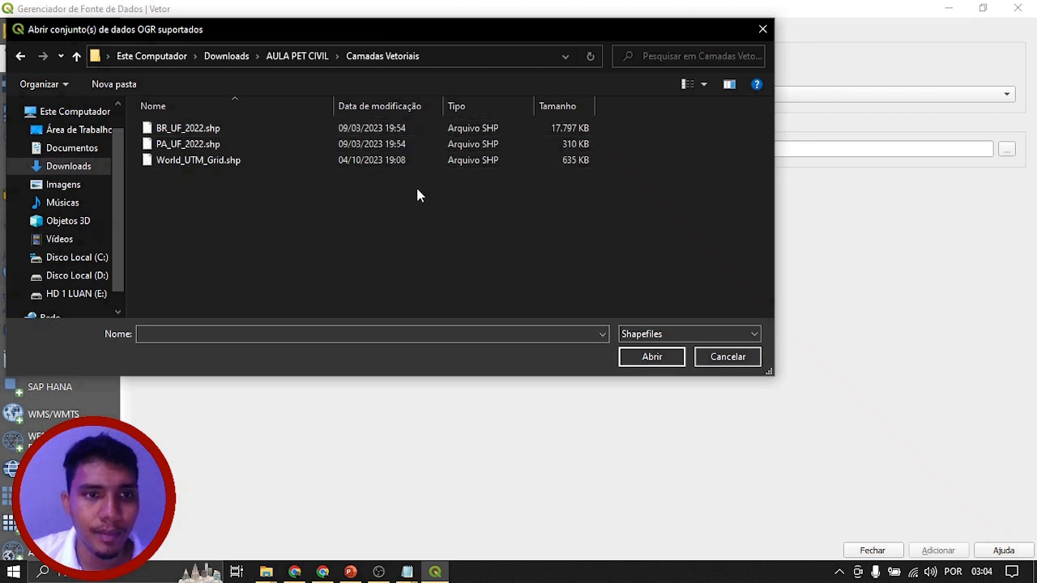
click(191, 129)
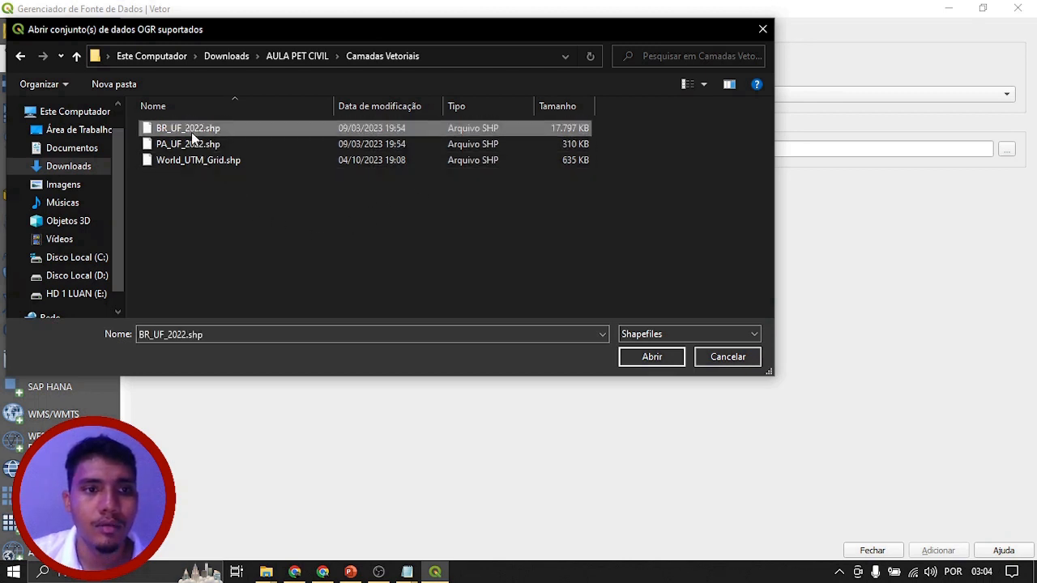
drag(222, 188, 212, 127)
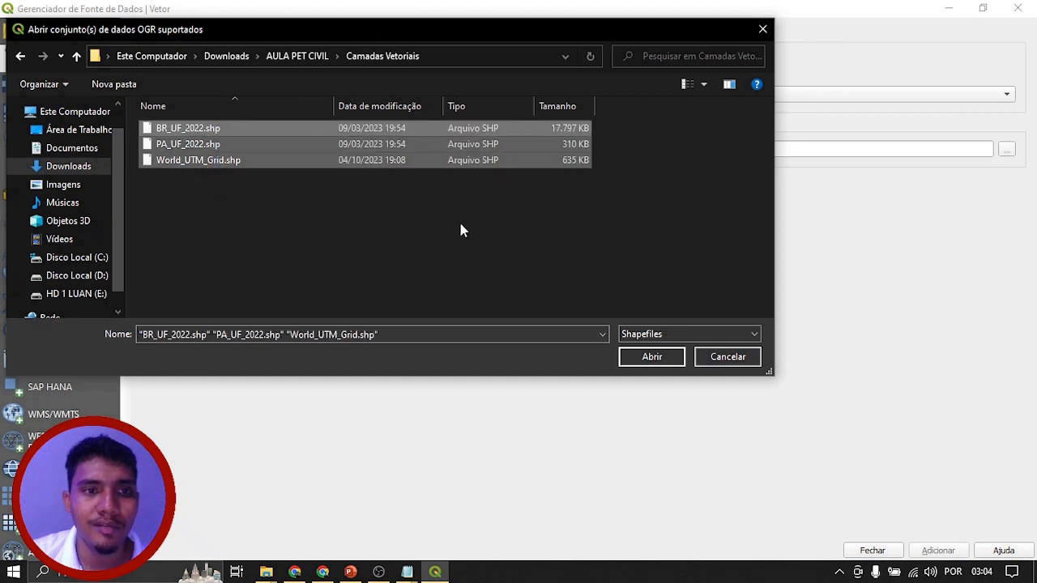
click(667, 359)
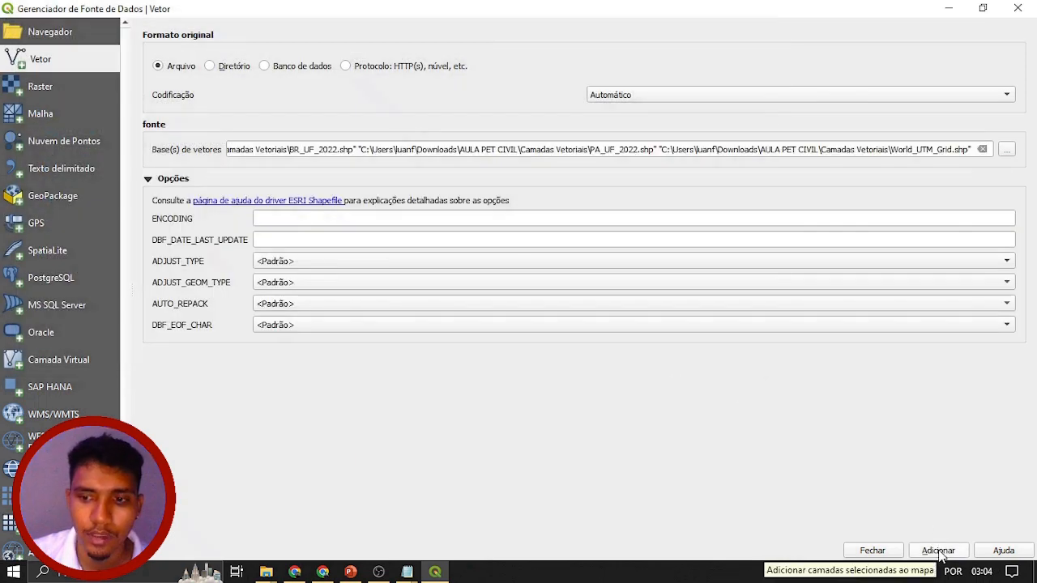
click(940, 555)
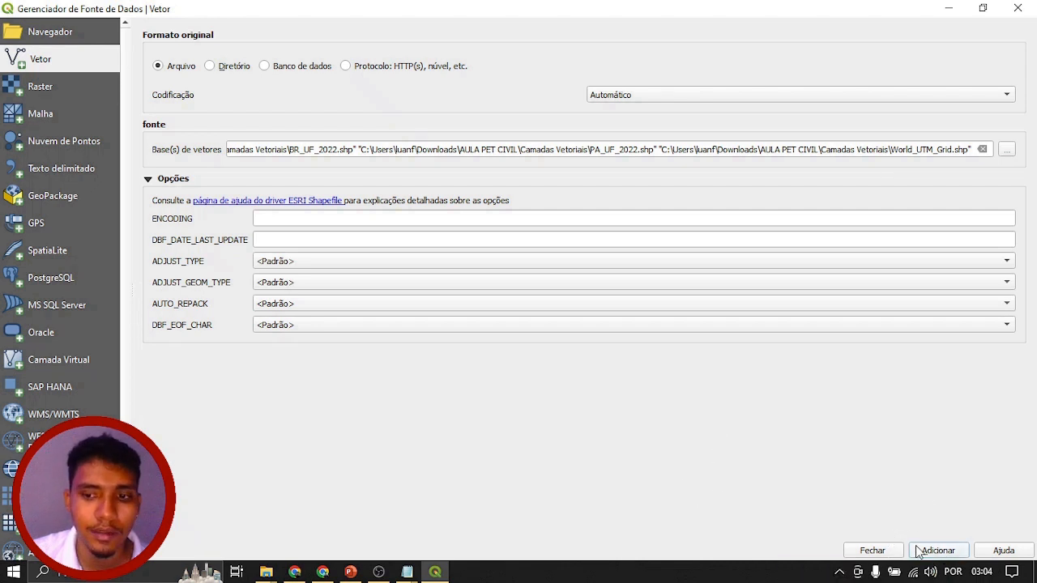
click(873, 551)
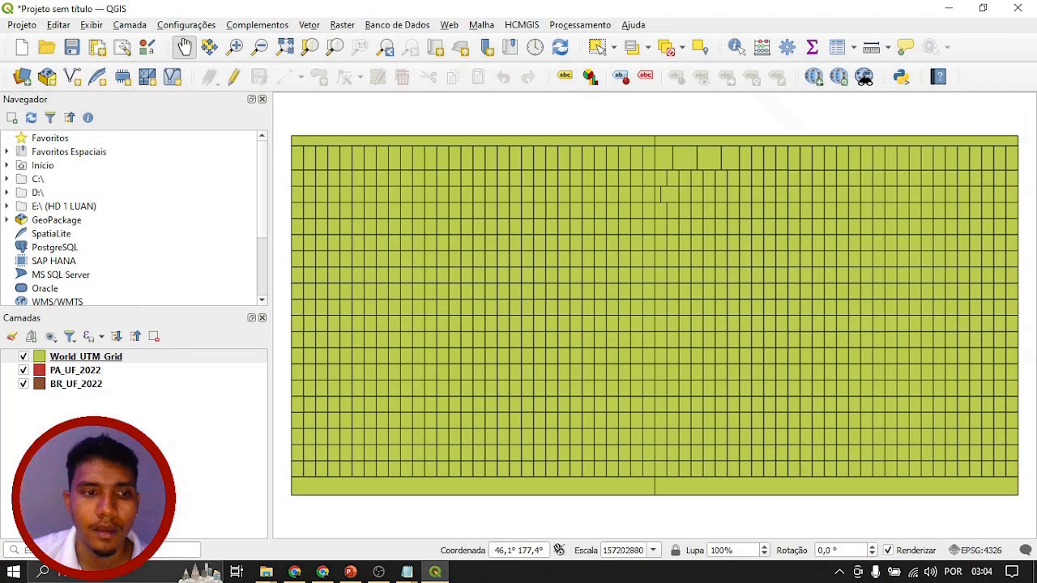
scroll(685, 243, down, 1)
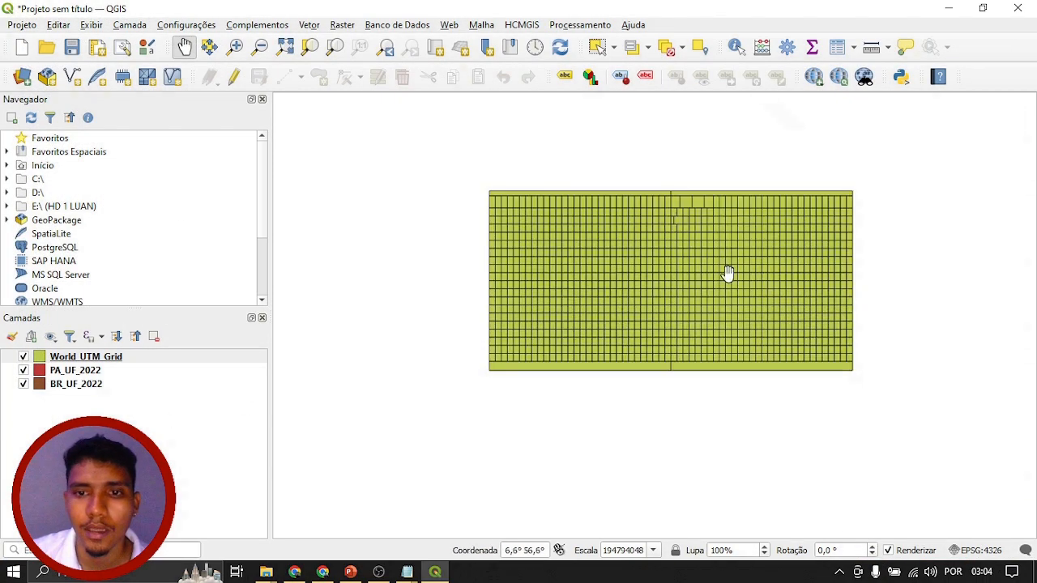
scroll(717, 285, up, 1)
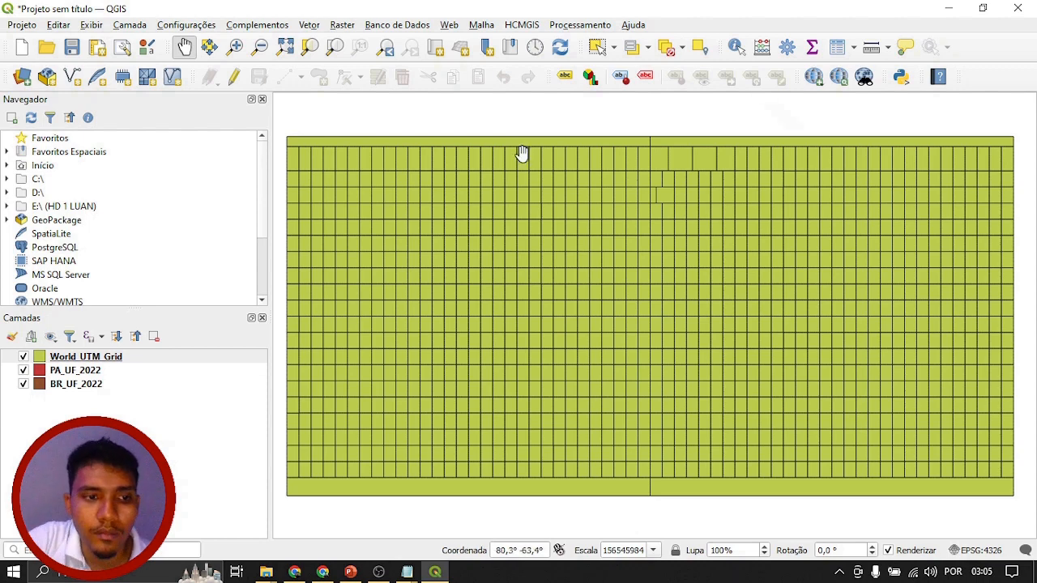
scroll(401, 190, down, 1)
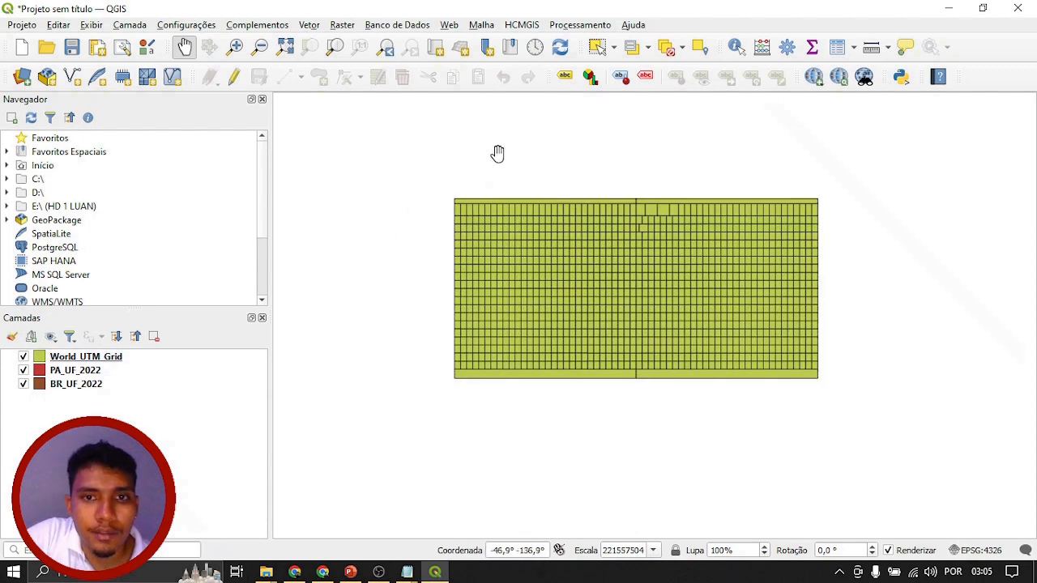
drag(638, 172, 614, 187)
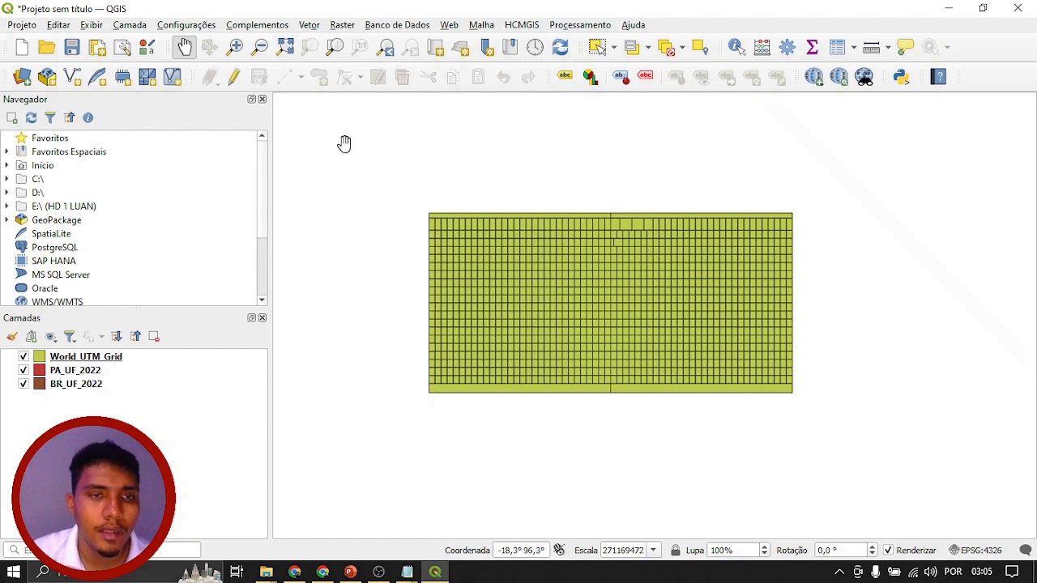
click(269, 28)
click(320, 179)
drag(647, 243, 424, 187)
drag(637, 235, 529, 220)
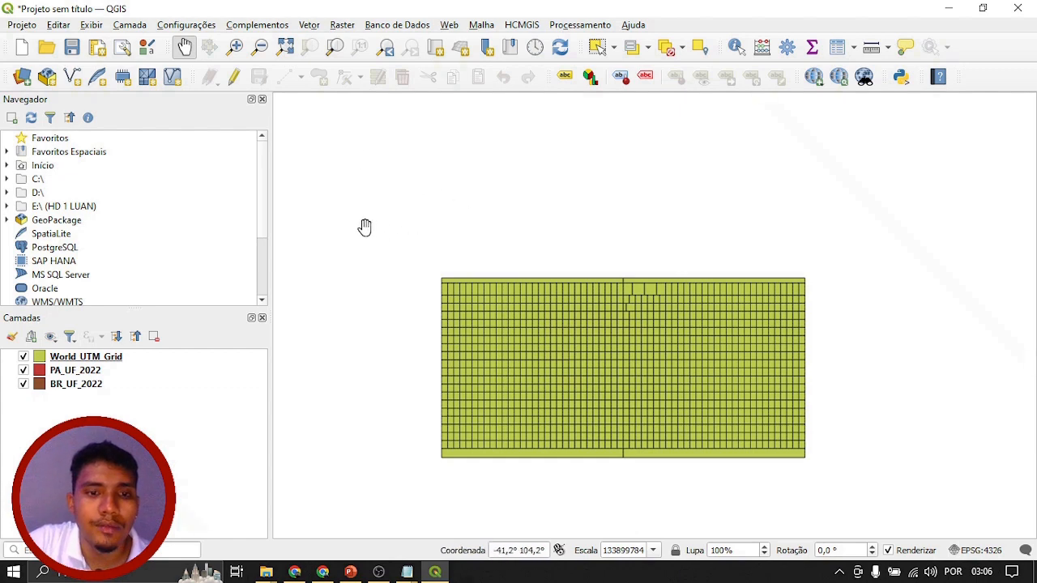
Step: Open the plugin manager and review its options for update checks, experimental plugins and deprecated plugins
click(270, 25)
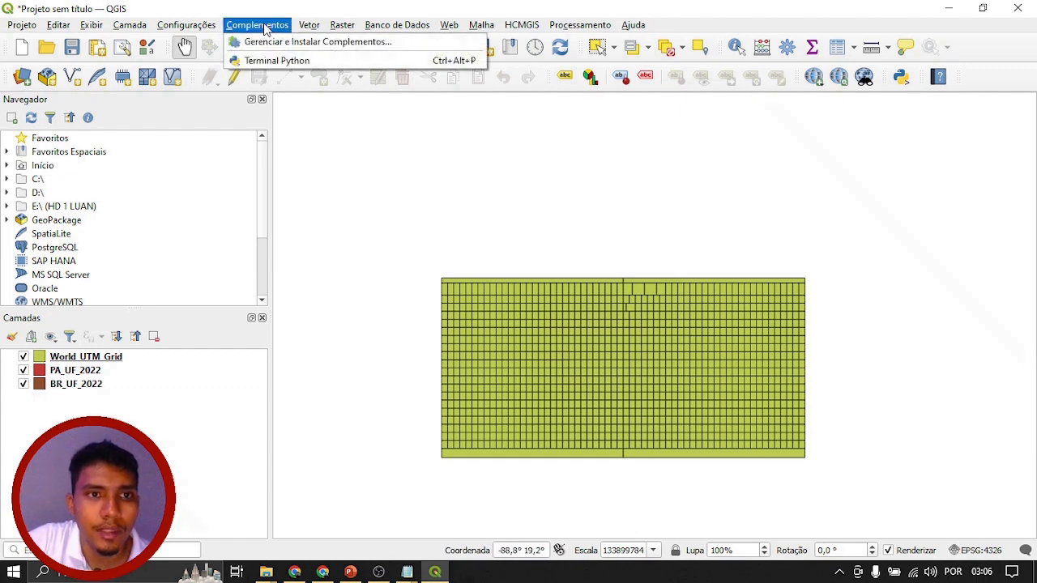
click(304, 46)
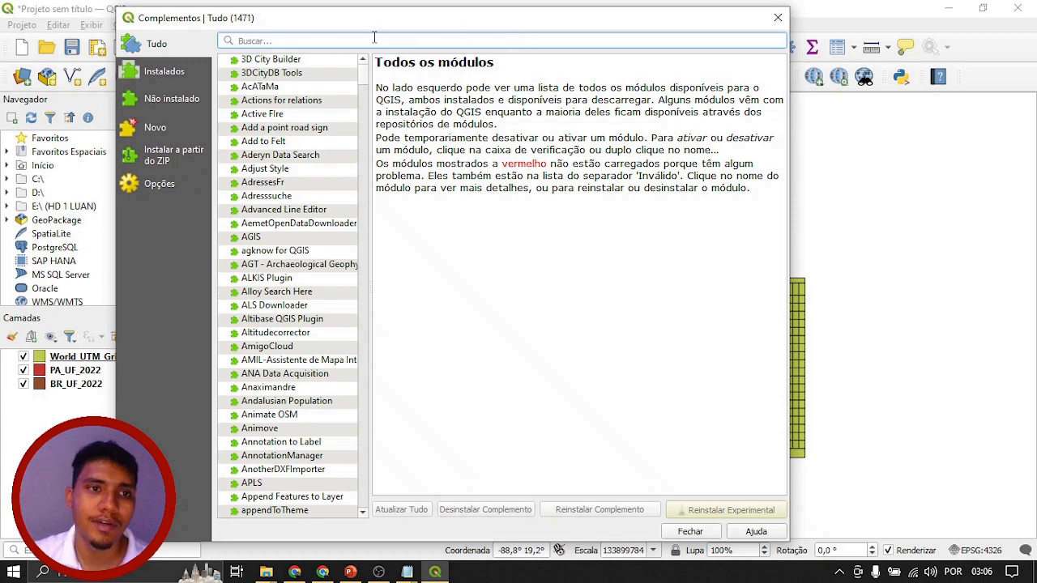
click(160, 186)
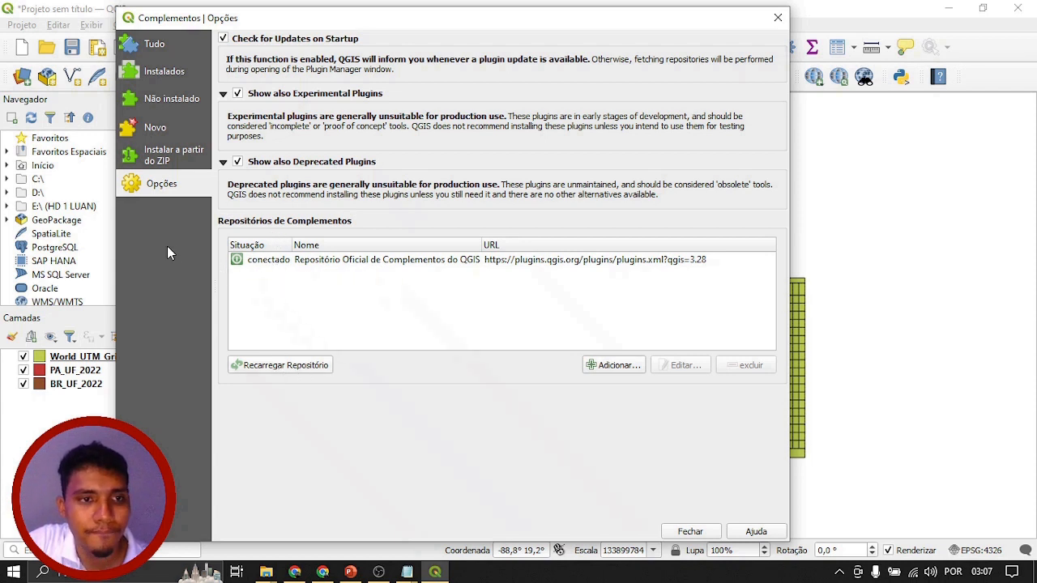
Step: Search all plugins for "processi" and view the details of the Processing plugin
click(157, 44)
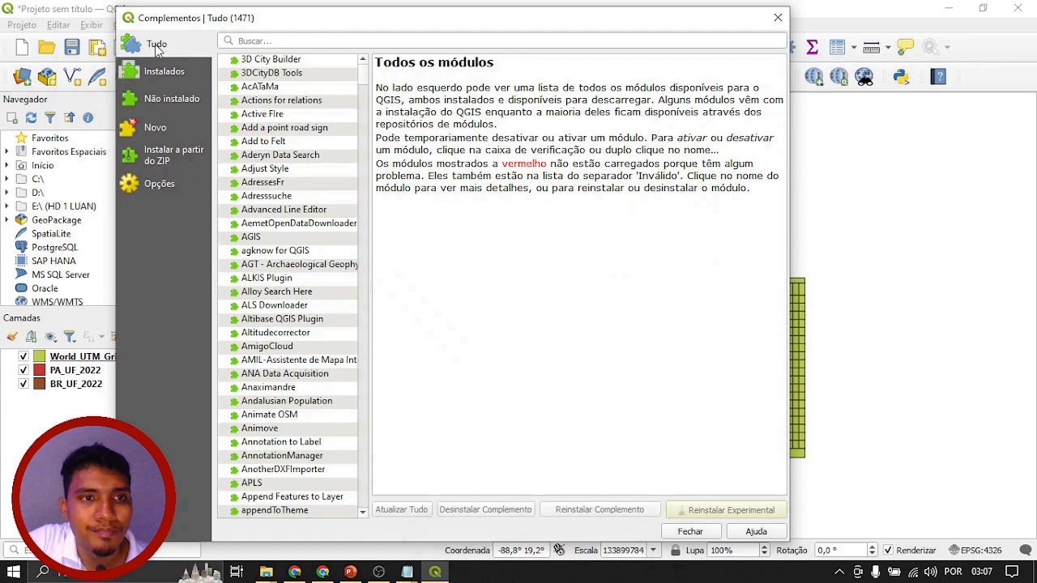
click(320, 44)
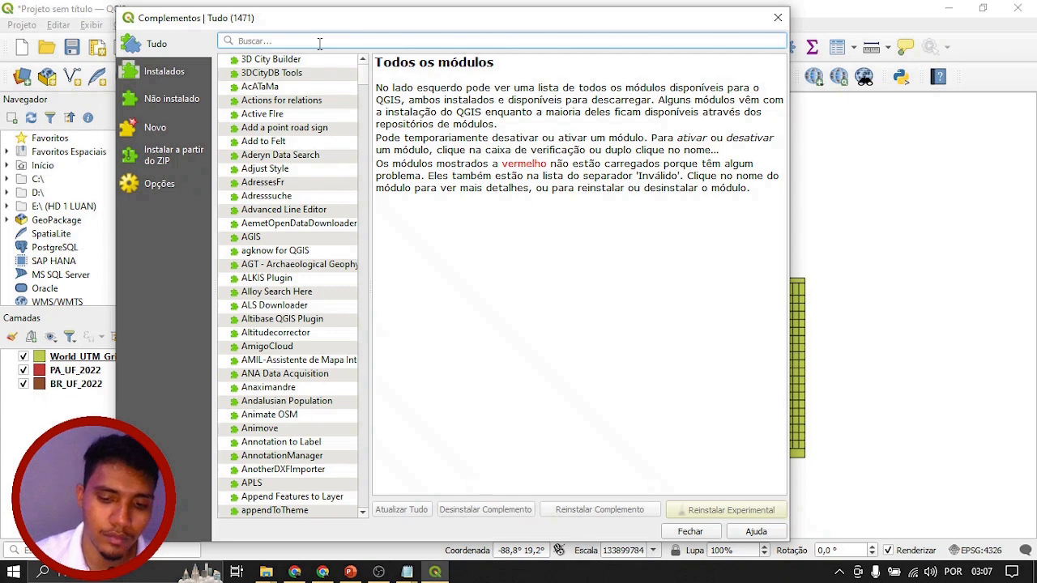
text(processin)
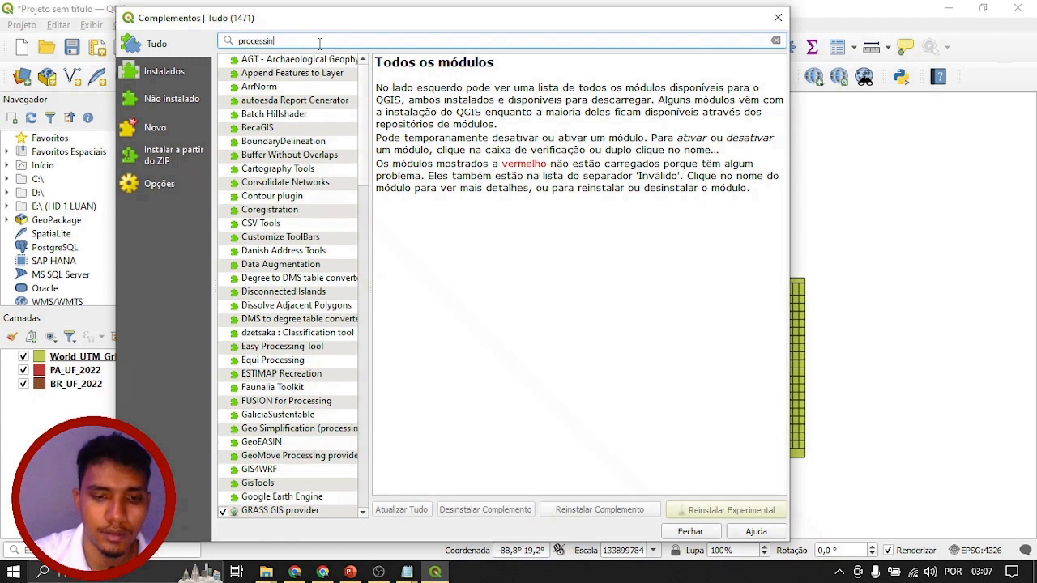
scroll(261, 162, down, 10)
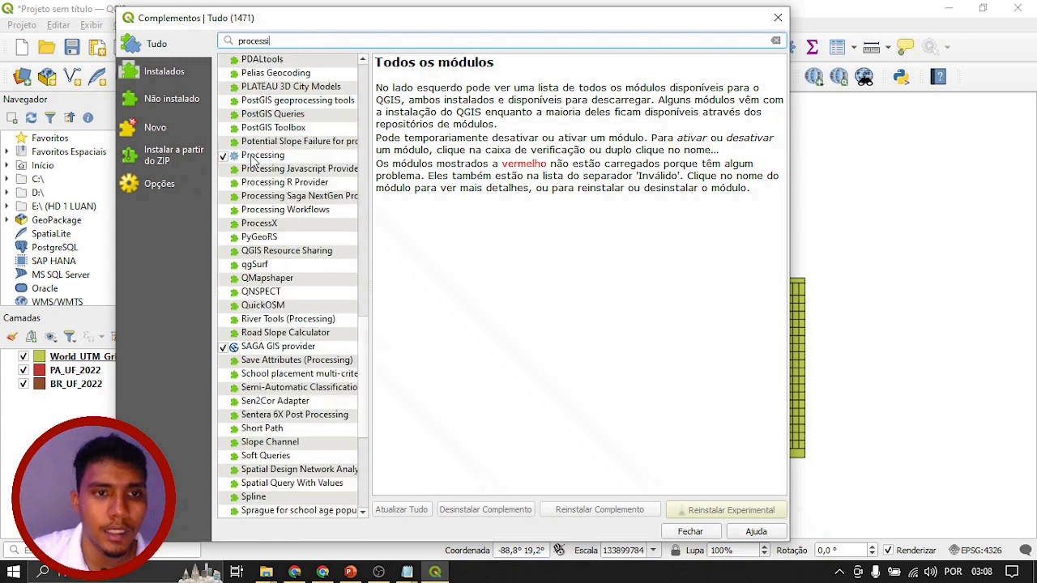
click(260, 158)
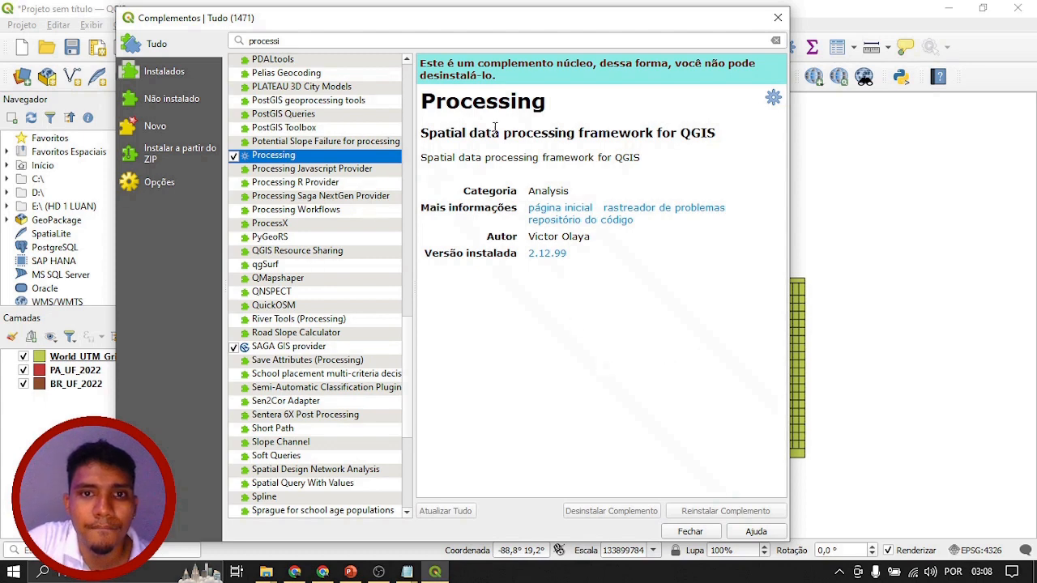
Step: Replace the plugin search term with "hcmg" to find the HCMGIS plugin
drag(309, 42, 239, 45)
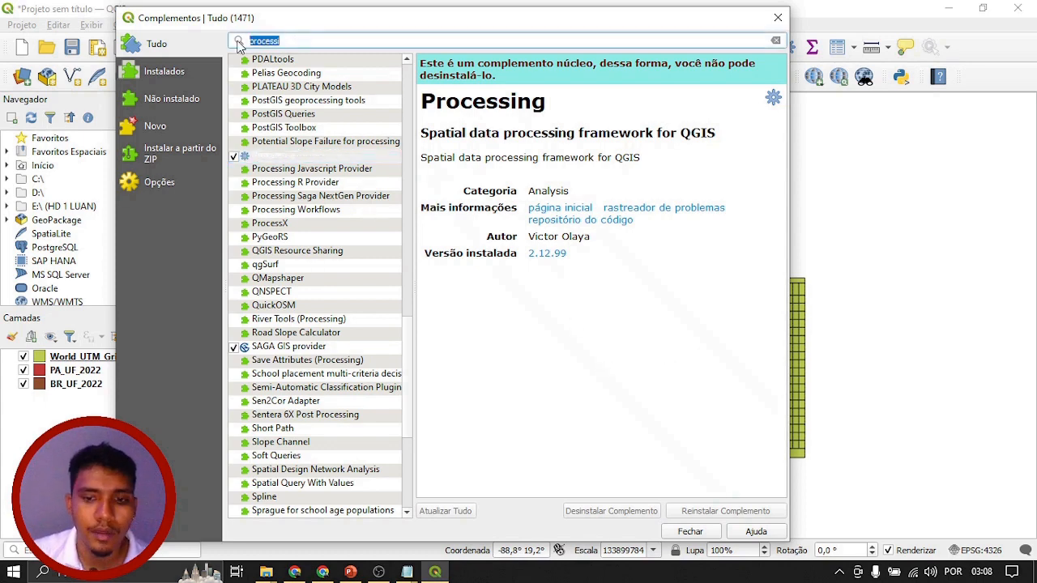
key(BackSpace)
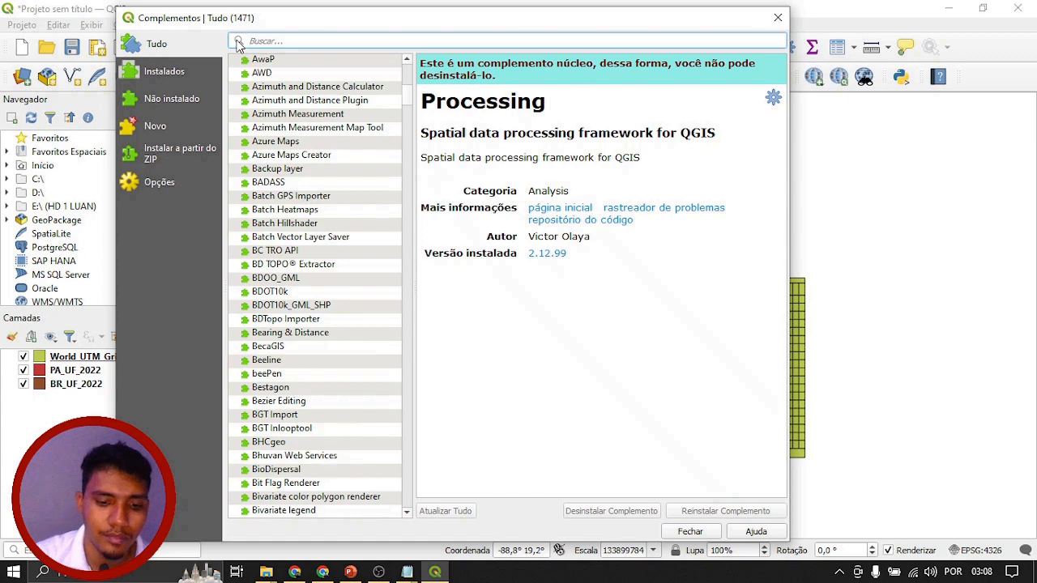
text(hcmg)
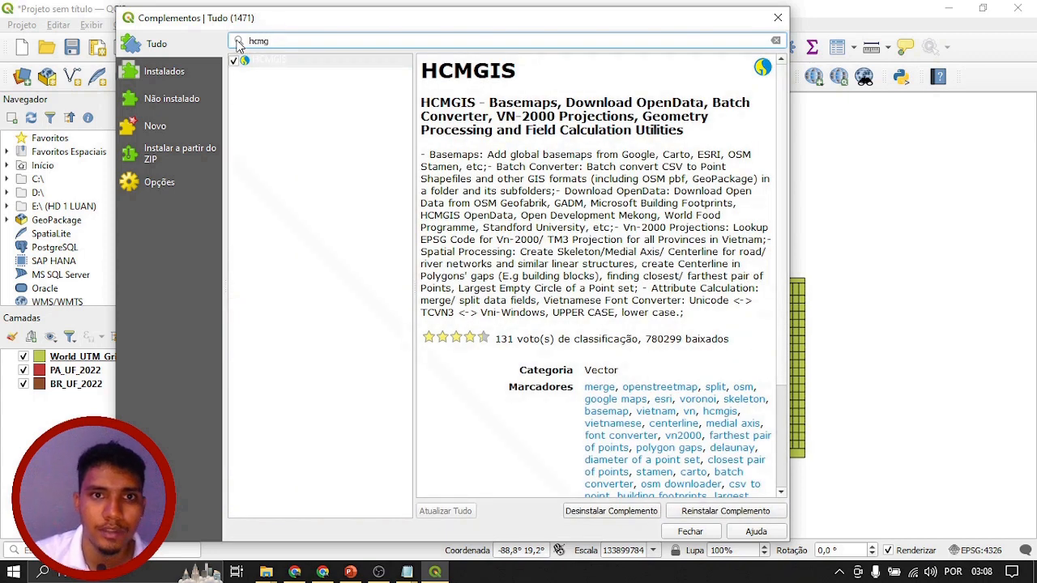
Step: View the HCMGIS plugin entry, search all plugins for "quickm", view the QuickMapServices details and close the plugin manager
click(288, 61)
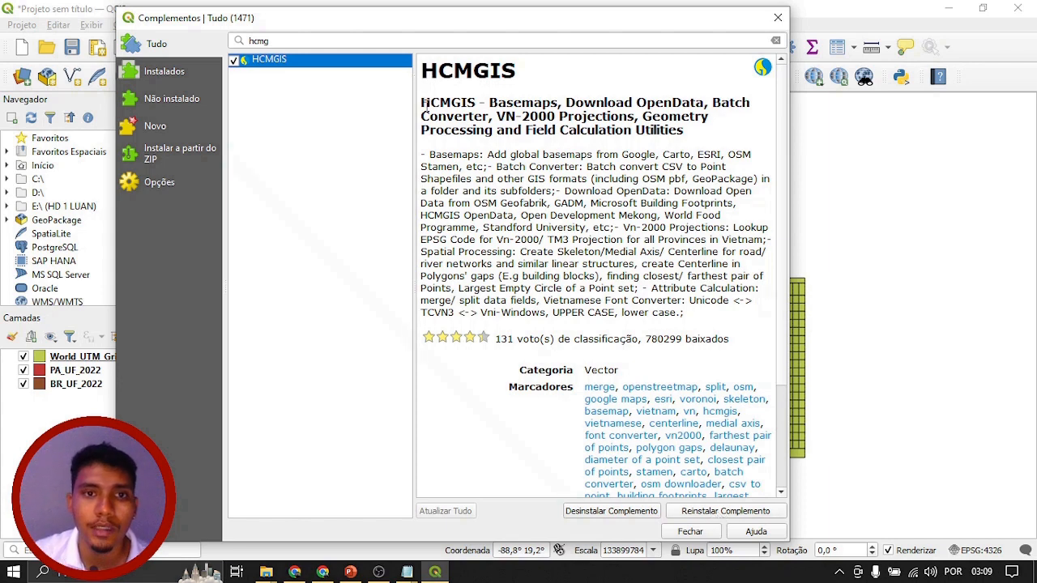
drag(301, 40, 227, 39)
key(BackSpace)
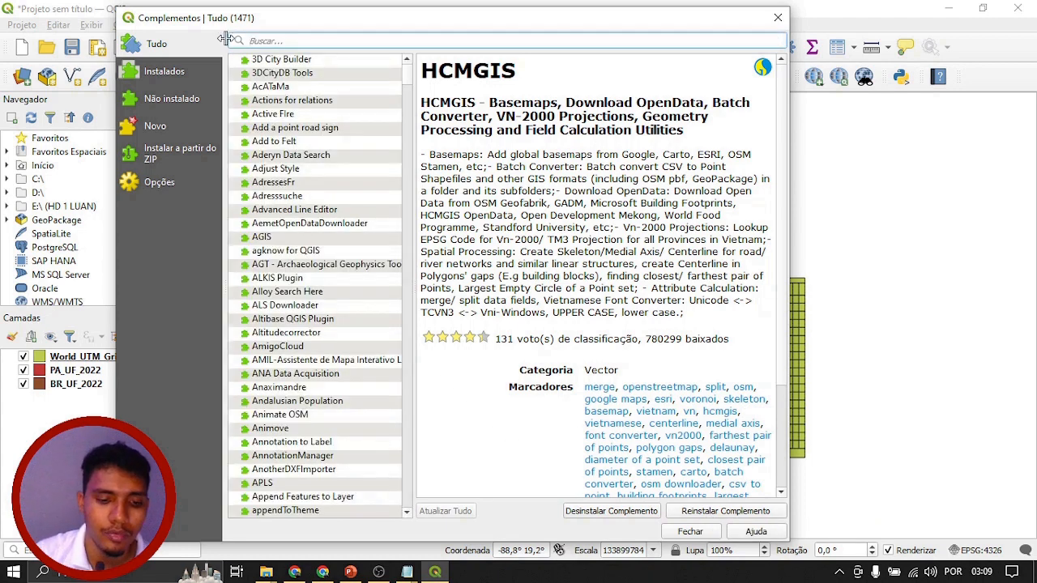
text(qui)
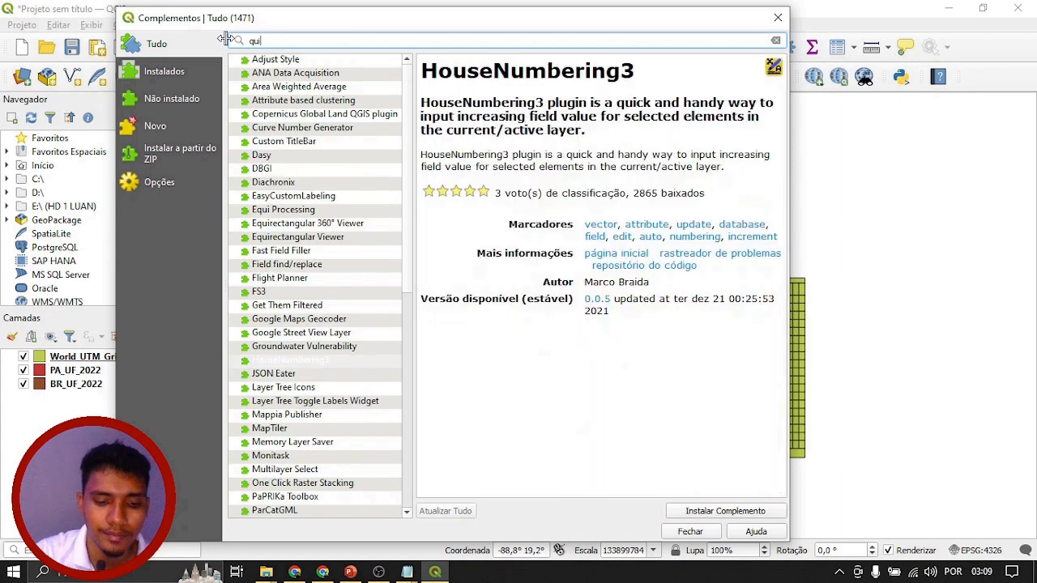
text(ckm)
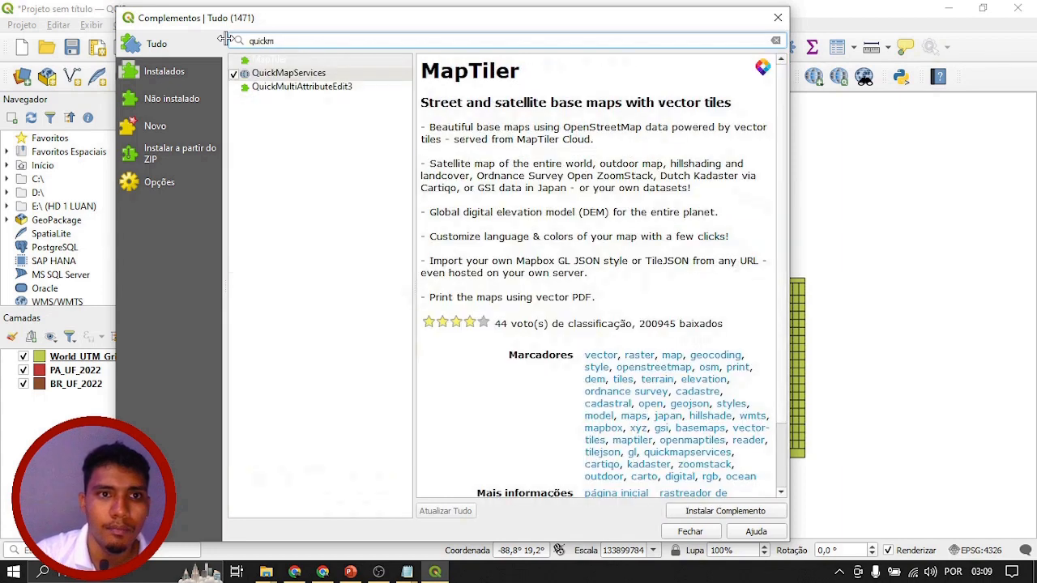
click(277, 77)
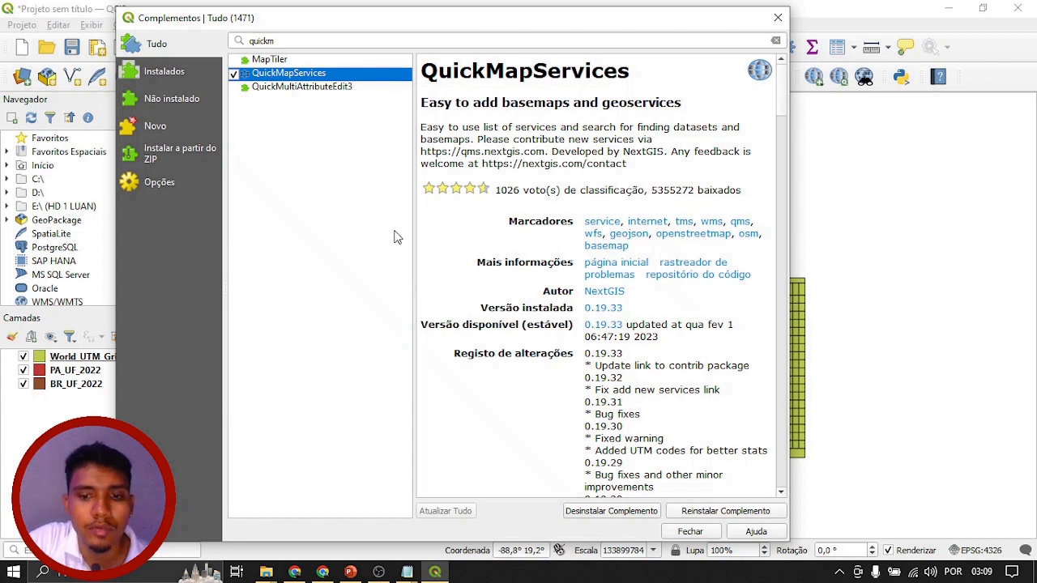
click(699, 533)
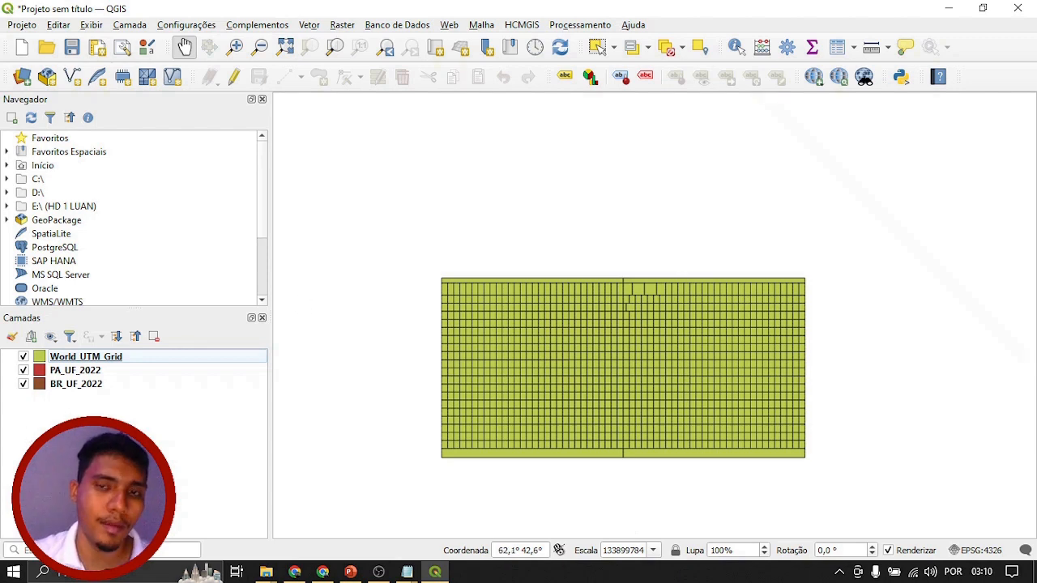
click(531, 27)
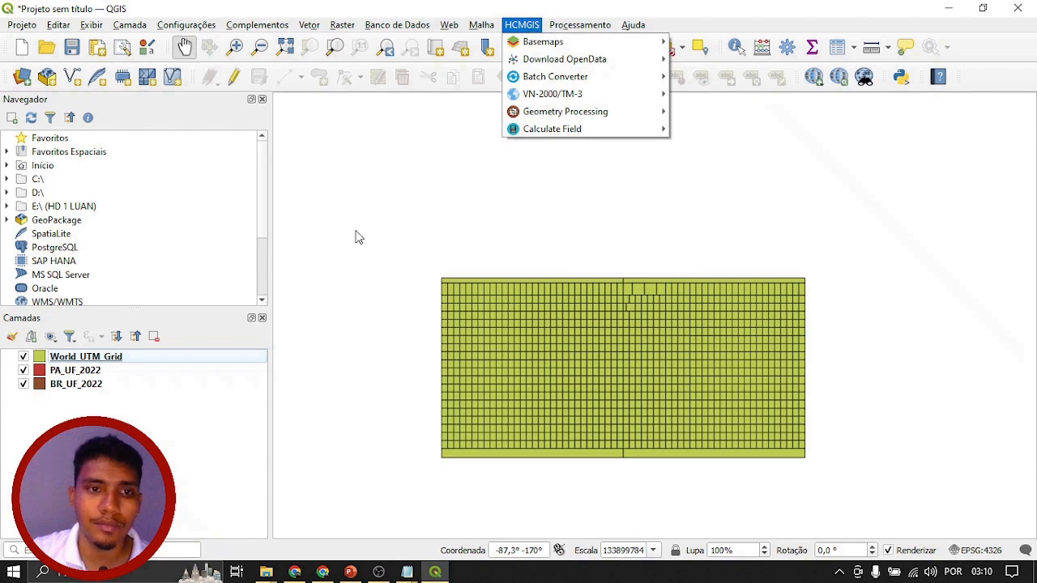
click(194, 441)
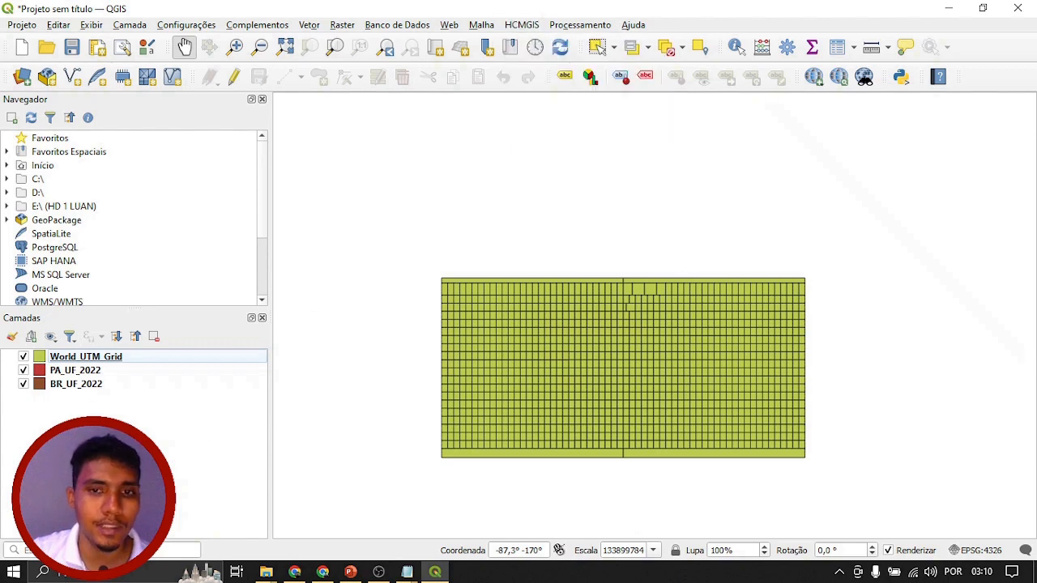
click(523, 27)
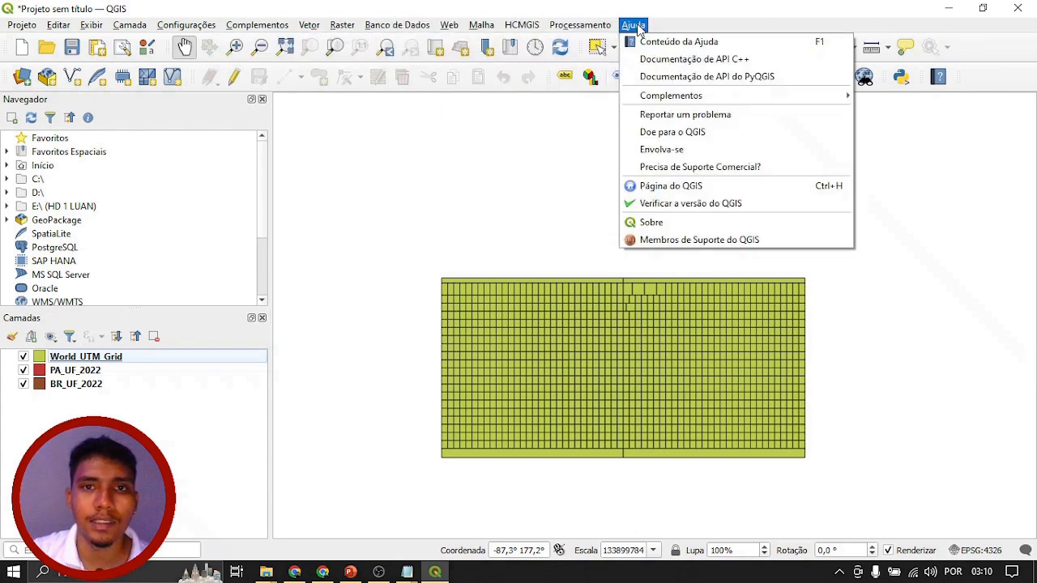
click(692, 27)
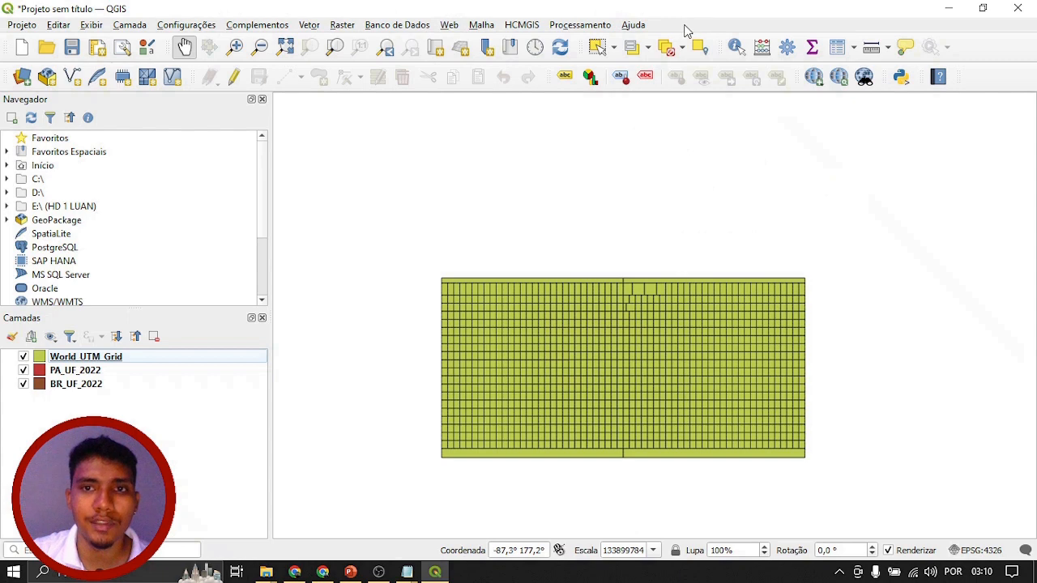
Step: Add the Esri Imagery basemap to the project with the HCMGIS plugin
click(519, 26)
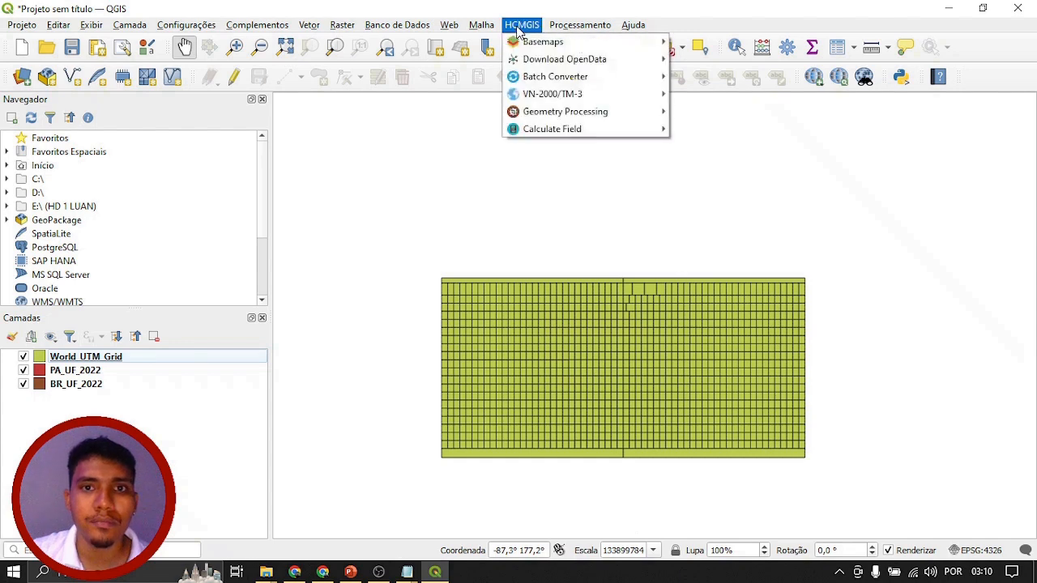
mouse_move(554, 46)
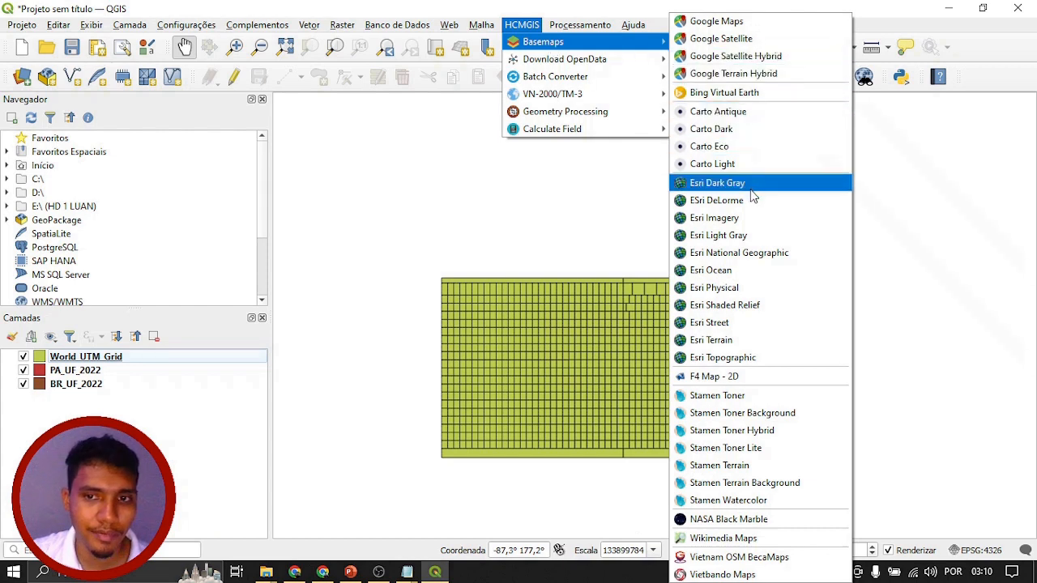
click(716, 219)
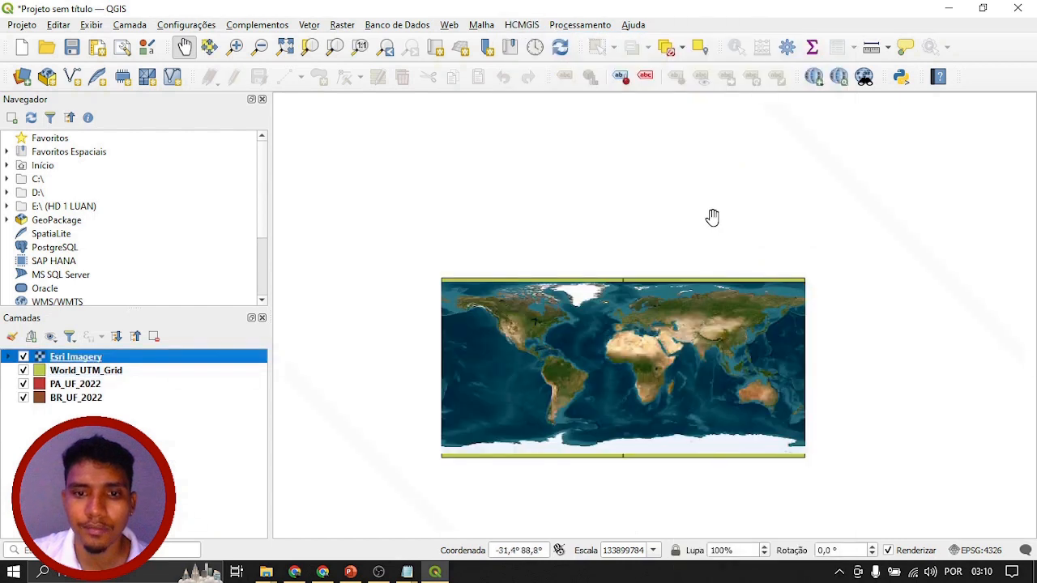
Step: Move the Esri Imagery layer below BR_UF_2022 so that it is the lowest layer in the layer order
drag(413, 329, 375, 268)
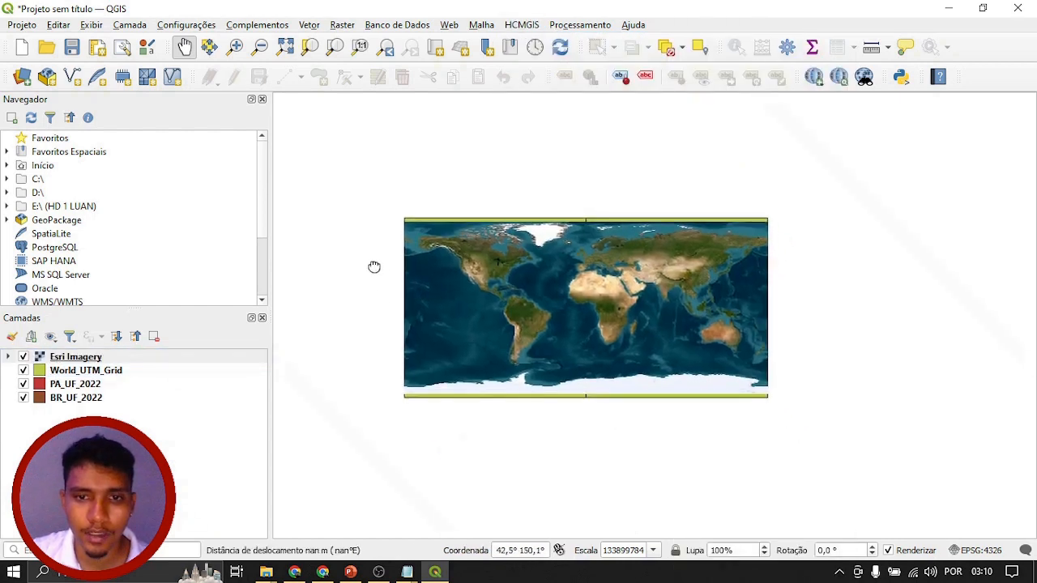
scroll(509, 264, up, 1)
scroll(527, 274, down, 1)
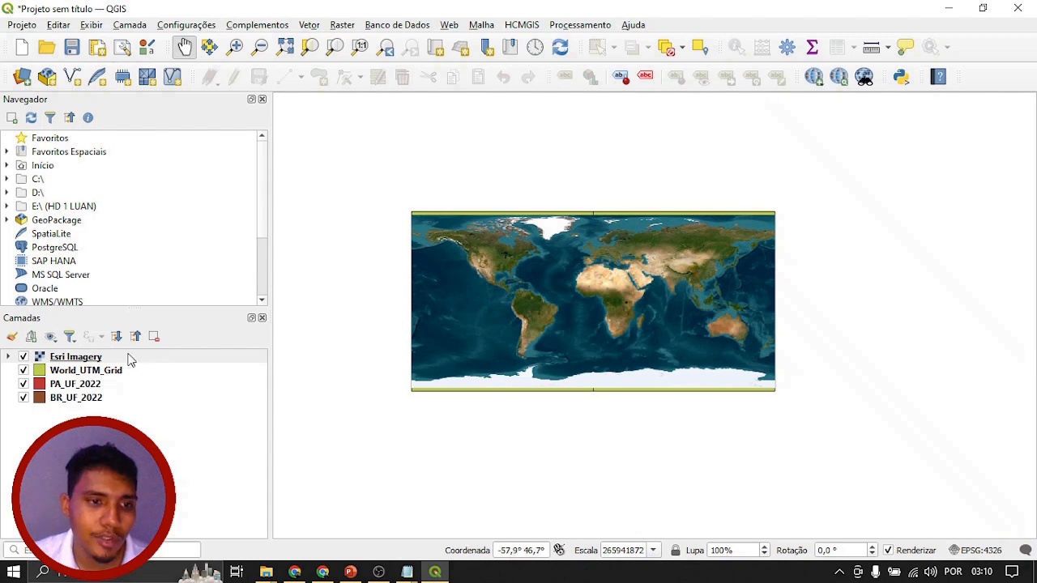
drag(84, 359, 83, 392)
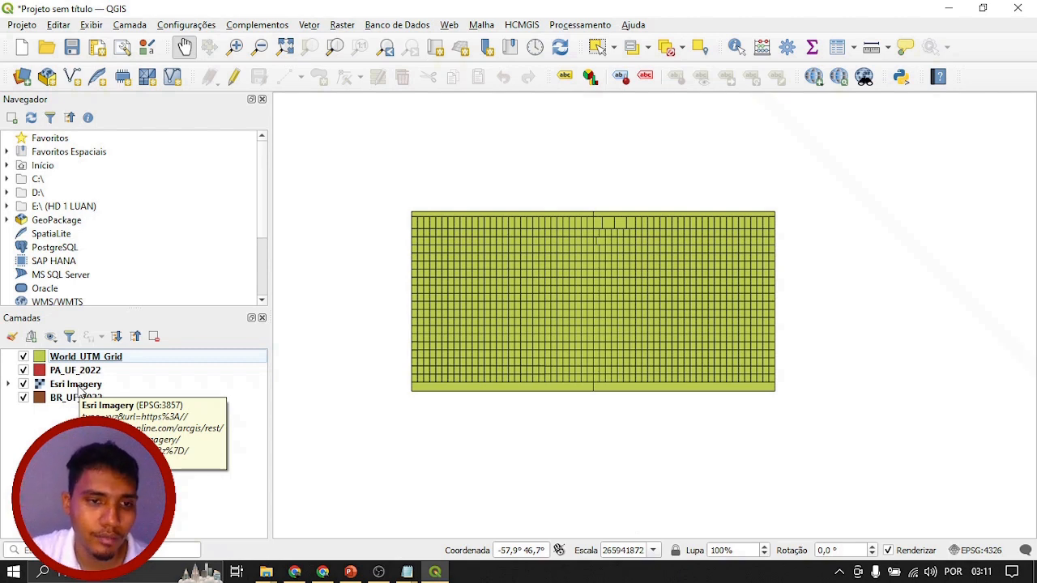
drag(81, 391, 78, 407)
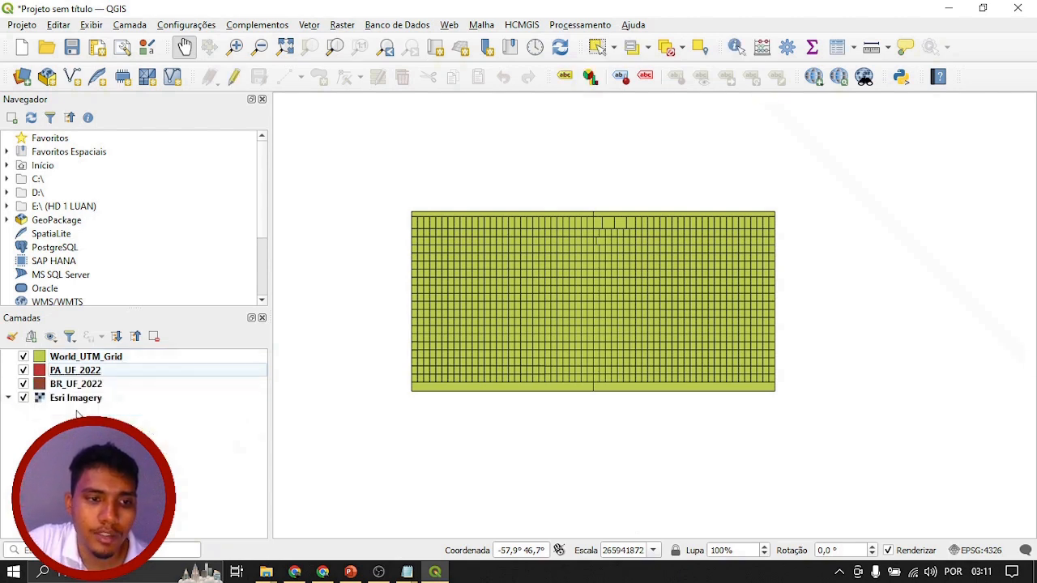
Step: Hide the World_UTM_Grid, PA_UF_2022 and BR_UF_2022 layers, leaving only the Esri Imagery basemap displayed
click(24, 357)
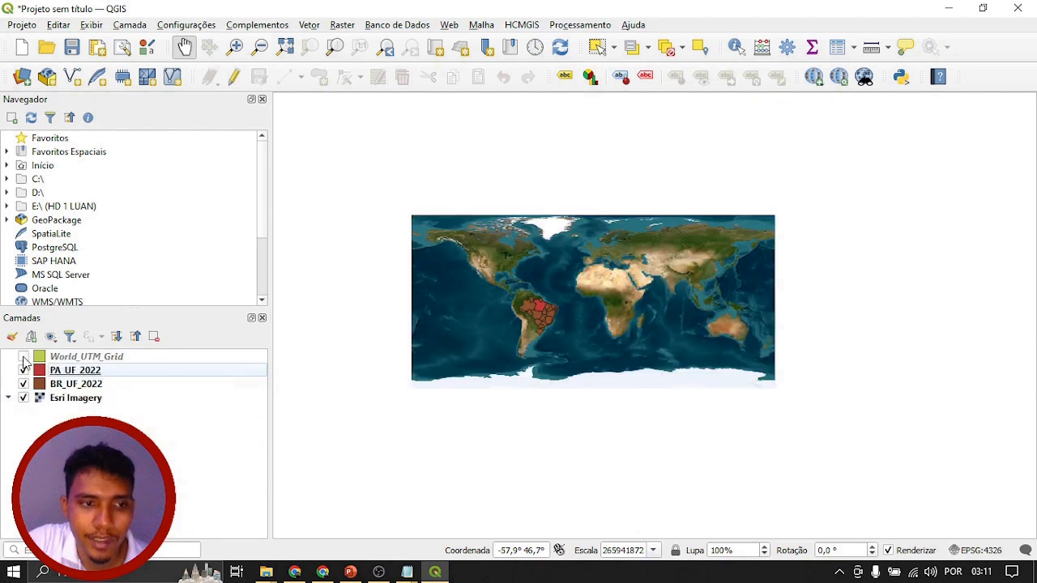
click(88, 359)
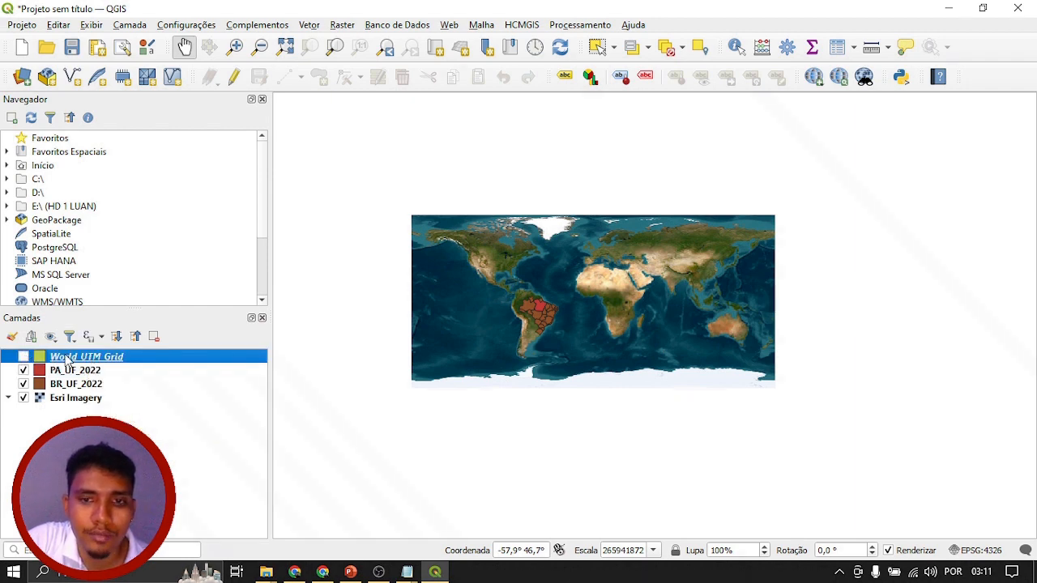
click(95, 444)
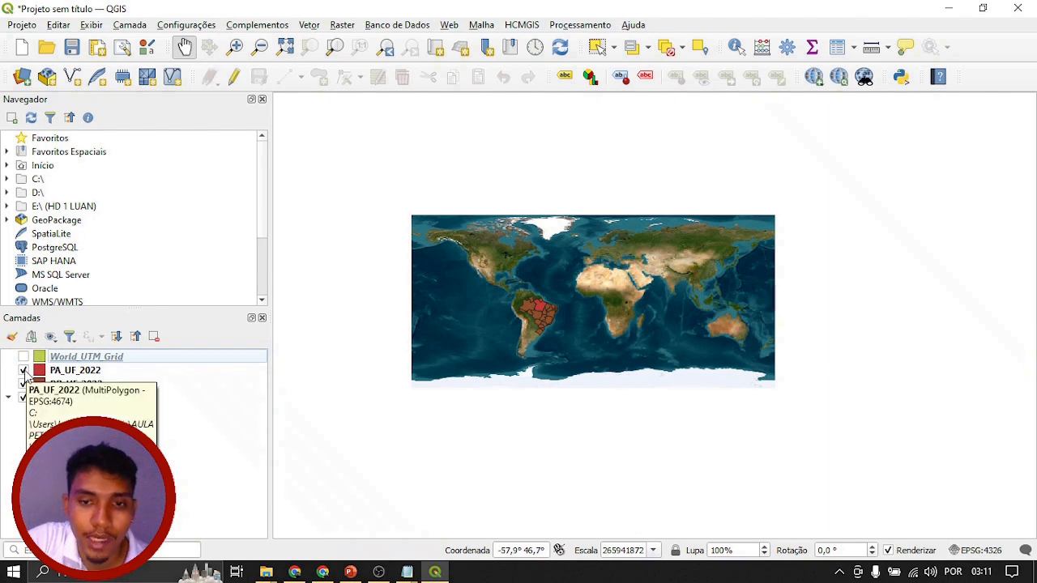
click(23, 370)
click(23, 384)
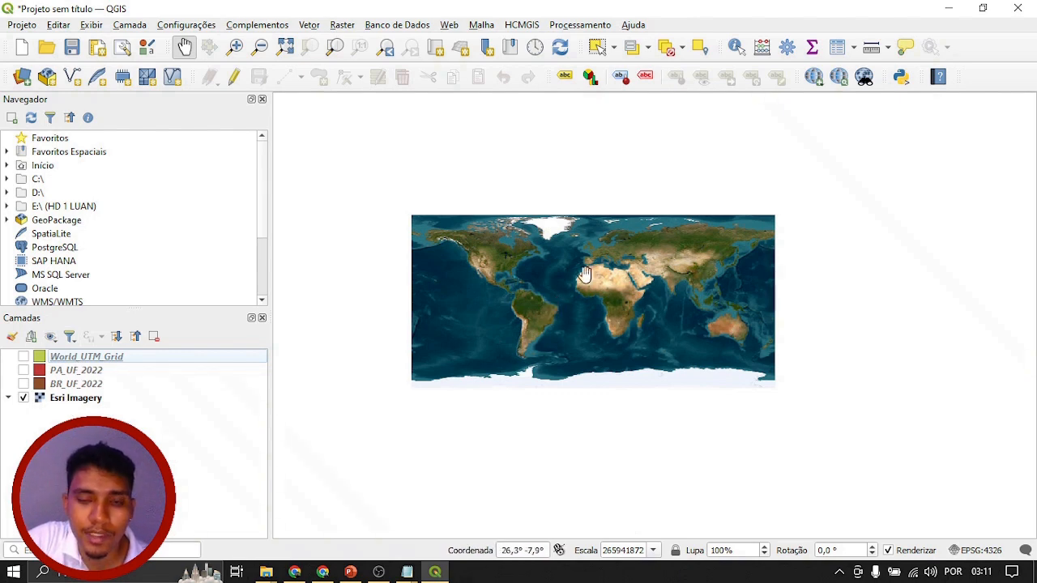
Step: Examine the Esri Imagery basemap's detail from South America down to the streets of the riverside city on Brazil's northern coast
scroll(570, 308, up, 2)
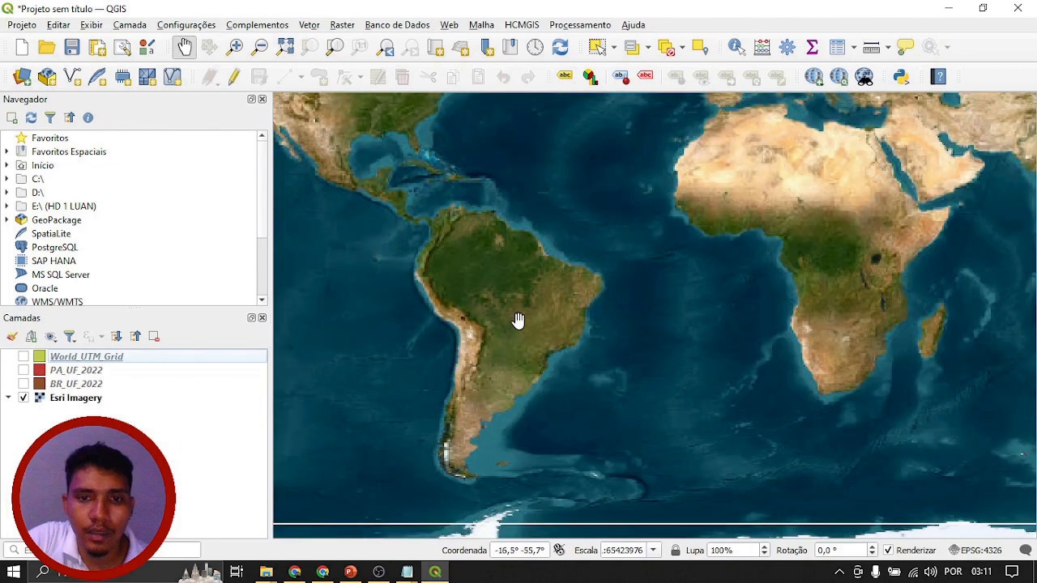
scroll(571, 269, up, 4)
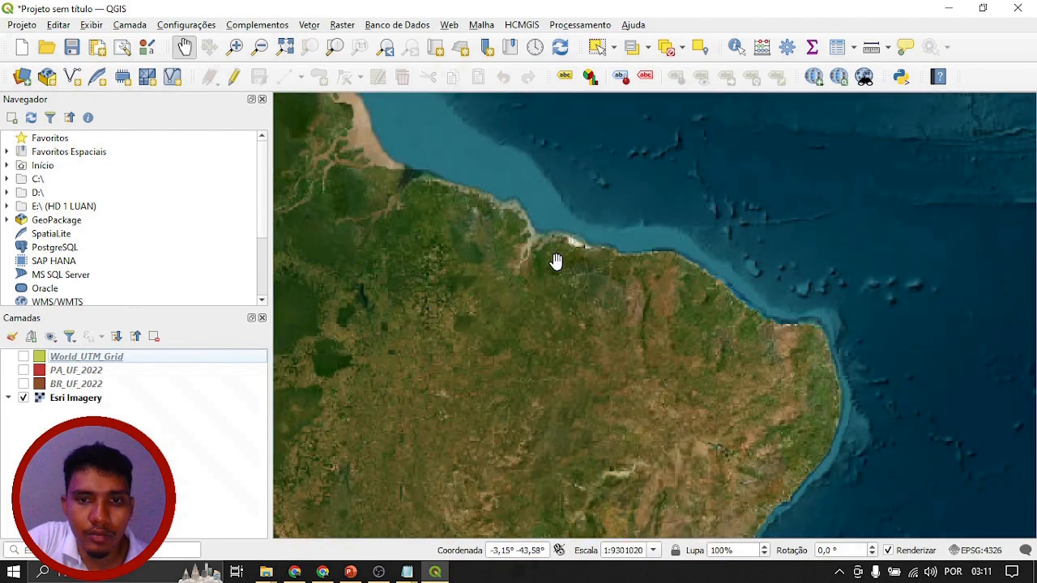
scroll(556, 294, up, 2)
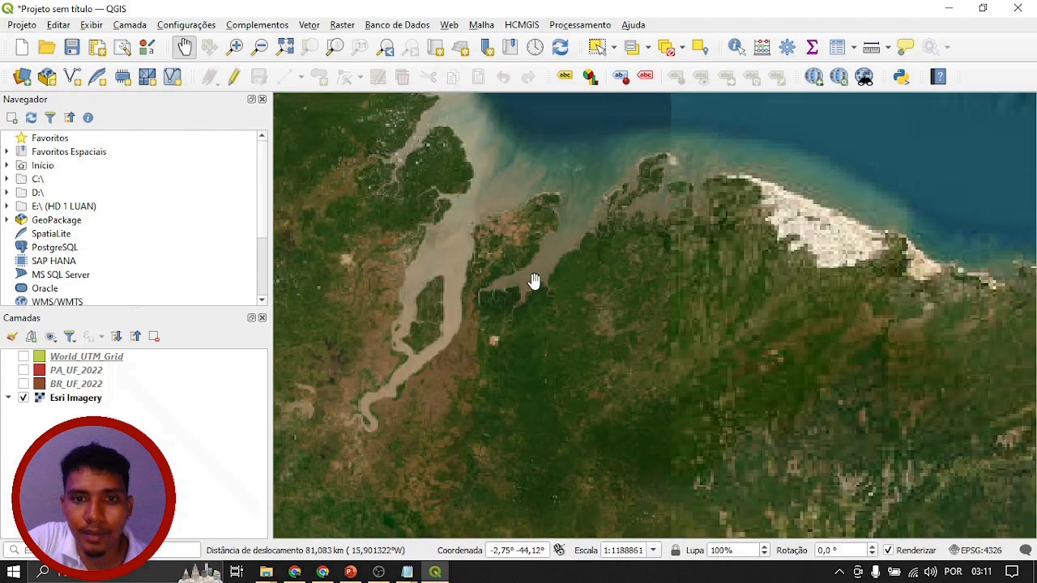
scroll(541, 307, up, 2)
drag(545, 313, 589, 322)
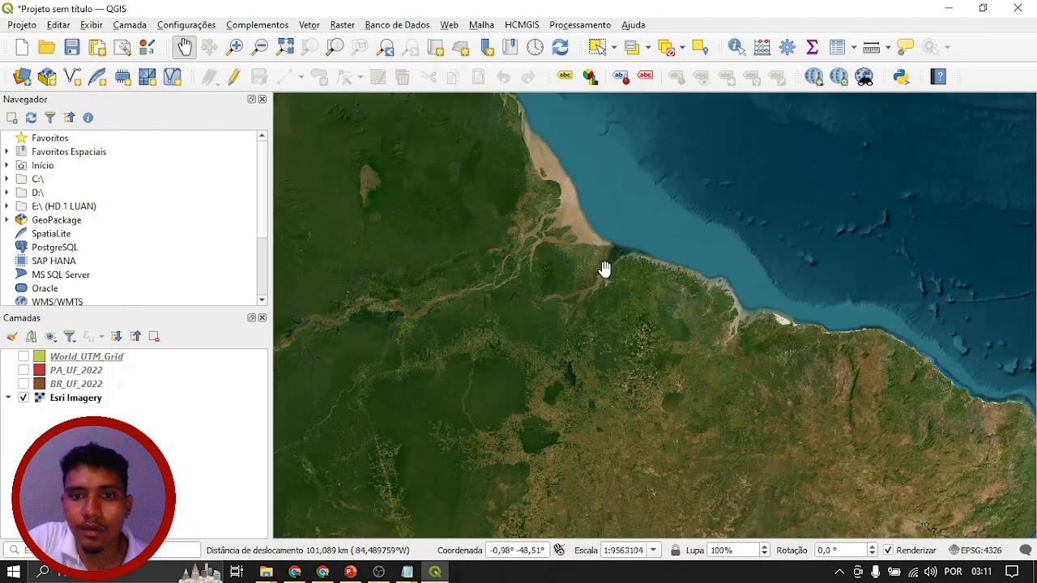
scroll(613, 279, up, 2)
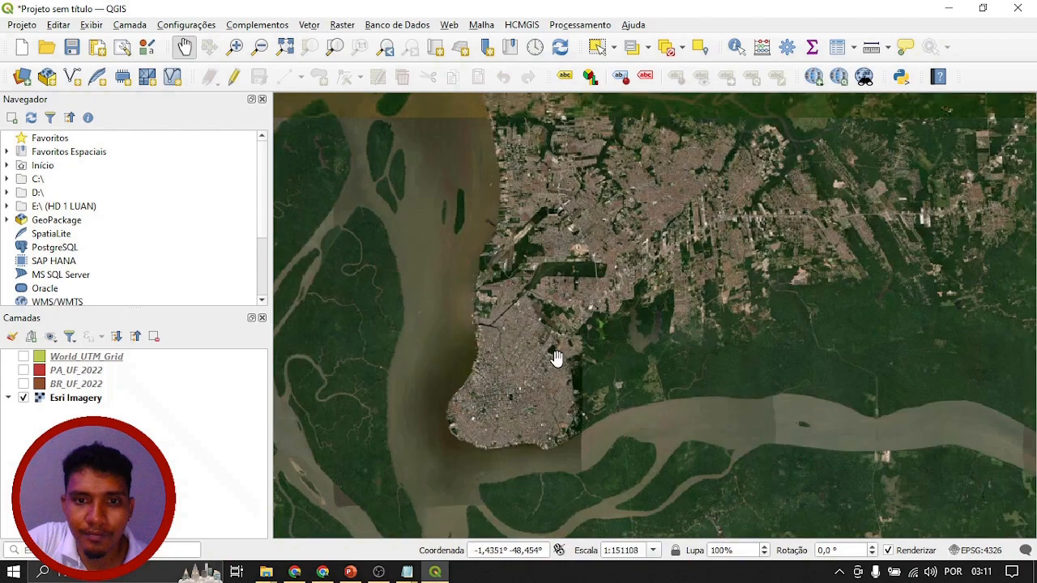
drag(555, 357, 552, 317)
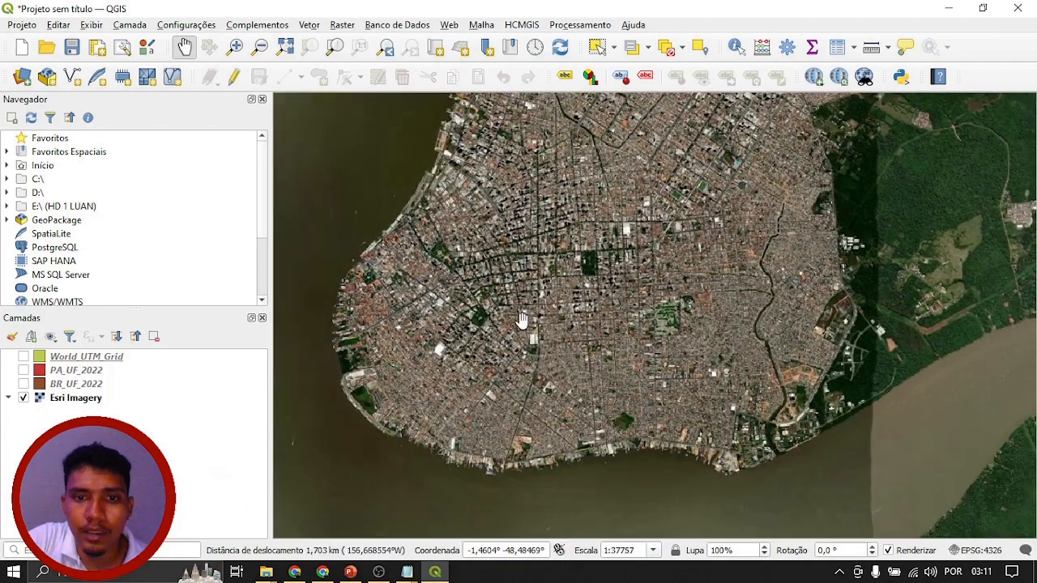
scroll(550, 296, up, 2)
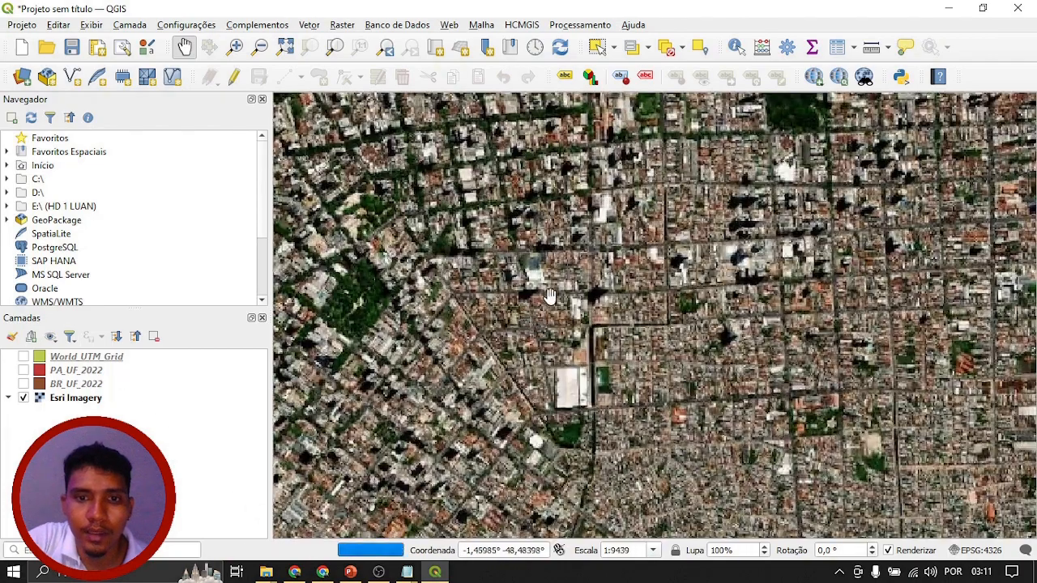
drag(551, 296, 641, 393)
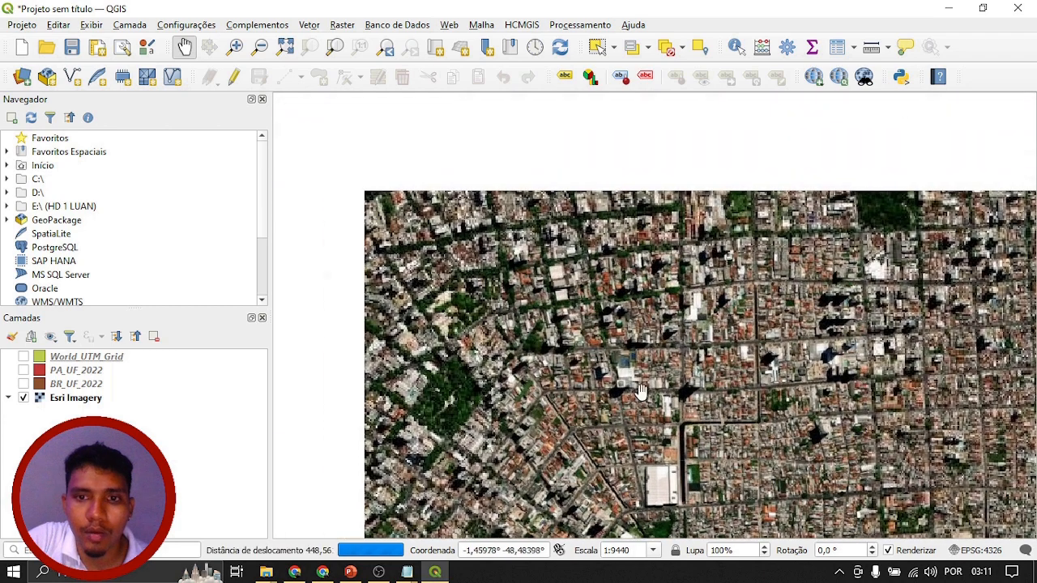
scroll(551, 248, down, 1)
drag(547, 244, 623, 293)
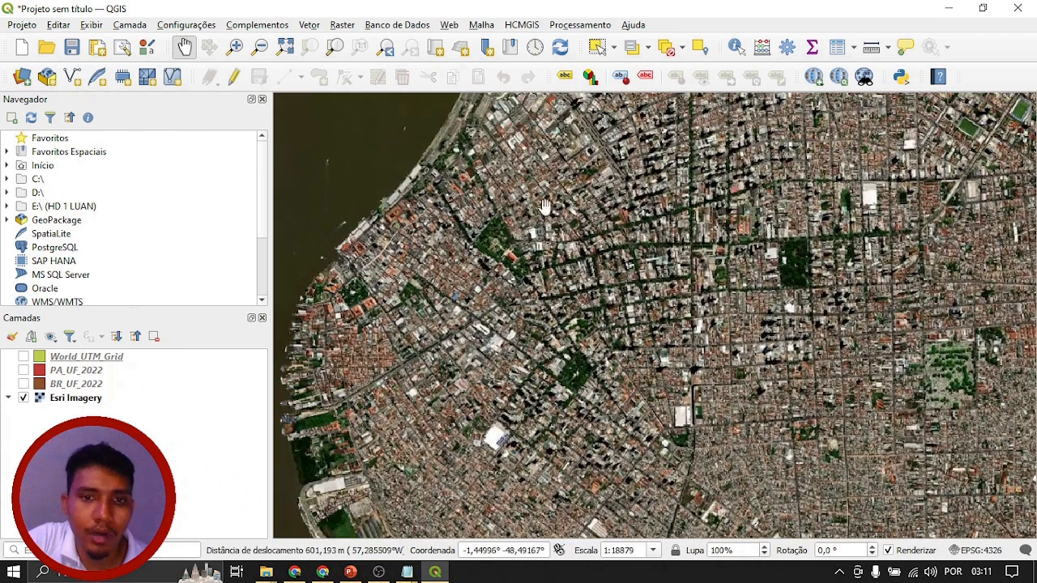
scroll(600, 235, up, 1)
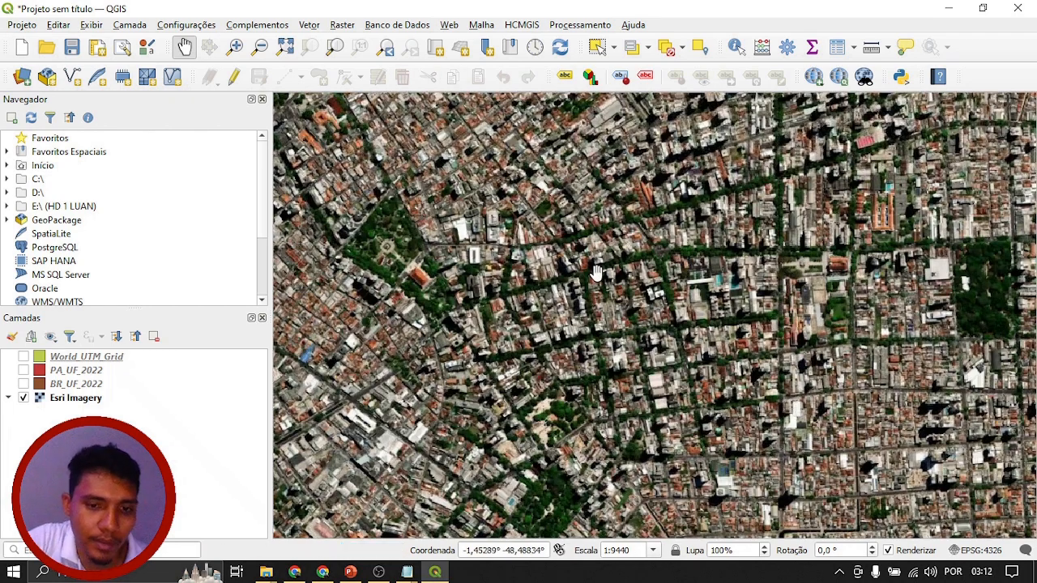
scroll(534, 276, down, 2)
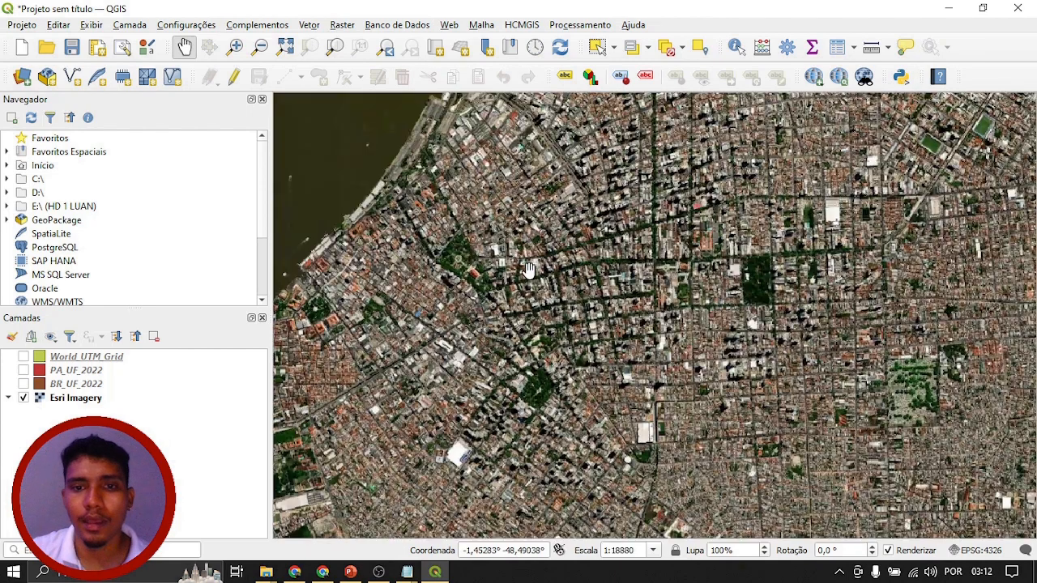
drag(608, 252, 611, 287)
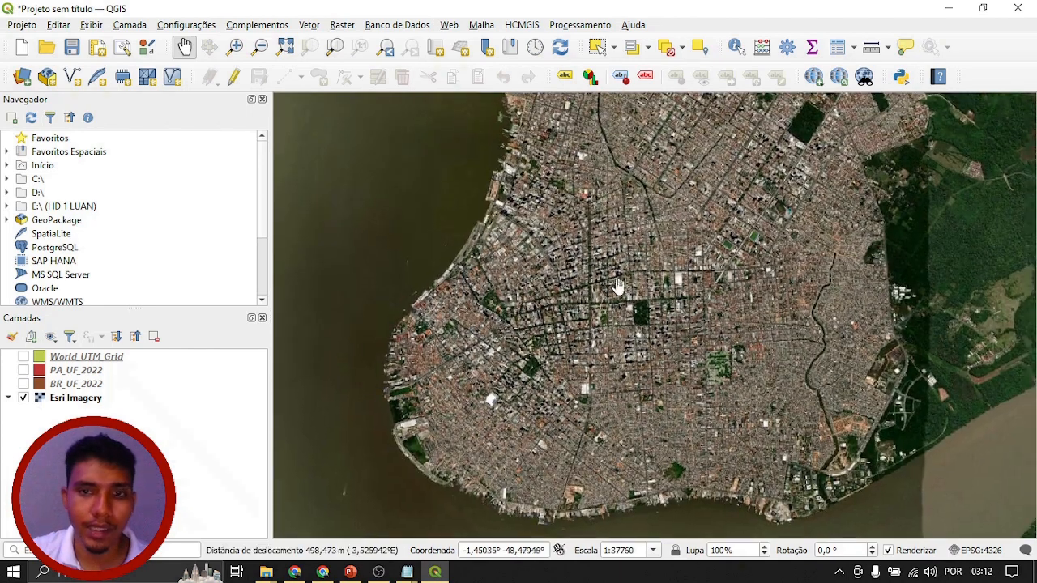
scroll(640, 213, down, 1)
drag(663, 204, 614, 352)
drag(652, 313, 606, 357)
Step: Add the Bing Virtual Earth basemap with the HCMGIS plugin and place it between BR_UF_2022 and Esri Imagery in the layer order
click(523, 25)
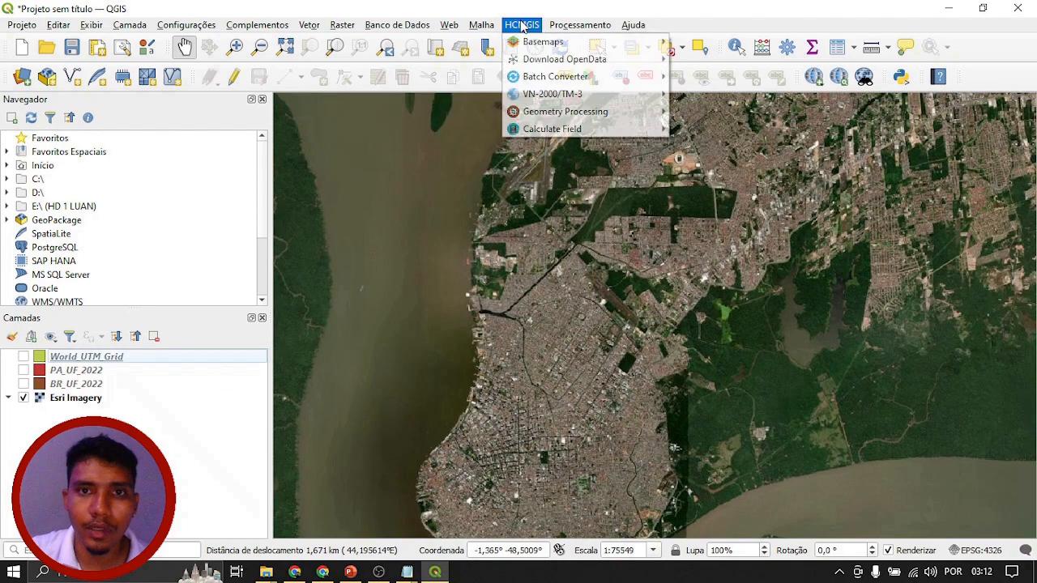
mouse_move(537, 49)
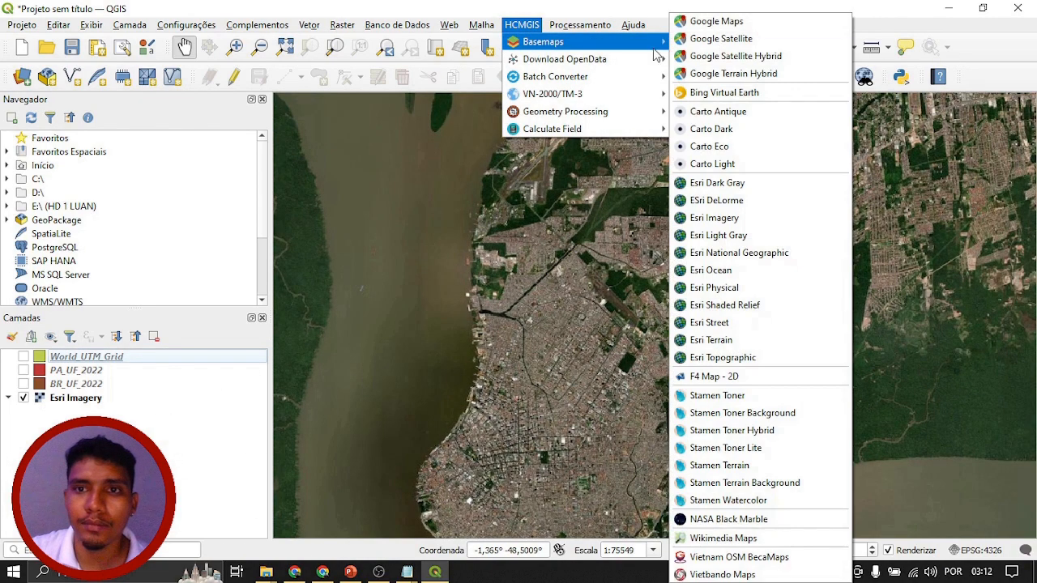
click(769, 95)
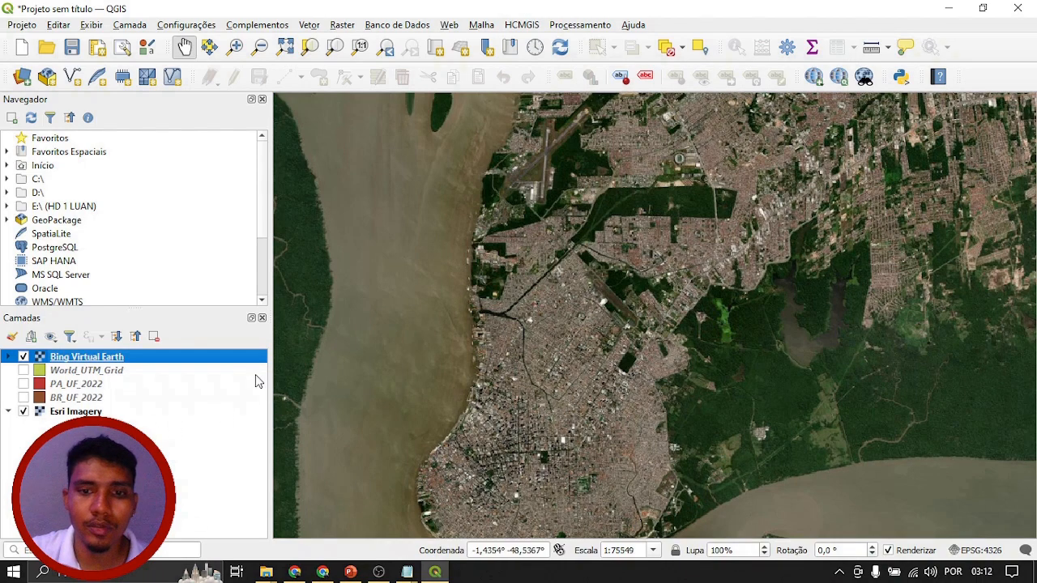
drag(81, 361, 86, 405)
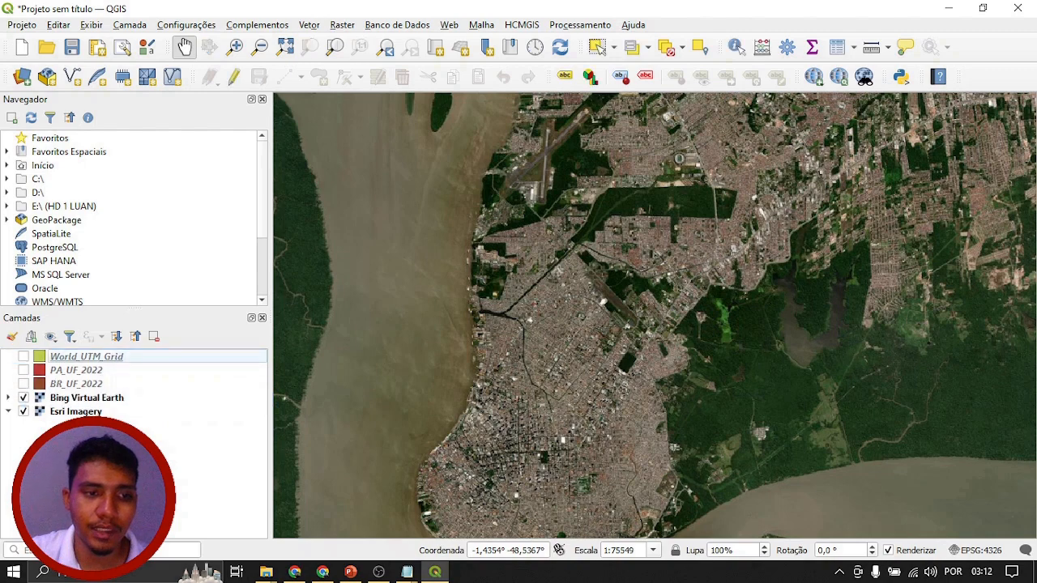
Step: Compare the Bing Virtual Earth and Esri Imagery basemaps over the riverside city by switching the Bing layer's visibility
click(23, 398)
click(22, 401)
click(22, 402)
click(24, 400)
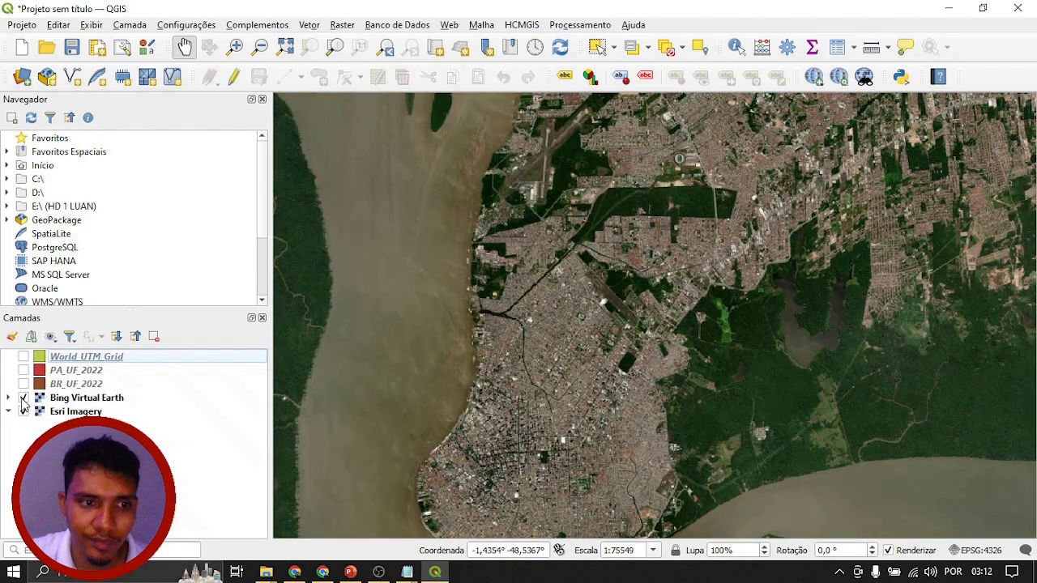
click(24, 399)
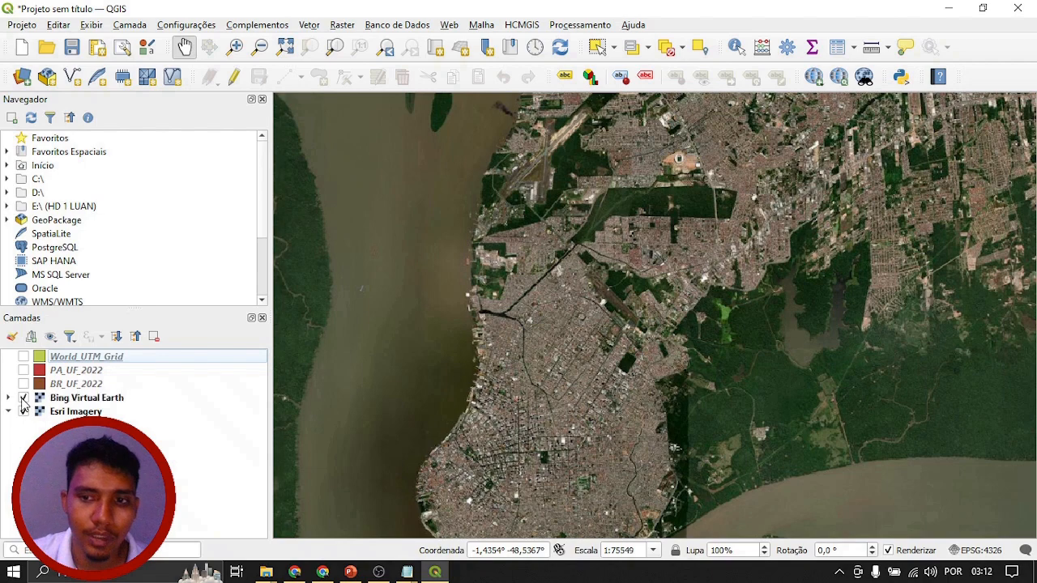
click(23, 399)
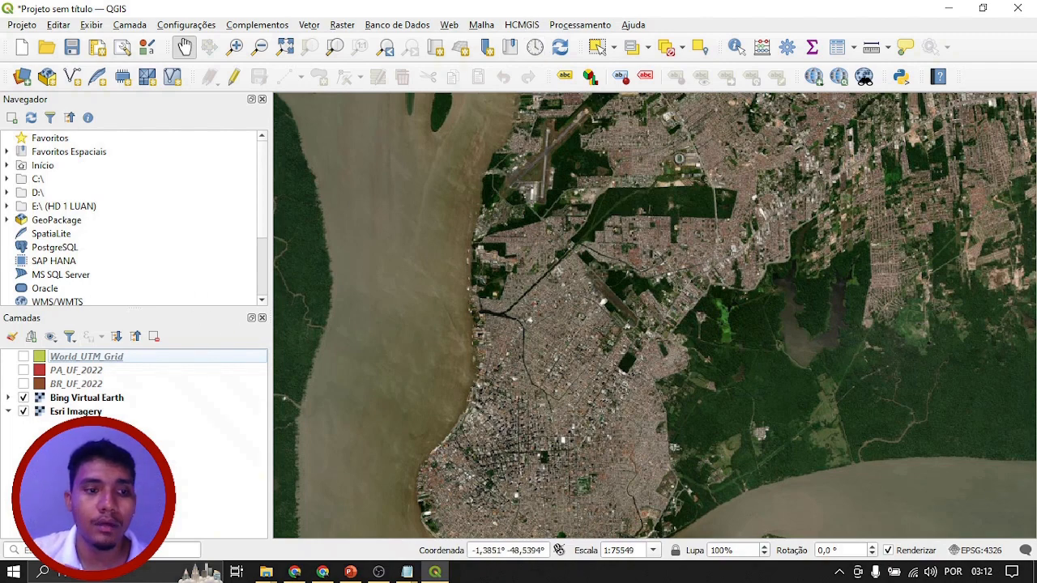
click(58, 400)
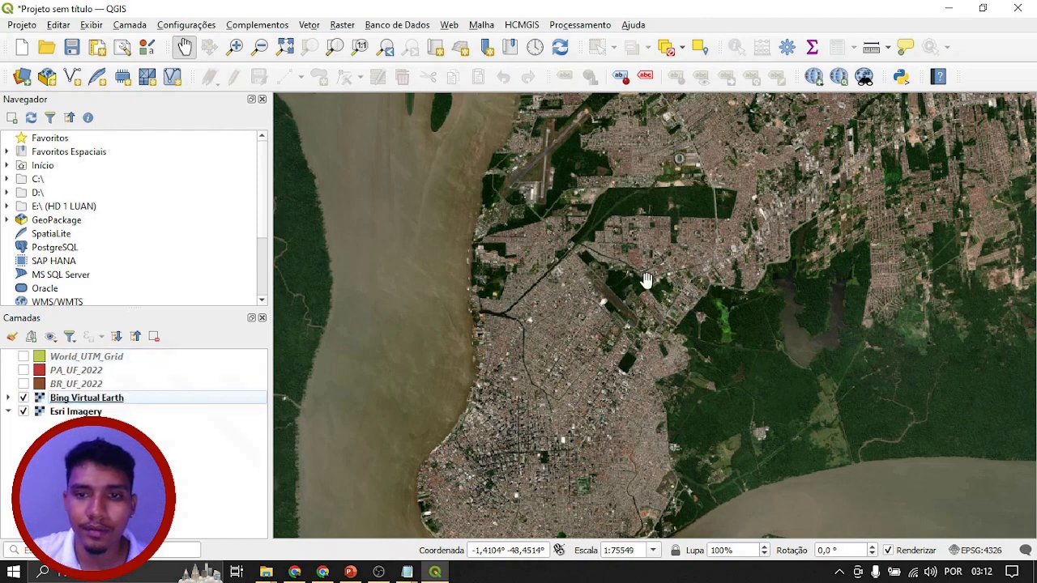
drag(586, 304, 366, 368)
scroll(584, 246, down, 1)
scroll(542, 358, up, 1)
click(183, 452)
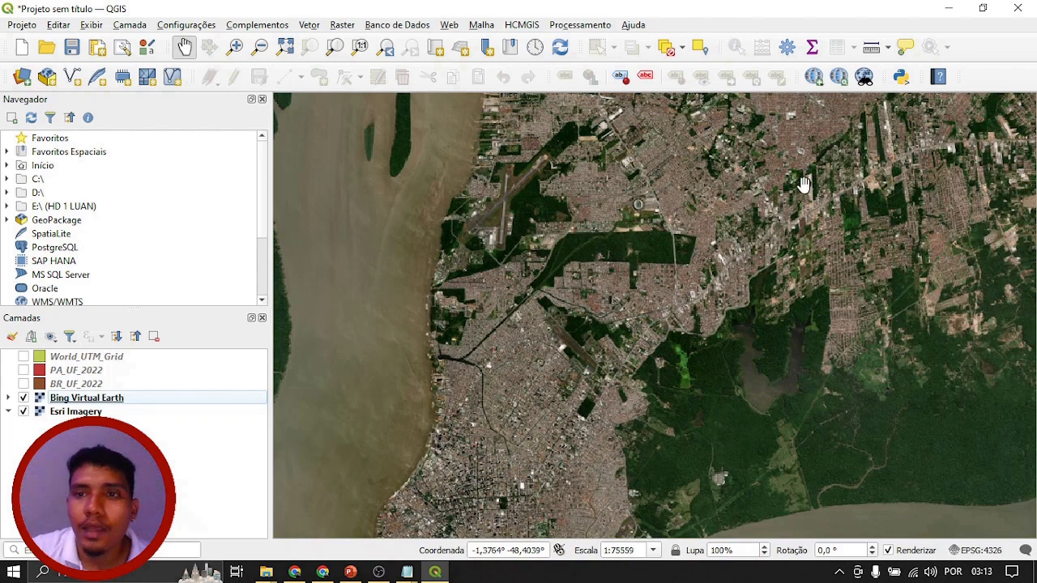
Step: Add the Google Hybrid basemap to the project with the QuickMapServices plugin
click(815, 79)
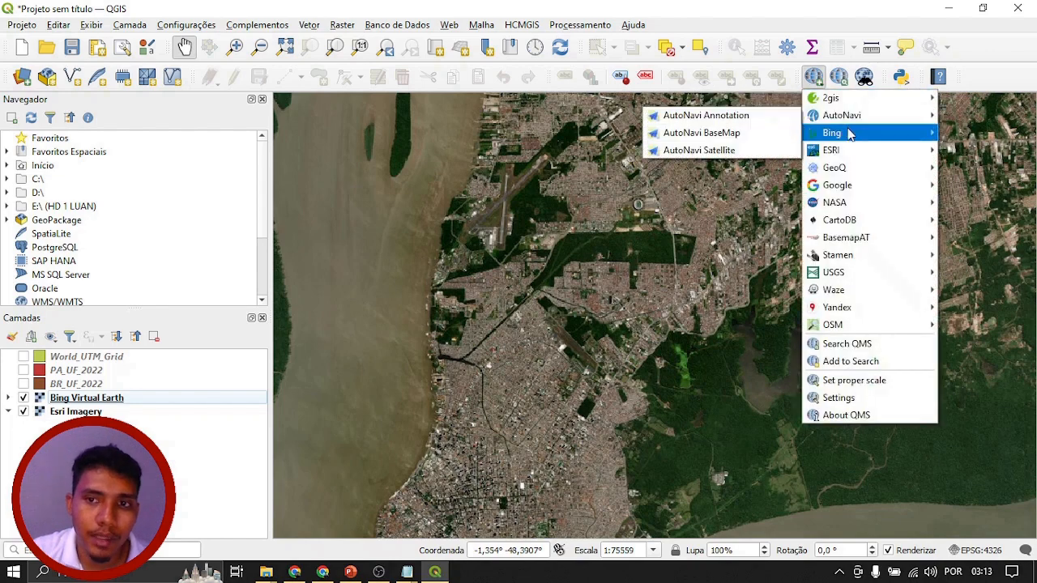
mouse_move(849, 139)
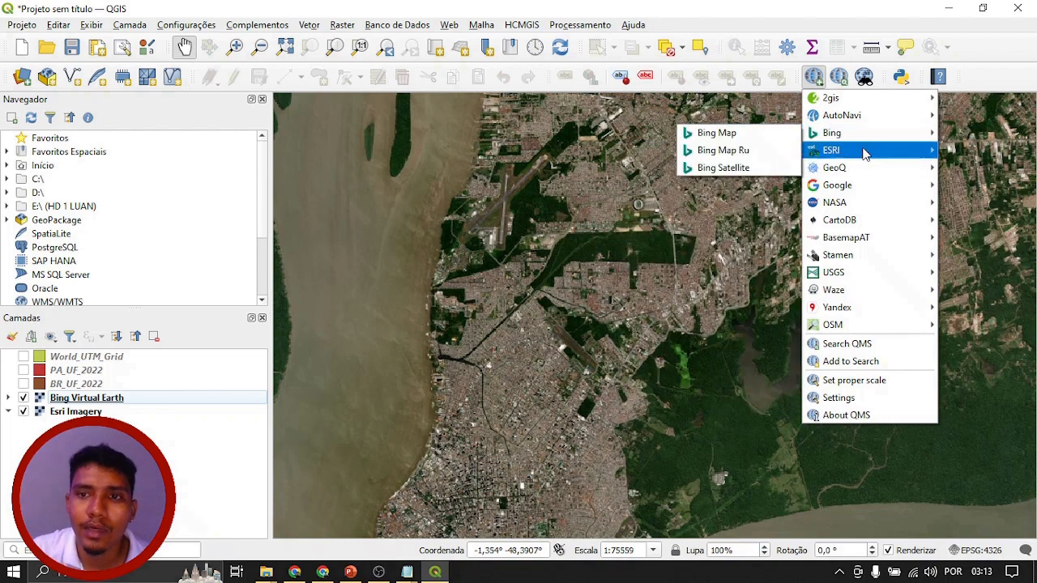
mouse_move(863, 186)
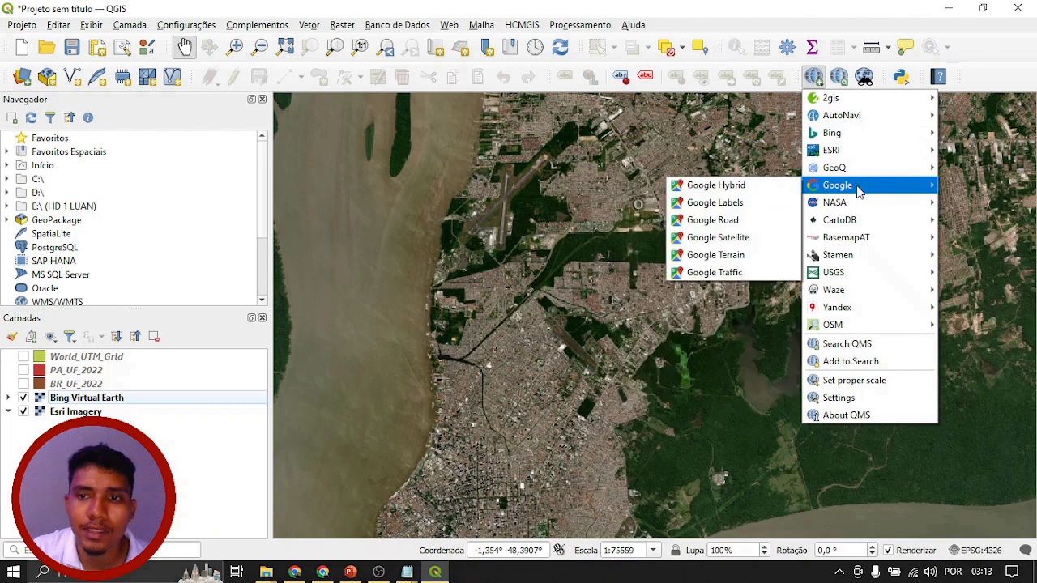
click(745, 187)
scroll(654, 258, down, 1)
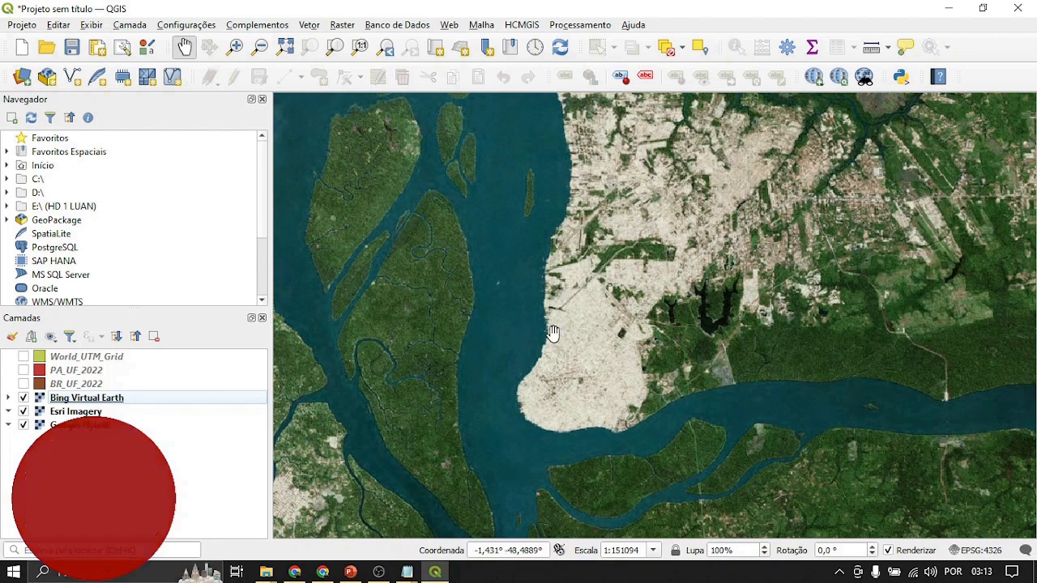
Step: Hide the Bing Virtual Earth and Esri Imagery layers, leaving only the Google Hybrid basemap displayed
click(73, 398)
click(64, 412)
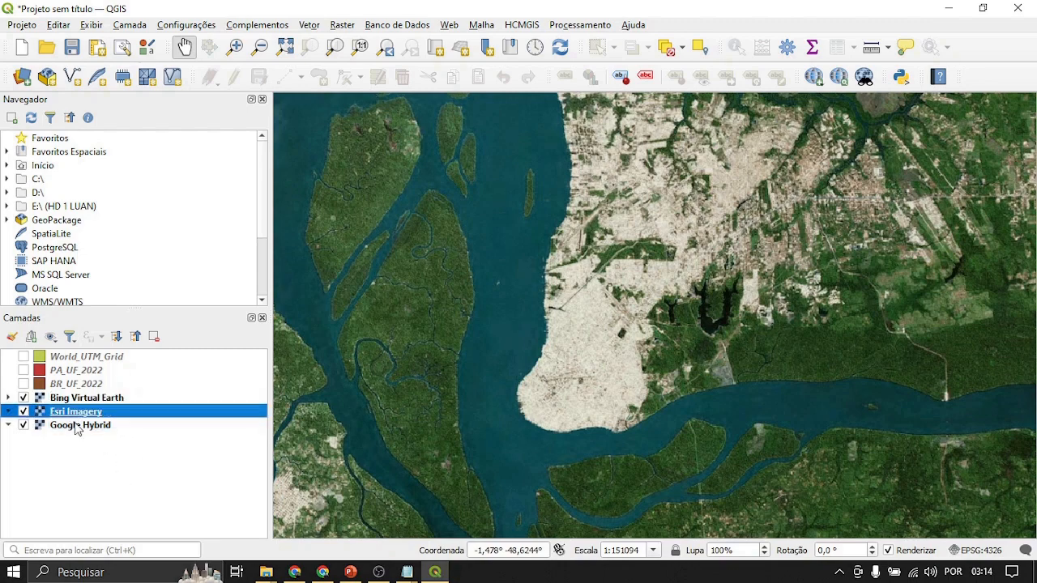
click(58, 467)
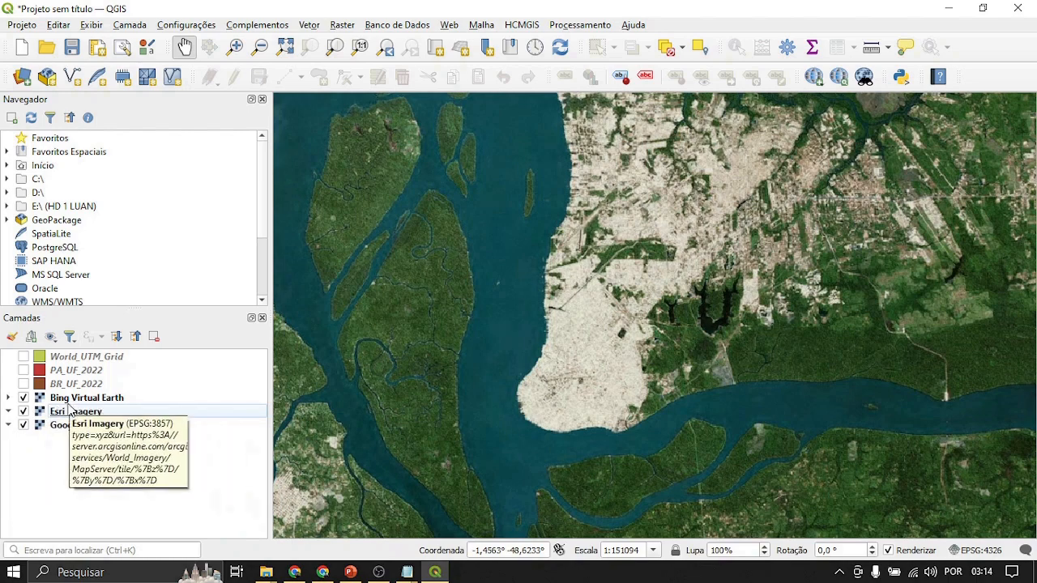
click(24, 397)
click(24, 412)
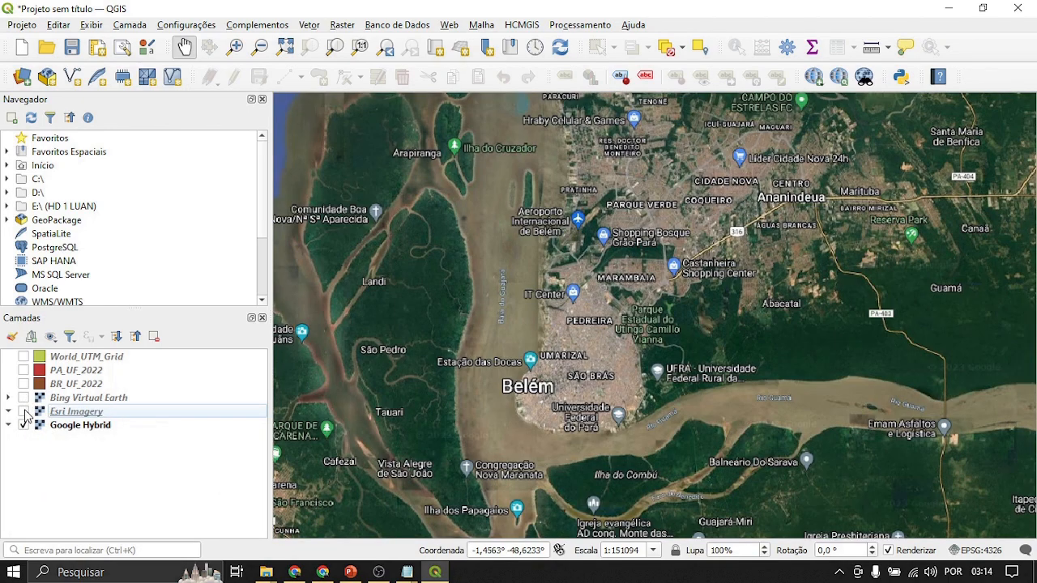
Step: Examine the Google Hybrid basemap's imagery and place labels from Belém's riverfront down to the Universidade Federal do Pará campus
scroll(612, 421, up, 1)
drag(586, 430, 581, 339)
scroll(639, 357, up, 1)
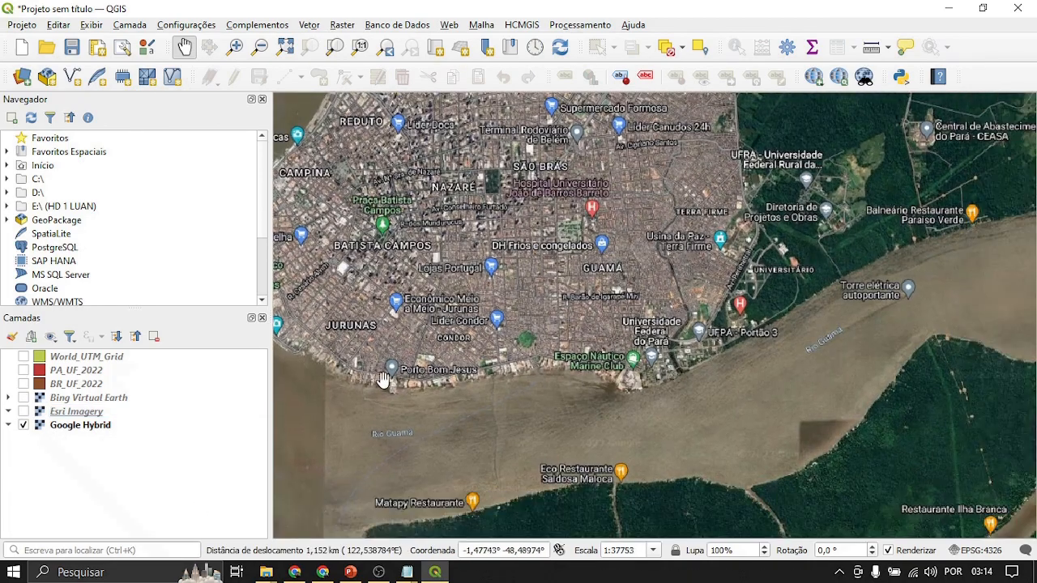
drag(384, 381, 571, 440)
drag(742, 421, 476, 373)
scroll(533, 381, up, 1)
scroll(548, 365, up, 1)
drag(548, 359, 562, 390)
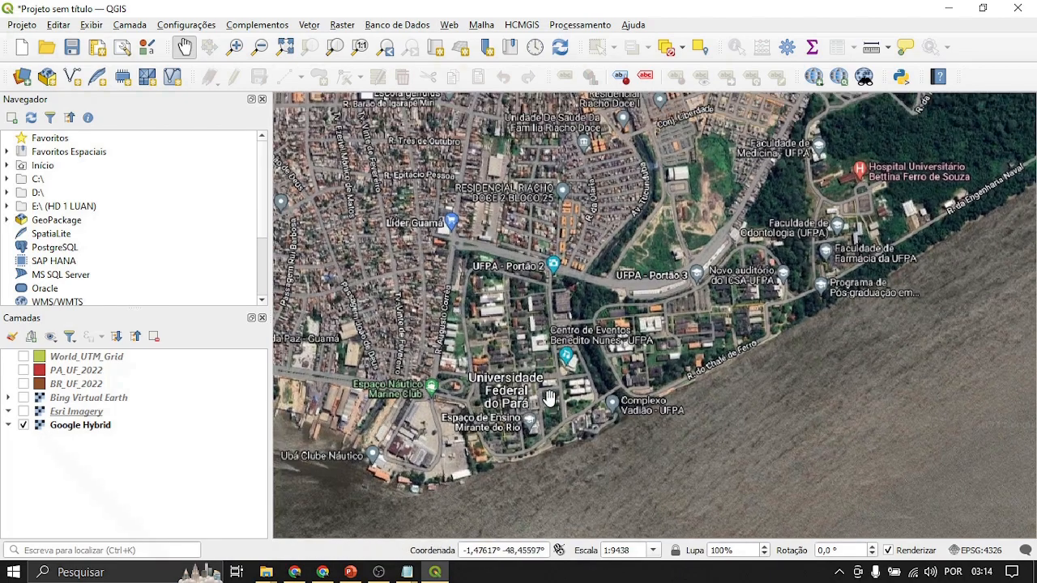
scroll(607, 432, down, 1)
drag(708, 406, 583, 435)
scroll(580, 434, up, 1)
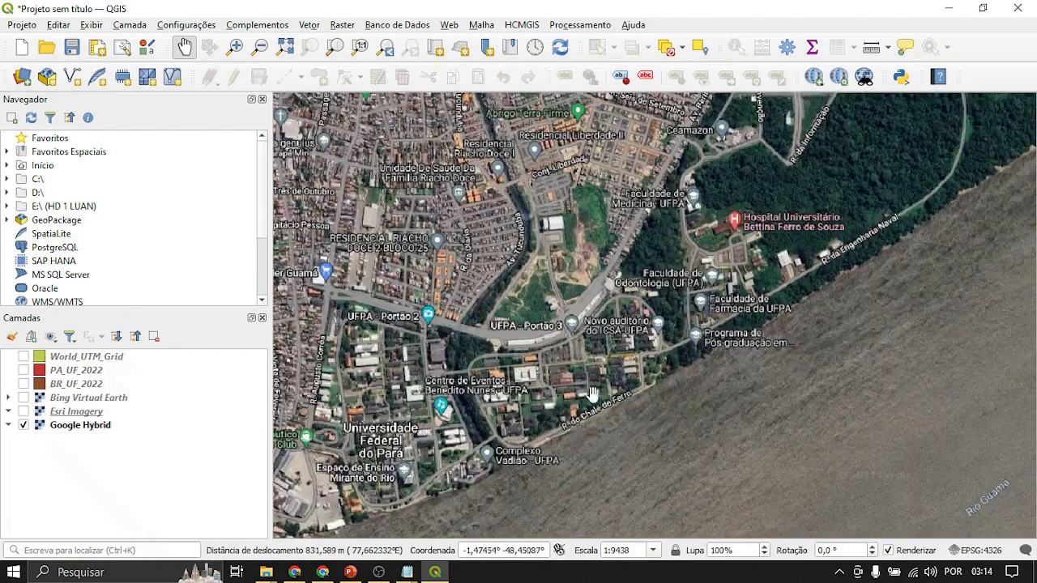
scroll(596, 393, up, 1)
drag(595, 379, 531, 365)
drag(684, 302, 653, 318)
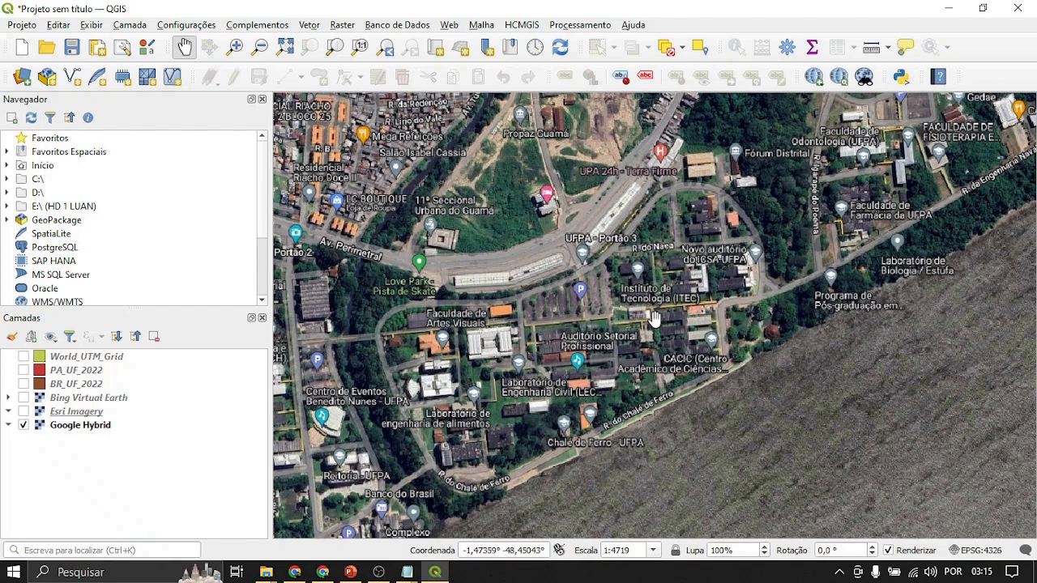
Step: Examine how the Google Hybrid labels and imagery change from the university campus out to northern Brazil
scroll(654, 317, down, 1)
drag(793, 334, 795, 391)
scroll(902, 178, down, 1)
drag(902, 179, 825, 261)
scroll(494, 332, down, 6)
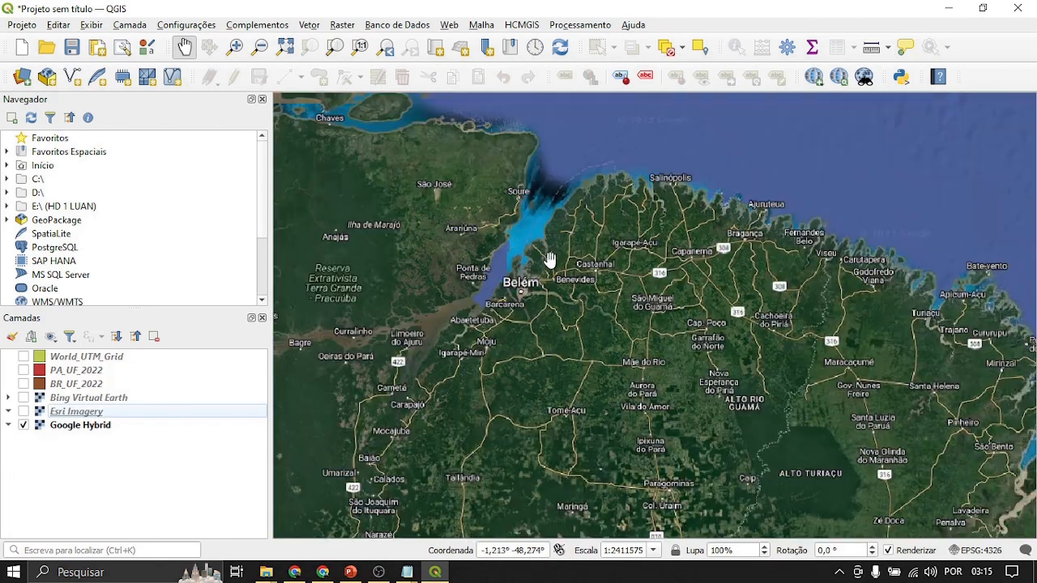
drag(514, 280, 592, 287)
scroll(593, 287, down, 2)
scroll(603, 328, down, 1)
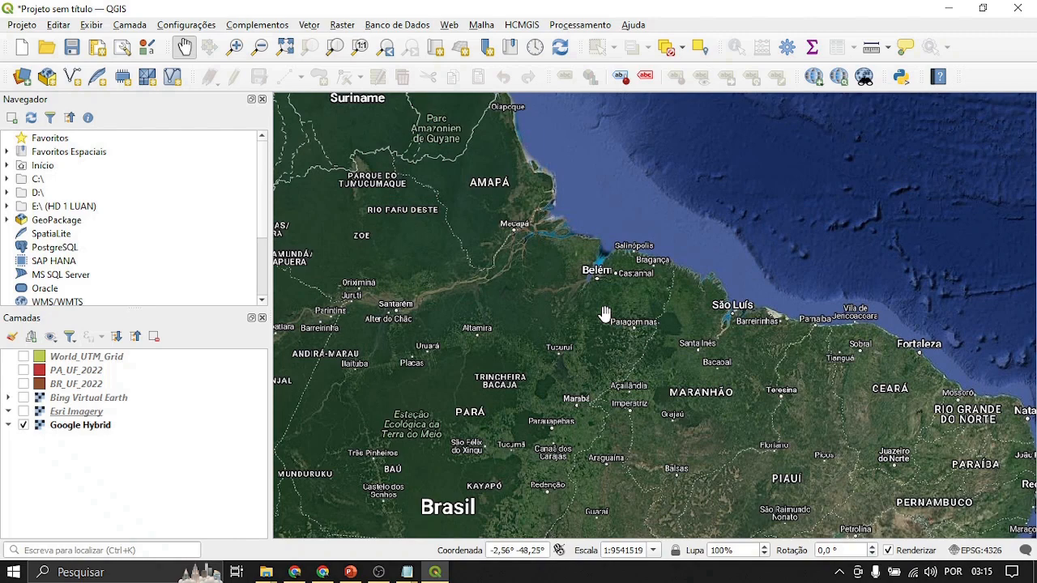
Step: Show the Bing Virtual Earth layer and hide Google Hybrid, keeping Bing as the only displayed basemap
click(24, 397)
click(24, 425)
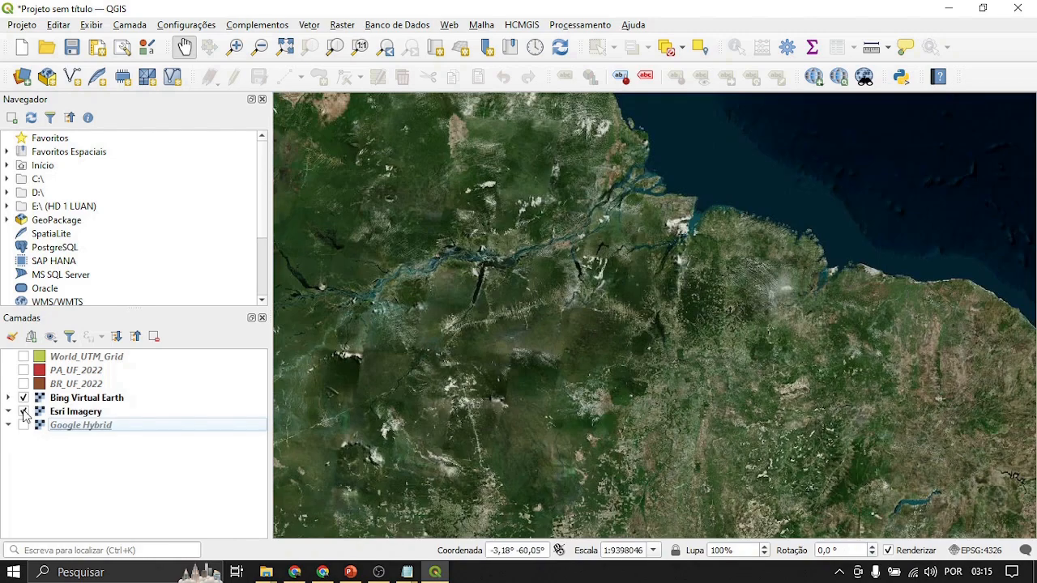
click(80, 398)
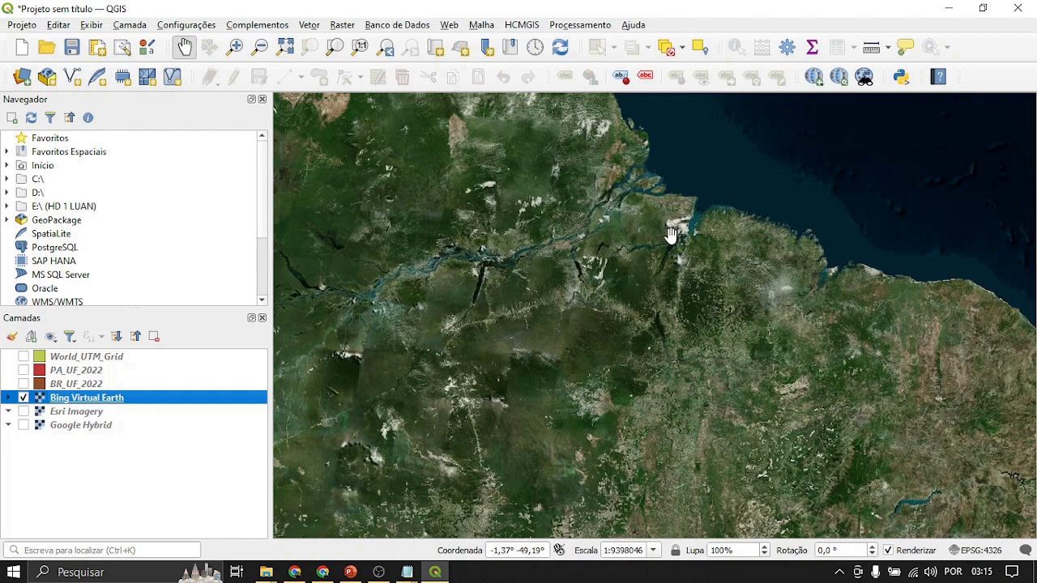
click(105, 486)
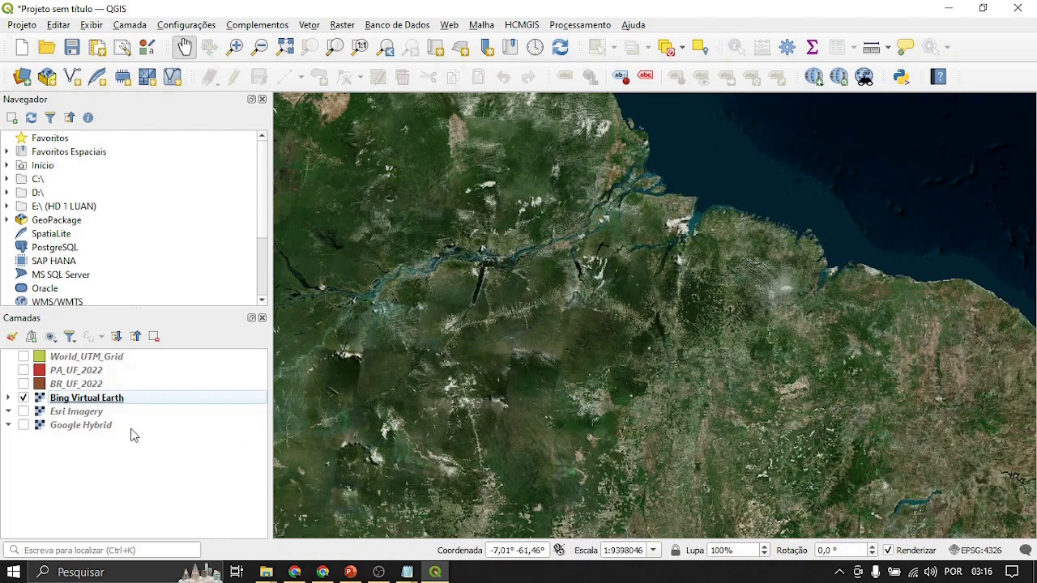
Step: Show the BR_UF_2022 states layer over the Bing basemap with all of Brazil in view
click(24, 384)
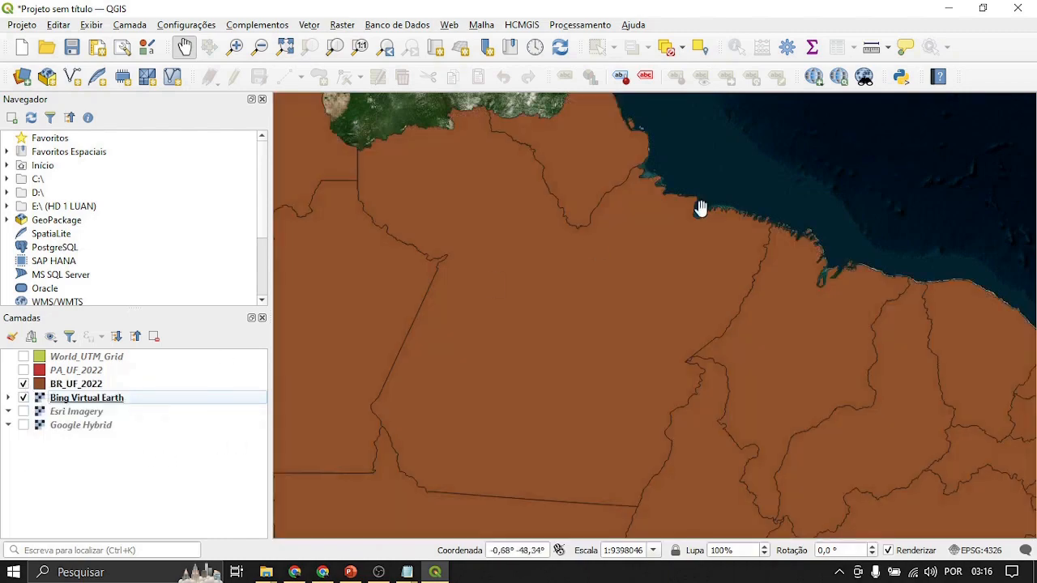
scroll(731, 192, down, 2)
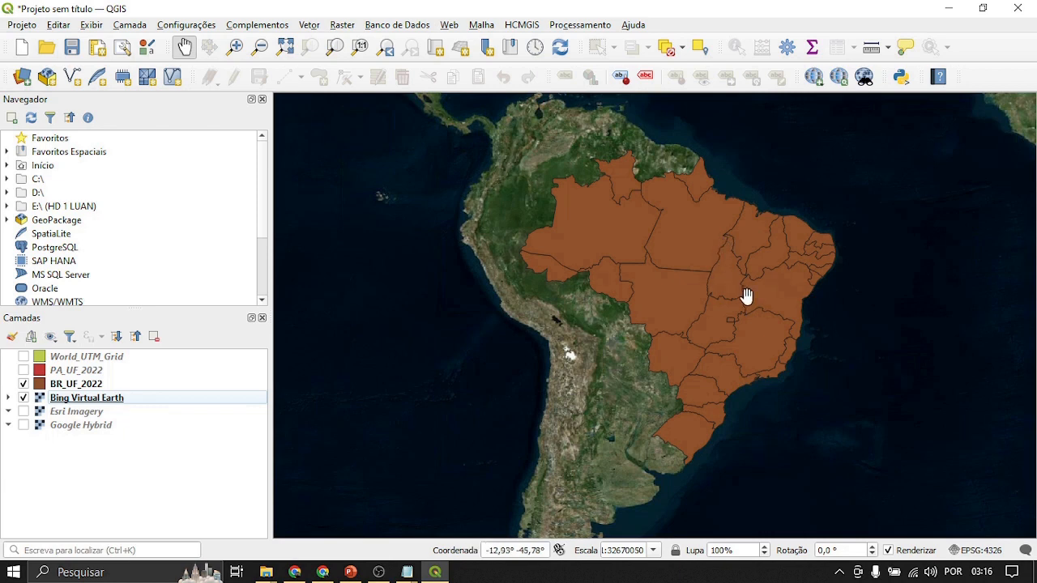
drag(746, 297, 678, 313)
scroll(679, 313, up, 1)
scroll(678, 313, down, 1)
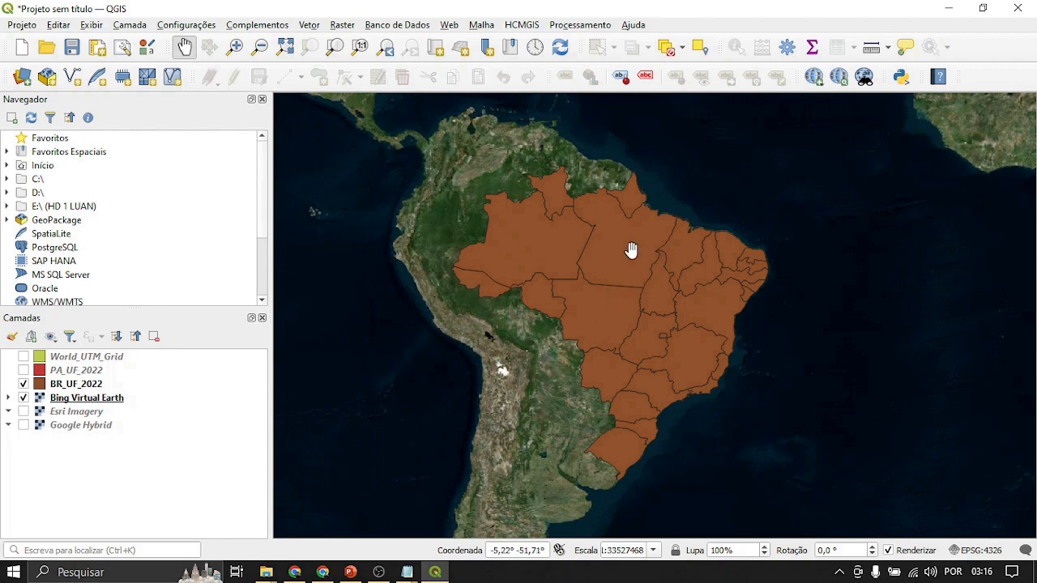
scroll(611, 241, up, 1)
scroll(623, 283, down, 1)
drag(644, 312, 643, 294)
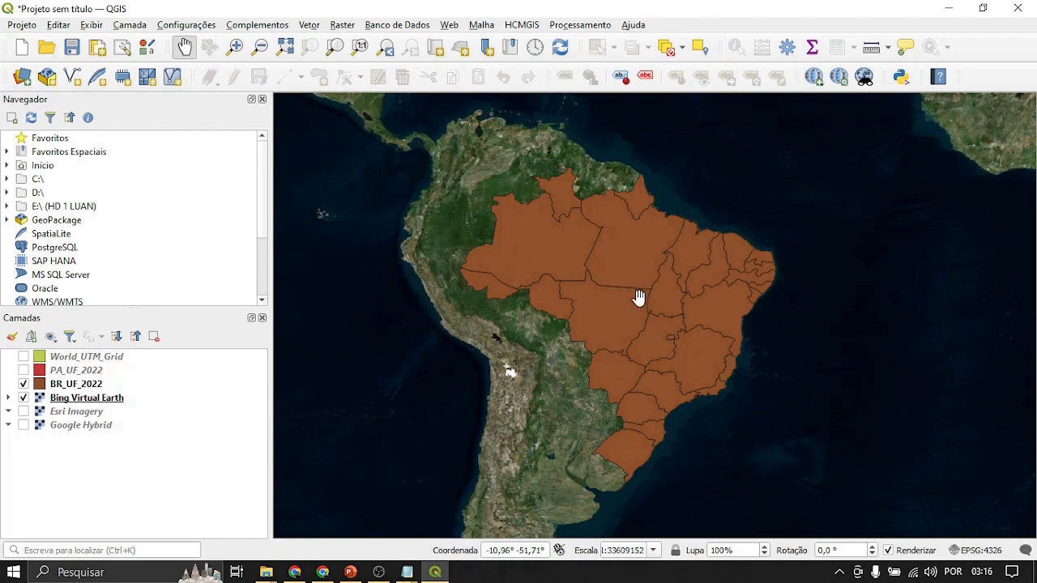
click(118, 490)
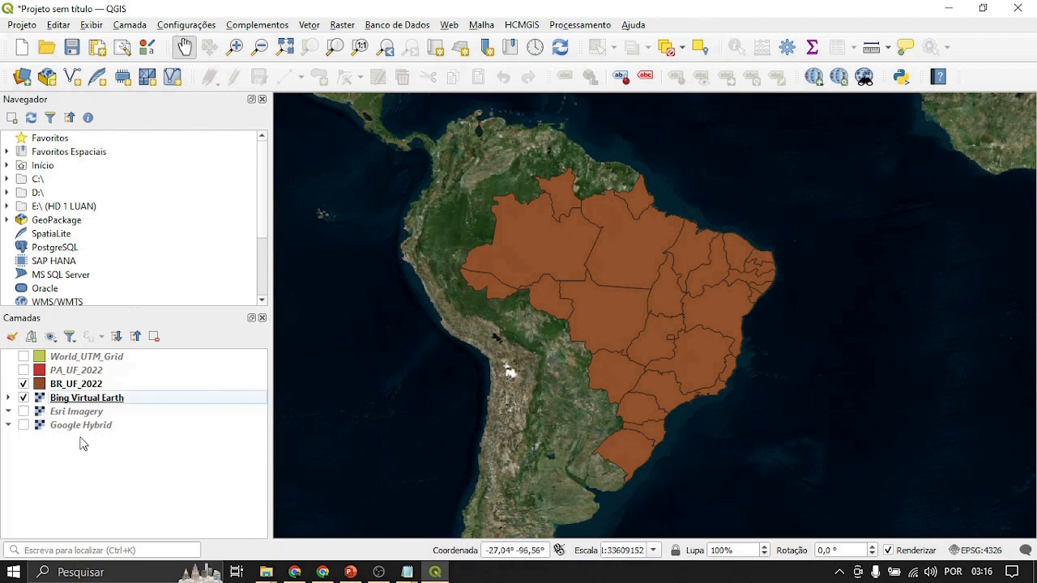
Step: Show the PA_UF_2022 and World_UTM_Grid layers above the Brazilian states
click(24, 371)
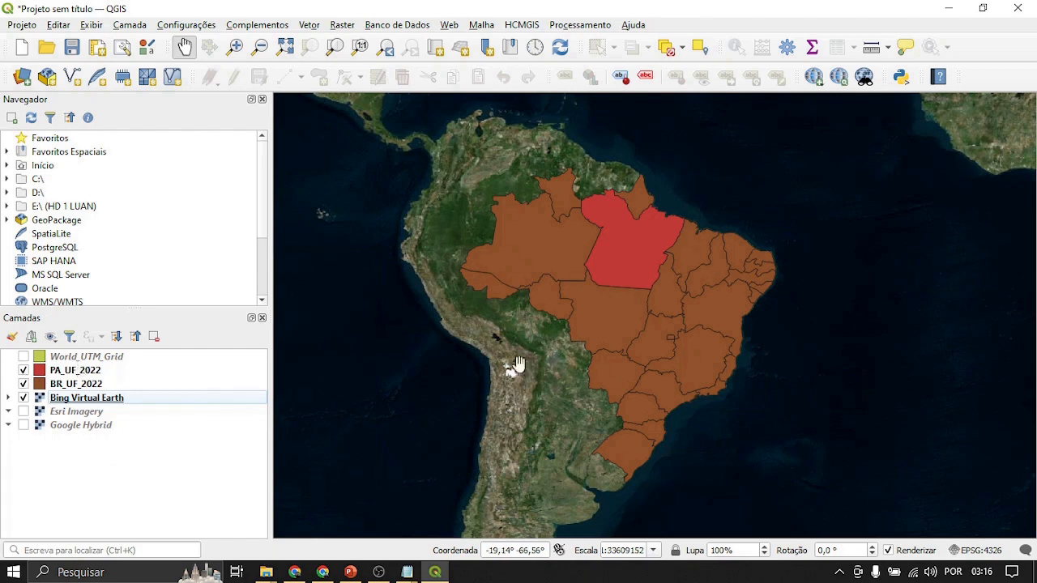
scroll(679, 262, up, 1)
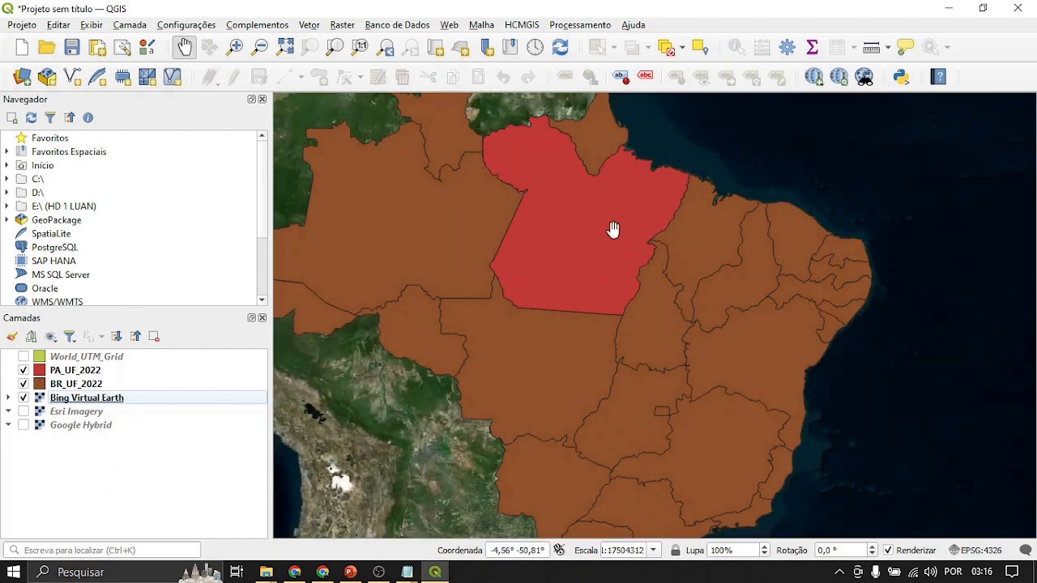
scroll(613, 230, down, 1)
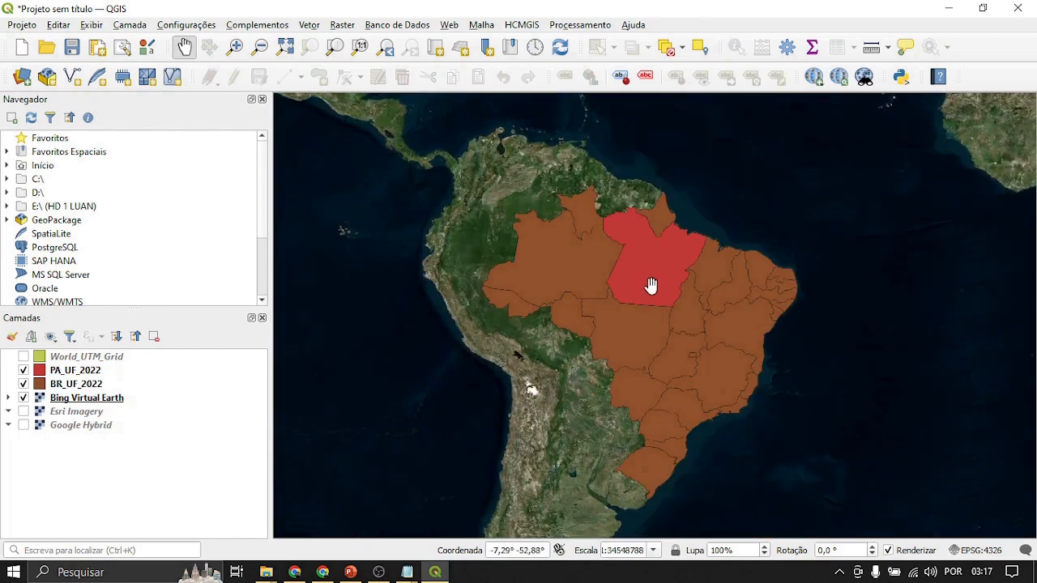
drag(652, 286, 596, 281)
scroll(572, 280, up, 1)
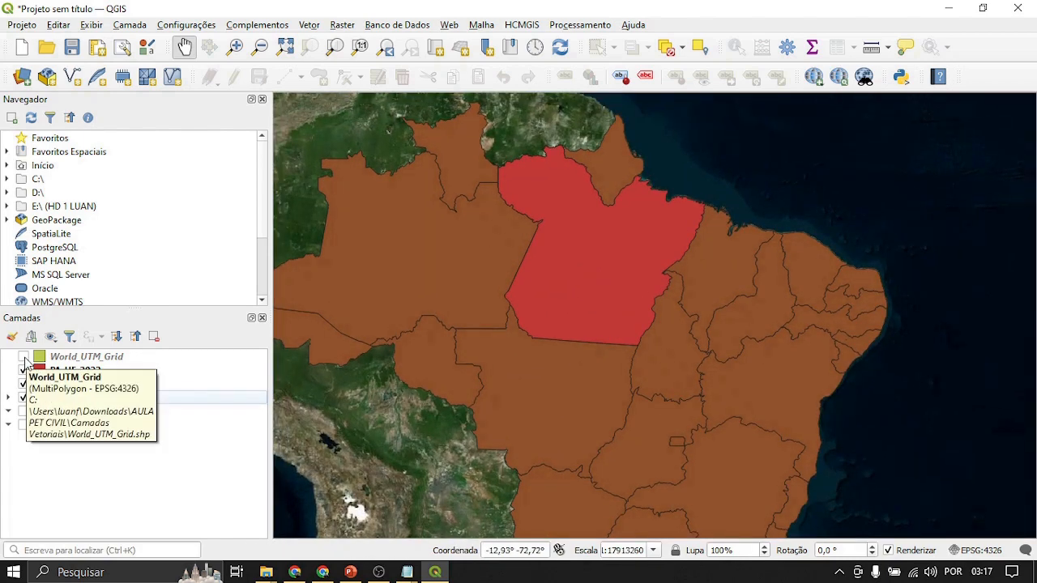
click(24, 358)
scroll(725, 296, down, 2)
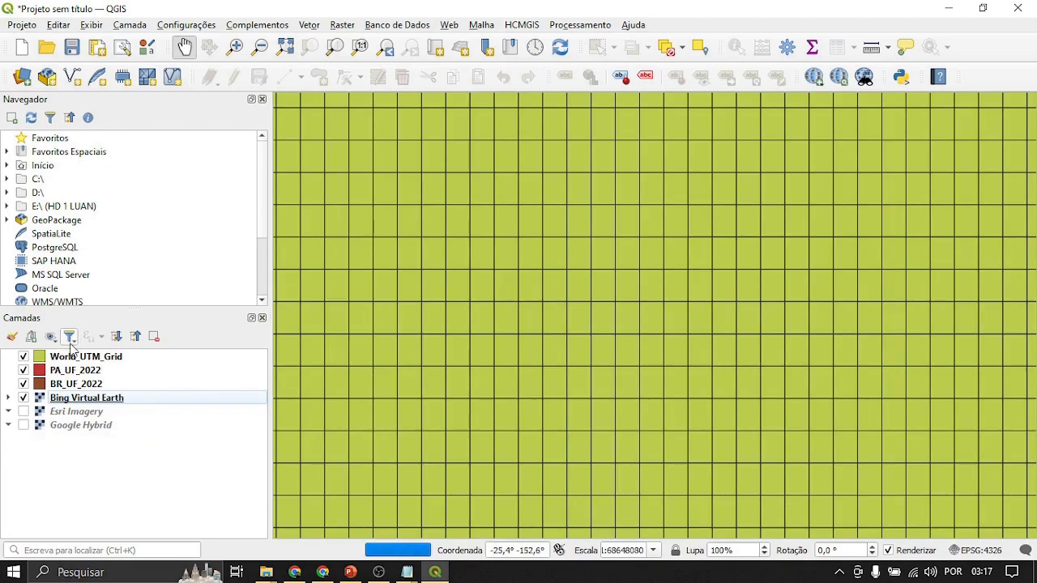
Step: With the whole World_UTM_Grid in view, switch to the SRC notes in Notepad and position their window over the map
scroll(704, 311, down, 2)
drag(778, 310, 672, 325)
scroll(676, 330, up, 1)
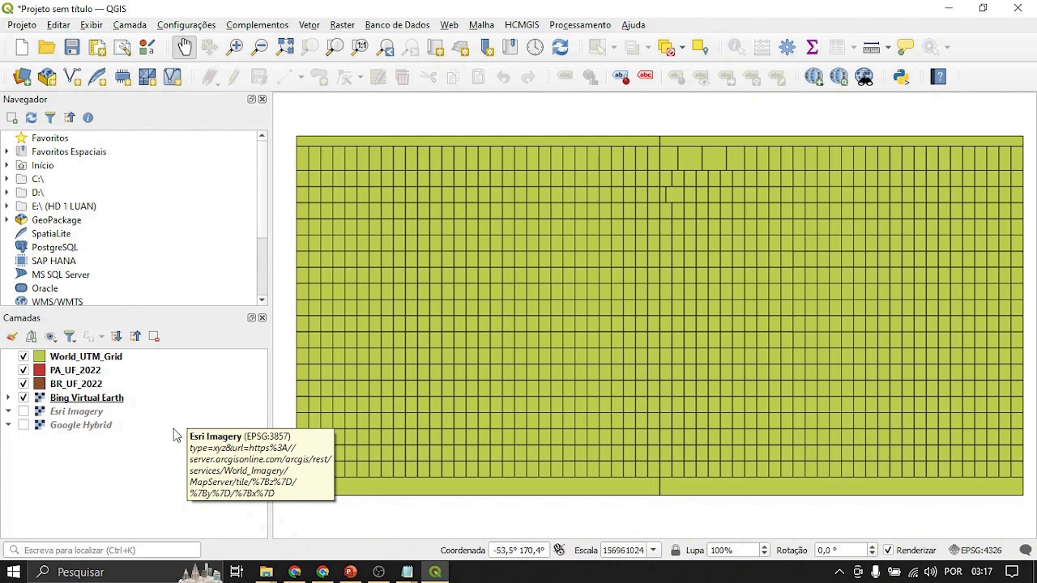
click(52, 492)
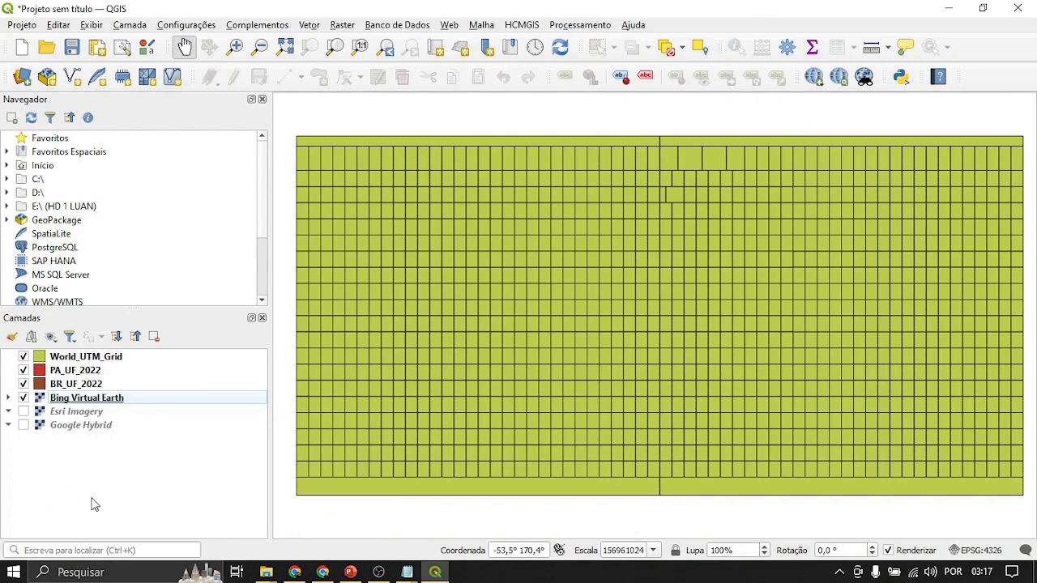
click(418, 578)
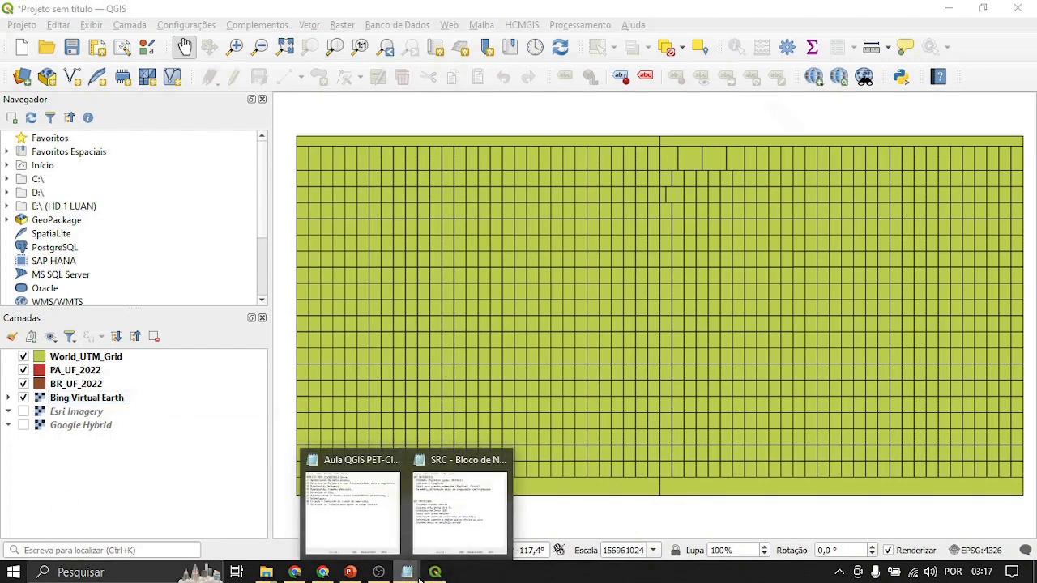
click(430, 518)
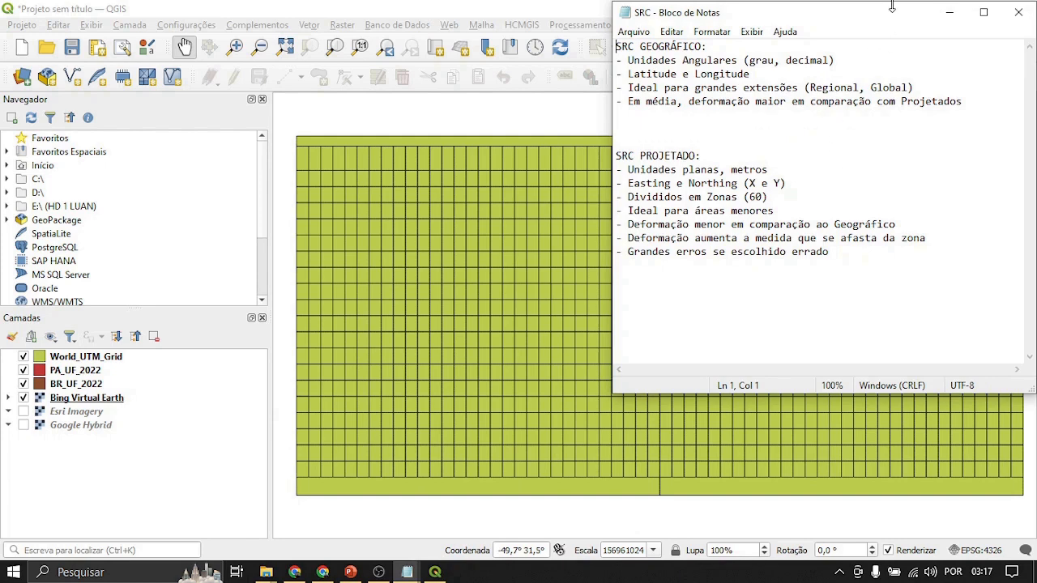
drag(892, 12, 874, 34)
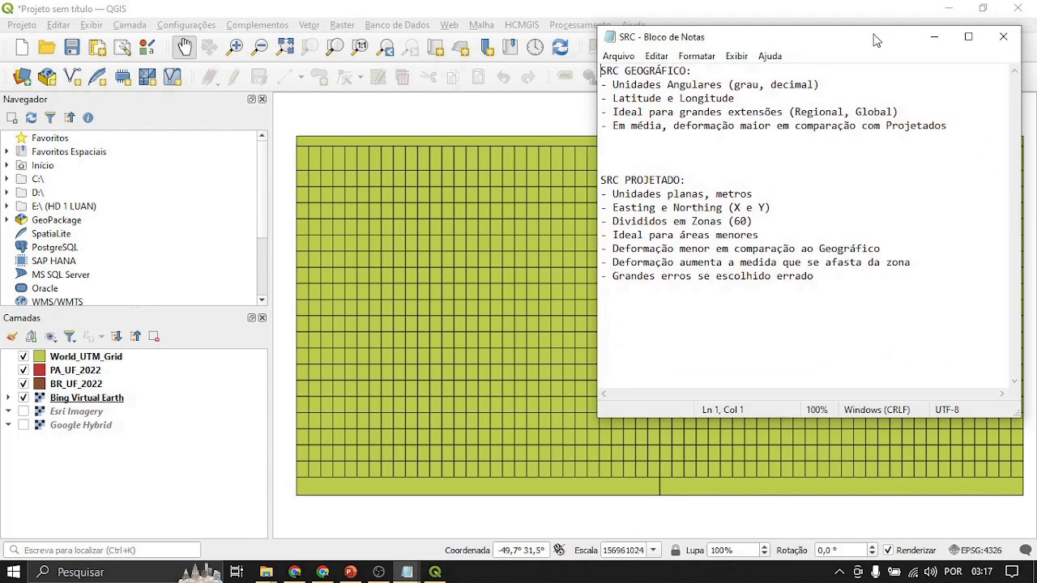
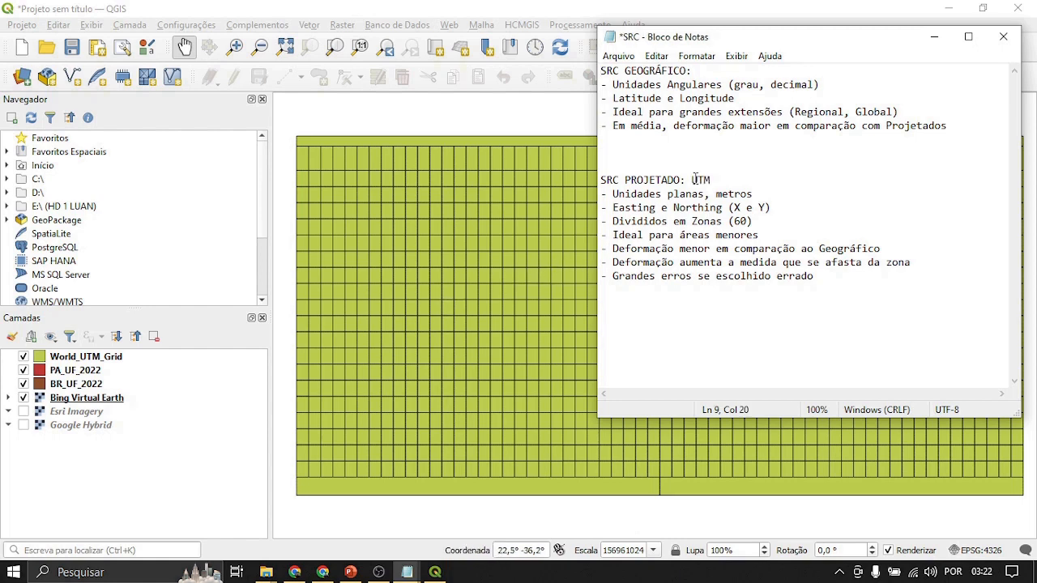
Step: Review the Notepad notes on geographic and projected (UTM) reference systems, highlighting the geographic SRC's deformation remark, and return to QGIS
drag(694, 180, 688, 180)
click(728, 179)
click(765, 237)
click(673, 126)
drag(673, 126, 956, 130)
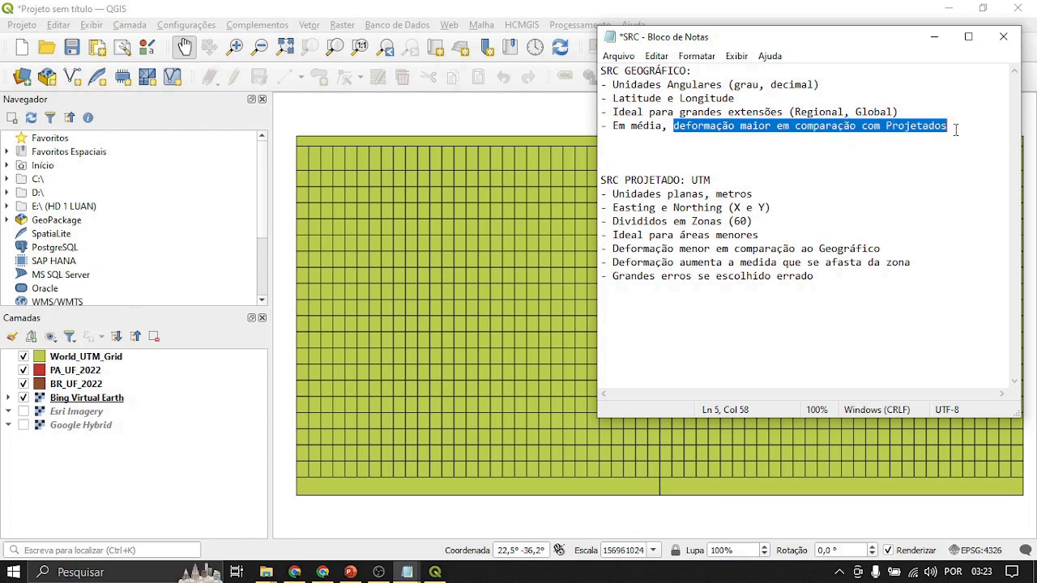
click(735, 150)
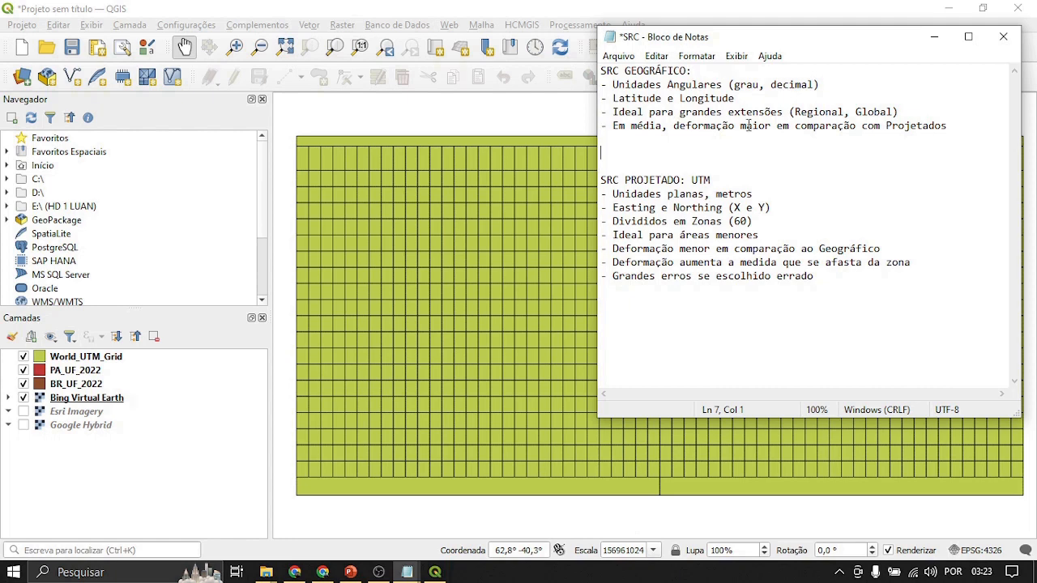
click(953, 129)
click(782, 209)
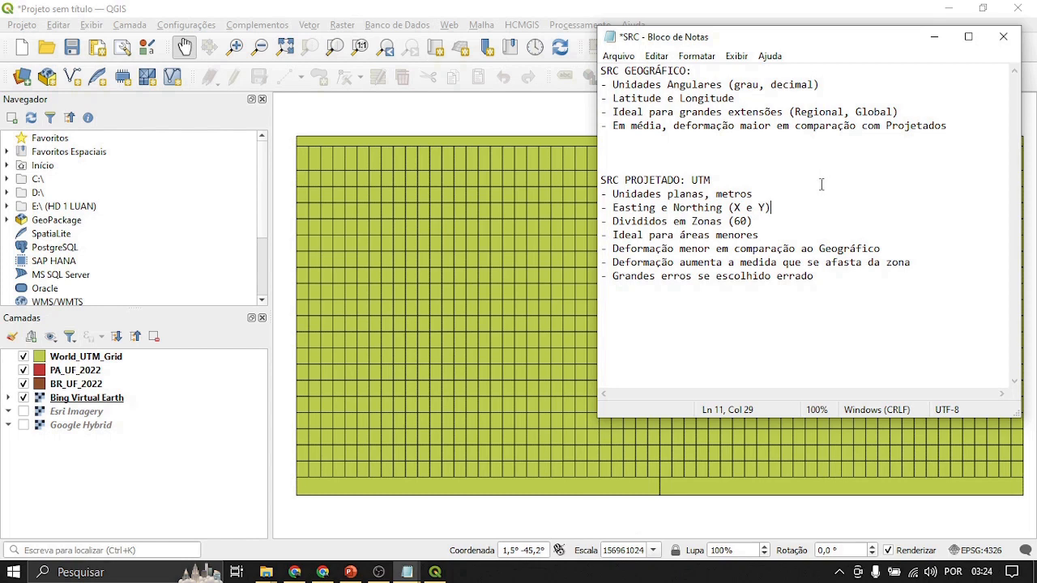
click(735, 180)
click(935, 37)
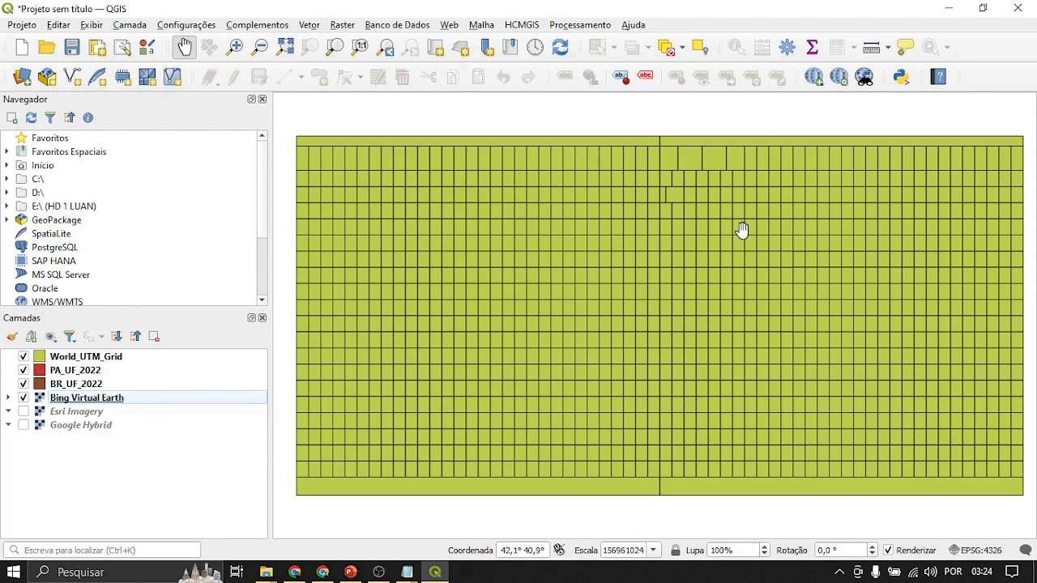
Step: Examine how the World_UTM_Grid layer divides the globe into zones across its full extent
double_click(85, 358)
click(766, 16)
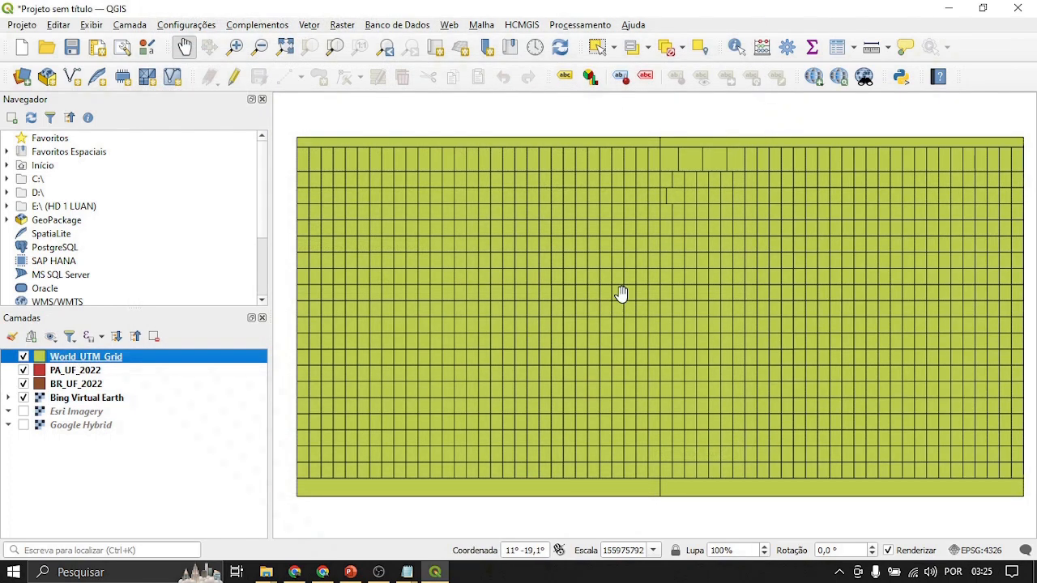
scroll(626, 272, down, 1)
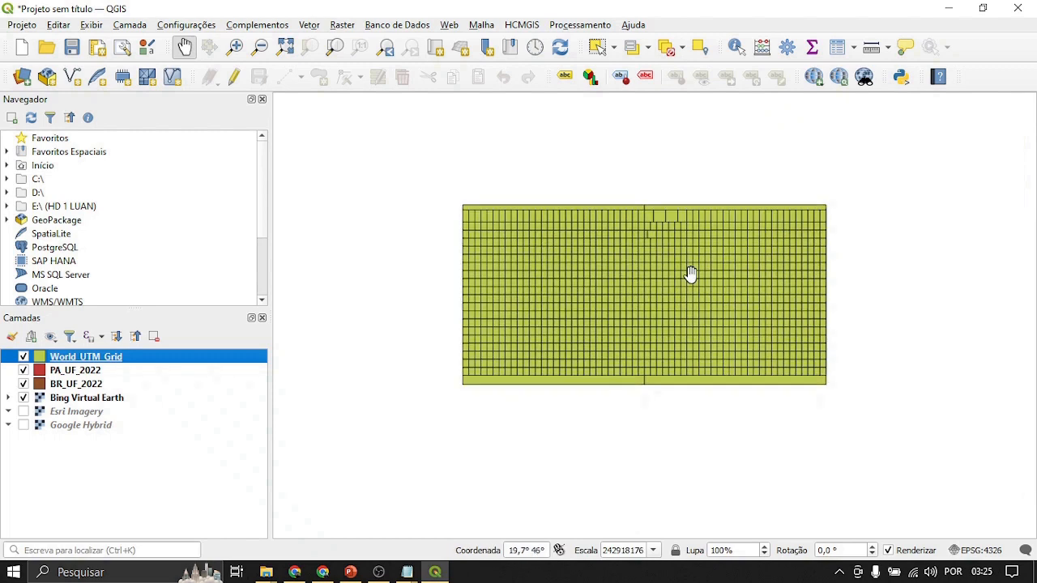
scroll(690, 274, up, 1)
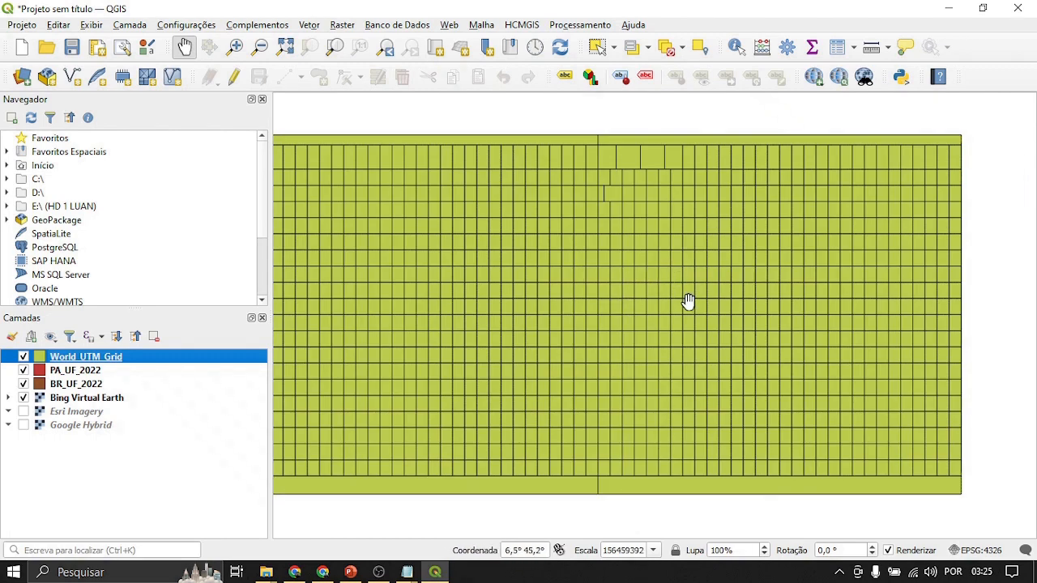
scroll(689, 301, down, 1)
drag(406, 276, 394, 245)
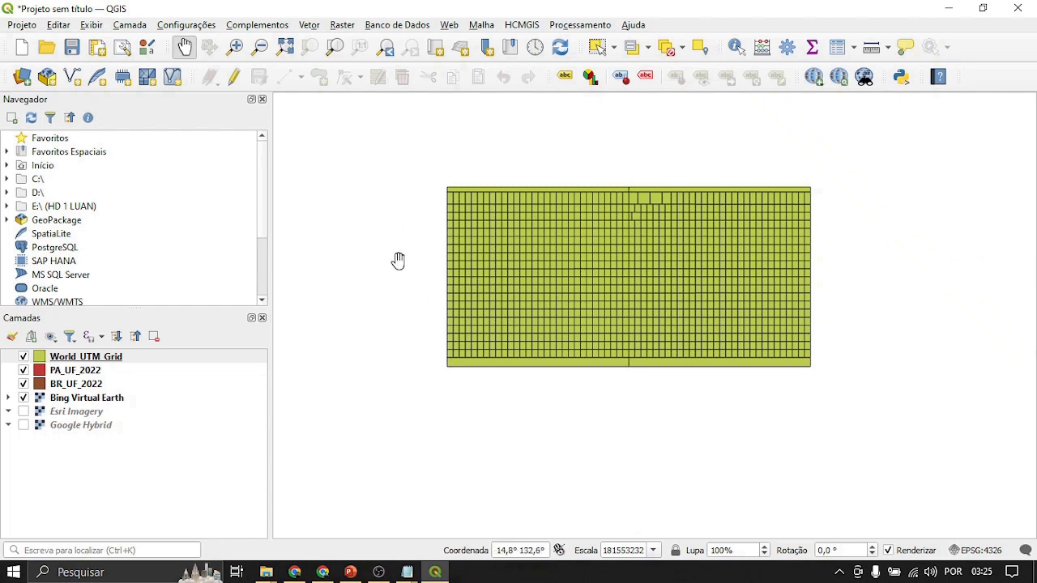
scroll(398, 264, up, 2)
scroll(394, 269, down, 3)
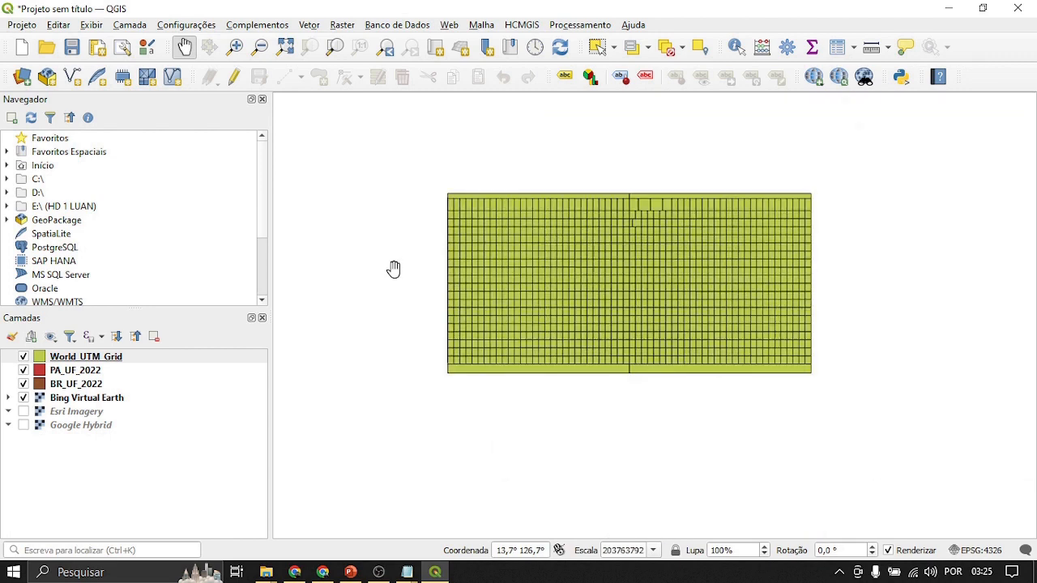
drag(633, 271, 619, 275)
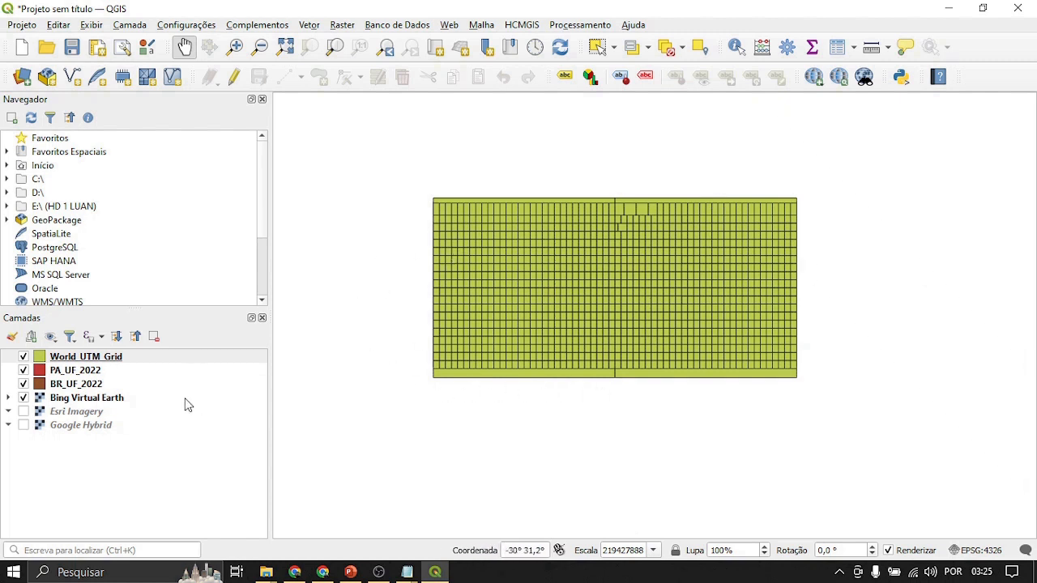
click(86, 470)
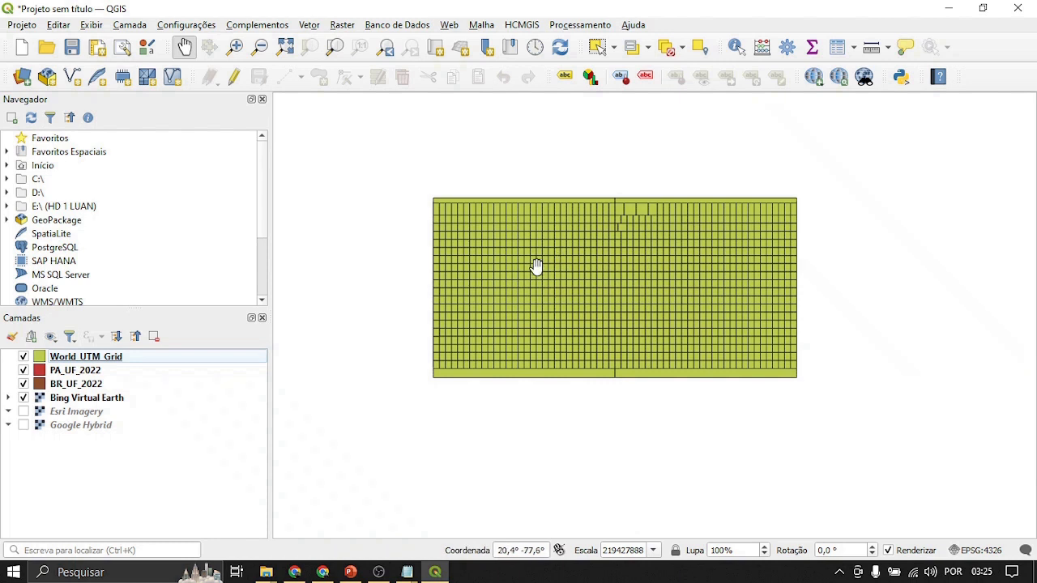
Step: Make the World_UTM_Grid layer's simple fill colour fully transparent, keeping the solid black outline, and apply the symbology
right_click(77, 362)
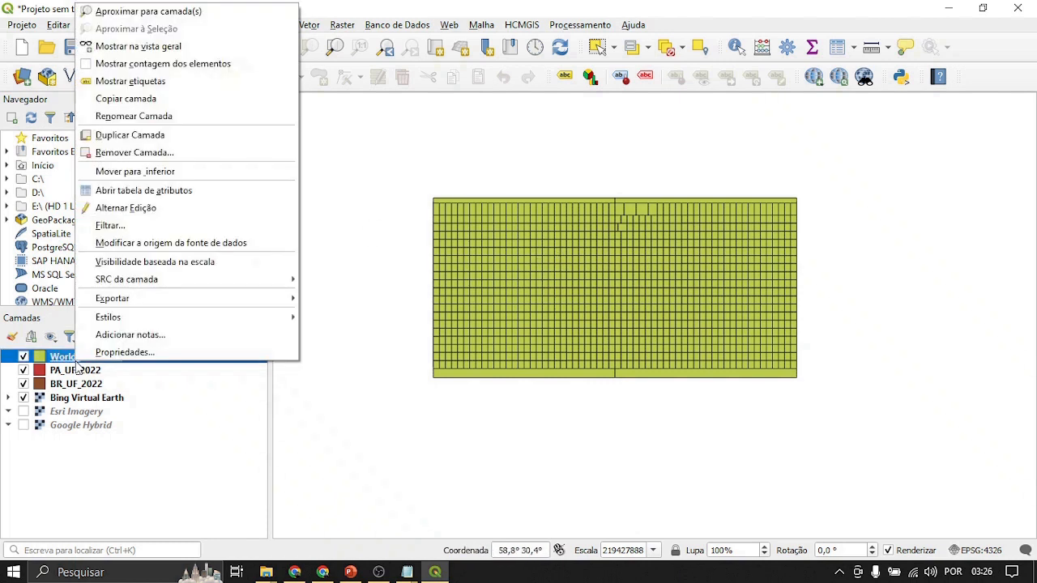
click(104, 355)
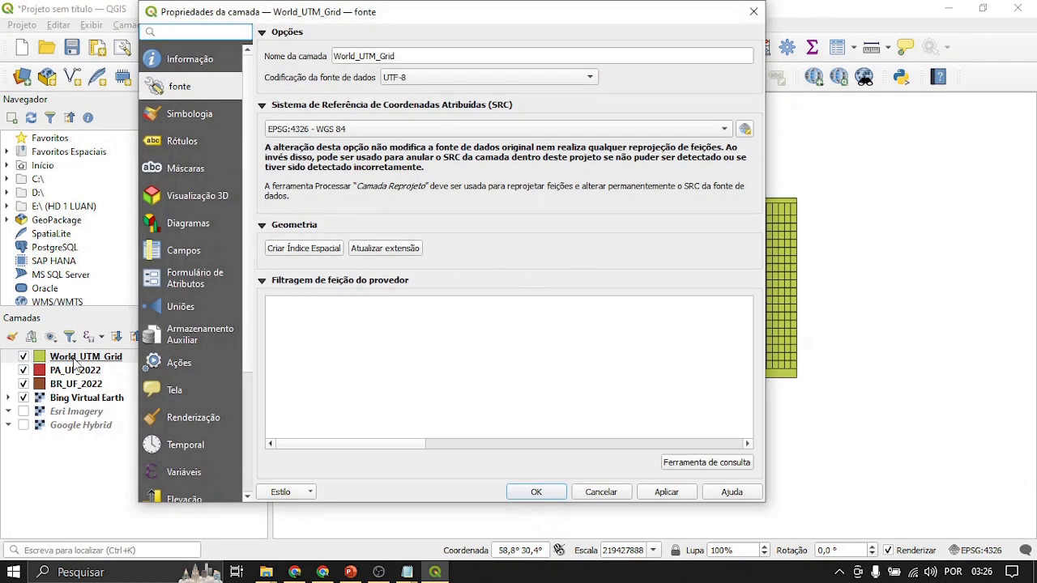
click(180, 116)
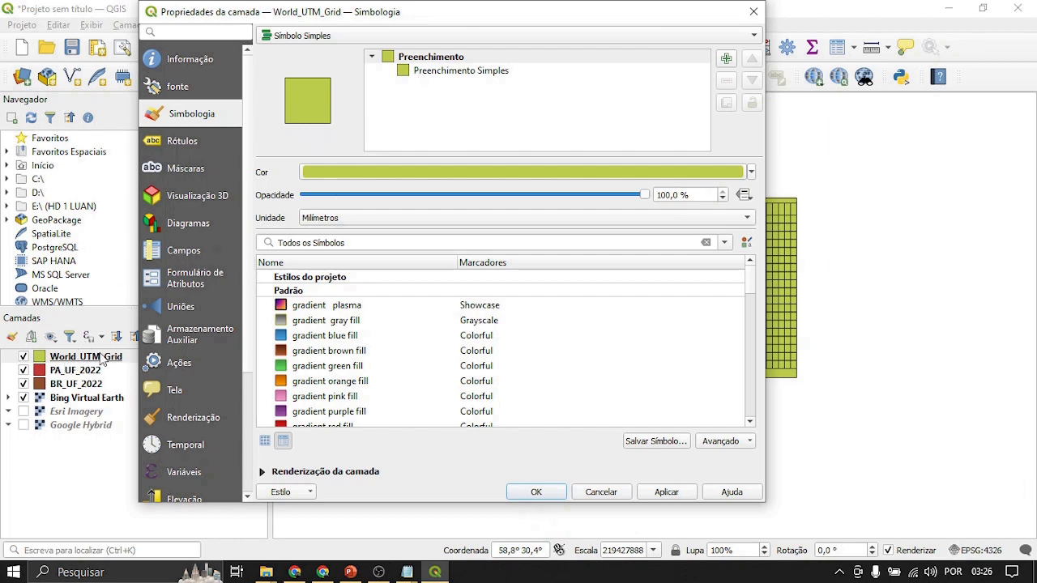
mouse_move(469, 17)
mouse_down()
mouse_move(736, 175)
mouse_move(960, 57)
mouse_move(908, 29)
mouse_move(568, 77)
mouse_move(387, 47)
mouse_move(413, 25)
mouse_move(475, 26)
mouse_up()
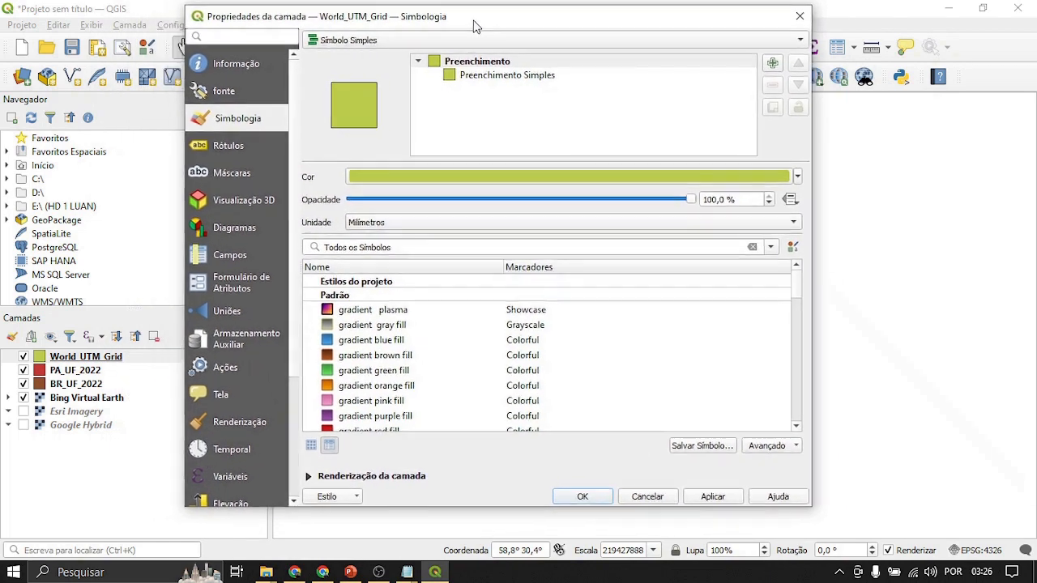
click(491, 78)
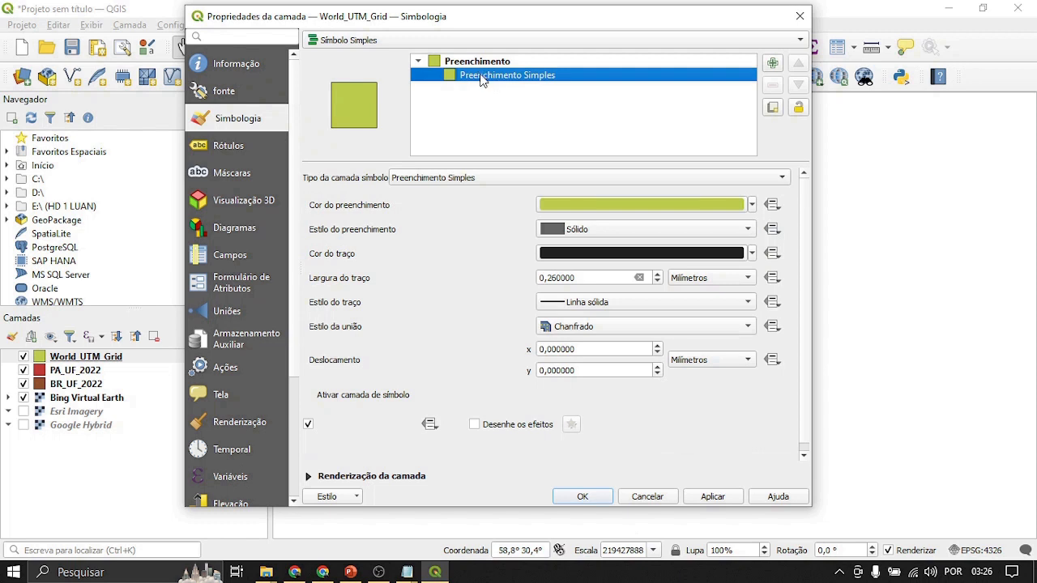
click(753, 209)
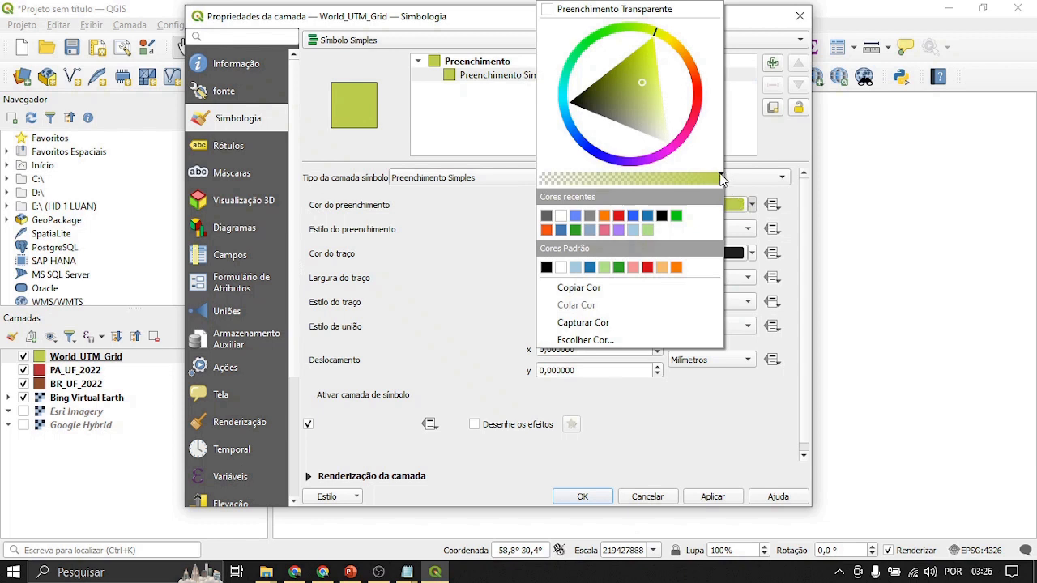
drag(721, 175, 522, 174)
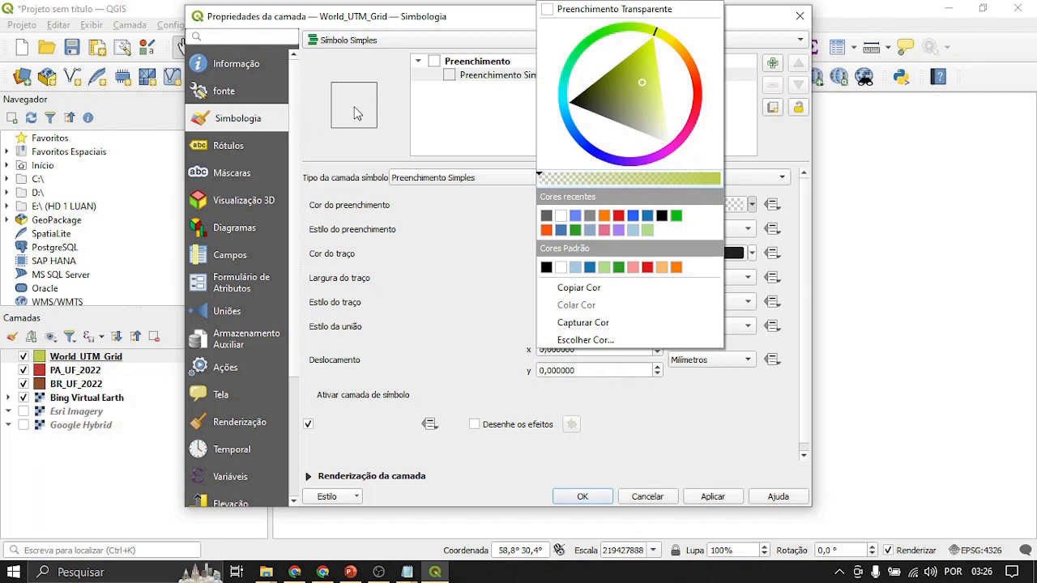
click(395, 136)
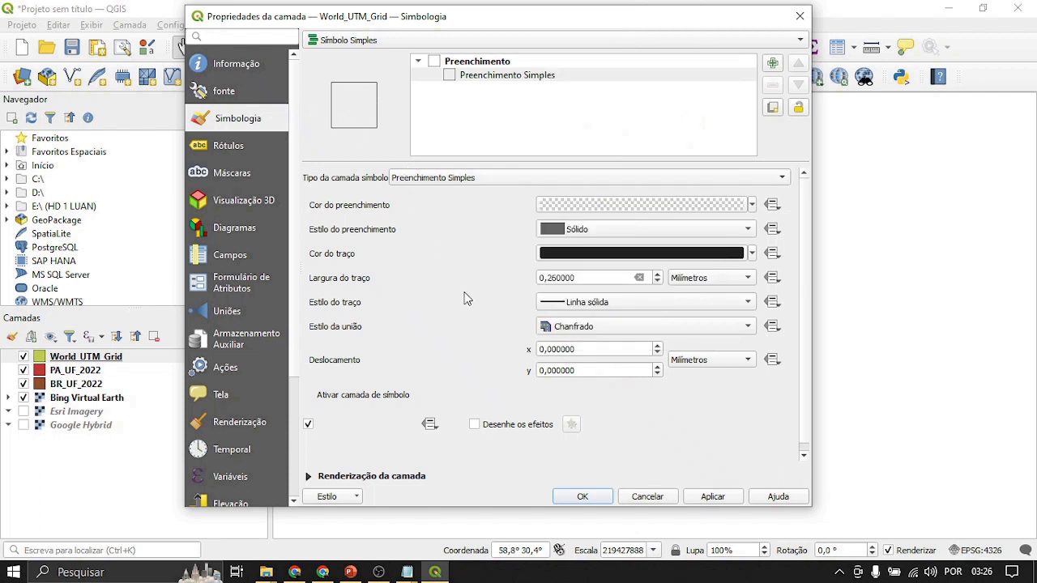
click(586, 496)
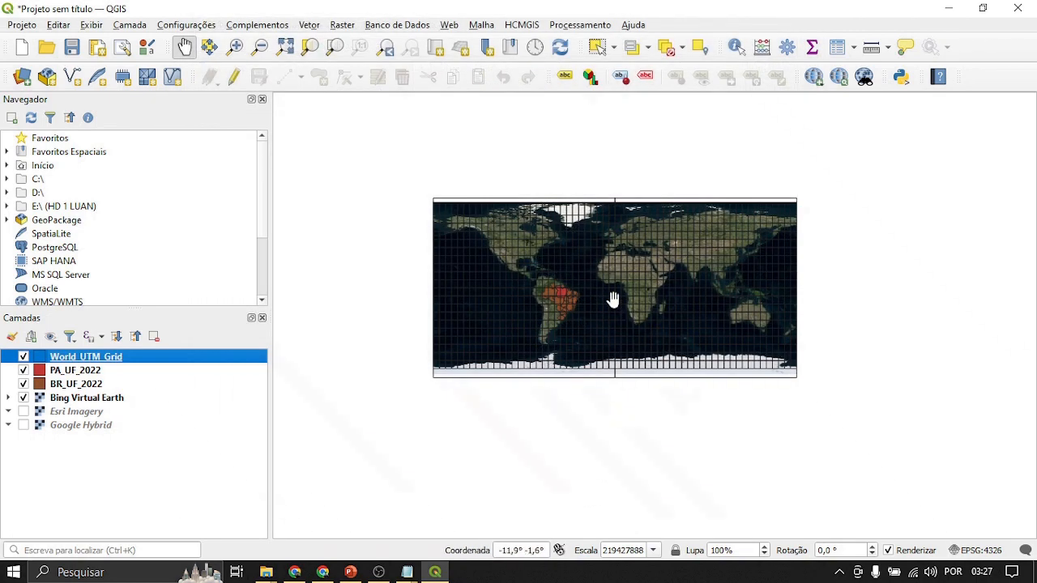
Step: Examine the UTM grid cells over the Bing imagery, from the Americas and Brazil out to the whole world
scroll(613, 299, up, 1)
drag(591, 260, 573, 301)
scroll(637, 308, down, 1)
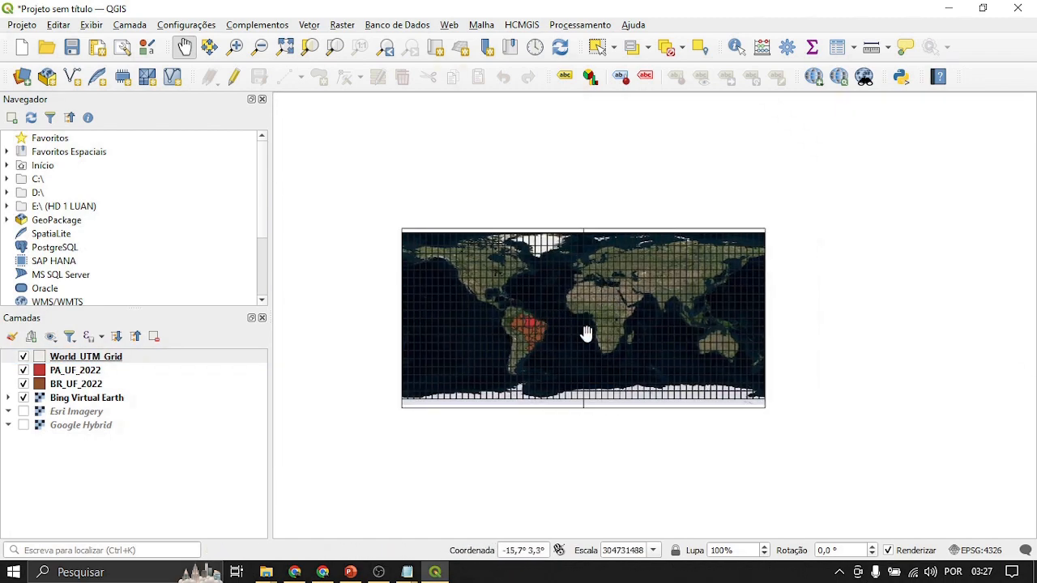
scroll(505, 294, up, 2)
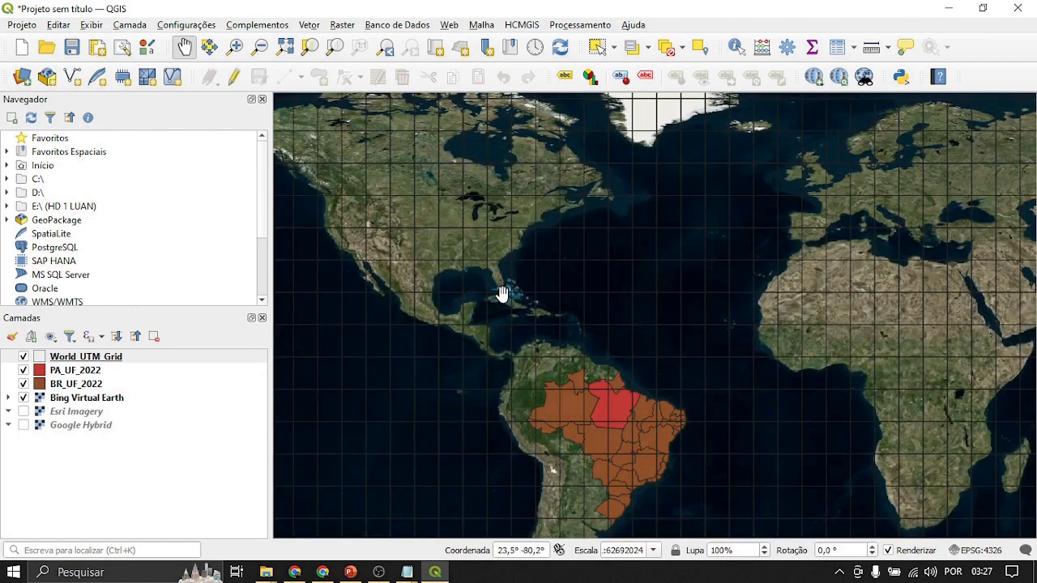
scroll(664, 272, up, 1)
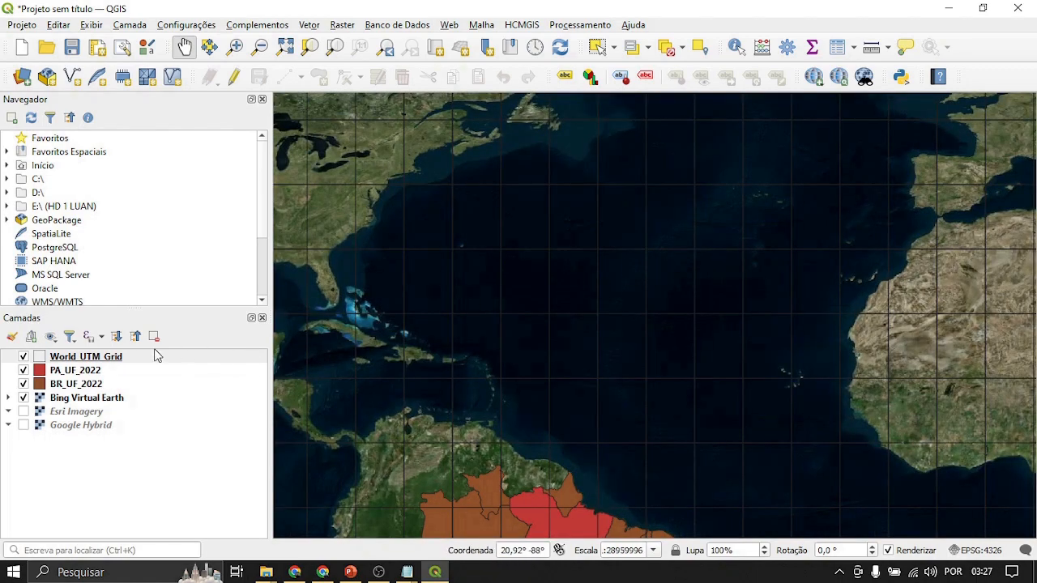
scroll(681, 277, down, 1)
scroll(681, 276, down, 2)
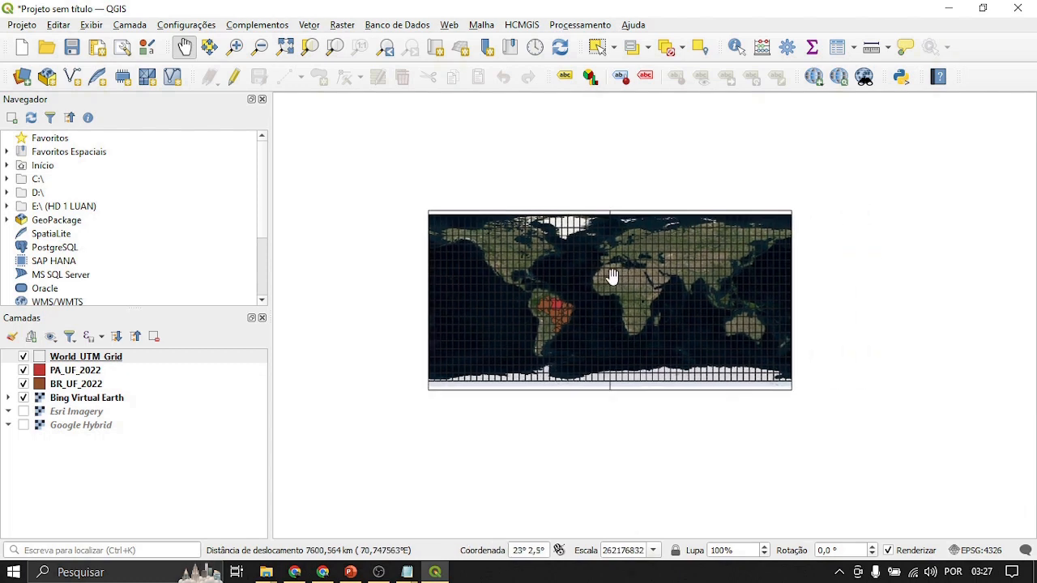
scroll(611, 276, up, 1)
drag(613, 297, 659, 282)
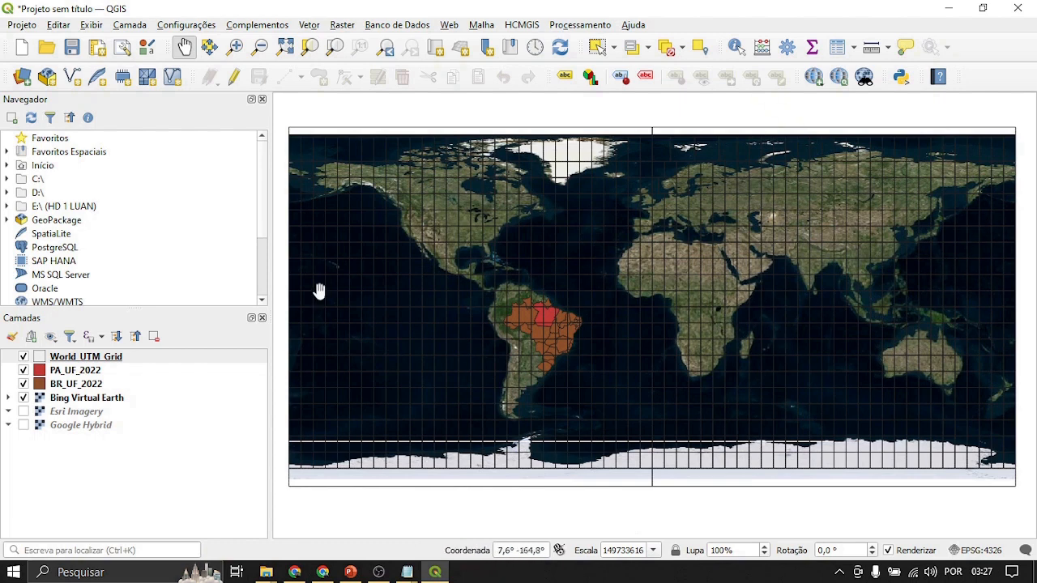
click(91, 476)
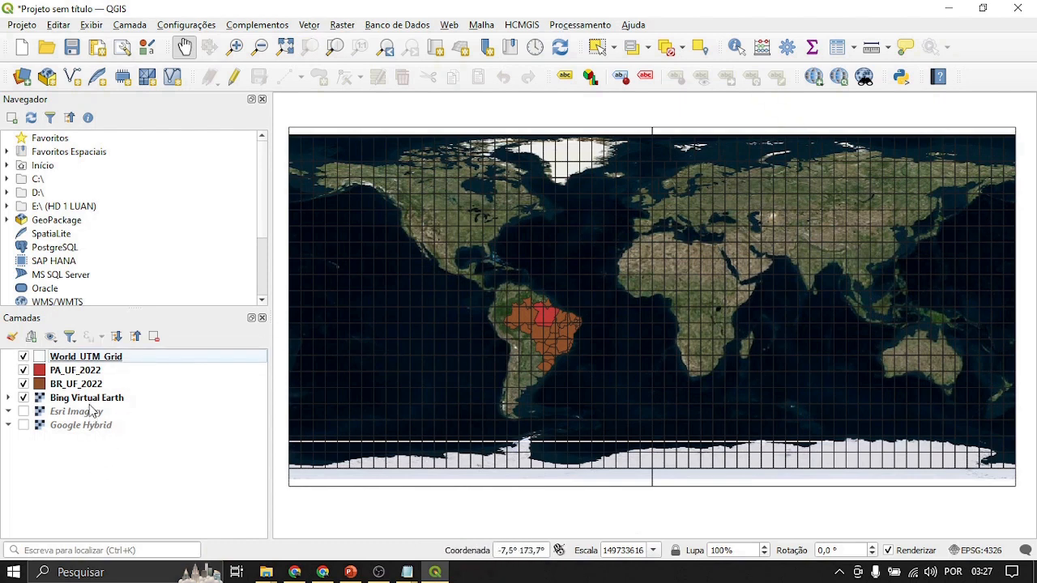
Step: Turn on individual labels (Rótulos individuais) for the World_UTM_Grid layer, using the ZONE field as the label value
click(81, 360)
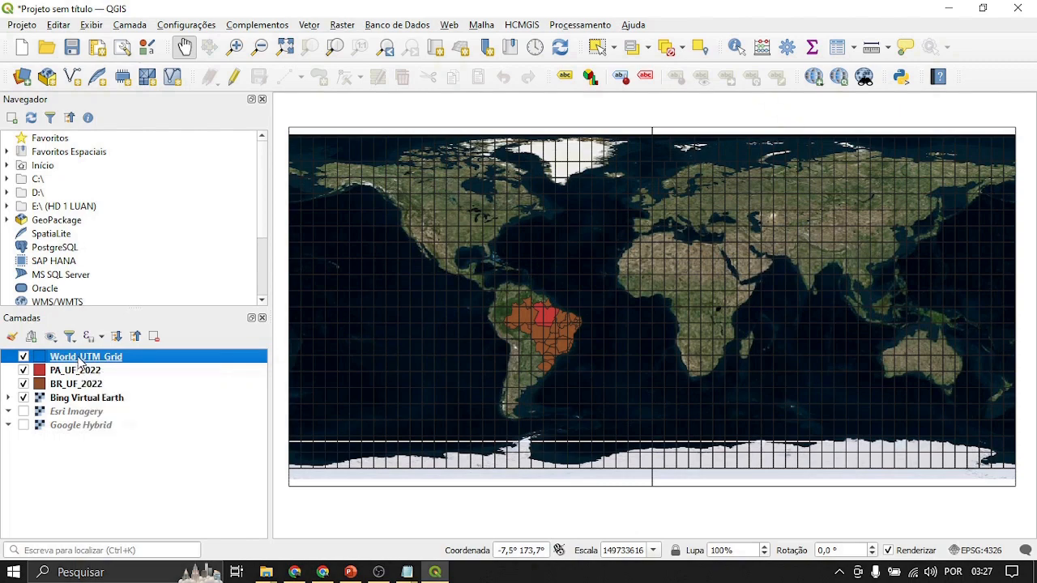
right_click(80, 361)
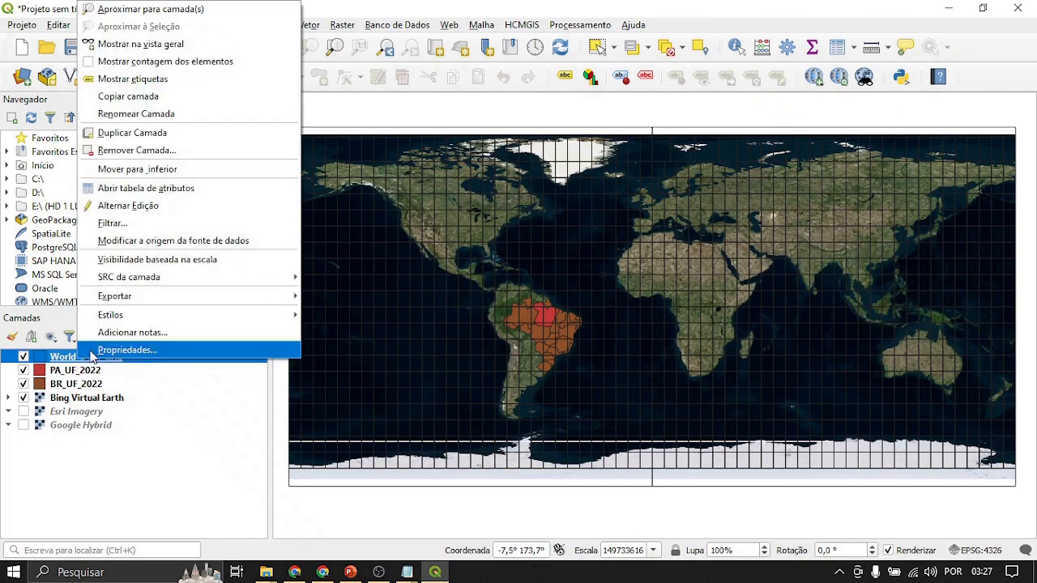
click(106, 352)
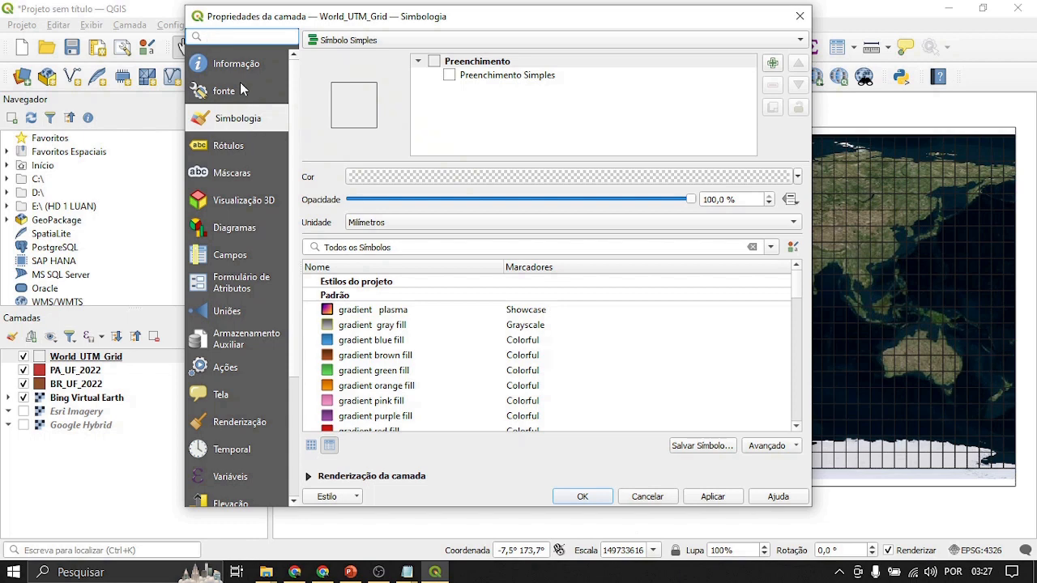
click(230, 147)
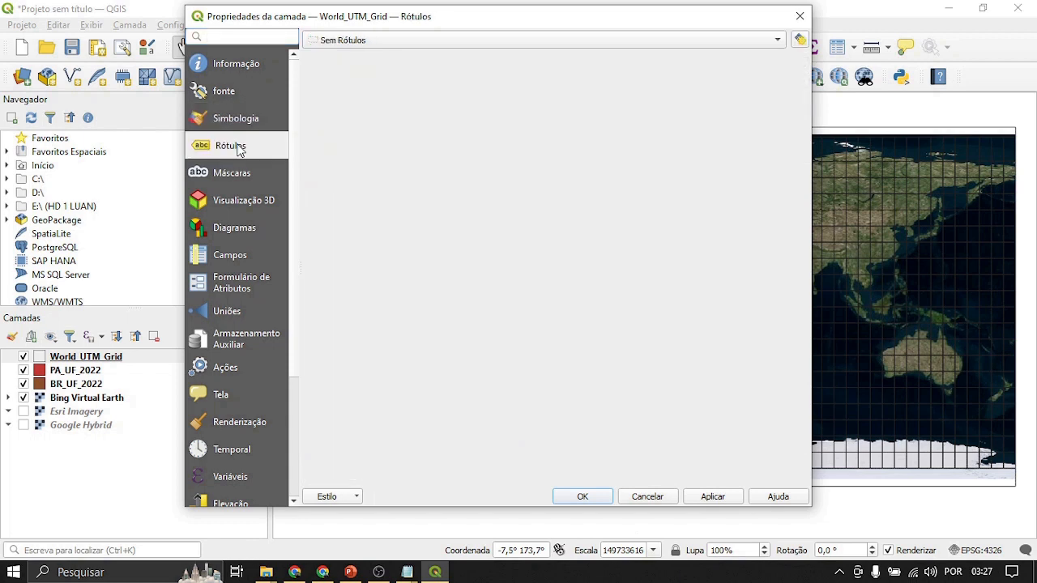
click(694, 45)
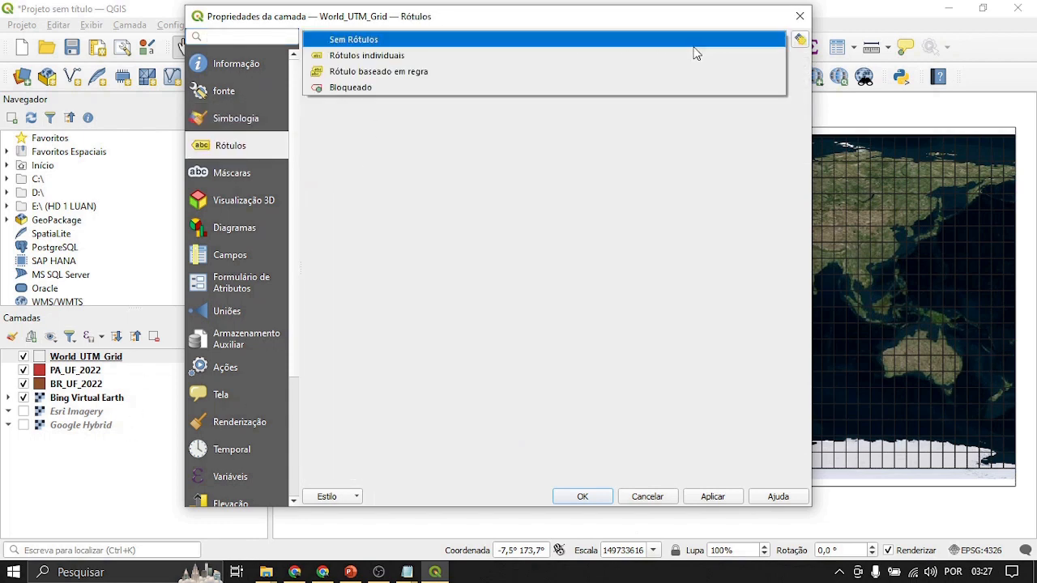
click(386, 57)
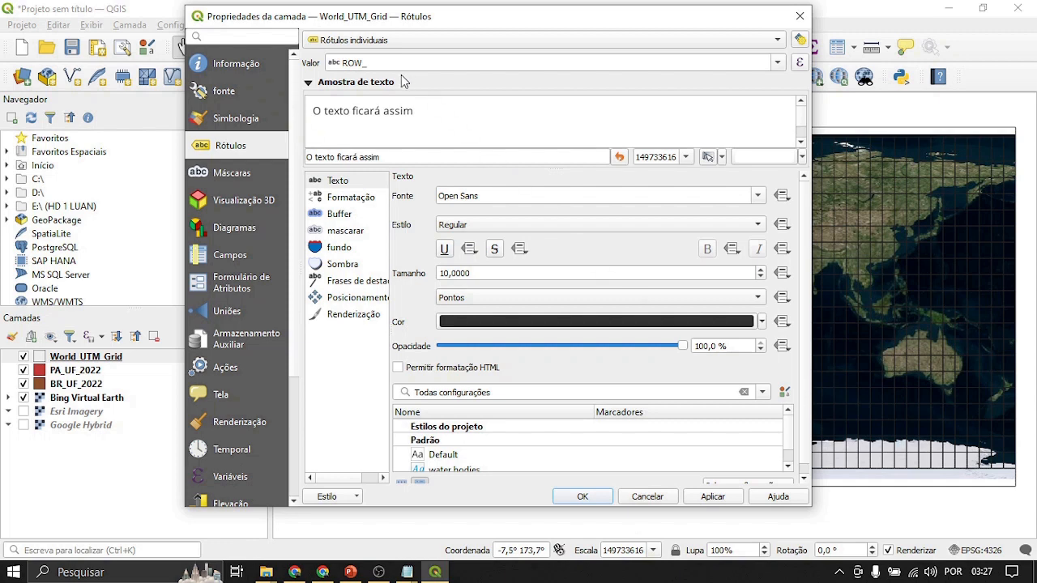
click(777, 63)
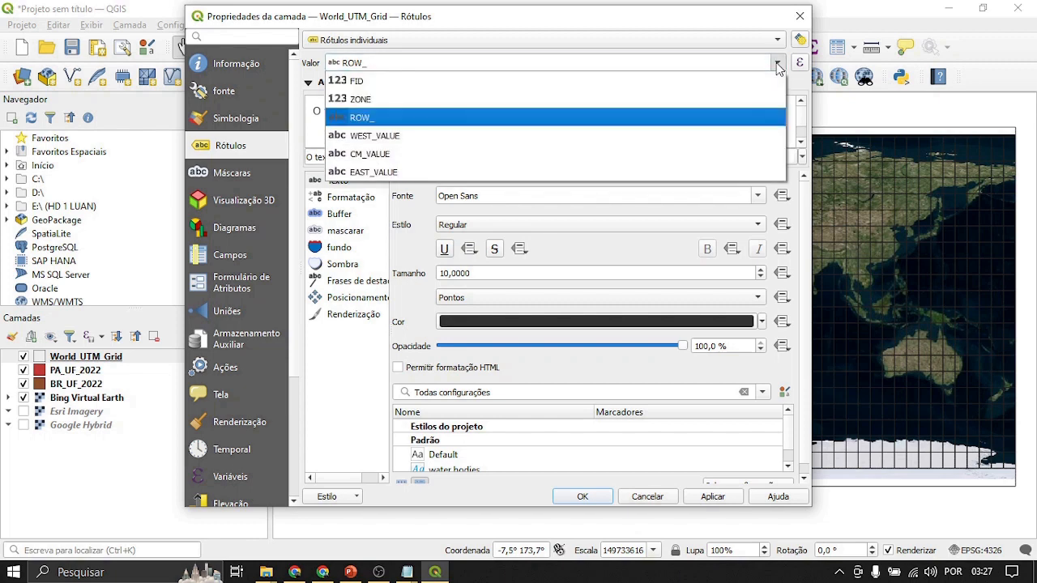
click(363, 104)
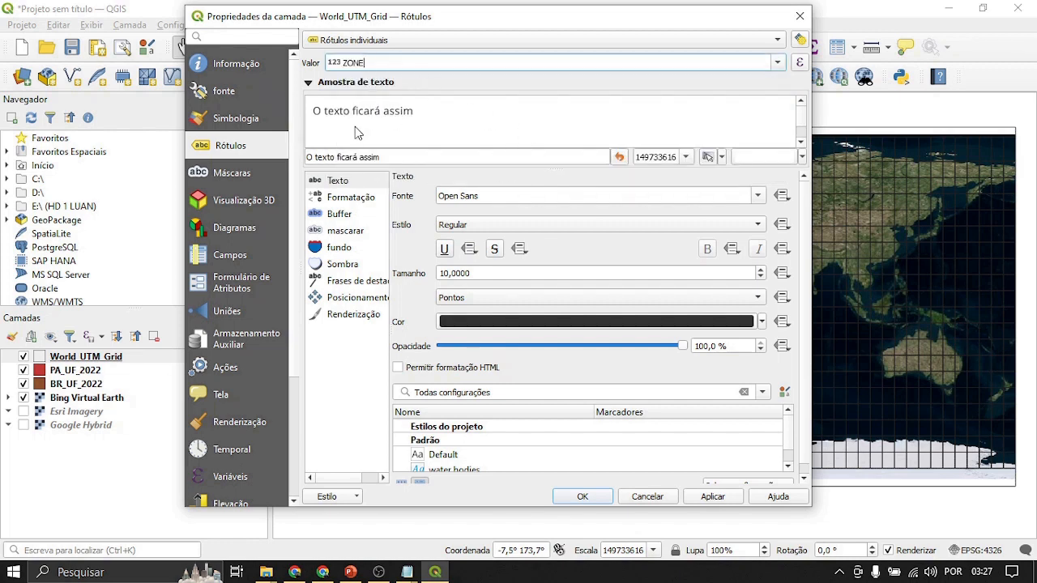
click(581, 497)
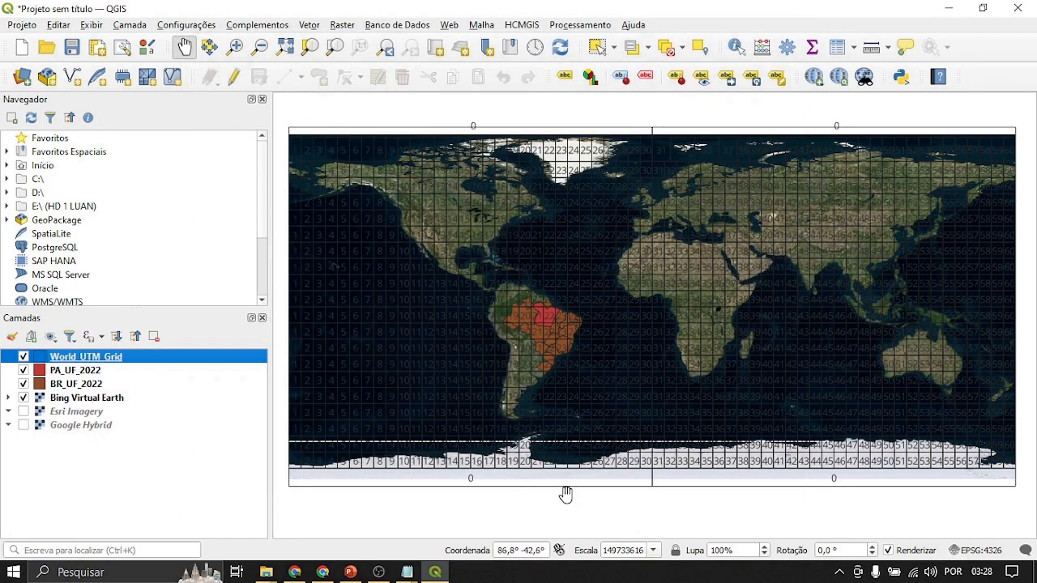
Step: Examine the zone number labels on the UTM grid, around Brazil and the Atlantic and across the whole world
scroll(602, 289, up, 1)
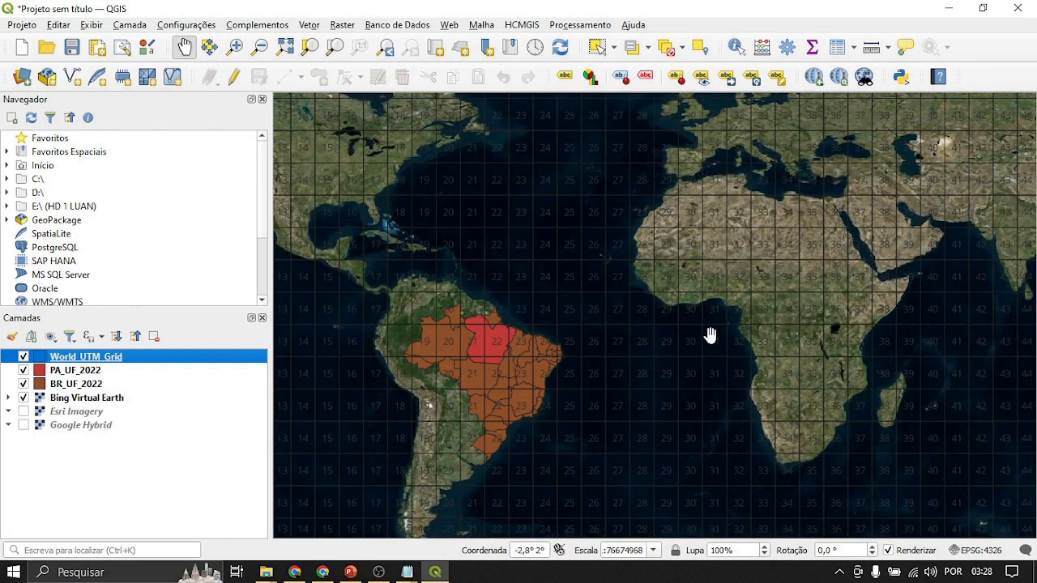
scroll(608, 297, up, 1)
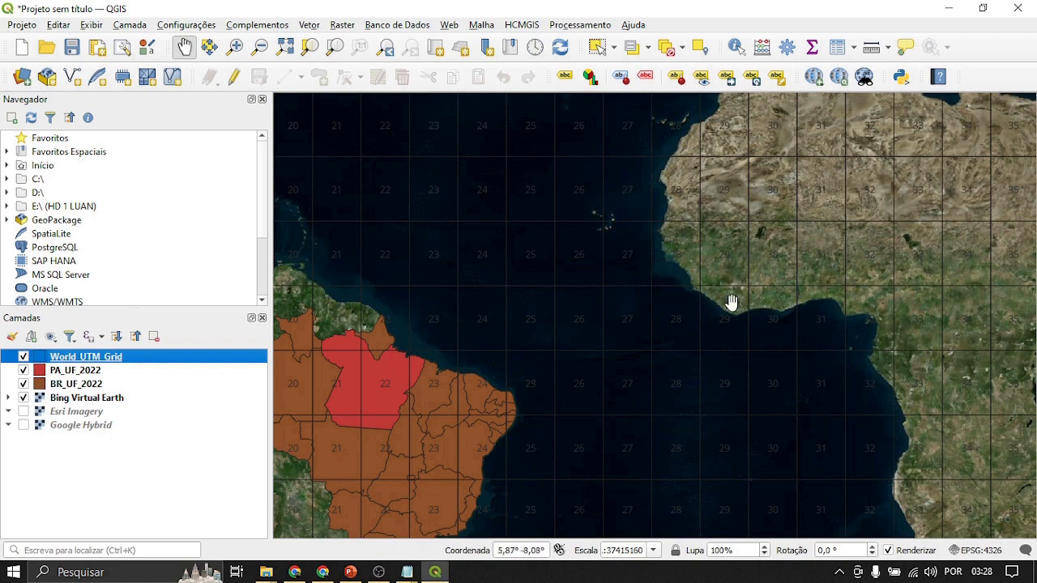
scroll(763, 297, down, 2)
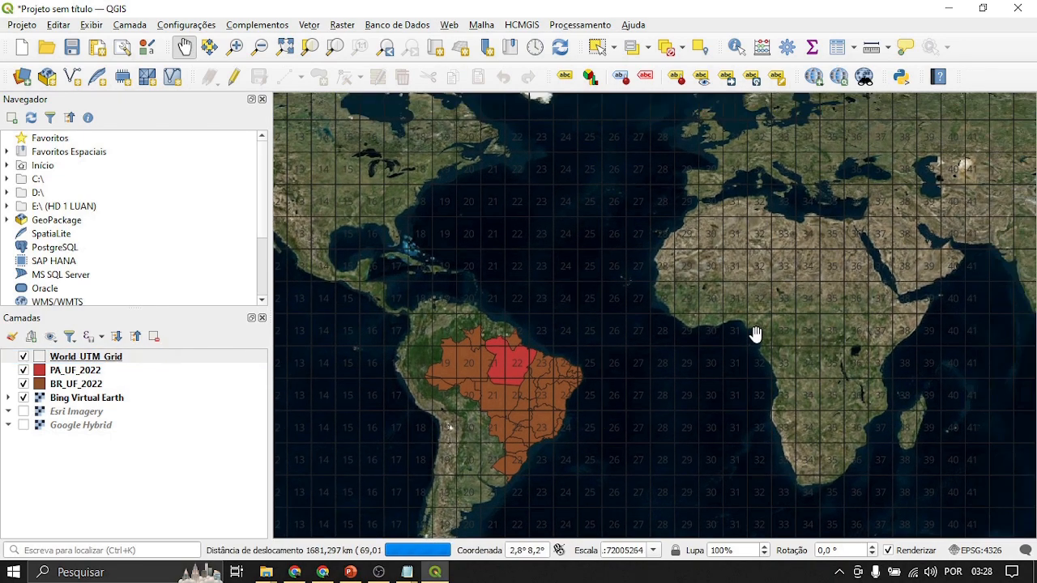
scroll(630, 322, down, 1)
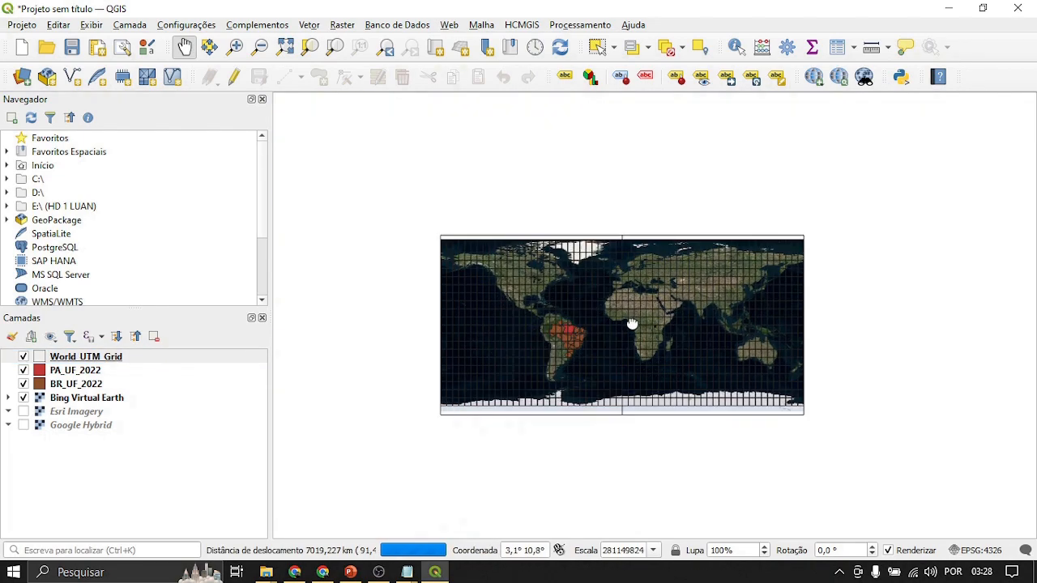
scroll(602, 313, up, 1)
drag(602, 313, 635, 318)
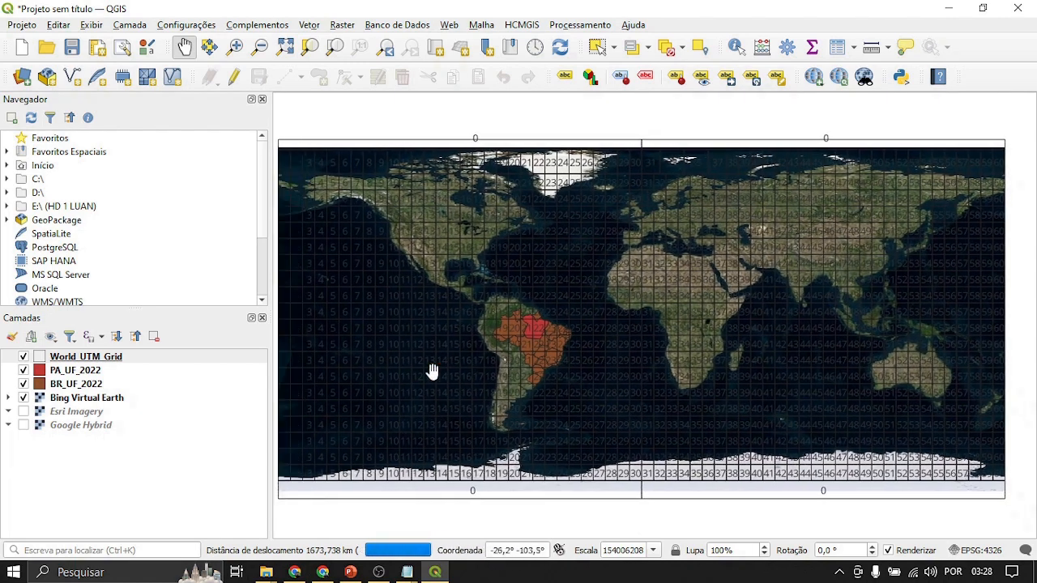
Step: Hide the PA_UF_2022 and BR_UF_2022 layers and inspect the zone numbers over the Bing imagery
click(23, 372)
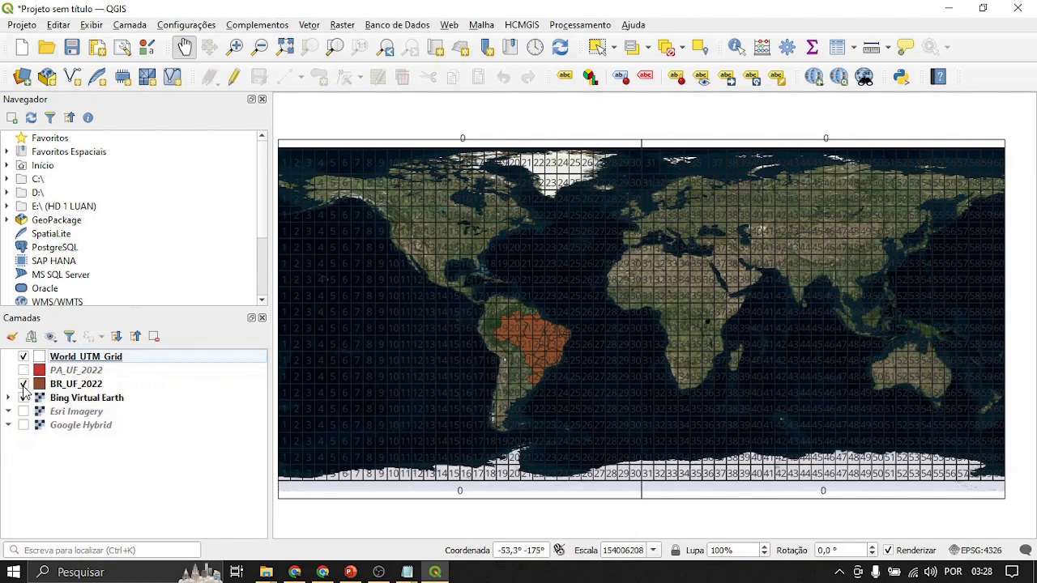
click(24, 384)
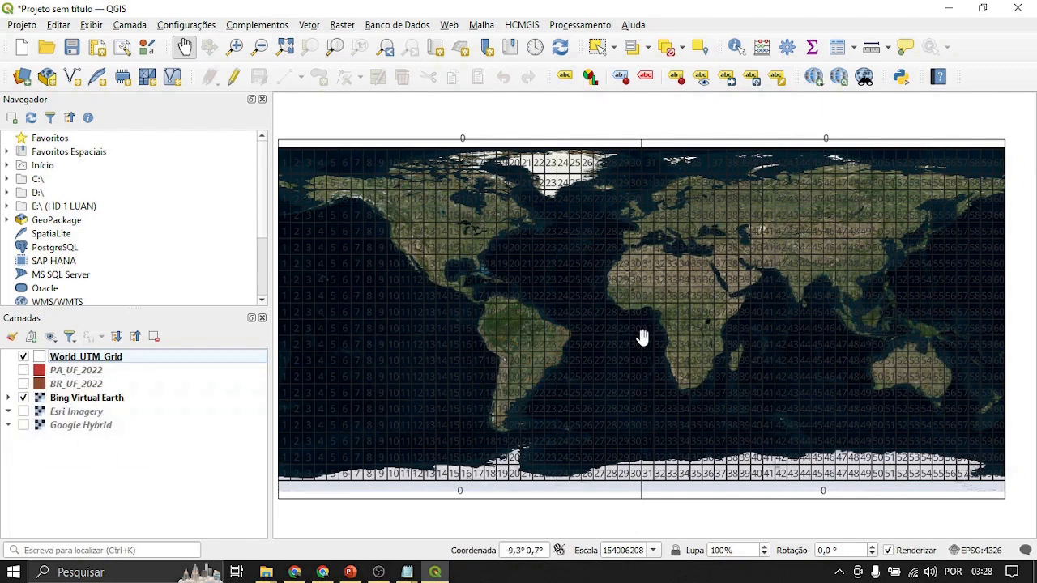
drag(639, 338, 658, 329)
scroll(615, 352, up, 1)
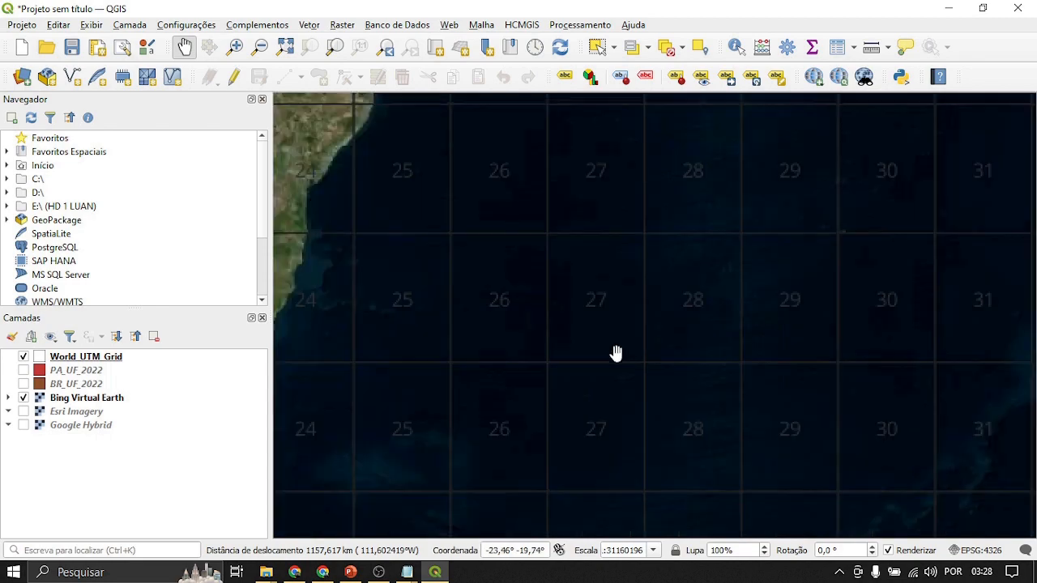
scroll(555, 306, down, 3)
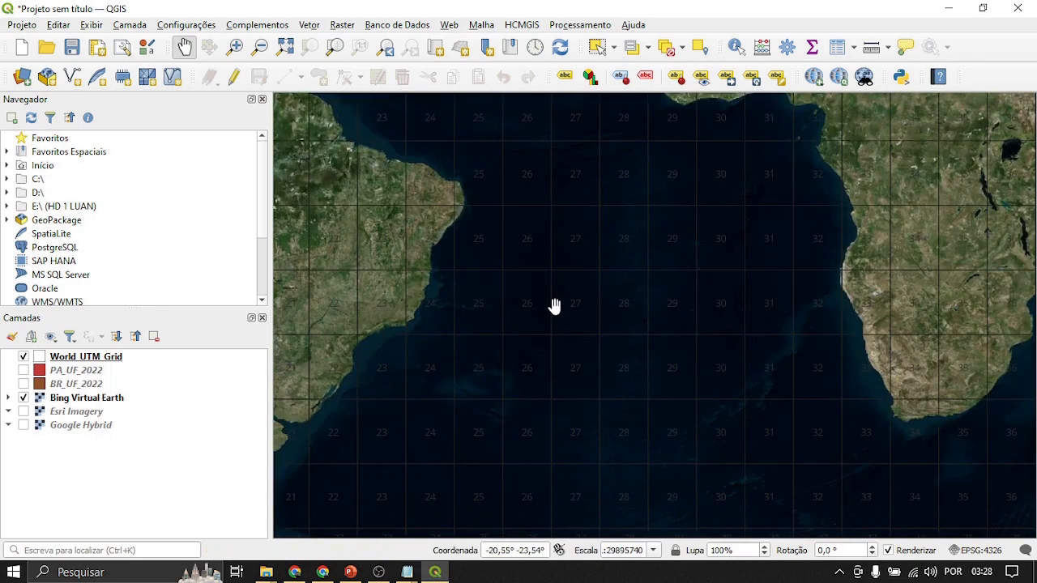
scroll(606, 315, down, 1)
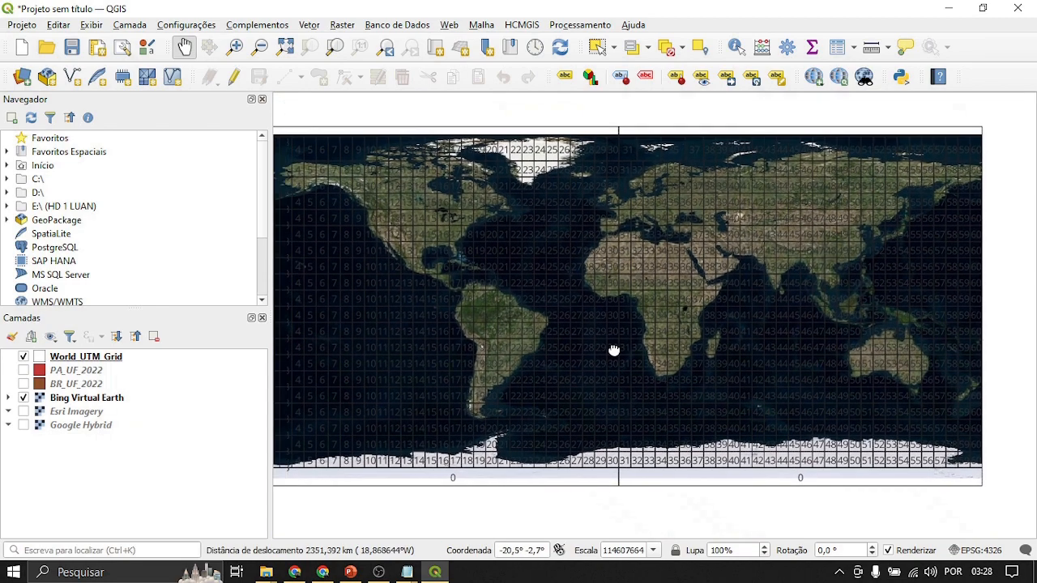
click(86, 487)
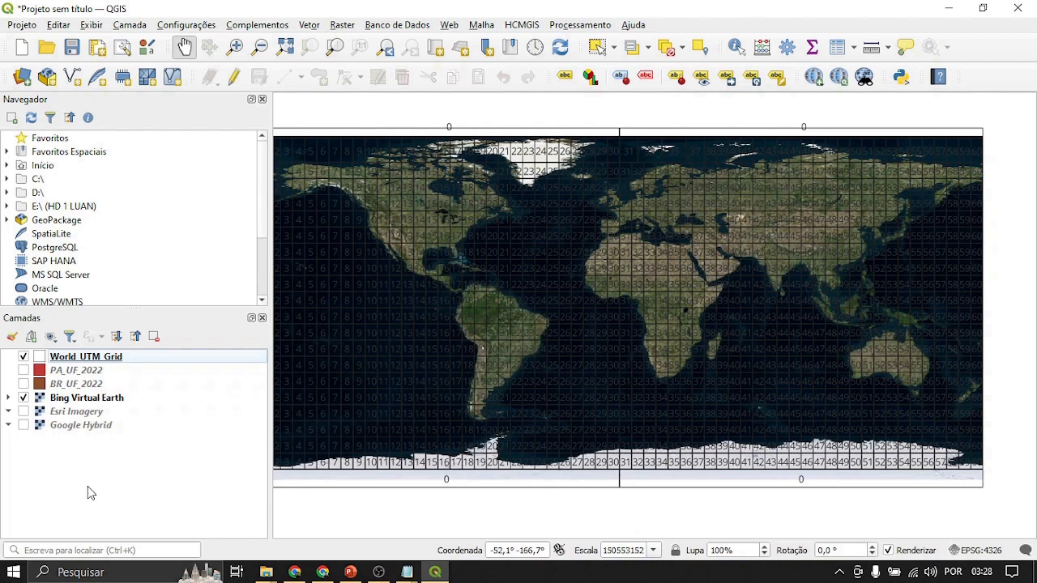
click(91, 359)
click(94, 372)
click(94, 384)
click(93, 372)
click(89, 361)
click(84, 375)
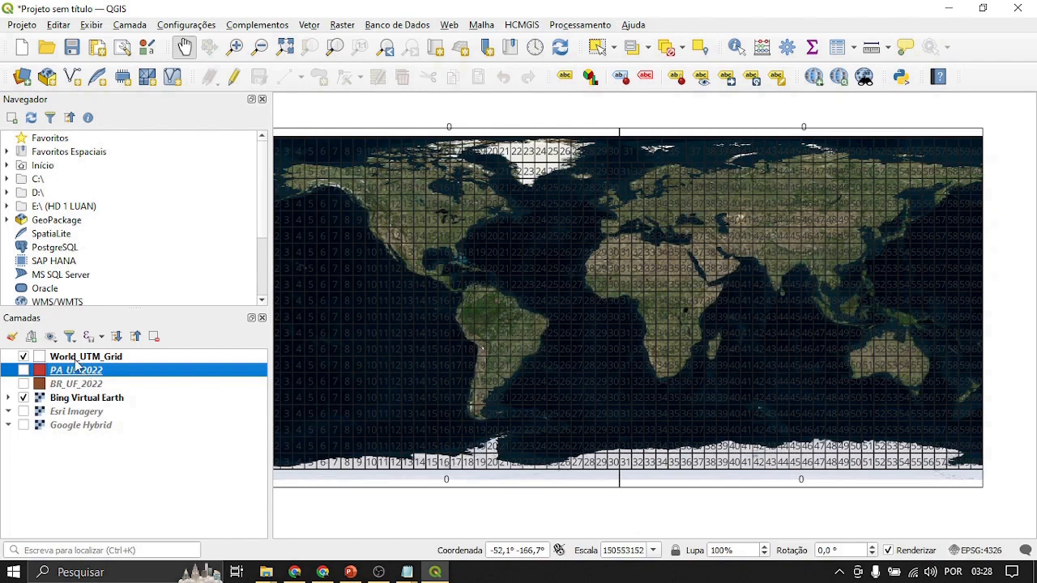
click(78, 362)
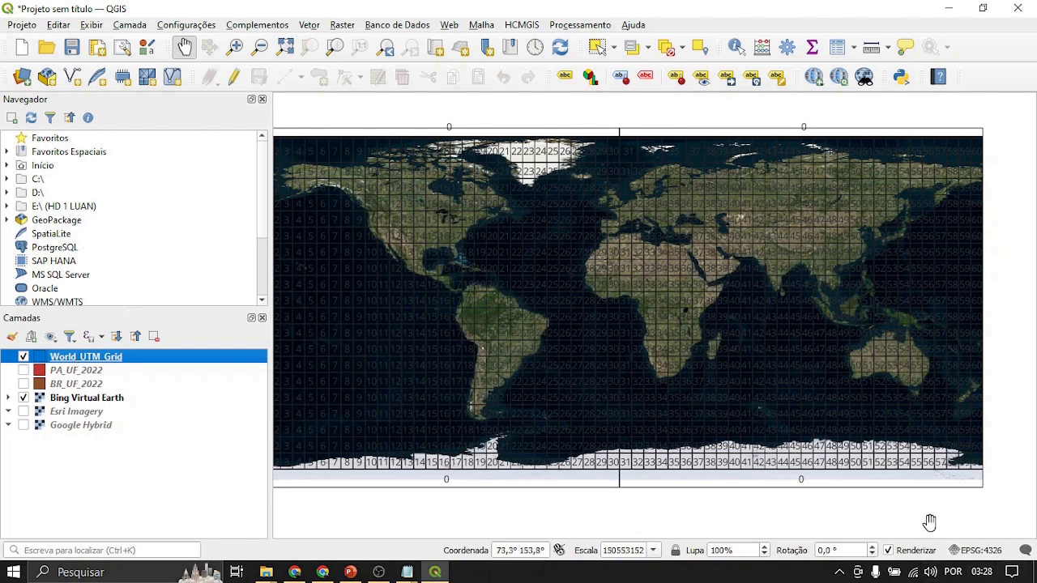
drag(815, 227, 843, 266)
click(204, 466)
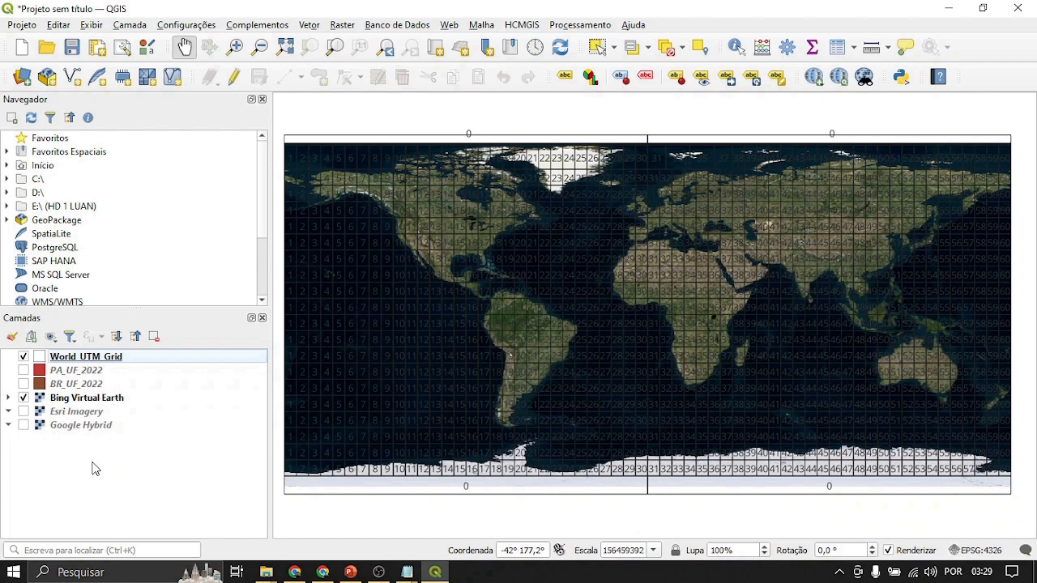
Step: Open the World_UTM_Grid layer's attribute table and place its window higher over the map
click(85, 360)
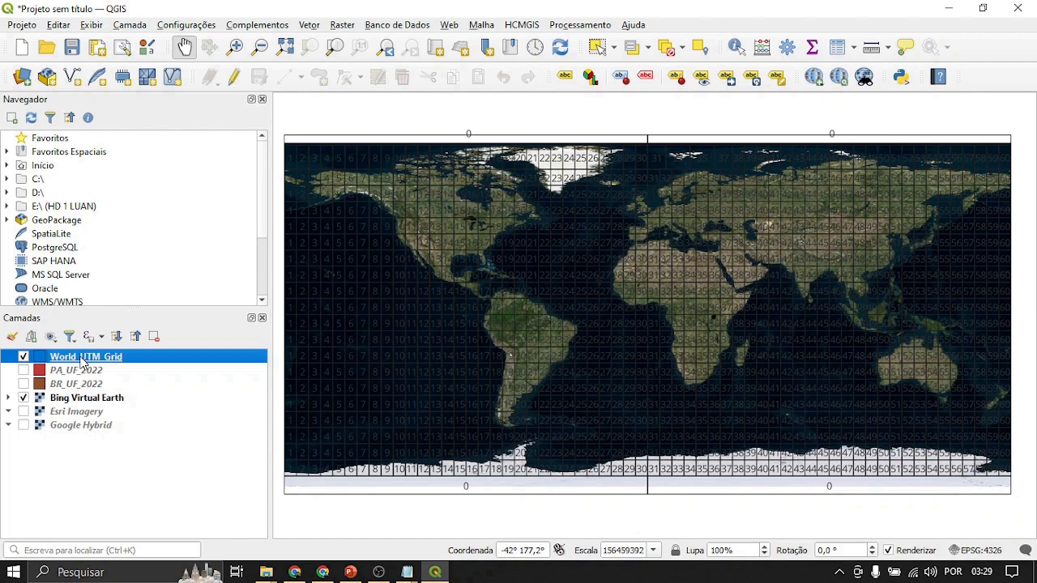
click(107, 468)
click(84, 357)
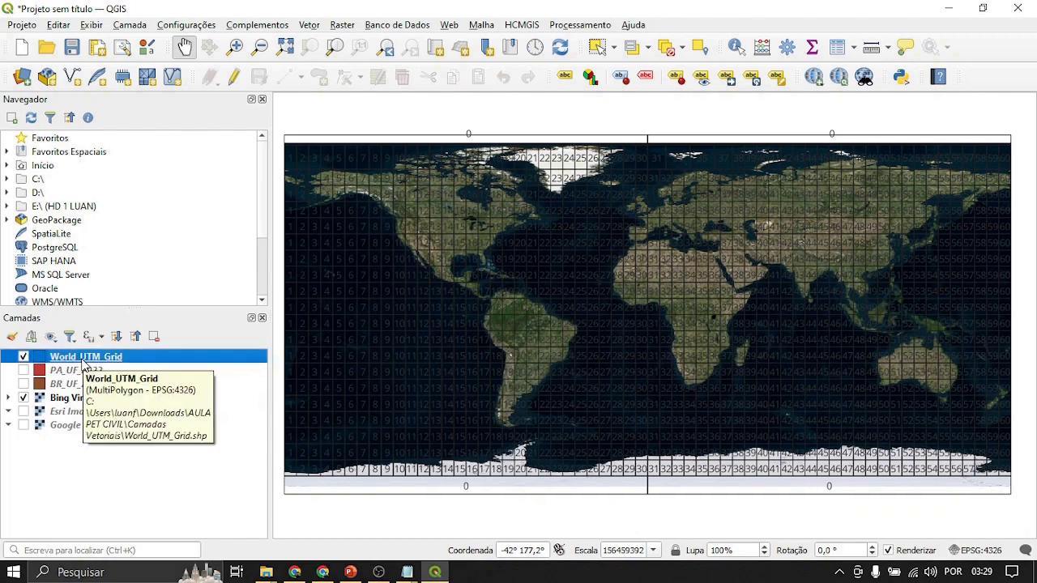
right_click(83, 359)
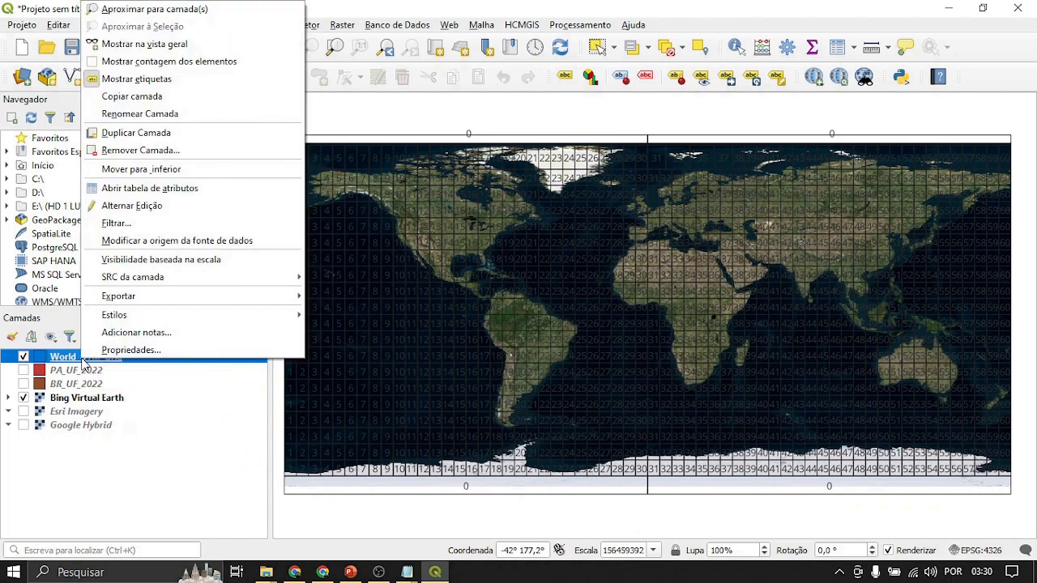
click(142, 191)
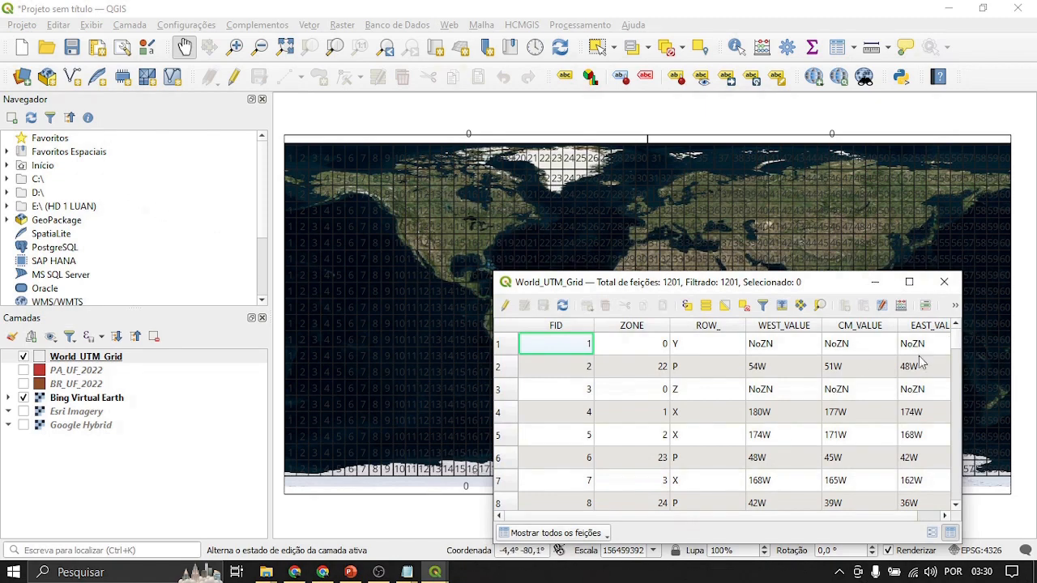
drag(855, 288, 765, 111)
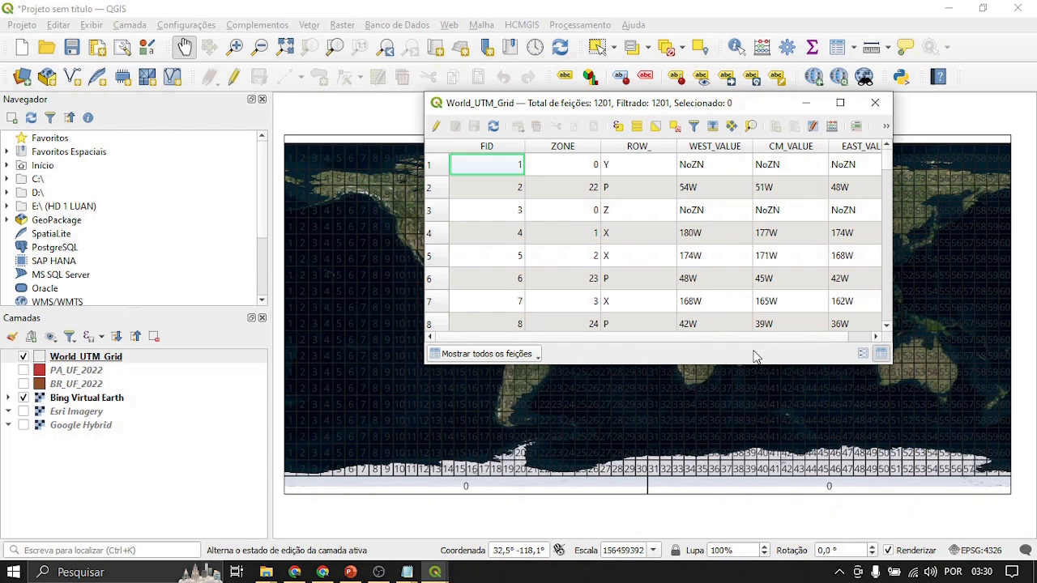
Step: Review the zone, row, west, central meridian and east values in the UTM grid's attribute table down to the last record
drag(731, 340, 710, 342)
scroll(798, 245, down, 2)
scroll(797, 240, down, 13)
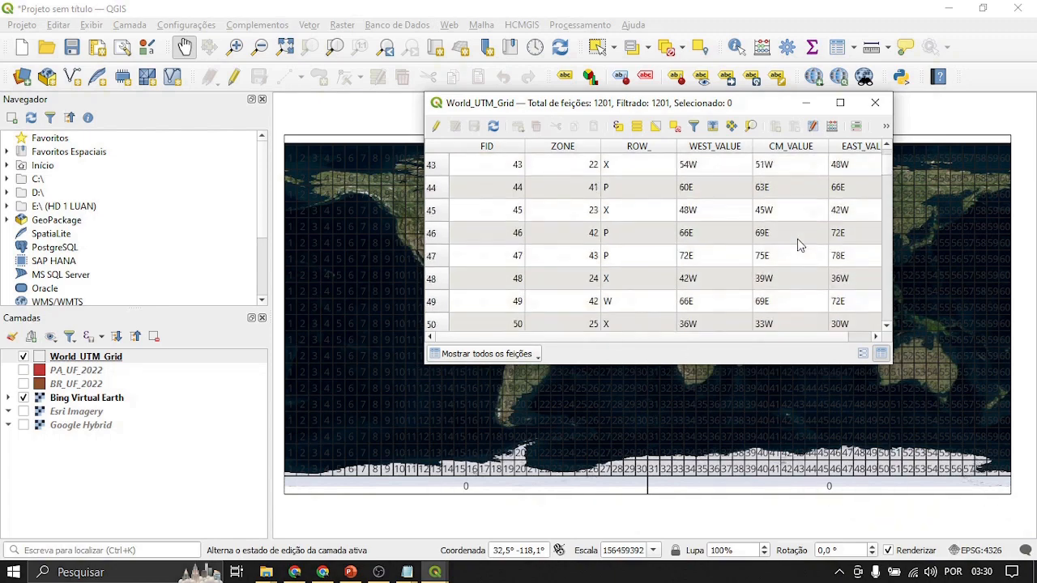
scroll(798, 240, down, 7)
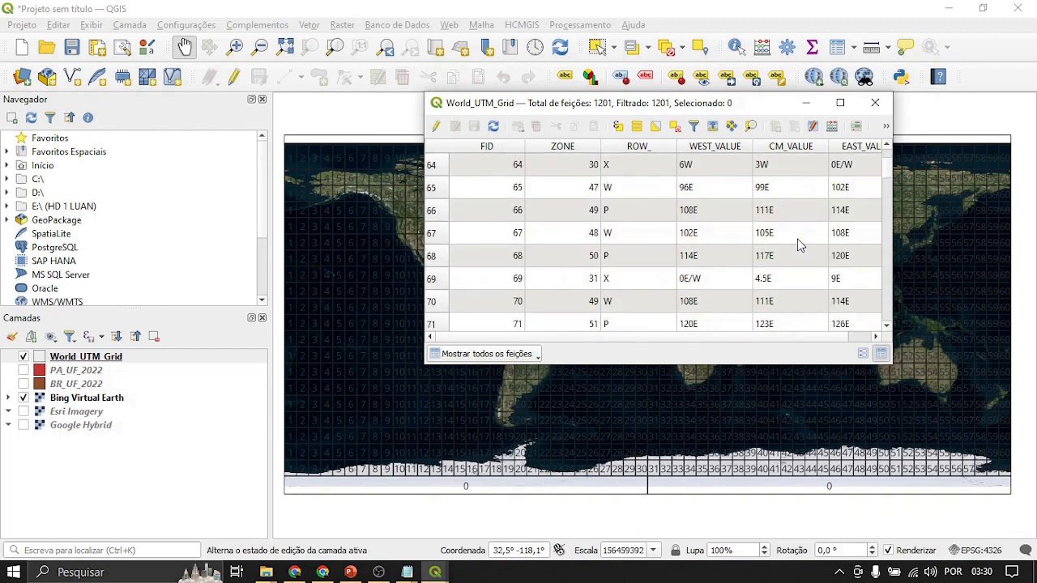
scroll(797, 244, down, 5)
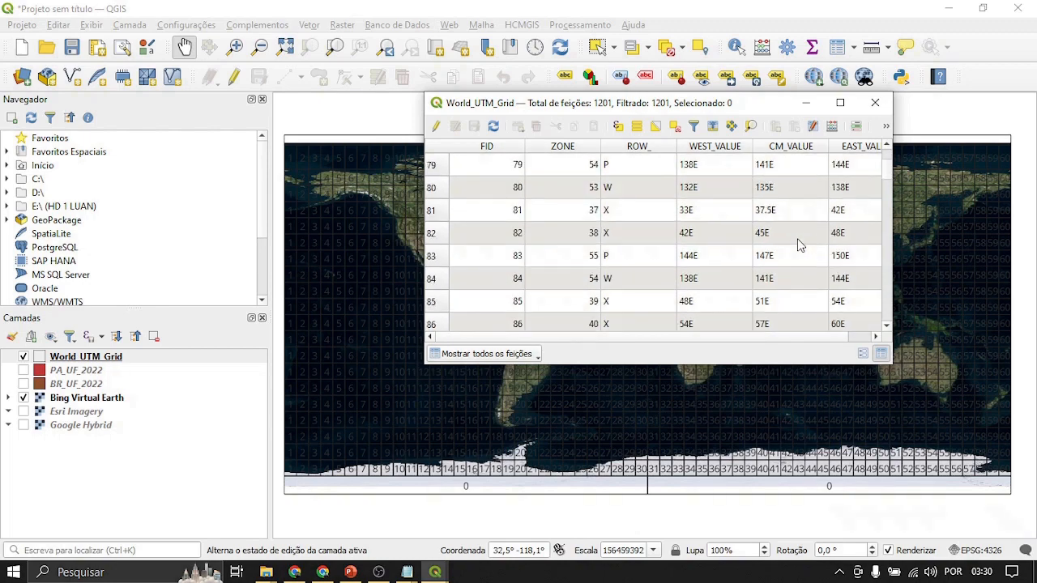
scroll(797, 240, down, 8)
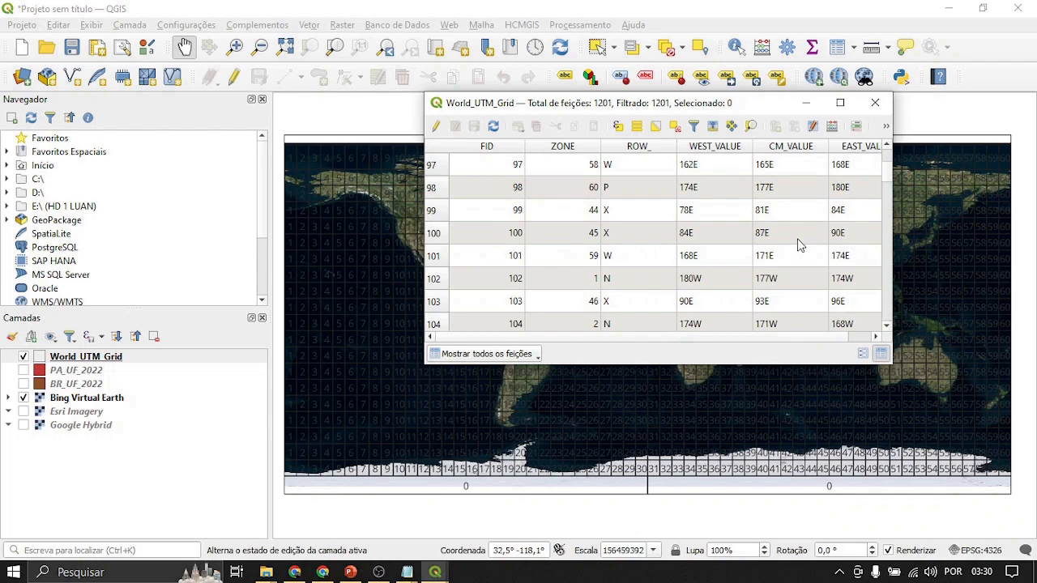
scroll(796, 238, down, 10)
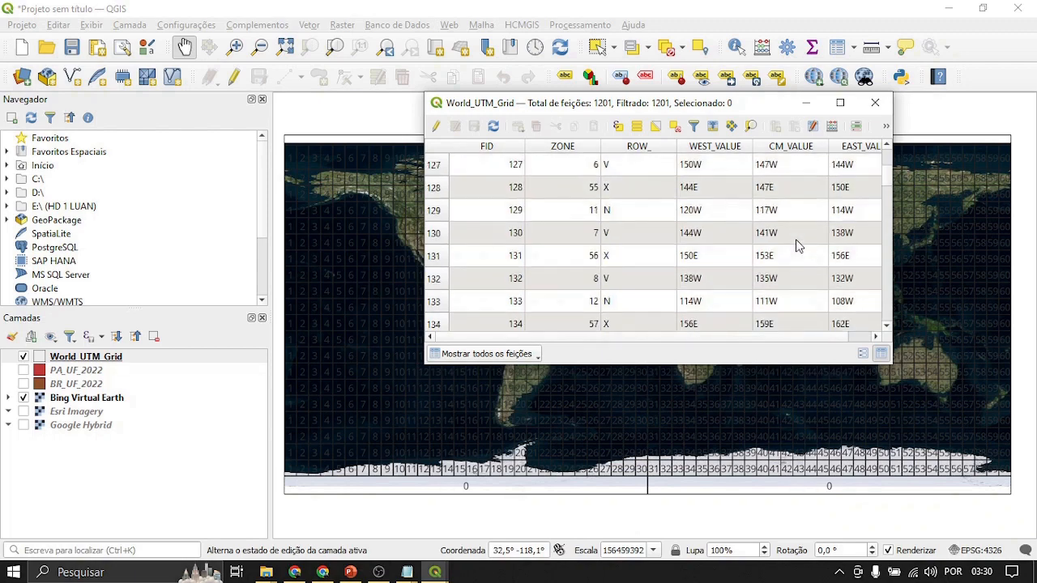
scroll(795, 244, down, 3)
scroll(796, 243, down, 13)
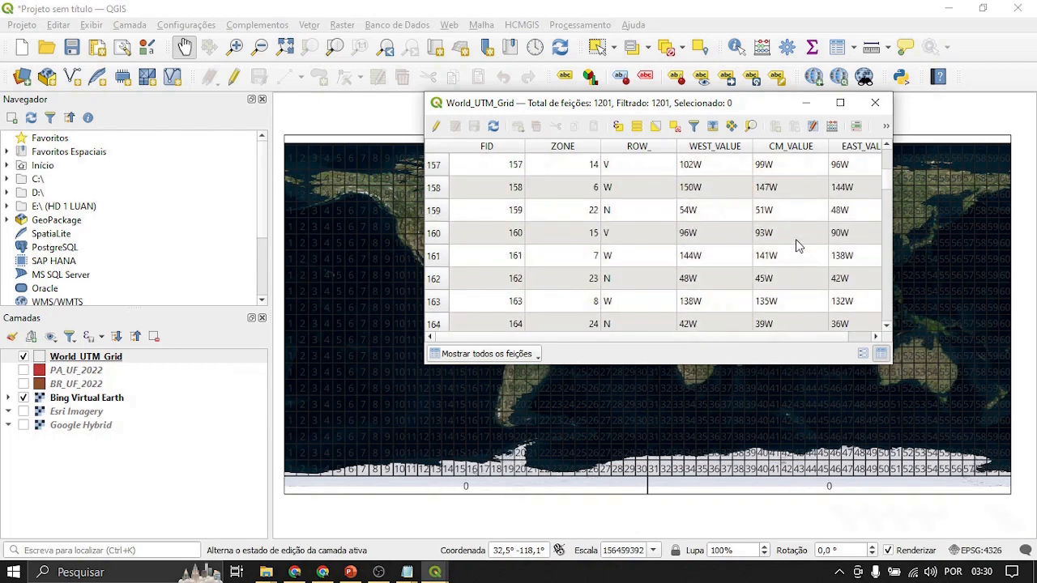
drag(887, 188, 882, 325)
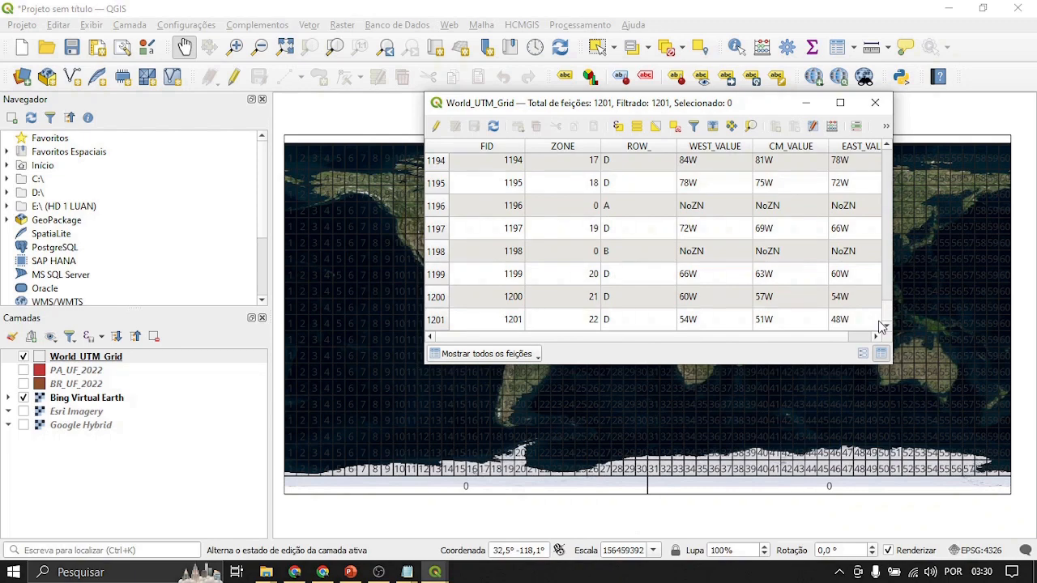
Step: Look back through the last records of the UTM grid's attribute table and close it
scroll(637, 278, up, 6)
scroll(660, 272, up, 9)
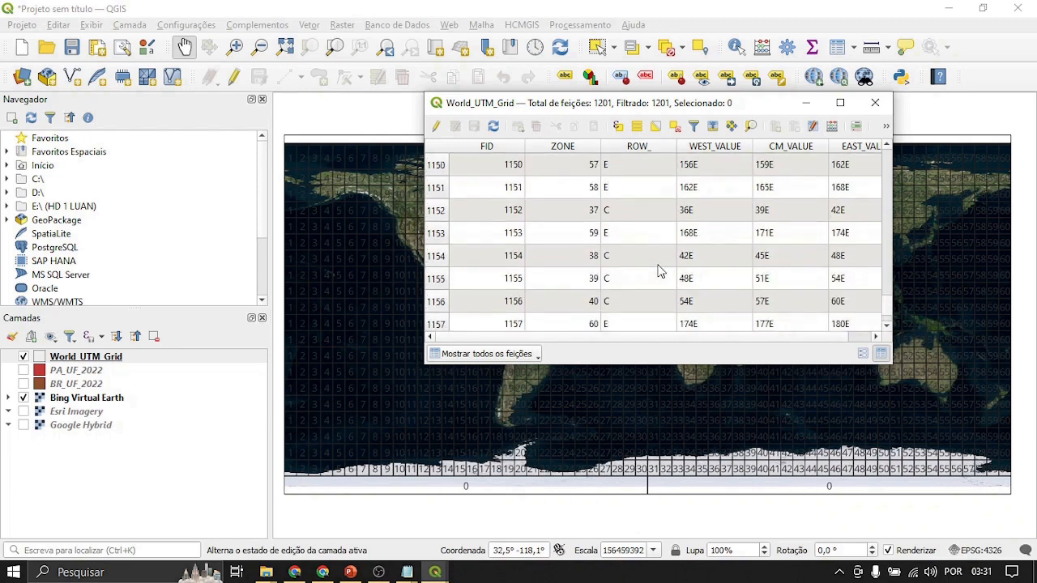
click(875, 103)
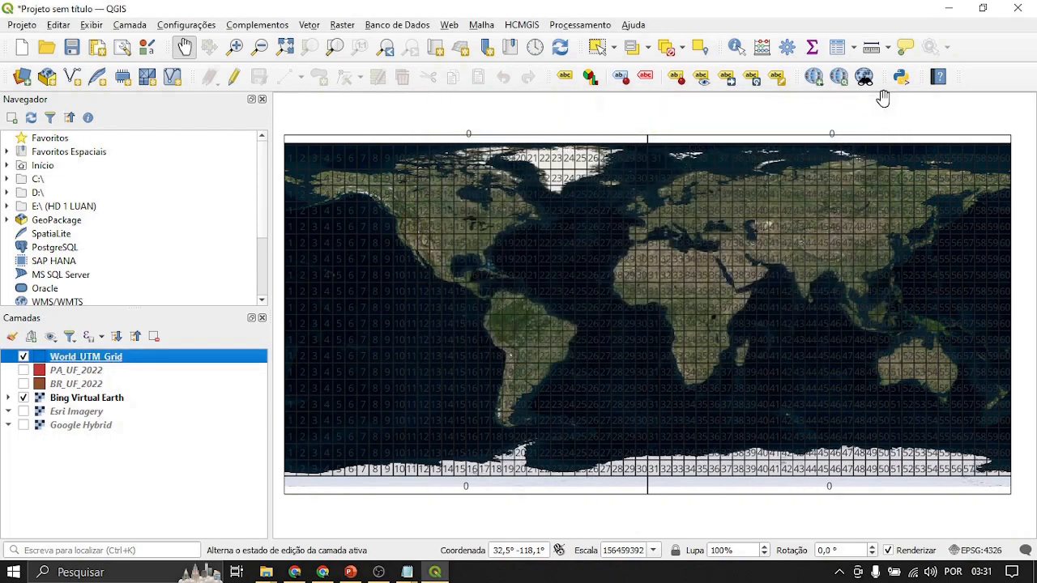
Step: Hide the Bing Virtual Earth imagery and show the BR_UF_2022 layer beneath the UTM grid over northern Brazil
scroll(565, 324, up, 1)
scroll(564, 325, up, 1)
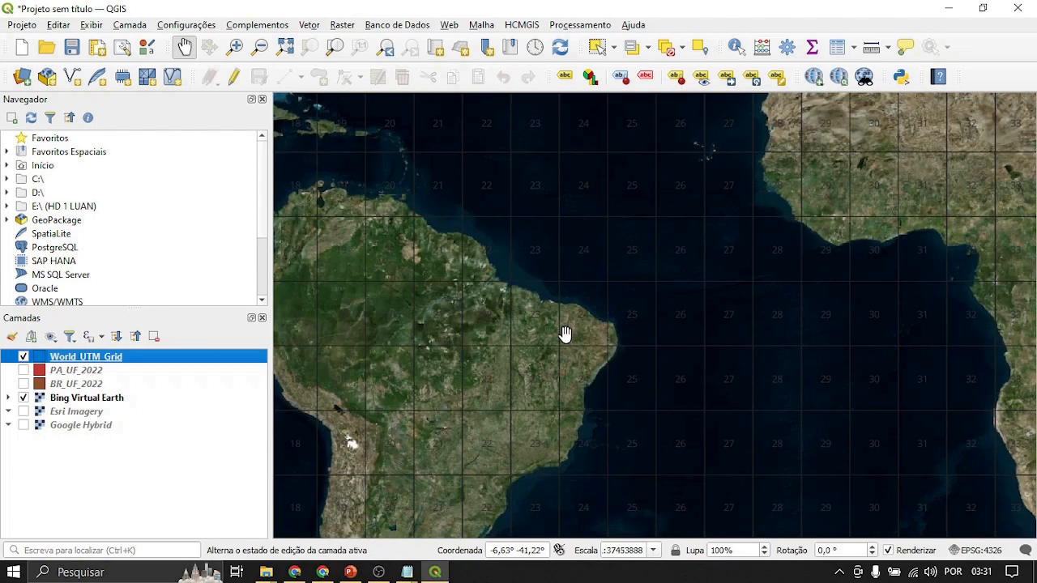
drag(549, 370, 614, 354)
scroll(579, 317, up, 2)
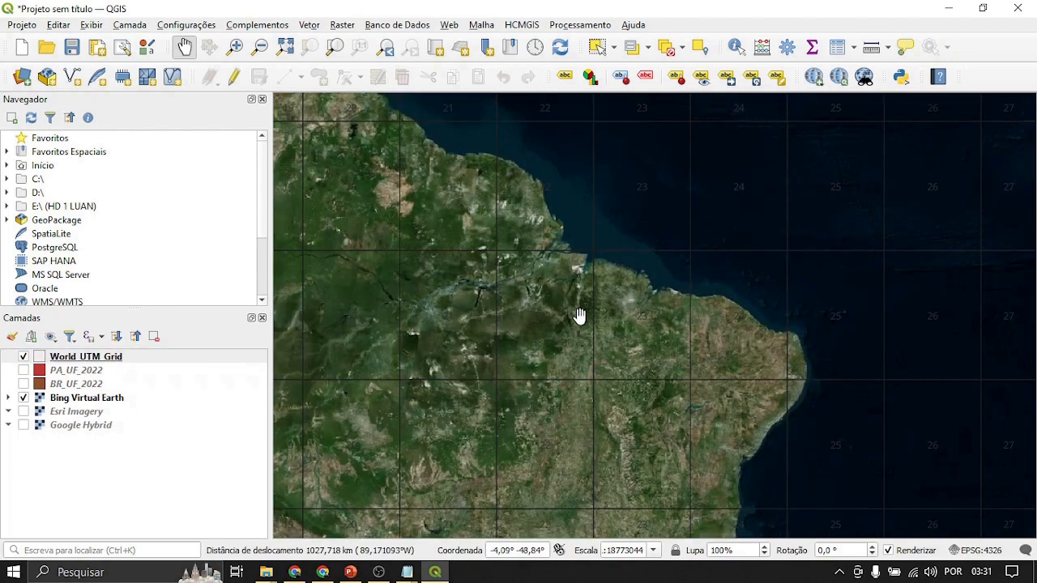
drag(574, 292, 567, 324)
scroll(569, 324, up, 1)
scroll(570, 326, down, 1)
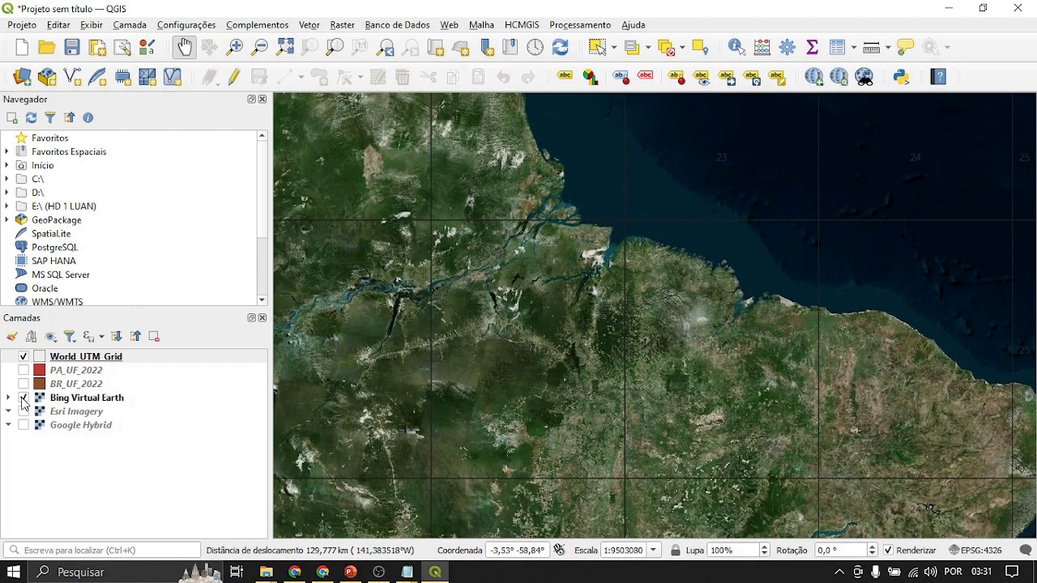
click(22, 398)
click(23, 385)
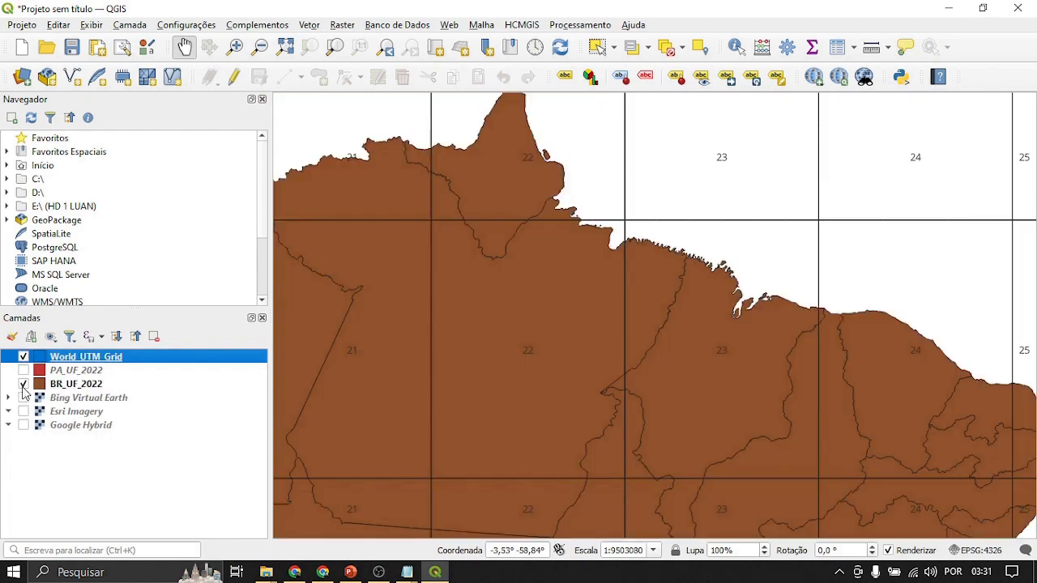
drag(567, 365, 589, 343)
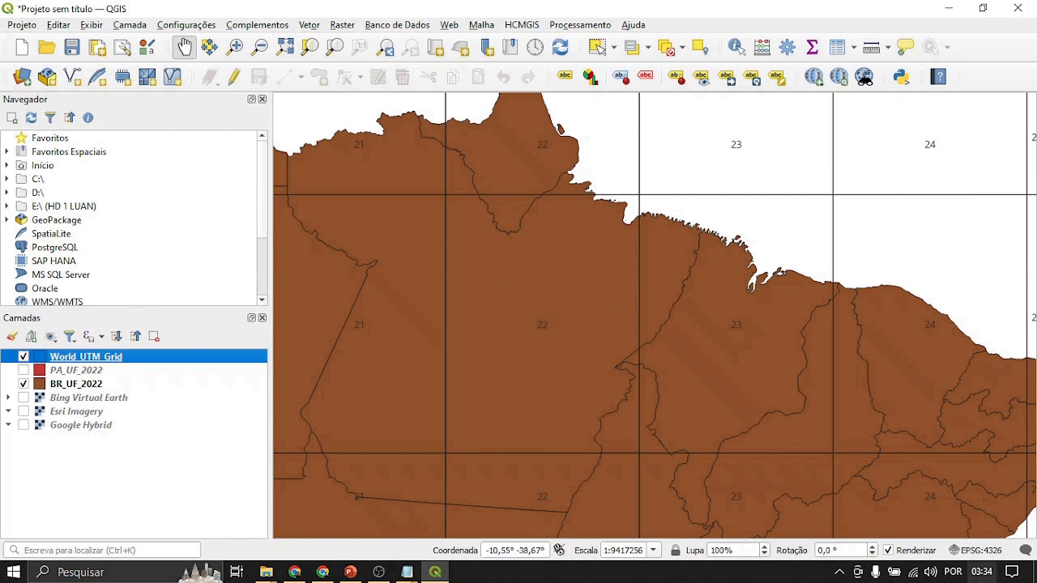
Step: Filter the project's coordinate reference systems for "sirgas 2000 utm 22 s" and select SIRGAS 2000 / UTM zone 22S
click(982, 550)
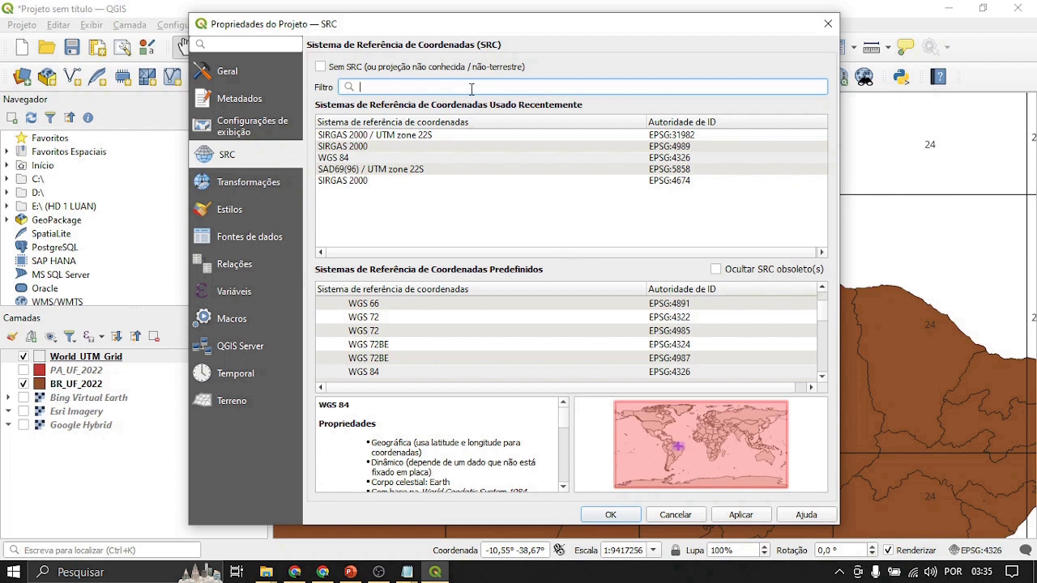
text(sir)
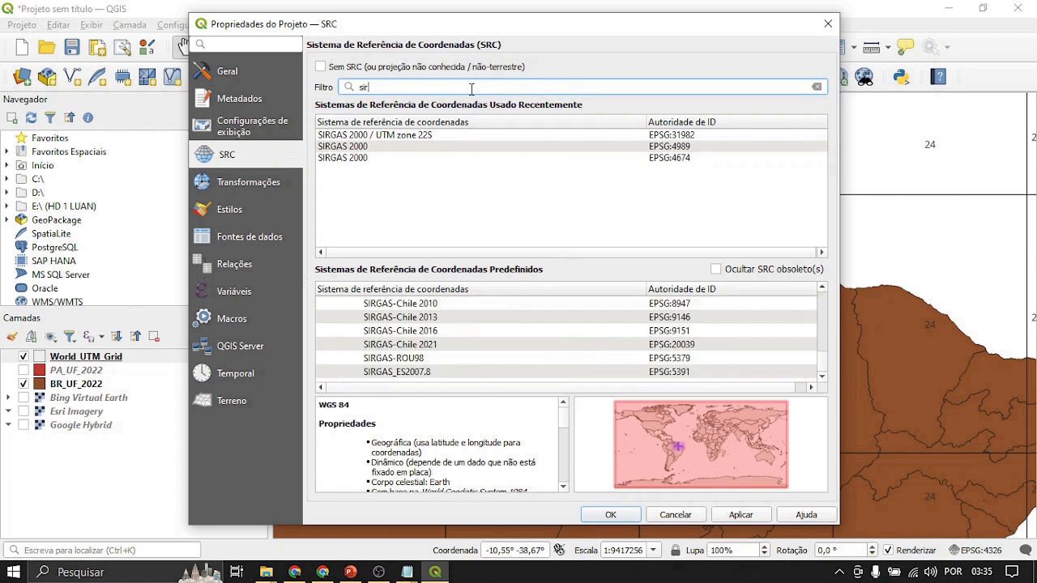
text(gas 020)
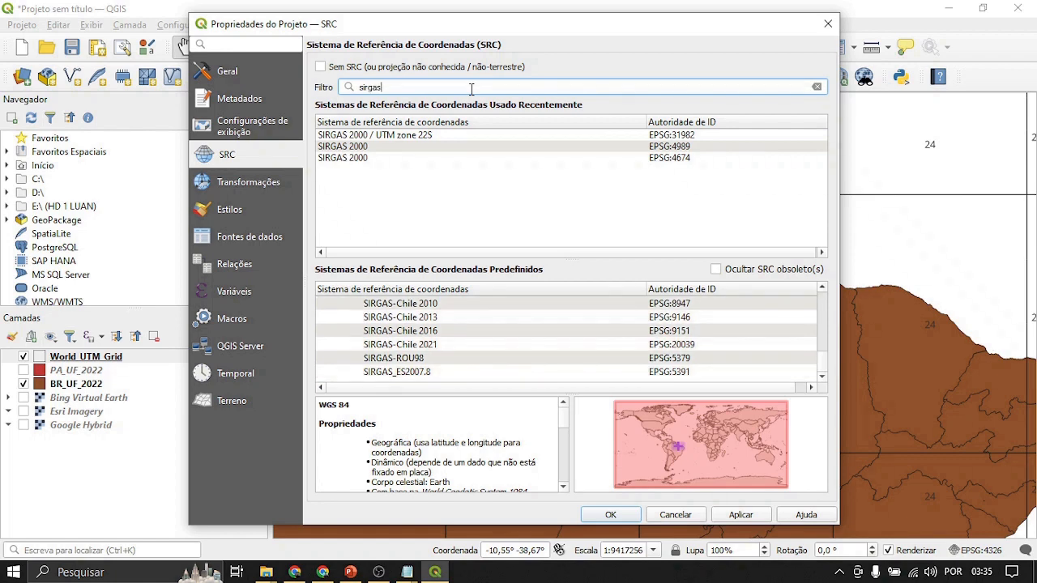
key(BackSpace)
key(BackSpace)
key(BackSpace)
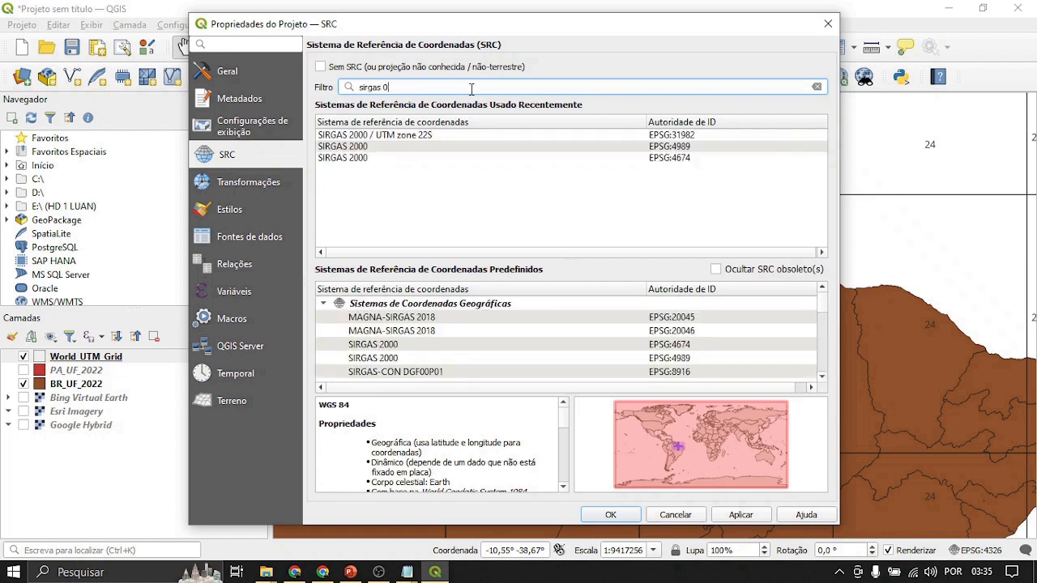
text(2000)
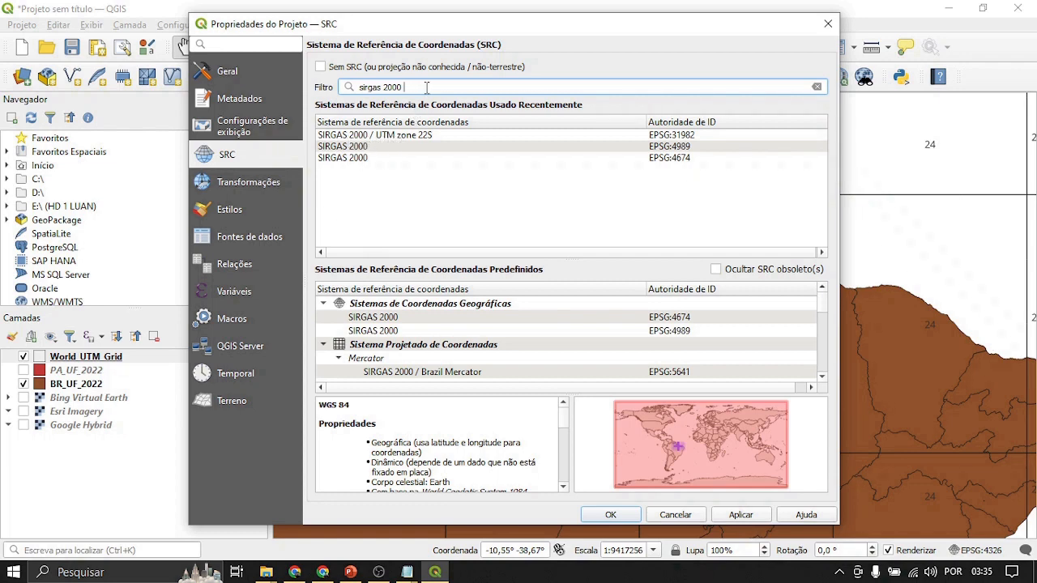
text(utm )
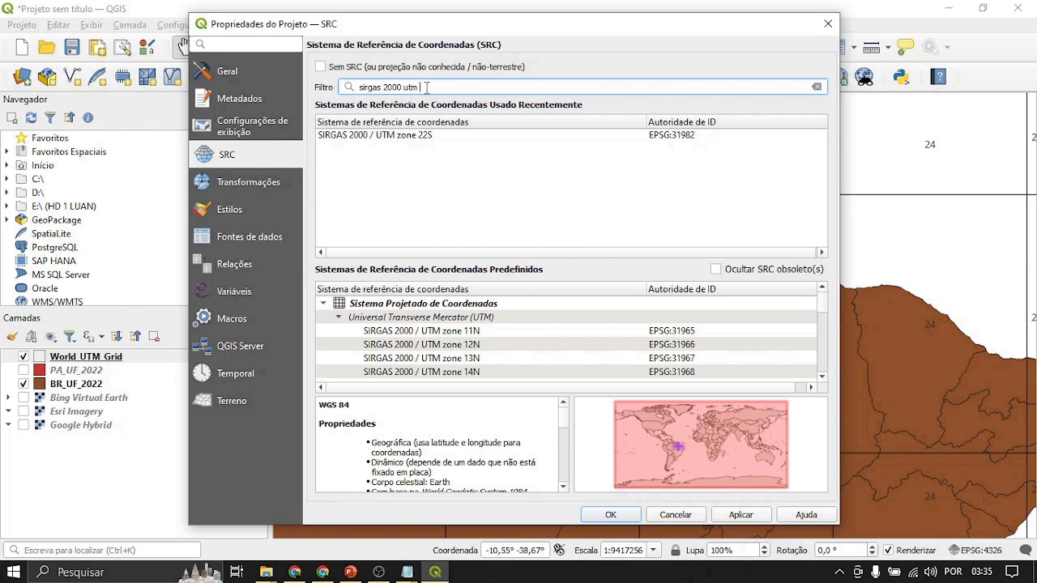
text(22 s)
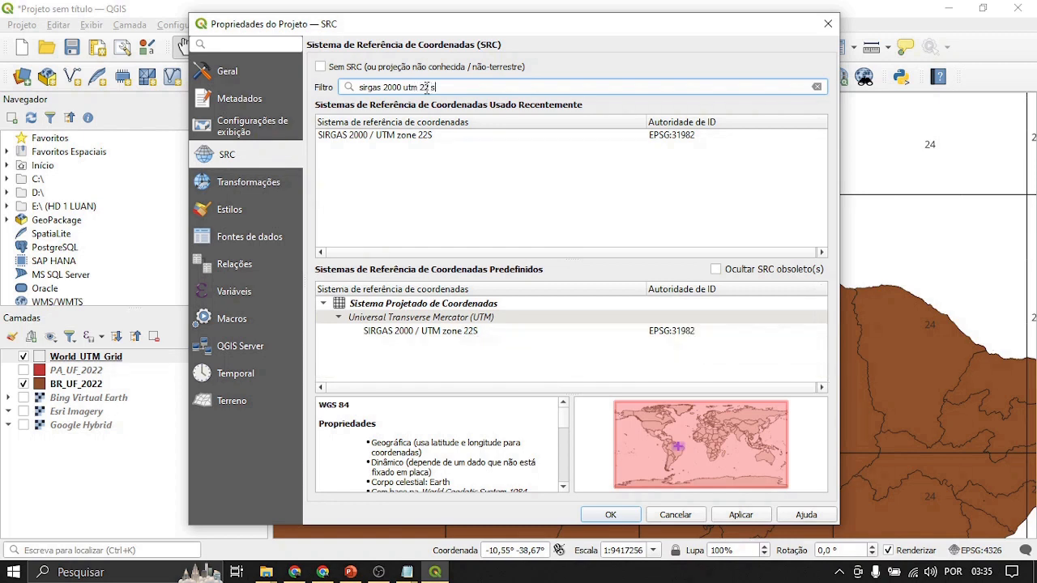
click(410, 136)
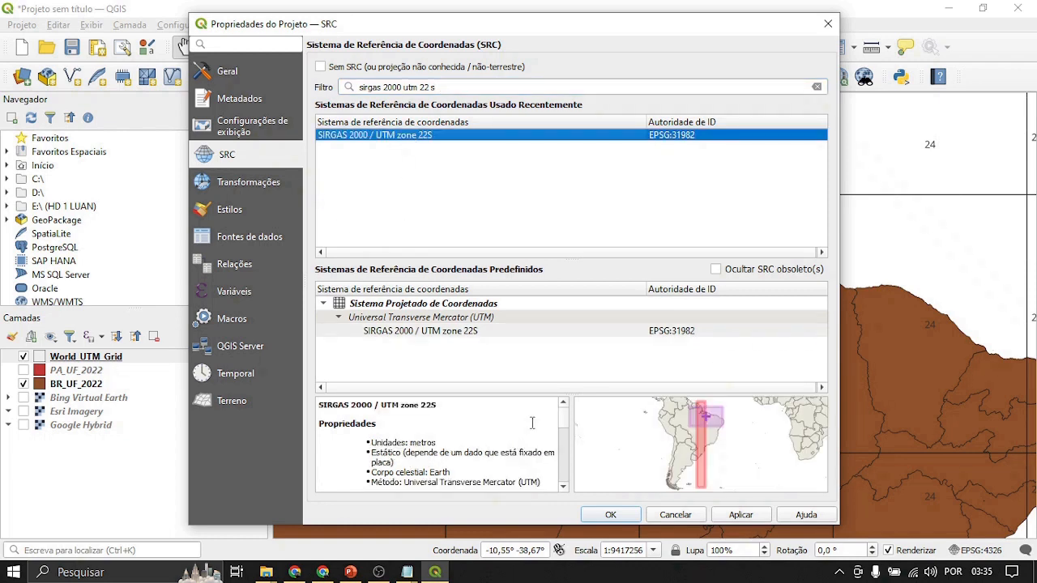
Step: Examine the extent of UTM zone 22S over northern Brazil in the reference system's preview map
scroll(692, 423, up, 1)
drag(746, 438, 703, 435)
scroll(711, 448, up, 1)
scroll(723, 443, down, 1)
scroll(702, 446, up, 1)
scroll(731, 473, down, 1)
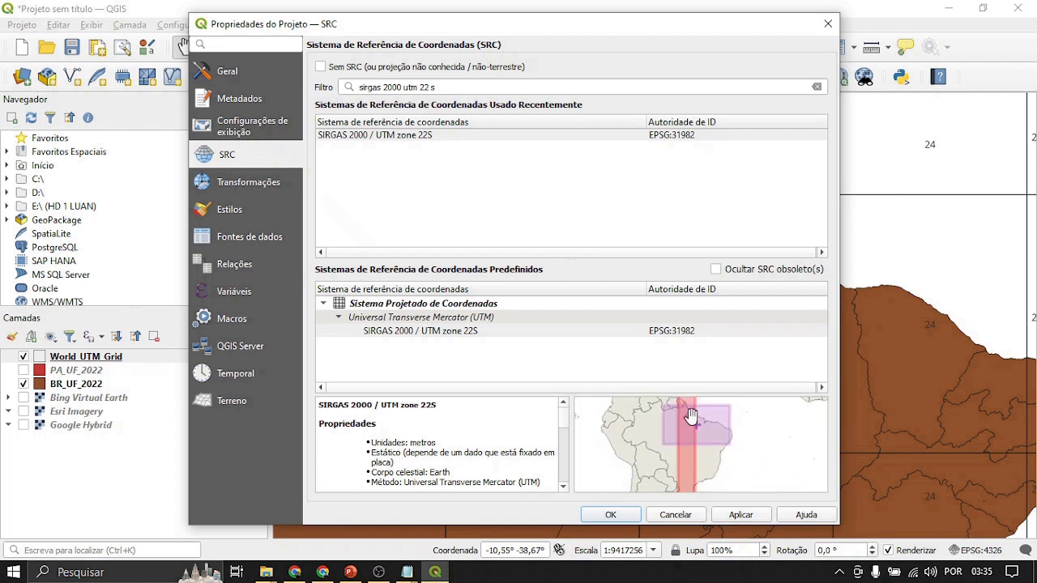
scroll(690, 445, up, 4)
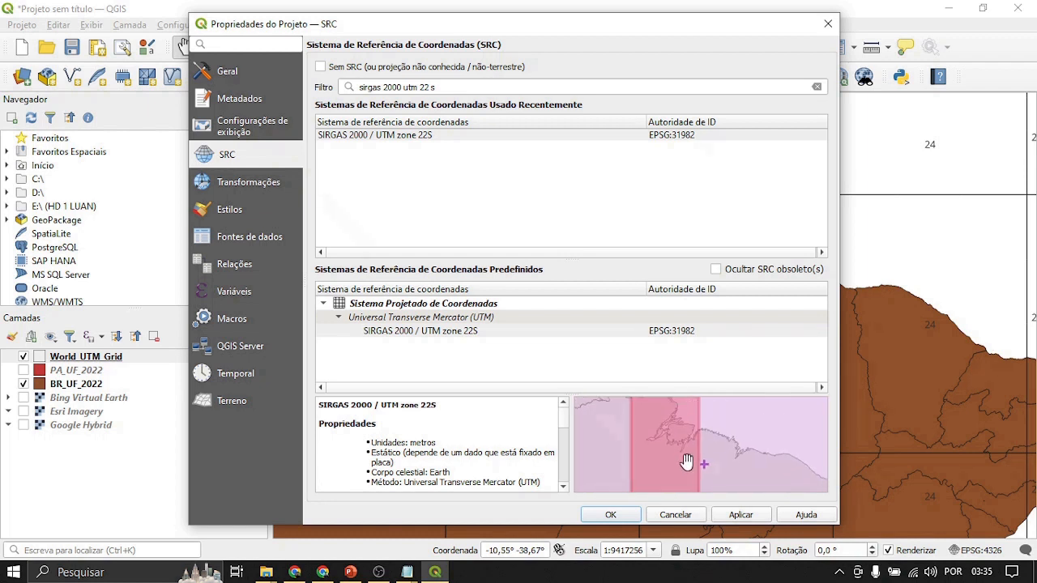
scroll(688, 450, up, 4)
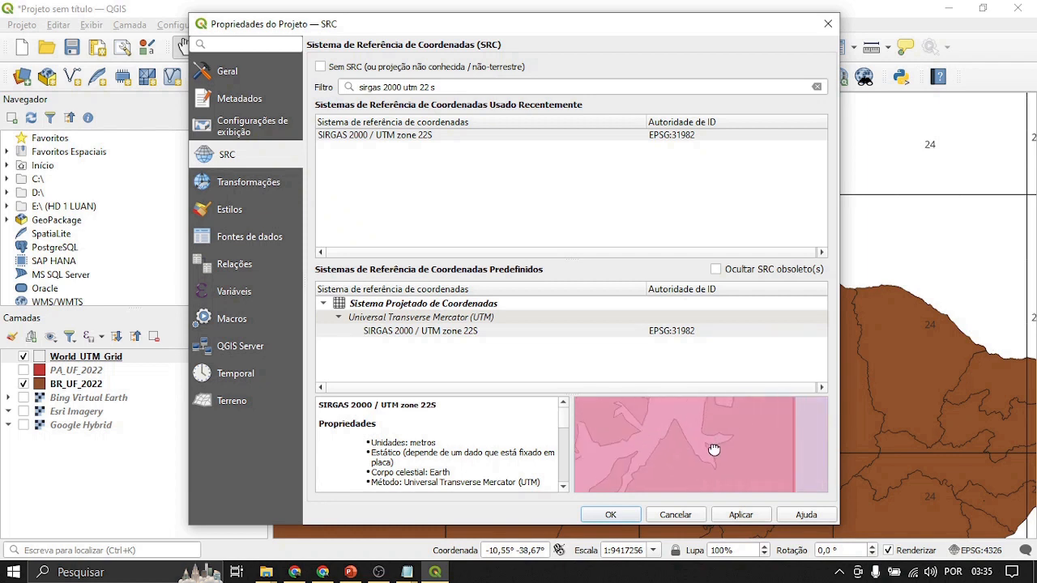
drag(710, 449, 706, 426)
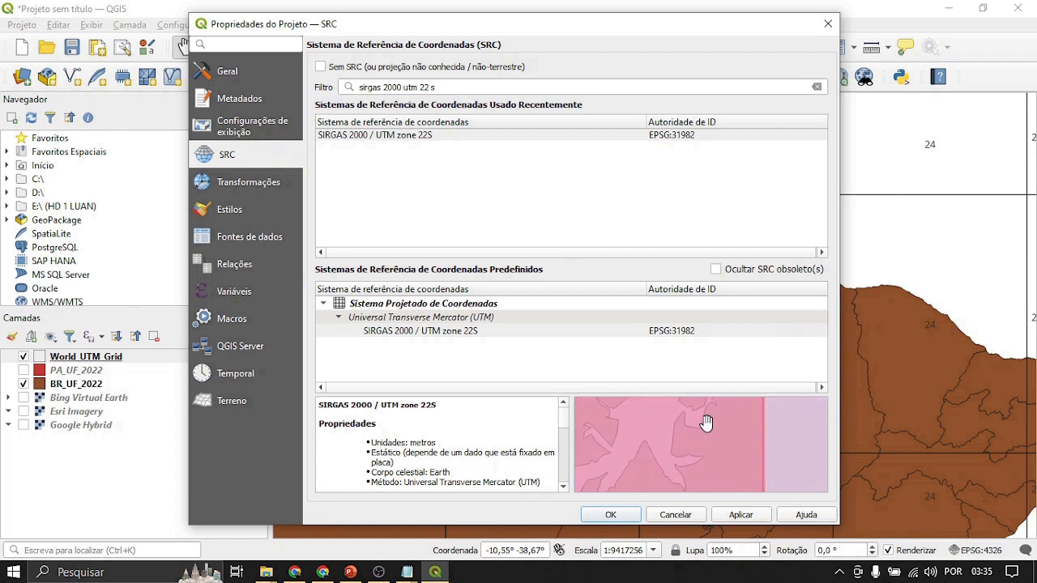
scroll(691, 443, down, 1)
scroll(690, 443, up, 1)
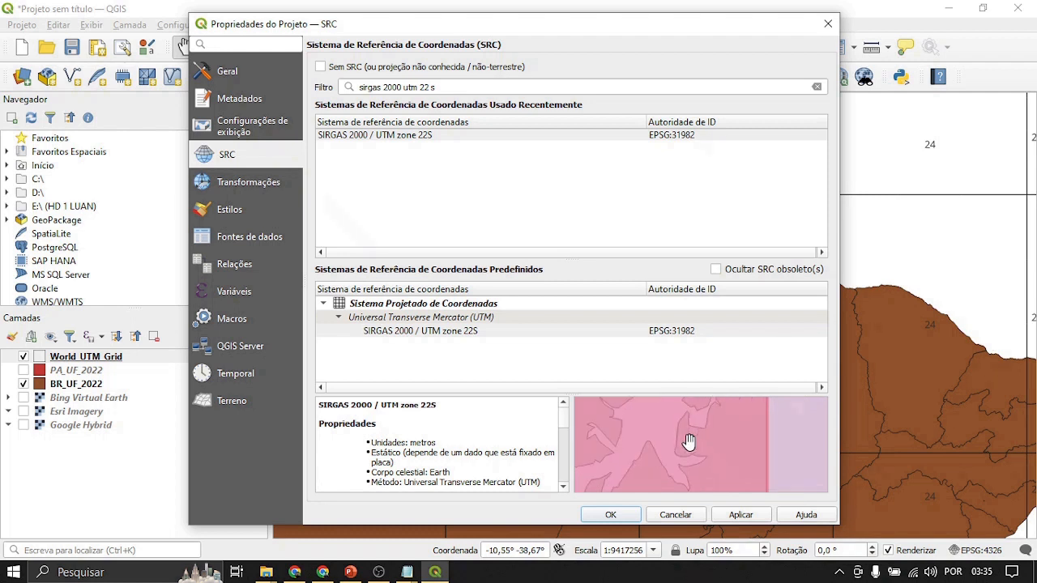
scroll(679, 448, down, 3)
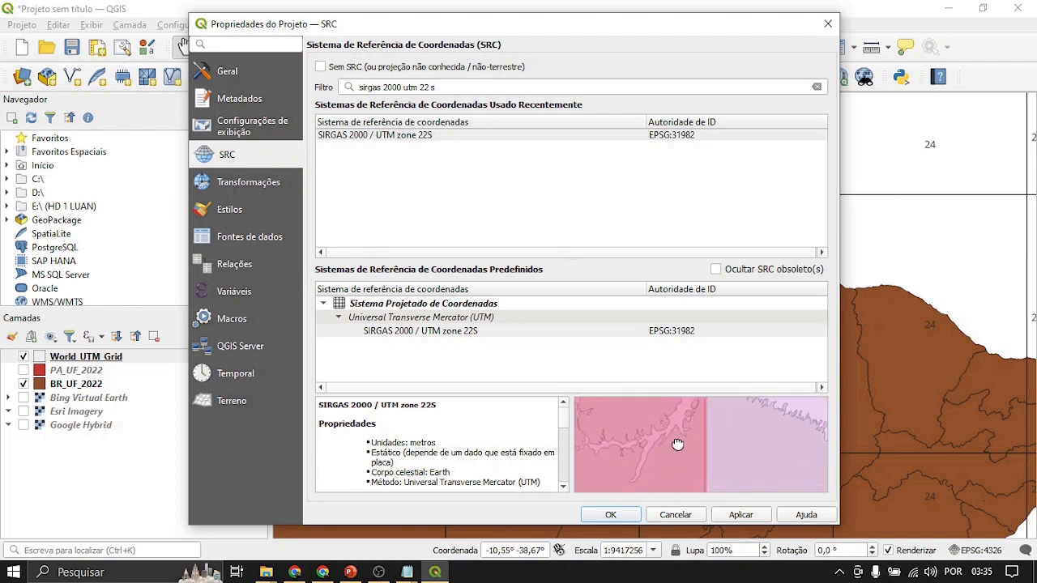
scroll(666, 451, down, 3)
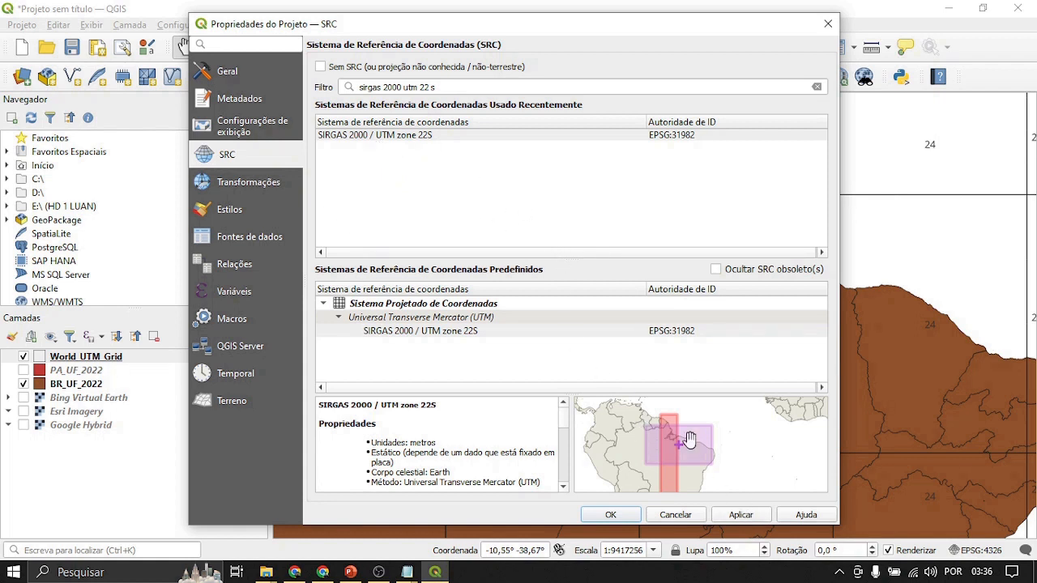
Step: Apply SIRGAS 2000 / UTM zone 22S (EPSG:31982) as the project's coordinate reference system
click(364, 143)
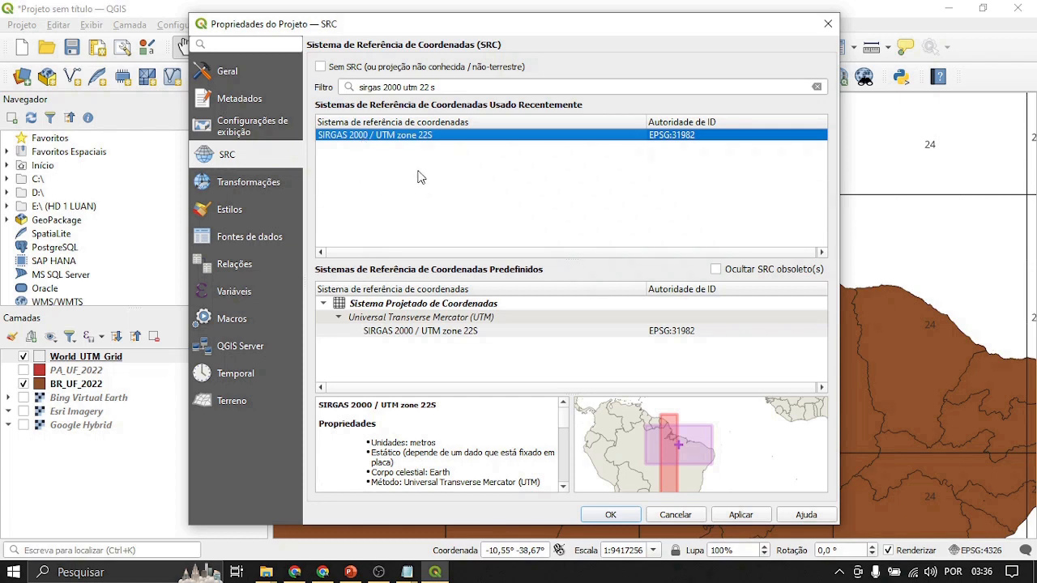
click(736, 515)
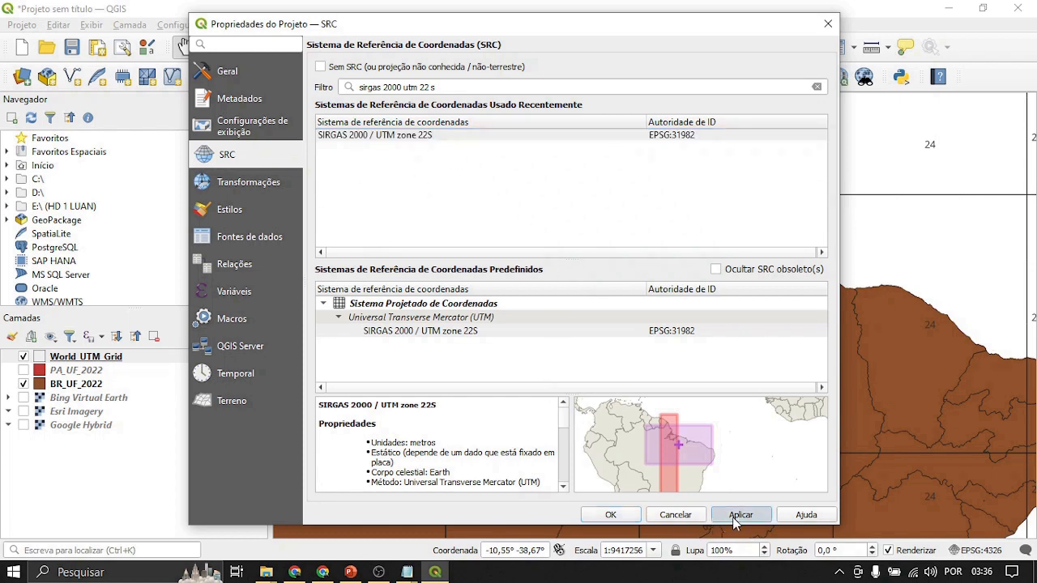
click(612, 515)
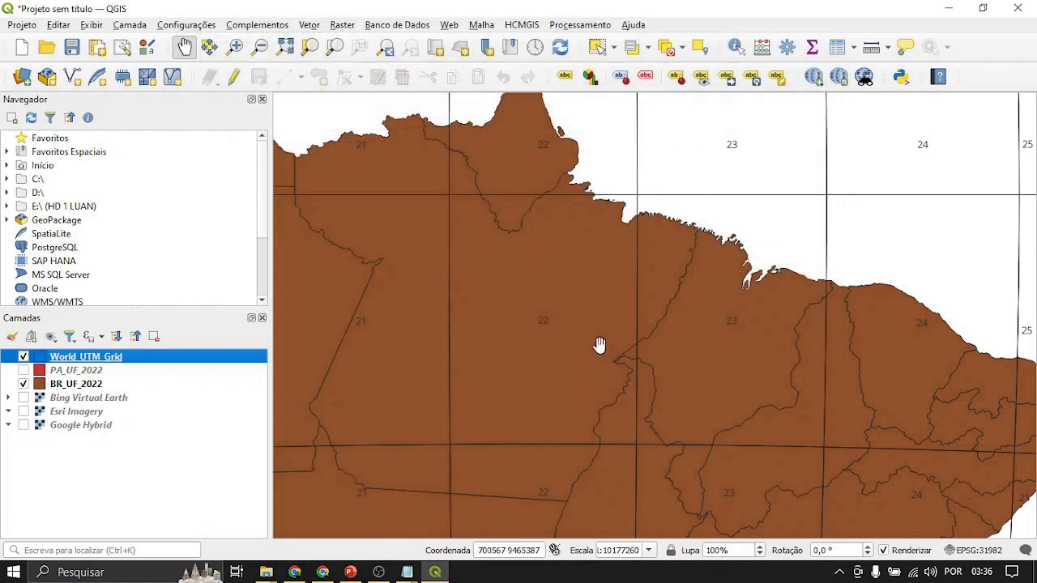
Step: Examine the shape of the UTM grid and its zone numbers across Brazil in the projected reference system
scroll(599, 346, down, 2)
drag(596, 346, 596, 307)
drag(586, 462, 541, 326)
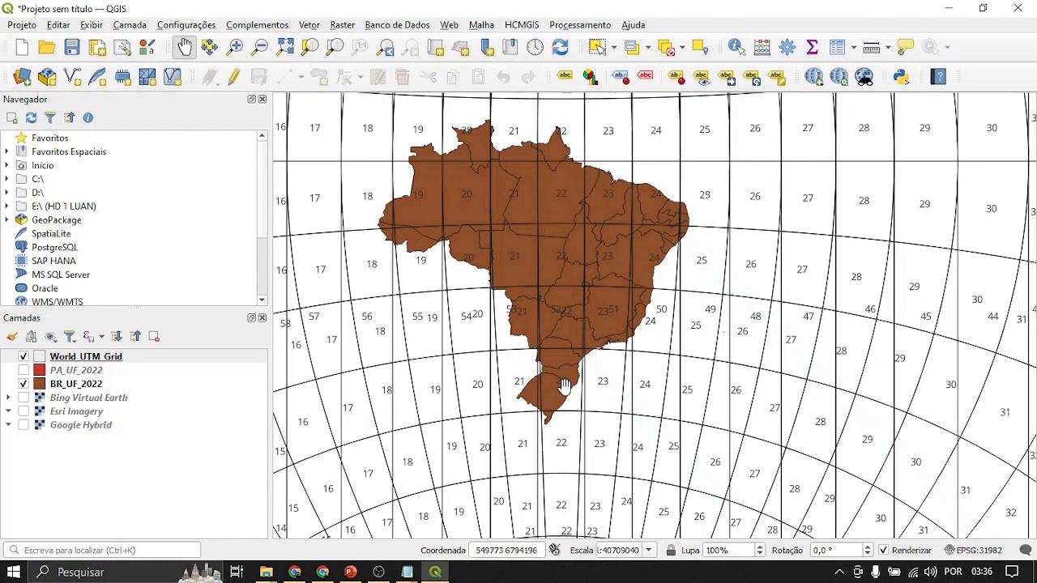
scroll(561, 376, down, 1)
scroll(556, 258, up, 2)
scroll(744, 303, down, 1)
drag(743, 300, 701, 292)
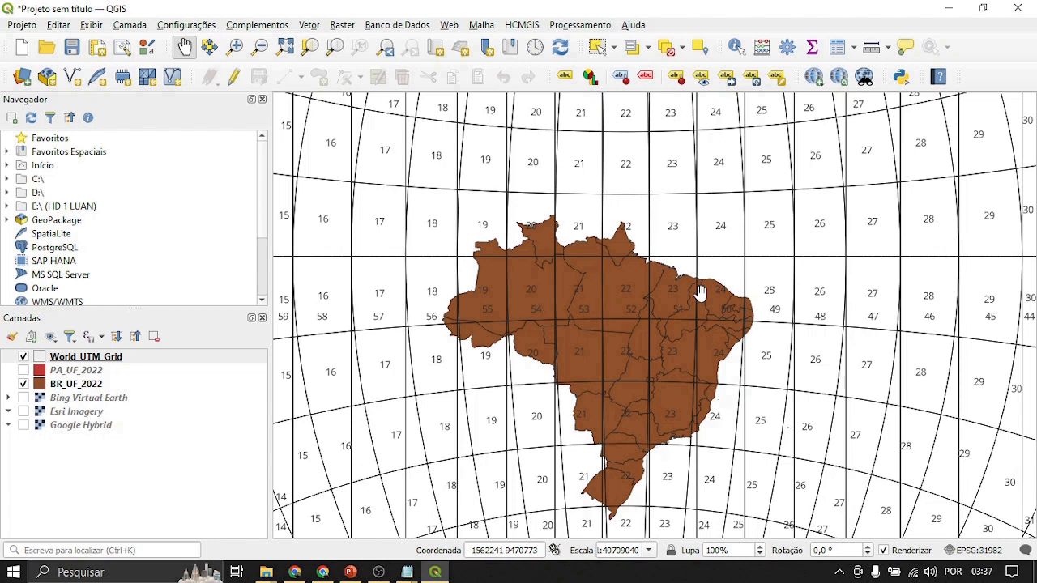
scroll(670, 297, up, 1)
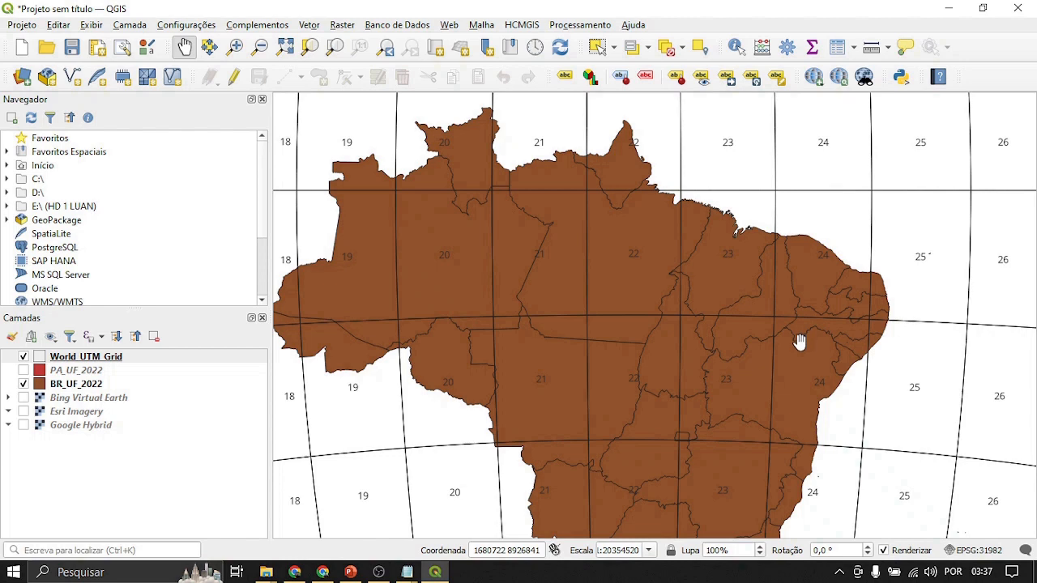
drag(757, 287, 743, 241)
drag(636, 234, 631, 276)
scroll(634, 246, up, 1)
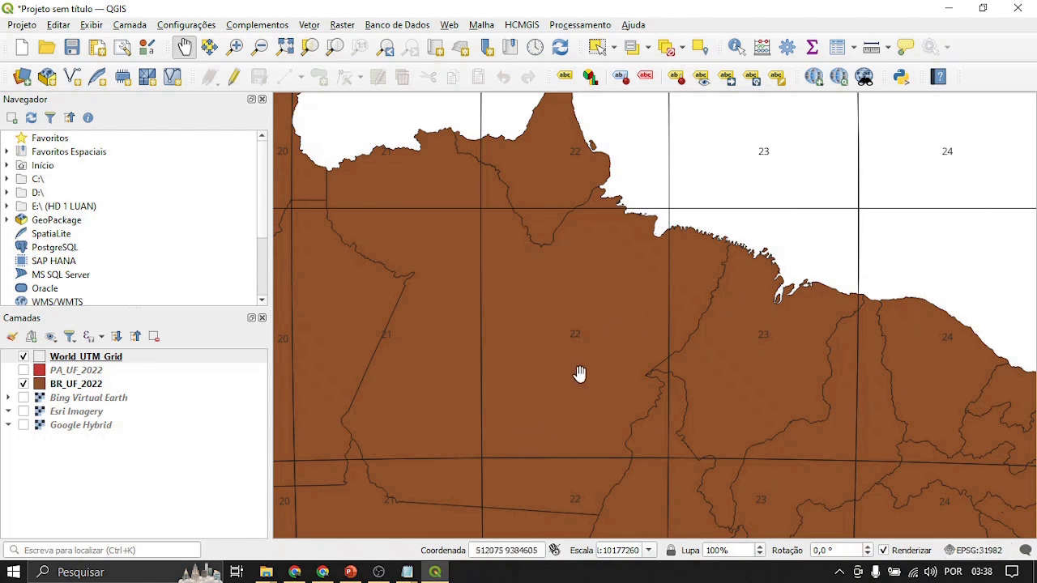
Step: Hide the World_UTM_Grid layer and show the Bing Virtual Earth imagery beneath BR_UF_2022
click(24, 357)
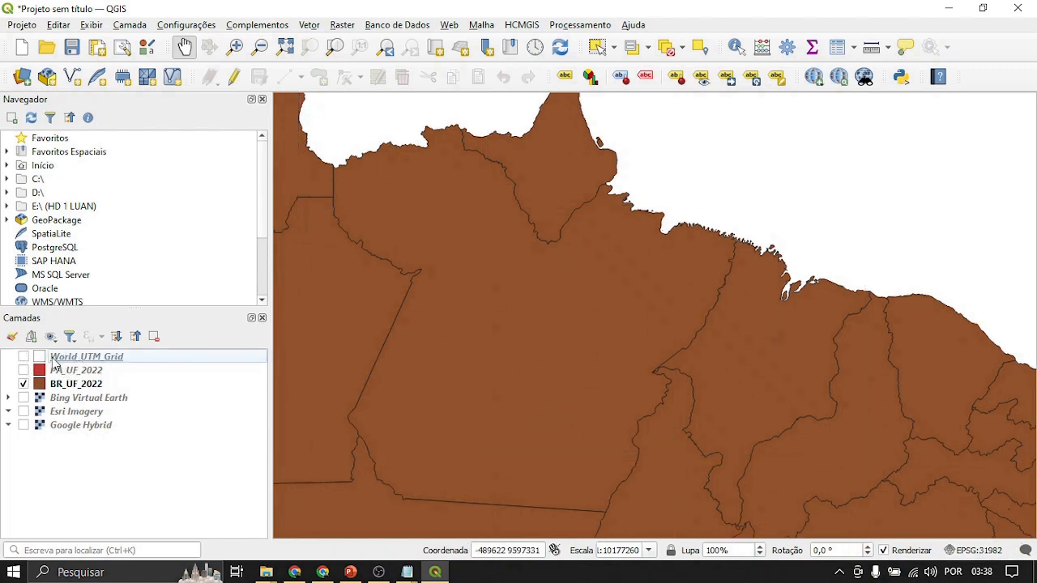
drag(465, 353, 496, 337)
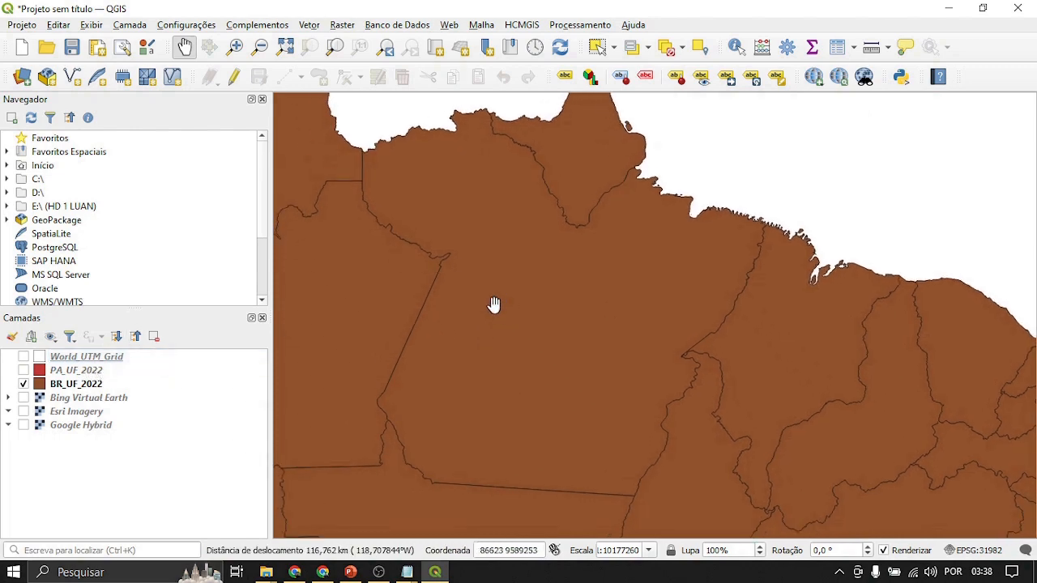
click(23, 398)
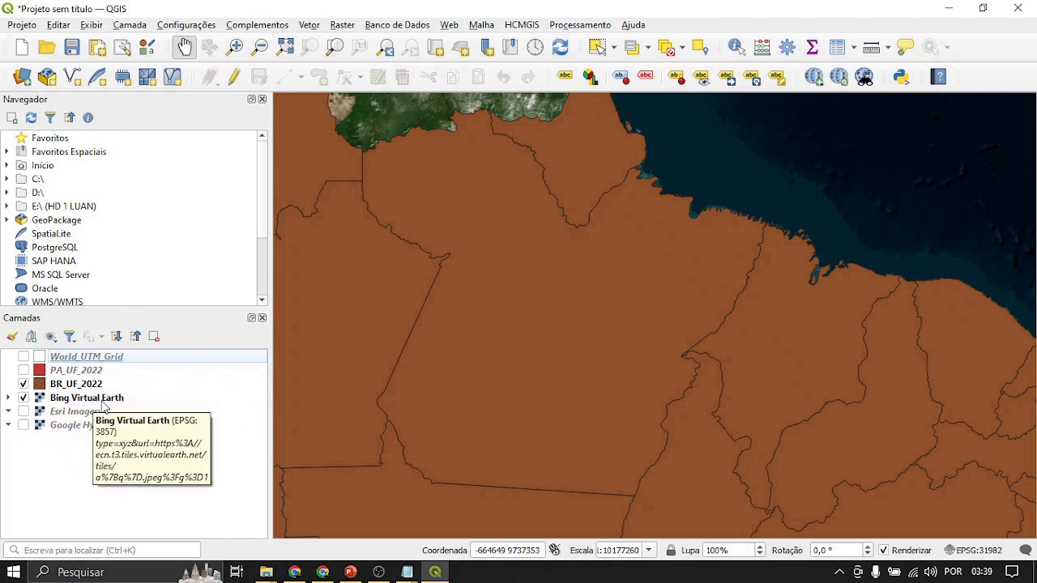
Step: Hide the BR_UF_2022 layer and locate the riverside UFPA campus in Belém on the Bing Virtual Earth imagery
click(23, 384)
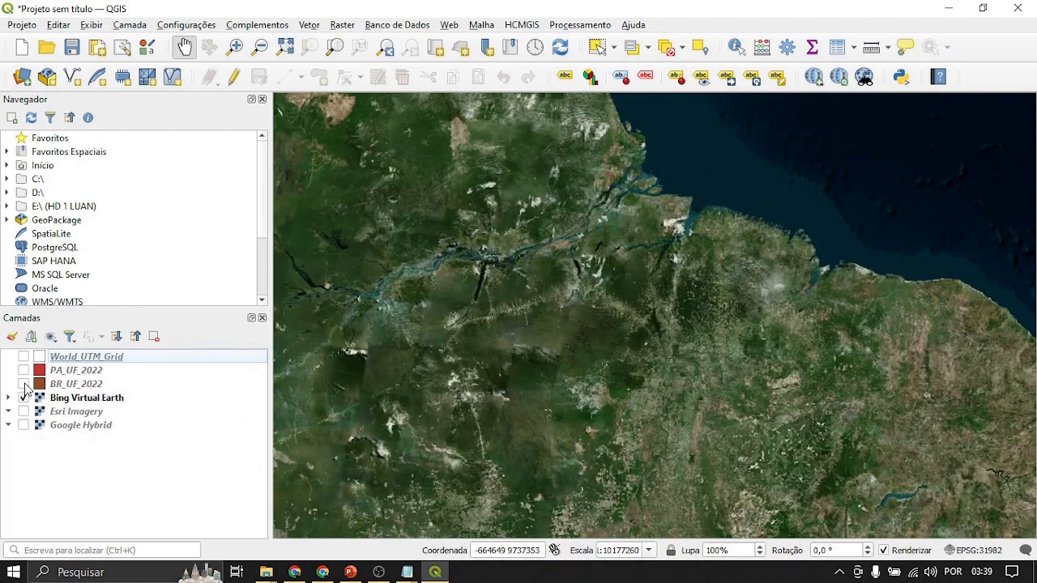
scroll(670, 241, up, 3)
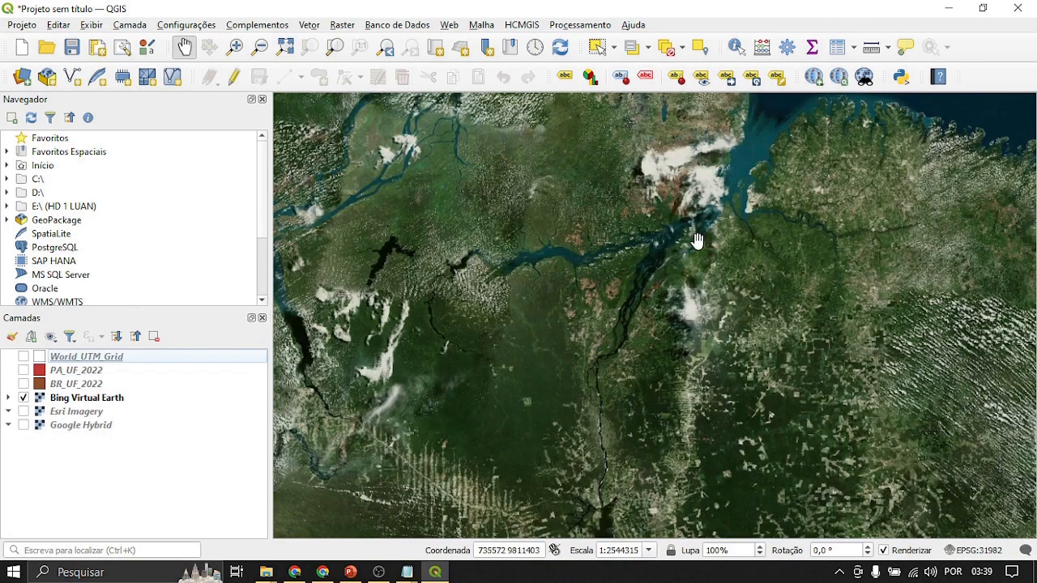
scroll(705, 305, up, 4)
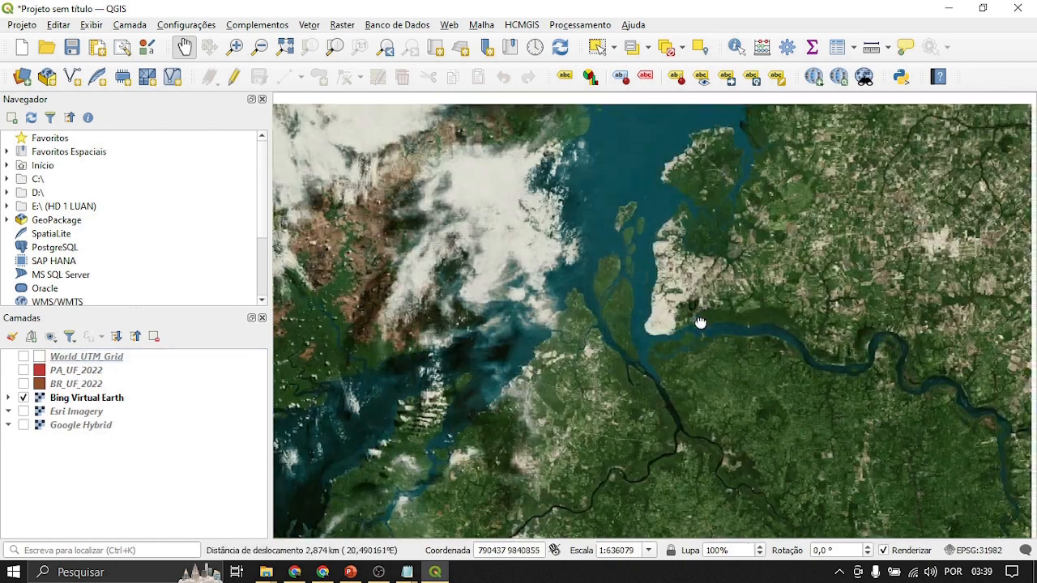
scroll(653, 402, up, 3)
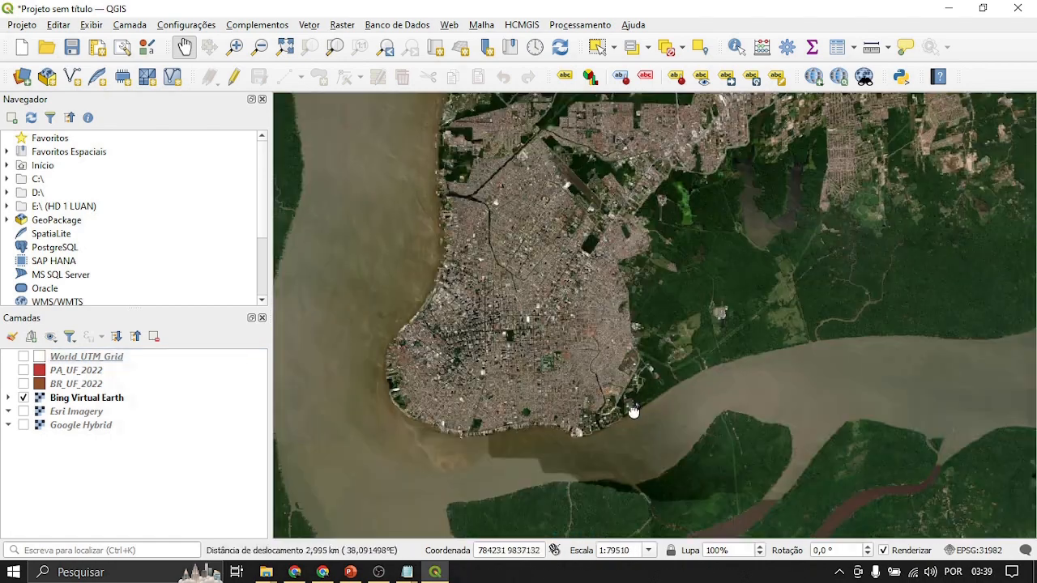
scroll(604, 402, down, 1)
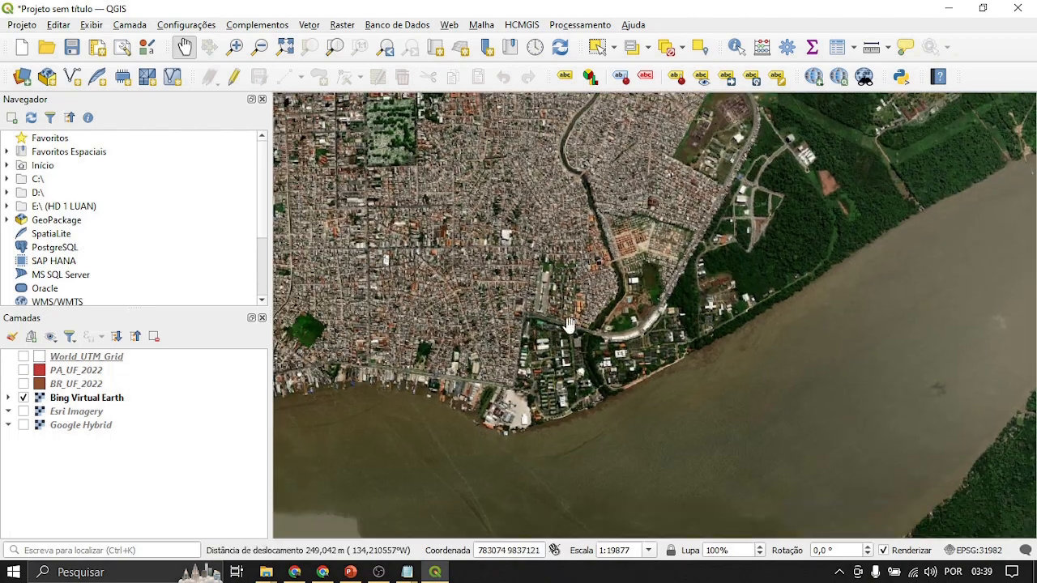
scroll(615, 339, up, 1)
scroll(601, 400, up, 1)
scroll(601, 400, down, 1)
drag(597, 398, 612, 288)
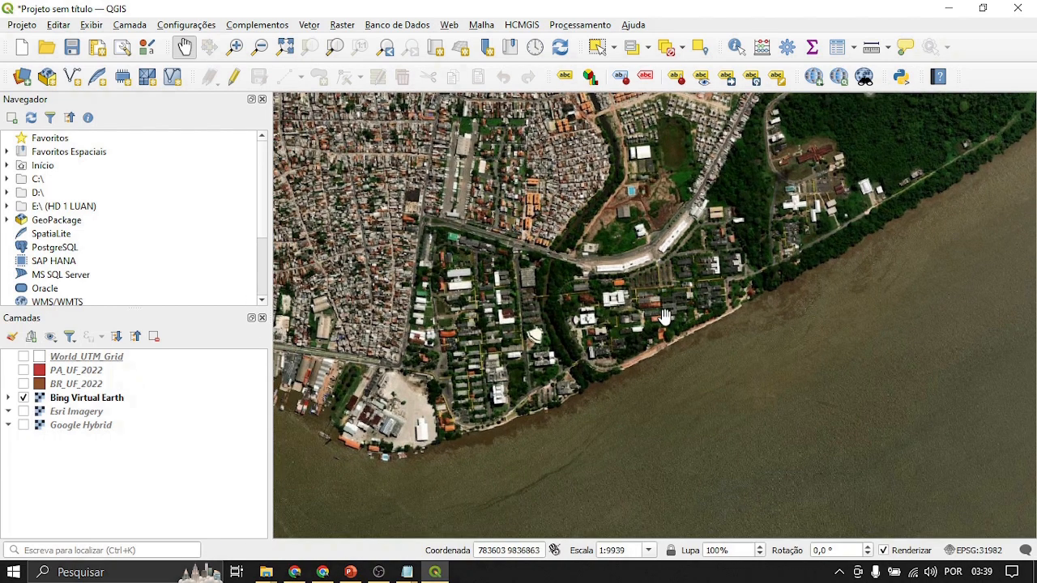
scroll(663, 318, up, 1)
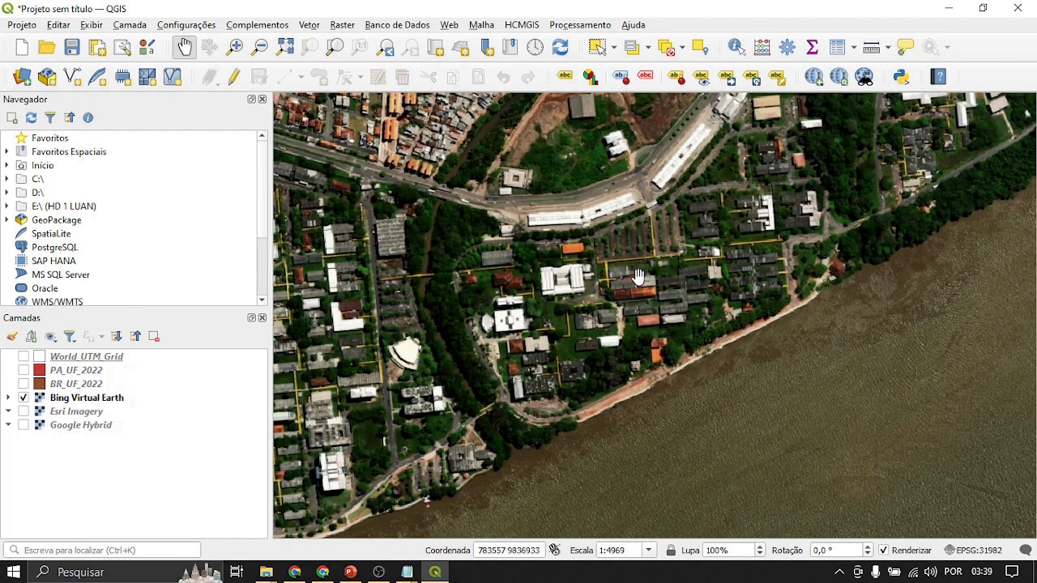
scroll(639, 278, down, 1)
drag(676, 291, 768, 249)
scroll(670, 314, up, 1)
Step: Show Google Hybrid instead of Bing Virtual Earth and examine the labelled UFPA buildings around the Instituto de Tecnologia (ITEC)
click(23, 426)
click(24, 398)
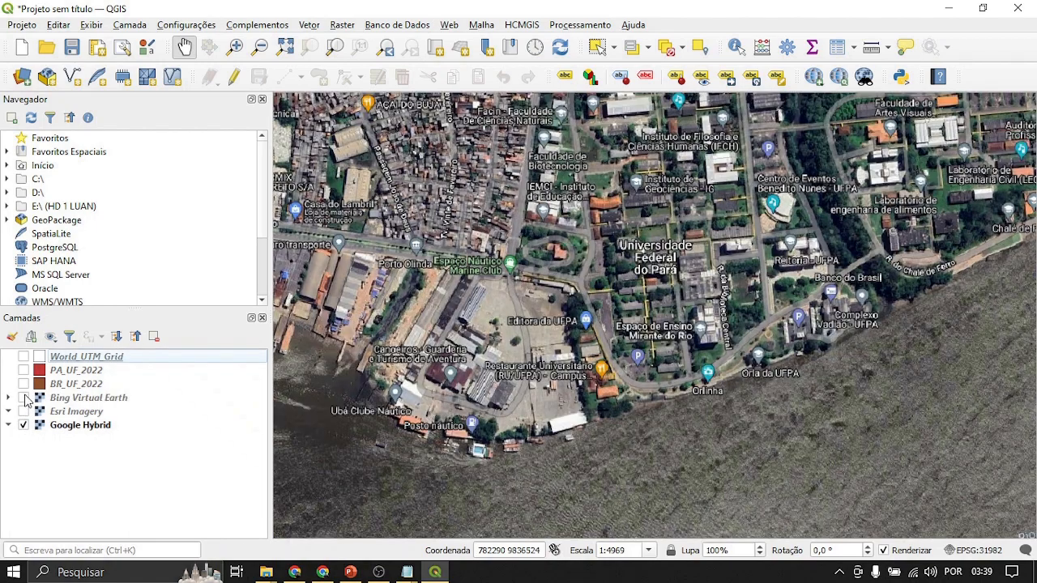
drag(721, 294, 537, 405)
drag(628, 258, 419, 357)
drag(665, 322, 687, 295)
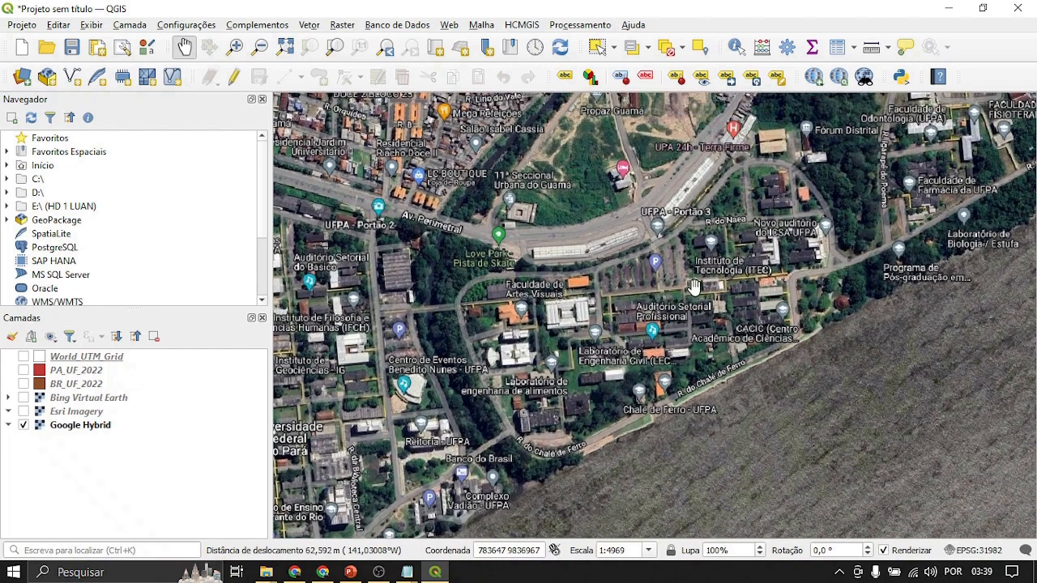
drag(660, 275, 648, 290)
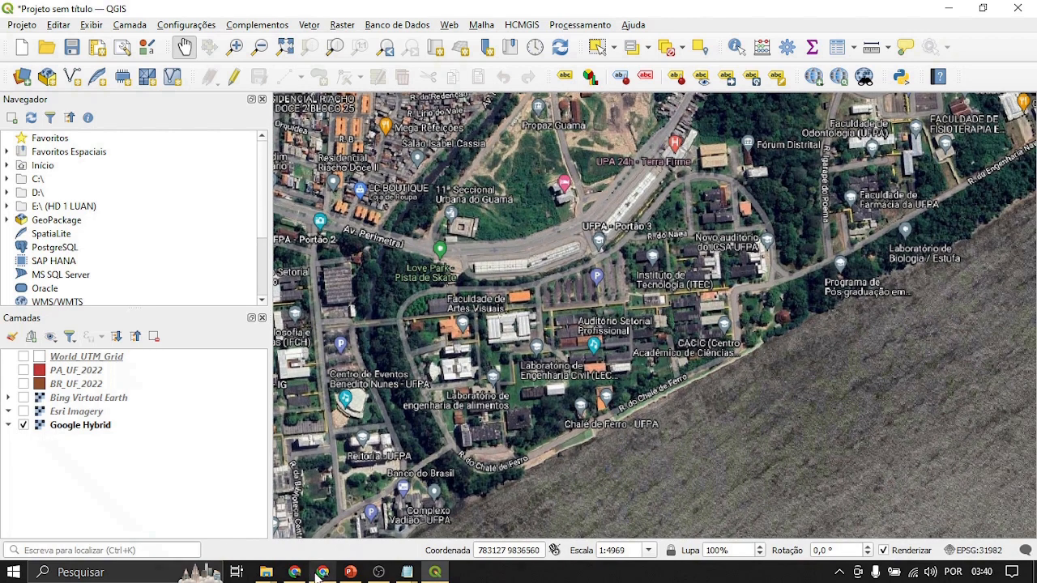
Step: Switch to Chrome and view the Campus II map from the Mapas page of the UFPA Prefeitura Multicampi site
mouse_move(300, 575)
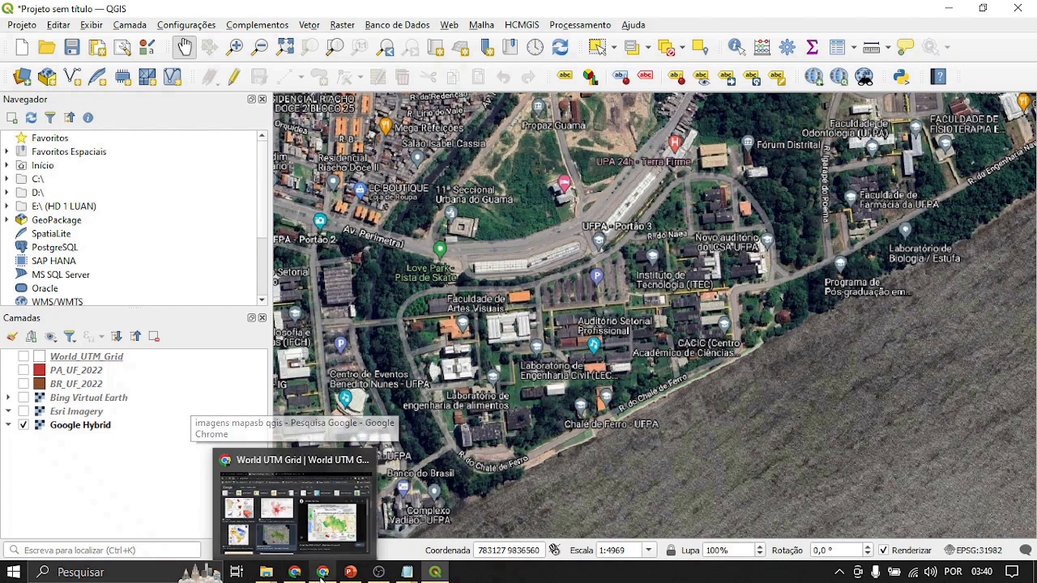
click(299, 575)
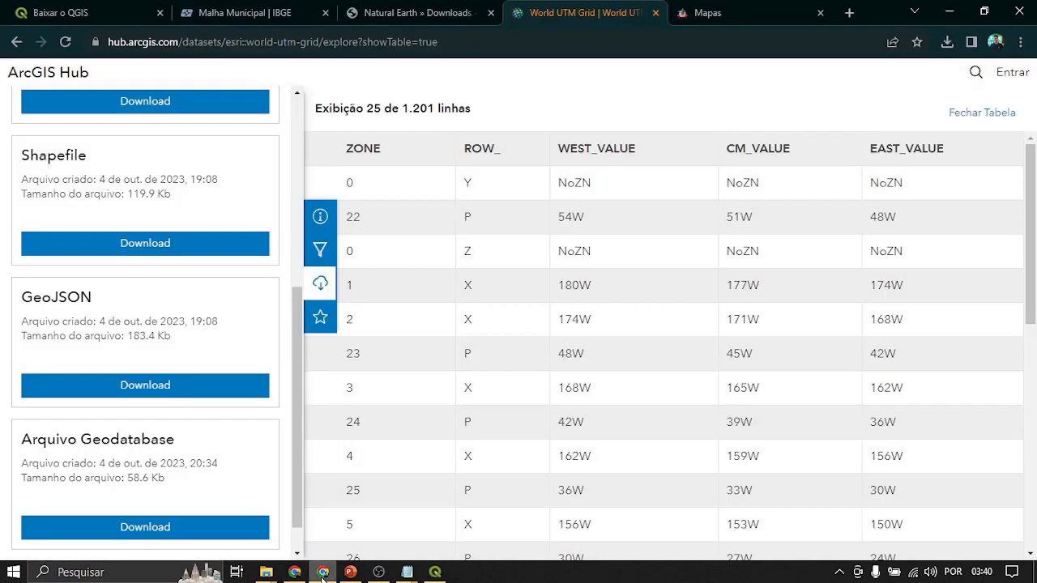
click(752, 10)
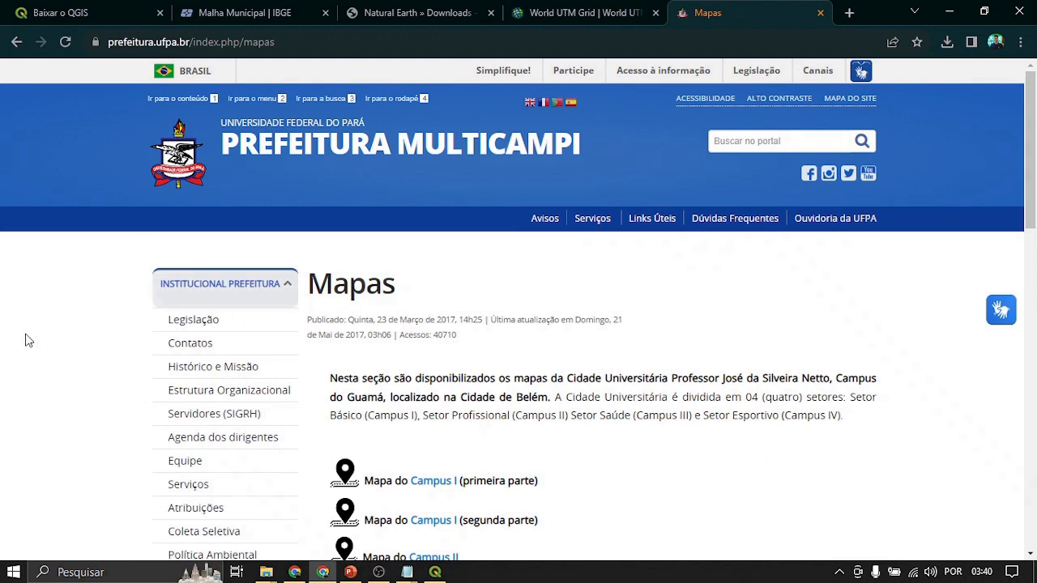
scroll(44, 344, down, 2)
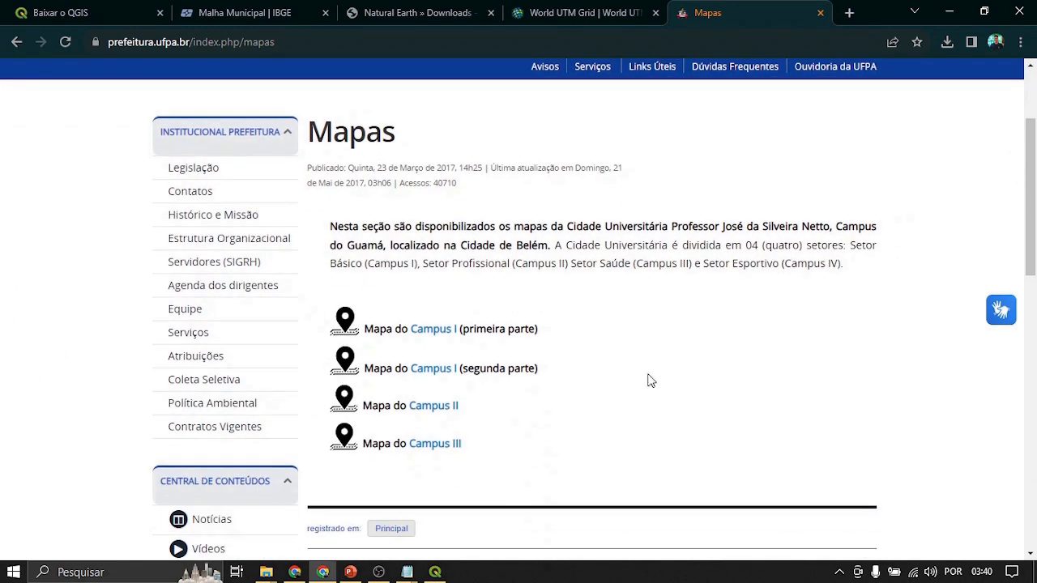
scroll(660, 368, down, 1)
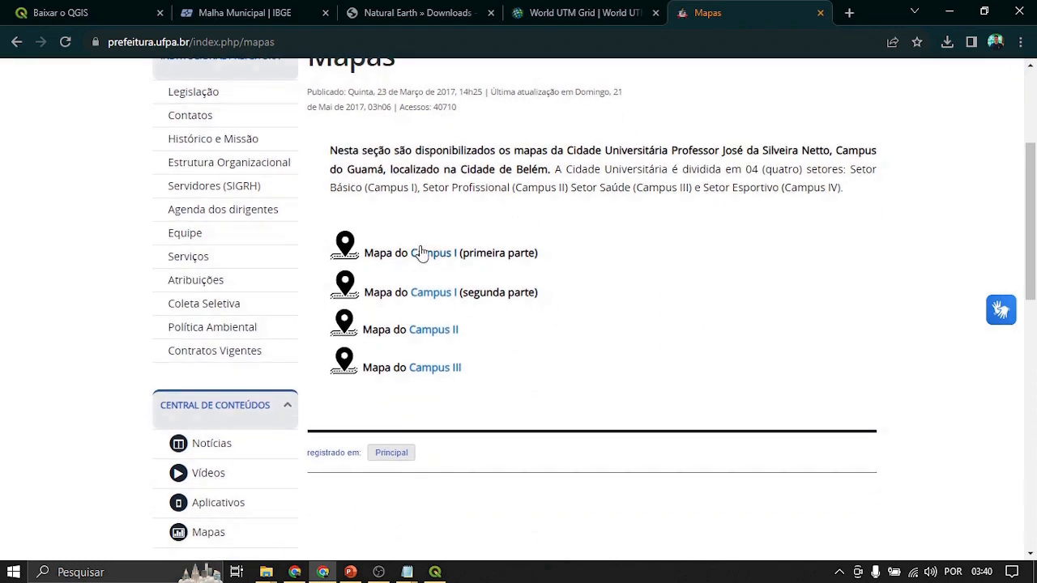
triple_click(595, 318)
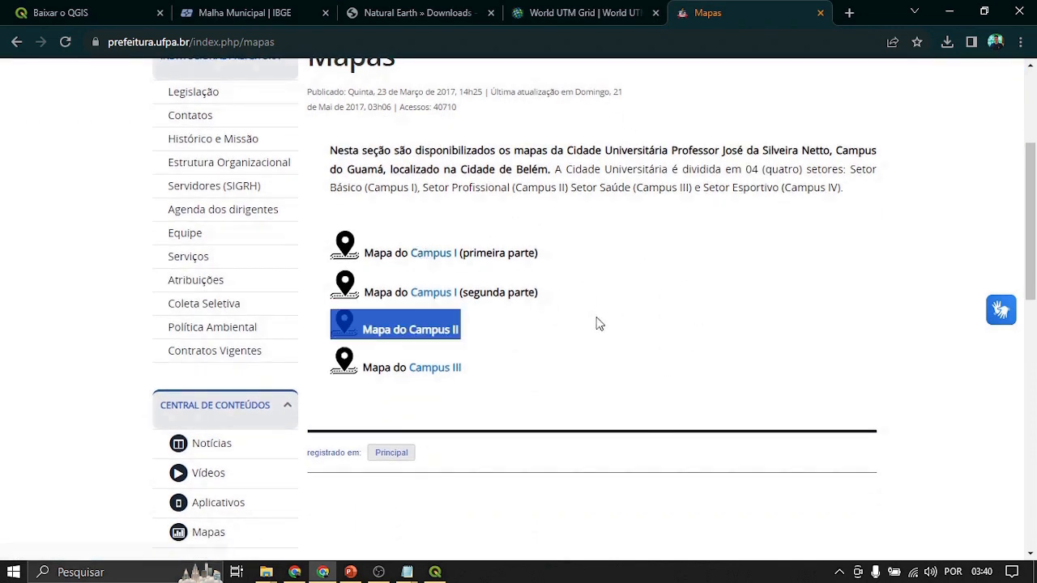
click(845, 330)
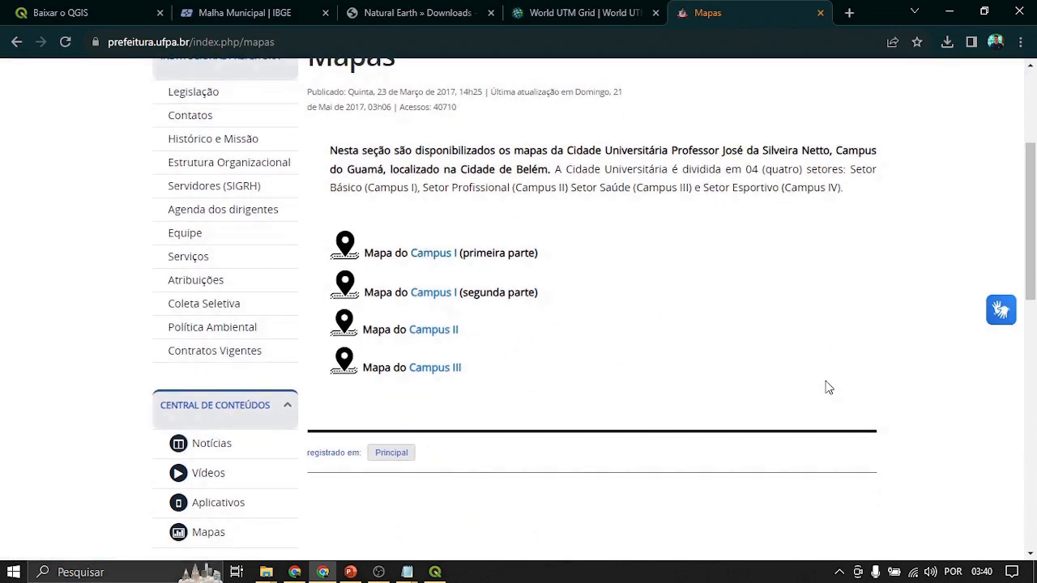
click(445, 333)
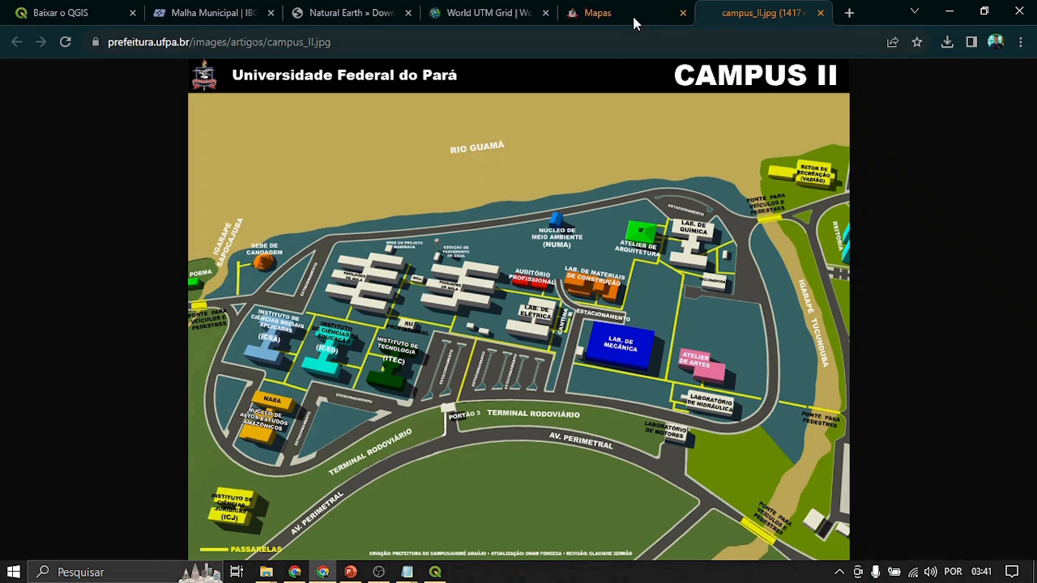
mouse_move(629, 15)
Step: Return to QGIS, show Bing Virtual Earth instead of Google Hybrid, and frame the Campus II area
click(435, 572)
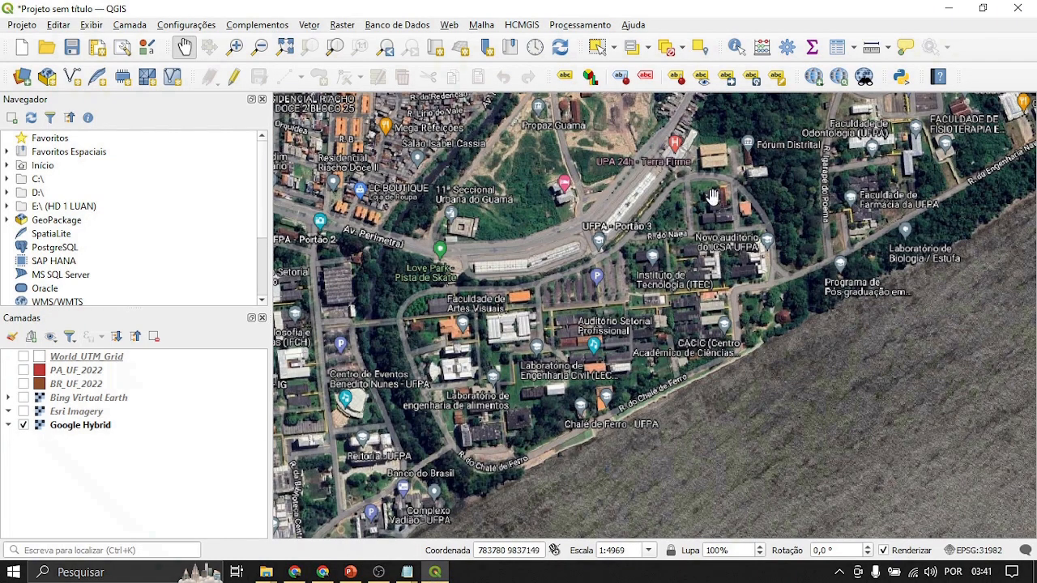
click(23, 398)
click(23, 426)
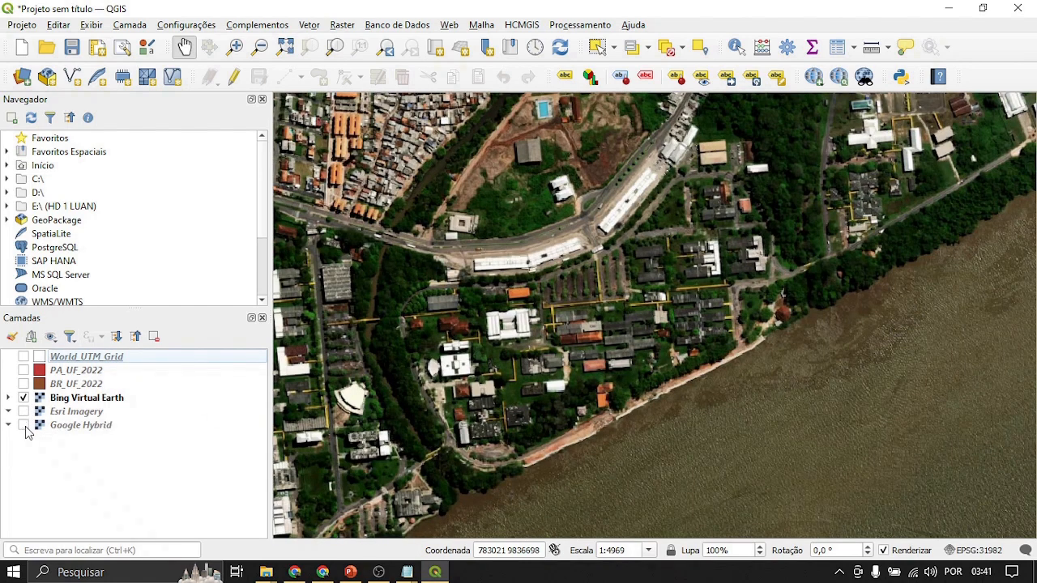
drag(737, 371, 768, 365)
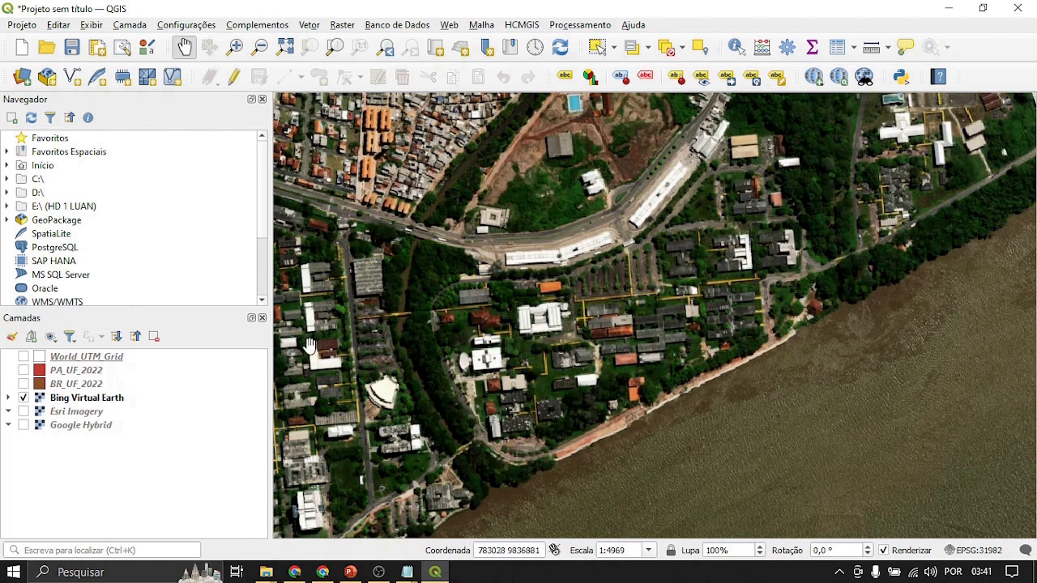
drag(684, 304, 665, 305)
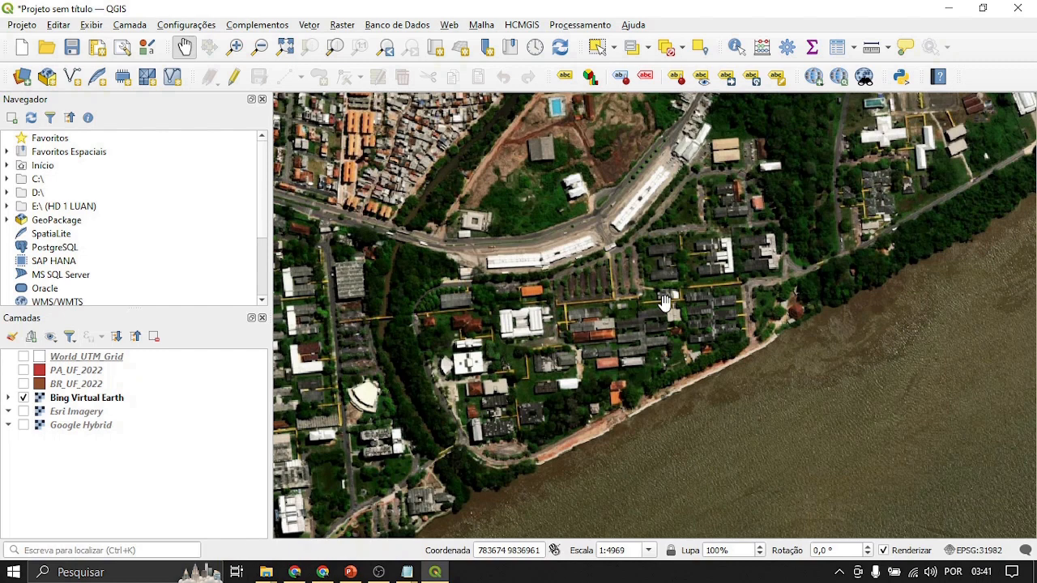
drag(665, 302, 628, 321)
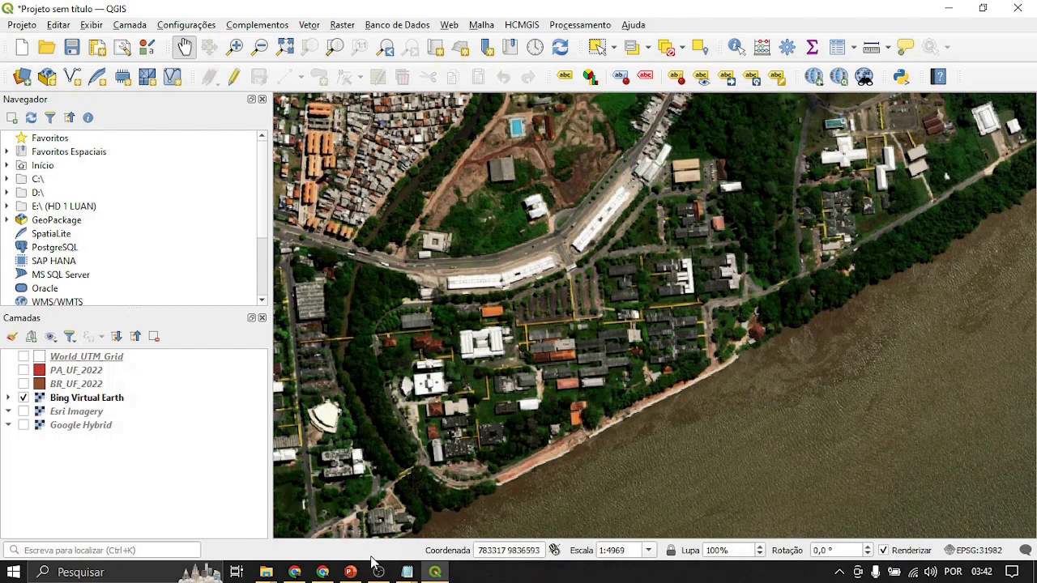
Step: Switch to PowerPoint and review the example ITEC location map slide as a full-screen slide show
click(352, 573)
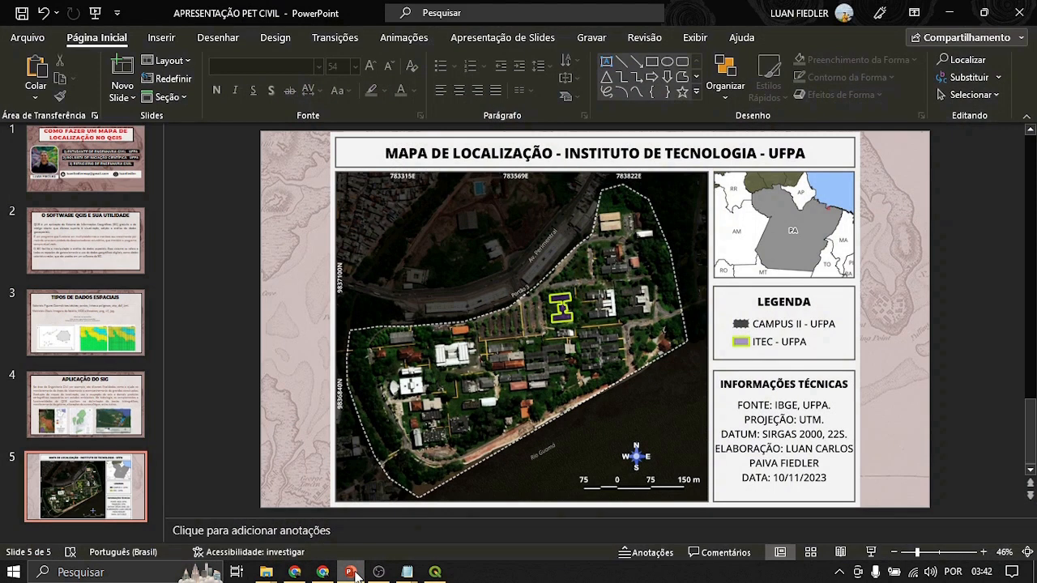
click(871, 552)
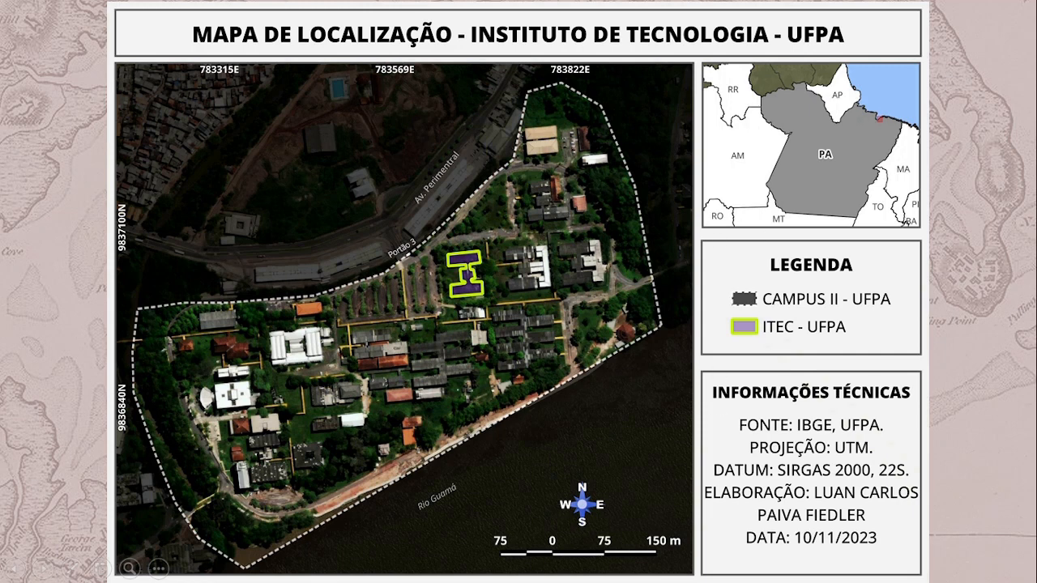
key(Escape)
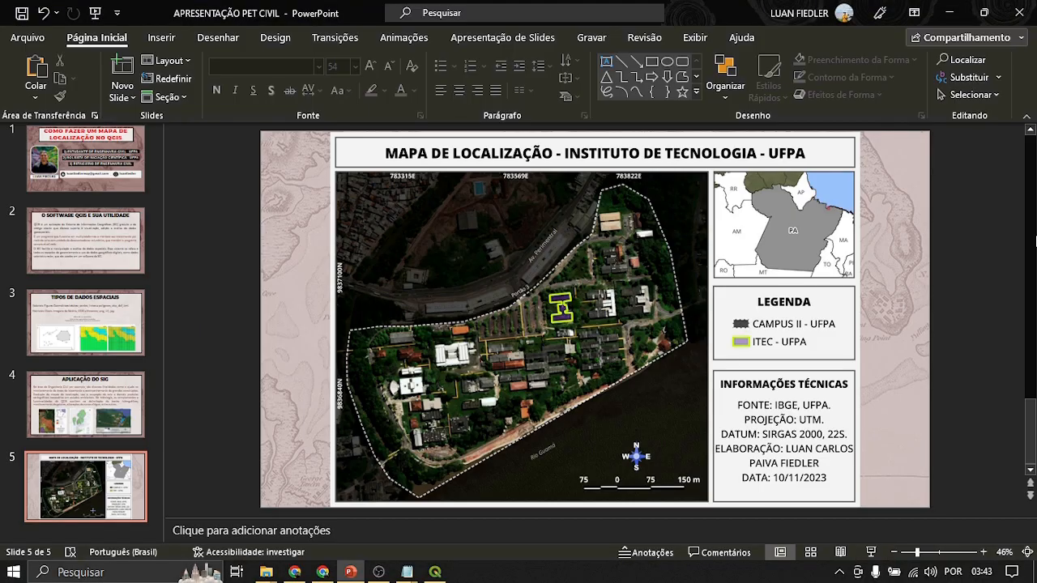
Step: Compare the Campus II area on the Bing imagery in QGIS with the campus_II.jpg map in Chrome
click(435, 572)
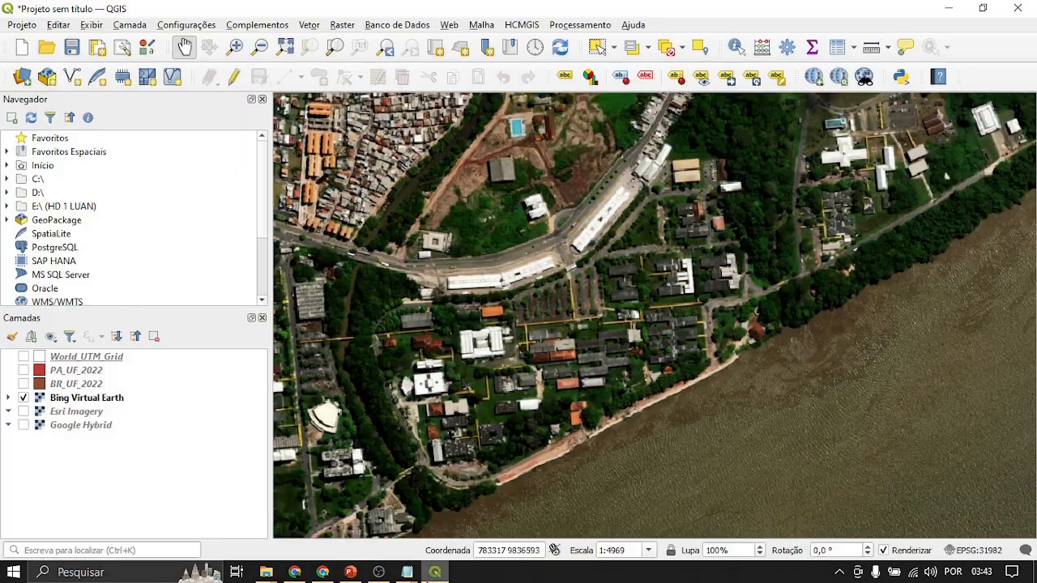
drag(715, 289, 721, 298)
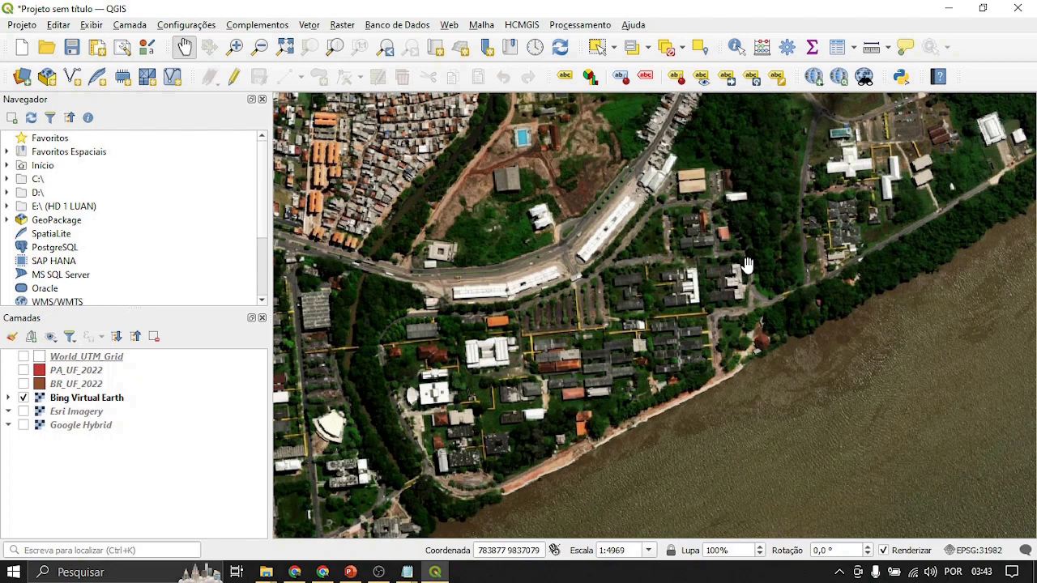
drag(746, 264, 686, 239)
click(323, 572)
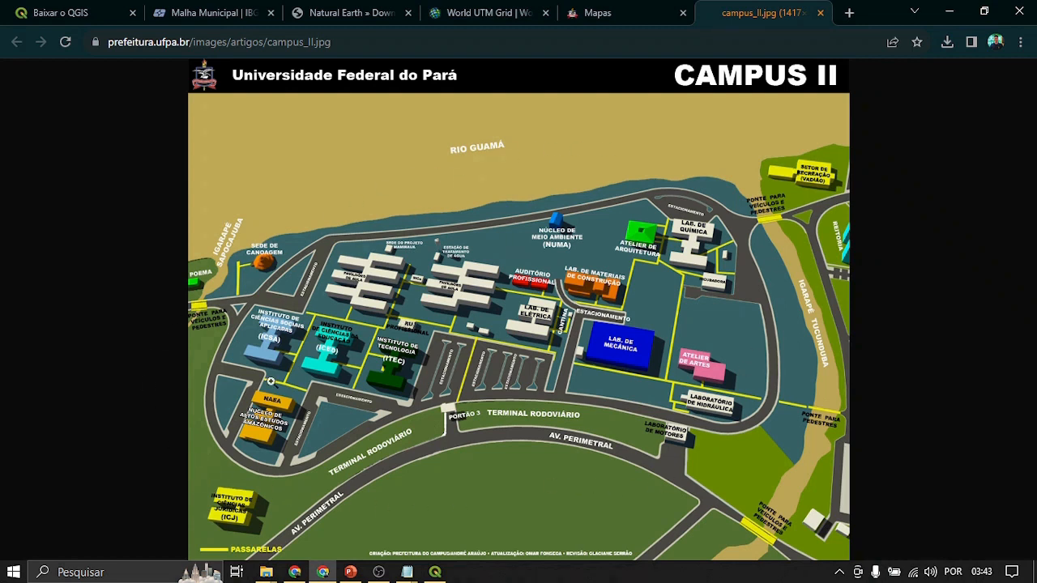
click(436, 573)
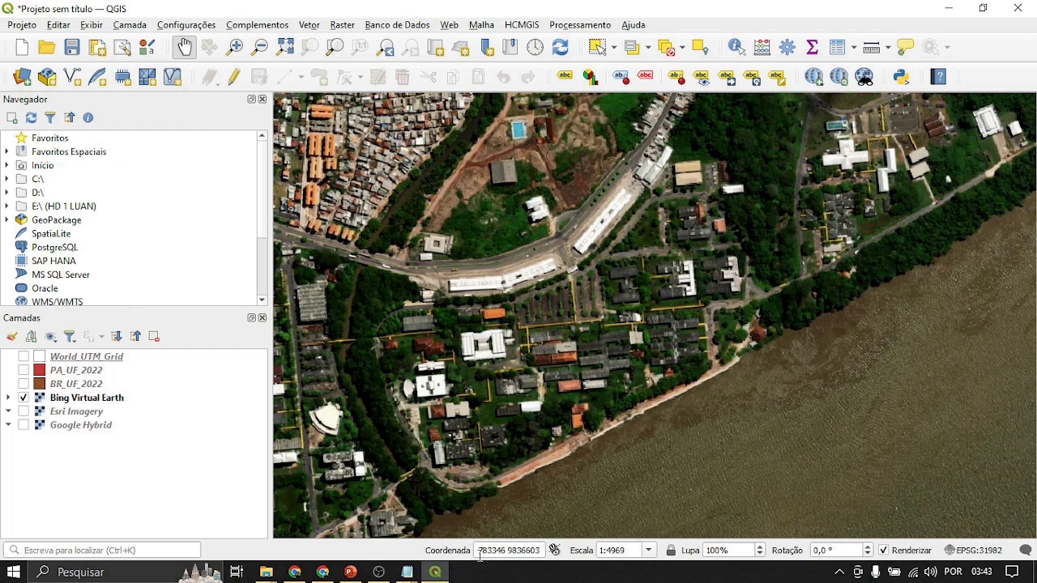
drag(672, 414, 671, 406)
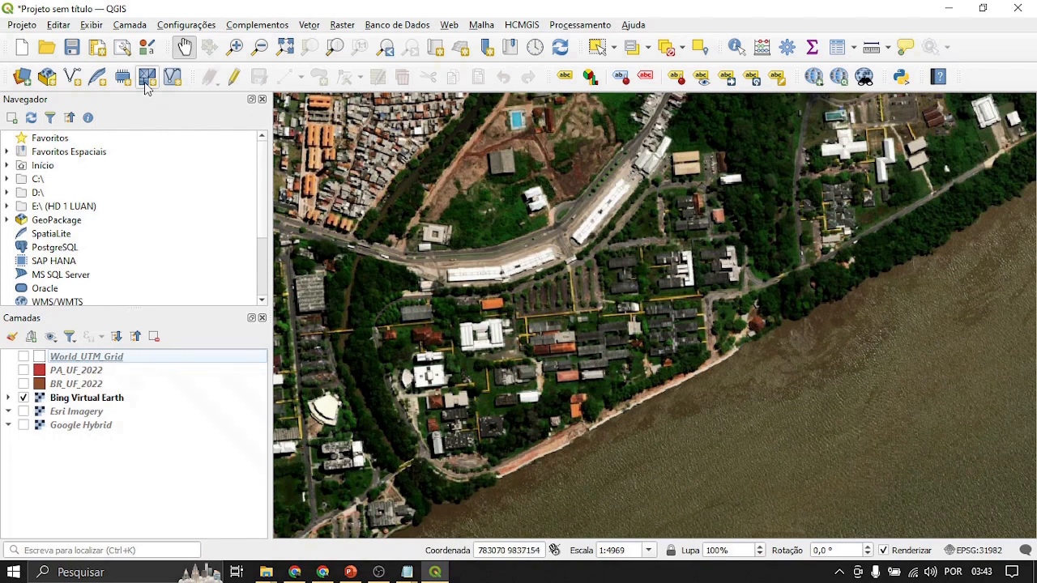
drag(577, 339, 584, 339)
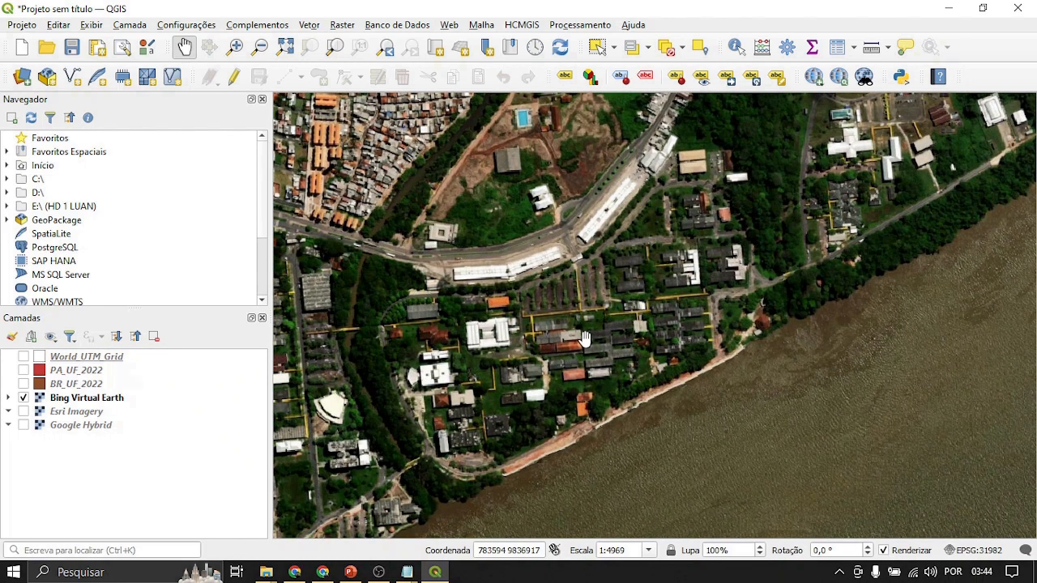
click(152, 464)
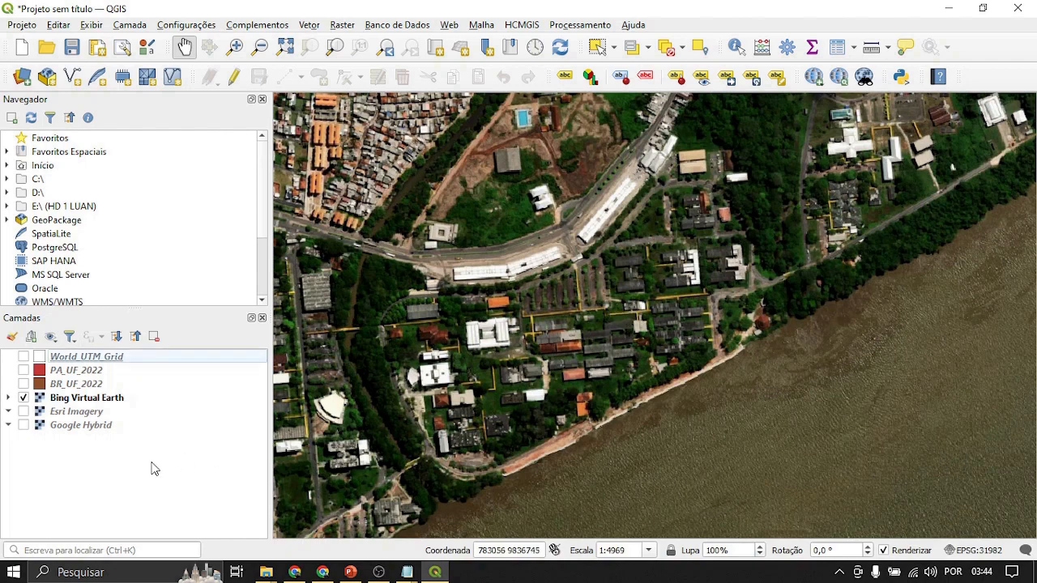
Step: Start a new shapefile layer with its file named CAMPUSII_UFPA in Downloads > AULA PET CIVIL > Camadas Vetoriais
click(73, 78)
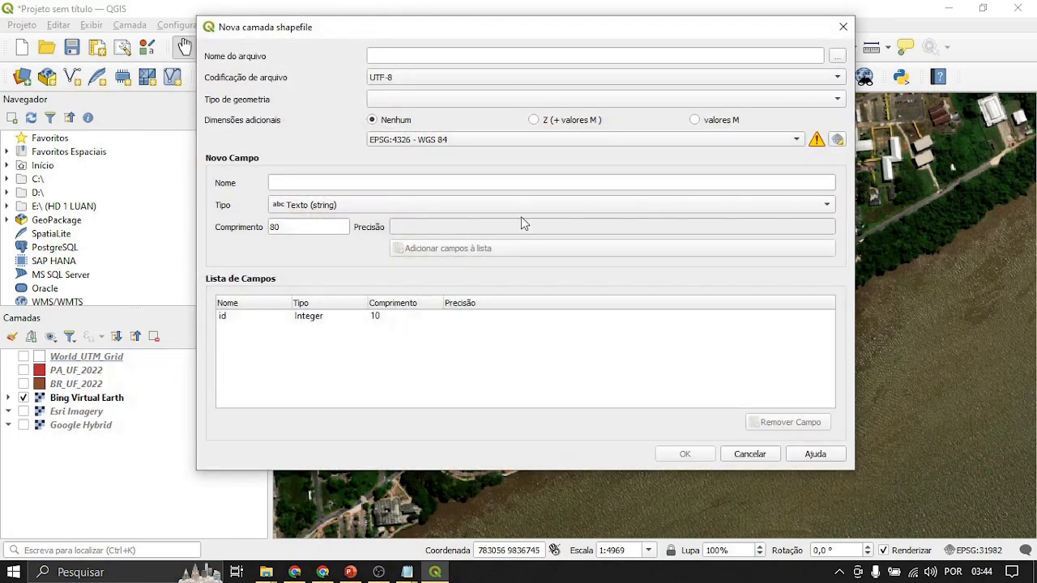
click(837, 56)
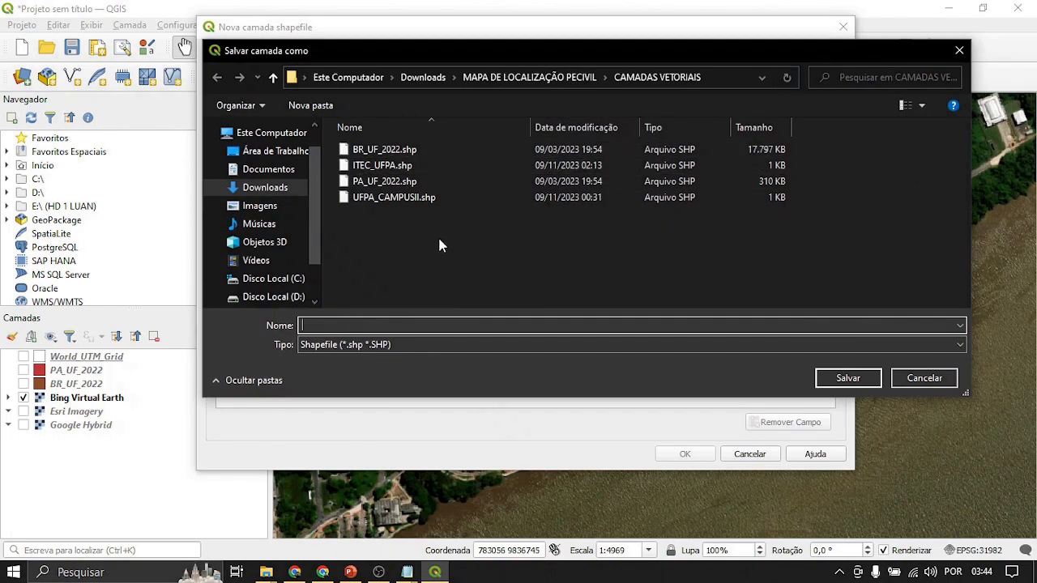
click(435, 81)
double_click(381, 193)
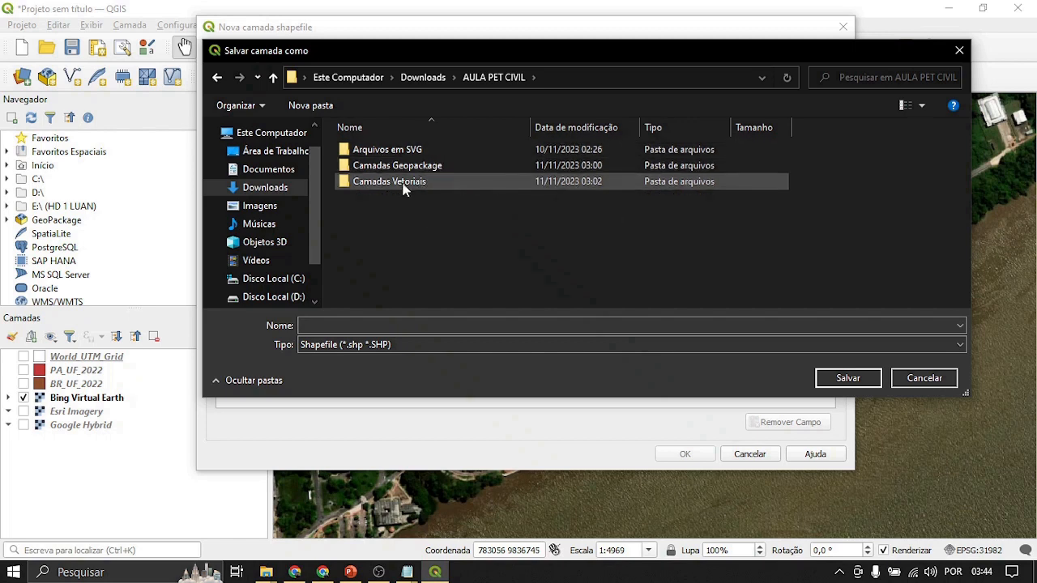
double_click(397, 181)
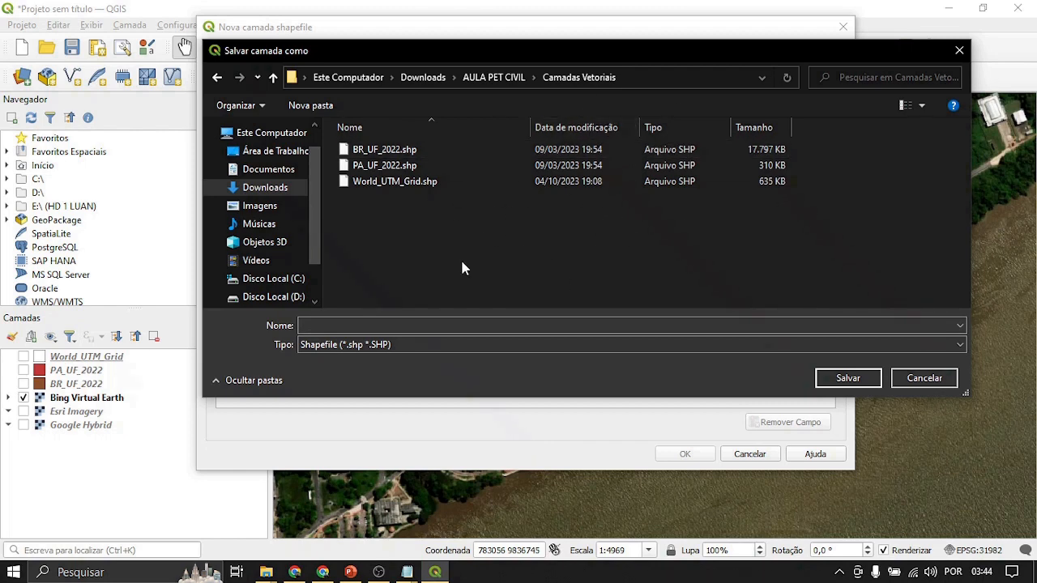
click(348, 326)
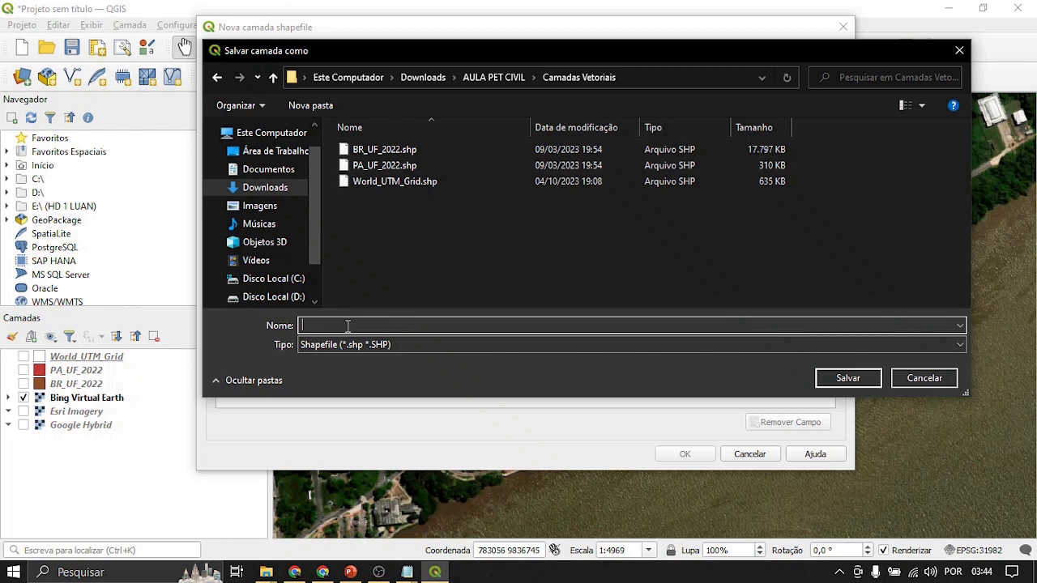
text(CAMPUSII_UFPA)
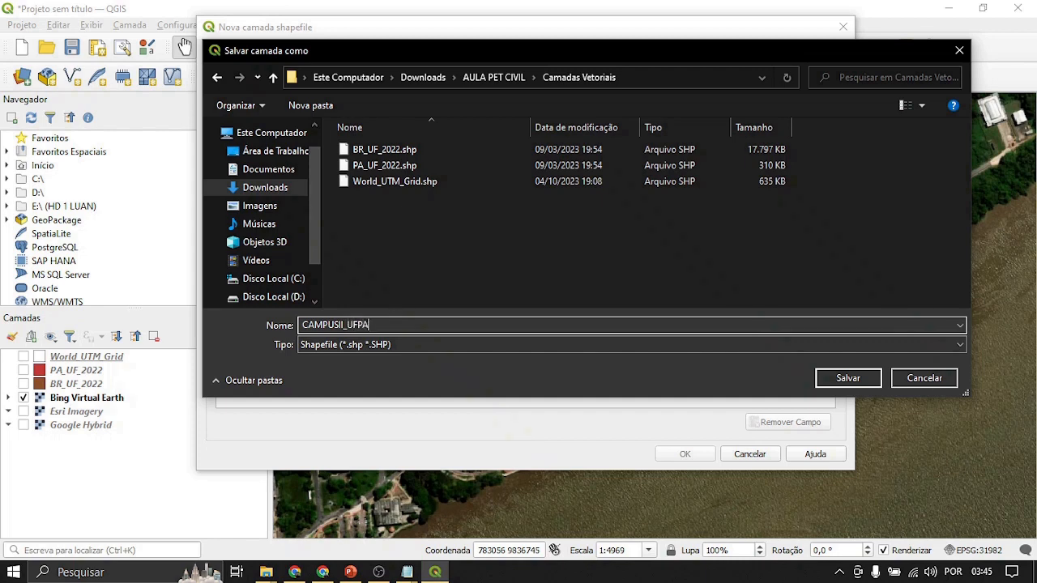
click(843, 378)
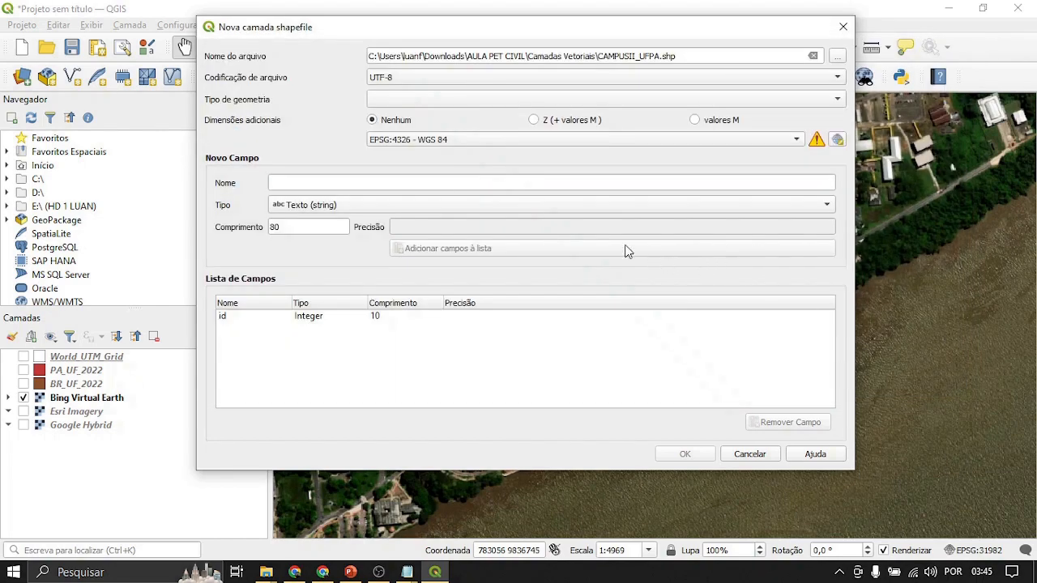
Step: Give the new shapefile Polígono geometry and the project CRS EPSG:31982 - SIRGAS 2000 / UTM zone 22S, and create the layer
click(836, 100)
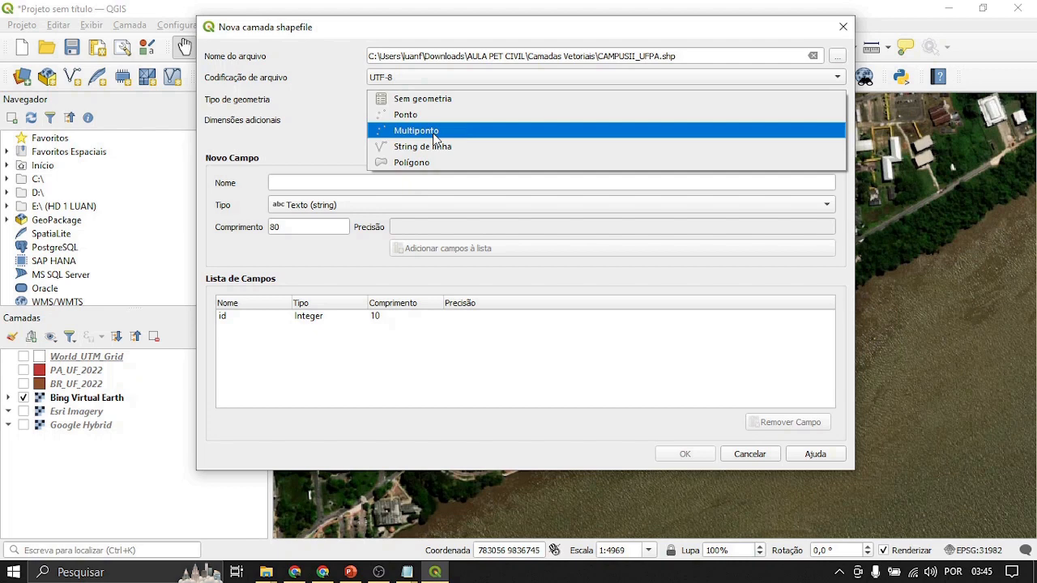
click(427, 164)
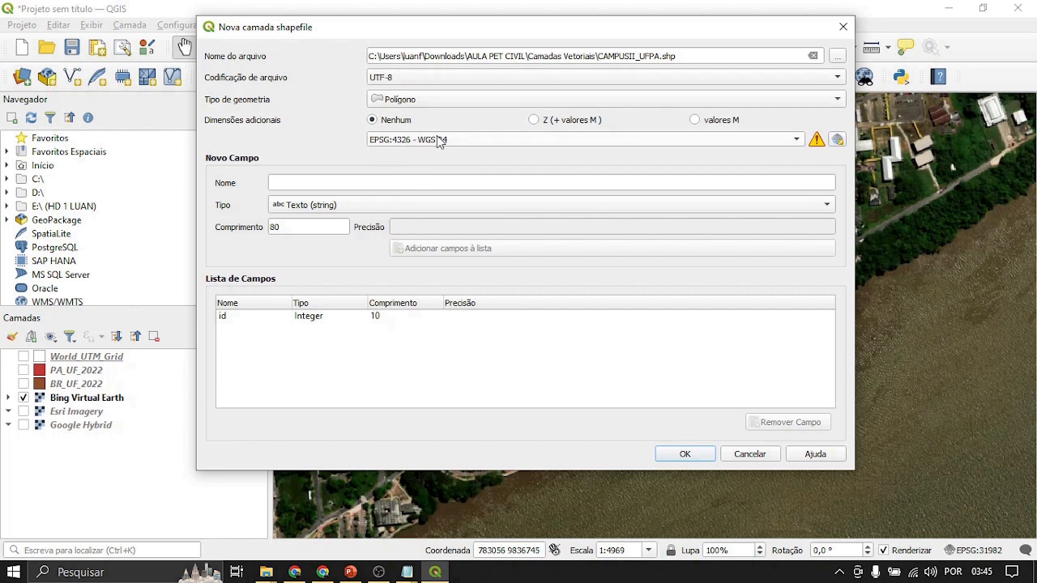
click(796, 143)
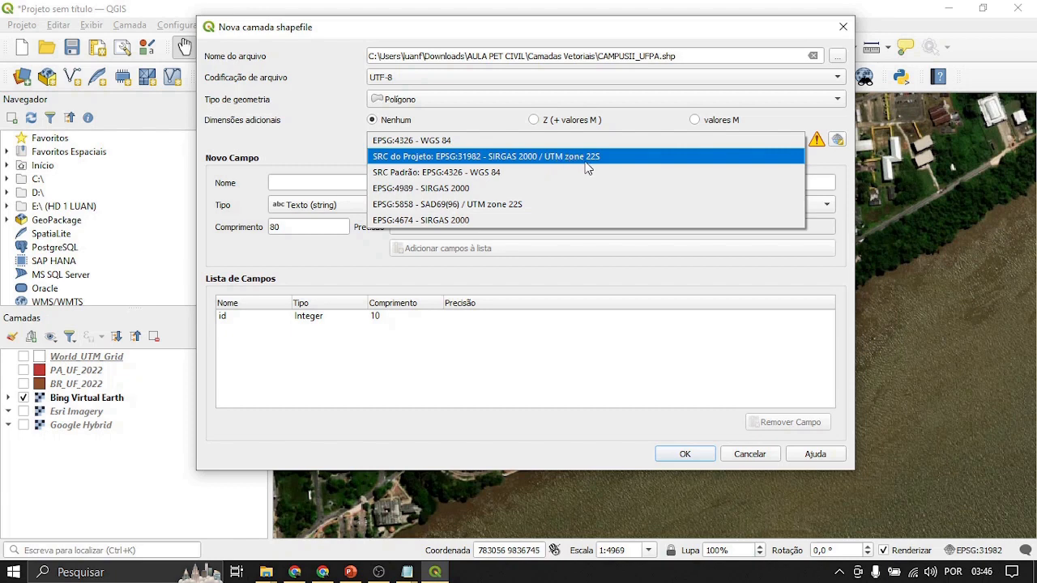
click(507, 154)
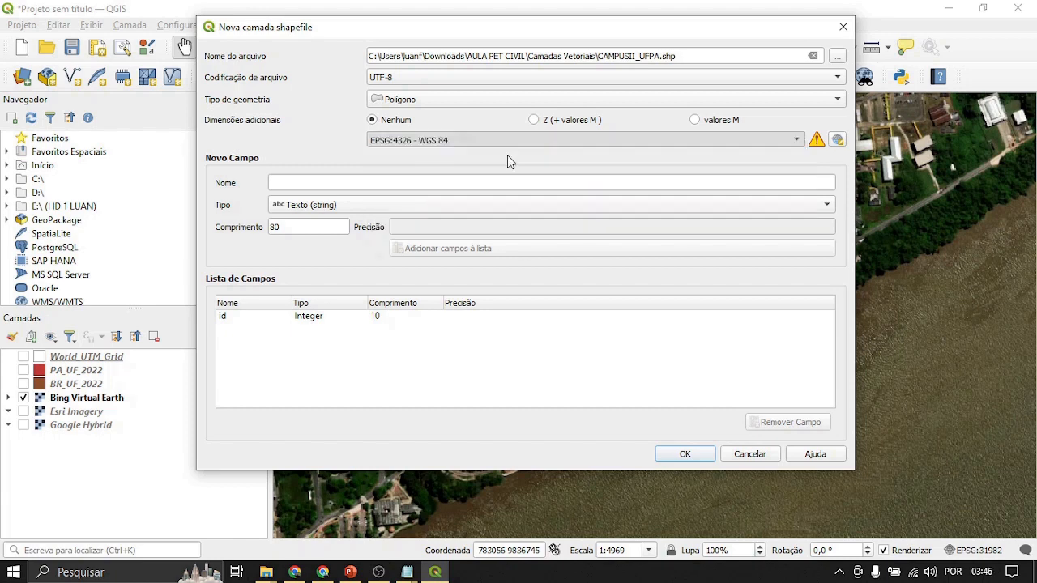
click(459, 182)
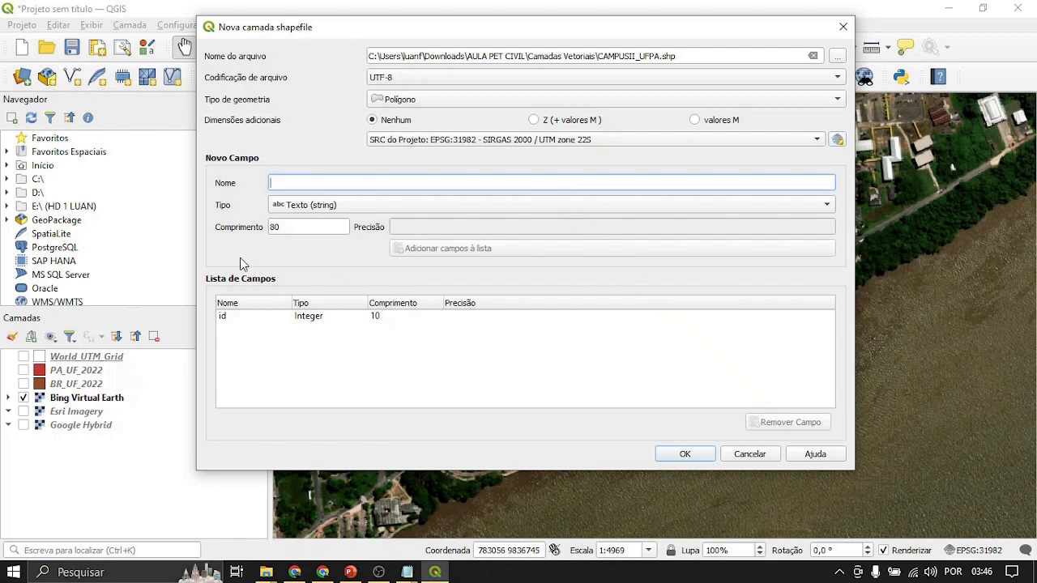
click(683, 455)
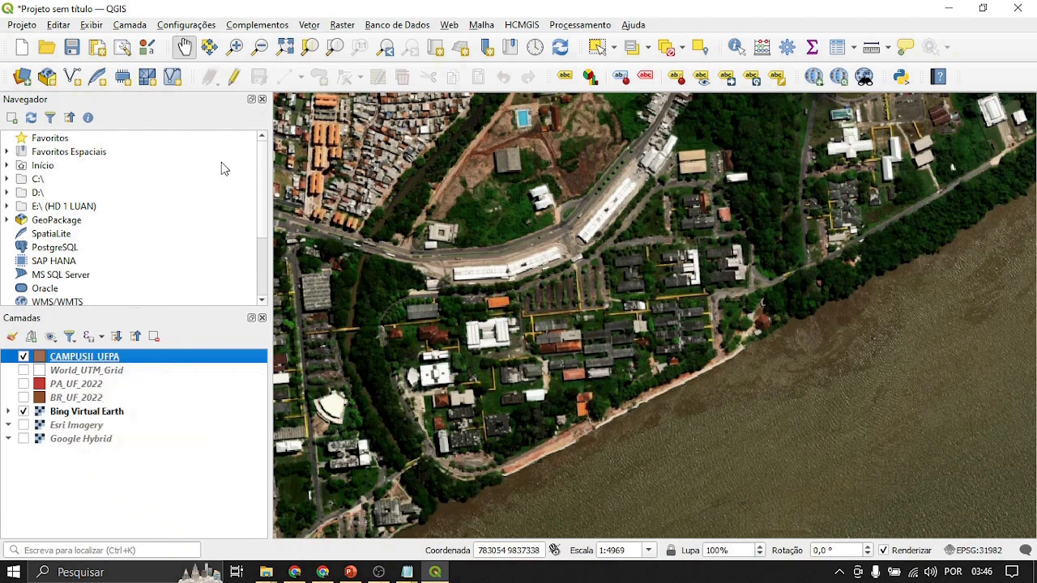
Step: Enable editing on CAMPUSII_UFPA and digitize one polygon around Campus II between the curved road and the riverbank, leaving its id empty
click(236, 78)
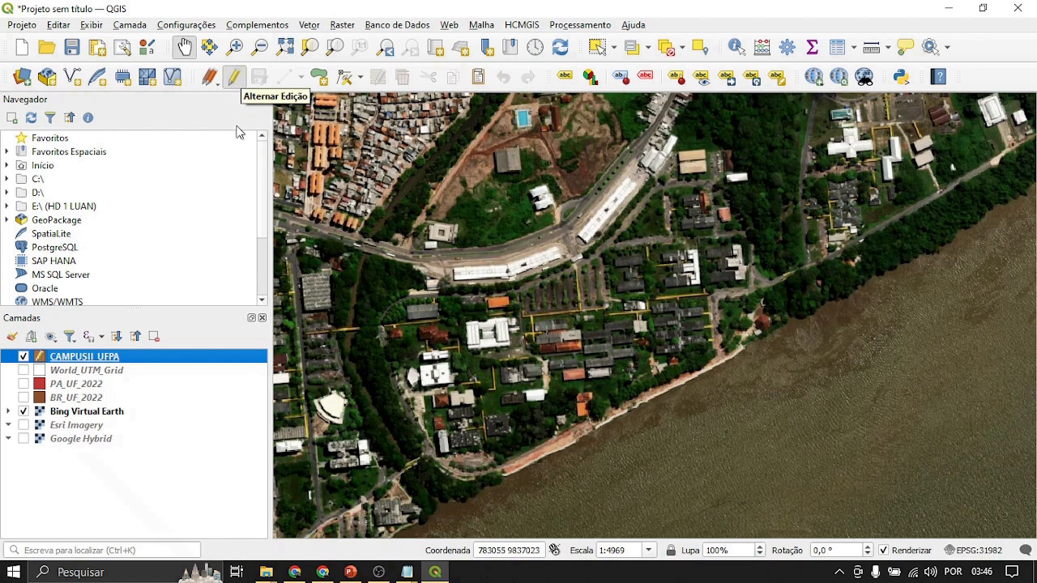
click(326, 81)
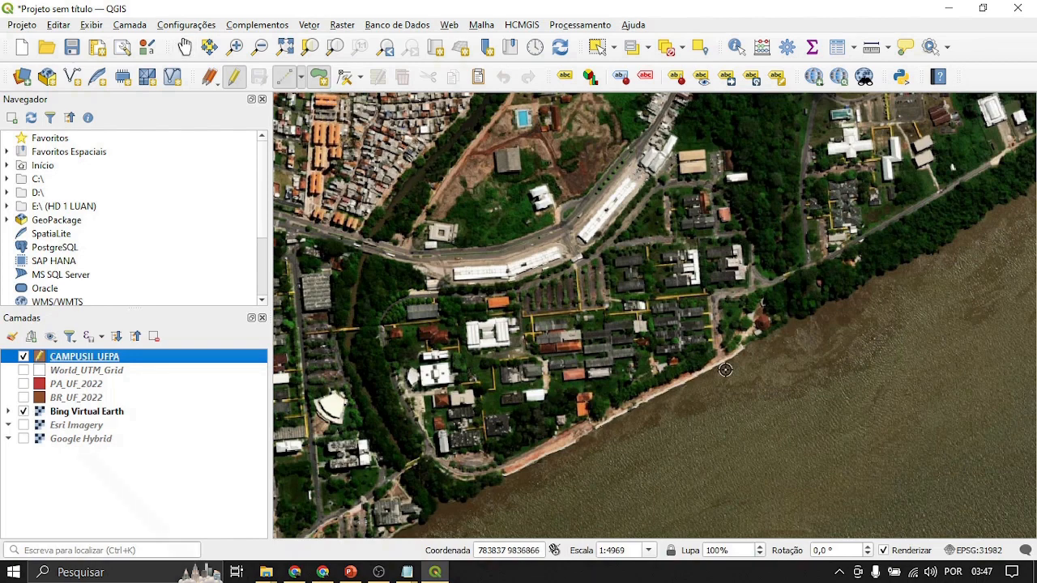
click(777, 325)
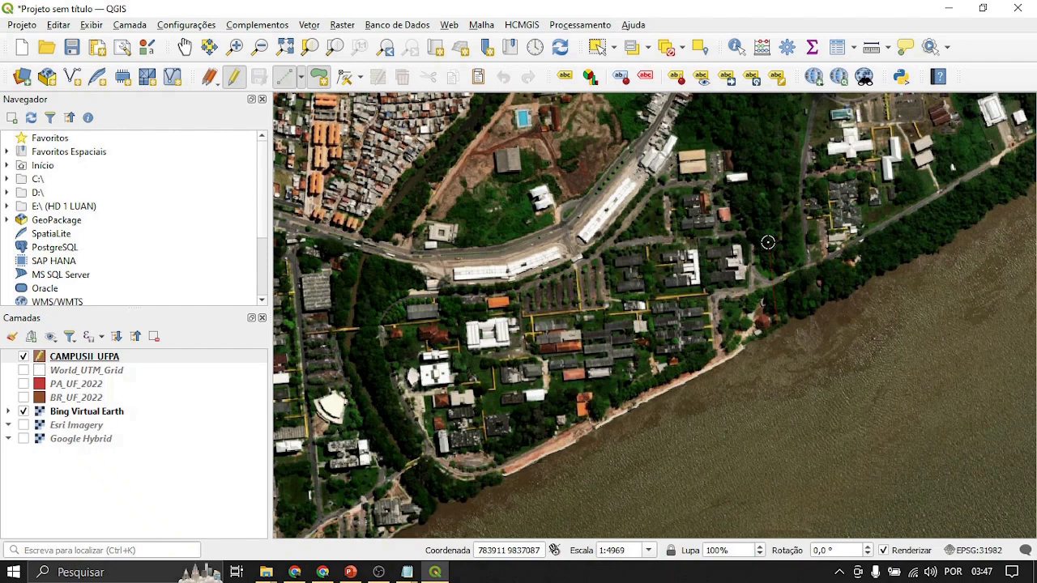
click(755, 171)
click(722, 139)
click(685, 143)
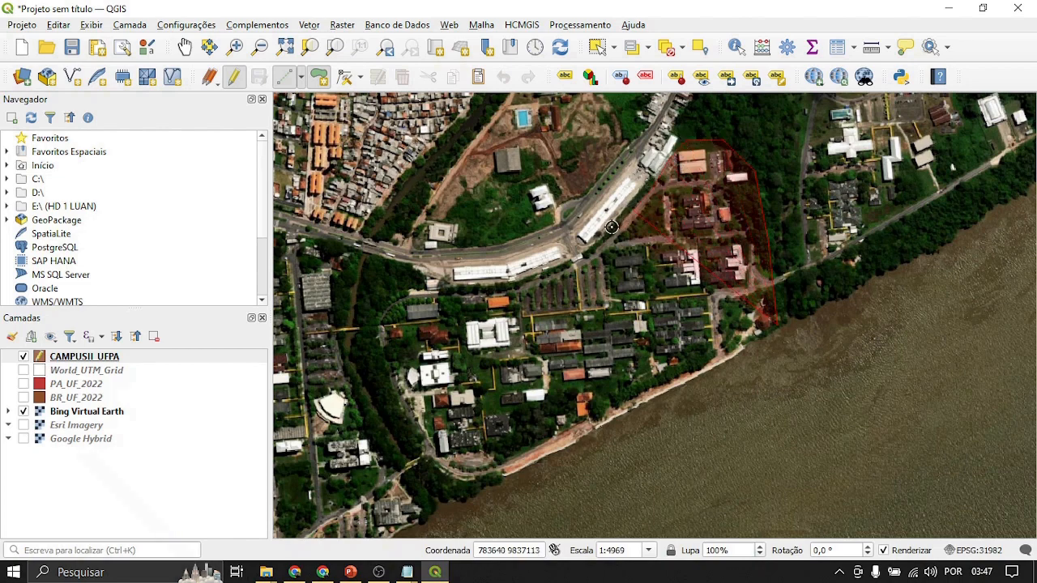
click(569, 257)
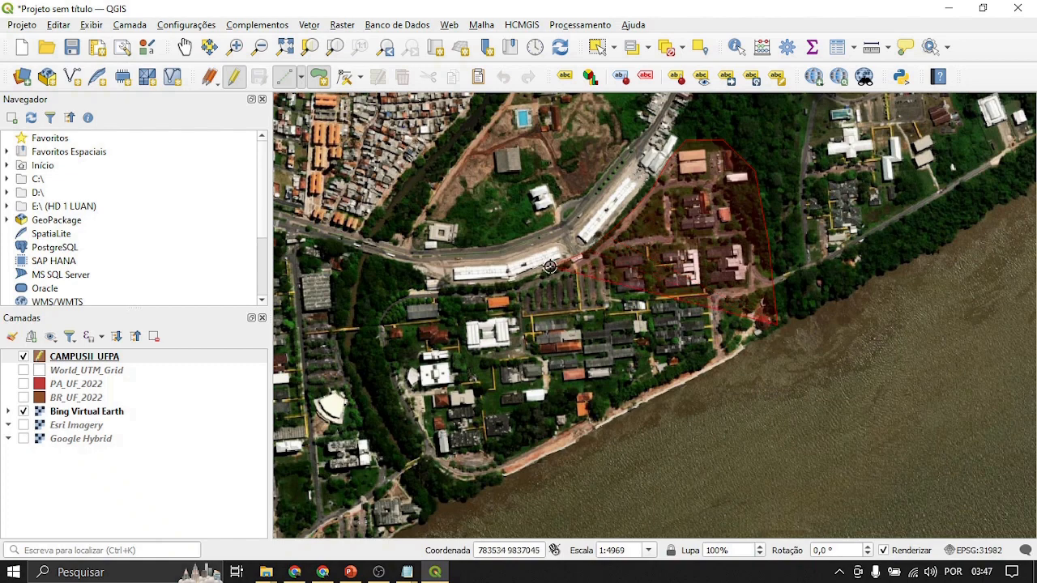
click(437, 292)
click(408, 297)
click(380, 313)
click(371, 335)
click(371, 377)
click(379, 403)
click(394, 430)
click(419, 467)
click(445, 490)
click(472, 497)
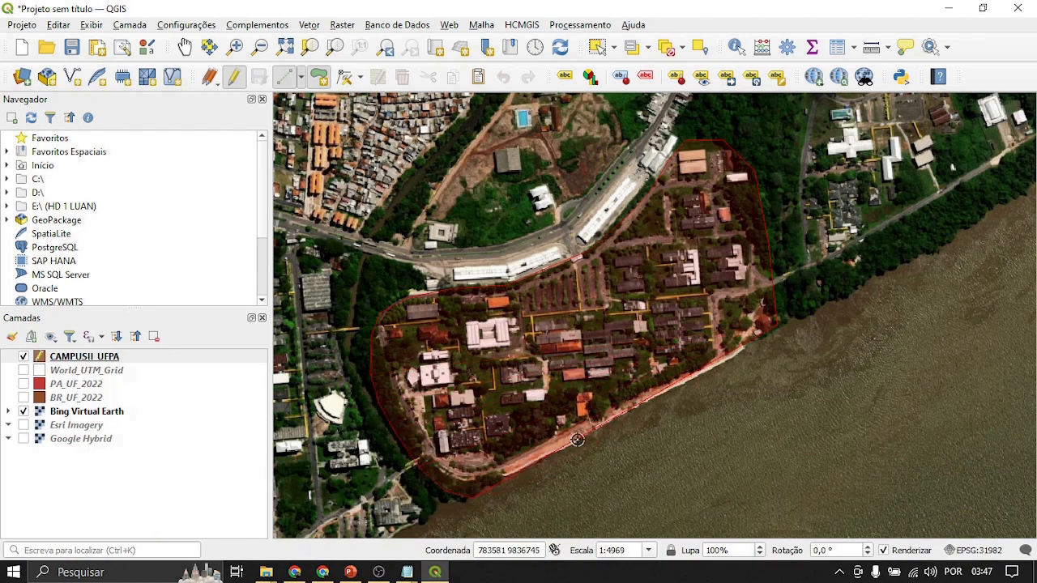
click(603, 427)
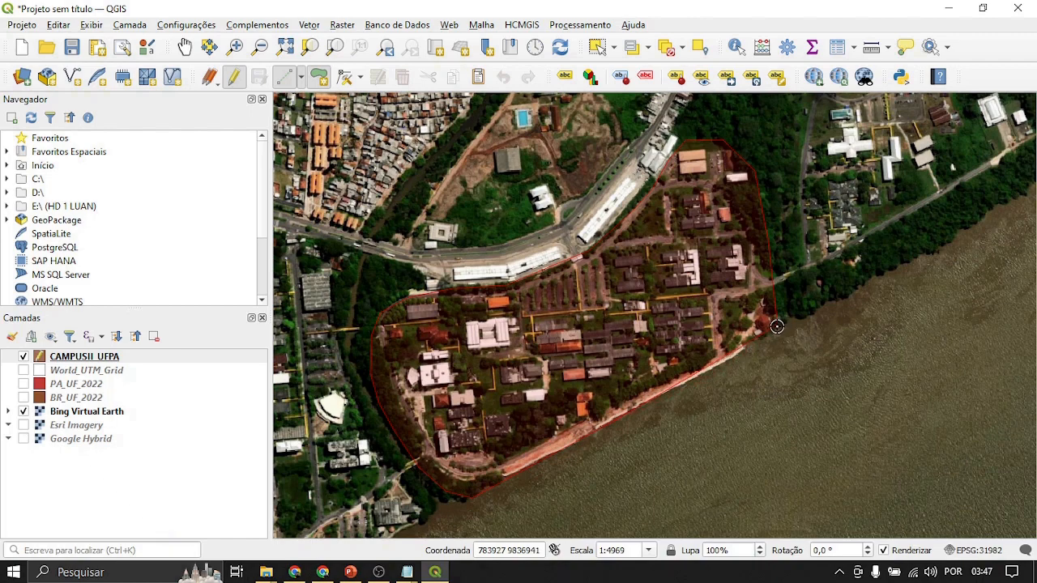
right_click(777, 327)
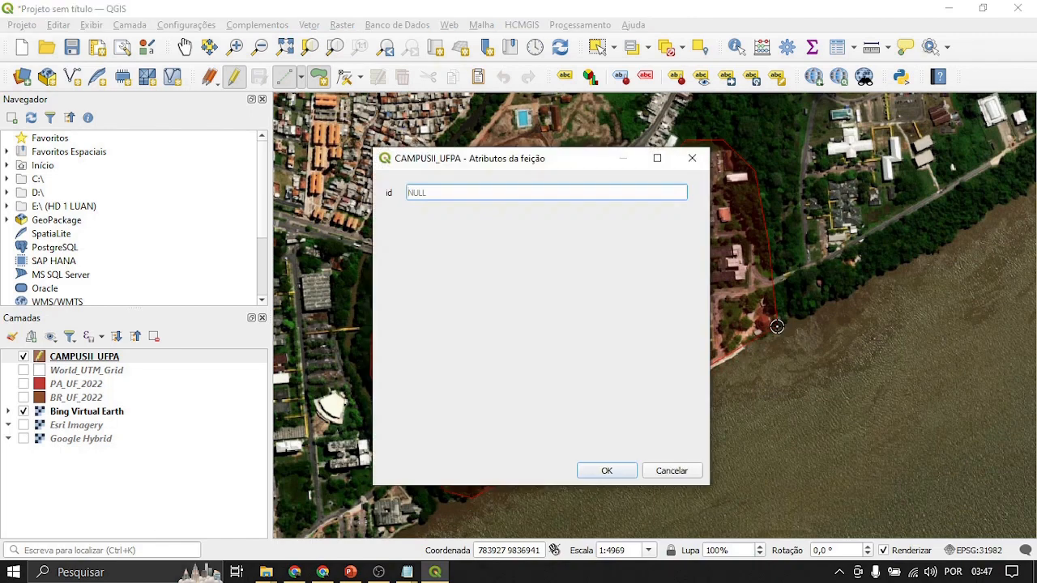
click(603, 472)
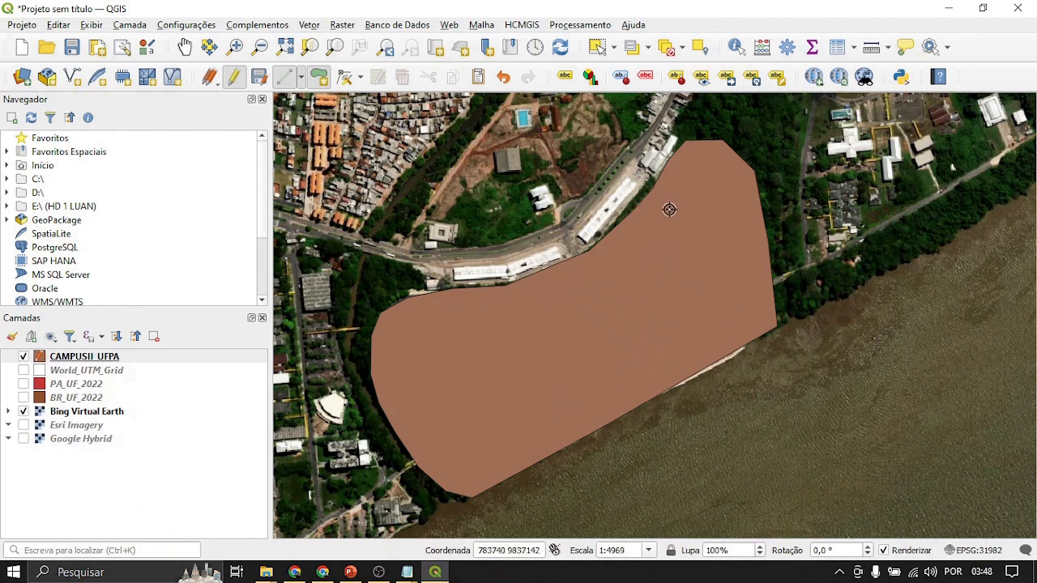
Step: Save the CAMPUSII_UFPA layer edits and turn off its editing mode
click(259, 78)
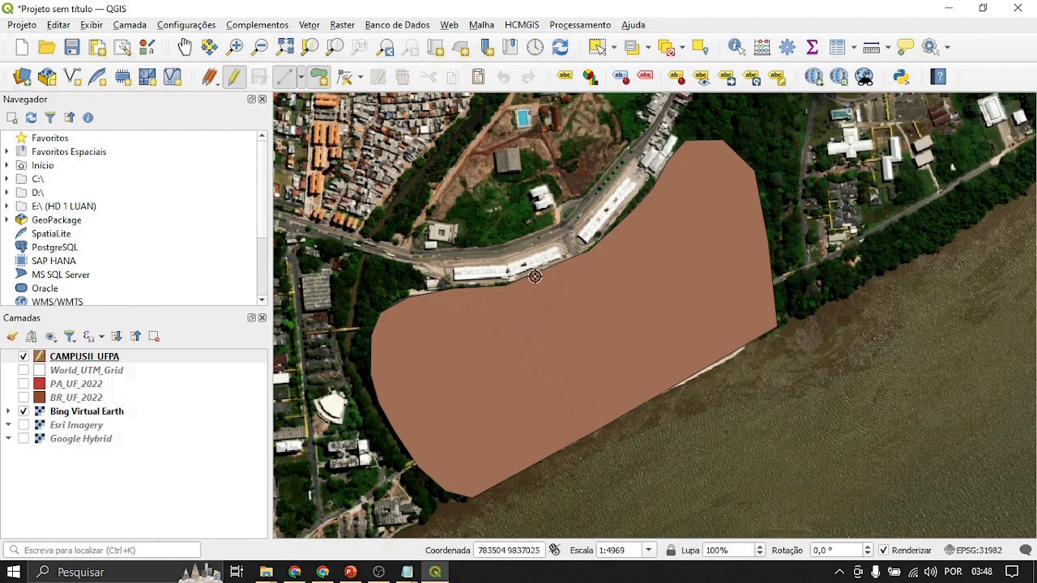
click(185, 50)
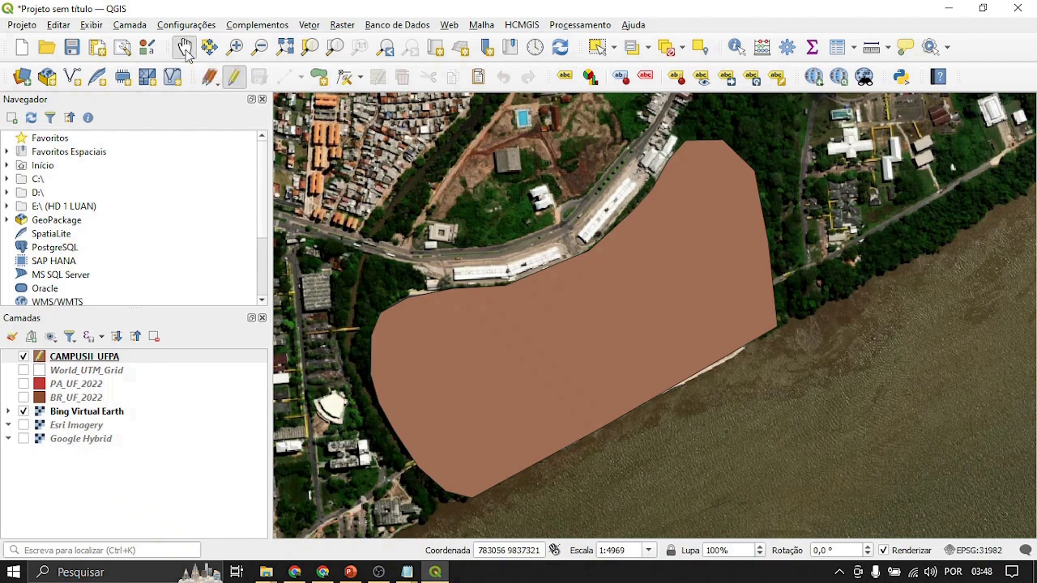
drag(770, 418, 817, 418)
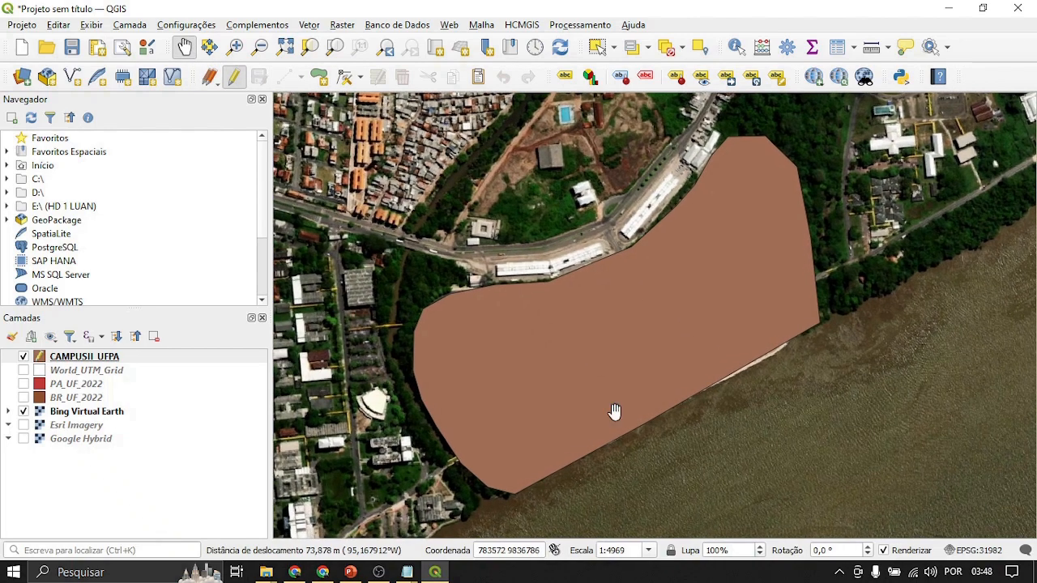
click(73, 361)
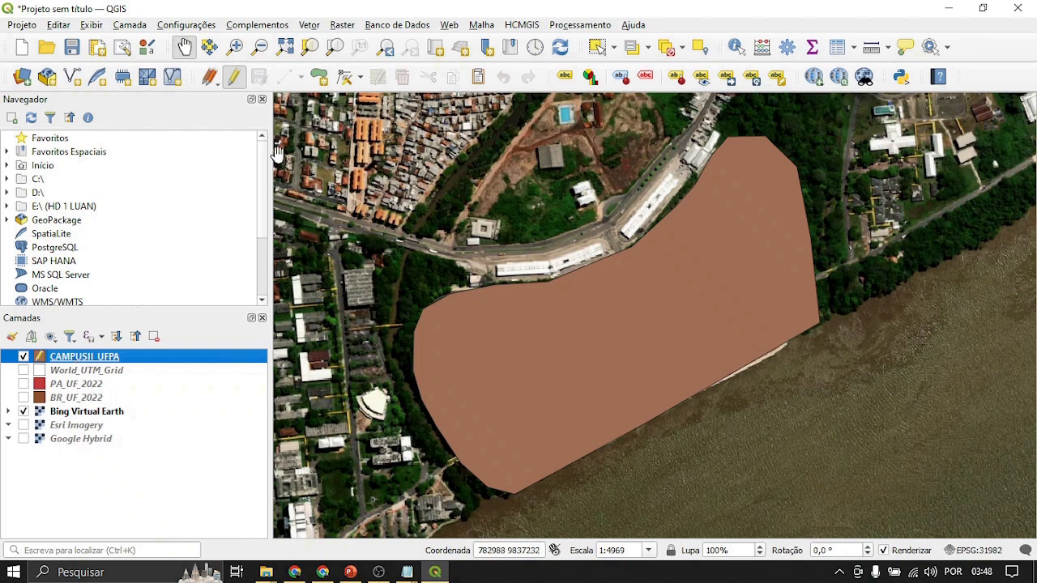
right_click(237, 87)
click(232, 86)
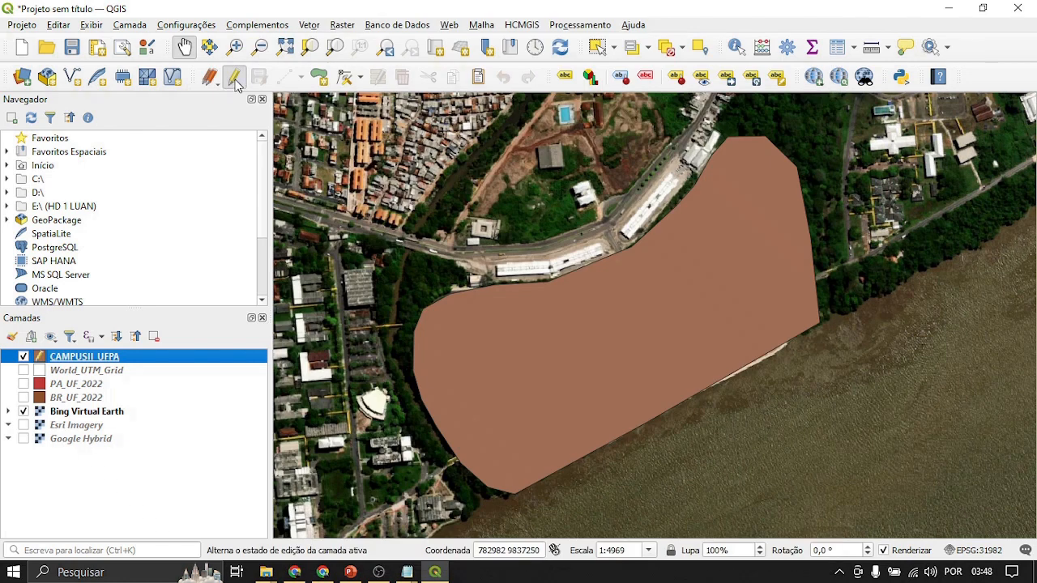
click(122, 486)
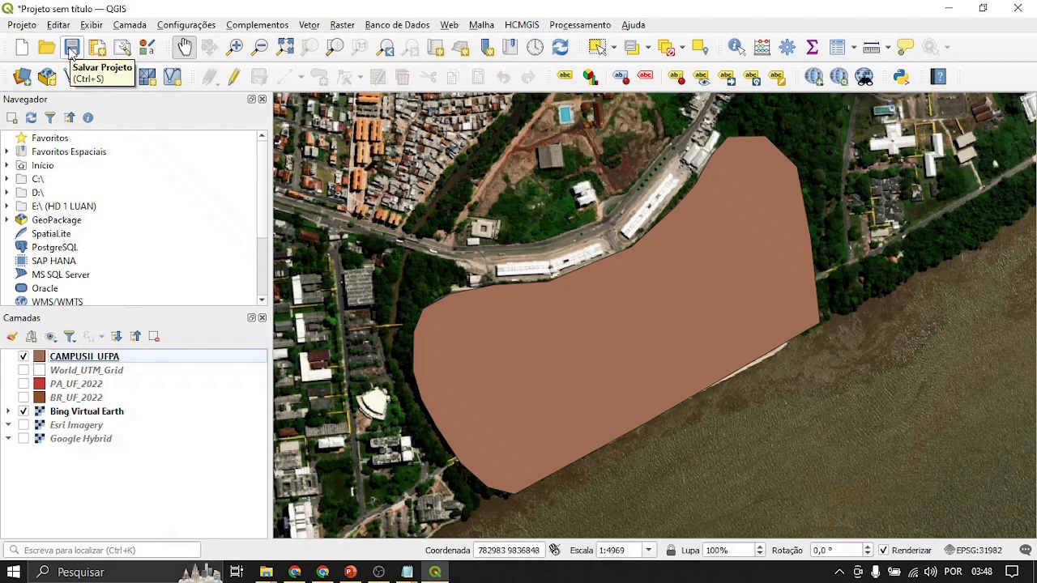
Step: Save the project as MAPA_ITEC_UFPA in the Downloads > AULA PET CIVIL folder
click(71, 52)
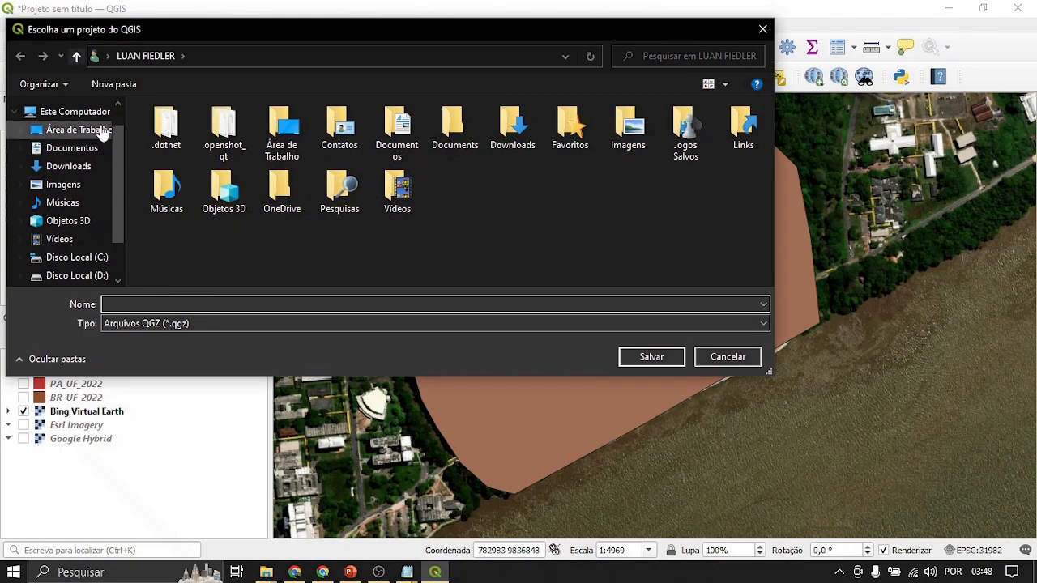
click(68, 166)
double_click(161, 183)
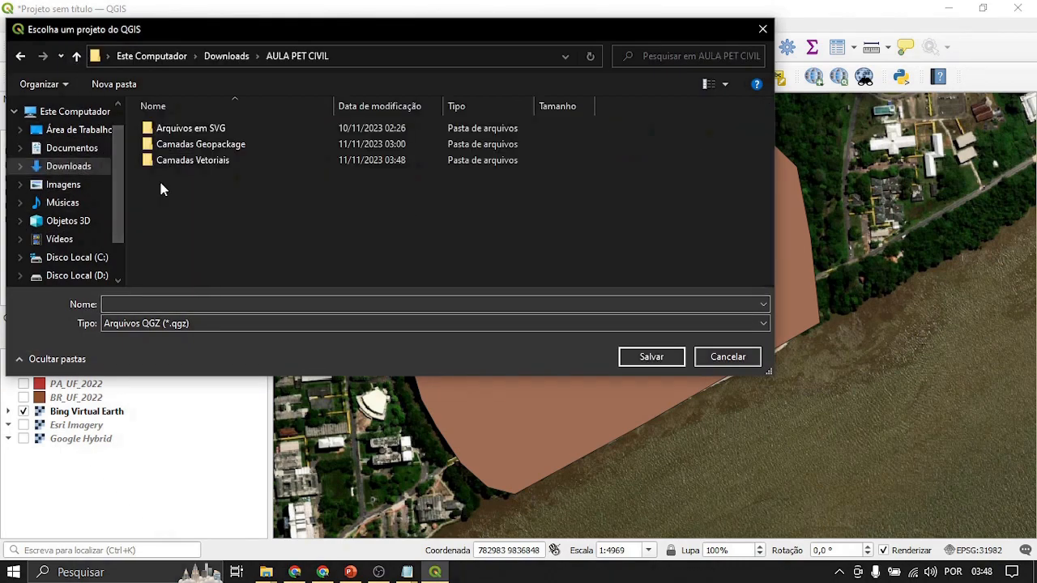
click(148, 306)
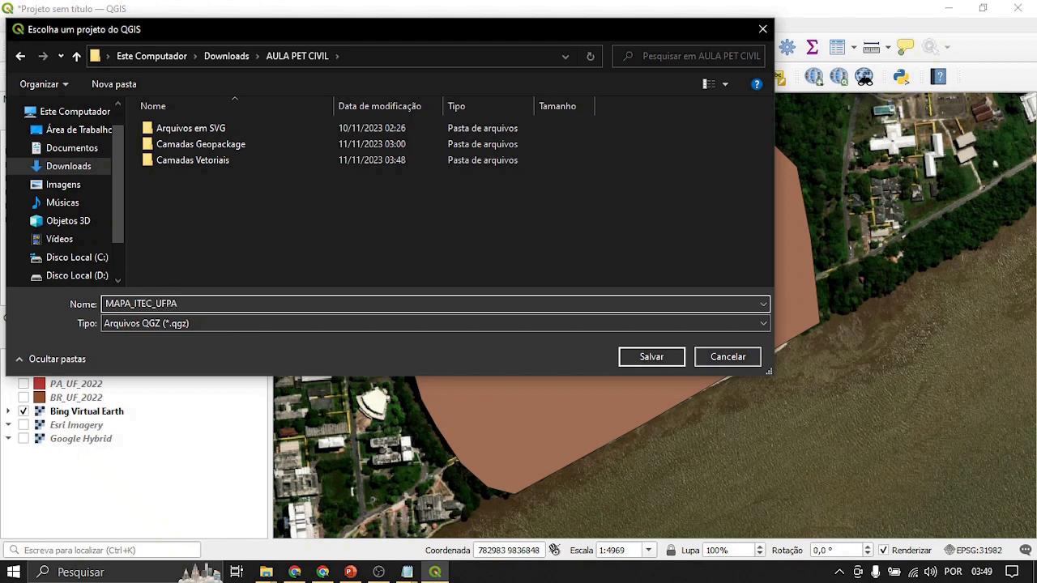
click(648, 357)
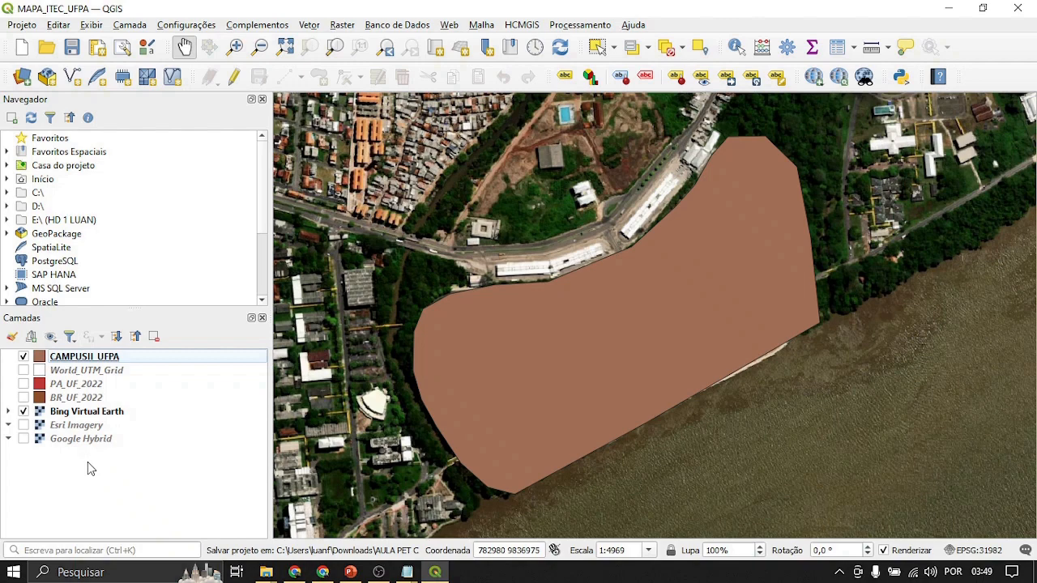
Step: Make CAMPUSII_UFPA the active layer with its whole polygon in view
click(83, 358)
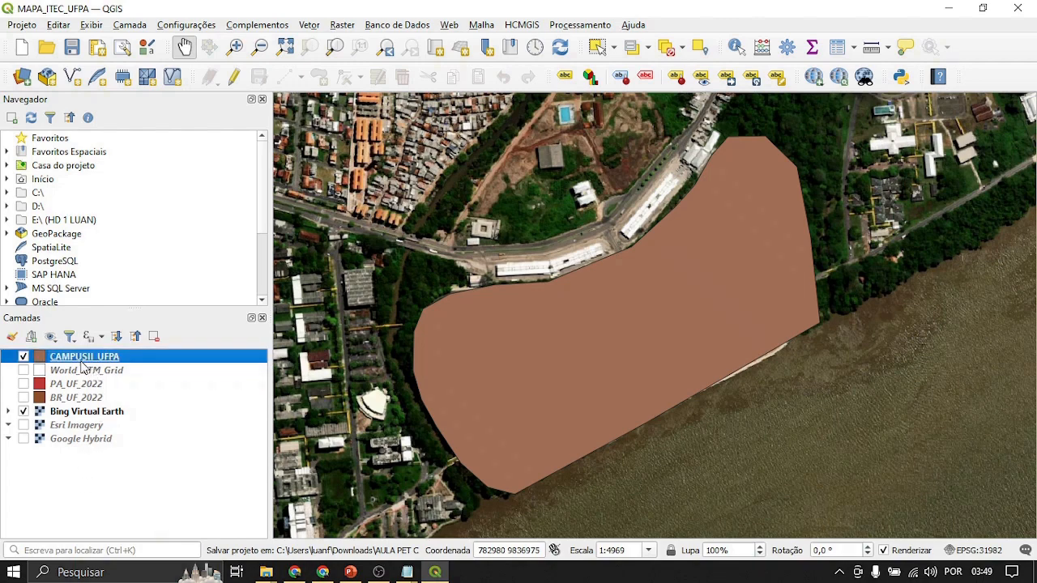
mouse_move(648, 326)
mouse_down()
mouse_move(640, 319)
mouse_move(654, 331)
mouse_up()
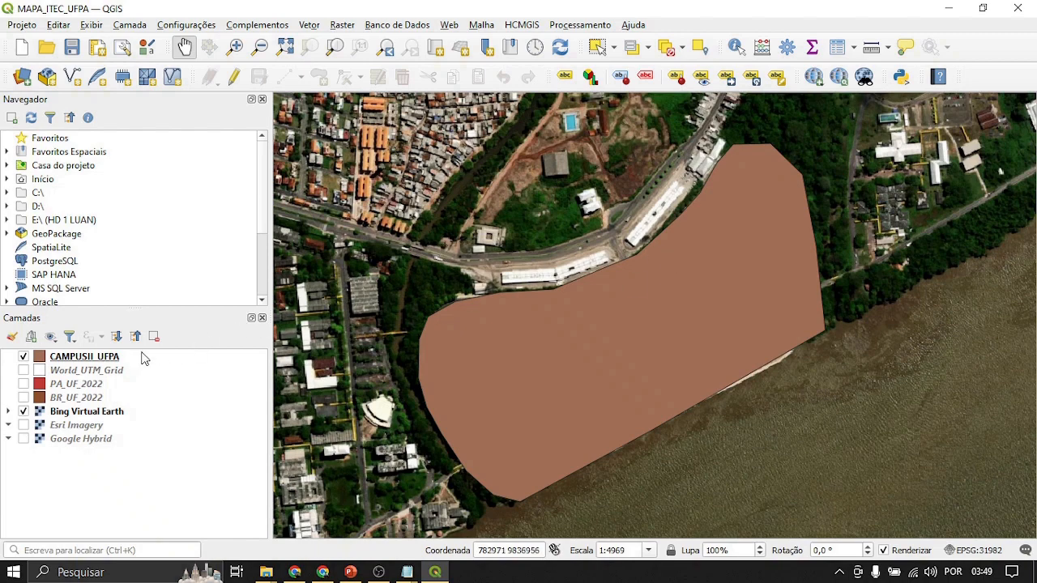
click(89, 361)
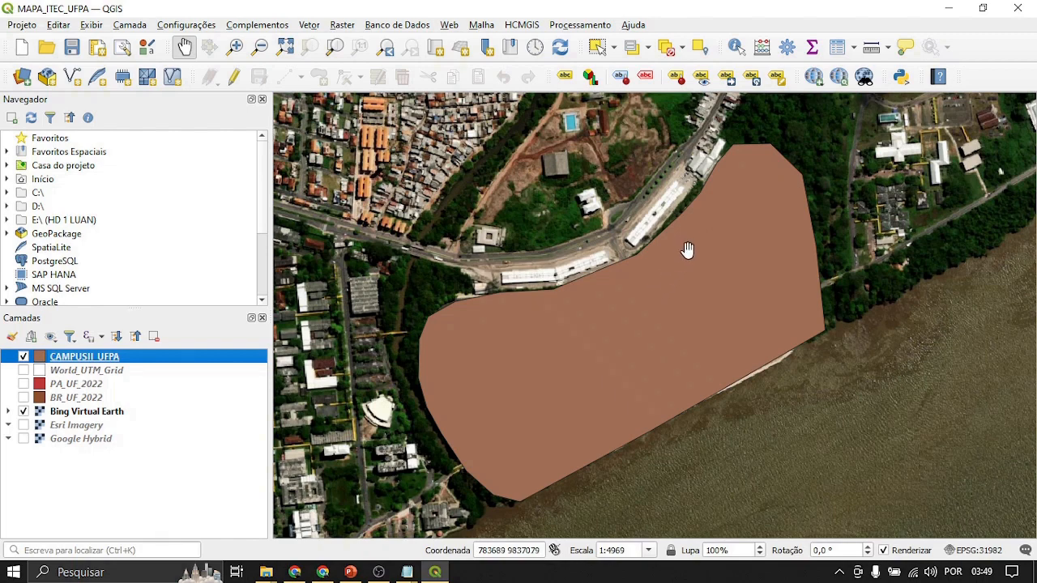
Step: Open the simple fill settings in the CAMPUSII_UFPA layer's symbology properties
right_click(69, 363)
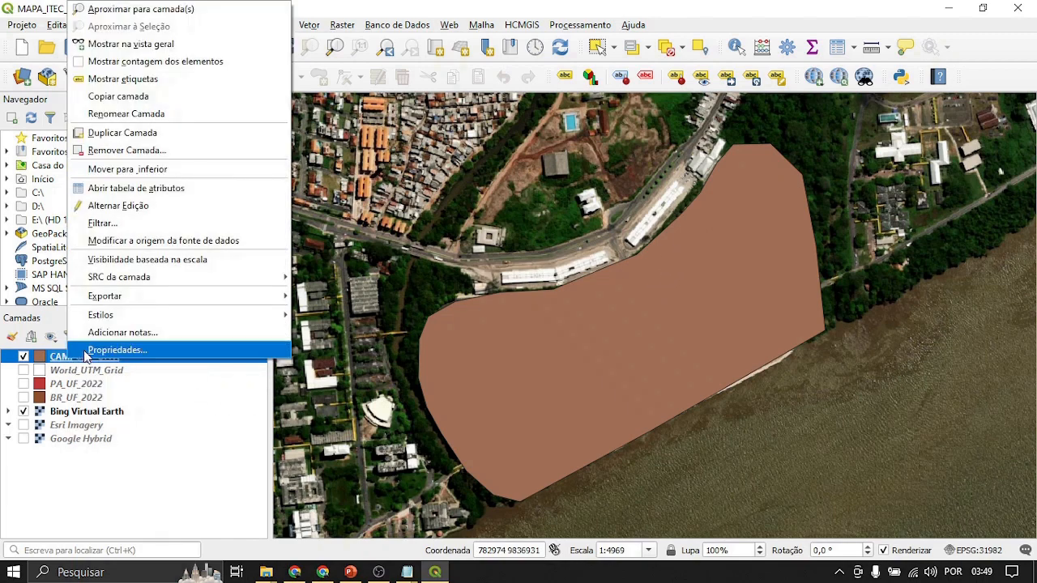
click(91, 354)
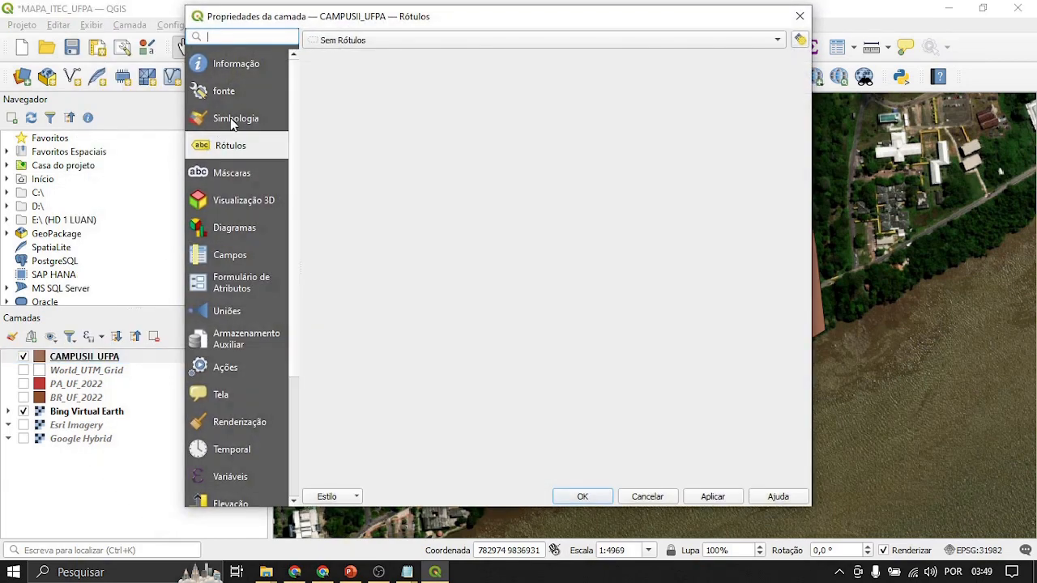
click(232, 122)
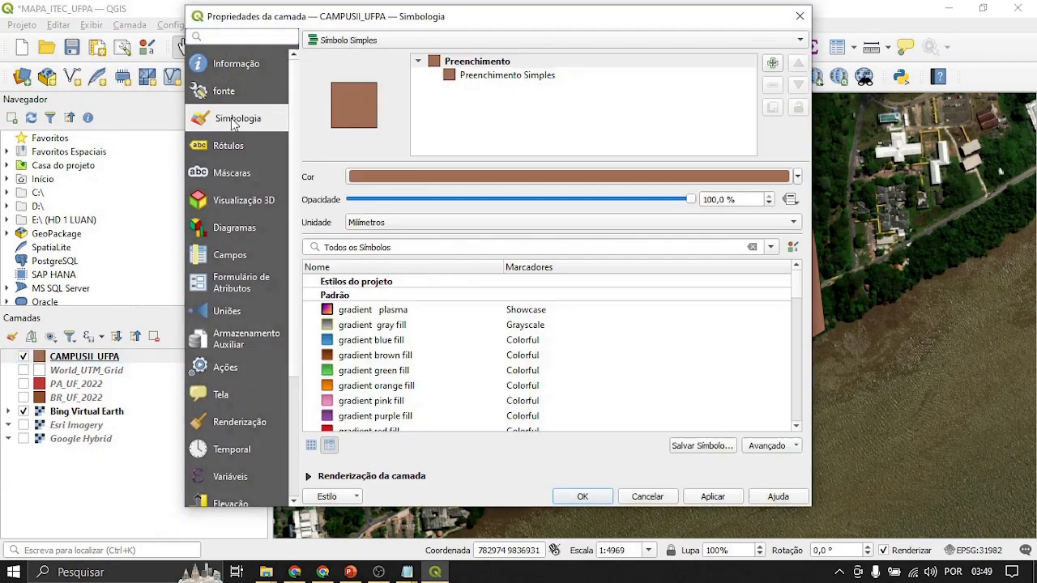
click(505, 76)
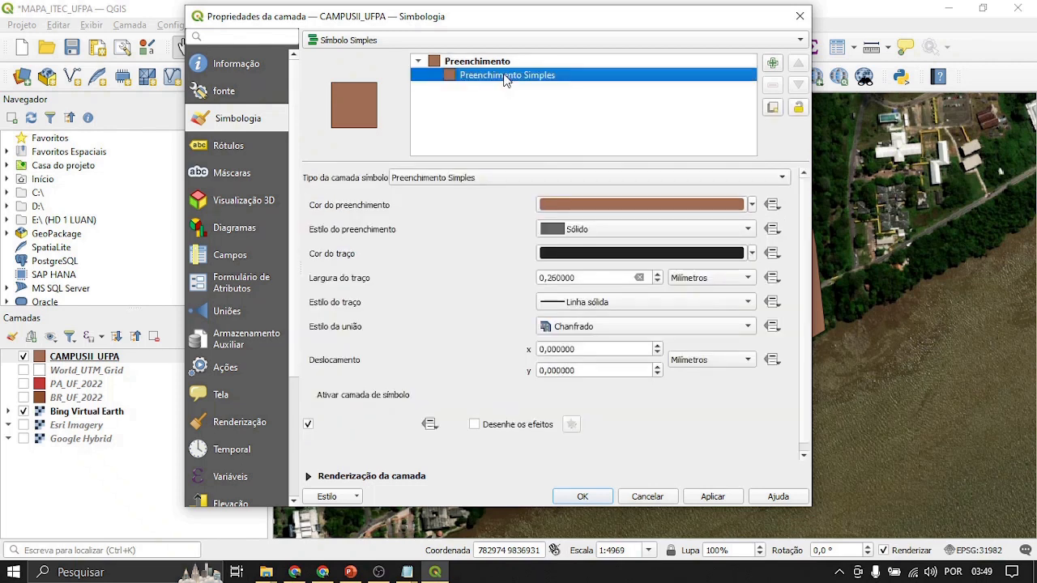
click(752, 205)
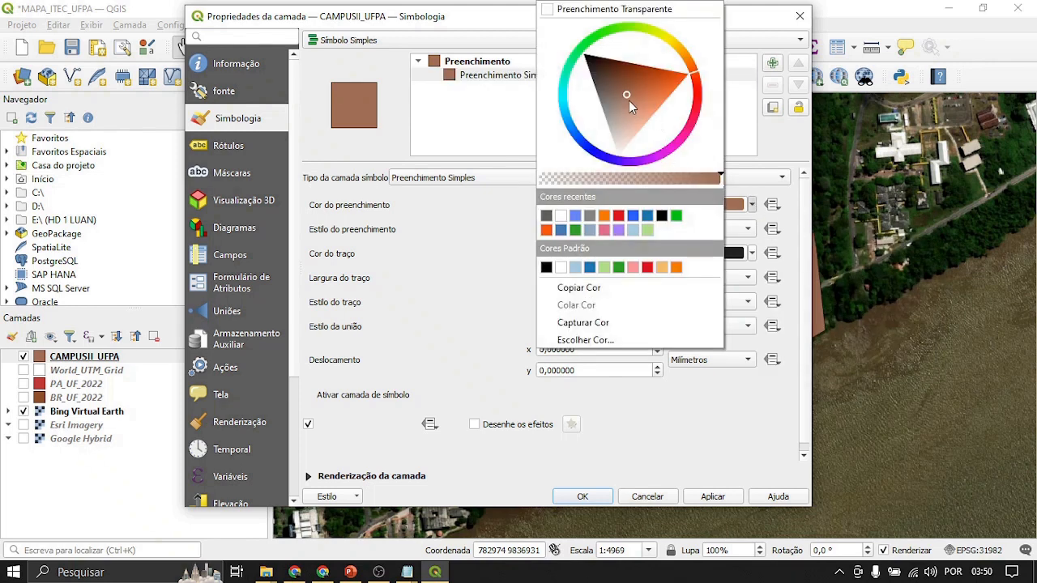
click(486, 115)
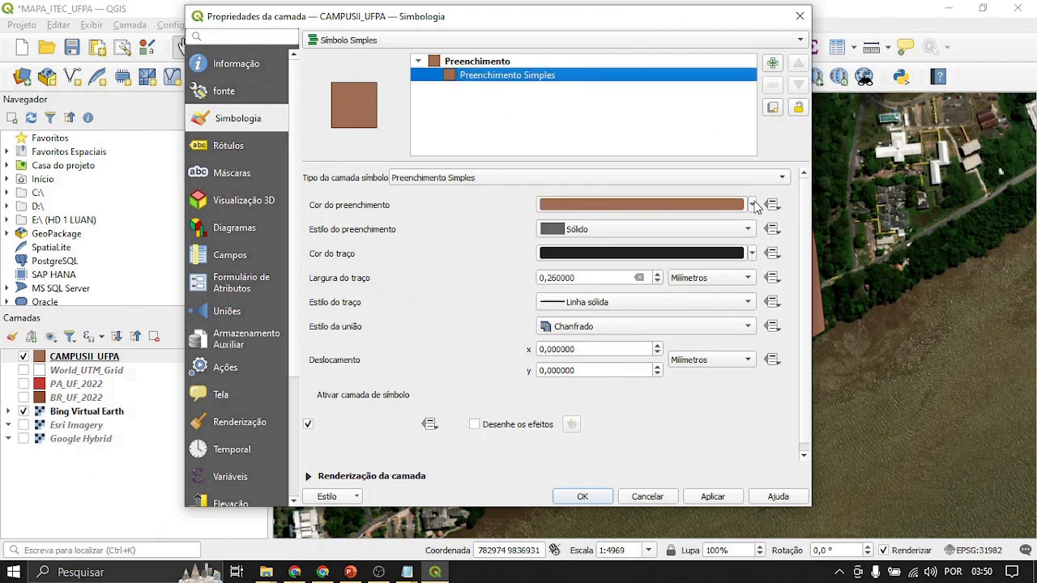
mouse_move(755, 209)
click(771, 180)
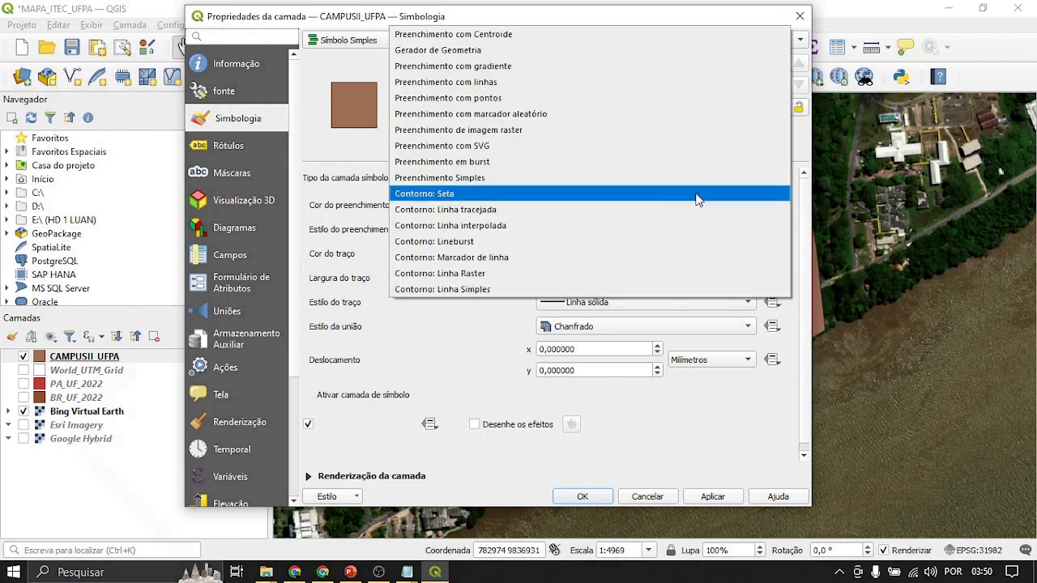
click(319, 252)
click(754, 208)
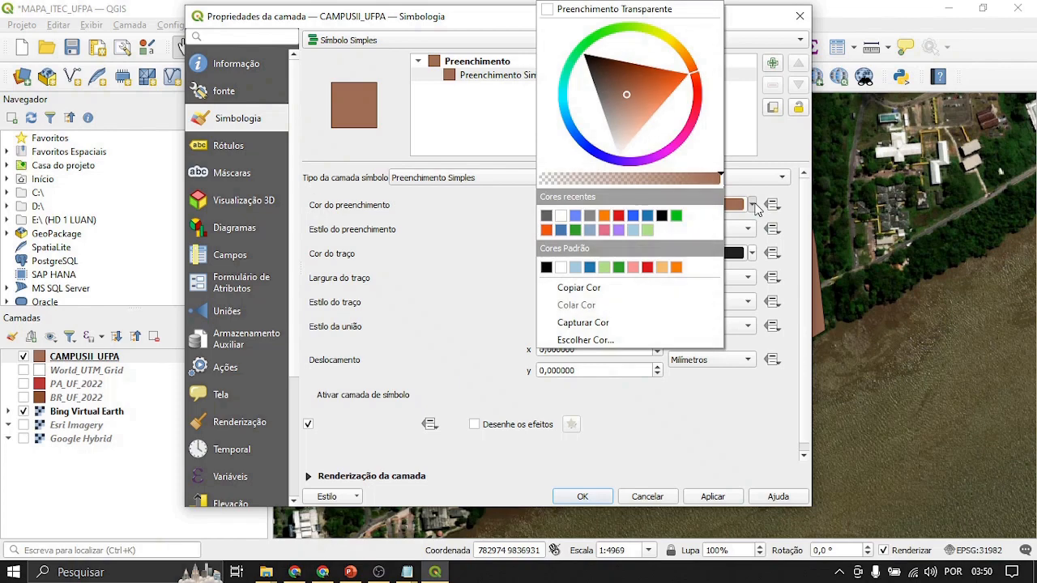
click(352, 244)
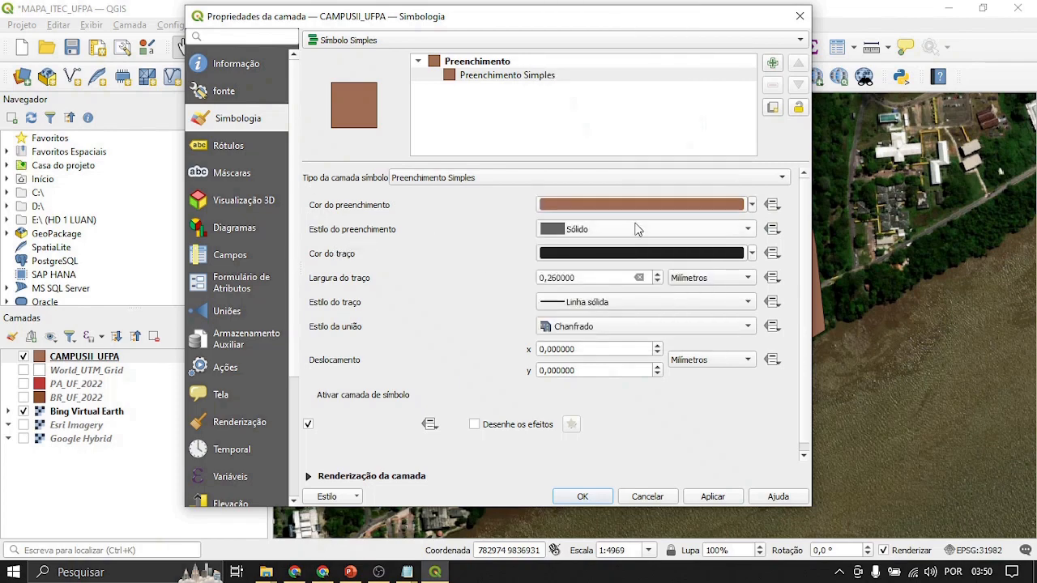
Step: Make the CAMPUSII_UFPA polygon's fill color fully transparent and apply the symbology
click(752, 206)
drag(722, 178, 535, 174)
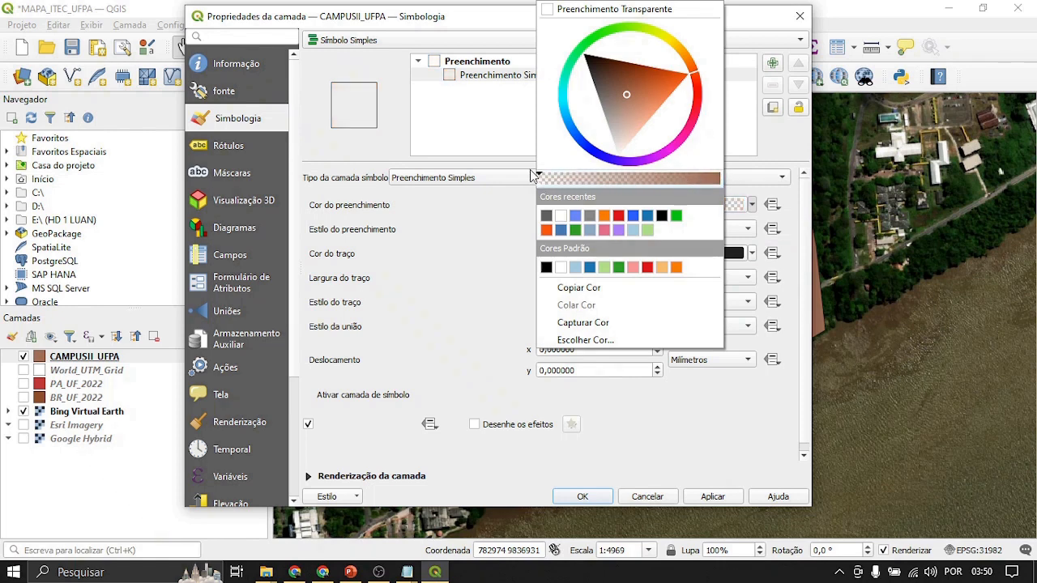
click(388, 213)
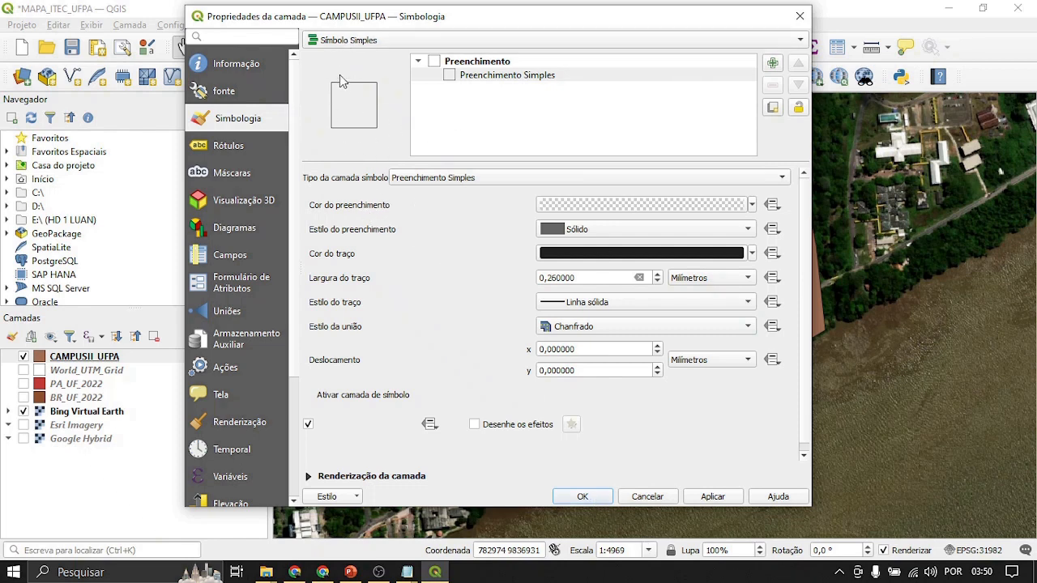
click(580, 499)
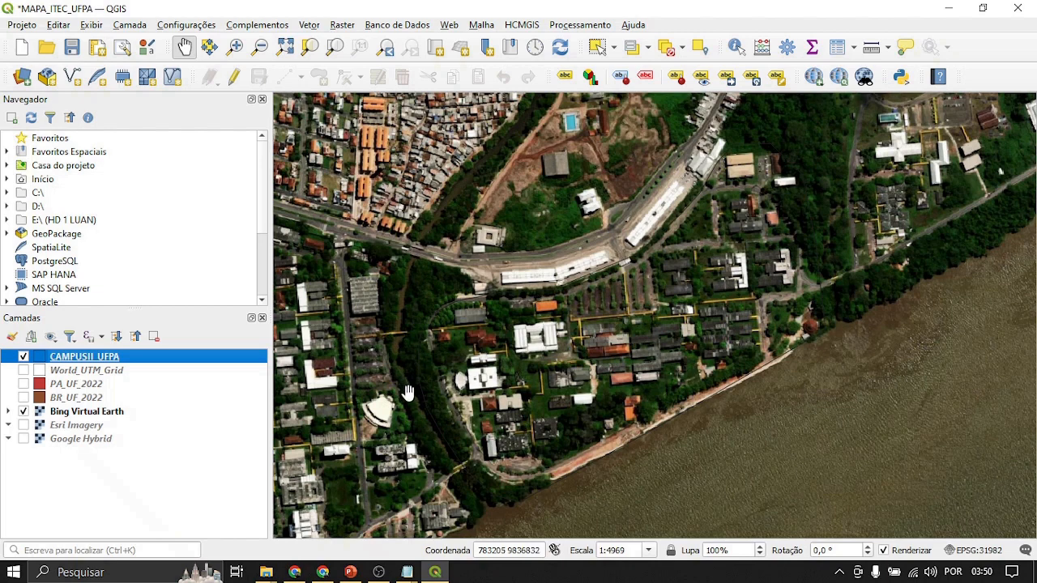
Step: Examine the unfilled Campus II area over the imagery and compare it with the finished location map in the PowerPoint presentation
scroll(407, 382, up, 1)
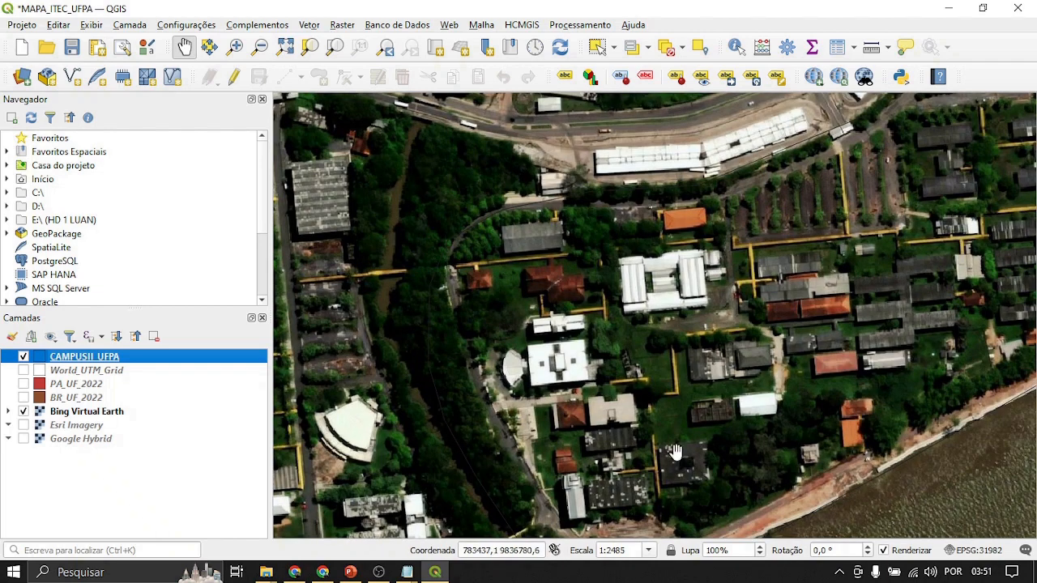
drag(678, 452, 608, 393)
scroll(608, 393, down, 1)
drag(668, 356, 611, 363)
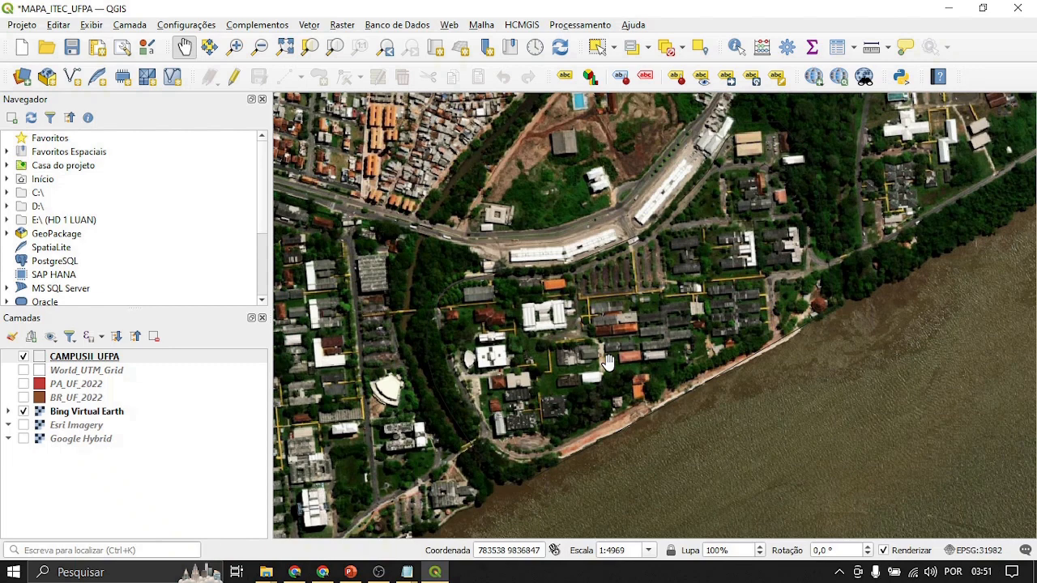
drag(610, 339, 565, 329)
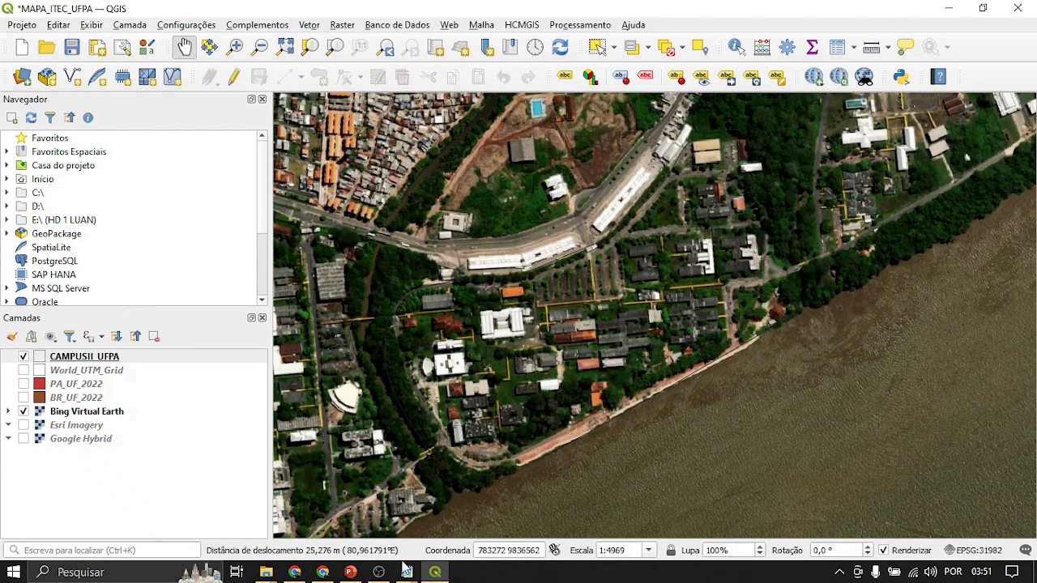
click(350, 572)
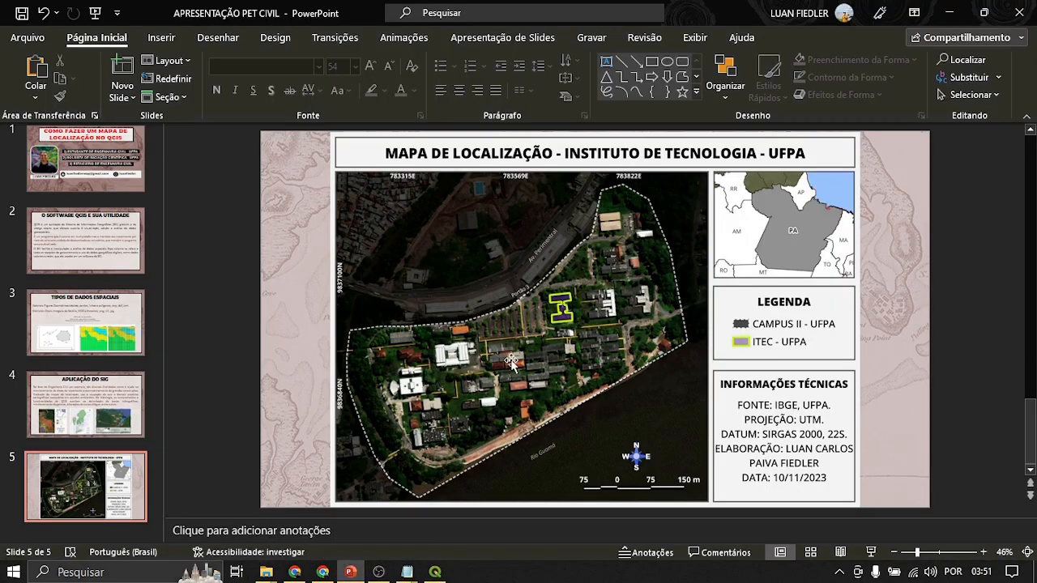
click(442, 573)
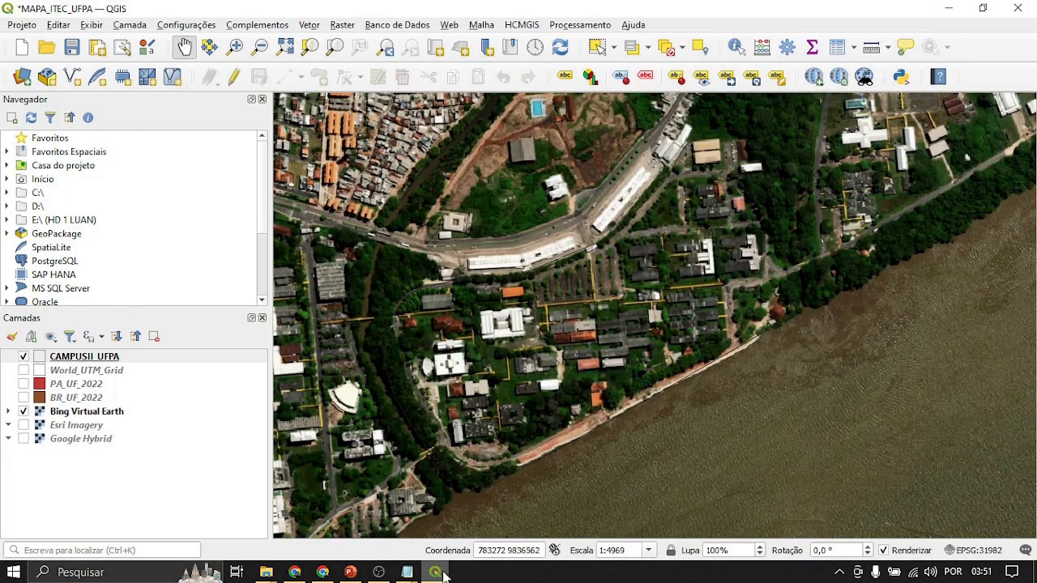
Step: Switch the CAMPUSII_UFPA layer's symbology from a simple symbol to inverted polygons (Polígonos invertidos)
right_click(76, 357)
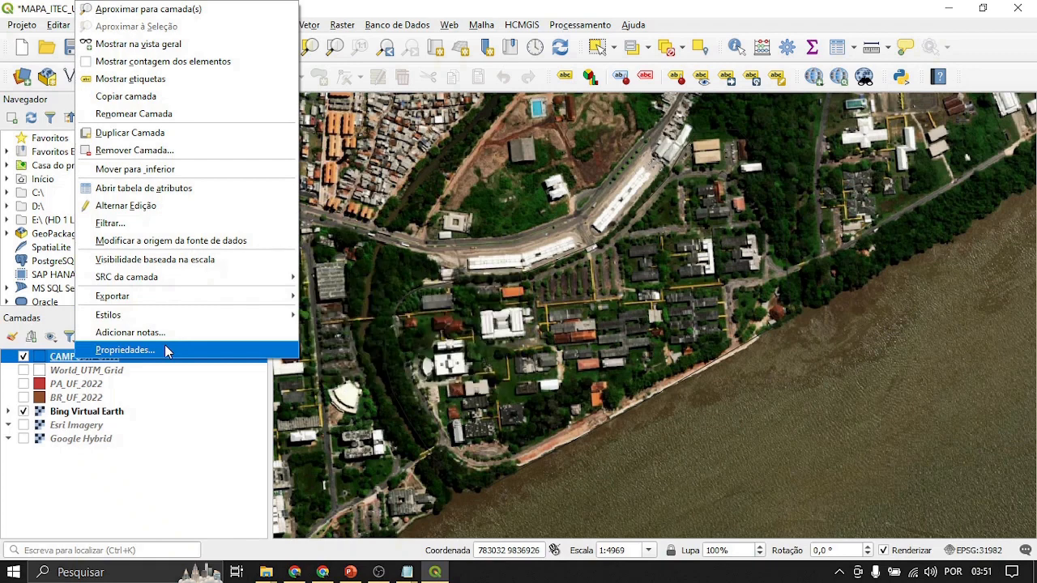
click(165, 348)
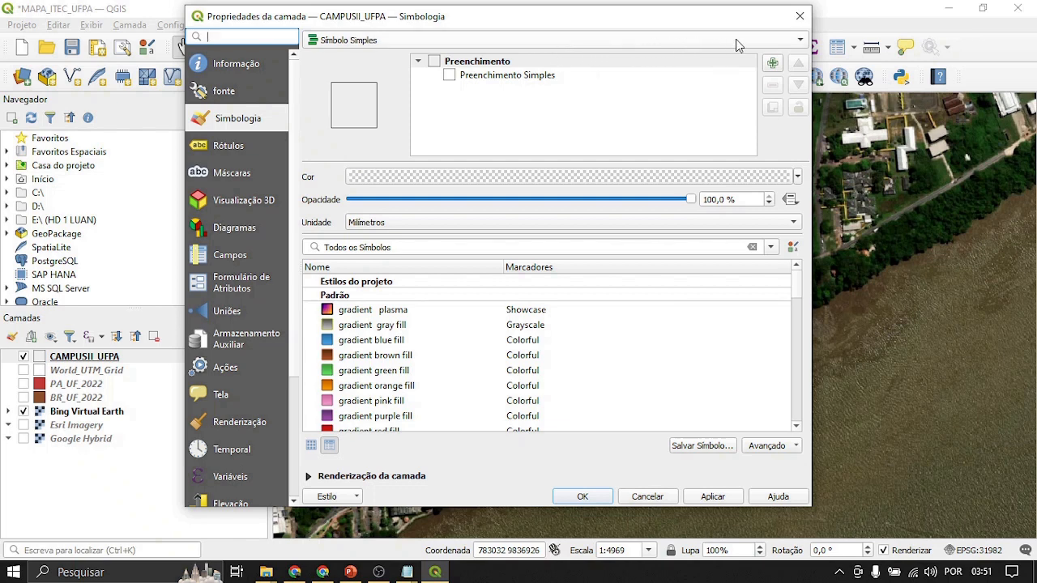
click(798, 41)
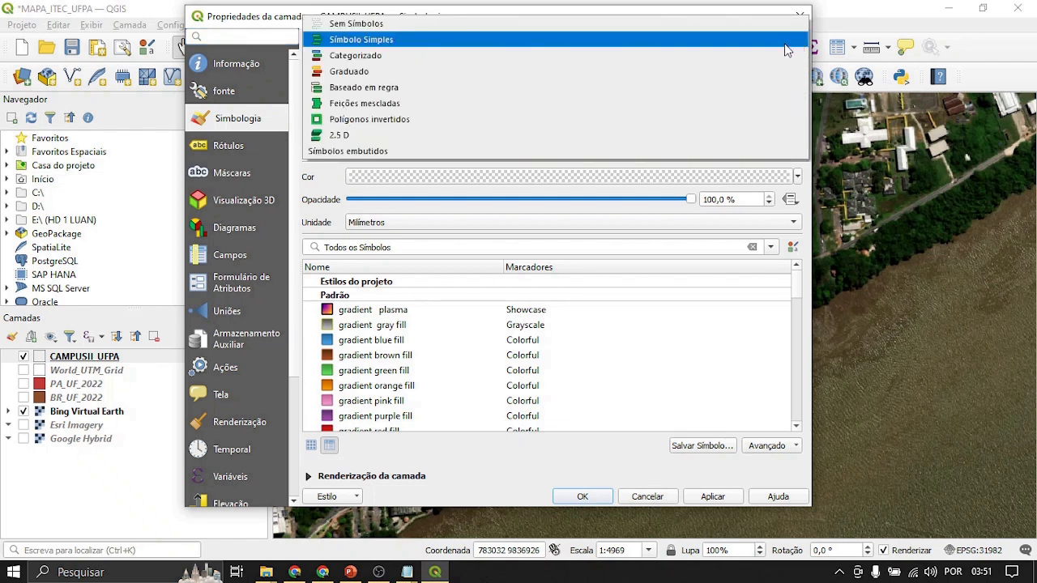
click(350, 121)
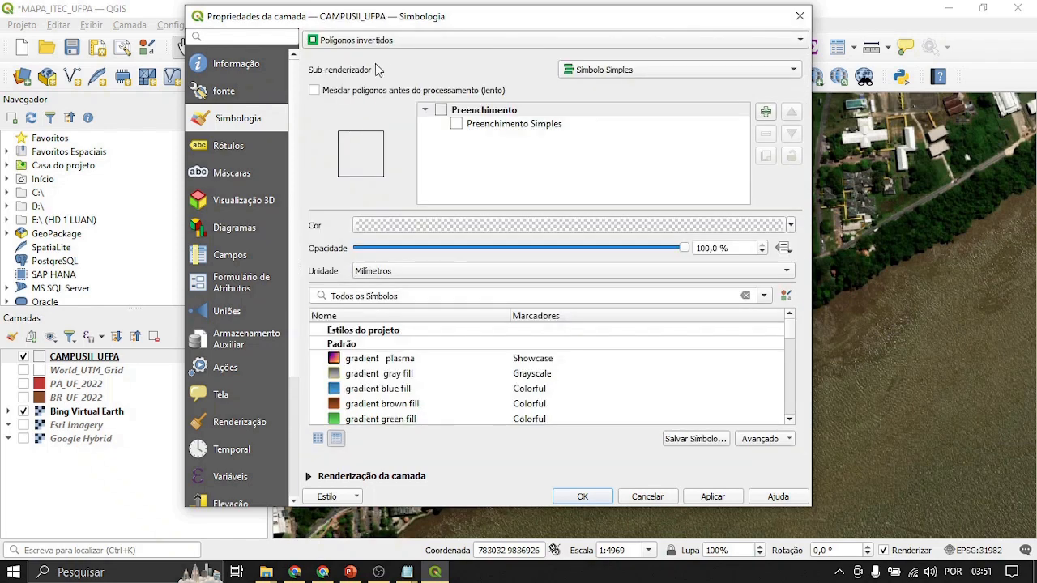
Step: Make the inverted polygons' simple fill fully opaque and set its color to black
click(501, 114)
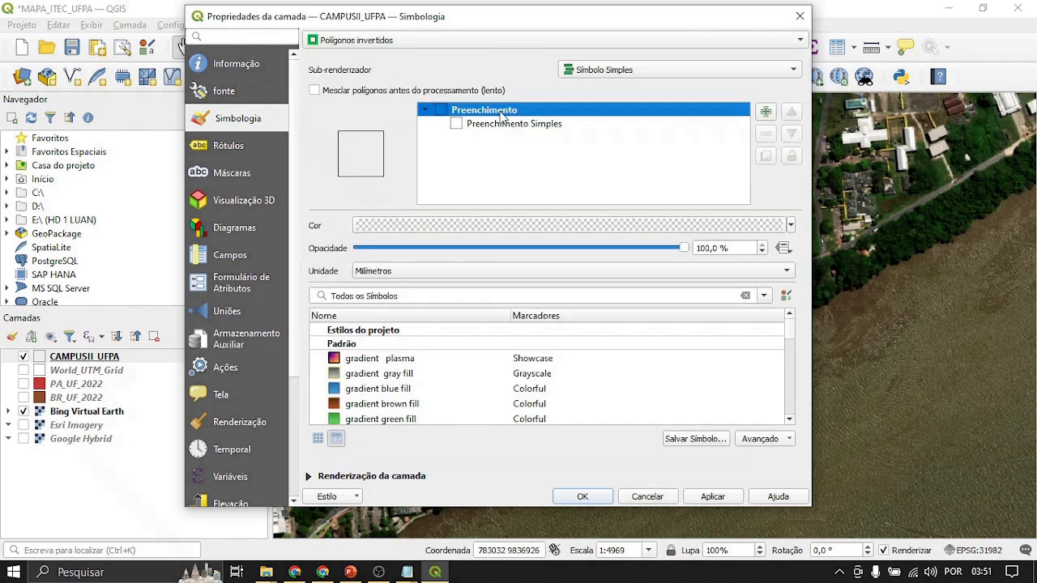
click(503, 125)
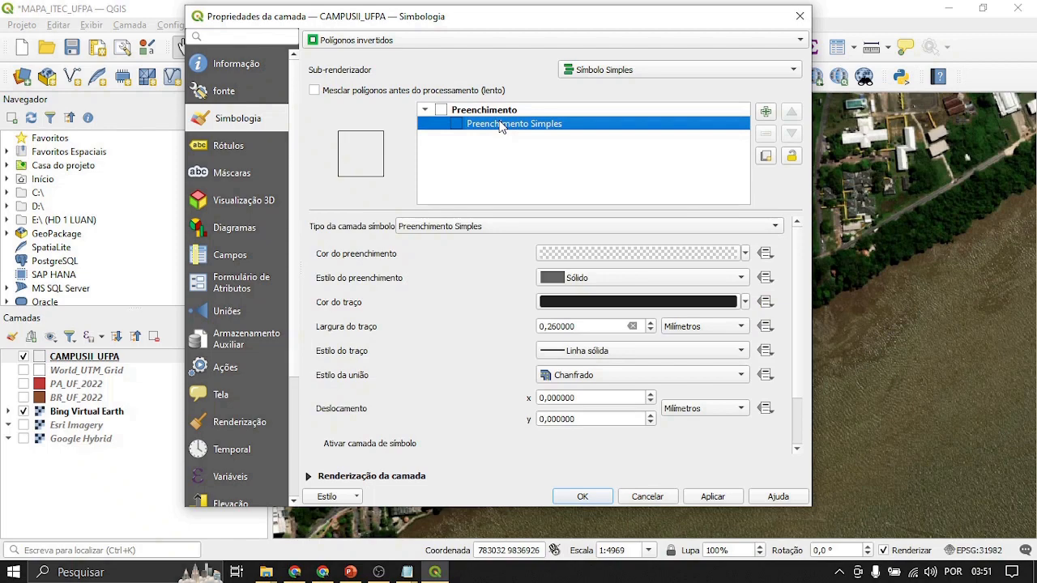
click(746, 254)
click(748, 254)
click(747, 254)
drag(556, 179, 719, 179)
click(364, 193)
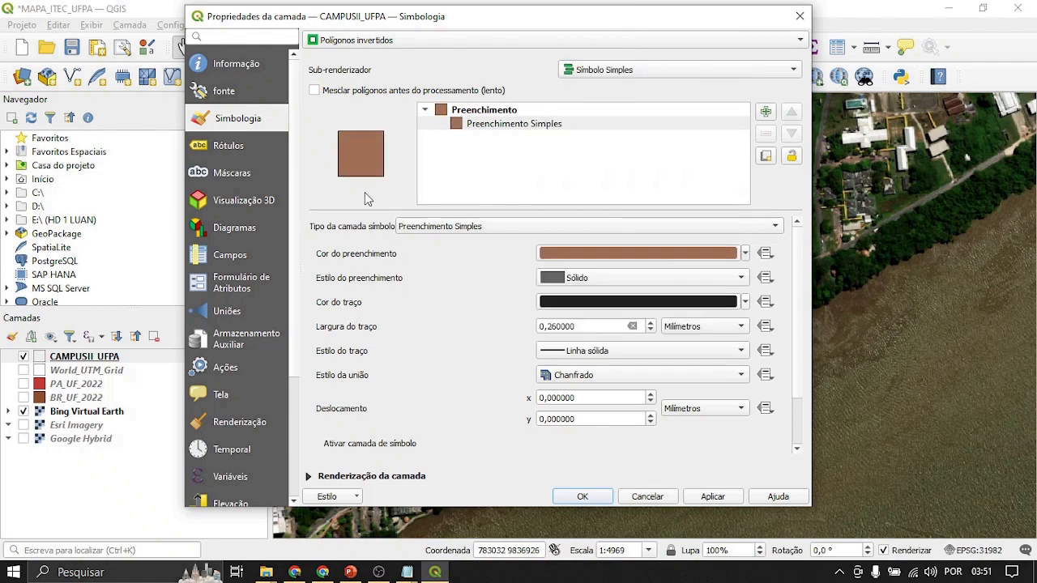
click(745, 254)
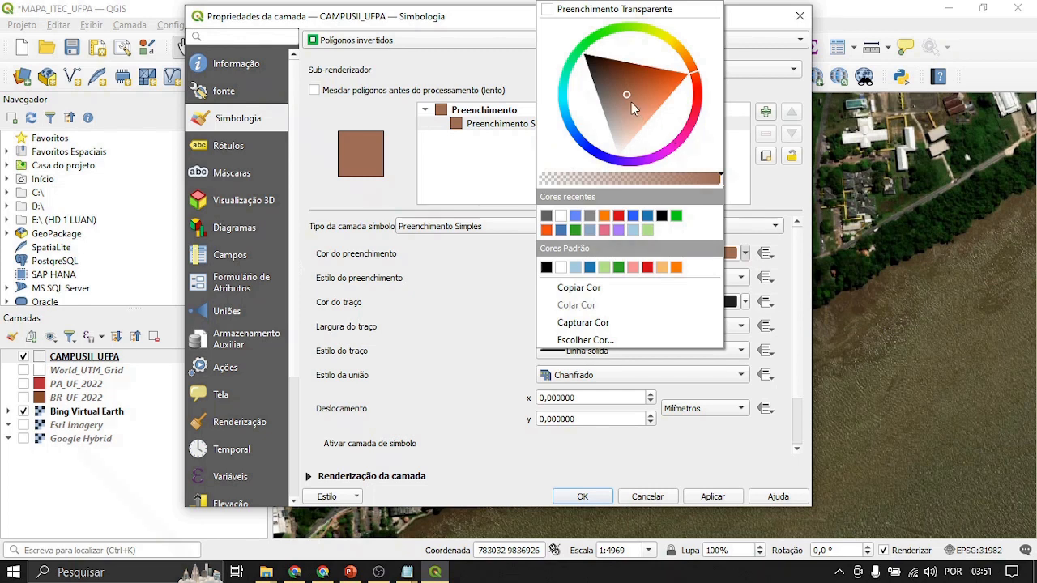
drag(632, 103, 575, 64)
click(370, 195)
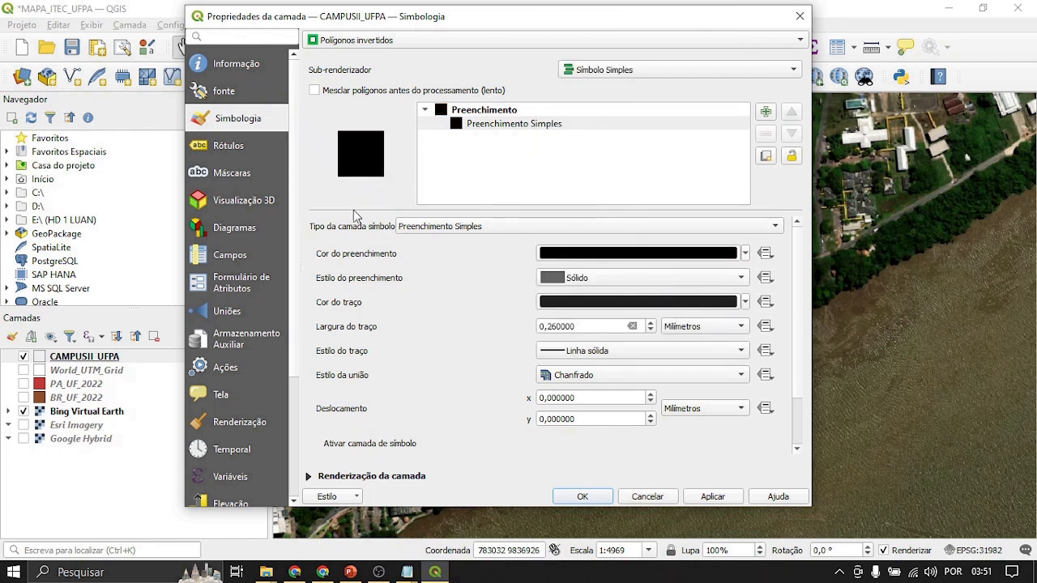
Step: Set the overall opacity of the black inverted fill to 70% and apply it to the map
click(497, 112)
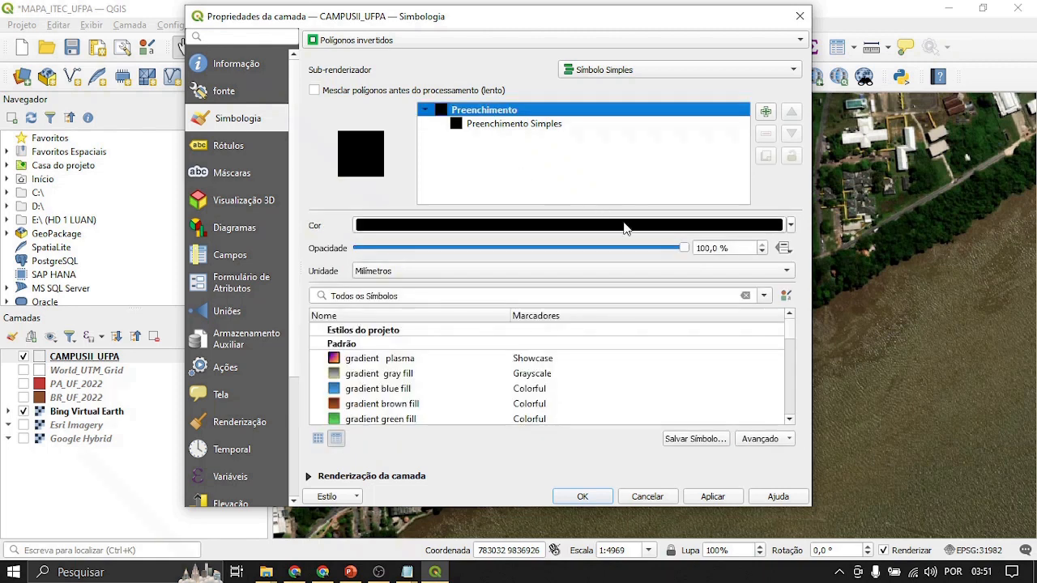
drag(686, 255, 594, 252)
drag(723, 248, 683, 246)
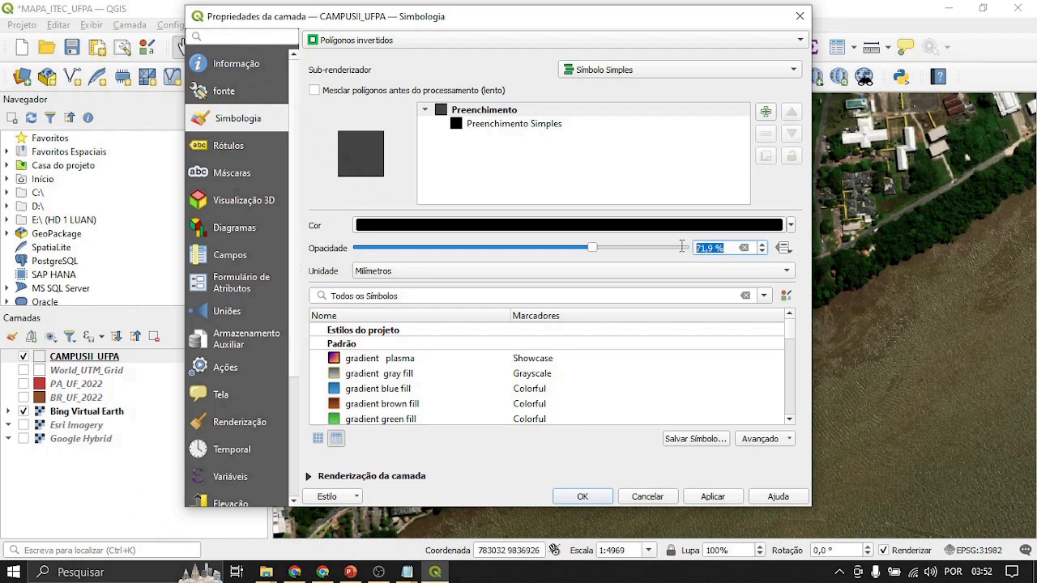
text(70)
click(337, 192)
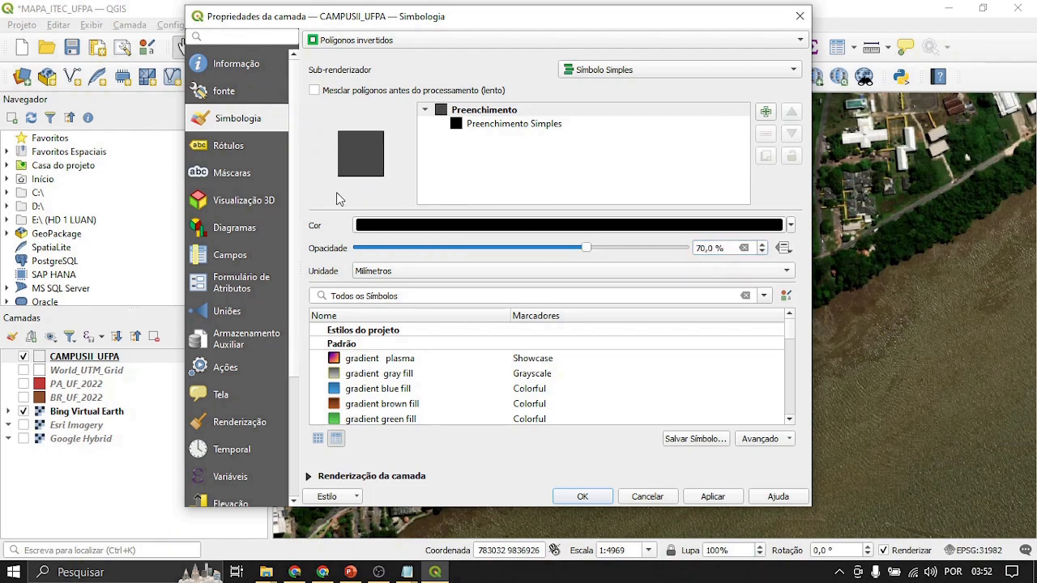
click(585, 498)
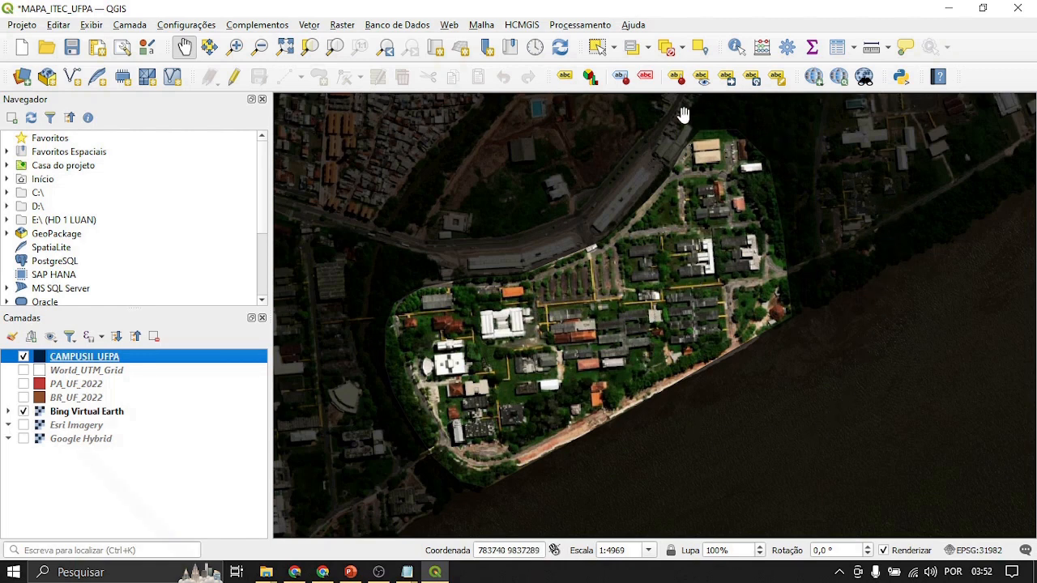
Step: Raise the CAMPUSII_UFPA inverted fill's opacity to 100% and apply it to the map
right_click(64, 363)
click(92, 356)
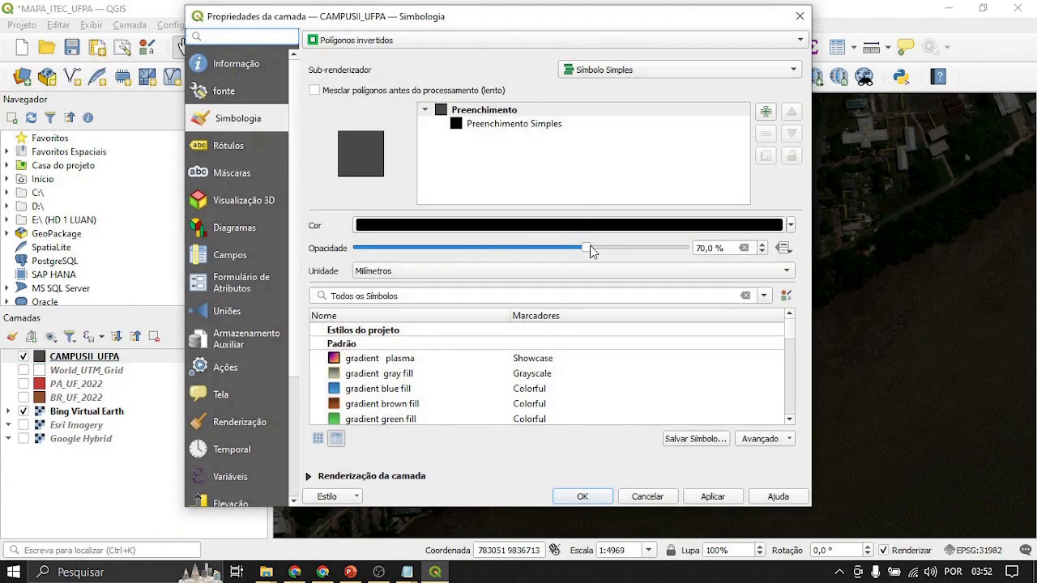
drag(590, 247, 697, 252)
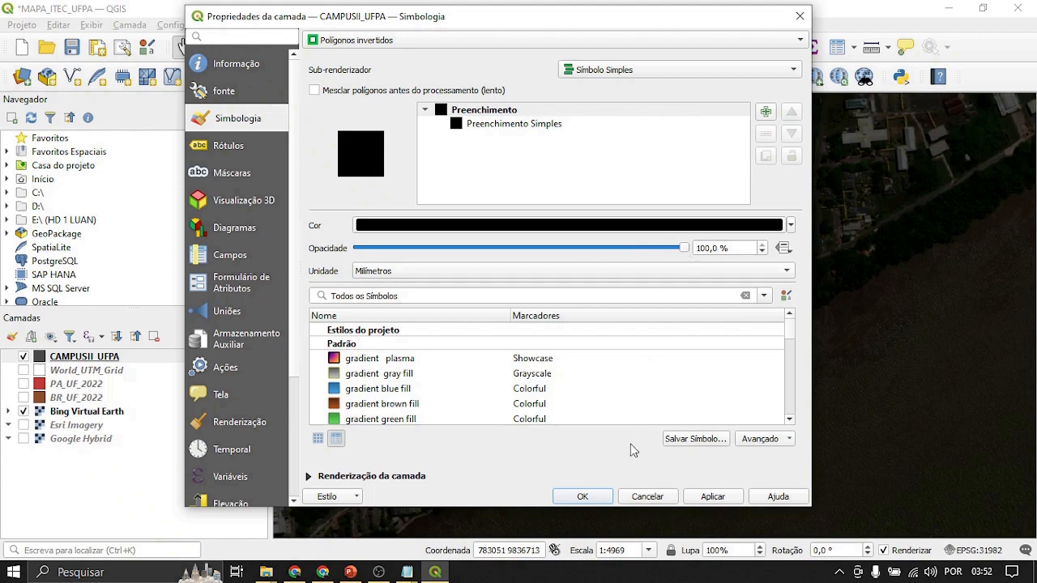
click(596, 498)
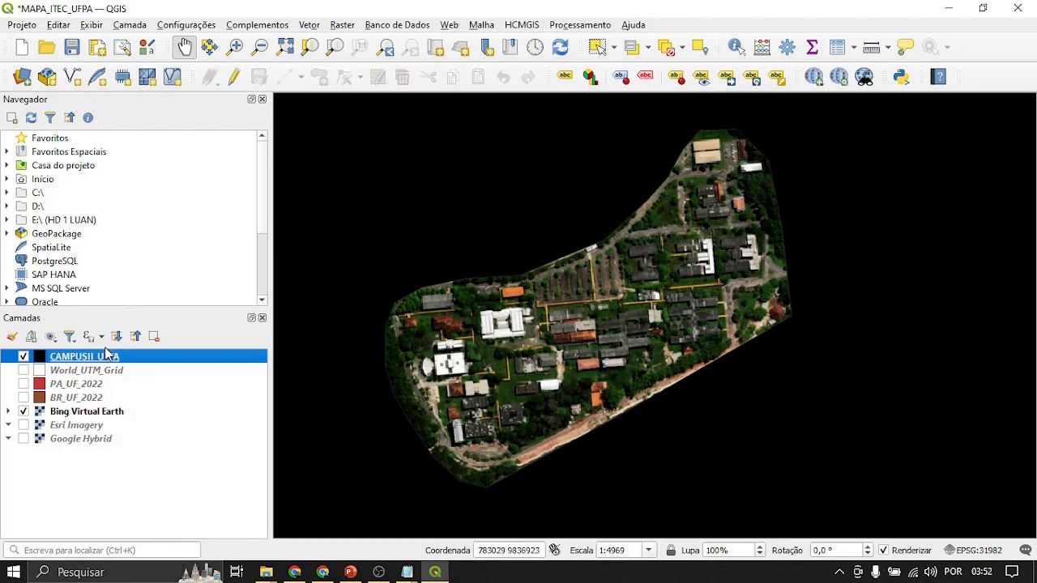
Step: Set the CAMPUSII_UFPA inverted fill's overall opacity to 70% and apply it to the map
right_click(67, 365)
click(97, 349)
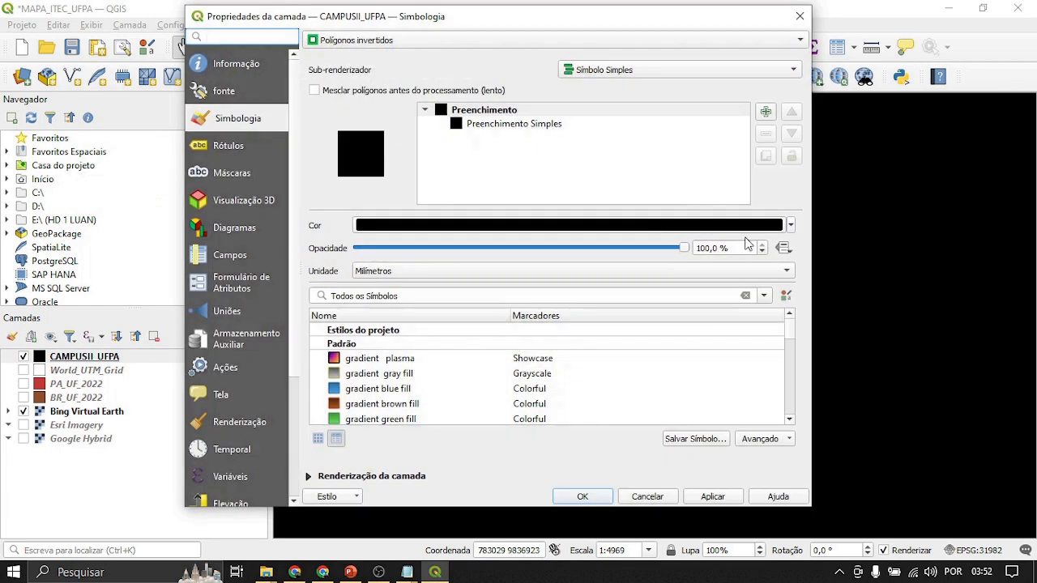
drag(746, 243, 671, 254)
text(70)
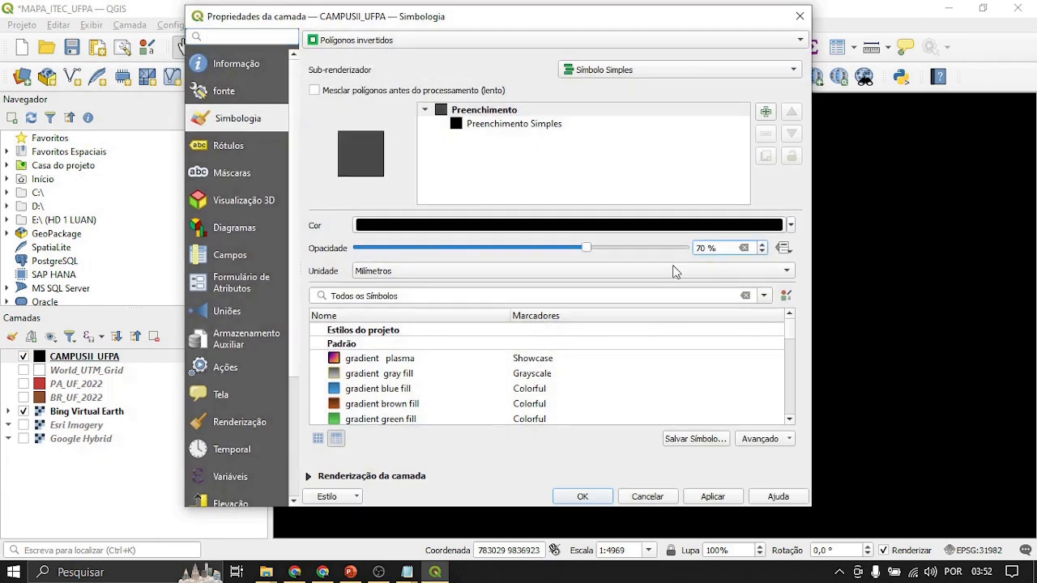
click(713, 497)
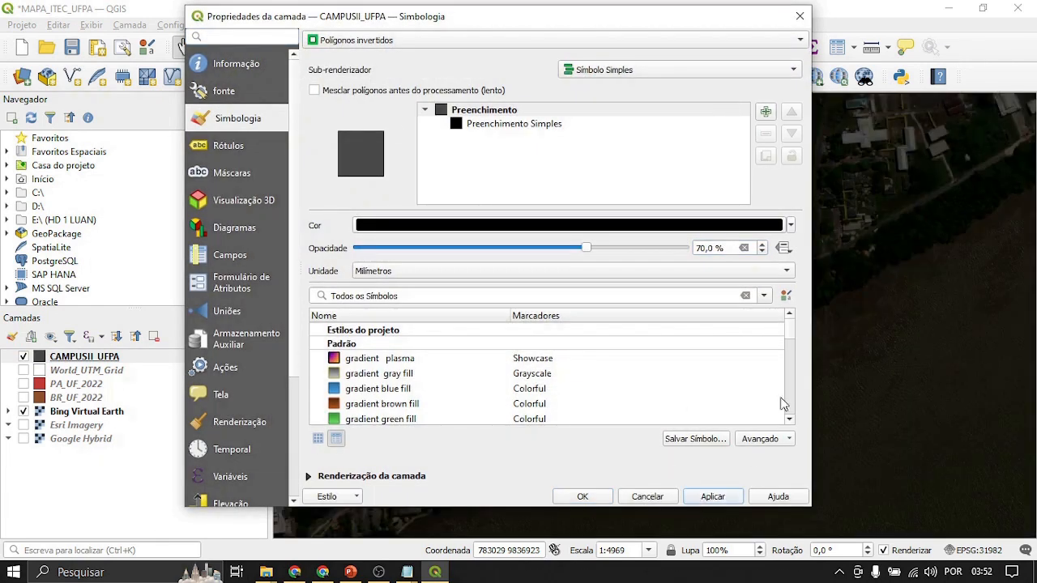
Step: Change the stroke color of the CAMPUSII_UFPA layer's simple fill to white
drag(744, 29, 845, 46)
click(620, 140)
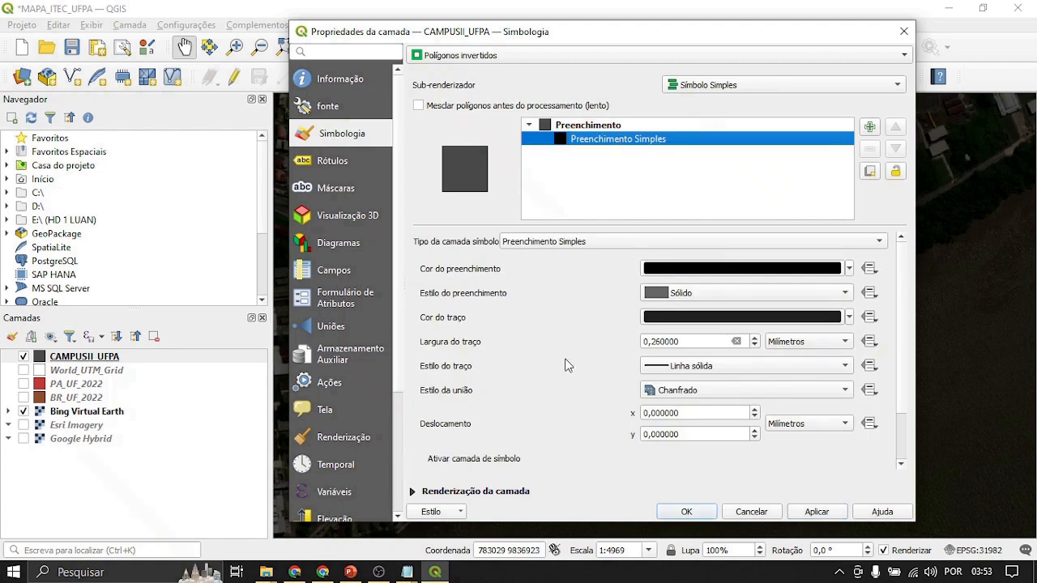
click(849, 317)
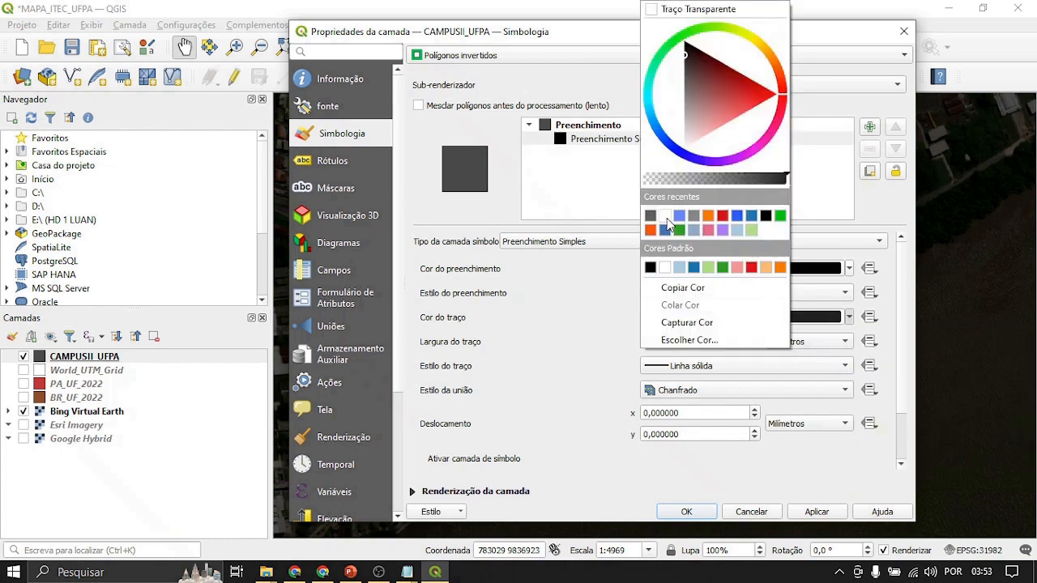
click(665, 216)
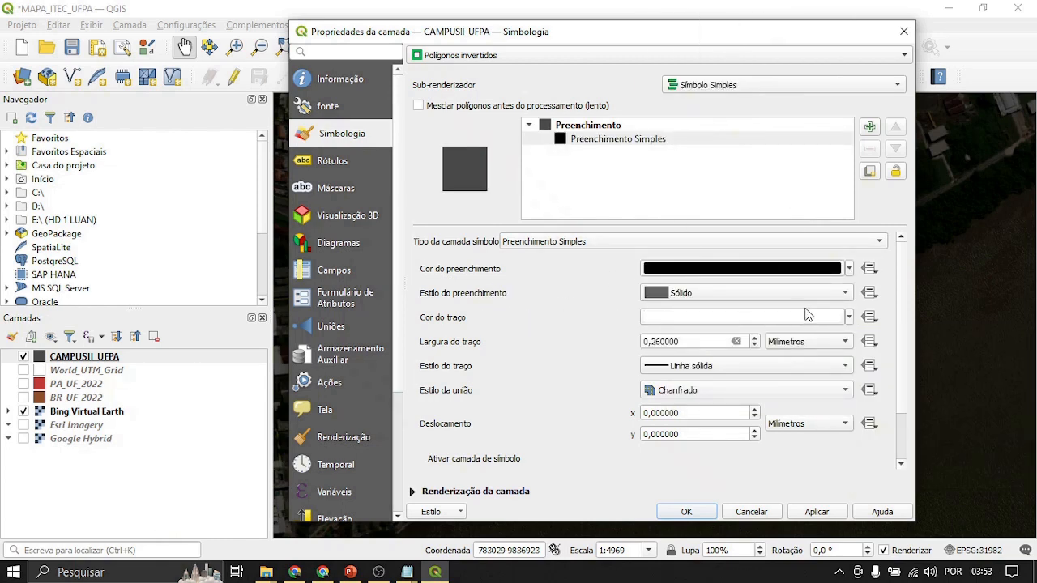
drag(869, 36, 815, 55)
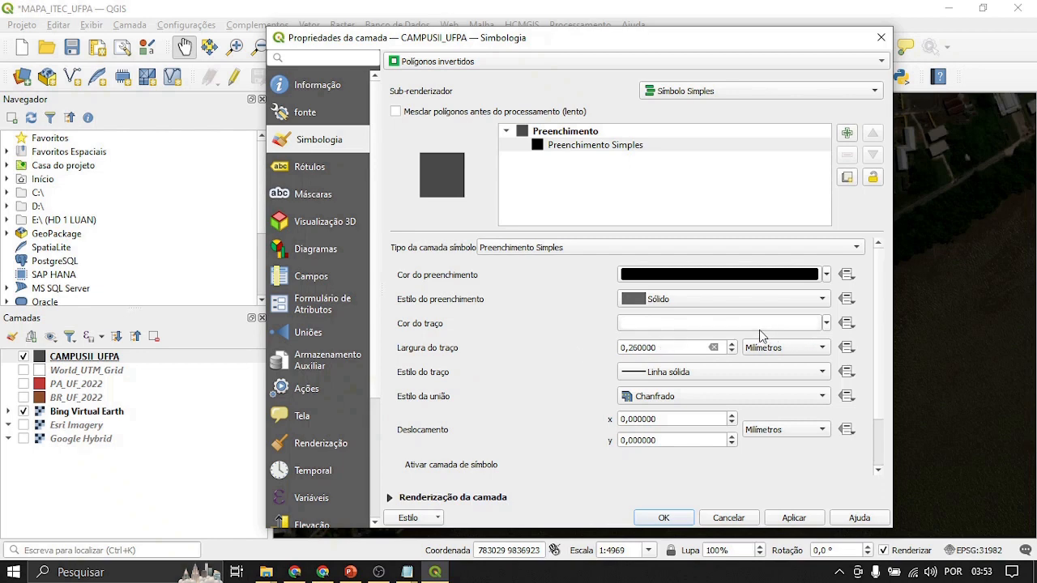
Step: Make the fill's stroke a dotted line (Linha pontilhada) 0.66 mm wide and apply it to the map
click(776, 381)
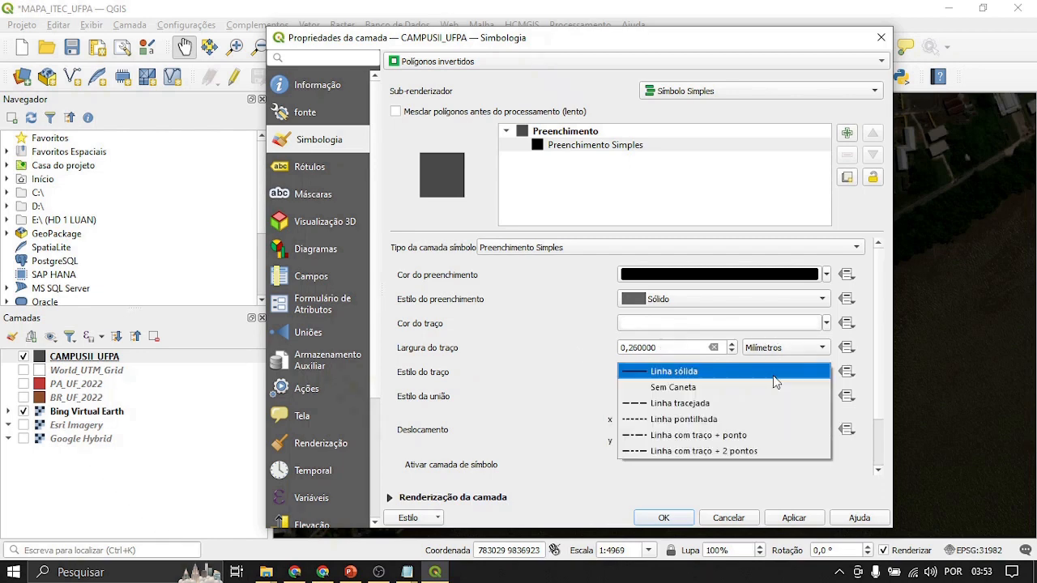
click(699, 419)
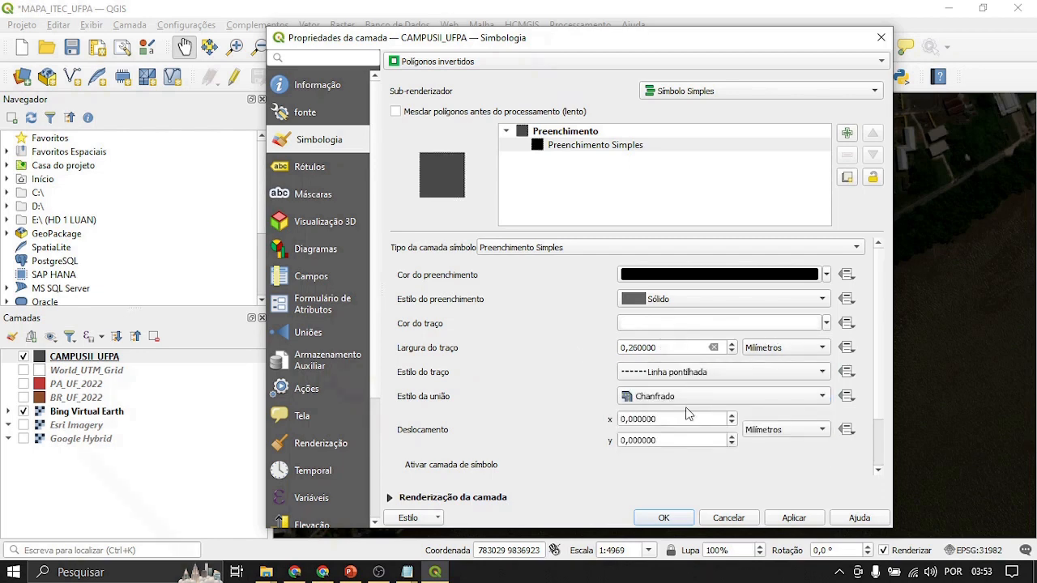
click(732, 344)
click(732, 344)
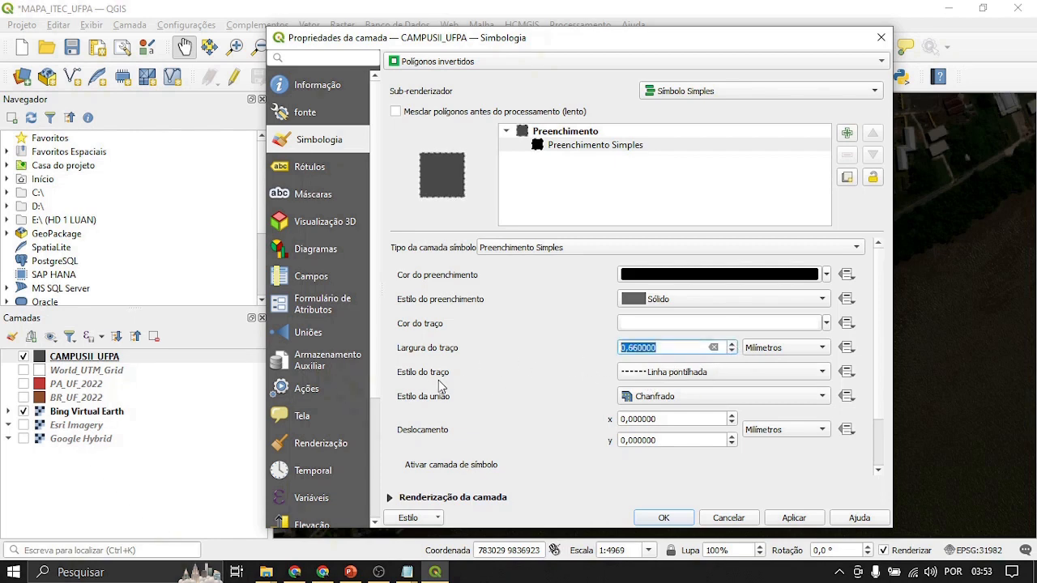
click(792, 519)
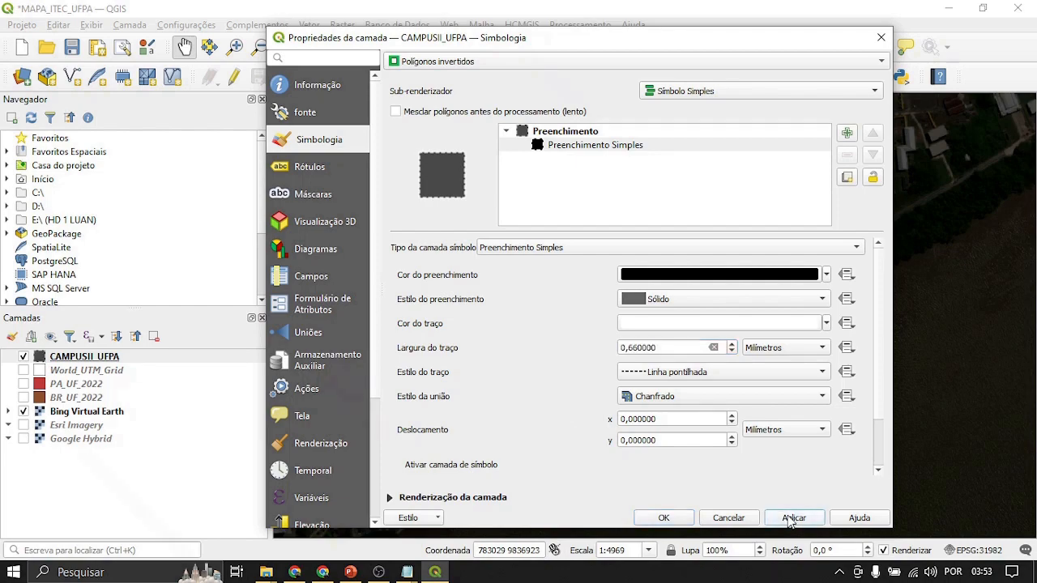
Step: Check the dotted campus outline on the map, accept the layer's styling and save the project
drag(801, 46, 229, 71)
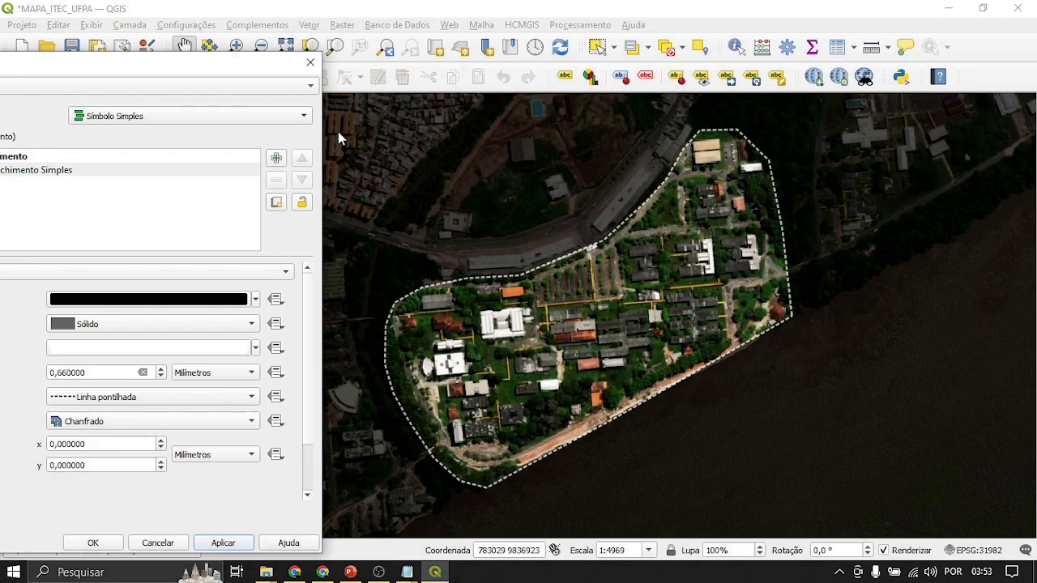
drag(268, 63, 843, 26)
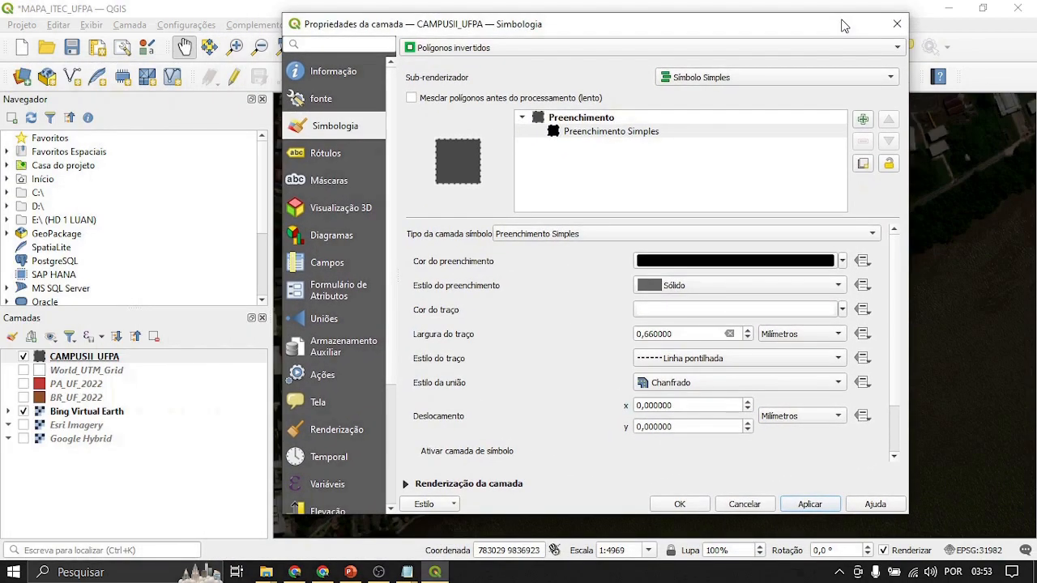
click(683, 504)
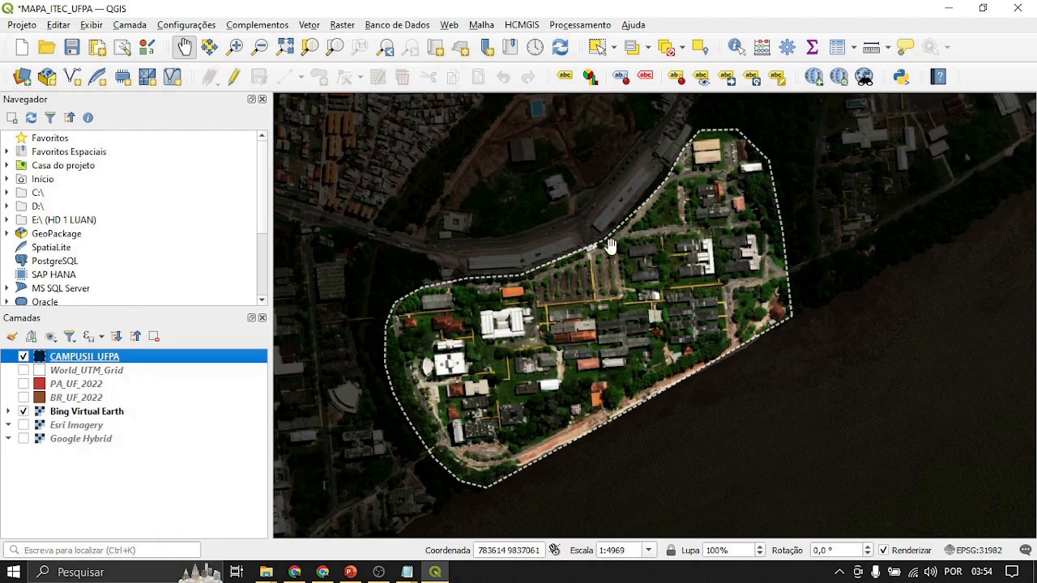
click(72, 49)
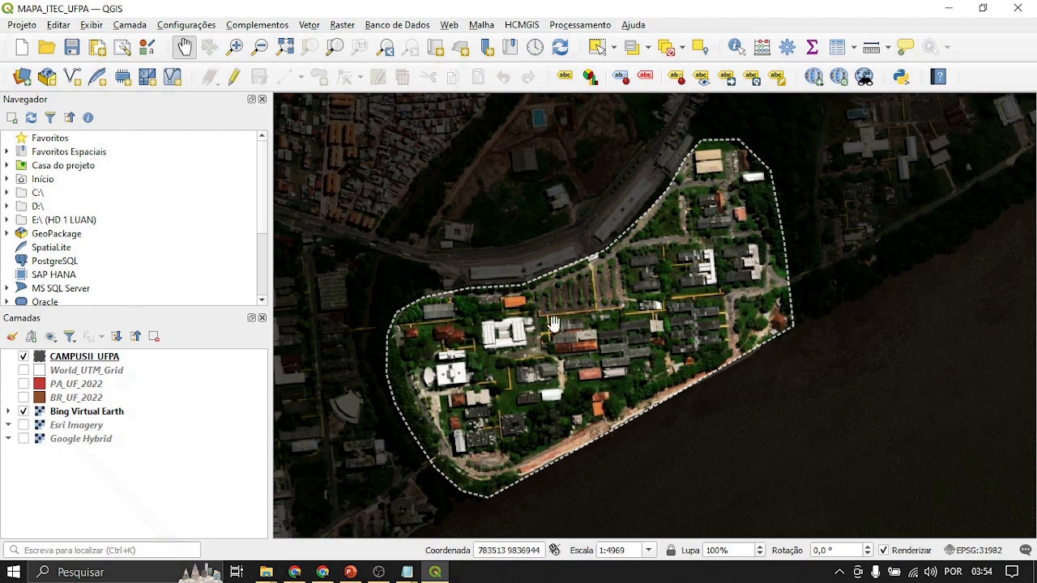
Step: Show Google Hybrid instead of Bing Virtual Earth and locate the Instituto de Tecnologia (ITEC) buildings inside the campus
click(23, 412)
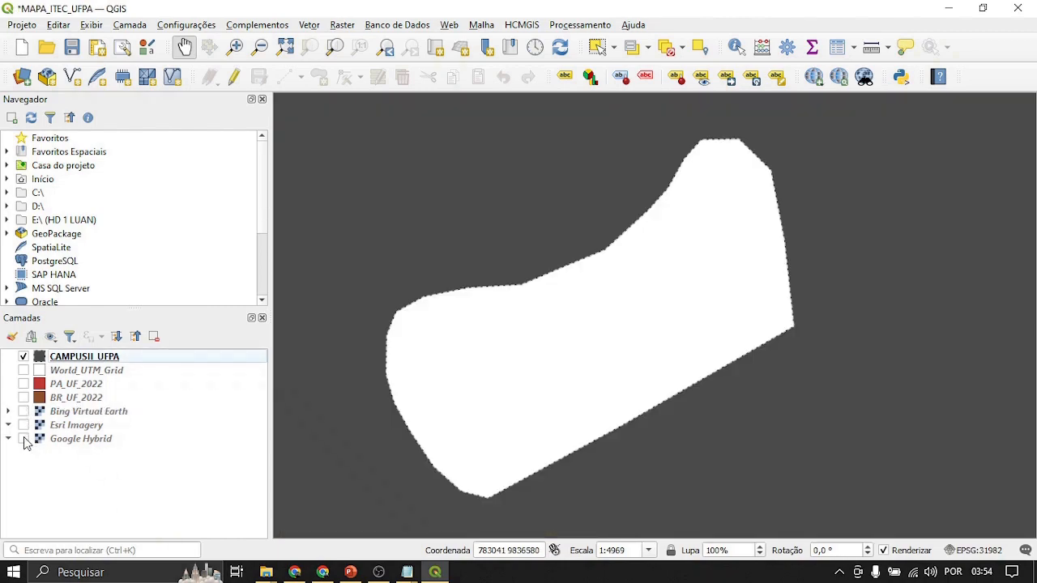
click(23, 439)
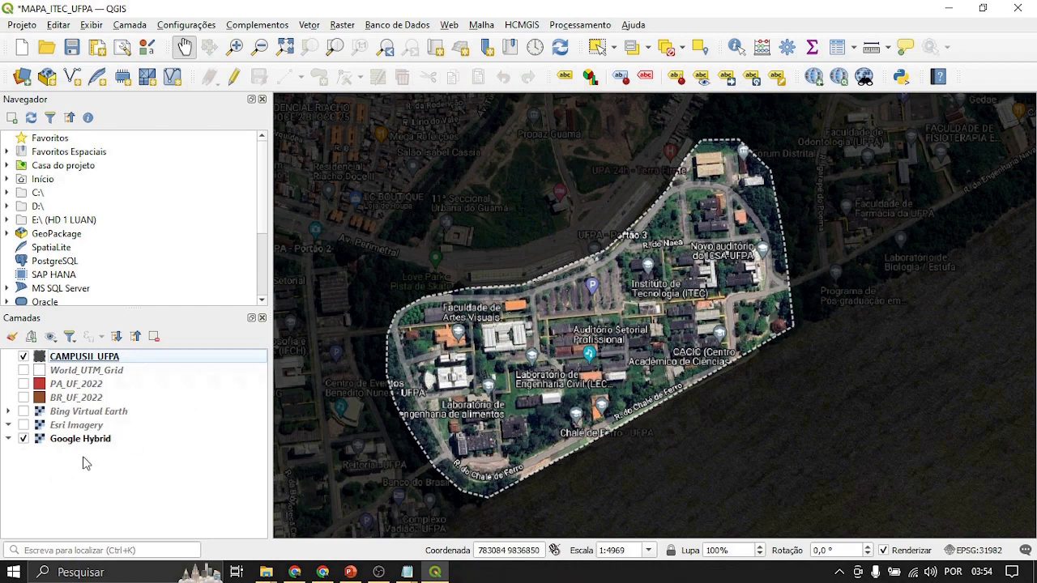
scroll(685, 272, up, 1)
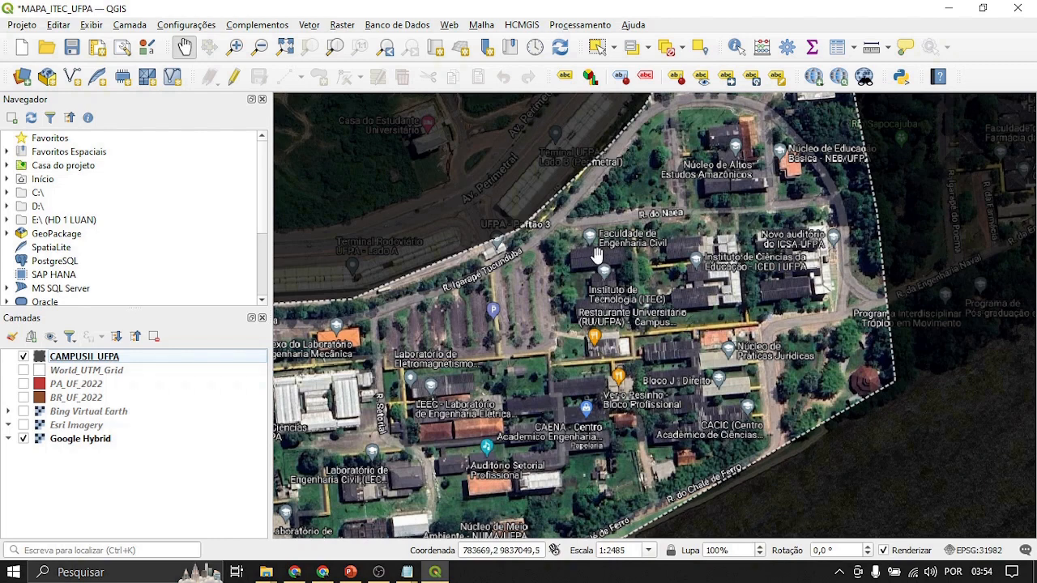
Step: Hide Google Hybrid, compare Esri Imagery with Bing Virtual Earth, and leave only Bing Virtual Earth displayed as the basemap
click(25, 440)
click(24, 426)
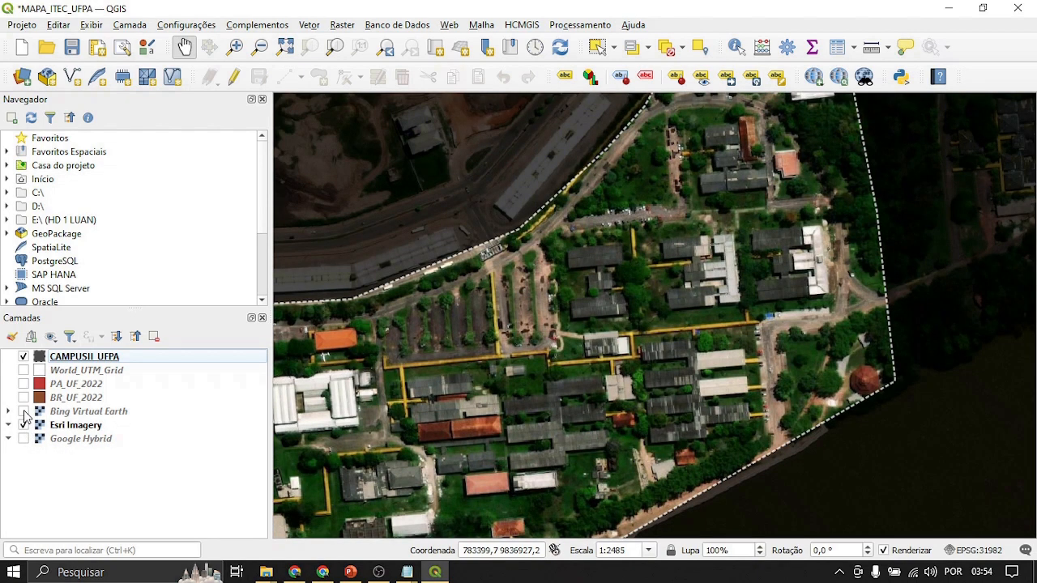
click(23, 412)
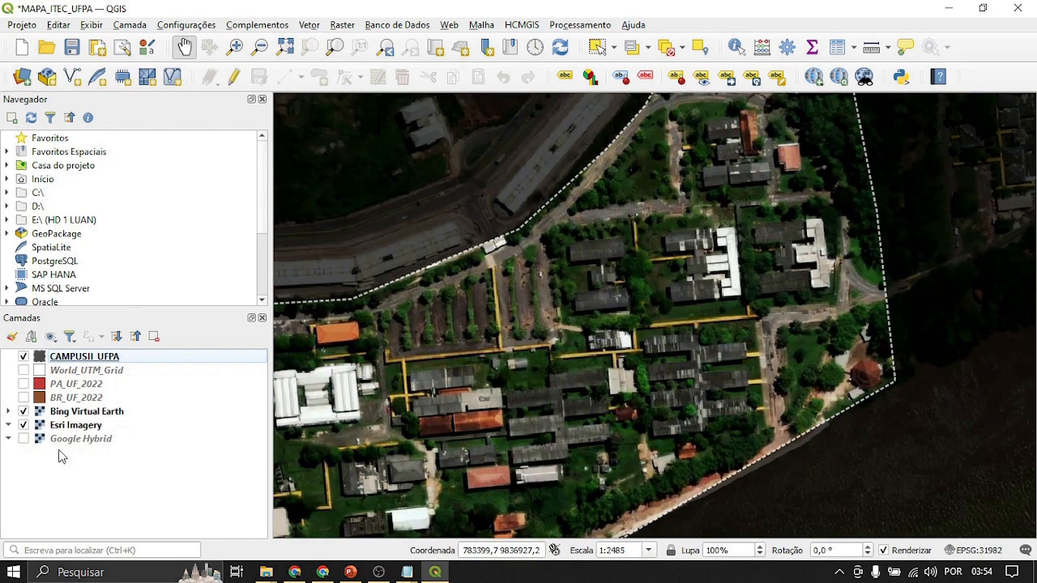
click(23, 425)
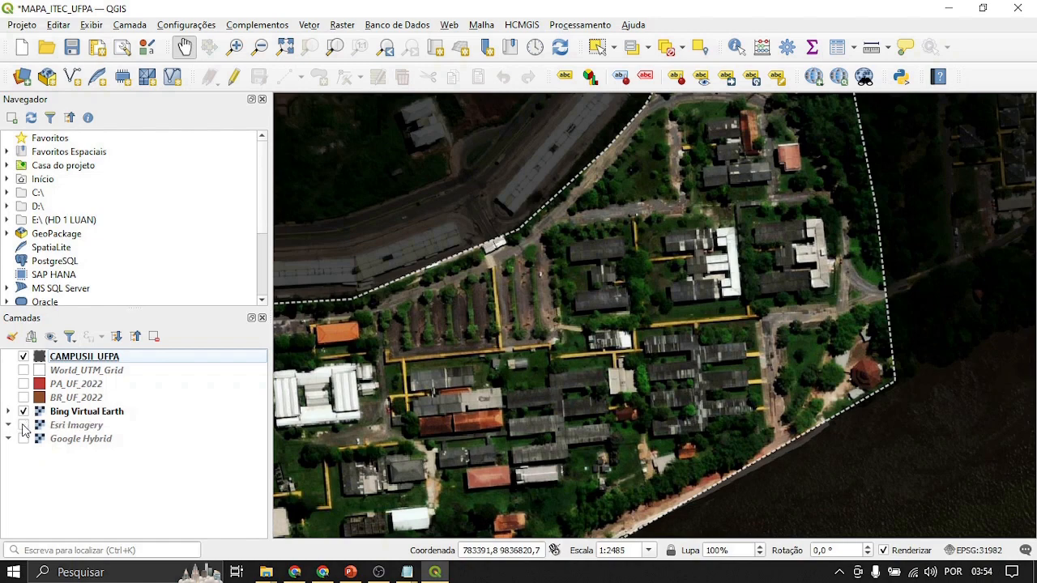
drag(623, 292, 637, 299)
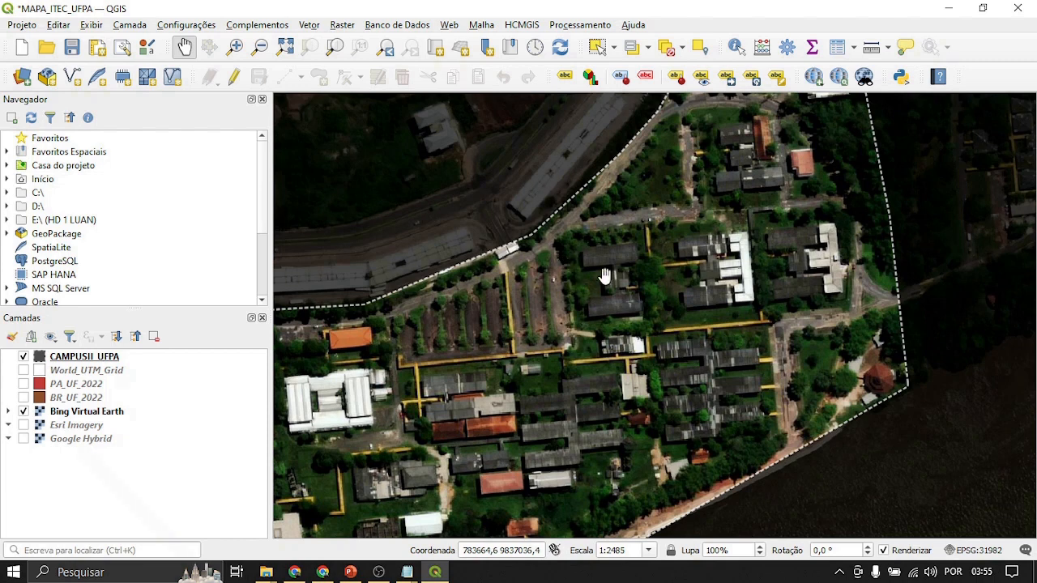
Step: Switch to the PowerPoint presentation to examine the ITEC polygon on the finished location map, and return to QGIS
click(350, 572)
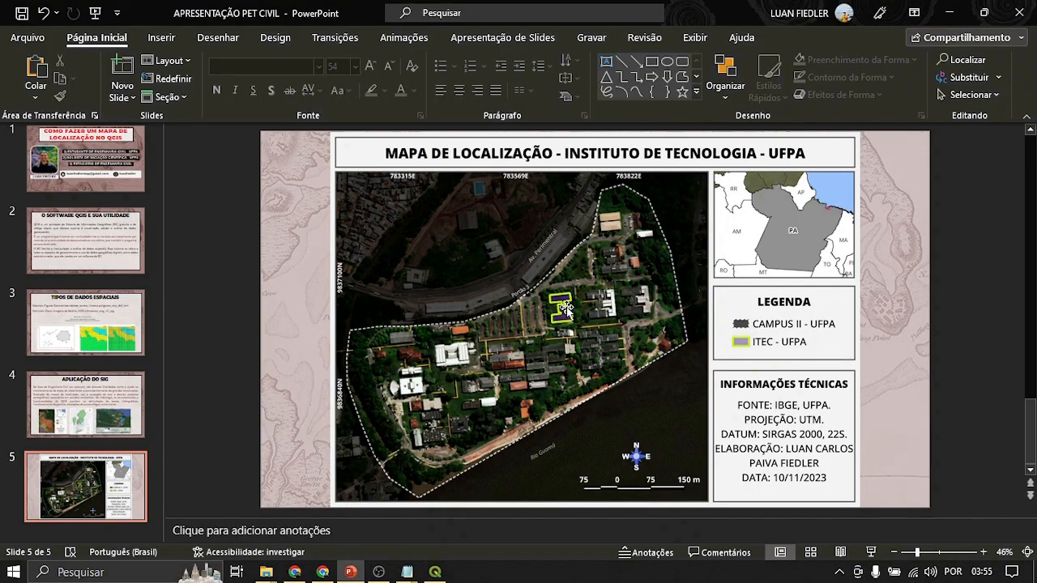
click(435, 572)
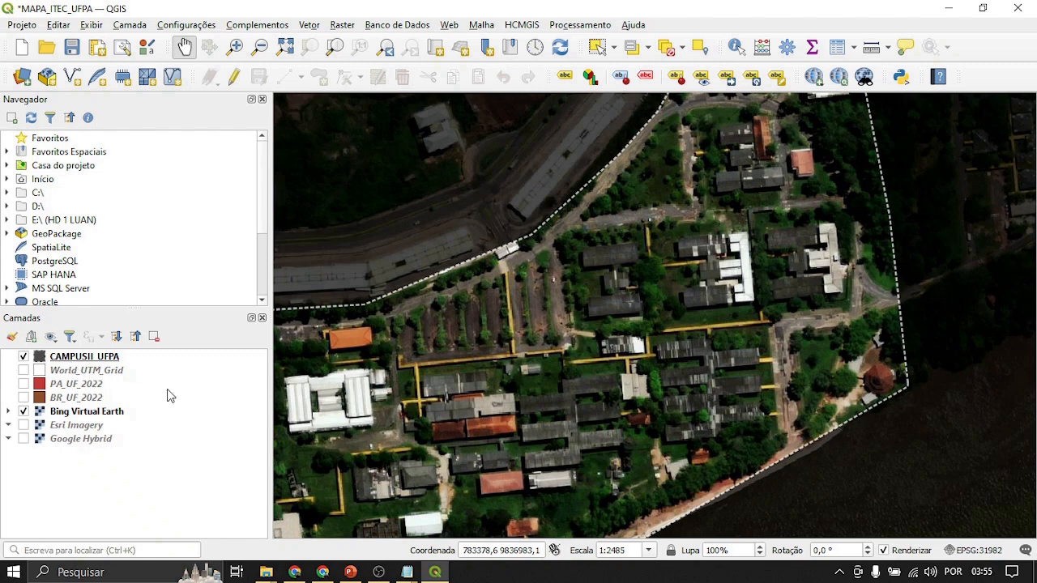
click(79, 478)
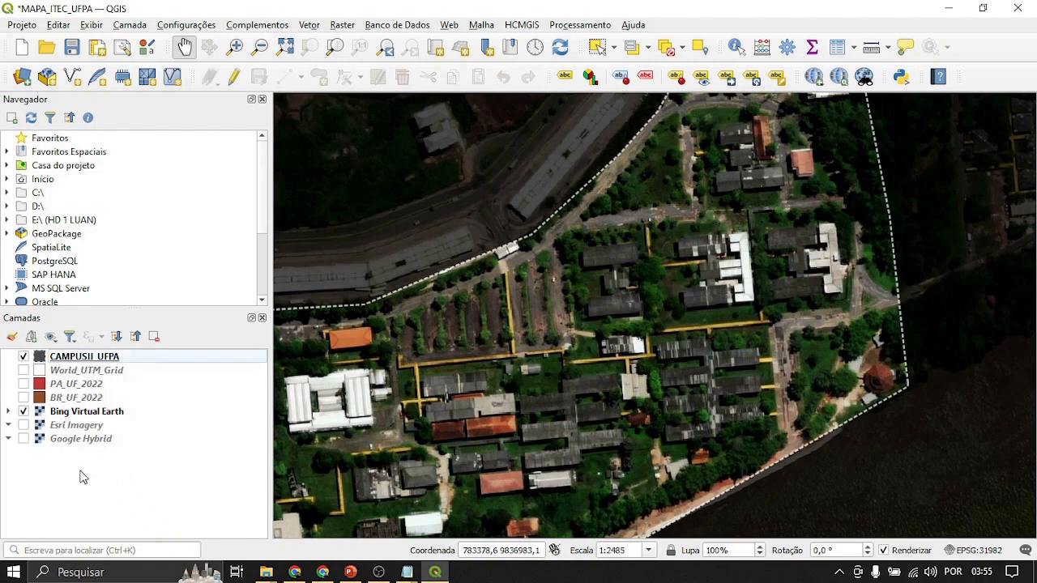
click(86, 357)
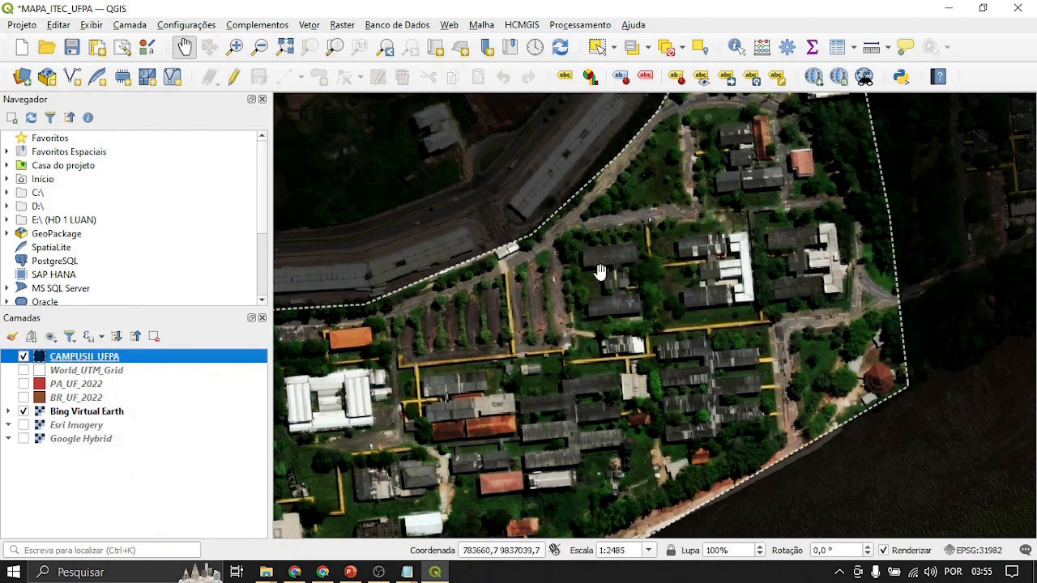
click(118, 486)
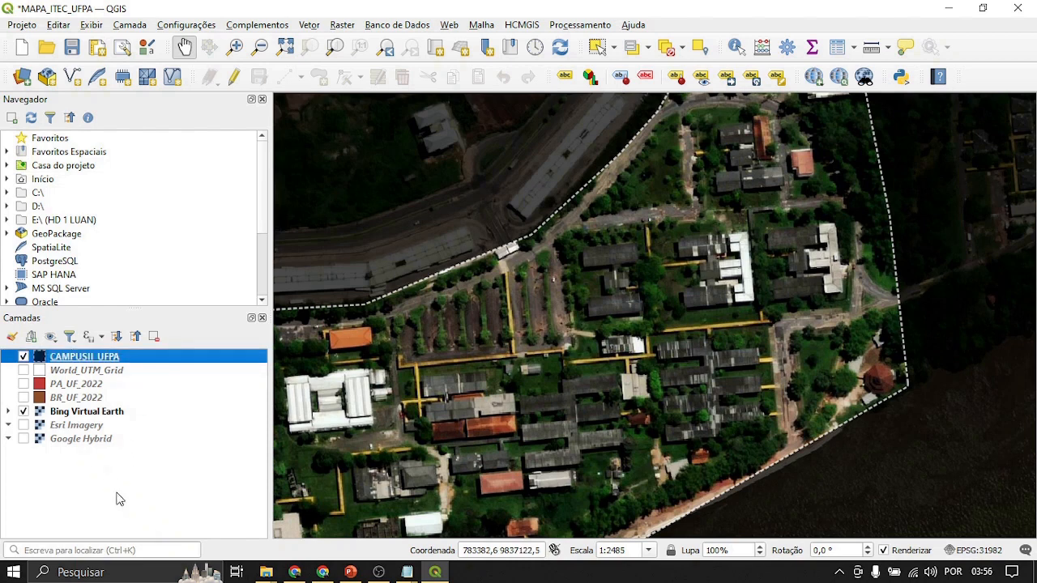
click(117, 493)
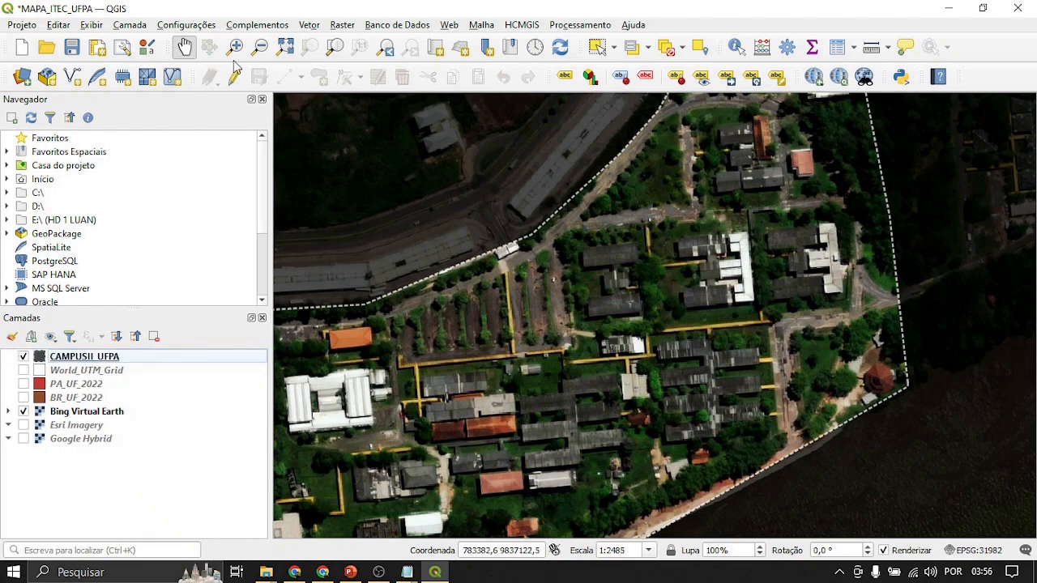
Step: Start a new shapefile layer with the file name ITEC_UFPA in the Camadas Vetoriais folder
click(72, 78)
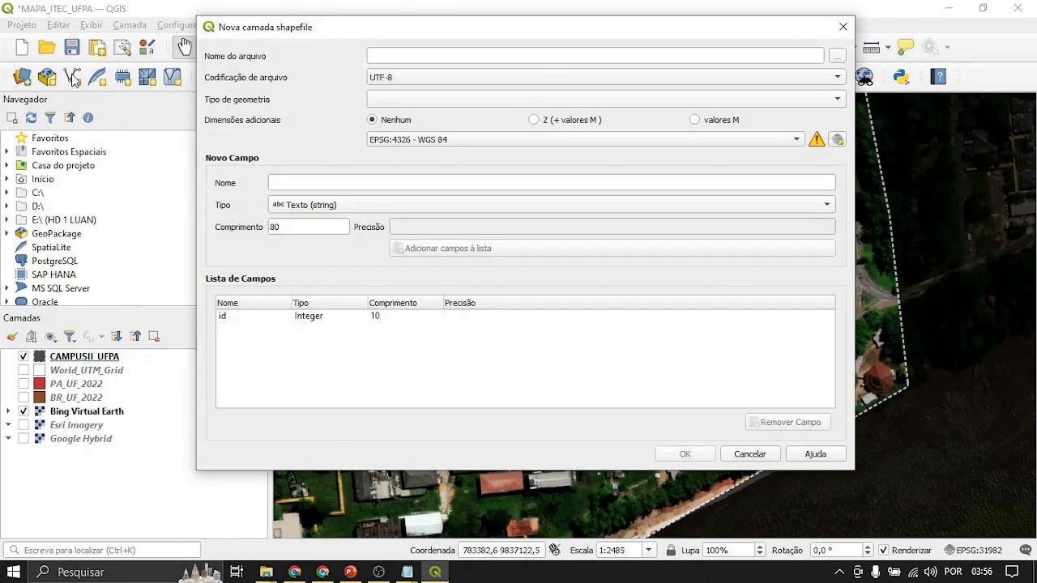
click(837, 56)
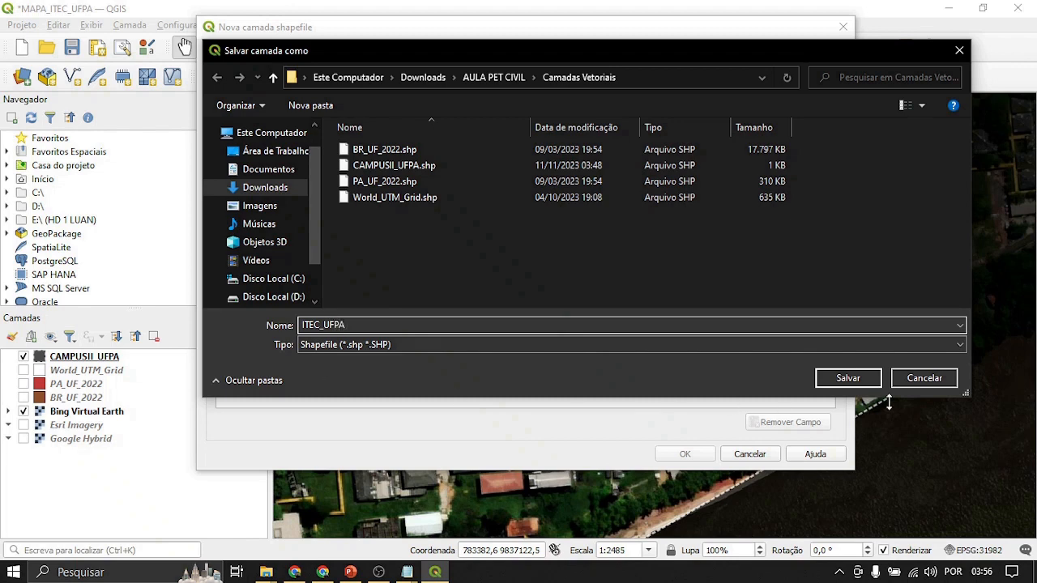
click(851, 379)
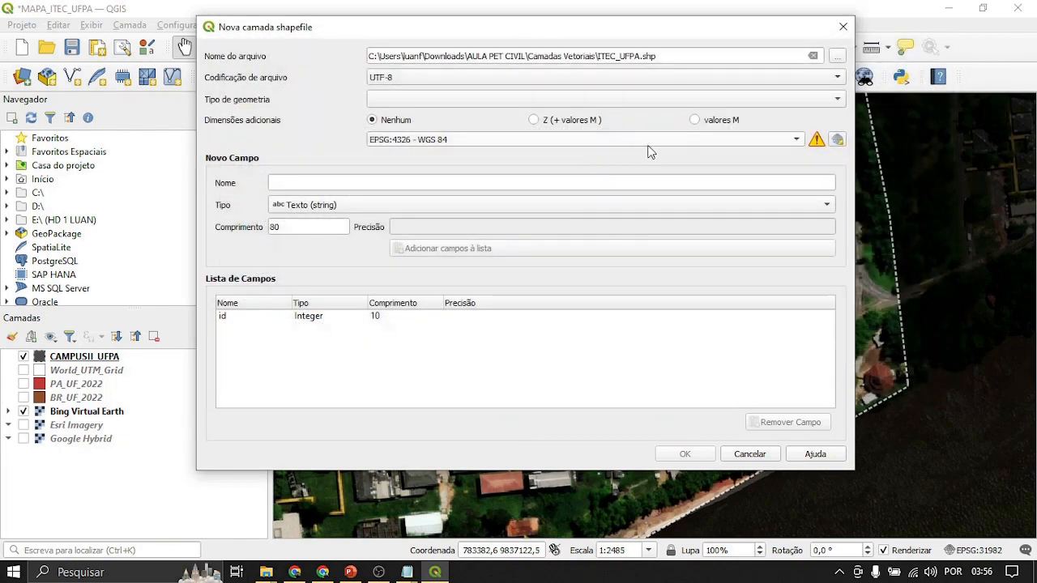
Step: Create the new shapefile layer with Polígono geometry and the project CRS EPSG:31982 - SIRGAS 2000 / UTM zone 22S
click(647, 99)
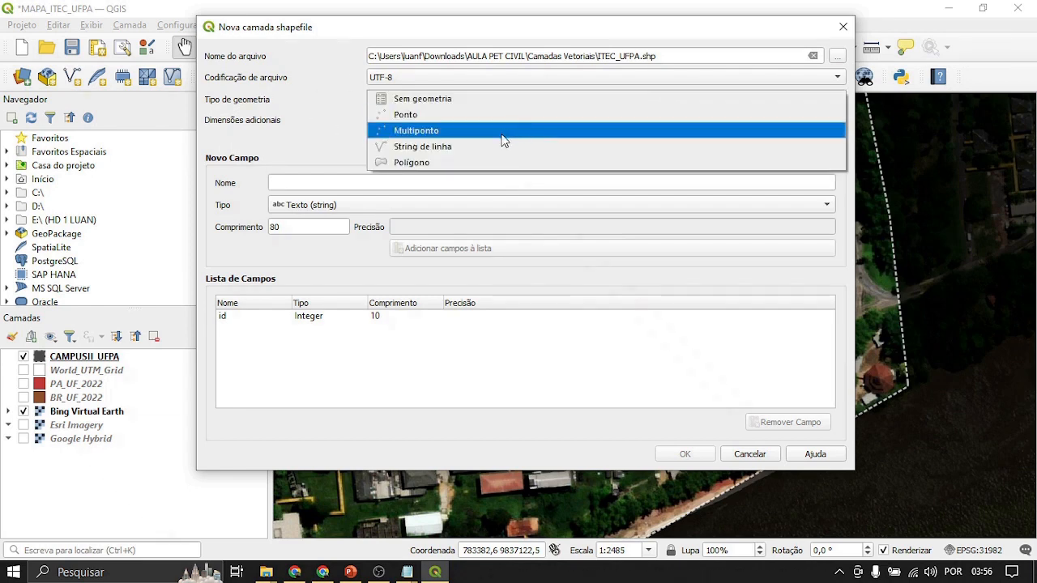
click(506, 162)
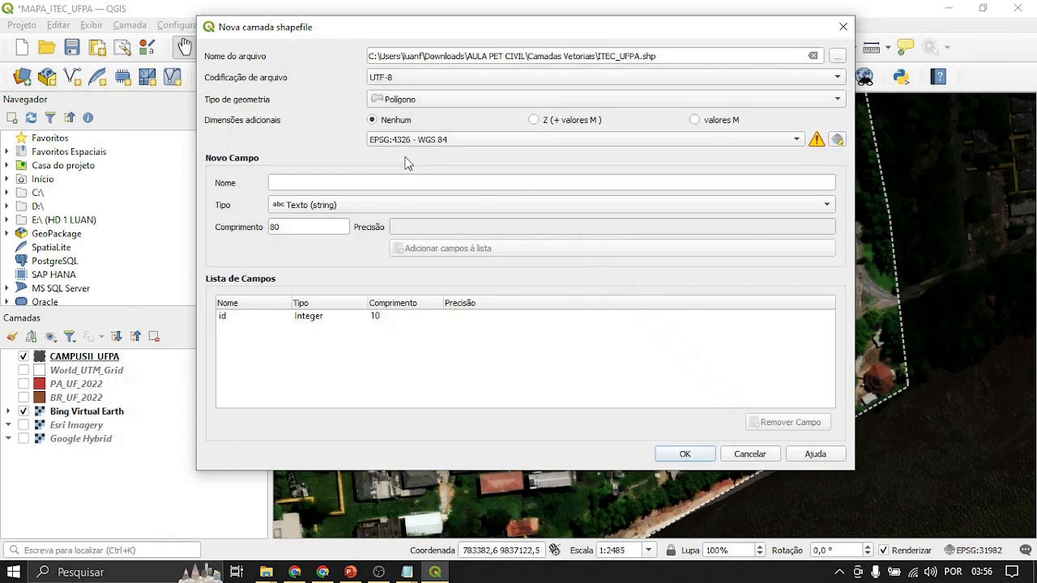
click(713, 140)
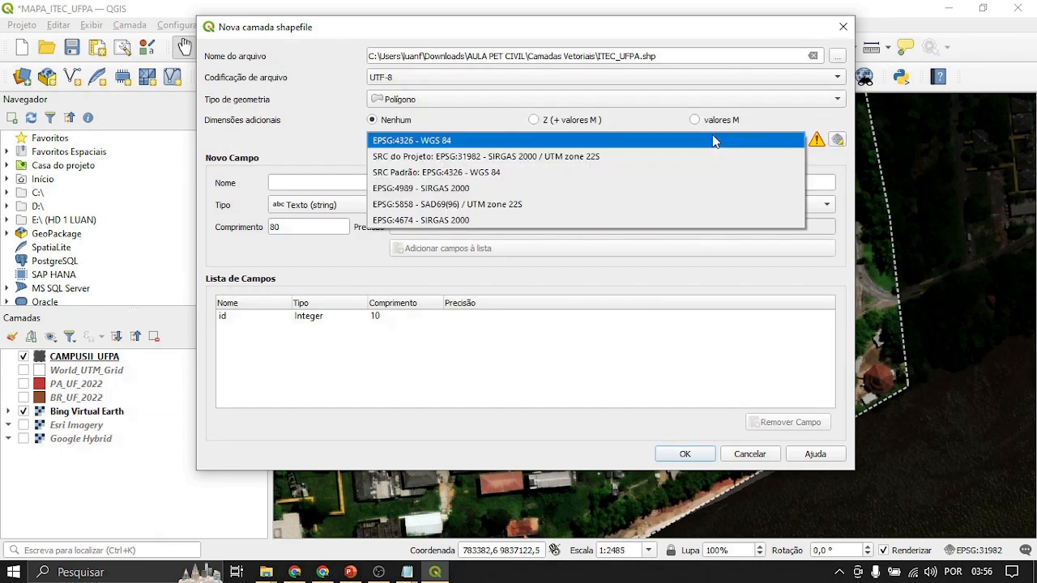
click(432, 157)
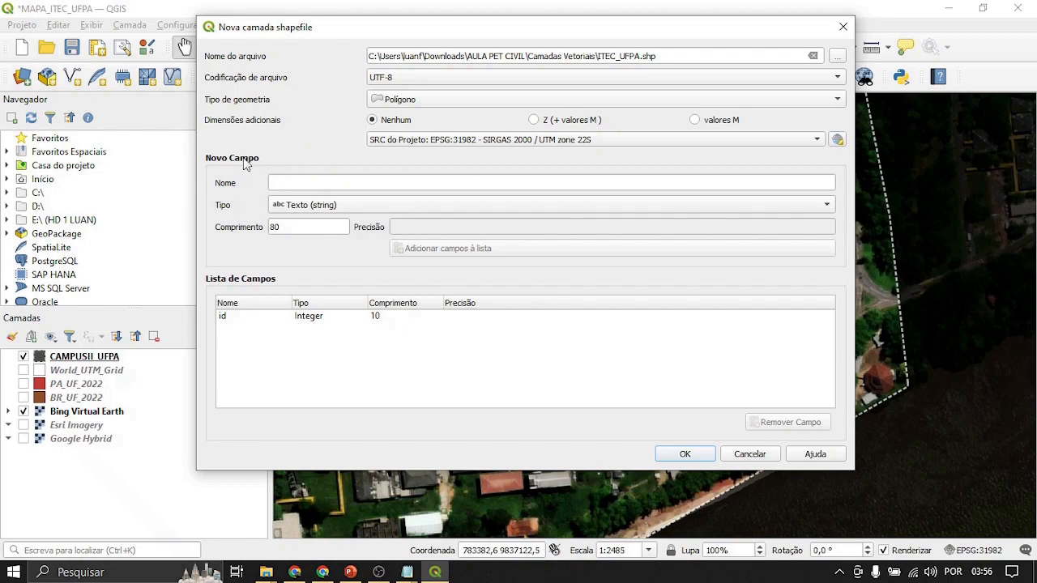
click(685, 454)
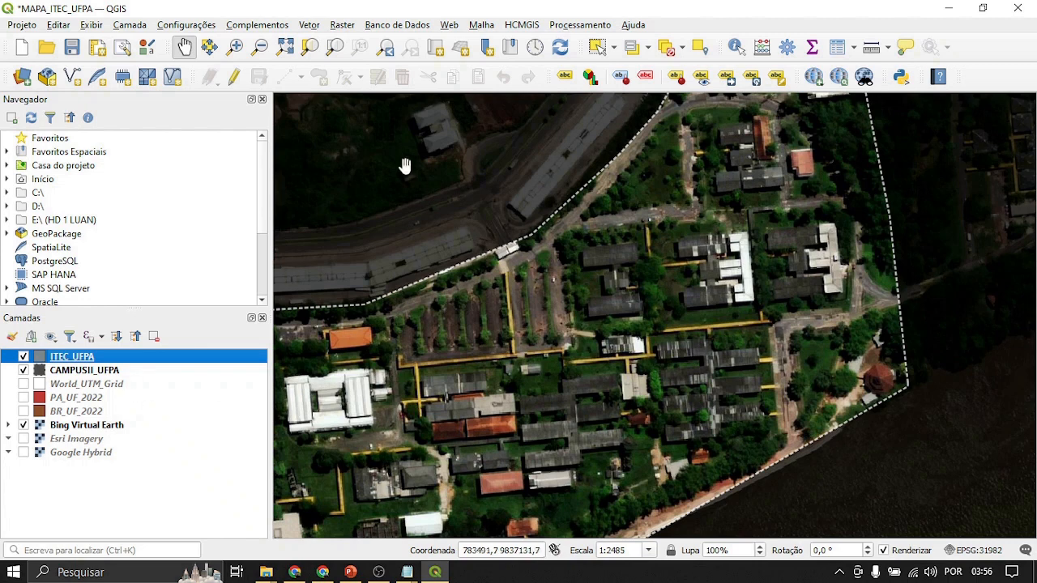
Step: Make ITEC_UFPA editable and trace the I-shaped building just east of the parking lot as a polygon, leaving its id empty
click(236, 78)
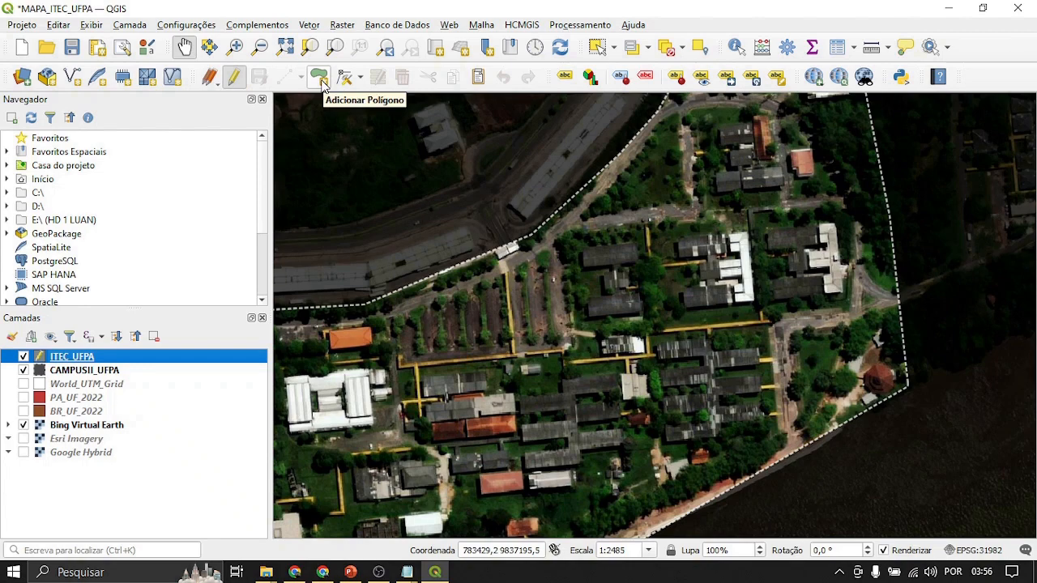
click(320, 78)
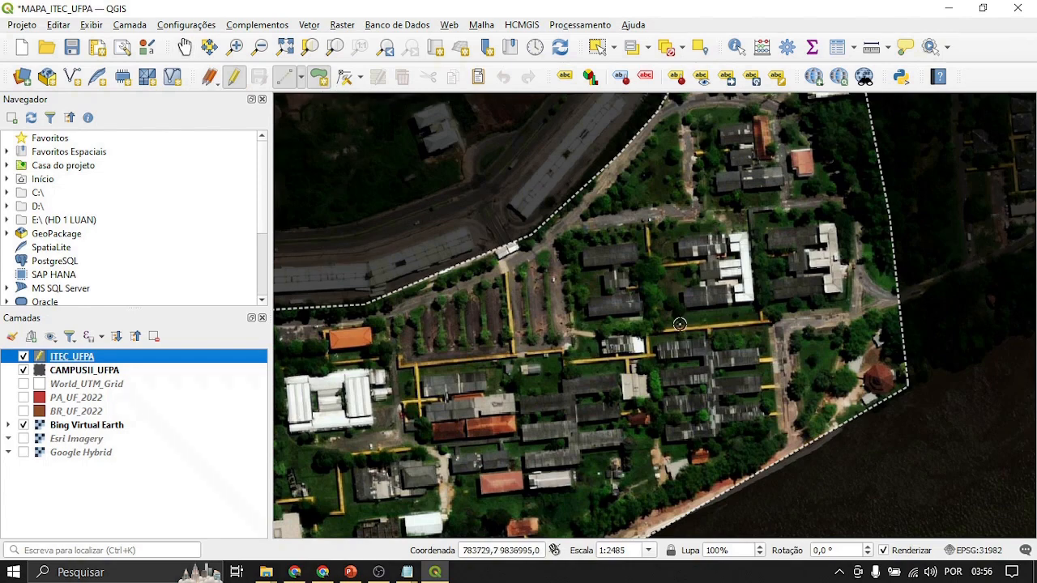
scroll(673, 256, up, 1)
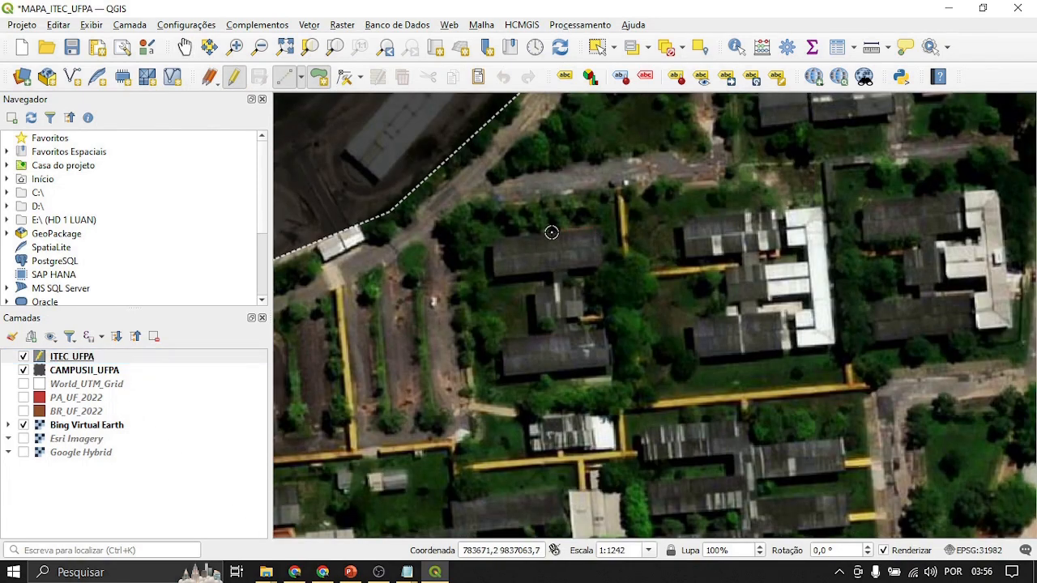
click(490, 237)
click(491, 278)
click(544, 274)
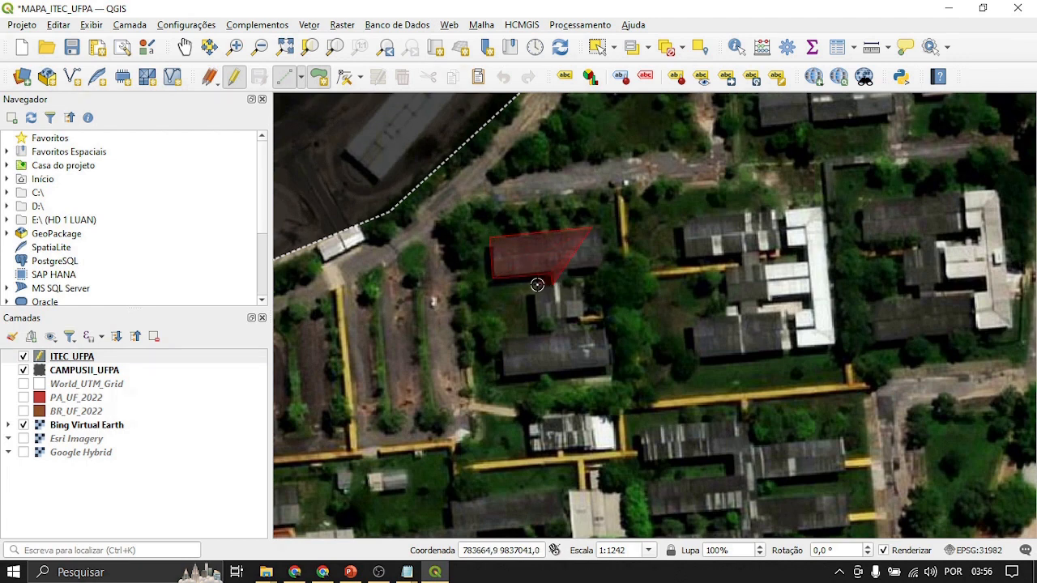
click(534, 321)
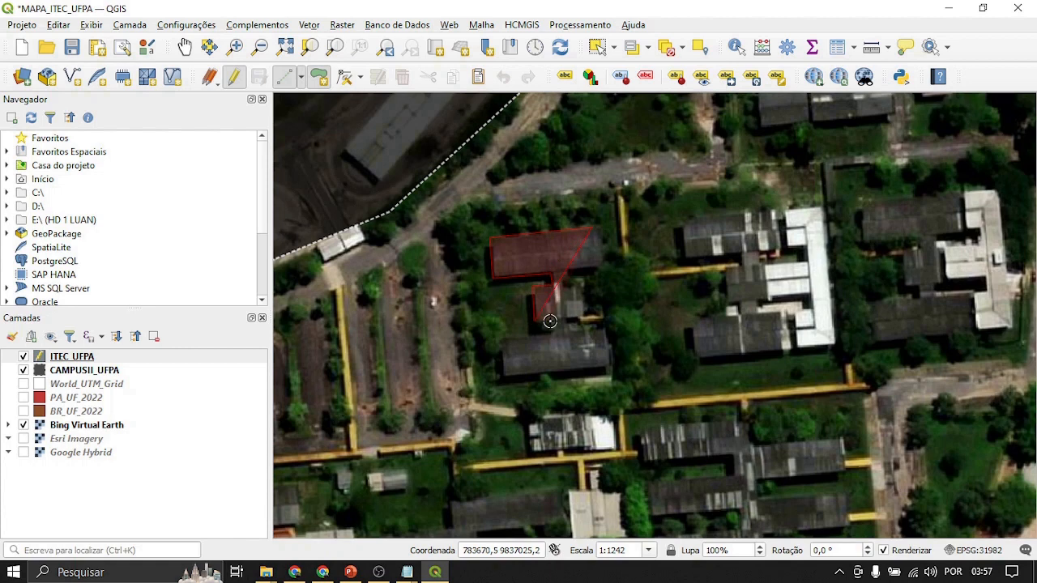
click(500, 341)
click(501, 377)
click(607, 374)
click(582, 321)
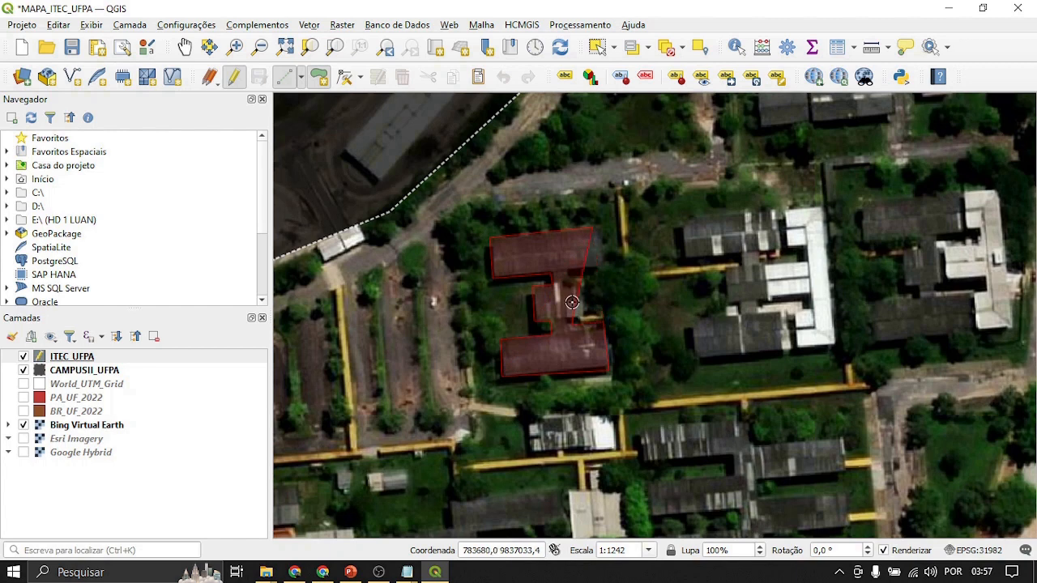
right_click(593, 229)
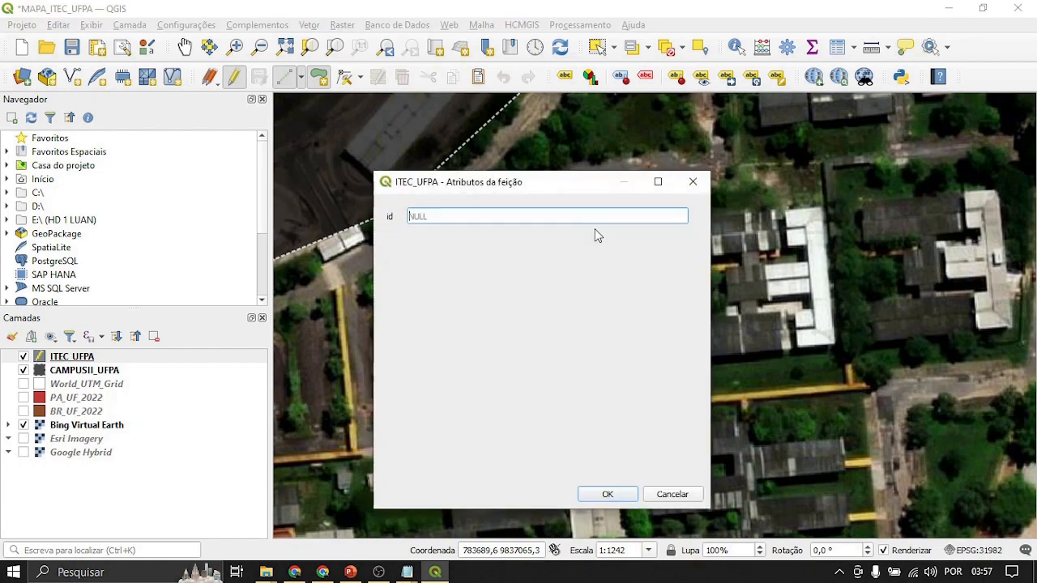
click(609, 495)
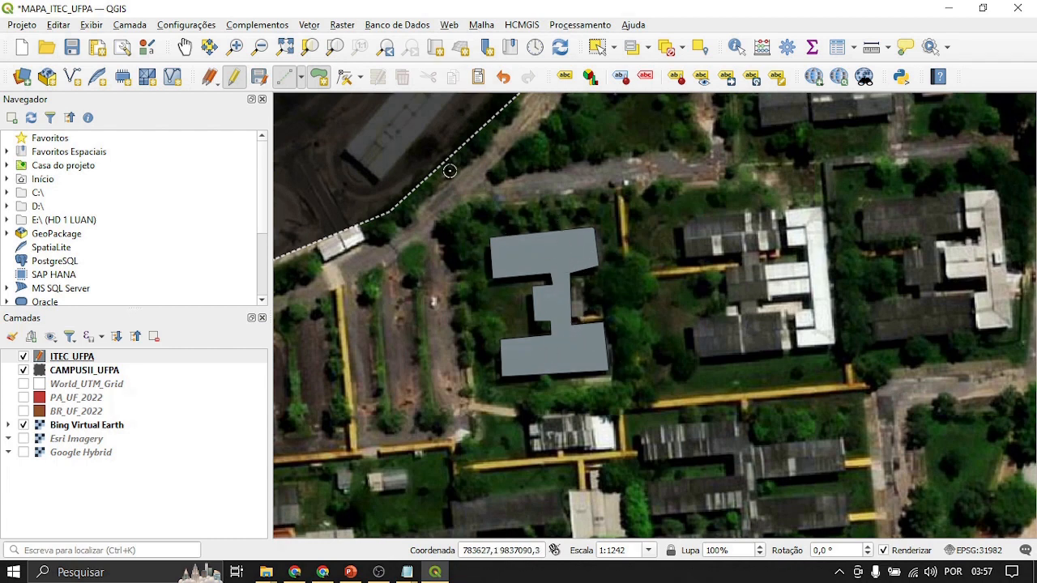
Step: Save the ITEC_UFPA layer edits and end its editing session
click(260, 78)
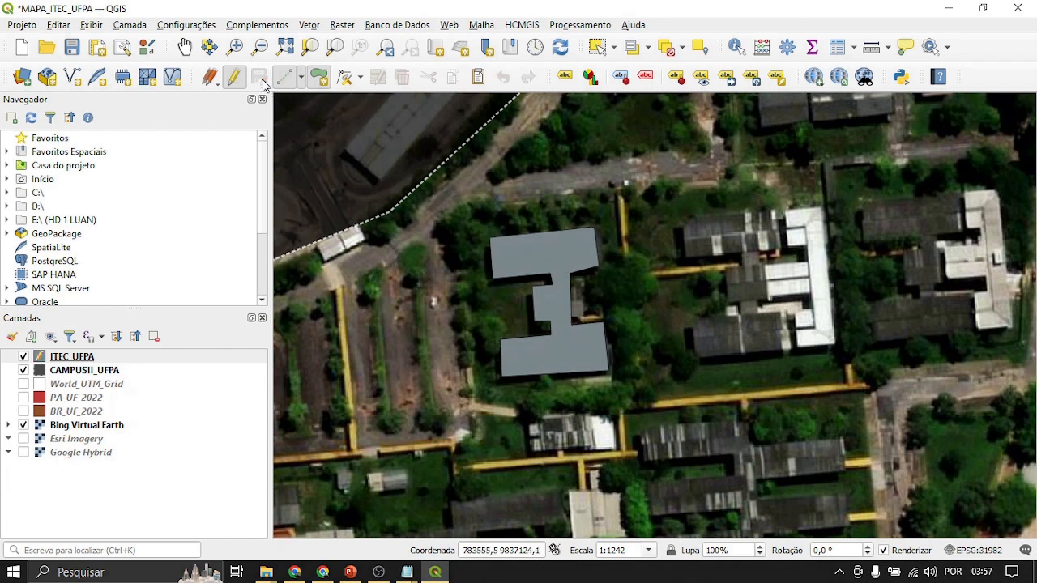
click(234, 78)
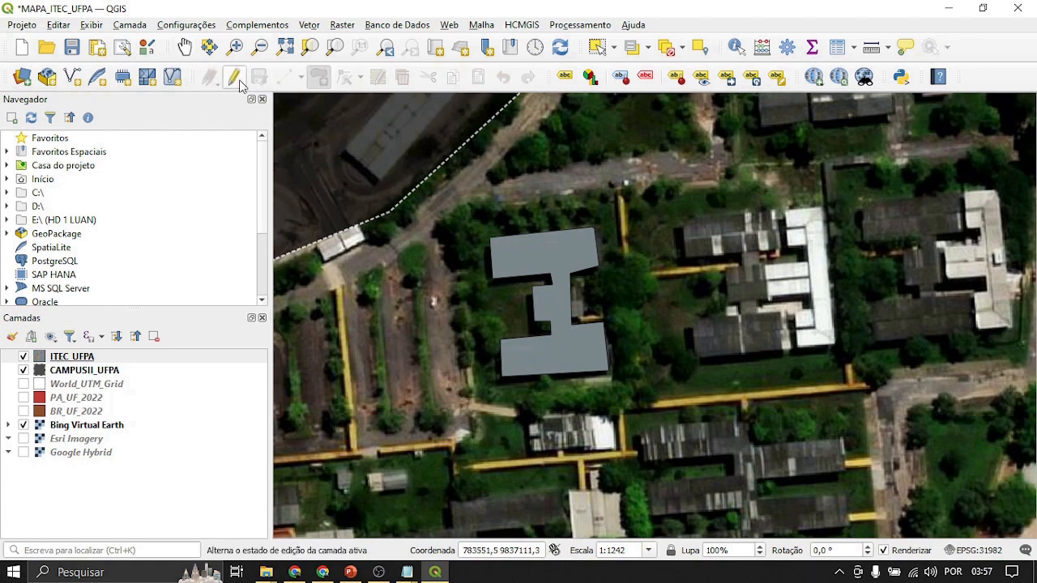
click(181, 47)
drag(523, 259, 613, 213)
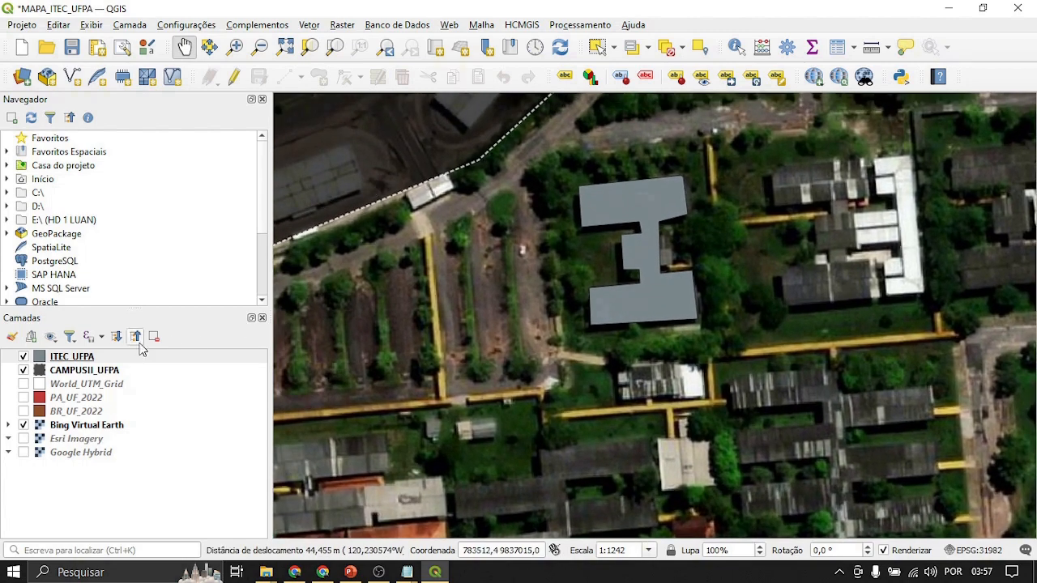
Step: Set the fill color of the ITEC_UFPA layer's simple fill symbol to purple
click(67, 361)
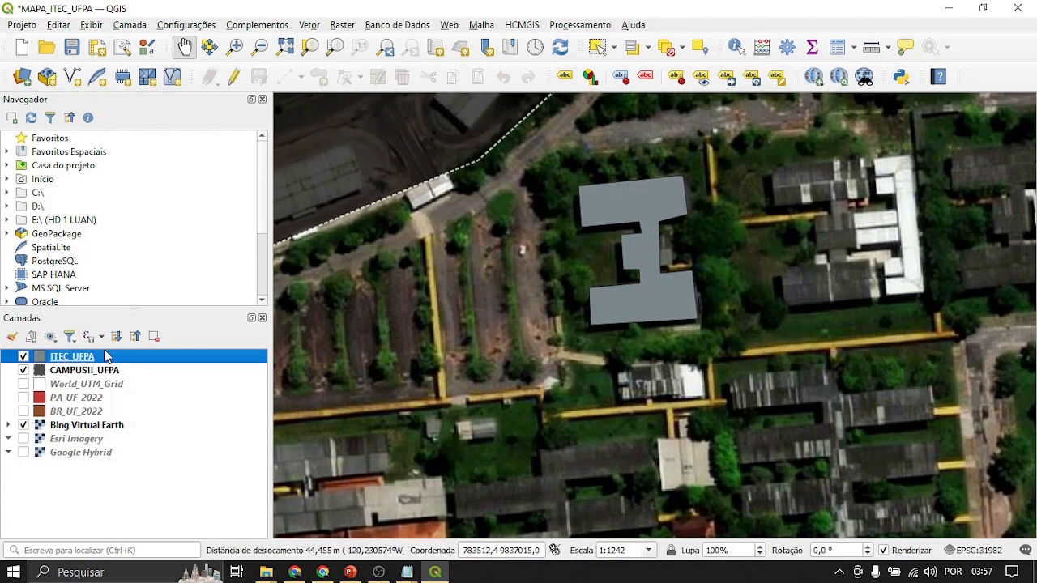
right_click(70, 363)
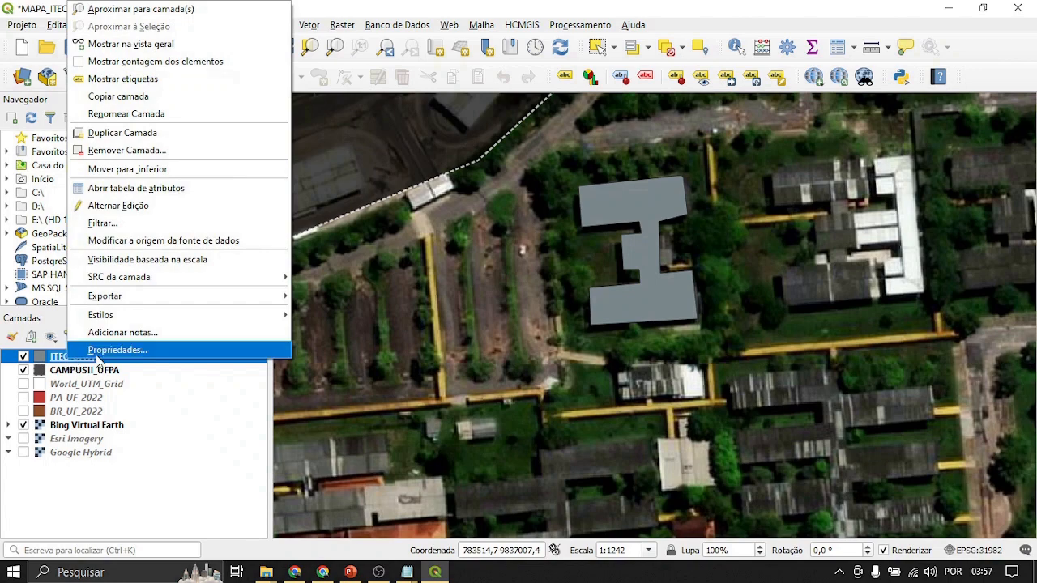
click(109, 511)
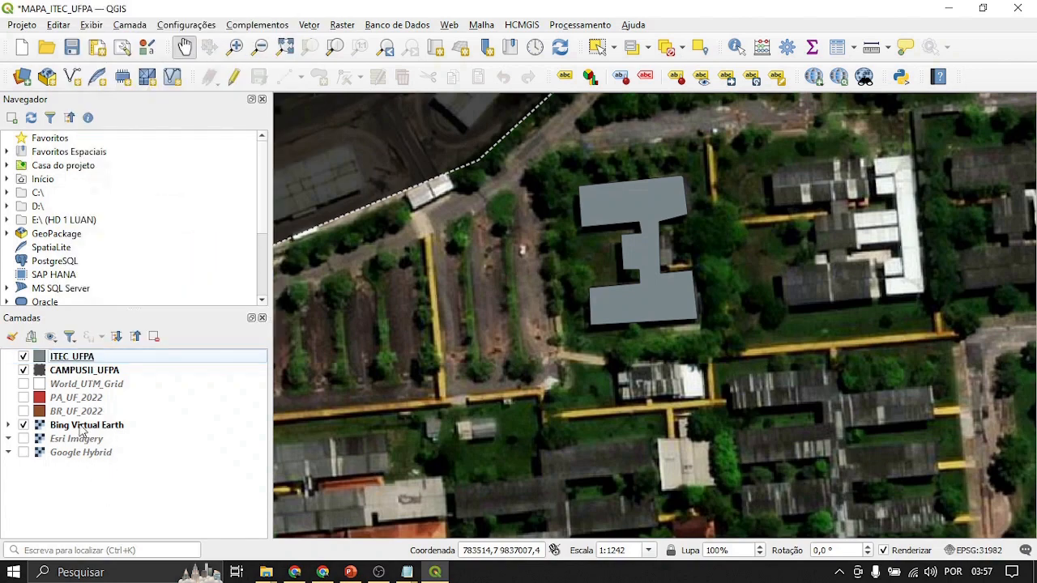
double_click(79, 359)
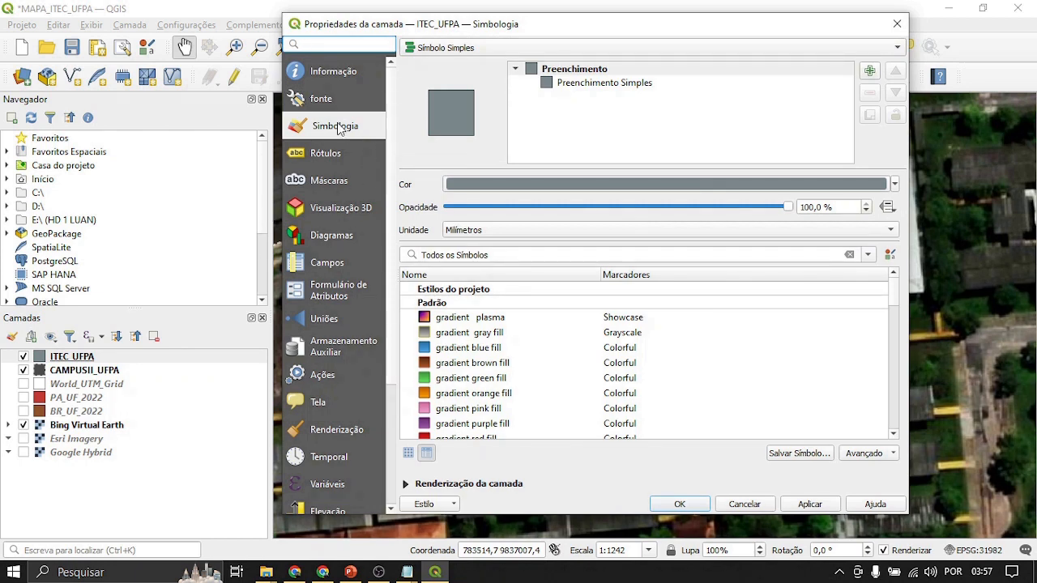
click(605, 84)
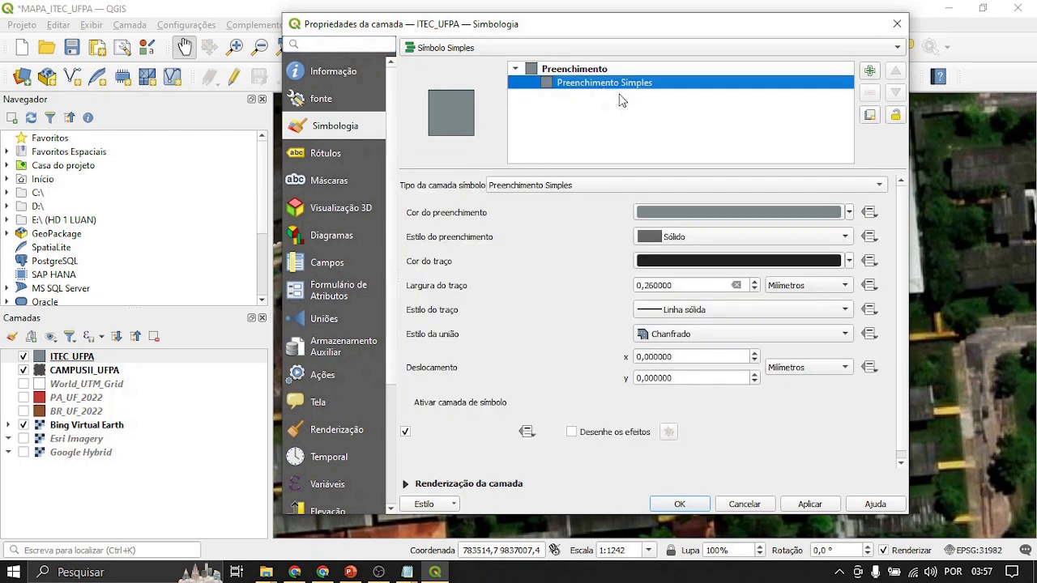
click(850, 212)
mouse_move(758, 91)
mouse_down()
mouse_move(726, 81)
mouse_move(724, 68)
mouse_move(750, 47)
mouse_move(770, 122)
mouse_move(766, 95)
mouse_move(741, 88)
mouse_up()
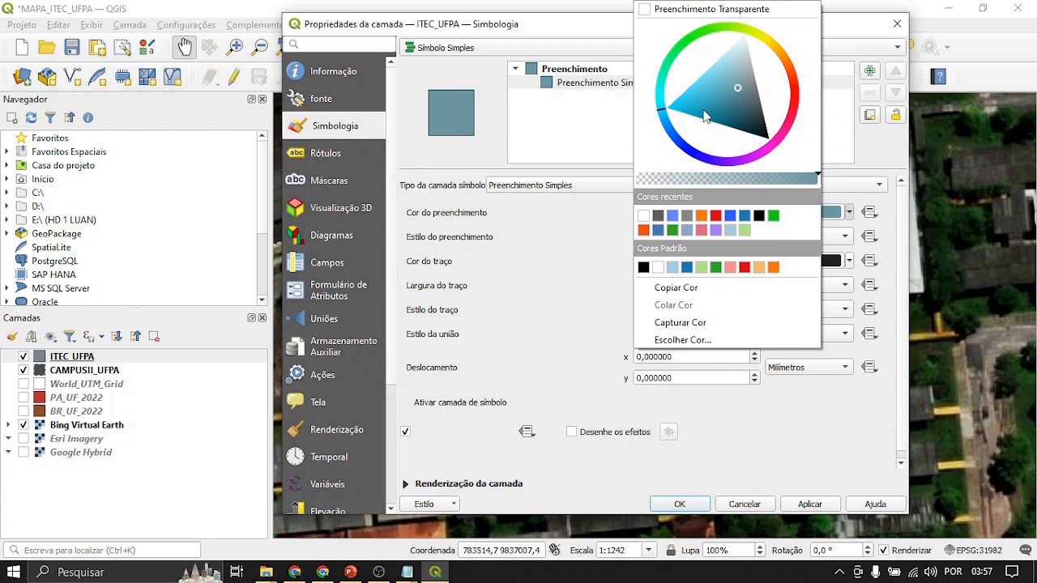
click(646, 134)
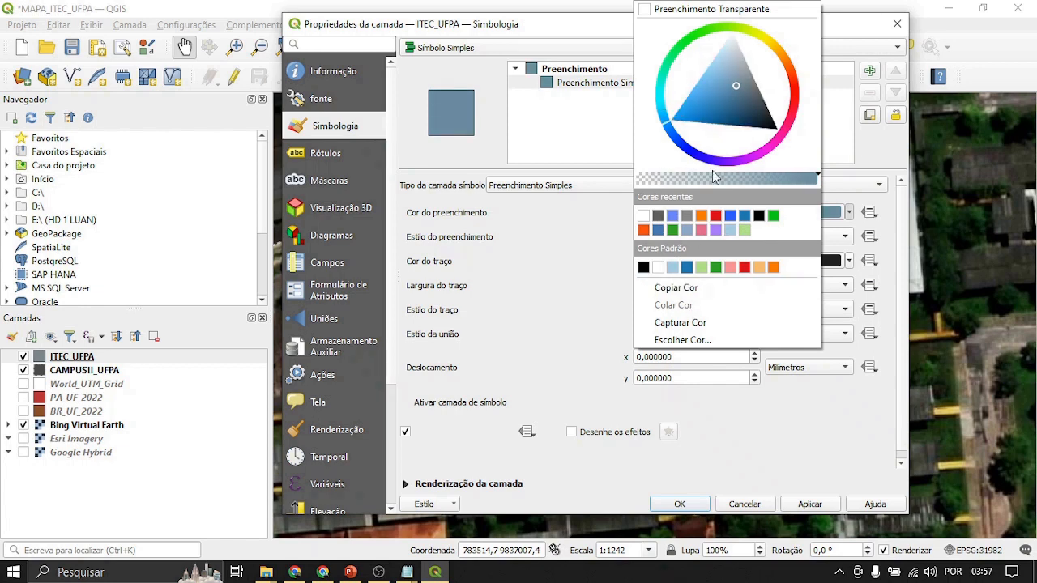
drag(768, 143, 755, 150)
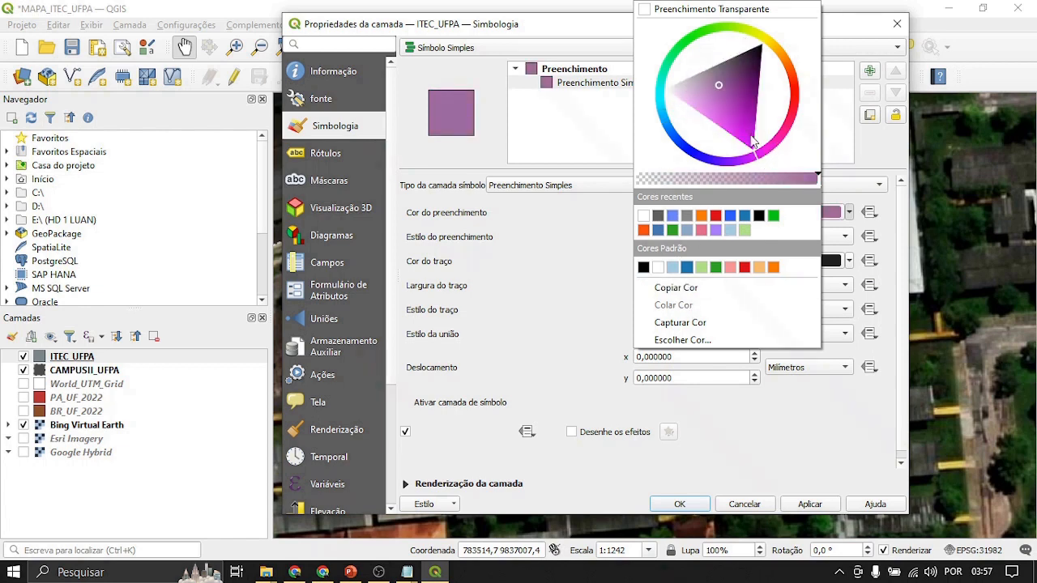
mouse_move(725, 85)
mouse_down()
mouse_move(739, 113)
mouse_move(753, 105)
mouse_move(748, 114)
mouse_up()
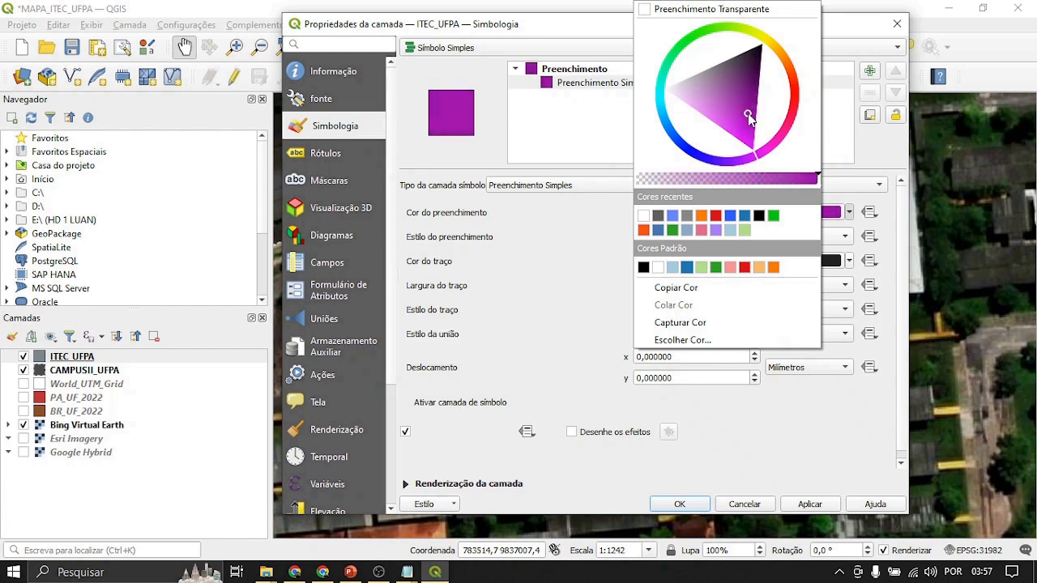
click(609, 134)
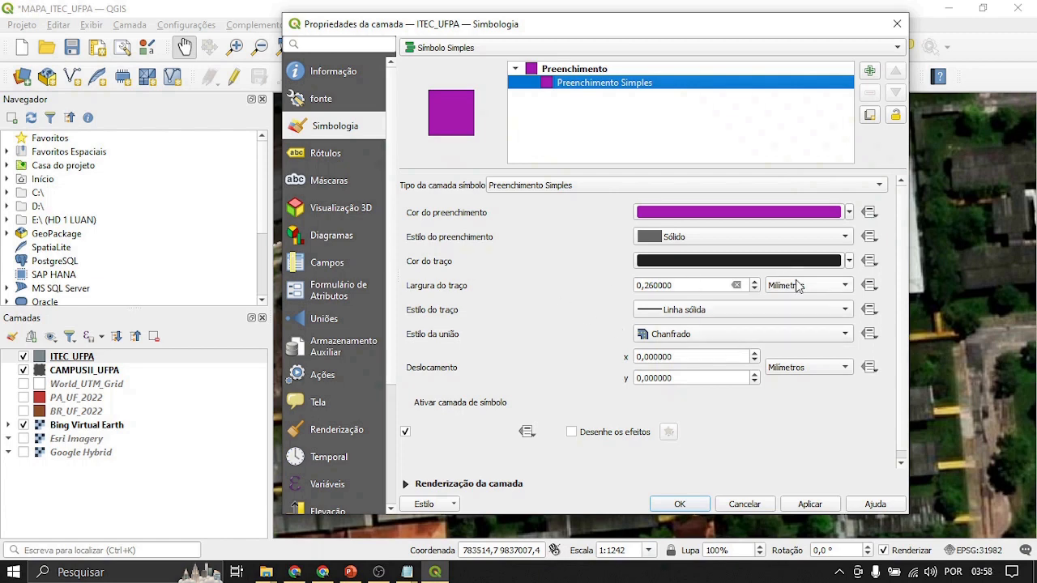
Step: Give the ITEC_UFPA polygon an orange outline in the Linha pontilhada style and apply it
click(778, 312)
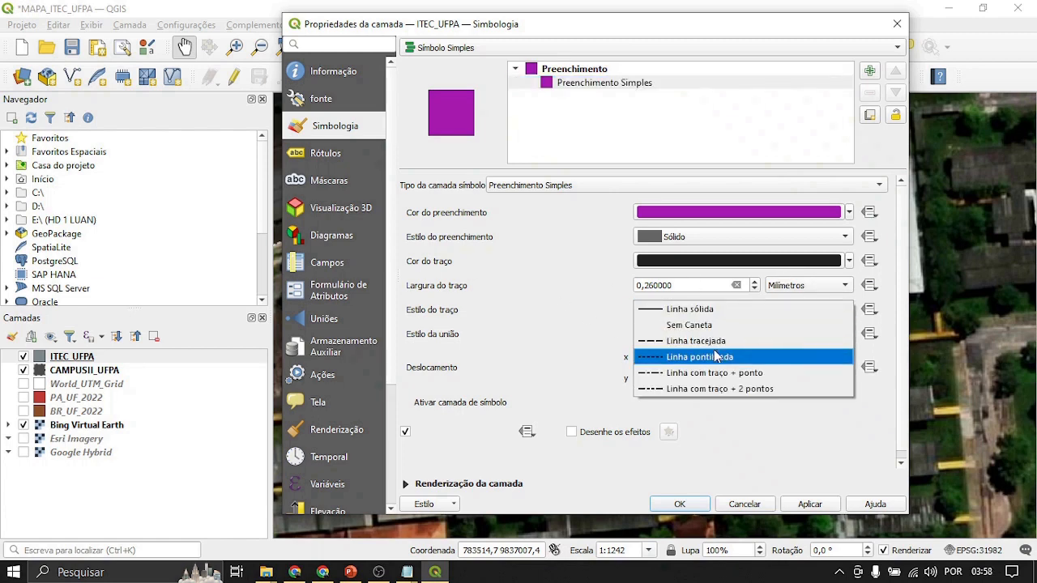
click(707, 362)
click(849, 261)
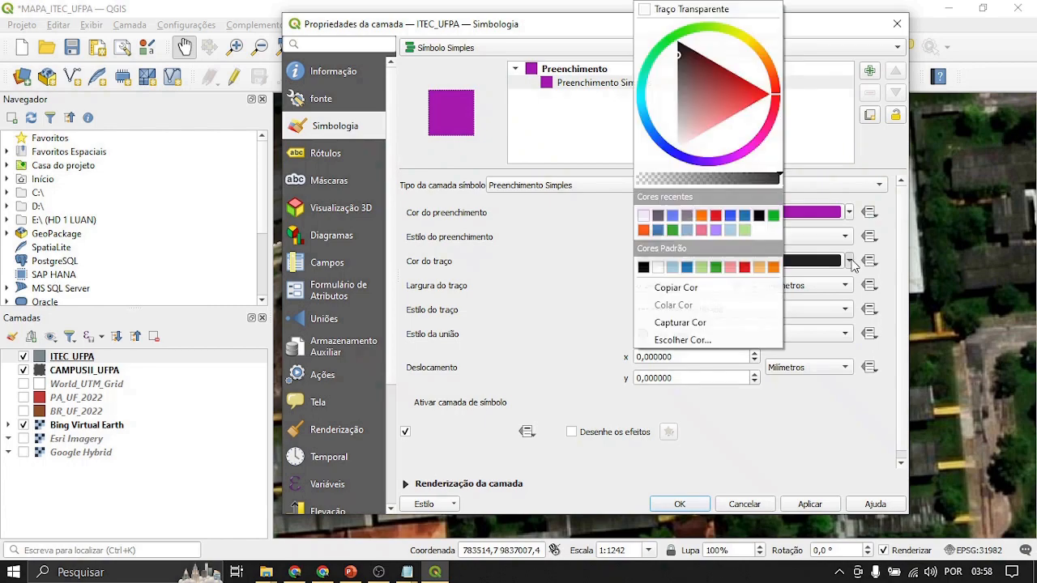
click(702, 215)
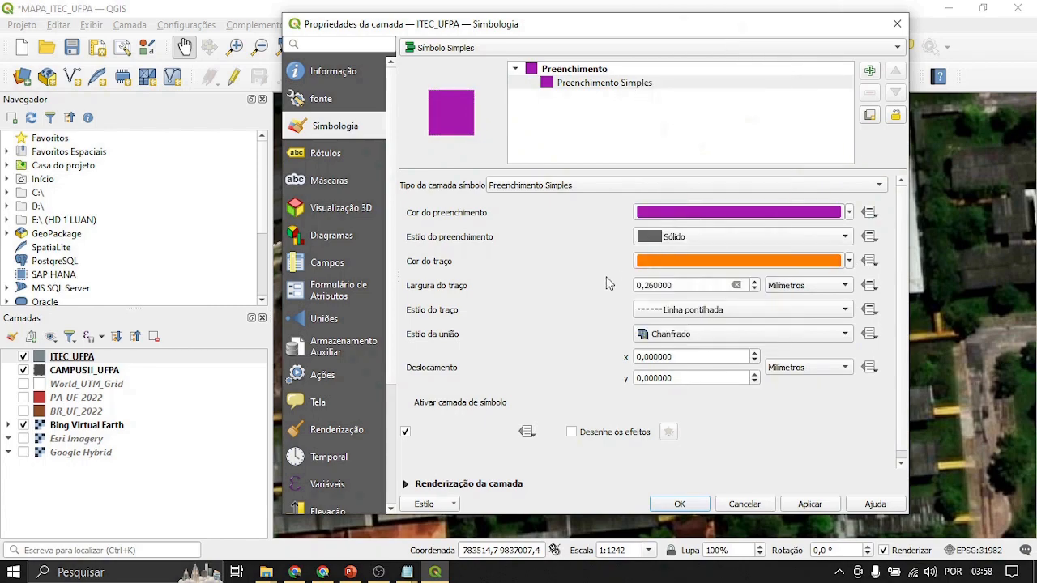
click(802, 504)
Step: Set the ITEC_UFPA outline width to 0,86 millimetres and apply it to the map
drag(826, 32, 634, 43)
click(564, 295)
click(564, 295)
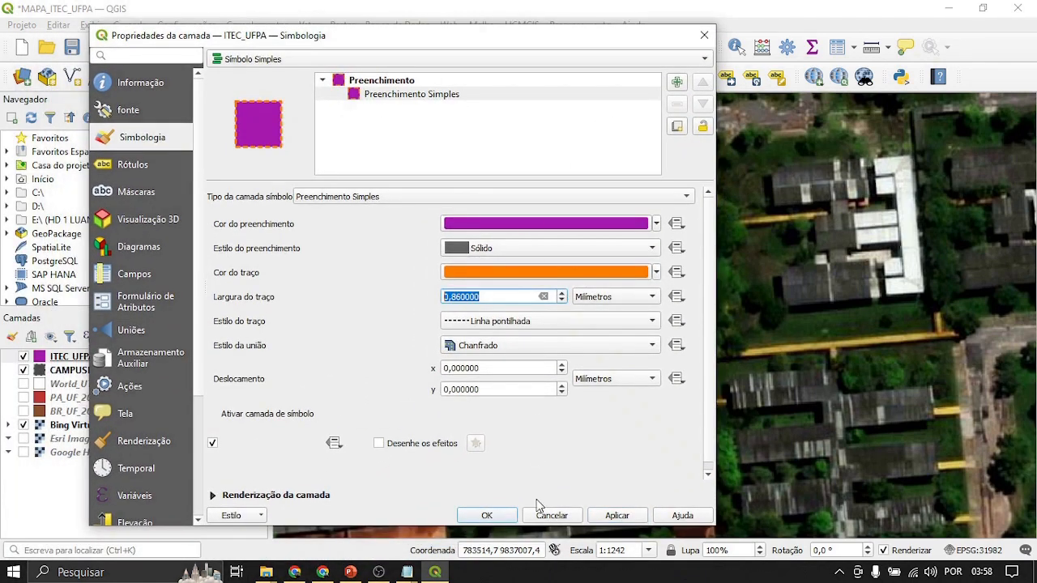
click(624, 519)
Step: Change the dotted outline of the ITEC_UFPA symbol to yellow and apply it
mouse_move(631, 41)
mouse_down()
mouse_move(227, 92)
mouse_move(620, 30)
mouse_up()
click(645, 262)
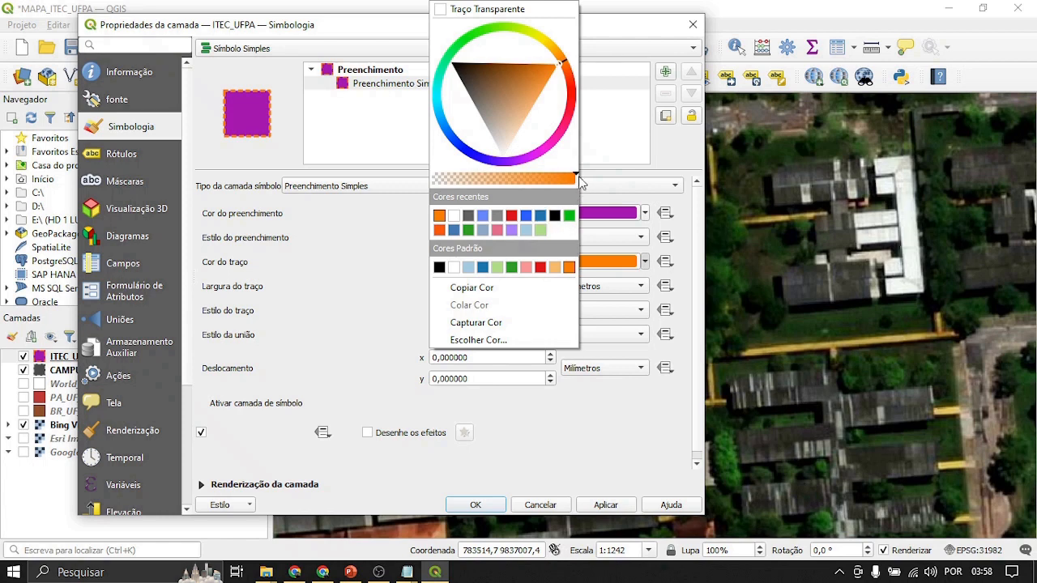
drag(531, 39, 539, 36)
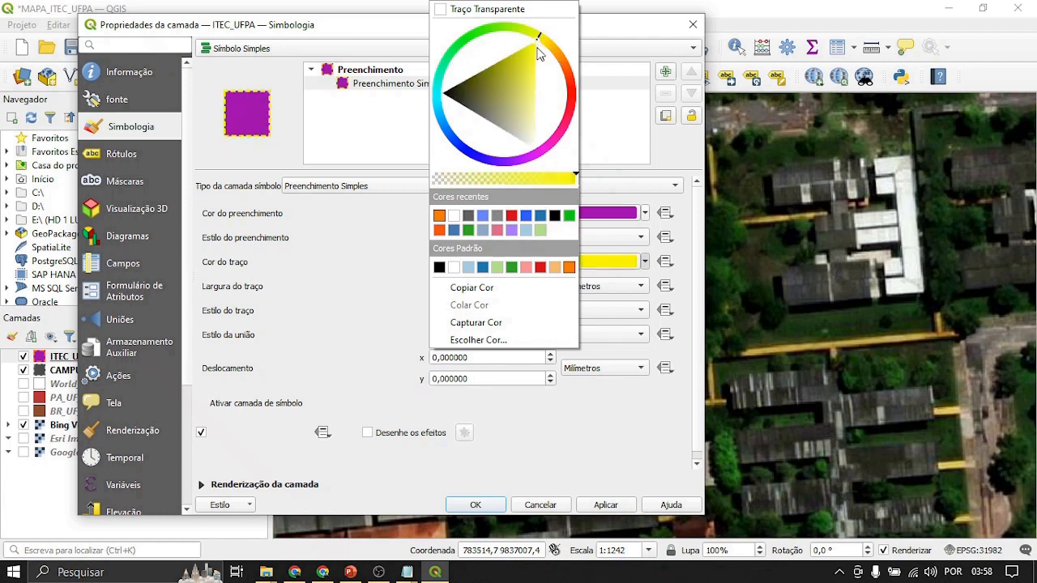
click(387, 145)
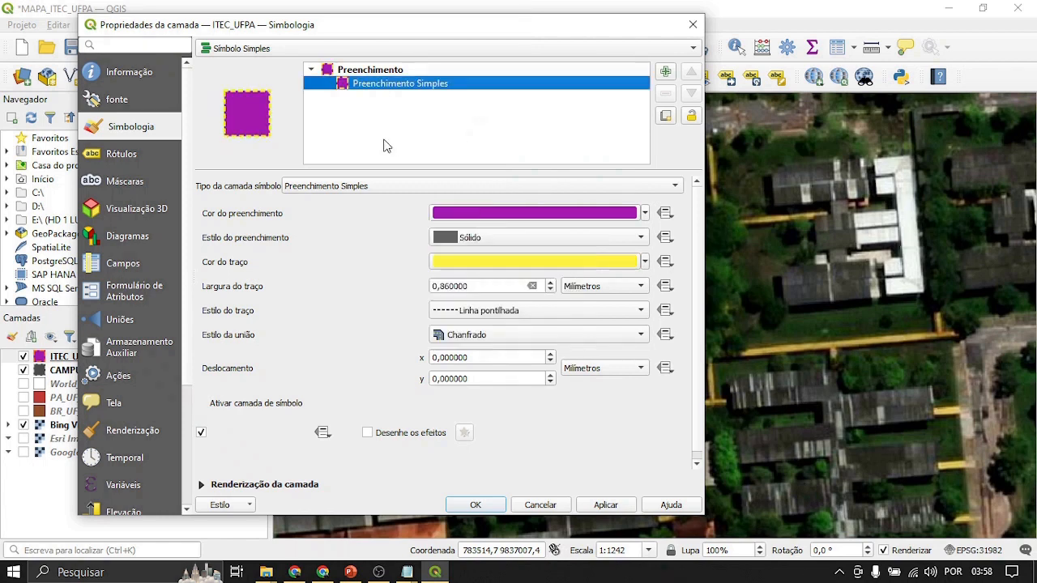
click(606, 505)
mouse_move(640, 30)
mouse_down()
mouse_move(368, 90)
mouse_move(575, 44)
mouse_move(631, 11)
mouse_up()
click(629, 225)
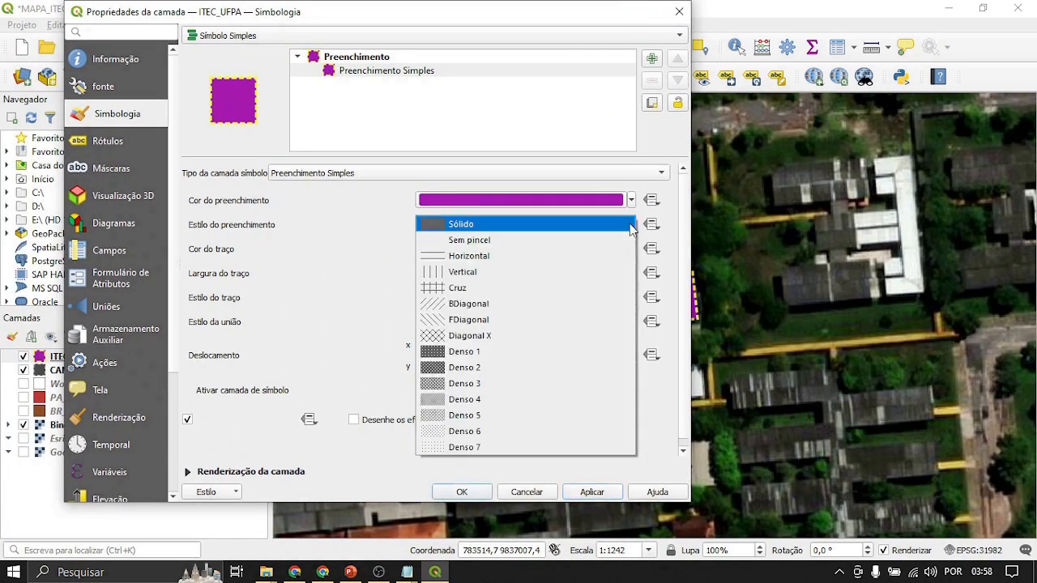
click(397, 239)
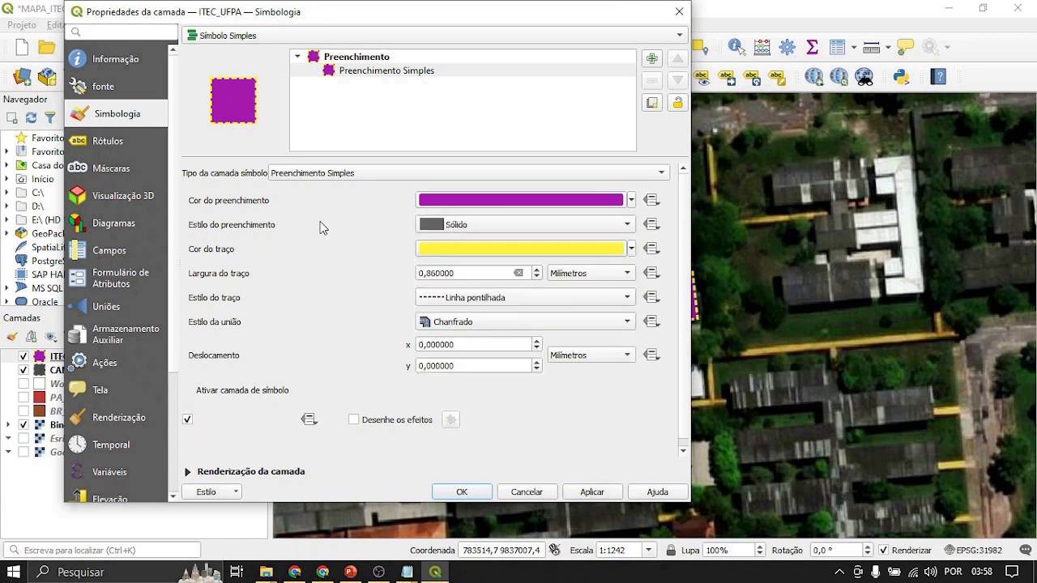
Step: Set the fill style of the ITEC_UFPA symbol to Denso 3, apply it and close the layer properties
click(627, 225)
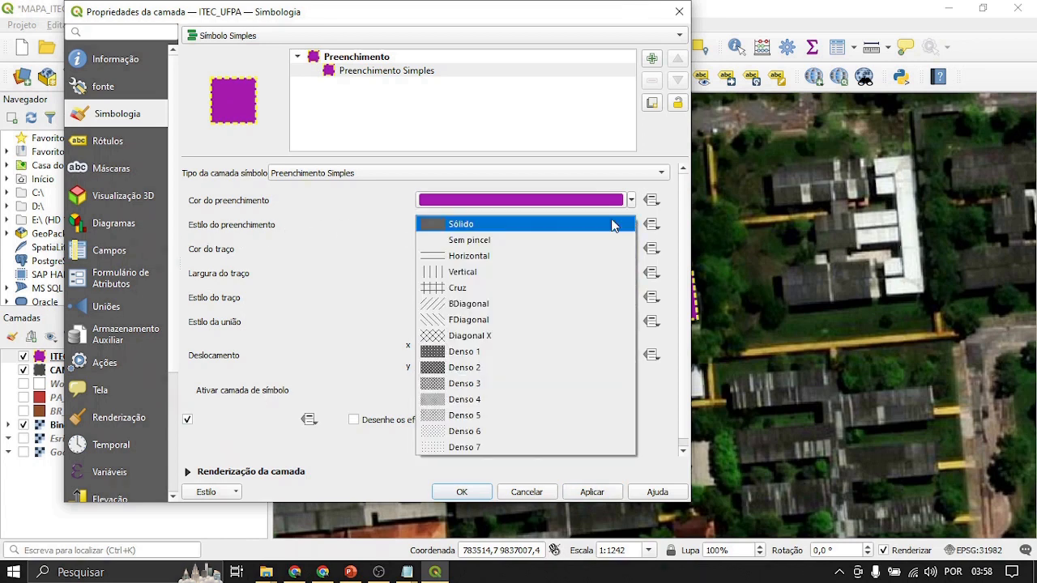
click(478, 383)
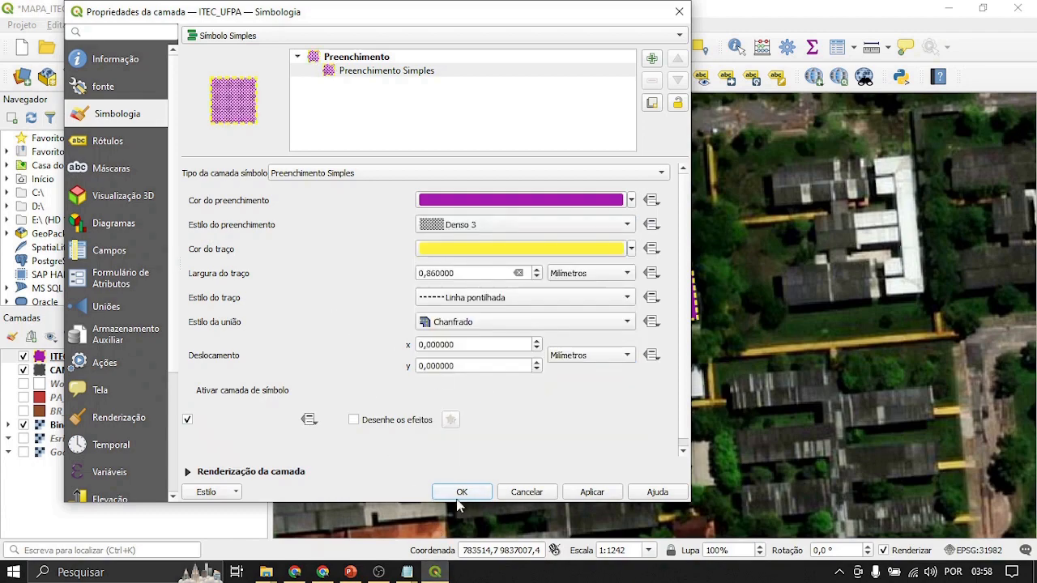
click(591, 492)
drag(613, 20, 631, 38)
click(480, 512)
Step: Save the MAPA_ITEC_UFPA project with the whole Campus II area in view
scroll(577, 356, down, 2)
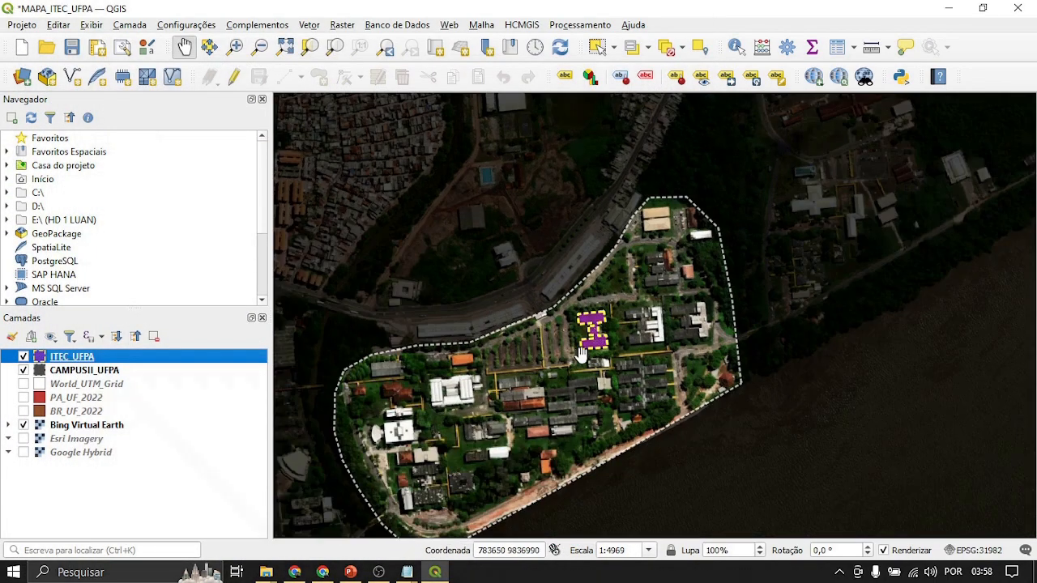
drag(577, 356, 569, 309)
scroll(569, 300, up, 1)
scroll(603, 293, down, 1)
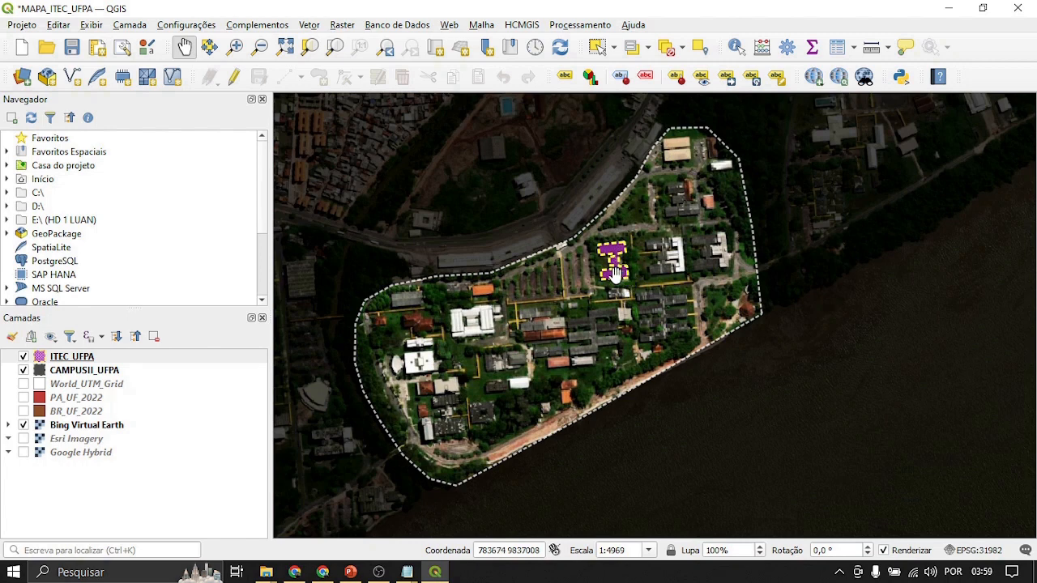
click(71, 49)
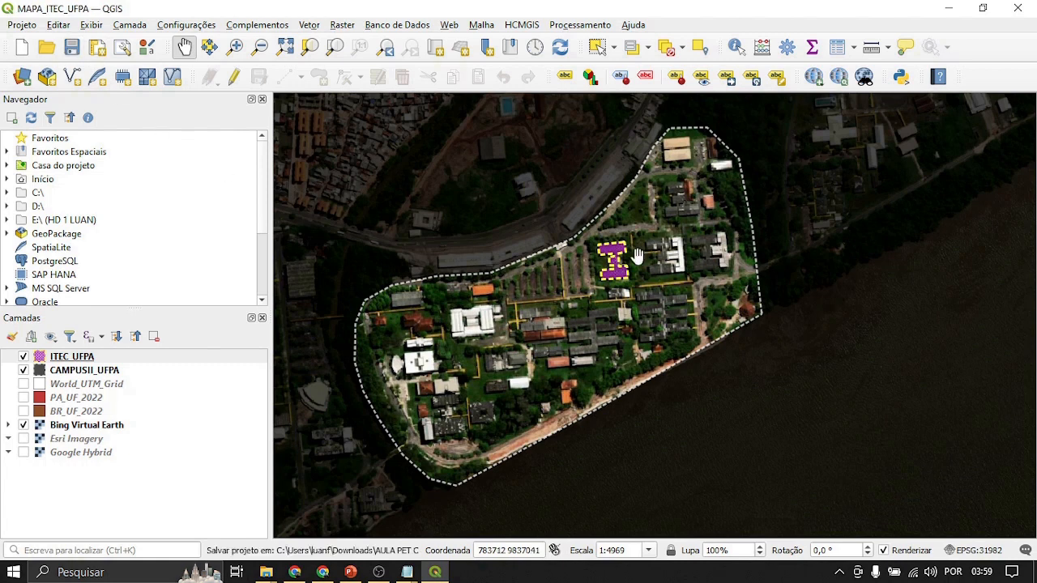
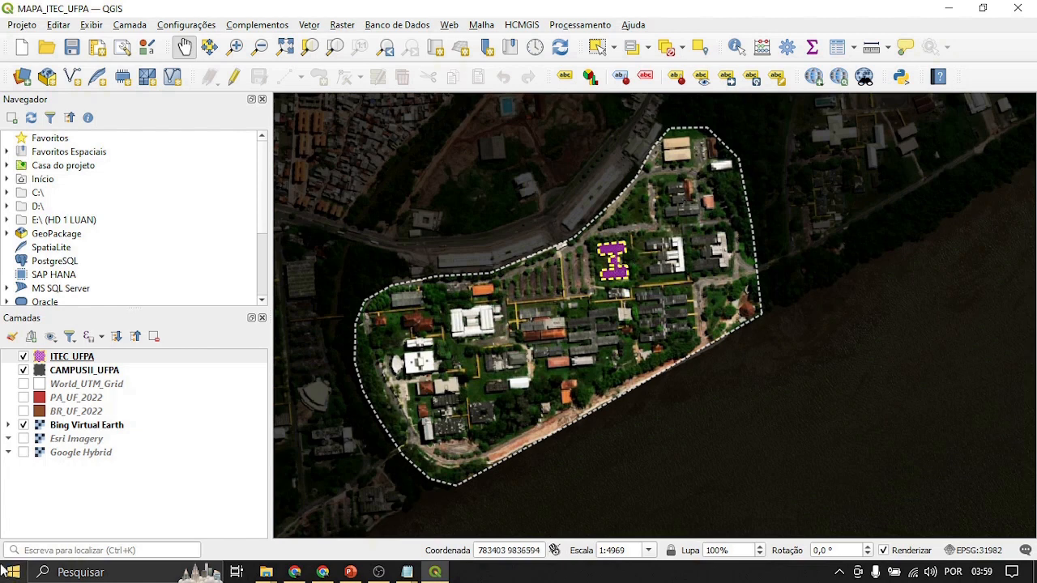
Step: Compare the Google Hybrid base map with Bing Virtual Earth beneath the campus mask, leaving Bing Virtual Earth as the visible one
click(24, 452)
click(23, 425)
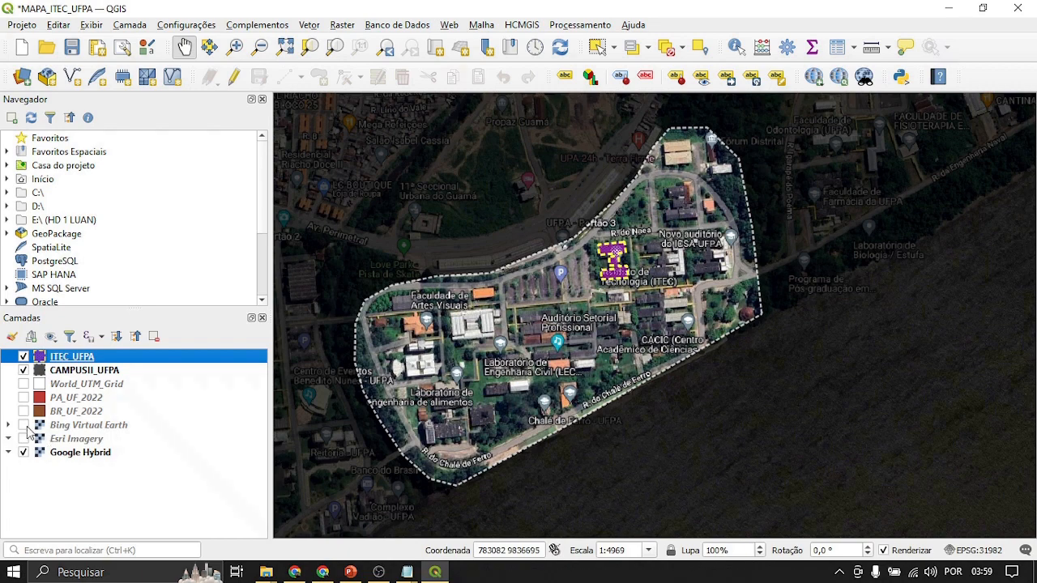
click(23, 426)
click(24, 452)
Step: Examine the ITEC building and the surrounding campus buildings, streets and boundary on the Bing imagery
scroll(604, 292, up, 1)
scroll(603, 291, down, 1)
drag(603, 293, 651, 265)
scroll(608, 291, up, 1)
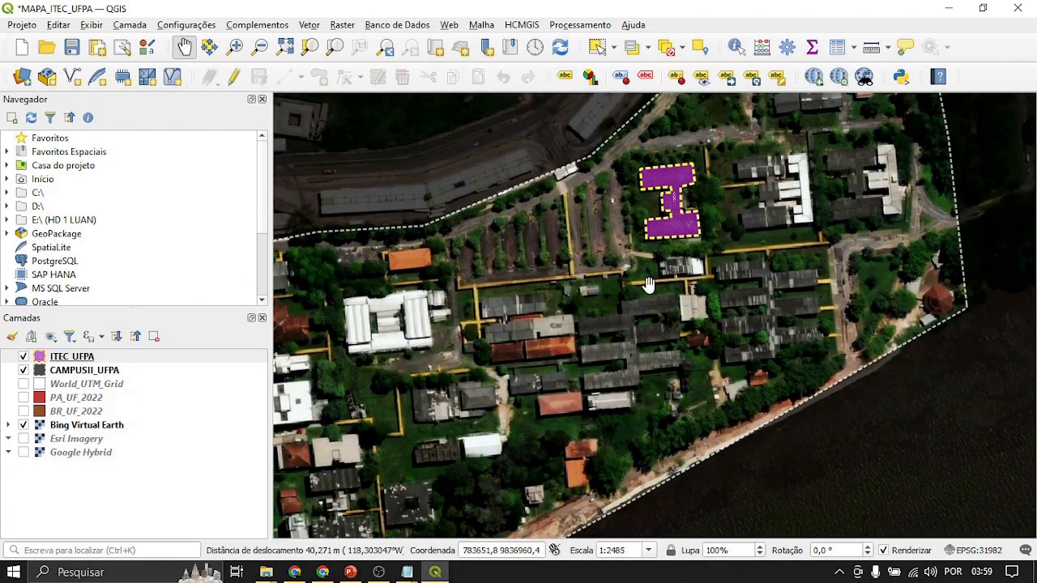
scroll(648, 275, down, 1)
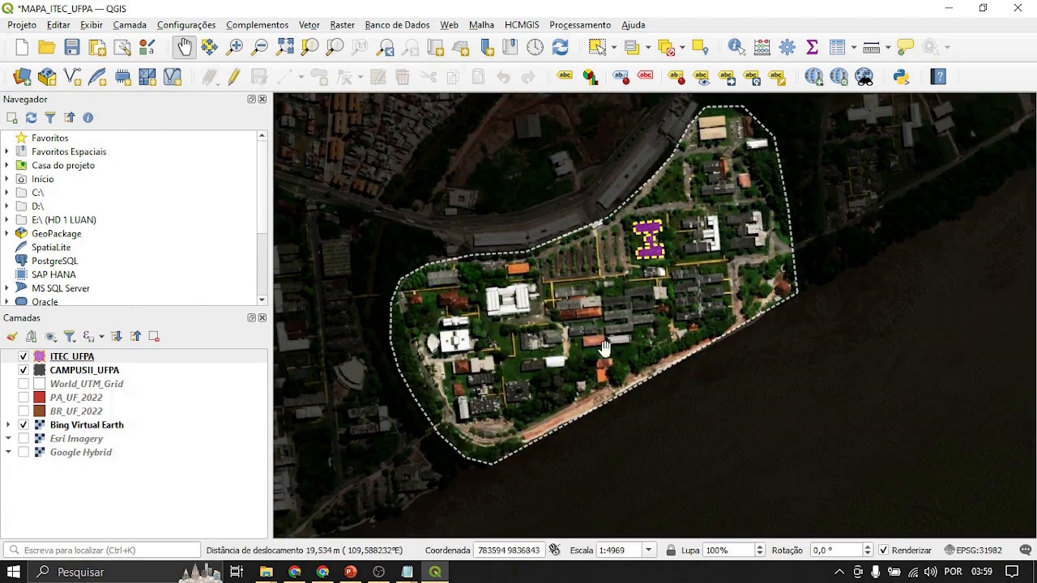
click(84, 488)
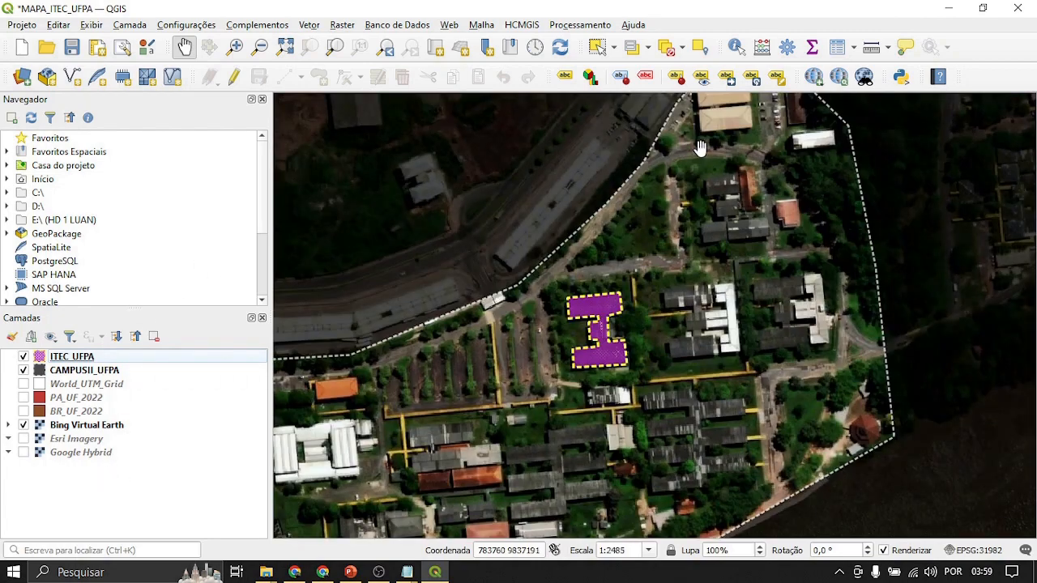
scroll(702, 145, up, 1)
drag(632, 278, 660, 256)
drag(750, 360, 770, 325)
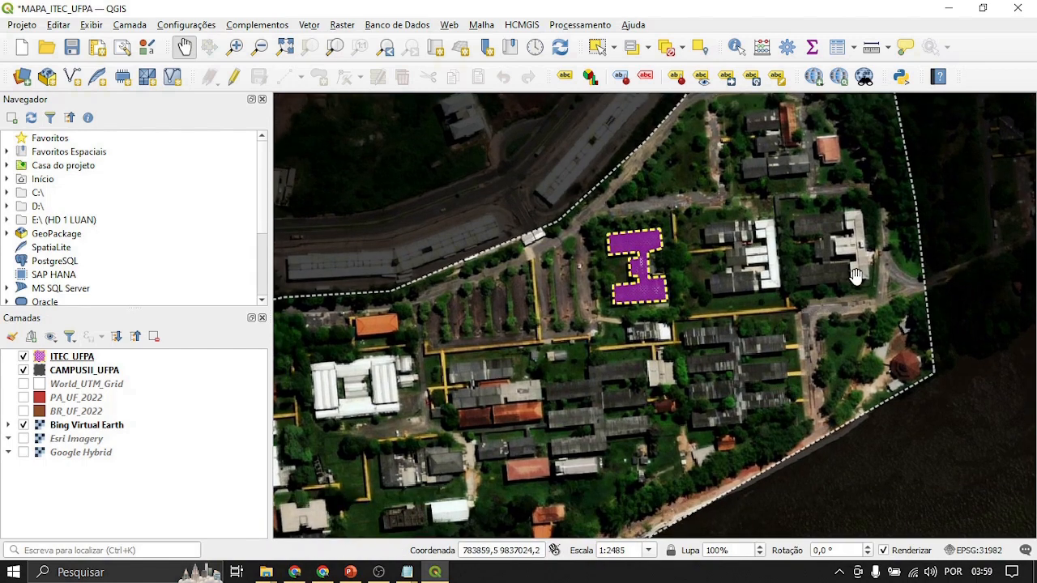
drag(861, 277, 853, 318)
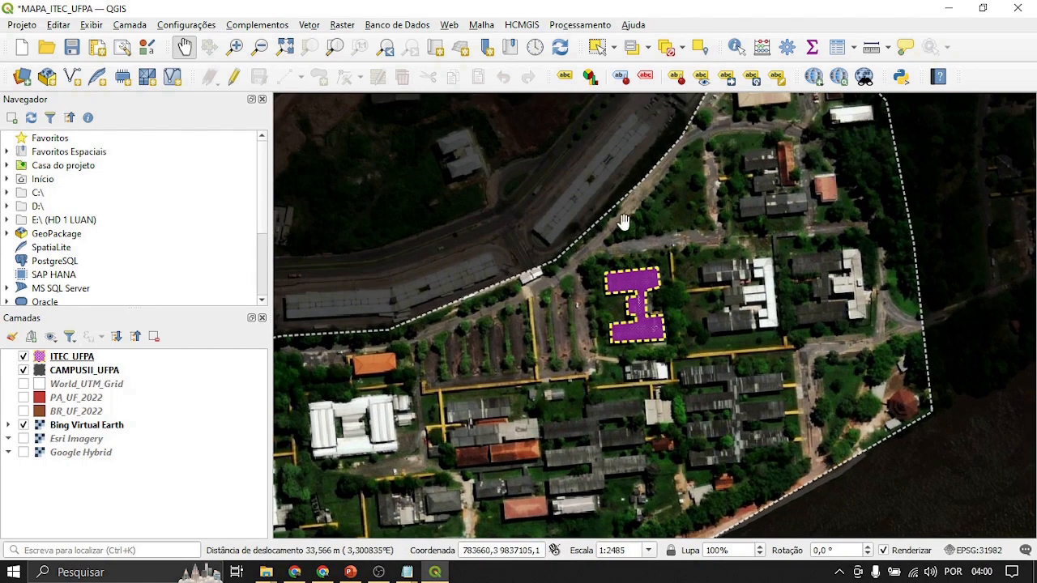
drag(482, 316, 654, 157)
drag(729, 201, 650, 311)
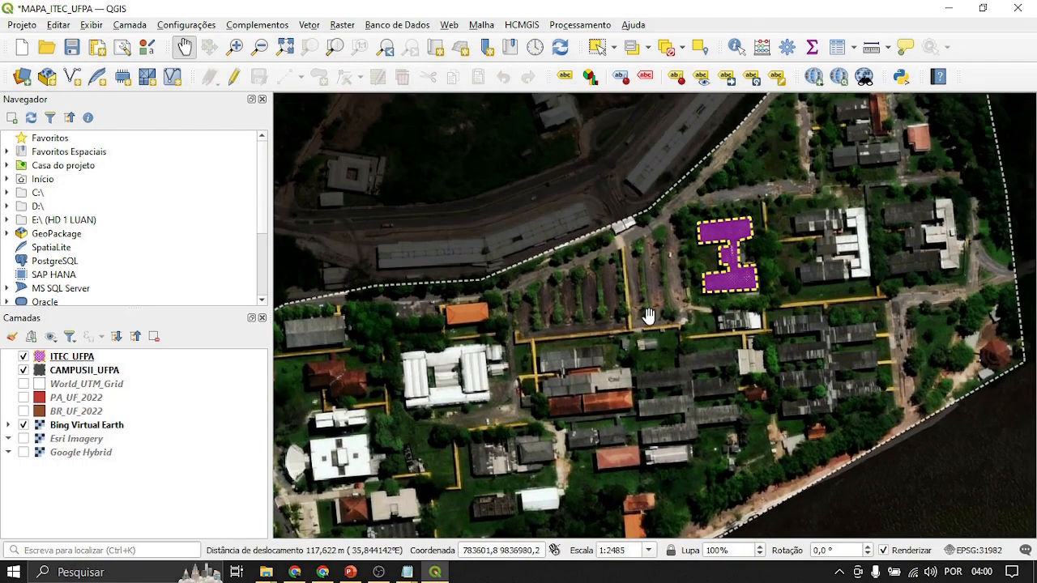
scroll(649, 316, down, 1)
scroll(650, 316, up, 1)
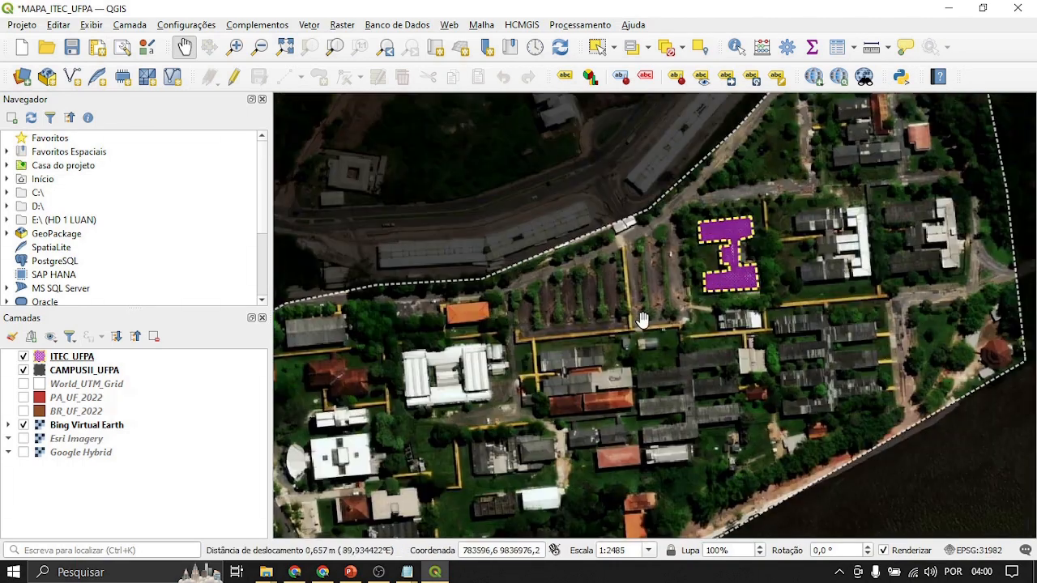
click(72, 77)
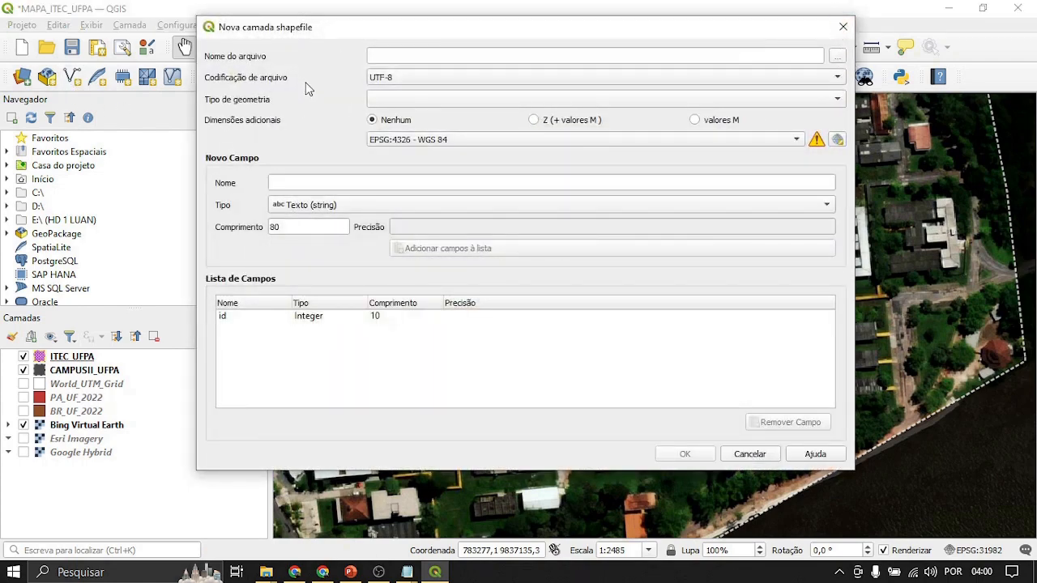
click(829, 102)
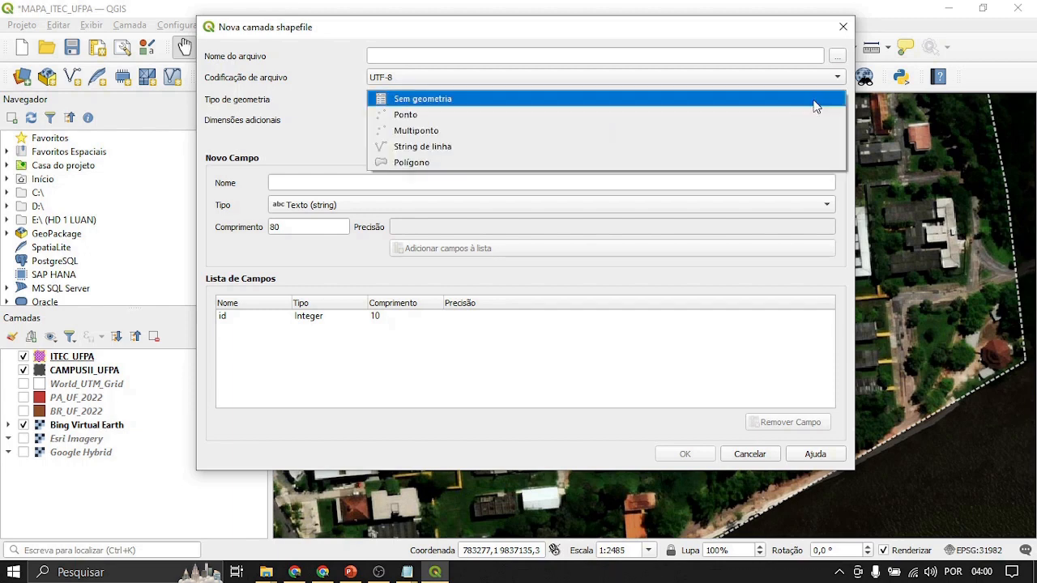
click(422, 149)
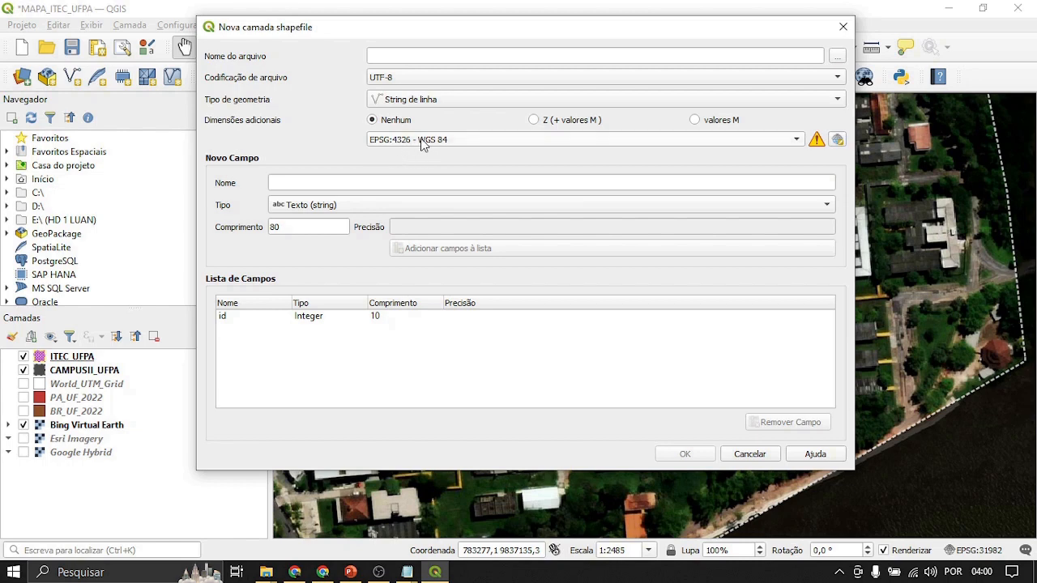
click(401, 141)
click(430, 155)
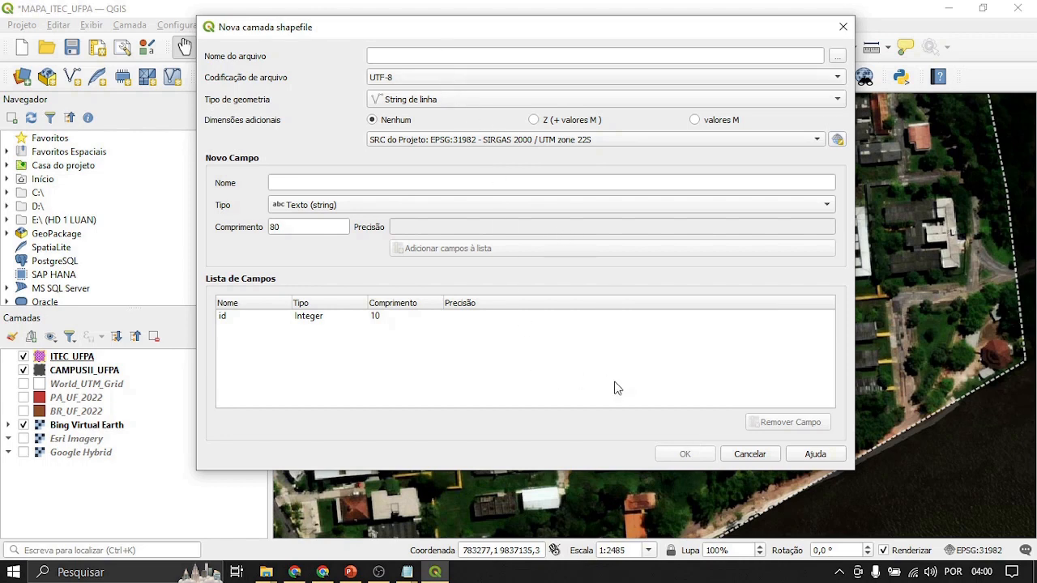
click(747, 453)
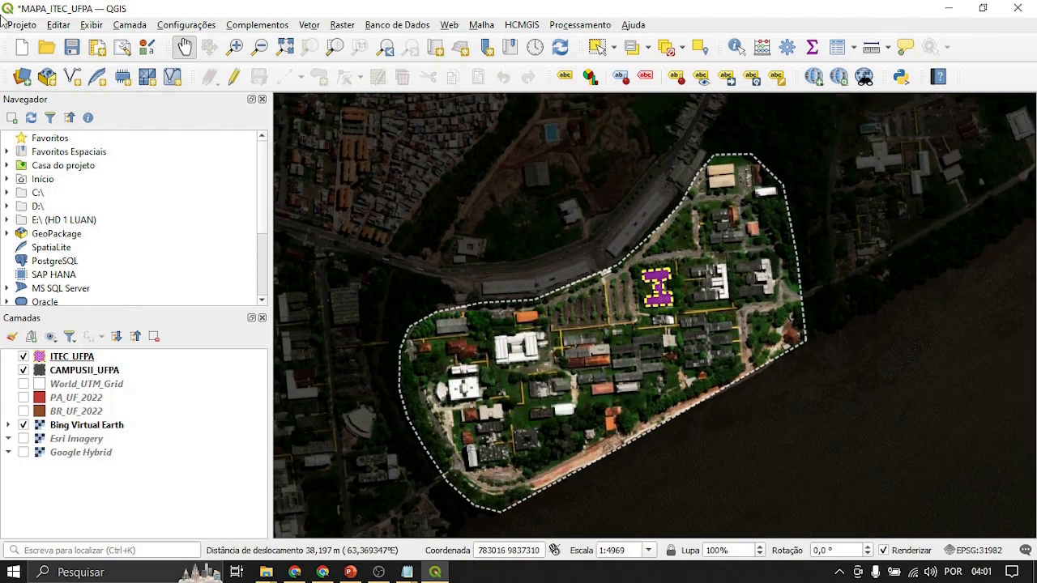
Step: Create a new print layout titled "Mapa de Localização - ITEC UFPA"
click(117, 488)
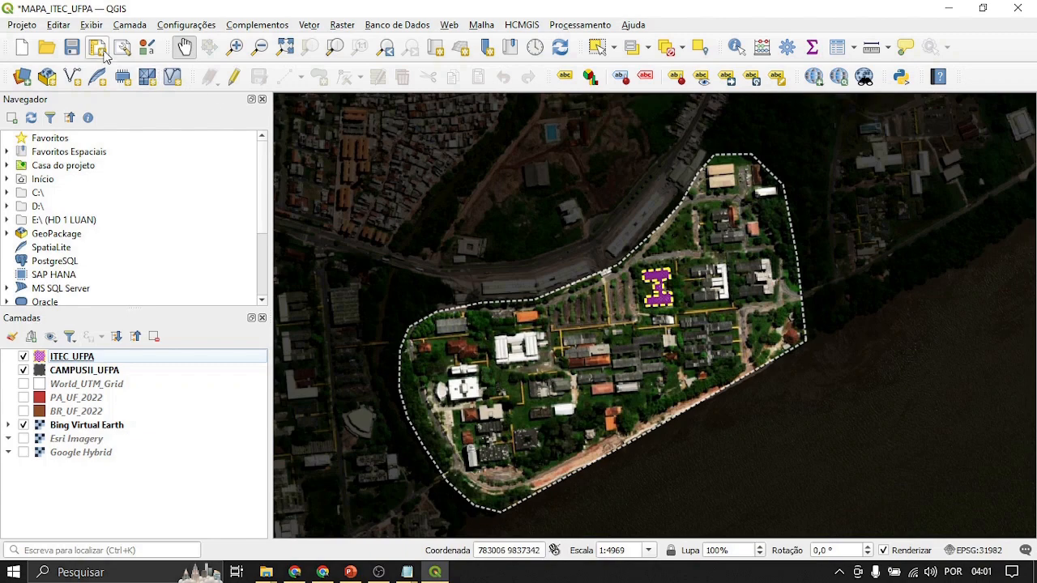
click(22, 25)
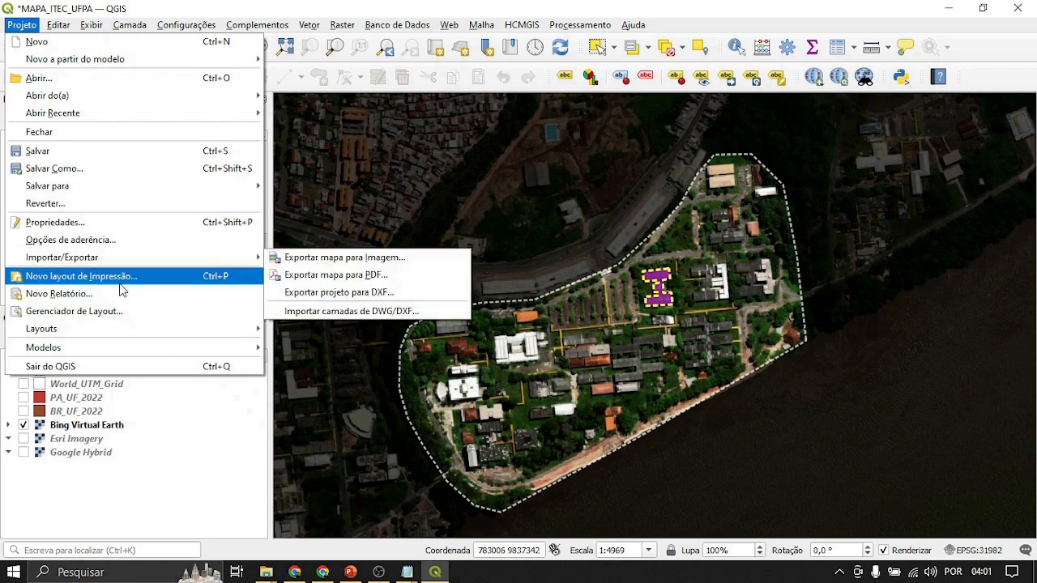
click(136, 280)
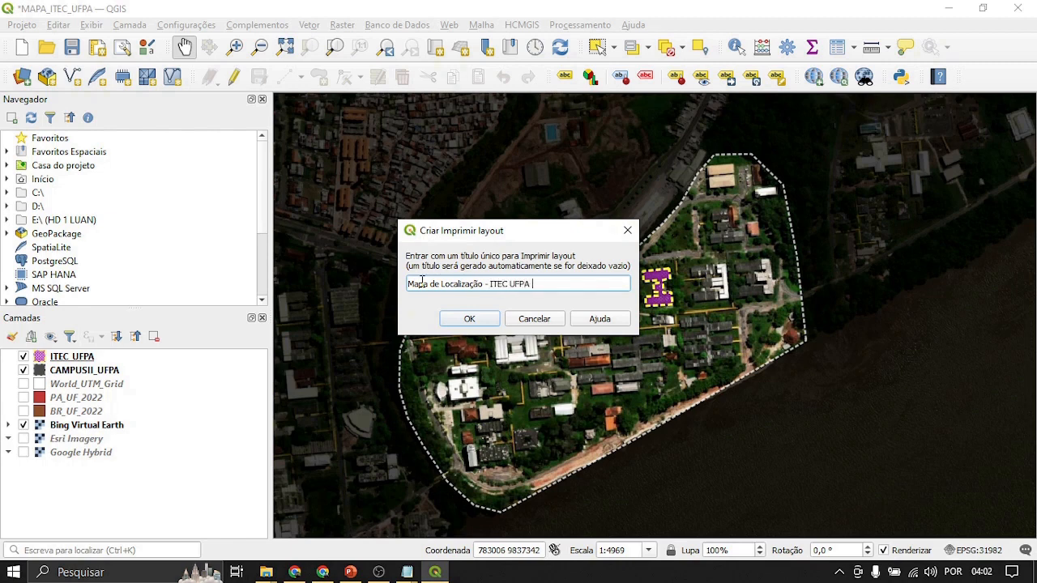
click(476, 319)
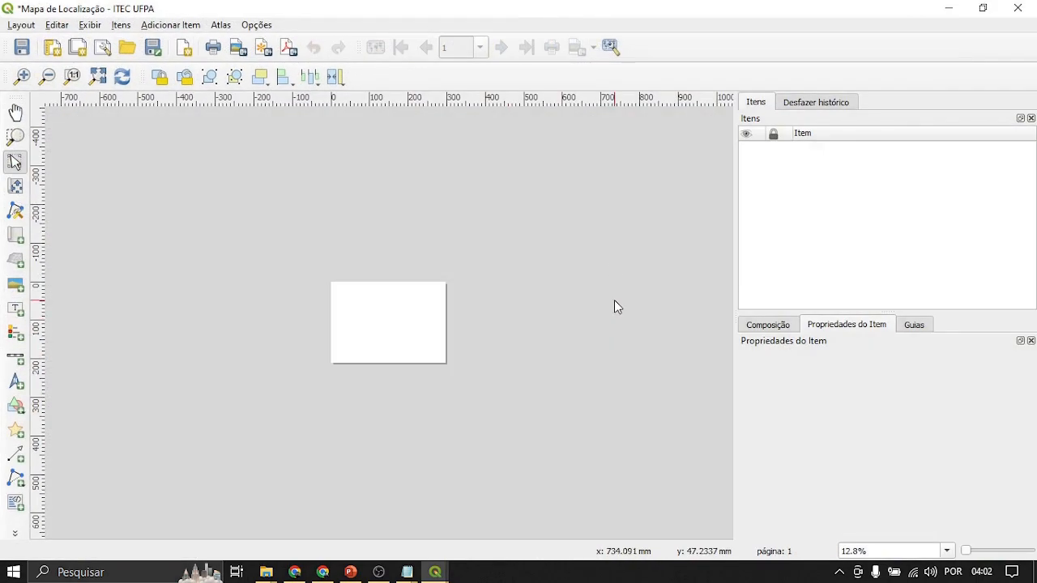
Step: Open the layout page's properties and review its size, the available paper formats and the guide settings
scroll(219, 328, up, 1)
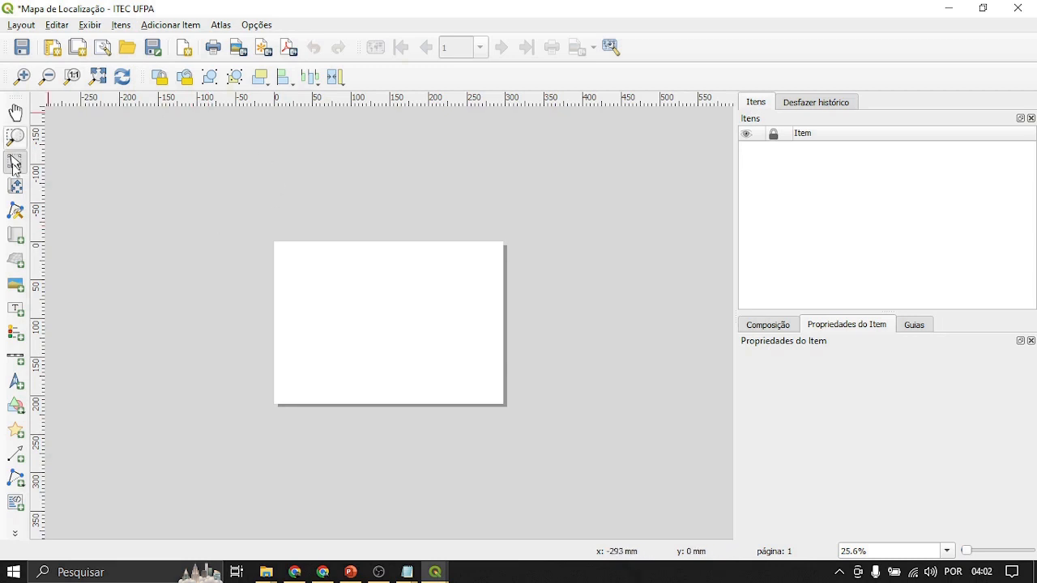
click(397, 316)
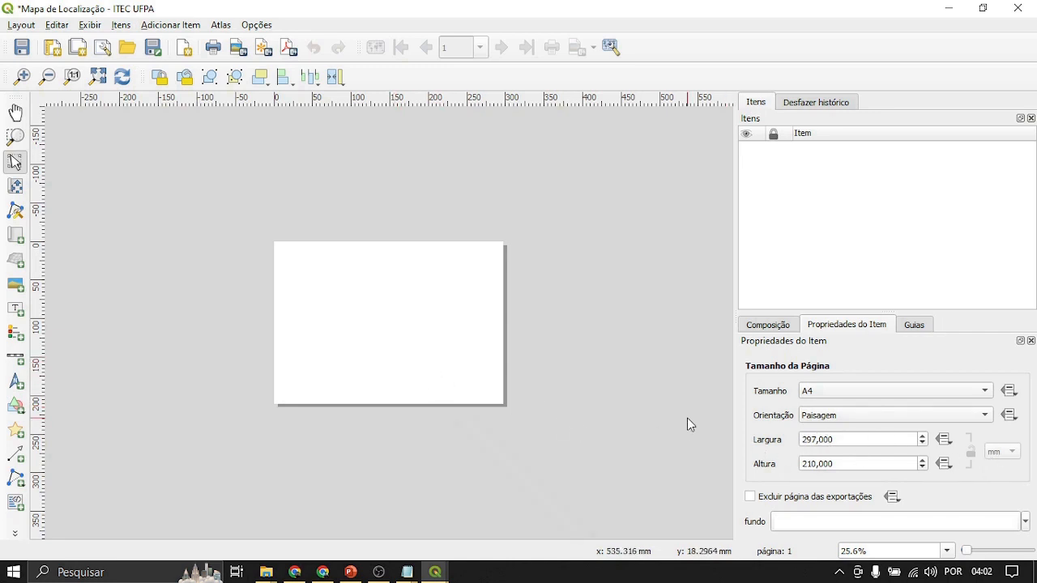
click(858, 392)
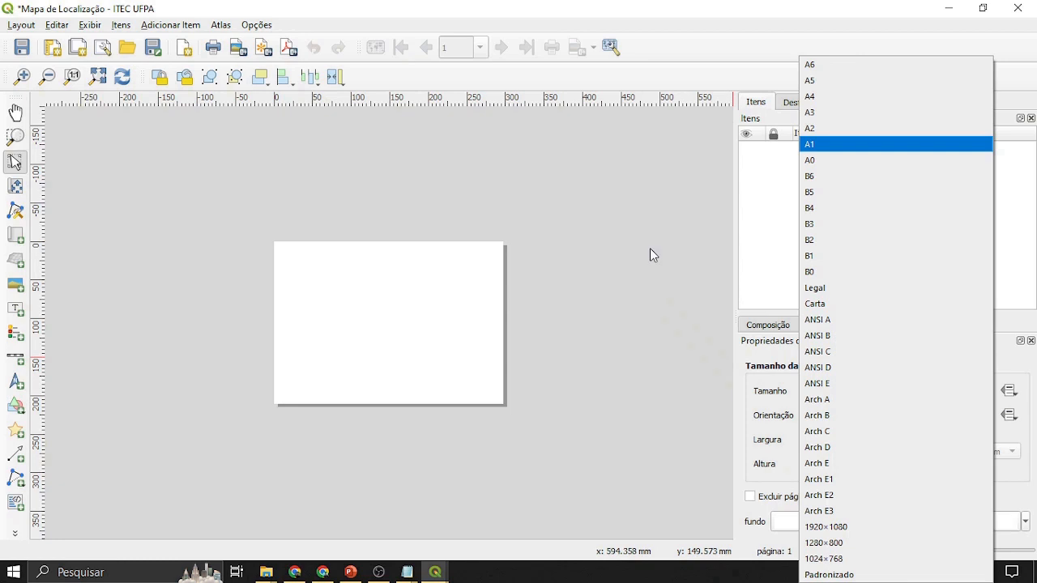
click(664, 283)
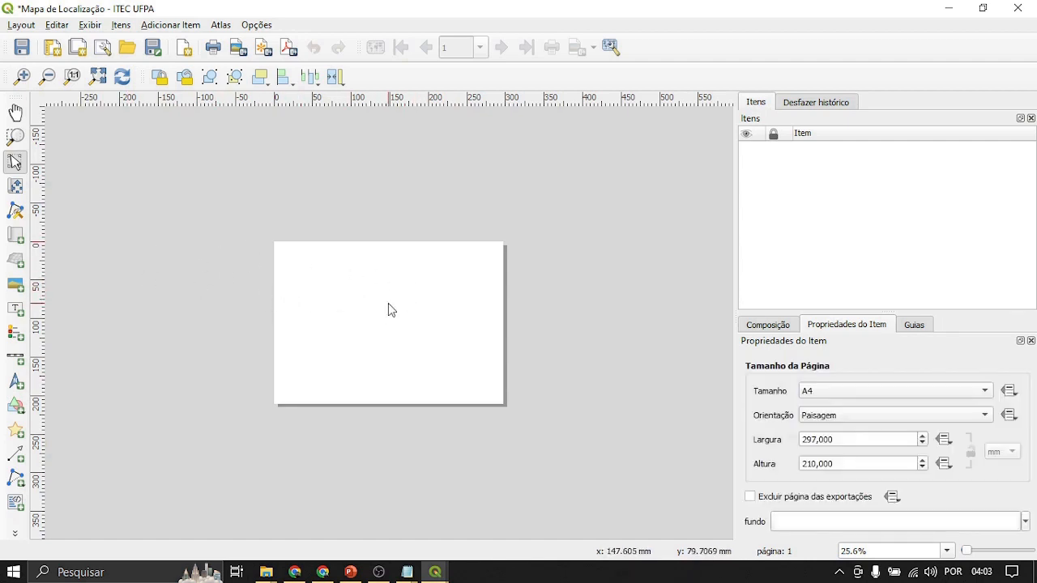
click(914, 329)
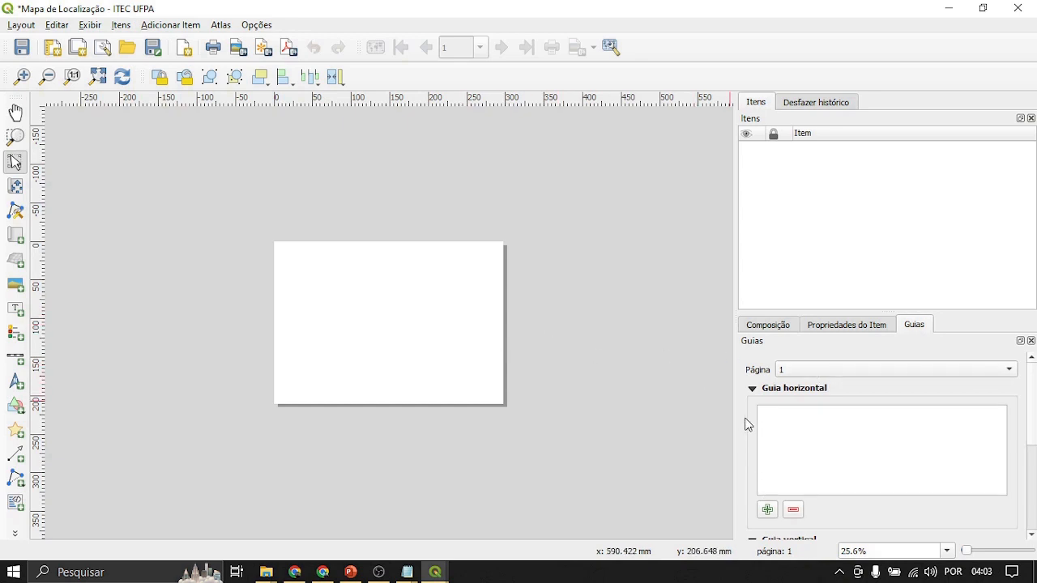
click(844, 328)
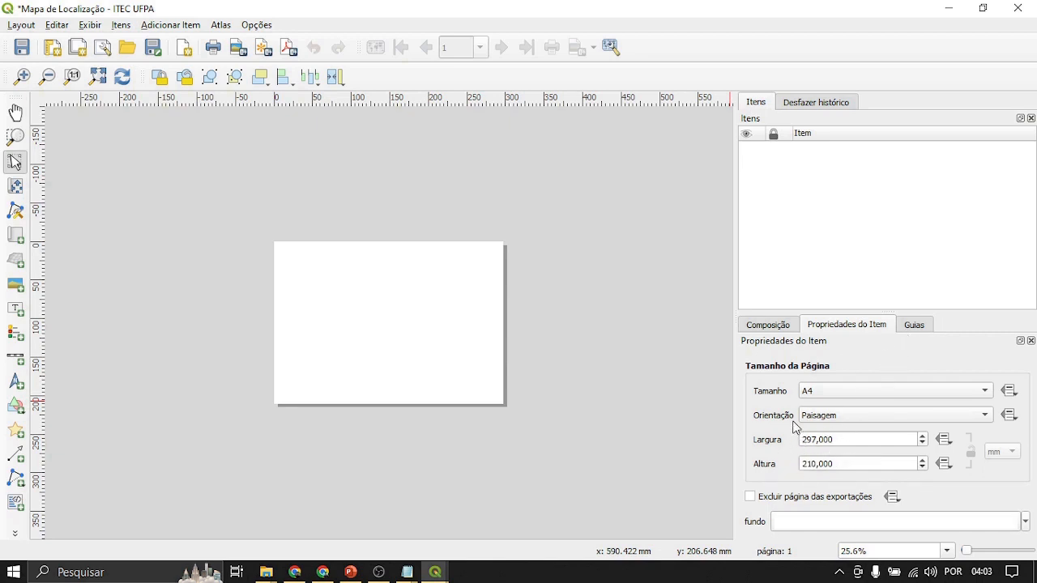
Step: Add a horizontal guide at 3 mm on page 1 and bring the page size properties back up
click(920, 326)
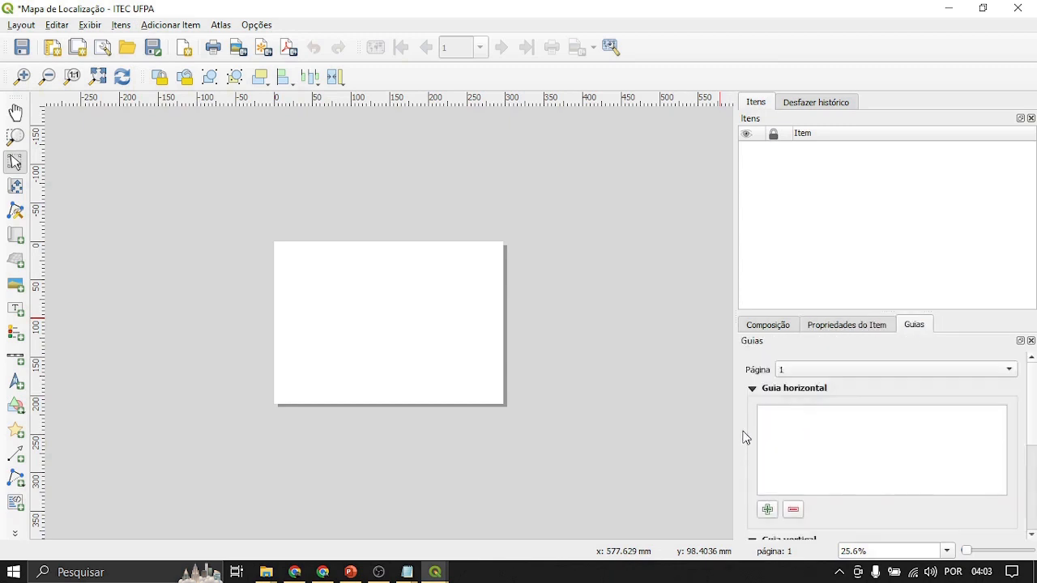
click(767, 511)
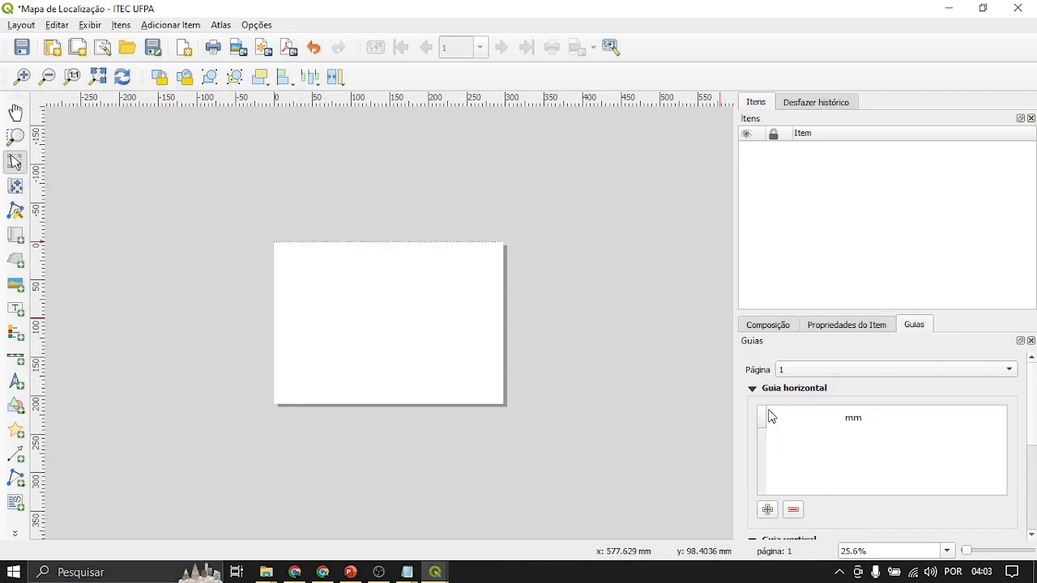
double_click(774, 418)
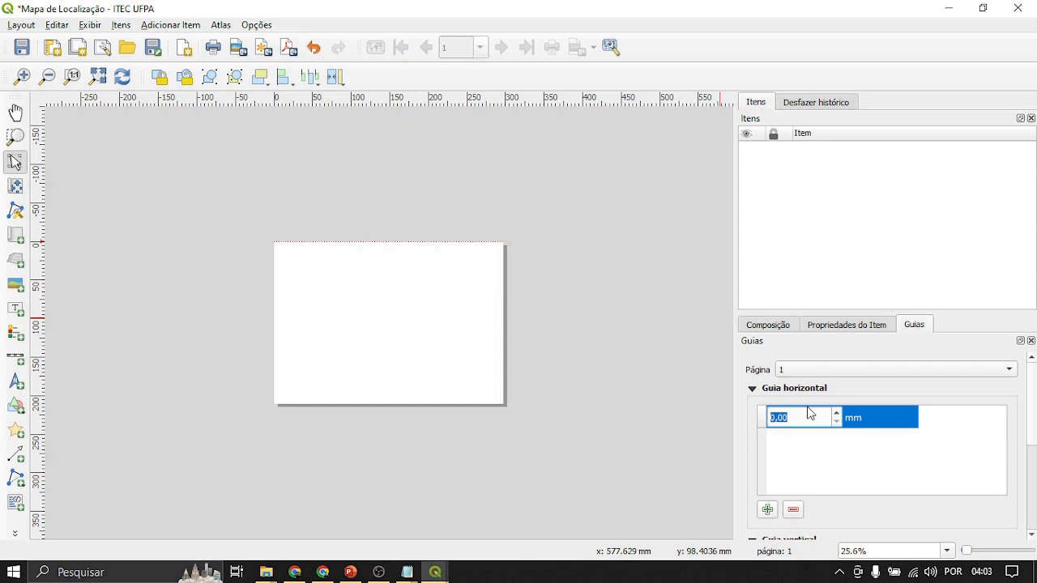
text(3)
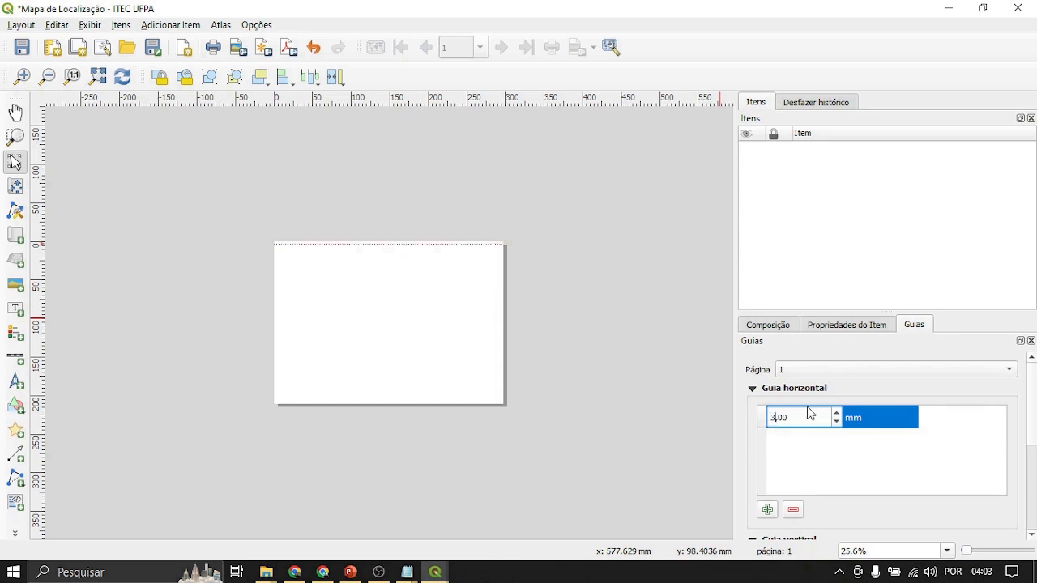
key(Return)
scroll(423, 271, up, 5)
scroll(438, 252, down, 3)
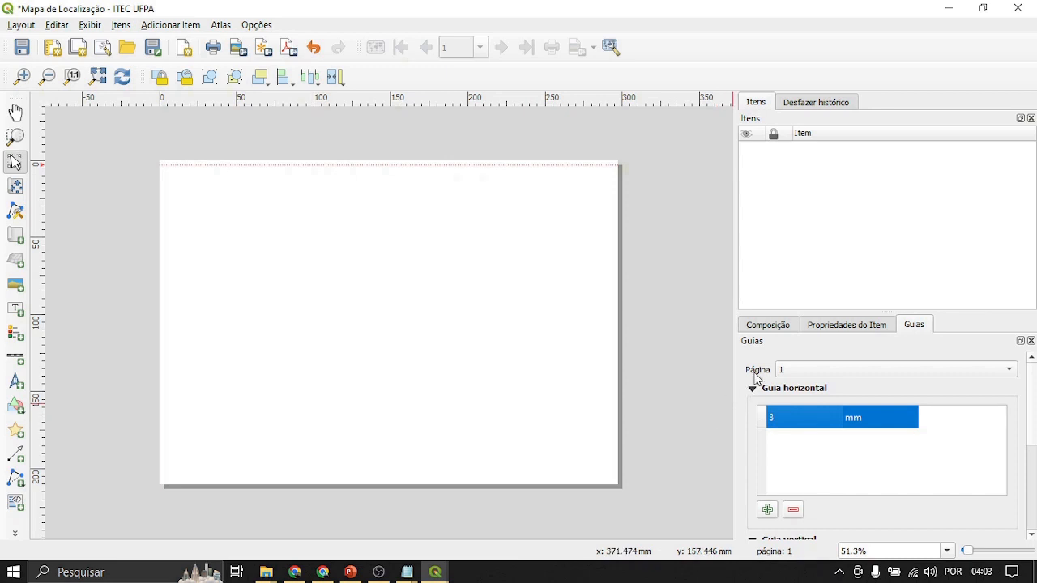
click(830, 328)
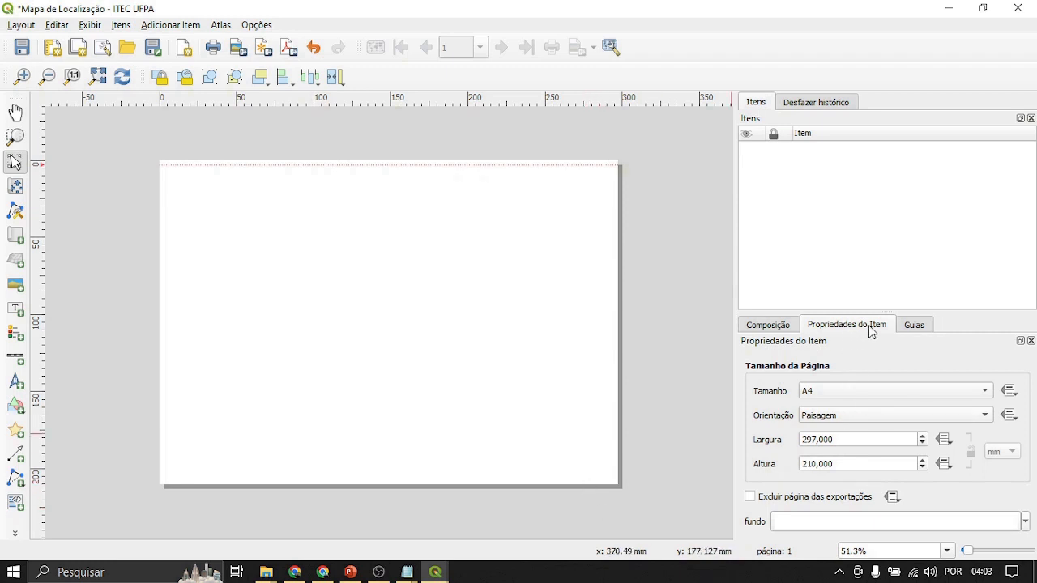
Step: Add a second horizontal guide at 207 mm on page 1
click(918, 327)
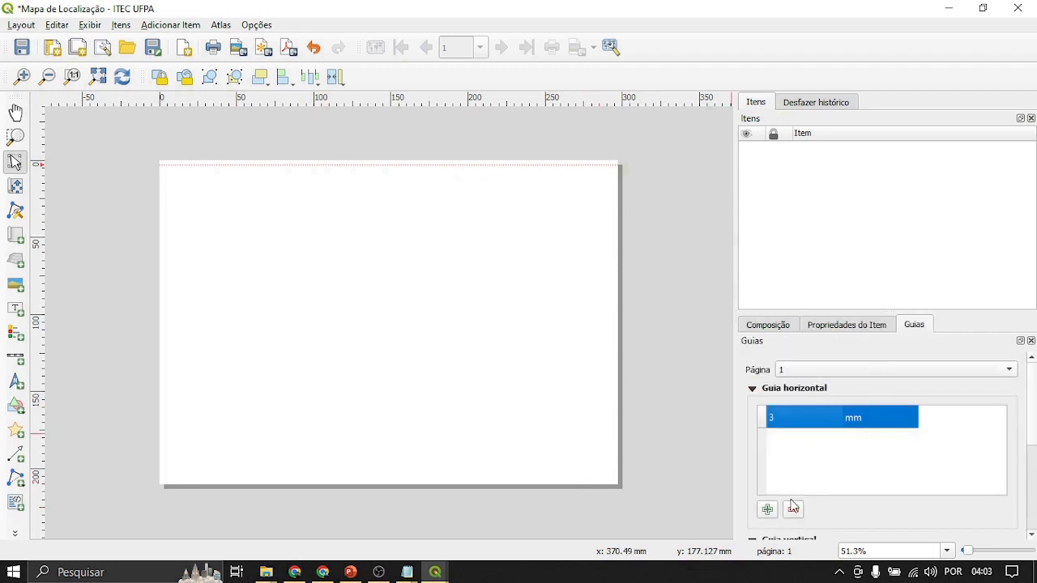
click(767, 510)
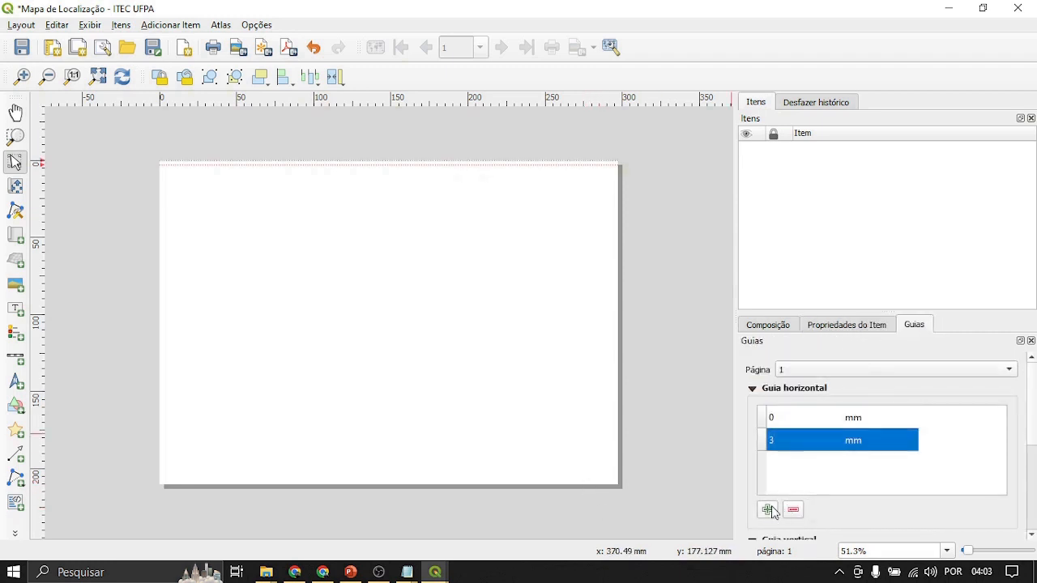
double_click(783, 424)
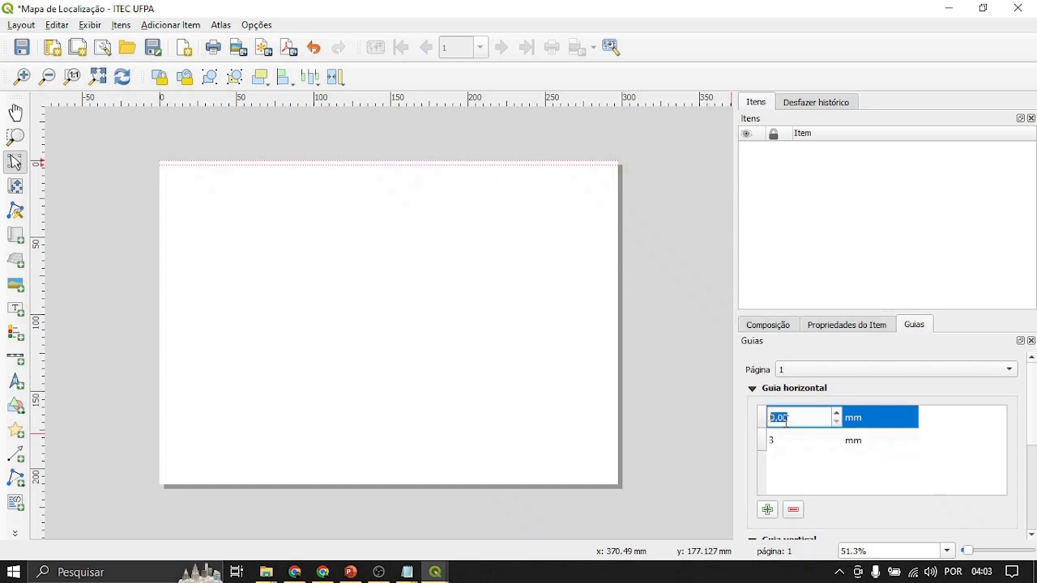
text(207)
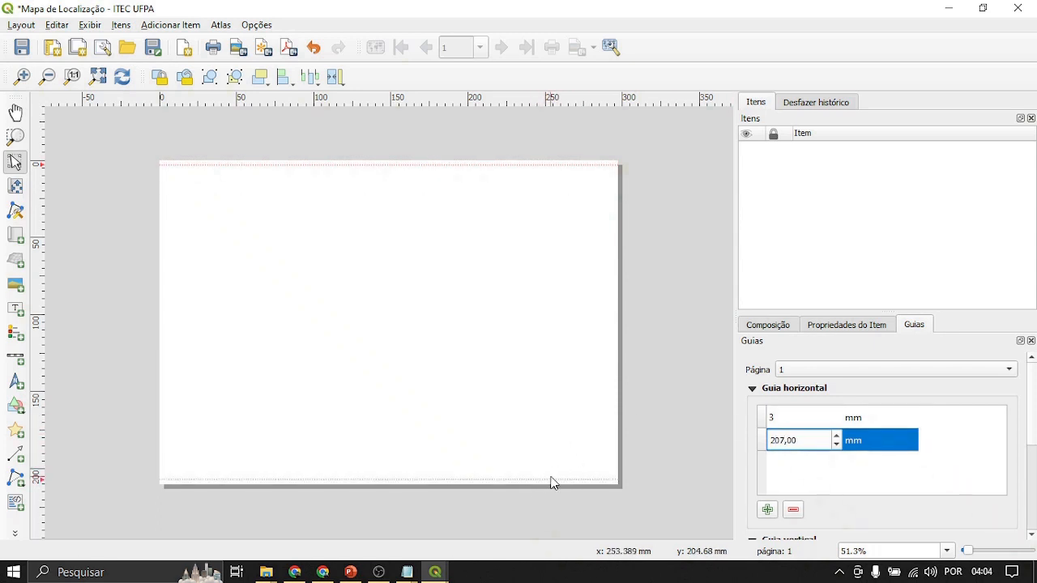
Step: Add a vertical guide at 3 mm on page 1
scroll(749, 413, down, 2)
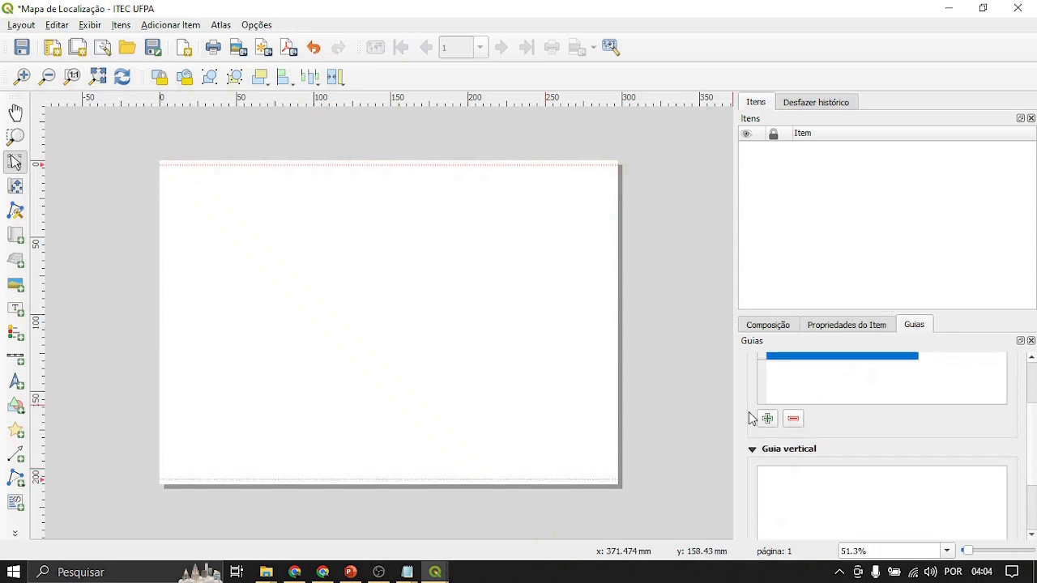
scroll(748, 412, down, 3)
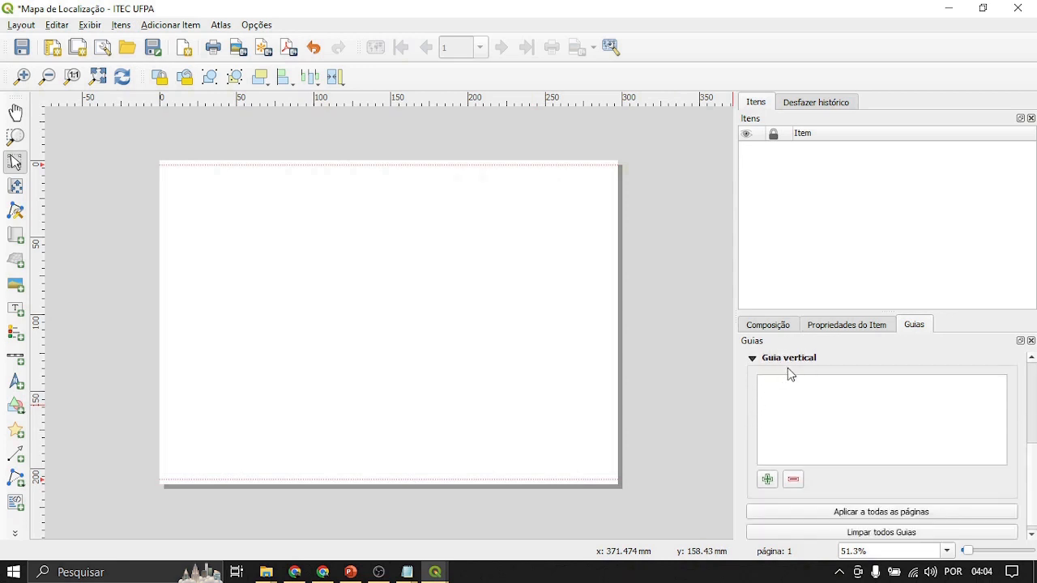
click(767, 480)
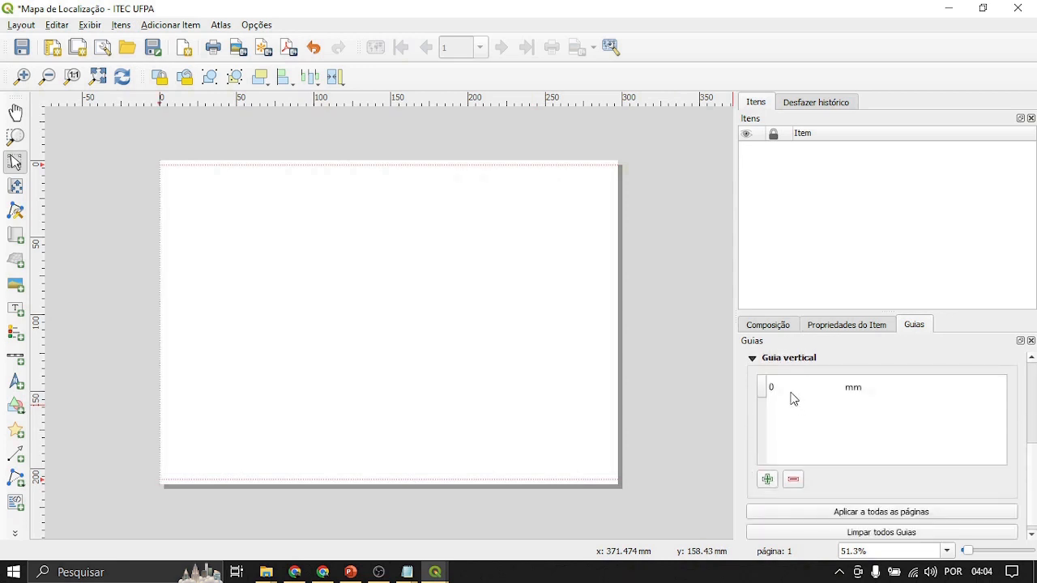
double_click(791, 389)
text(3)
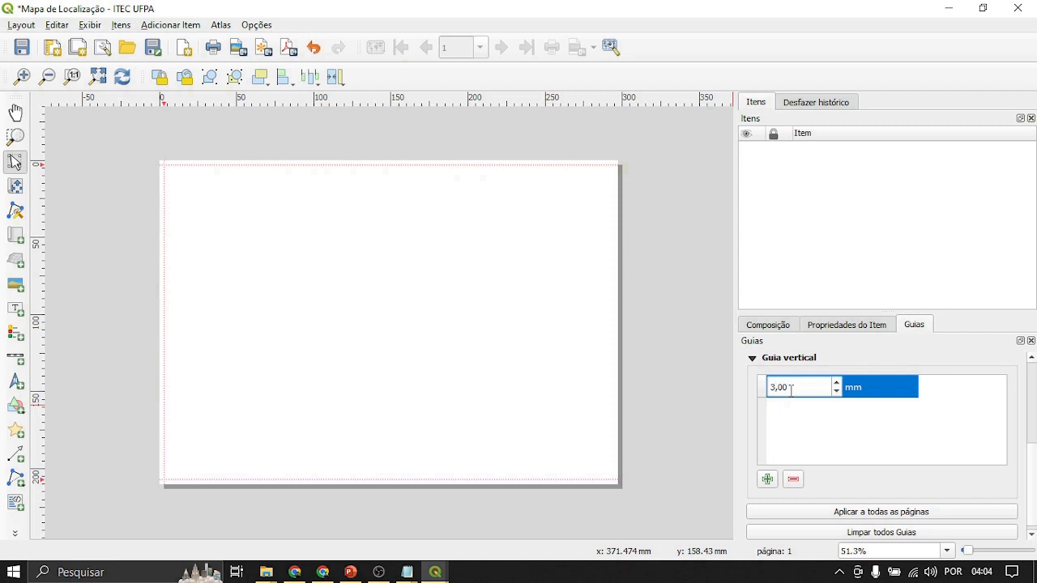
Step: Check the page width, add a second vertical guide at 294 mm, and bring the page size properties back up
click(830, 325)
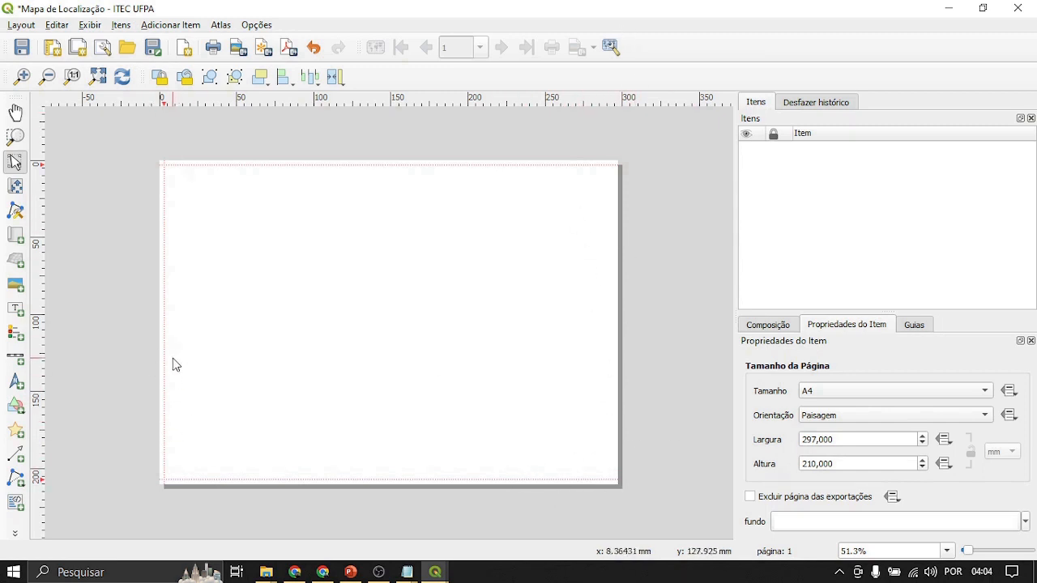
click(916, 325)
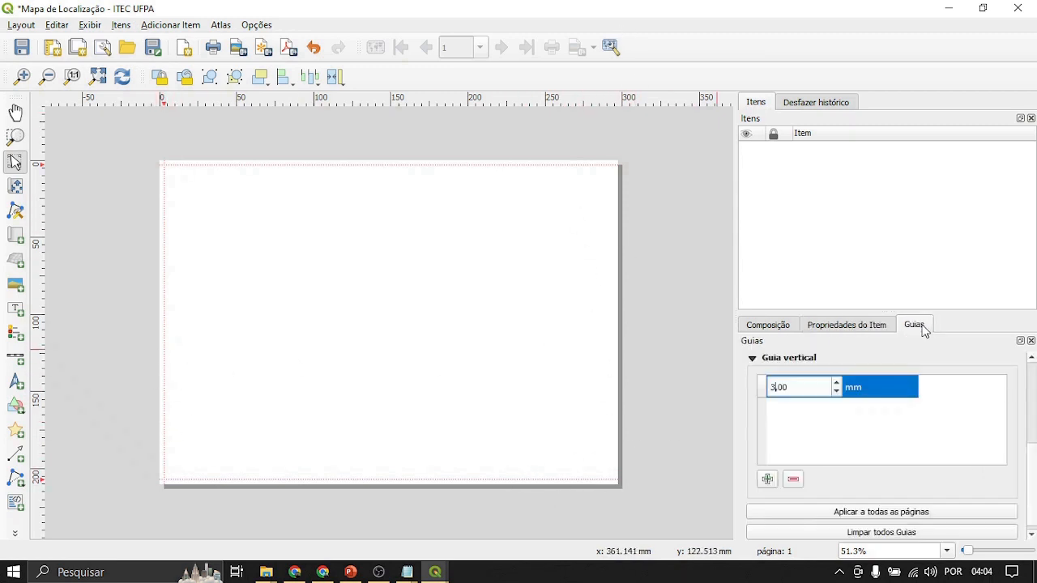
click(767, 480)
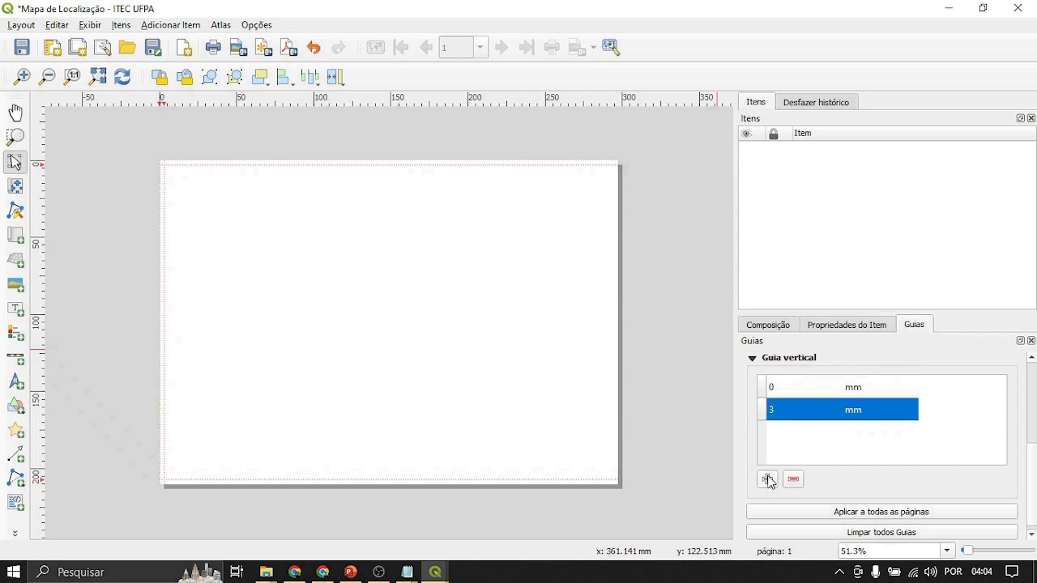
double_click(783, 388)
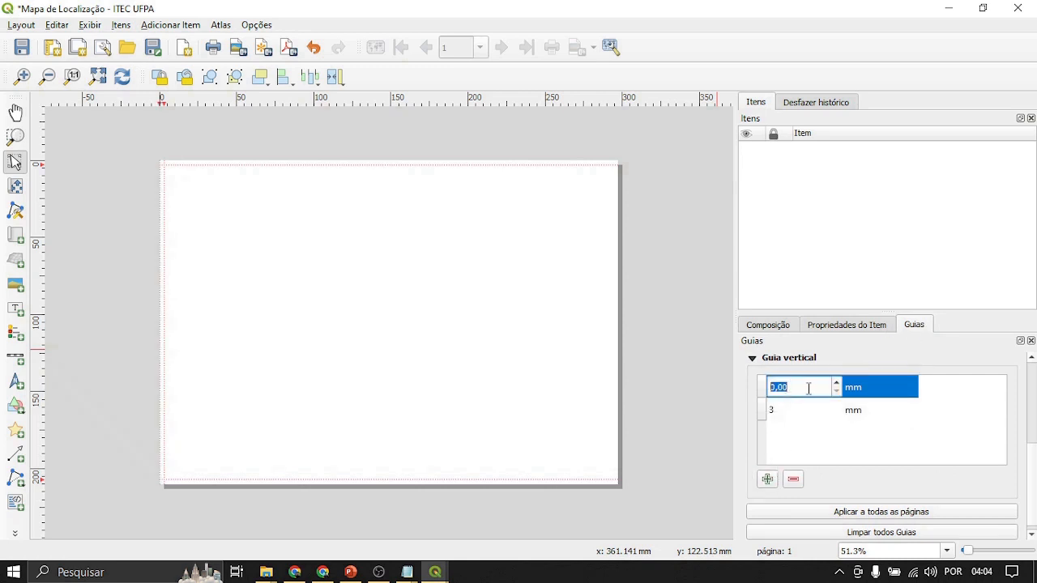
text(294)
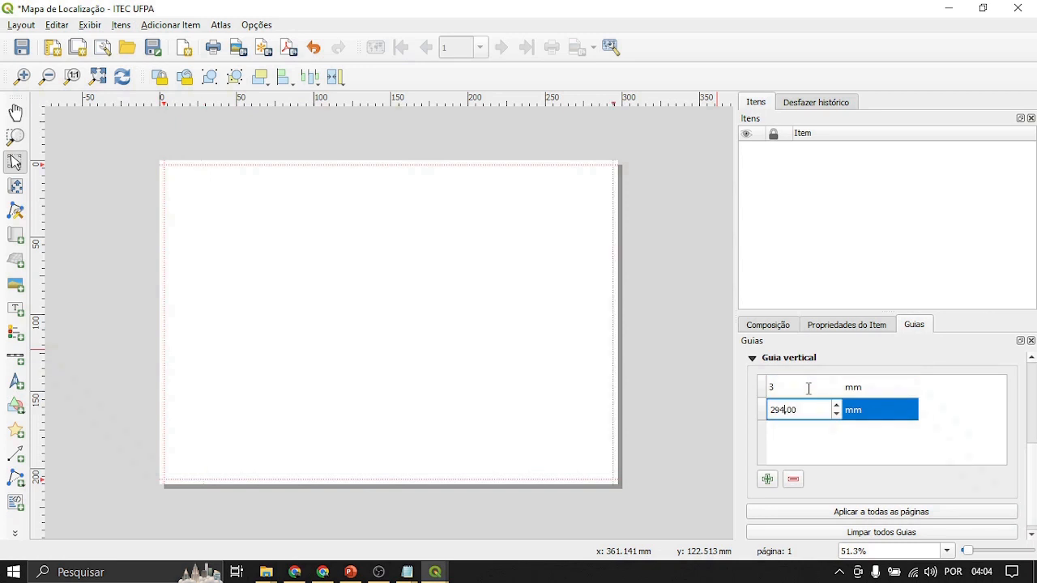
key(Return)
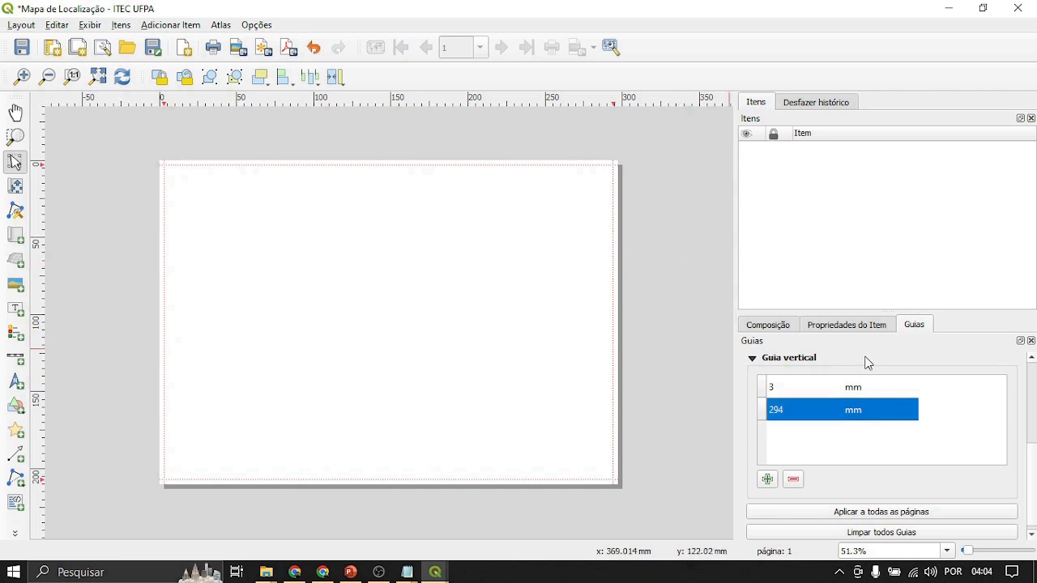
click(852, 329)
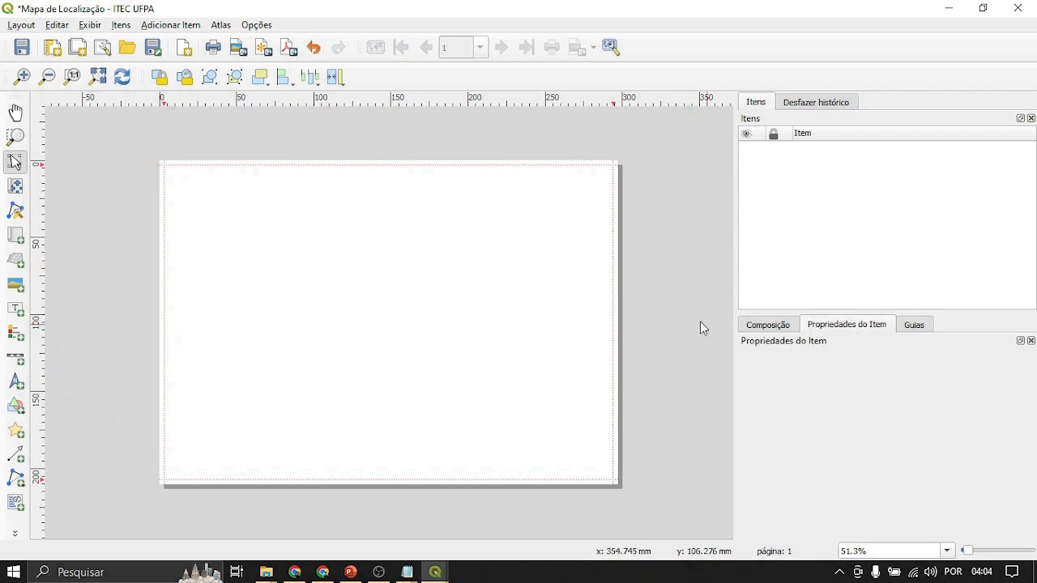
click(527, 313)
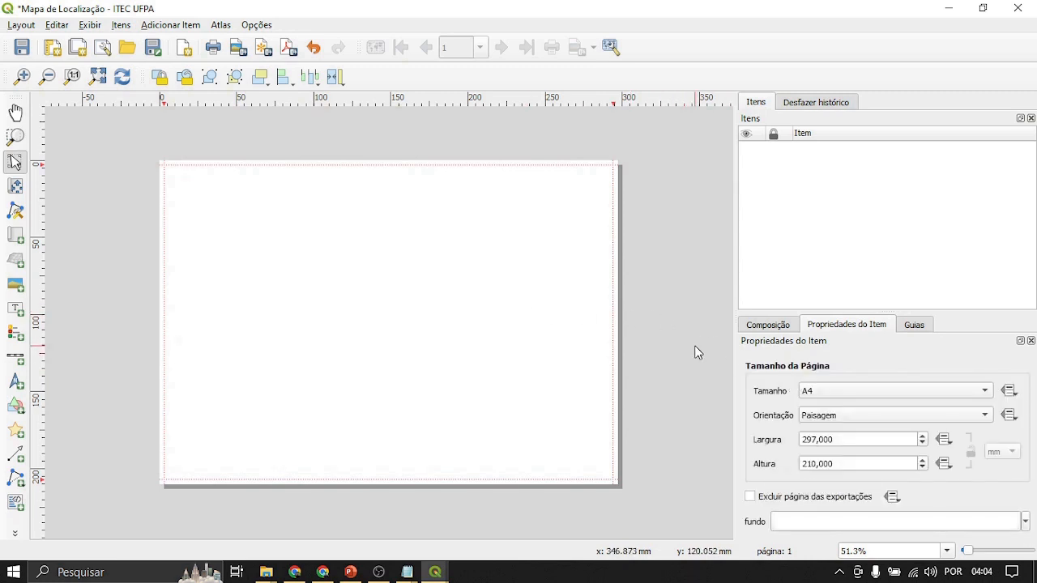
Step: Add a map about 209 mm wide to the page, starting at the upper-left guide intersection and extending down to the lower guide
click(97, 243)
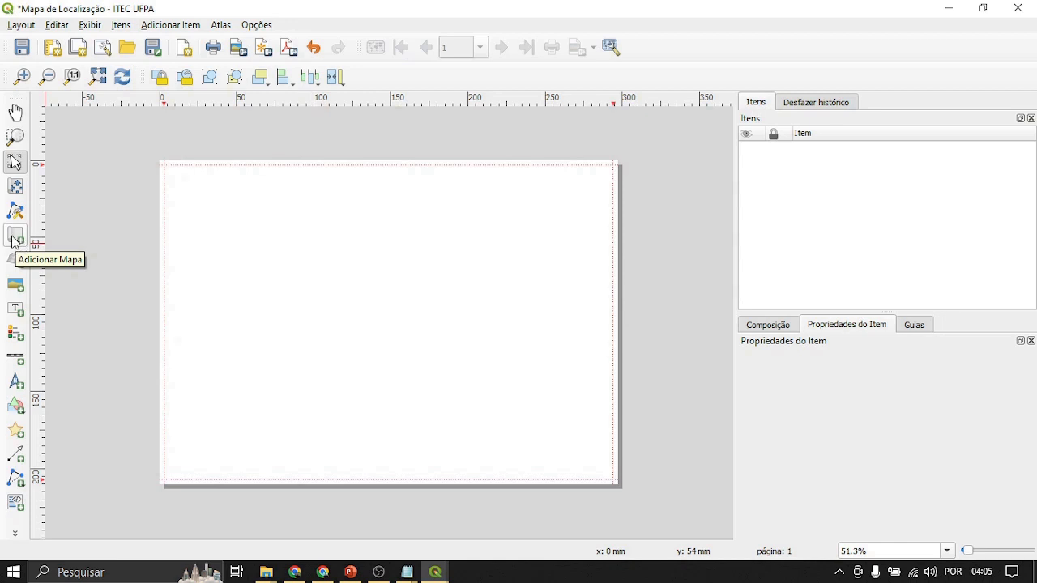
click(15, 235)
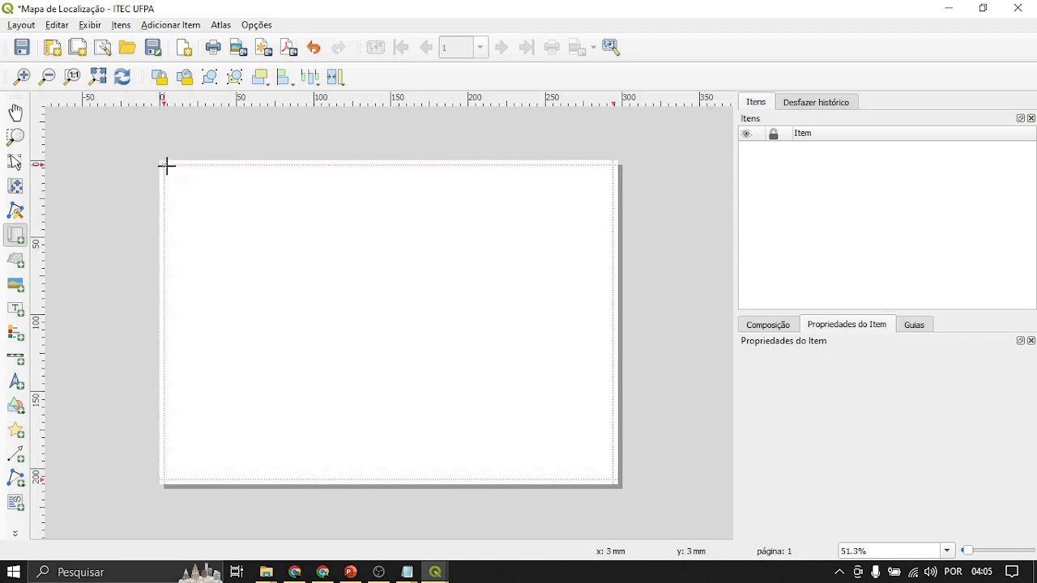
scroll(165, 167, up, 5)
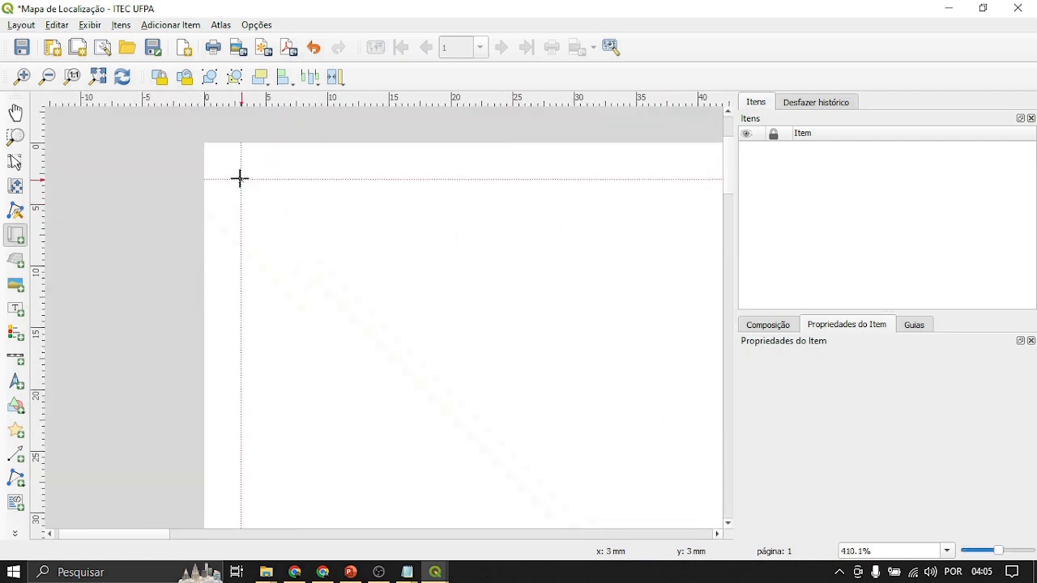
scroll(245, 187, down, 6)
key(ctrl+0)
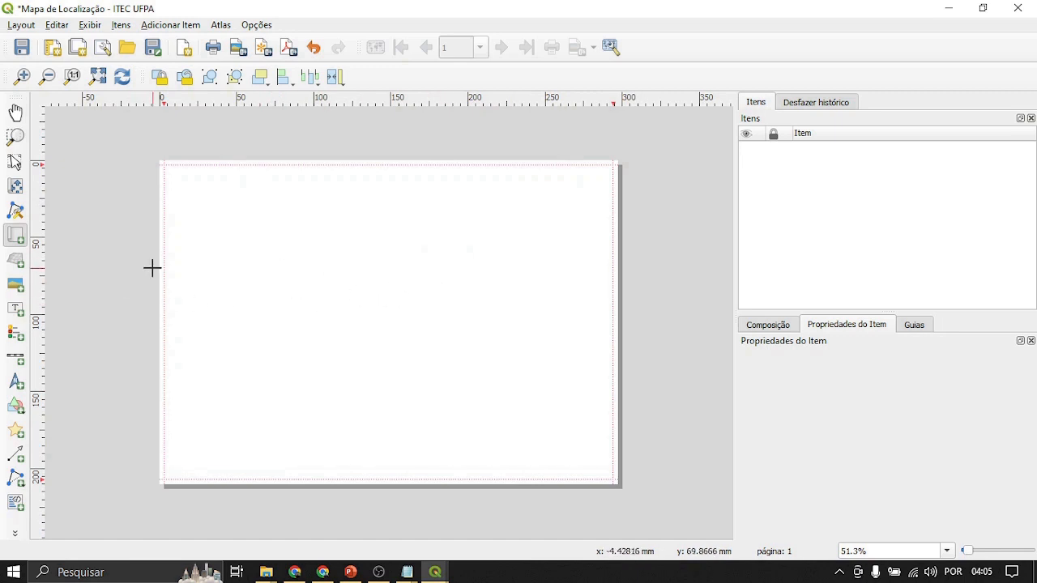
scroll(151, 263, up, 1)
scroll(243, 341, up, 2)
drag(279, 381, 356, 421)
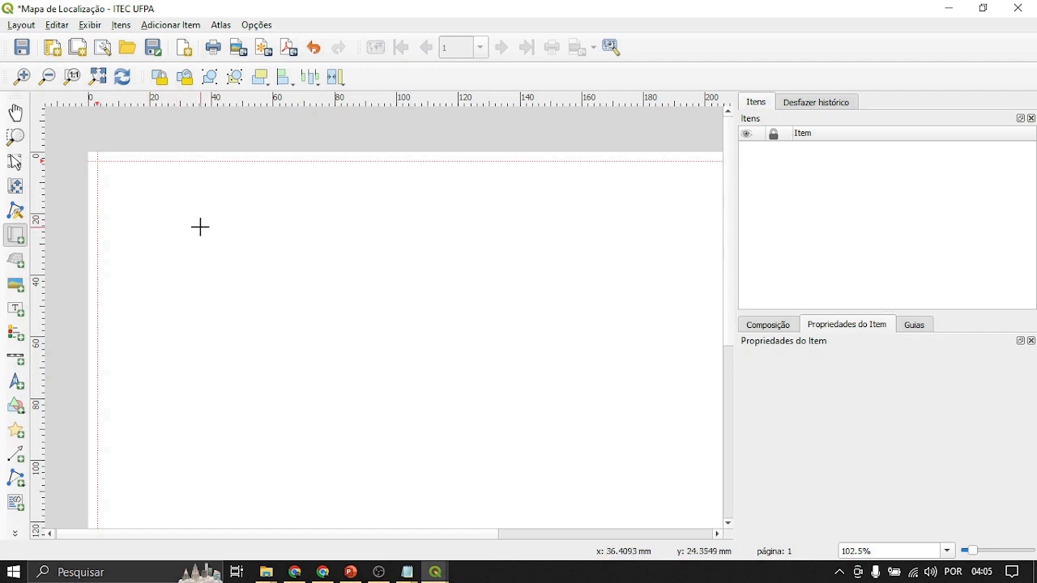
drag(197, 214, 483, 272)
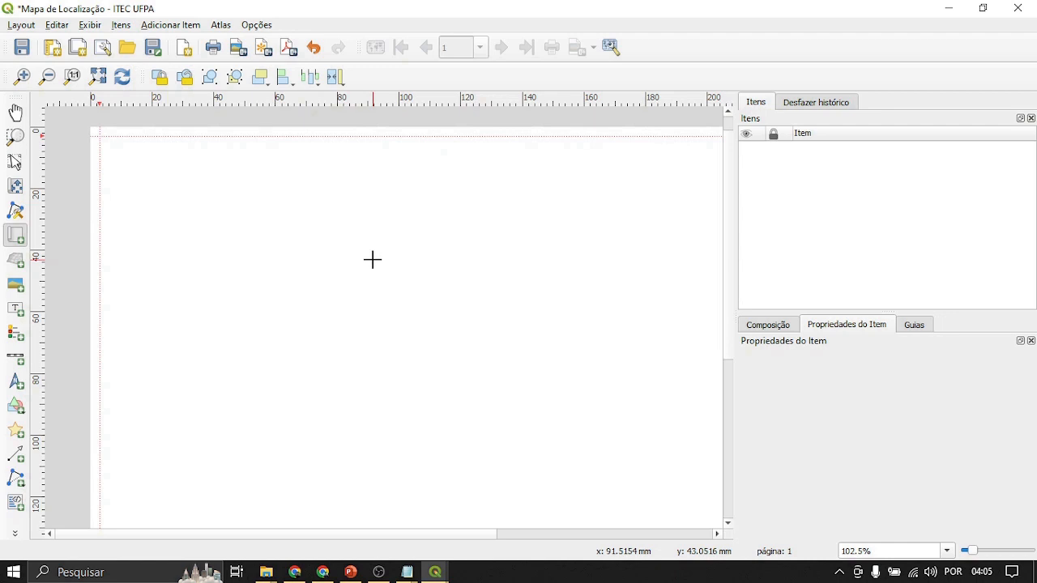
scroll(153, 222, down, 1)
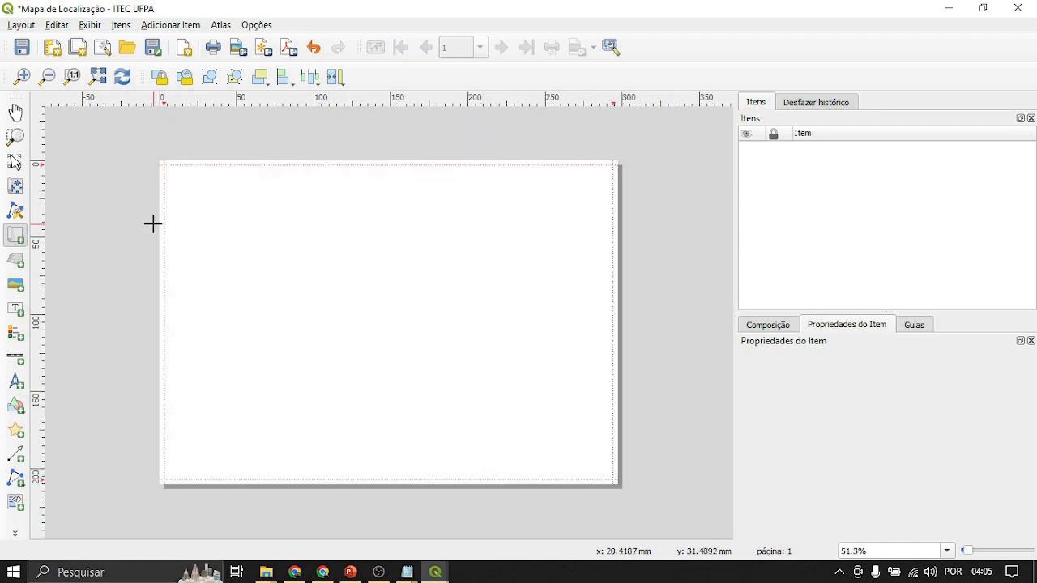
click(164, 165)
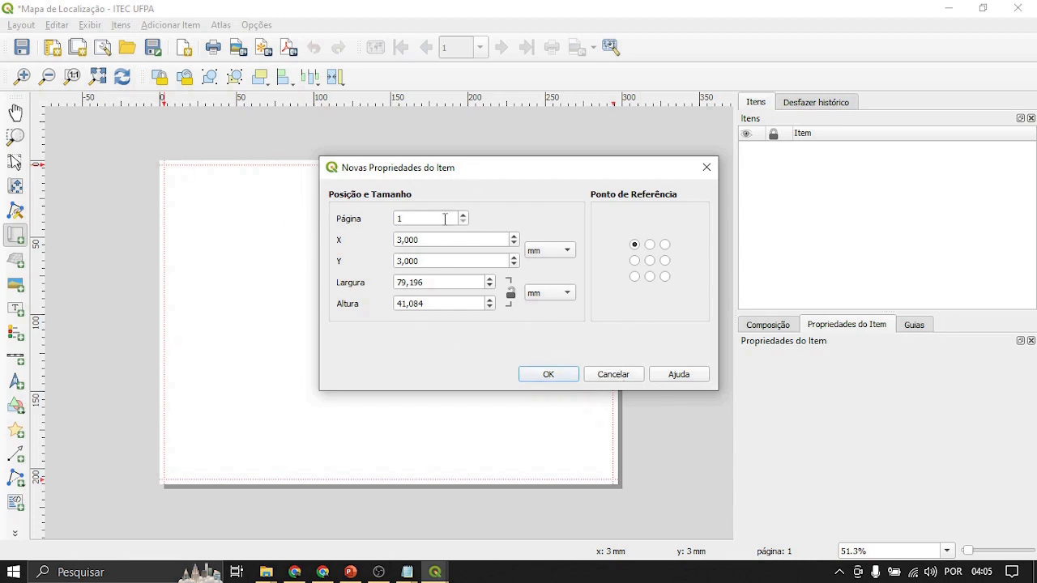
click(615, 374)
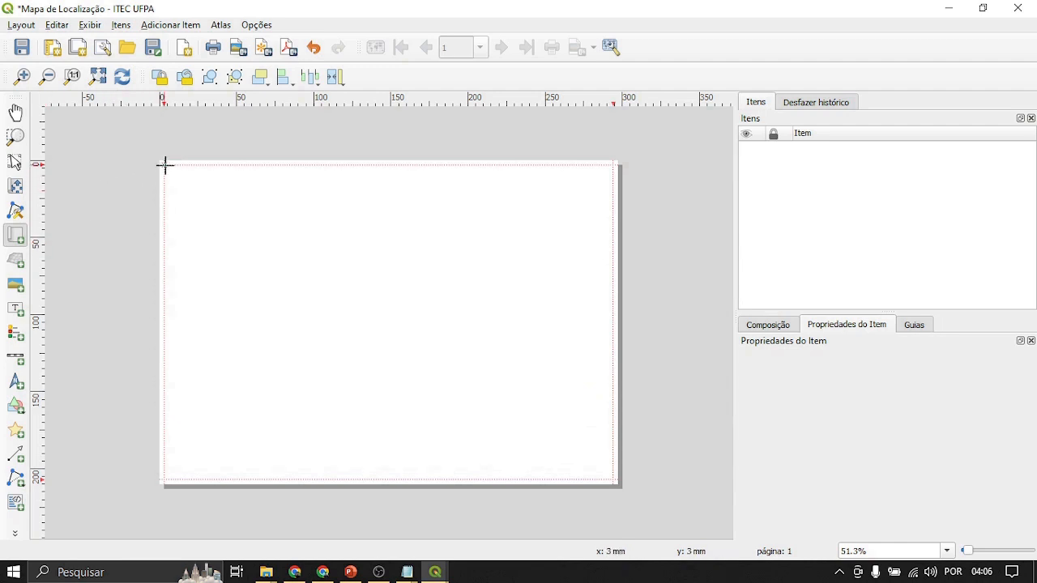
drag(165, 166, 487, 478)
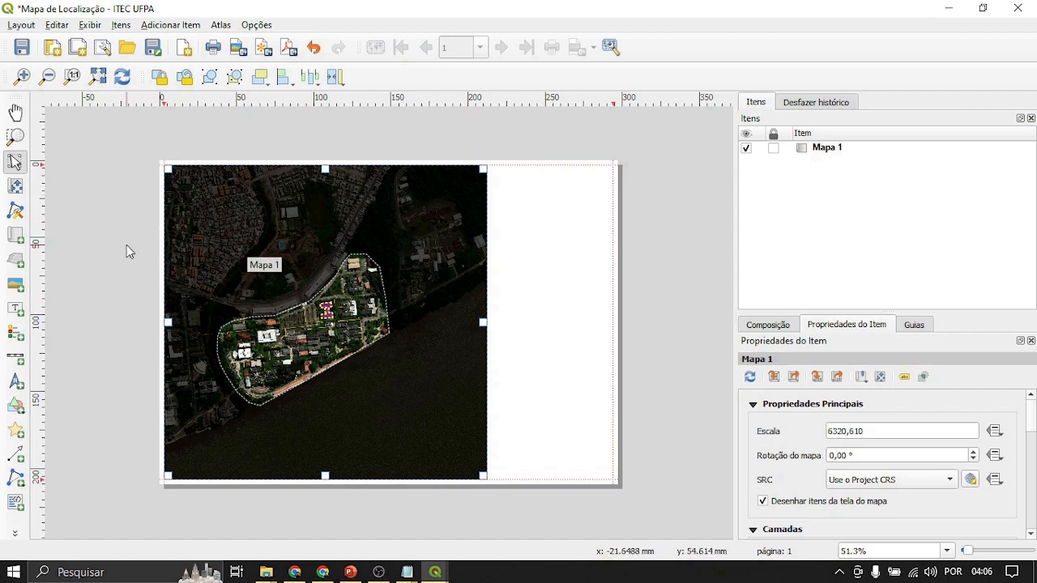
Step: Shorten the map by lowering its upper edge about 18 mm, keeping its lower edge on the guide
click(15, 186)
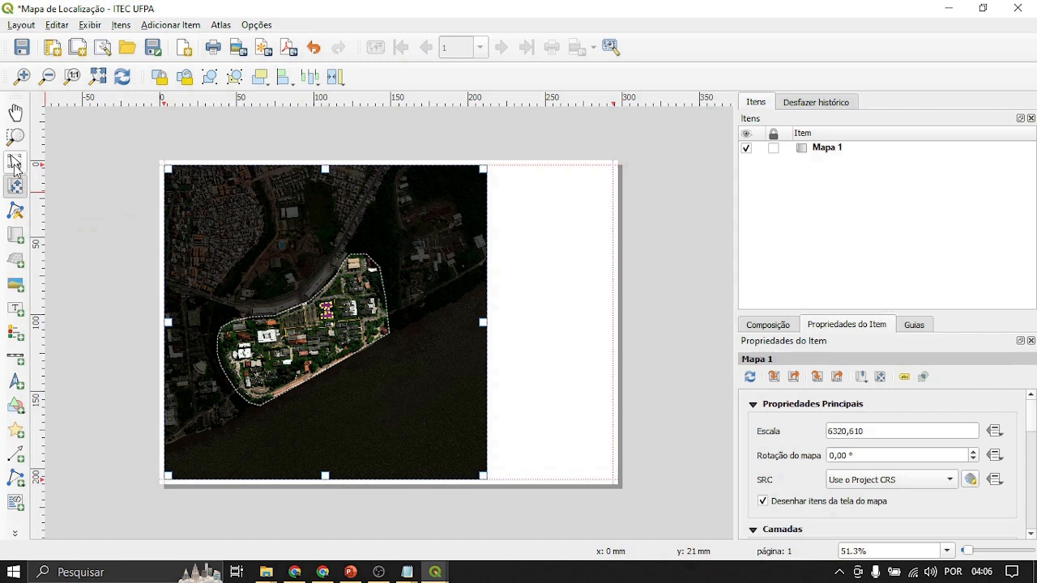
click(20, 236)
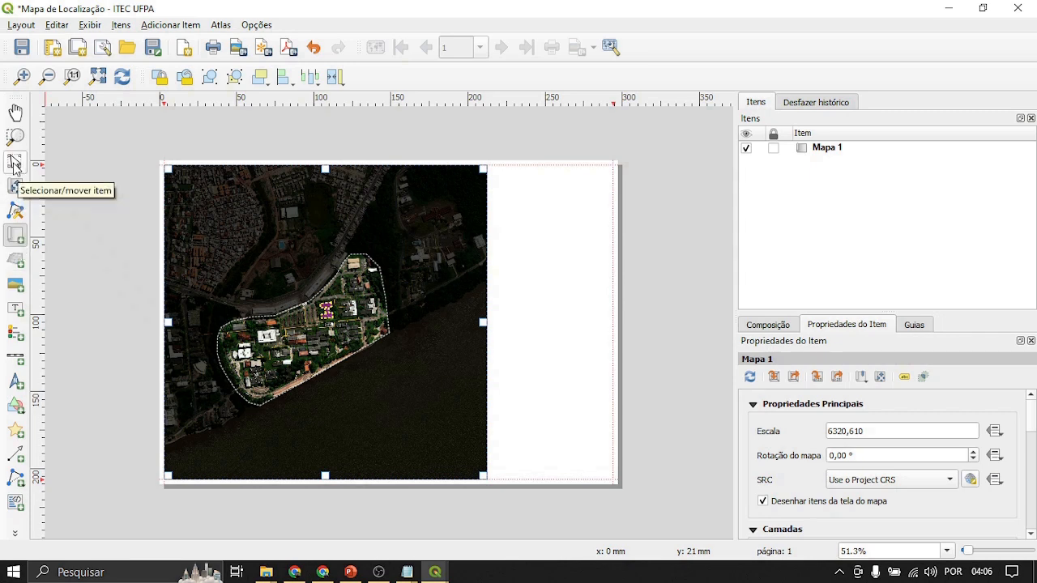
click(15, 112)
click(13, 163)
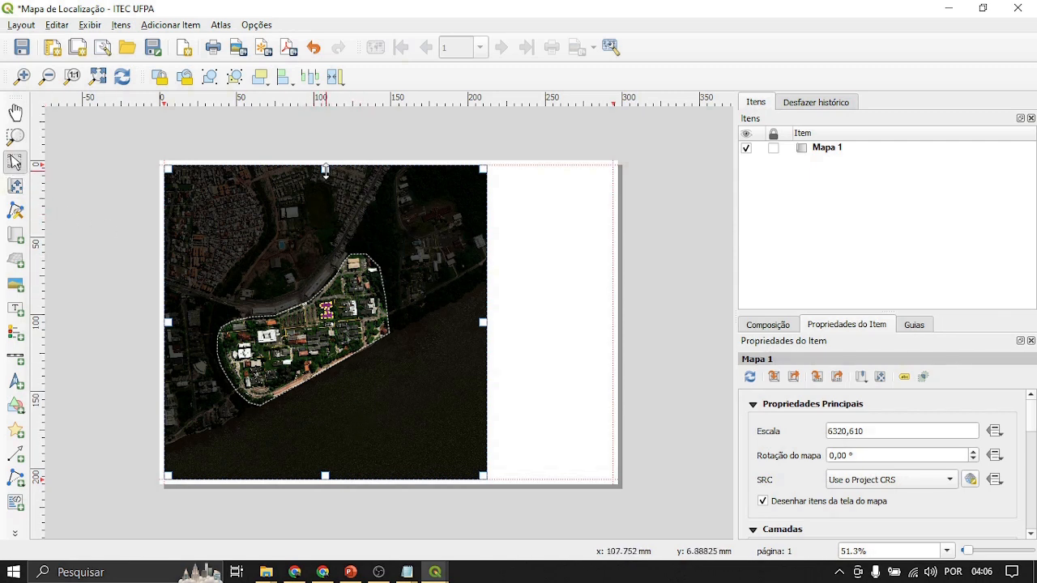
drag(325, 170, 329, 197)
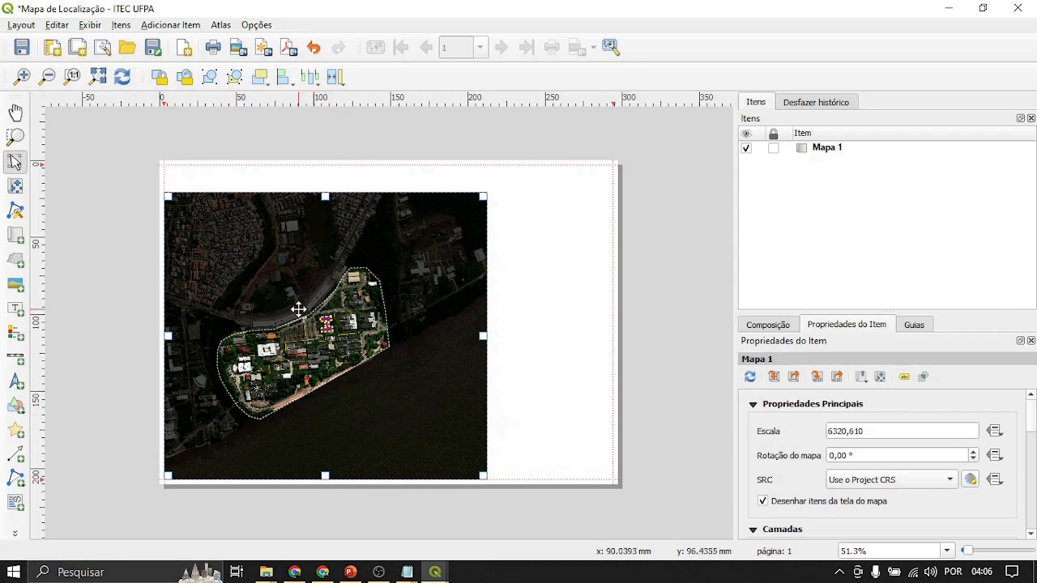
Step: Select the map on the page and set its scale to 6500
click(312, 267)
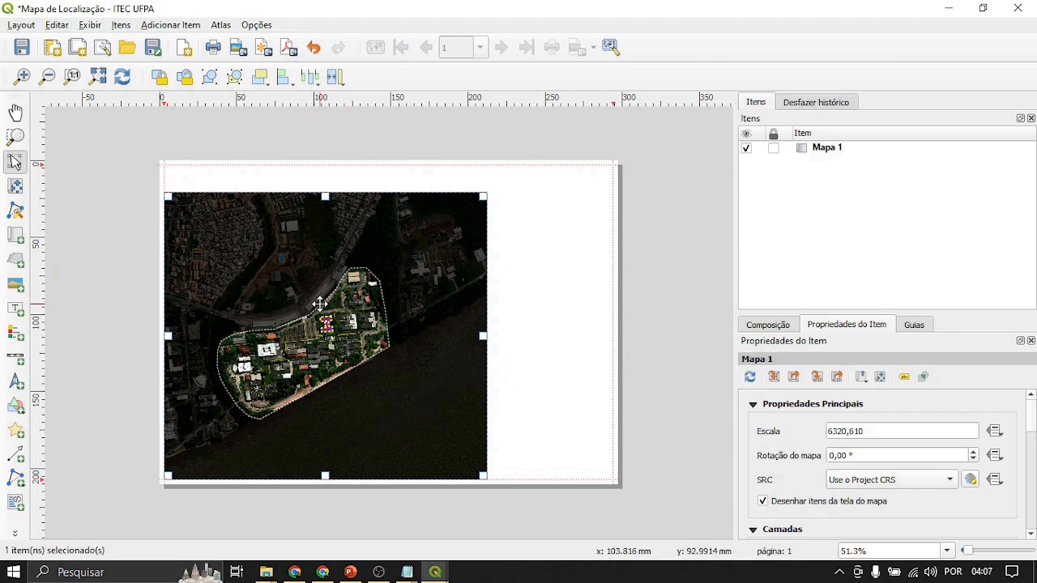
click(882, 432)
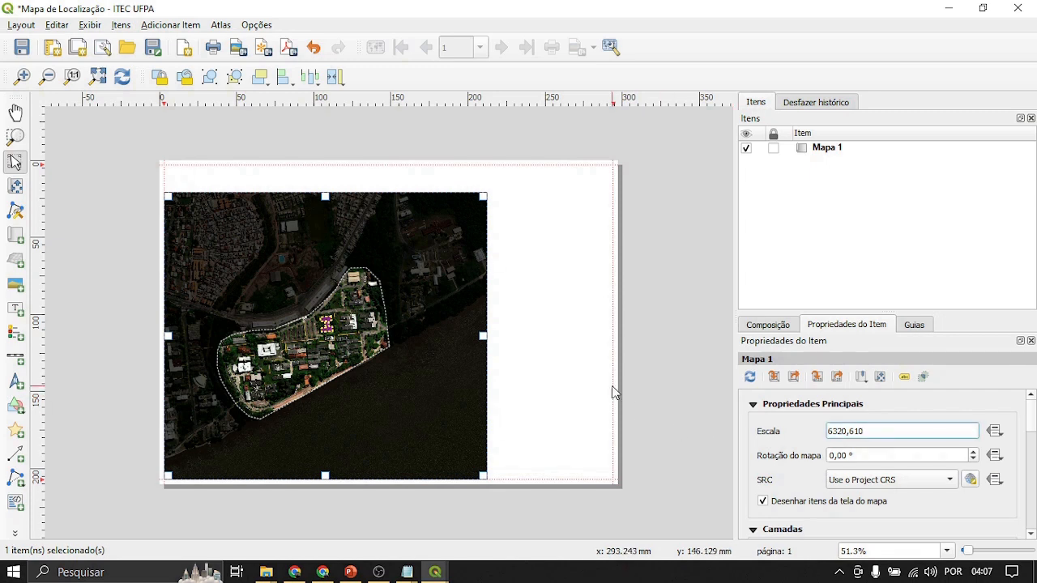
click(449, 282)
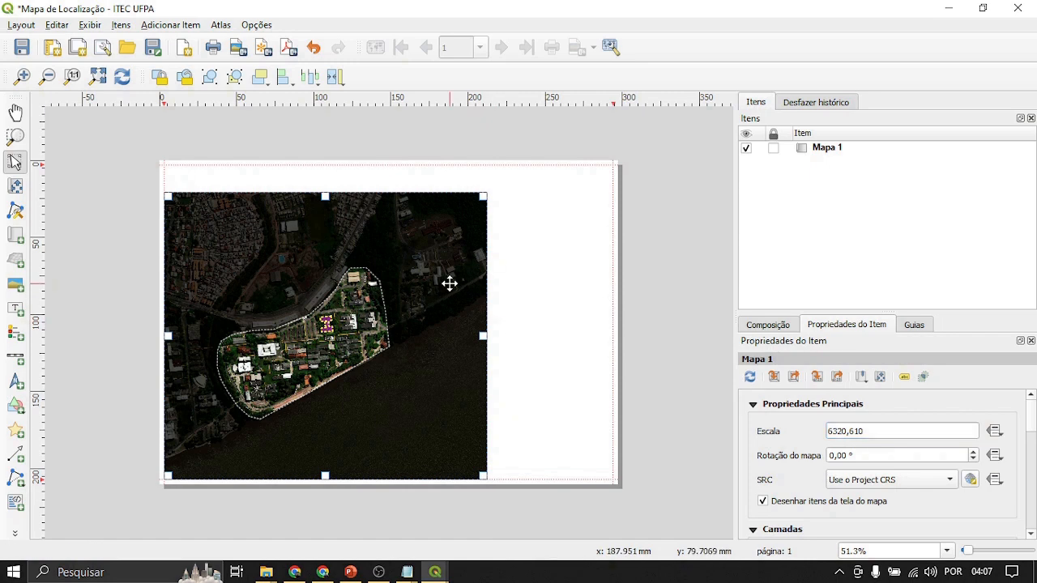
click(544, 271)
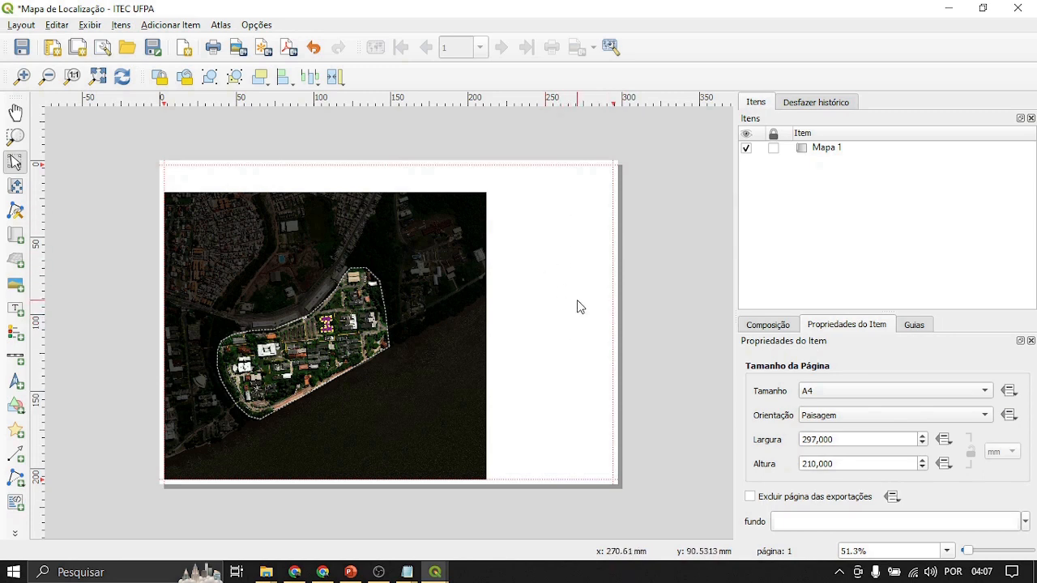
click(294, 256)
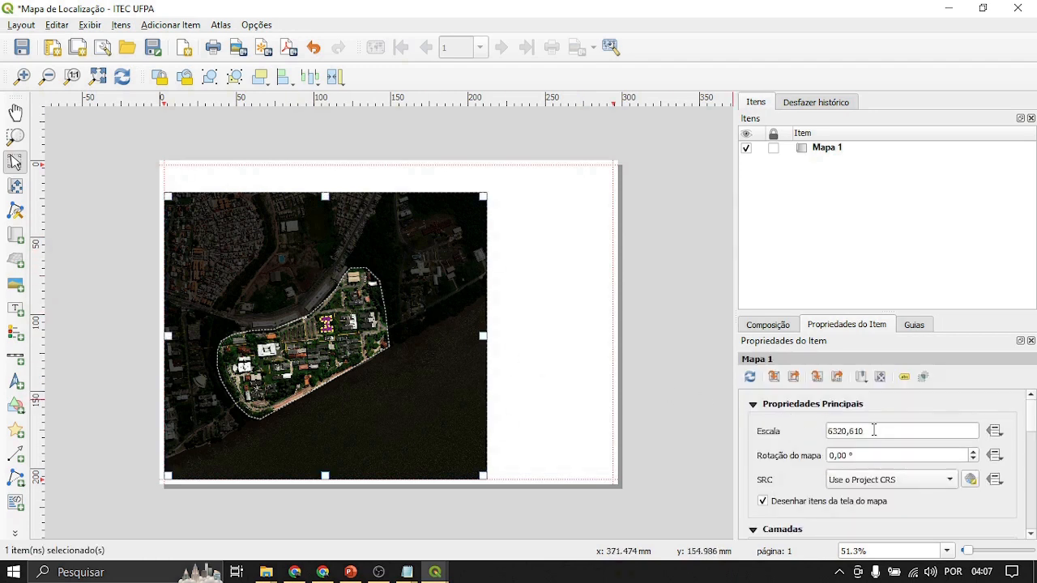
drag(888, 432, 831, 432)
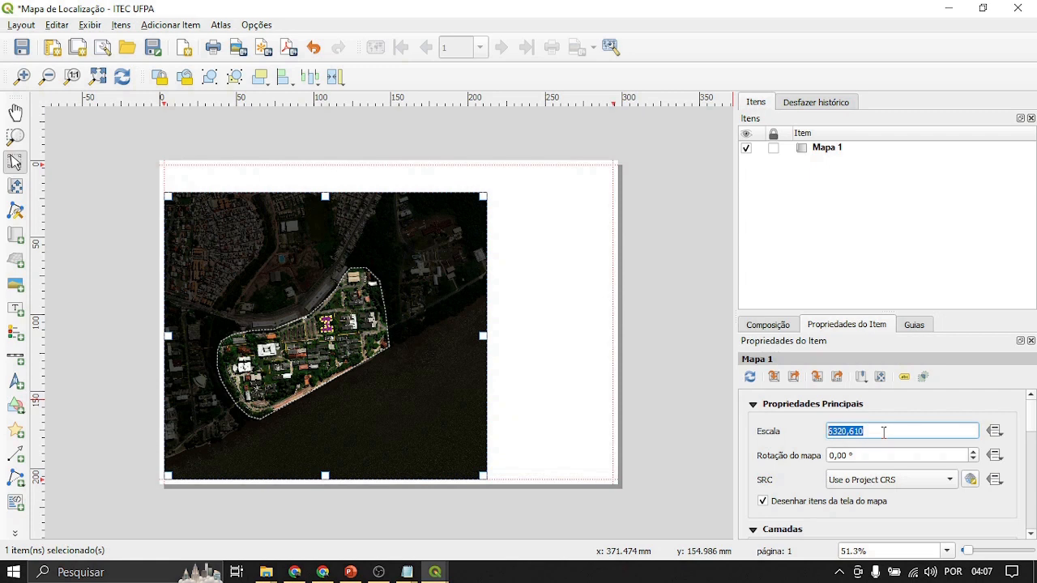
text(6500,000)
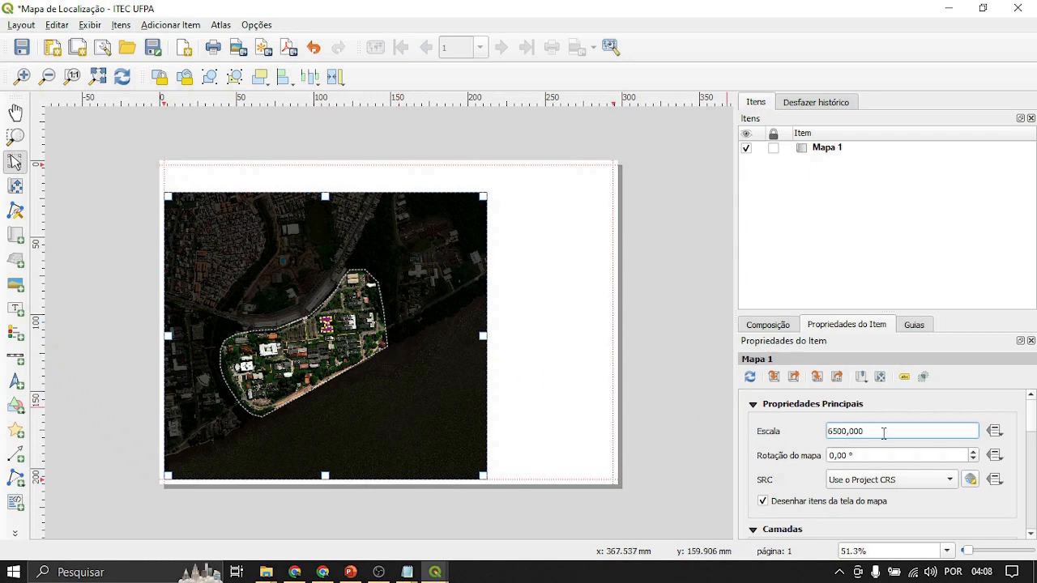
Step: Try the map at a scale of 20000 and at a scale of 3000
drag(868, 432, 802, 427)
text(20)
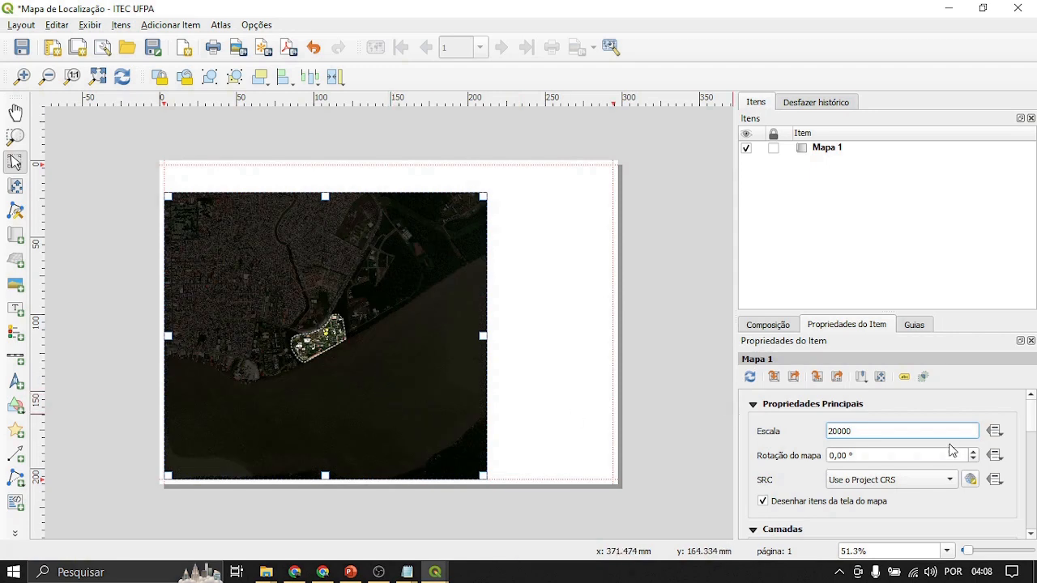
drag(897, 435, 782, 433)
text(3000)
key(Return)
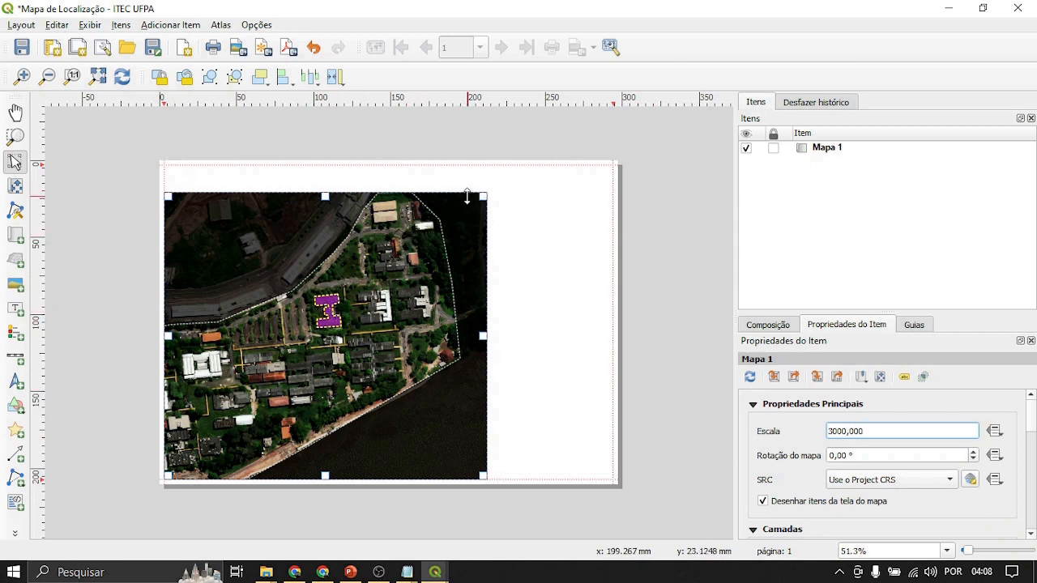
Step: Move the map content slightly right and up inside its frame, keeping the purple ITEC building near the middle
click(18, 193)
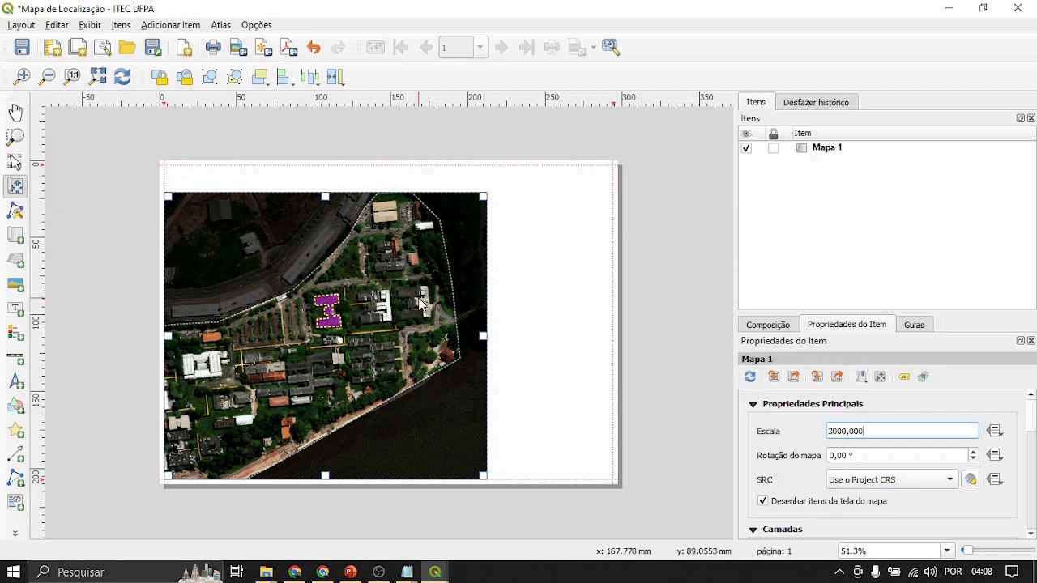
drag(336, 326, 363, 320)
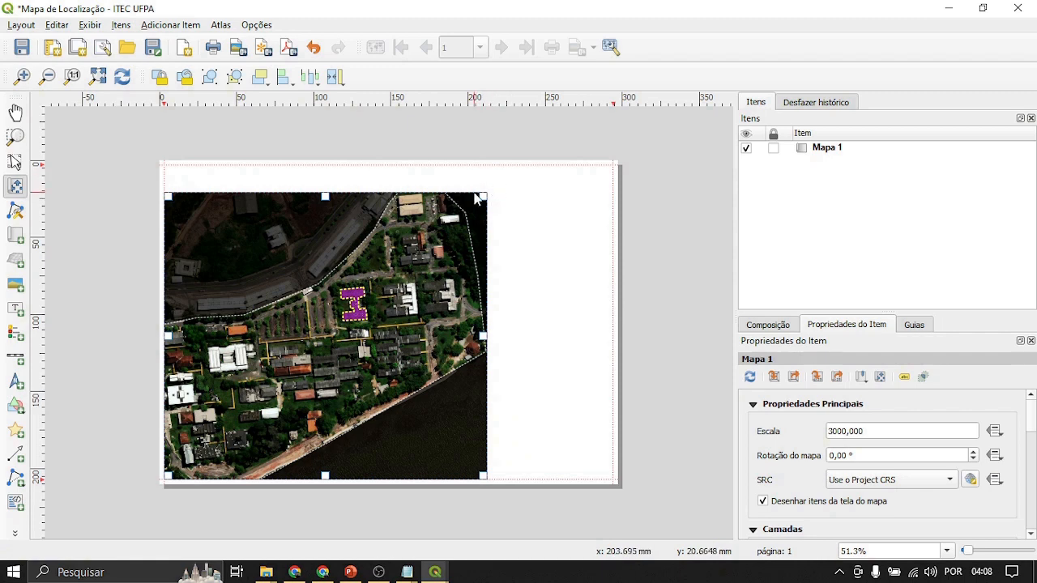
drag(321, 340, 328, 339)
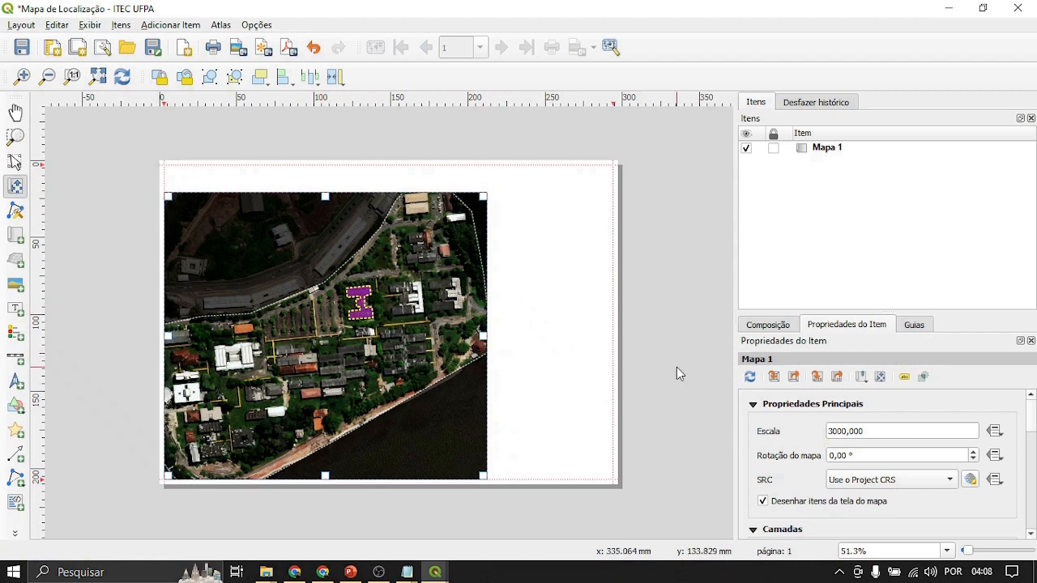
Step: Set the map's scale to 4000
drag(882, 430, 815, 430)
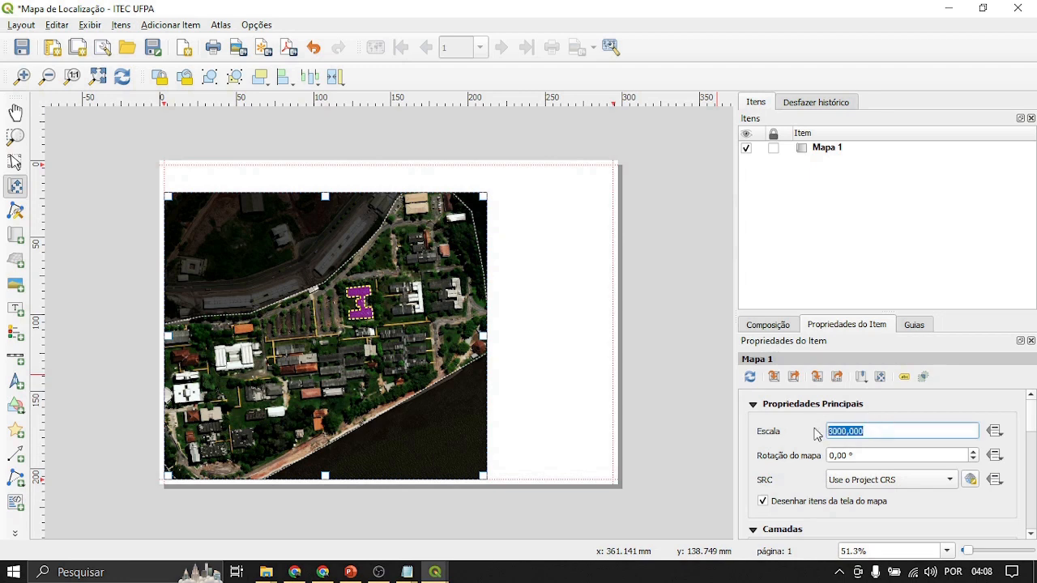
text(4000)
key(Return)
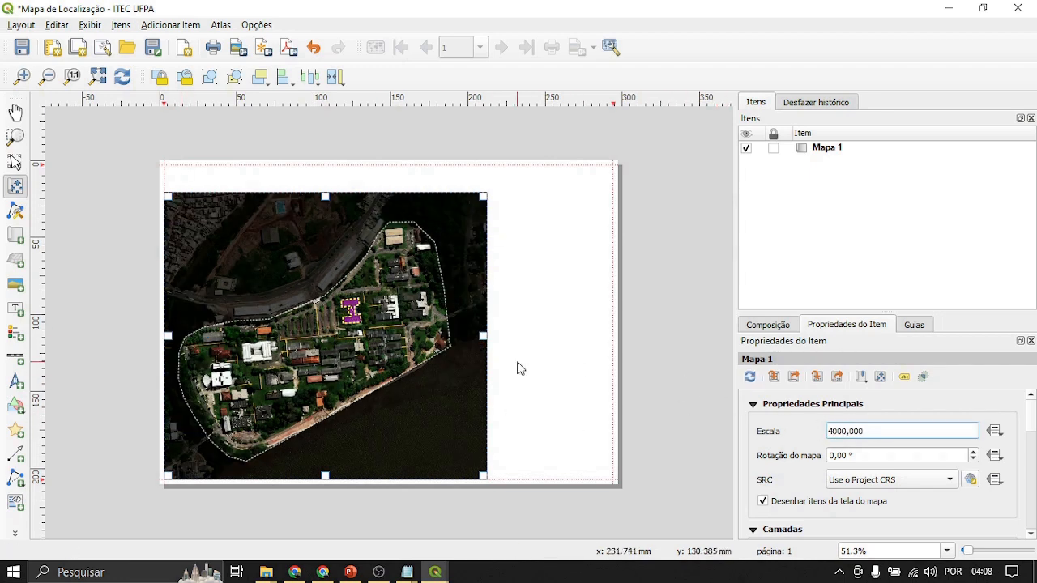
Step: Set the map's scale to 3500 and move its content slightly right so the whole campus outline fits inside the frame
drag(867, 431, 786, 432)
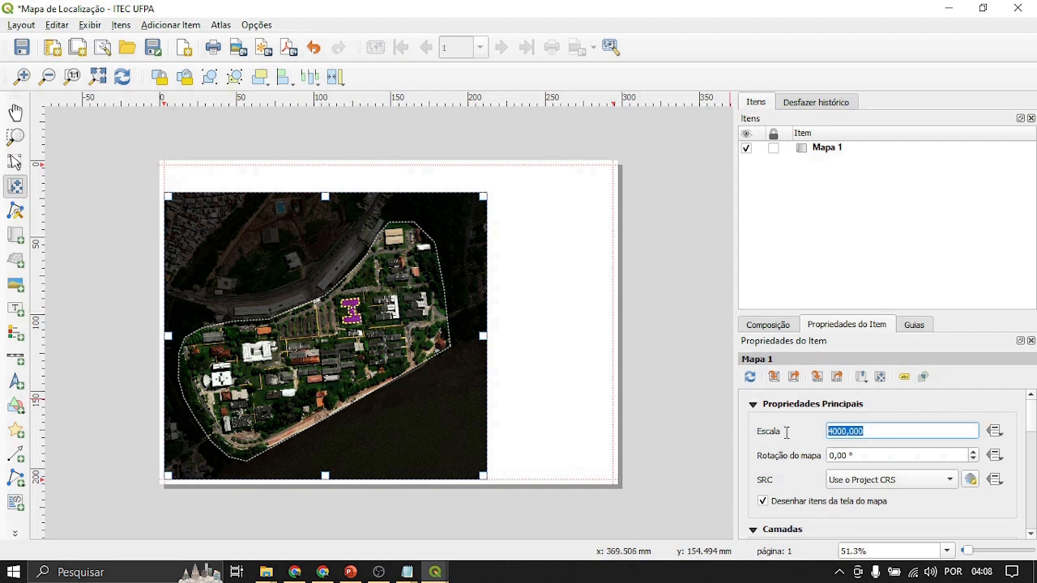
text(3500)
key(Return)
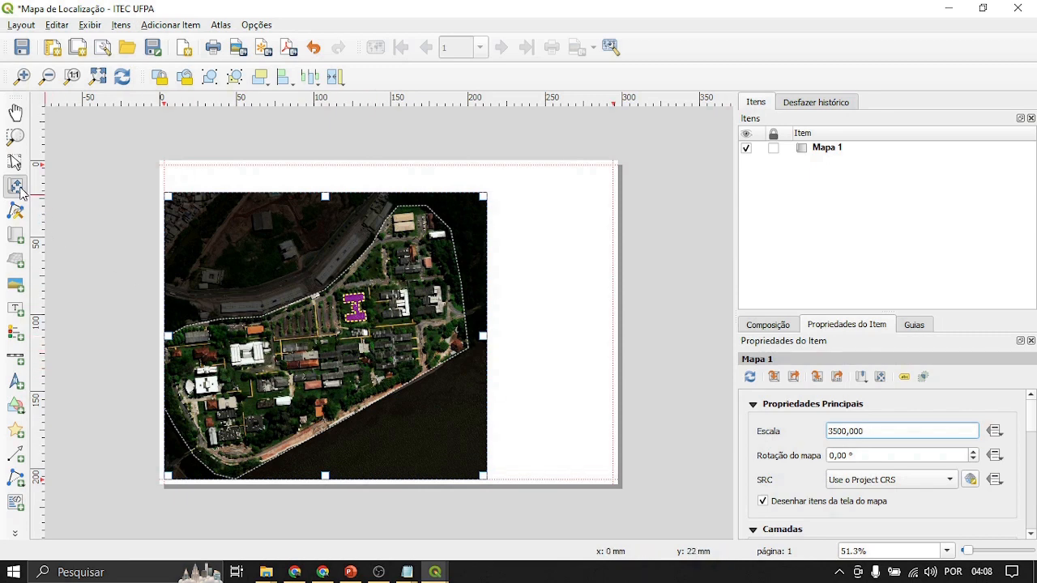
drag(260, 345, 270, 344)
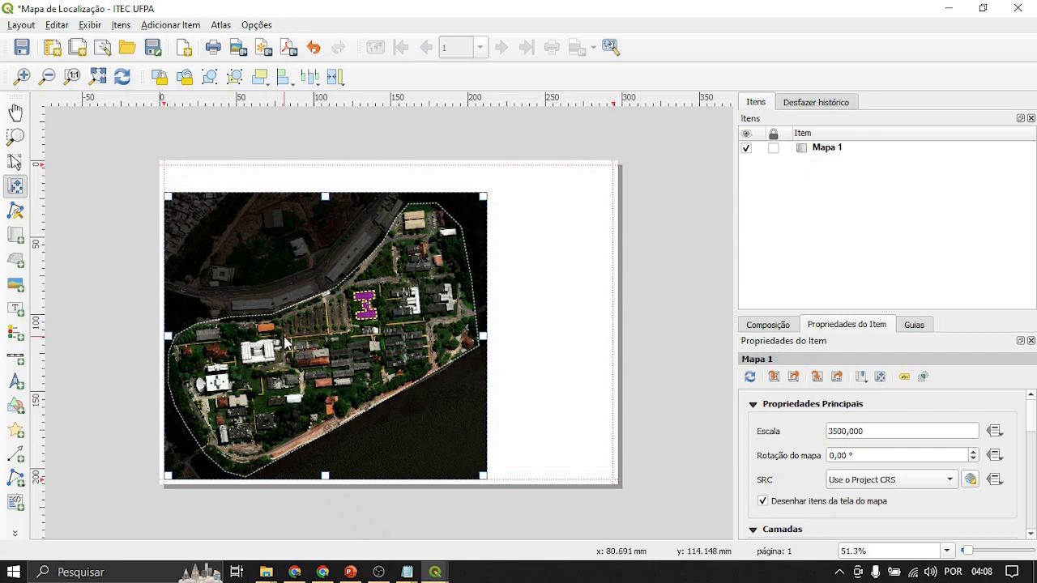
drag(285, 345, 292, 349)
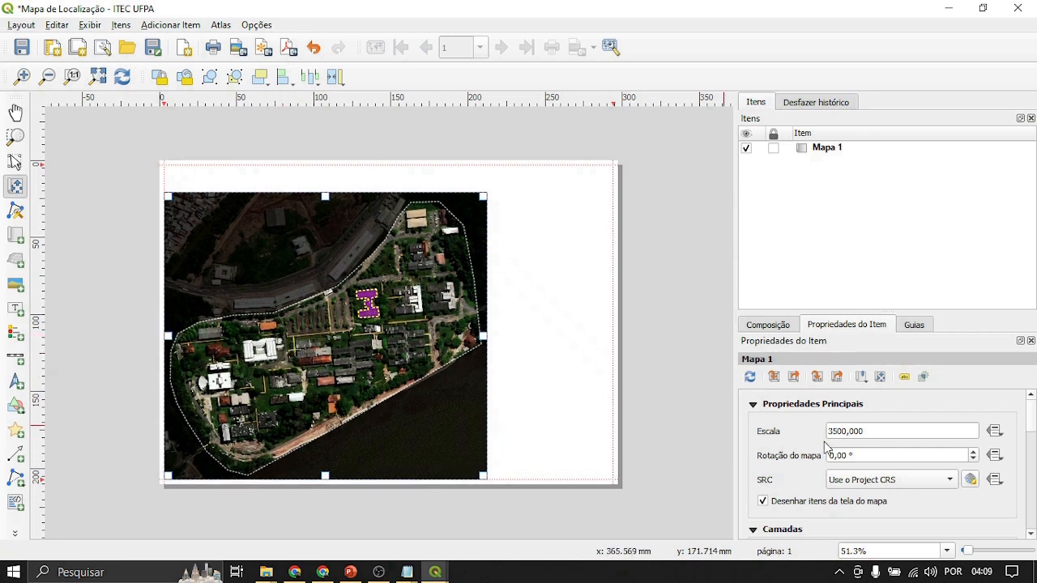
Step: Set the map's scale to 3600 and nudge its content slightly to centre the campus in the frame
drag(872, 429, 810, 431)
text(3)
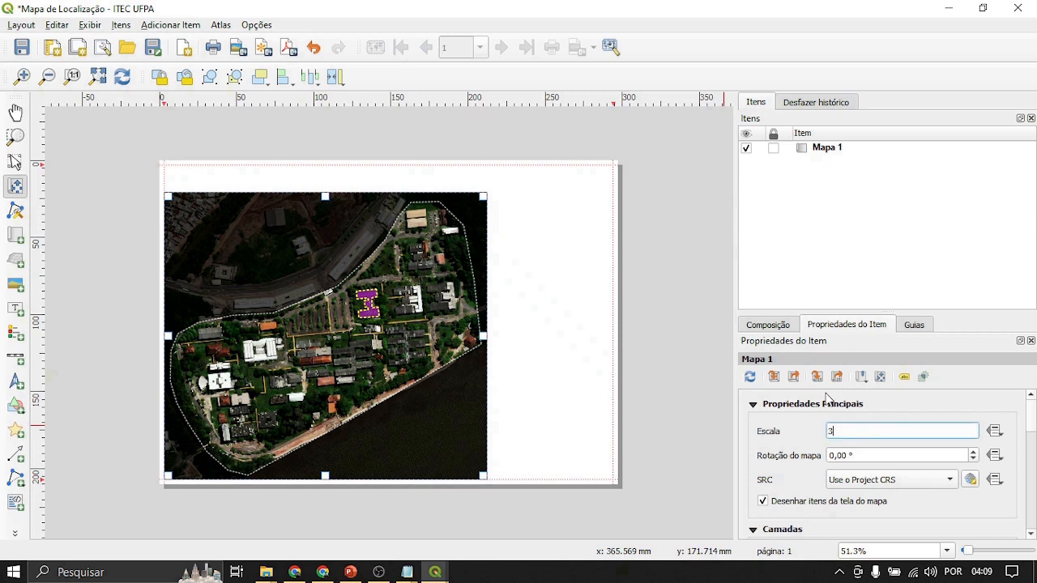
text(600)
key(Return)
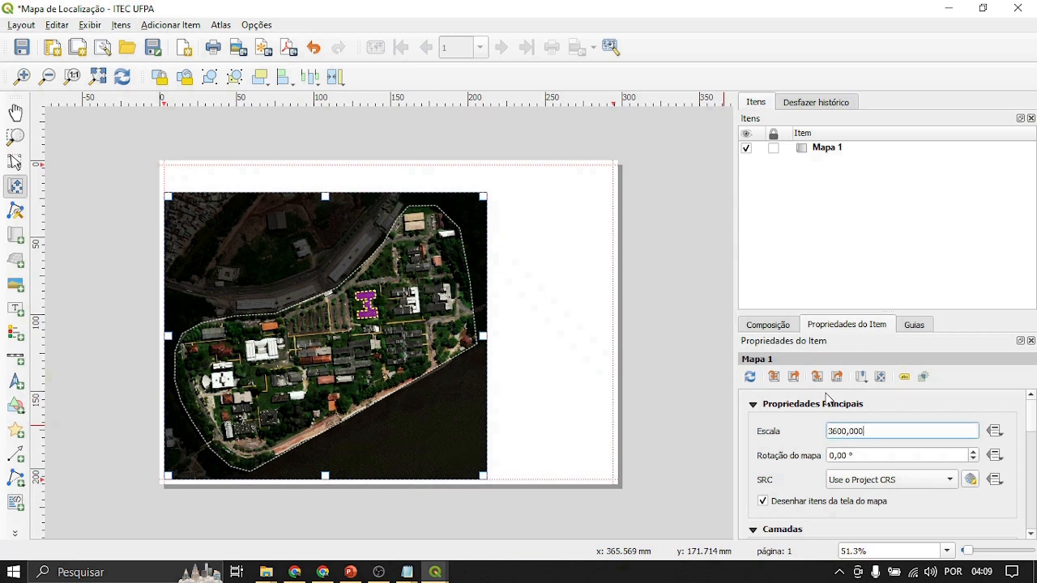
click(254, 365)
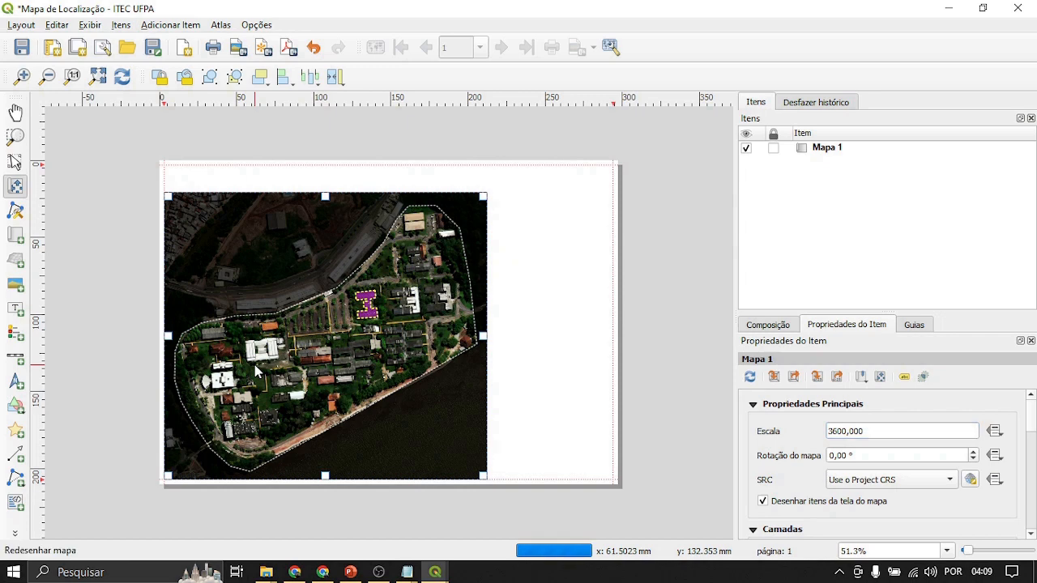
drag(254, 365, 257, 372)
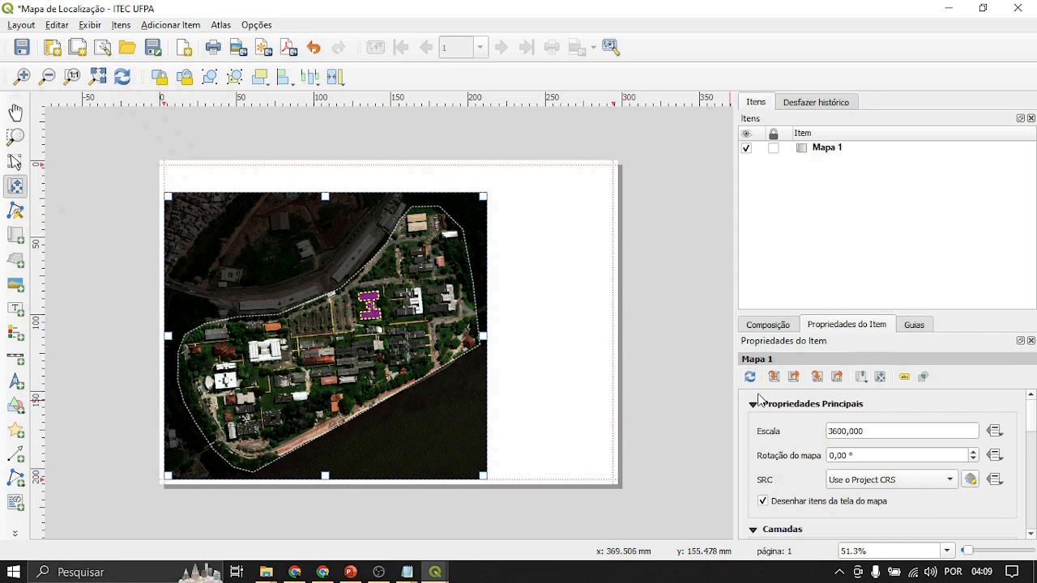
Step: Add a grid to the map and open the grid's properties
scroll(753, 432, down, 1)
scroll(752, 437, up, 1)
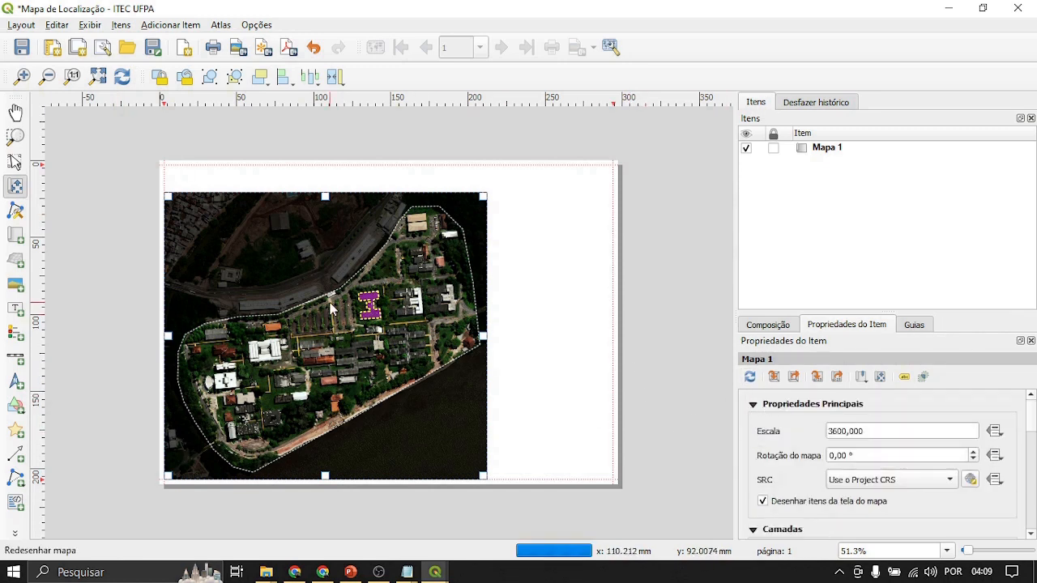
click(16, 164)
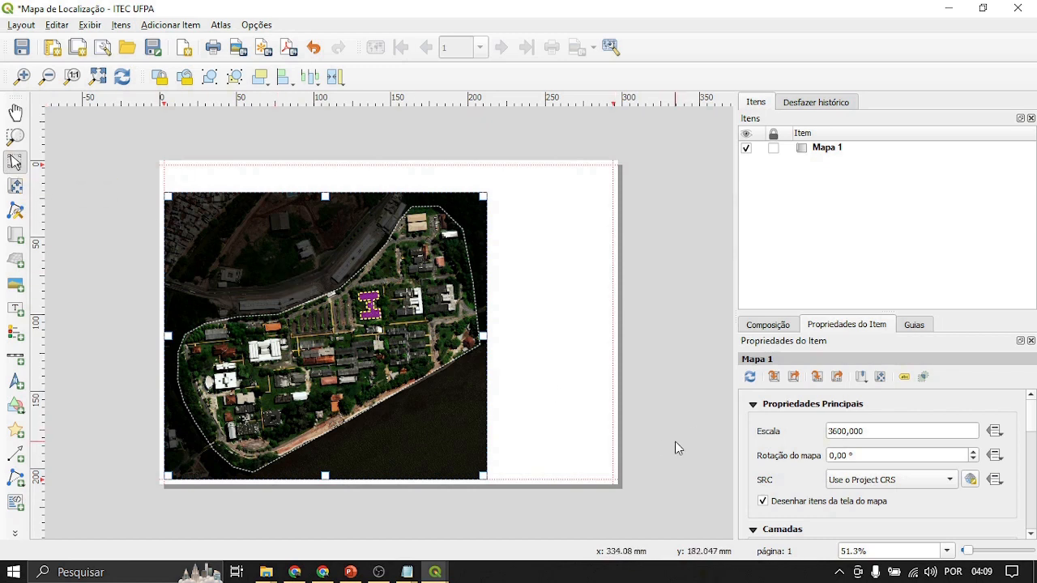
scroll(754, 435, down, 2)
scroll(753, 438, down, 2)
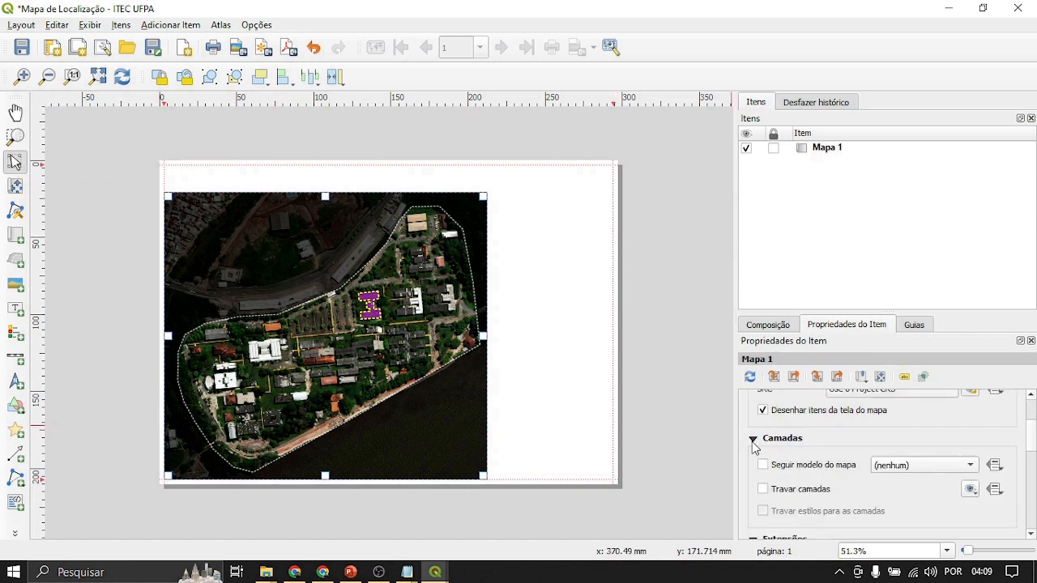
scroll(753, 466, down, 2)
scroll(755, 478, down, 2)
scroll(756, 483, up, 2)
scroll(755, 484, down, 4)
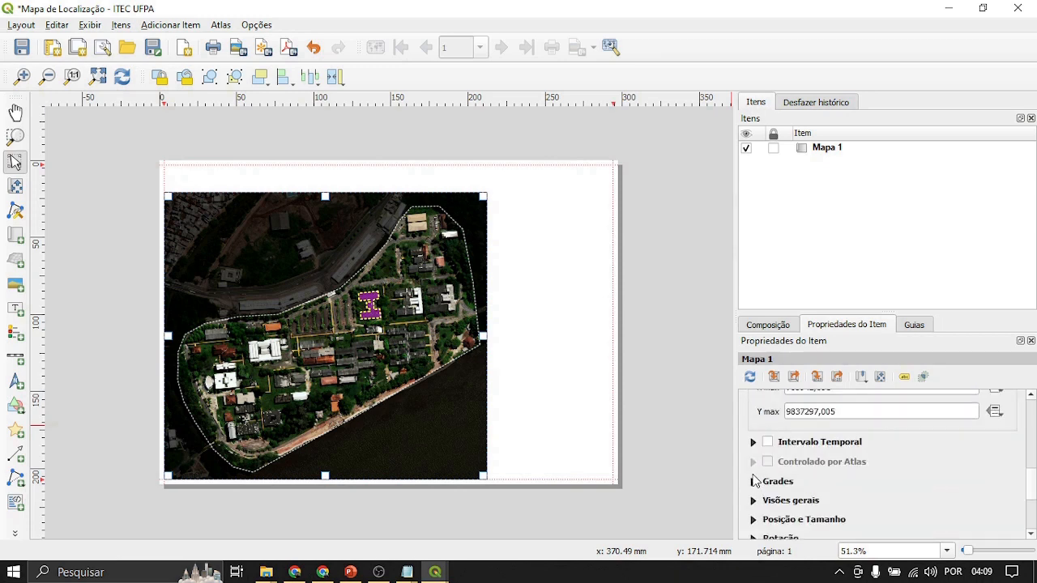
click(754, 481)
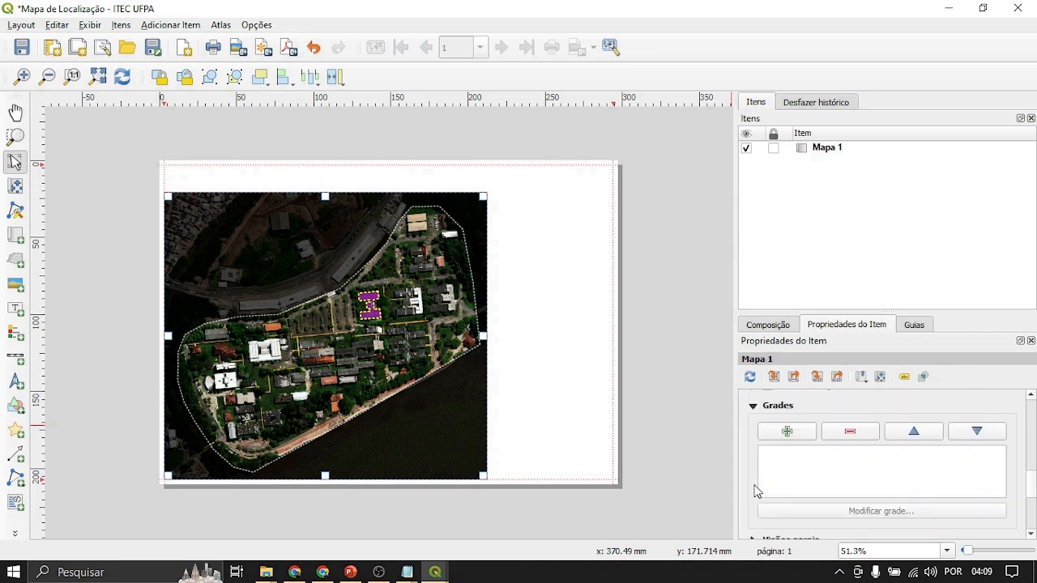
click(788, 433)
click(785, 459)
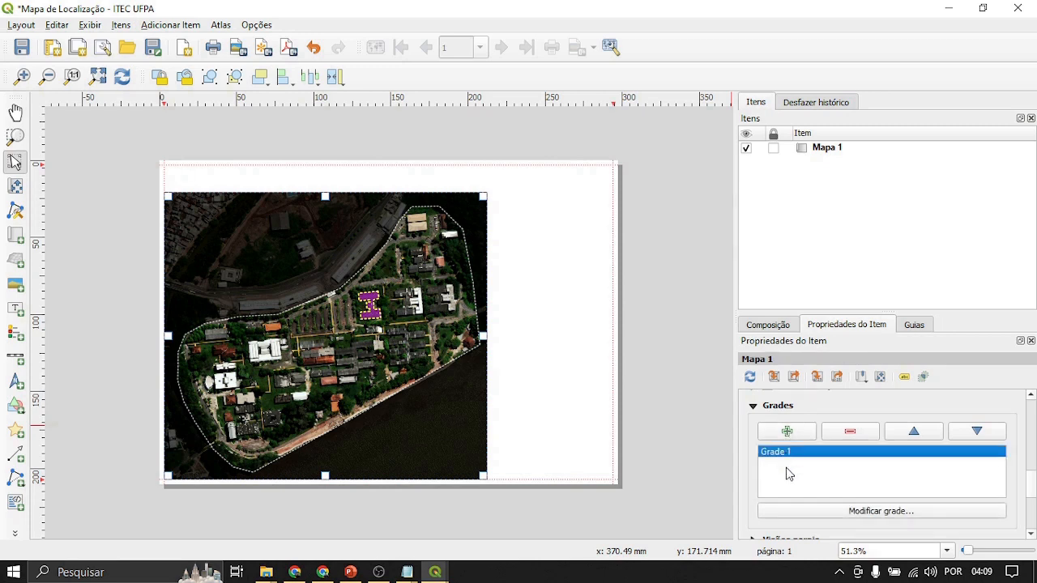
click(794, 510)
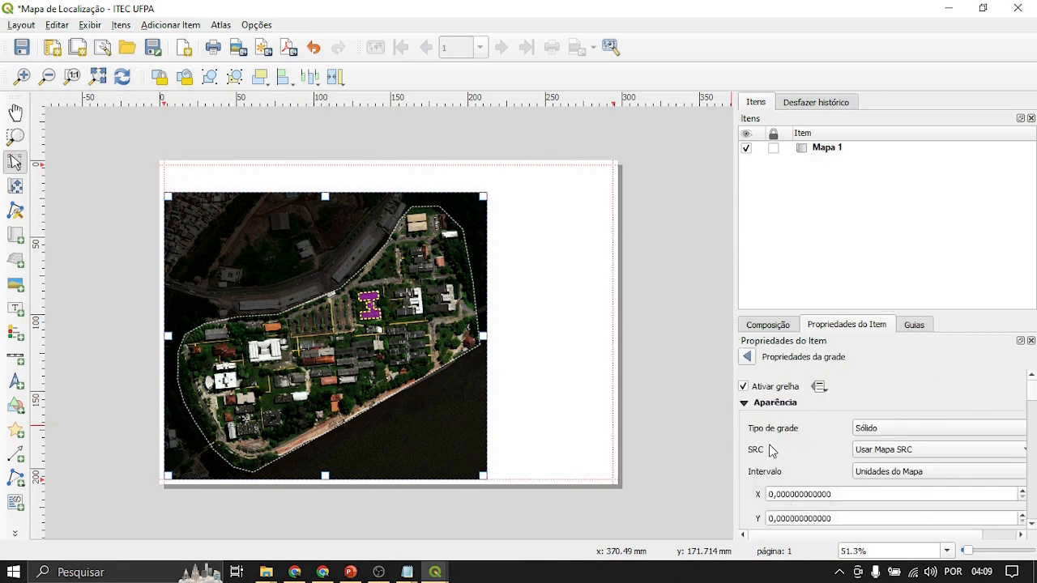
Step: Set the grid's X interval to 5 map units
scroll(749, 458, down, 1)
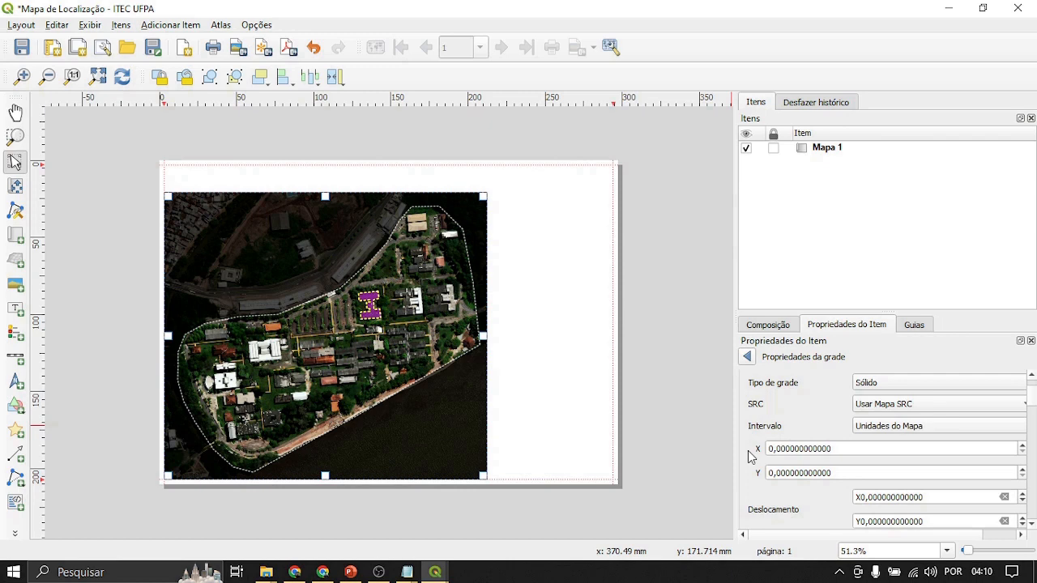
scroll(750, 458, down, 1)
scroll(750, 458, up, 1)
drag(893, 448, 754, 433)
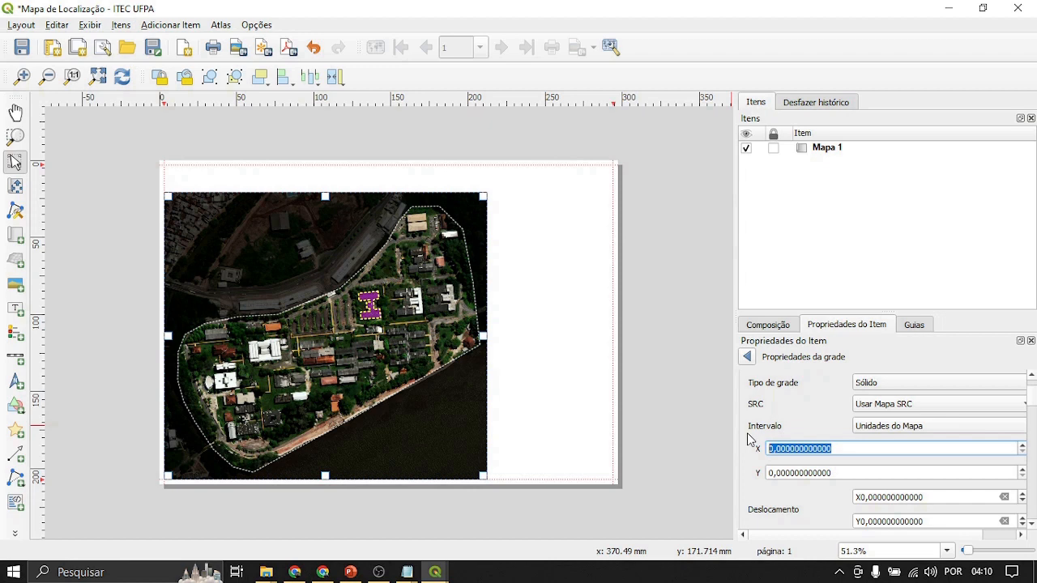
text(5)
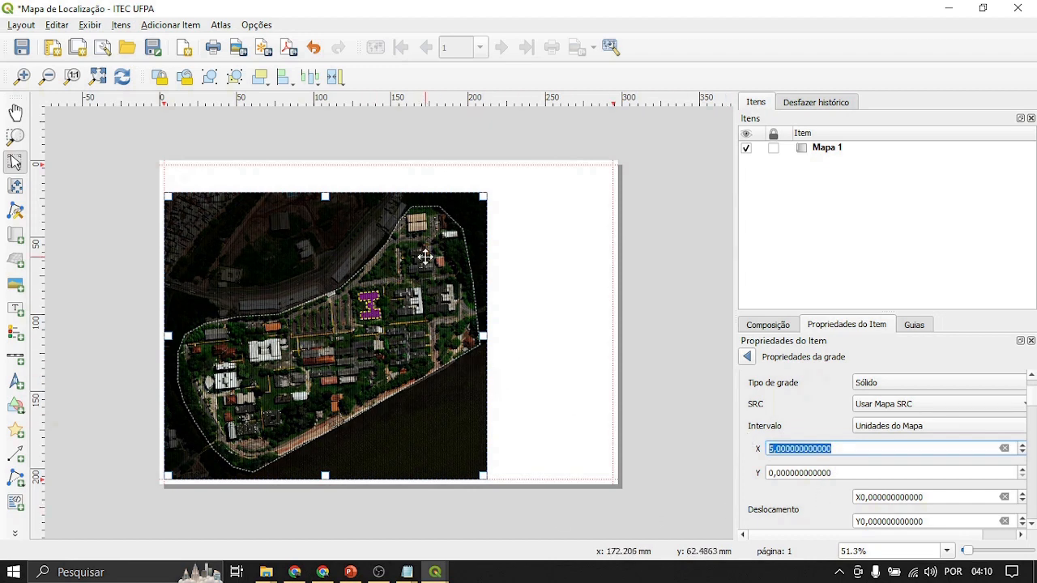
Step: Set the grid's X interval to 500 map units
scroll(367, 279, up, 3)
scroll(356, 276, down, 3)
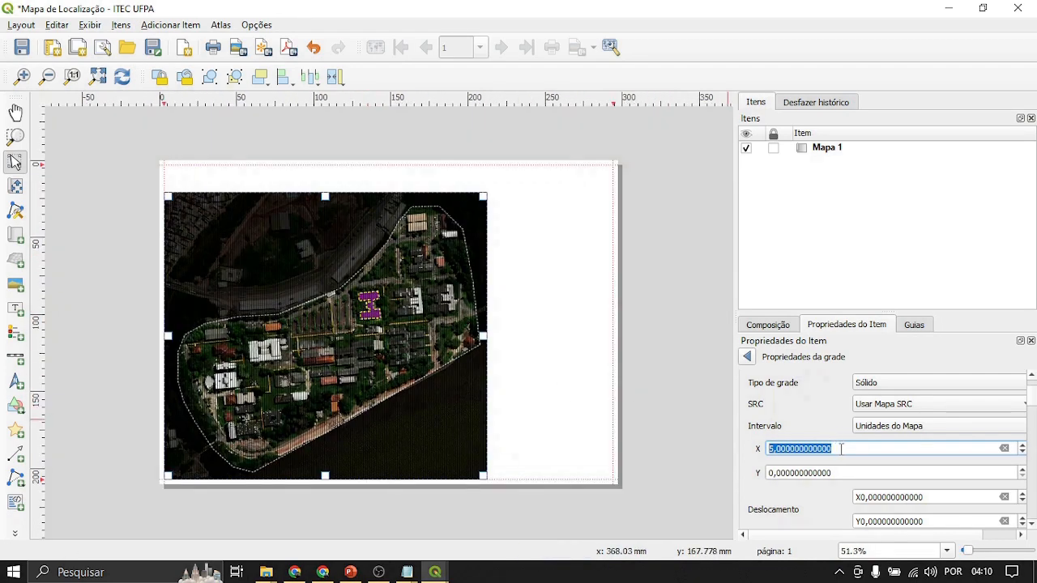
text(500)
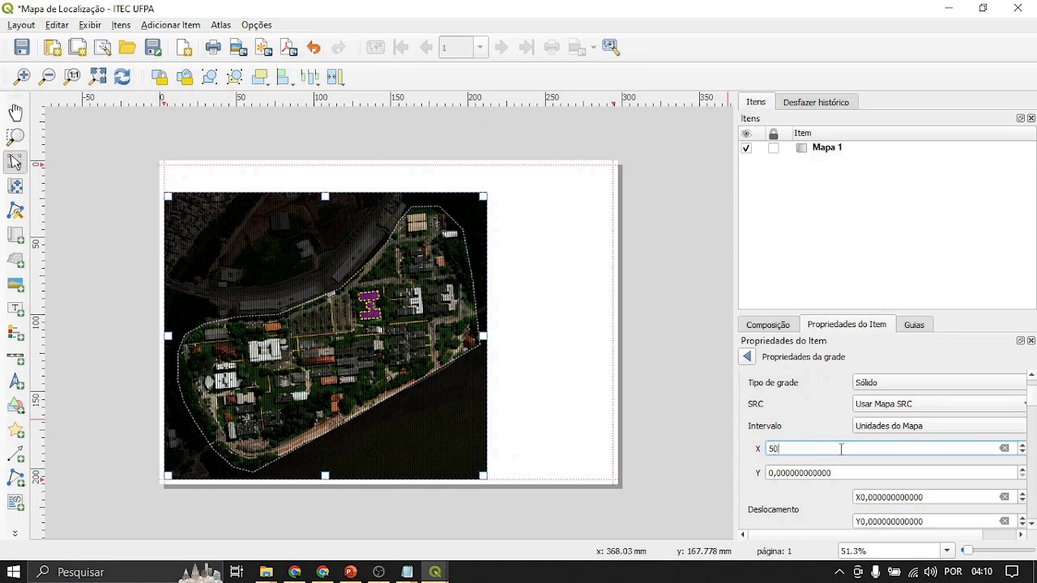
key(Return)
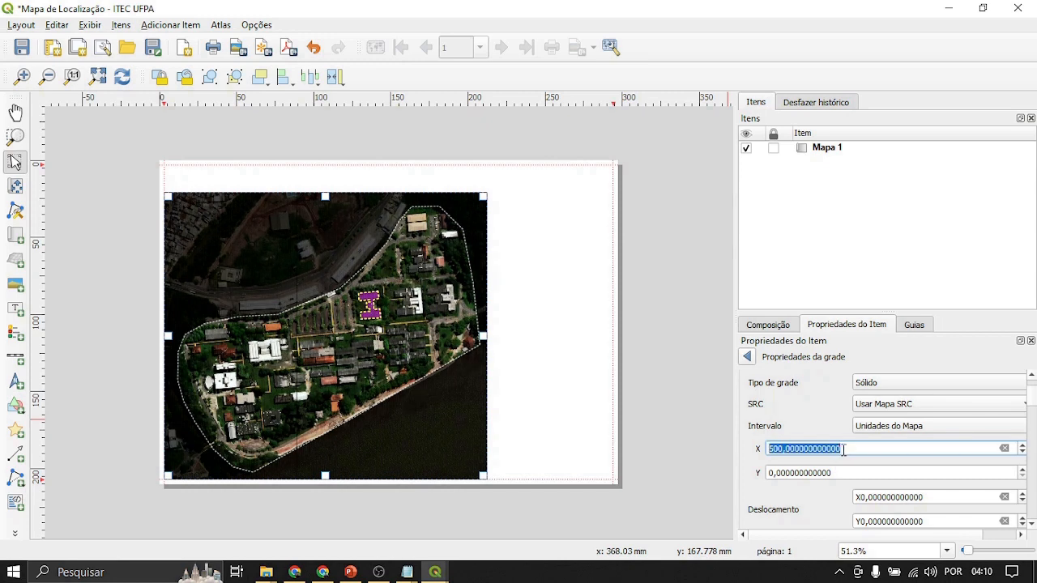
Step: Set the grid's X interval to 253 and its Y interval to 260 map units
text(250)
key(Return)
text(253)
key(Return)
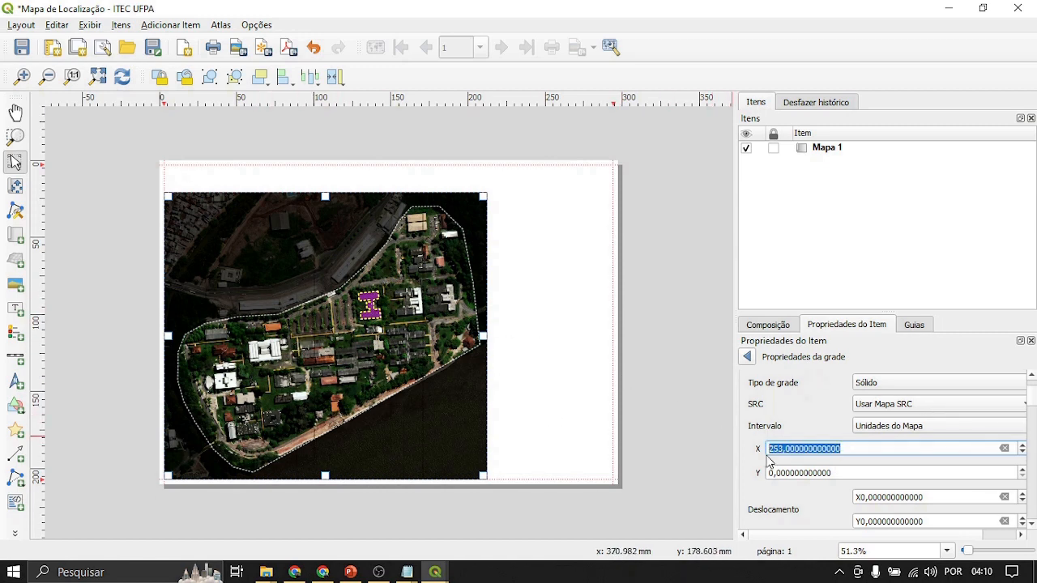
key(Tab)
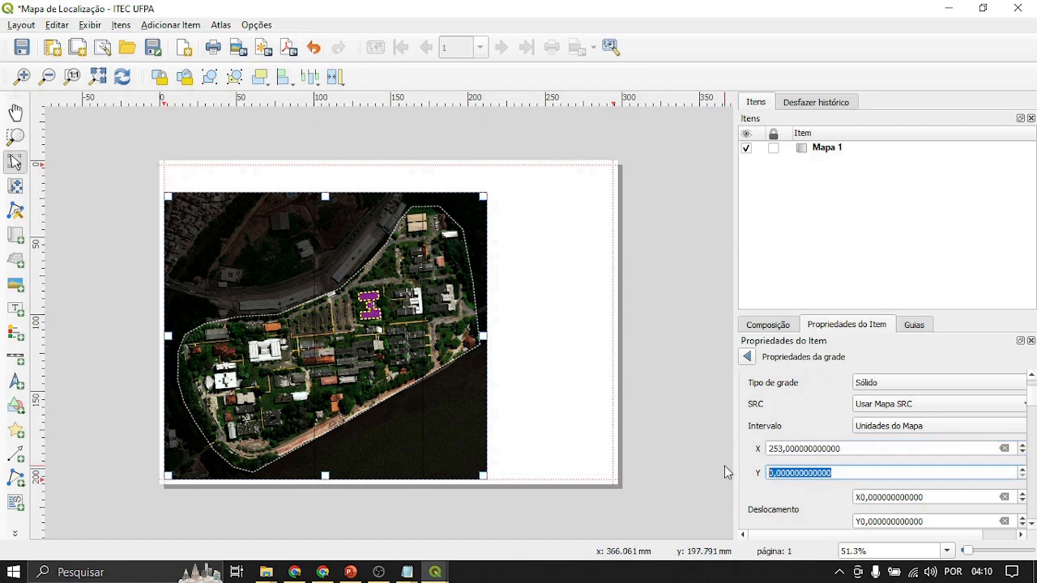
text(260)
key(Return)
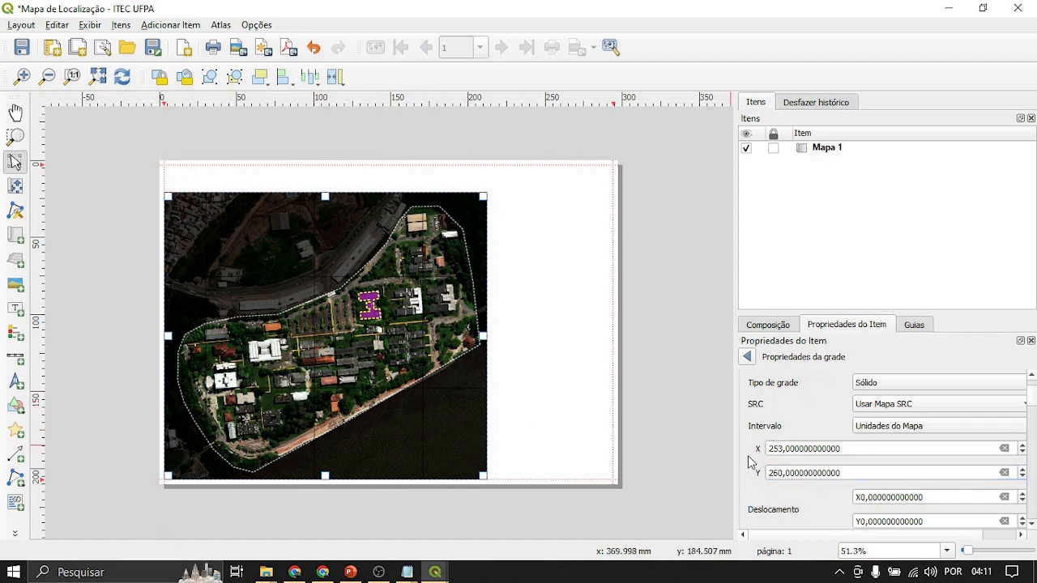
Step: Make the grid's line style fully transparent, keeping the Normal blending mode
scroll(748, 458, down, 4)
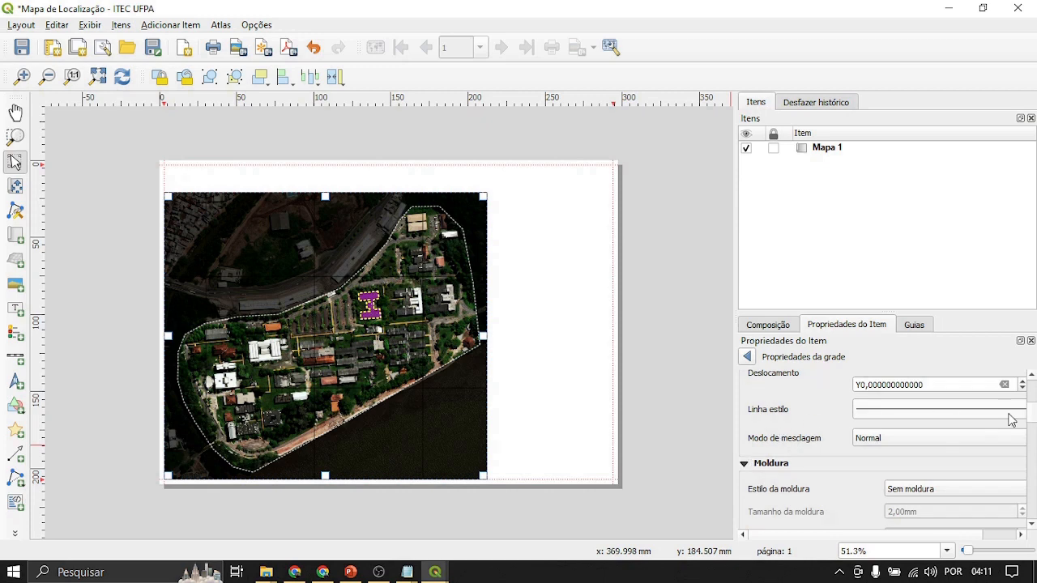
drag(732, 441, 687, 437)
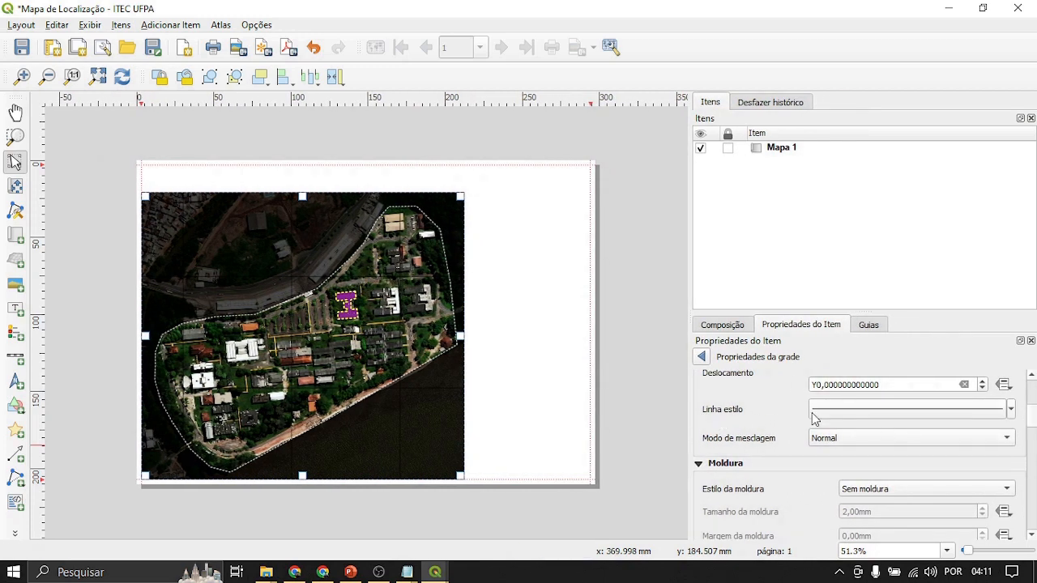
click(1011, 409)
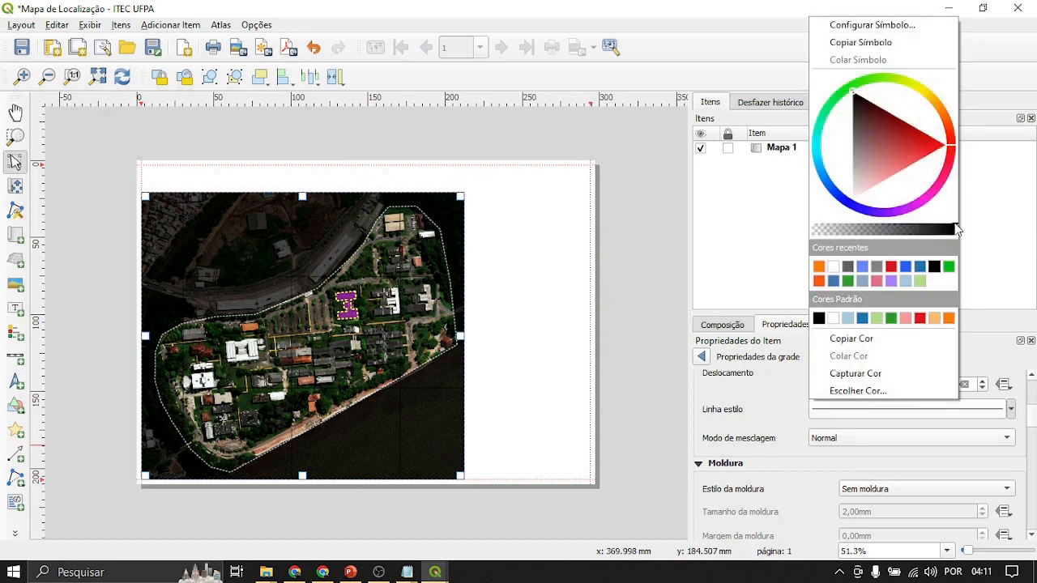
drag(956, 229, 865, 230)
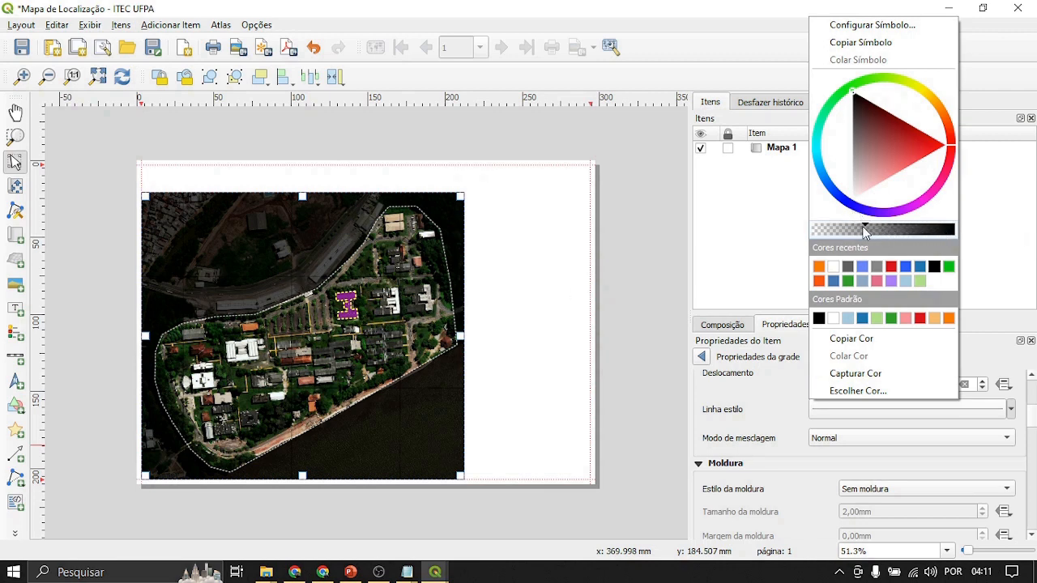
drag(866, 224, 796, 222)
click(984, 443)
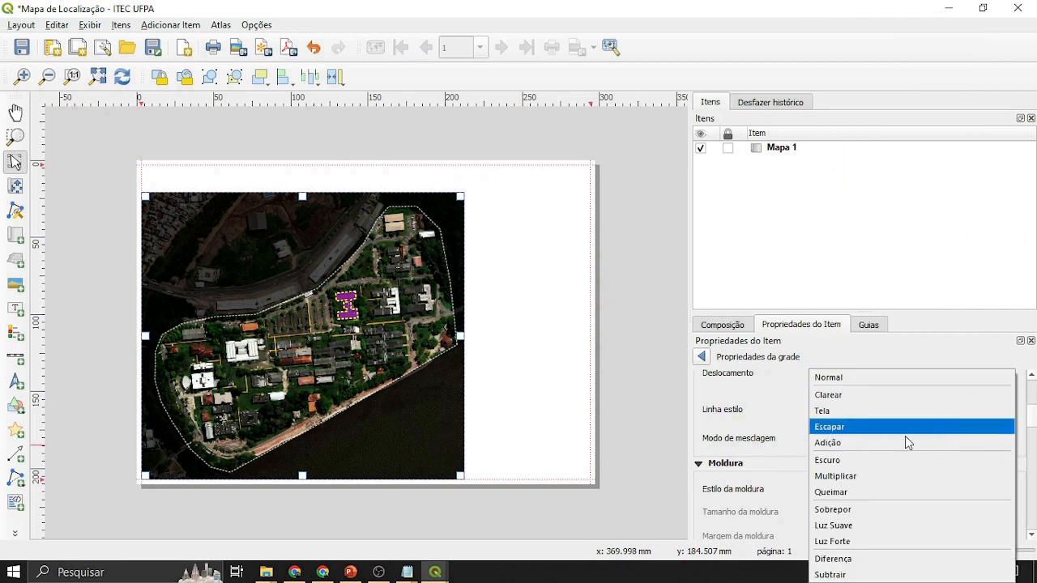
click(702, 398)
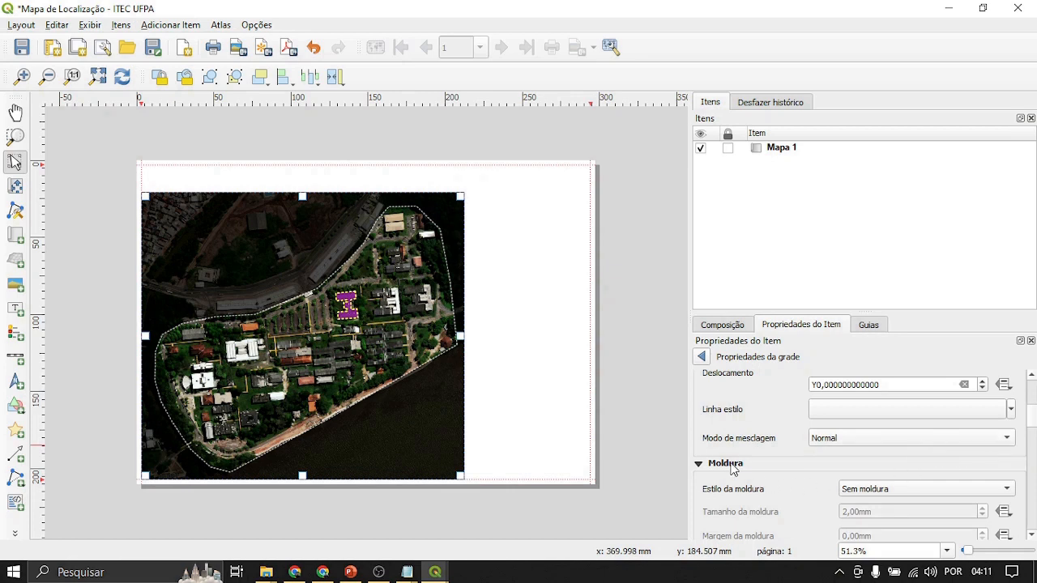
Step: Turn on coordinate drawing (Desenhar coordenadas) for the map grid
scroll(747, 406, down, 2)
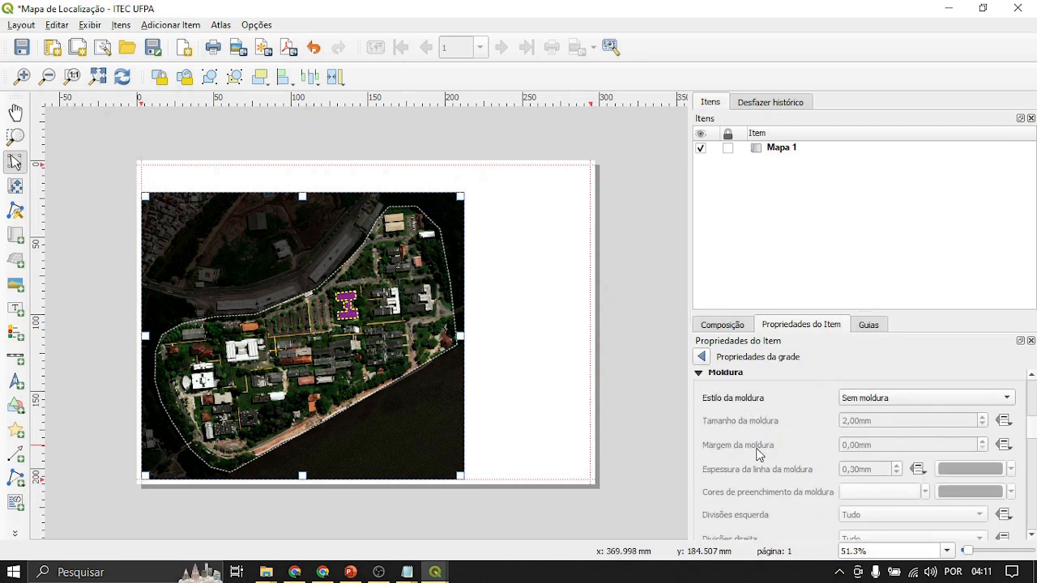
scroll(731, 447, down, 1)
scroll(732, 450, up, 1)
scroll(718, 429, down, 2)
scroll(718, 430, down, 6)
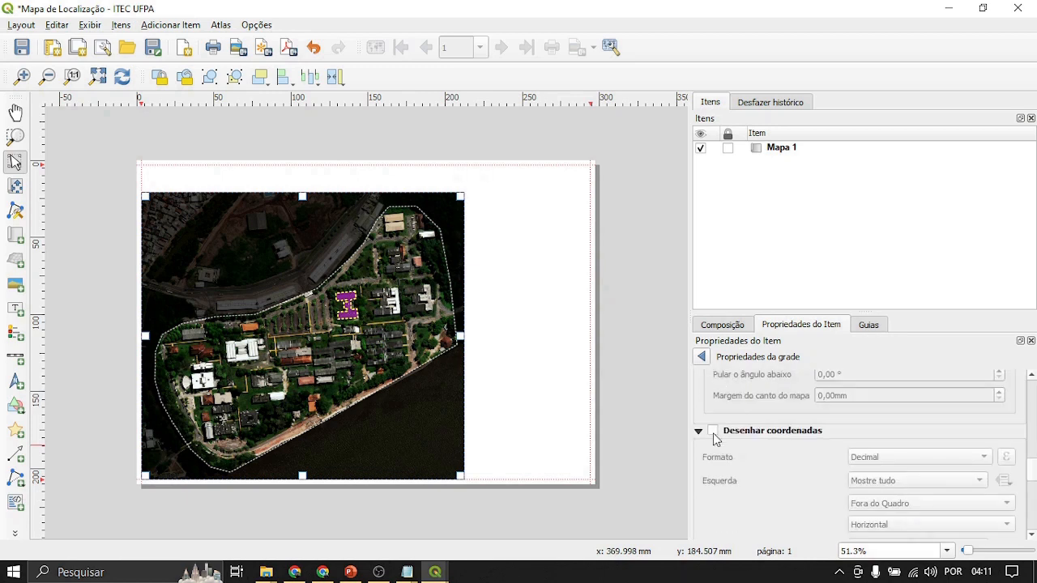
click(712, 431)
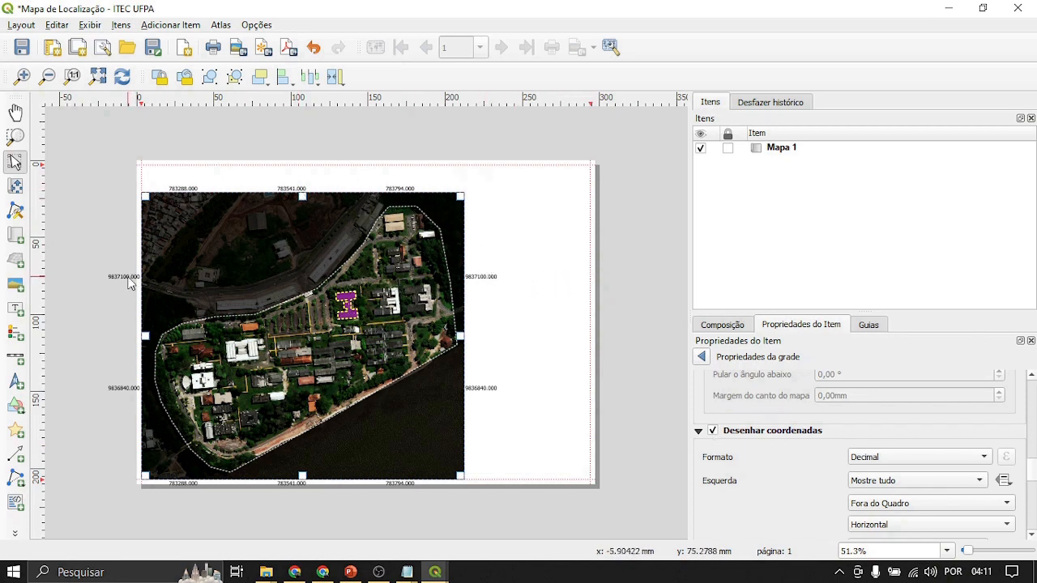
Step: Set the grid's coordinate precision to 0 decimal places
scroll(440, 255, up, 1)
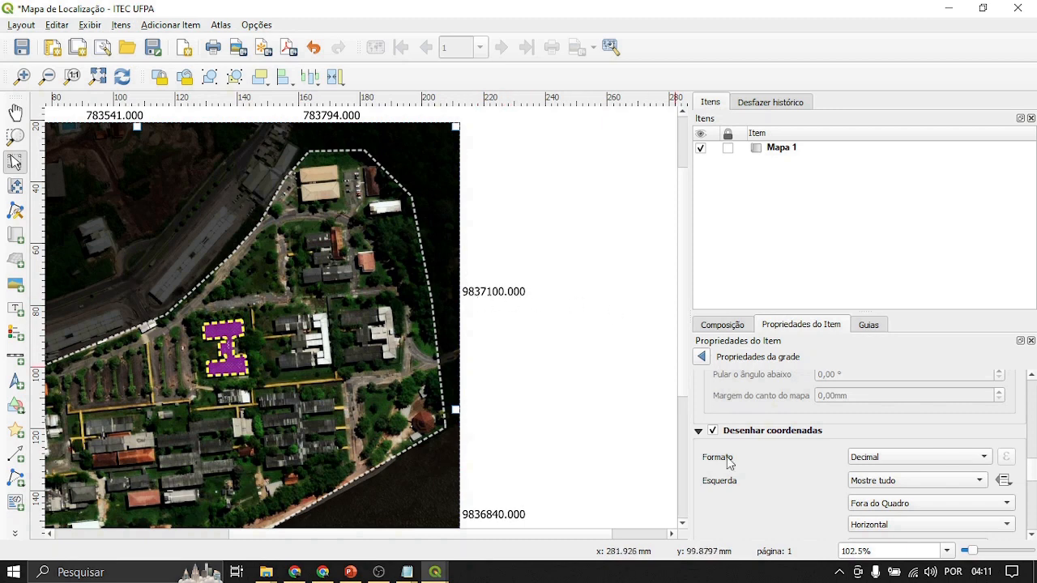
scroll(726, 471, down, 5)
scroll(725, 473, down, 2)
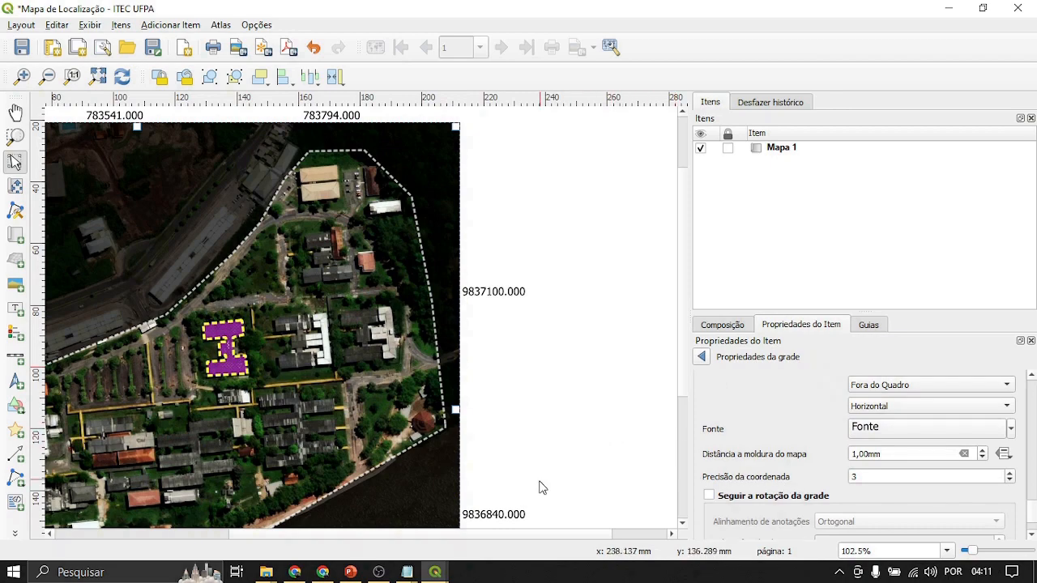
scroll(519, 304, down, 1)
scroll(375, 261, down, 1)
scroll(375, 259, up, 1)
scroll(110, 302, up, 1)
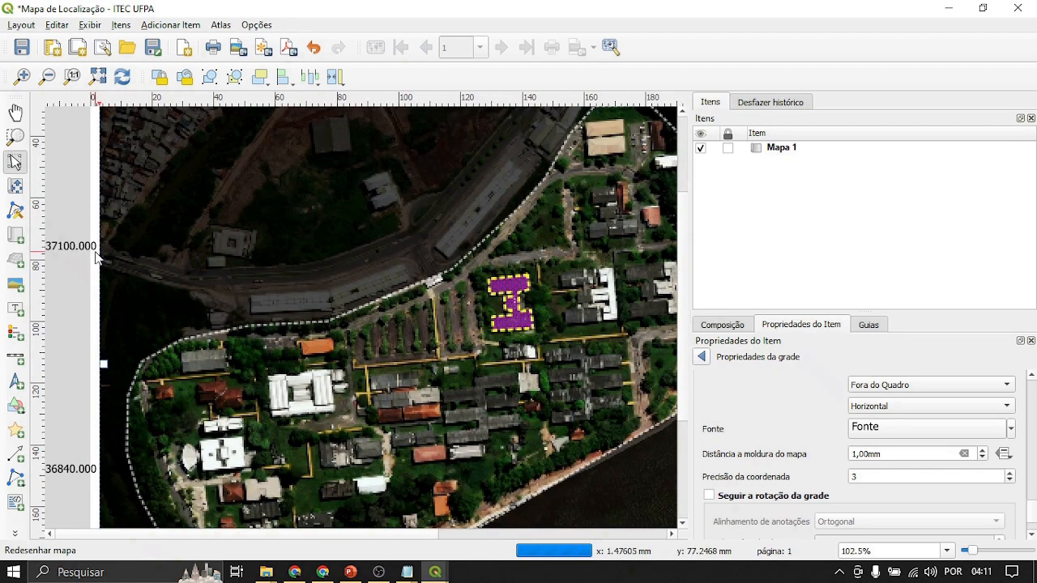
scroll(125, 401, down, 1)
scroll(126, 400, up, 1)
scroll(118, 394, down, 1)
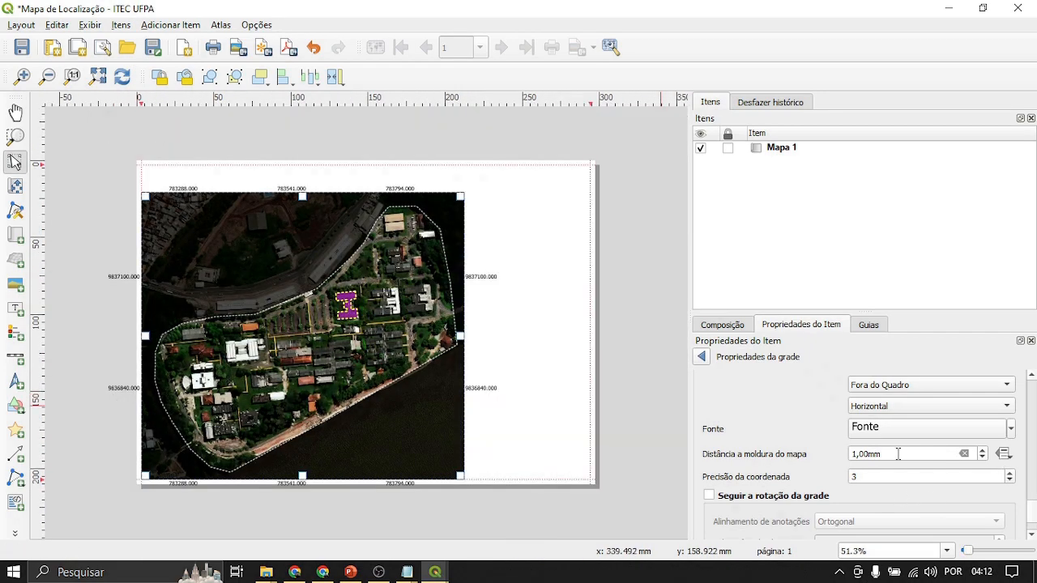
click(1009, 481)
click(1009, 481)
click(1008, 481)
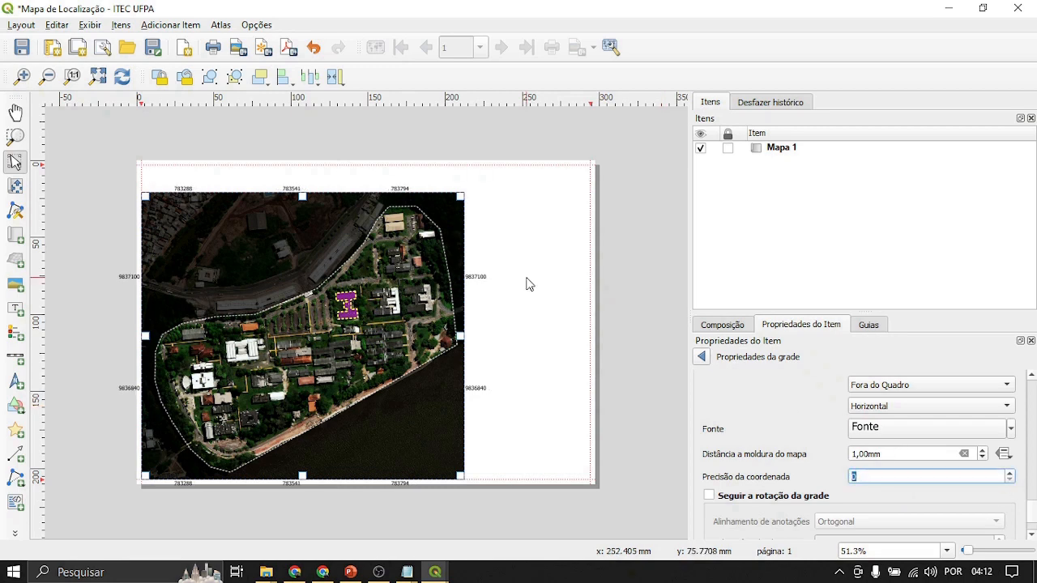
scroll(600, 318, up, 1)
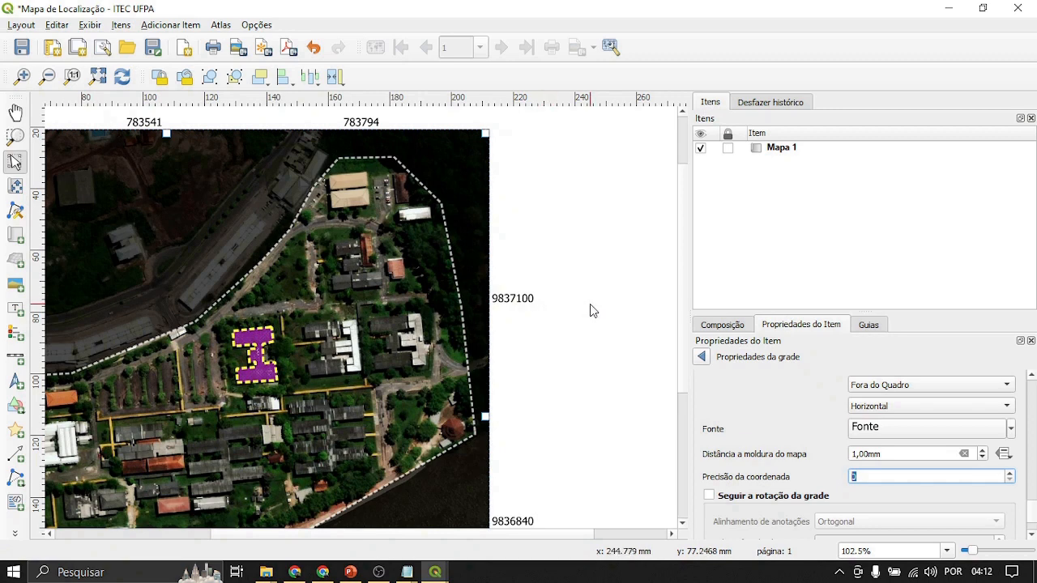
Step: Change the grid's coordinate format to Decimal com Sufixo
scroll(720, 434, up, 1)
scroll(719, 438, down, 1)
scroll(721, 438, up, 8)
scroll(720, 438, down, 1)
scroll(721, 438, down, 1)
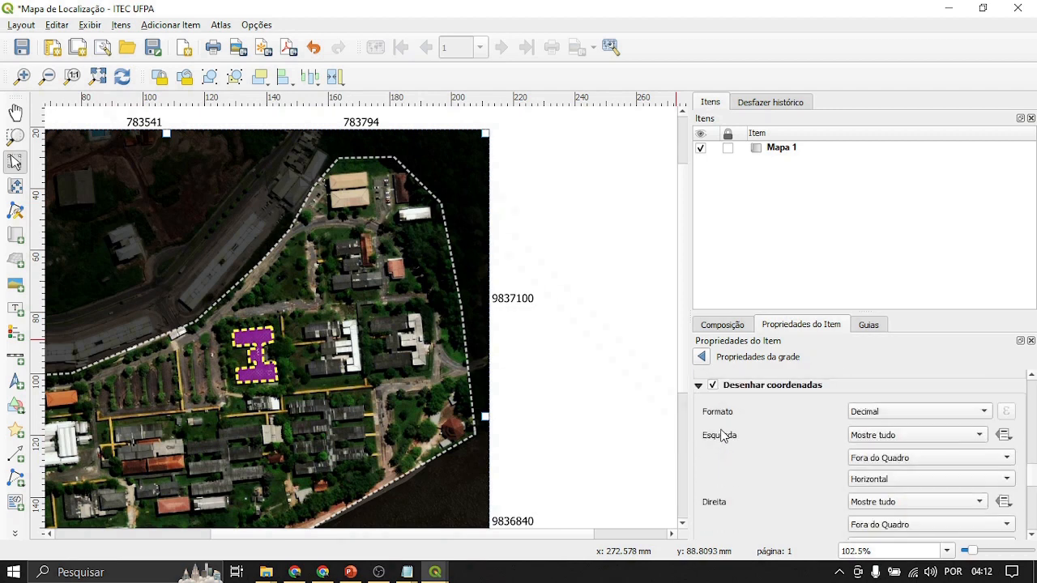
click(884, 413)
click(891, 427)
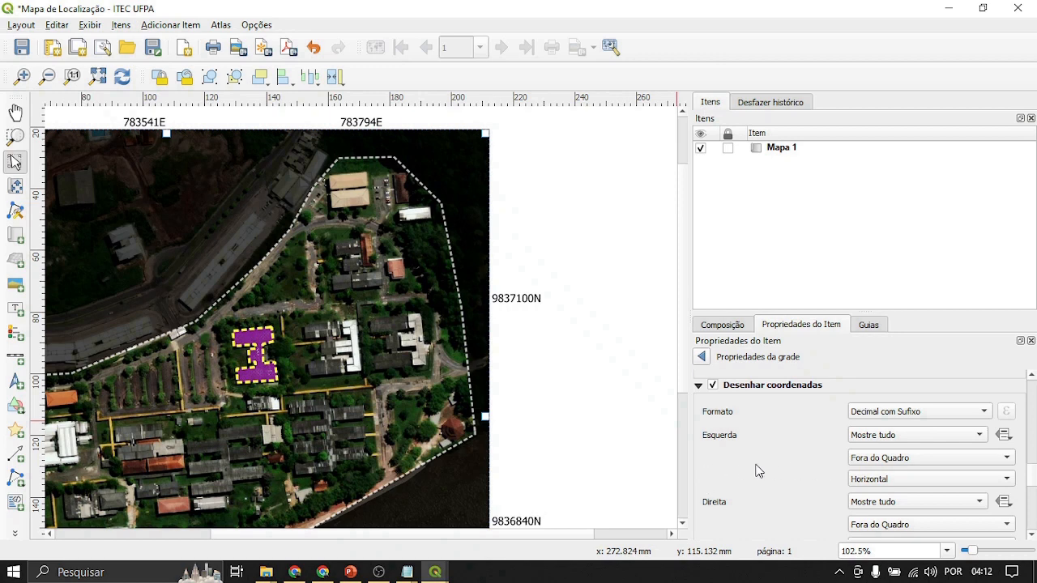
click(941, 415)
click(700, 473)
scroll(567, 413, down, 1)
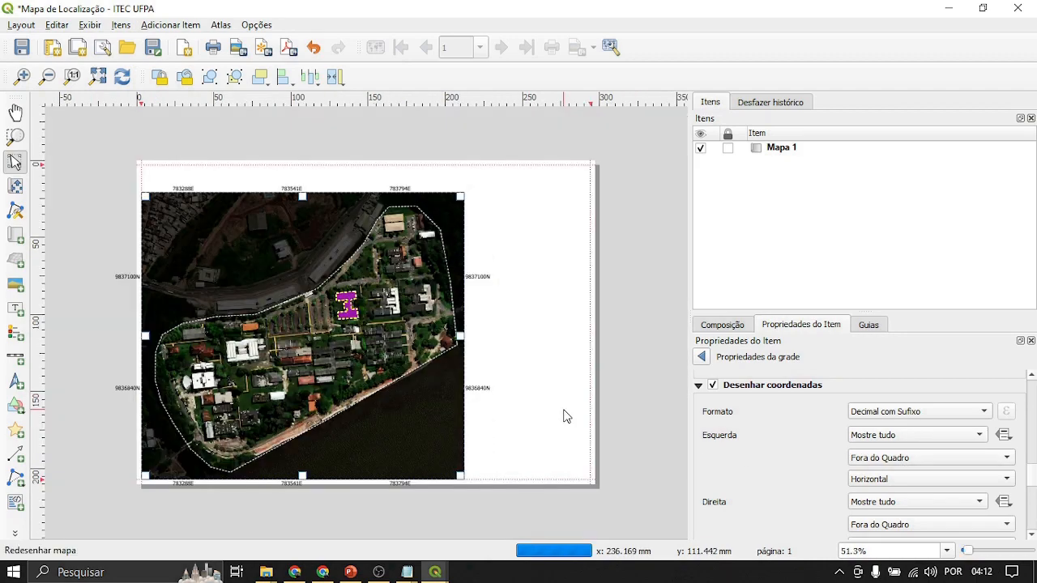
Step: Place the grid's left coordinates inside the map frame (Dentro do Quadro)
click(916, 435)
click(801, 456)
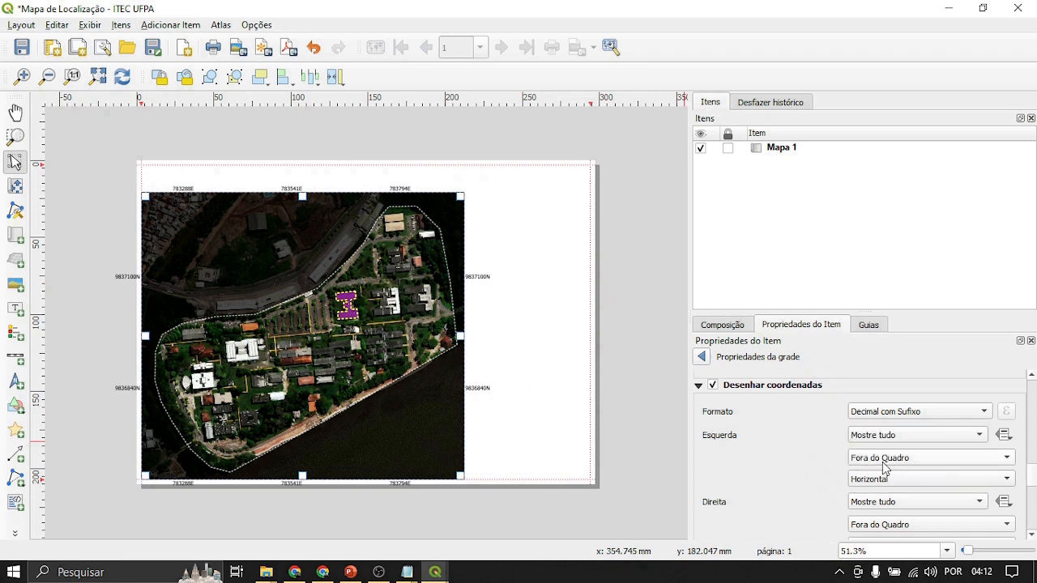
click(885, 459)
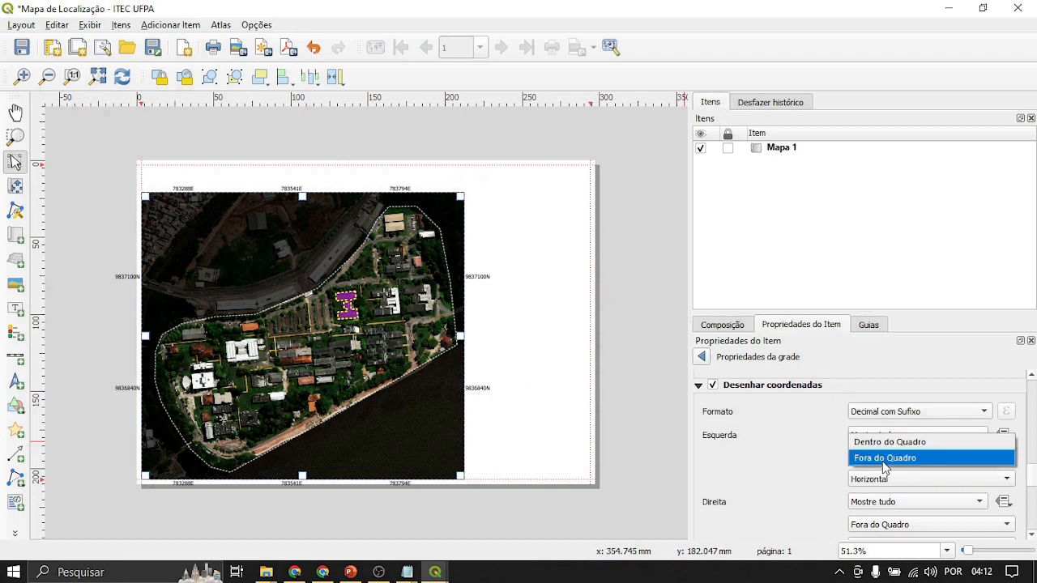
click(884, 442)
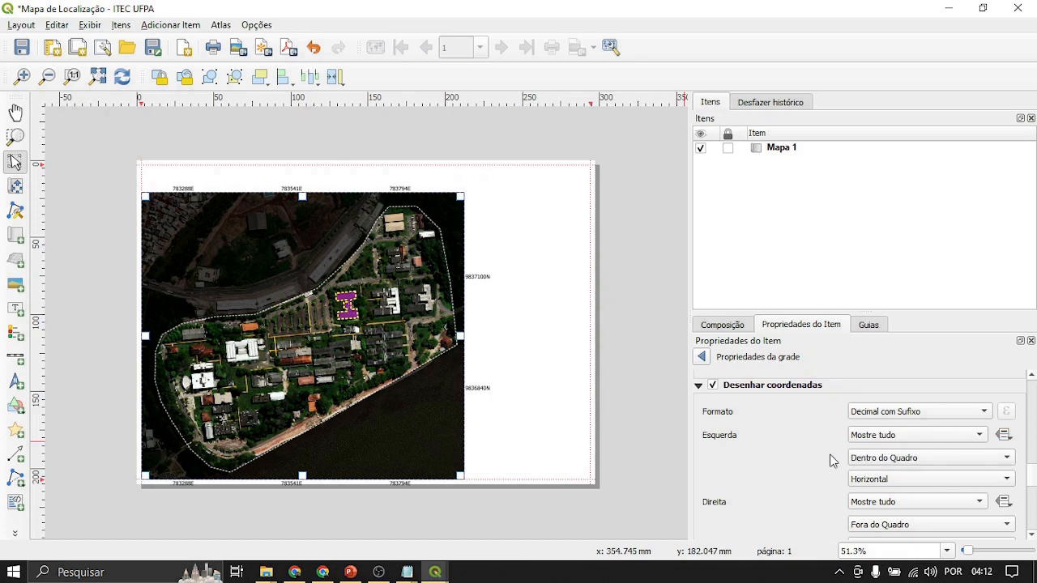
scroll(174, 369, up, 1)
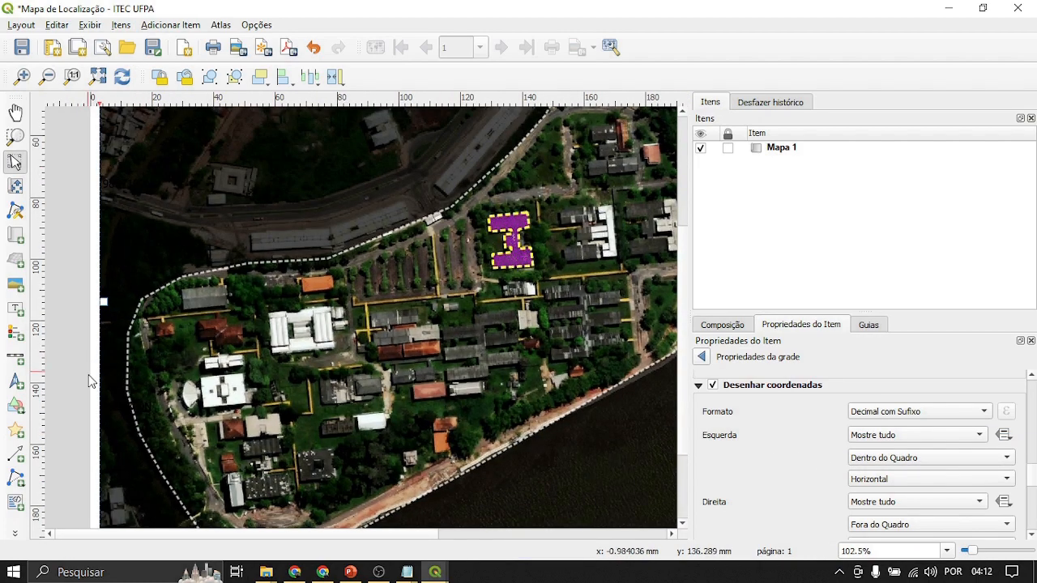
scroll(89, 379, up, 1)
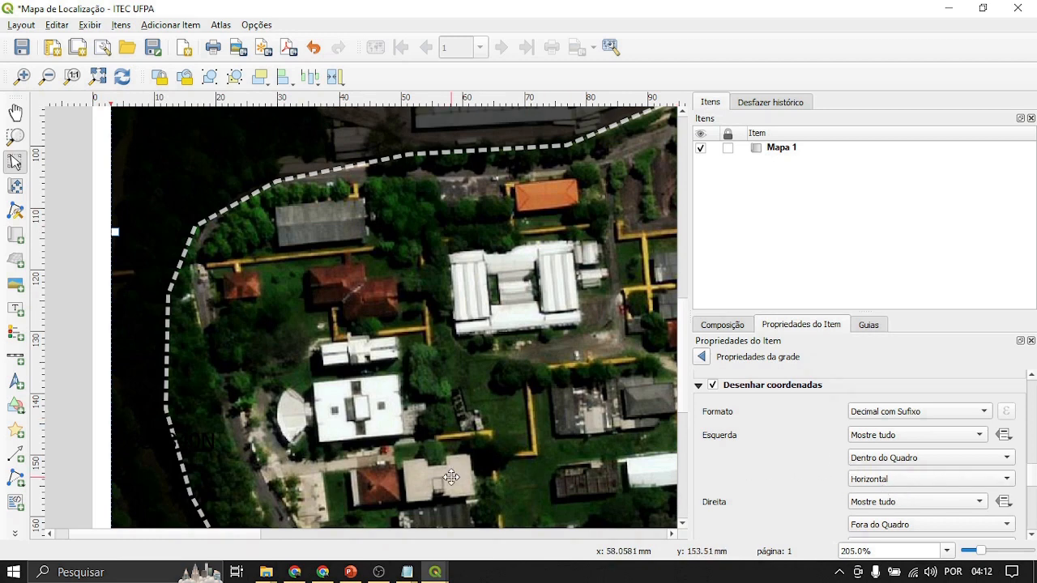
Step: Orient the grid's left coordinates as Vertical Ascendente
click(865, 479)
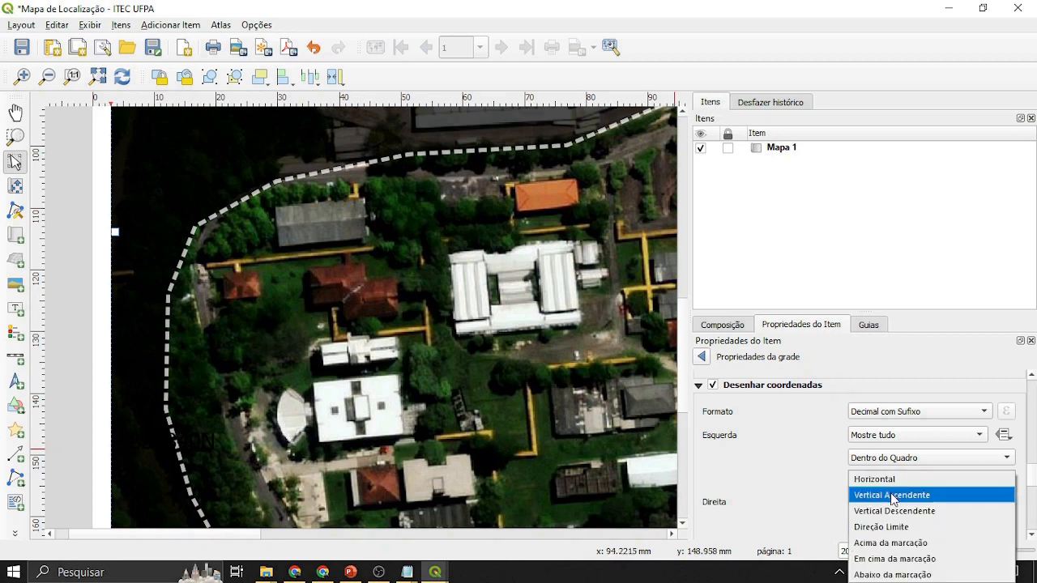
click(893, 495)
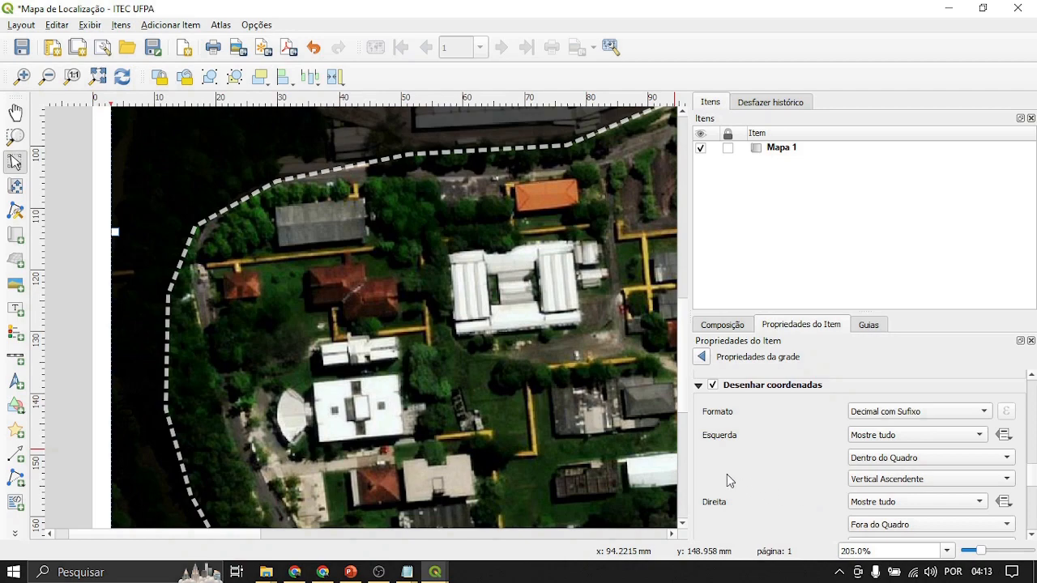
scroll(727, 474, down, 1)
key(ctrl+0)
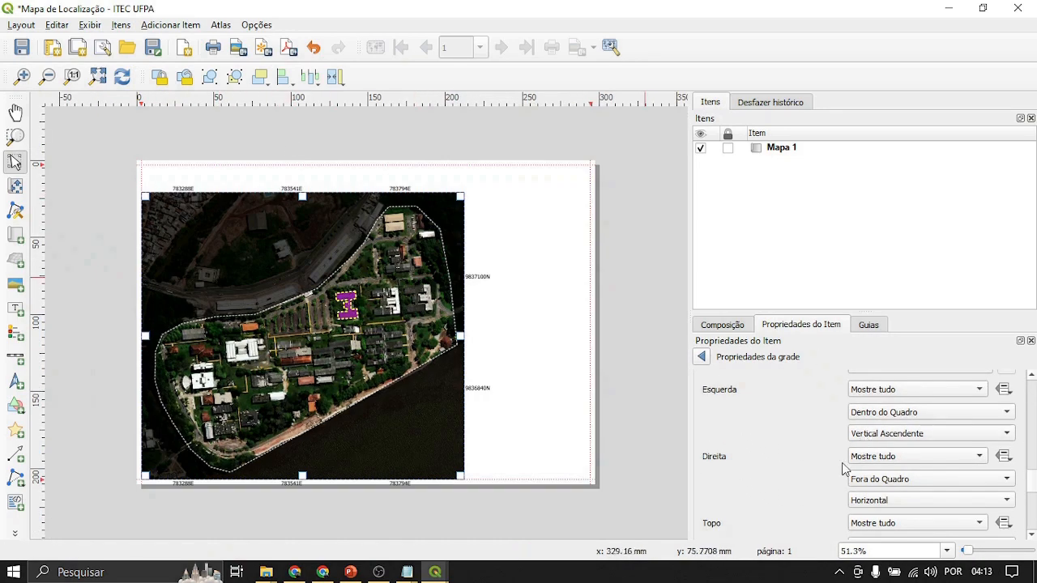
Step: Place the grid's top coordinates inside the map frame (Dentro do Quadro)
scroll(724, 490, down, 2)
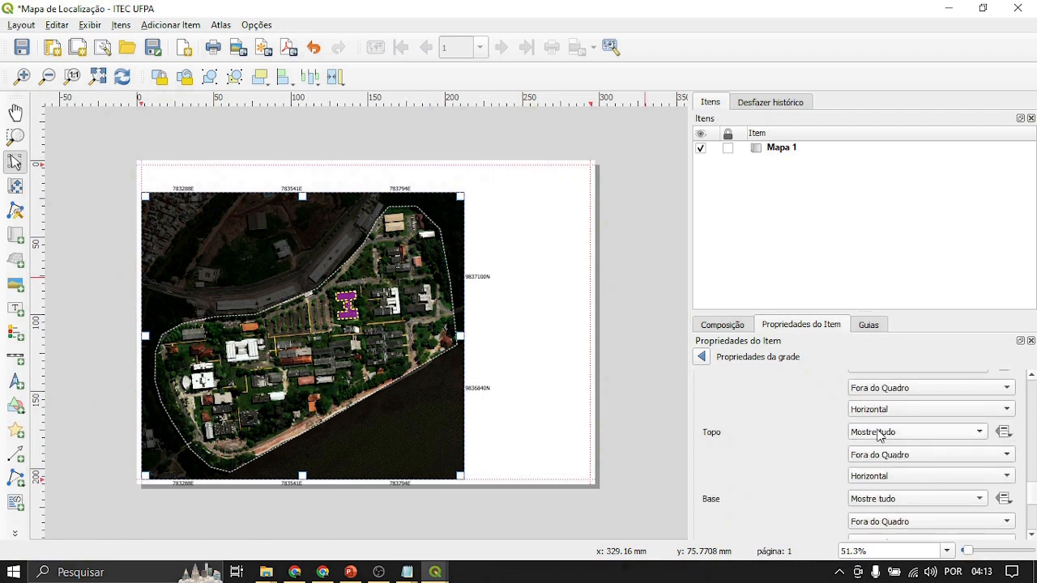
click(883, 458)
click(896, 444)
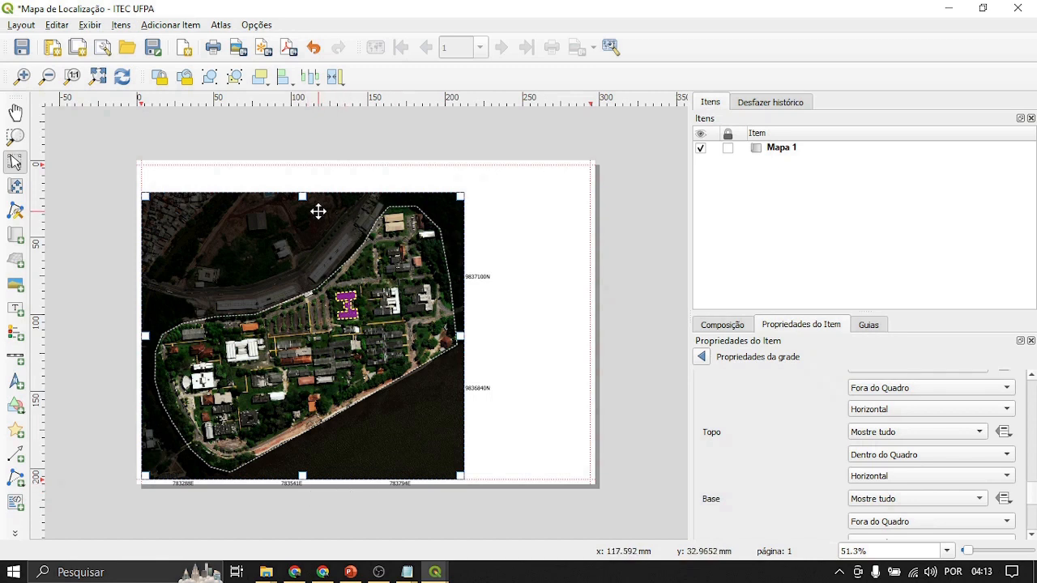
Step: Disable the grid's coordinates on the bottom (Base) and right (Direita) sides of the map
scroll(718, 475, down, 2)
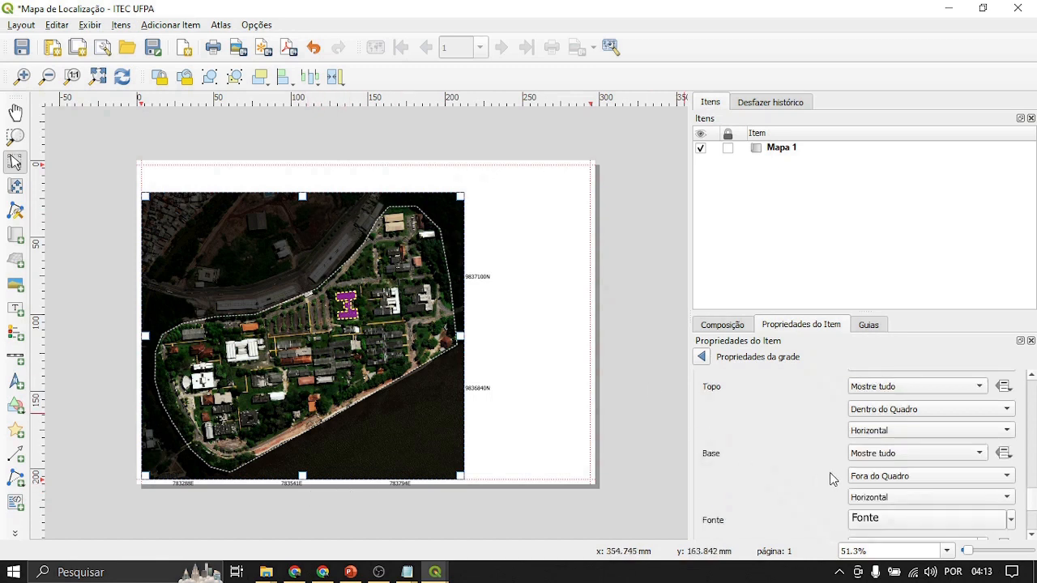
click(883, 459)
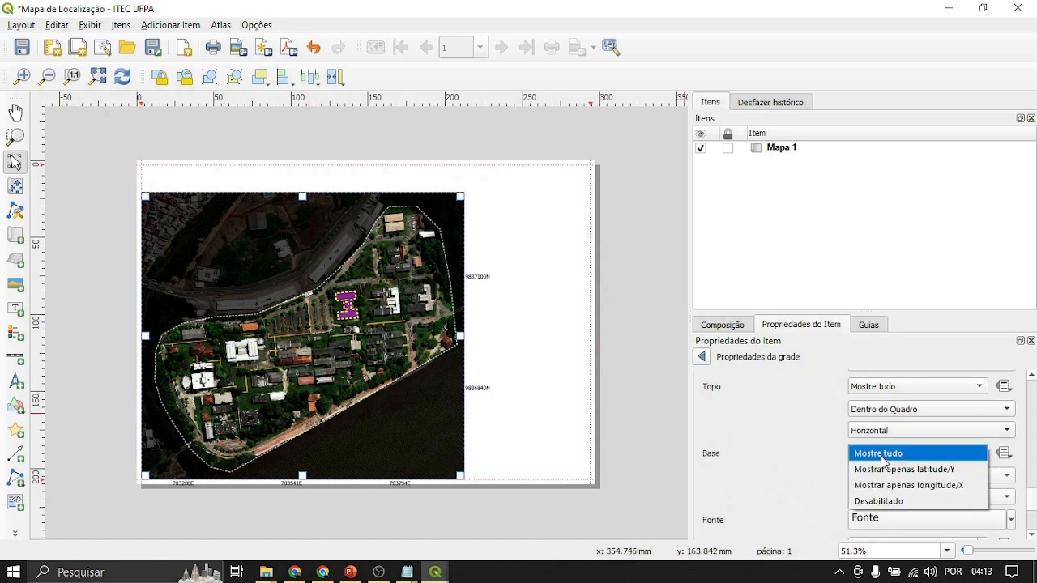
click(882, 503)
scroll(810, 484, up, 6)
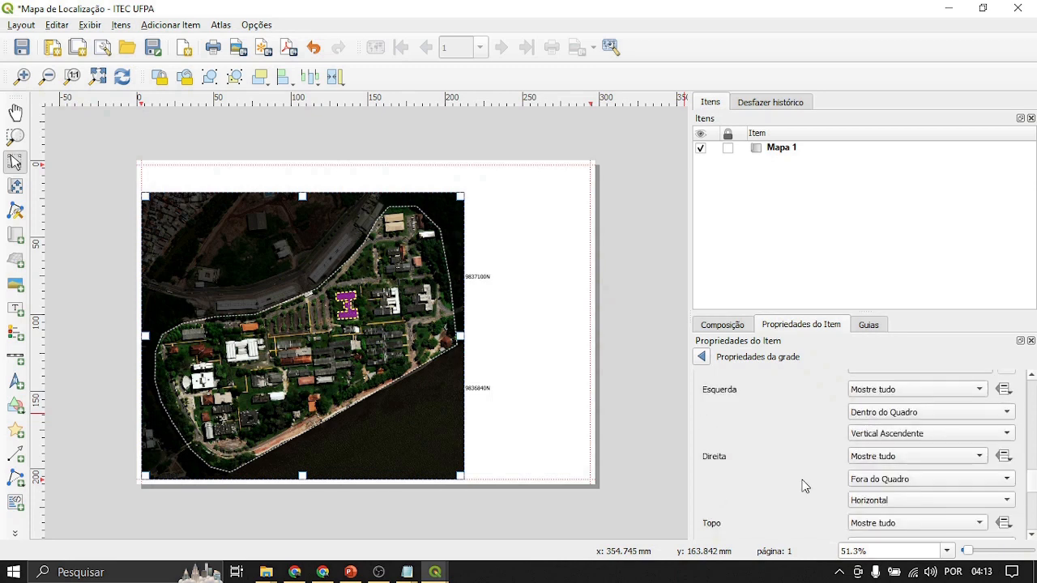
click(873, 457)
click(881, 502)
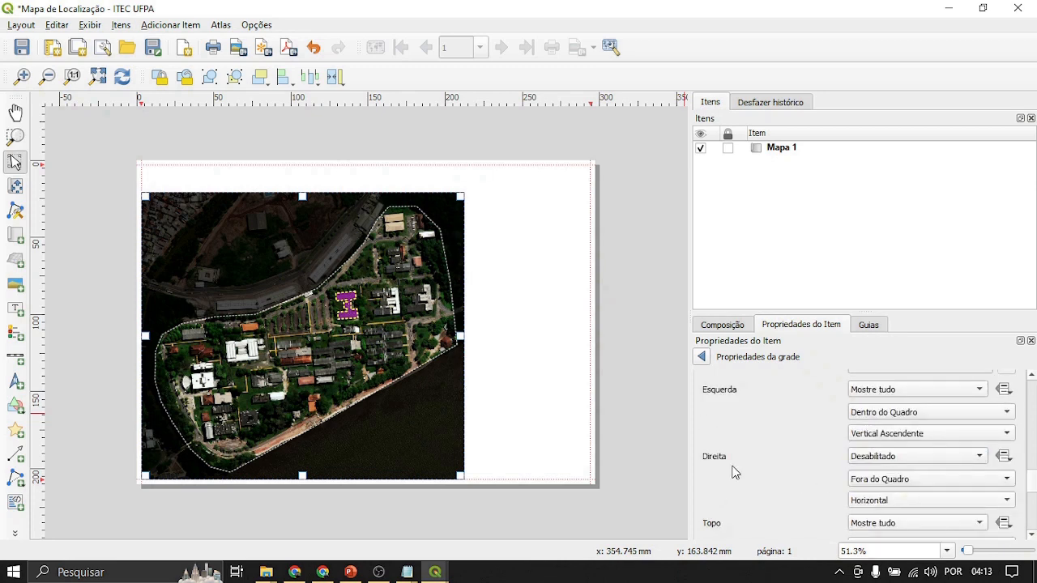
Step: Open the font settings of the grid's coordinate annotations
scroll(718, 429, down, 5)
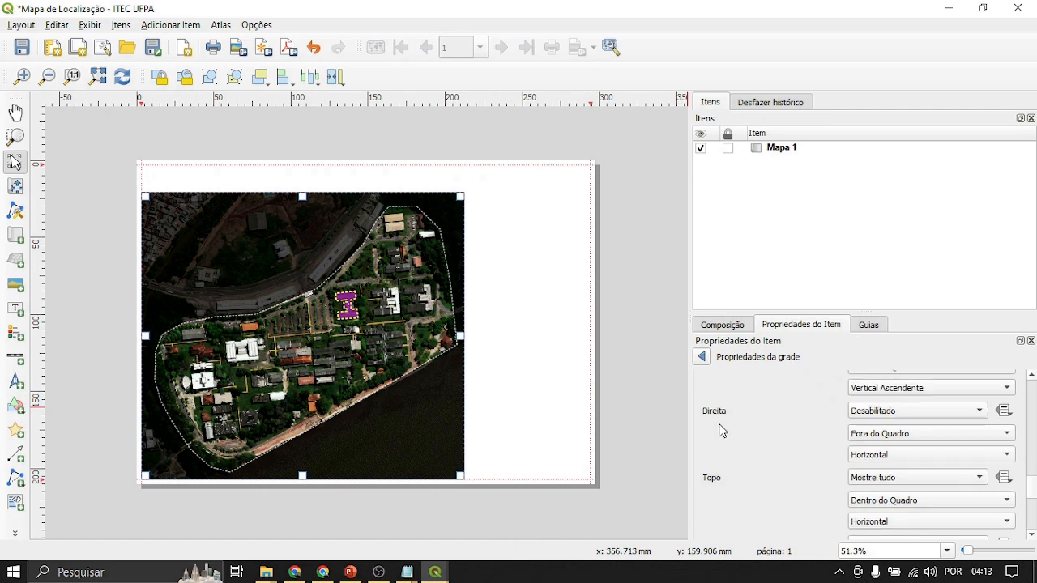
scroll(720, 431, down, 4)
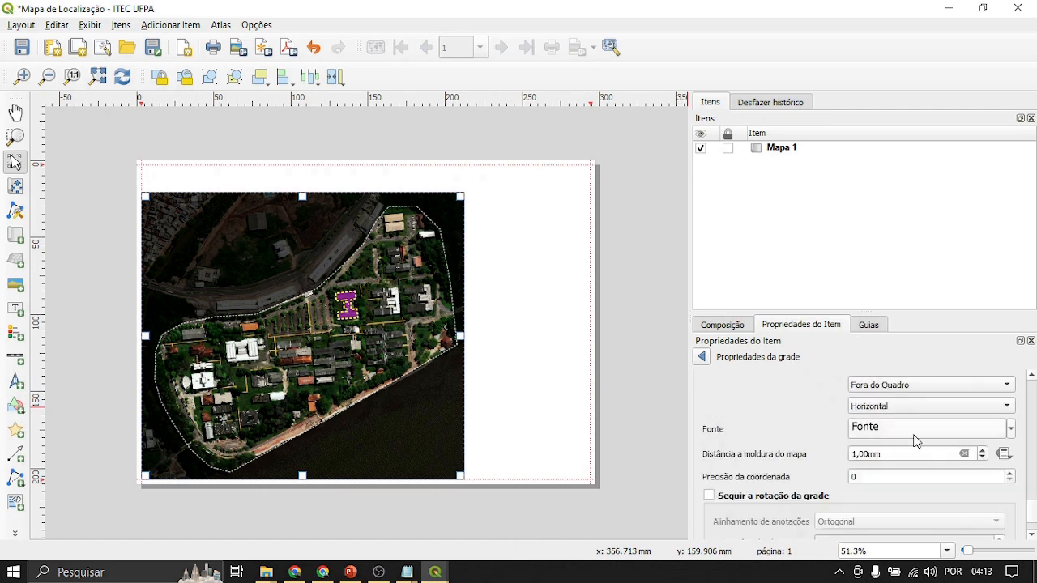
click(915, 440)
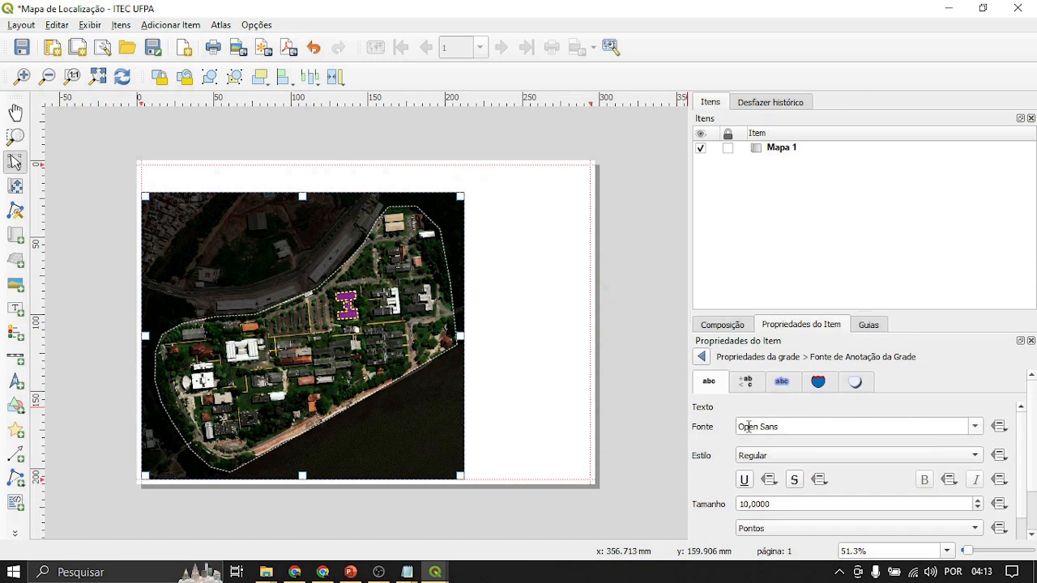
Step: Set the font colour of the map grid's coordinate annotations to white and check the labels along the map edges
scroll(705, 427, down, 2)
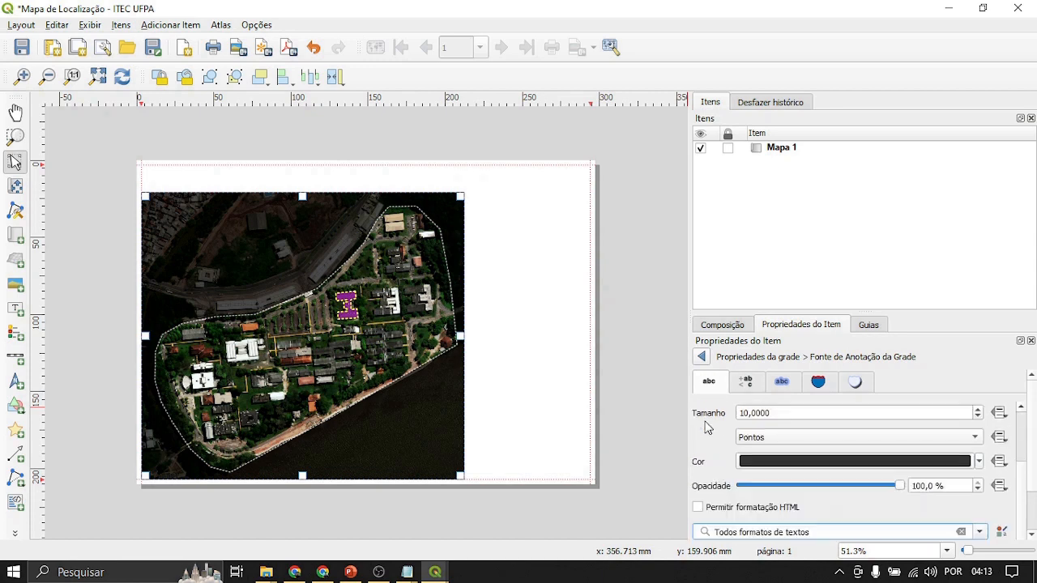
scroll(730, 463, down, 1)
click(978, 463)
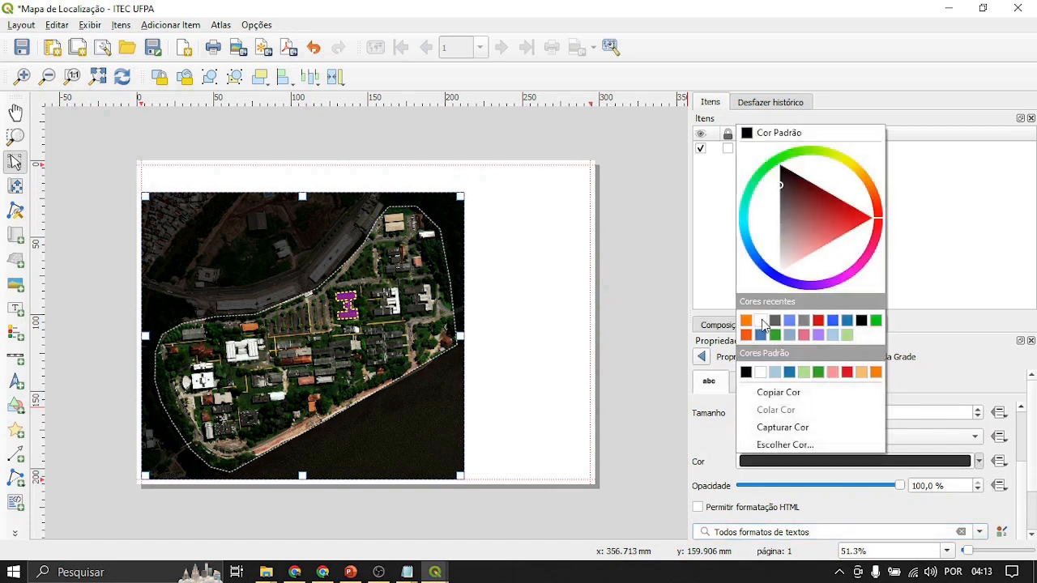
click(760, 321)
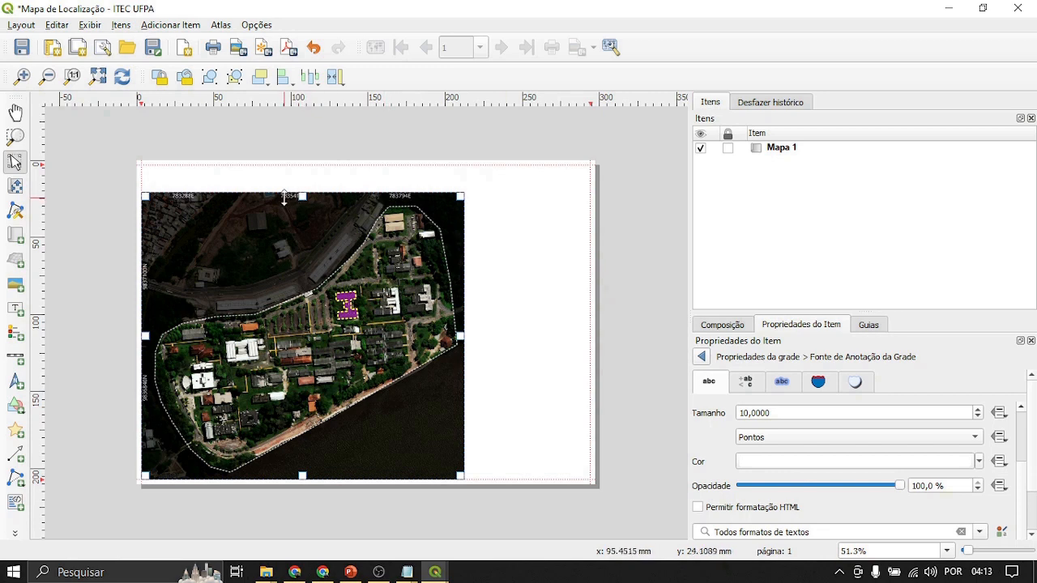
scroll(287, 198, up, 1)
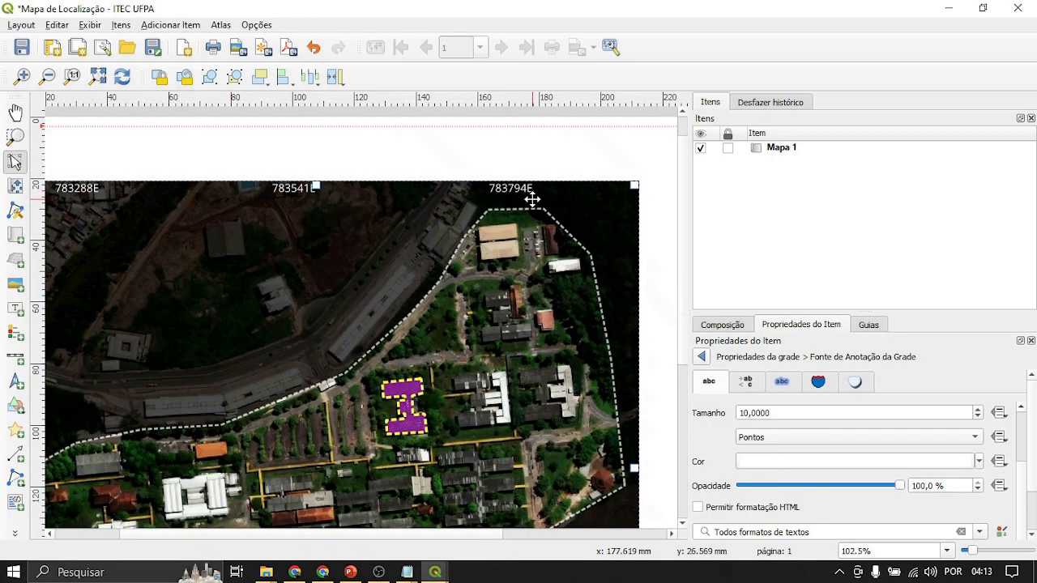
scroll(525, 203, down, 1)
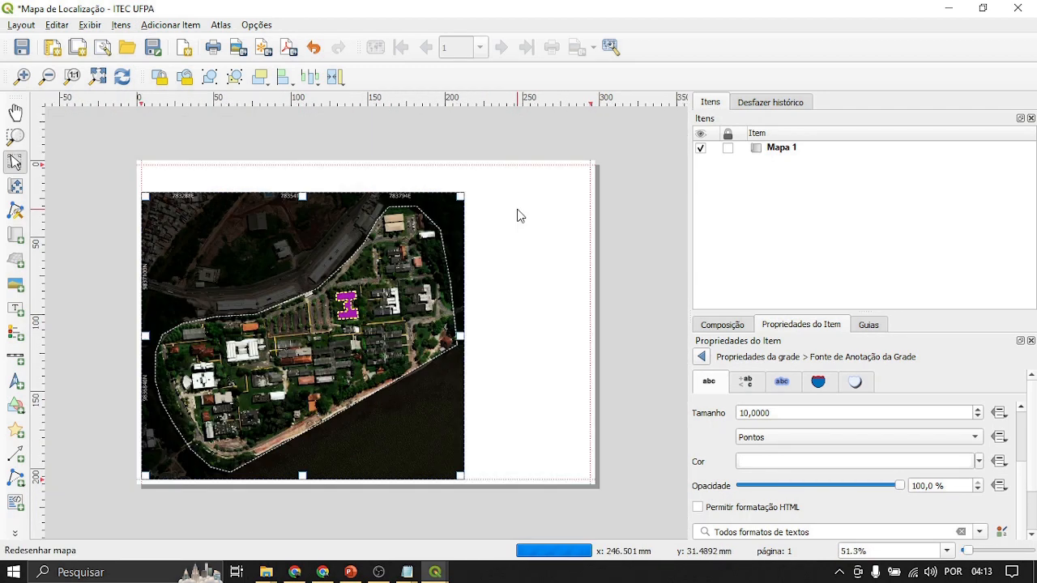
click(117, 319)
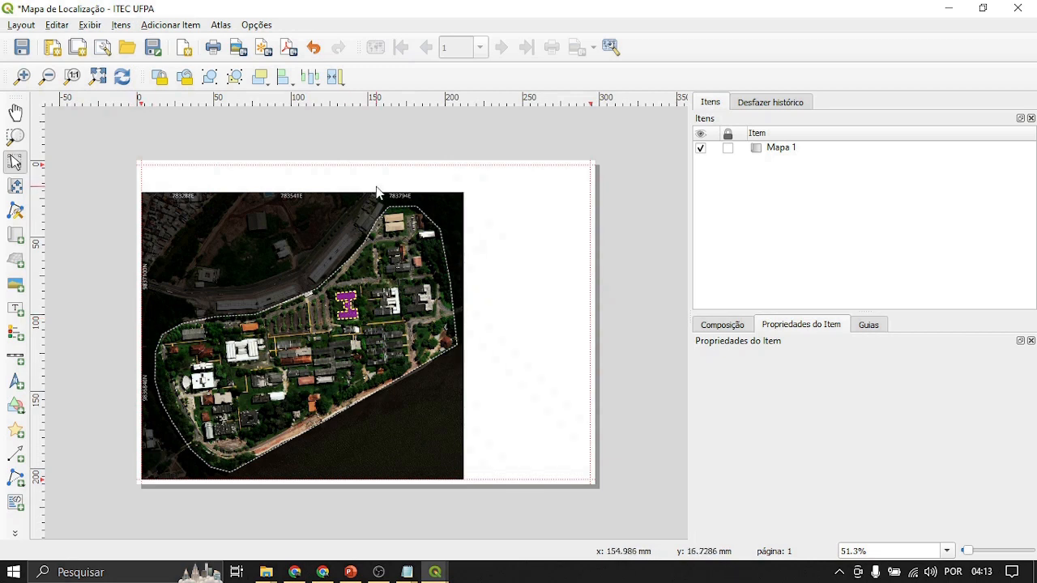
scroll(377, 192, up, 1)
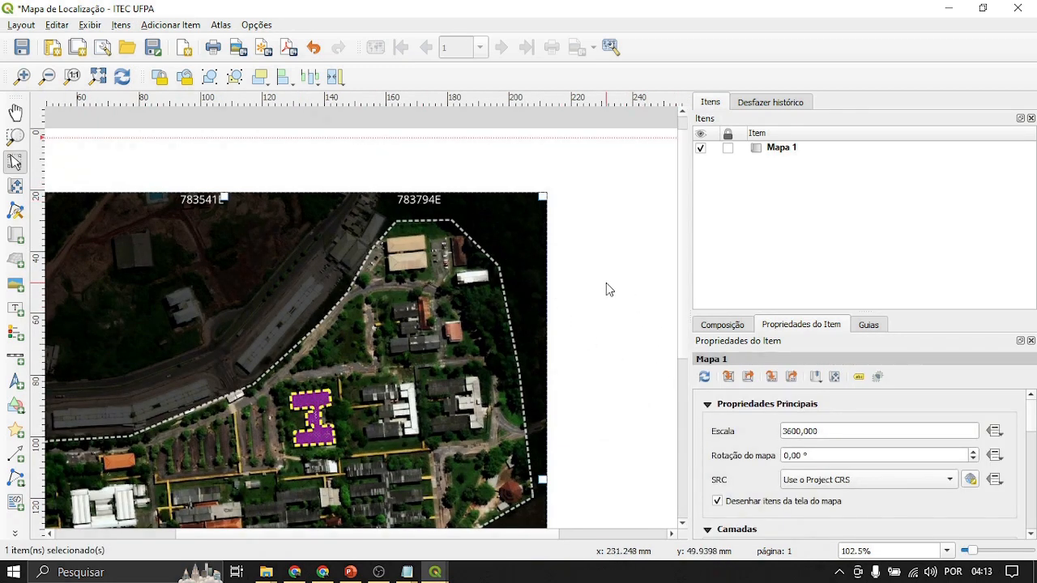
scroll(599, 285, down, 1)
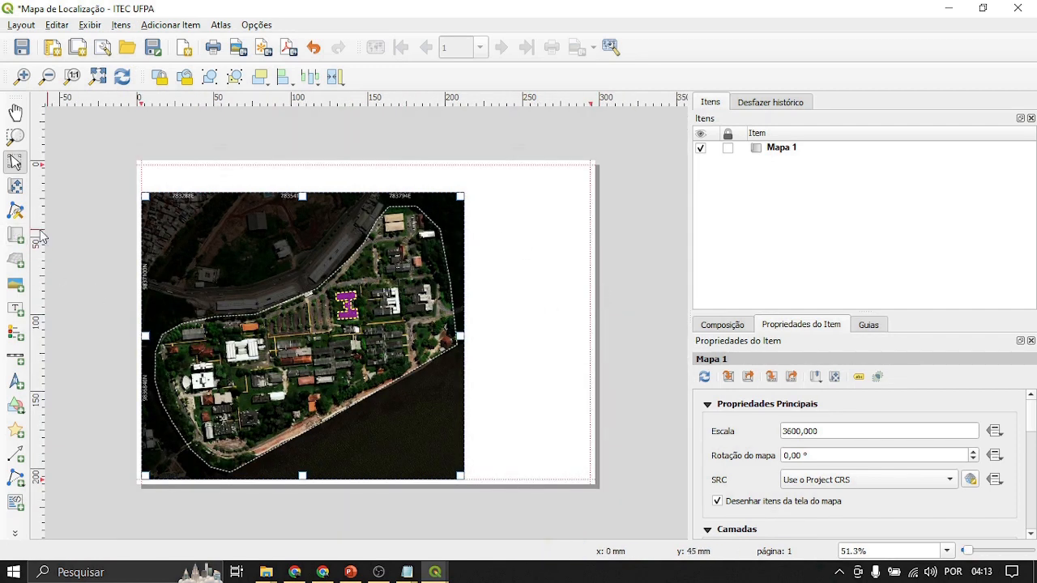
click(95, 203)
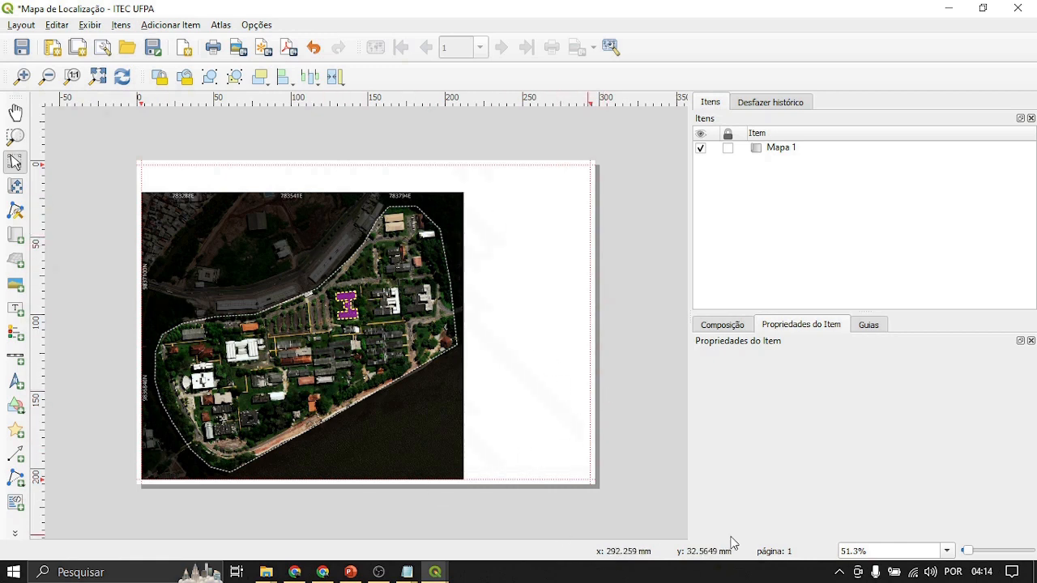
Step: Select Mapa 1 and open its Grade 1 grid for modification
click(240, 240)
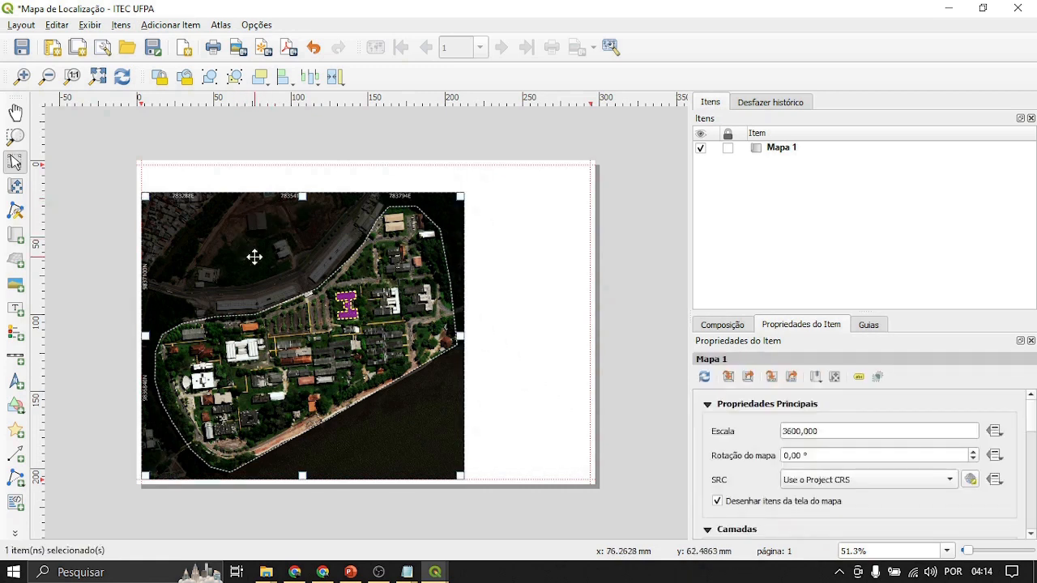
scroll(702, 456, down, 8)
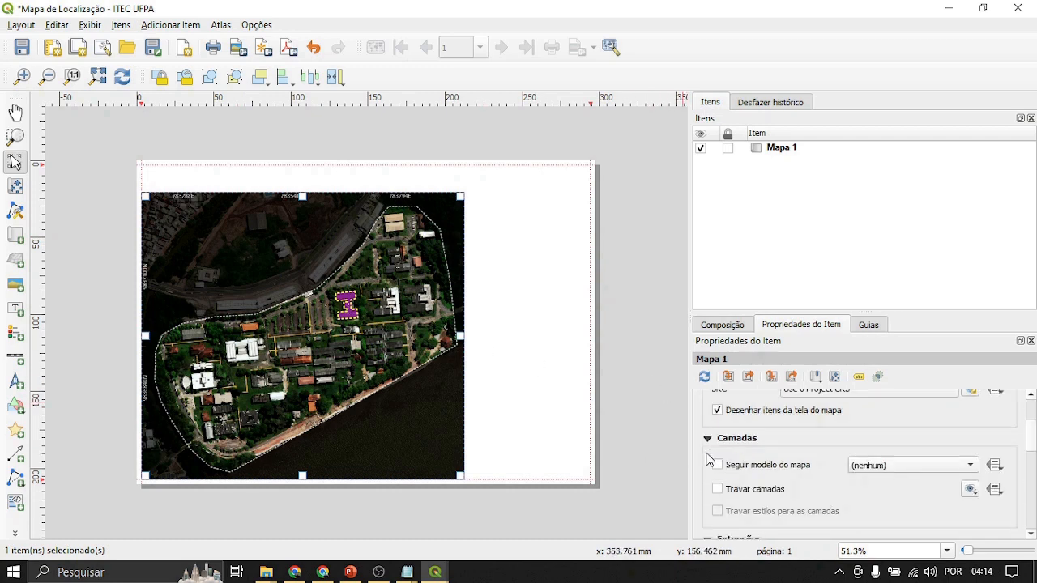
scroll(703, 456, down, 2)
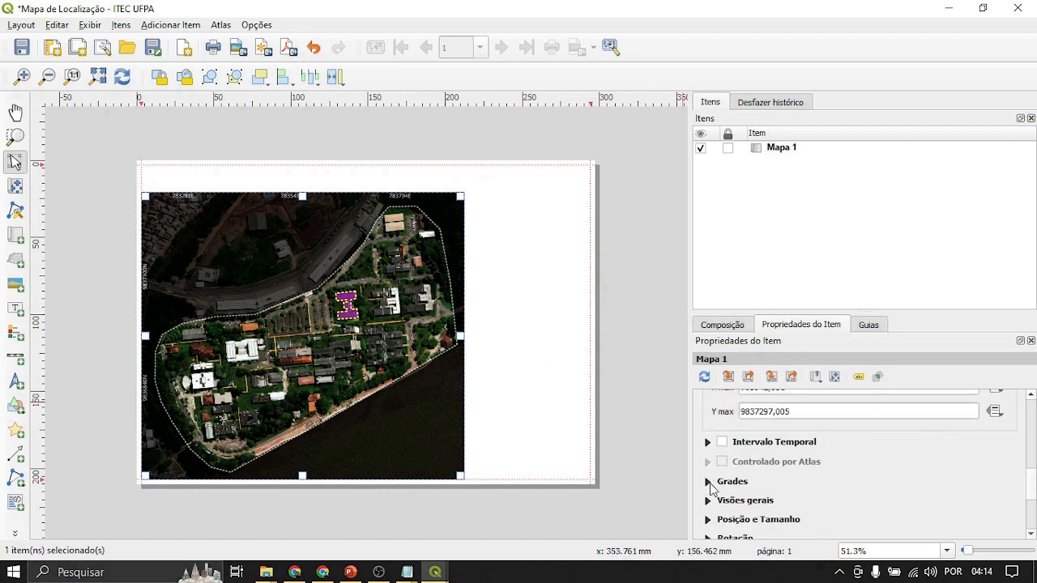
click(707, 482)
click(741, 408)
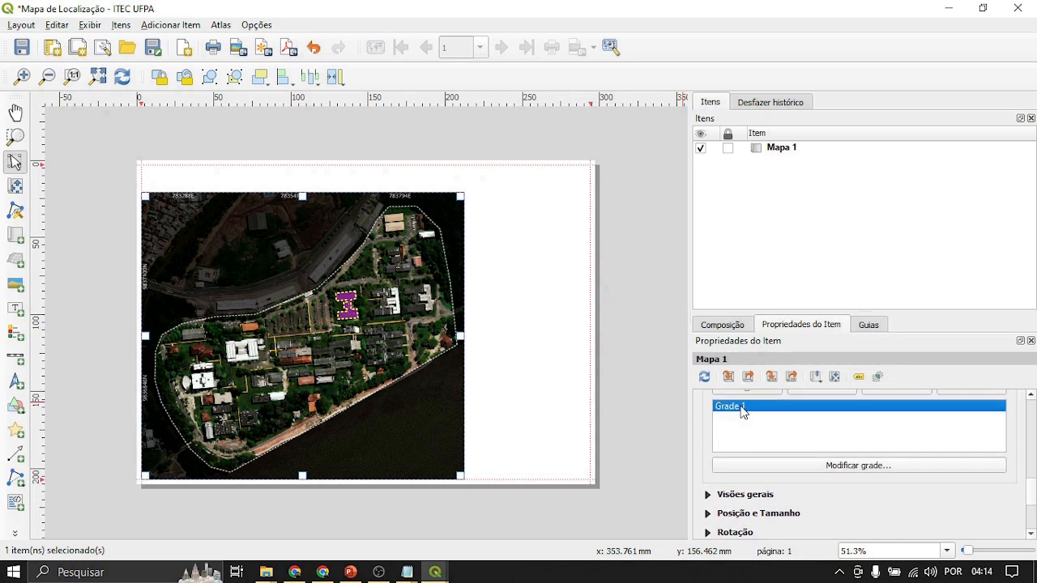
click(845, 467)
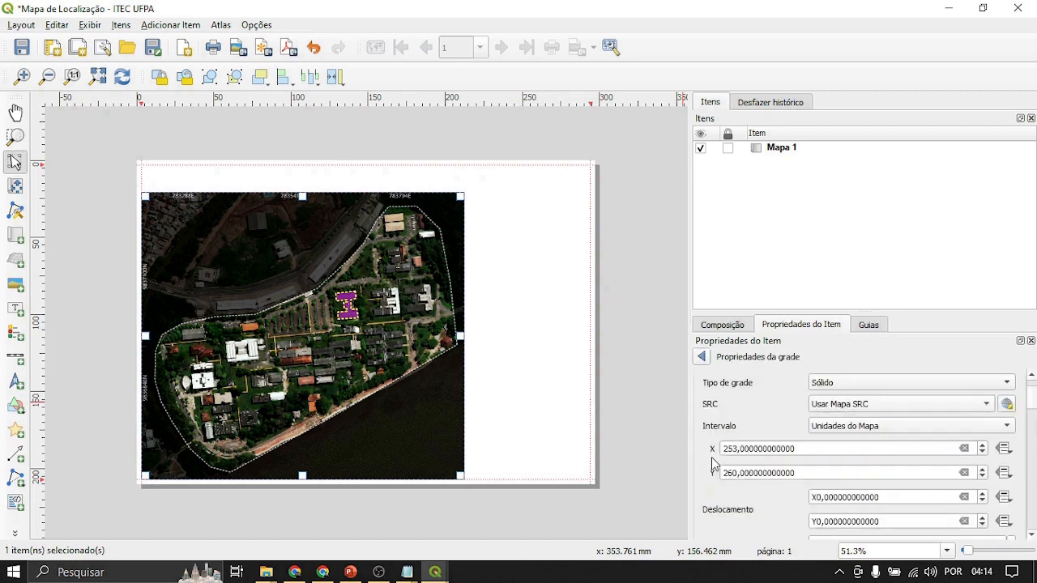
Step: Reduce the grid coordinates' annotation font size by two points, return to the map's properties and check the labels
scroll(713, 470, down, 5)
scroll(713, 463, down, 6)
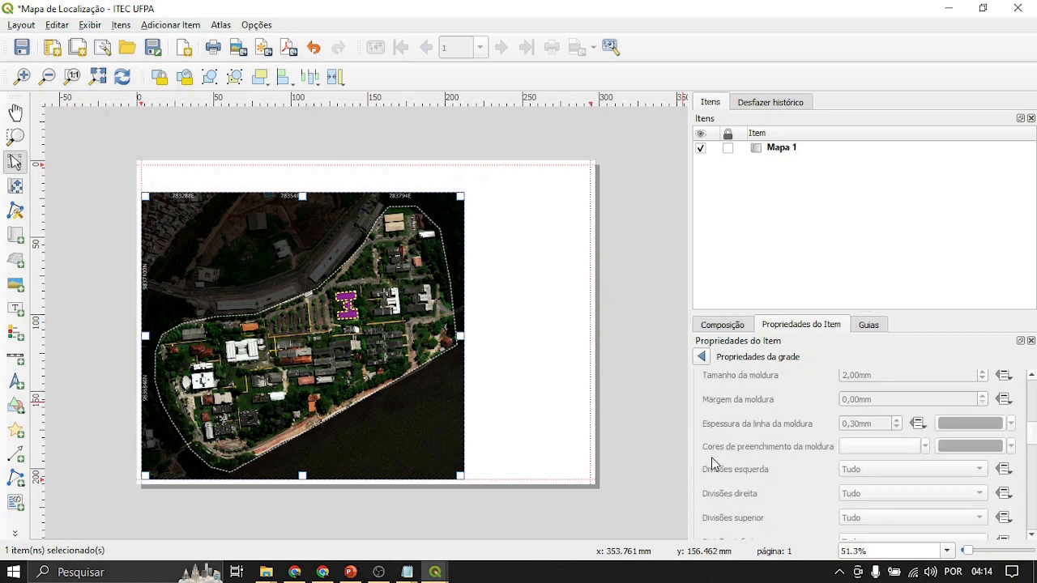
scroll(713, 463, down, 1)
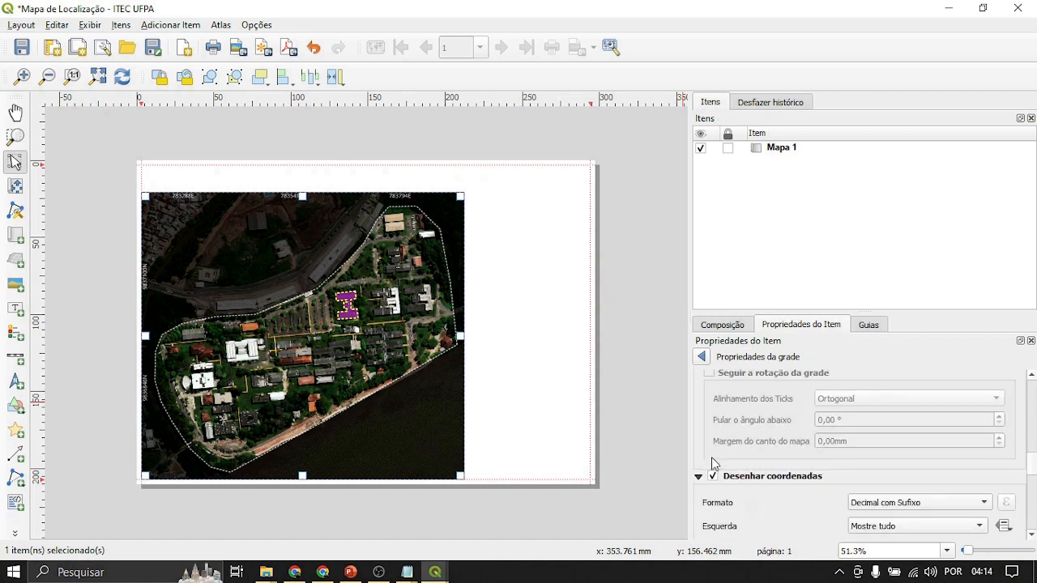
scroll(716, 511, down, 6)
scroll(710, 487, down, 2)
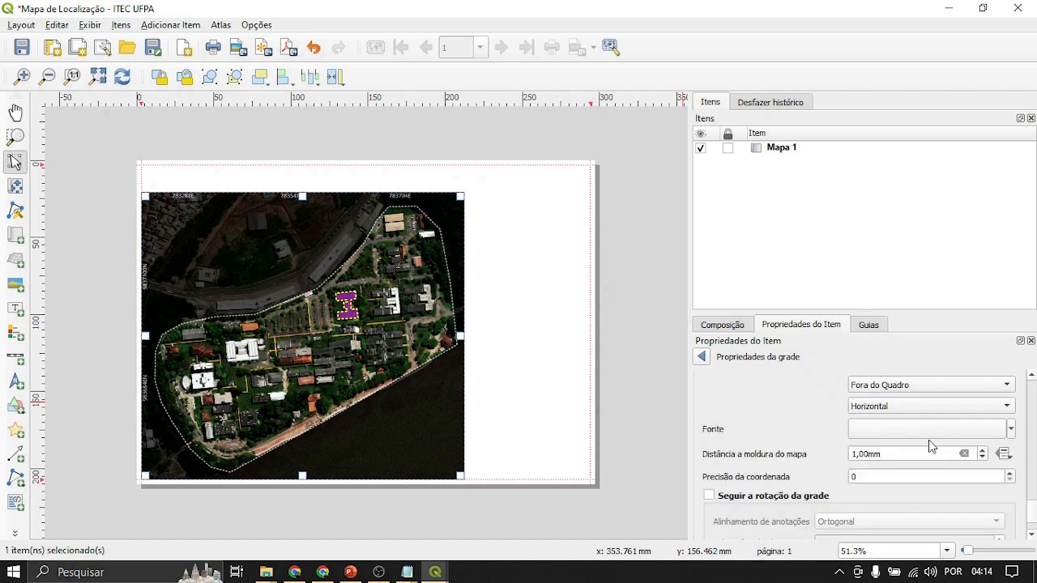
click(875, 430)
scroll(701, 412, down, 3)
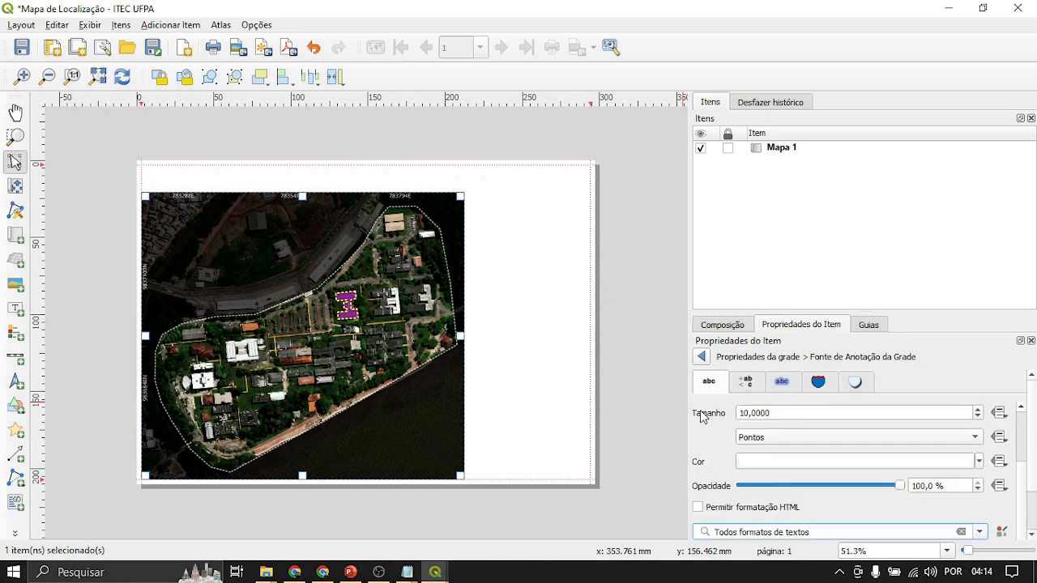
scroll(700, 410, up, 2)
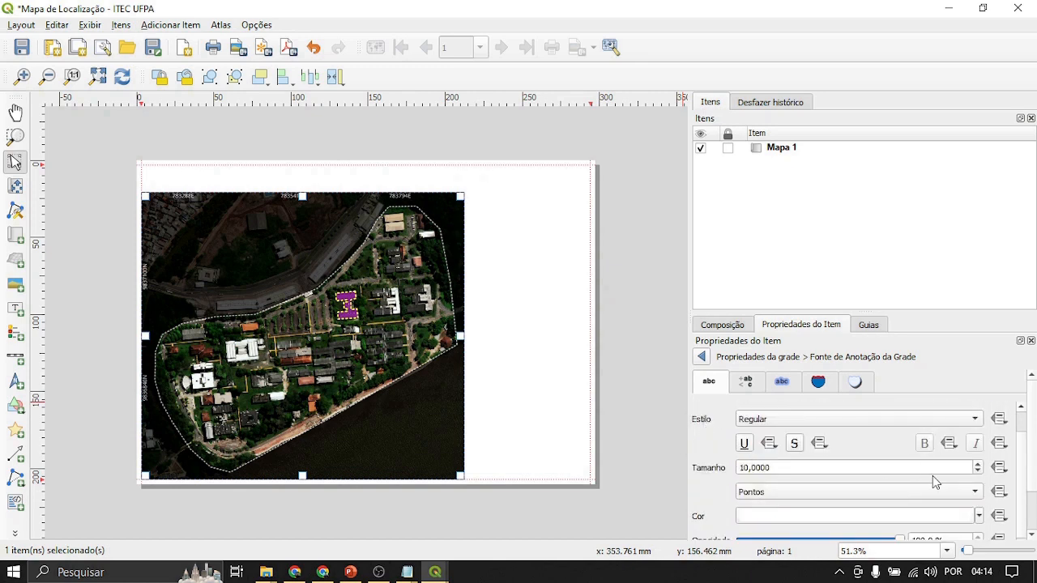
click(978, 473)
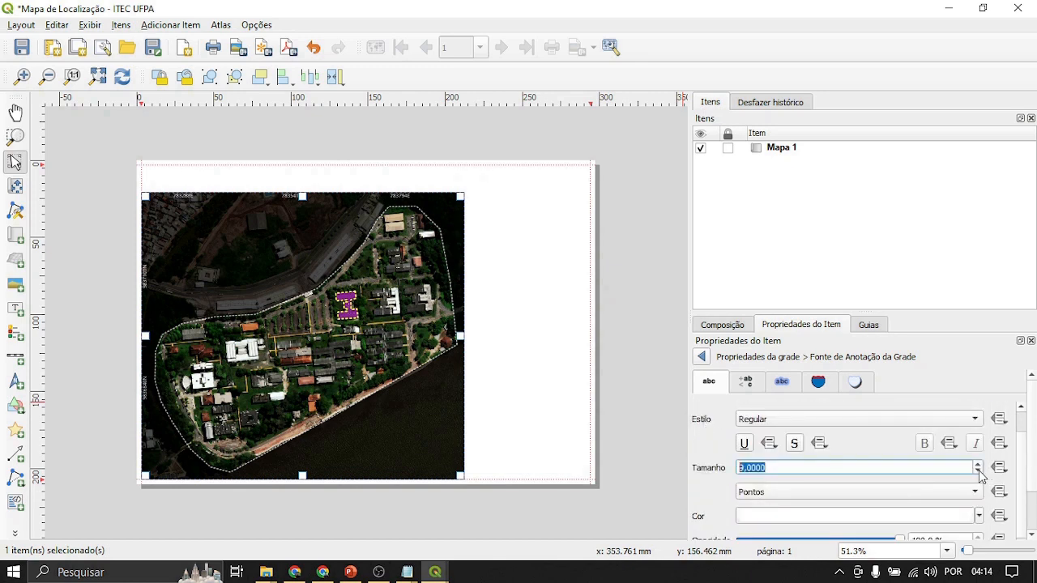
click(978, 473)
click(705, 453)
click(702, 359)
click(702, 359)
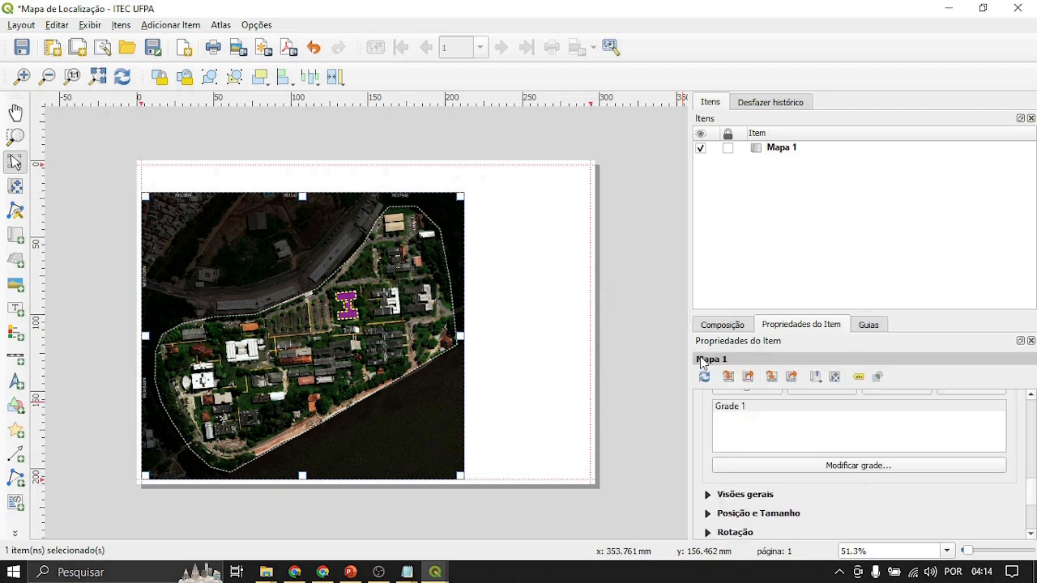
click(643, 348)
scroll(118, 252, up, 1)
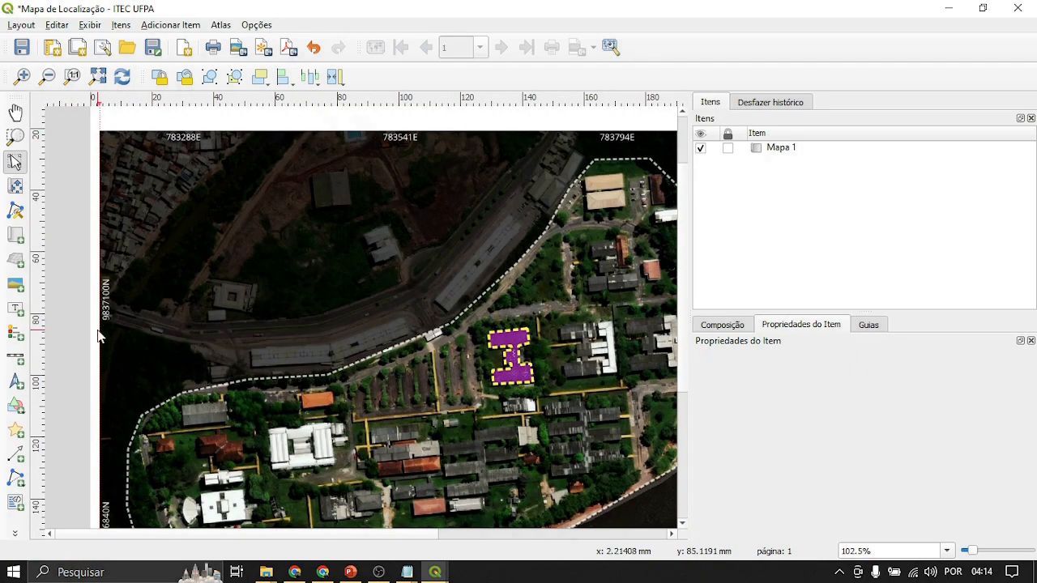
scroll(133, 360, down, 1)
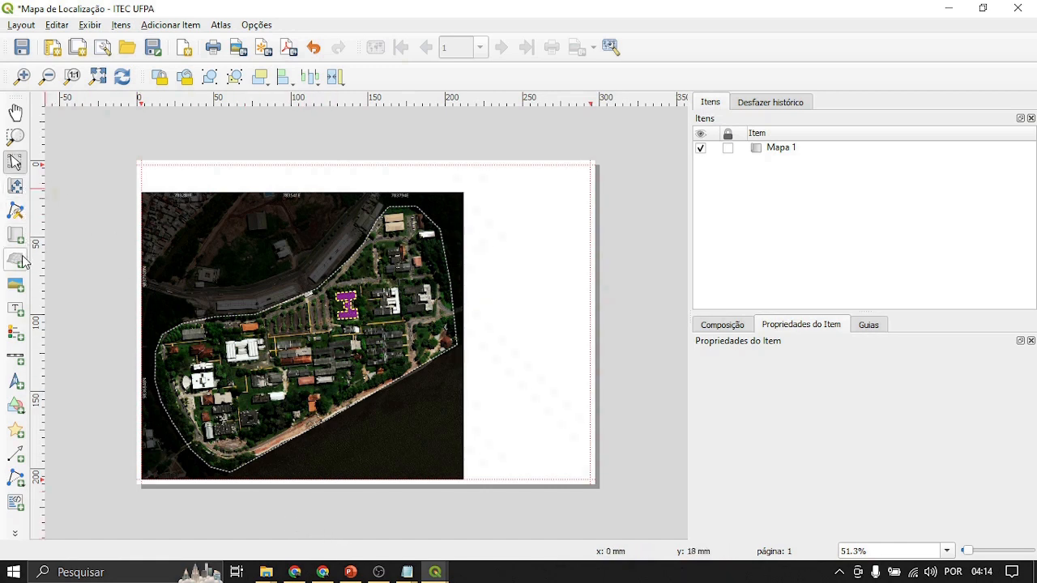
Step: Add a text label spanning the page width above the map, reading "MAPA DE LOCALIZAÇÃO - ITEC - UFPA"
click(18, 315)
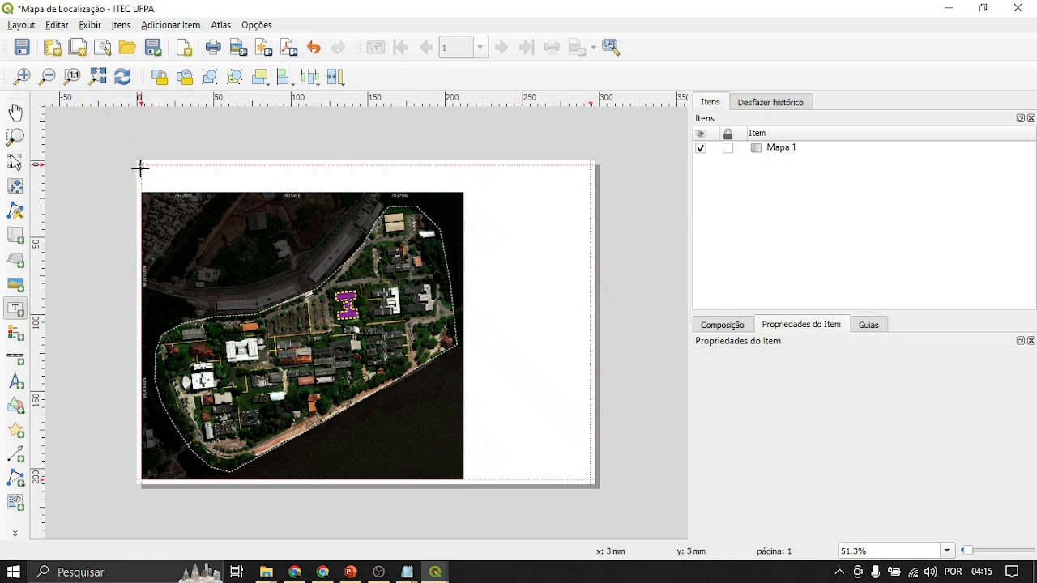
drag(141, 165, 589, 187)
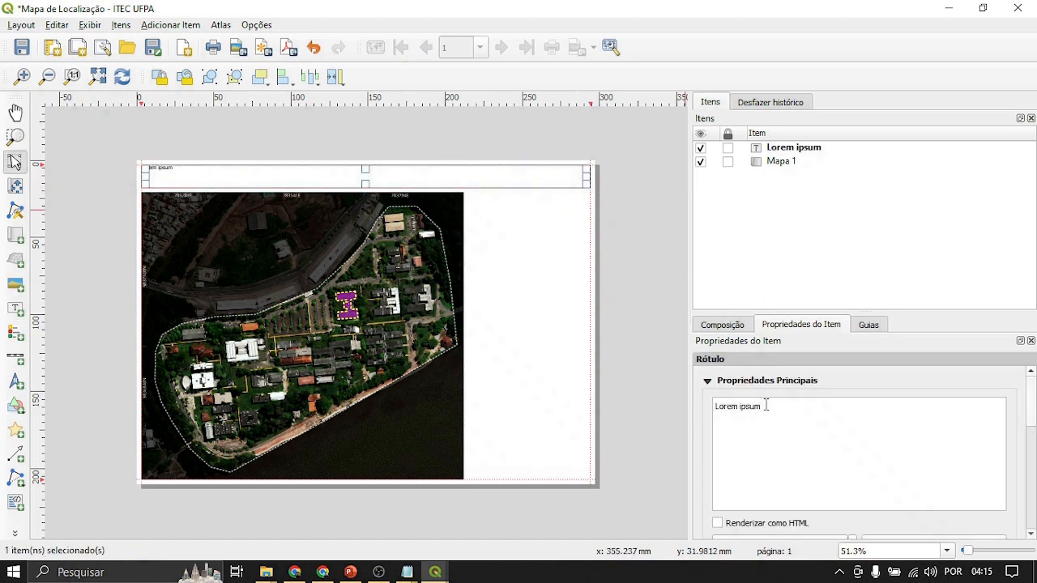
drag(764, 408, 683, 409)
text(MAPA DE LO)
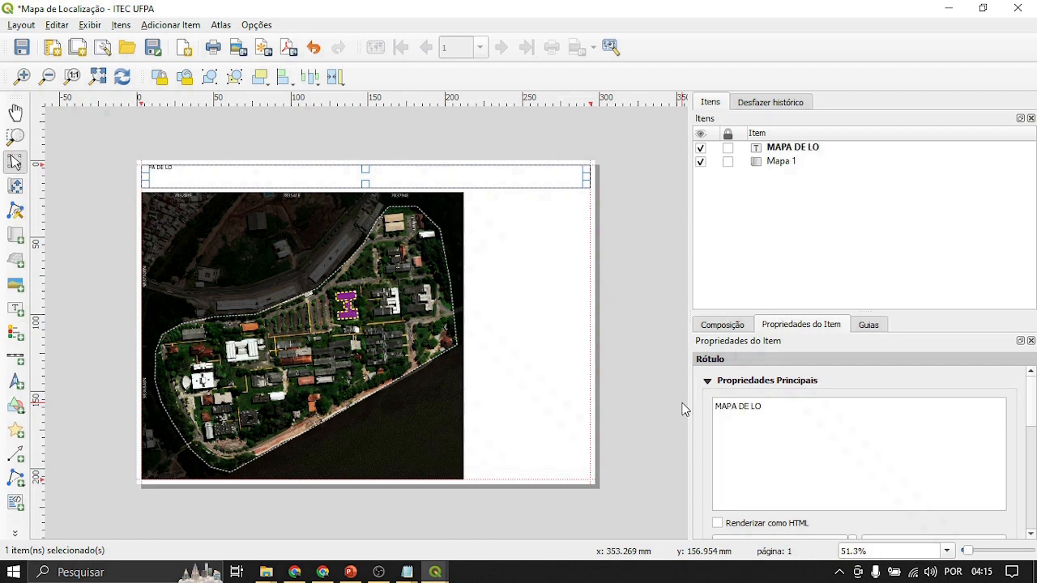
text(CALIZAÇÃO - ITEC - UFPA)
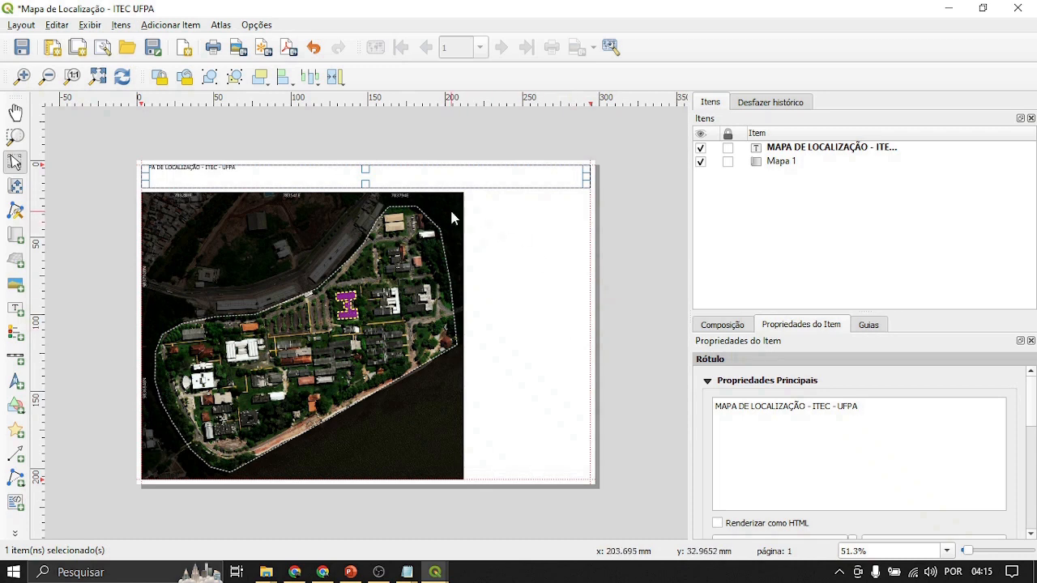
Step: Align the title label's text to Centro horizontally and Meio vertically
scroll(701, 434, down, 5)
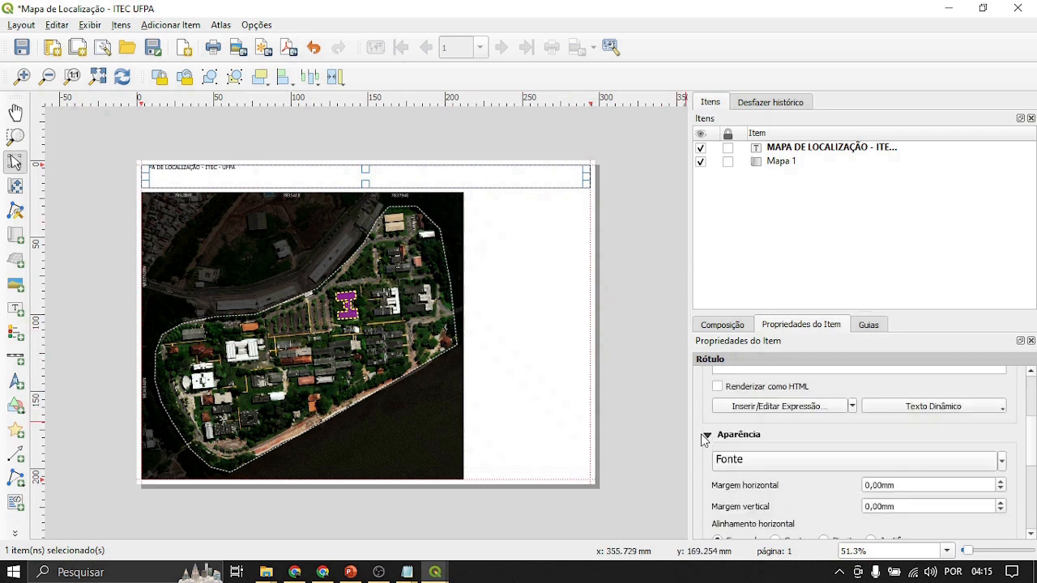
scroll(721, 437, down, 2)
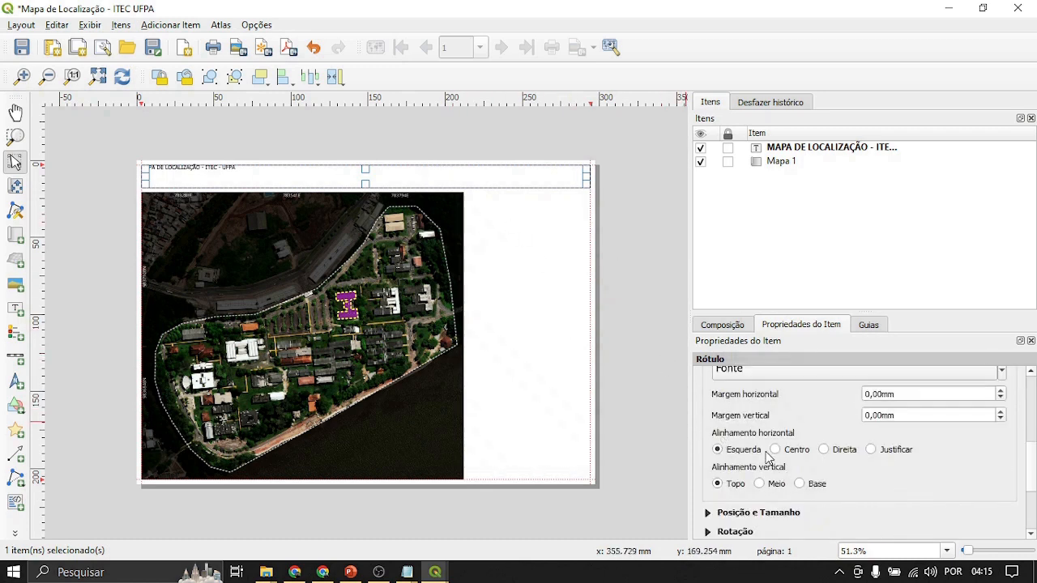
click(775, 451)
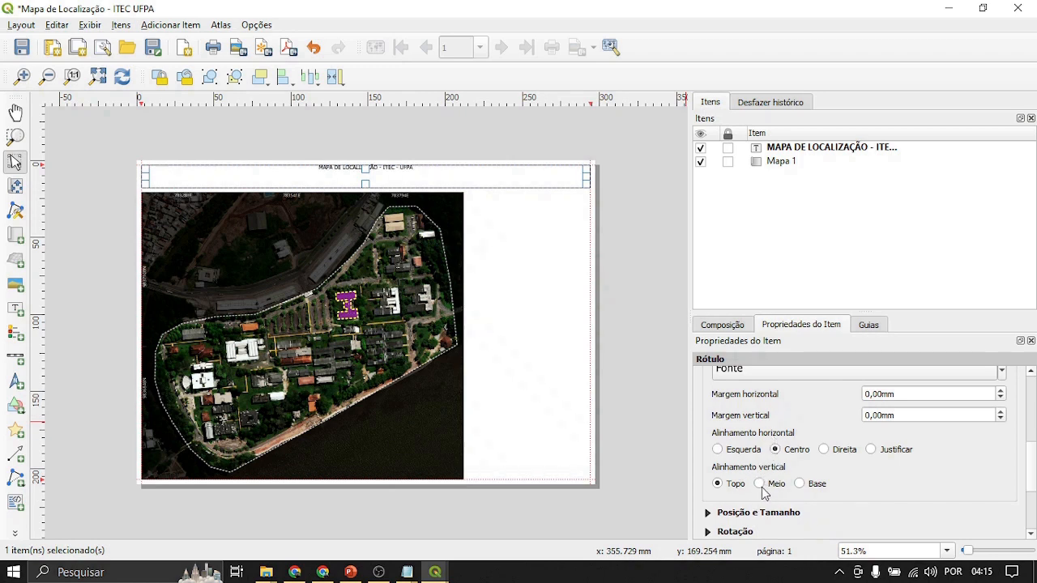
click(760, 484)
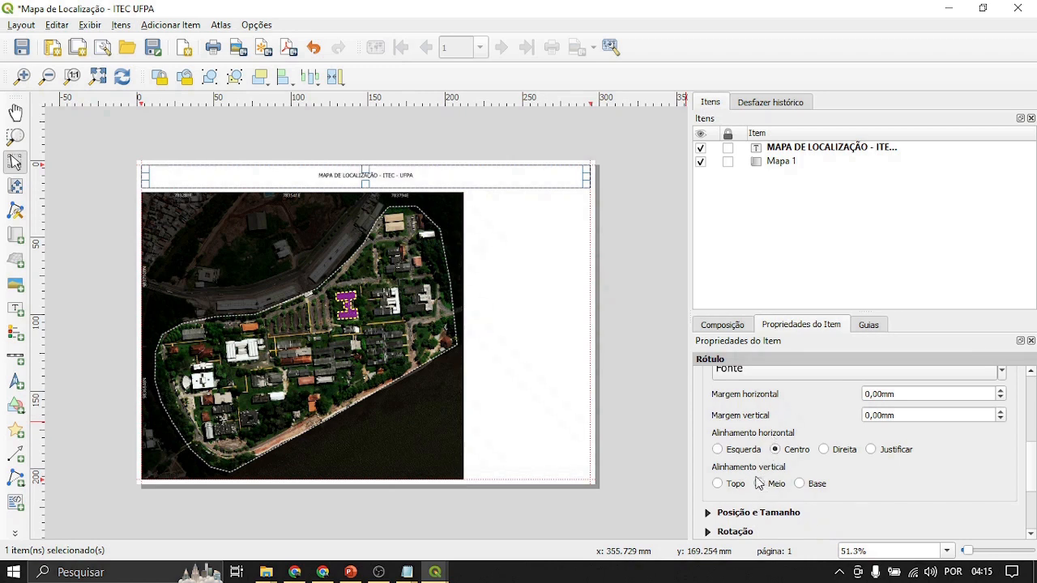
Step: Open the title label's font settings and set the typeface to Open Sans
scroll(710, 440, up, 1)
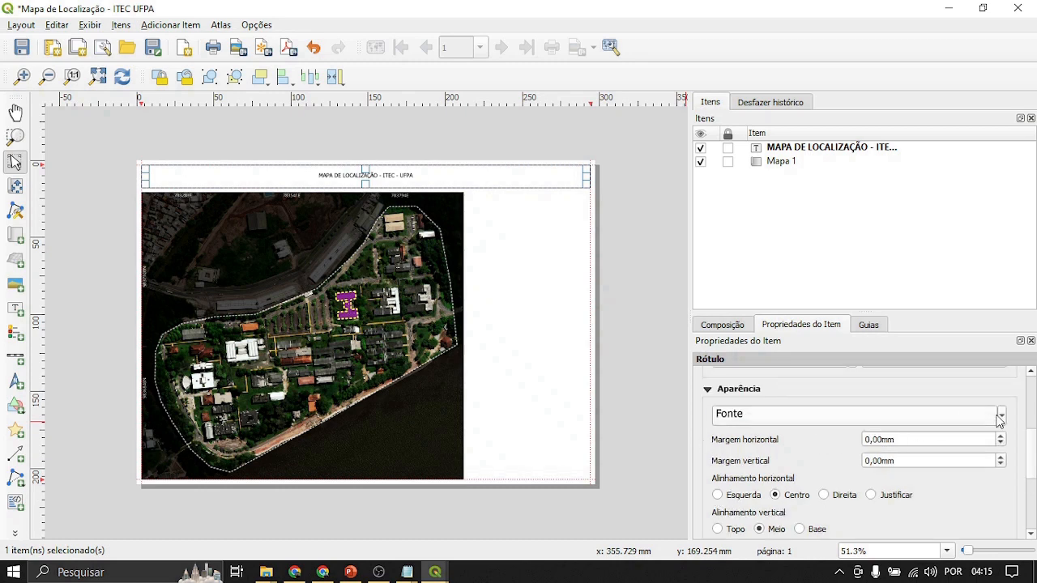
click(1002, 415)
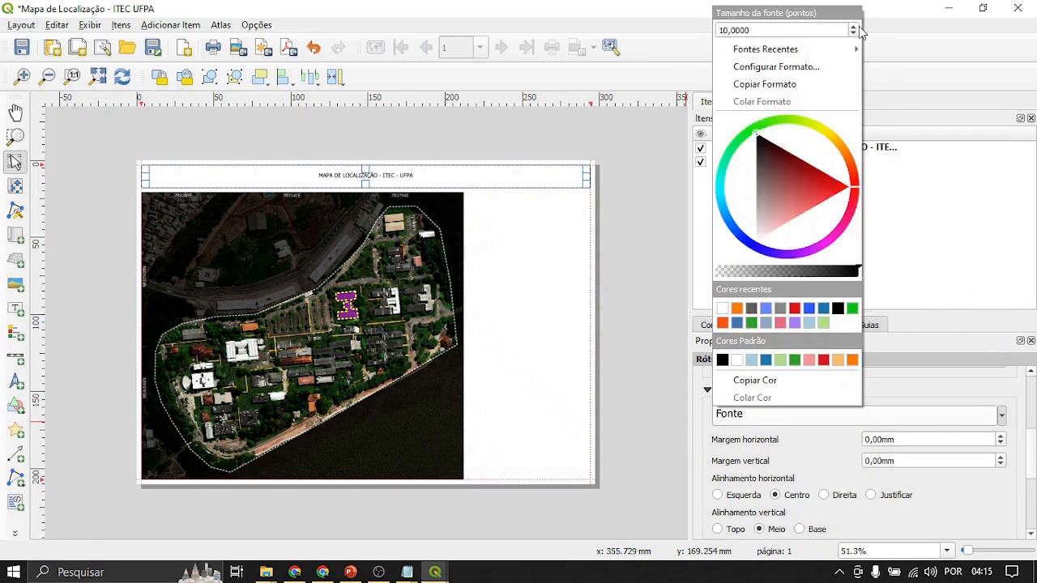
click(882, 424)
click(879, 422)
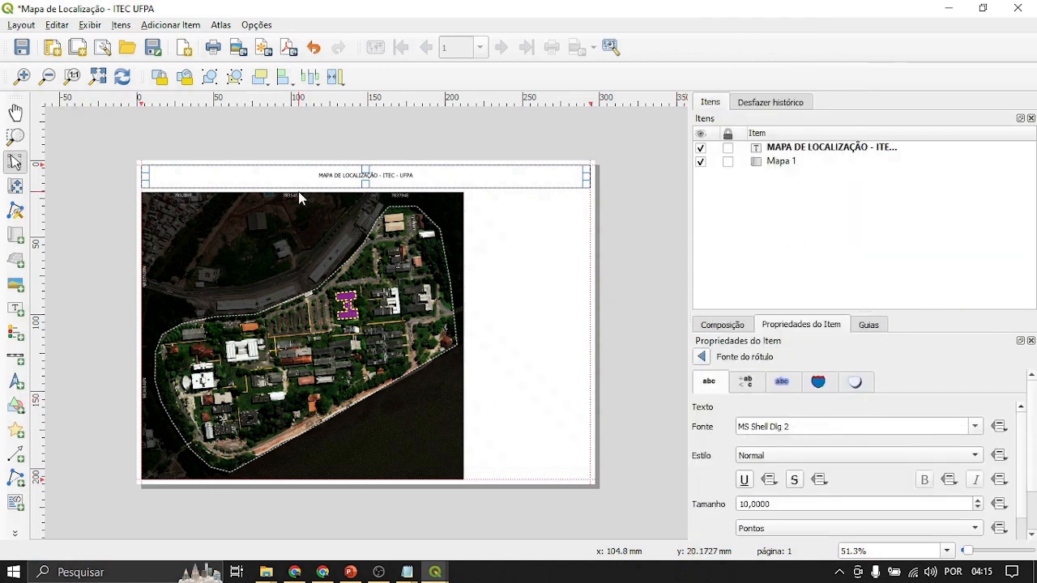
scroll(279, 197, up, 1)
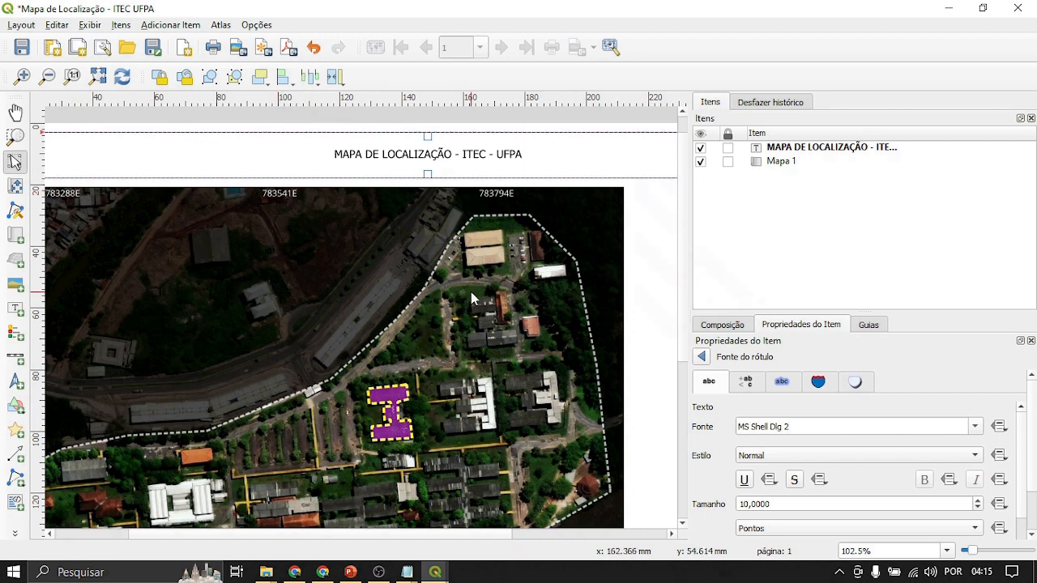
drag(791, 427, 723, 428)
text(OPENS)
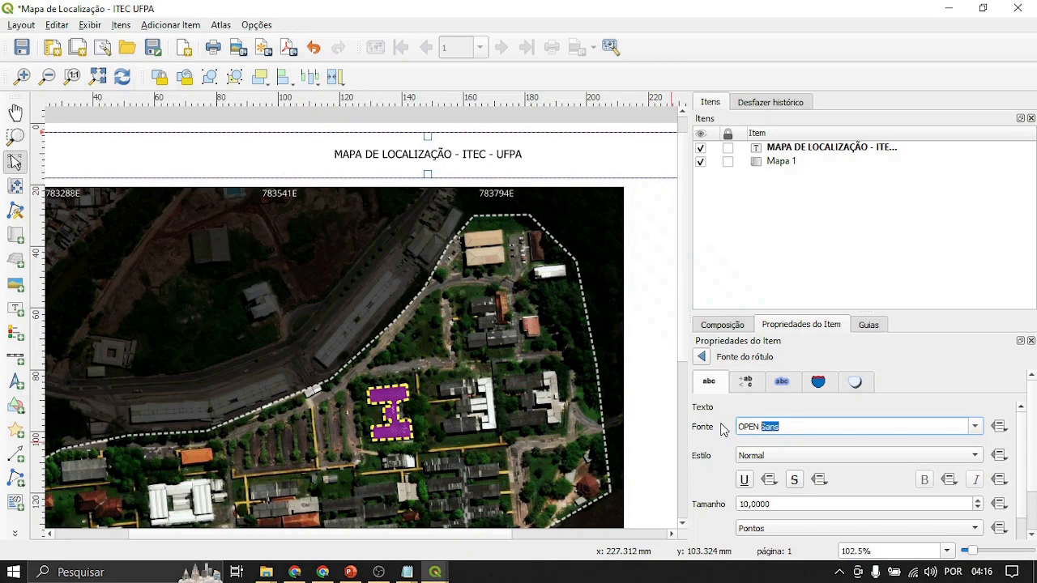
key(Return)
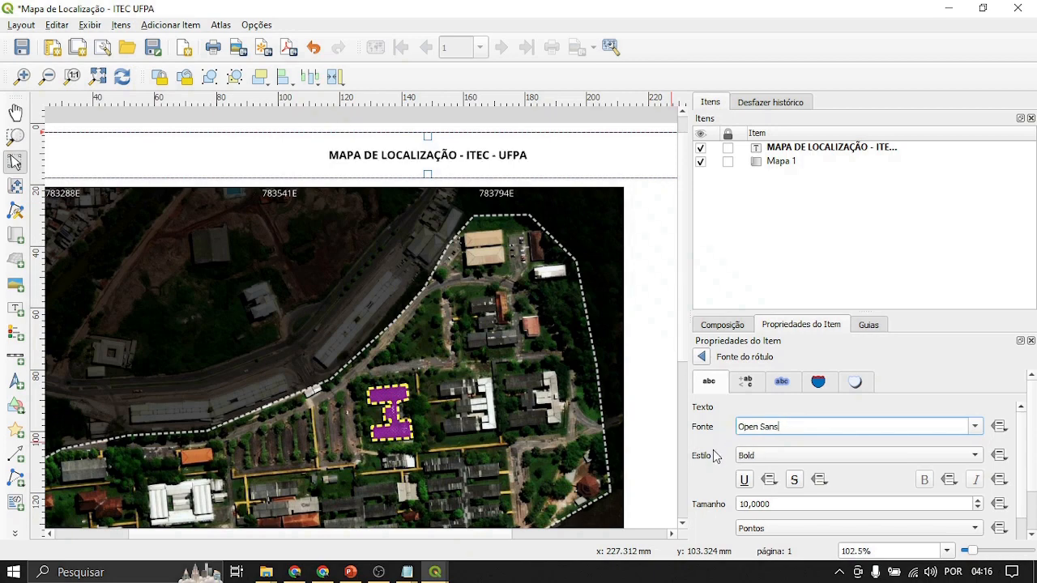
Step: Enlarge the title label's font size to 36 points and return to the label's properties
scroll(598, 377, down, 1)
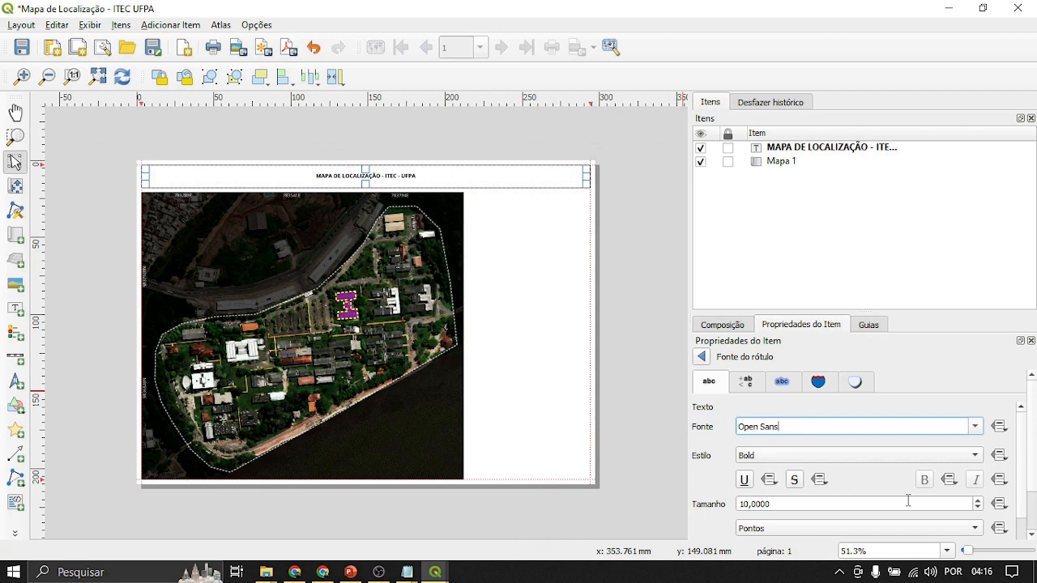
click(979, 500)
click(980, 501)
drag(980, 502, 981, 501)
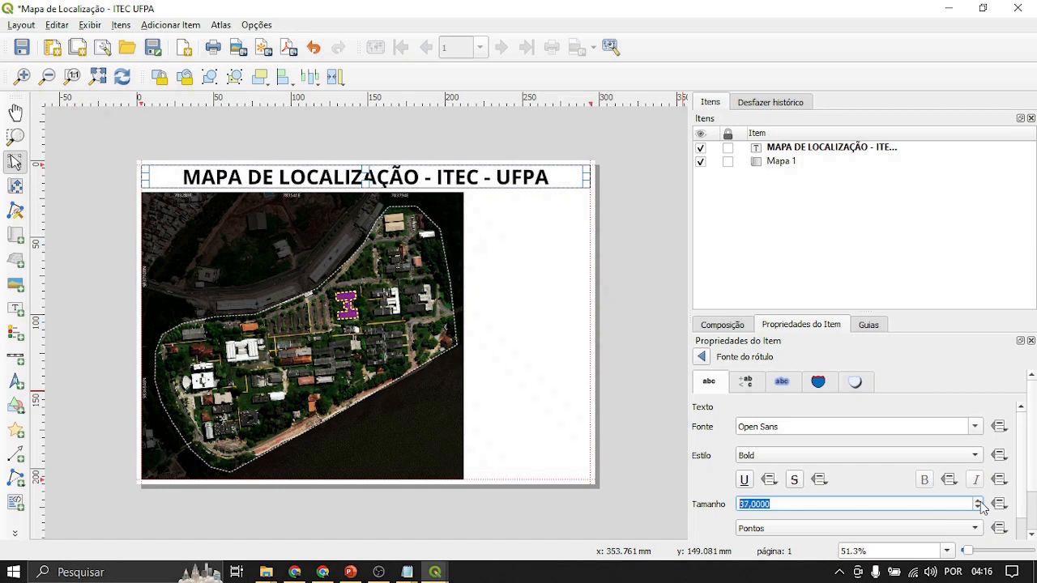
click(981, 501)
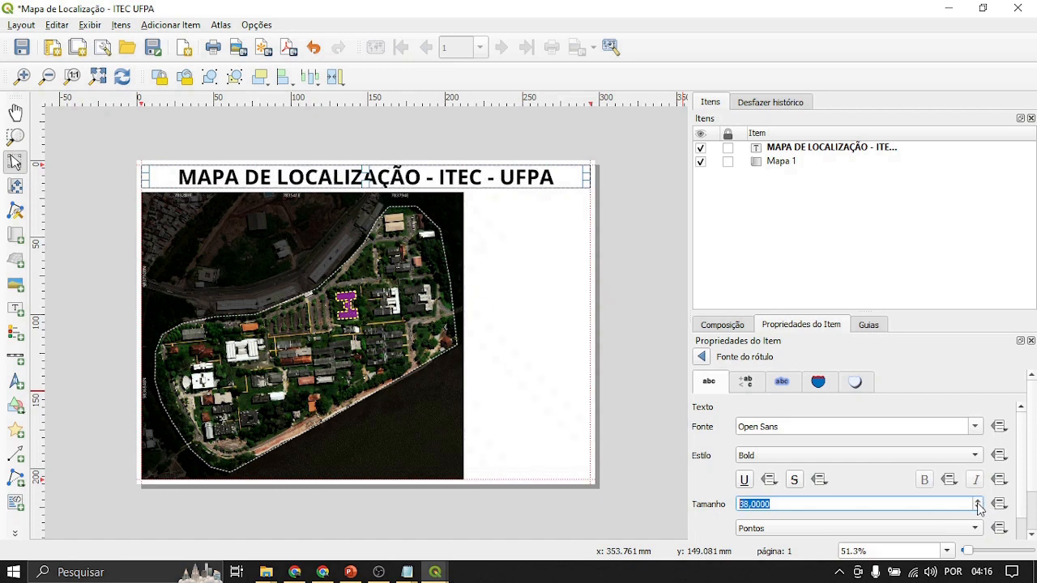
click(978, 510)
click(978, 510)
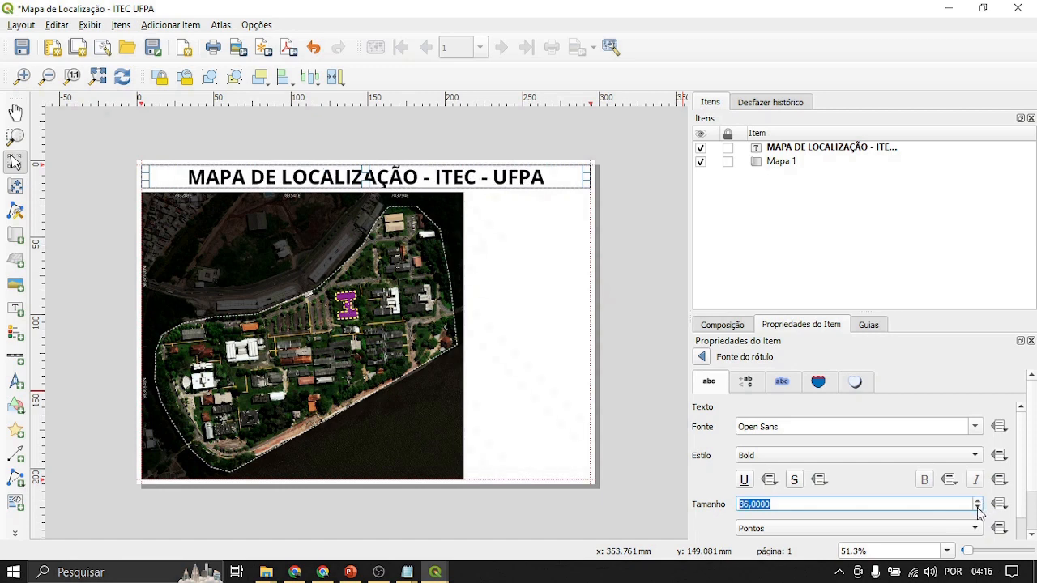
scroll(716, 454, down, 5)
click(702, 357)
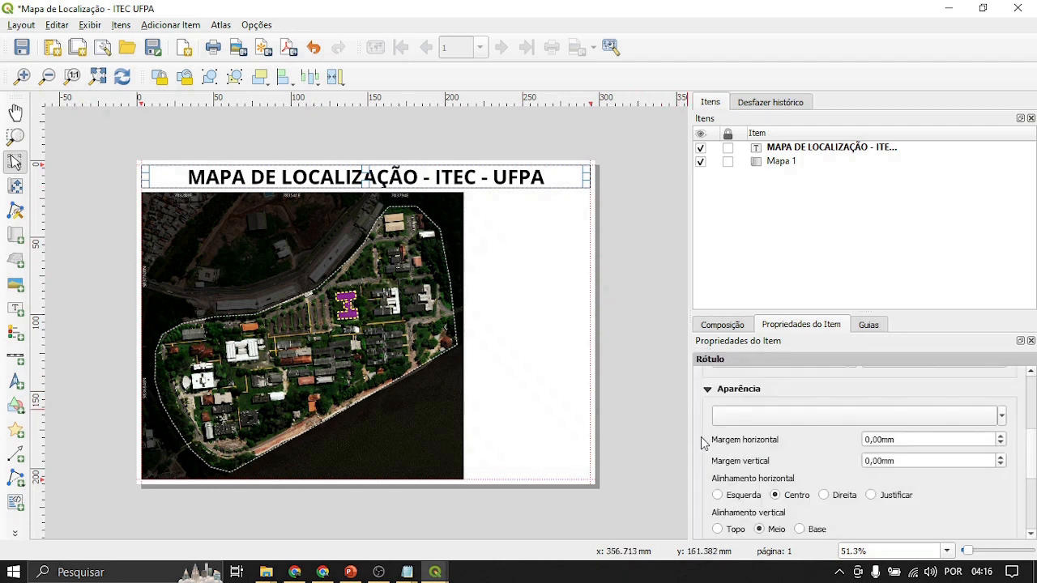
Step: Enable a frame around the title label with 0,70 mm thickness and a dark grey color, then deselect it
scroll(702, 442, down, 3)
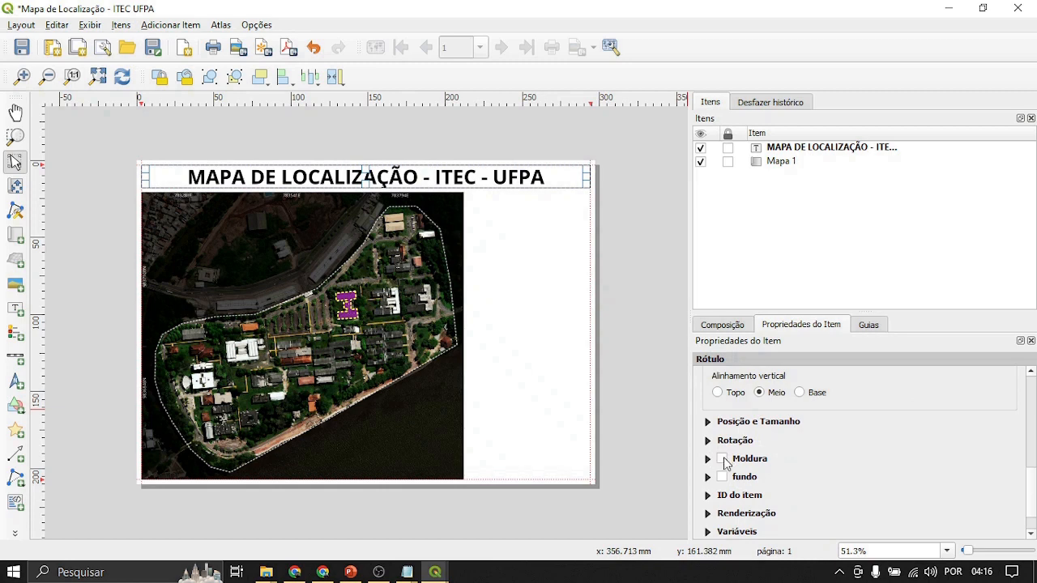
click(722, 459)
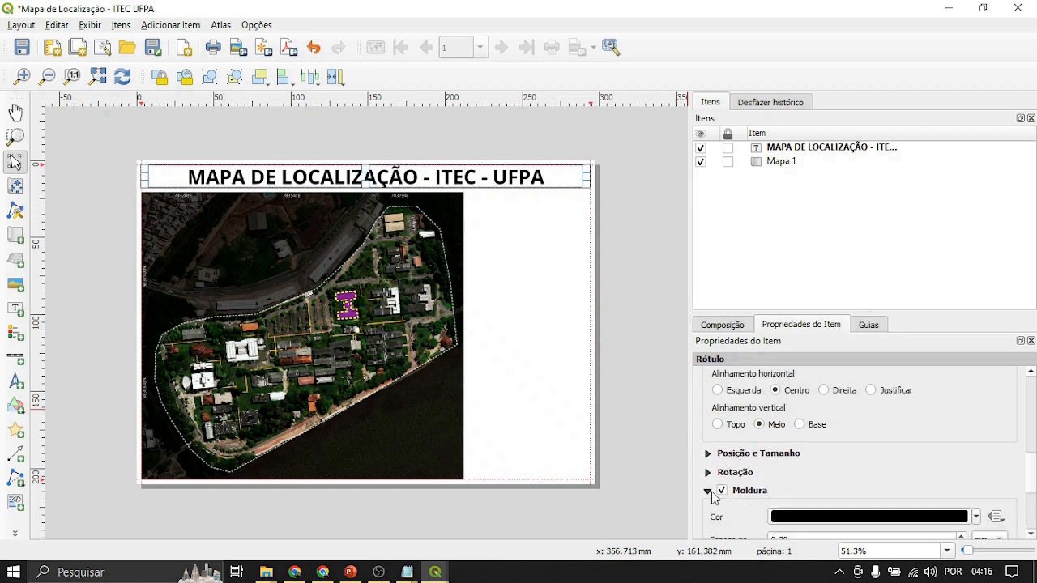
scroll(711, 498, down, 1)
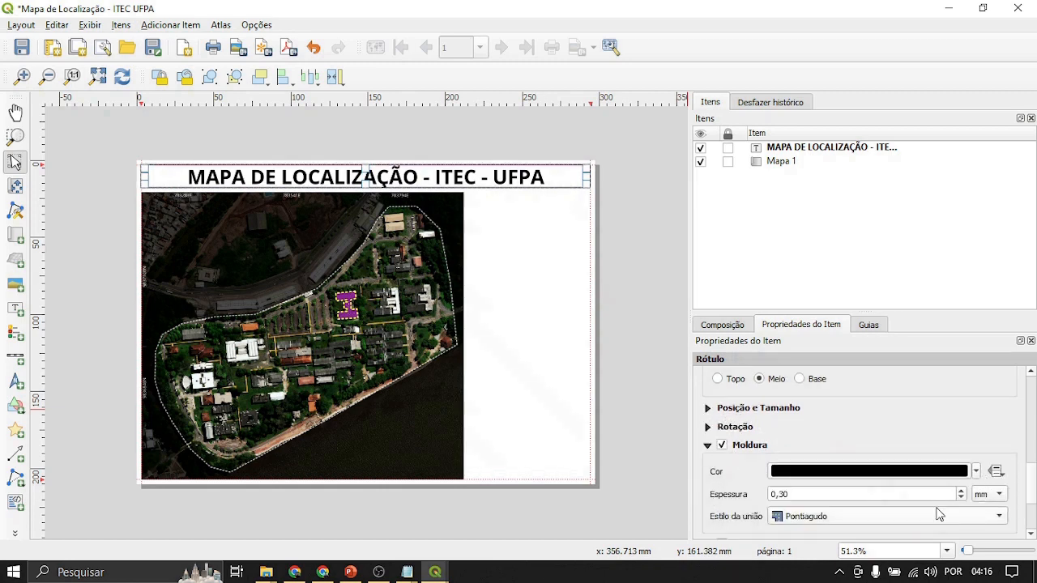
click(963, 492)
click(962, 491)
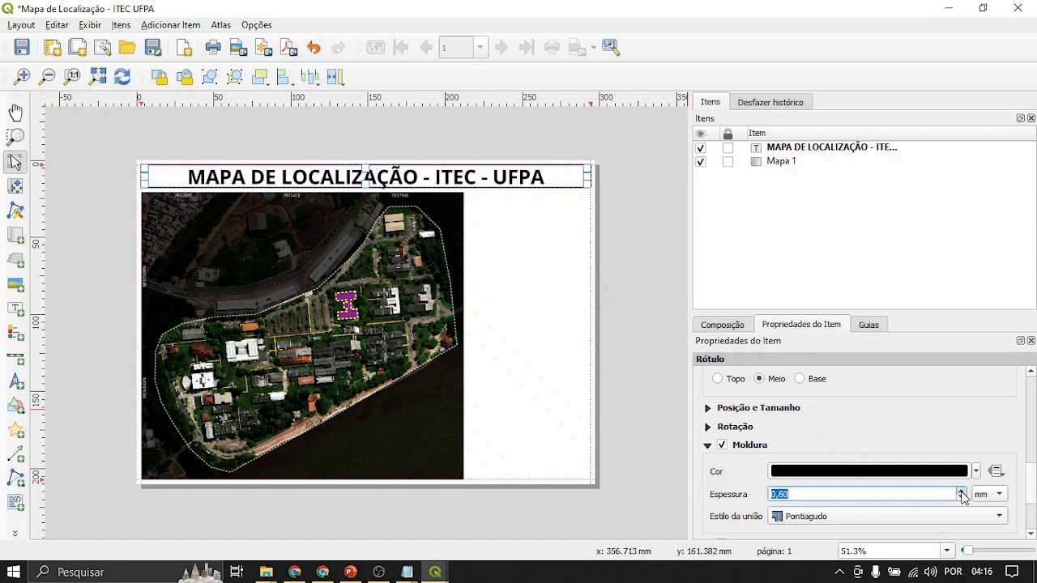
click(976, 473)
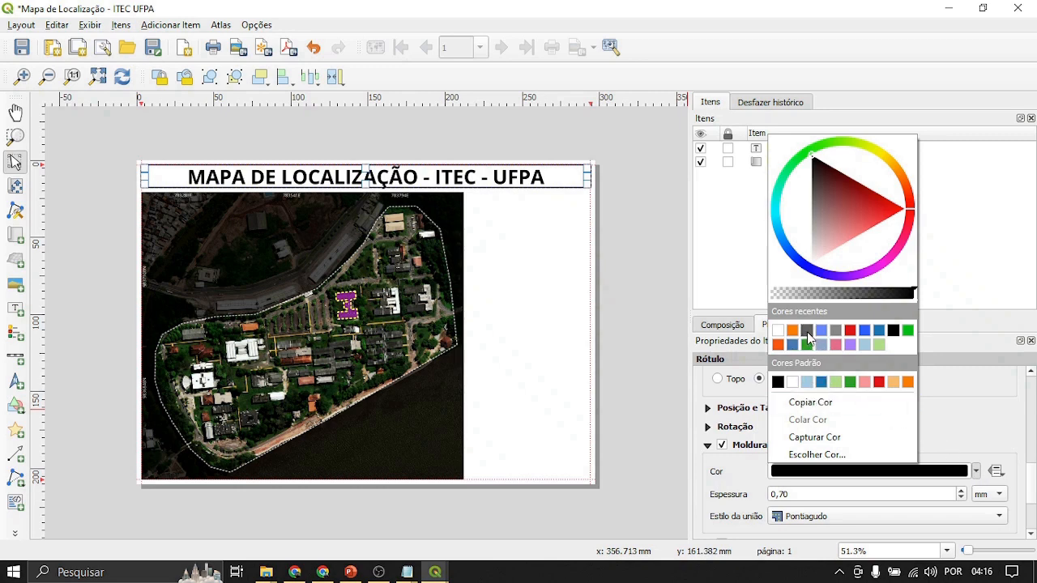
click(808, 333)
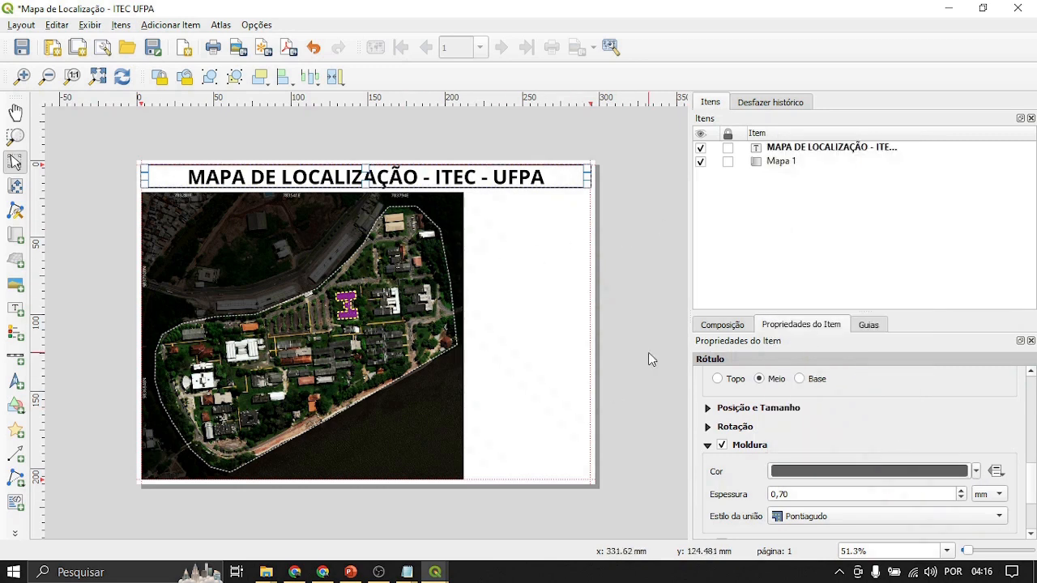
click(109, 228)
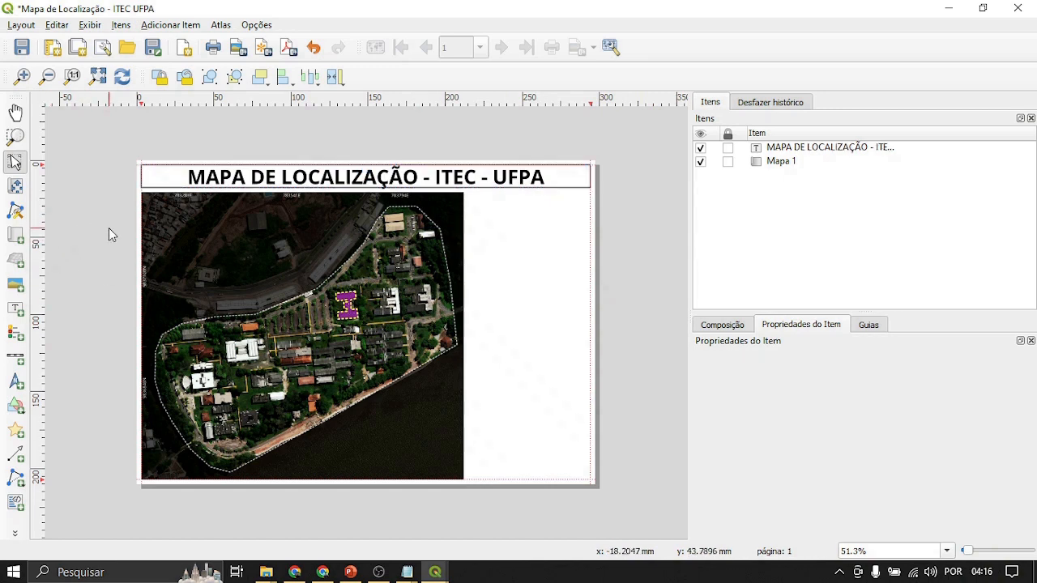
Step: Give Mapa 1 a dark grey frame 0,70 mm thick and inspect the borders at the map's upper-left corner
click(183, 238)
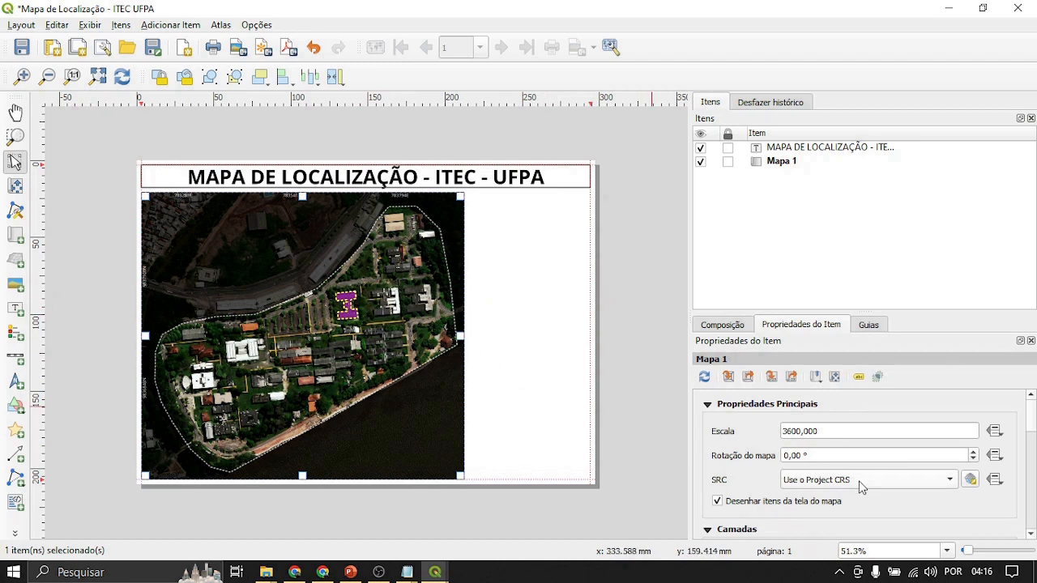
scroll(702, 438, down, 10)
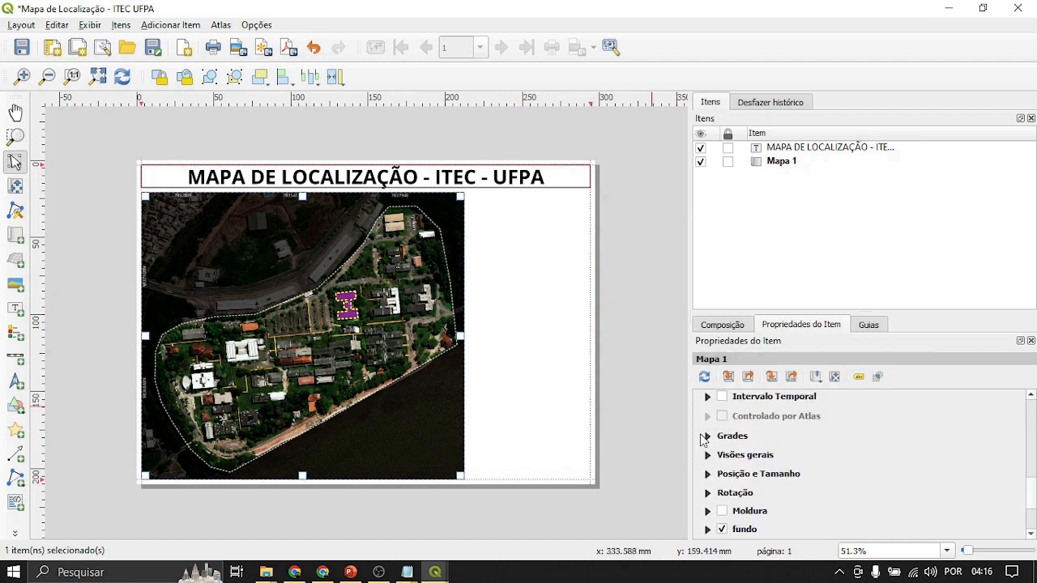
click(720, 512)
scroll(717, 517, down, 2)
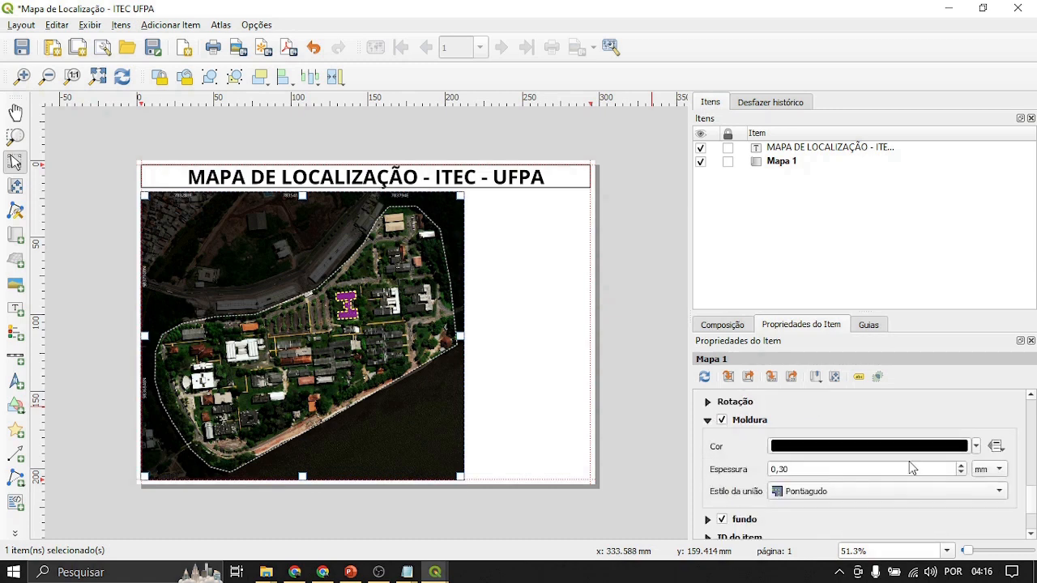
click(960, 467)
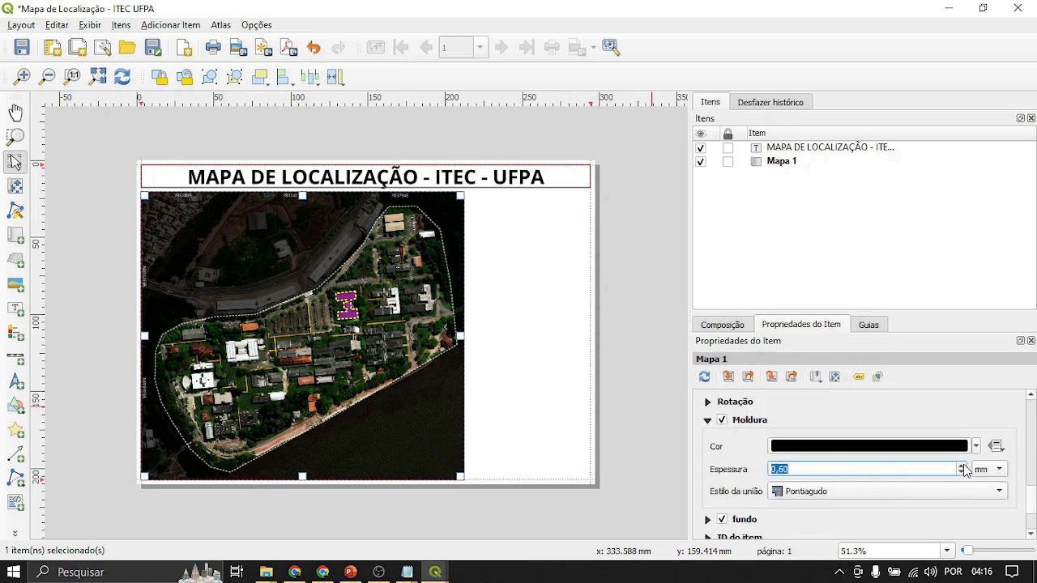
click(976, 446)
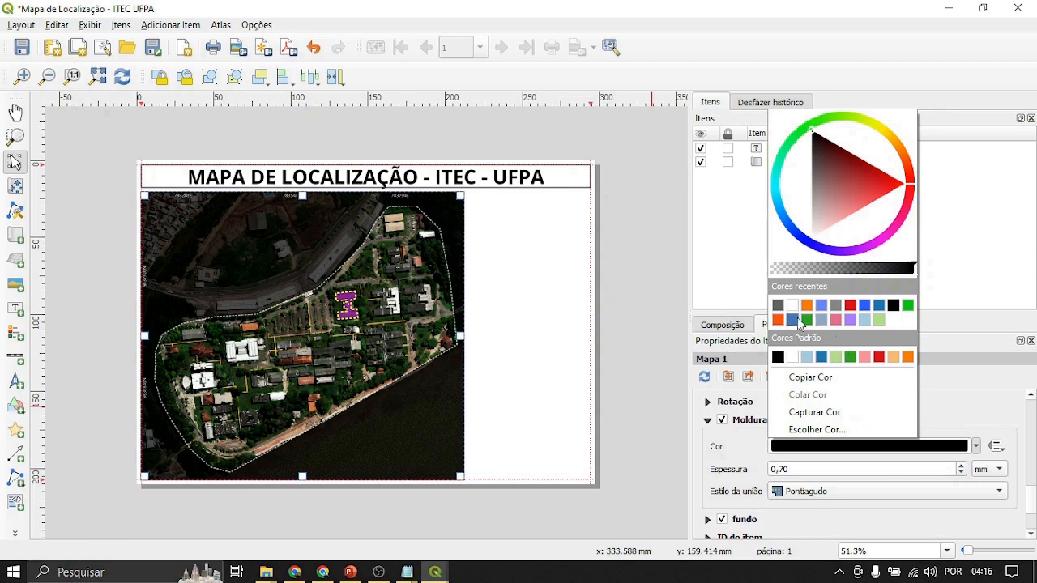
click(778, 307)
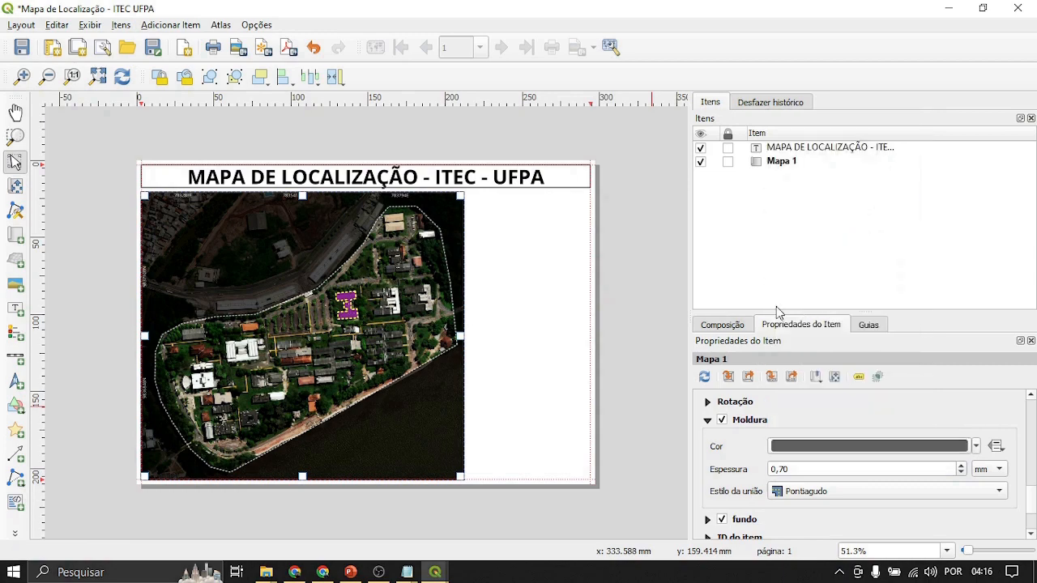
click(647, 359)
scroll(121, 178, up, 3)
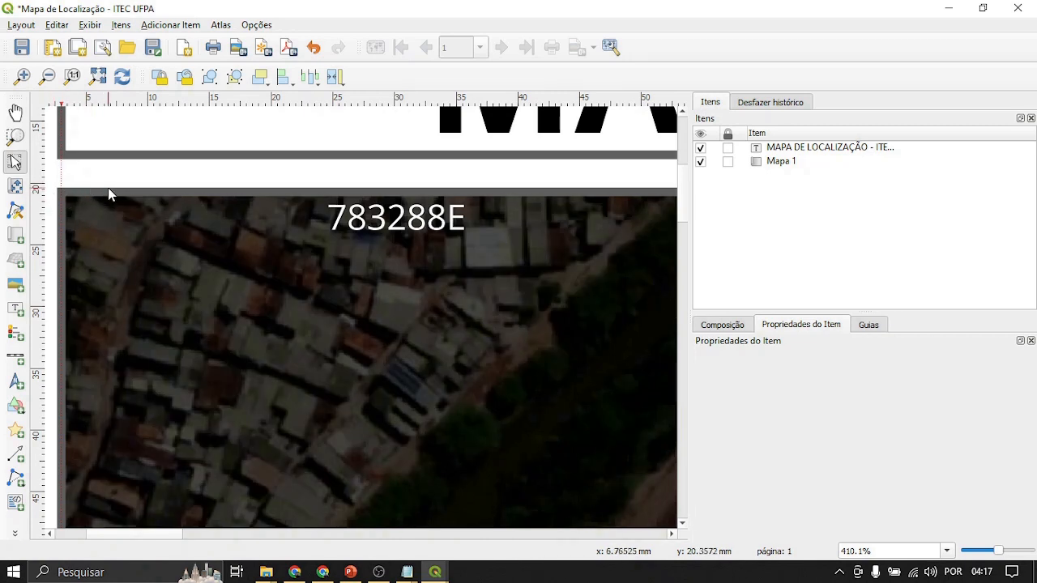
scroll(113, 194, down, 1)
scroll(128, 206, down, 2)
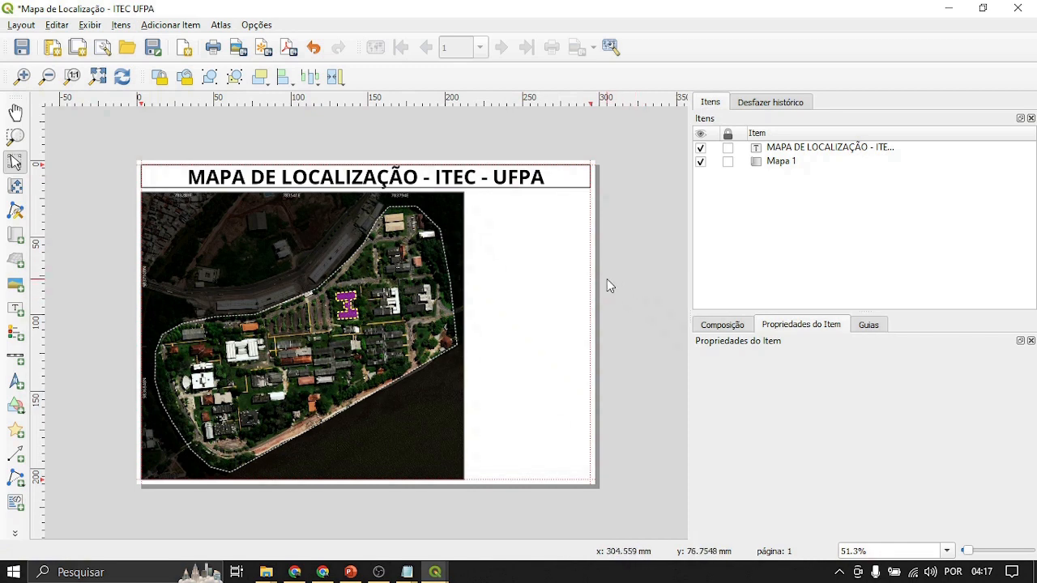
Step: Change the layout page's background fill to a very light grey
click(544, 295)
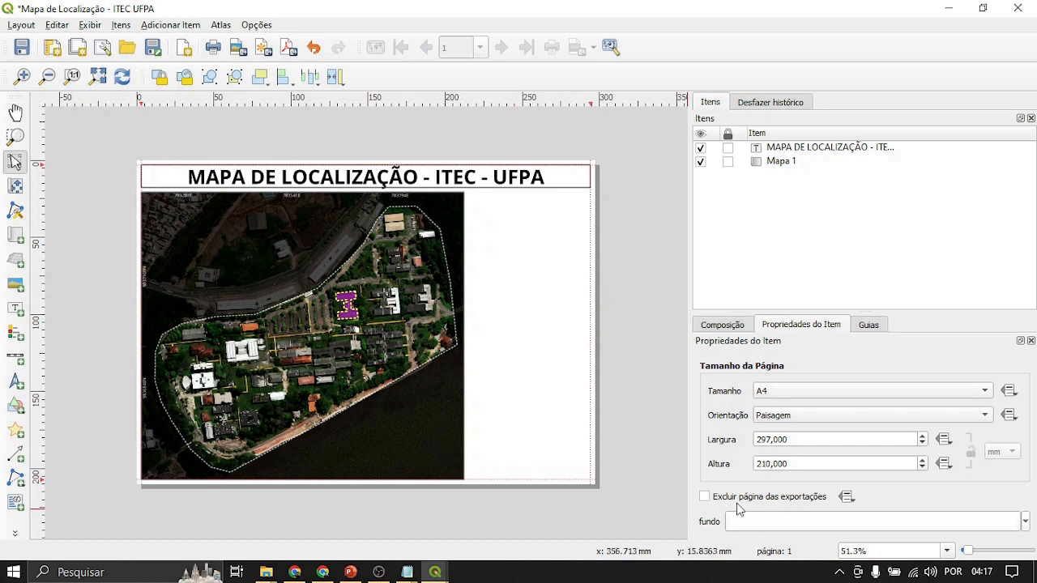
click(1027, 521)
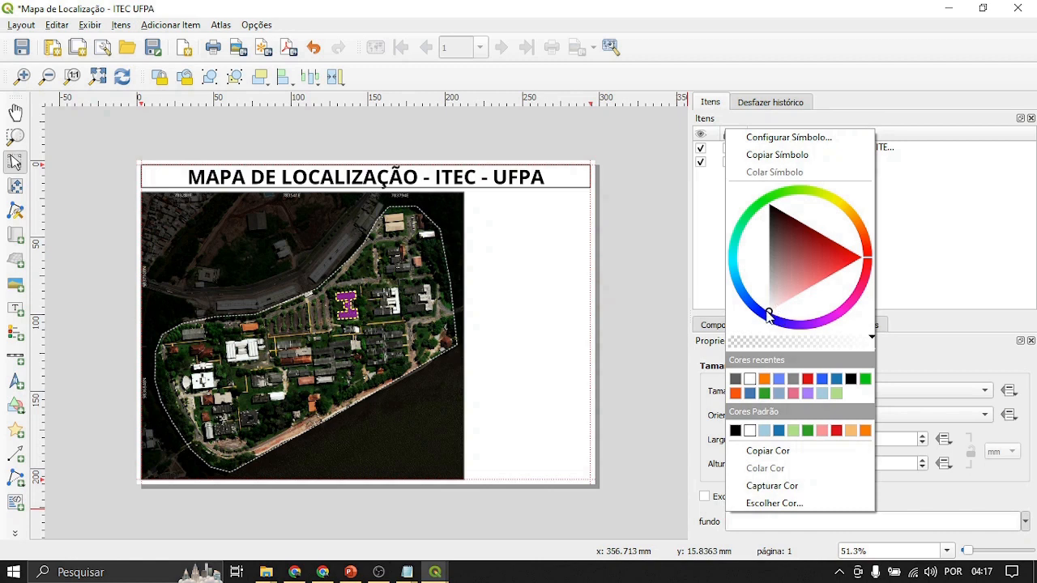
mouse_move(768, 318)
mouse_down()
mouse_move(772, 297)
mouse_move(774, 305)
mouse_up()
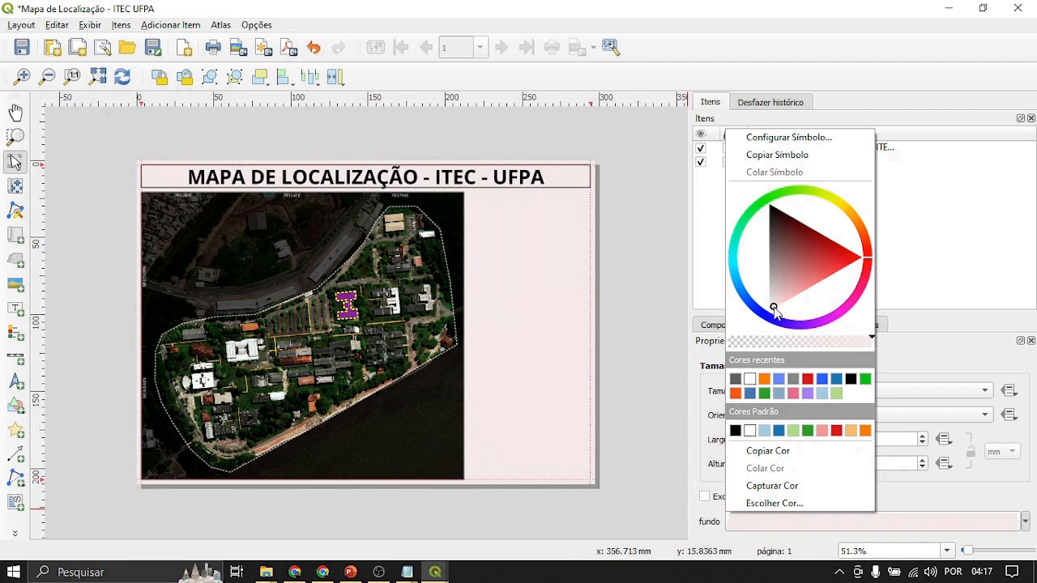
mouse_move(776, 316)
mouse_down()
mouse_move(768, 334)
mouse_move(770, 313)
mouse_up()
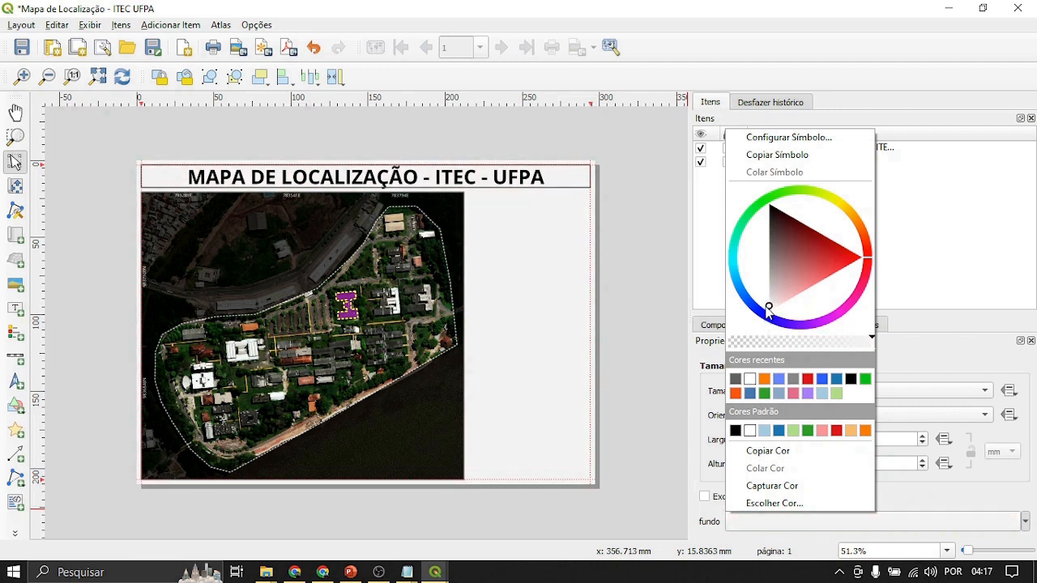
click(640, 261)
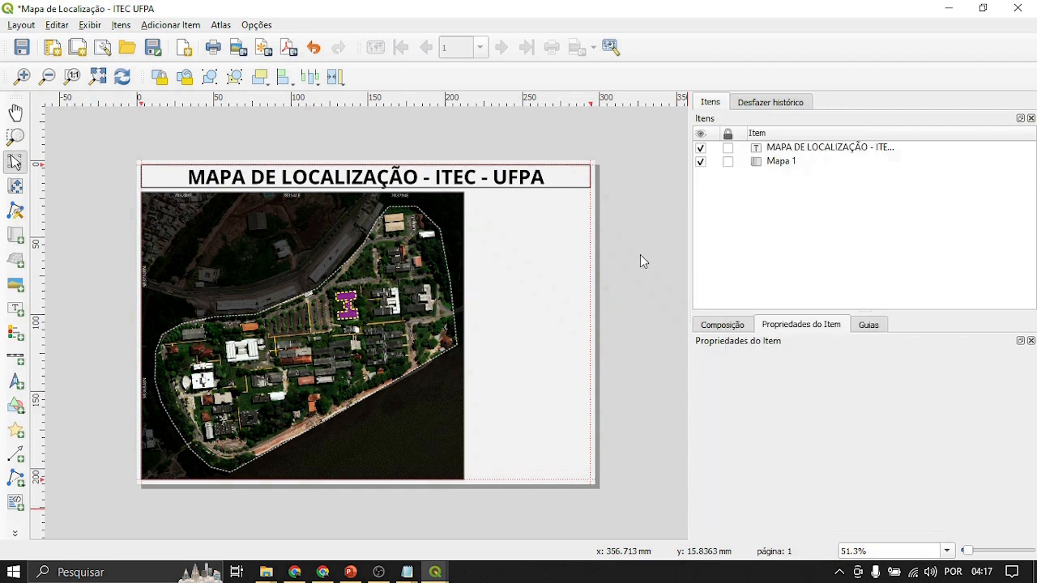
Step: Enable the title label's background and color it a medium grey, darker than the page
click(567, 192)
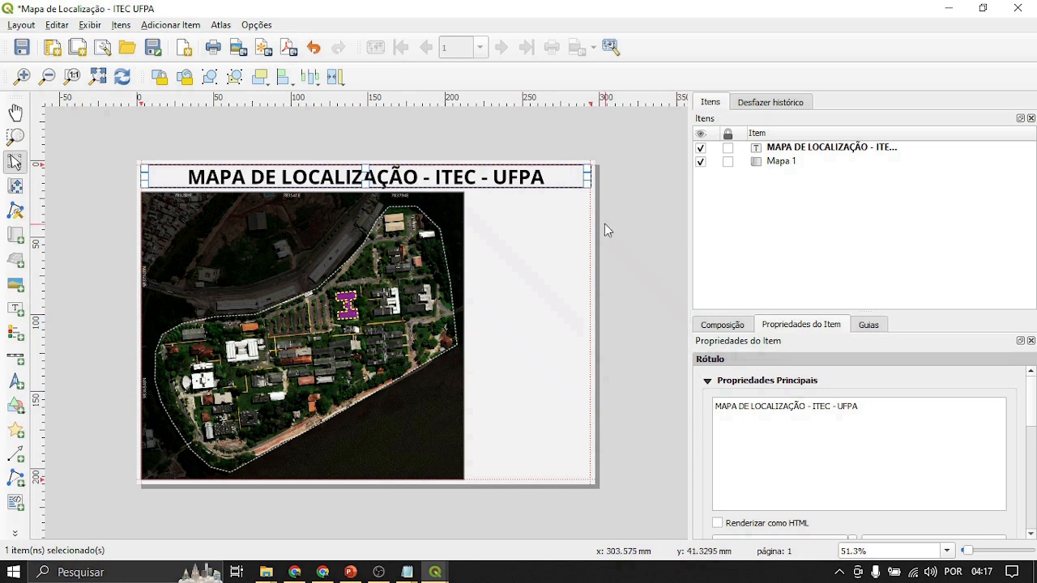
scroll(700, 427, down, 10)
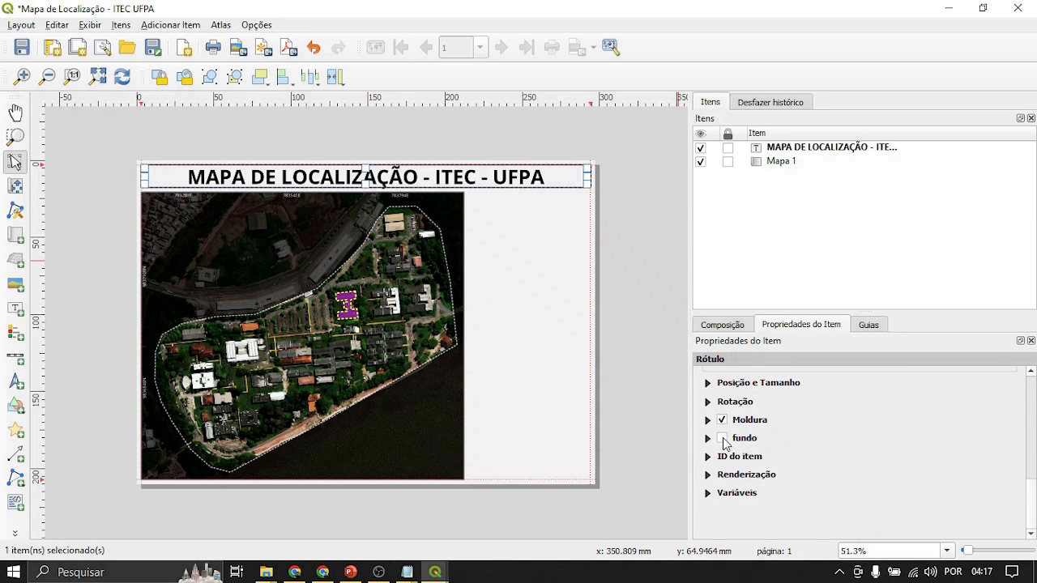
click(722, 439)
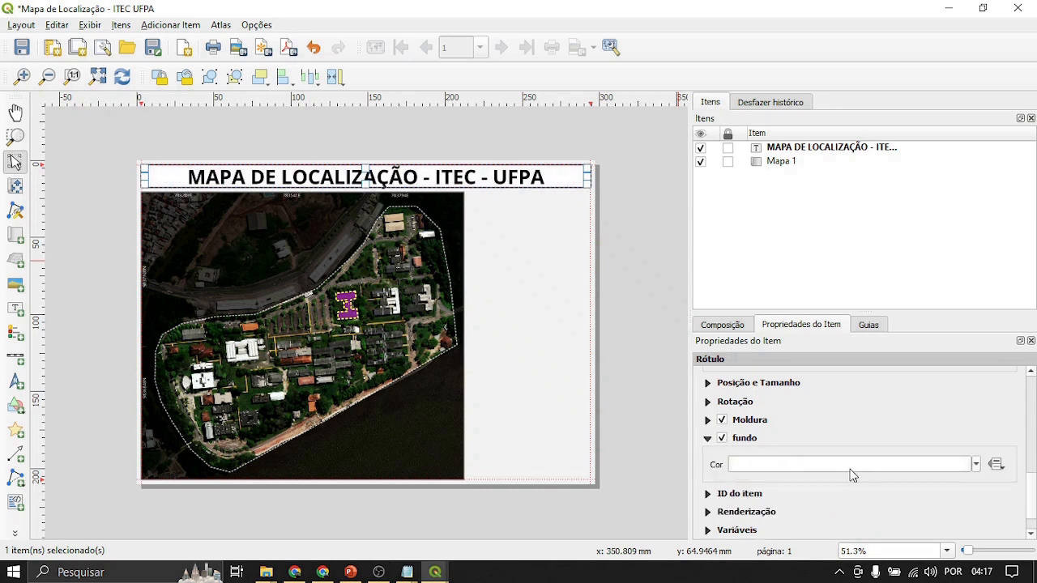
click(977, 464)
mouse_move(787, 264)
mouse_down()
mouse_move(775, 232)
mouse_move(788, 231)
mouse_move(807, 241)
mouse_move(714, 232)
mouse_up()
click(660, 261)
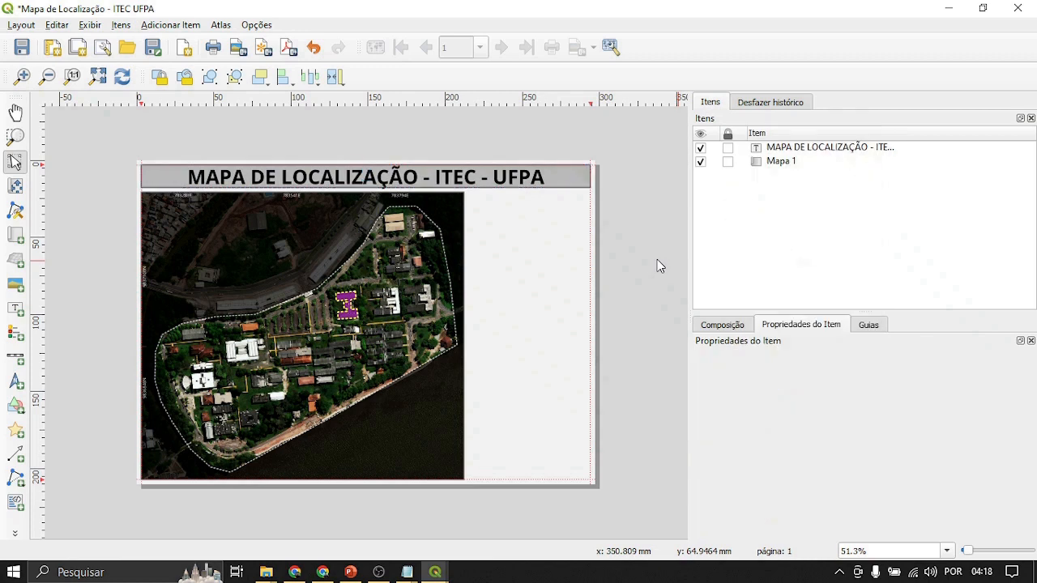
Step: Reduce the title label's font size by two points, then deselect the label
click(452, 177)
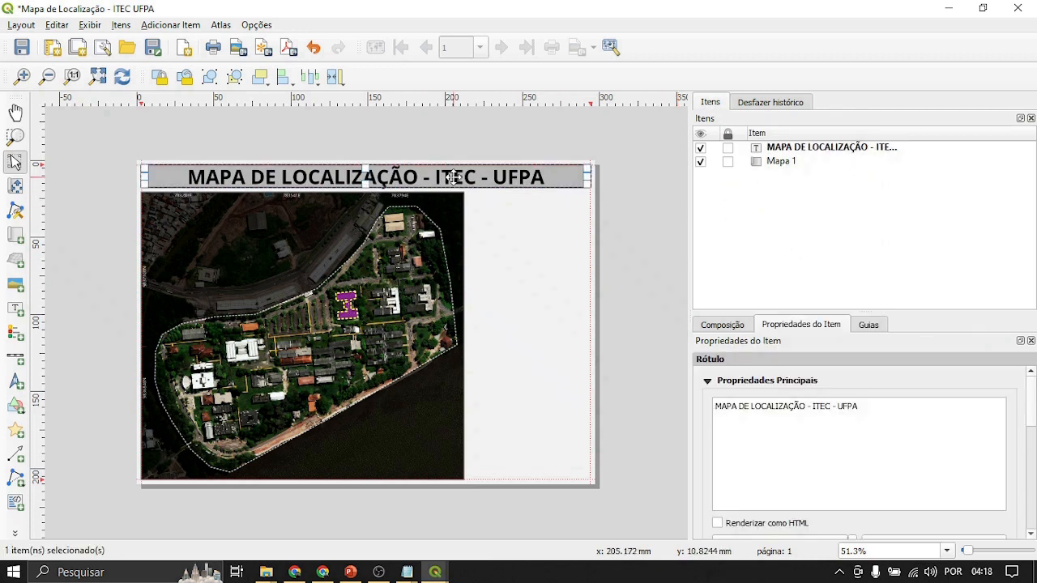
scroll(705, 427, down, 5)
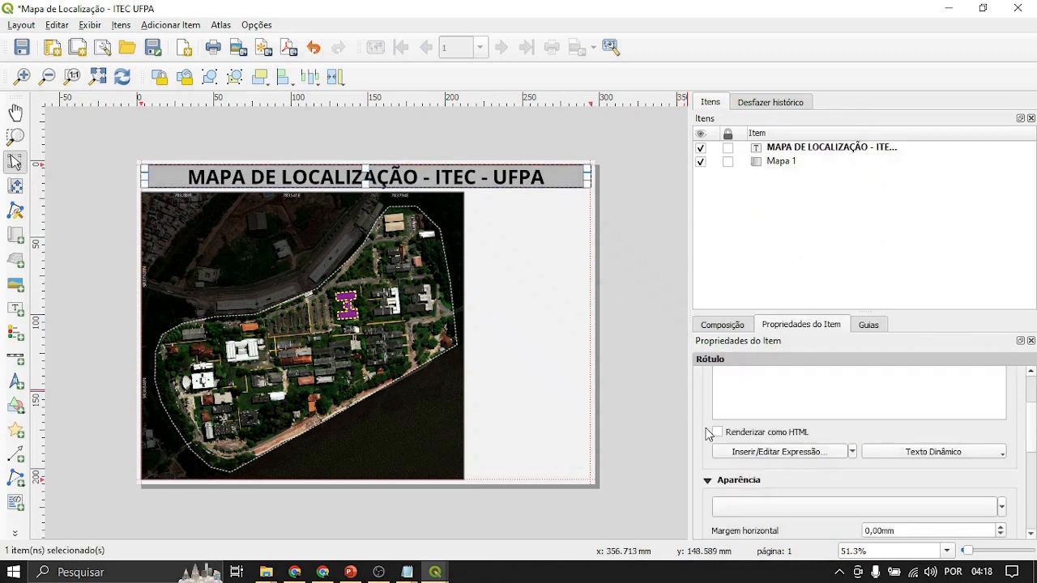
scroll(695, 468, up, 1)
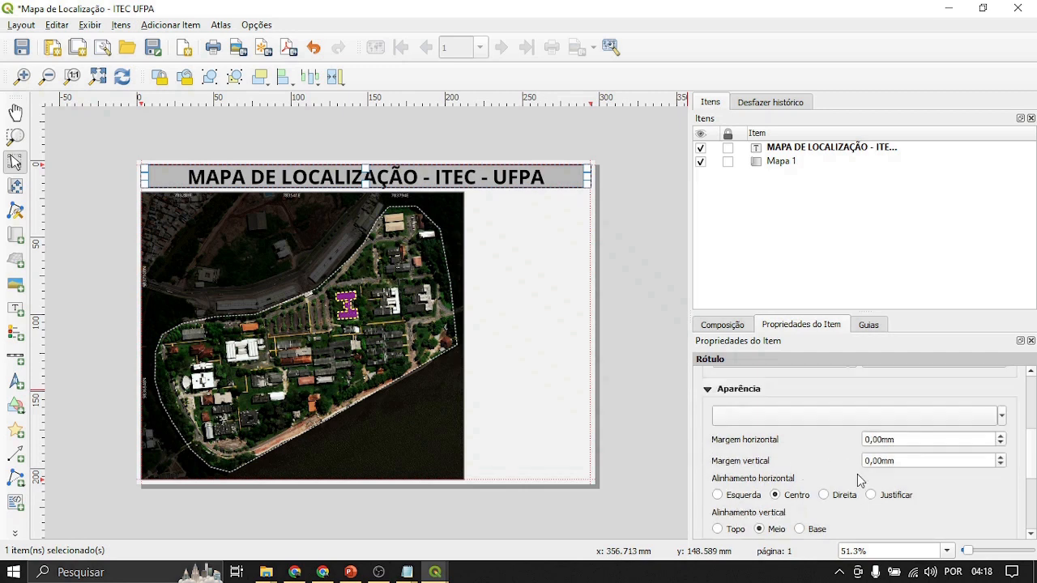
click(1005, 418)
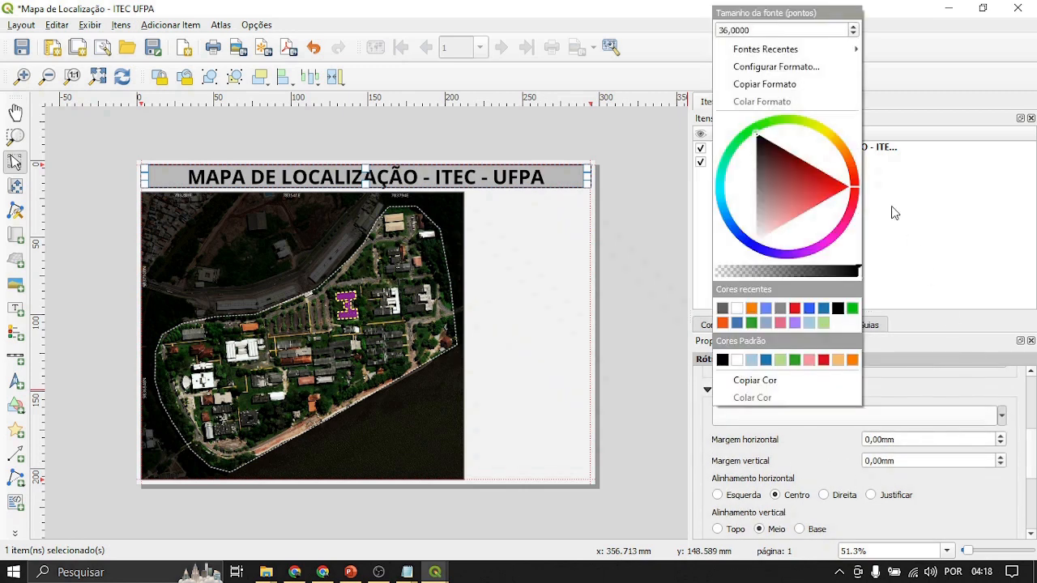
double_click(855, 32)
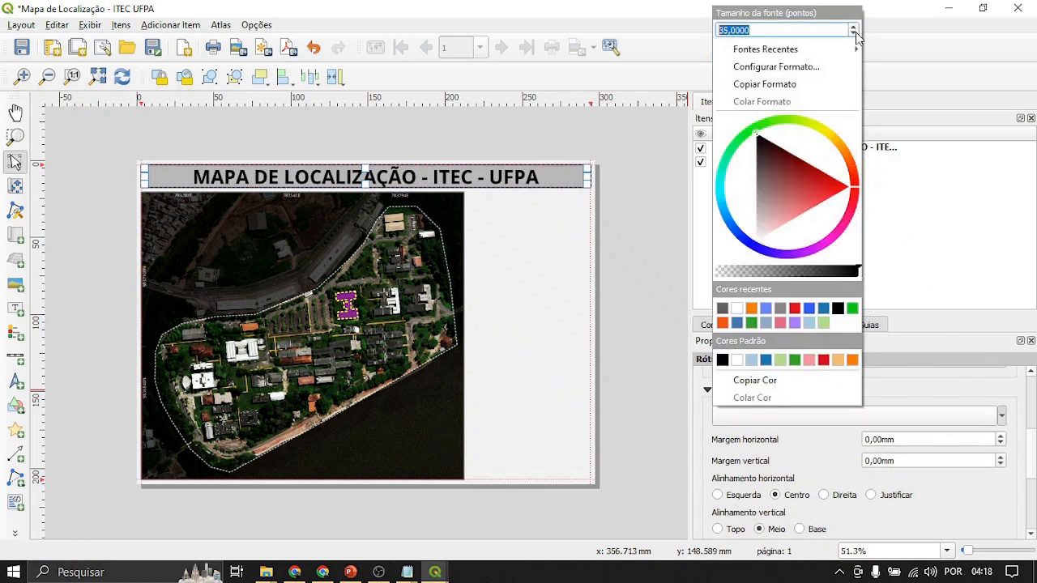
click(651, 261)
click(651, 261)
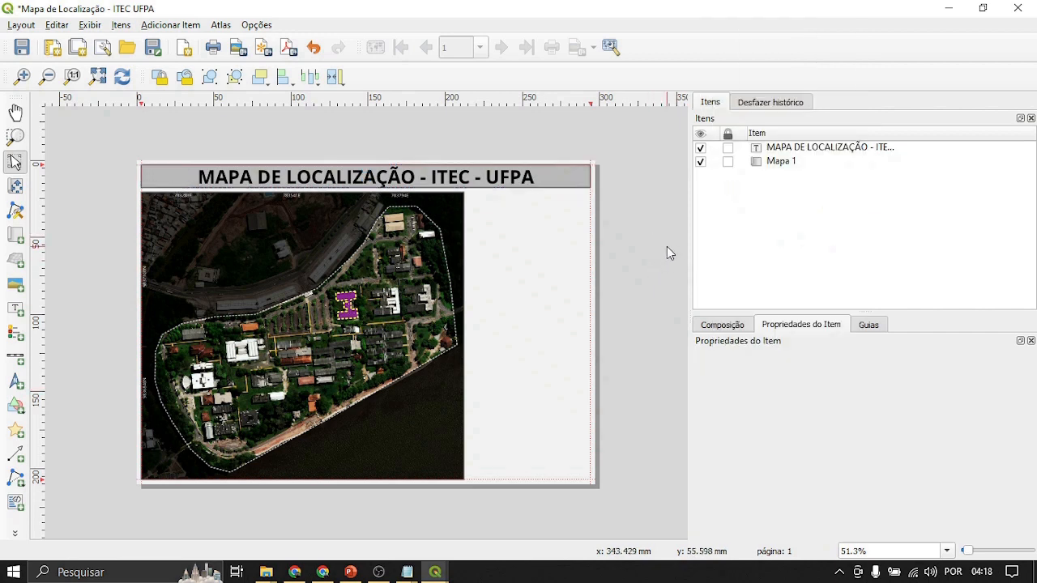
Step: Compare the layout with the finished reference map on the PowerPoint slide, then return to the layout window
click(350, 572)
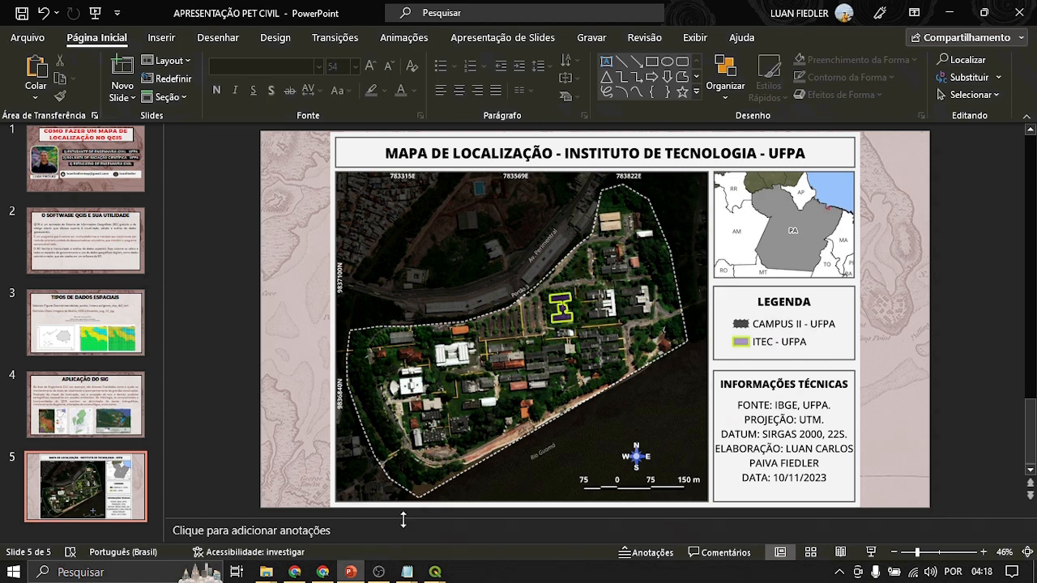
click(435, 572)
click(496, 548)
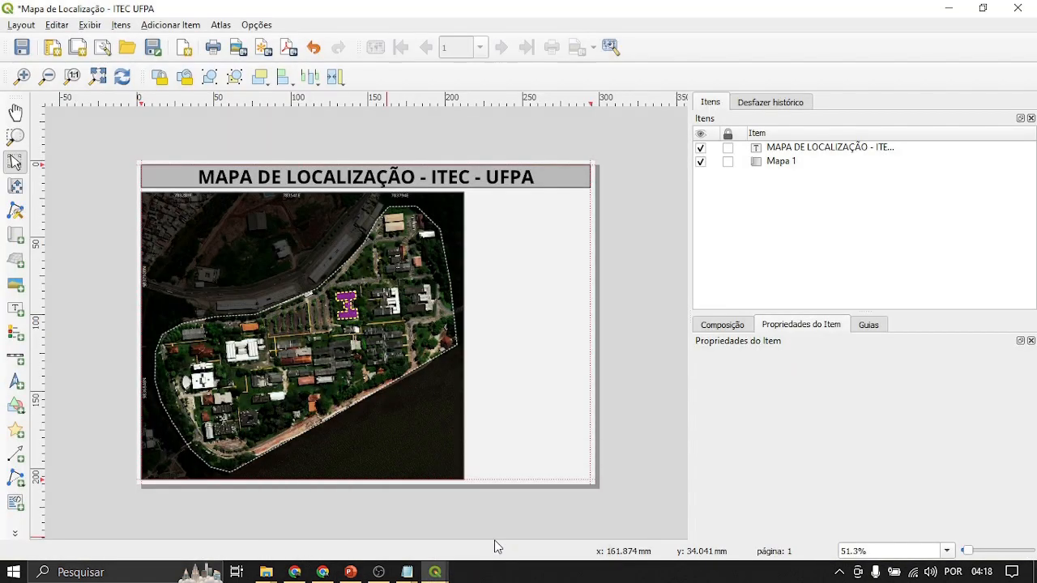
click(534, 175)
click(645, 208)
click(567, 185)
click(558, 206)
click(350, 572)
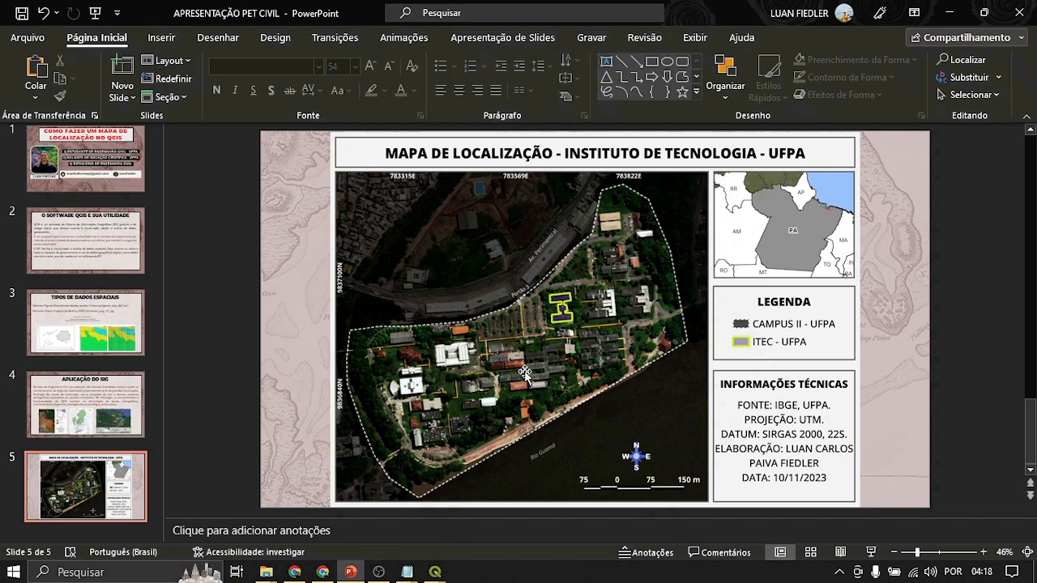
click(435, 572)
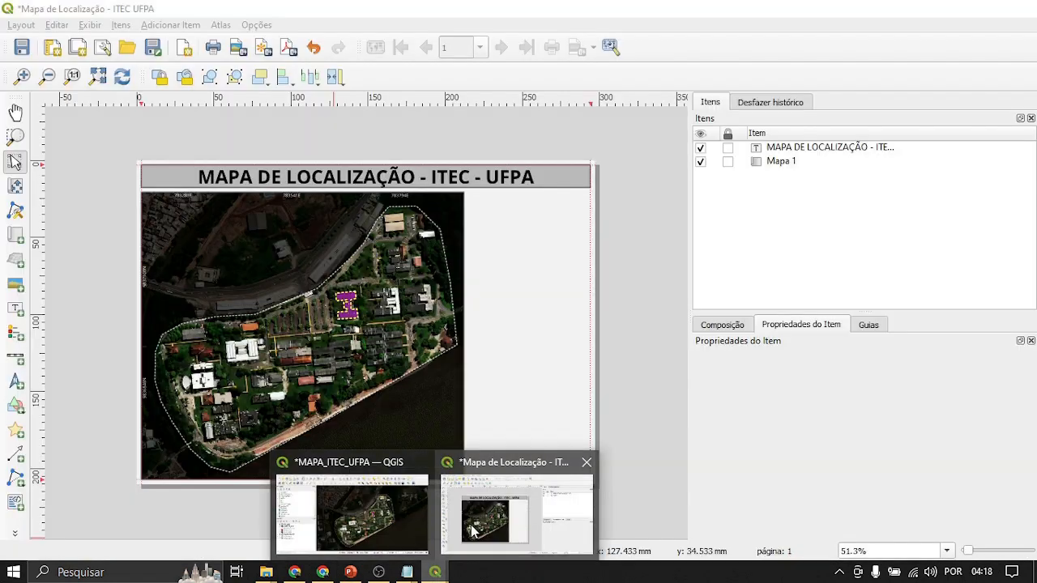
click(474, 531)
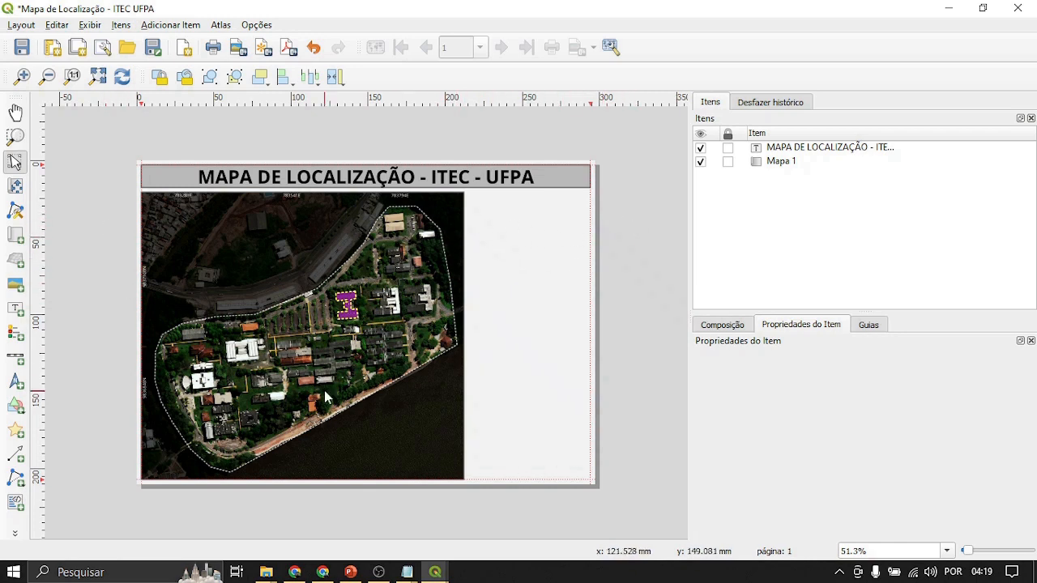
Step: Add a second map beside Mapa 1, just below the title, and set its scale to 500000
click(16, 235)
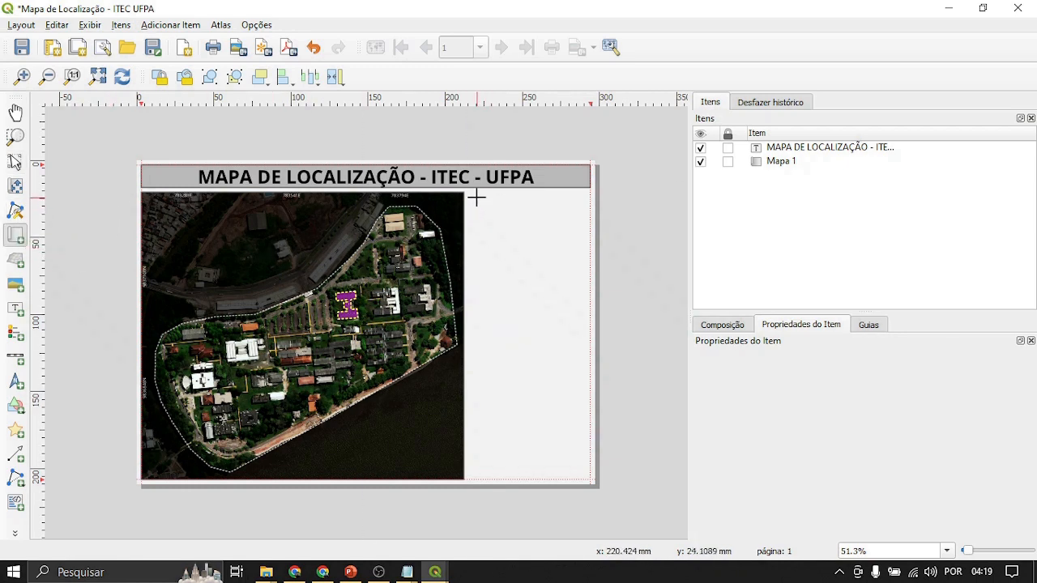
drag(470, 193, 591, 284)
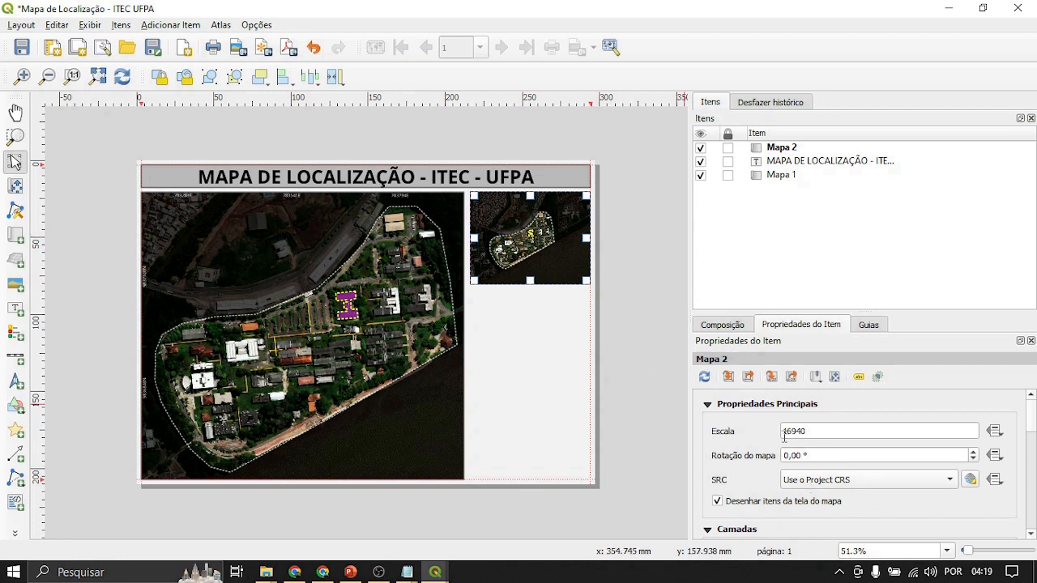
drag(820, 431, 777, 431)
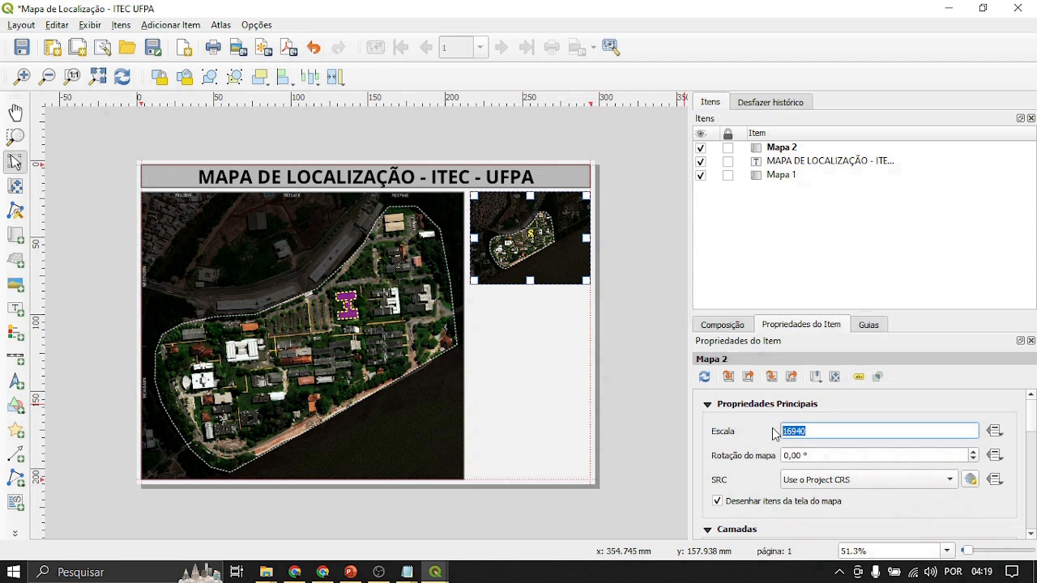
key(Return)
drag(823, 428, 747, 437)
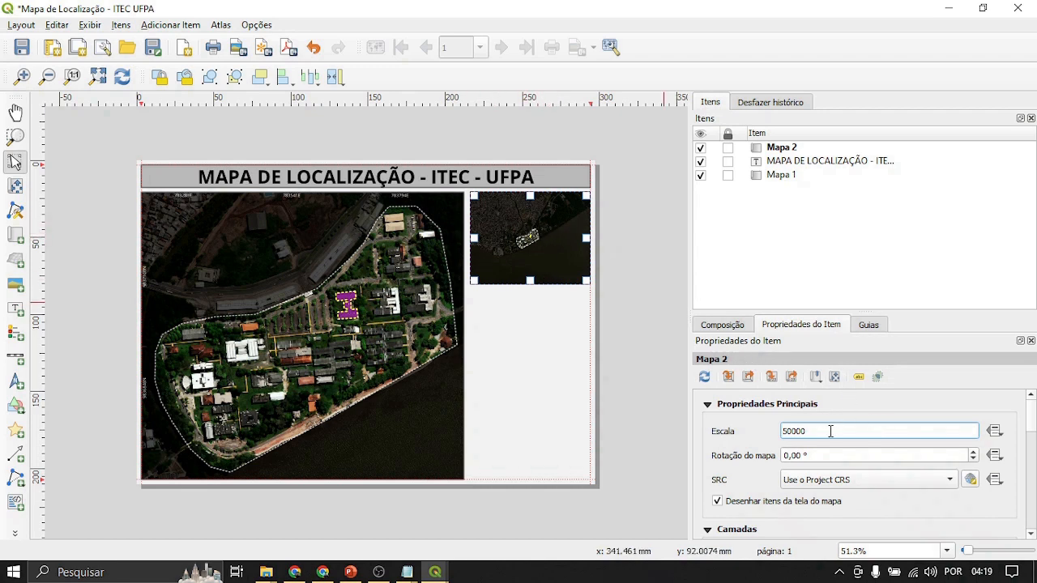
key(Return)
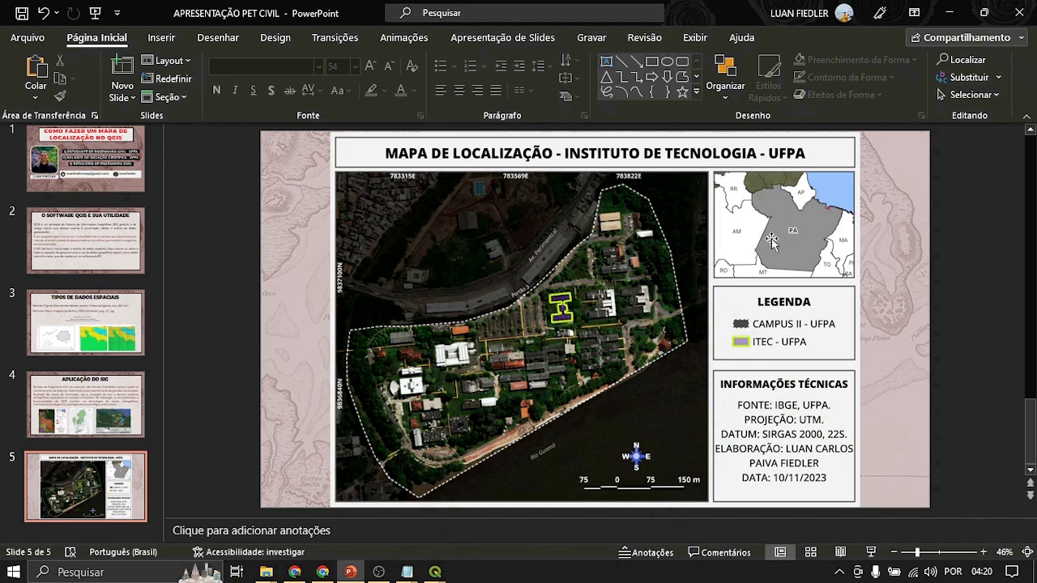
Step: Return from the PowerPoint reference to QGIS and check the layout's inset map against the main project's visible layers
click(436, 573)
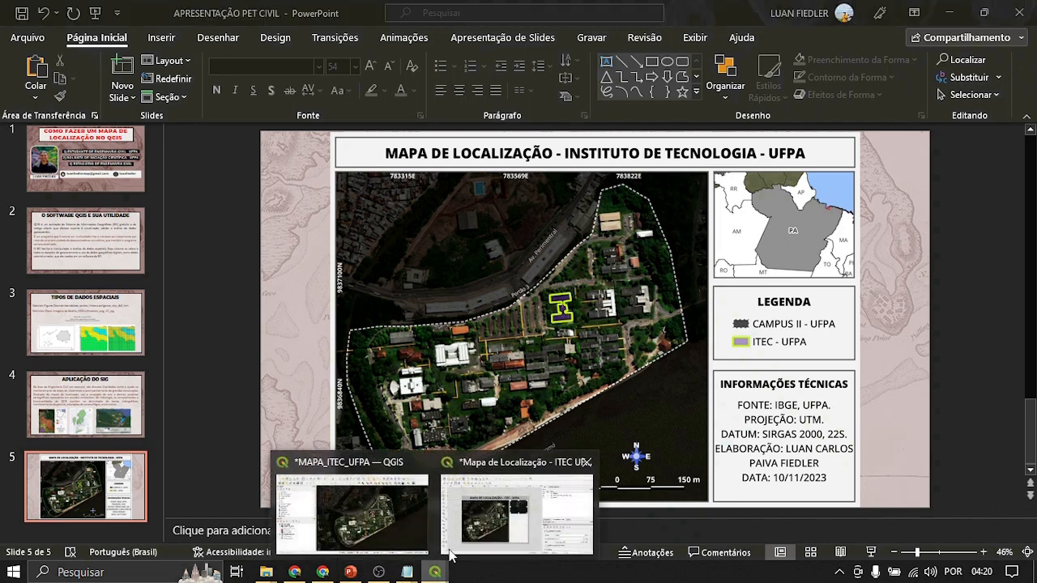
click(478, 519)
mouse_move(436, 573)
click(352, 510)
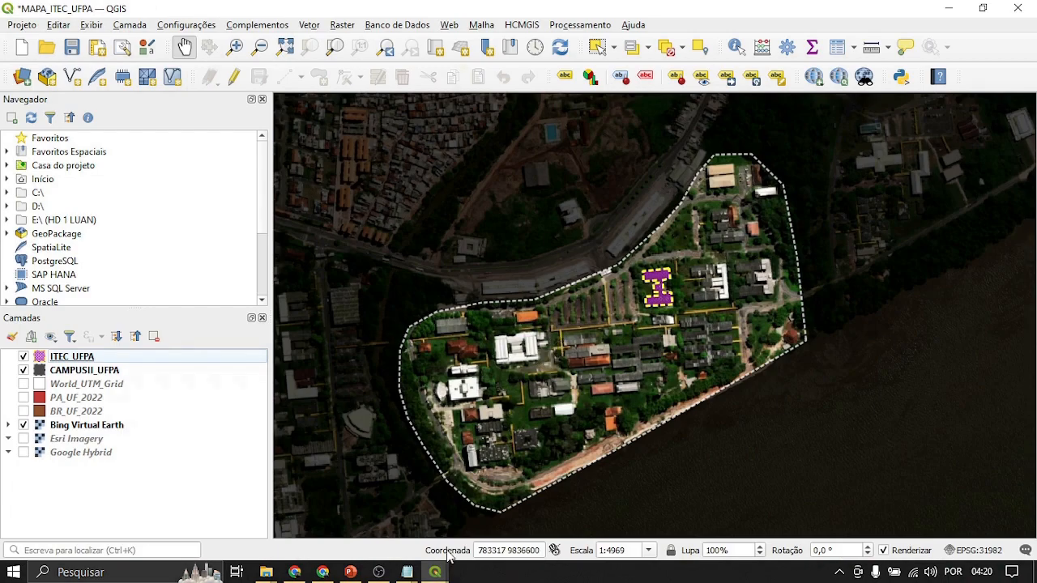
mouse_move(436, 573)
click(483, 527)
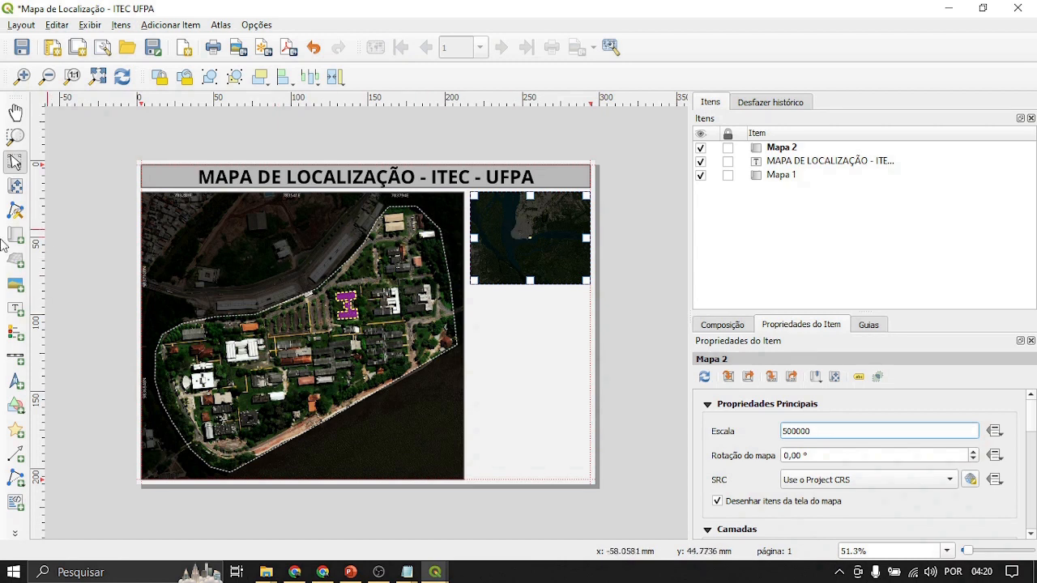
Step: Lock both the layers and the layer styles of Mapa 1 in the layout, then deselect it
click(249, 281)
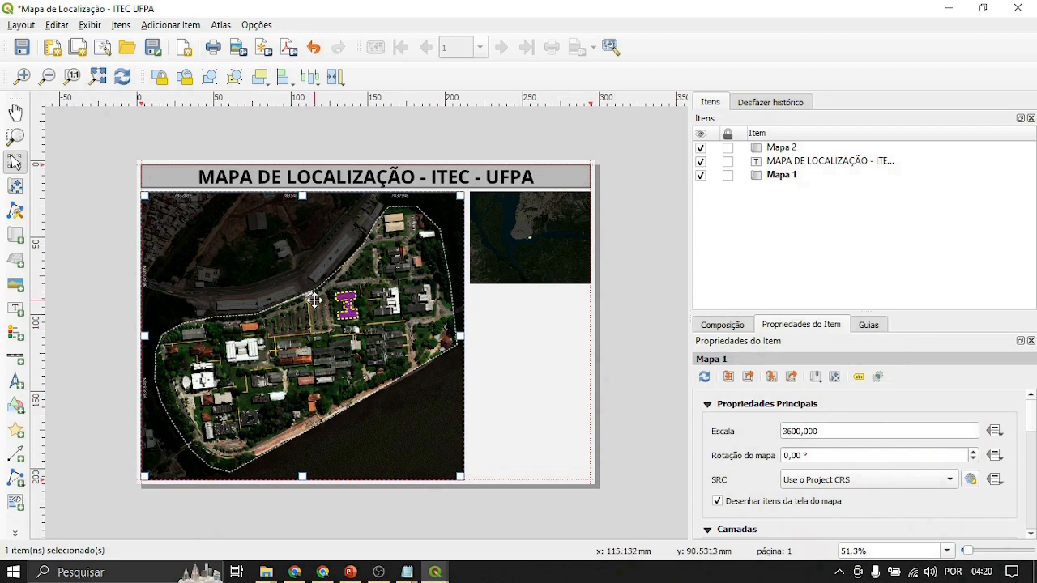
click(436, 572)
click(368, 522)
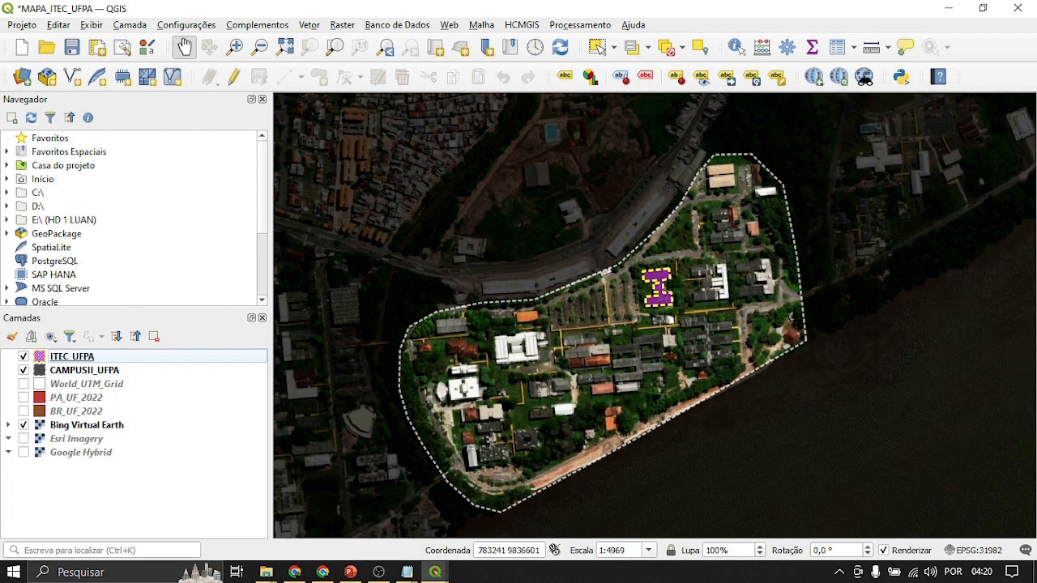
mouse_move(435, 572)
click(470, 459)
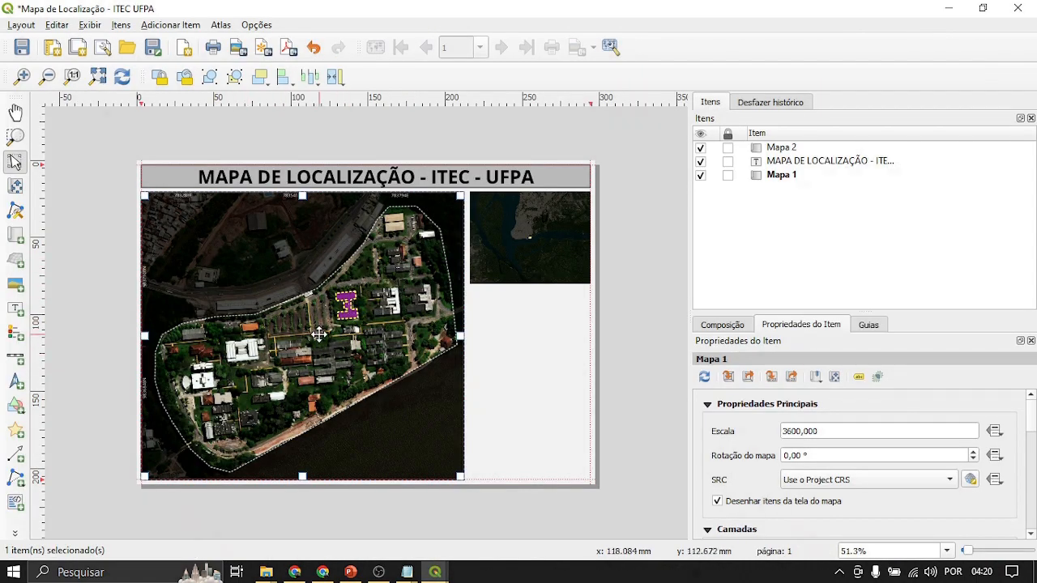
scroll(713, 450, down, 2)
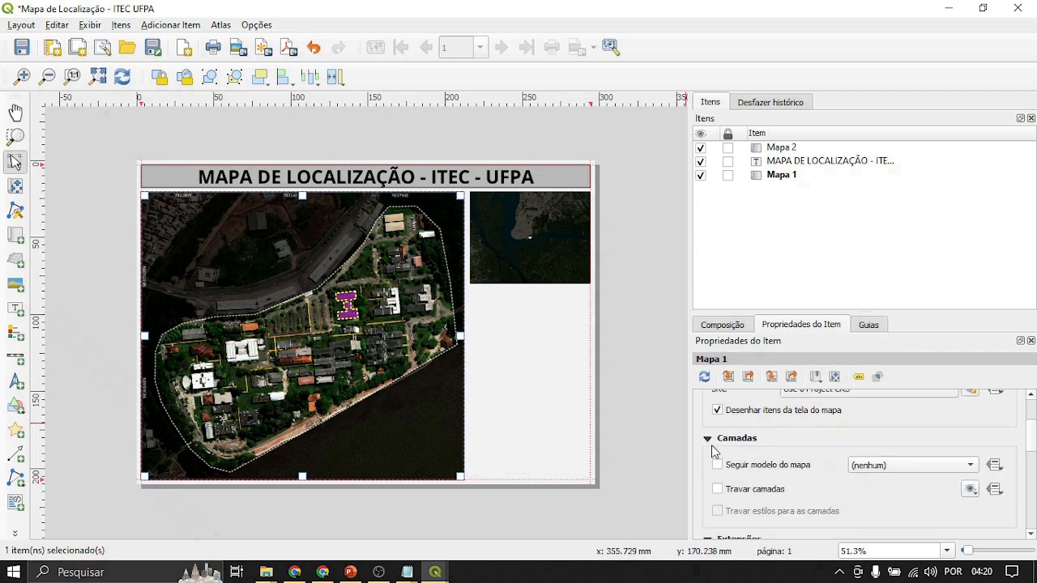
scroll(714, 451, down, 1)
click(718, 444)
click(717, 467)
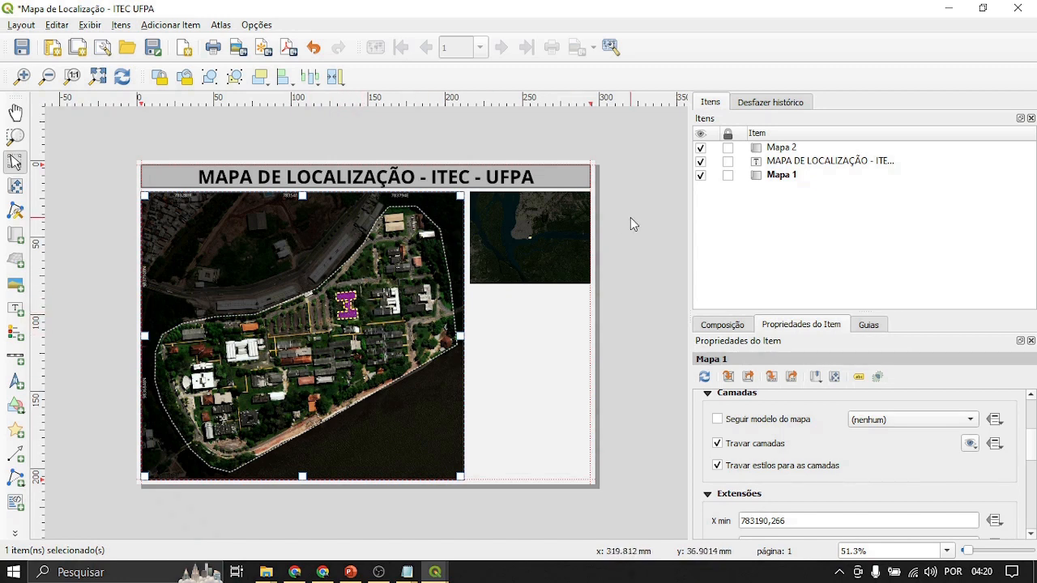
click(423, 496)
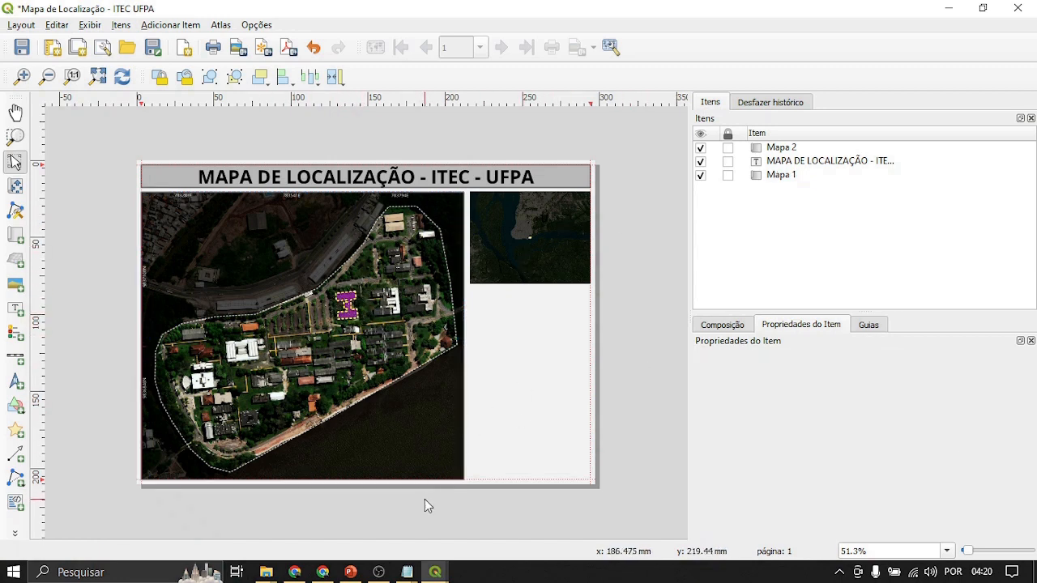
Step: Switch to the main QGIS project window and make the BR_UF_2022 and PA_UF_2022 layers visible
mouse_move(435, 571)
click(409, 466)
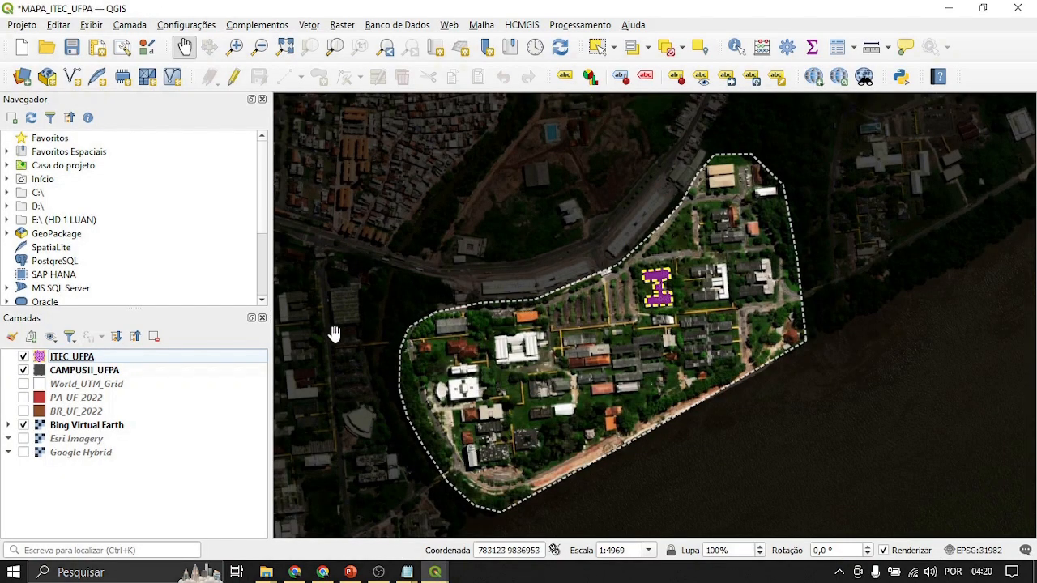
click(23, 411)
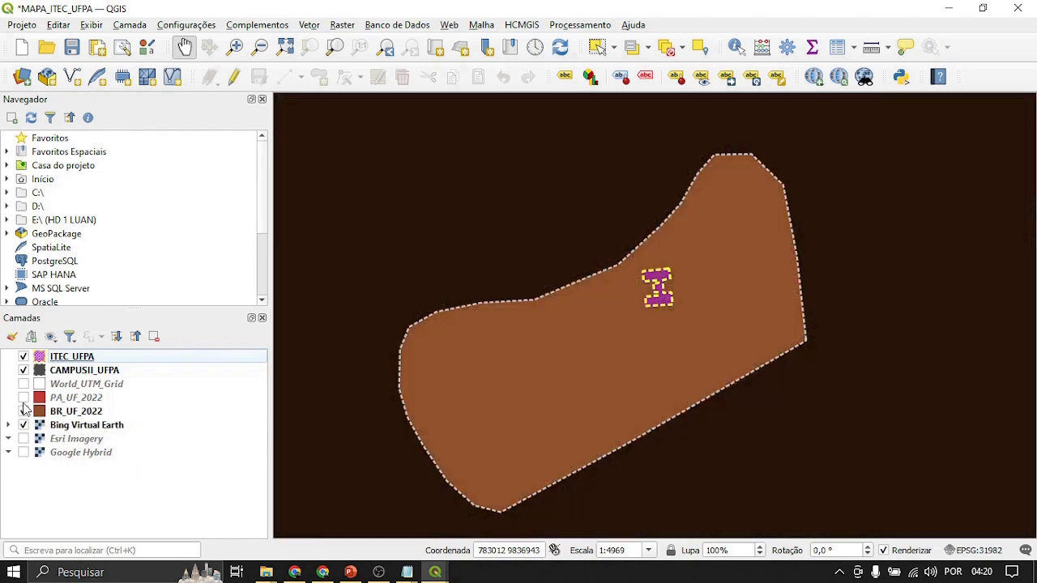
click(23, 398)
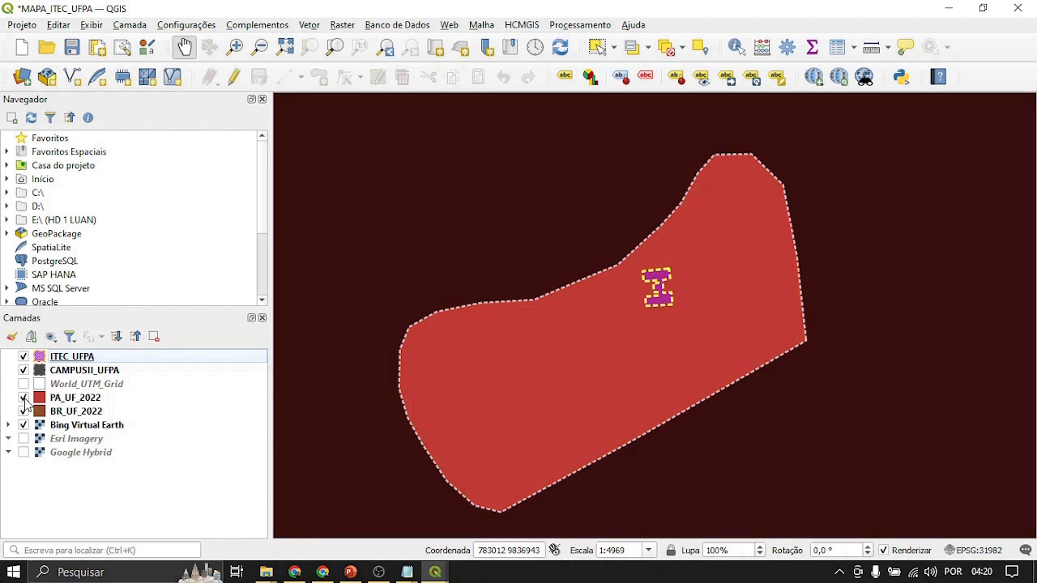
scroll(602, 261, down, 3)
scroll(601, 261, down, 2)
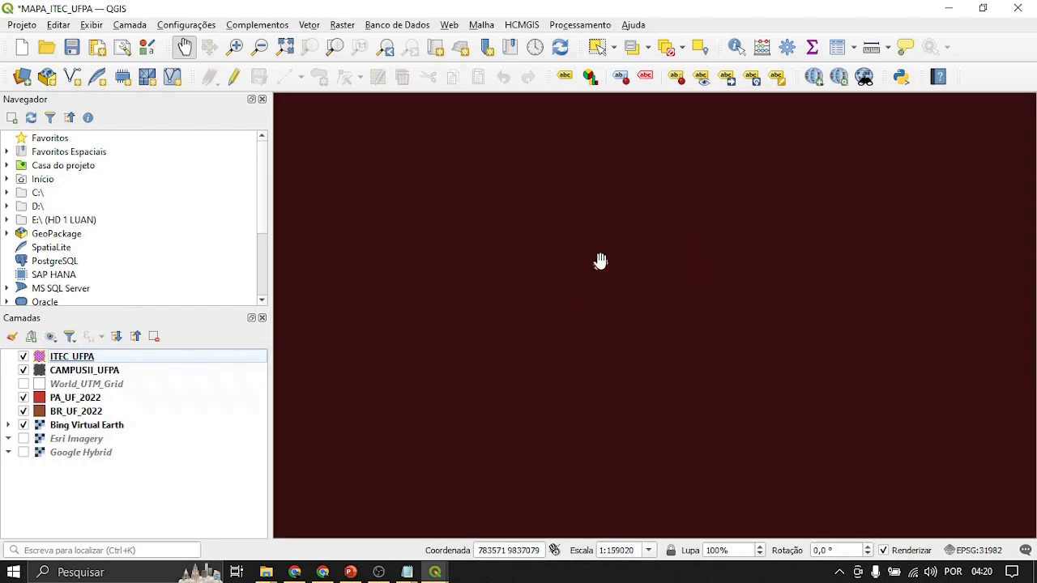
scroll(601, 261, down, 7)
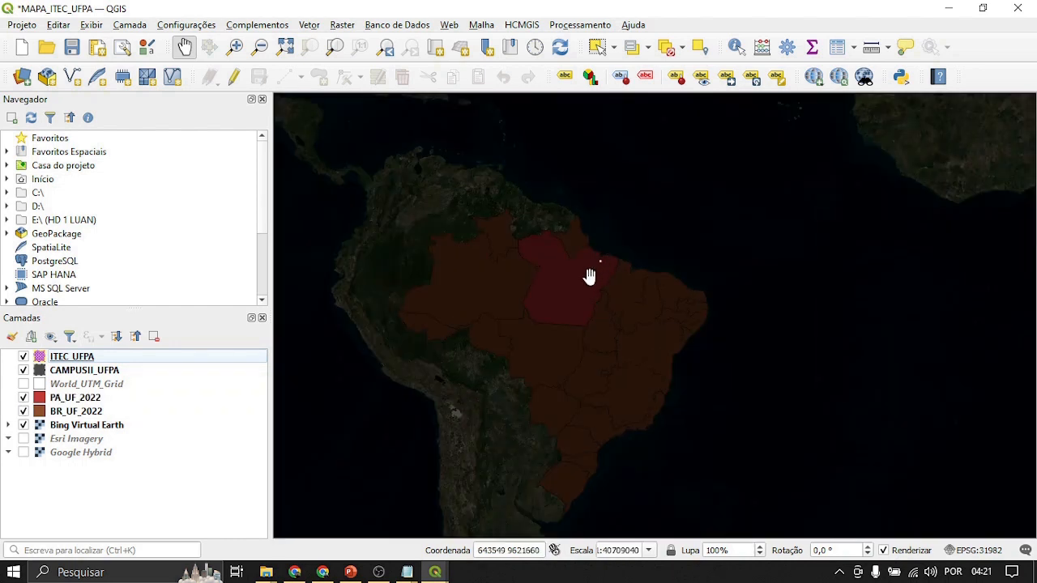
scroll(587, 279, up, 1)
drag(585, 285, 646, 238)
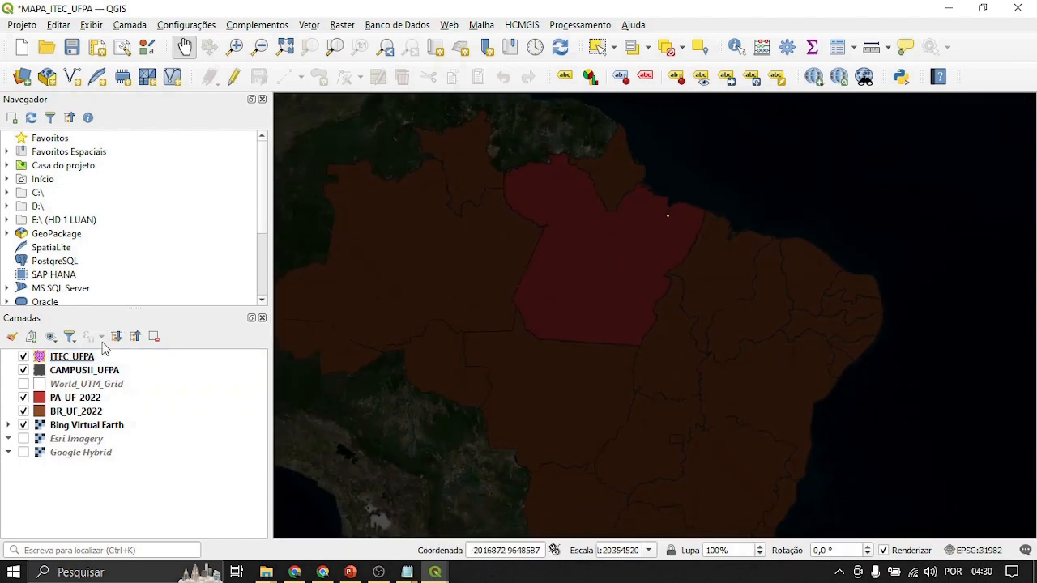
click(87, 362)
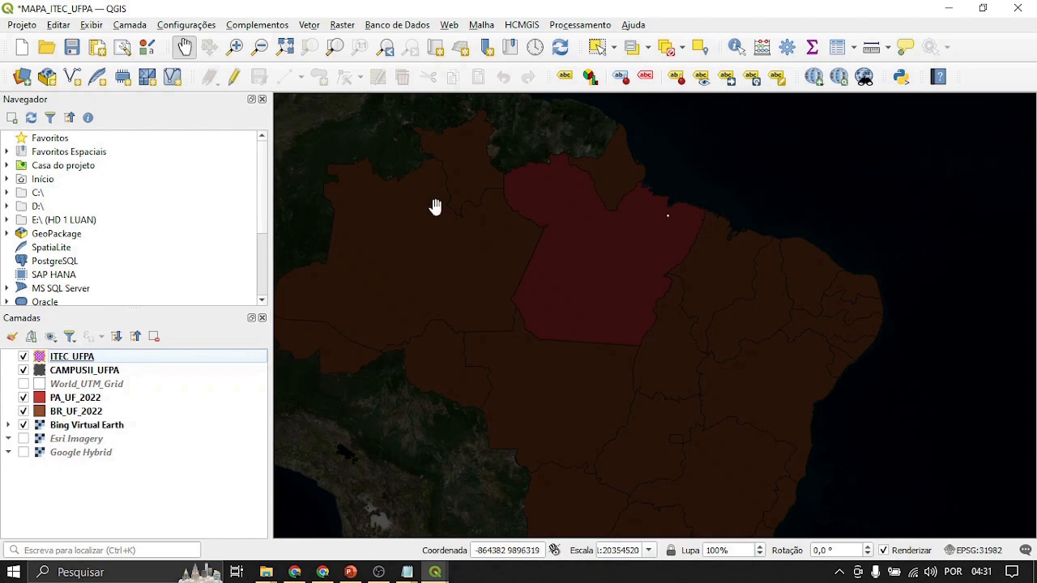
click(130, 25)
mouse_move(317, 79)
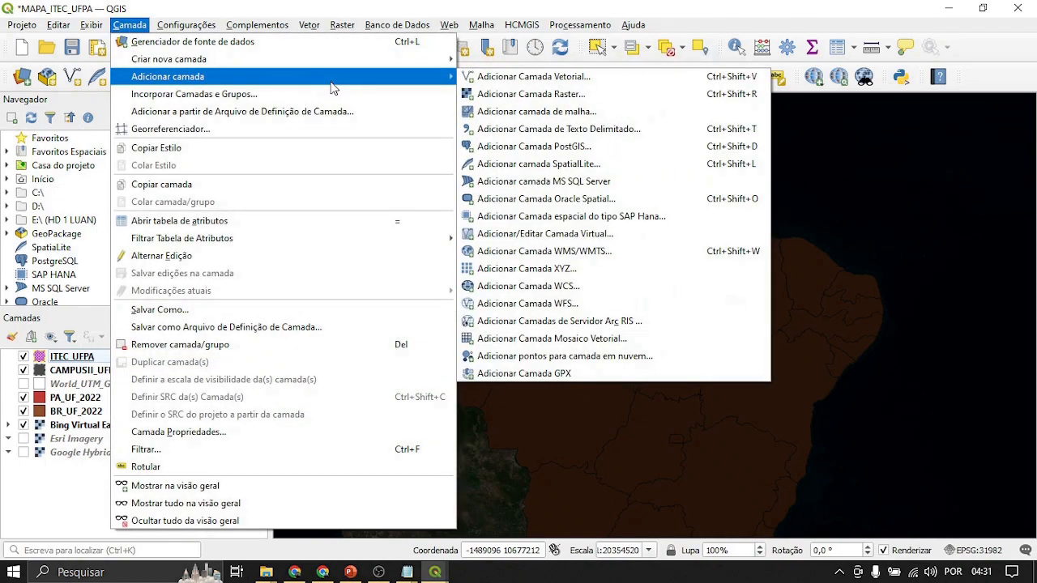
click(572, 98)
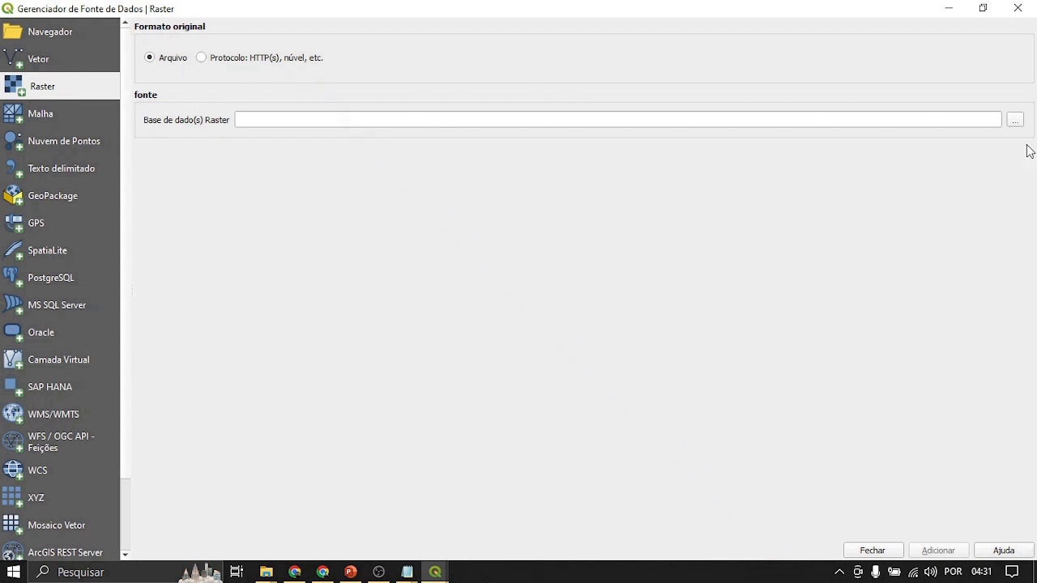
click(1015, 121)
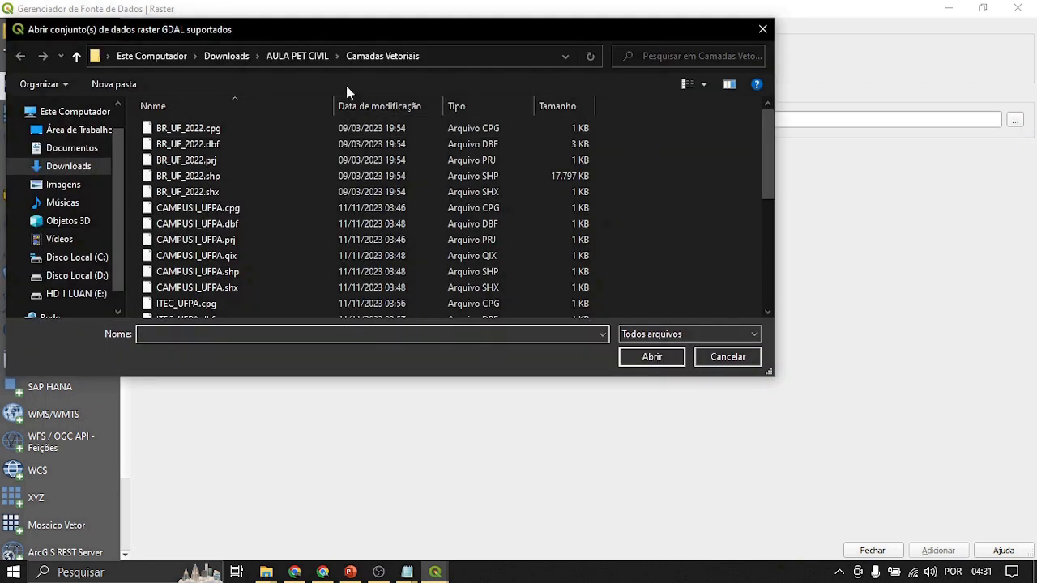
click(299, 62)
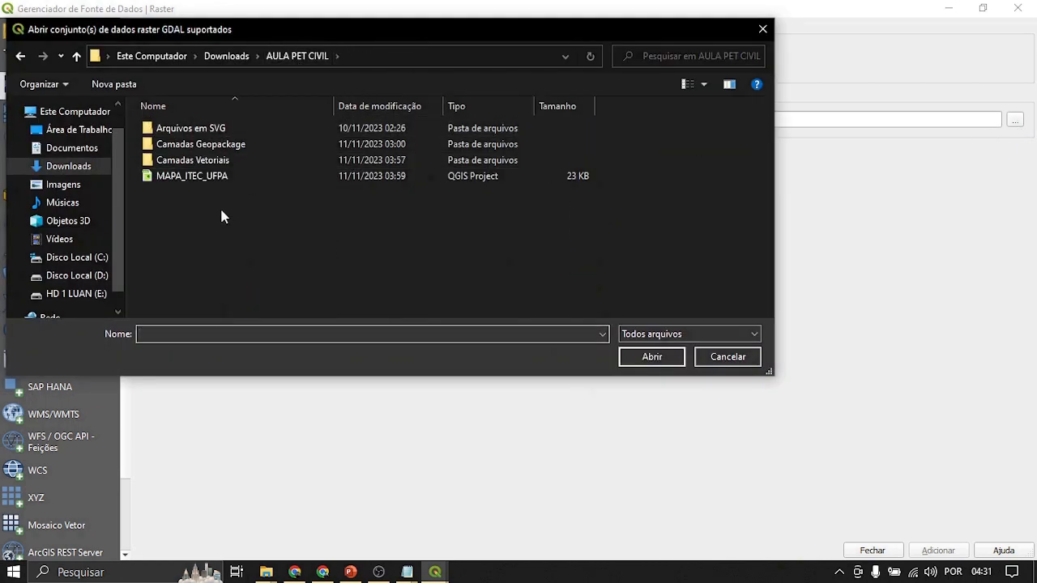
double_click(193, 147)
double_click(189, 128)
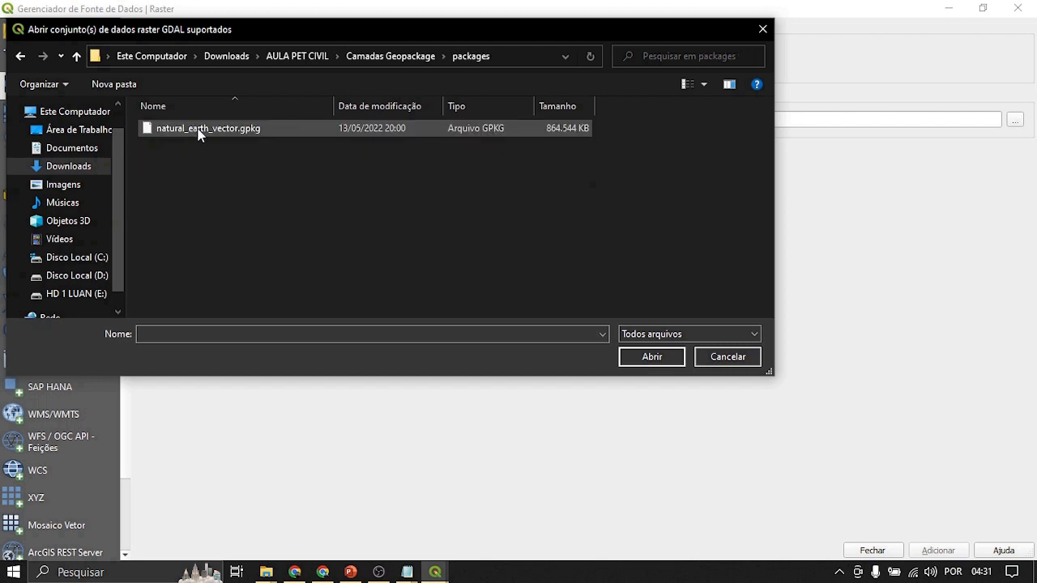
click(199, 129)
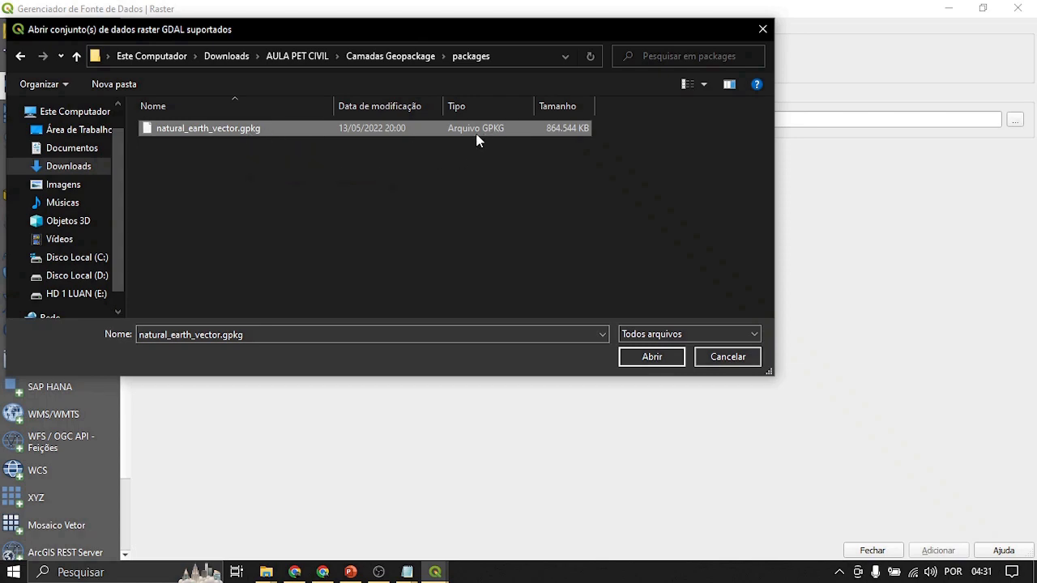
click(654, 357)
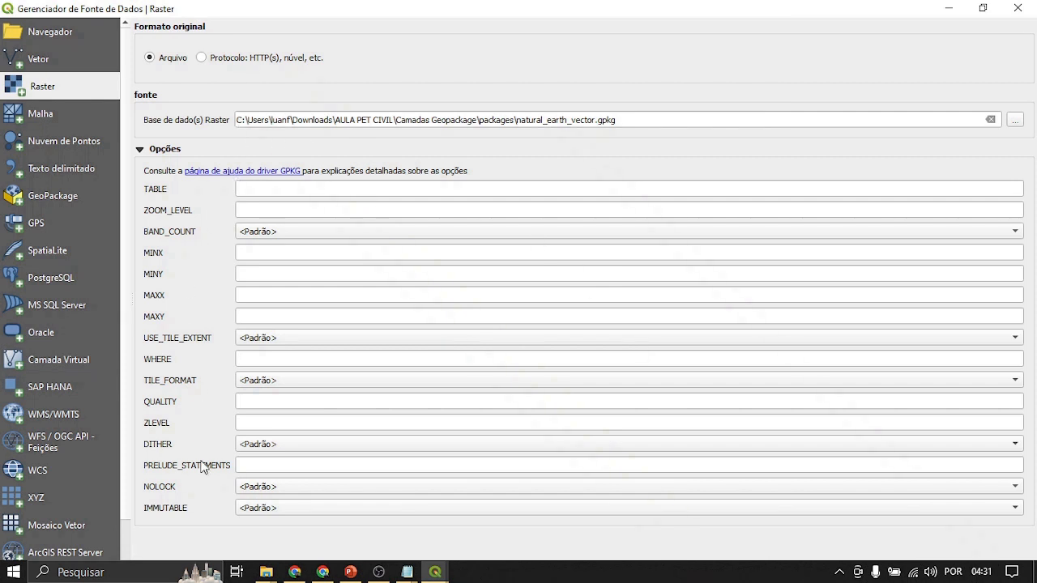
drag(889, 5, 816, 1)
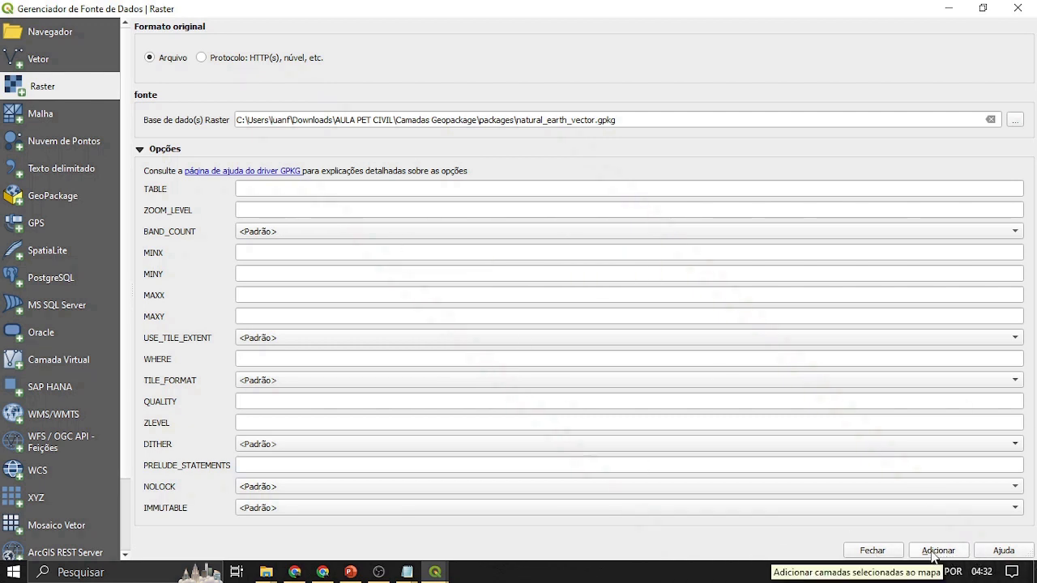
click(873, 551)
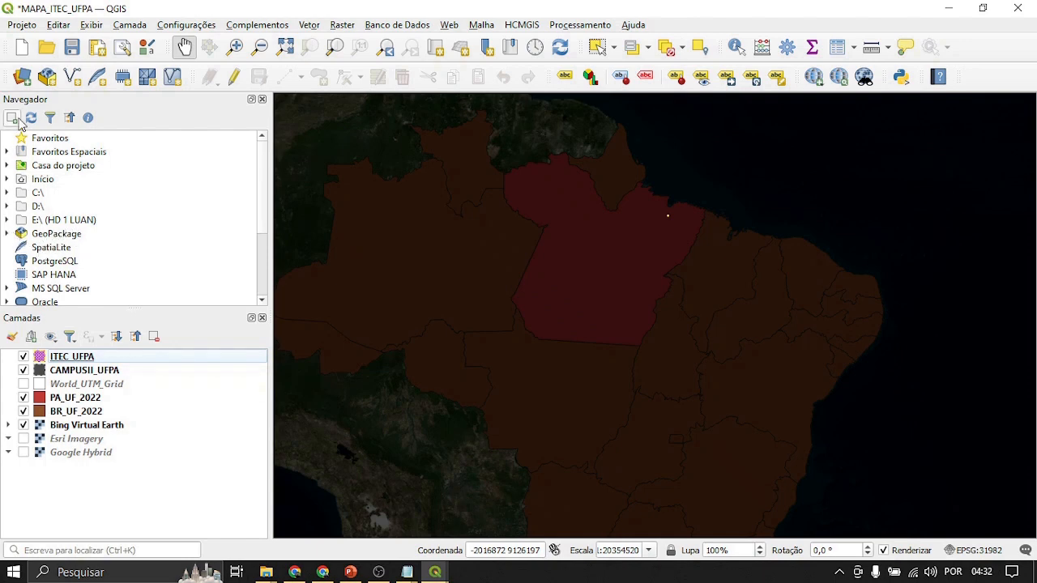
Step: Find the ne_10m_ocean layer inside the natural_earth_vector.gpkg GeoPackage and add it to the project
click(8, 234)
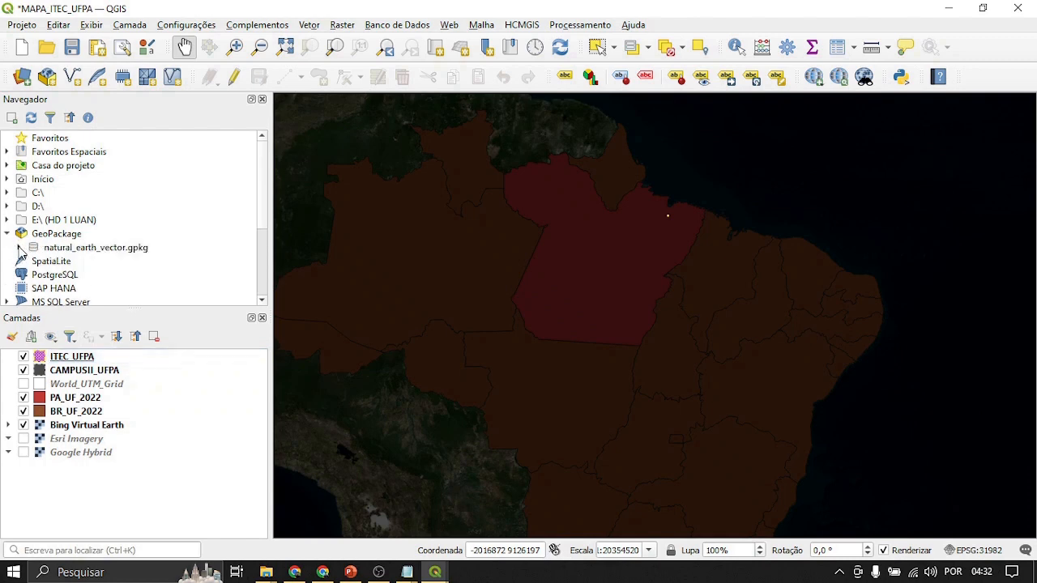
click(20, 248)
scroll(68, 267, down, 2)
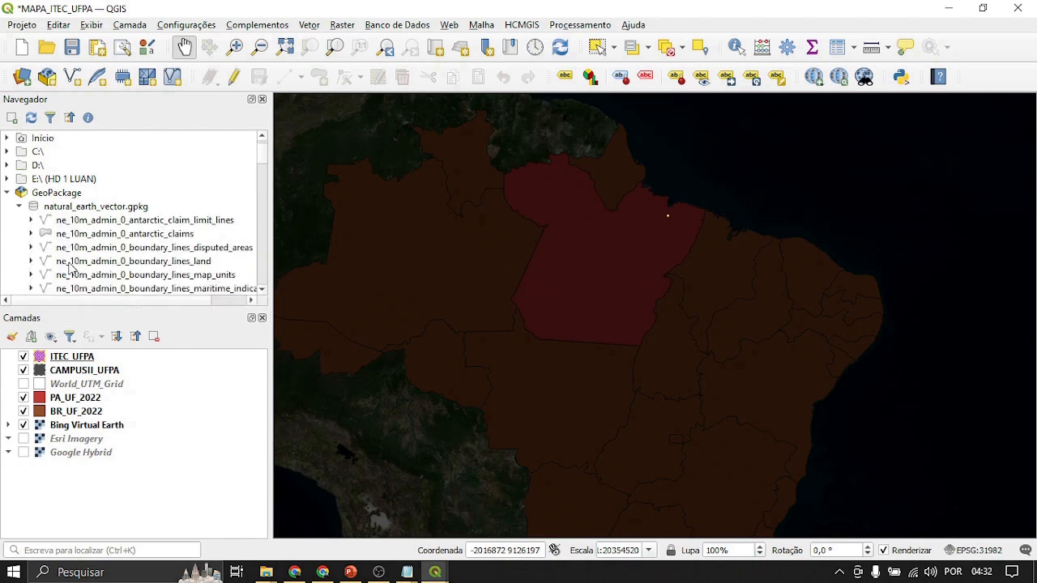
scroll(69, 267, down, 10)
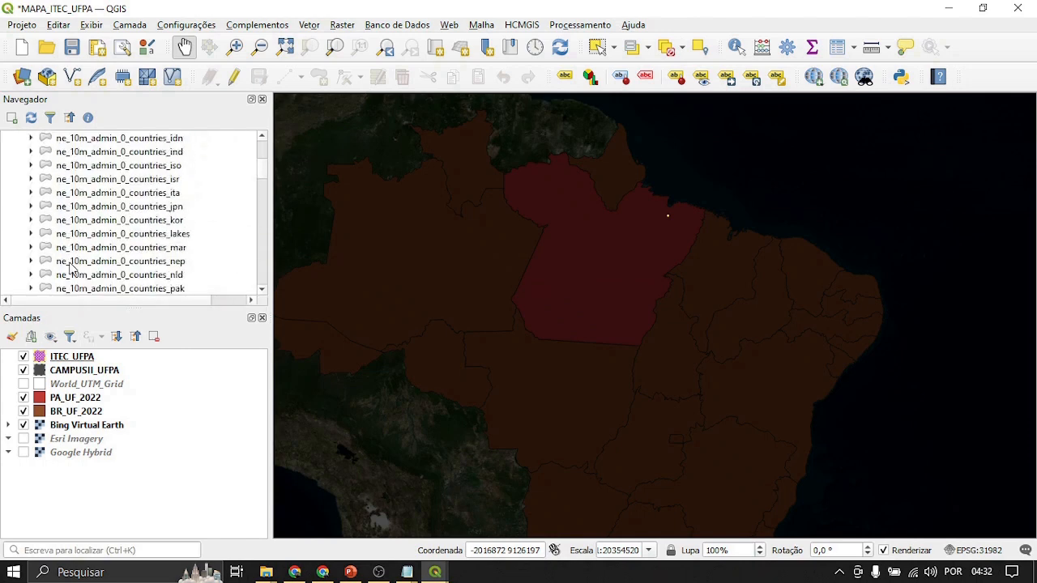
scroll(69, 268, down, 5)
scroll(69, 267, up, 12)
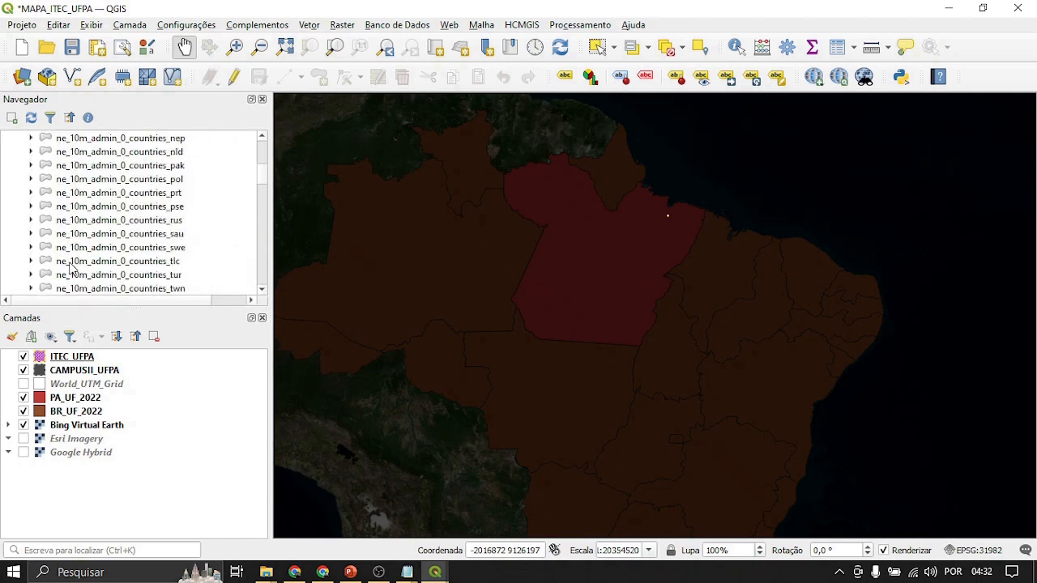
scroll(70, 268, up, 5)
scroll(71, 267, down, 4)
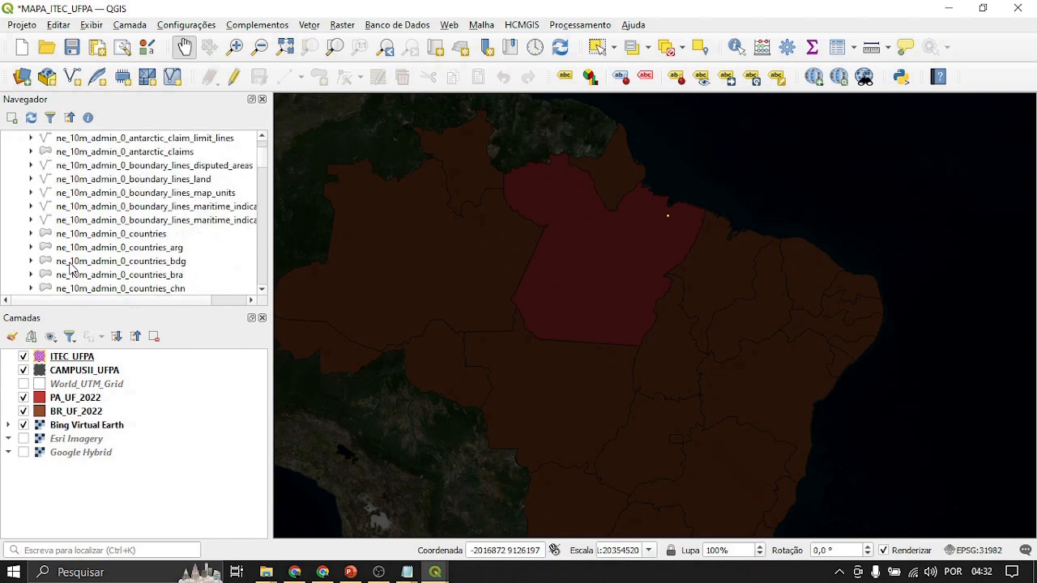
scroll(71, 267, down, 8)
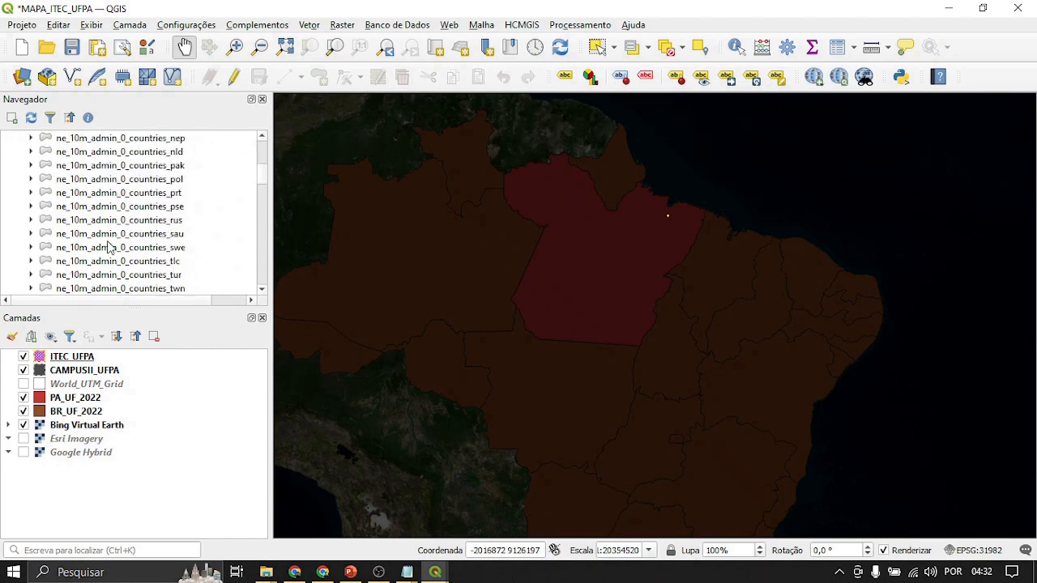
scroll(110, 248, down, 1)
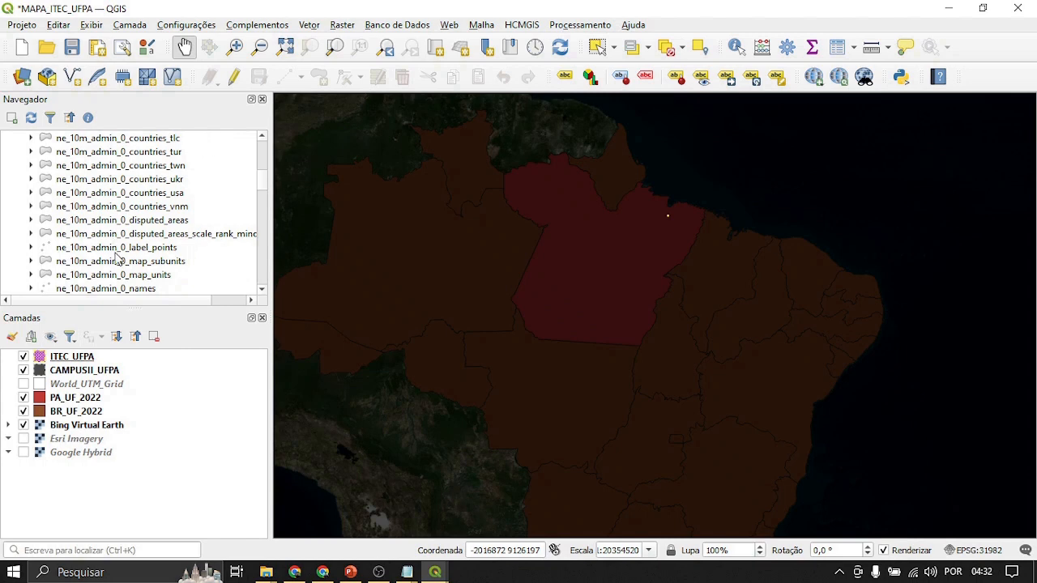
scroll(118, 260, down, 5)
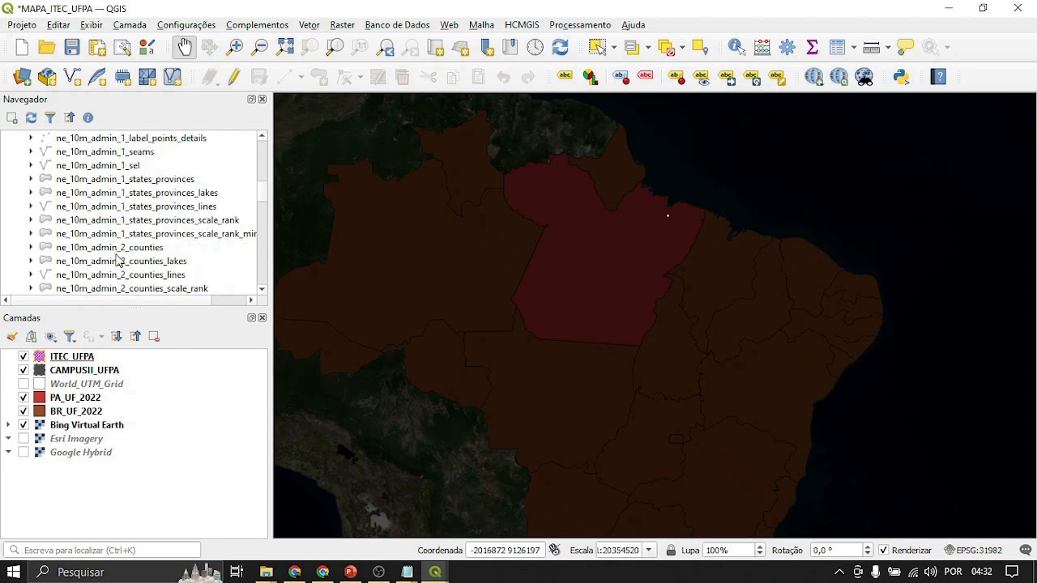
scroll(117, 259, up, 1)
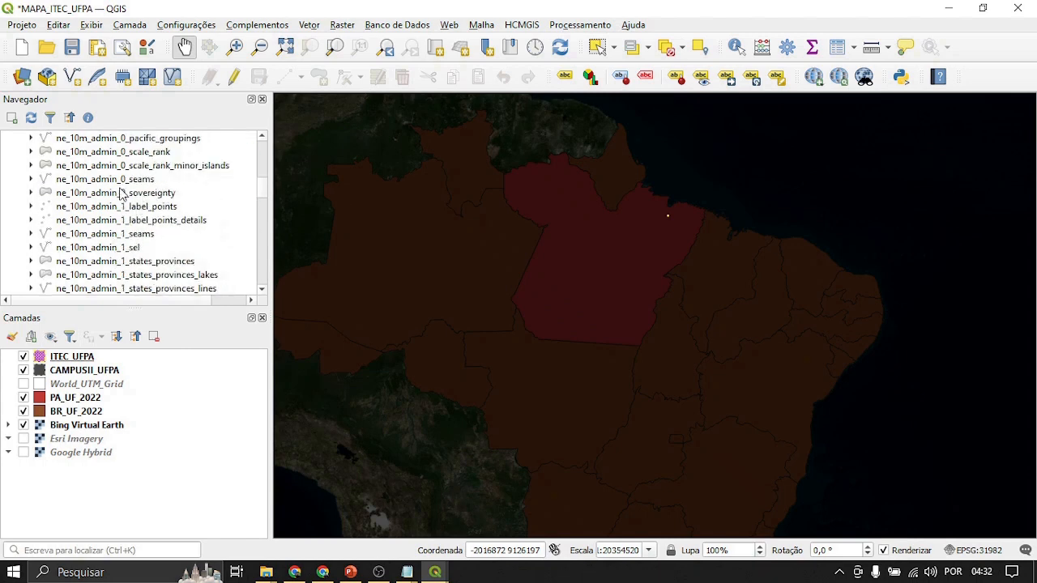
scroll(119, 241, down, 10)
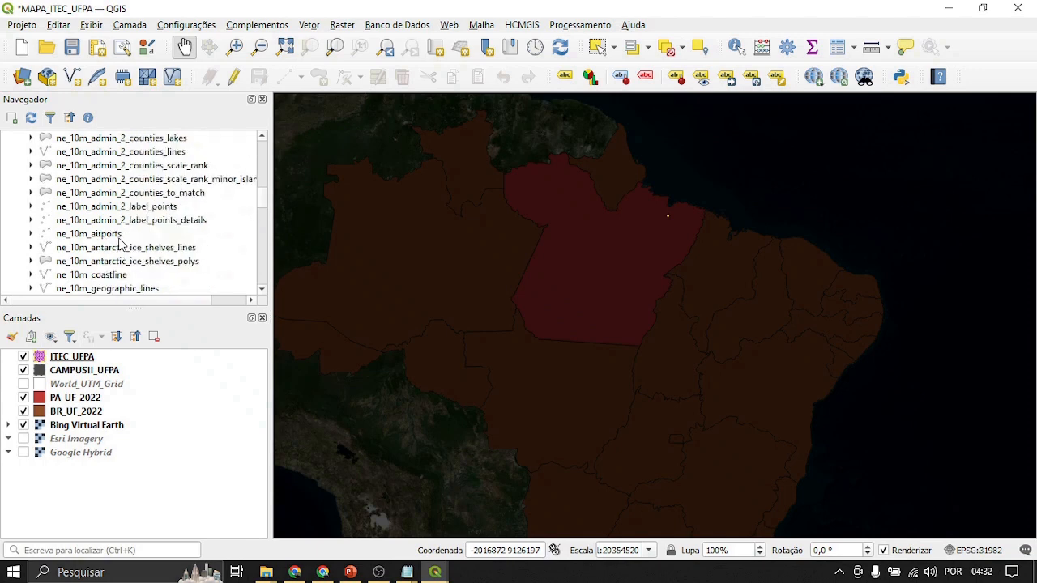
scroll(194, 247, down, 1)
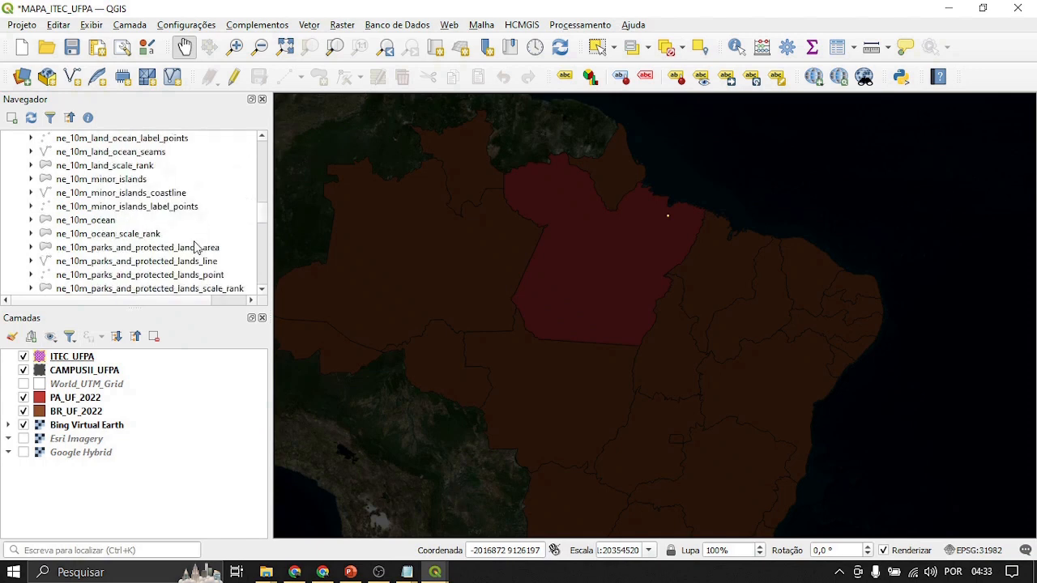
click(81, 221)
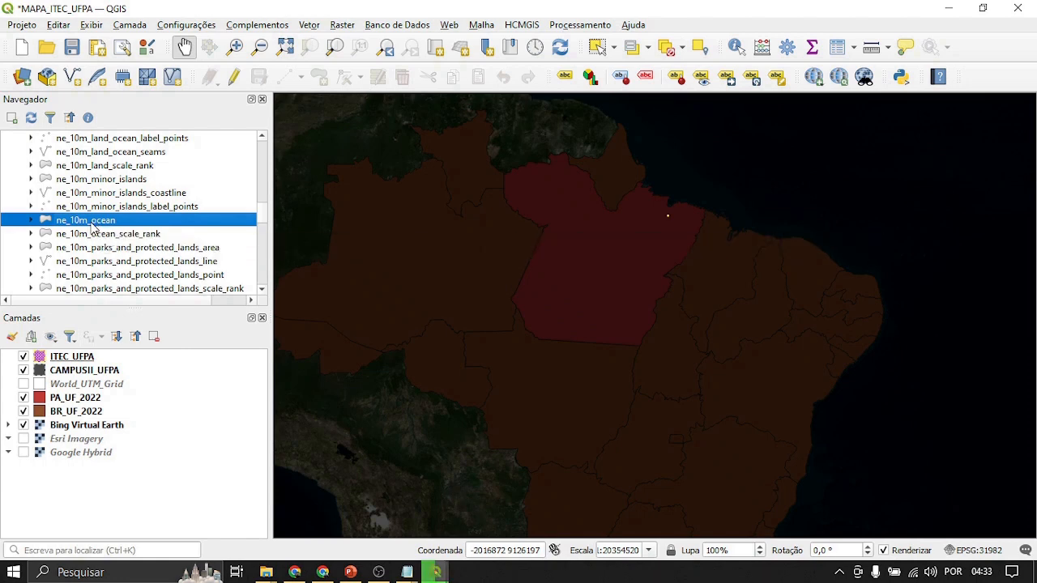
drag(95, 286, 110, 380)
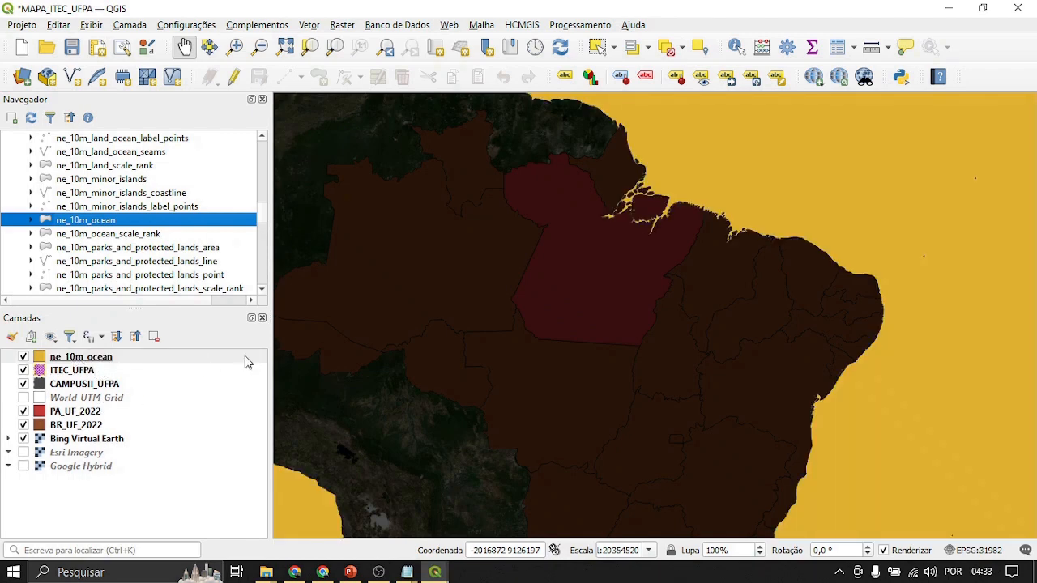
Step: Add the ne_10m_admin_0_countries layer from the same Natural Earth GeoPackage to the project
scroll(463, 303, down, 1)
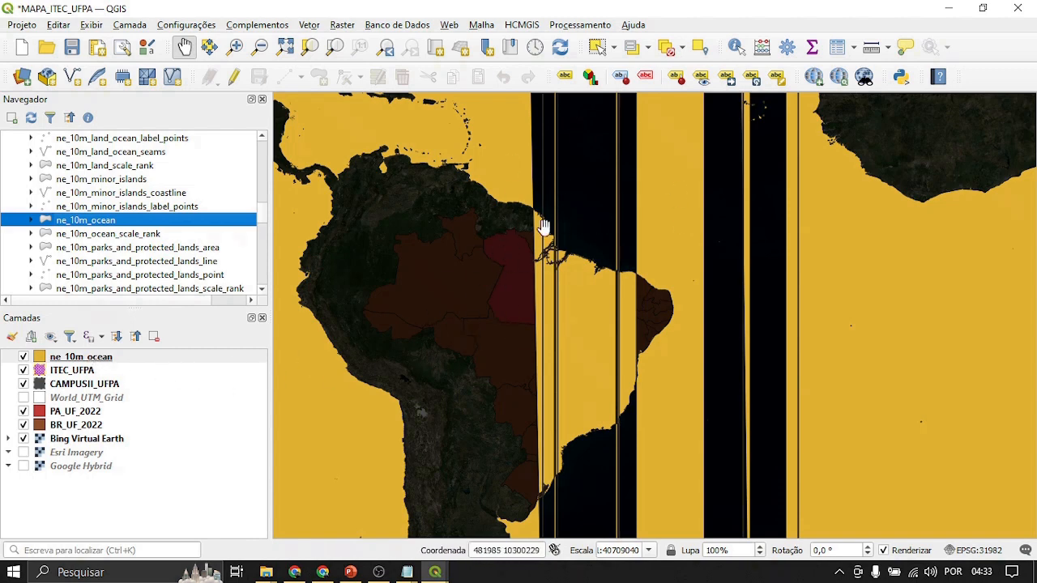
scroll(549, 243, up, 2)
scroll(589, 276, down, 1)
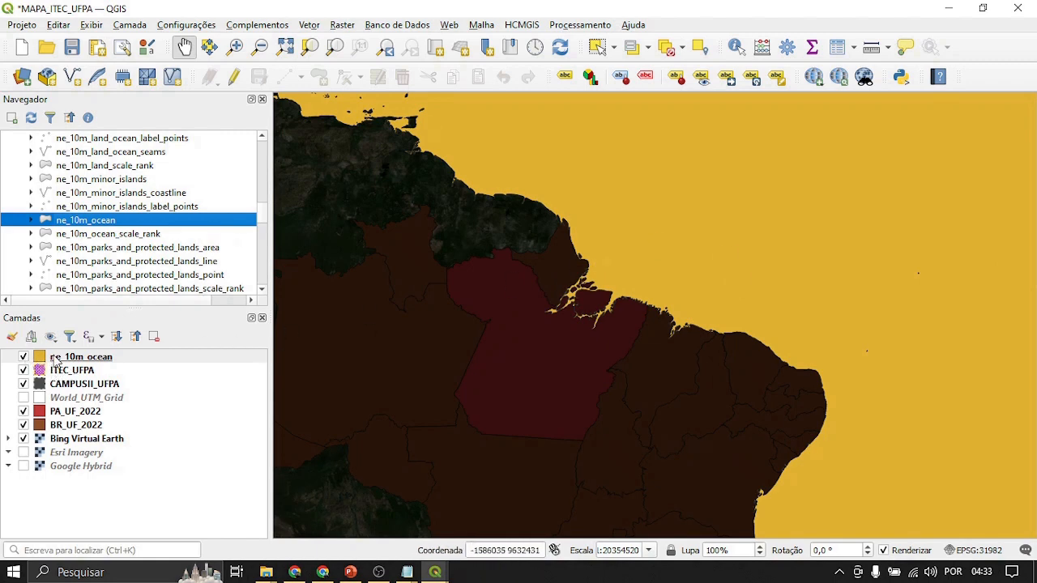
scroll(128, 223, up, 6)
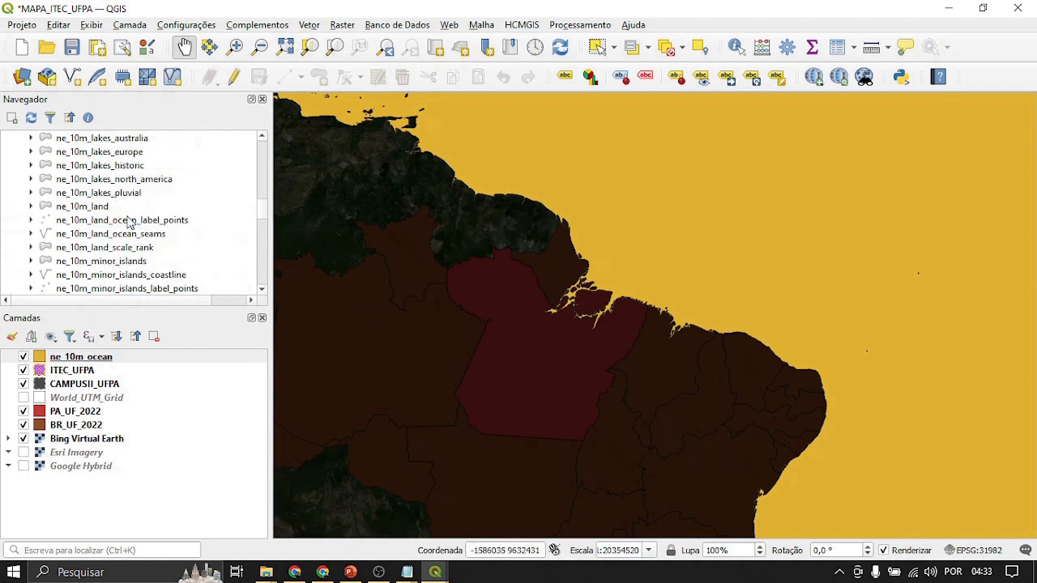
scroll(128, 223, up, 3)
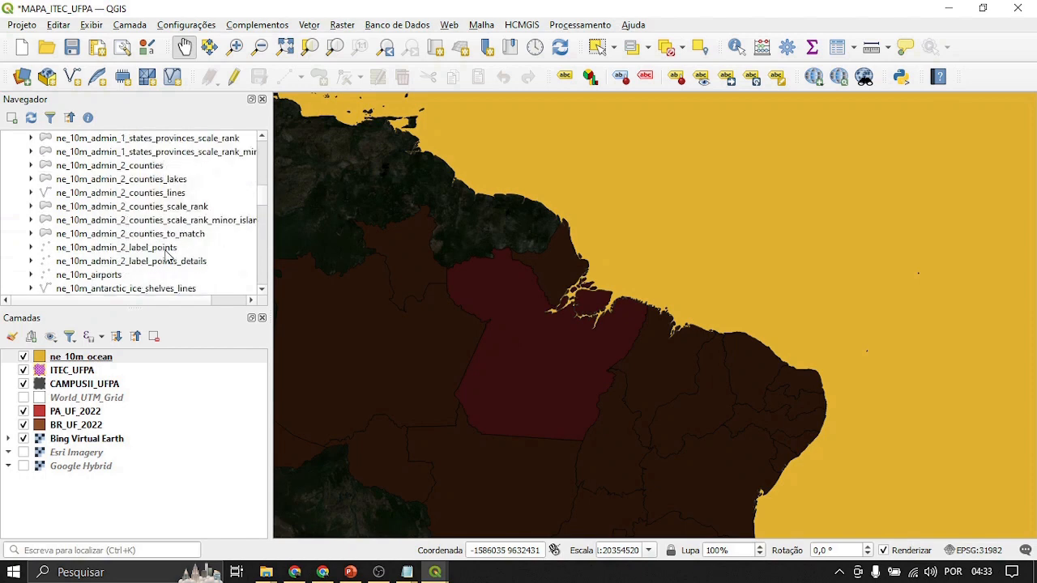
scroll(168, 276, up, 18)
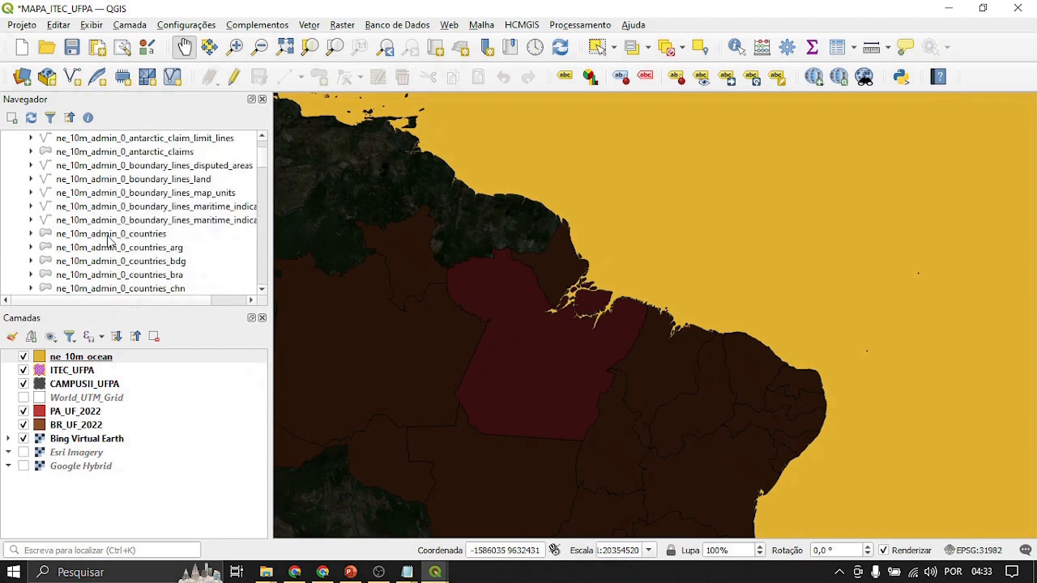
click(111, 236)
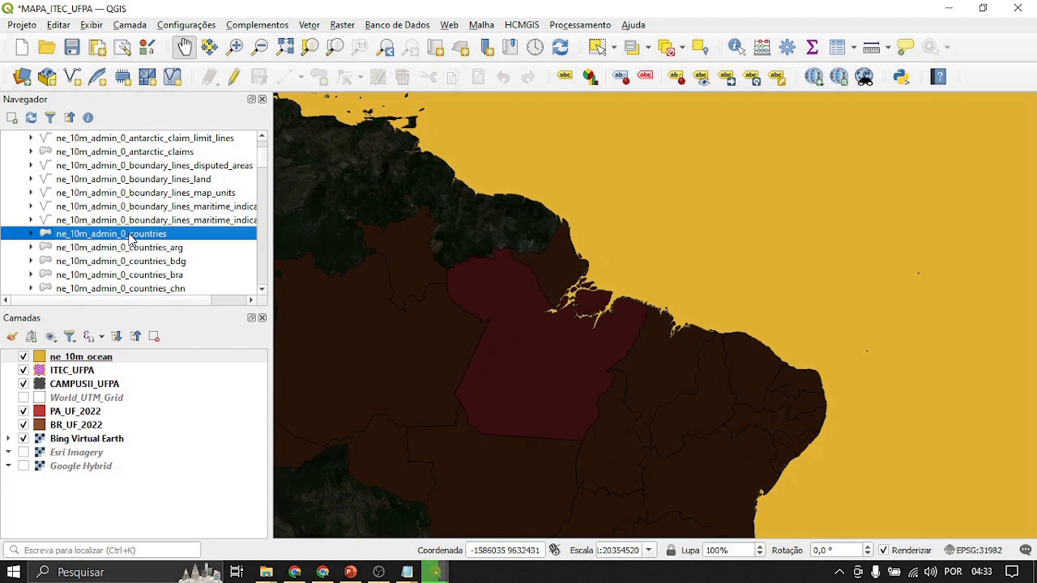
double_click(129, 234)
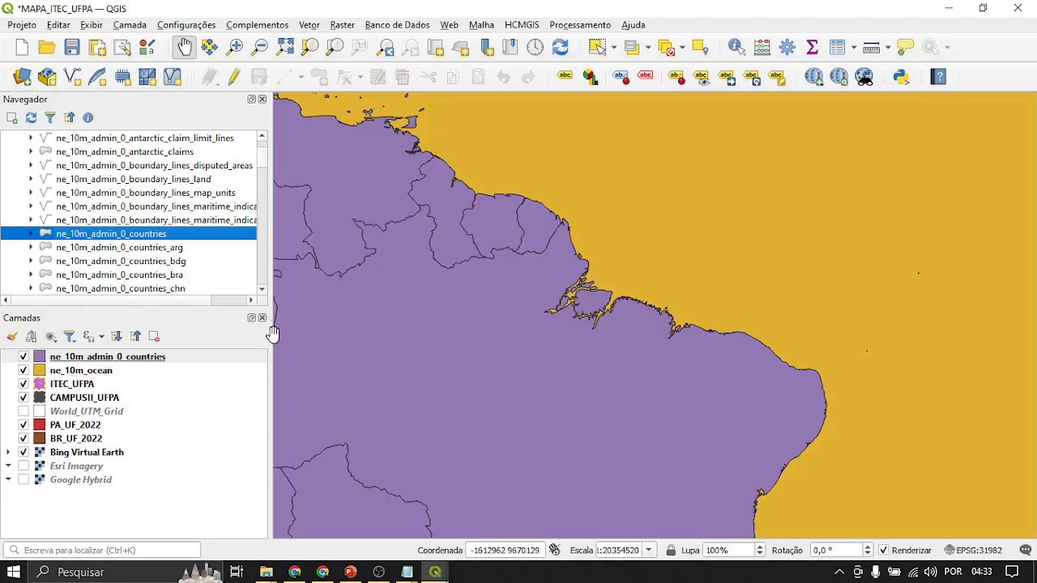
Step: Reorder the layers so ne_10m_admin_0_countries sits below BR_UF_2022 and above Bing Virtual Earth, and recentre the map on Brazil
drag(714, 371, 843, 270)
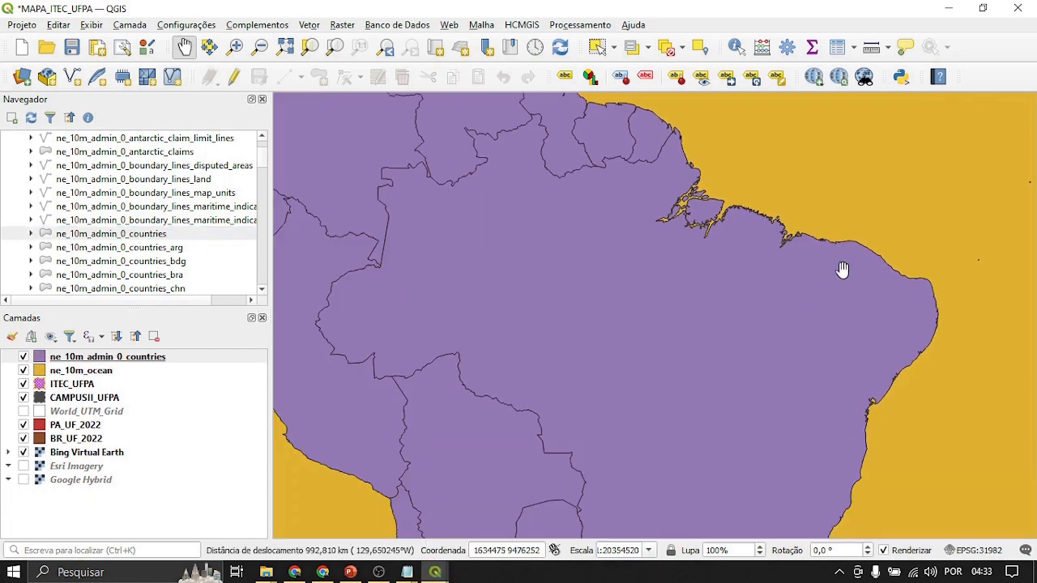
scroll(842, 272, down, 1)
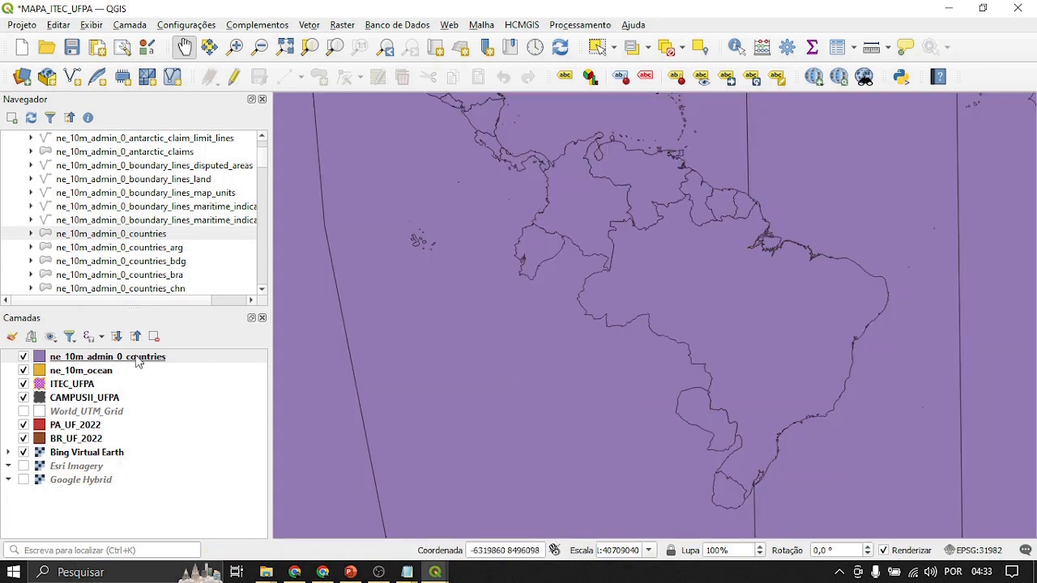
drag(105, 361, 147, 448)
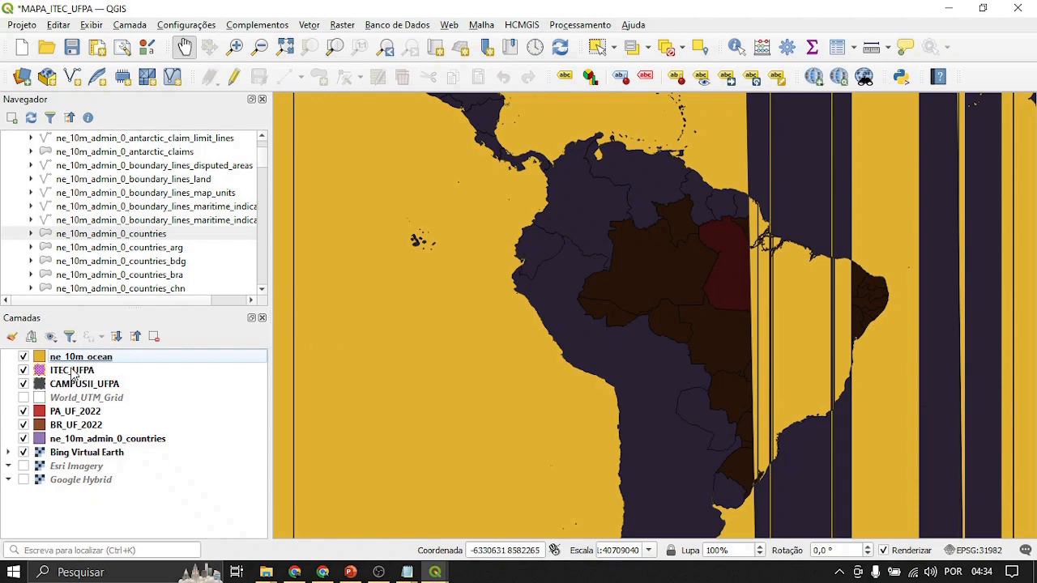
scroll(685, 324, up, 1)
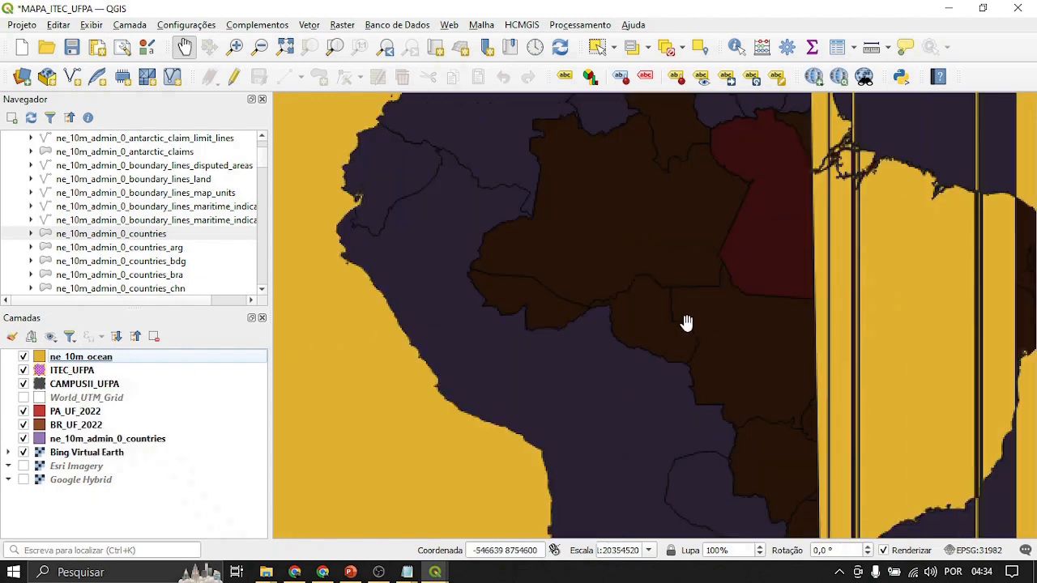
drag(695, 326, 493, 317)
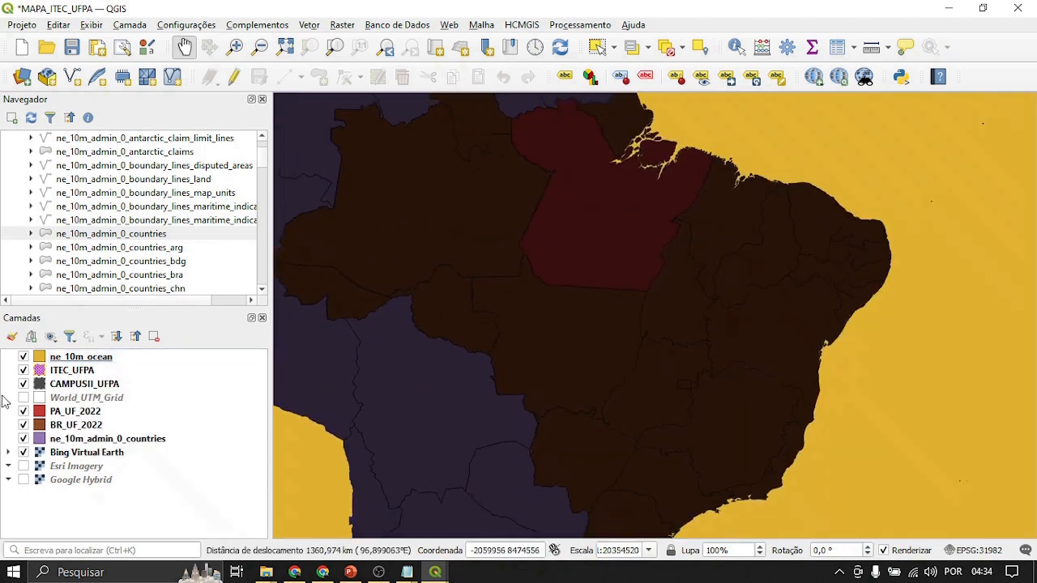
Step: Move ne_10m_ocean below ne_10m_admin_0_countries and above Bing Virtual Earth, and hide the CAMPUSII_UFPA layer
click(70, 362)
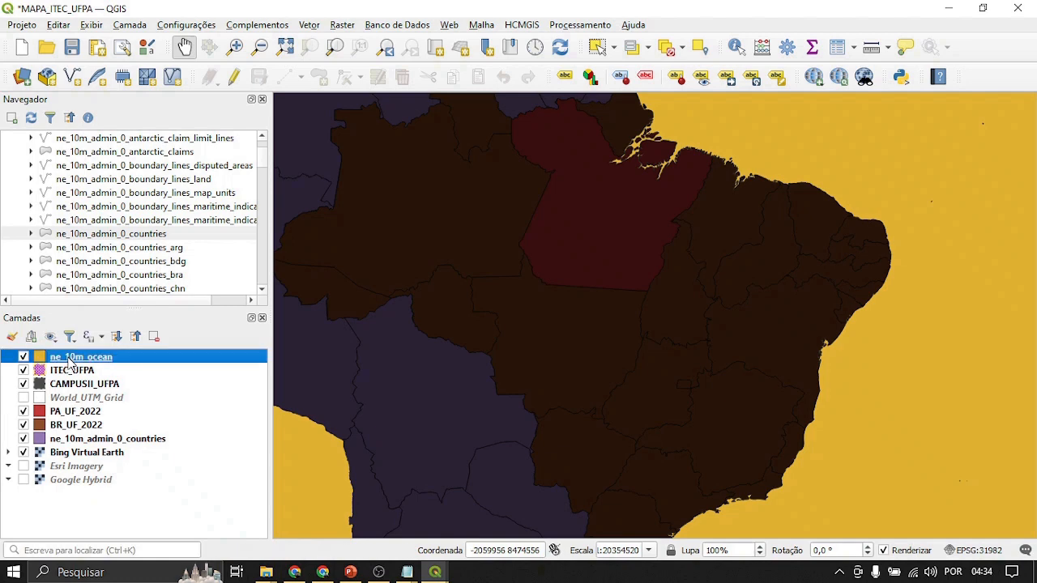
drag(70, 361, 104, 454)
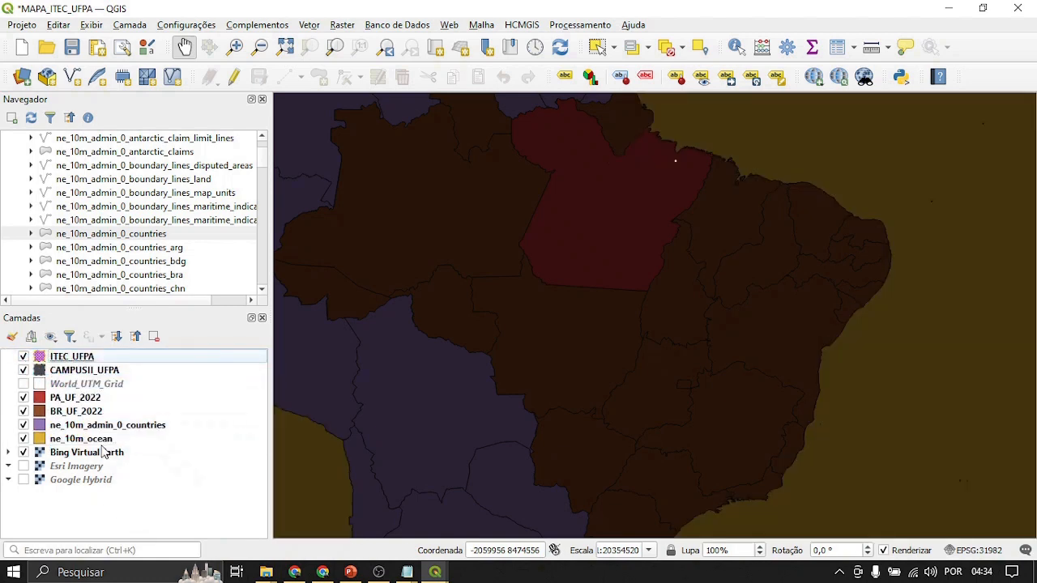
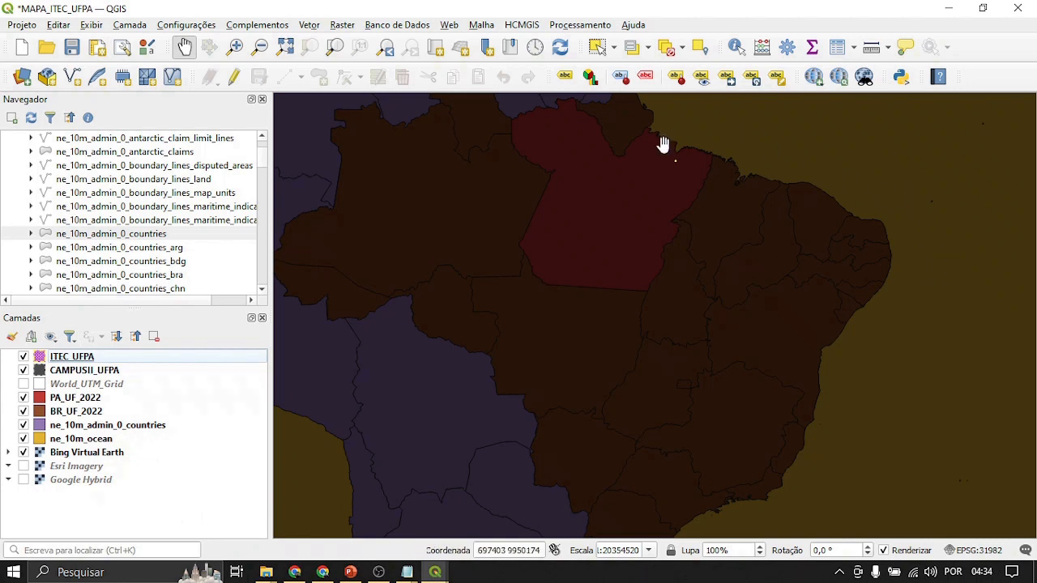
click(24, 370)
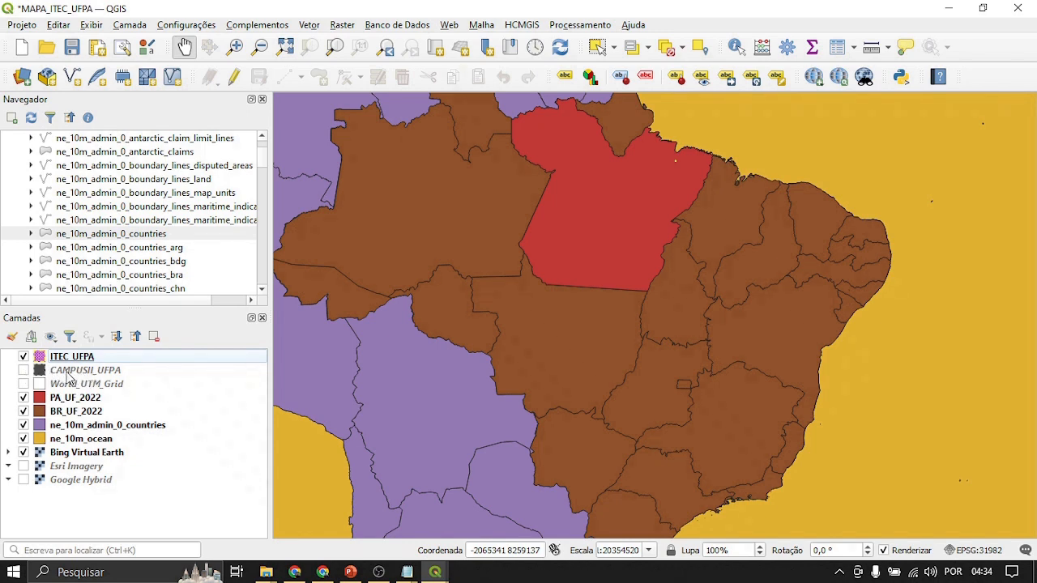
click(24, 376)
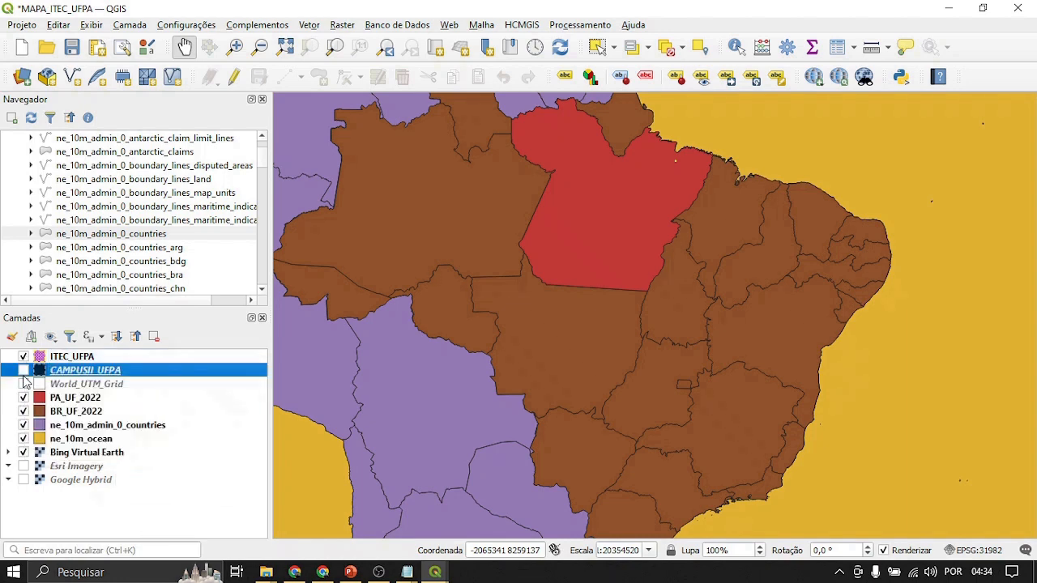
click(24, 373)
click(24, 373)
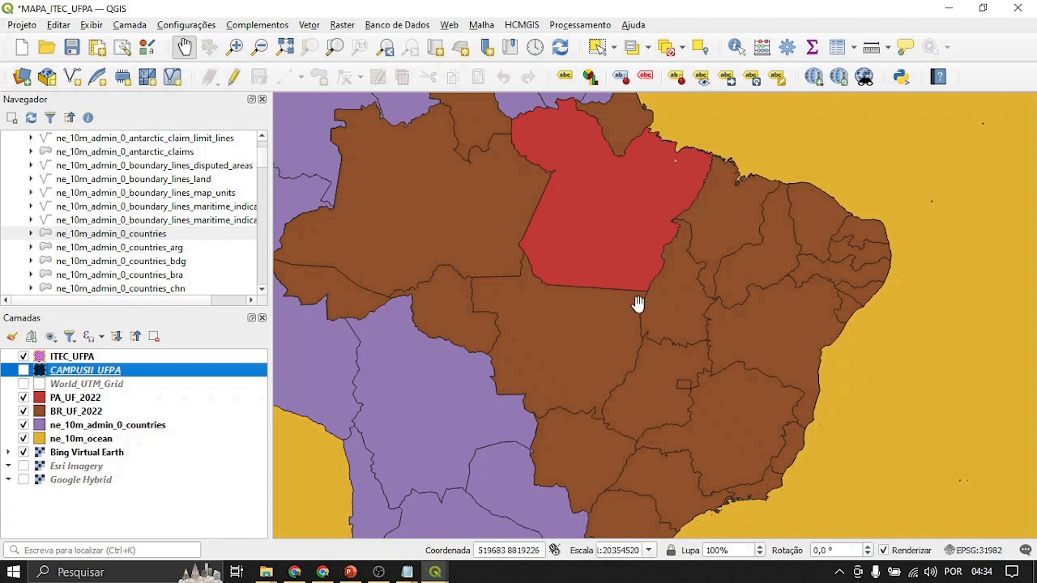
Step: Change the simple fill colour of the PA_UF_2022 layer to medium grey and apply it
click(64, 399)
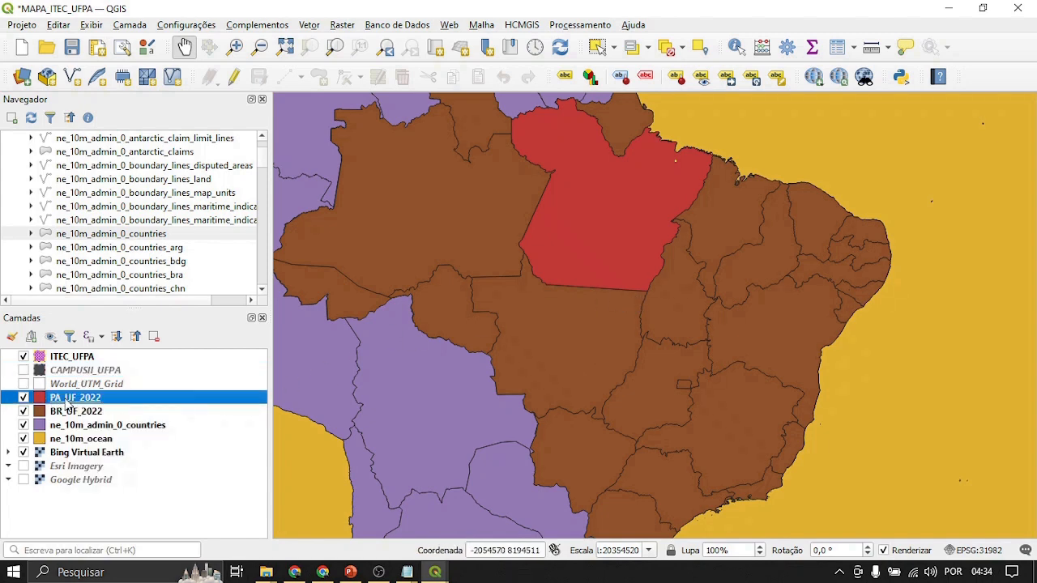
double_click(68, 405)
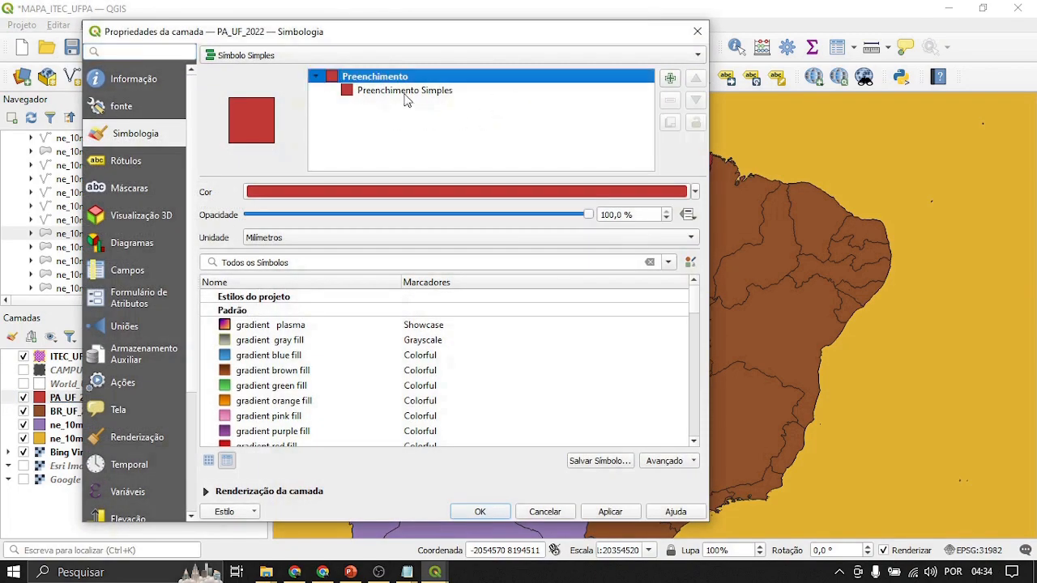
click(387, 96)
click(650, 220)
drag(549, 99, 474, 101)
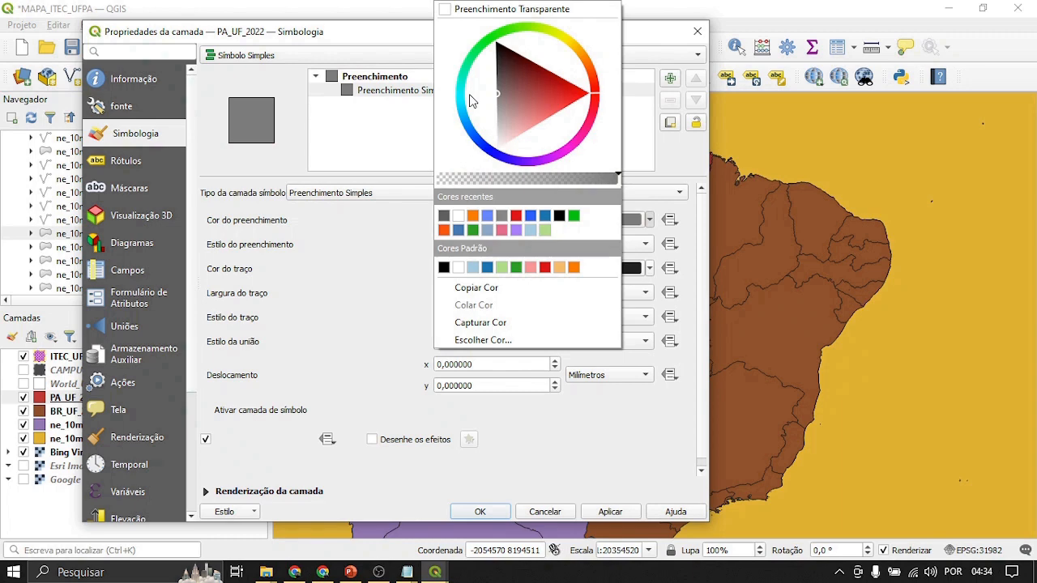
click(419, 125)
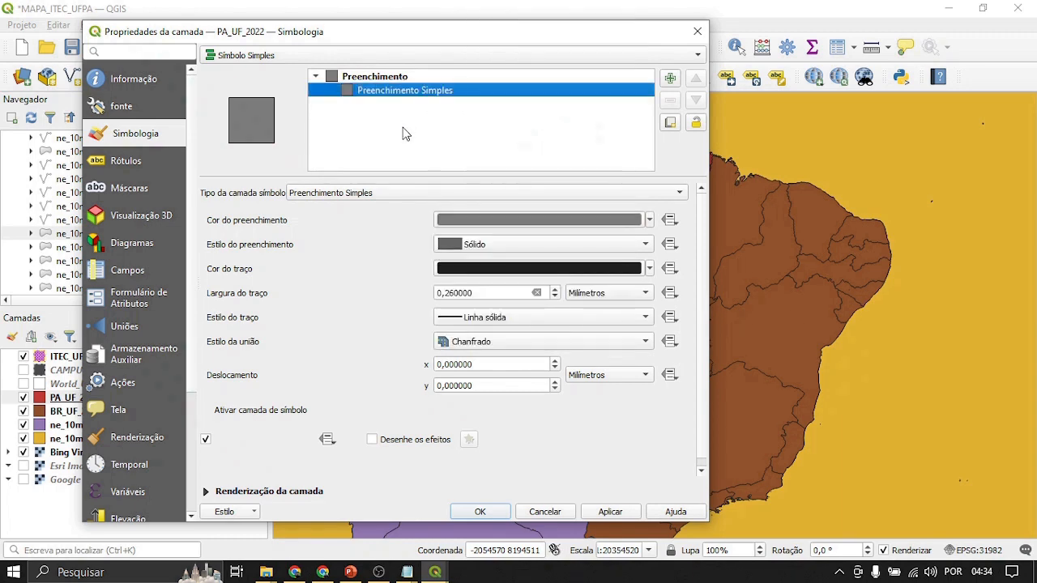
click(481, 512)
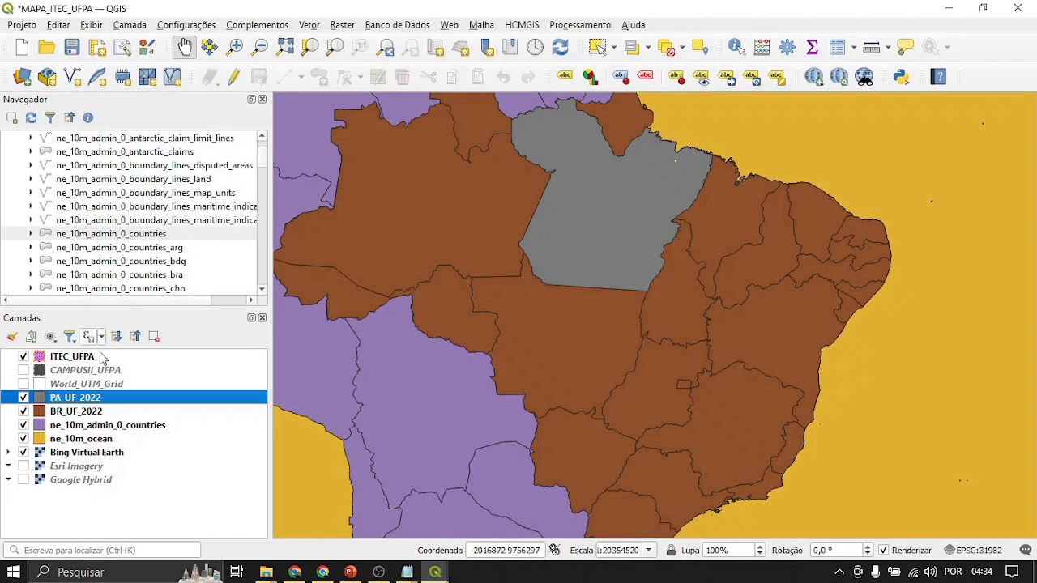
Step: Change the simple fill colour of the BR_UF_2022 layer to white and apply it
click(81, 415)
double_click(82, 415)
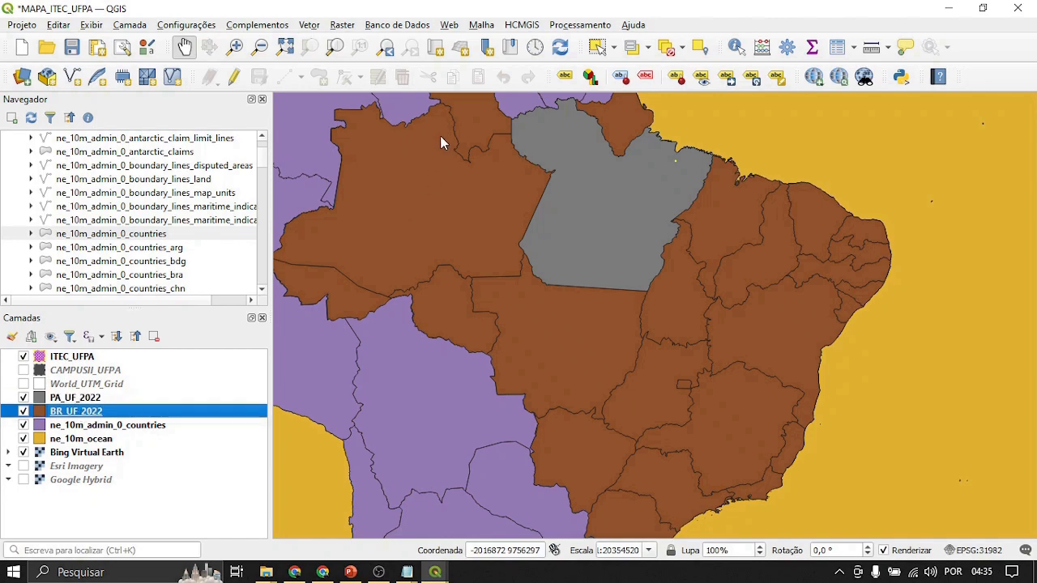
click(421, 91)
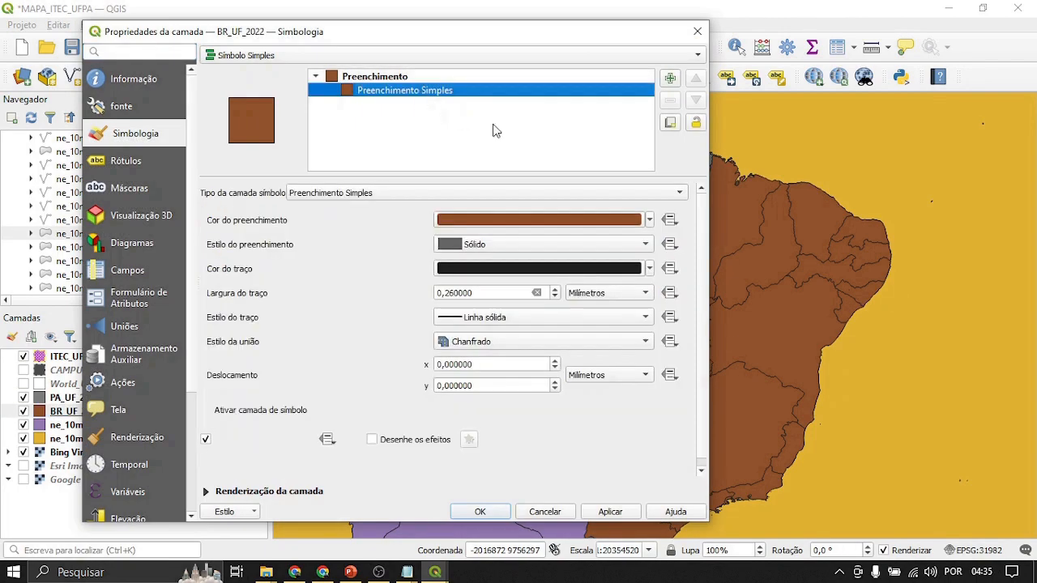
click(649, 219)
drag(535, 82, 505, 193)
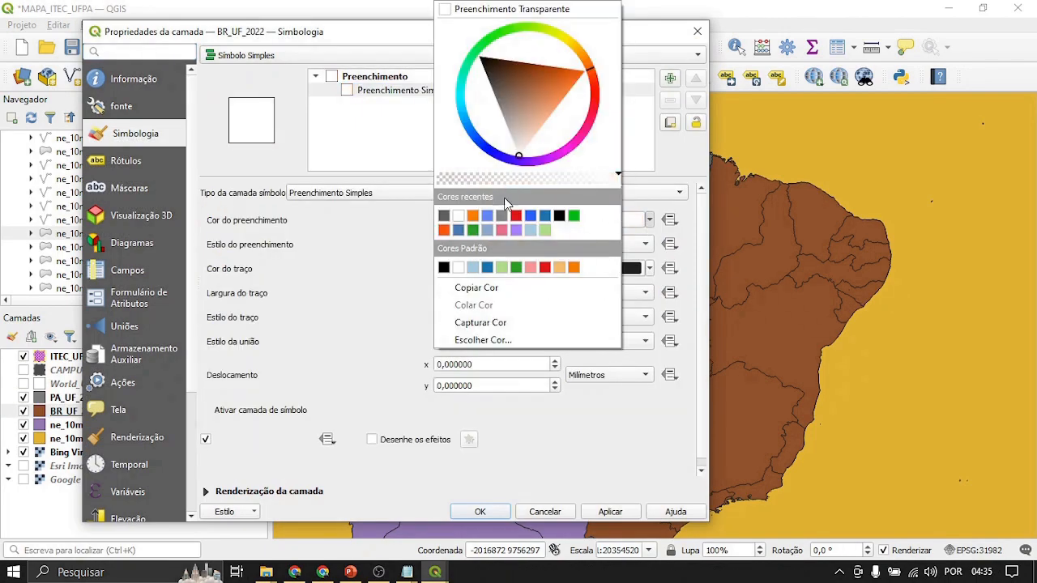
click(523, 525)
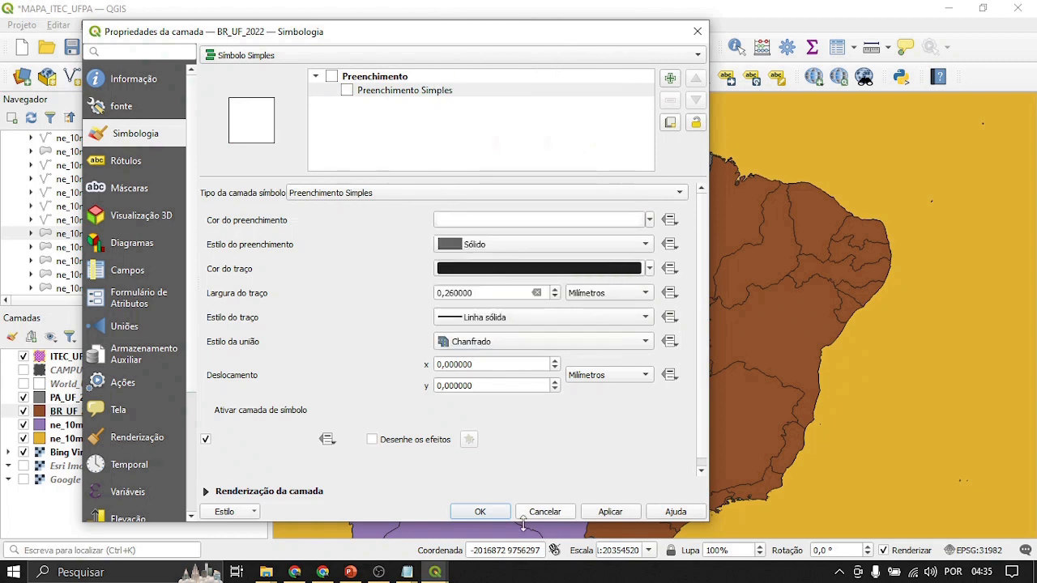
click(478, 512)
drag(629, 214, 639, 265)
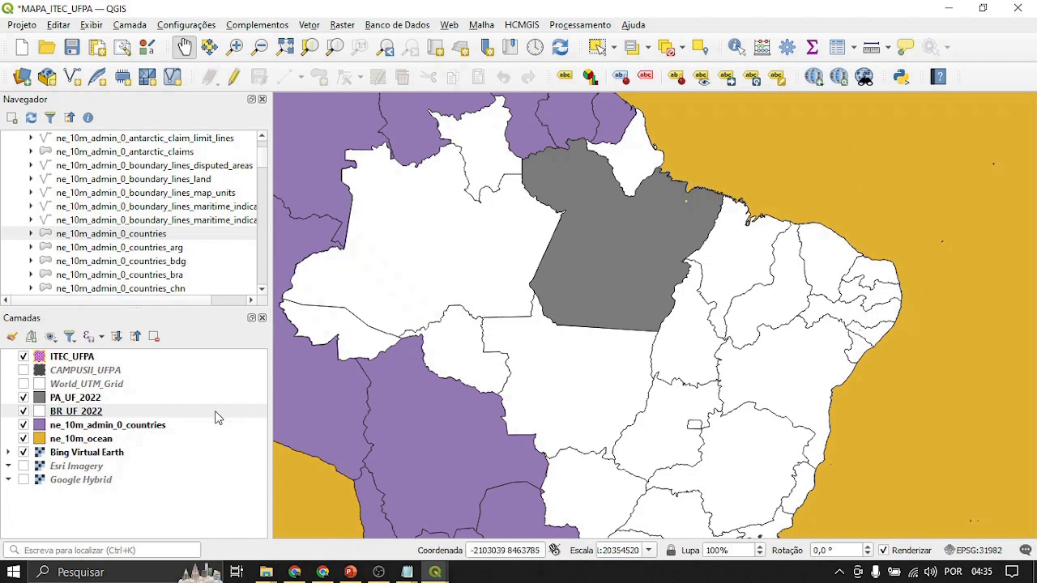
Step: Change the simple fill of the ne_10m_ocean layer to the light blue standard colour and apply it
click(91, 441)
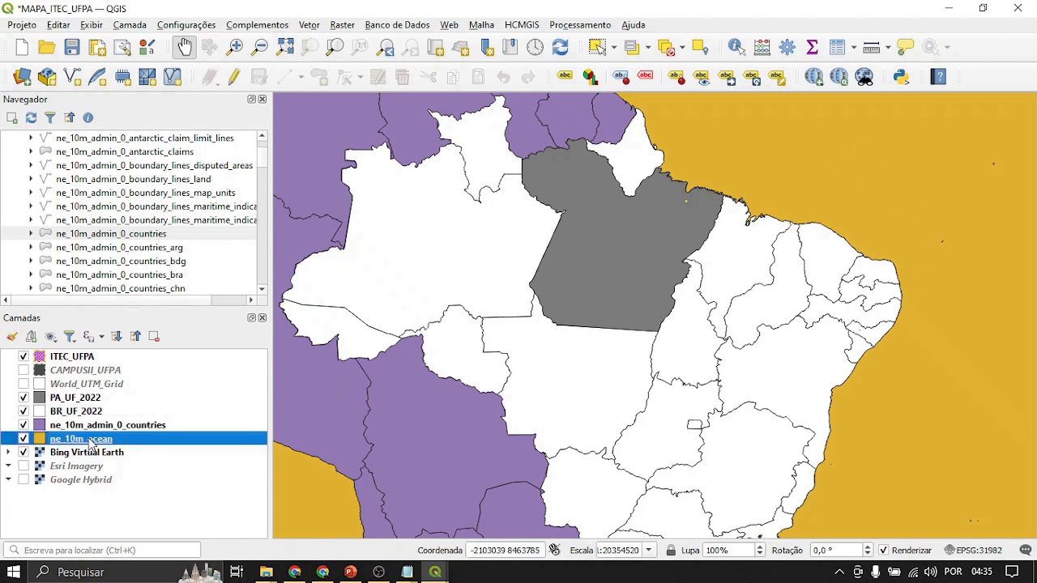
double_click(91, 441)
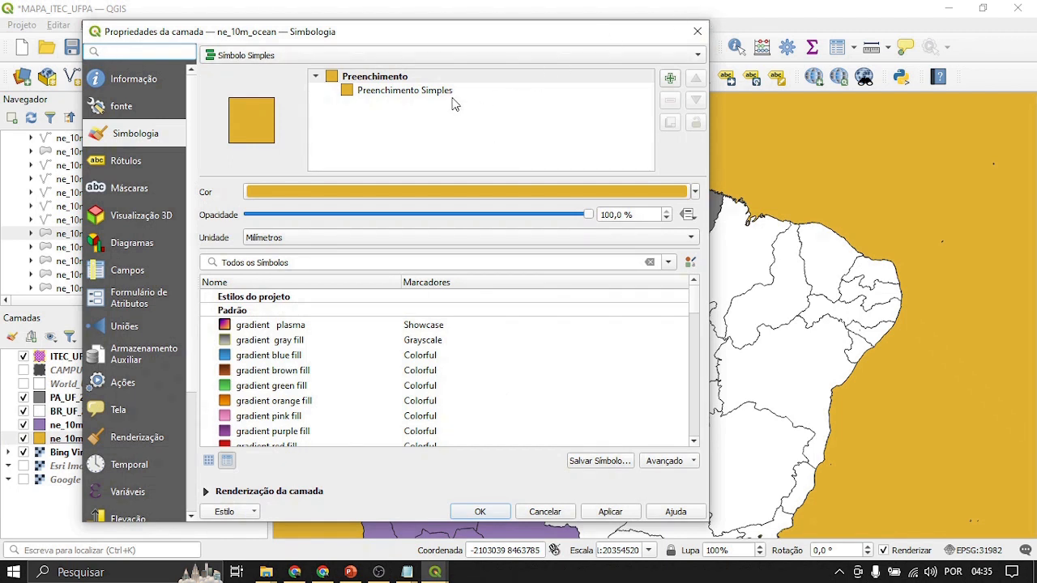
click(409, 91)
click(653, 220)
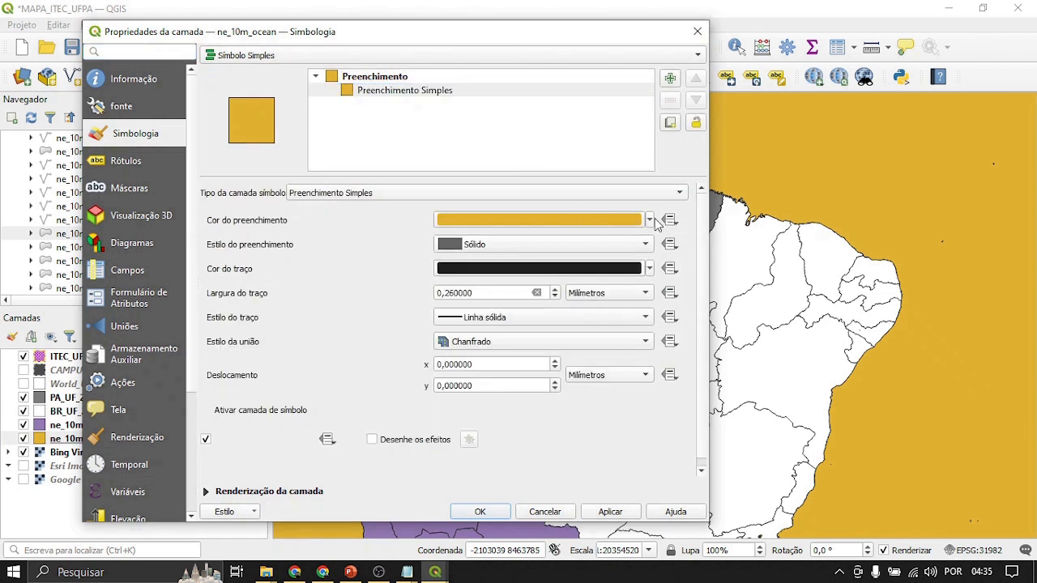
click(650, 219)
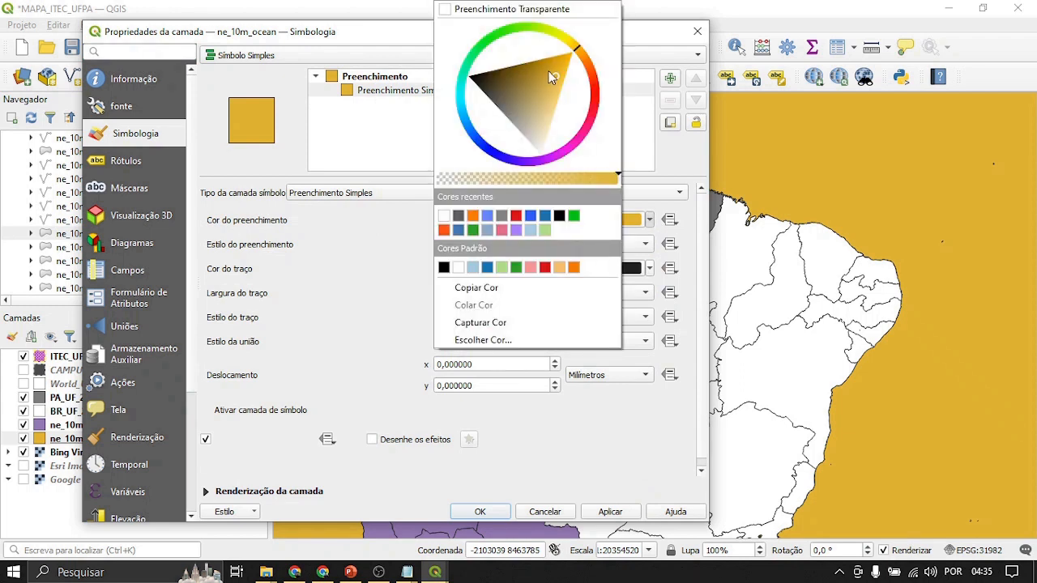
click(544, 106)
click(495, 153)
mouse_move(508, 89)
mouse_down()
mouse_move(500, 122)
mouse_move(496, 81)
mouse_move(486, 87)
mouse_move(501, 77)
mouse_move(472, 85)
mouse_up()
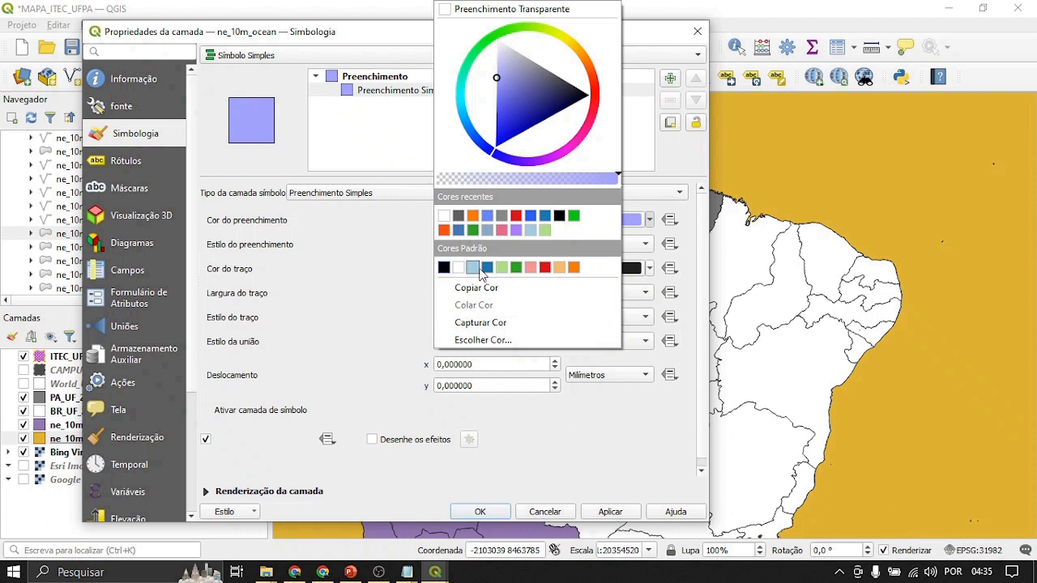
click(473, 267)
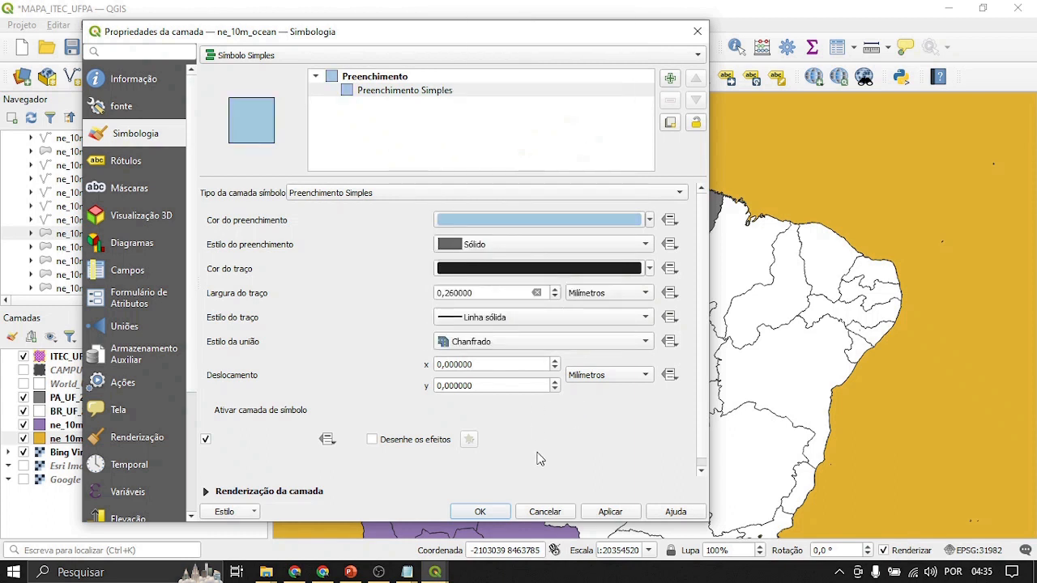
click(609, 513)
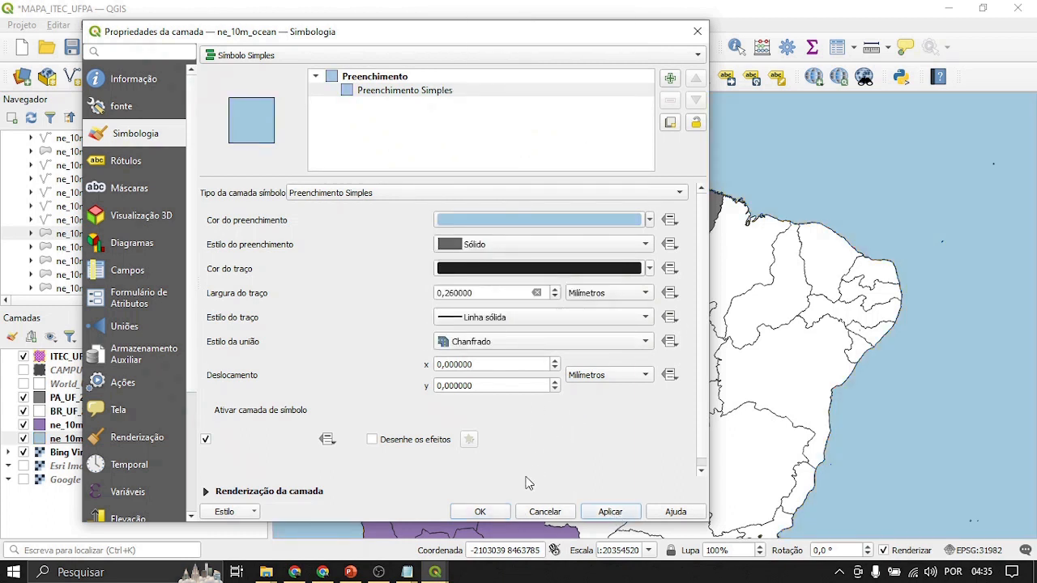
click(480, 512)
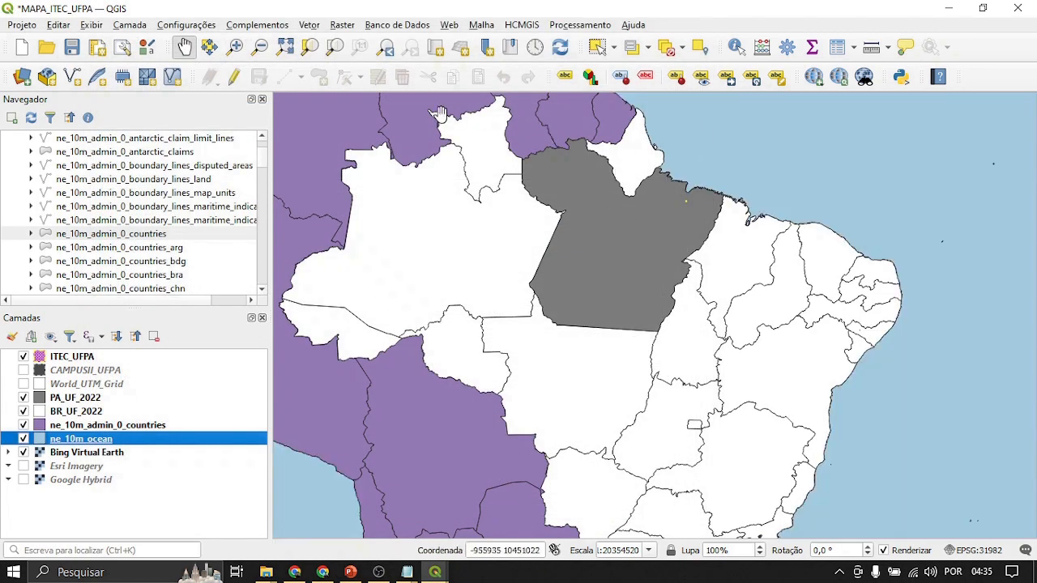
Step: Set the simple fill colour of the ne_10m_admin_0_countries layer to a very pale lilac
click(92, 427)
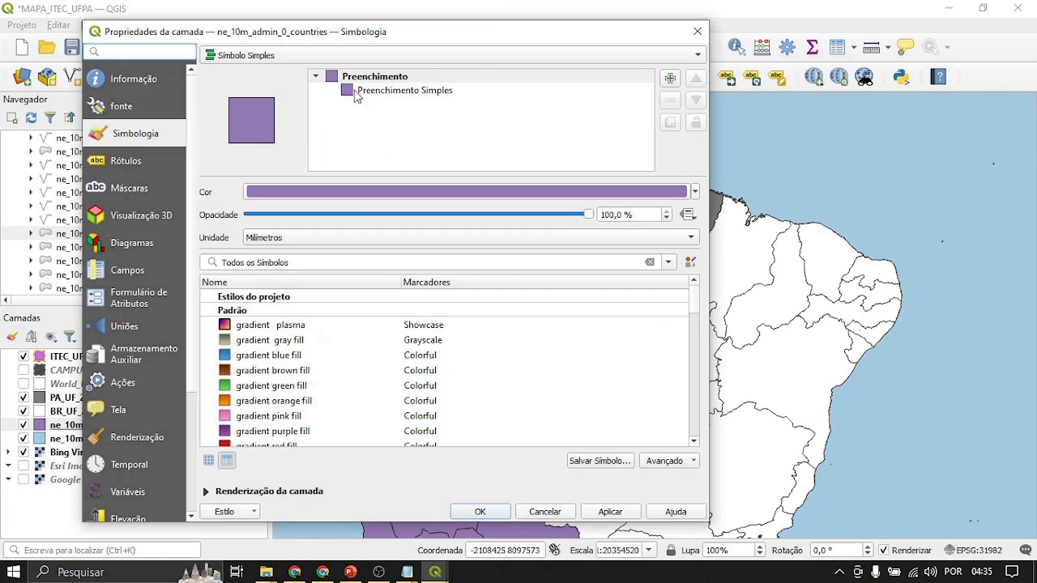
click(381, 91)
click(650, 219)
mouse_move(520, 84)
mouse_down()
mouse_move(458, 73)
mouse_move(468, 89)
mouse_move(446, 81)
mouse_up()
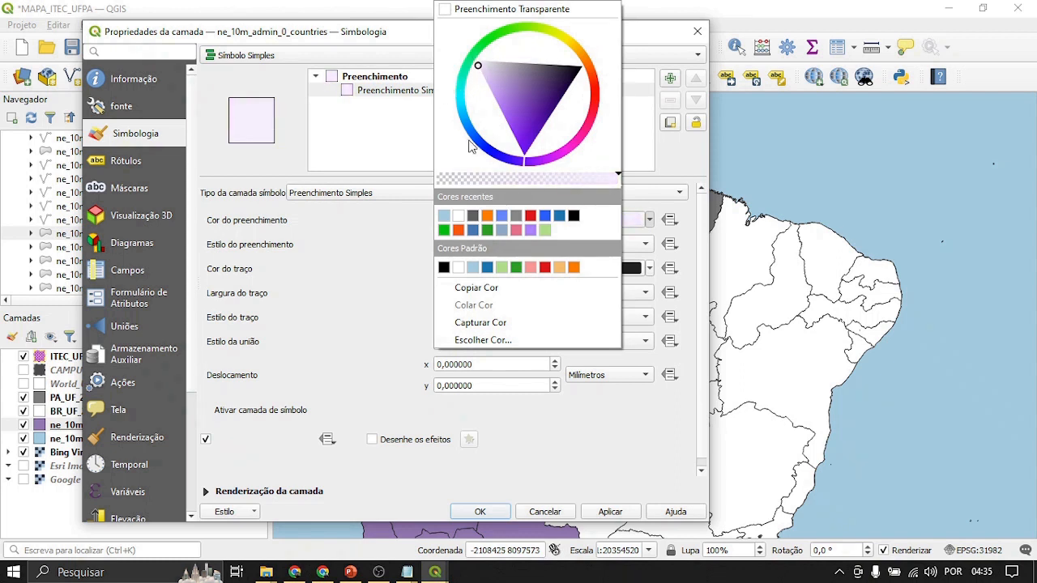
click(293, 179)
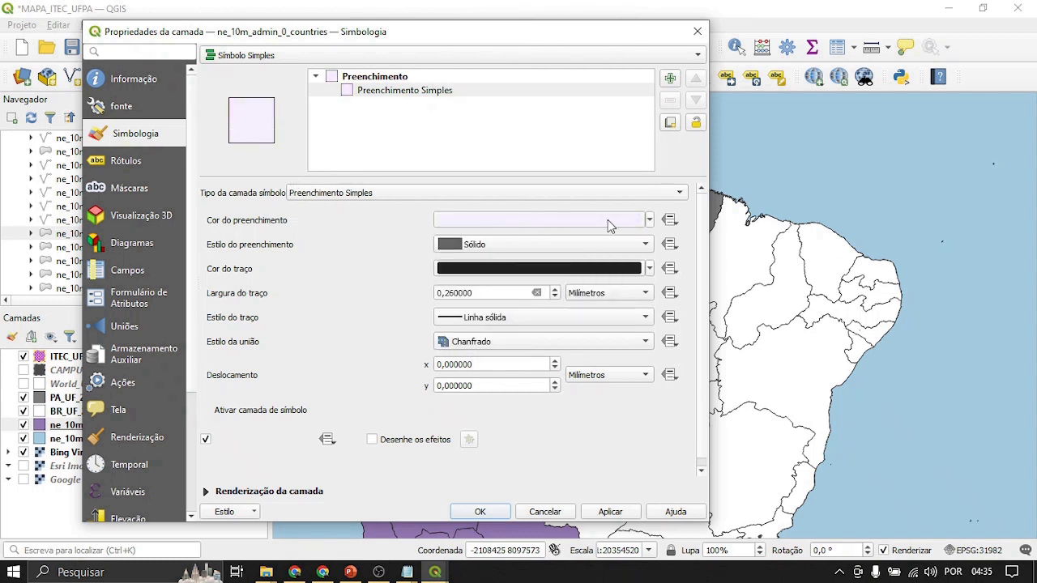
Step: Reduce the opacity of the countries layer's fill colour to about half and apply the style
click(648, 220)
drag(614, 180, 545, 178)
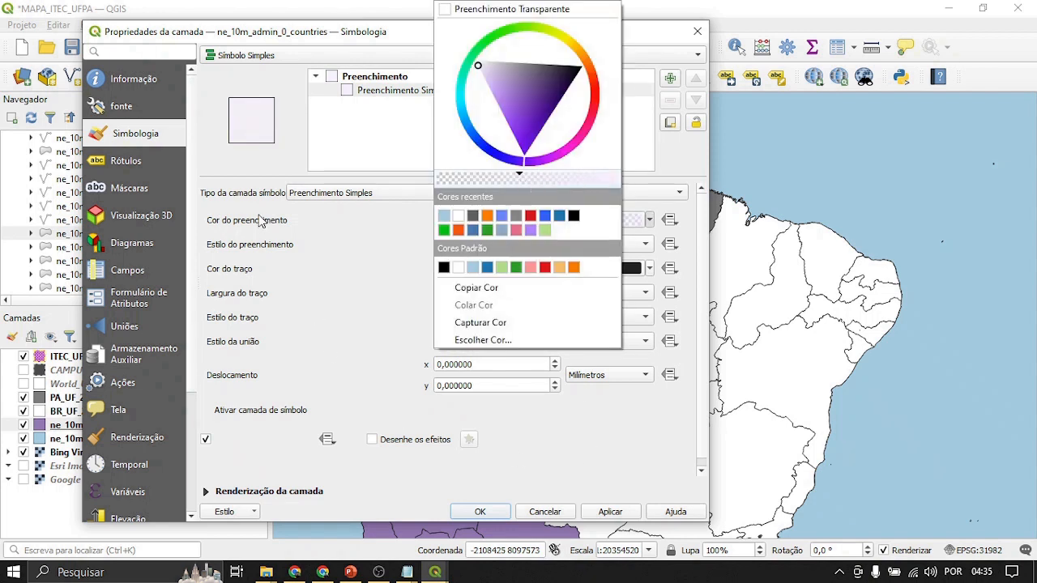
click(261, 171)
click(480, 511)
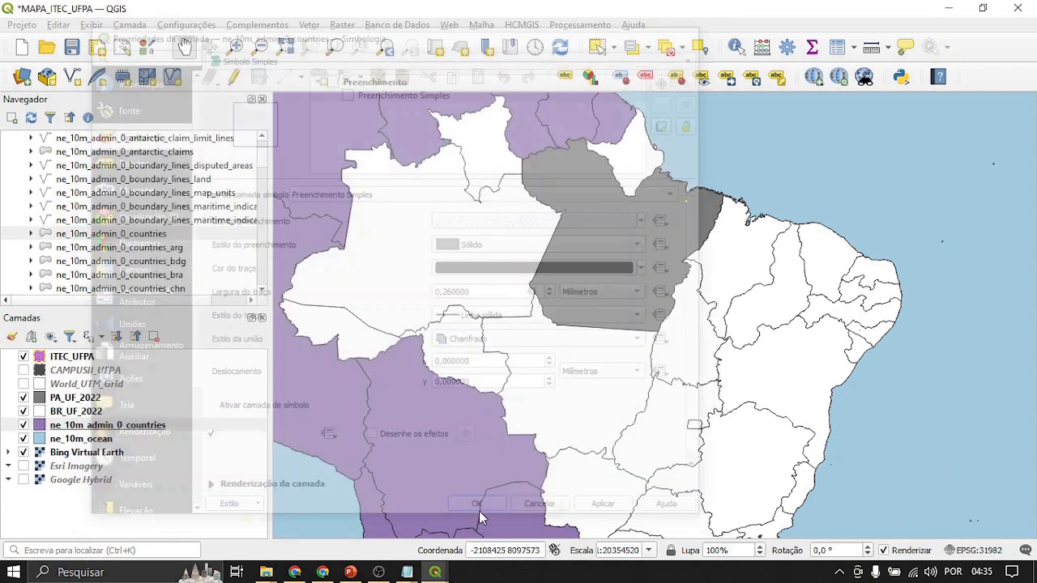
drag(609, 159, 617, 198)
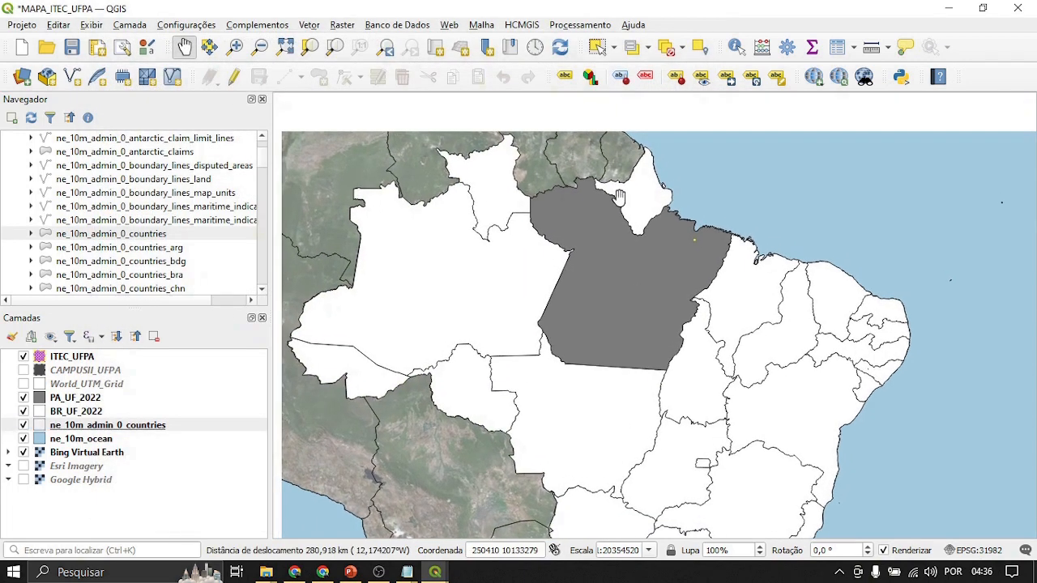
drag(466, 125, 452, 111)
drag(591, 325, 596, 308)
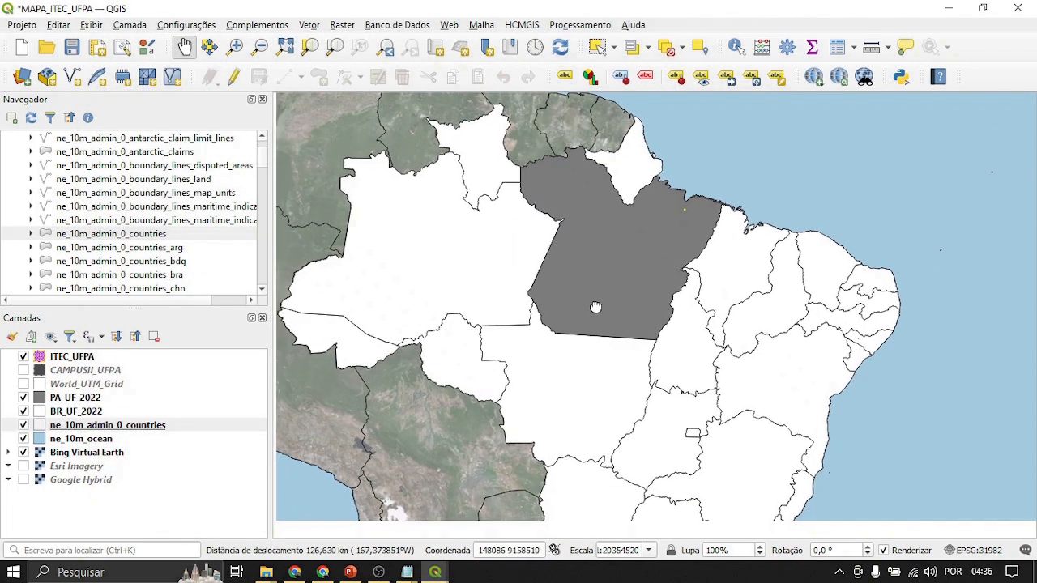
Step: Switch to the Mapa de Localização - ITEC UFPA layout window, select Mapa 2 and refresh the view
click(435, 572)
click(488, 531)
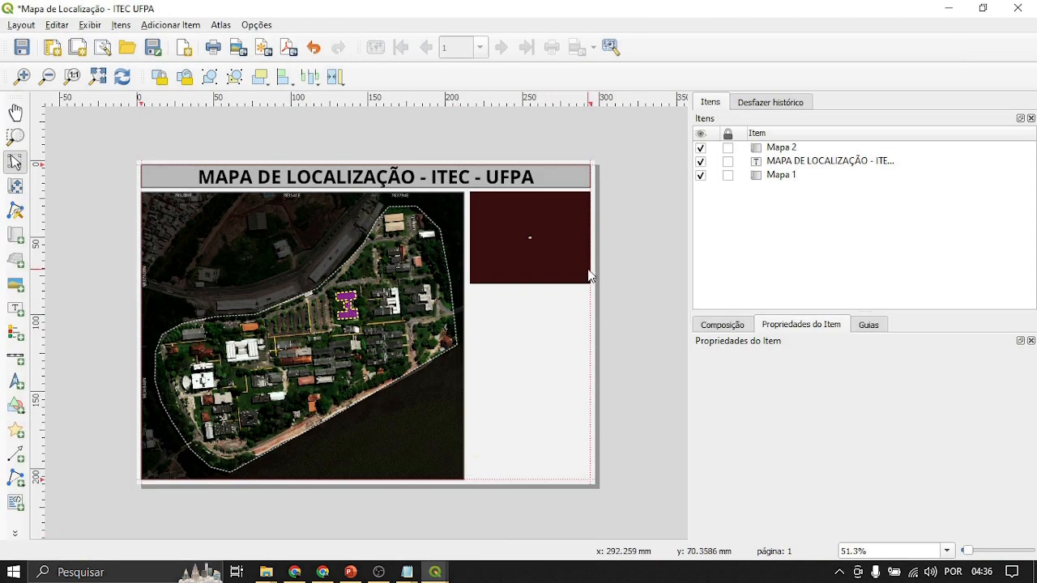
click(532, 233)
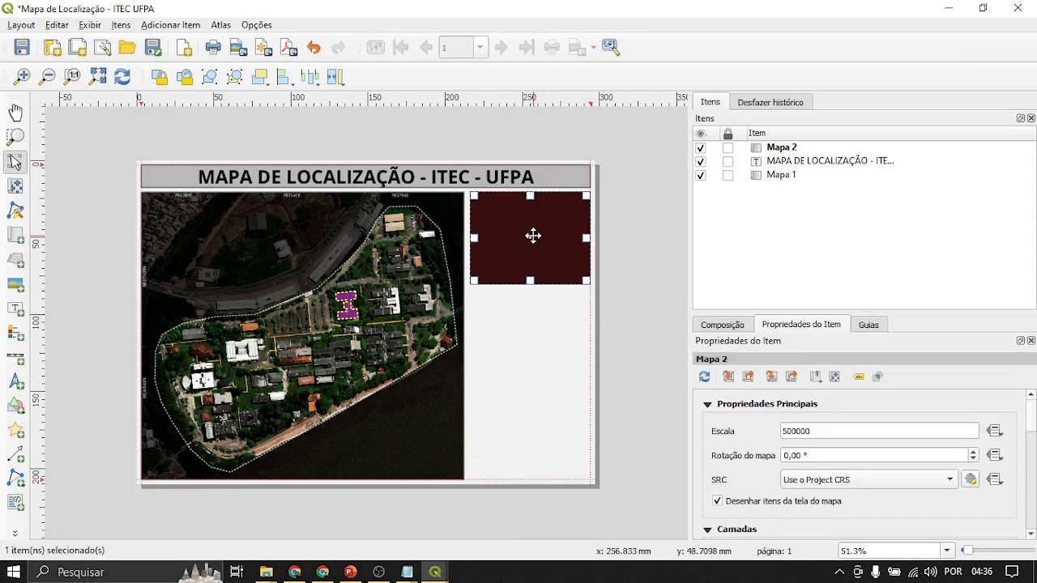
click(121, 78)
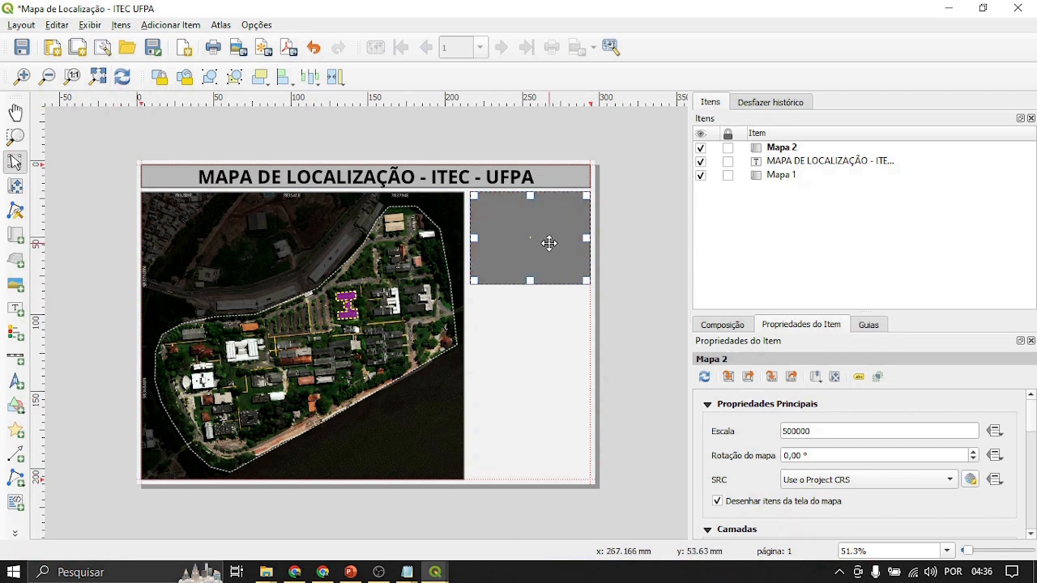
Step: Set the scale of Mapa 2 to 25000000
drag(837, 433, 759, 433)
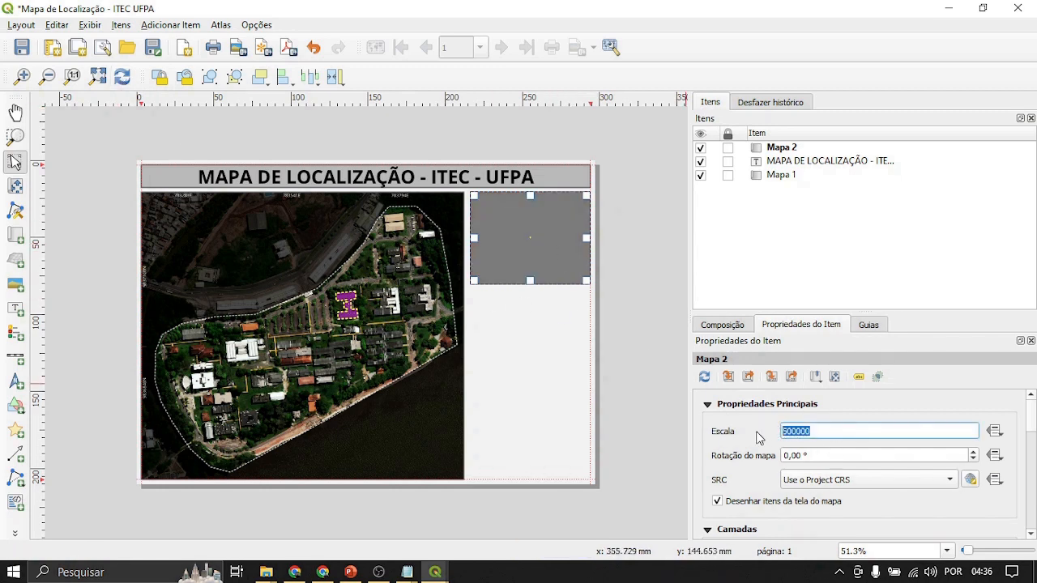
text(100000)
key(Return)
text(2)
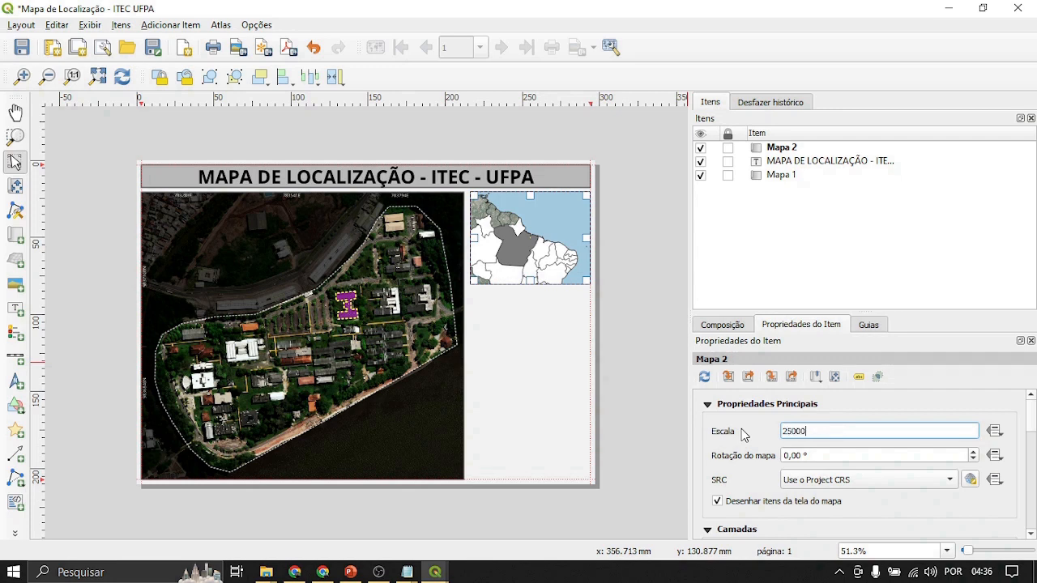
key(Return)
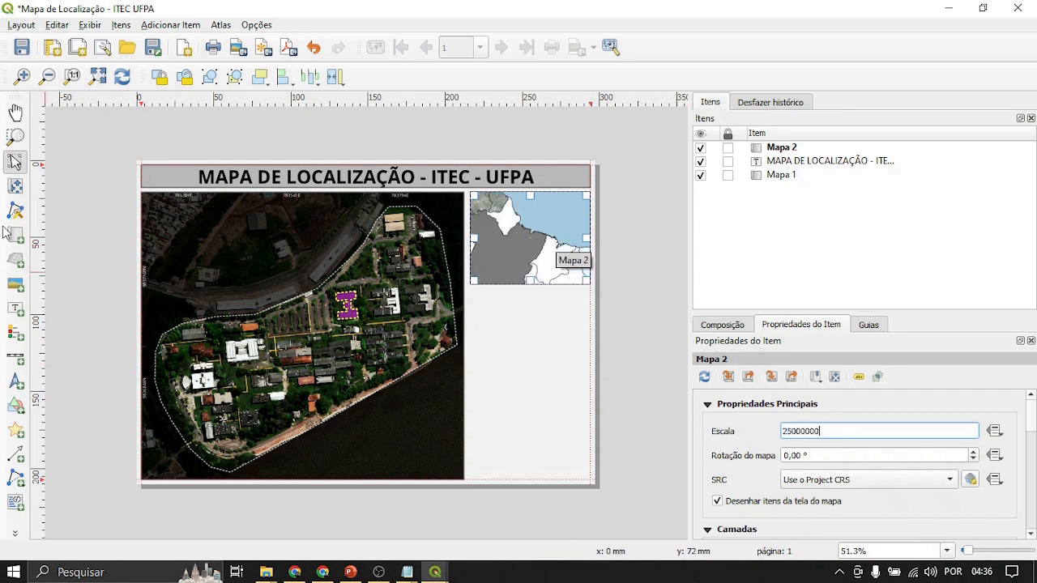
Step: Move the content of Mapa 2 so that Pará sits centred inside the inset frame, and save the layout
click(16, 185)
drag(561, 271, 532, 241)
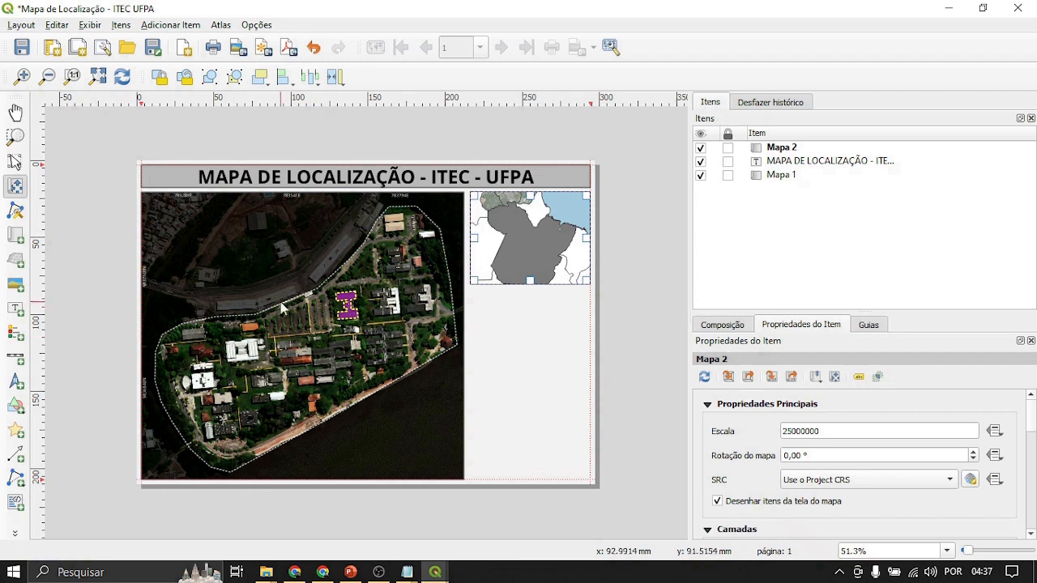
mouse_move(548, 256)
mouse_down()
mouse_move(560, 251)
mouse_move(554, 259)
mouse_up()
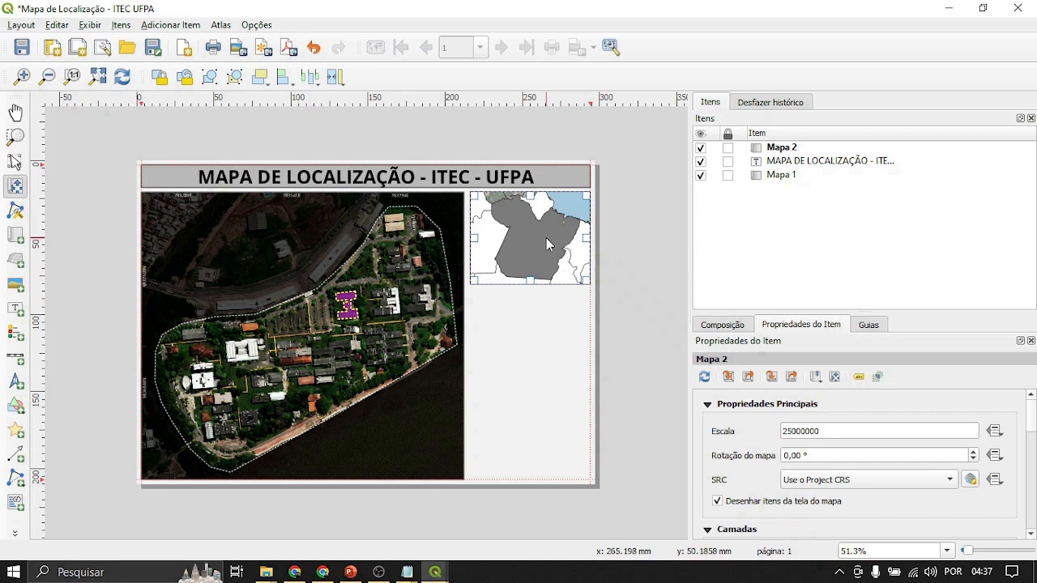
key(ctrl+s)
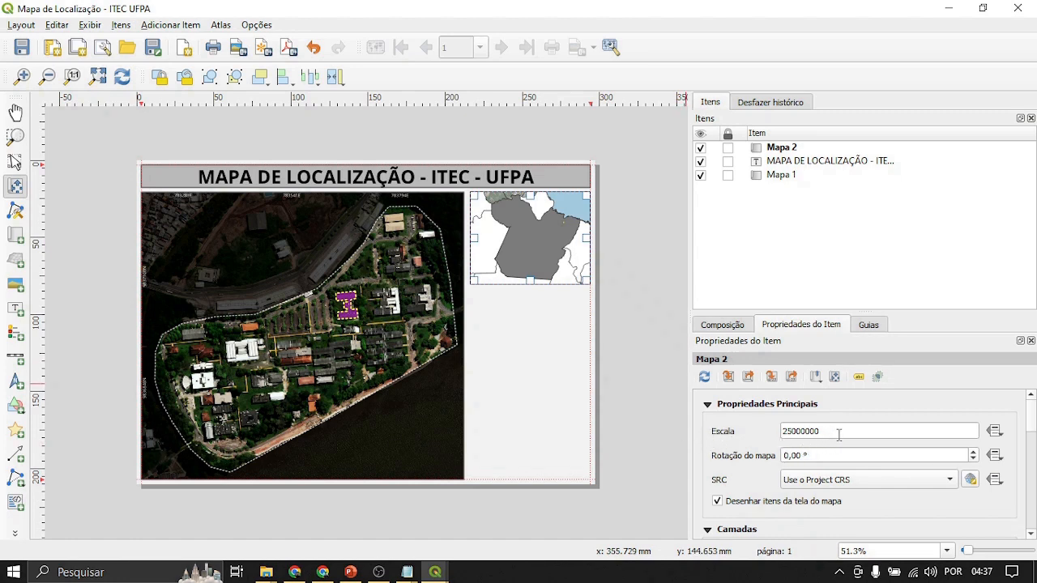
Step: Set the scale of Mapa 2 to 26000000
drag(848, 434, 778, 430)
text(2600)
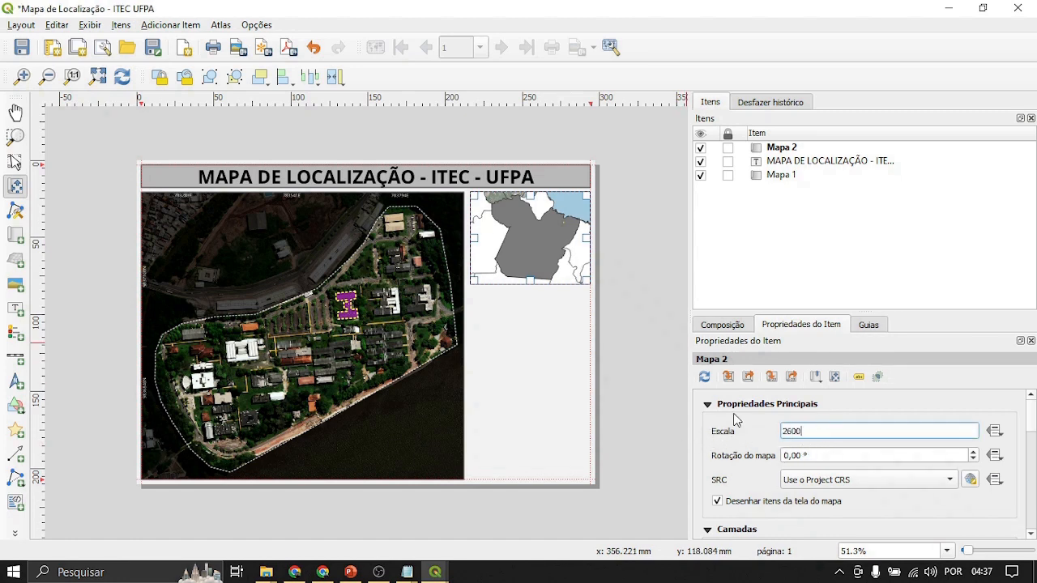
key(Return)
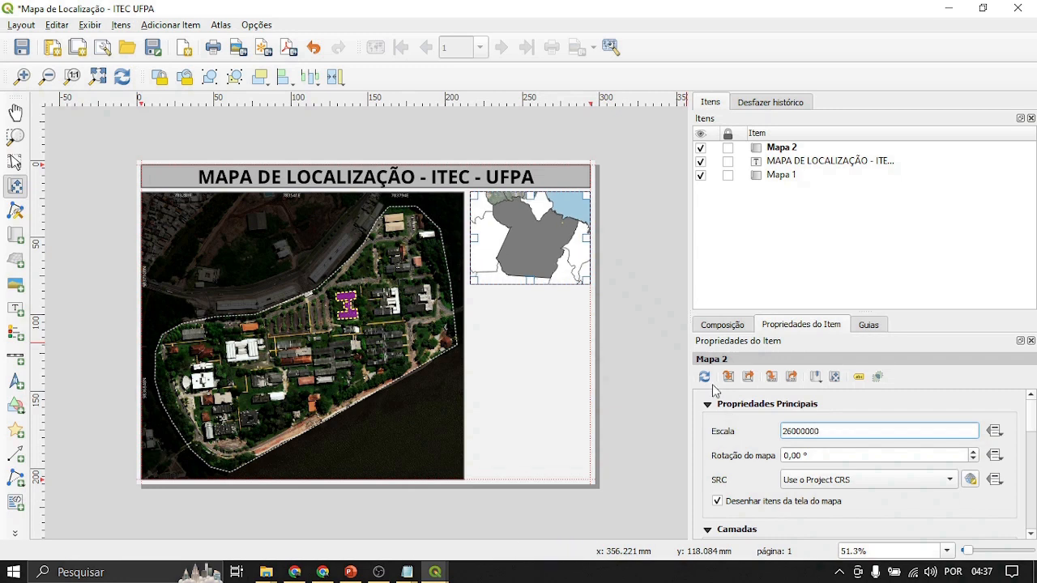
click(649, 297)
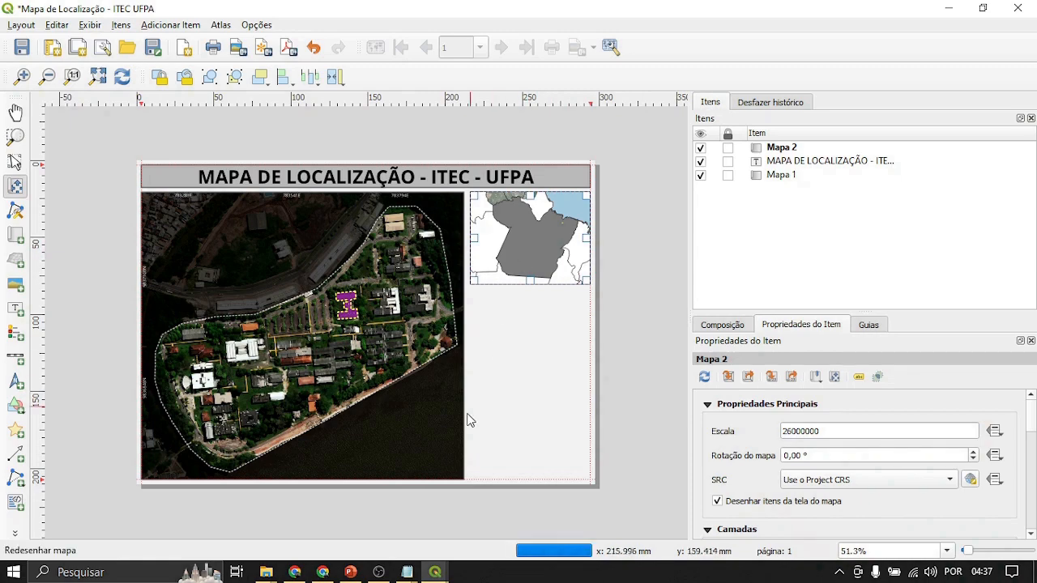
Step: Switch to the MAPA_ITEC_UFPA project window and select the PA_UF_2022 layer
click(435, 572)
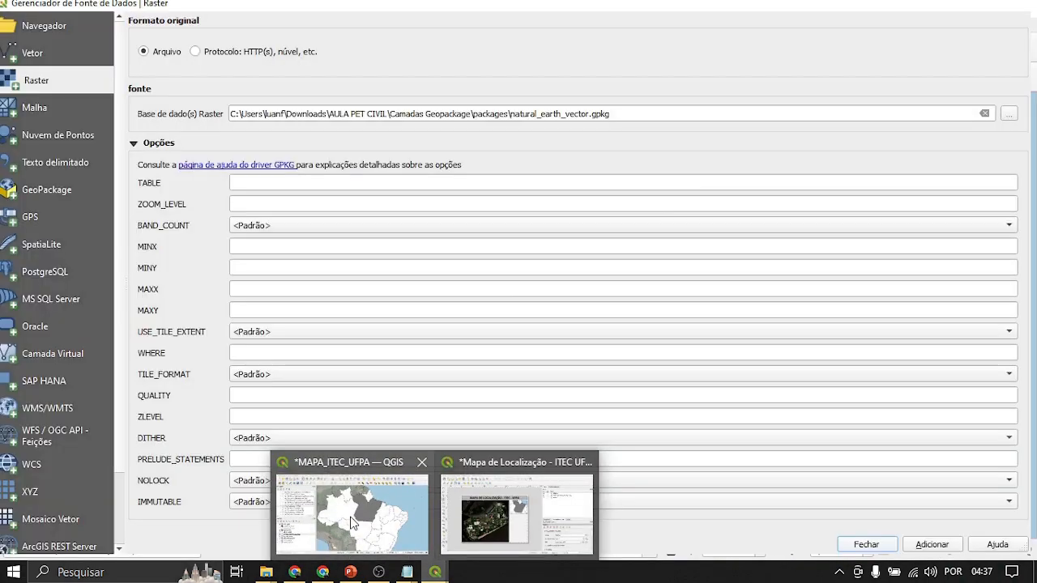
click(352, 518)
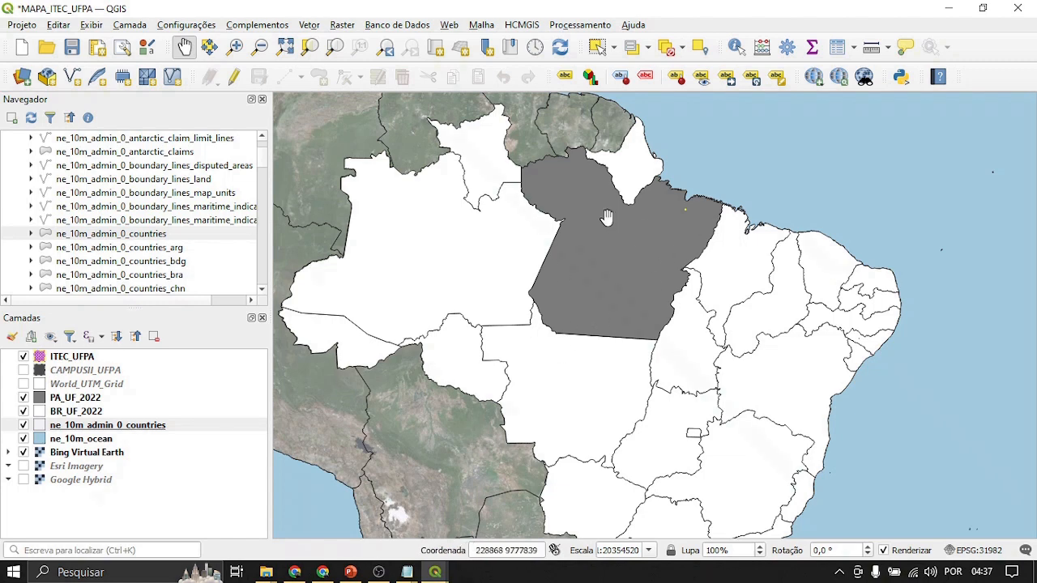
drag(575, 323, 628, 354)
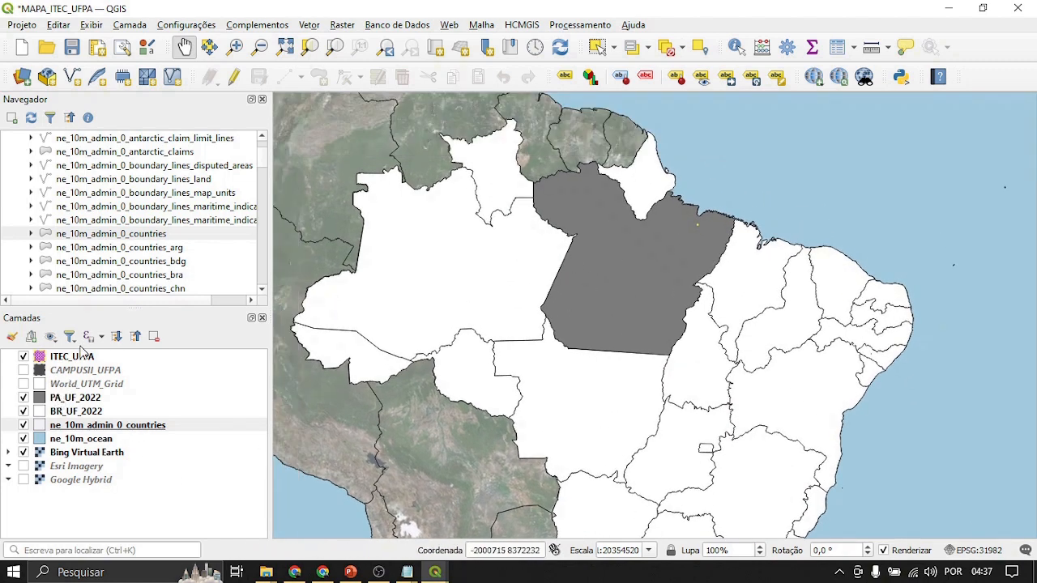
click(66, 398)
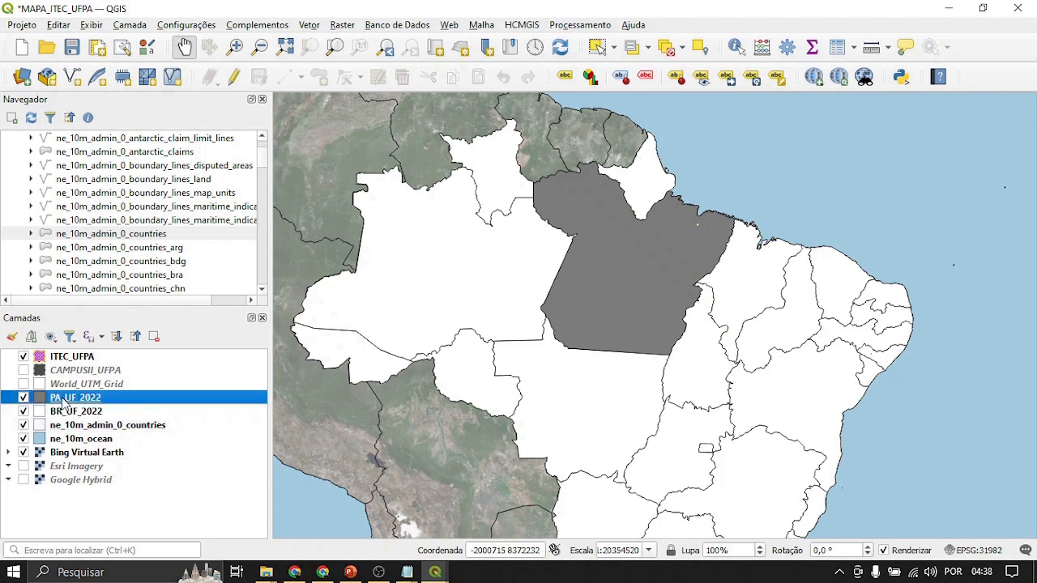
drag(721, 324, 714, 308)
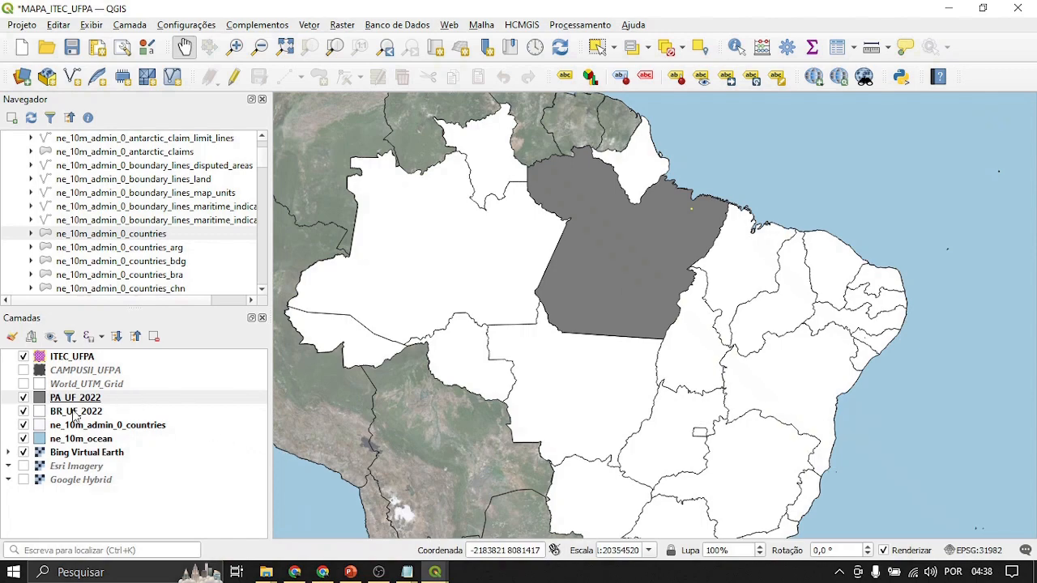
Step: Check the reference location map in the PowerPoint presentation and return to the QGIS project window
click(350, 572)
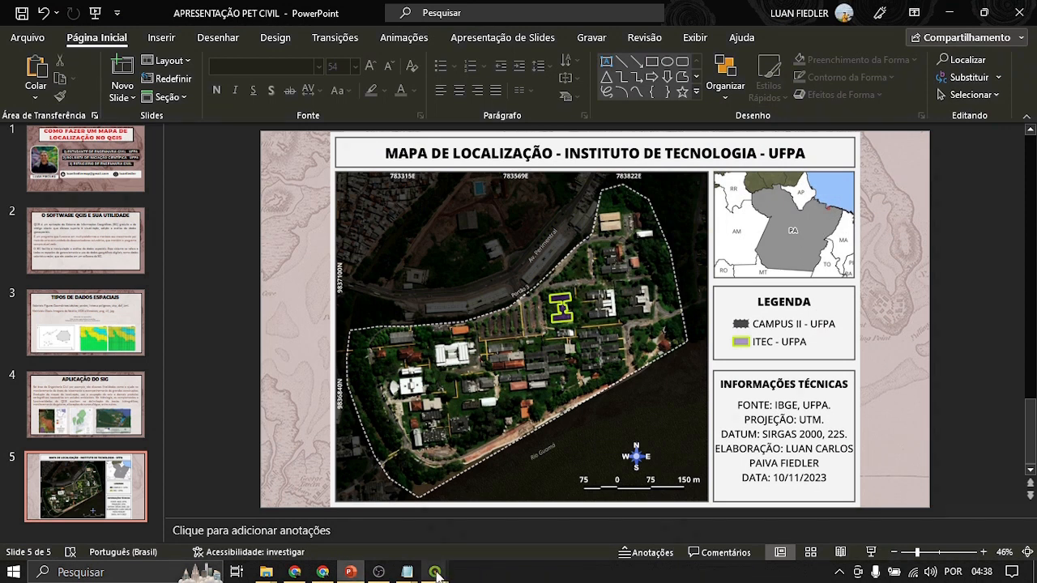
mouse_move(435, 572)
click(373, 515)
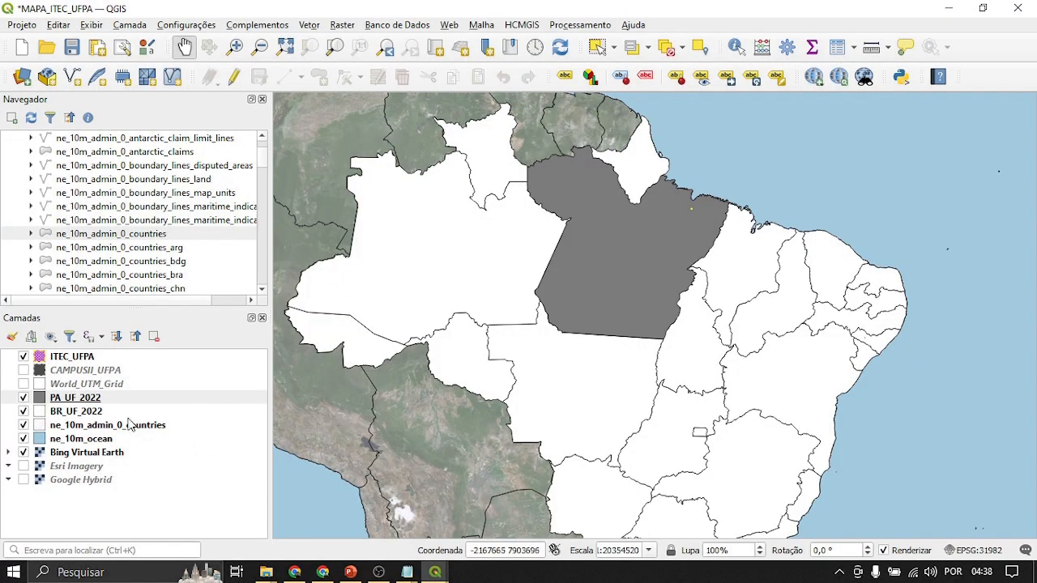
Step: Turn on individual labels for the BR_UF_2022 layer using the SIGLA_UF field and accept the properties
click(59, 415)
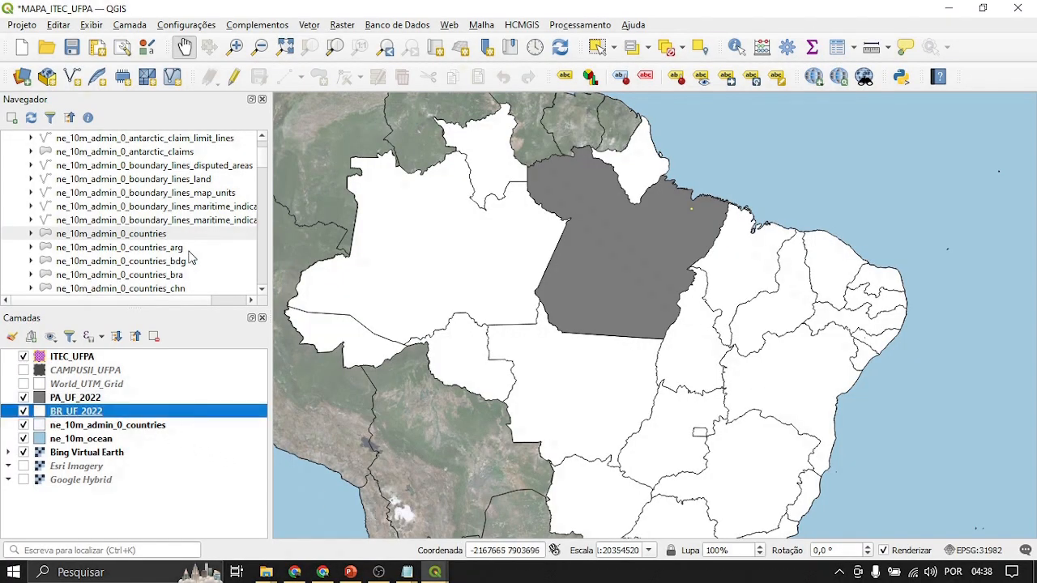
double_click(76, 412)
click(125, 161)
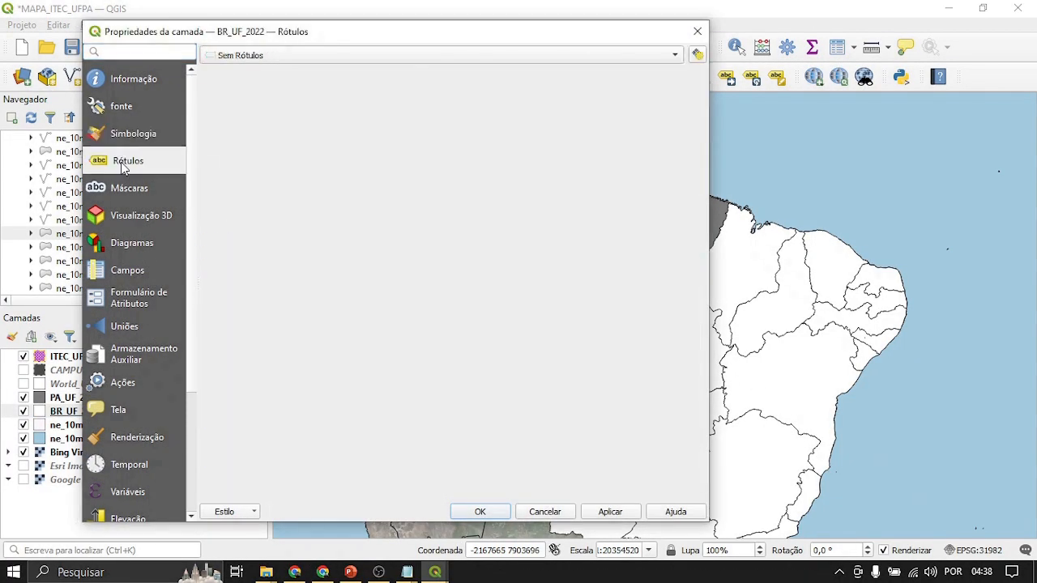
click(334, 60)
click(281, 76)
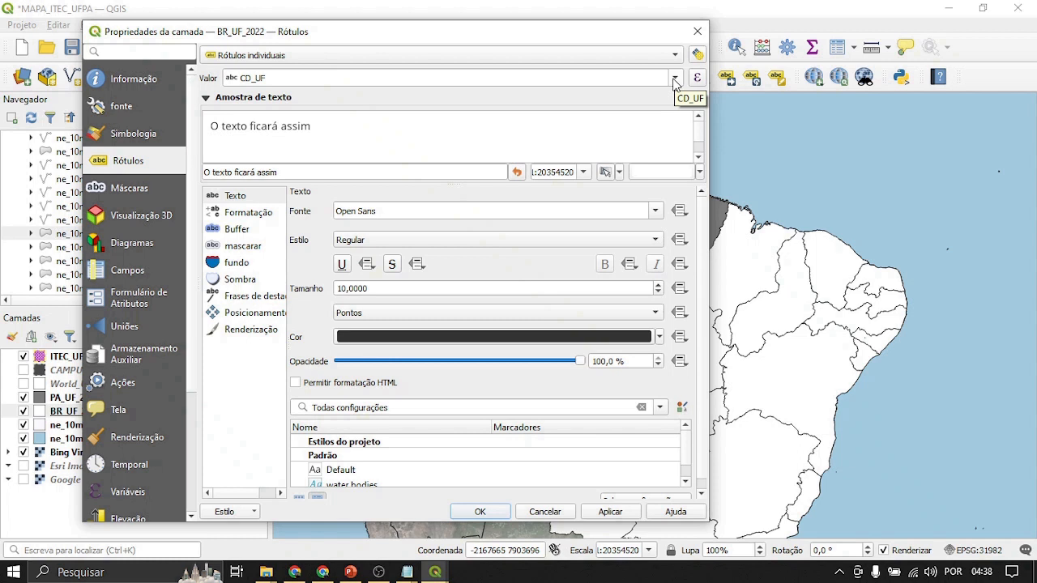
click(674, 79)
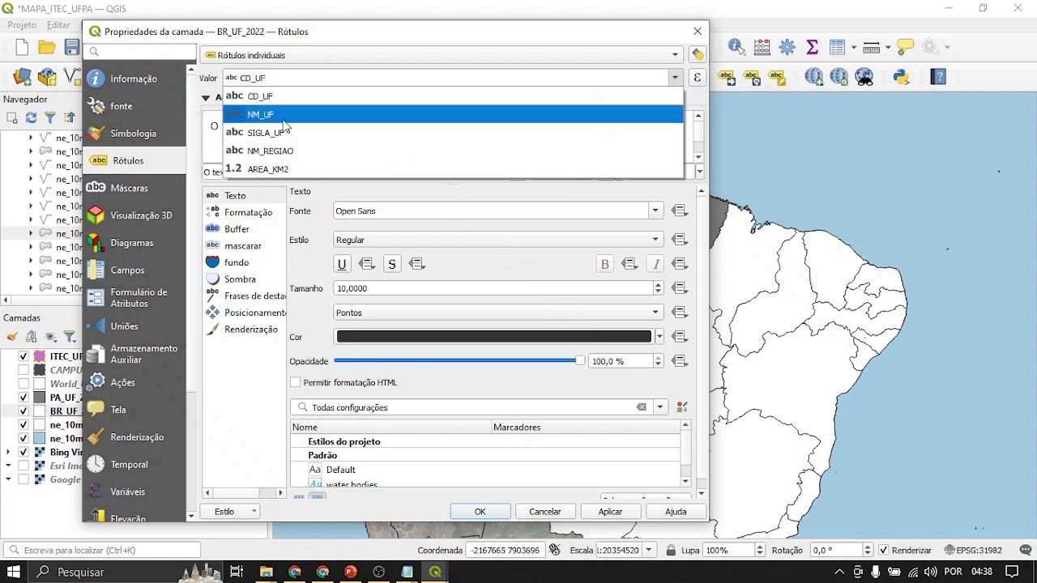
click(278, 139)
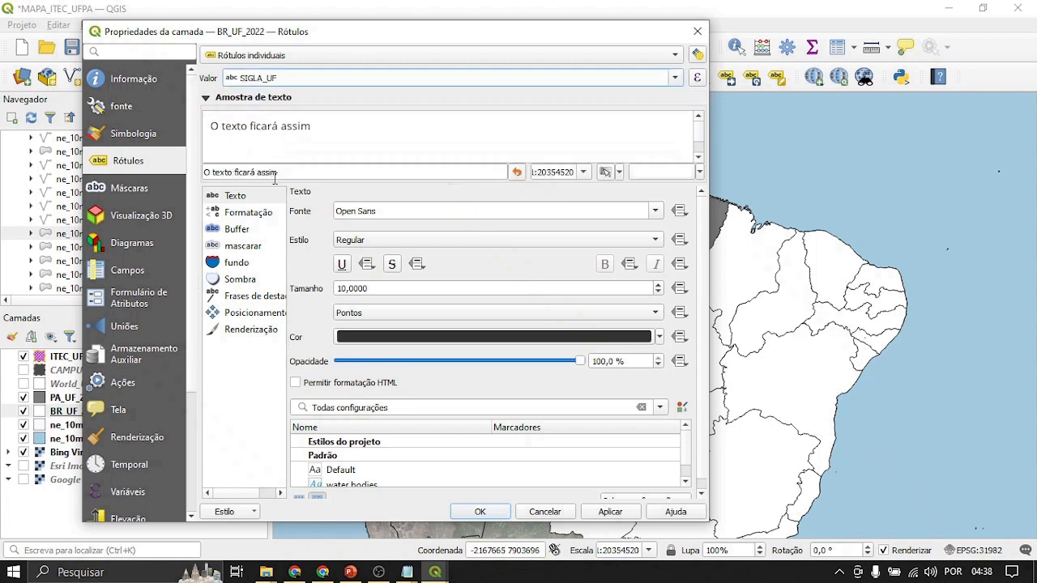
click(470, 512)
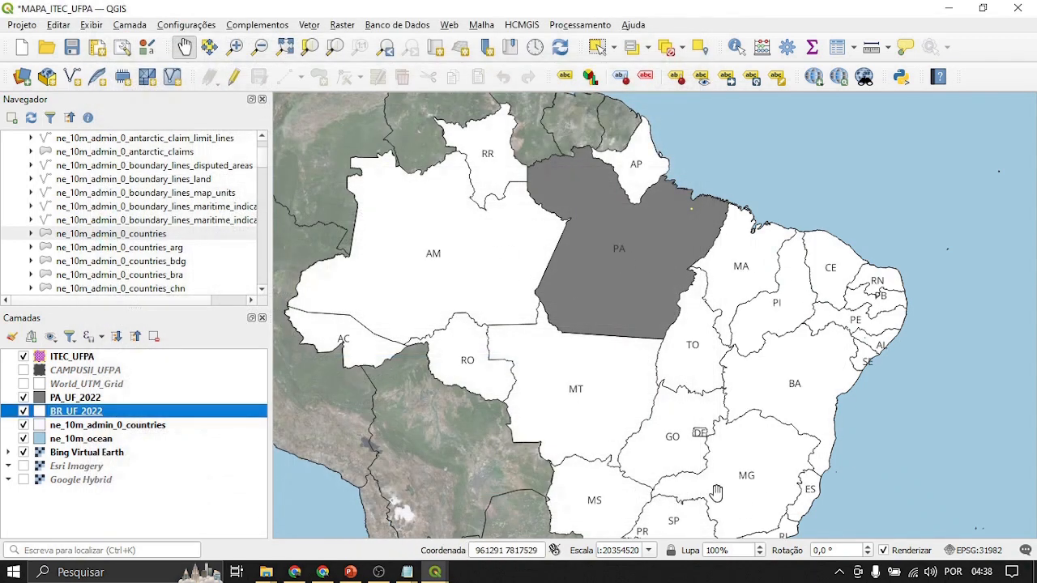
Step: Turn on individual labels for the PA_UF_2022 layer with the CD_UF field and accept the properties
click(74, 398)
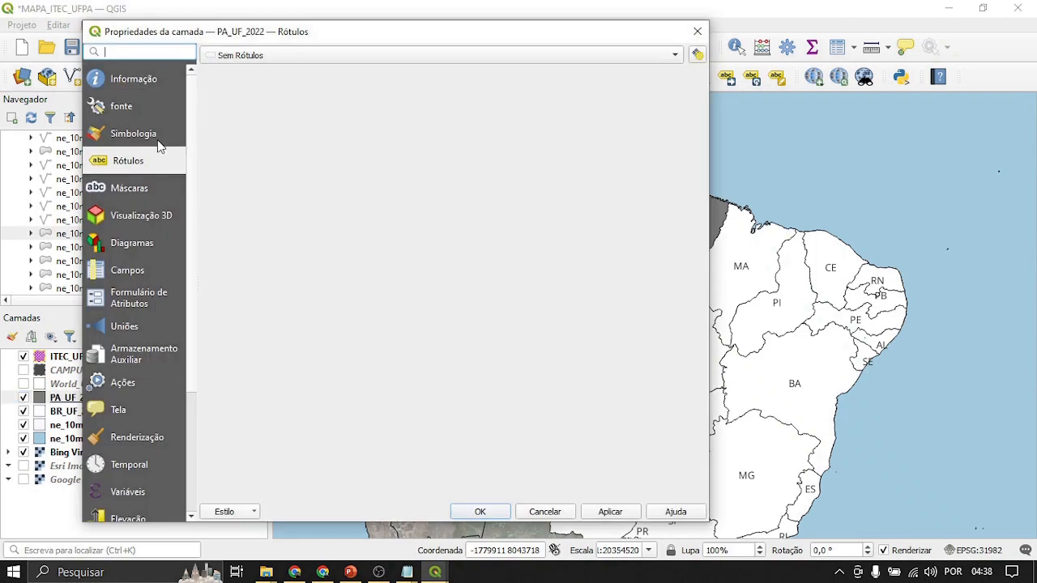
click(438, 55)
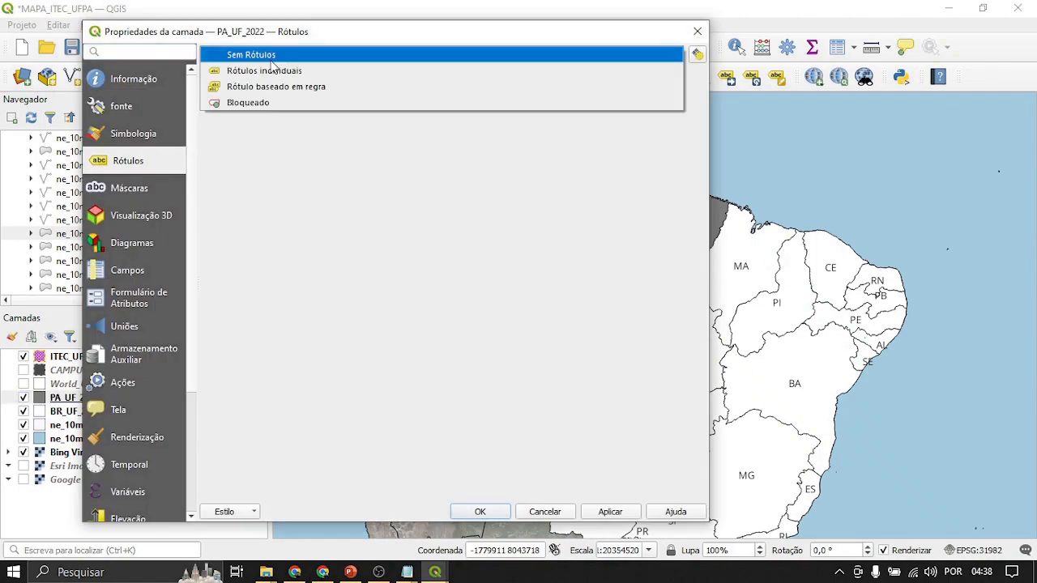
click(292, 67)
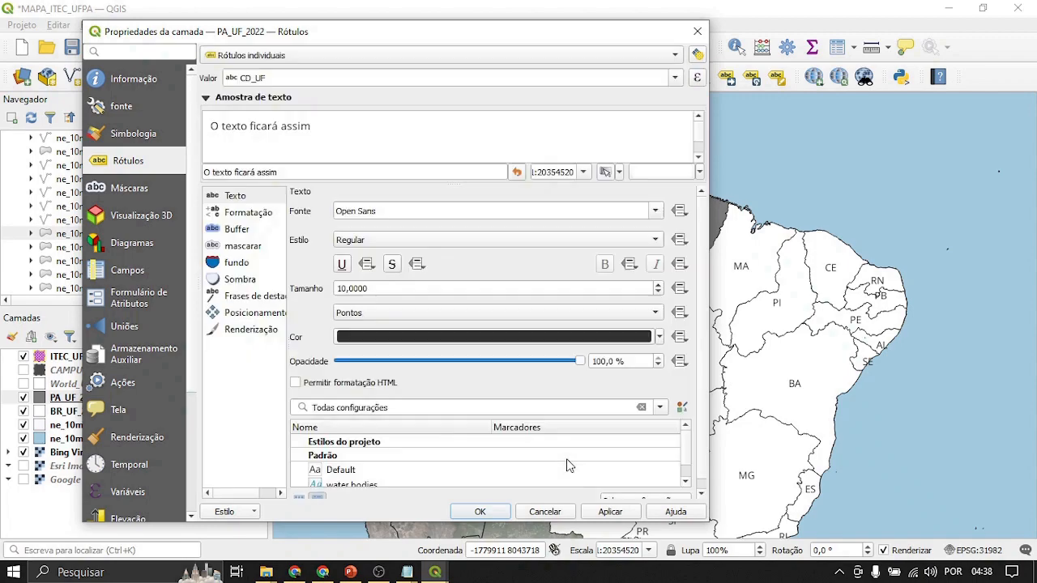
click(479, 512)
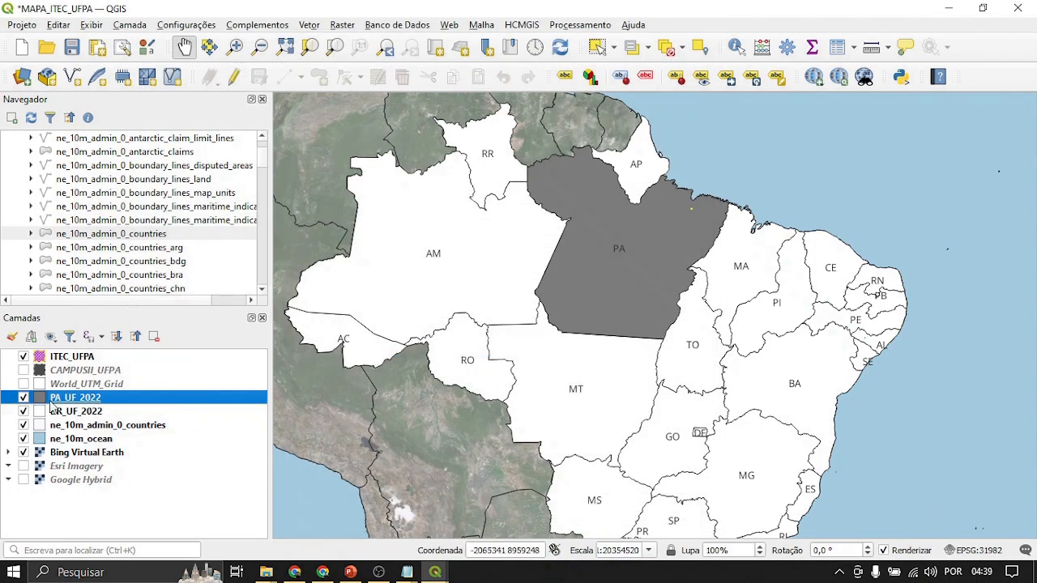
Step: Set the PA_UF_2022 label text to size 12 and Bold style, and accept the properties
double_click(73, 397)
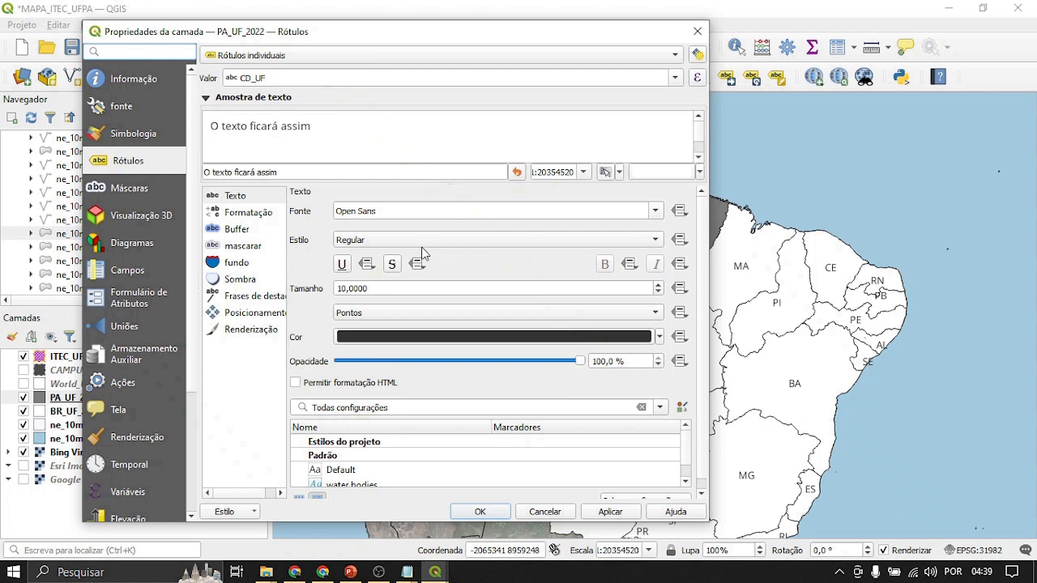
click(660, 286)
click(660, 286)
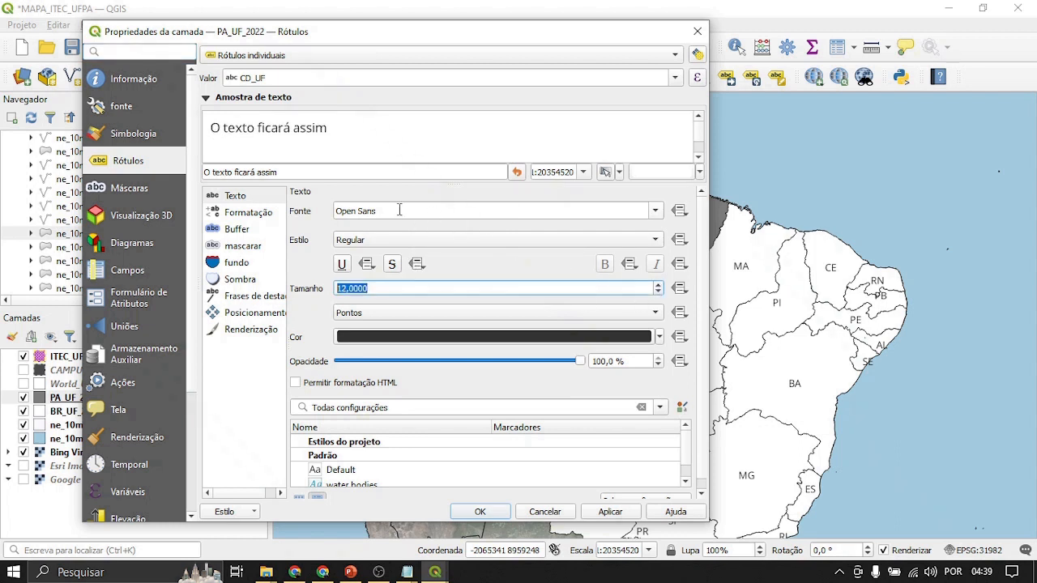
click(390, 240)
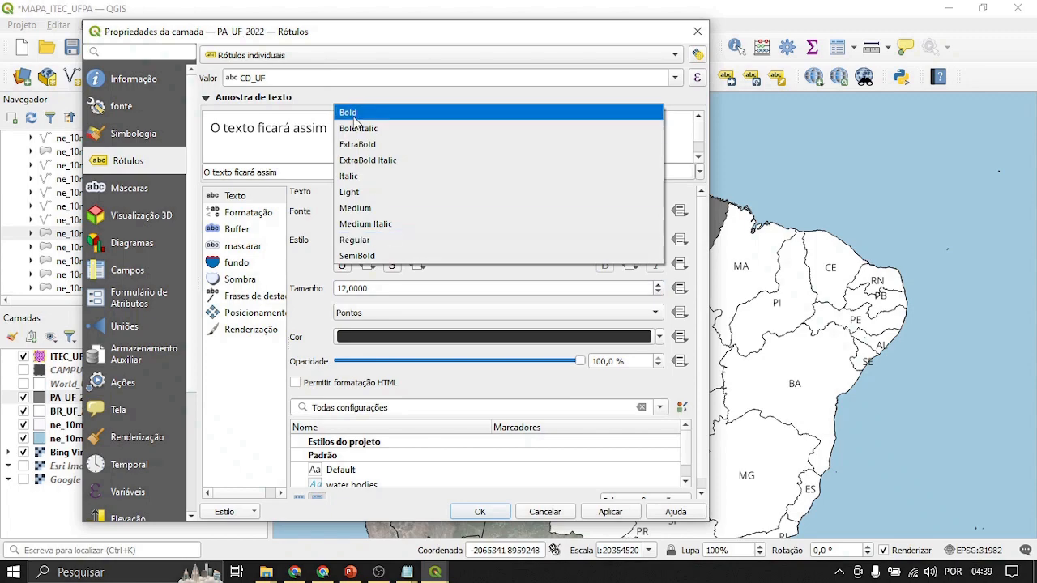
click(391, 112)
click(479, 512)
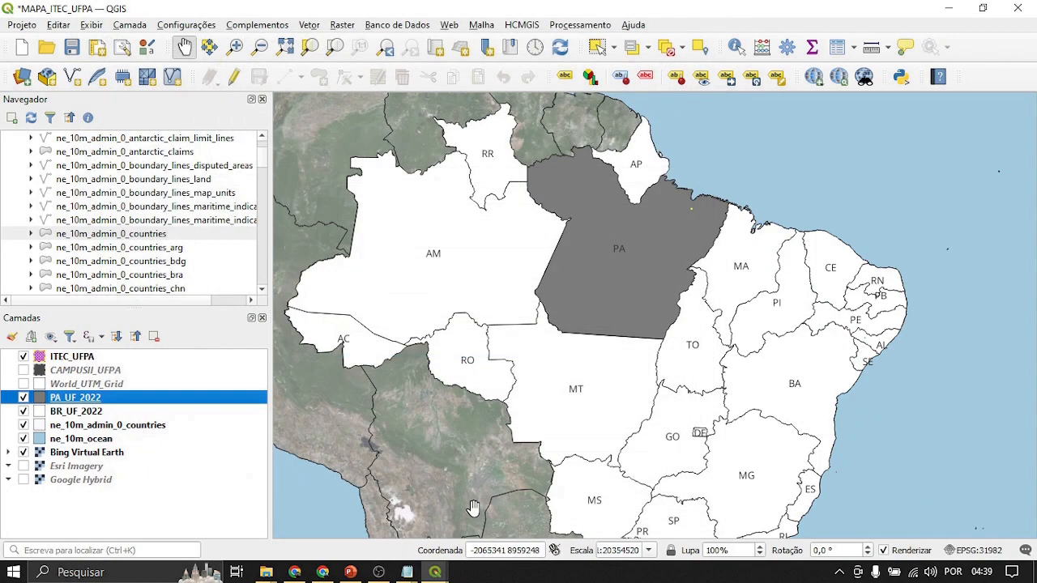
scroll(630, 241, down, 1)
scroll(631, 242, up, 1)
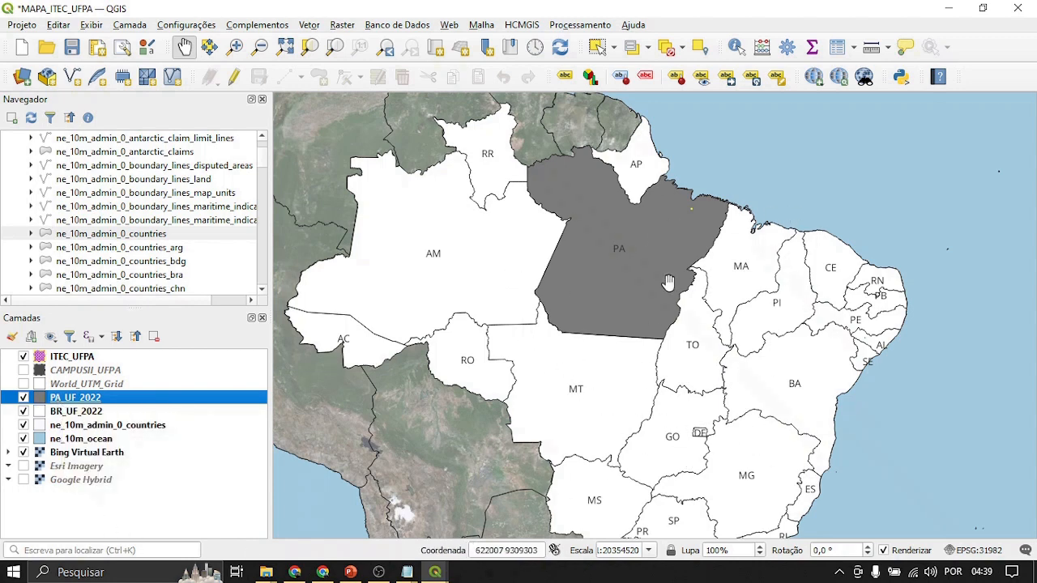
scroll(660, 276, up, 3)
scroll(543, 244, down, 2)
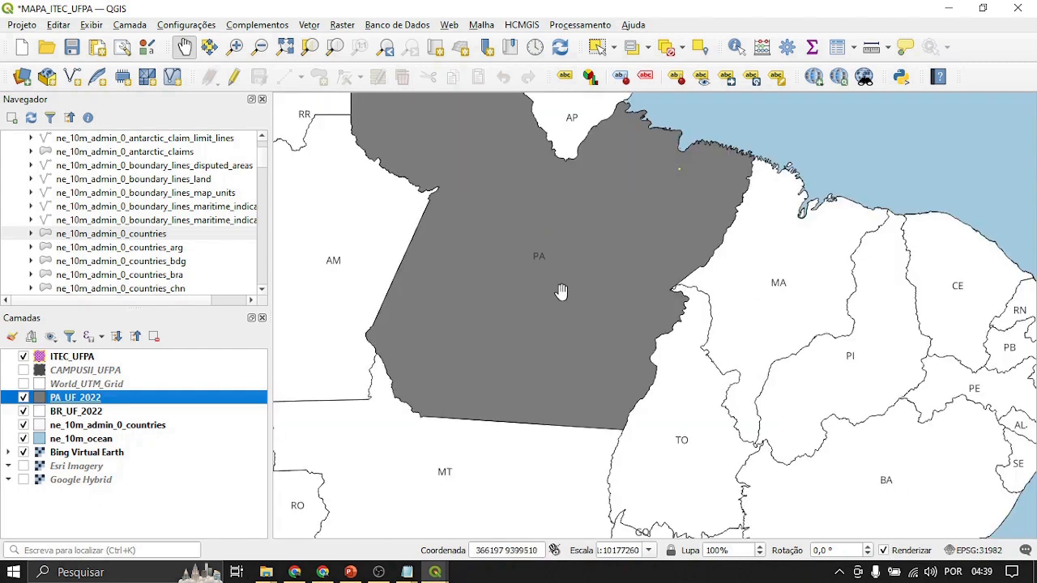
scroll(551, 278, down, 1)
scroll(553, 278, up, 1)
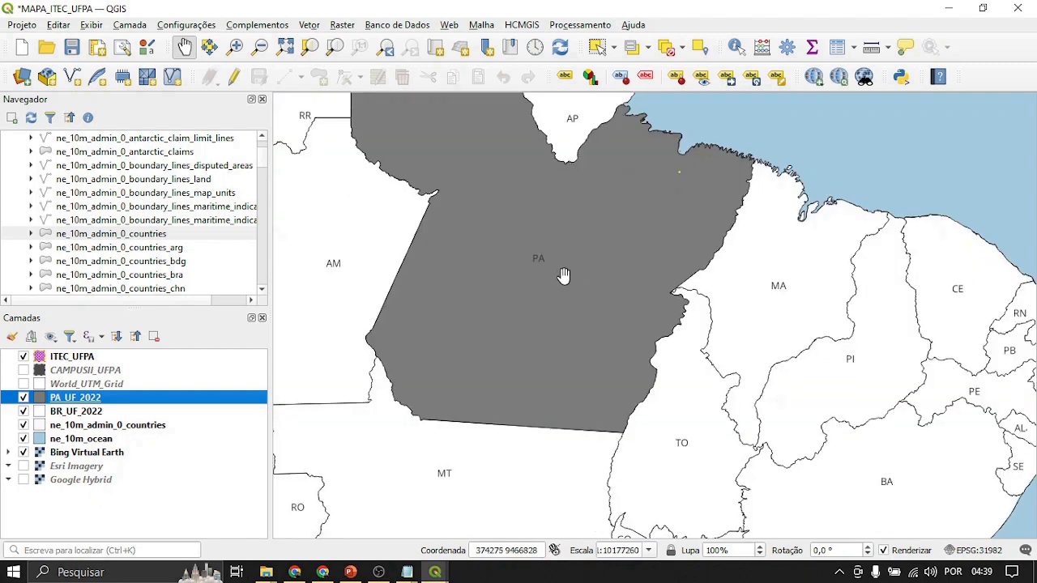
Step: Filter the BR_UF_2022 layer with the provider query "SIGLA_UF" != 'PA' and accept the layer properties
click(69, 411)
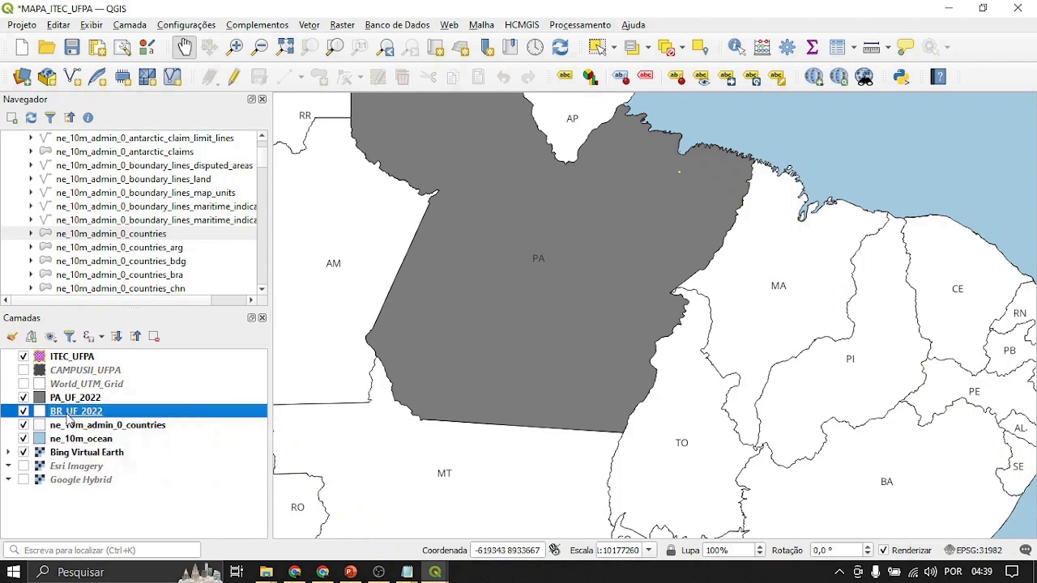
double_click(70, 419)
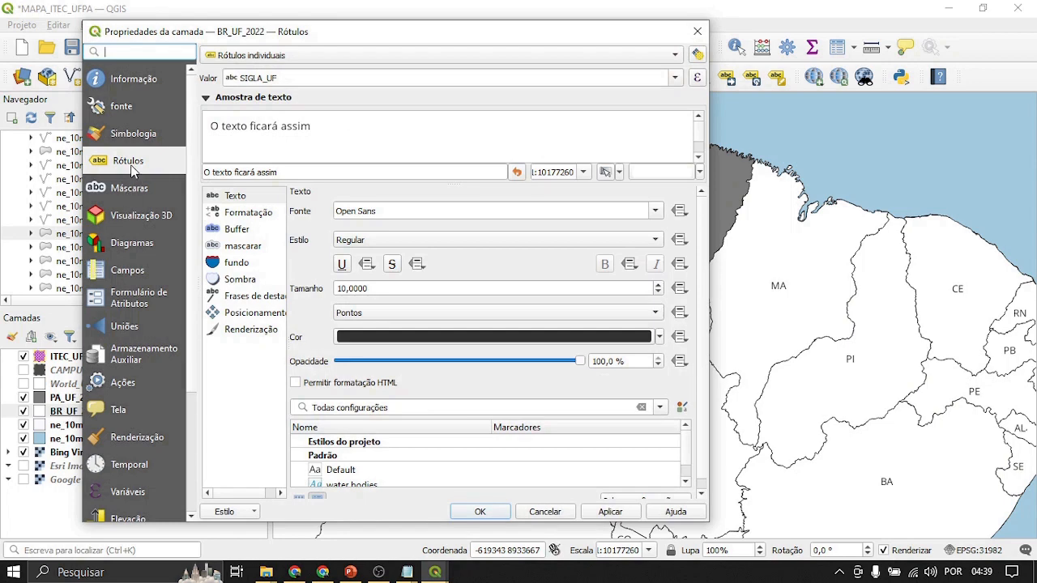
click(134, 109)
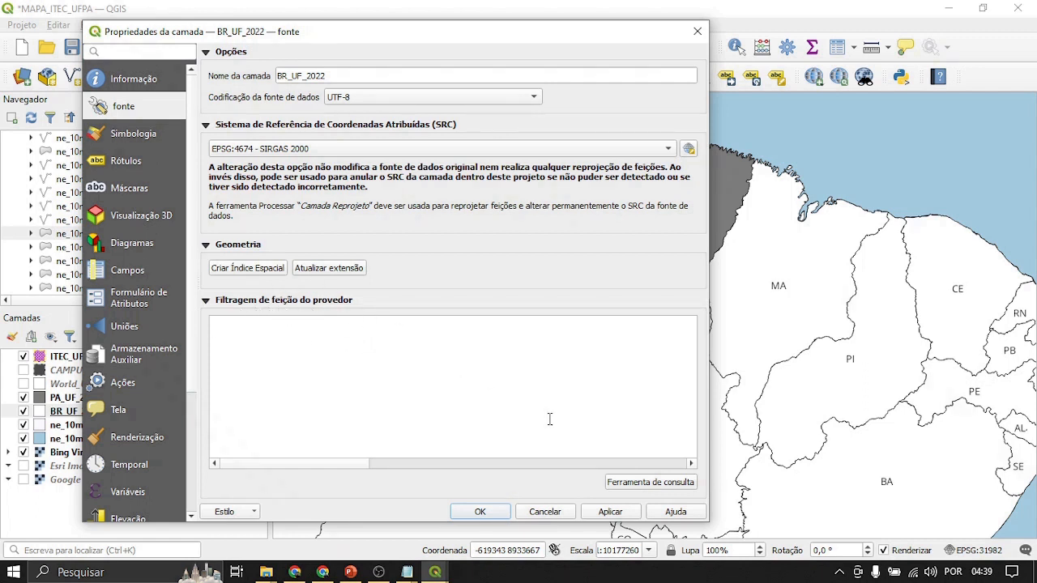
click(642, 483)
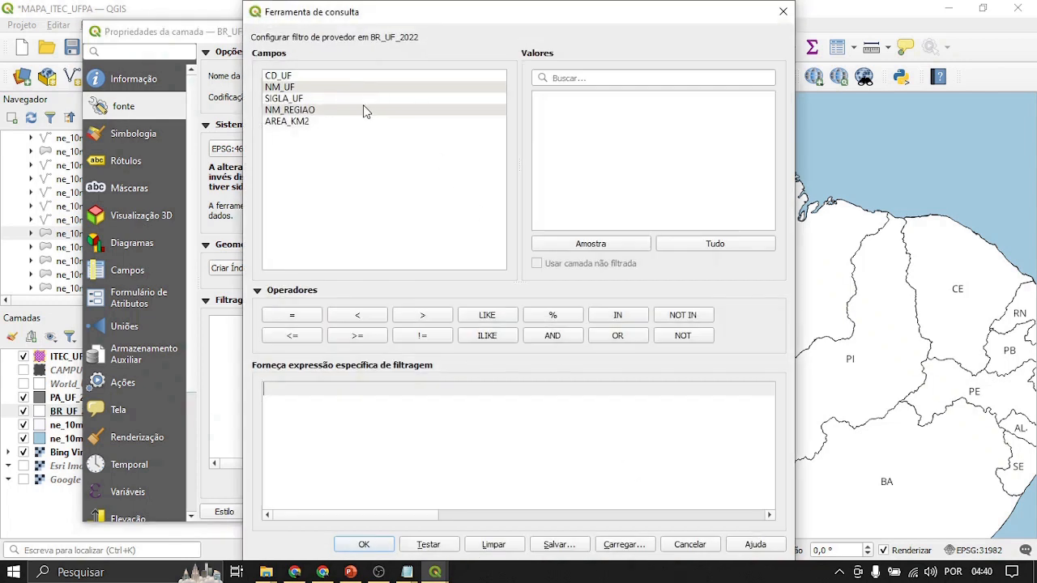
click(278, 100)
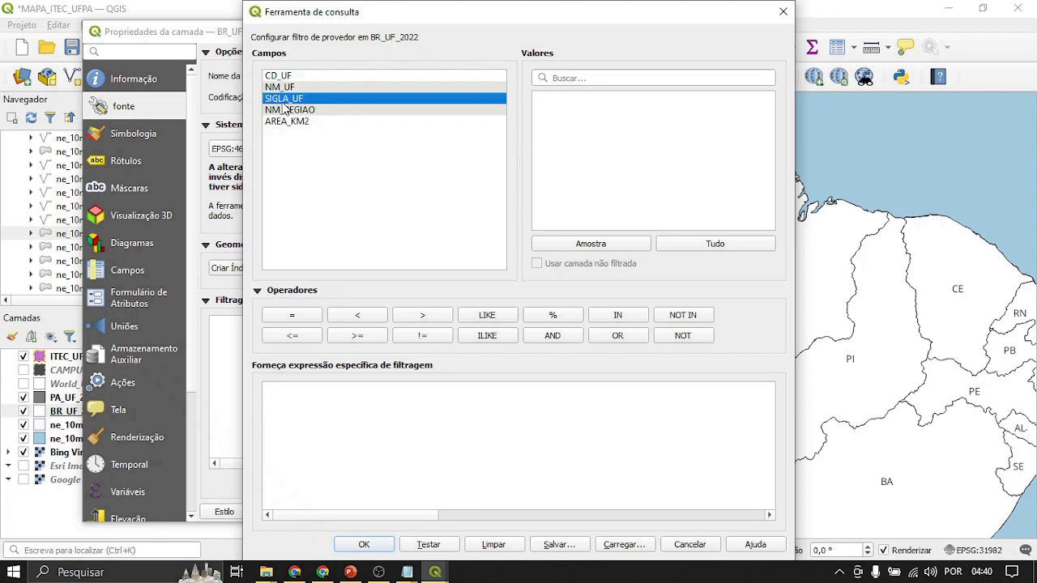
double_click(278, 99)
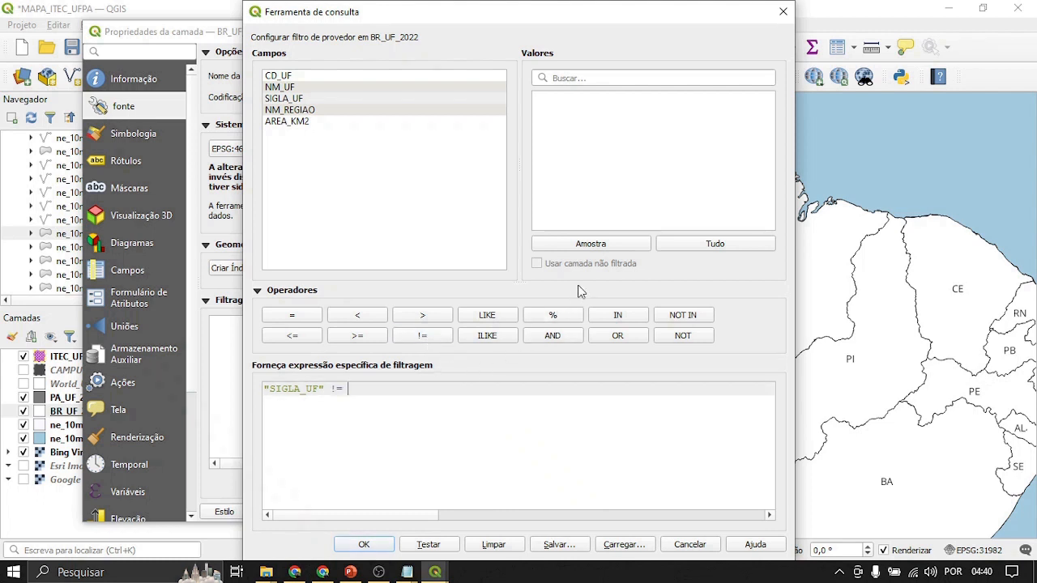
click(286, 99)
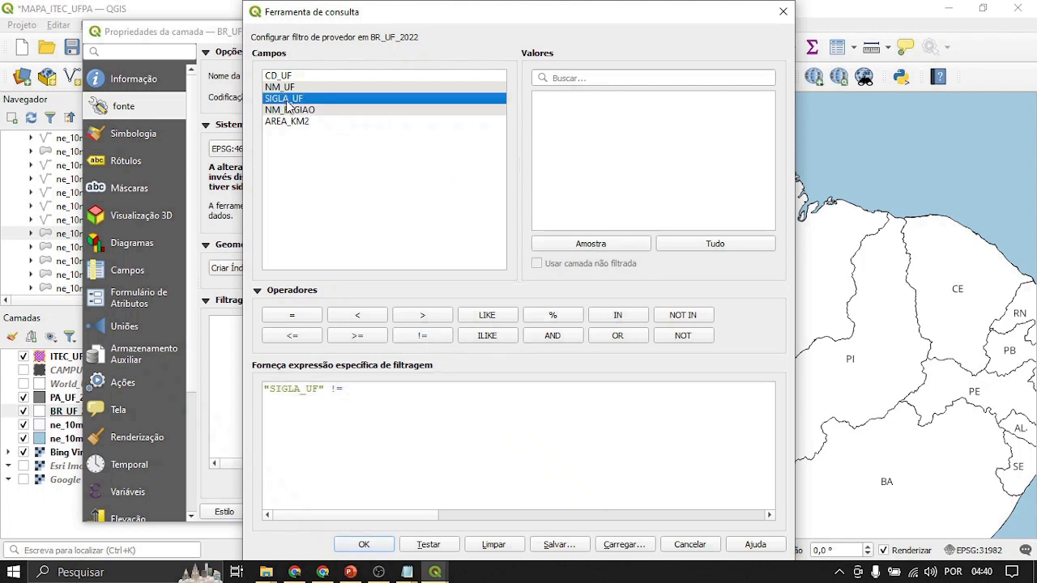
click(594, 245)
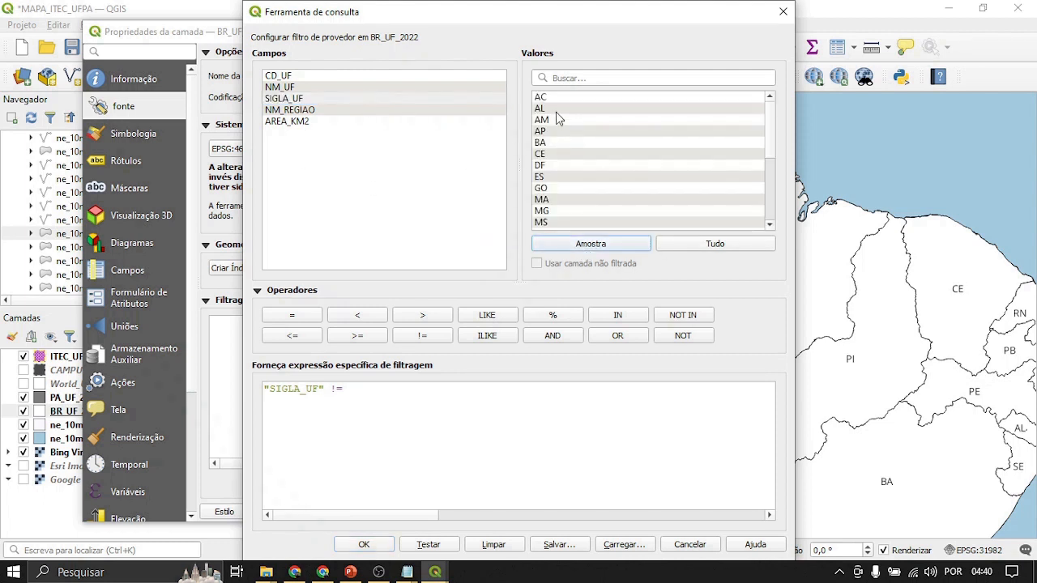
scroll(589, 181, down, 2)
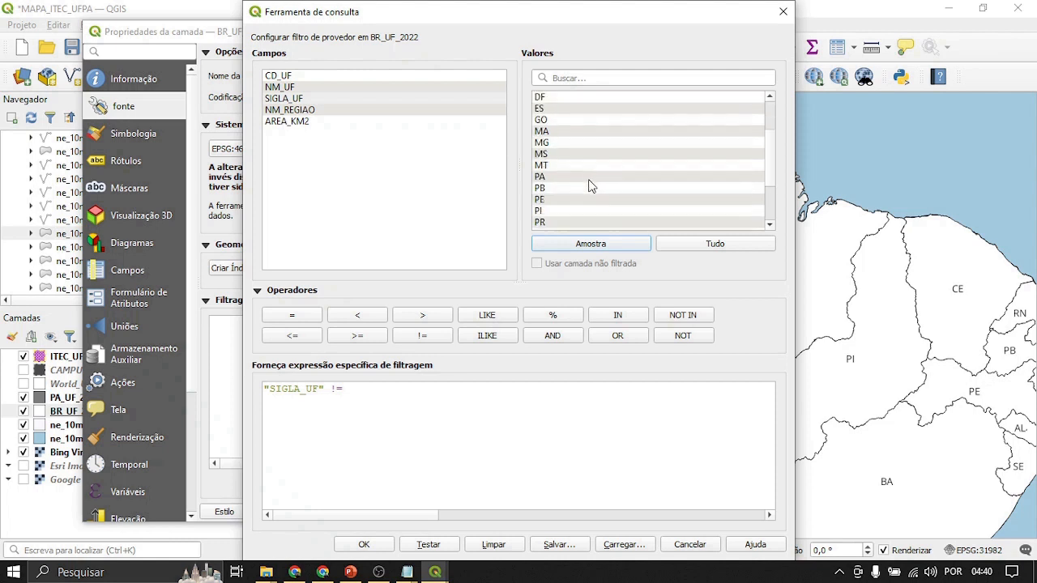
click(541, 177)
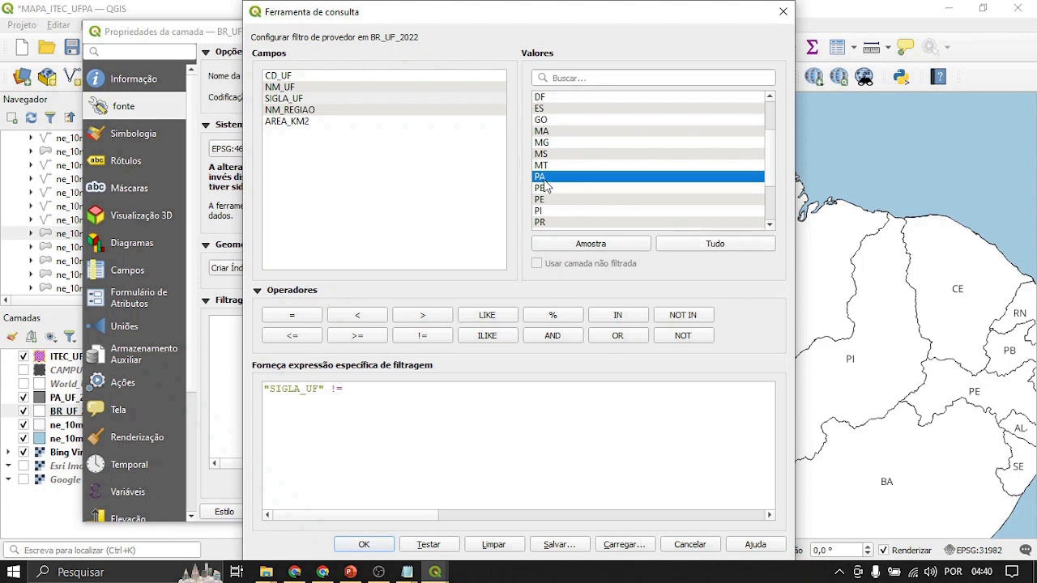
double_click(541, 180)
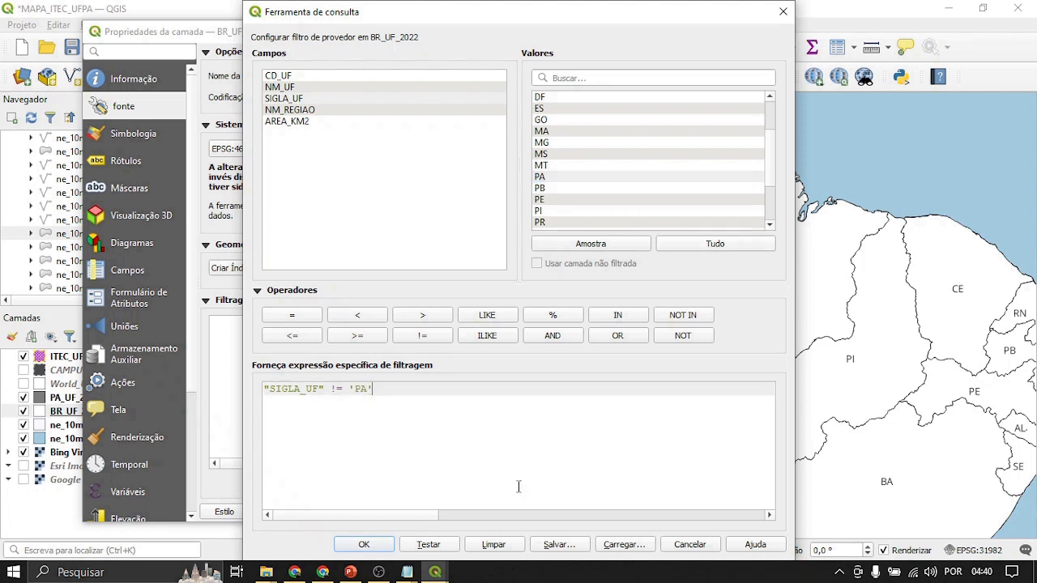
click(365, 546)
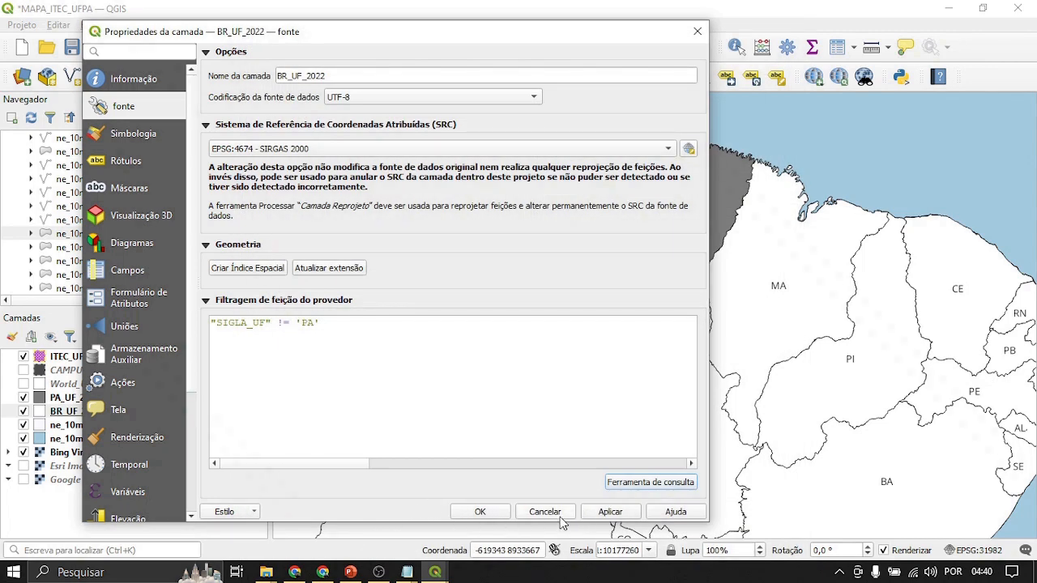
click(482, 512)
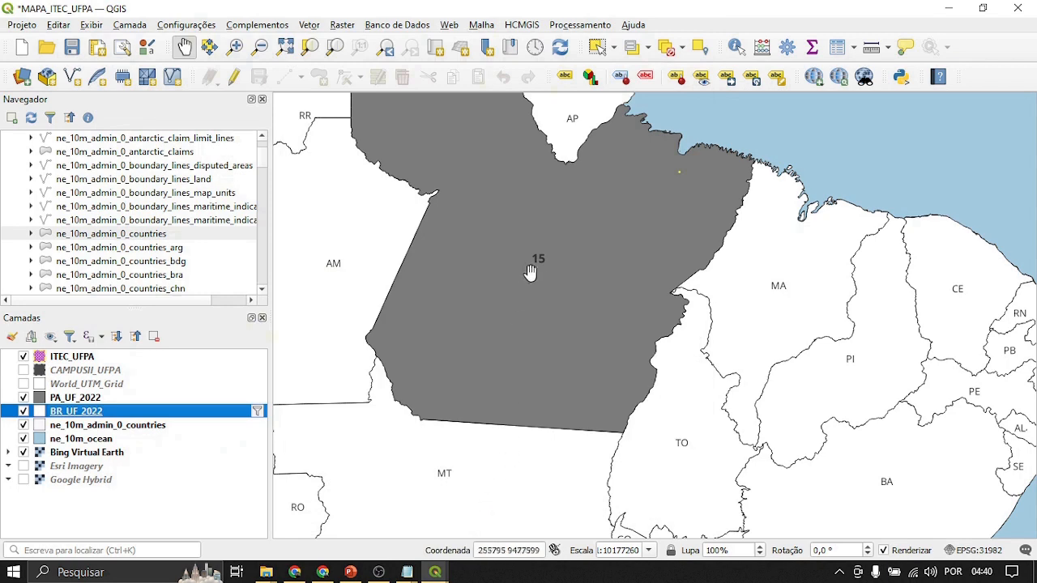
Step: Hide the PA_UF_2022 layer to inspect the filtered Brazilian states on the map, and show it again
drag(499, 362, 599, 372)
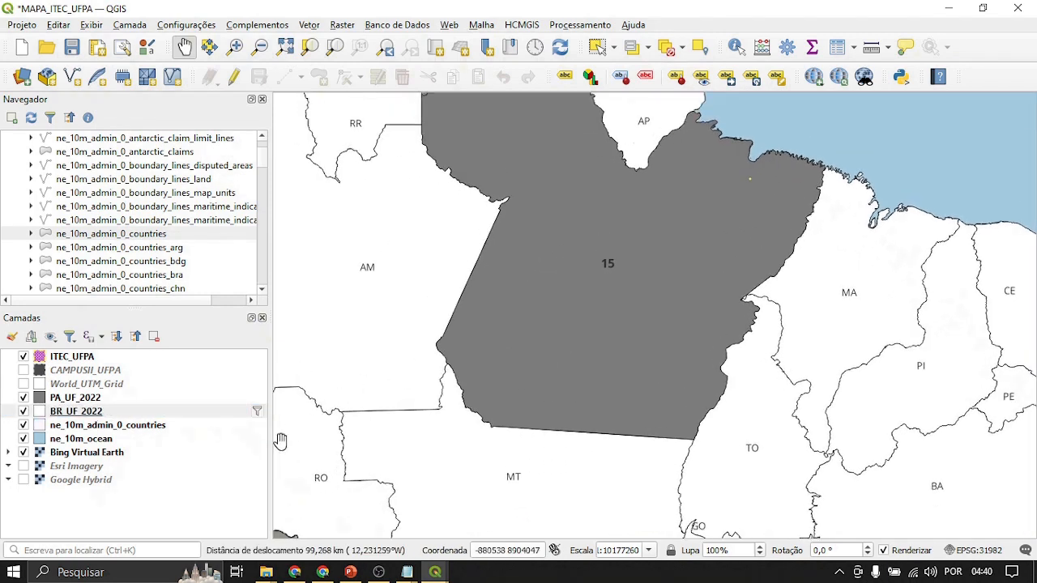
click(24, 398)
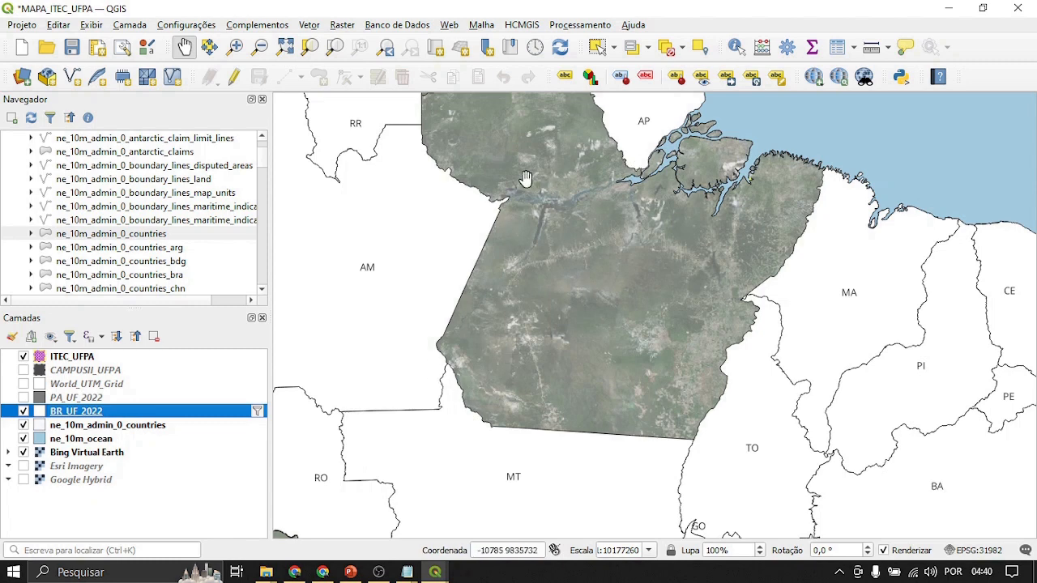
click(24, 398)
click(23, 398)
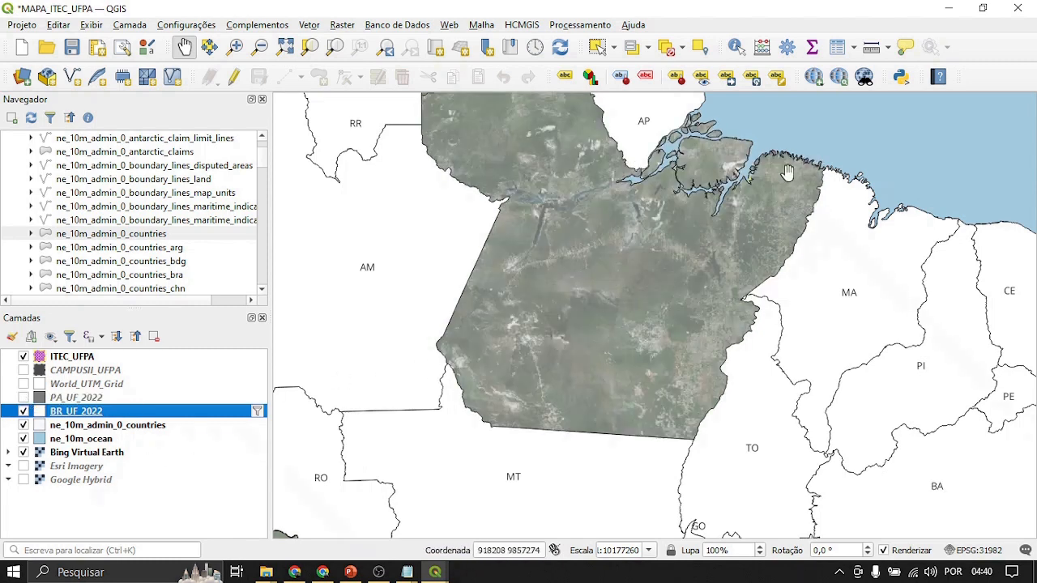
scroll(732, 331, down, 1)
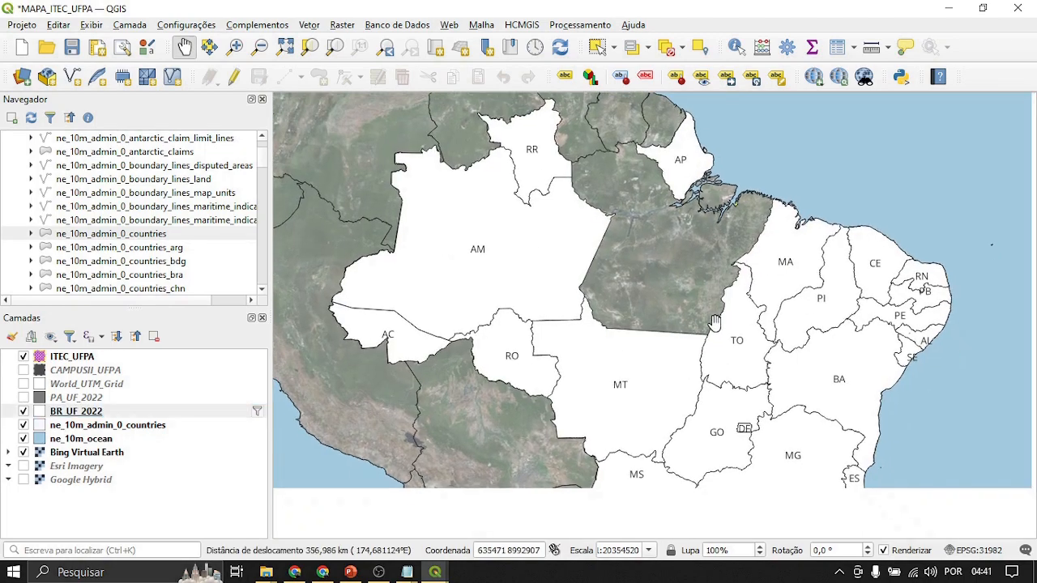
scroll(722, 340, down, 1)
scroll(671, 284, up, 1)
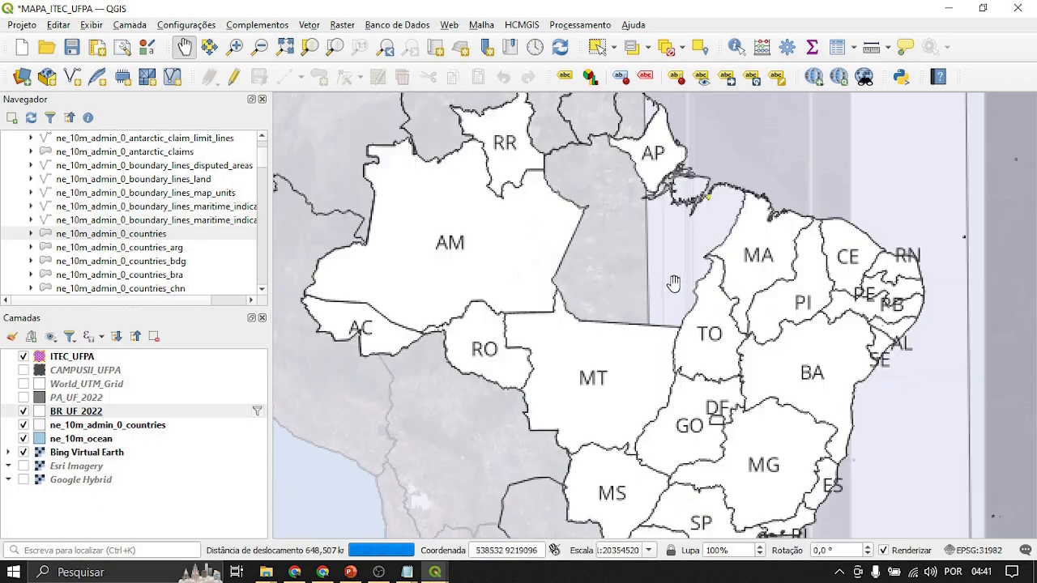
scroll(707, 223, up, 1)
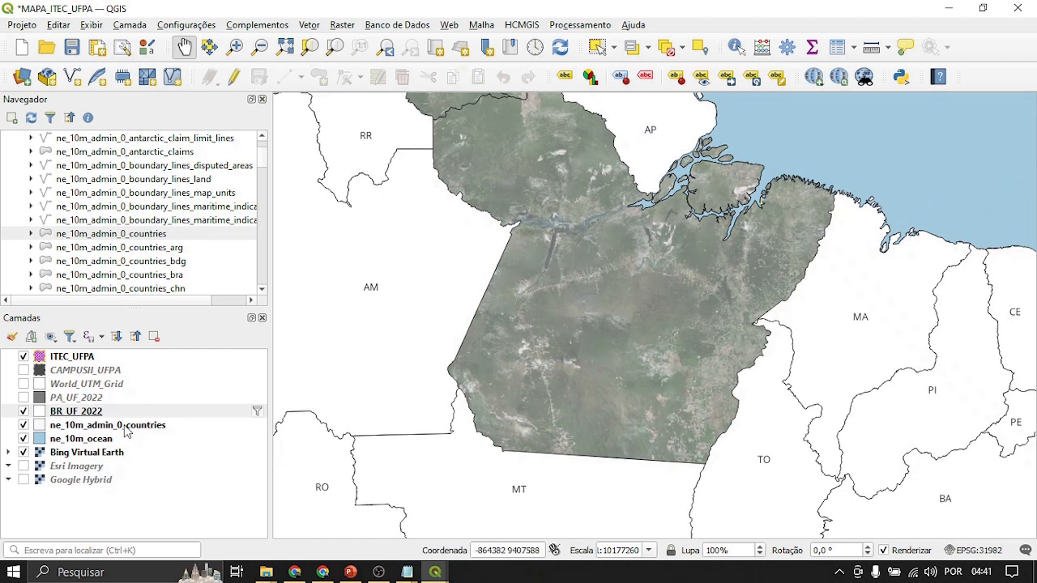
click(23, 398)
Step: Set the PA_UF_2022 layer's label value to the SIGLA_UF field
click(46, 401)
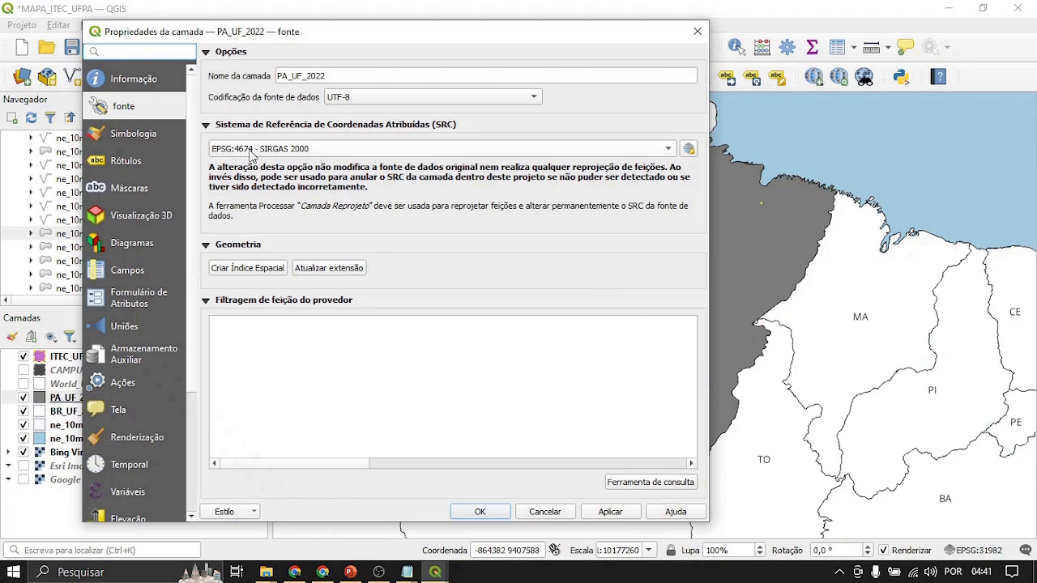
click(136, 141)
click(134, 159)
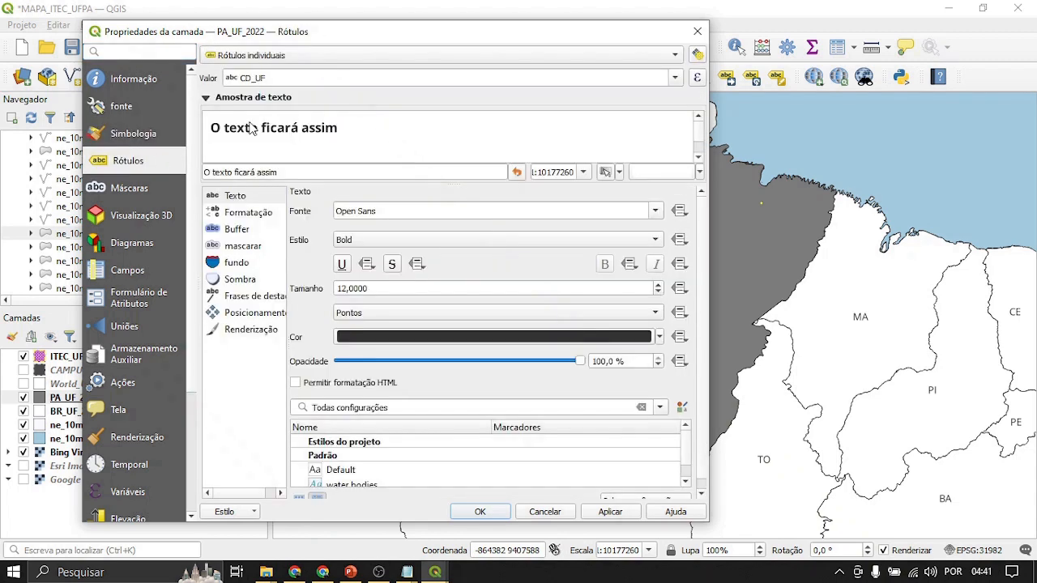
click(675, 77)
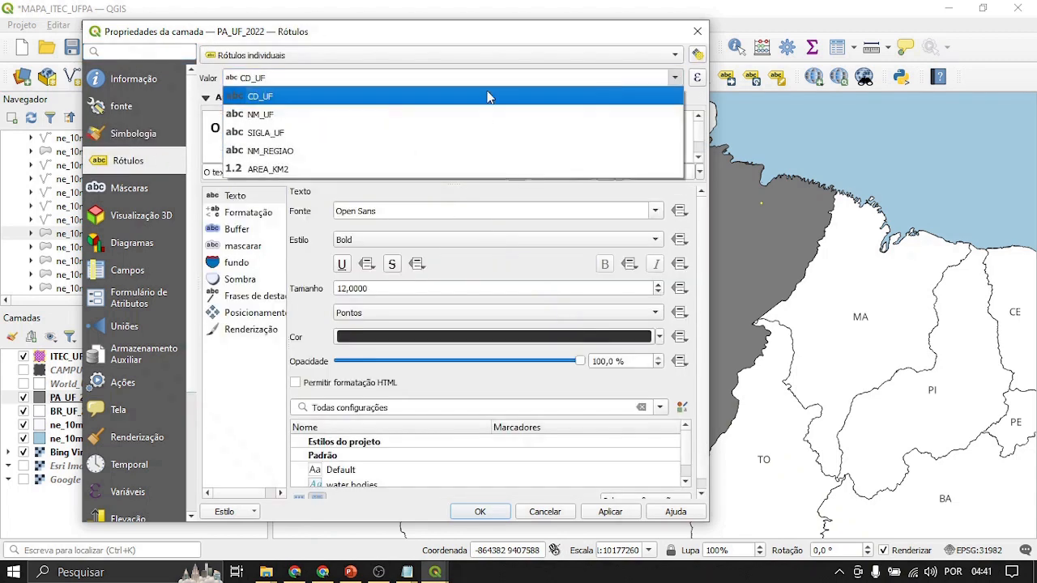
click(297, 133)
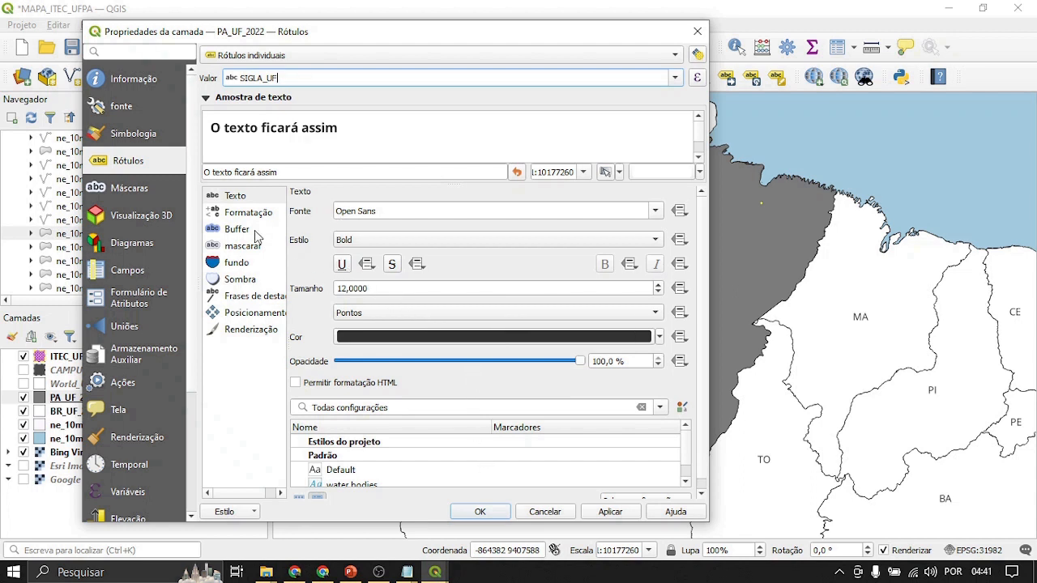
Step: Enable a text buffer on the PA_UF_2022 labels and set its size to 1.4 millimetres
click(237, 229)
click(295, 210)
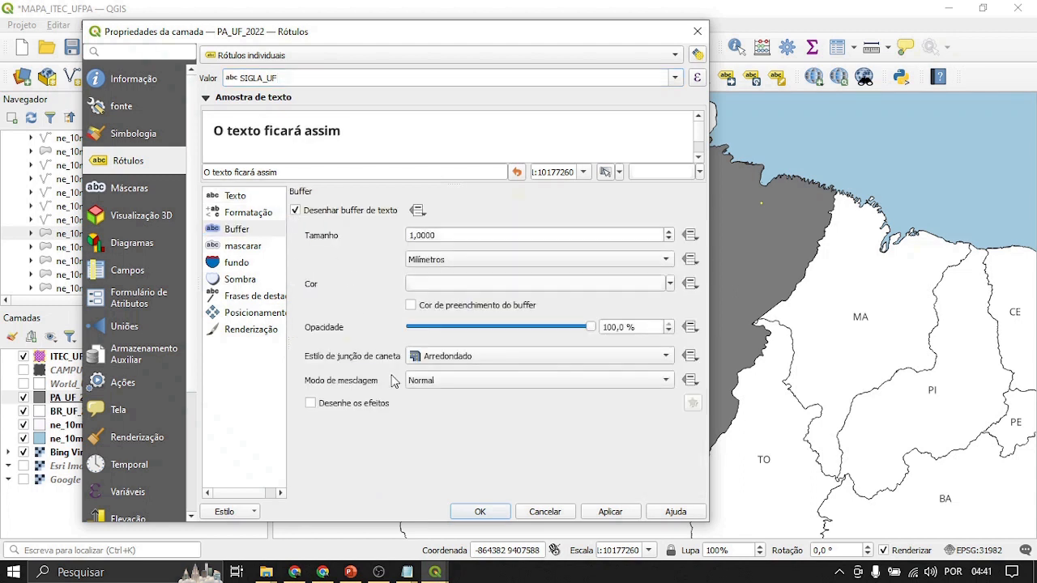
click(669, 232)
click(670, 232)
click(669, 232)
click(669, 232)
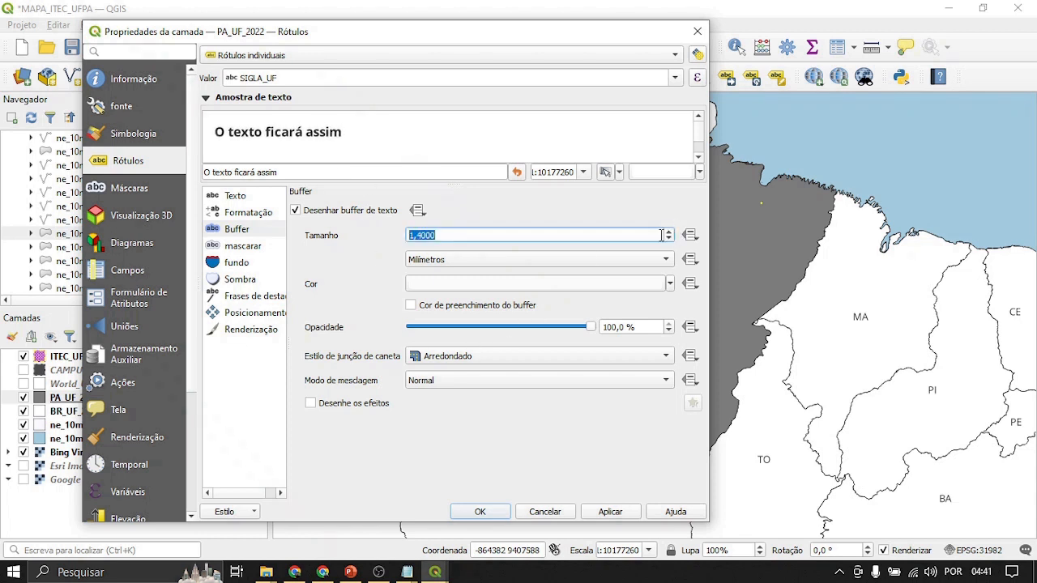
Step: Enable a shadow on the PA_UF_2022 labels with a blur radius of 0 and accept the properties
click(249, 281)
click(295, 211)
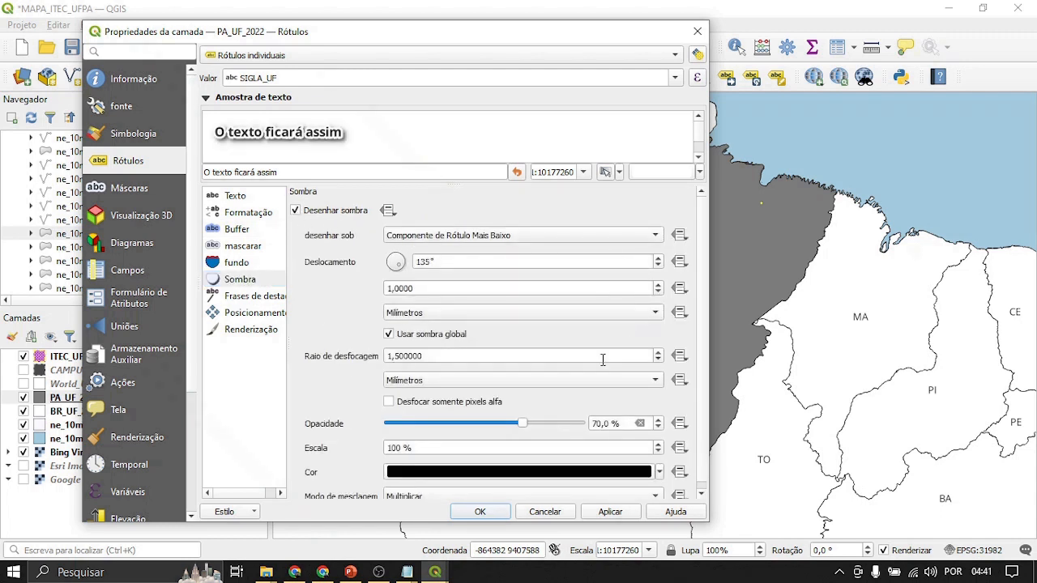
click(659, 361)
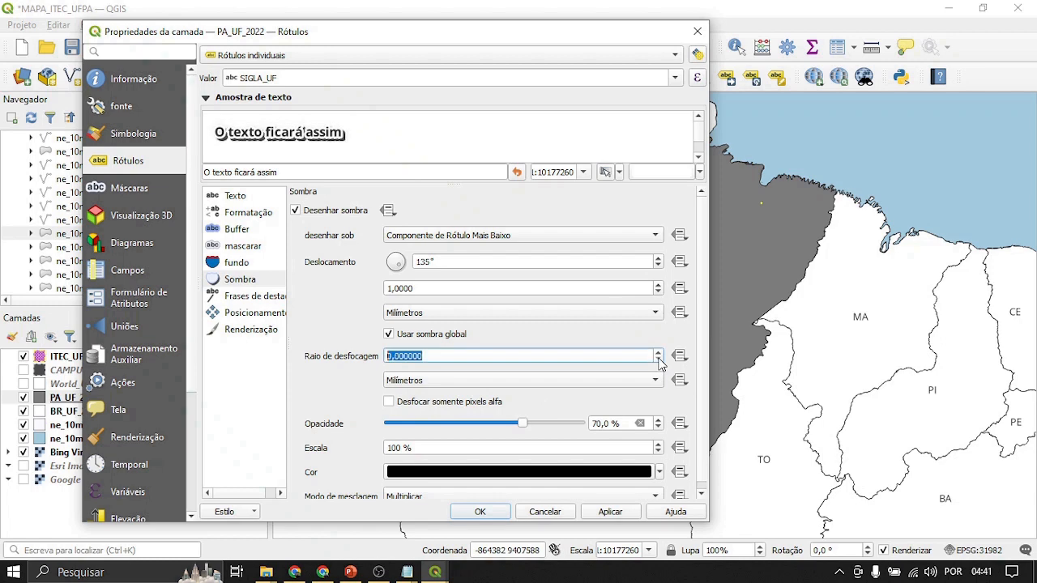
click(466, 512)
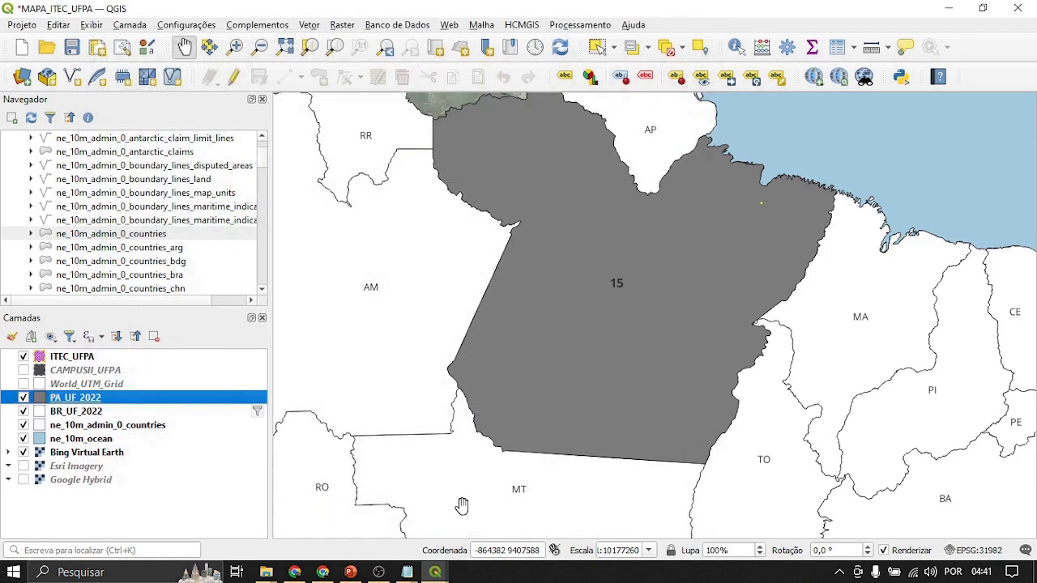
Step: Check the Pará label in the Mapa de Localização layout and return to the BR_UF_2022 layer in the project window
mouse_move(434, 570)
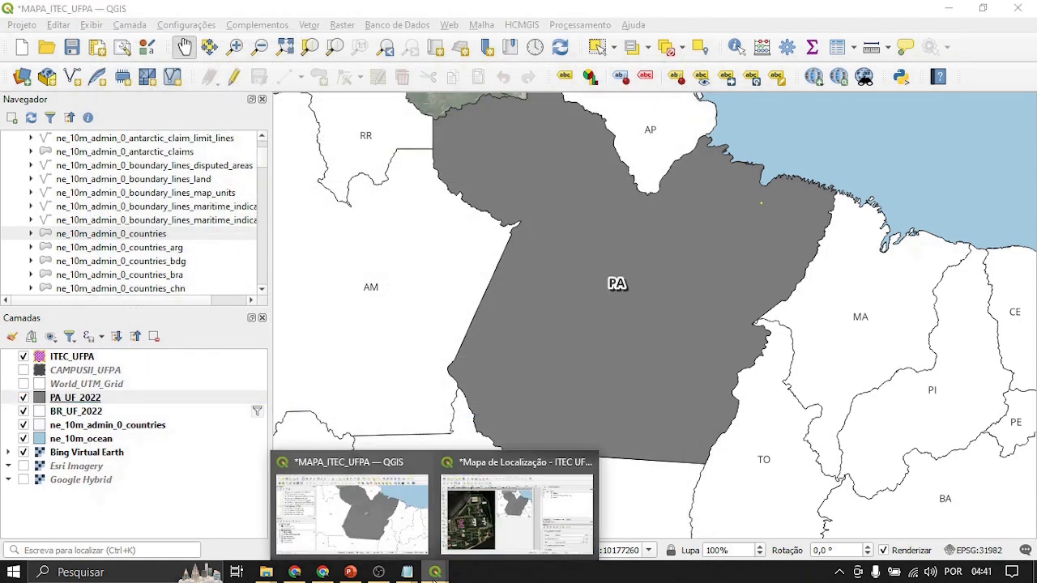
click(498, 527)
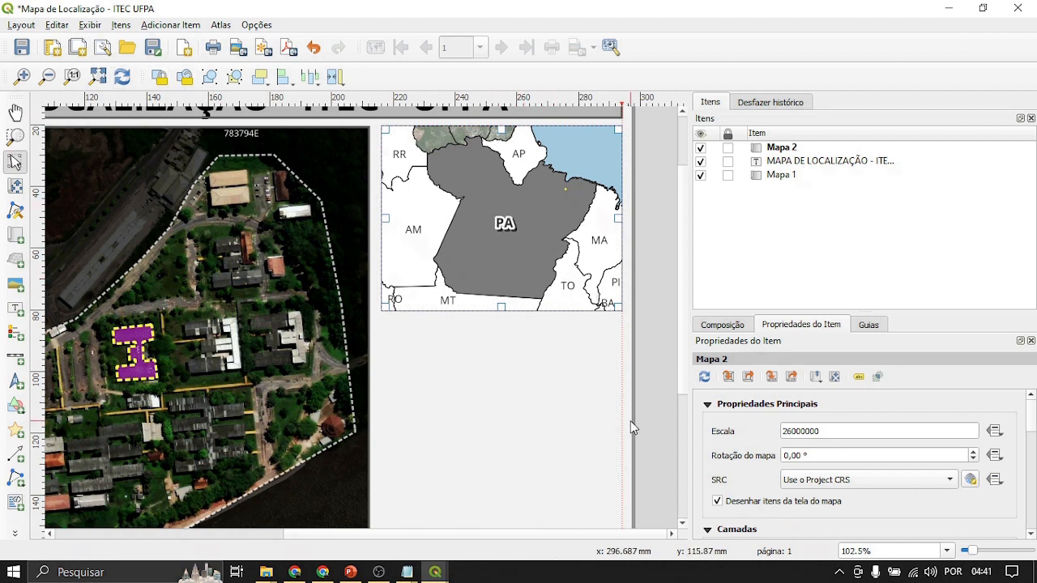
click(437, 572)
click(352, 514)
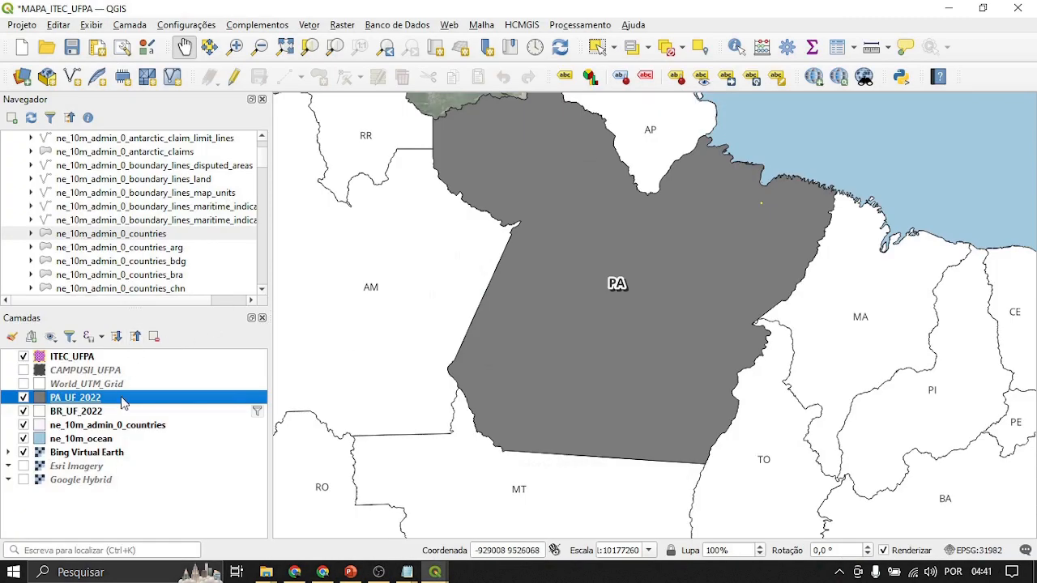
click(81, 412)
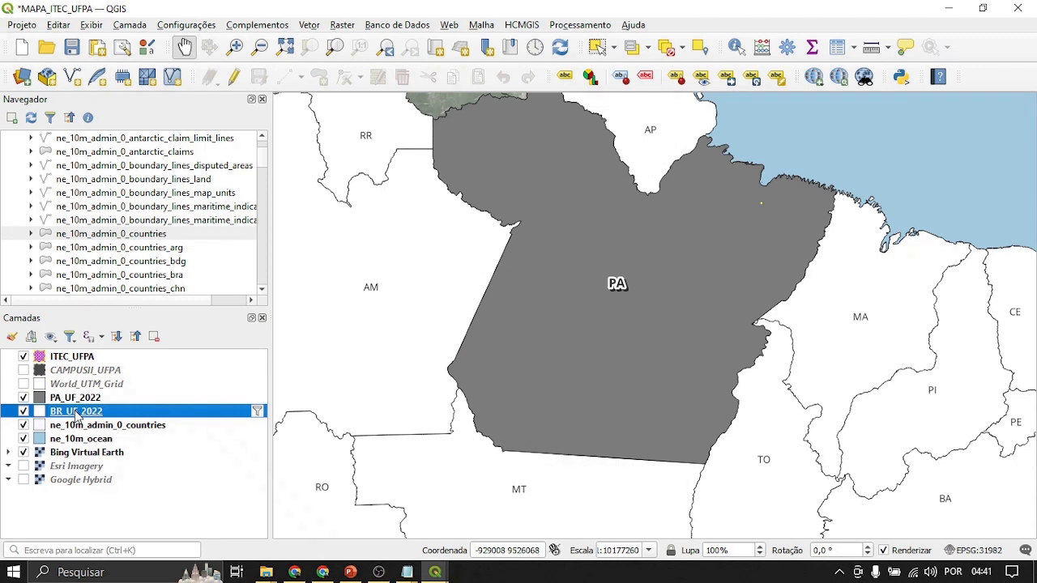
Step: Set the BR_UF_2022 label placement to around the visible polygon's centroid, forcing the point inside the polygon, and accept the properties
double_click(76, 413)
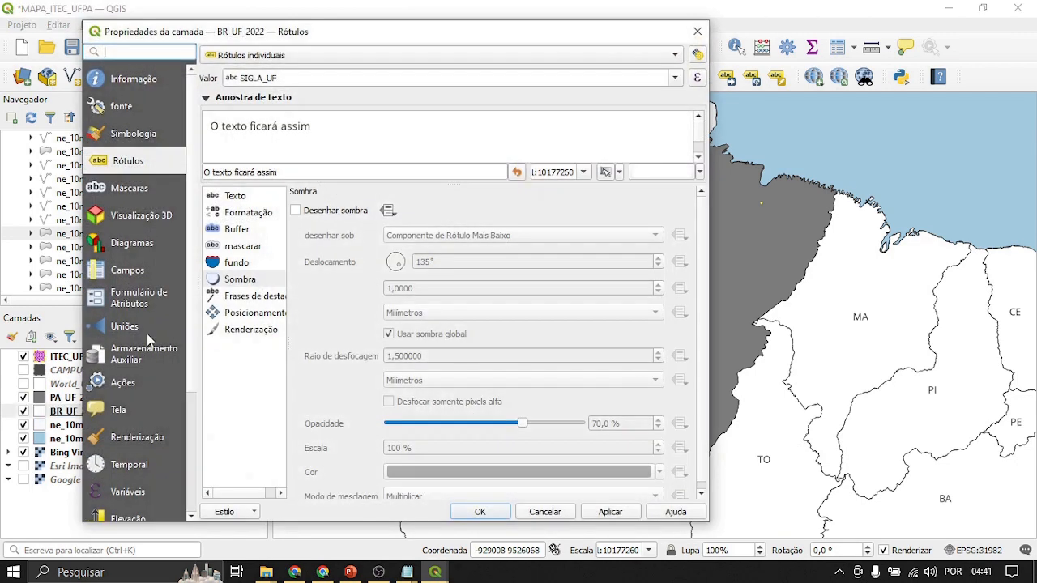
click(248, 315)
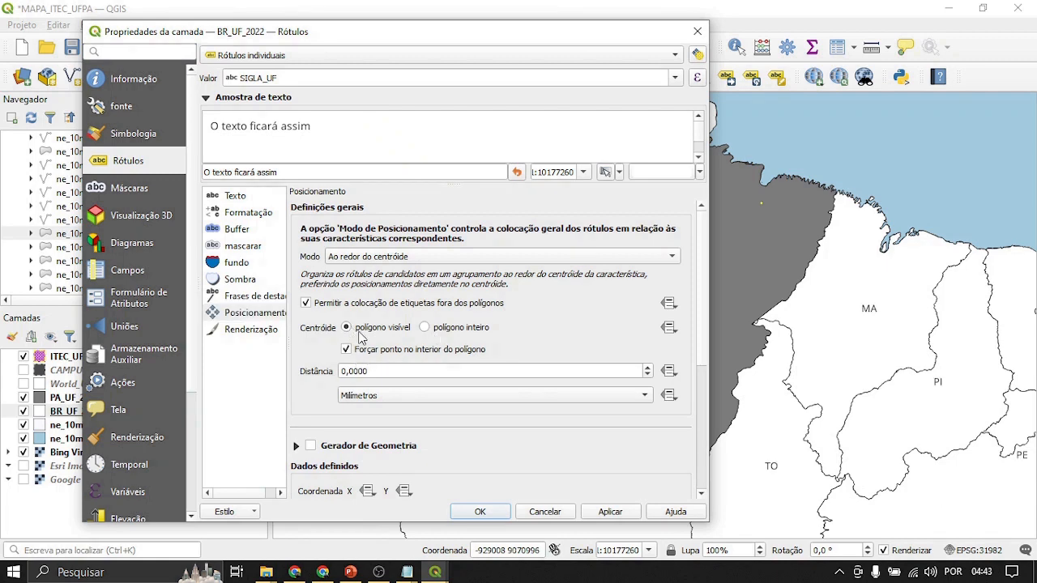
click(480, 511)
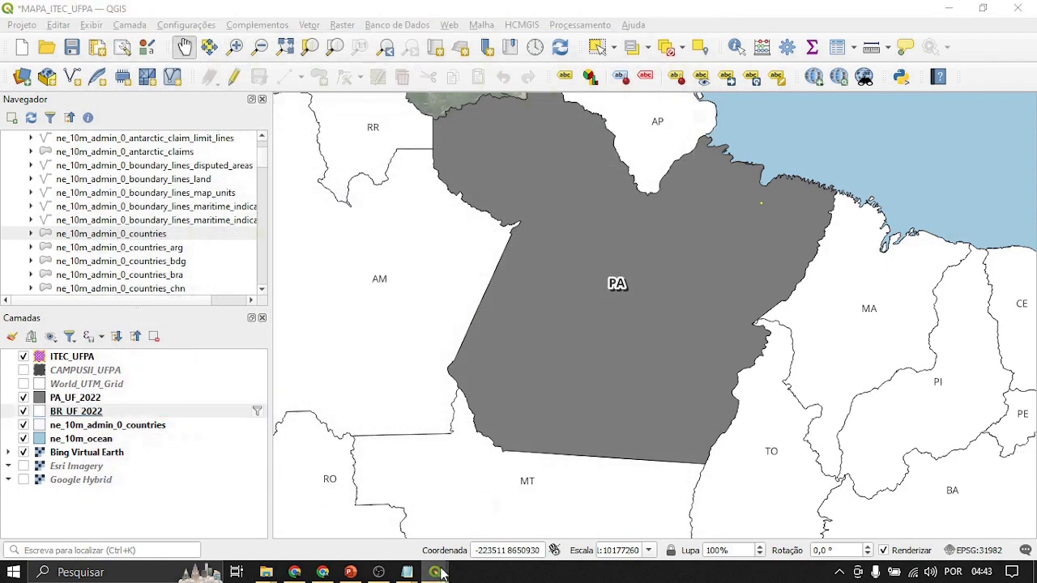
Step: Return to the Mapa de Localização layout and refresh its view with the updated state labels
mouse_move(435, 572)
click(468, 506)
click(122, 76)
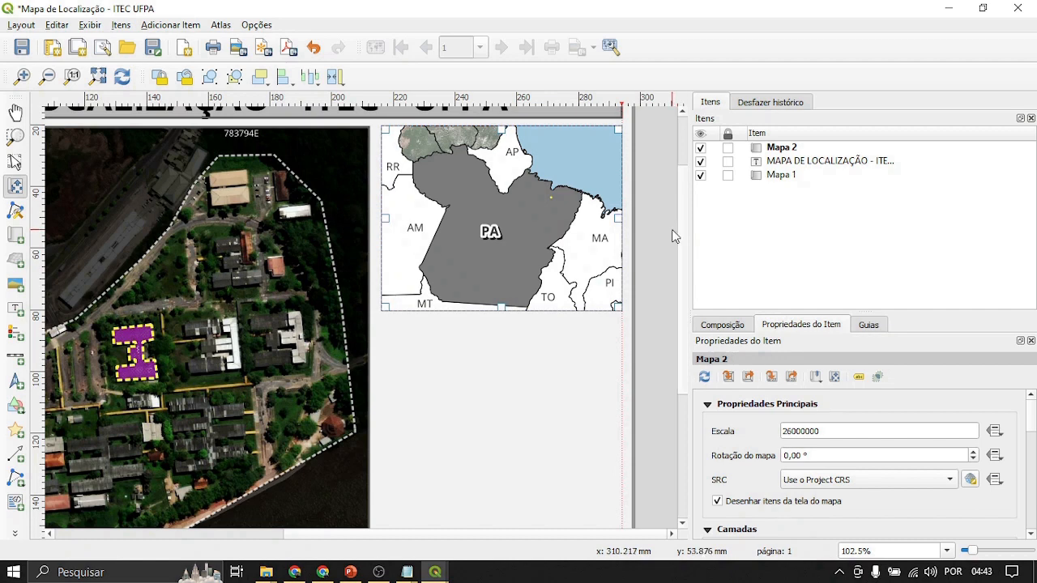
Step: Enable the frame around the Mapa 2 inset in its item properties
click(14, 162)
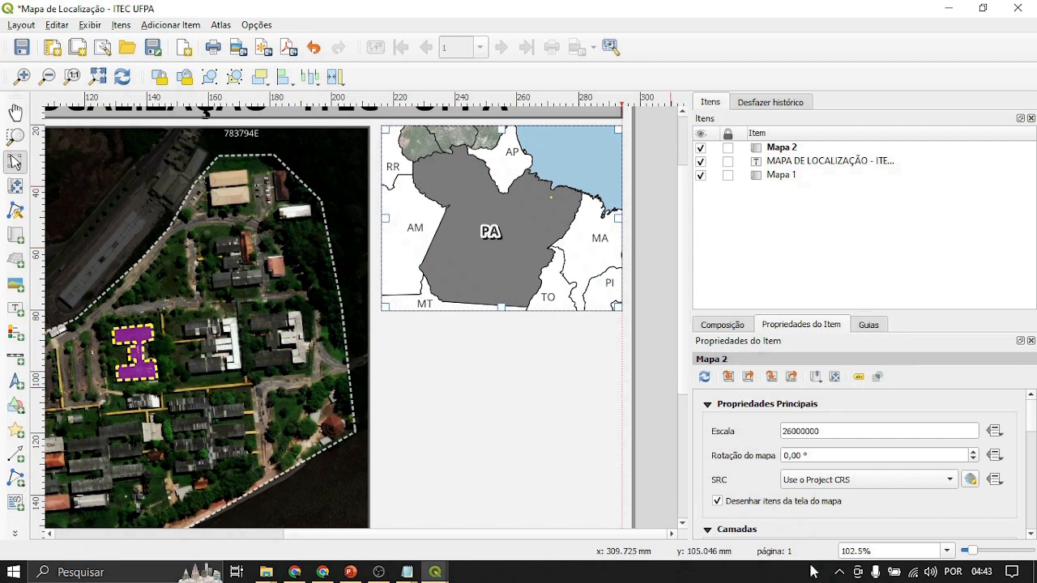
scroll(703, 459, down, 4)
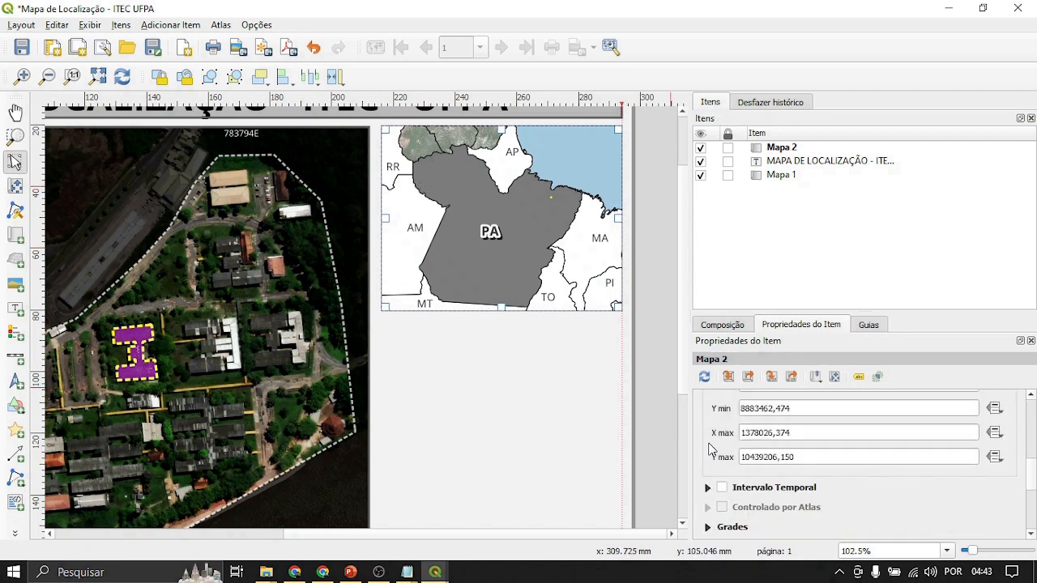
scroll(697, 452, up, 2)
scroll(710, 445, up, 2)
click(717, 490)
click(717, 511)
scroll(701, 468, down, 10)
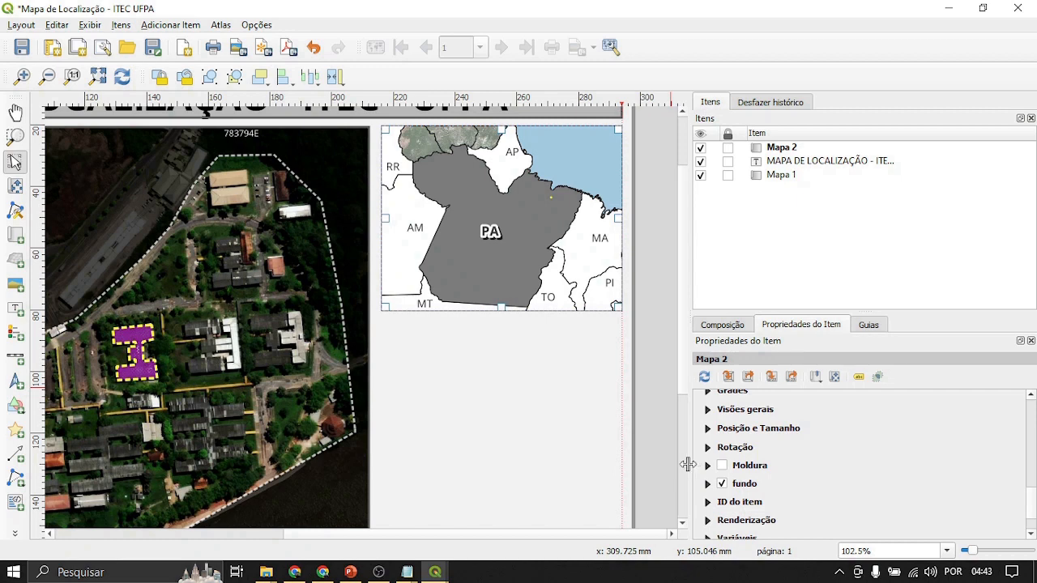
scroll(708, 464, down, 1)
scroll(708, 464, up, 1)
click(721, 466)
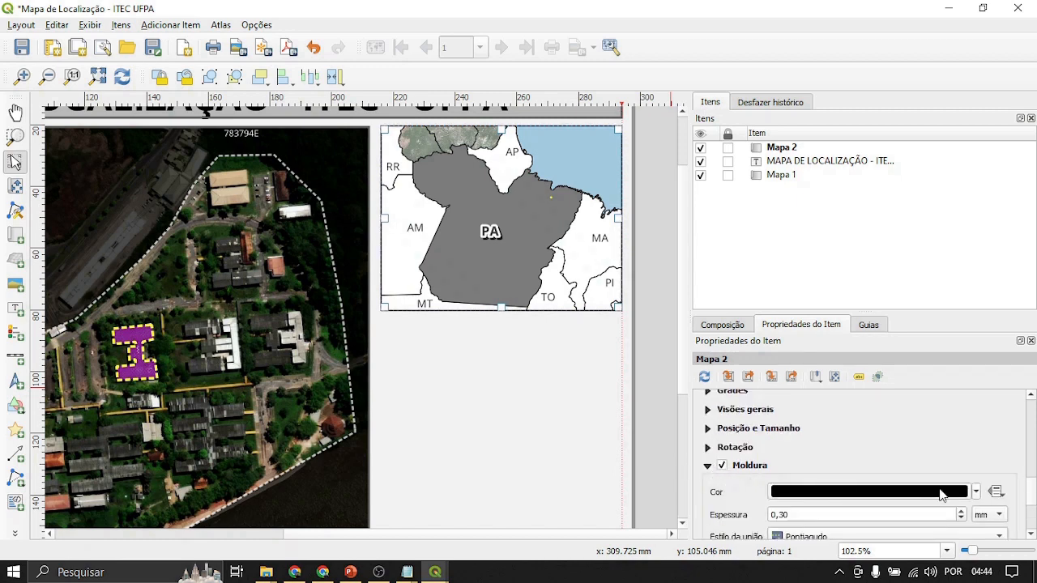
Step: Set the Mapa 2 frame colour to dark grey and its thickness to 0.70 mm, then deselect the map
click(975, 492)
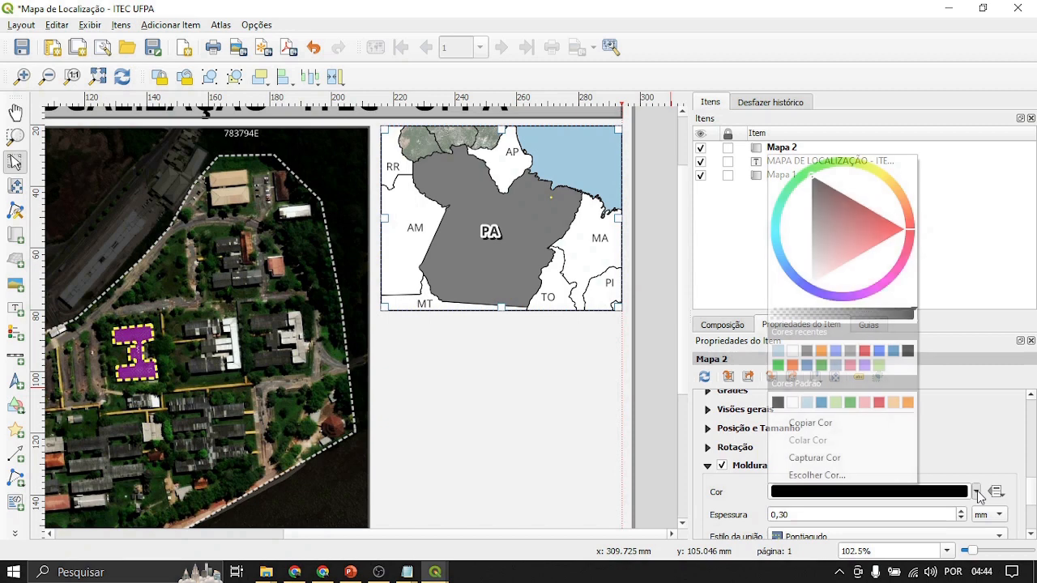
click(806, 353)
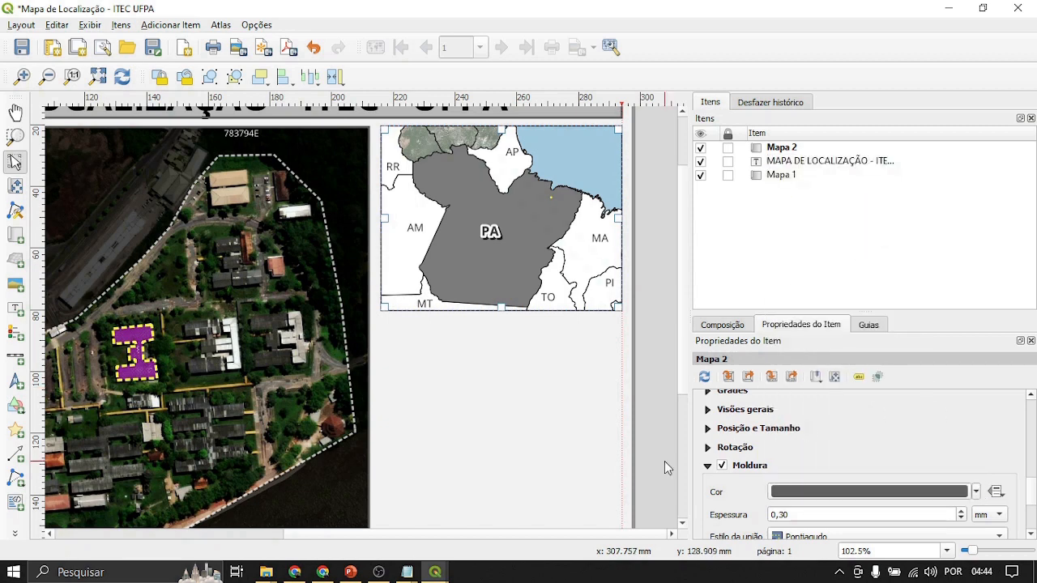
click(961, 511)
click(962, 511)
click(962, 512)
click(962, 511)
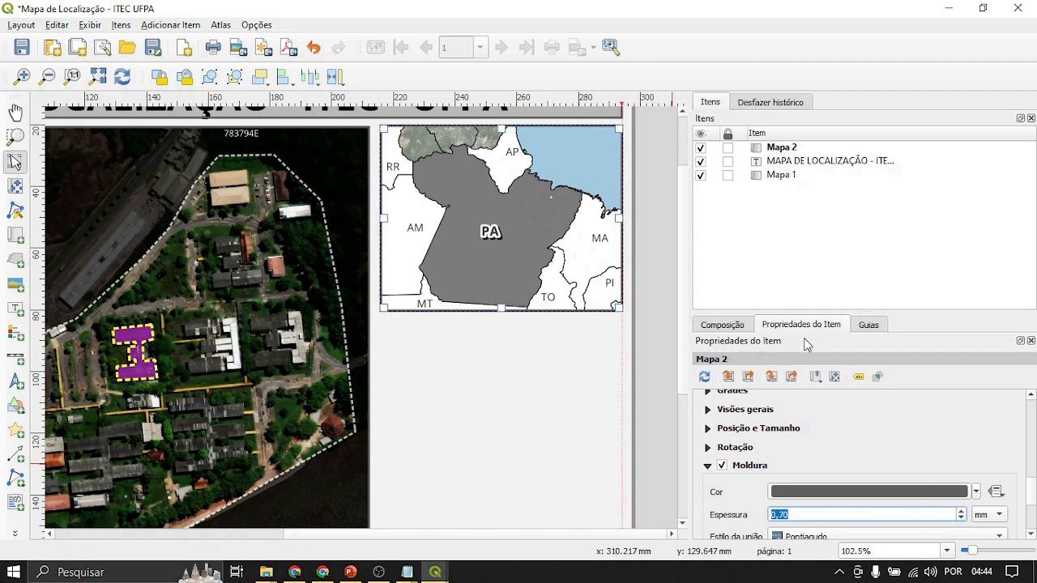
click(585, 376)
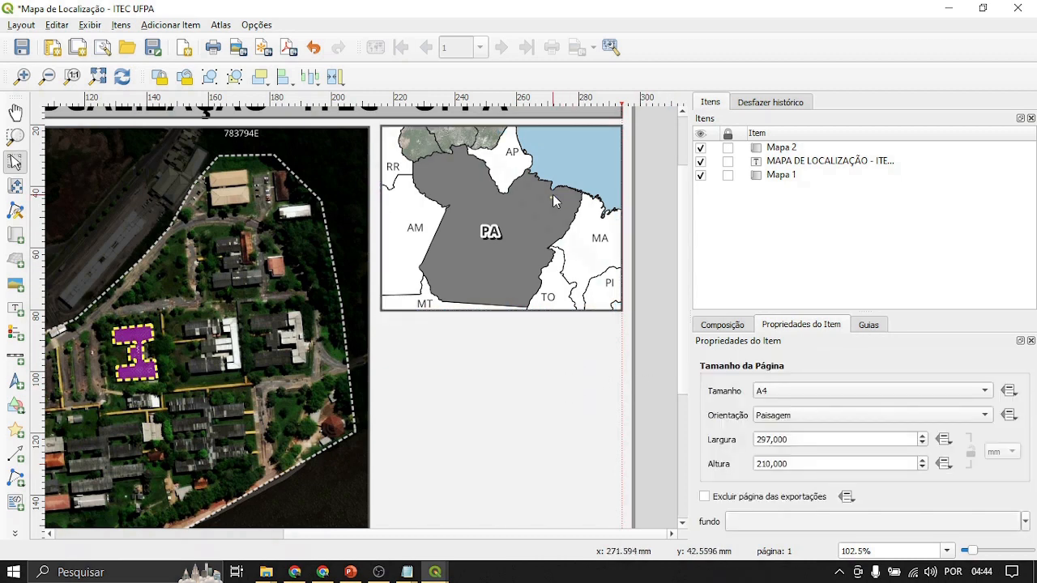
Step: Examine the framed inset and the empty area below it on the whole page, and compare with the project window
scroll(554, 326, down, 1)
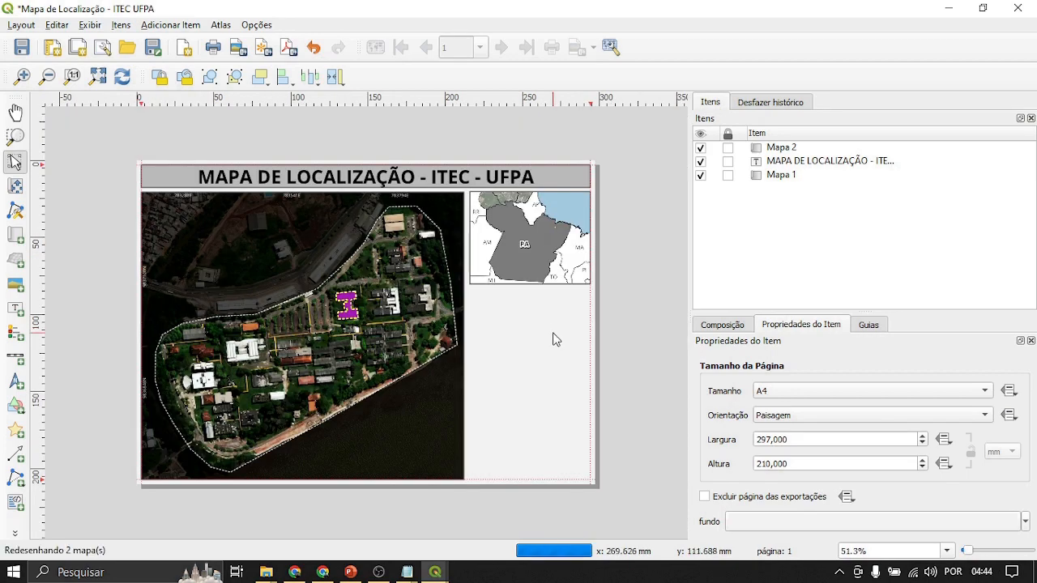
scroll(566, 301, up, 1)
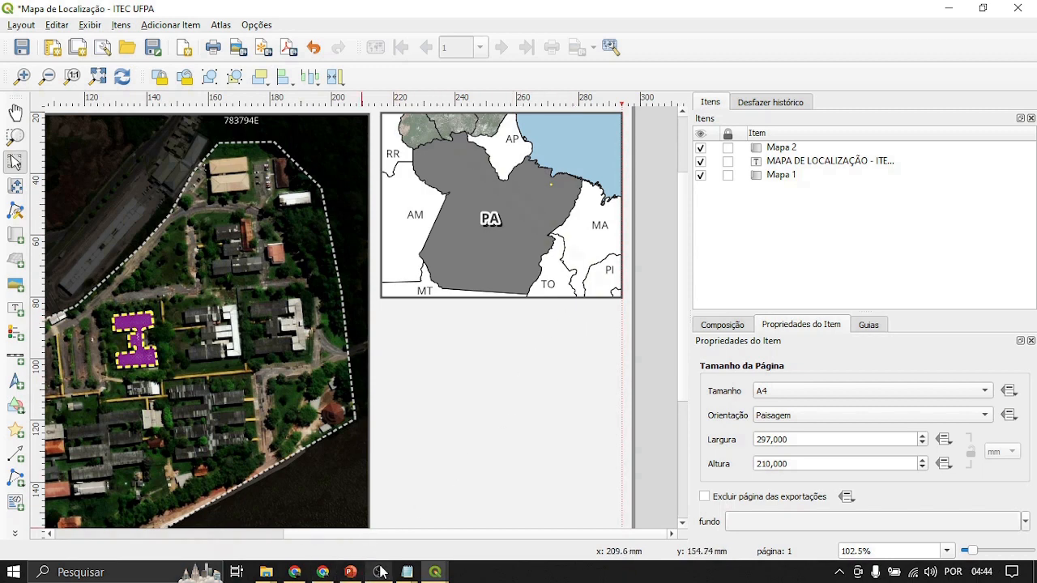
mouse_move(354, 574)
scroll(535, 340, down, 1)
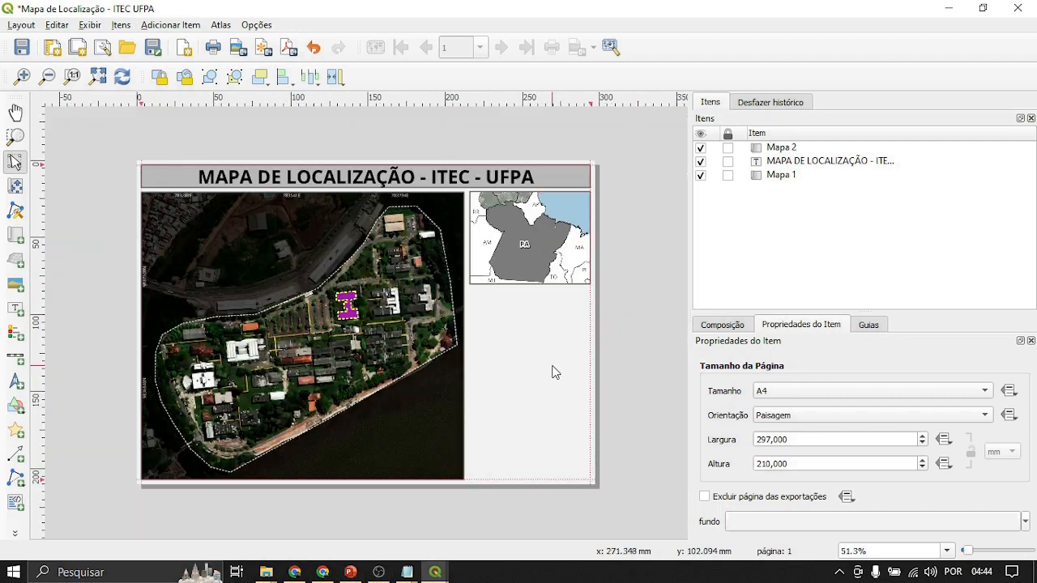
scroll(558, 321, up, 1)
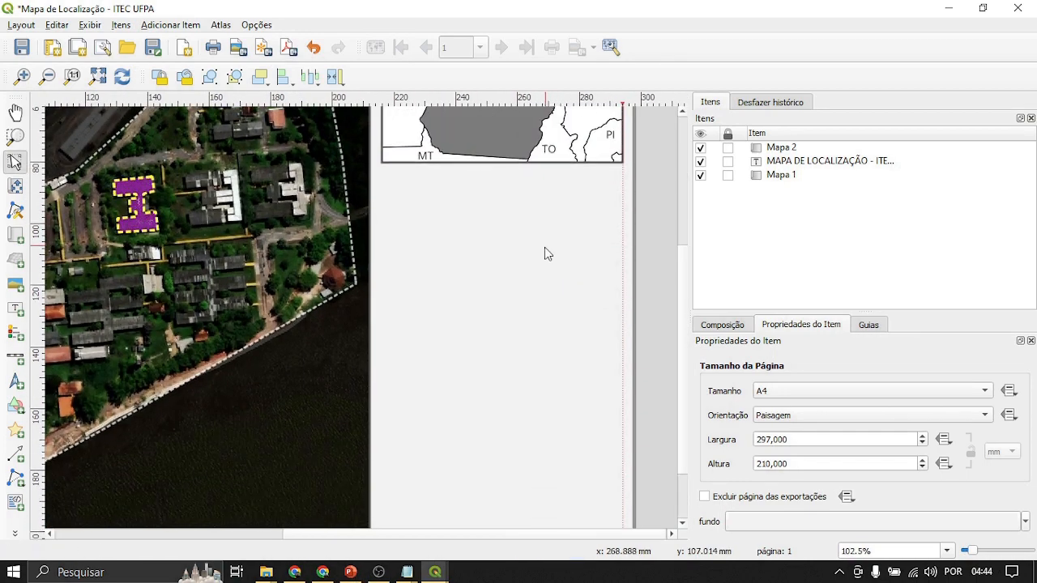
scroll(545, 247, down, 1)
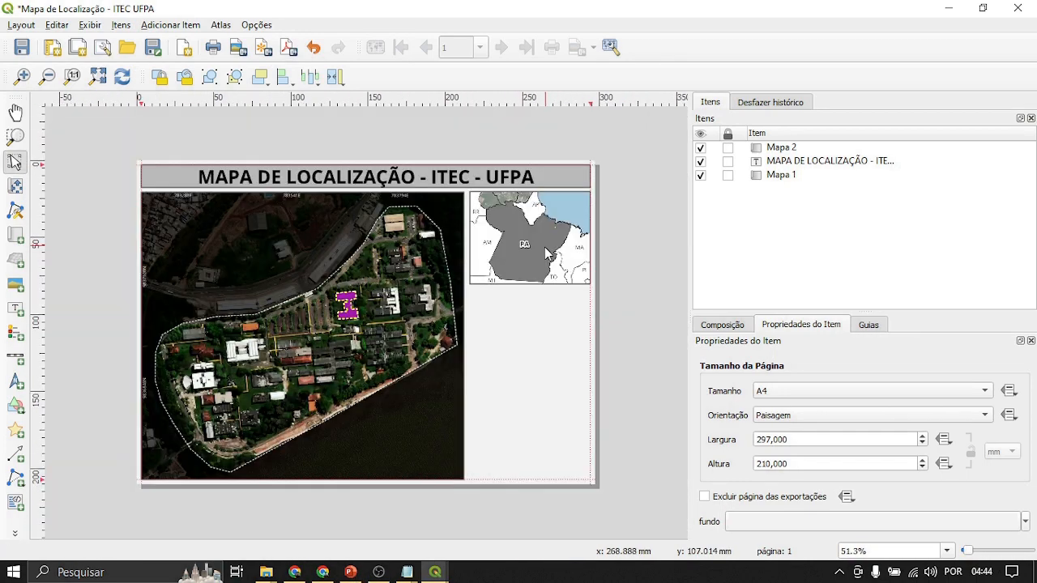
click(435, 572)
click(377, 528)
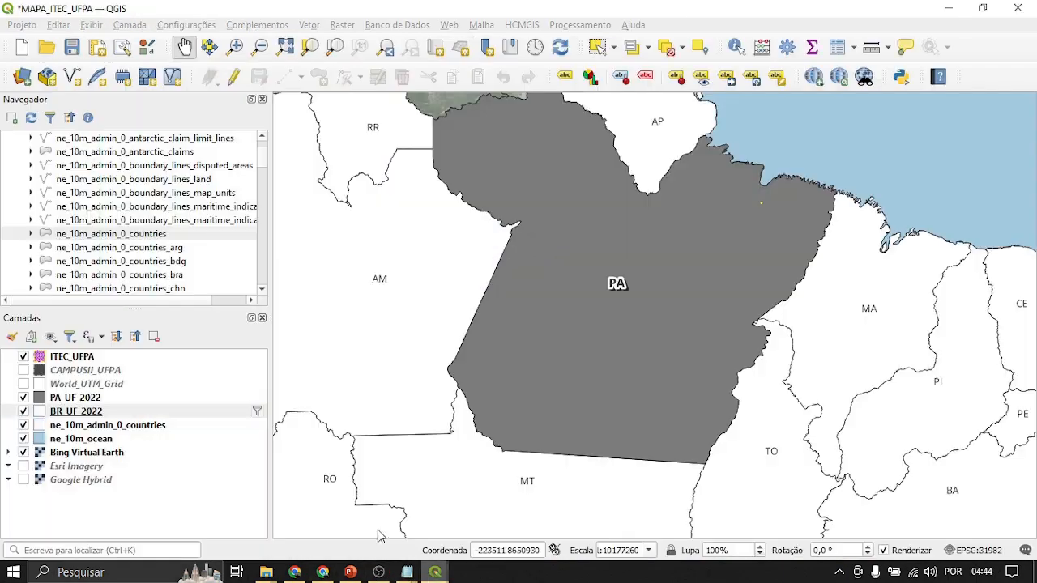
click(435, 572)
click(511, 510)
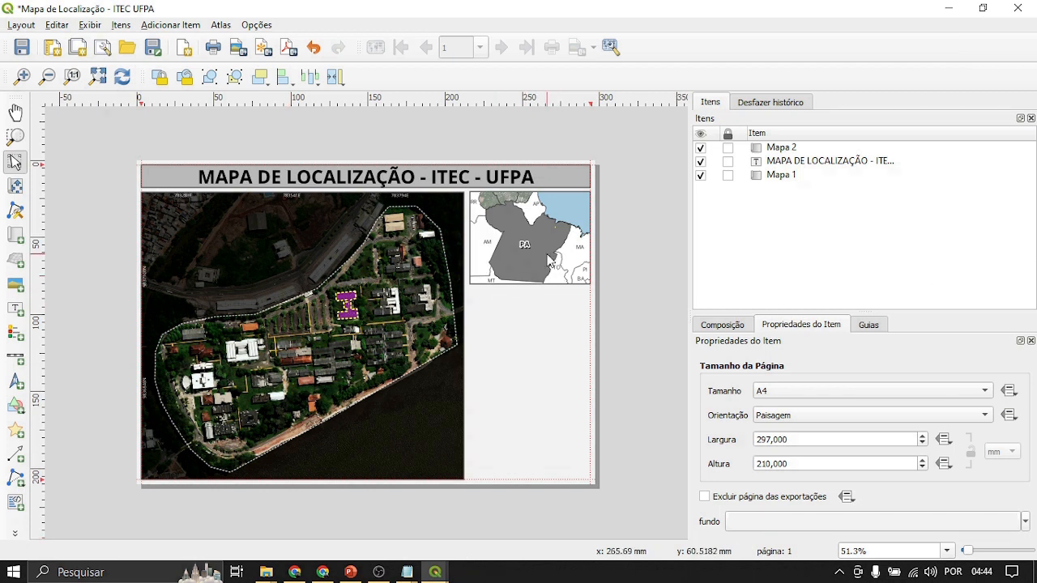
click(530, 272)
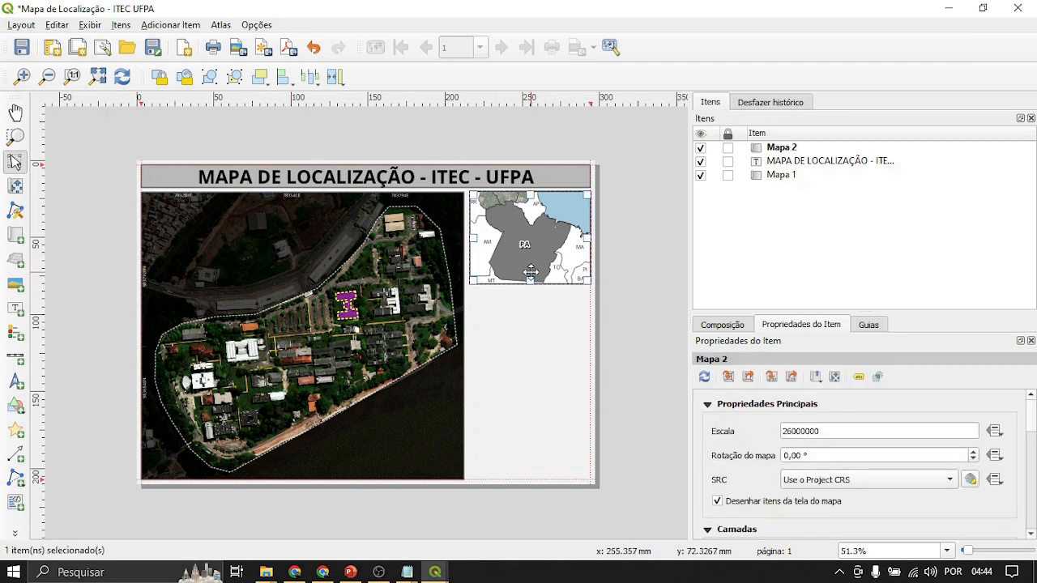
click(517, 345)
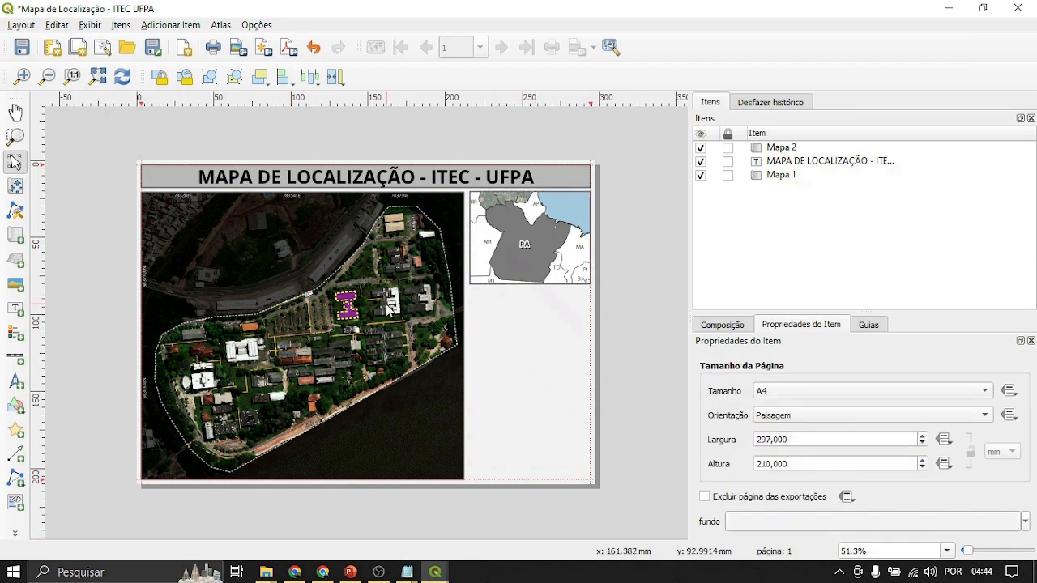
Step: Draw a rectangle about 78 mm wide and 53 mm high below the inset map, aligned with its sides
click(18, 409)
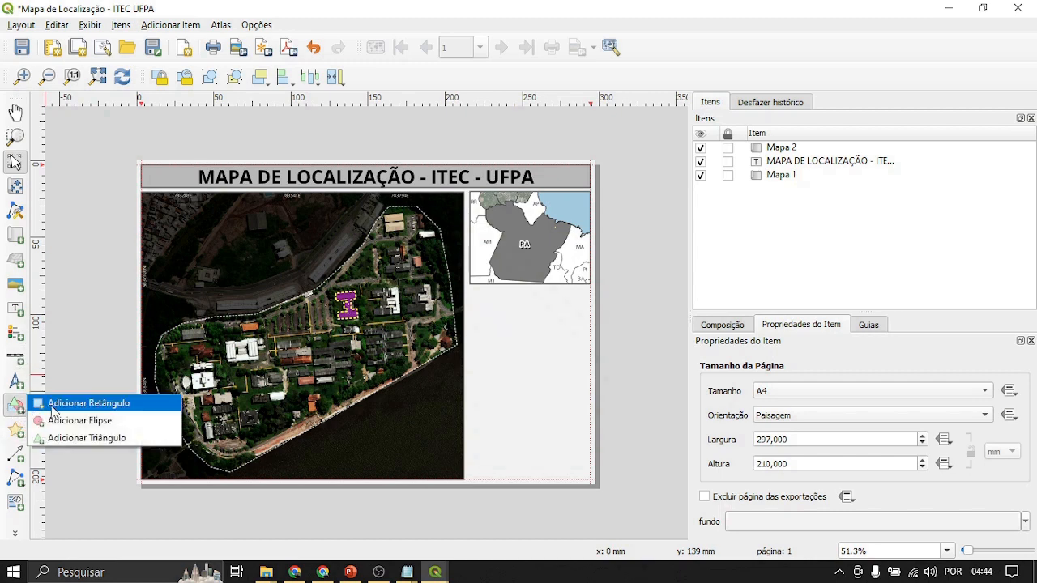
click(55, 404)
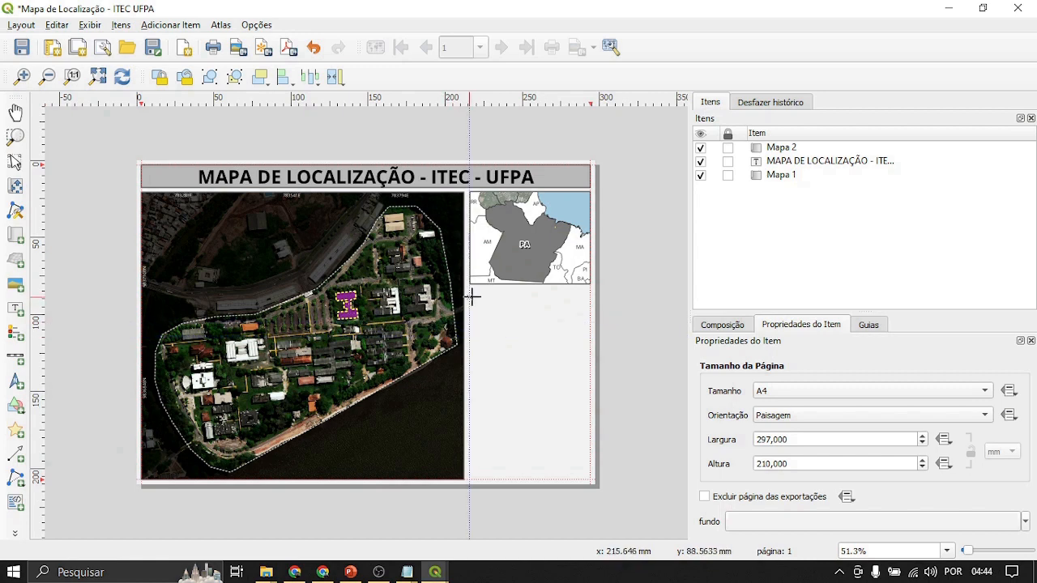
drag(470, 296, 586, 377)
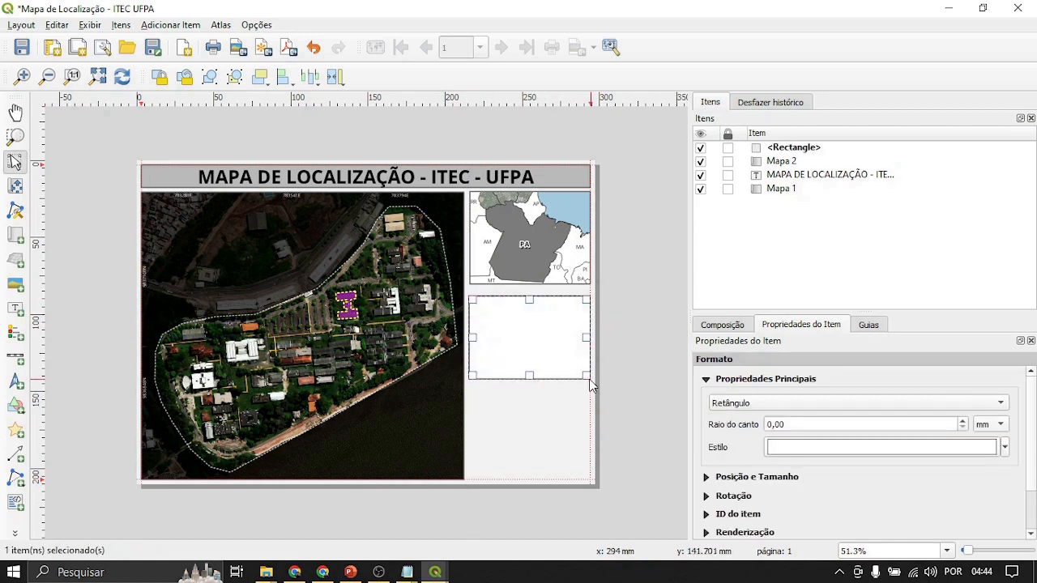
Step: Set the opacity of the rectangle's style to 0%
click(1004, 449)
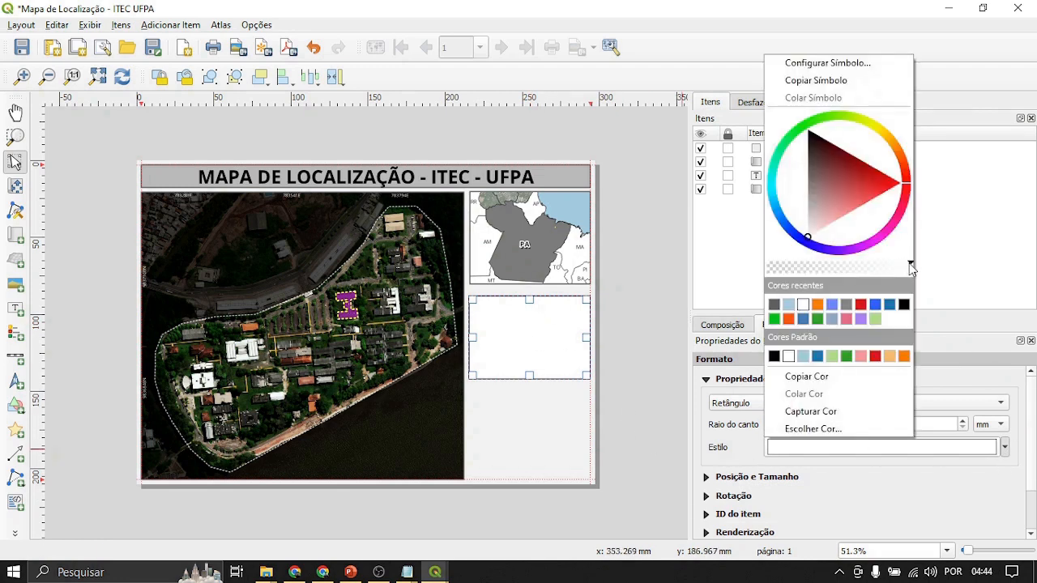
drag(910, 269, 723, 279)
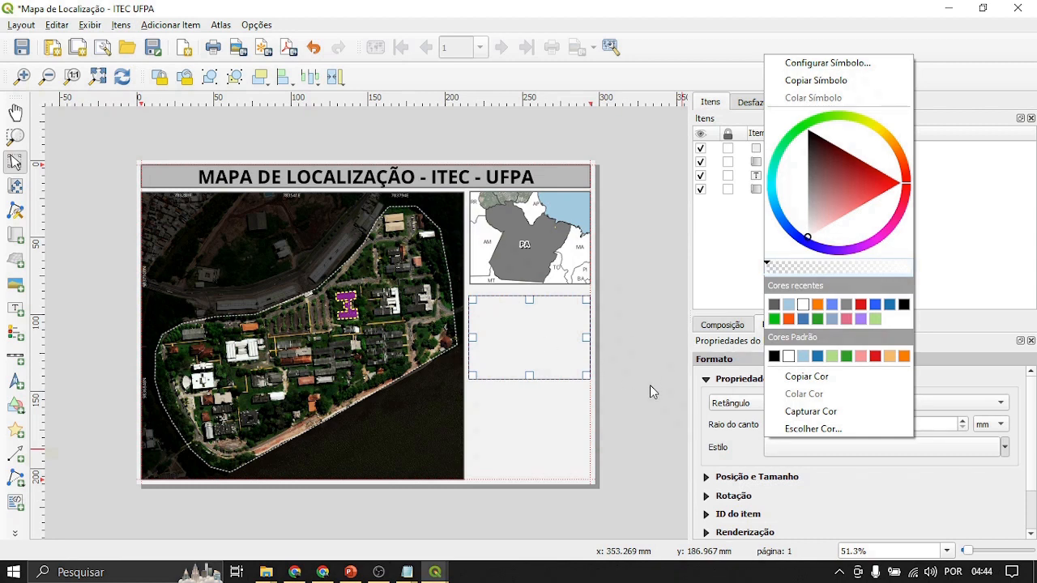
click(698, 407)
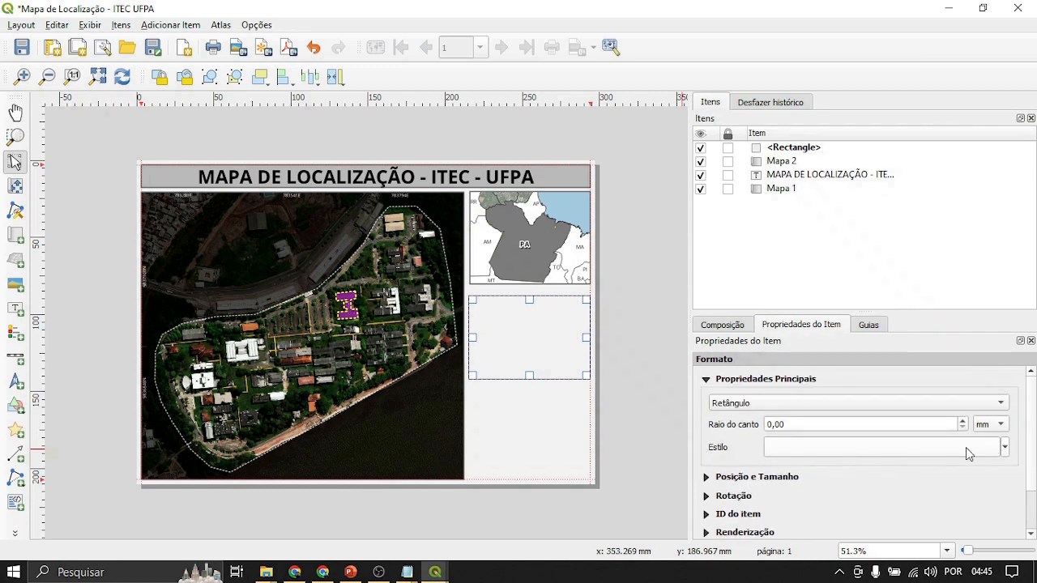
Step: Set the stroke width of the rectangle's simple fill to 0.70 mm
click(1005, 447)
click(1004, 448)
click(901, 452)
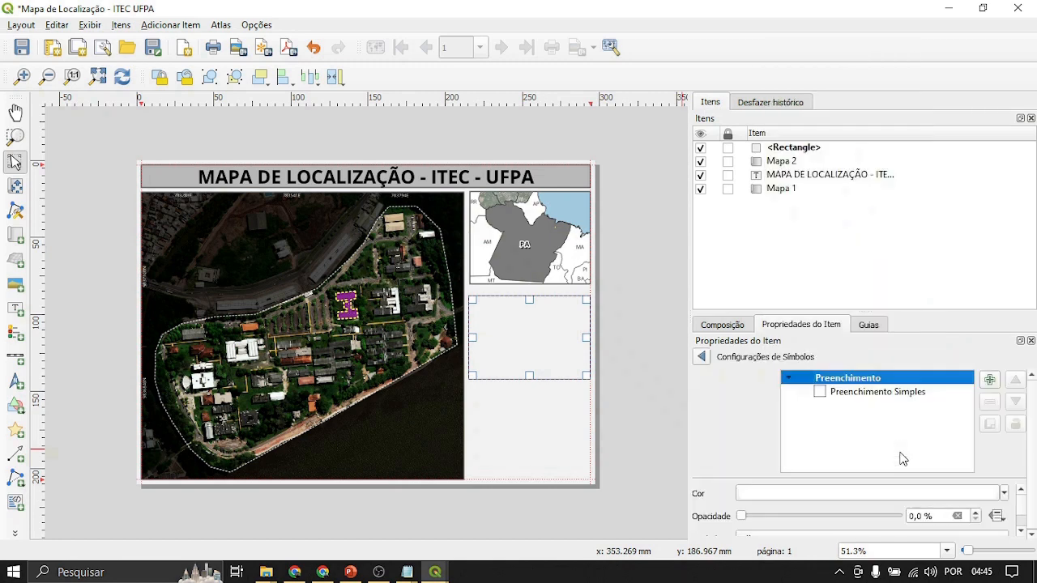
scroll(721, 504, down, 5)
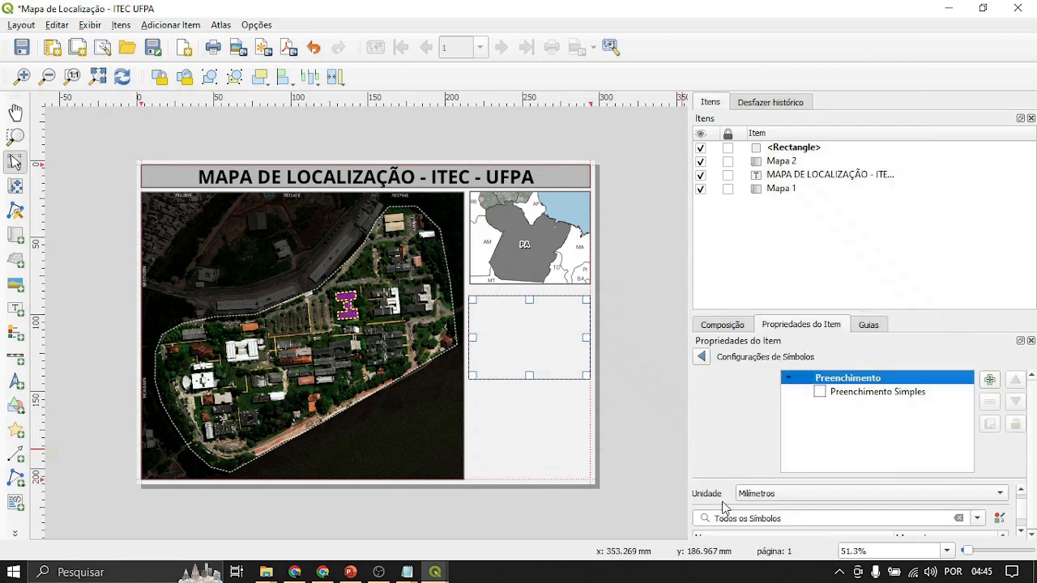
scroll(722, 504, up, 5)
click(918, 392)
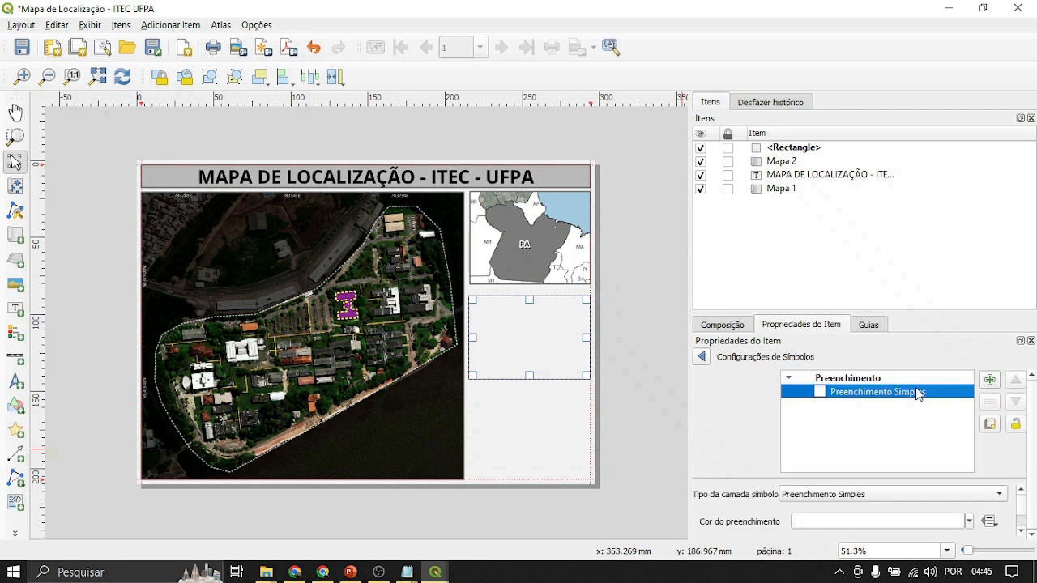
scroll(738, 512, down, 4)
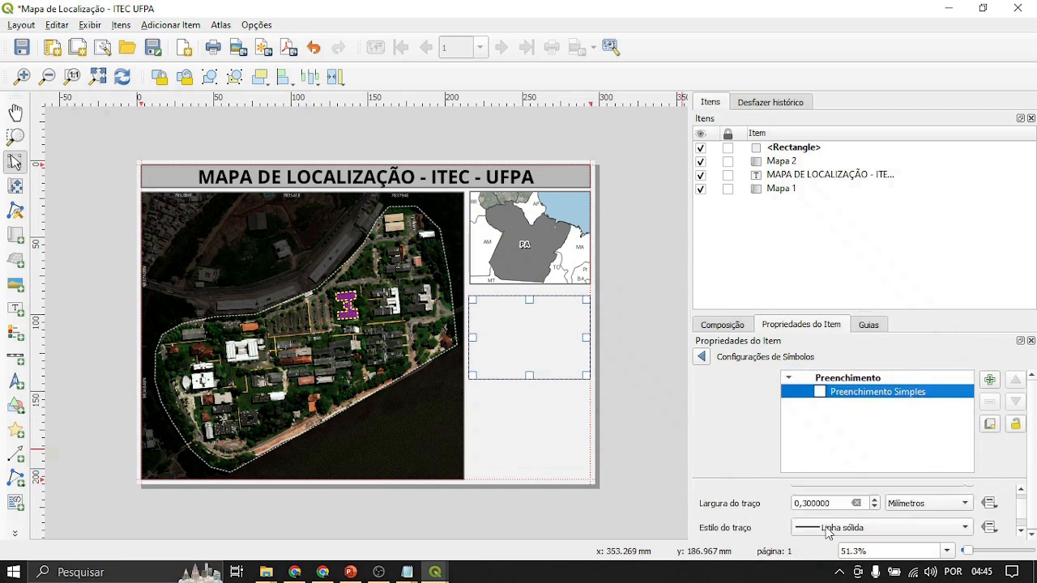
click(875, 499)
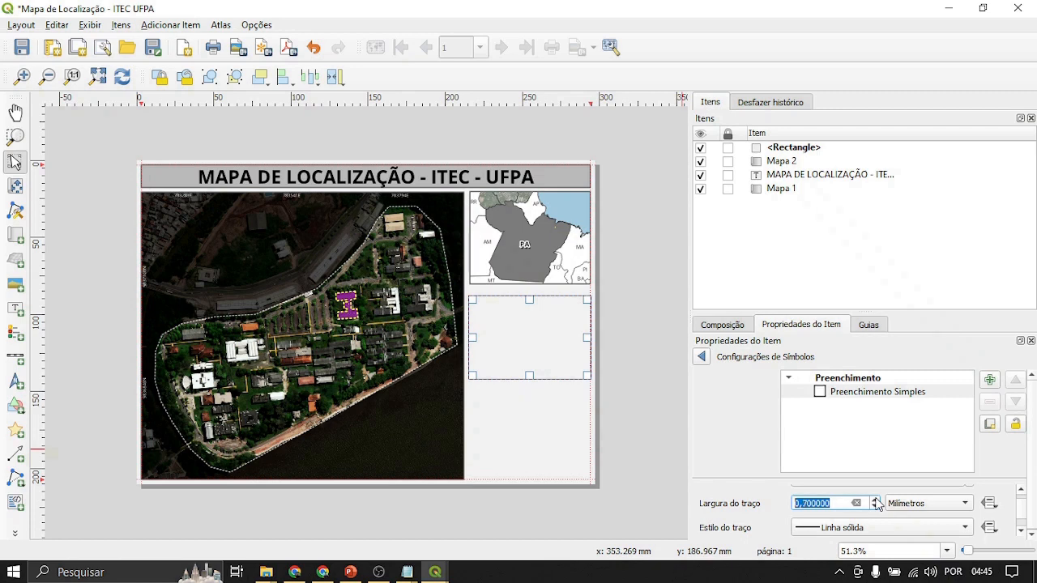
Step: Change the stroke colour of the rectangle's simple fill to the recently used dark grey
scroll(747, 529, up, 5)
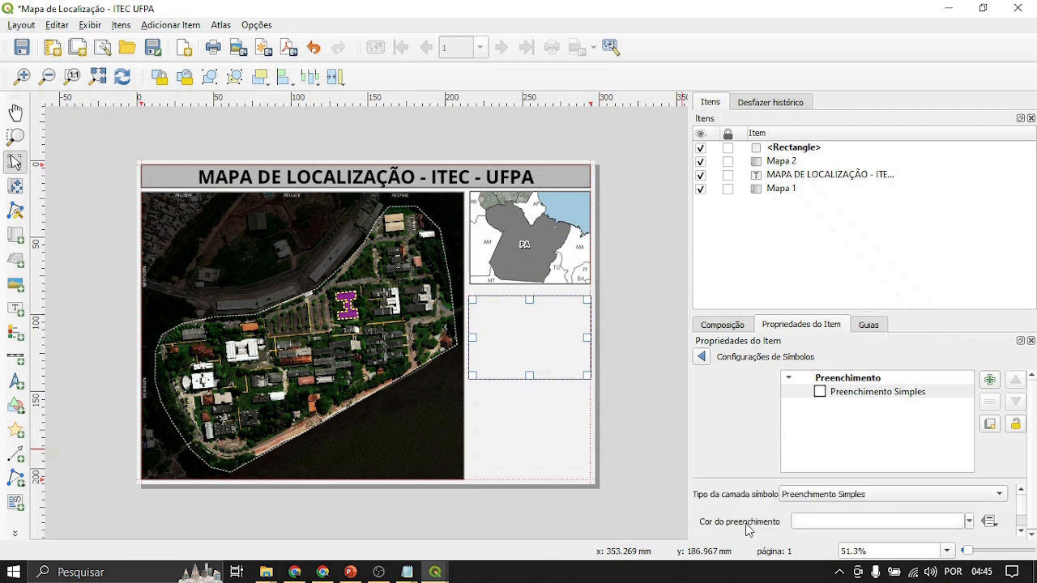
scroll(813, 529, down, 2)
click(965, 527)
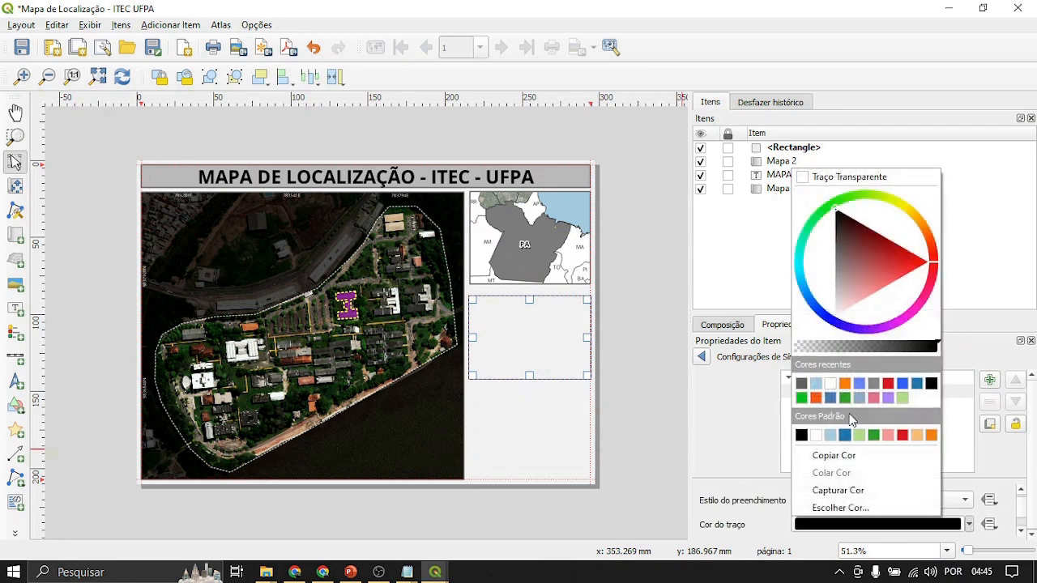
click(808, 392)
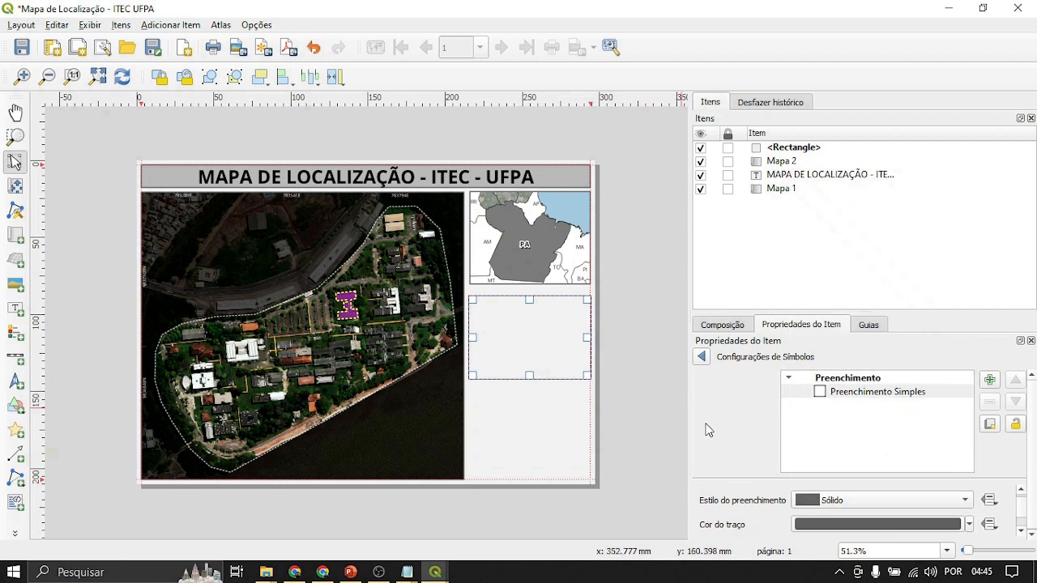
Step: Restore the rectangle's style to full opacity
click(700, 361)
click(639, 378)
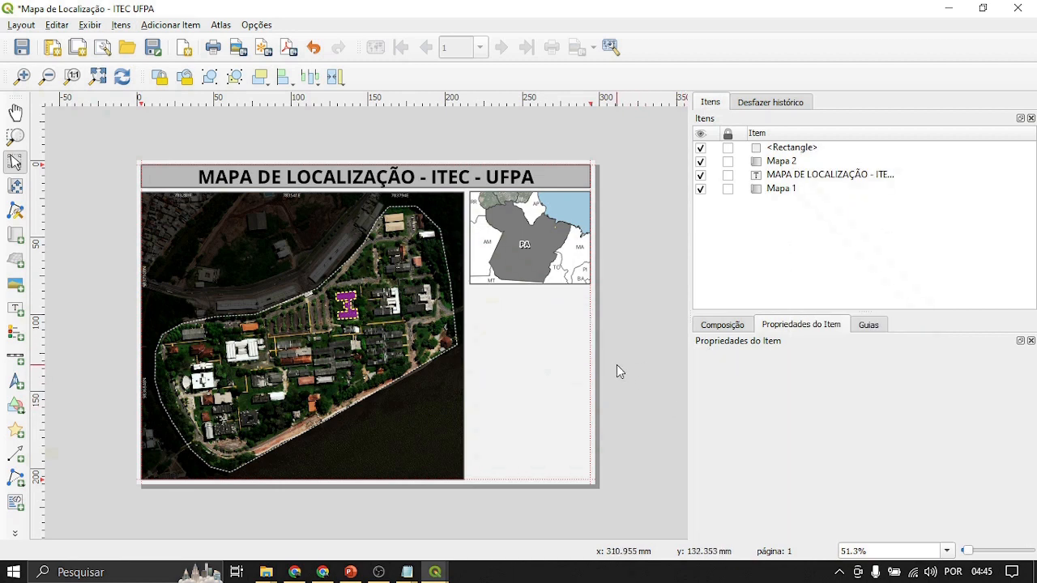
click(585, 346)
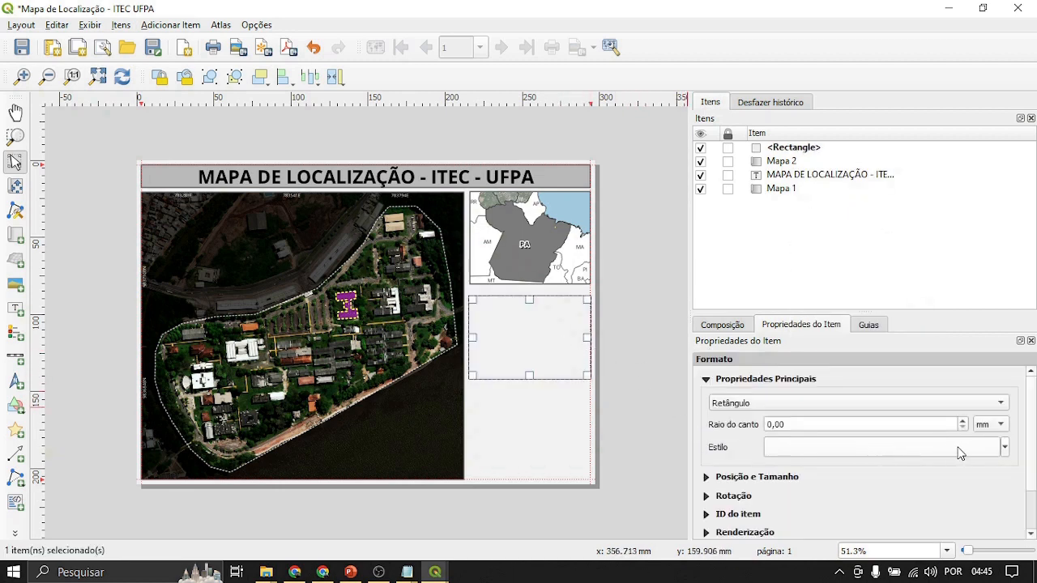
click(1005, 448)
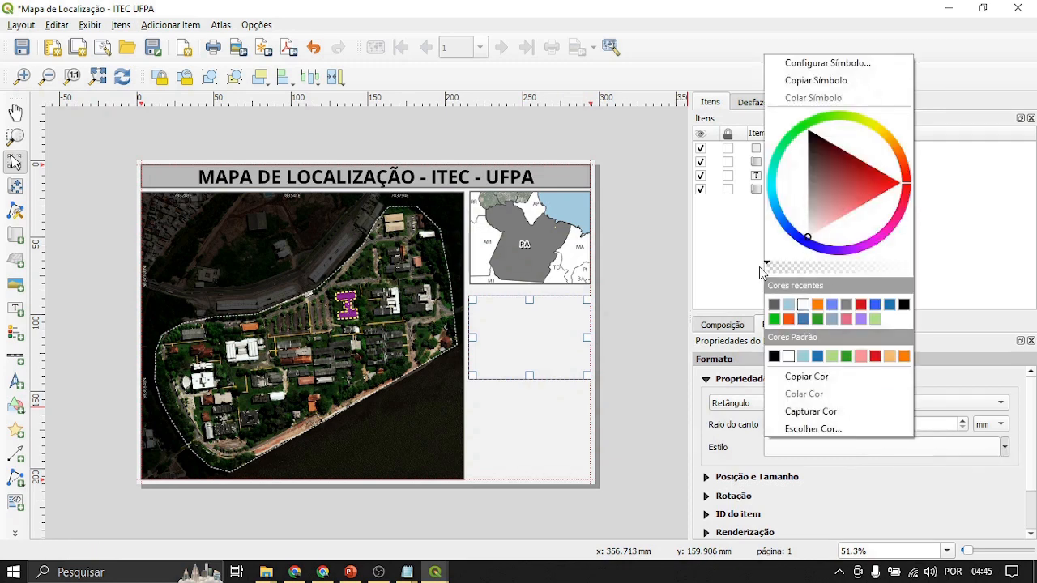
drag(767, 268, 969, 283)
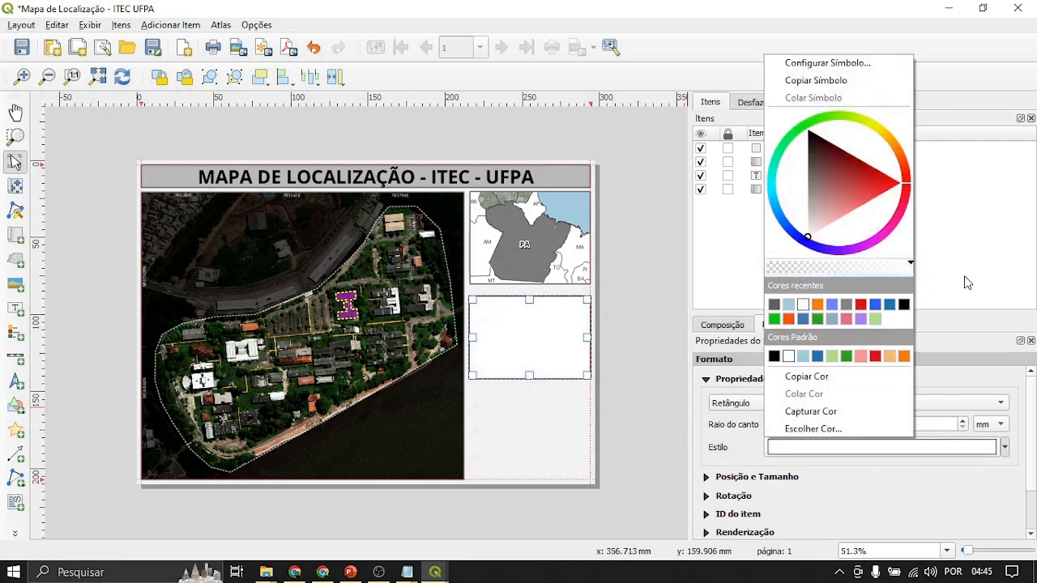
click(700, 433)
Step: Make only the fill colour of the rectangle's simple fill fully transparent, keeping its outline opaque
click(953, 452)
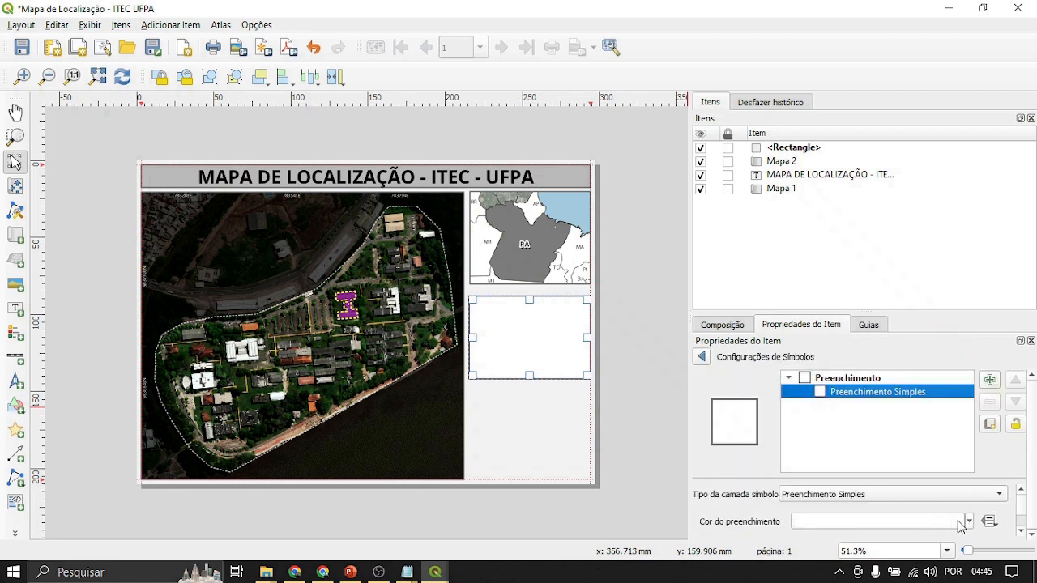
click(966, 522)
click(702, 357)
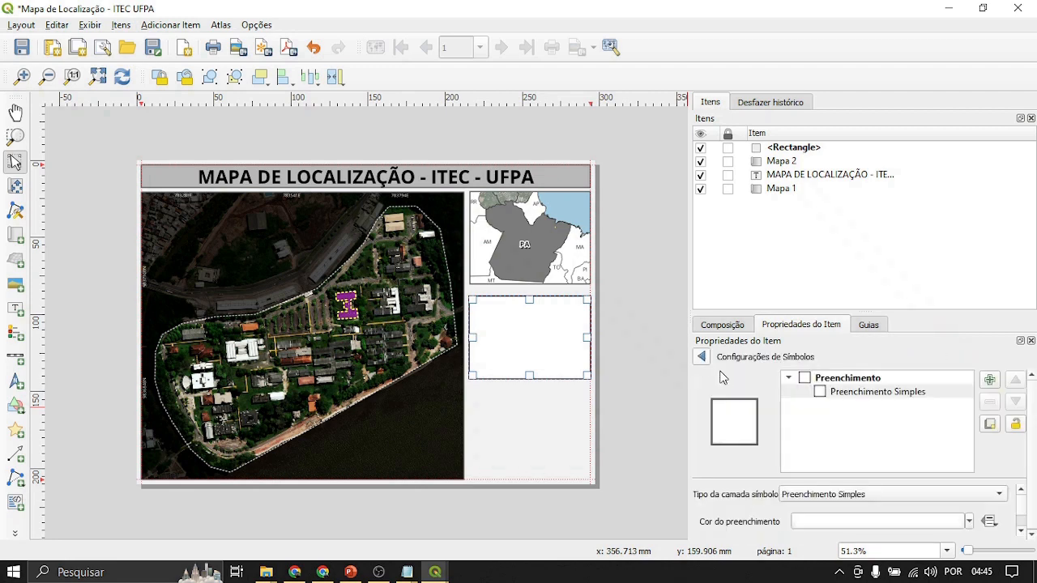
click(970, 522)
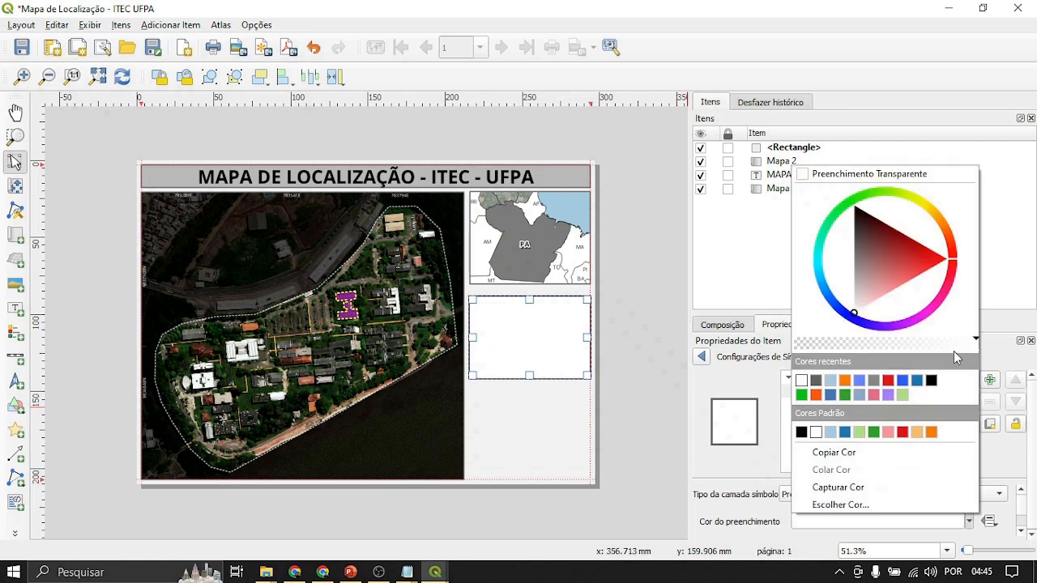
drag(975, 342, 786, 346)
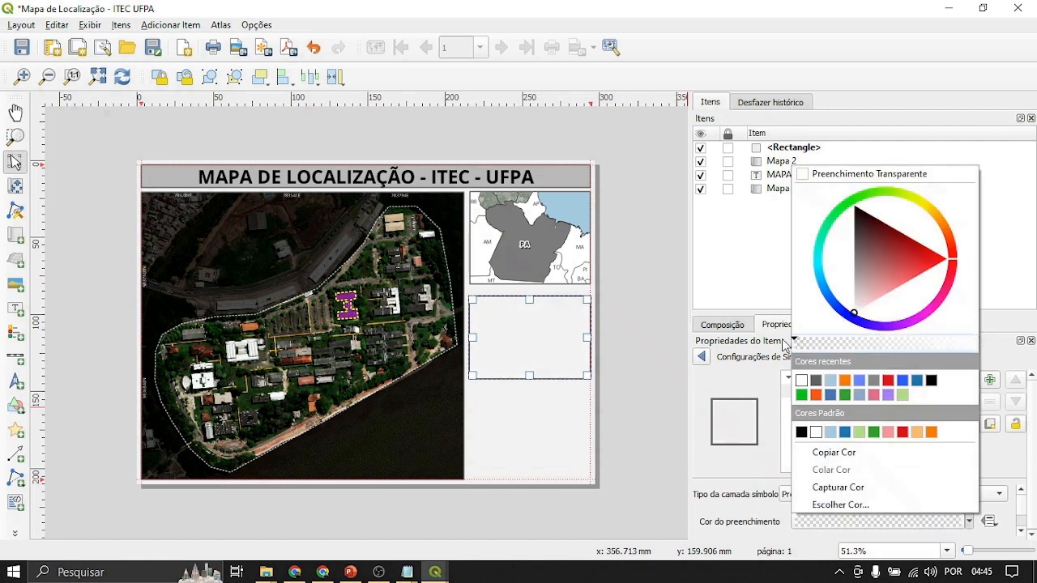
click(700, 379)
click(617, 353)
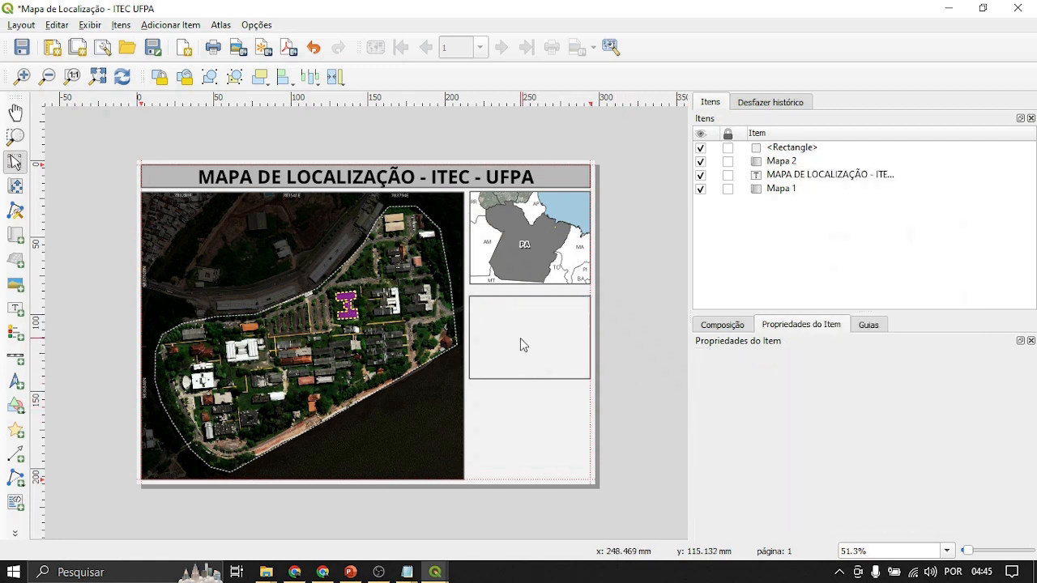
scroll(521, 349, up, 2)
scroll(517, 319, up, 2)
scroll(447, 321, down, 4)
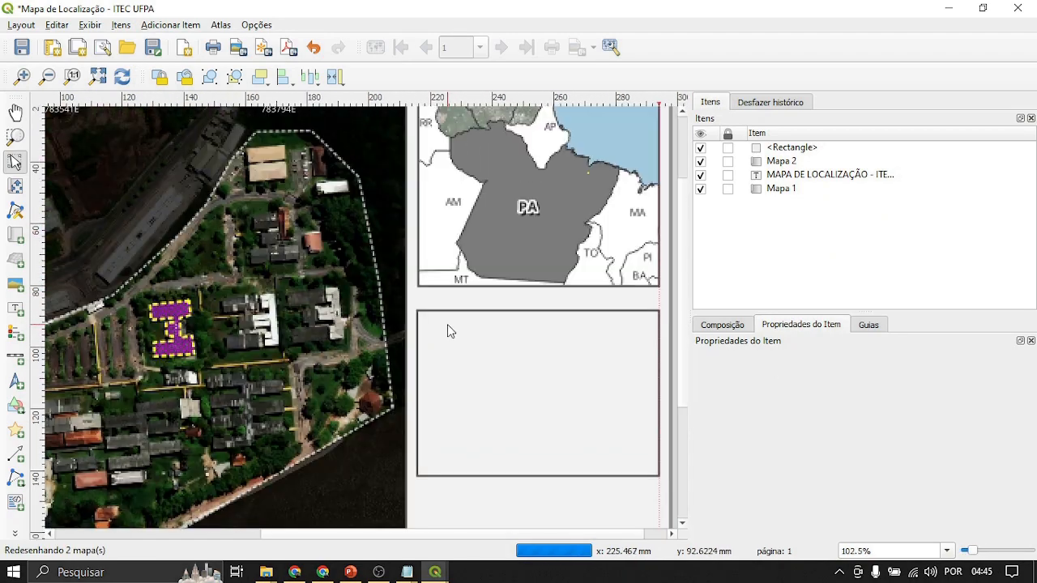
click(543, 354)
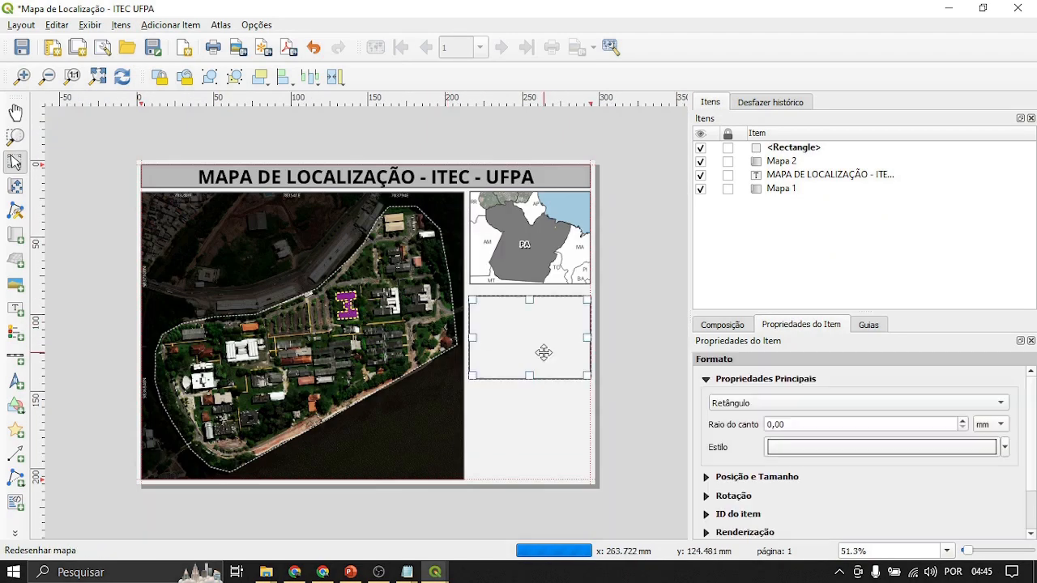
Step: Add a legend inside the outlined rectangle below the inset map, starting at its upper-left corner
click(16, 334)
scroll(517, 313, up, 2)
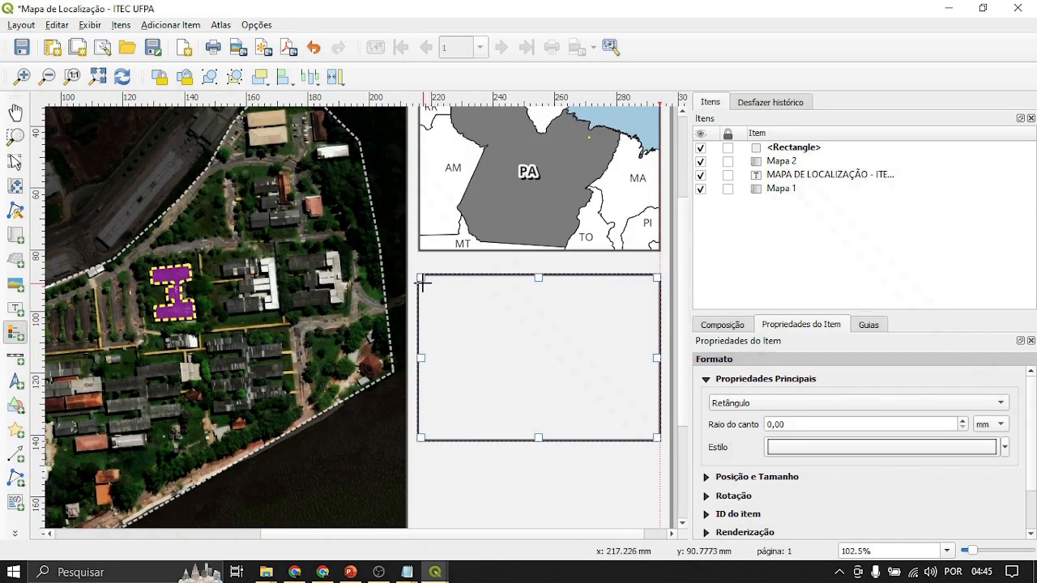
drag(422, 278, 658, 440)
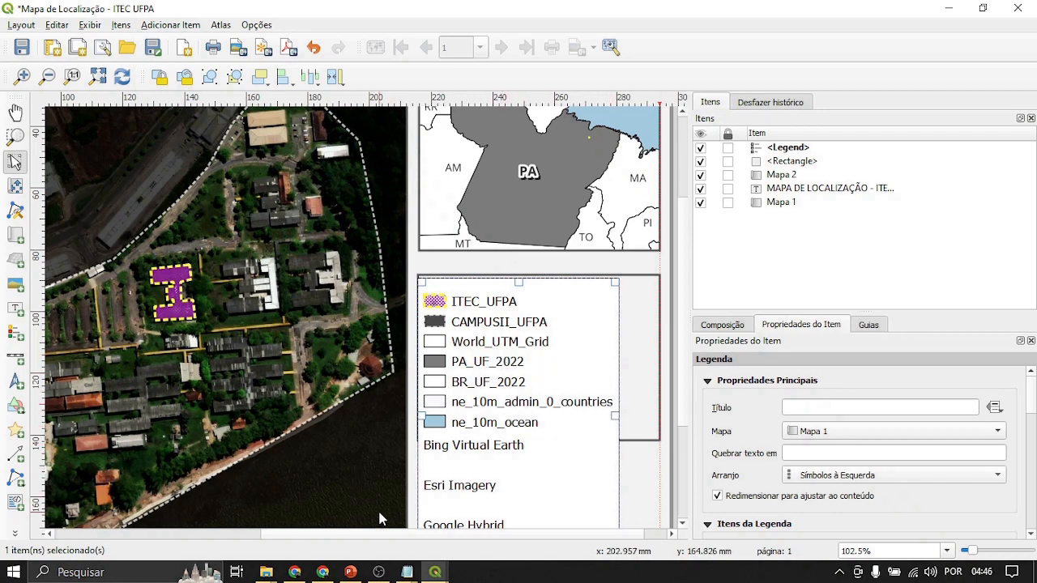
Step: Look at the project's layer list in the main QGIS window and return to the layout
click(435, 572)
click(378, 536)
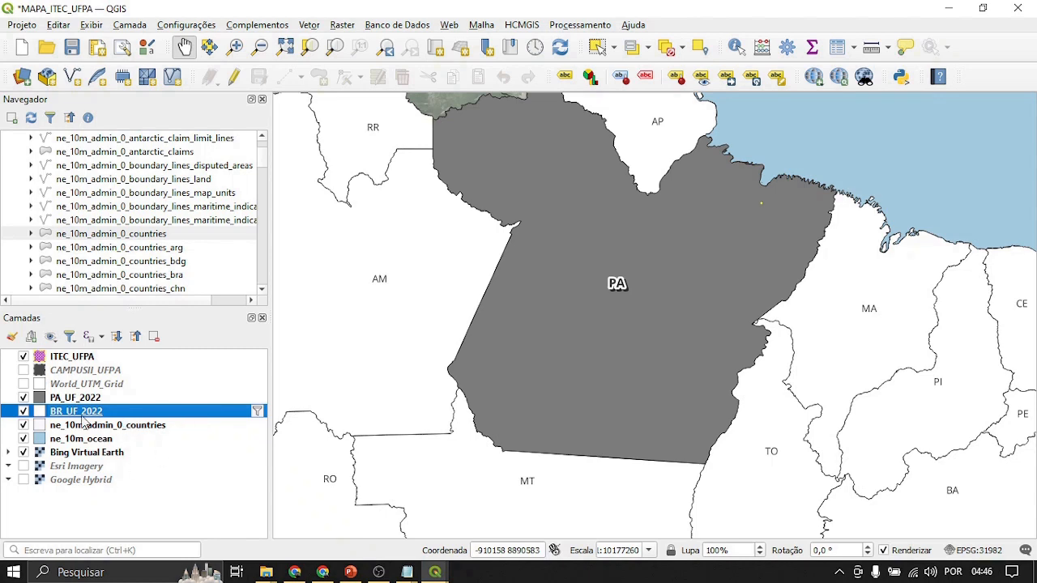
click(407, 573)
click(487, 551)
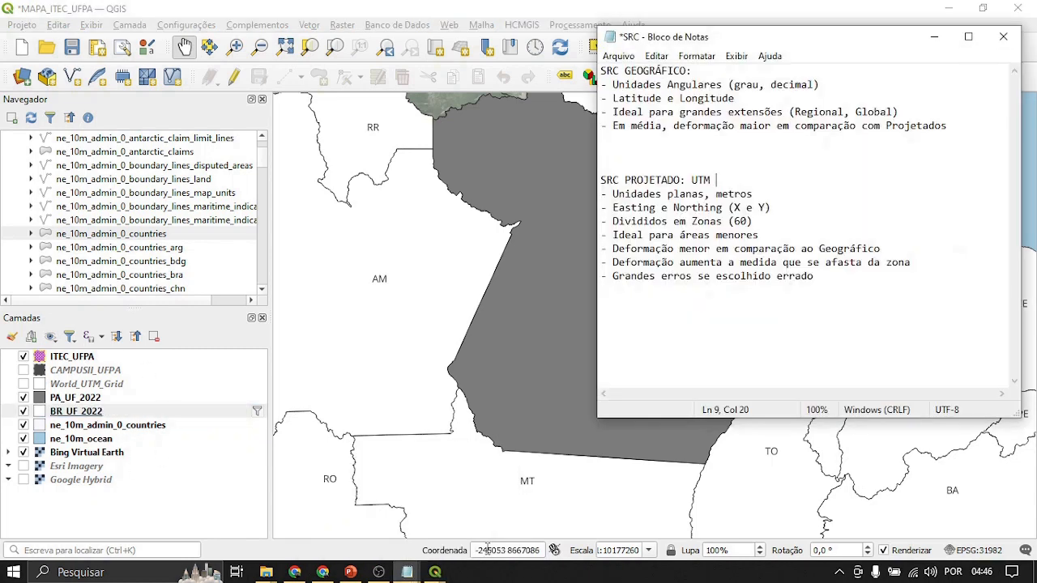
click(435, 572)
click(483, 537)
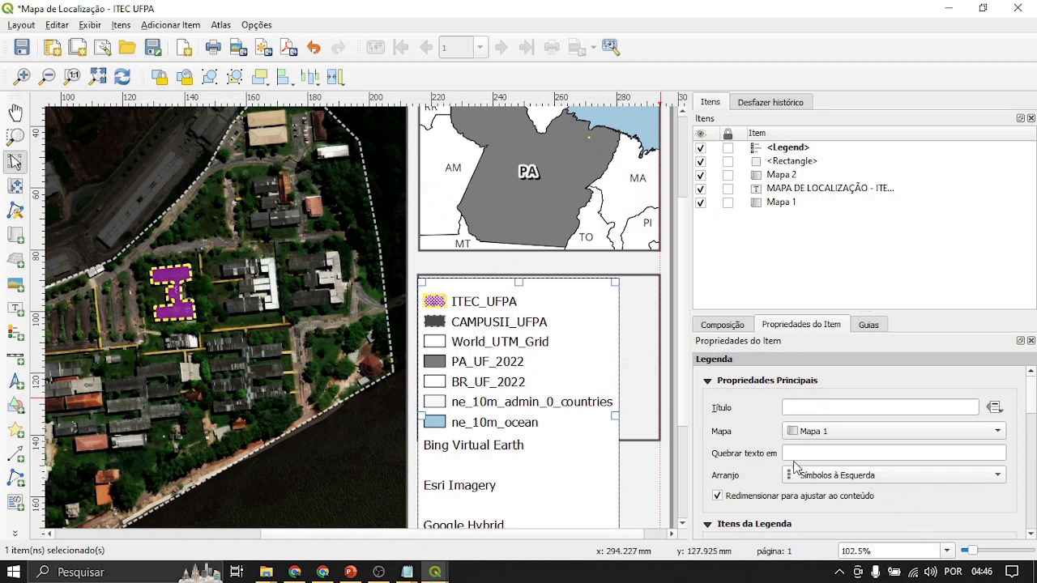
Step: Set the legend's title to LEGENDA
scroll(702, 453, down, 2)
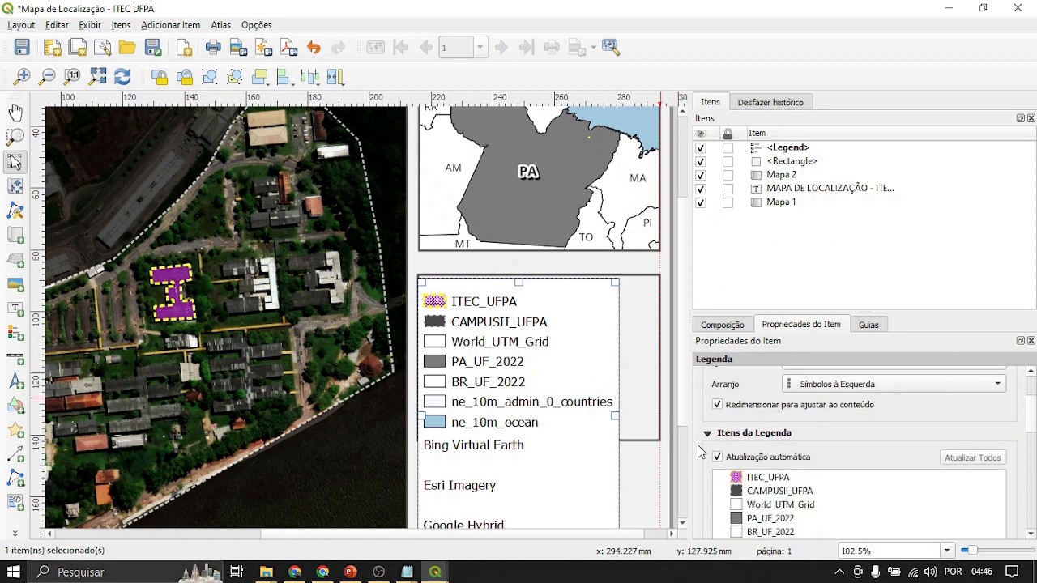
scroll(698, 444, down, 2)
scroll(698, 445, up, 4)
click(823, 405)
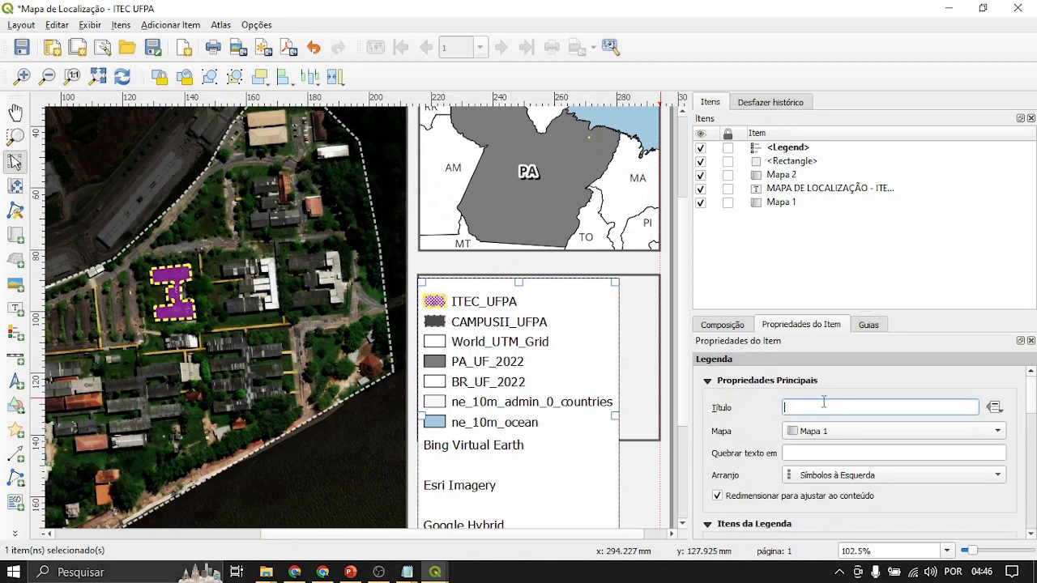
text(L)
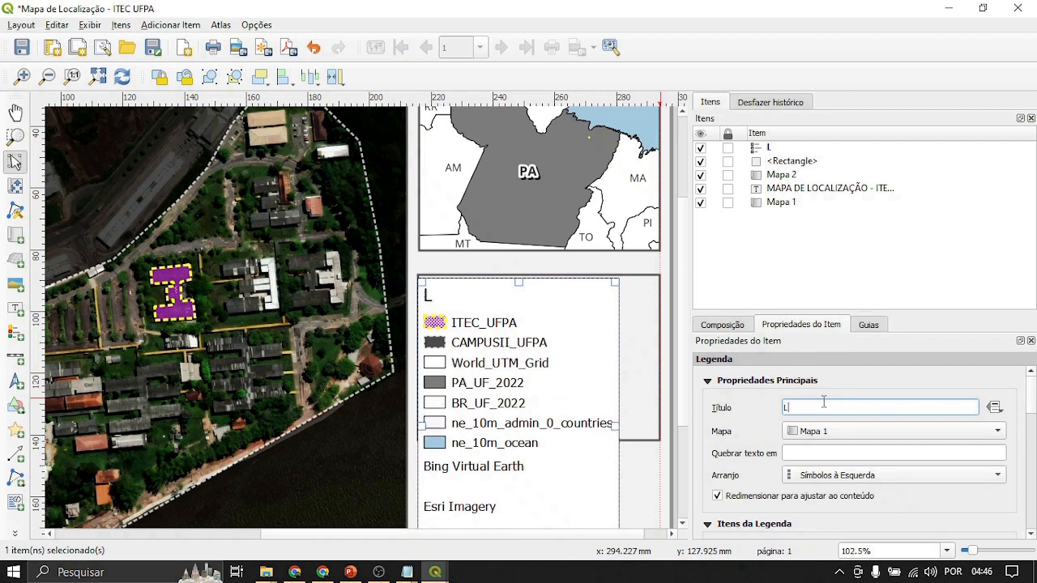
text(EGENDA)
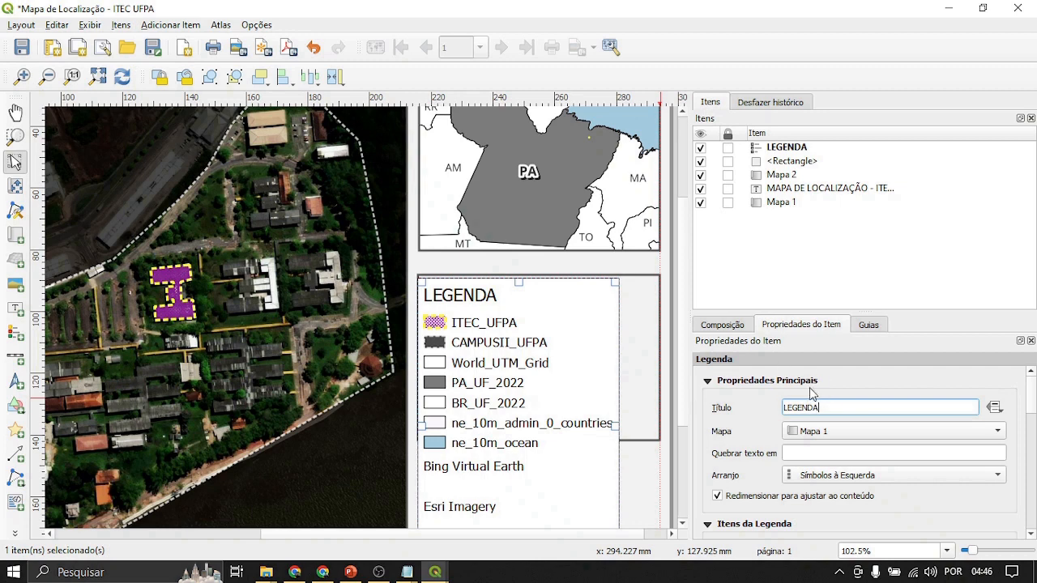
Step: Disable the legend's automatic update and remove the Google Hybrid, Esri Imagery and Bing Virtual Earth entries
scroll(694, 449, down, 1)
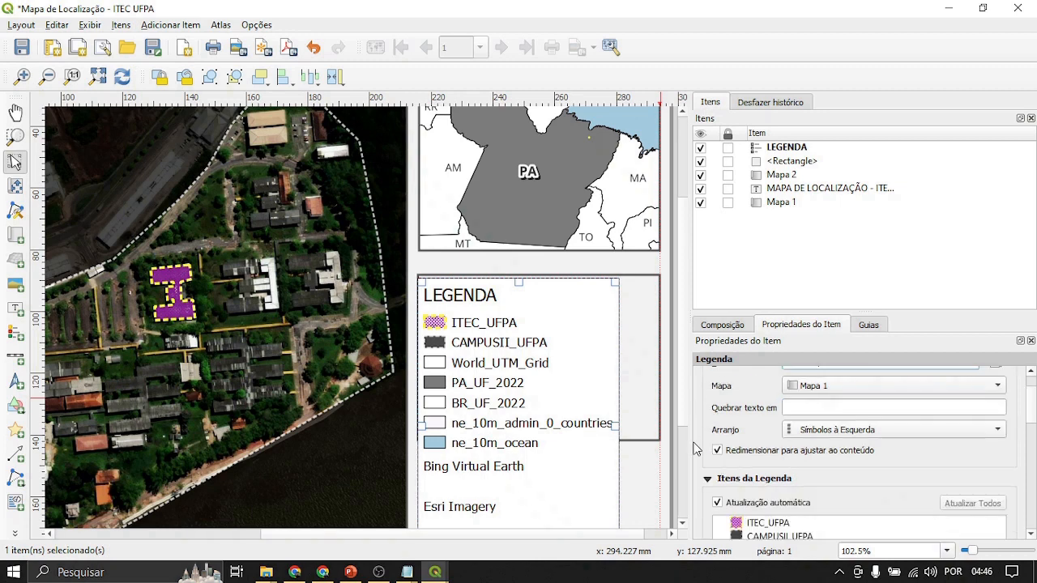
scroll(694, 449, down, 2)
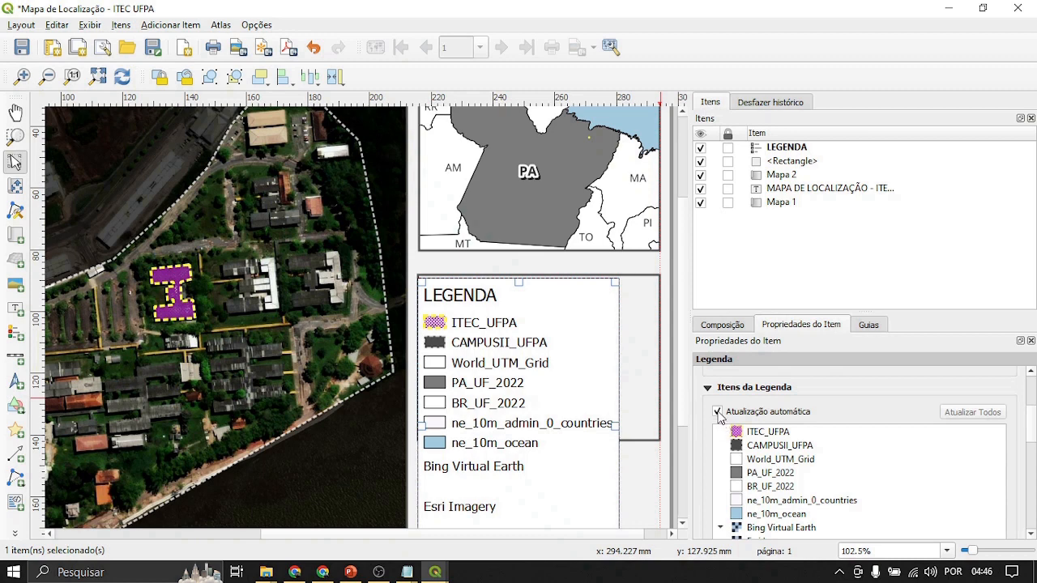
click(717, 412)
scroll(698, 441, down, 1)
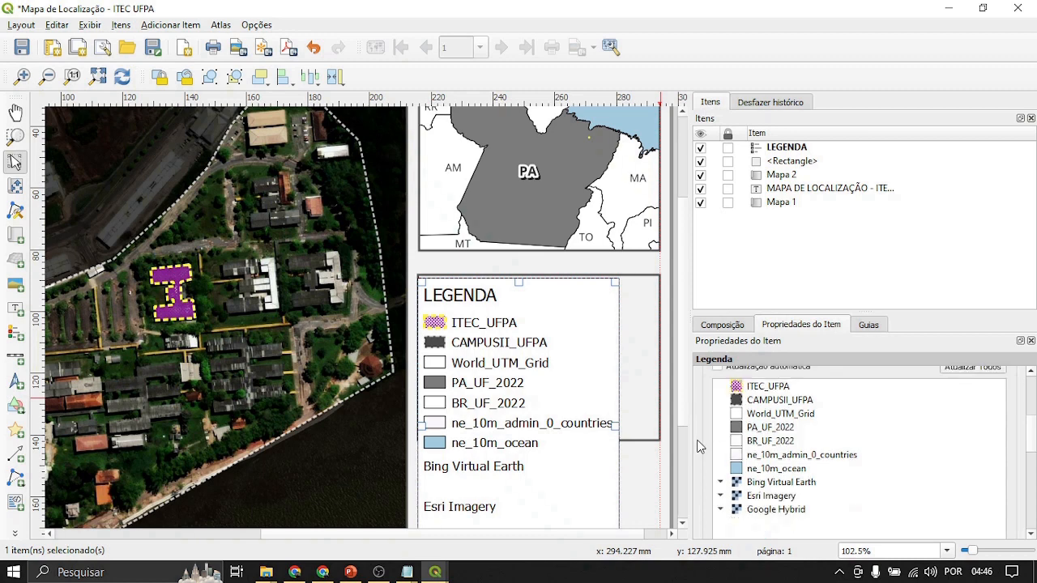
scroll(725, 474, down, 1)
click(783, 466)
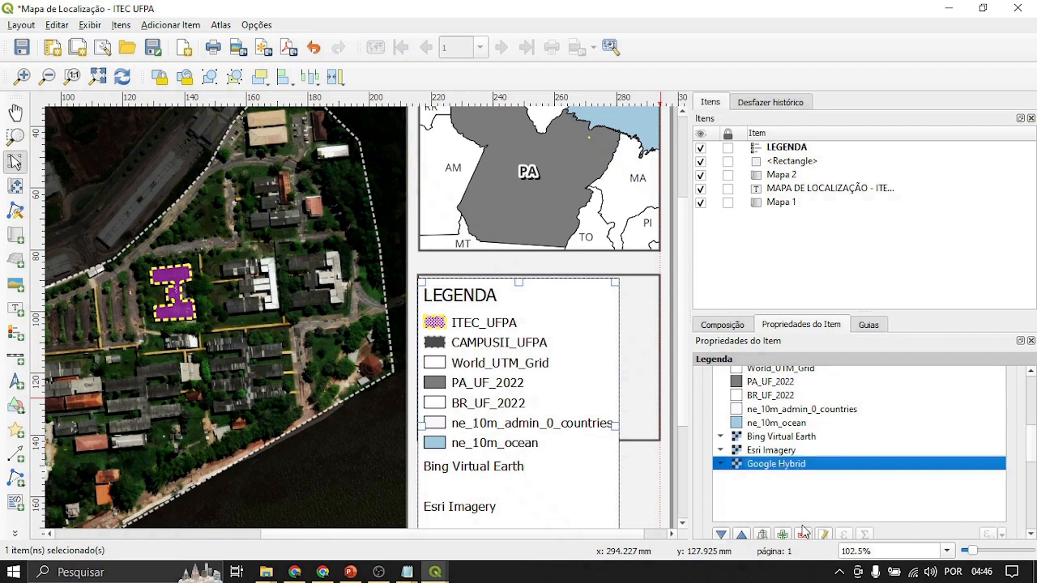
click(802, 533)
click(777, 452)
click(803, 533)
click(773, 438)
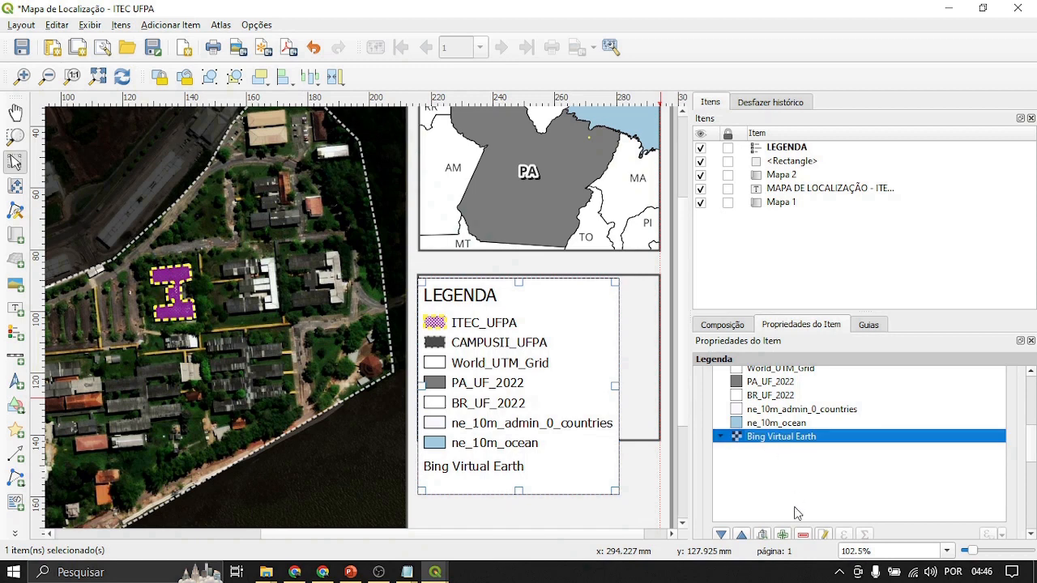
click(802, 536)
Step: Remove ne_10m_ocean, ne_10m_admin_0_countries, BR_UF_2022, PA_UF_2022 and World_UTM_Grid from the legend
click(776, 423)
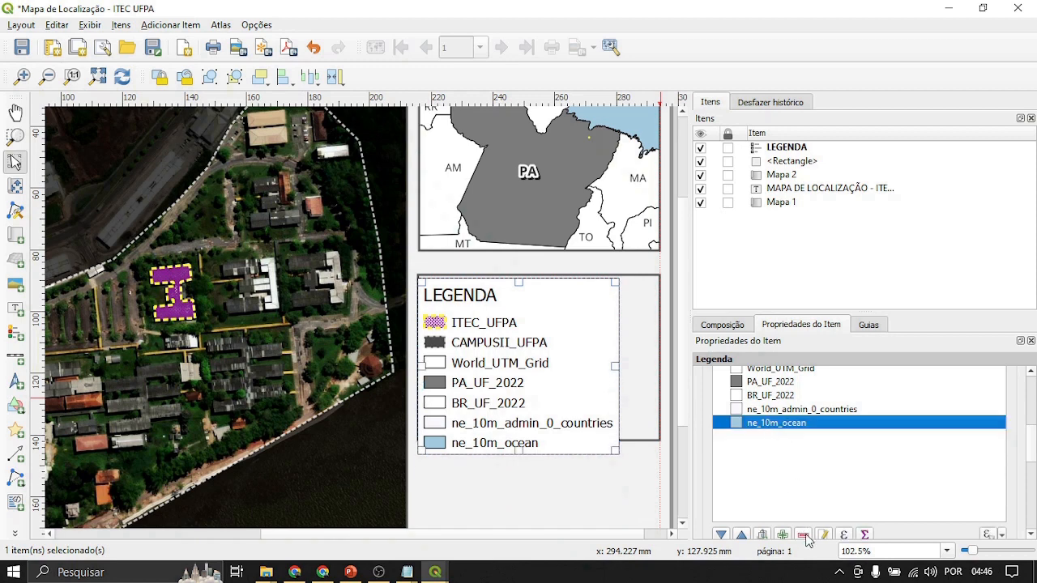
click(803, 535)
click(791, 412)
click(803, 535)
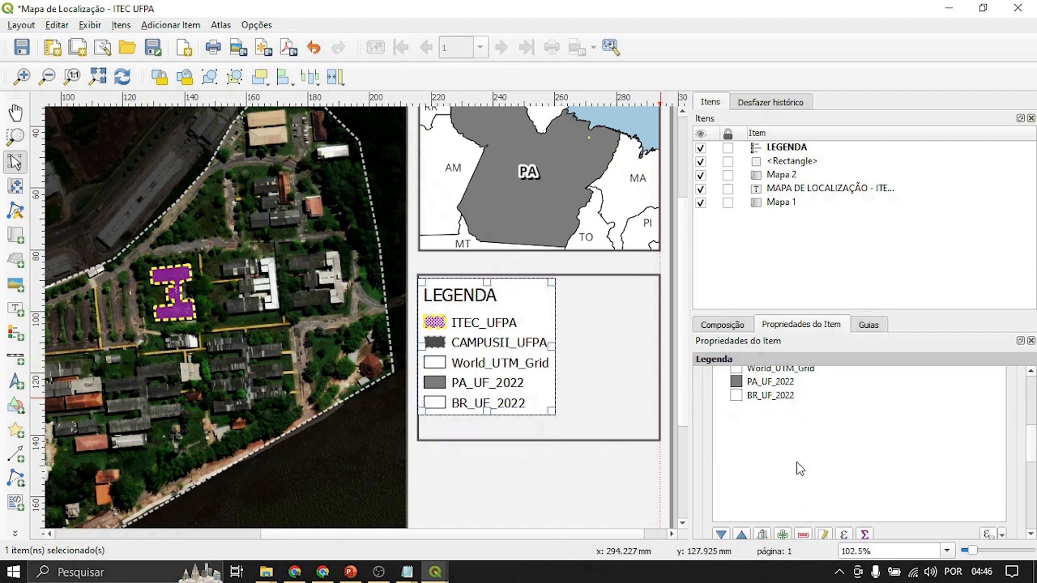
click(780, 398)
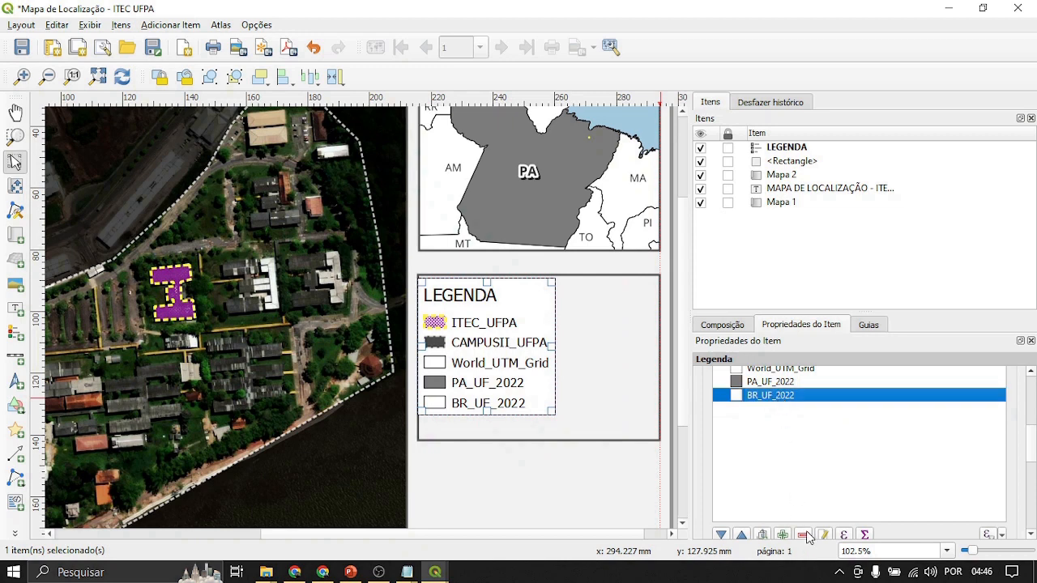
click(803, 535)
click(779, 385)
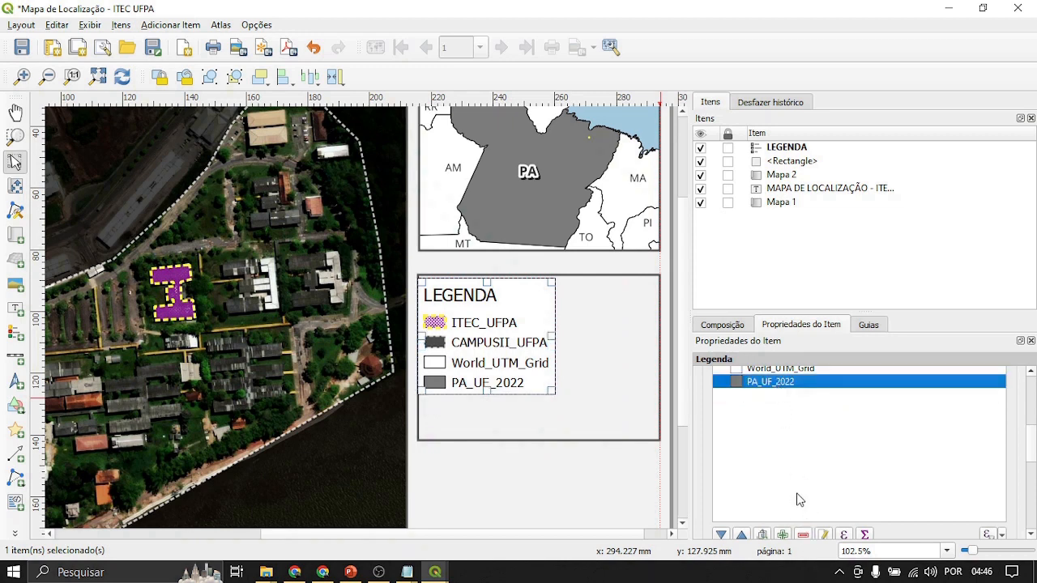
click(803, 534)
click(780, 372)
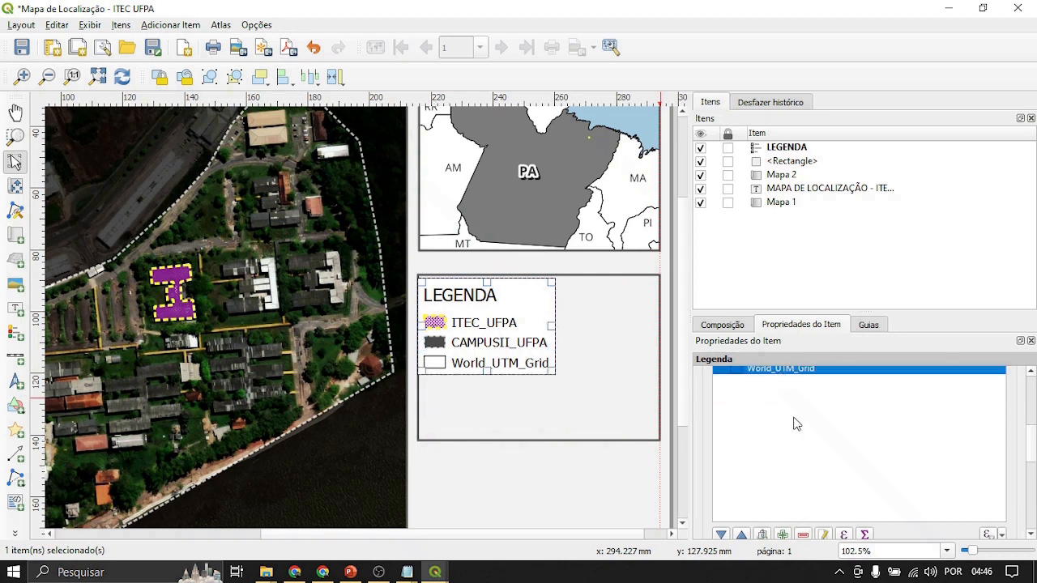
click(803, 534)
scroll(776, 454, up, 2)
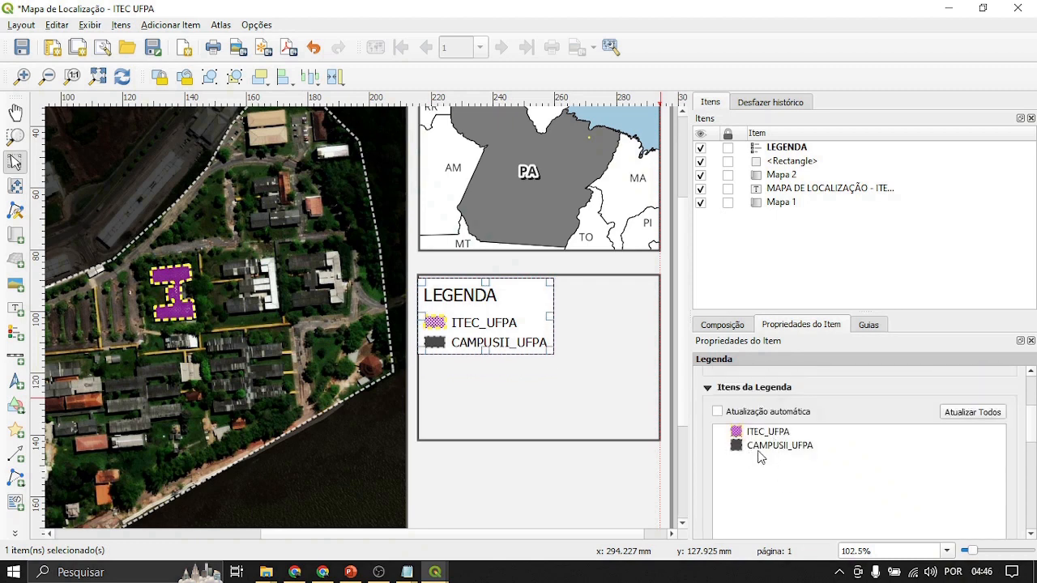
Step: Try to enlarge the legend box and move it inward from the rectangle's upper-left corner
drag(553, 352, 609, 402)
drag(560, 338, 583, 349)
drag(637, 414, 577, 370)
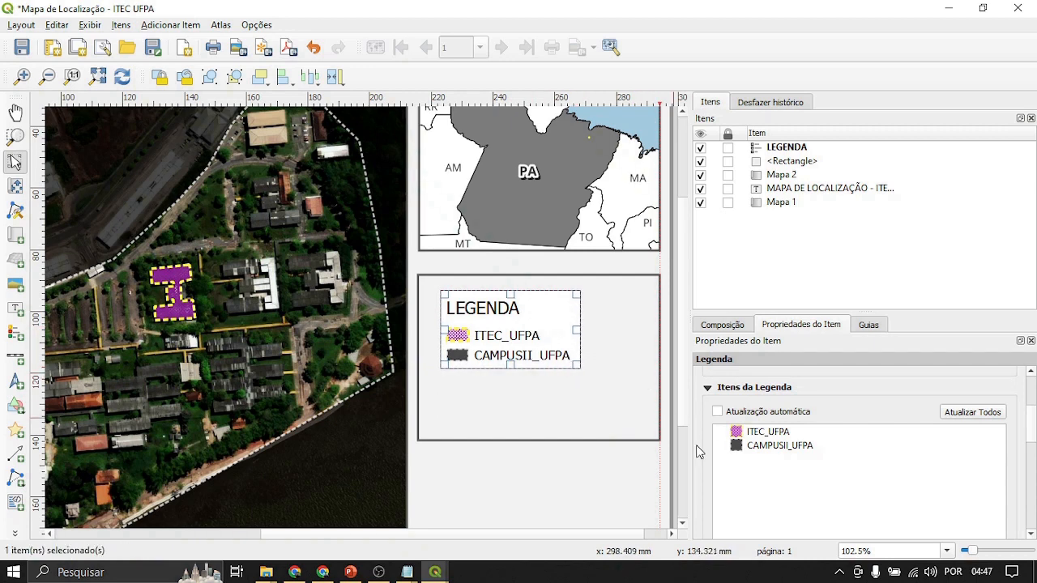
Step: Change the legend title's font to the bold typeface whose name starts with "Op"
scroll(703, 450, down, 5)
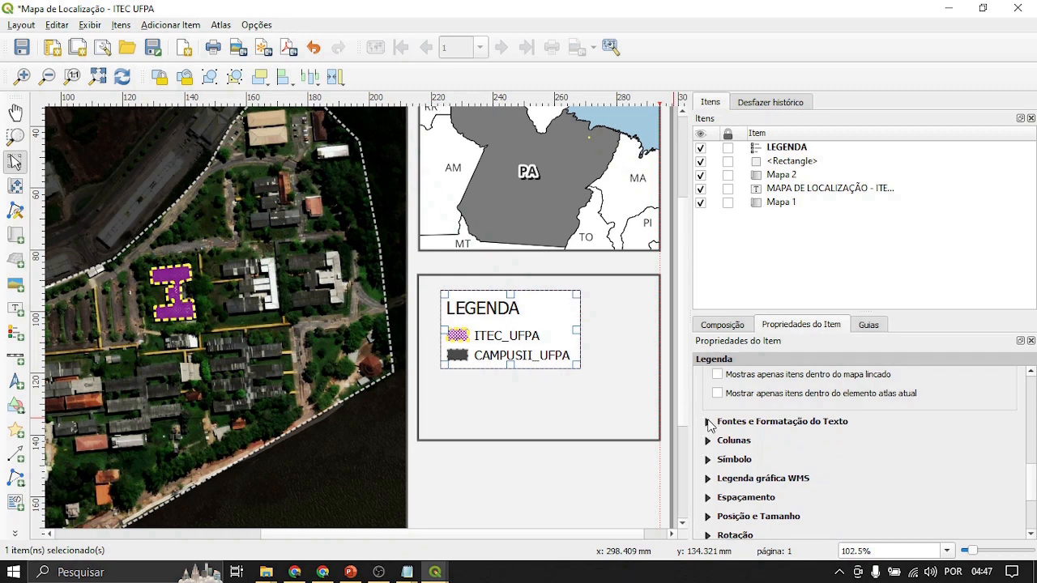
click(708, 423)
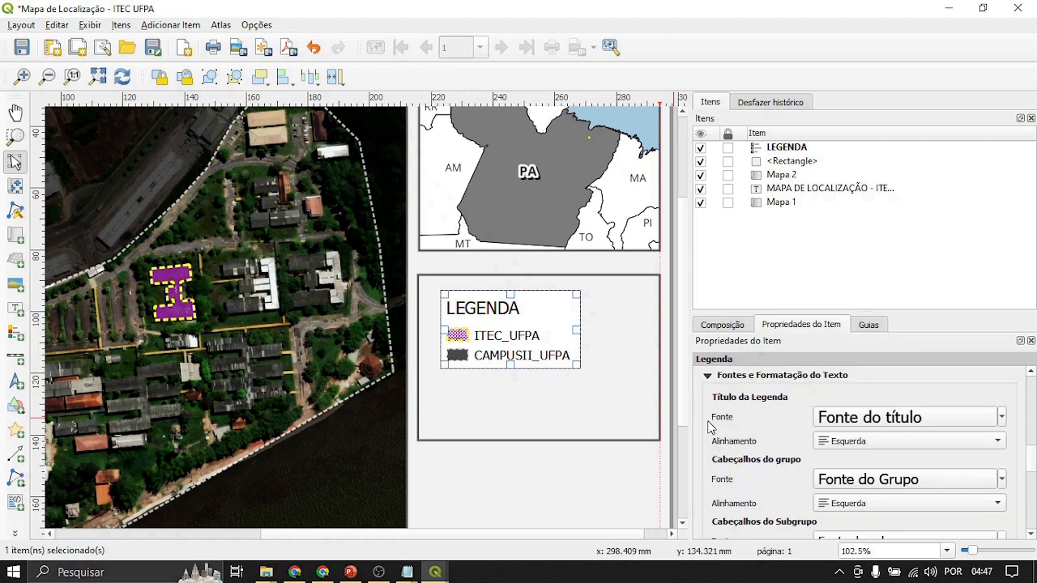
click(950, 421)
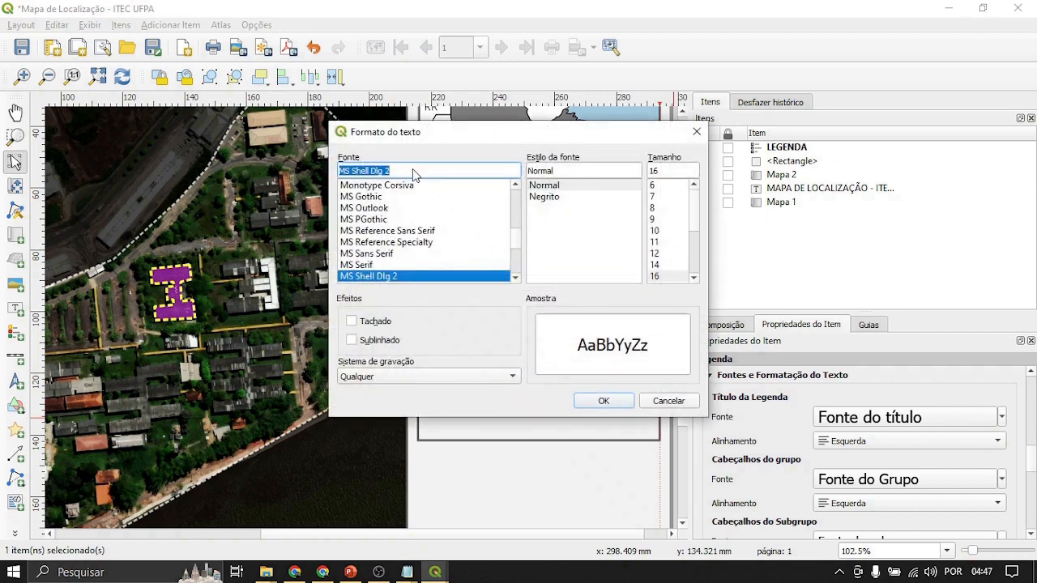
text(op)
key(Return)
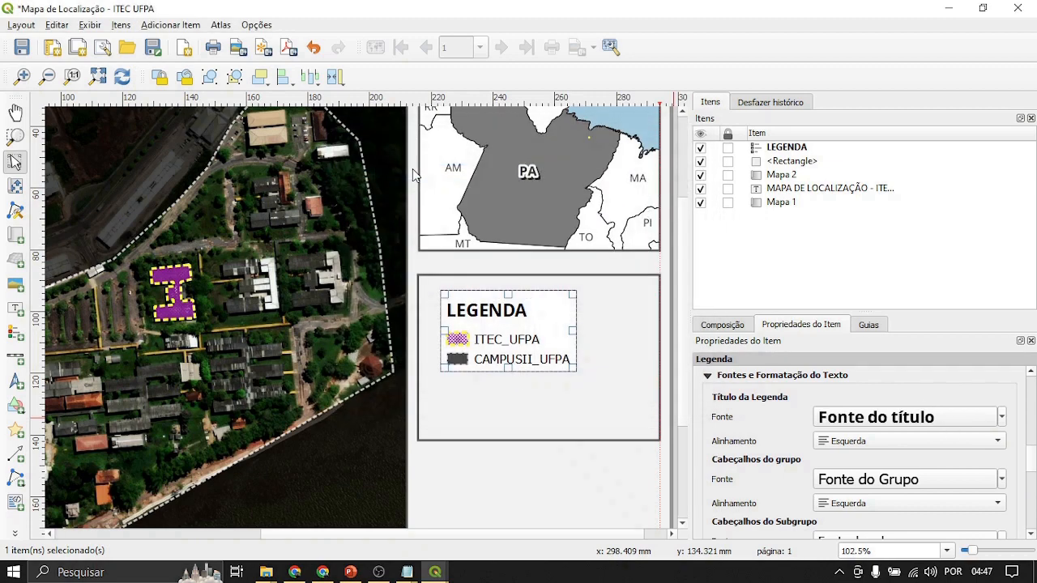
Step: Centre-align the legend title and move the legend to the middle of the outlined rectangle
click(851, 443)
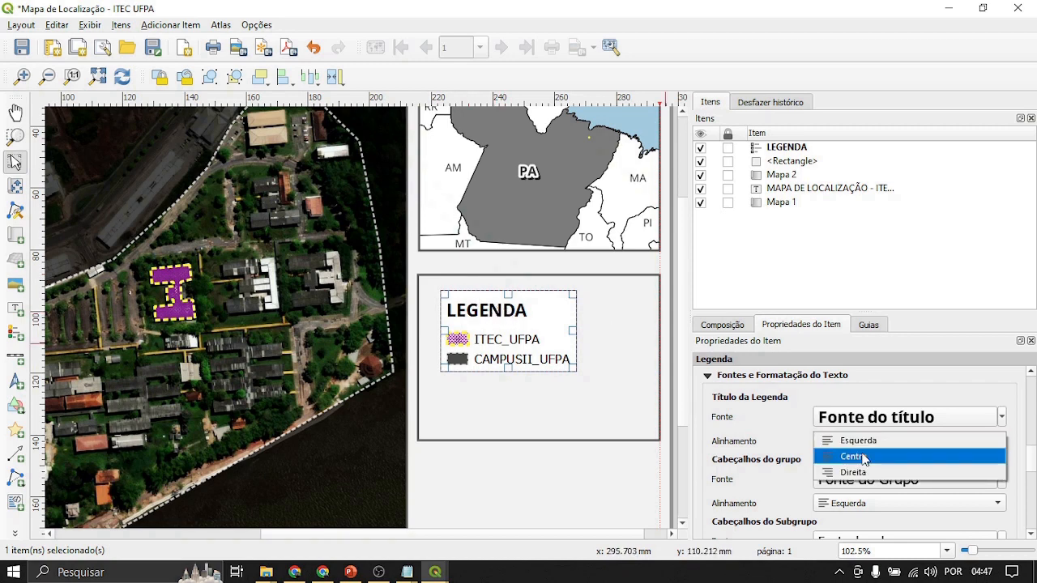
click(858, 457)
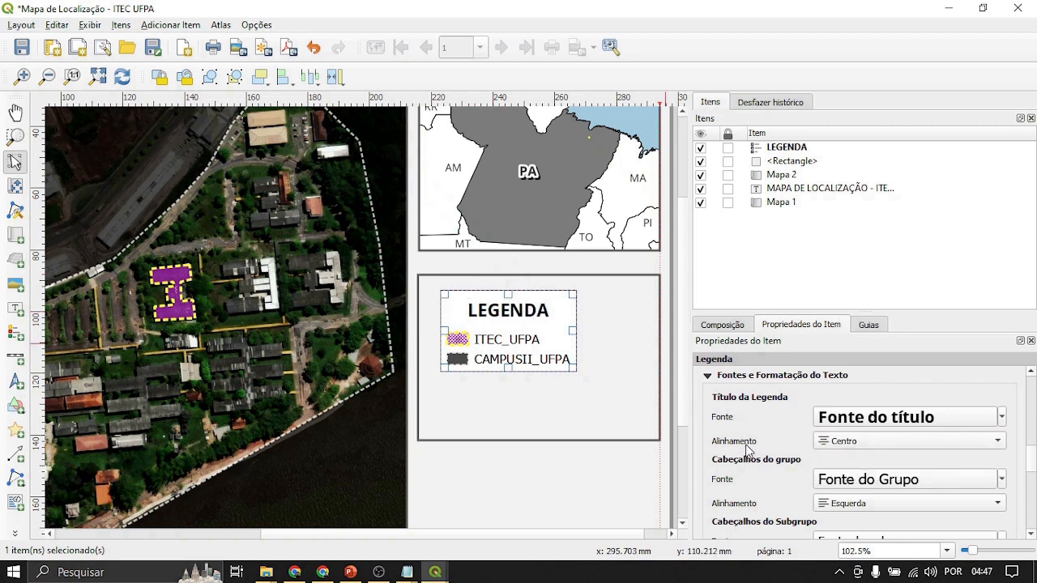
drag(506, 336, 536, 349)
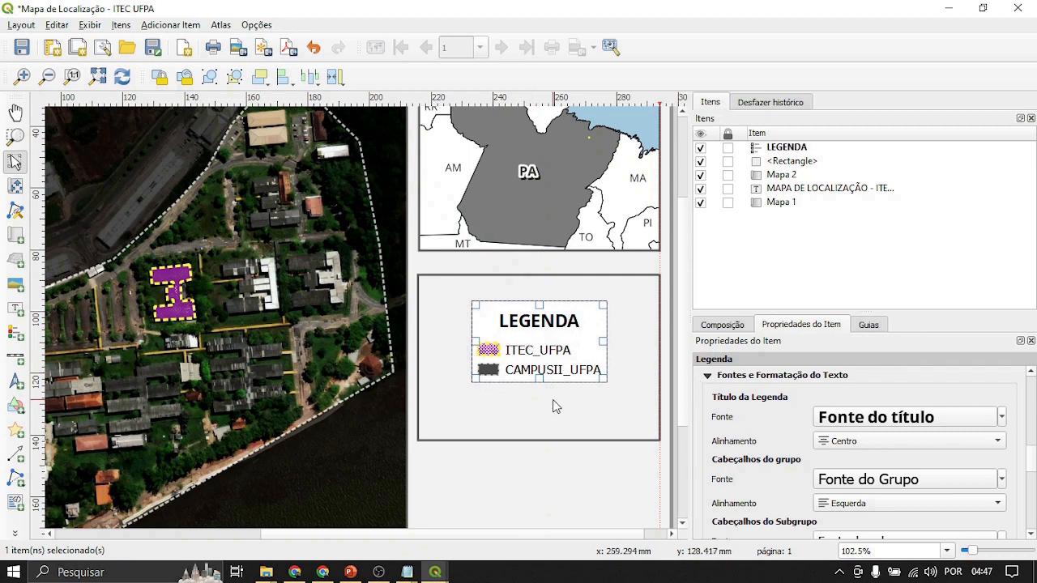
scroll(710, 443, down, 2)
scroll(711, 440, up, 2)
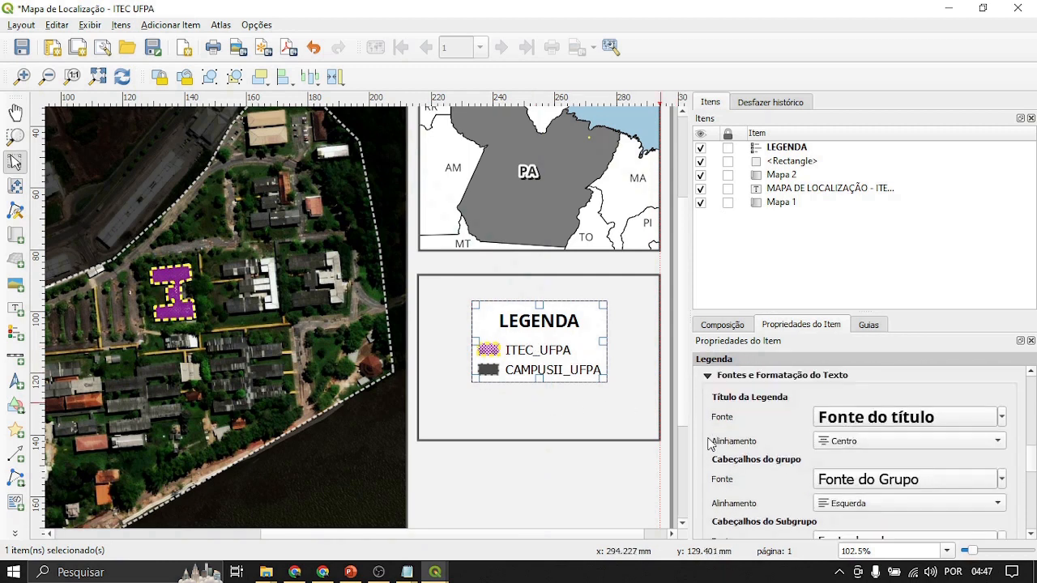
Step: Set the legend title's font size to 15 pt
click(1003, 418)
click(937, 448)
click(937, 448)
click(938, 448)
click(937, 456)
click(937, 455)
click(937, 455)
click(937, 456)
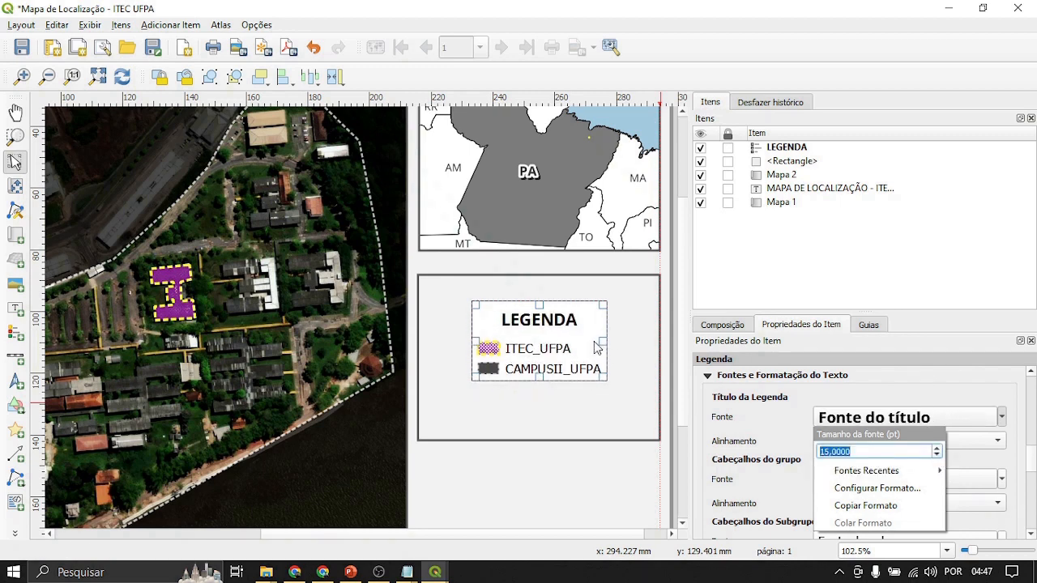
mouse_move(876, 471)
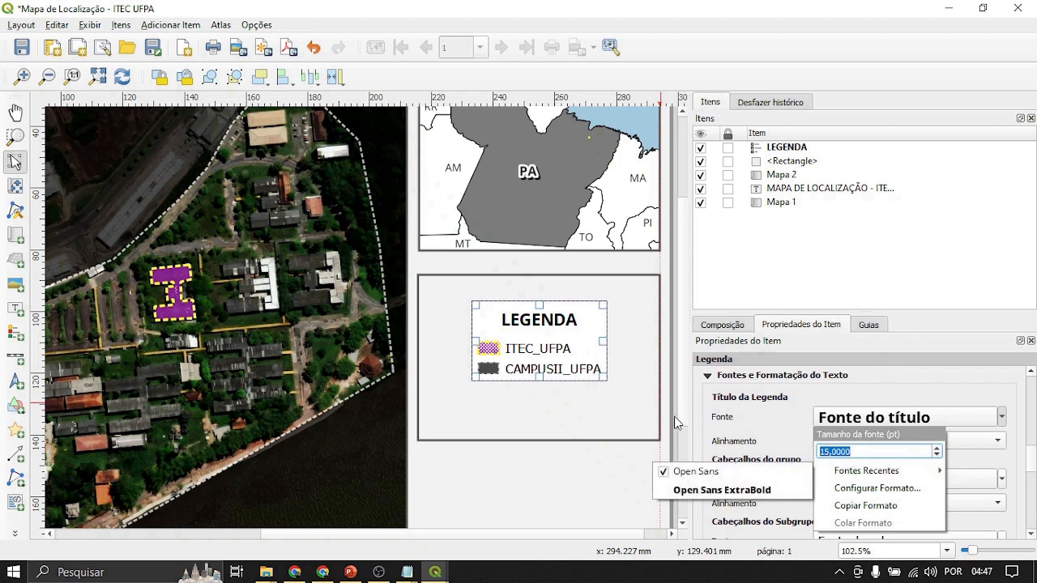
click(704, 440)
Step: Check the reference map slide in PowerPoint and change the legend item labels' font to Open Sans
scroll(703, 440, down, 4)
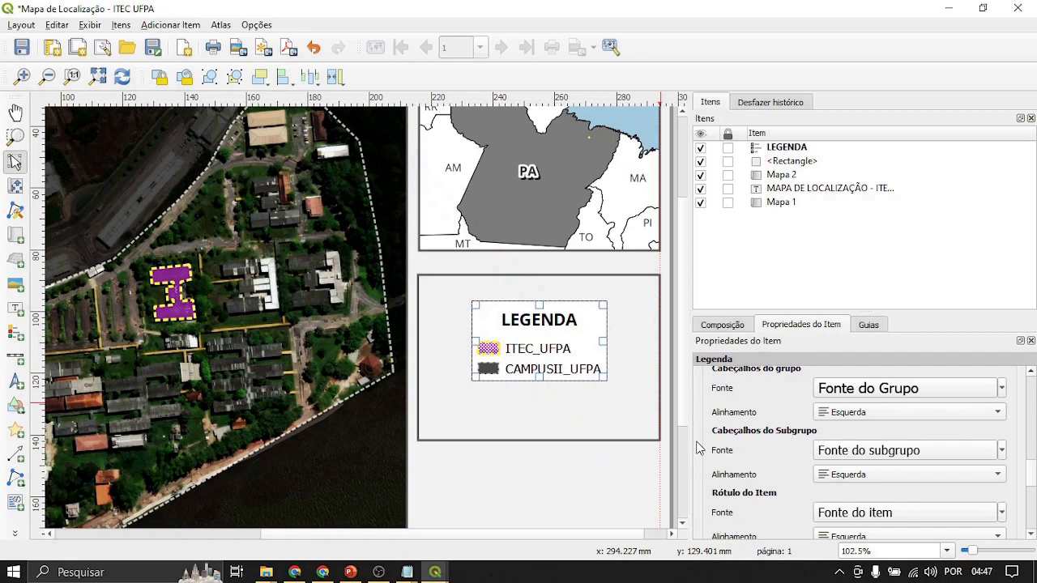
click(350, 572)
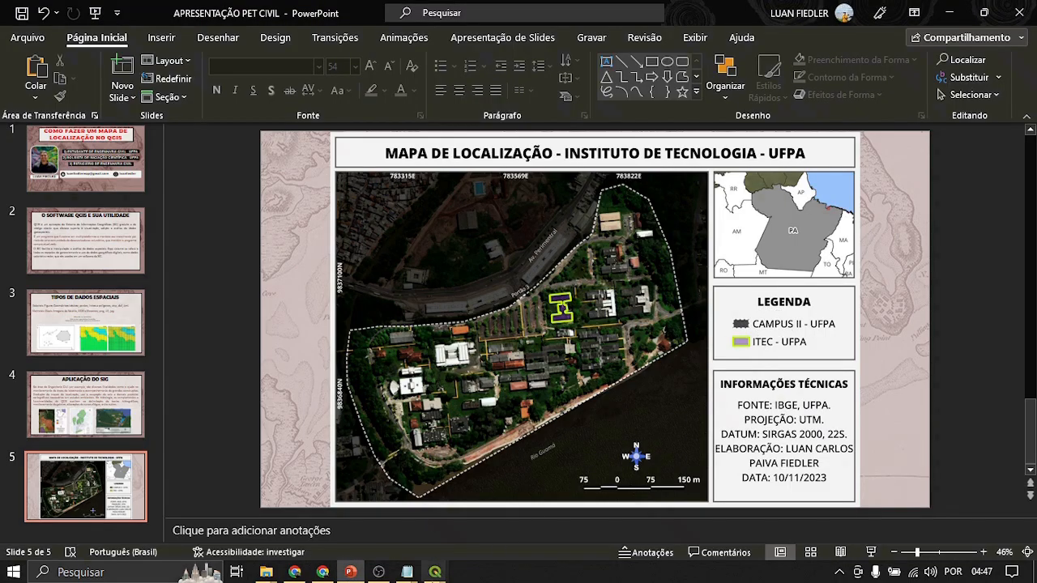
mouse_move(435, 572)
click(518, 503)
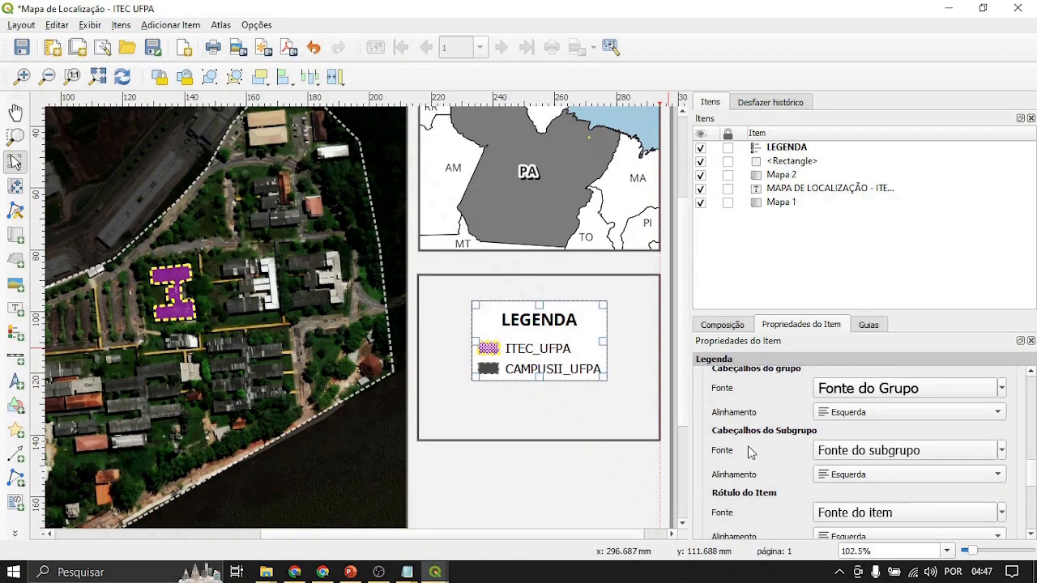
scroll(707, 450, down, 1)
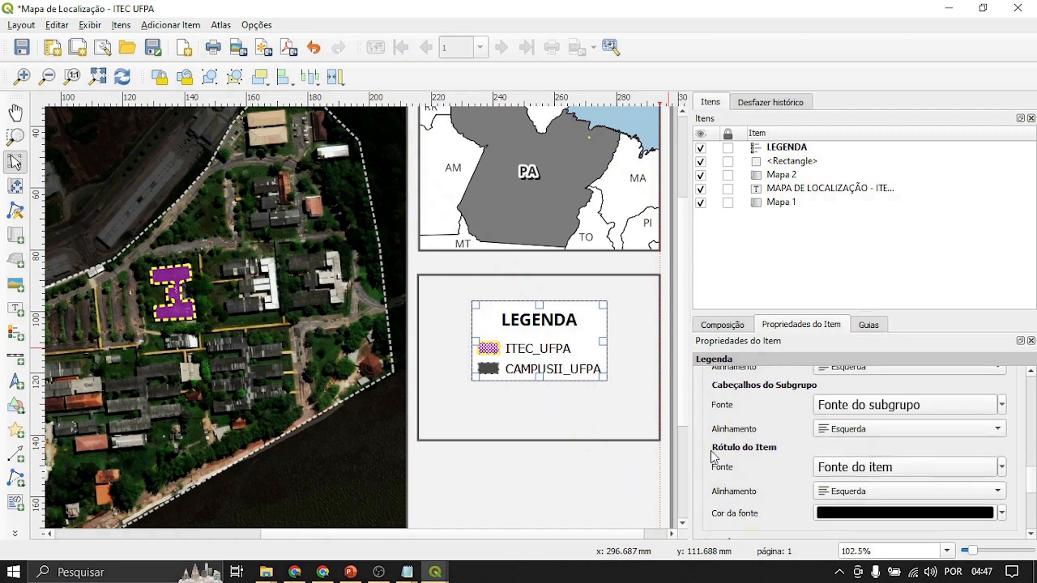
scroll(710, 463, down, 1)
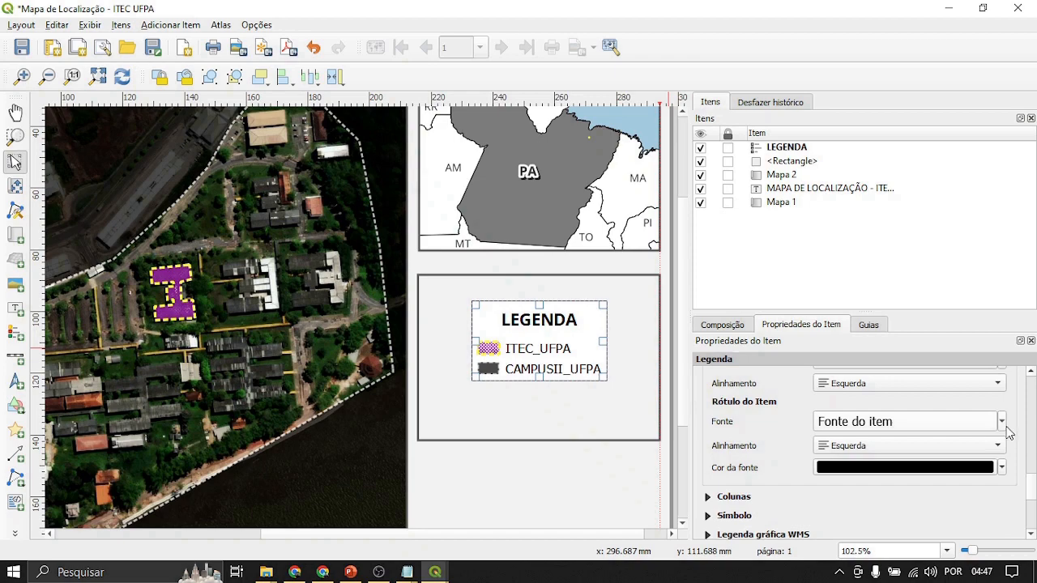
click(895, 422)
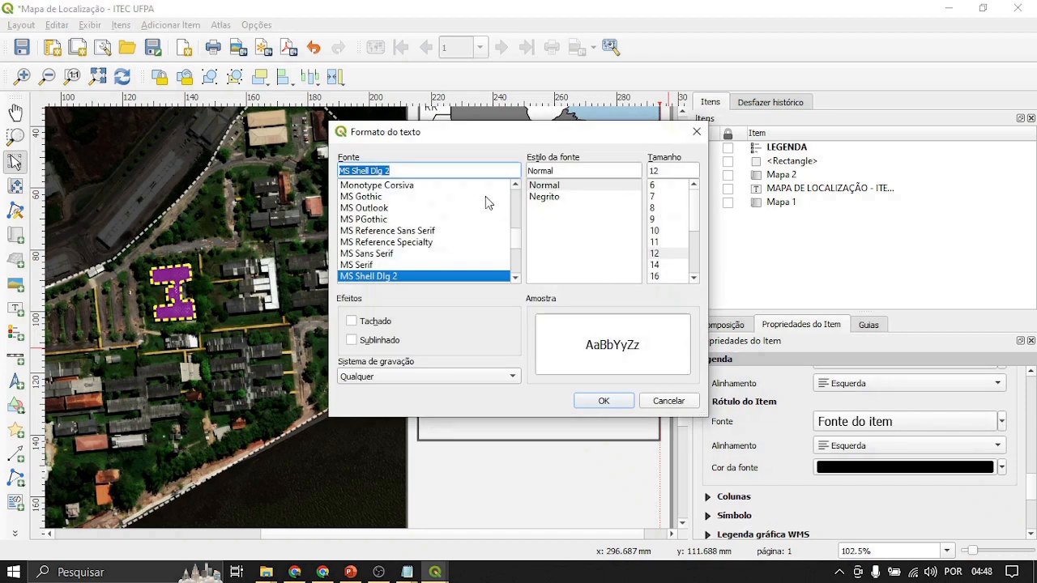
text(opens)
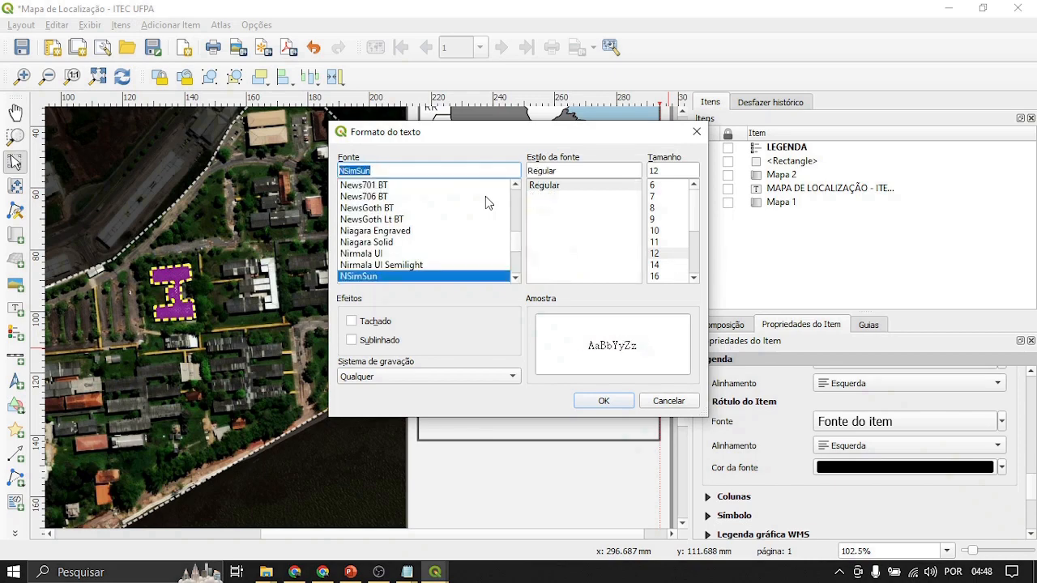
key(Down)
text(p)
key(Return)
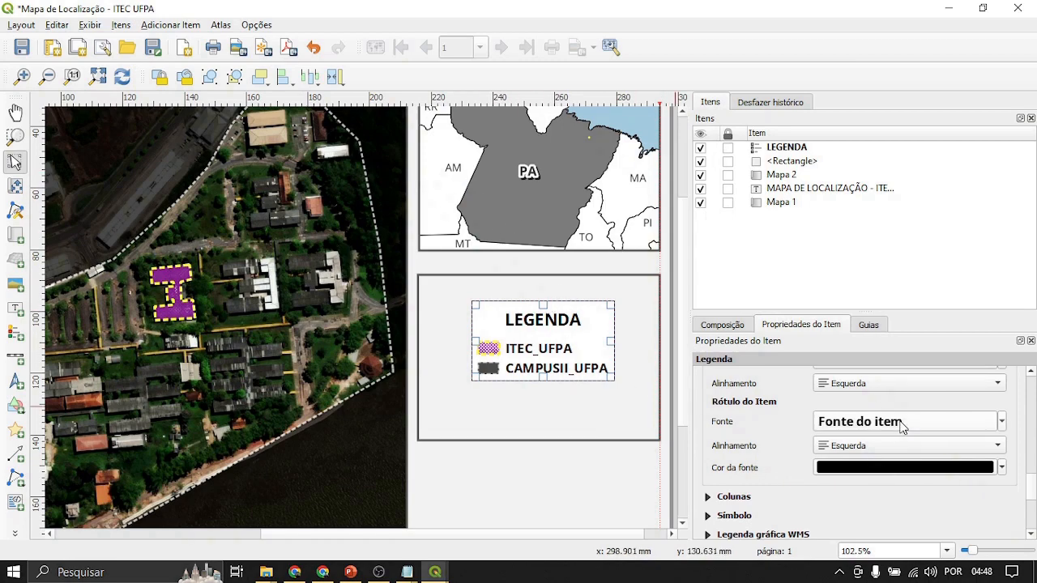
Step: Set the legend item labels' font style to Medium
click(902, 427)
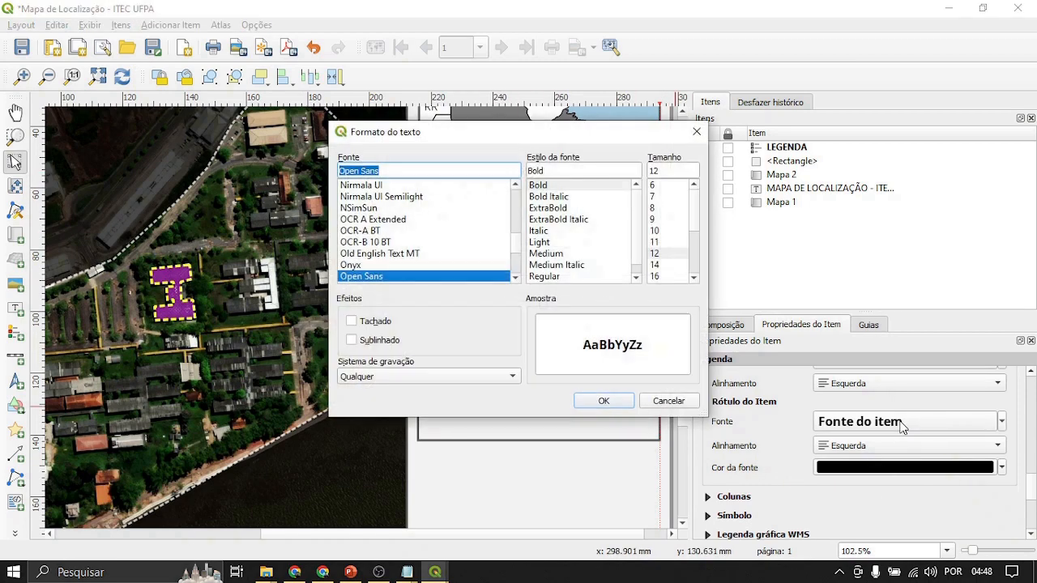
click(554, 255)
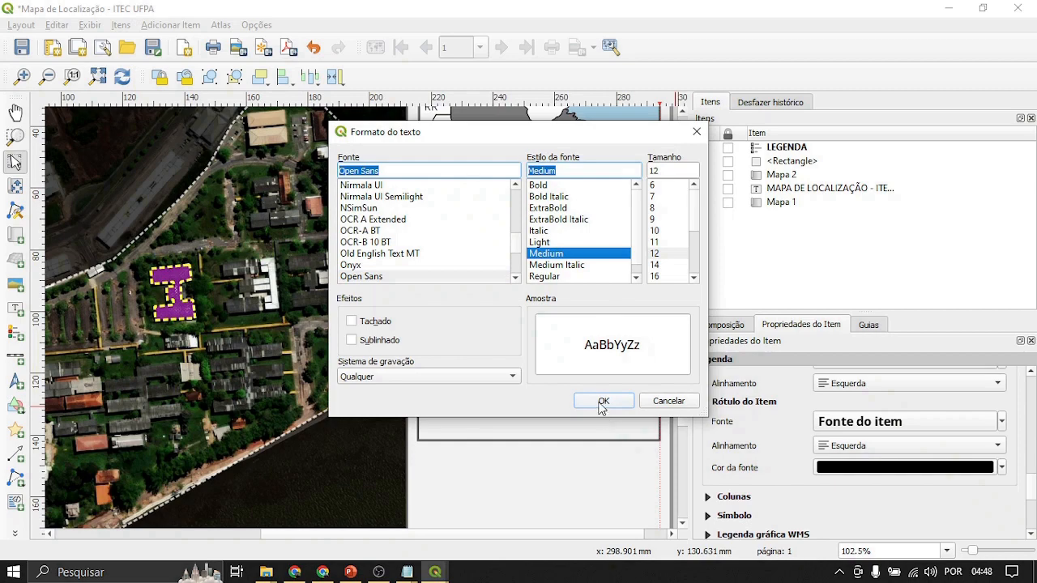
click(601, 401)
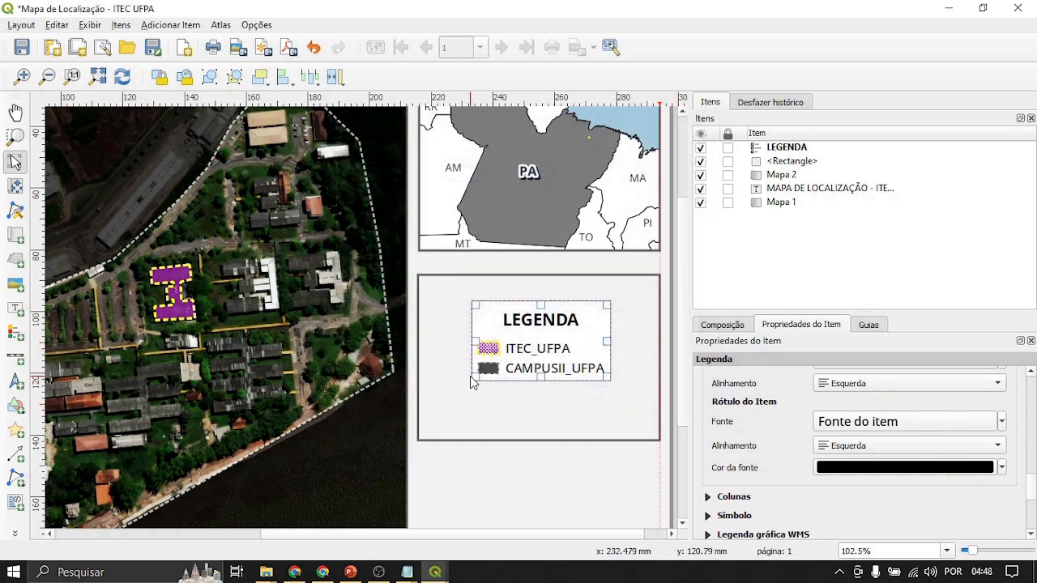
Step: Enlarge and reposition the legend so that it fills the rectangle drawn below the Pará inset map
drag(476, 377, 436, 423)
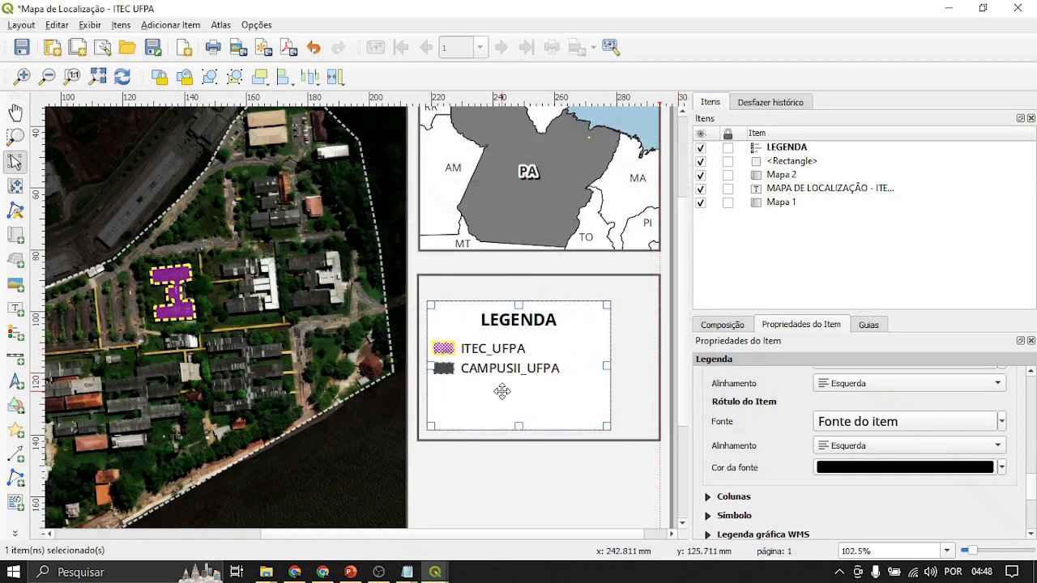
drag(520, 370, 540, 357)
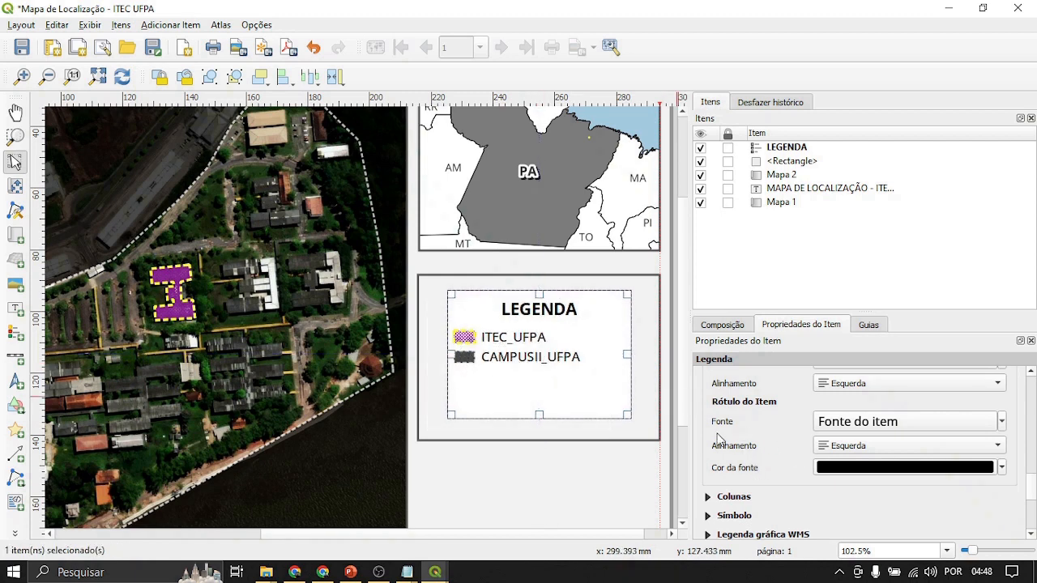
drag(451, 418, 428, 437)
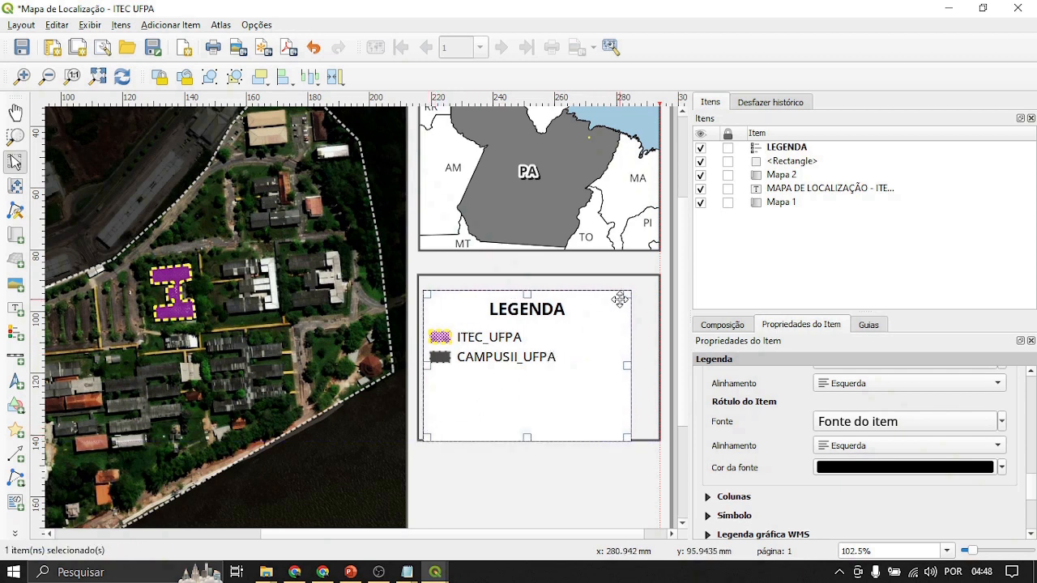
drag(627, 295, 650, 277)
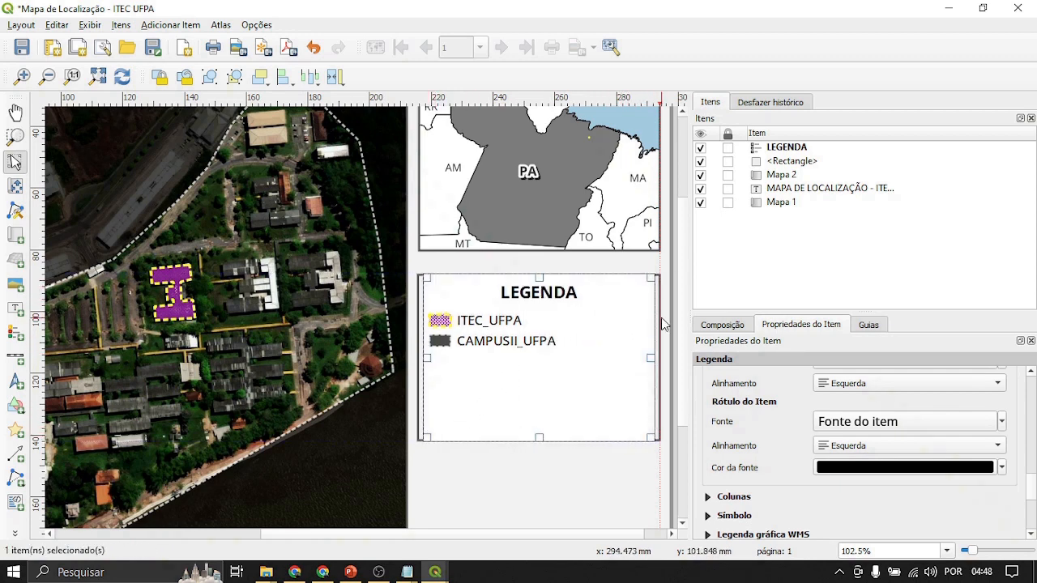
Step: Turn off the legend's background and shift the legend slightly down within its rectangle
scroll(717, 445, down, 5)
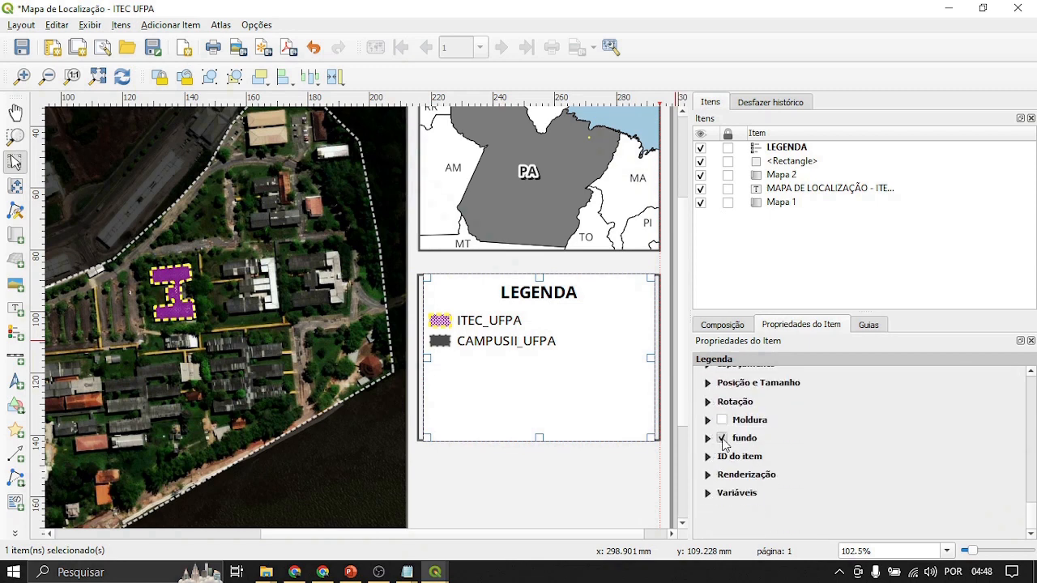
click(722, 439)
drag(584, 372, 586, 373)
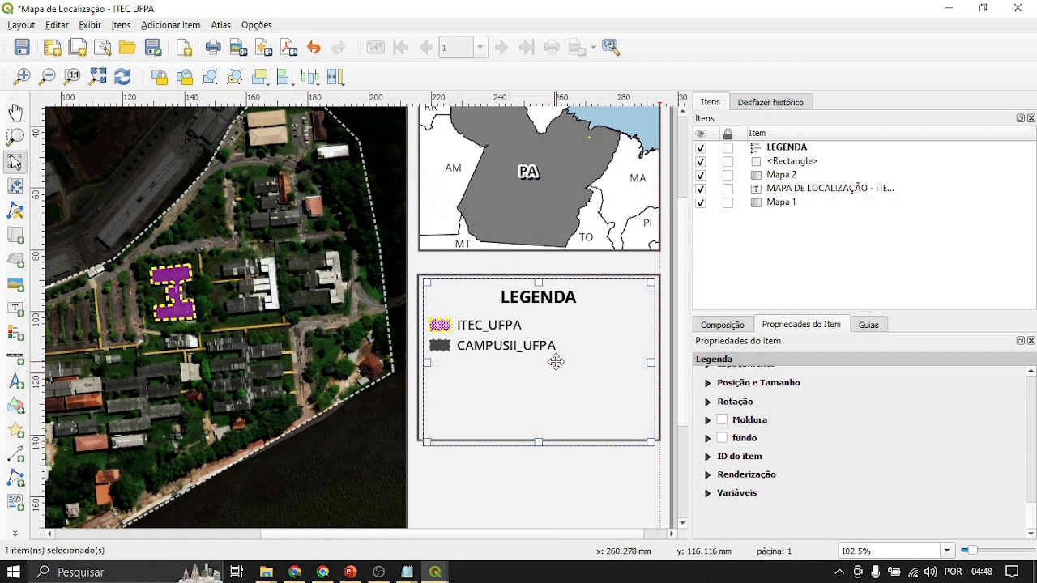
click(641, 468)
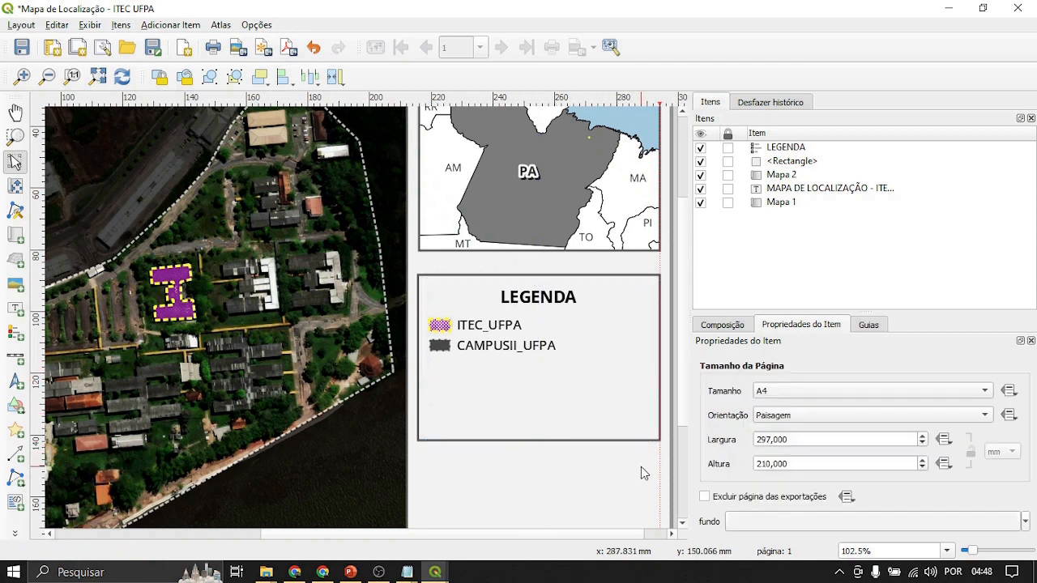
Step: Shorten the frame rectangle to end just below the CAMPUSII_UFPA entry and reduce the legend's height to fit inside it
click(632, 438)
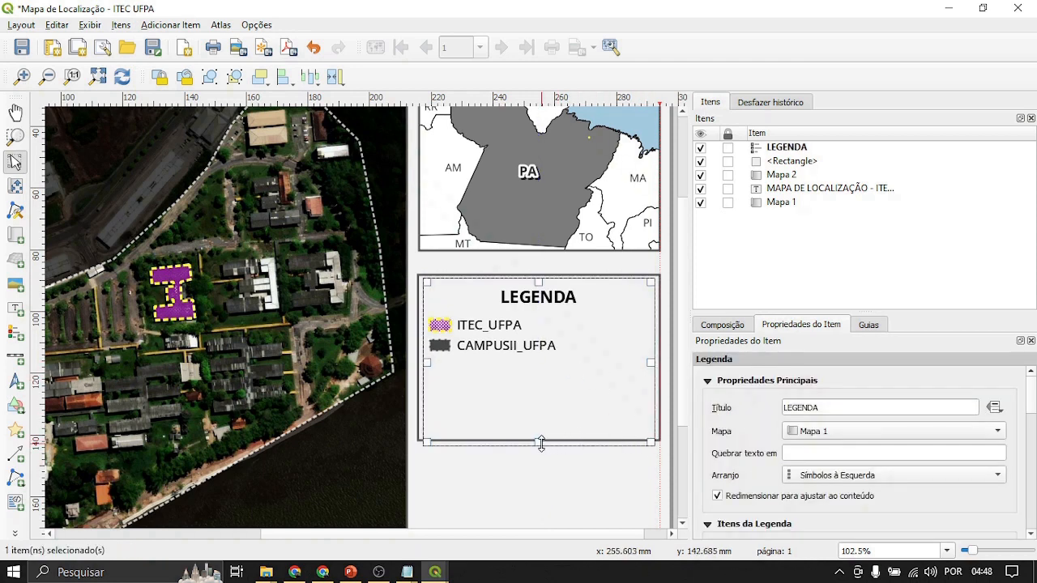
drag(539, 443, 538, 418)
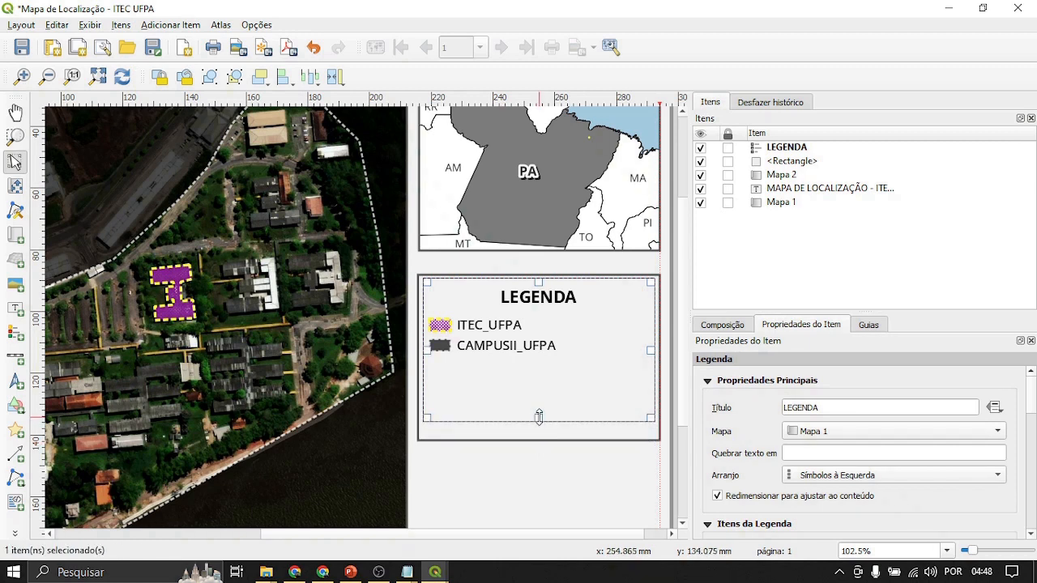
click(543, 436)
drag(543, 436, 540, 377)
click(586, 395)
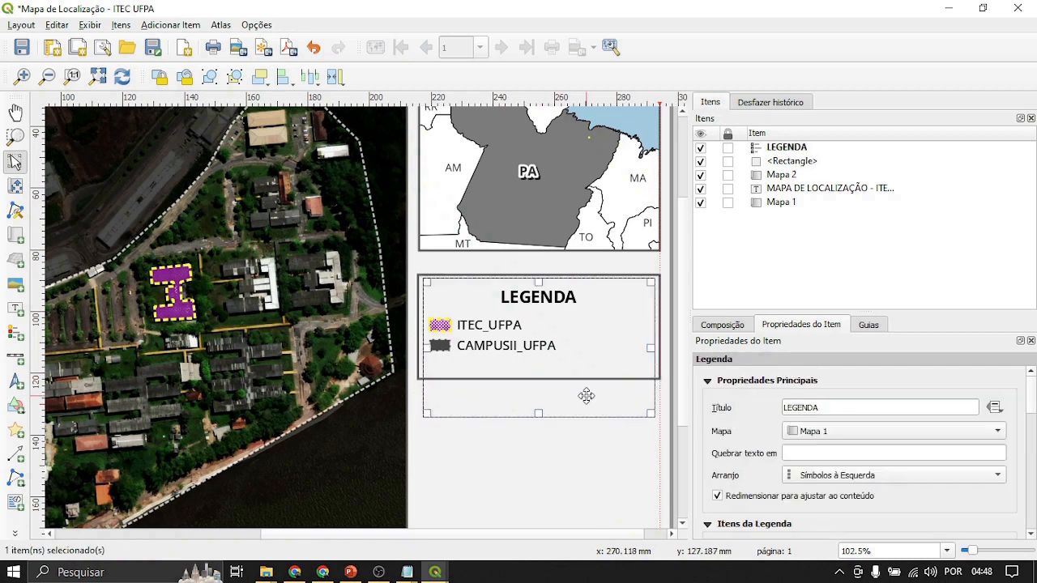
drag(541, 415, 541, 359)
click(557, 412)
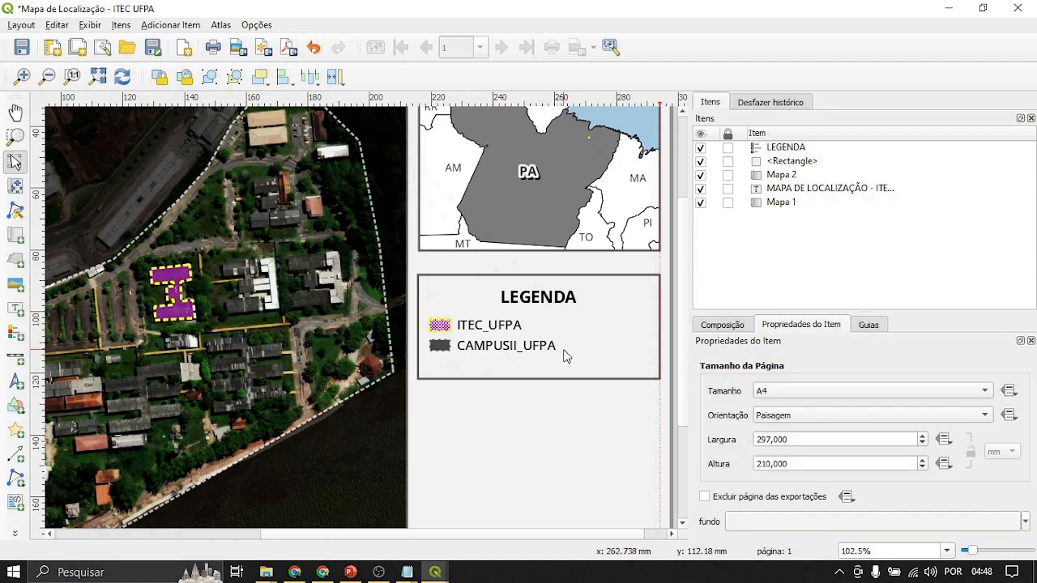
Step: Review the whole page and save the layout
key(ctrl+0)
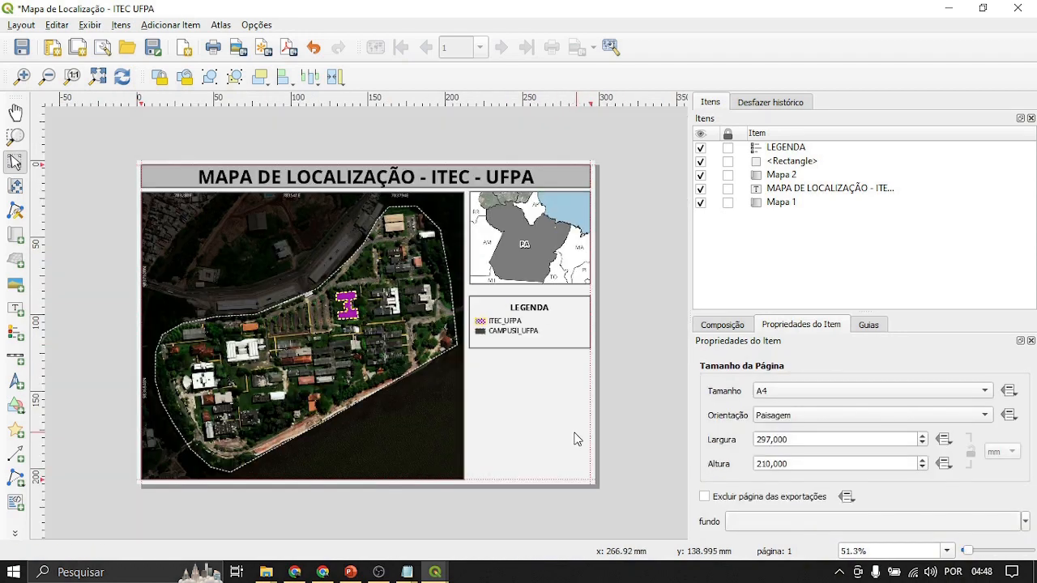
scroll(618, 343, up, 1)
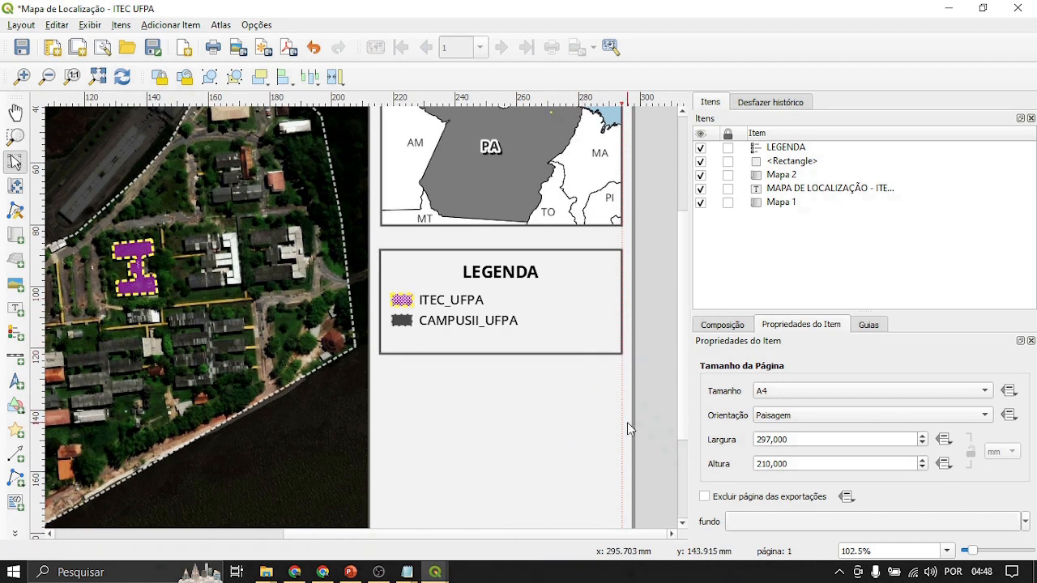
scroll(543, 393, down, 1)
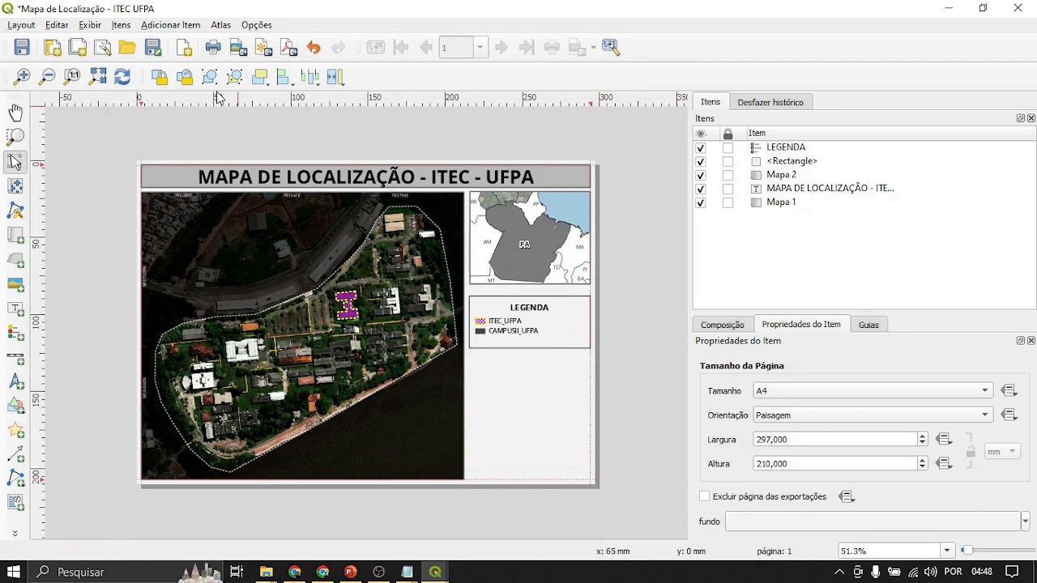
click(22, 47)
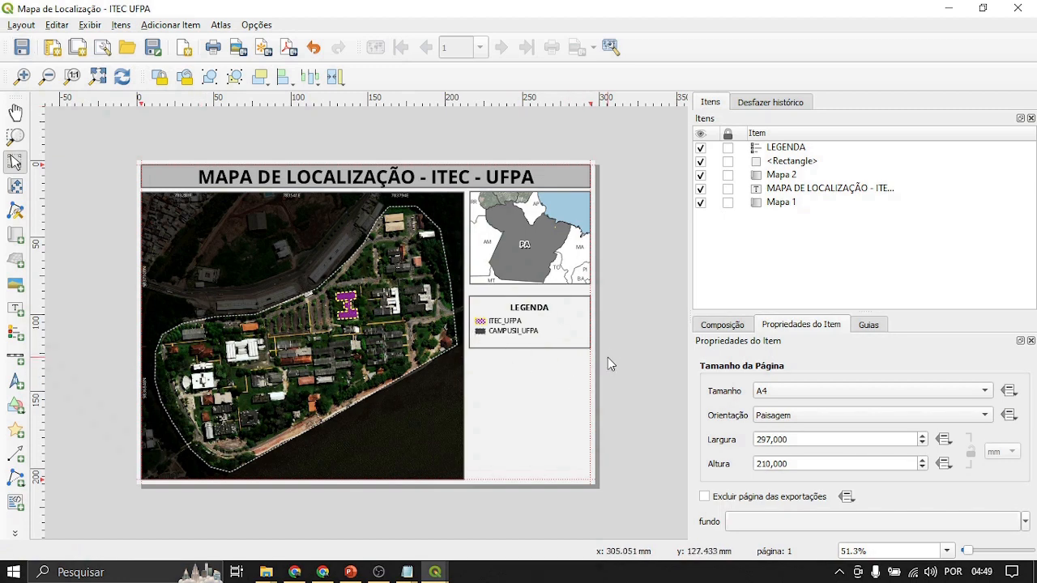
Step: Add a text label below the legend frame, as wide as the frame, reading "INFORMAÇÕES TÉCNICAS", using the PowerPoint reference slide
scroll(603, 381, up, 1)
scroll(586, 320, down, 3)
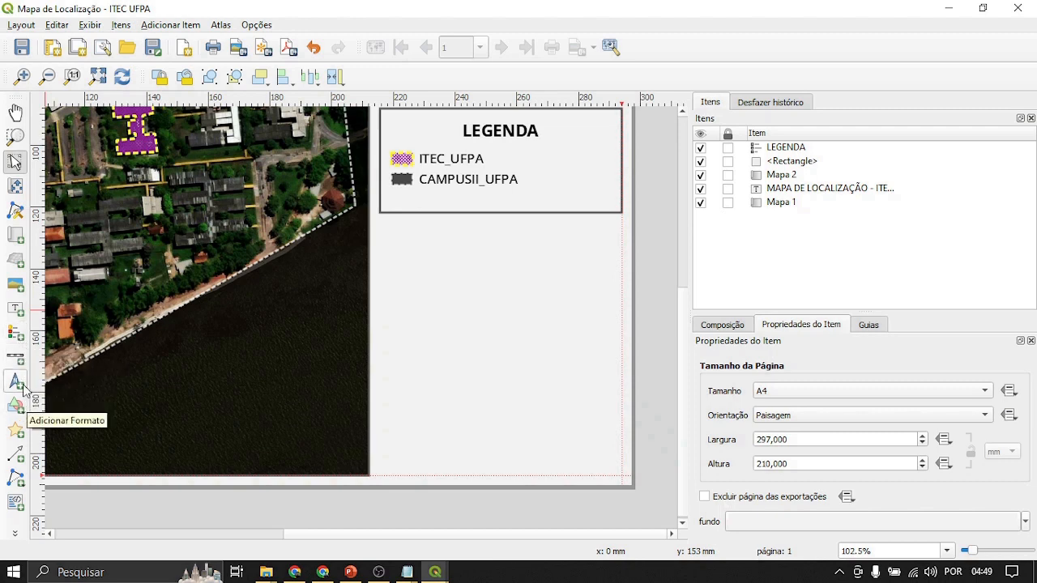
click(15, 309)
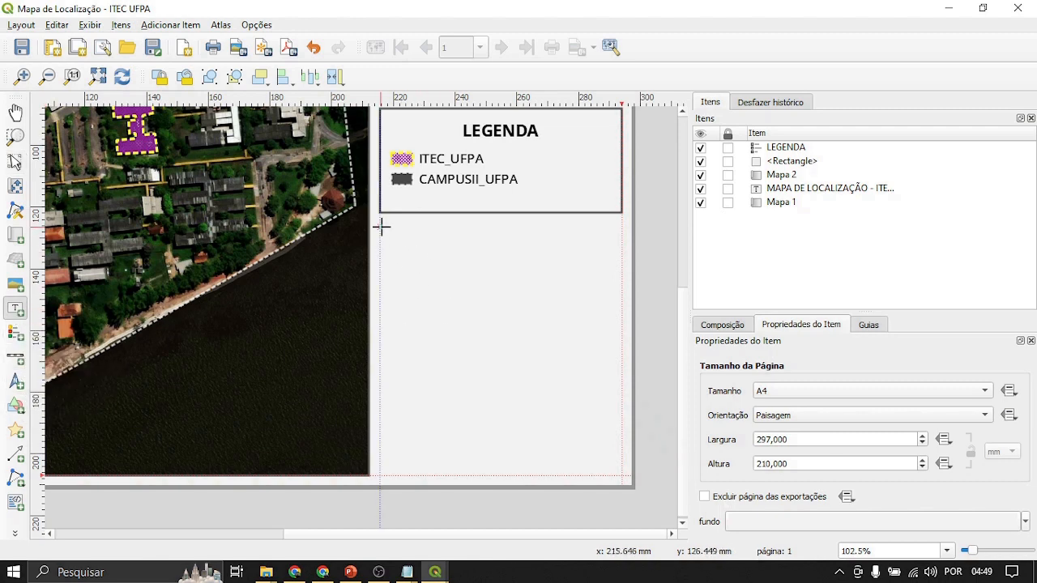
drag(380, 225, 622, 386)
triple_click(772, 407)
click(350, 572)
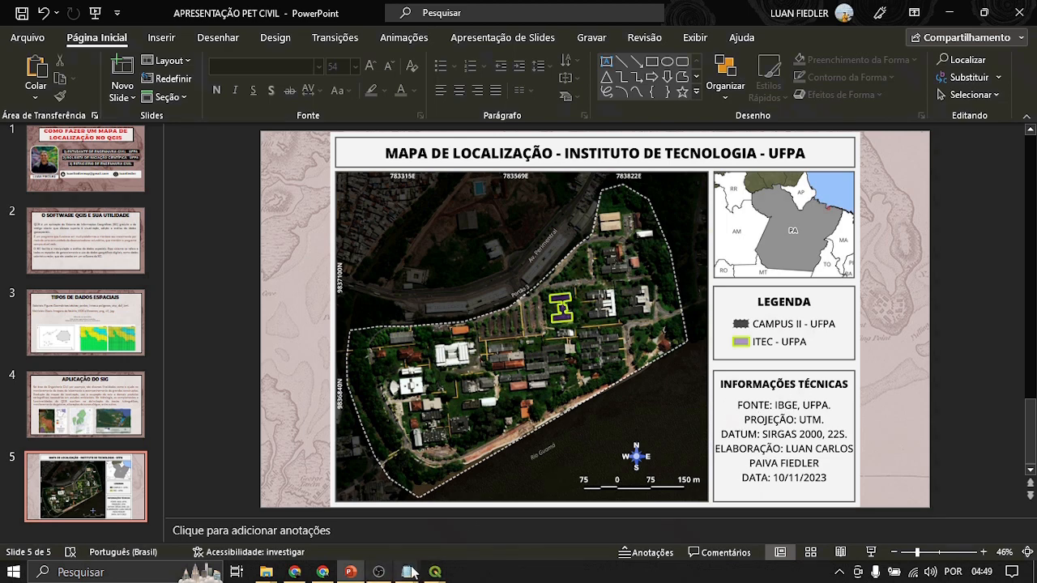
mouse_move(435, 572)
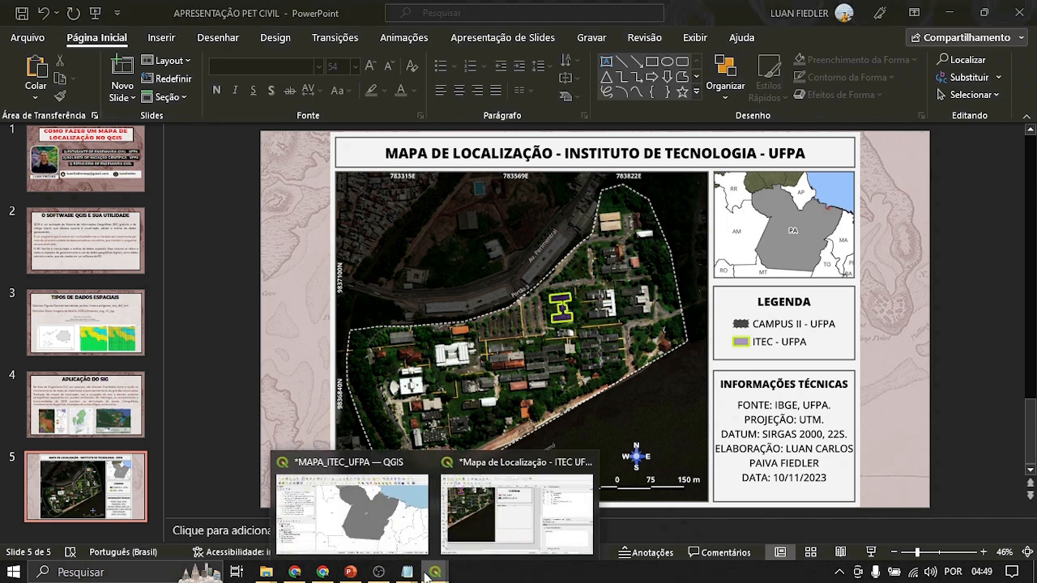
click(451, 535)
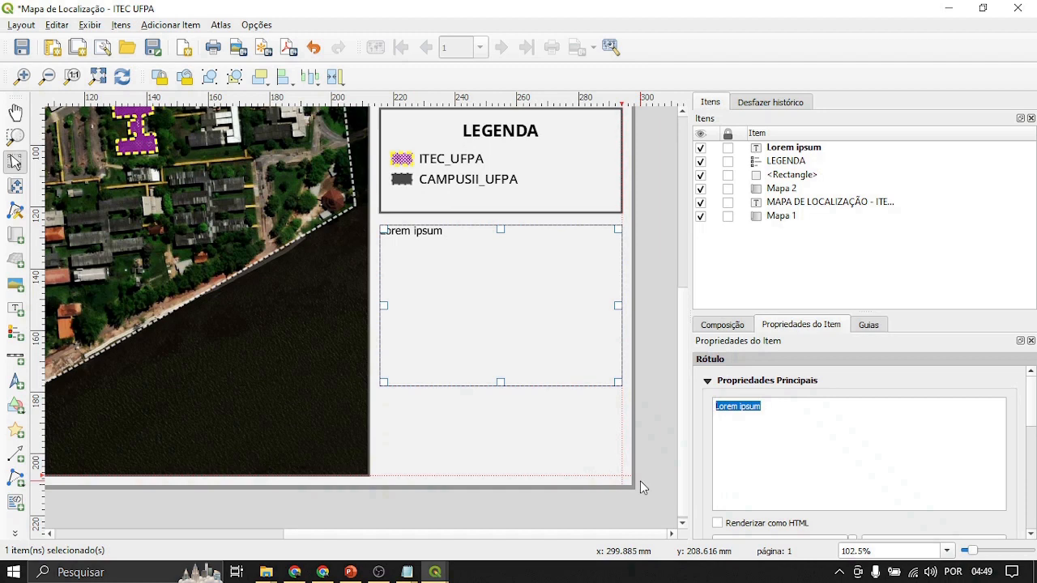
text(INFORMAÇÕES TÉCNICAS)
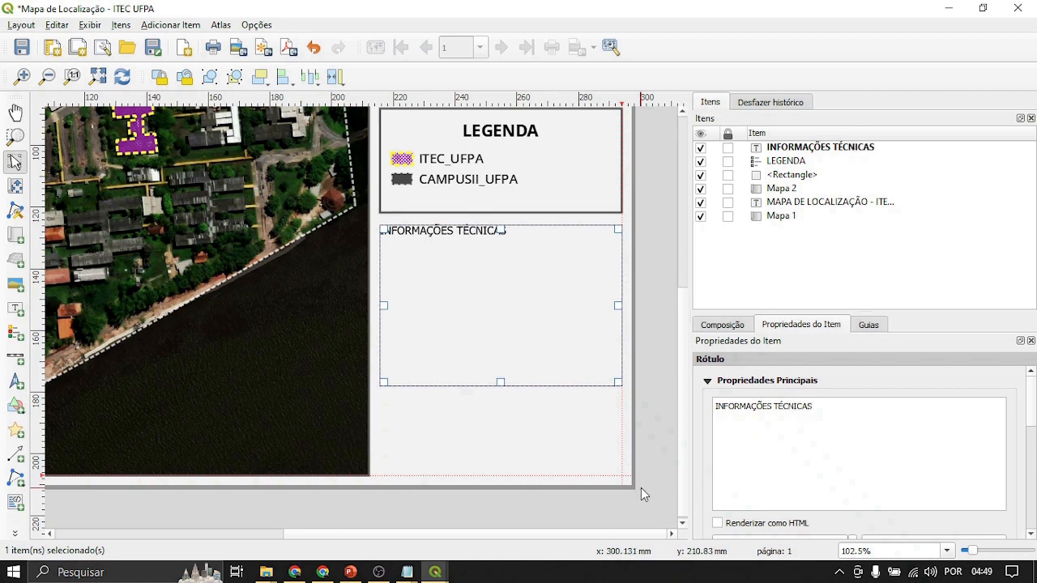
scroll(698, 430, down, 5)
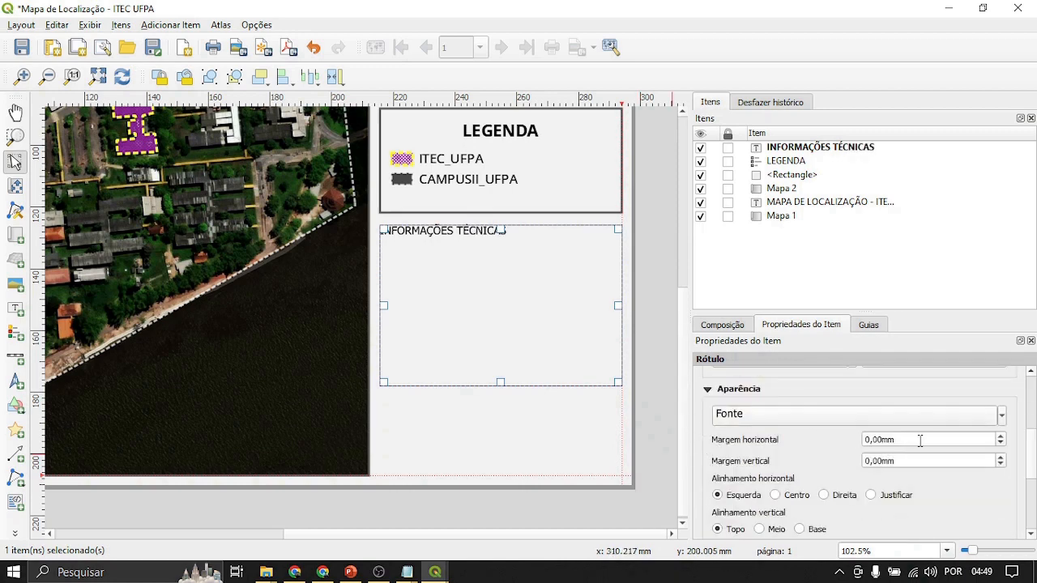
Step: Centre the INFORMAÇÕES TÉCNICAS label's text horizontally and vertically and change its font to Open Sans
click(775, 495)
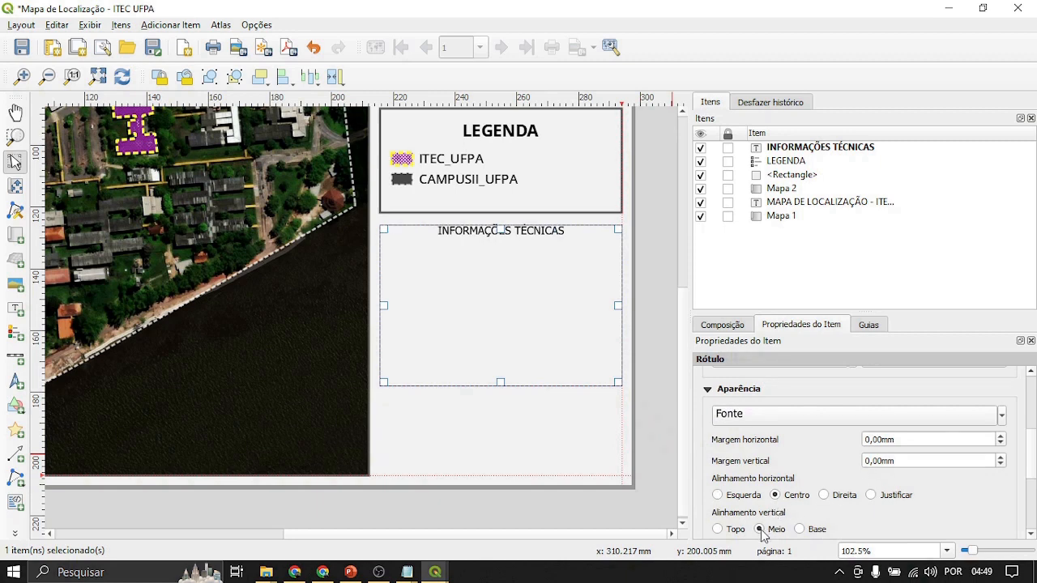
click(760, 529)
click(874, 414)
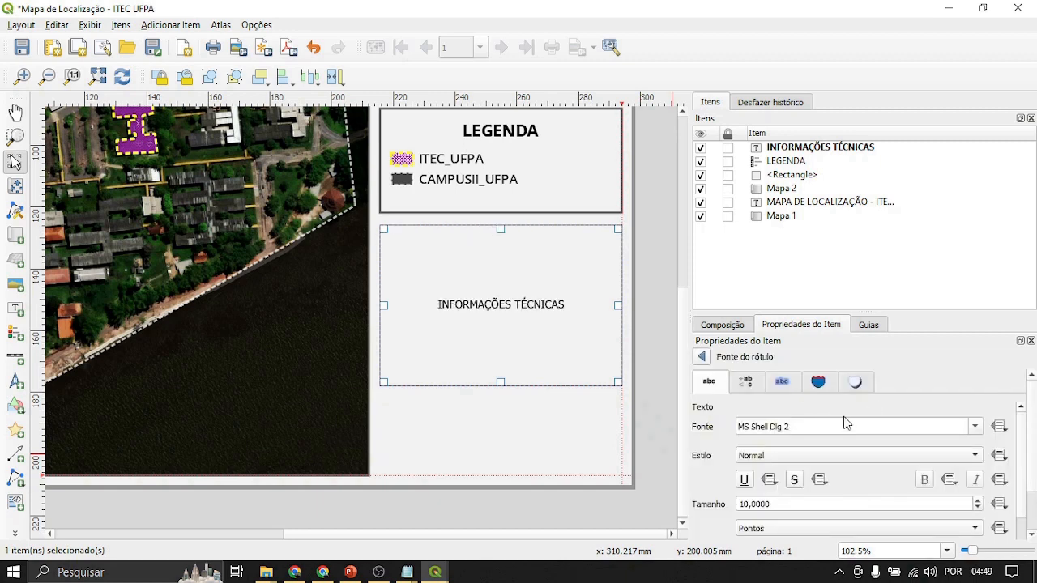
triple_click(901, 429)
text(OP)
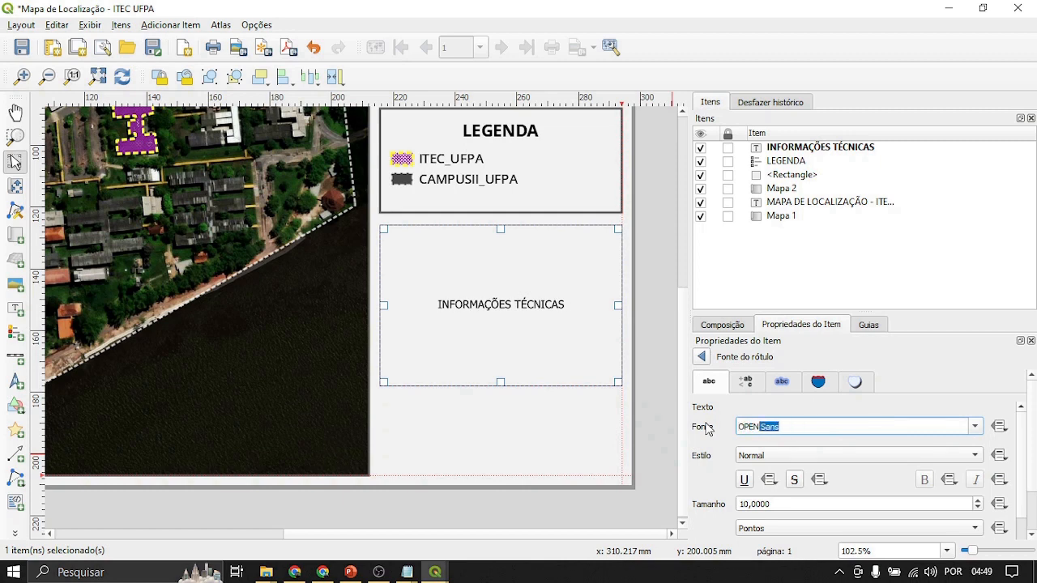
text(EN)
key(Return)
Step: Set the label's text to Bold at 15 points and reduce the label's height to fit the single line
click(775, 455)
click(776, 431)
click(979, 500)
click(978, 501)
click(979, 501)
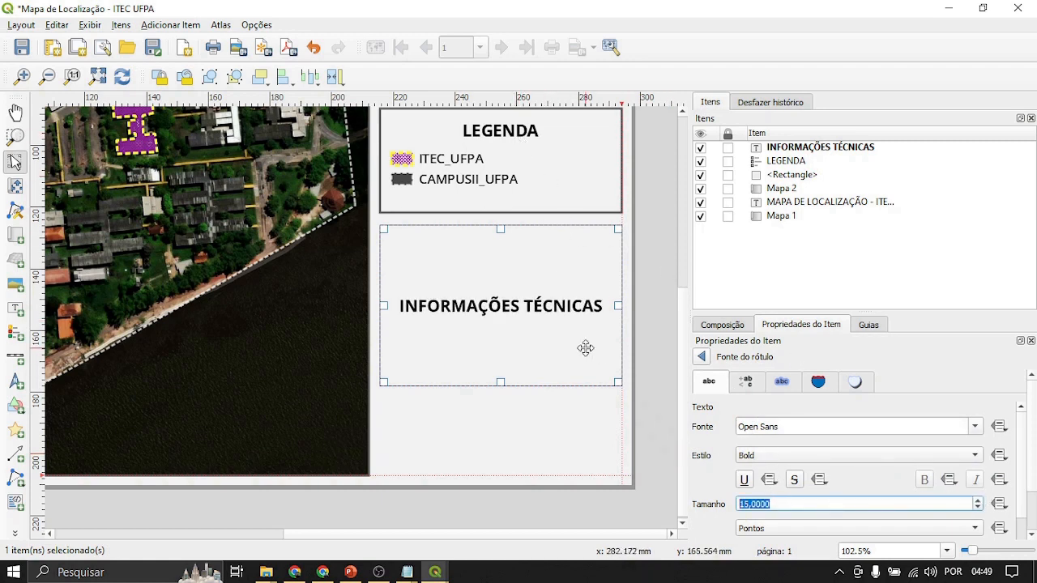
drag(500, 382, 501, 257)
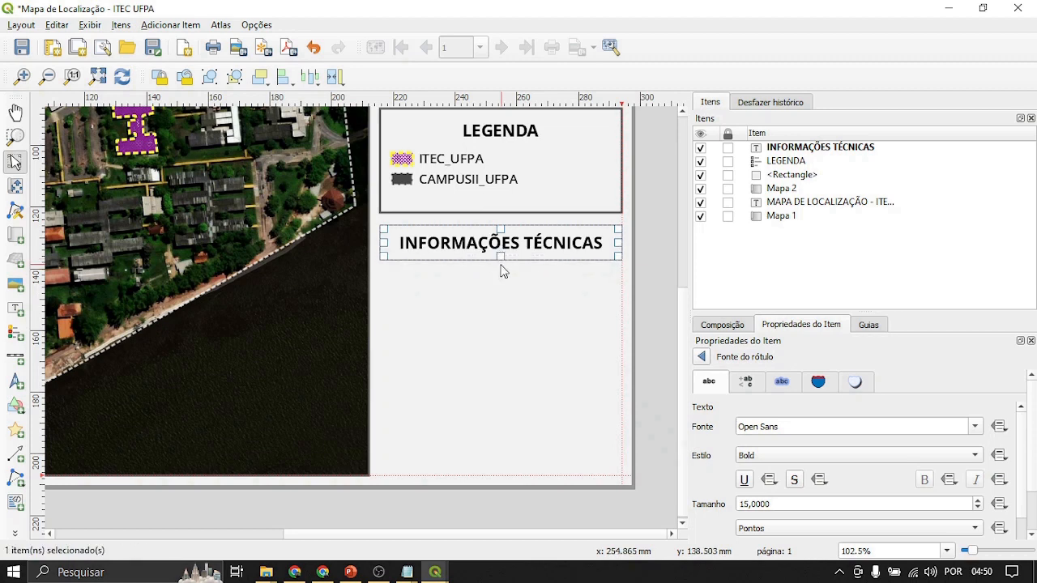
click(649, 285)
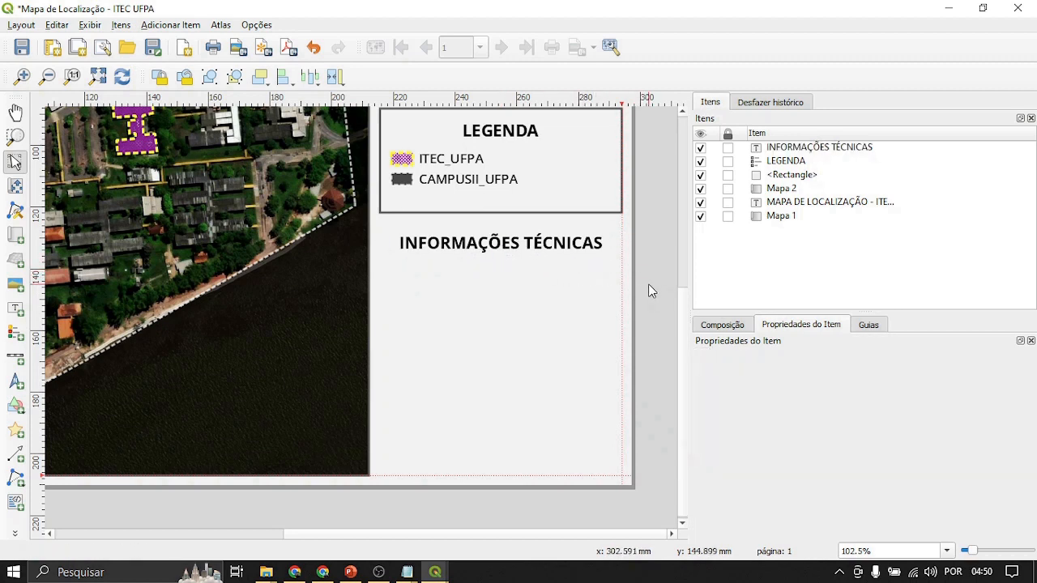
Step: Duplicate the legend's frame rectangle and place the copy around the INFORMAÇÕES TÉCNICAS label, below the legend frame
click(418, 215)
click(415, 211)
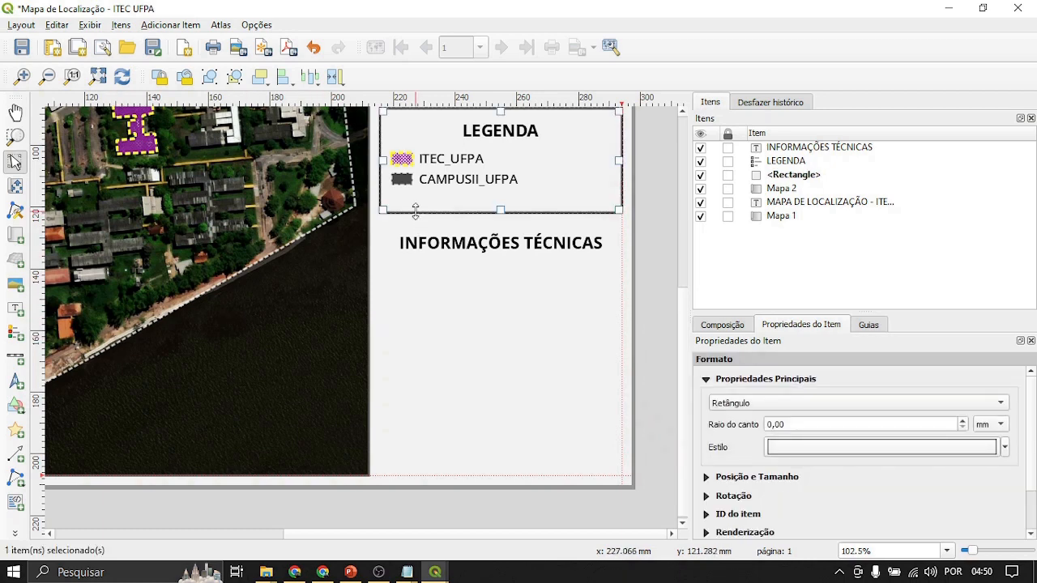
key(ctrl+v)
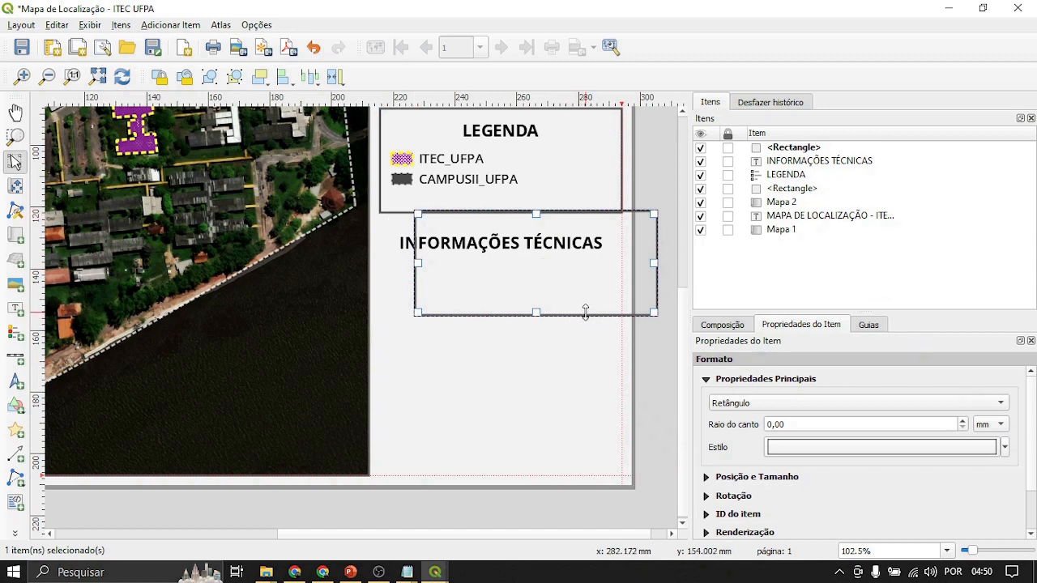
drag(583, 301, 559, 306)
drag(552, 312, 552, 322)
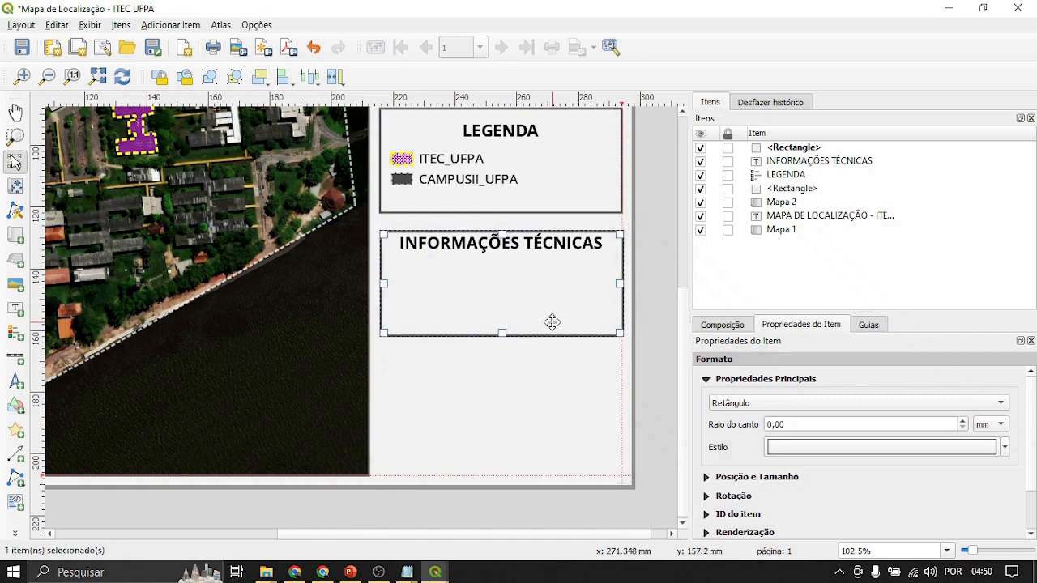
click(648, 325)
drag(646, 288, 651, 363)
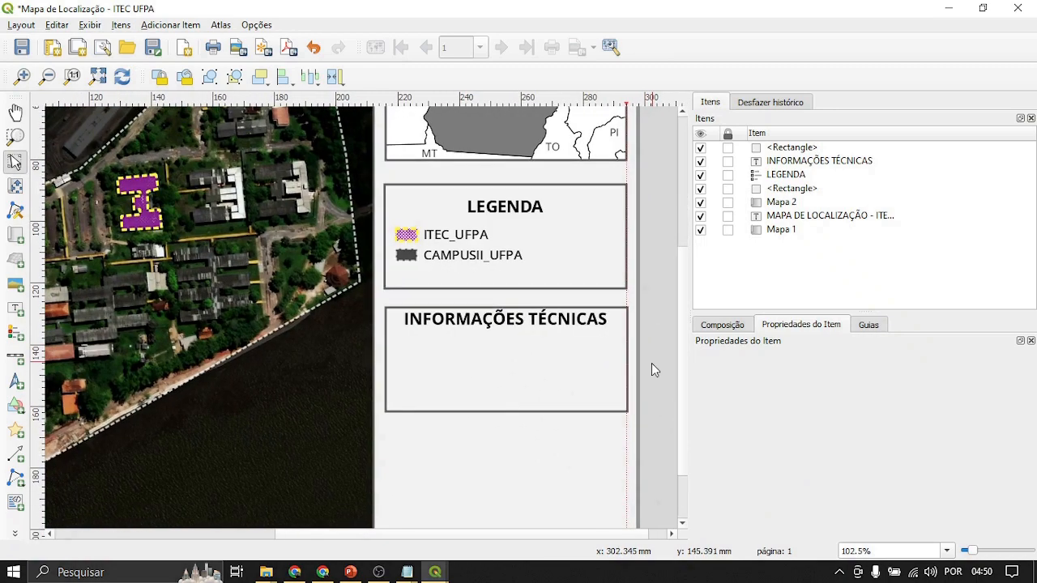
Step: Nudge the copied rectangle left to align with the legend frame and move it beneath the title label in the item order
click(567, 319)
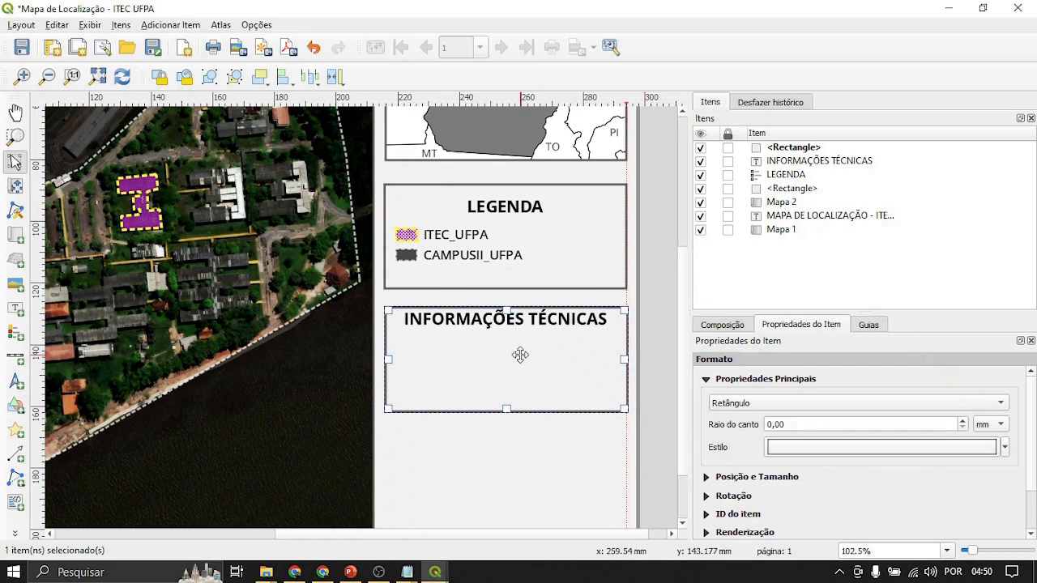
key(Left)
click(451, 294)
click(448, 308)
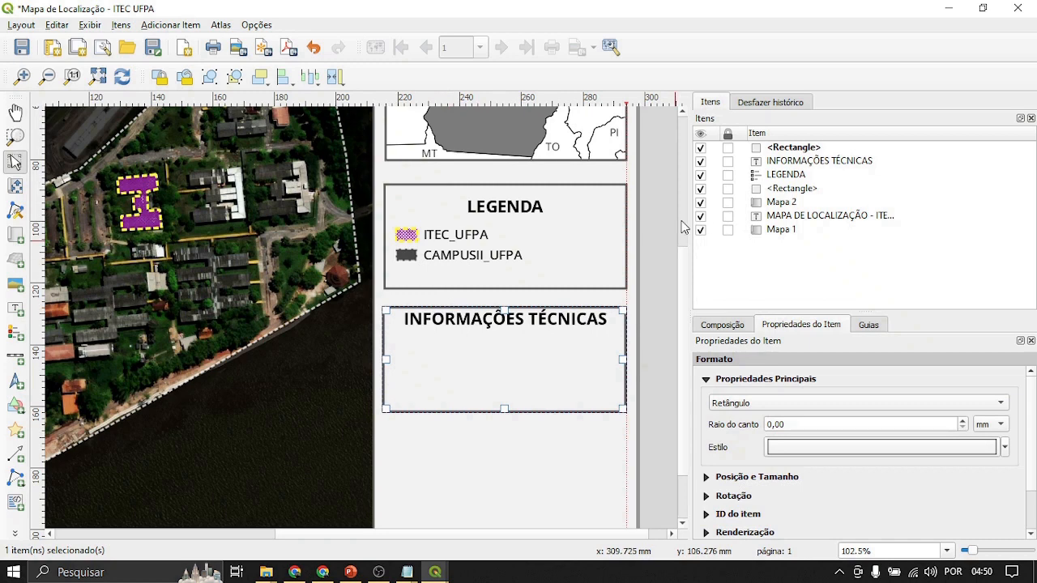
click(784, 149)
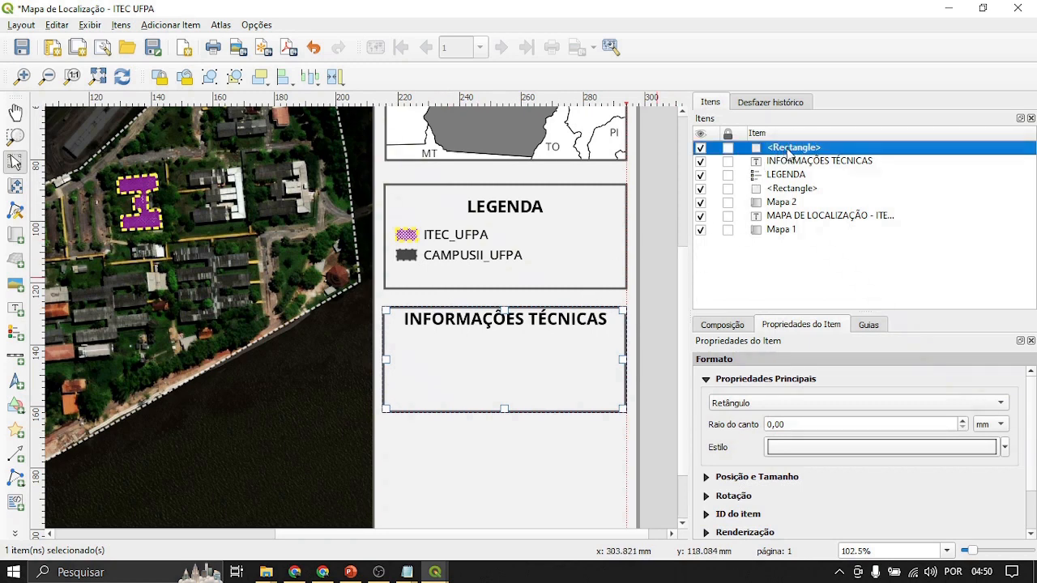
drag(790, 159, 826, 201)
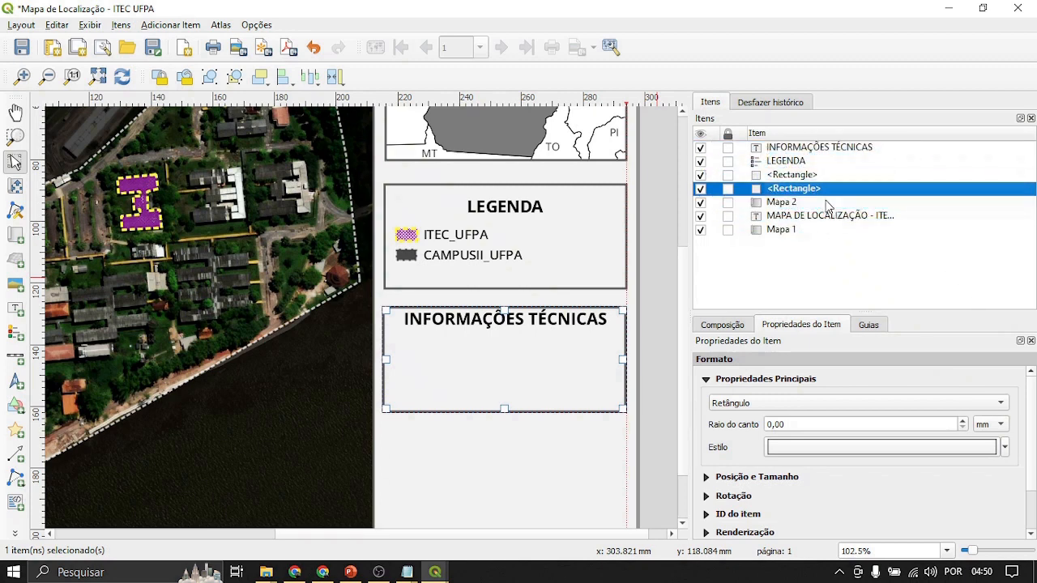
Step: Move the INFORMAÇÕES TÉCNICAS label and its rectangle slightly down, widening the gap below the legend frame
click(550, 320)
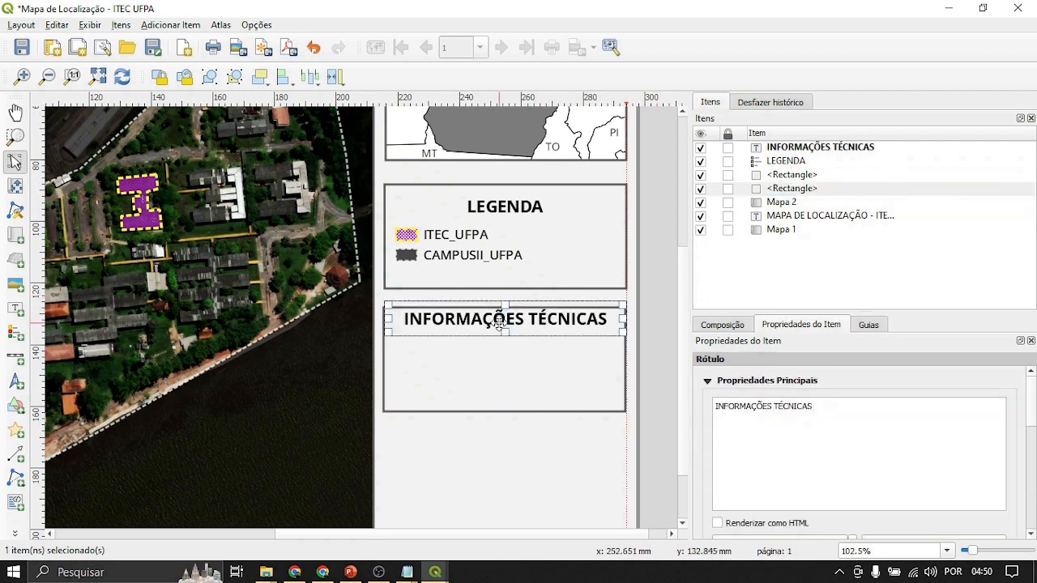
drag(508, 324, 512, 328)
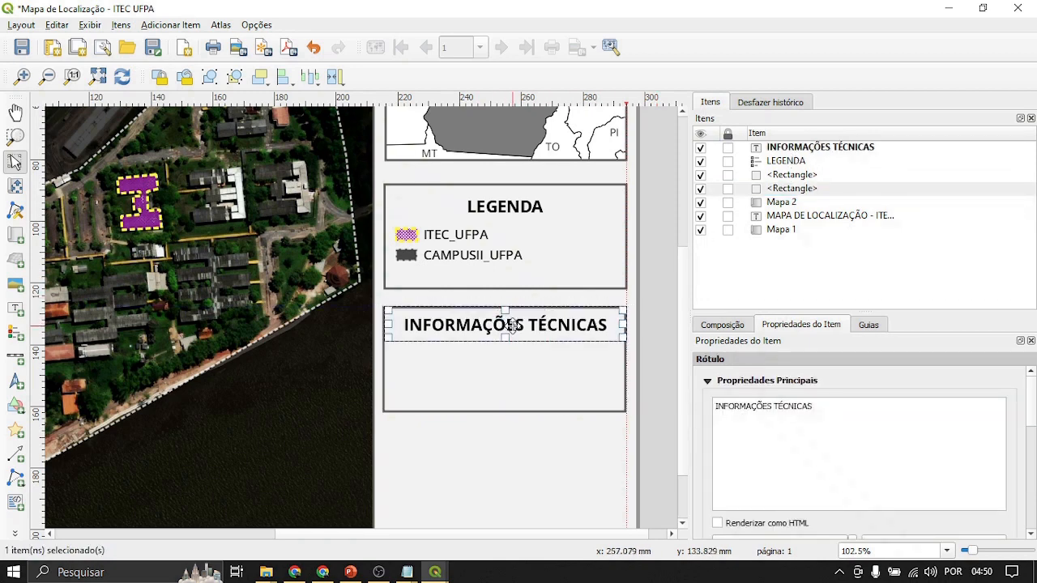
click(536, 300)
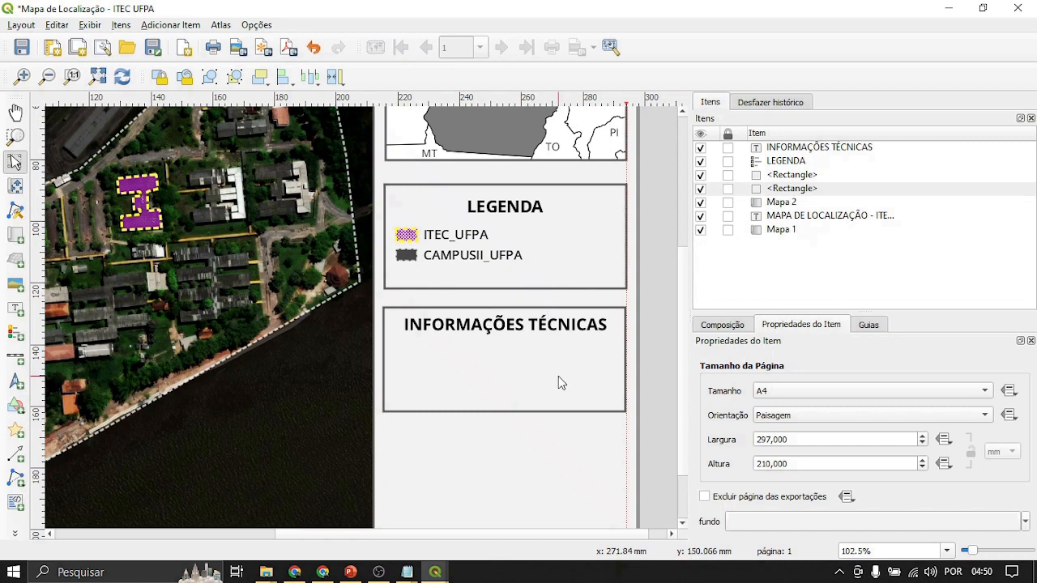
drag(544, 320, 546, 335)
click(547, 308)
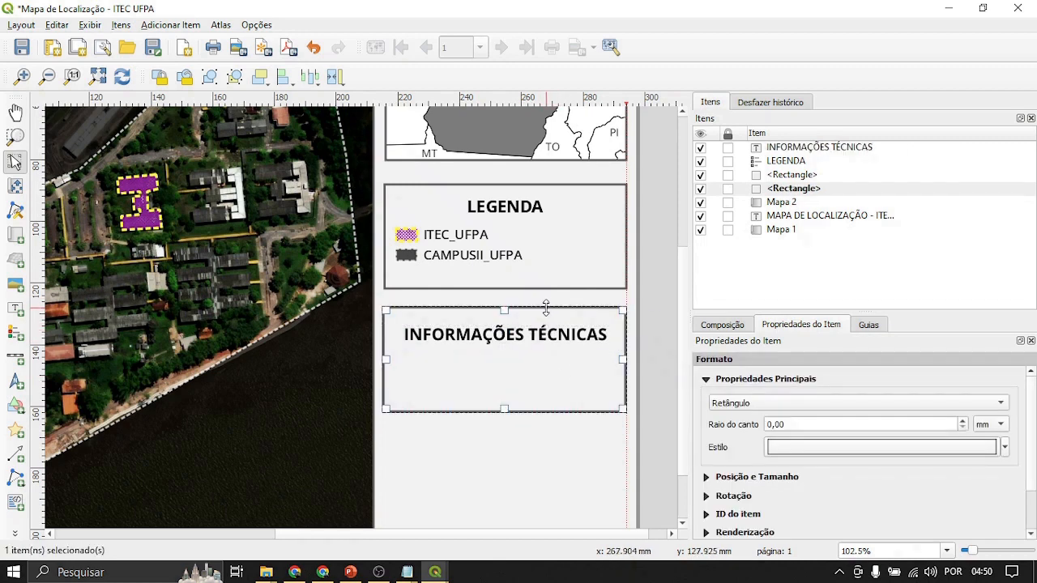
drag(538, 315, 539, 326)
click(652, 290)
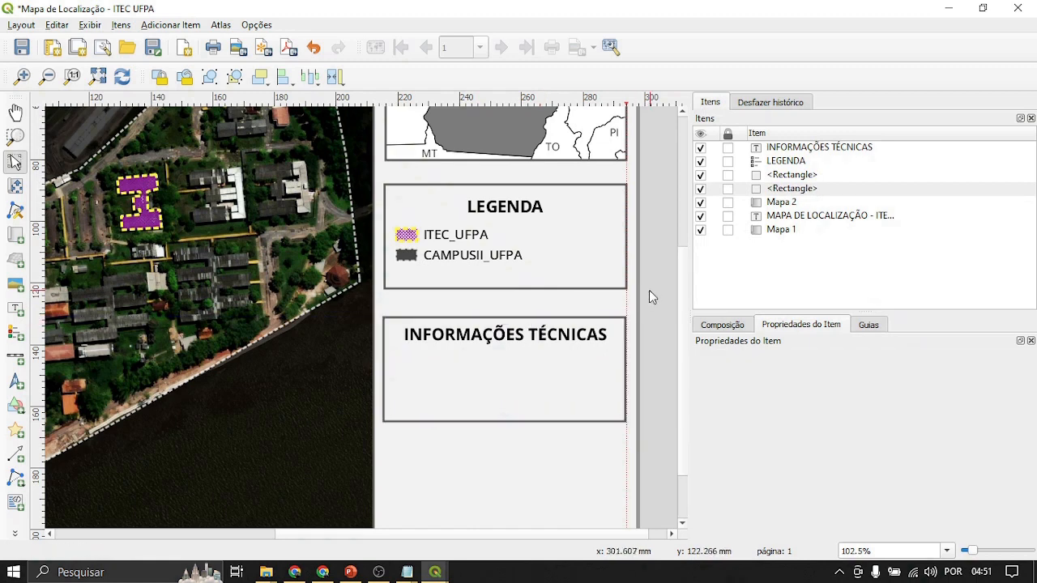
Step: Shift the INFORMAÇÕES TÉCNICAS label and its rectangle slightly up, closer to the legend frame
click(527, 323)
click(545, 262)
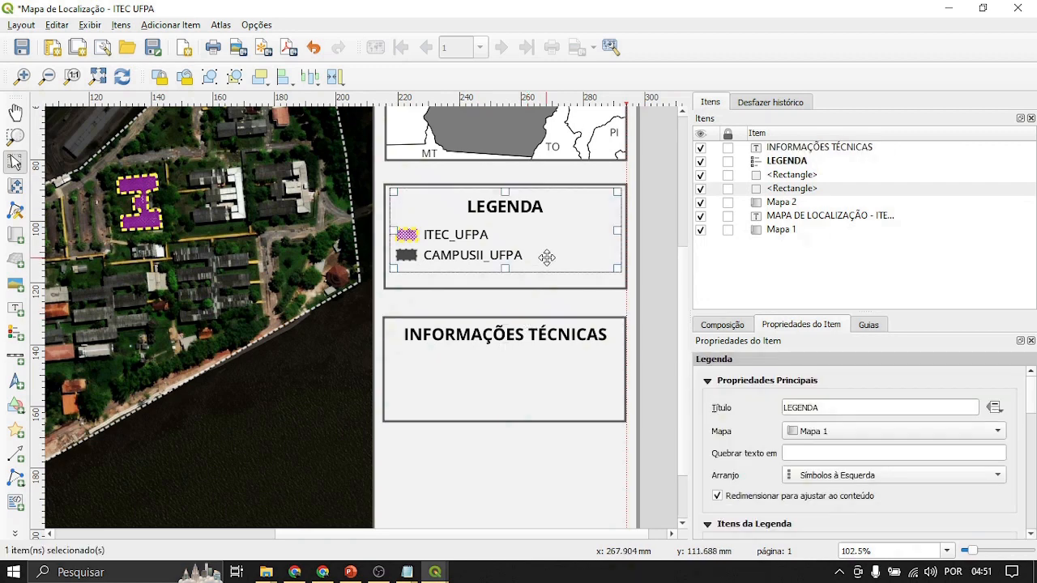
click(547, 332)
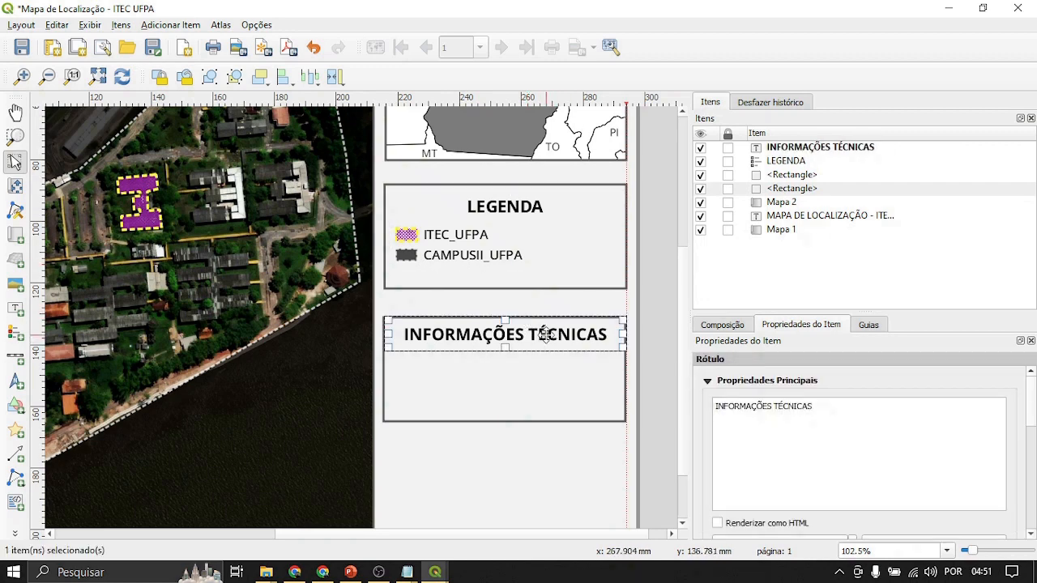
drag(546, 334, 546, 330)
click(542, 389)
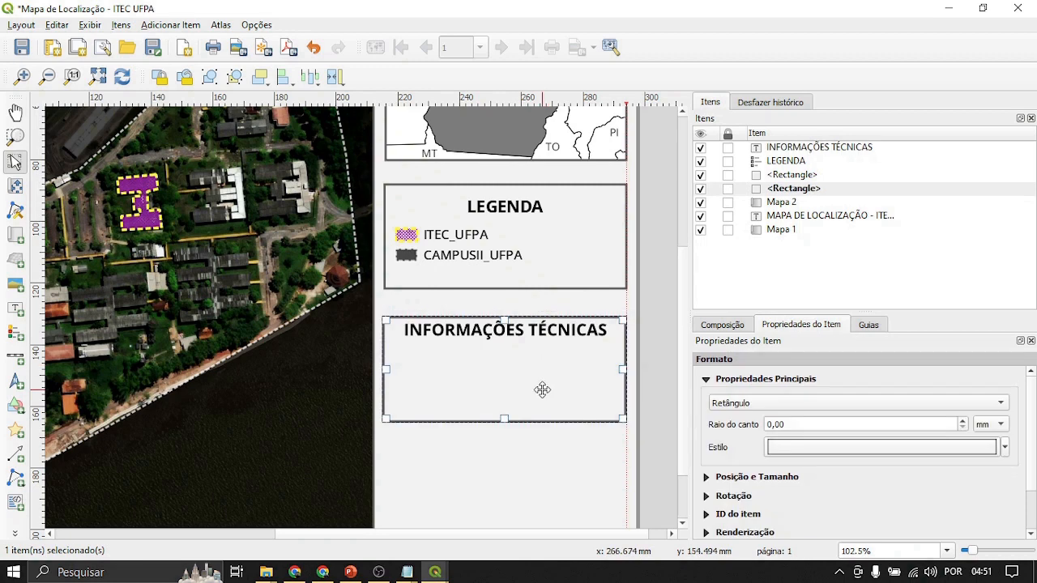
click(663, 299)
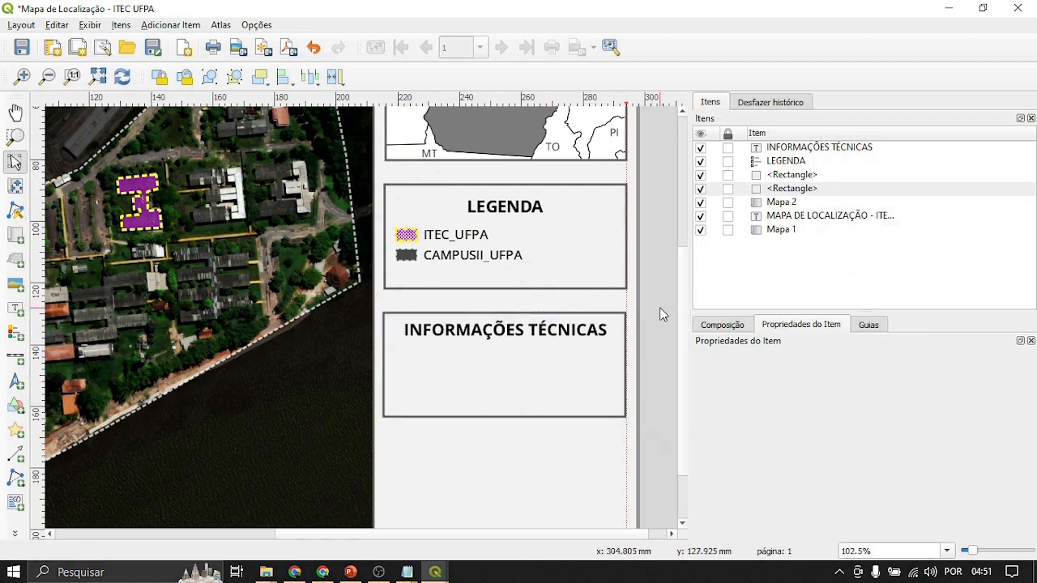
Step: Lower the INFORMAÇÕES TÉCNICAS label slightly so it sits just inside the upper edge of its rectangle
drag(567, 378, 538, 379)
click(653, 337)
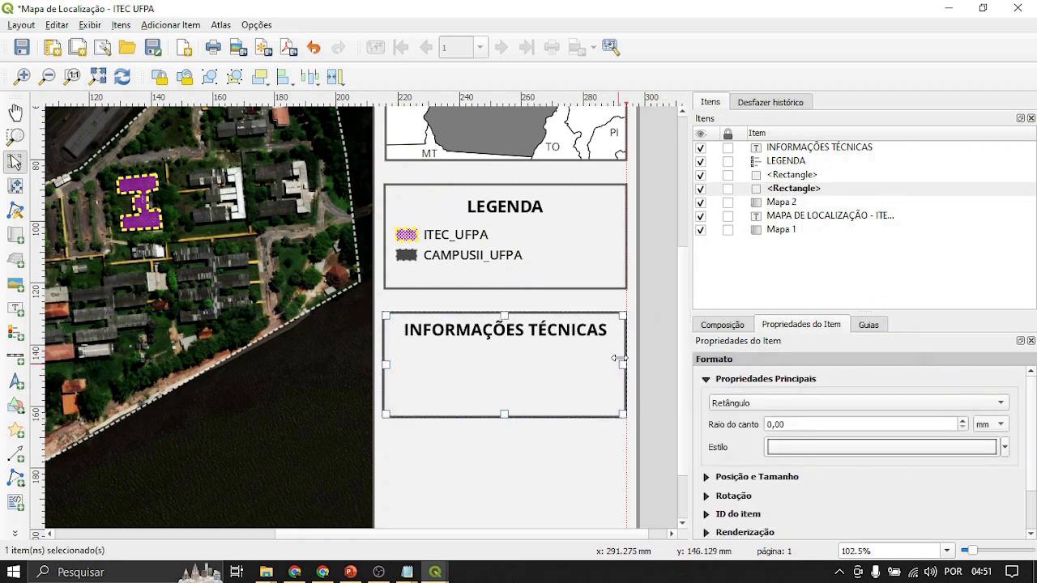
click(656, 363)
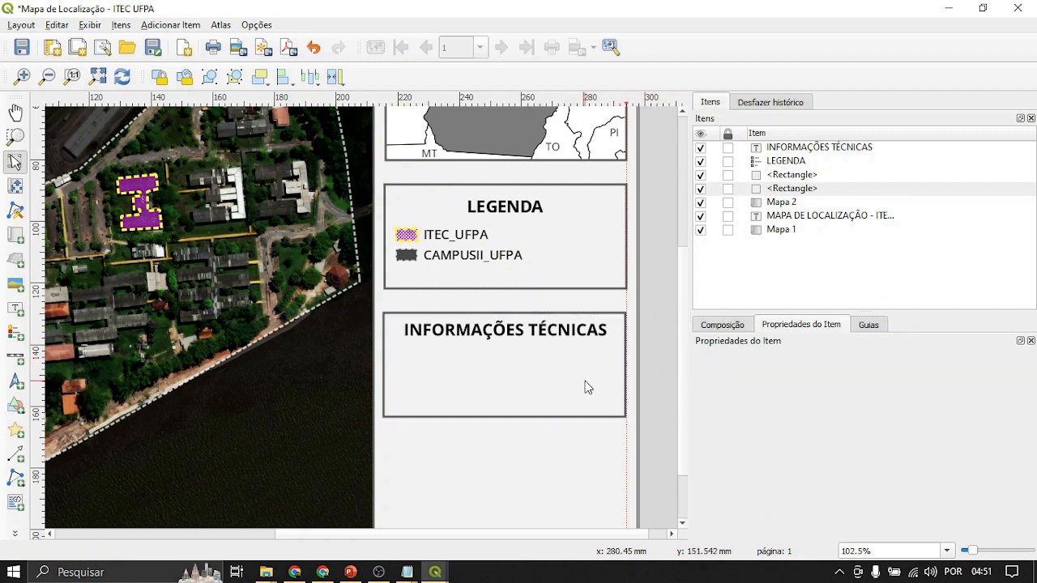
click(539, 333)
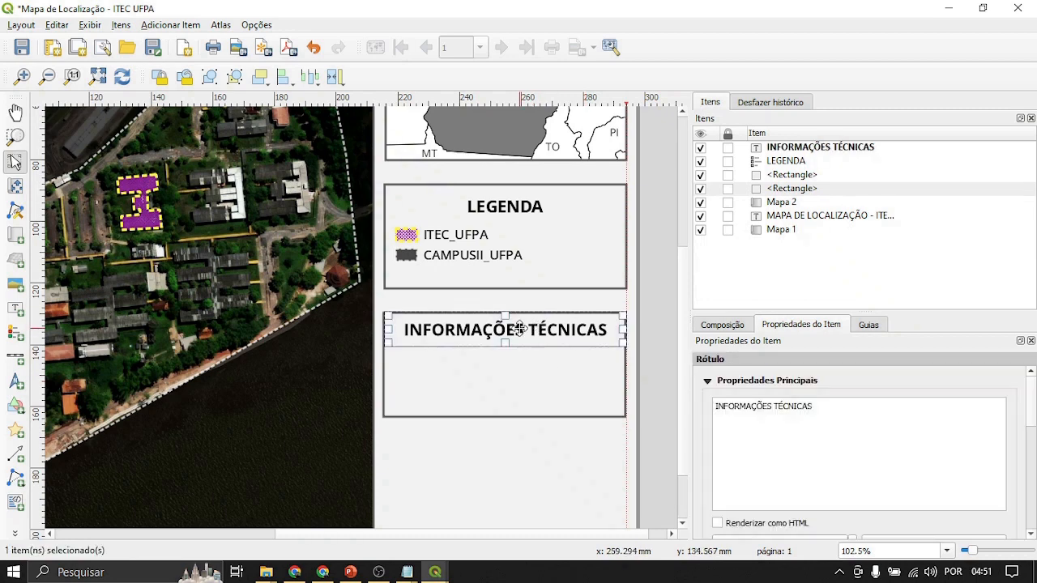
drag(522, 328, 528, 334)
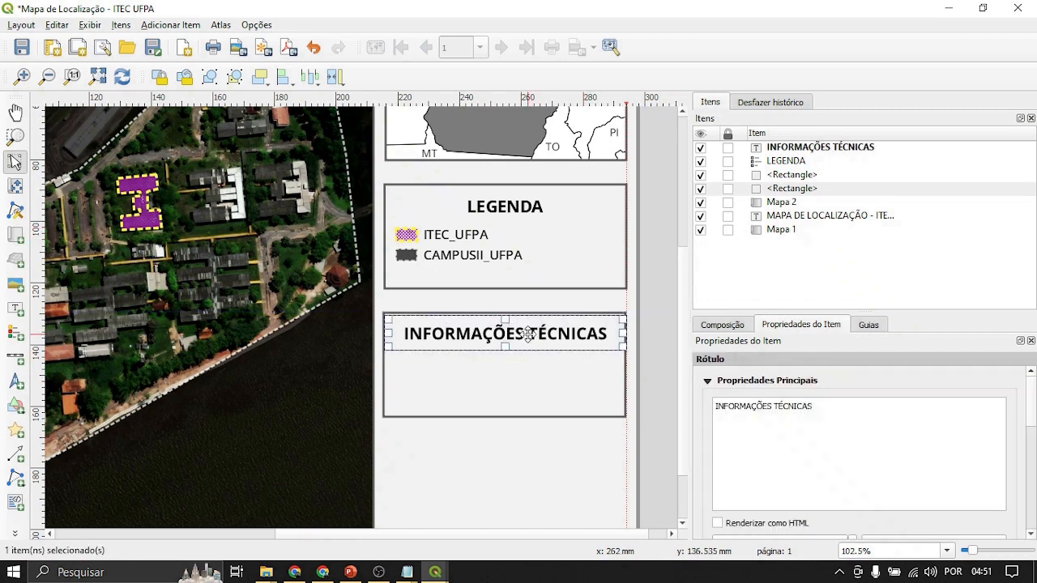
click(661, 355)
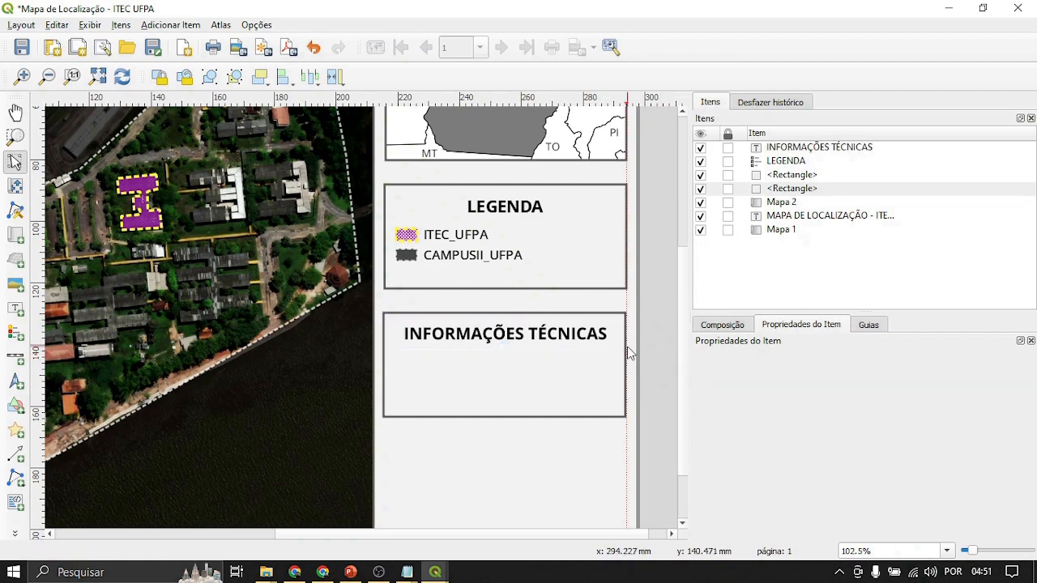
Step: Add a new text label under the INFORMAÇÕES TÉCNICAS title, almost as wide as the rectangle around it
key(ctrl+0)
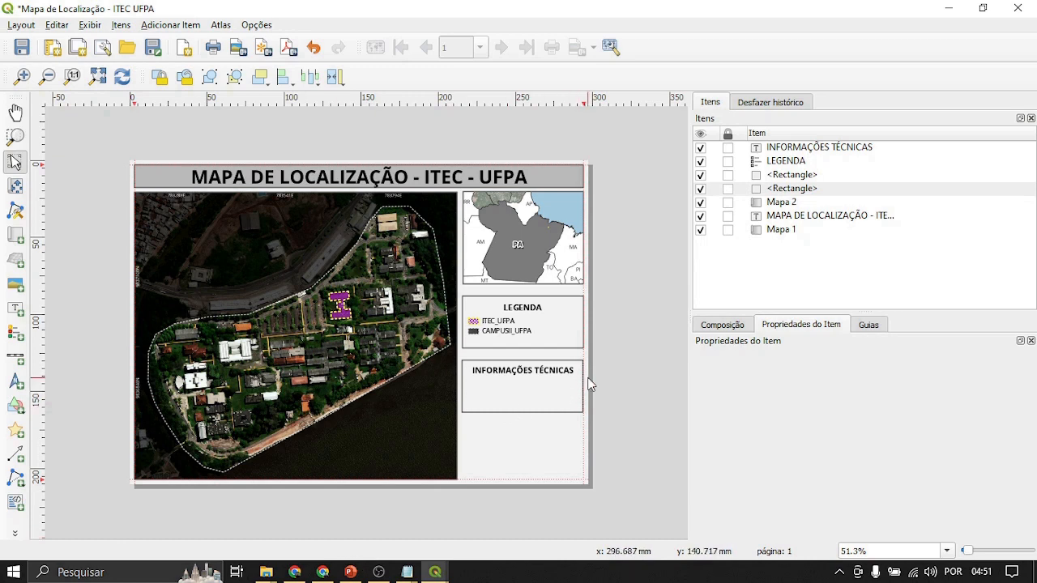
scroll(622, 332, up, 1)
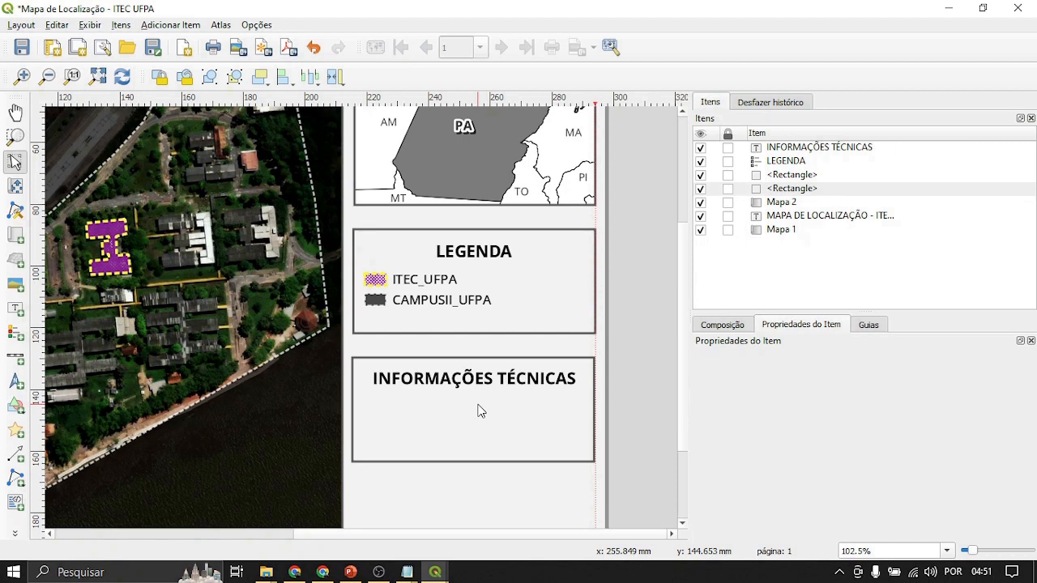
click(479, 410)
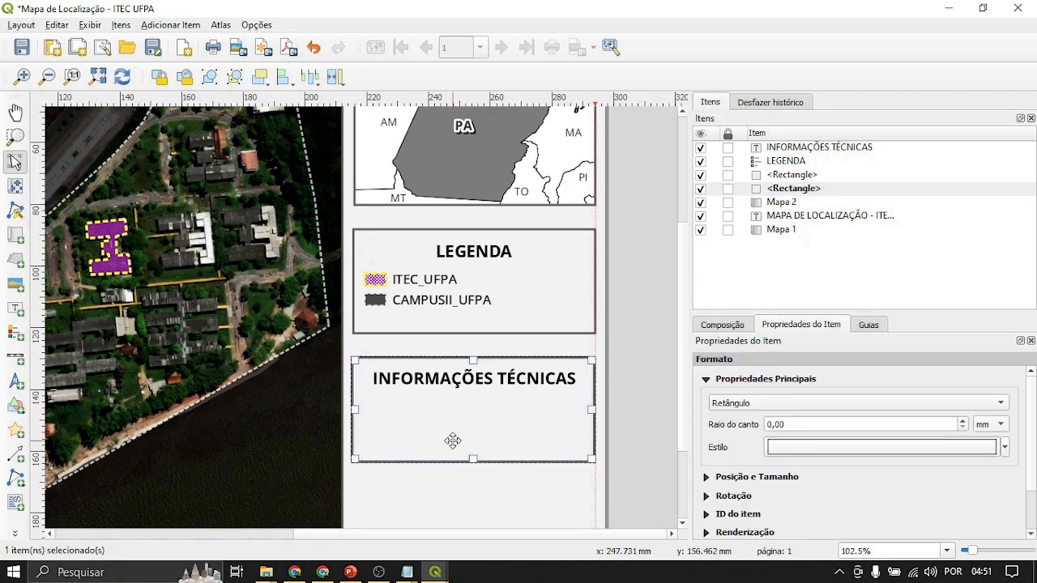
click(458, 378)
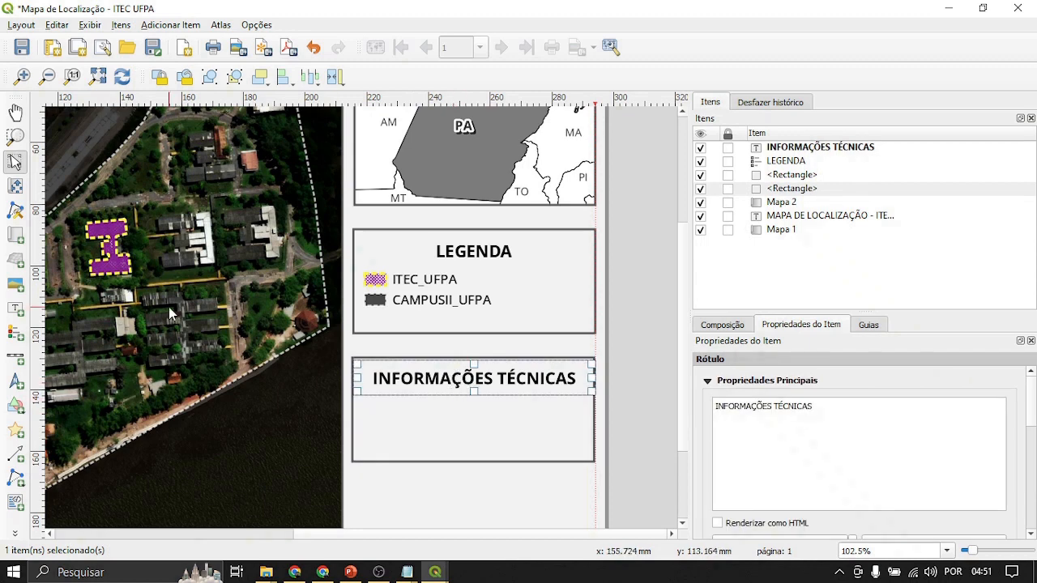
click(19, 316)
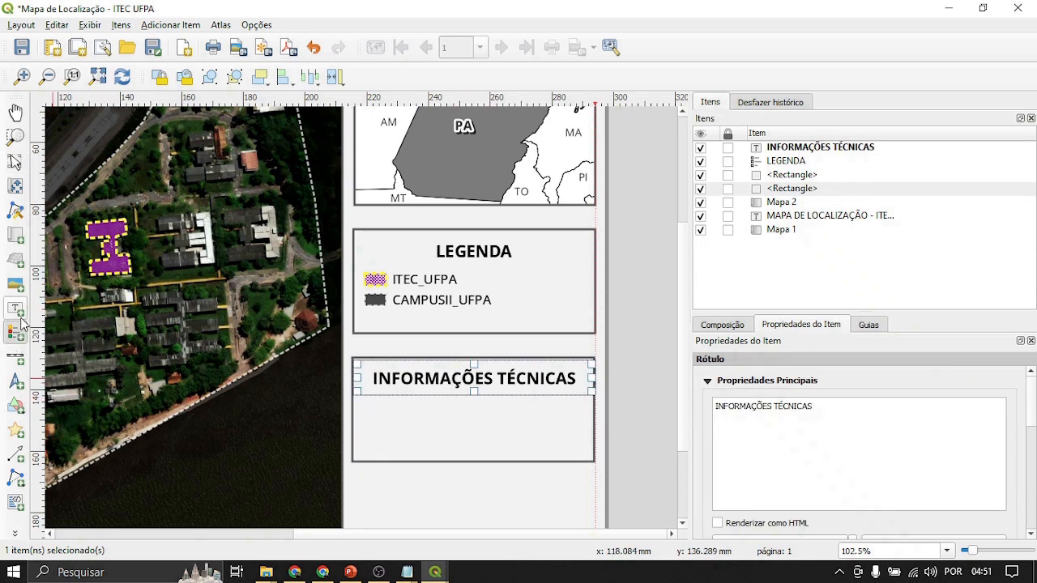
drag(358, 405, 591, 451)
click(583, 467)
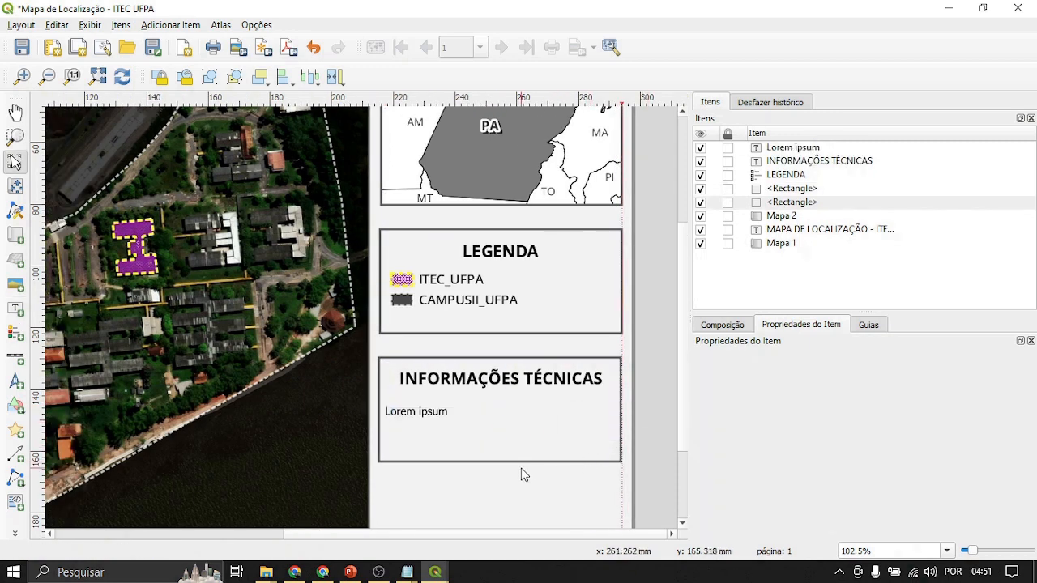
Step: Extend the lower edge of the rectangle around INFORMAÇÕES TÉCNICAS downward by about 17 mm
click(503, 451)
click(500, 454)
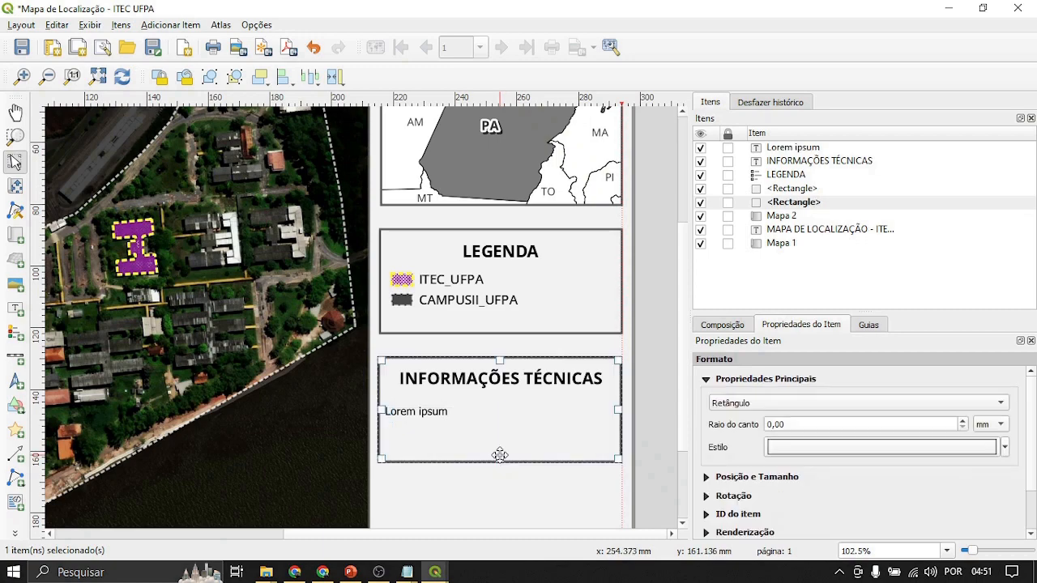
drag(500, 459, 501, 510)
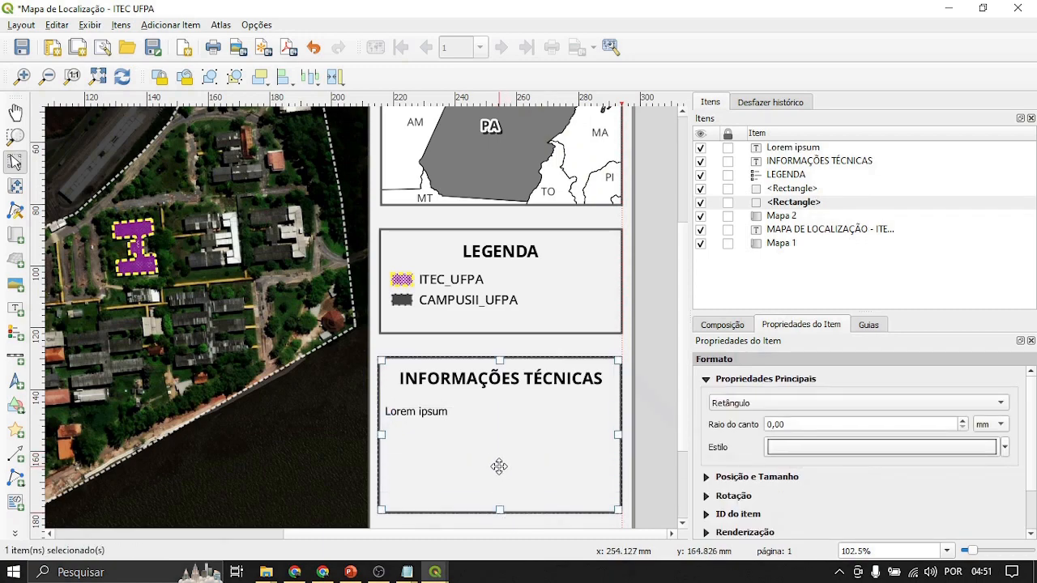
Step: Replace the placeholder text of the label under INFORMAÇÕES TÉCNICAS with "FONTE: IBGE, NATURAL EARTH, UFPA.", using the PowerPoint reference map as a guide
scroll(499, 466, down, 2)
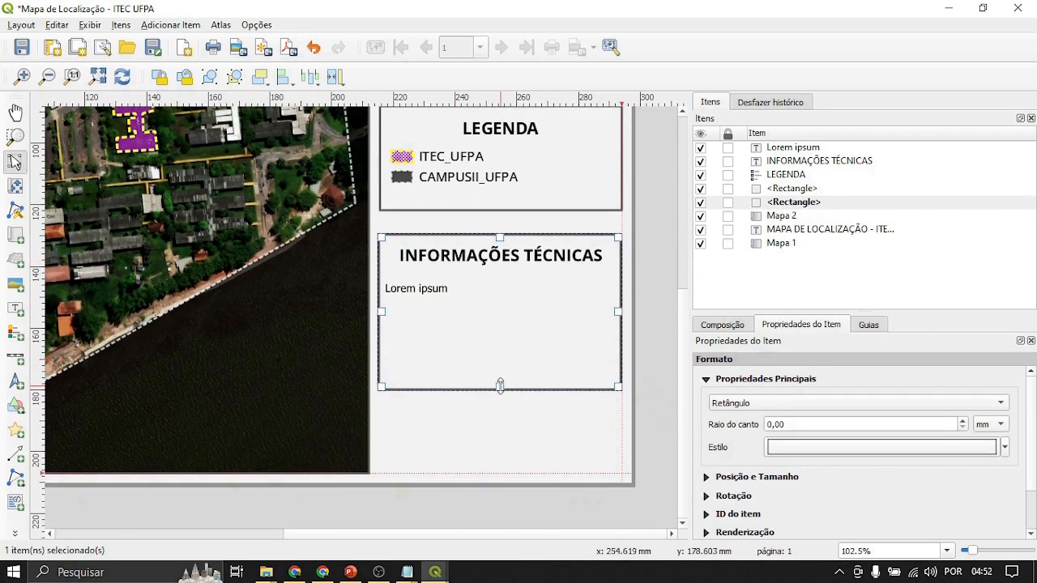
click(438, 290)
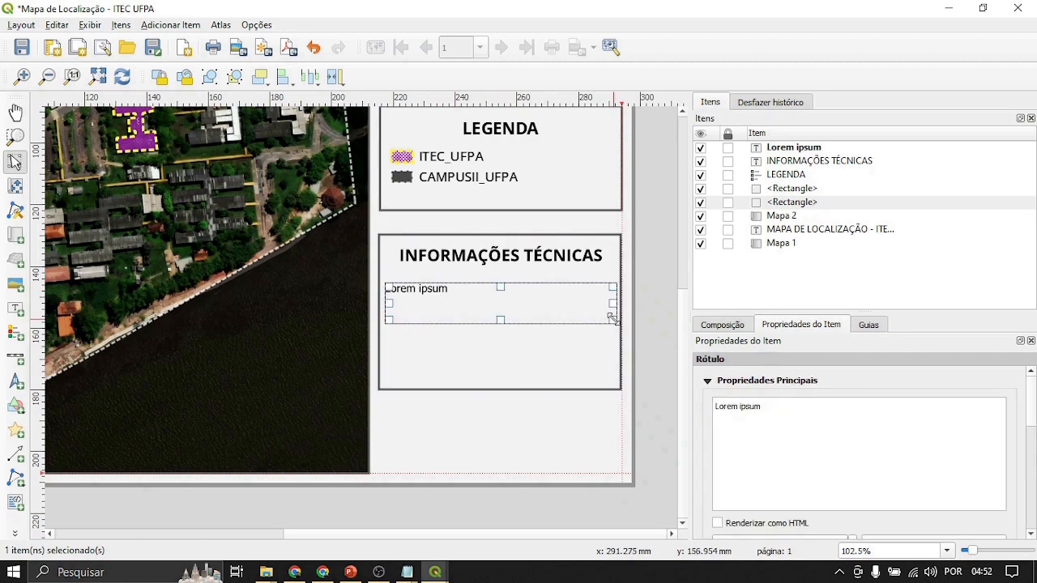
triple_click(773, 408)
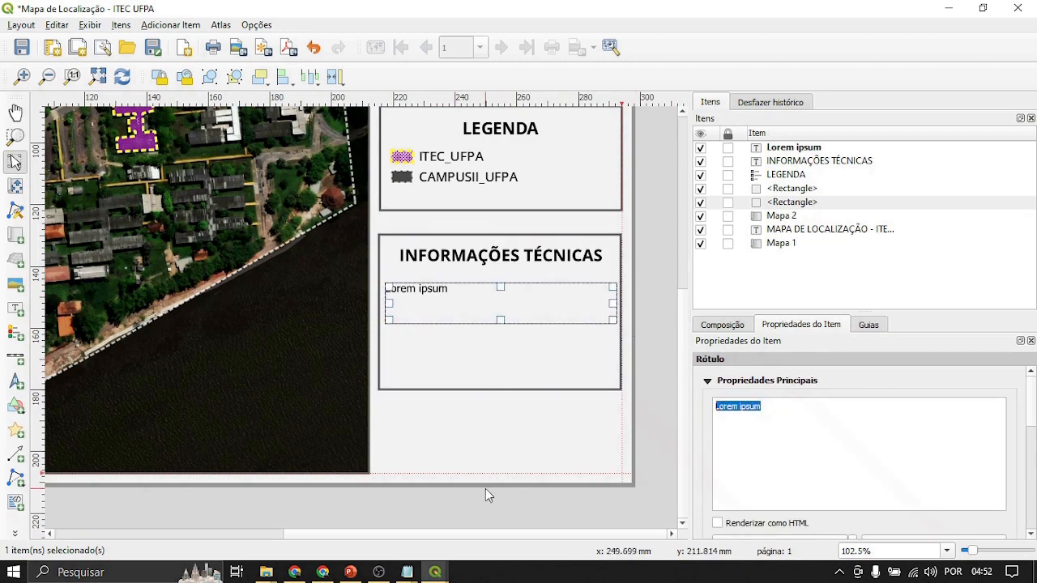
click(350, 572)
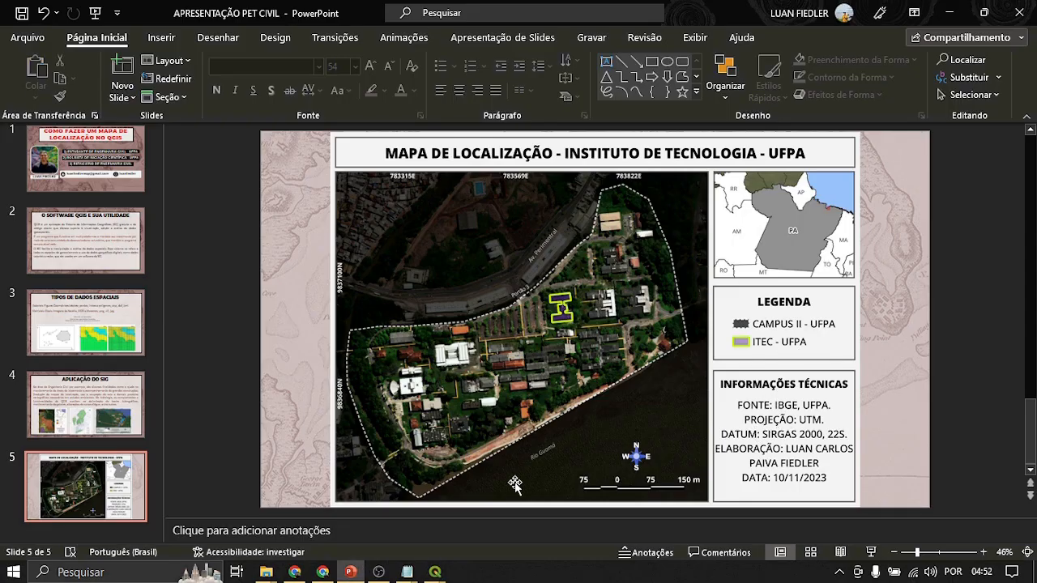
mouse_move(435, 572)
click(461, 545)
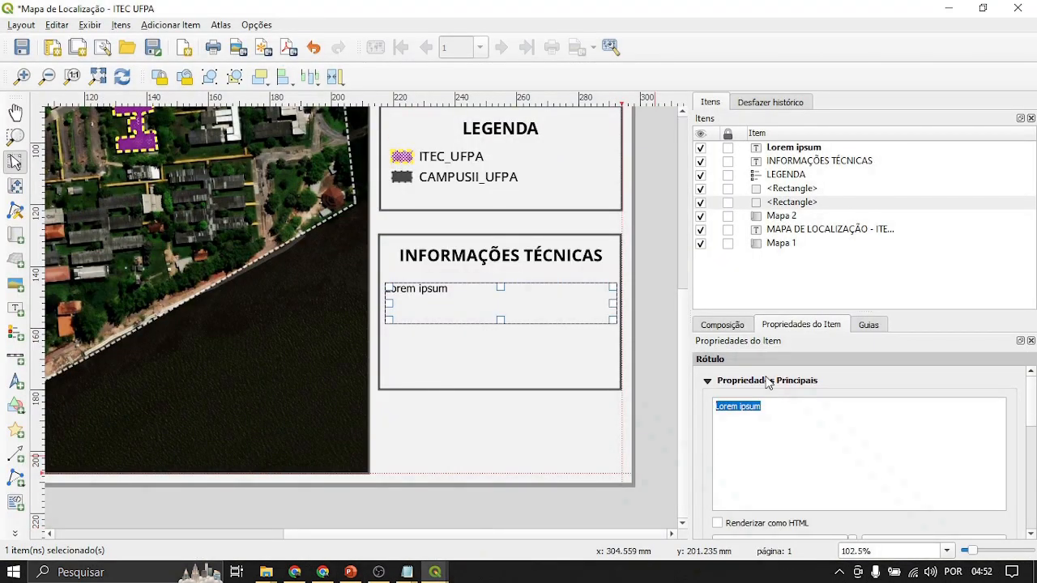
text(FONTE)
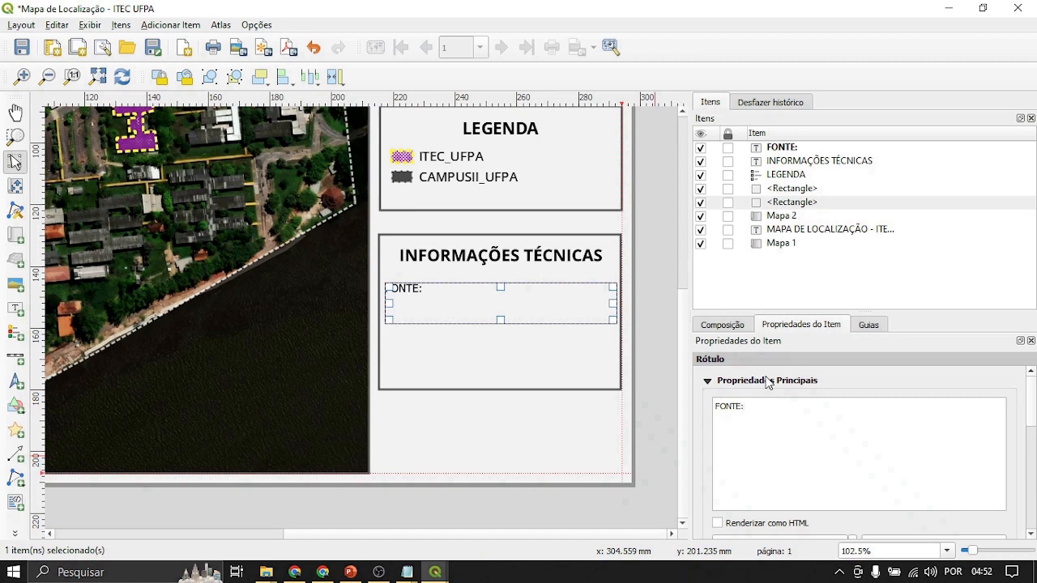
text(: IBGE, N)
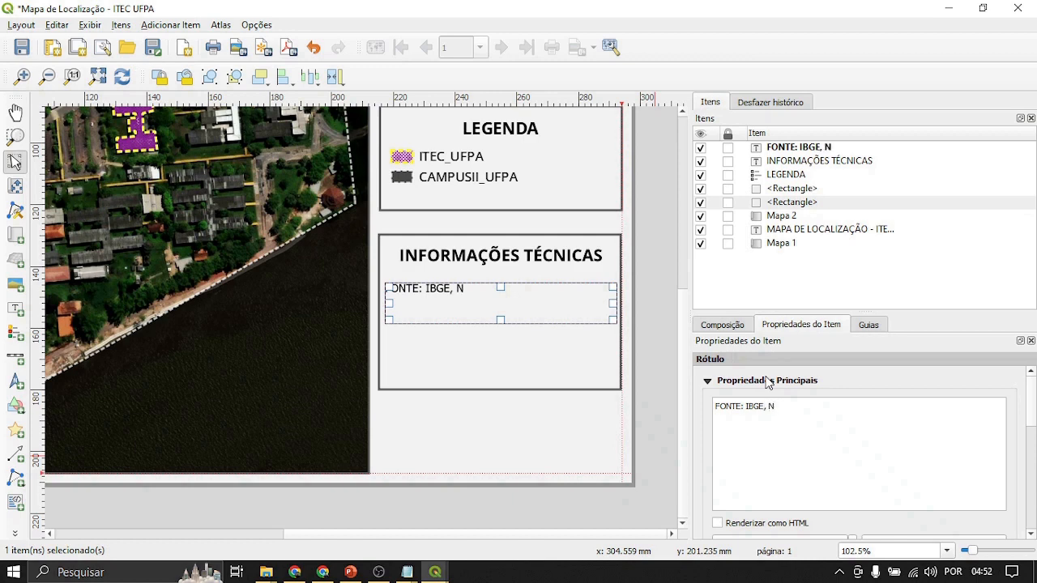
text(ATURAL EARTH, UFPA.)
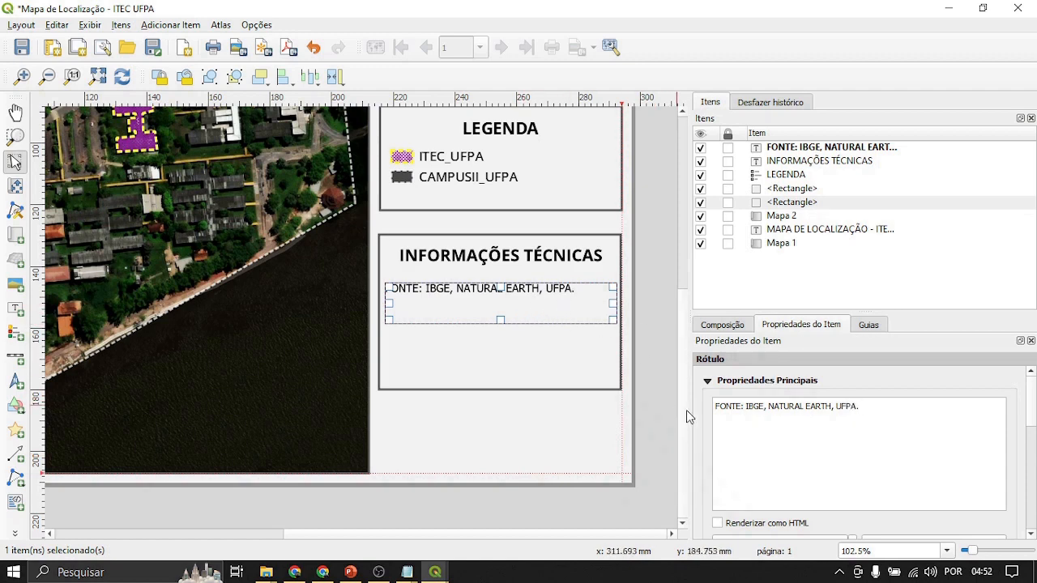
Step: Consult the reference map in PowerPoint and add a second line "PROJEÇÃO: UTM." to the technical information label
scroll(701, 425, down, 5)
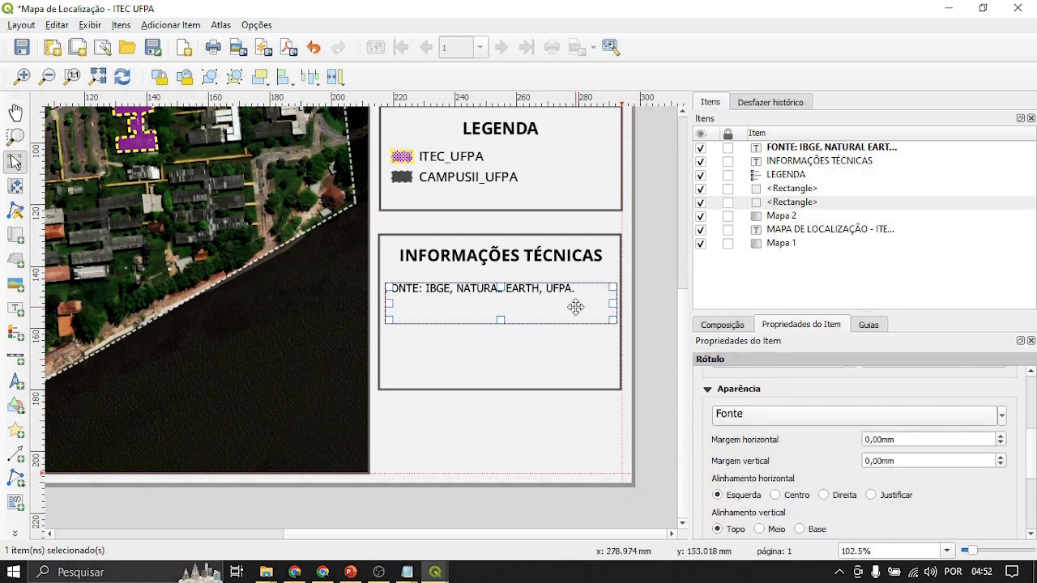
scroll(708, 405, up, 5)
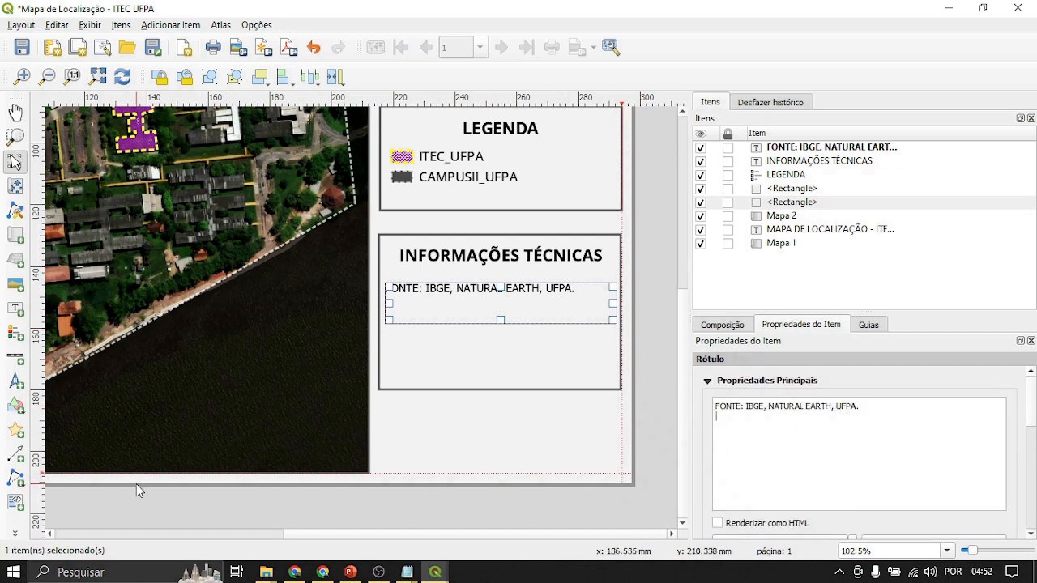
click(350, 572)
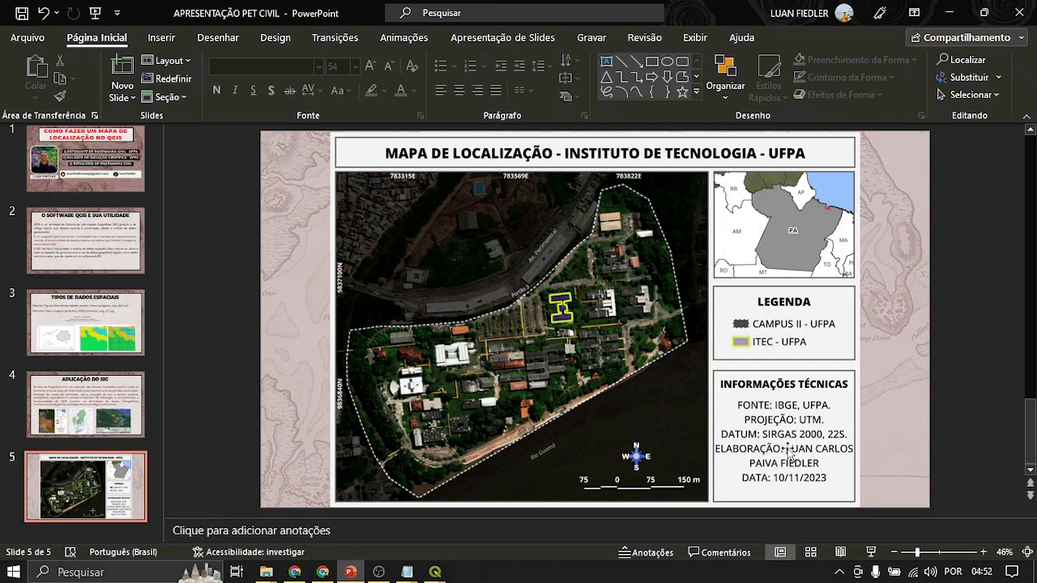
mouse_move(436, 572)
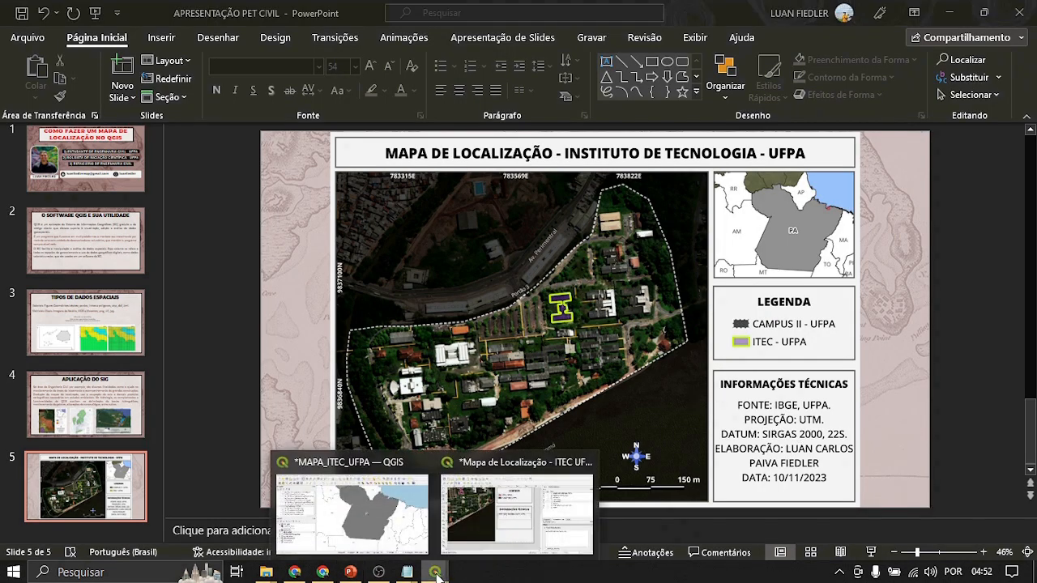
click(486, 511)
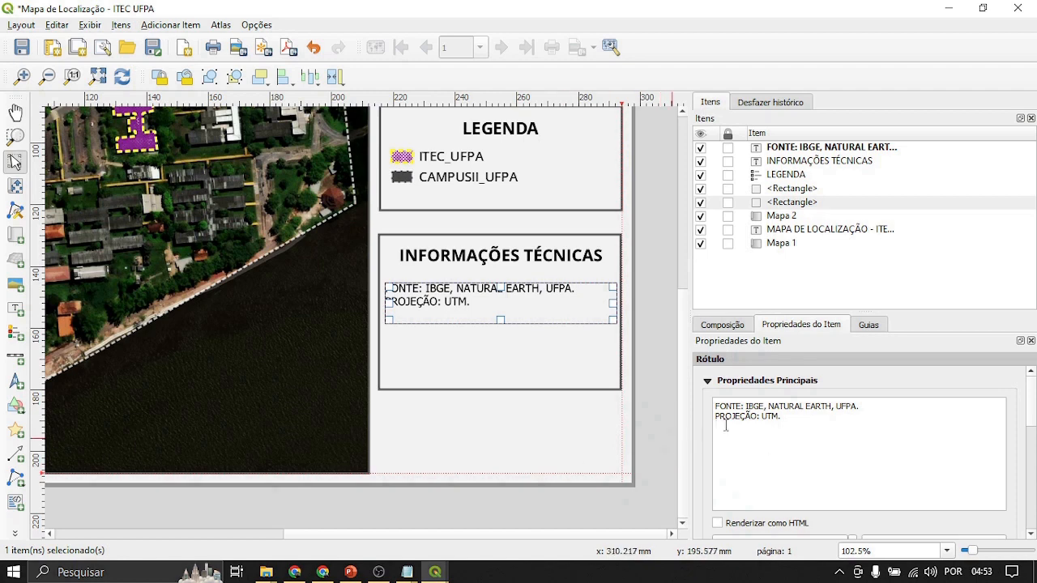
Step: Check the datum on the PowerPoint reference map and add the line "DATUM: SIRGAS 2000, 22S." to the label
mouse_move(405, 573)
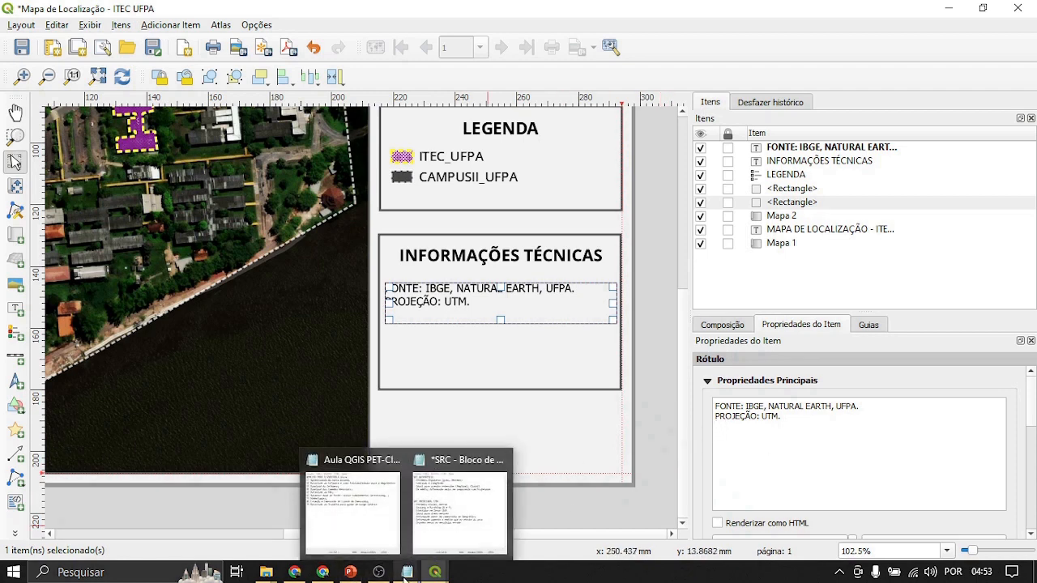
click(350, 572)
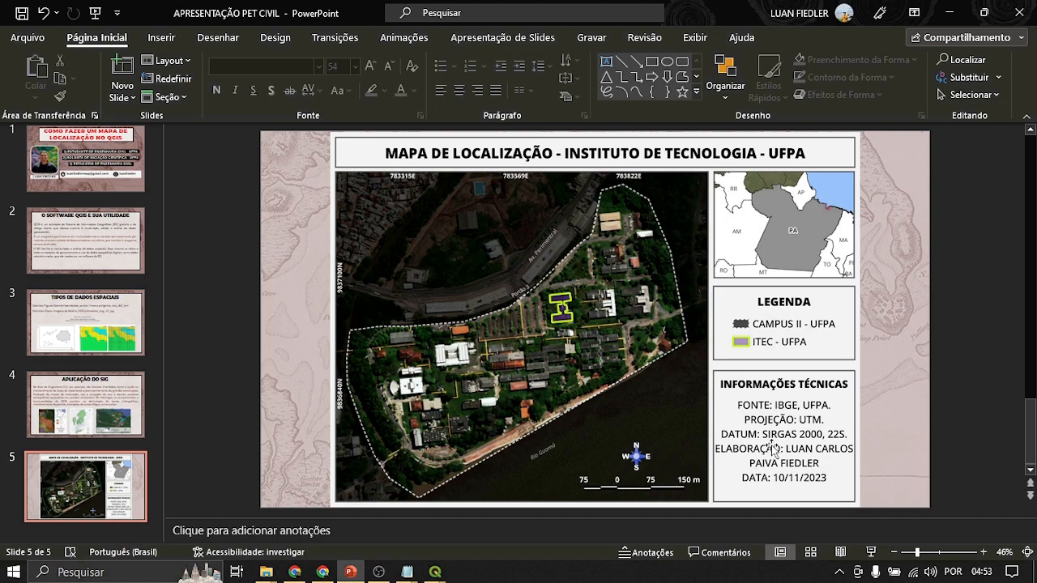
mouse_move(435, 572)
click(519, 507)
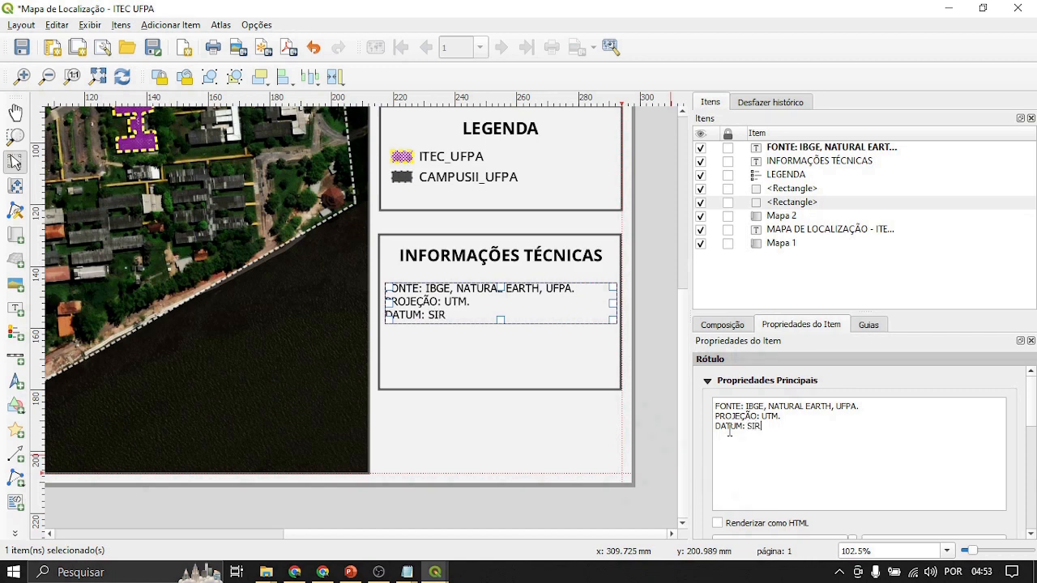
text(2000 22S)
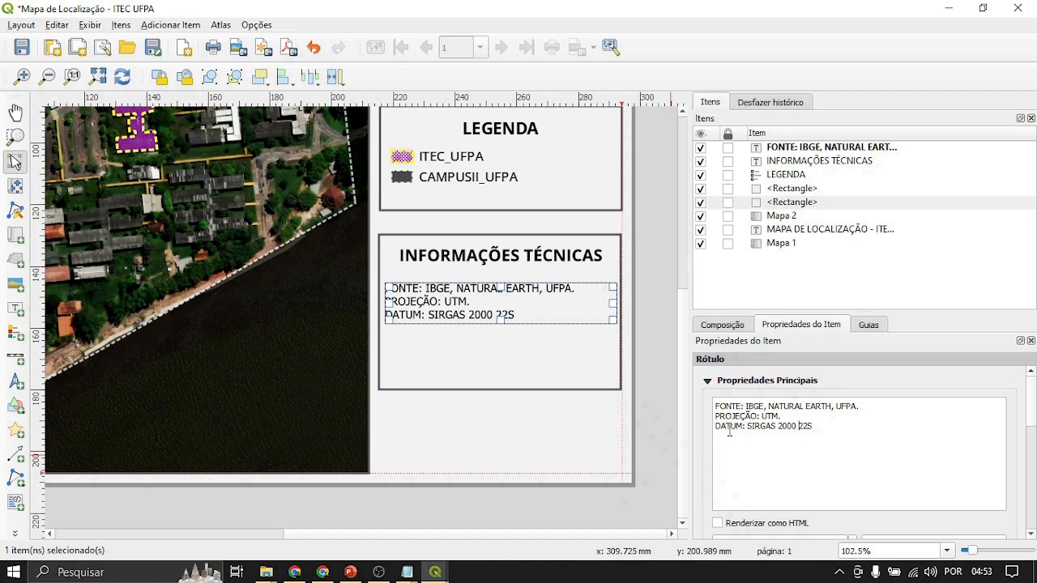
text(.)
key(BackSpace)
text(,)
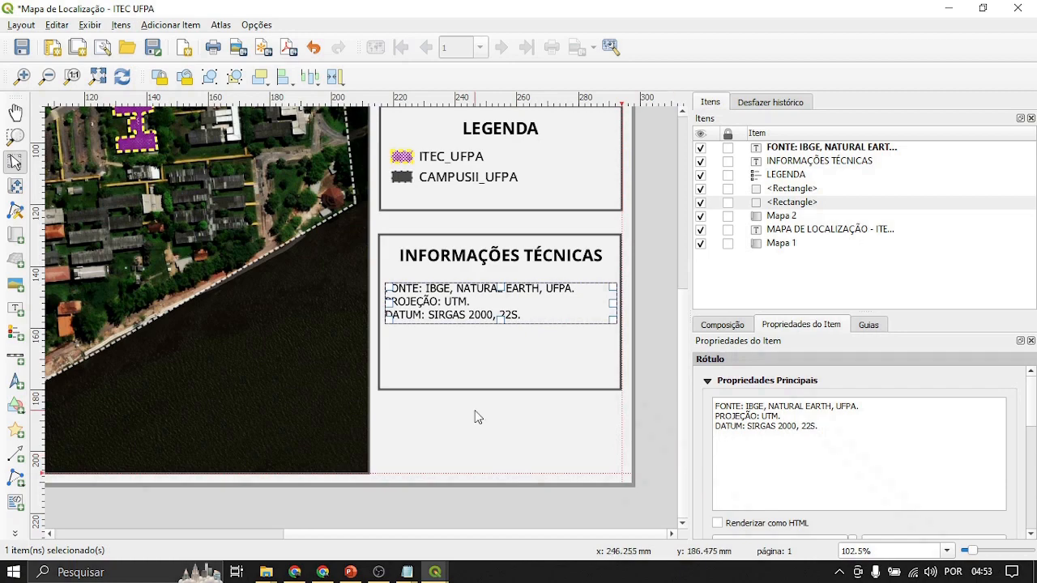
Step: Add an "ELABORAÇÃO:" line with the author's name, following the PowerPoint reference, and extend the label box downward to fit it
click(348, 573)
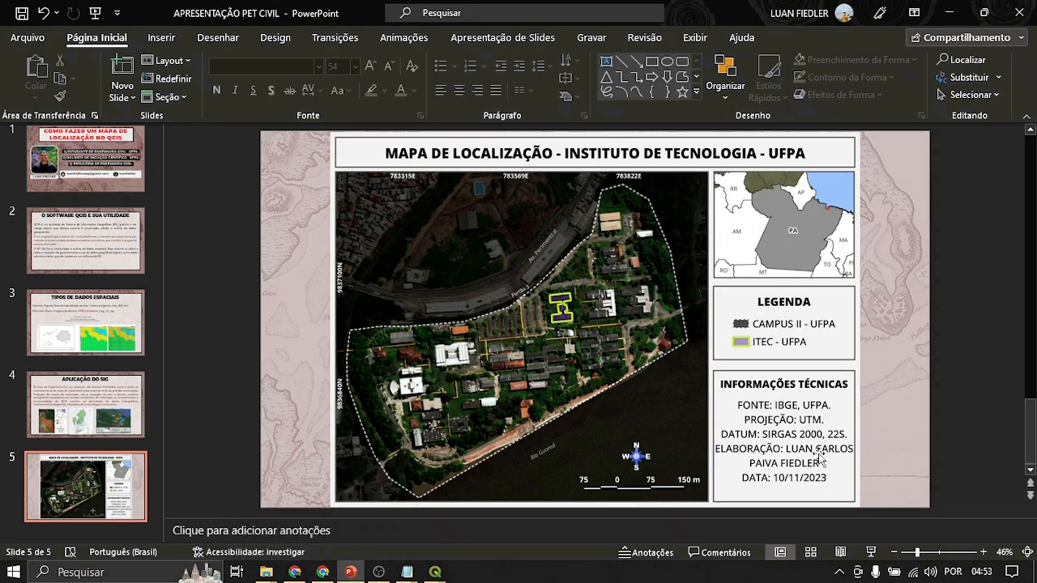
mouse_move(444, 577)
click(491, 543)
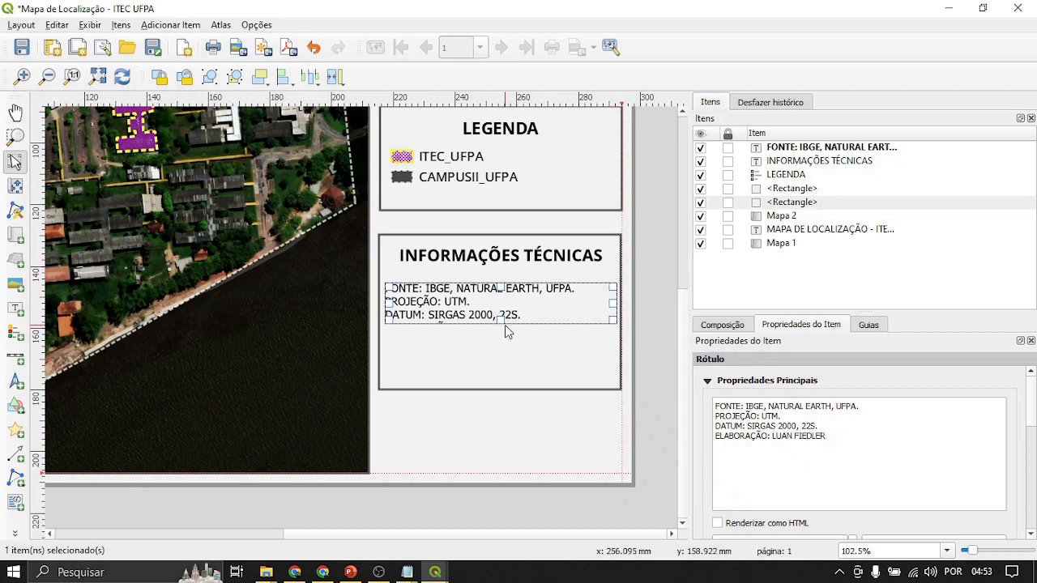
drag(502, 324, 502, 367)
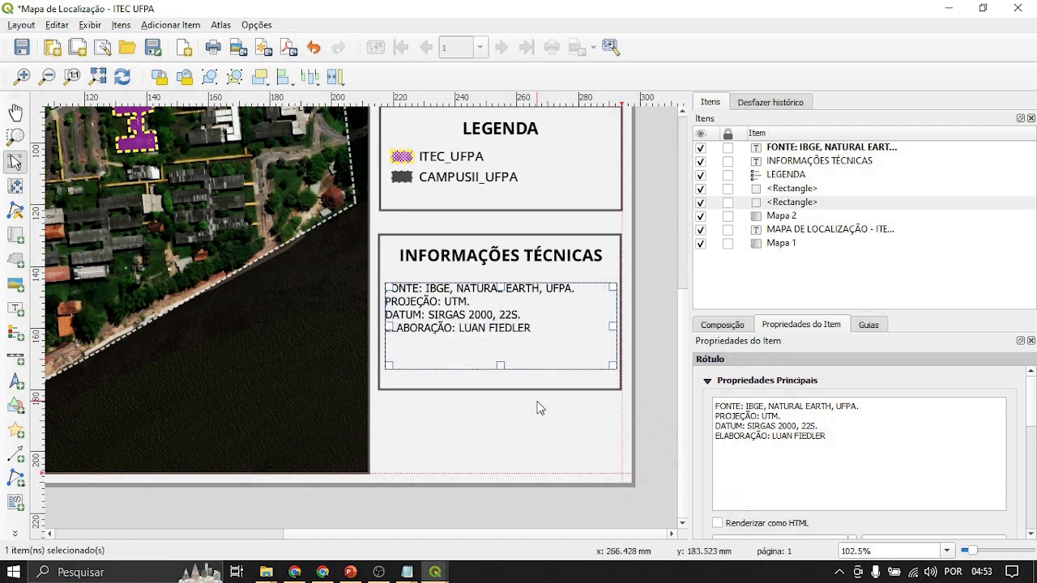
Step: Check the last entry of the PowerPoint reference map and add the line "DATA: 11/11/2023." to the label
click(350, 572)
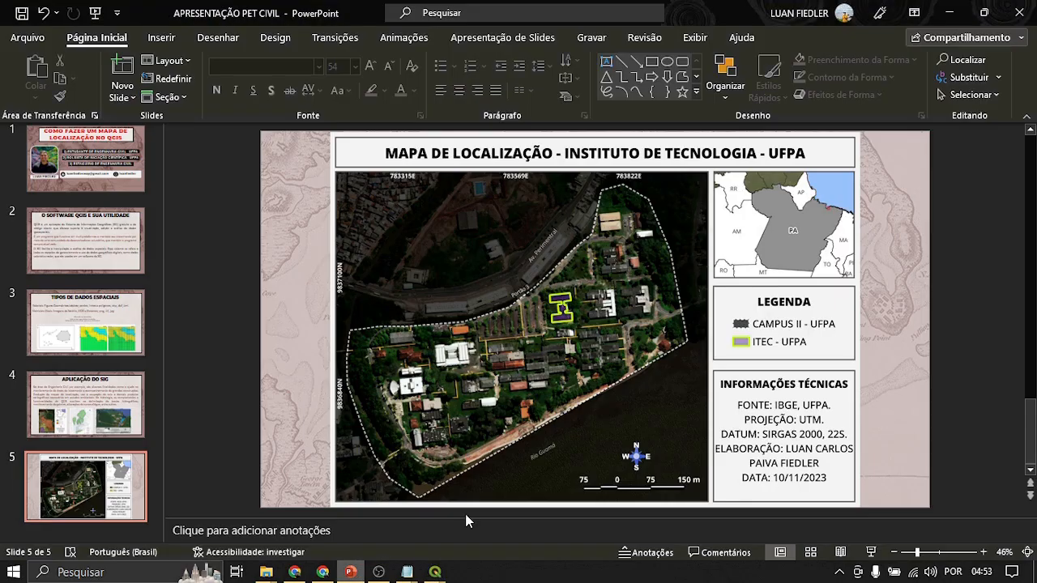
click(436, 572)
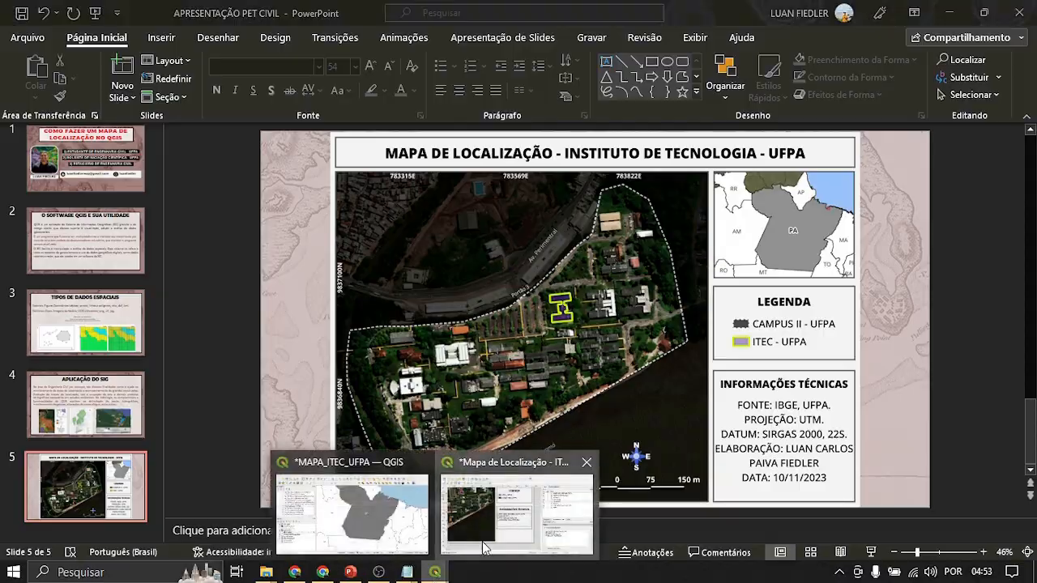
click(484, 547)
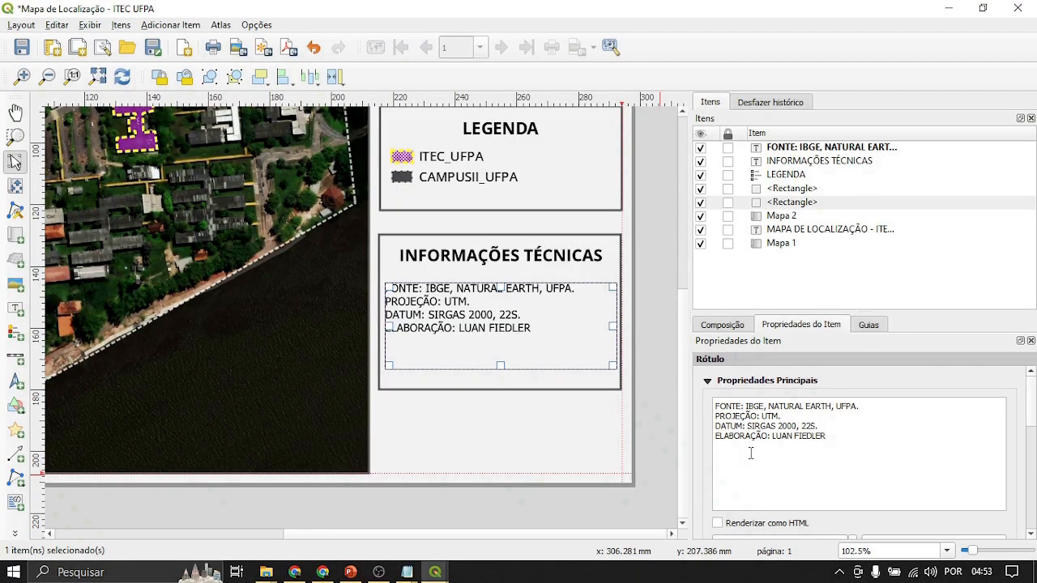
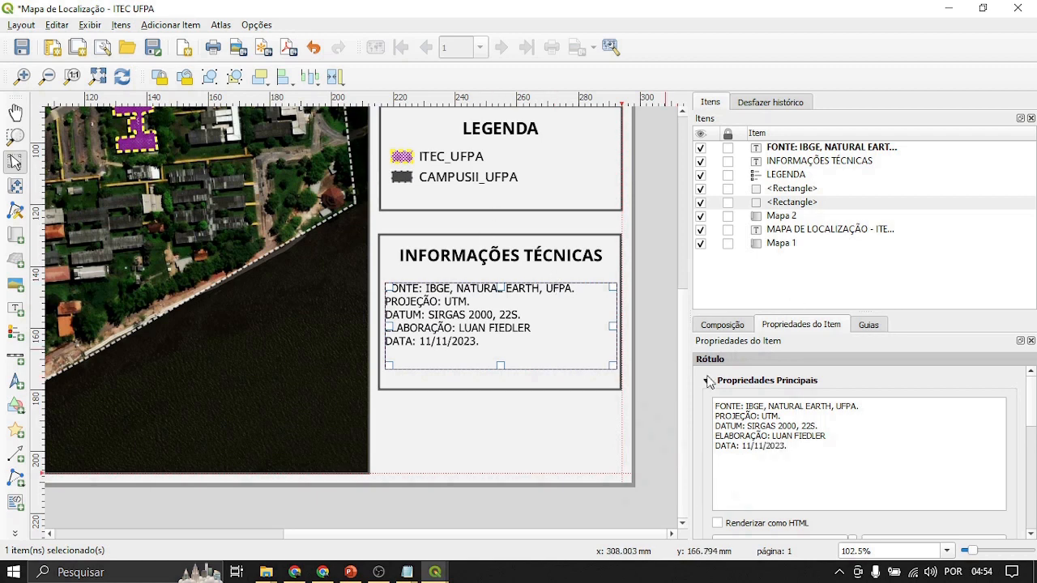
Step: Align the technical information text to Centro horizontally and Meio vertically
scroll(708, 413, down, 5)
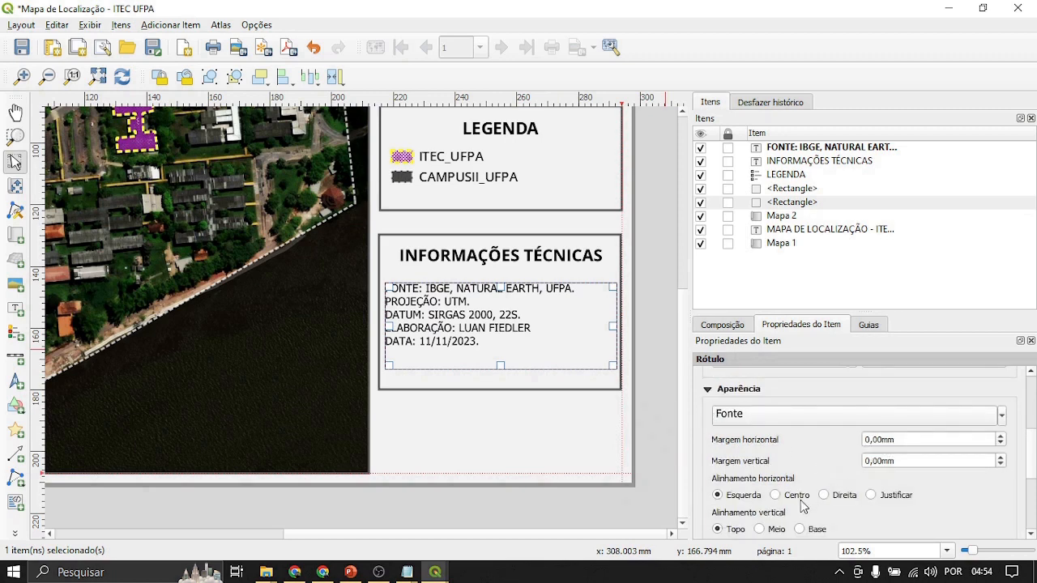
click(776, 495)
click(759, 529)
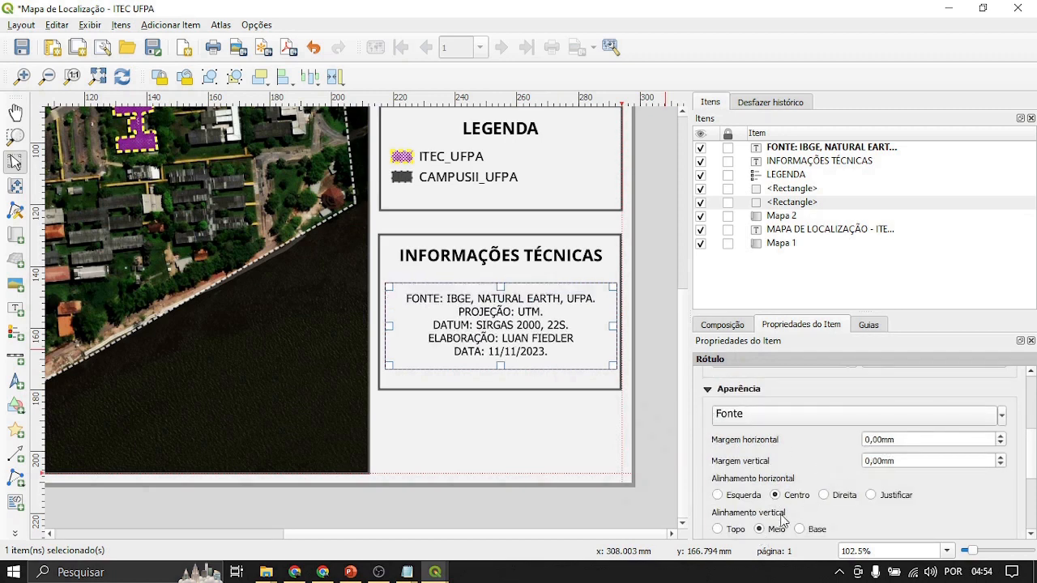
Step: Set the technical information label's font to Open Sans with the Medium style
click(853, 427)
click(816, 426)
text(O)
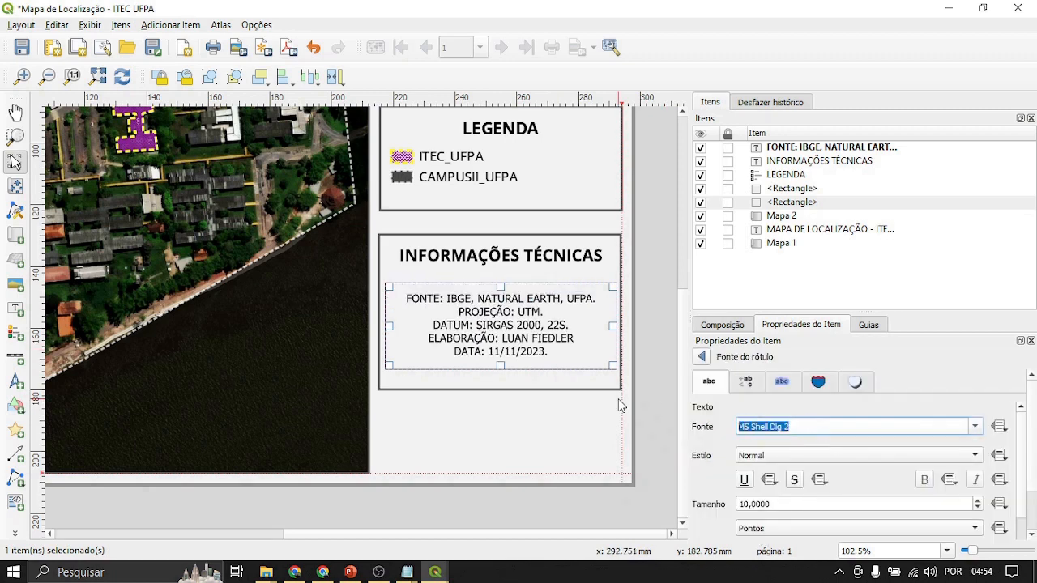
text(p)
key(Return)
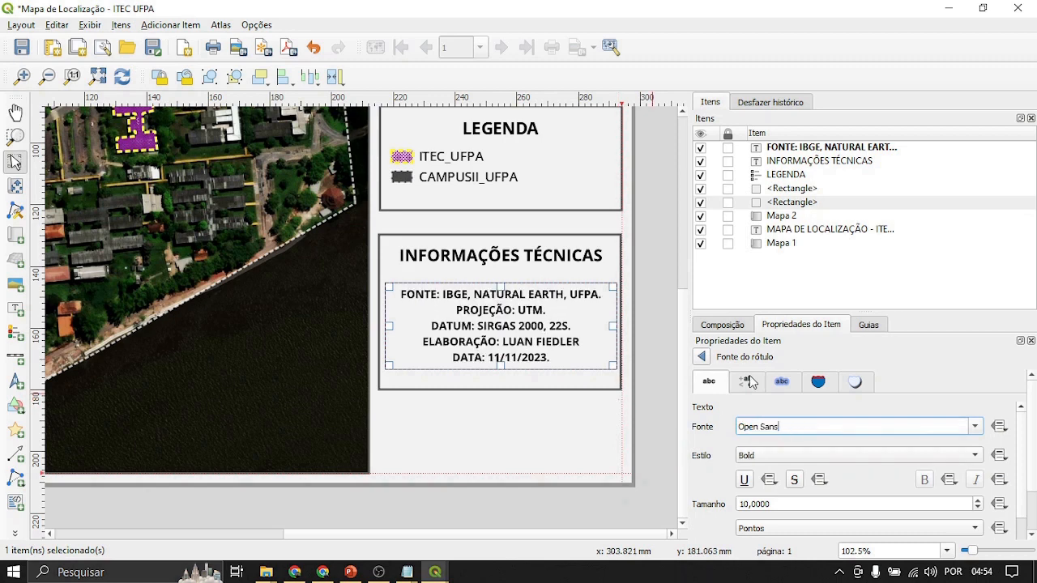
click(824, 456)
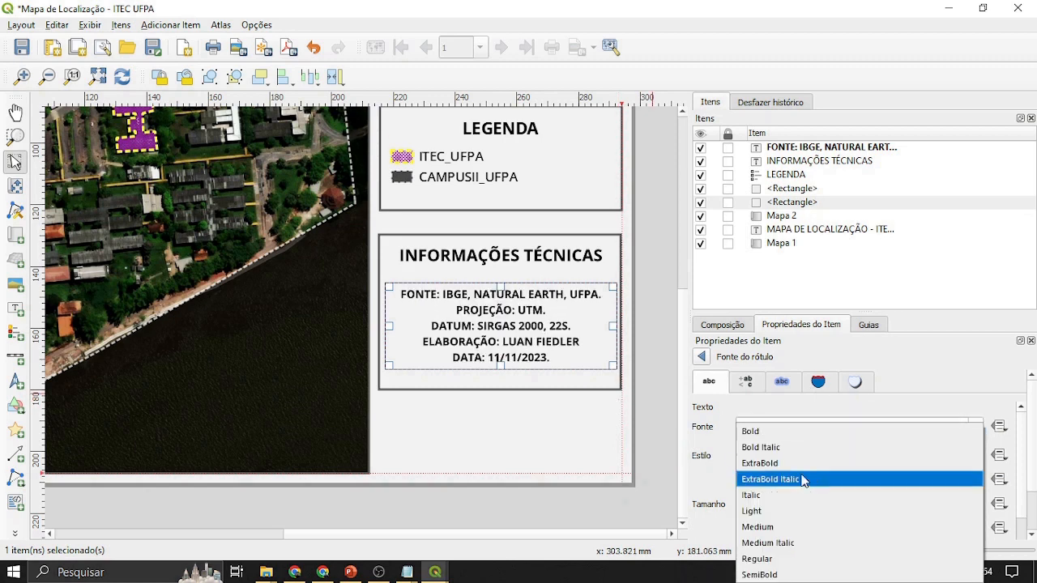
click(785, 528)
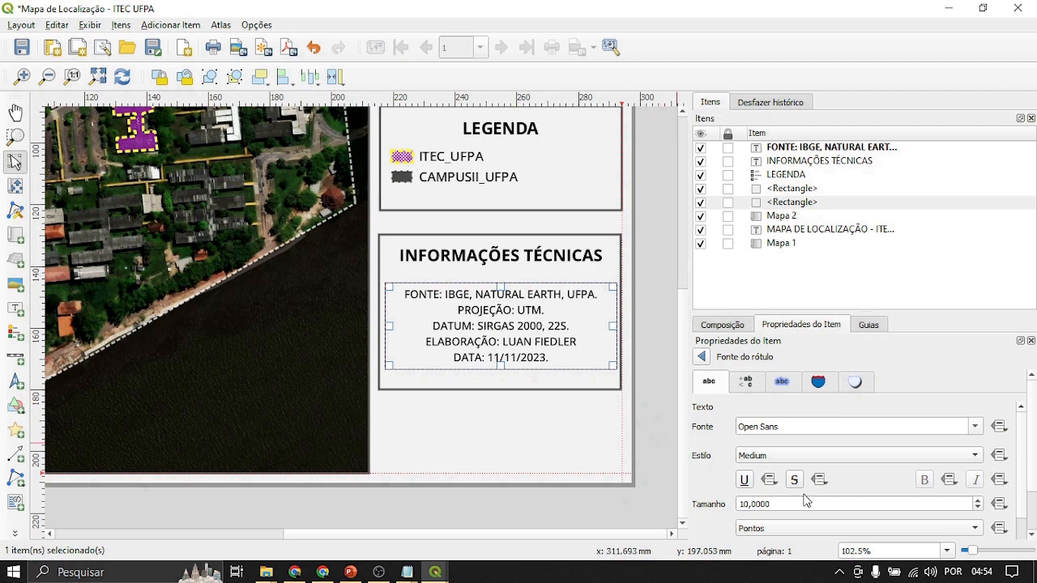
Step: Set the technical information label's font size to 12 points and extend its box down to the rectangle's lower edge
click(976, 501)
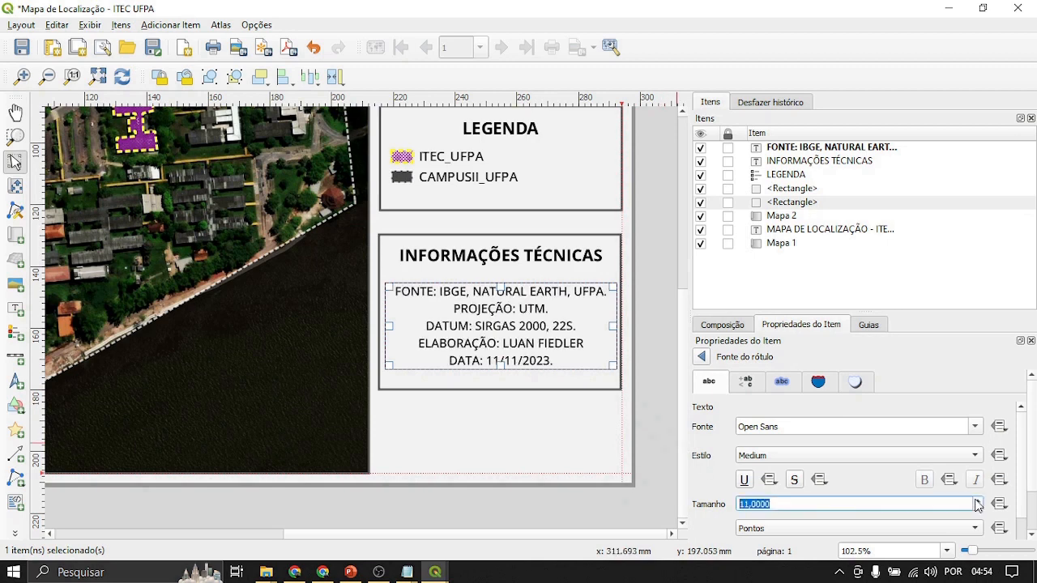
click(976, 500)
drag(501, 366, 502, 386)
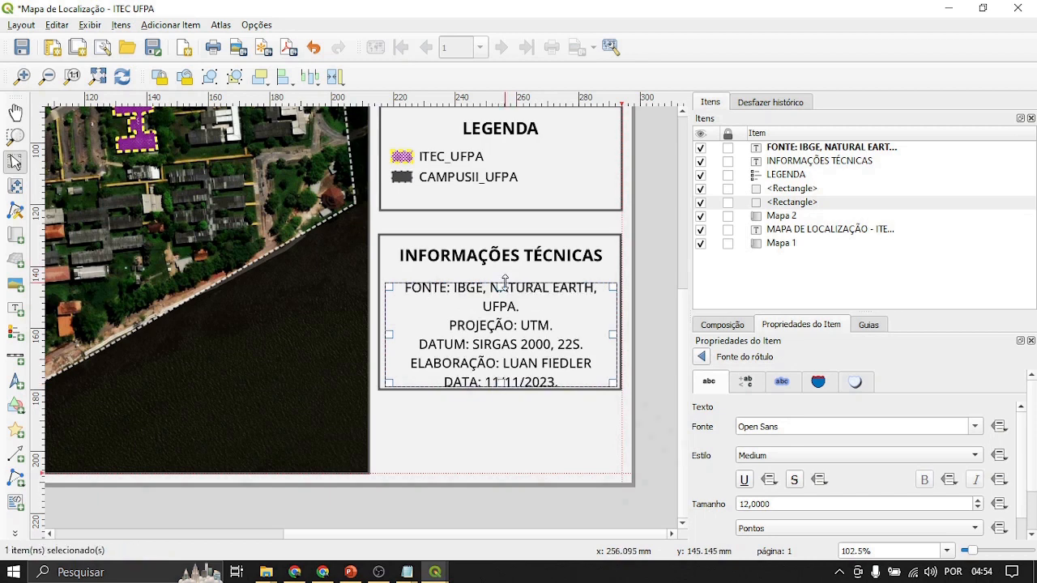
Step: Extend the technical information label's box upward to just below the INFORMAÇÕES TÉCNICAS heading so its text sits higher in the frame
drag(502, 287, 502, 273)
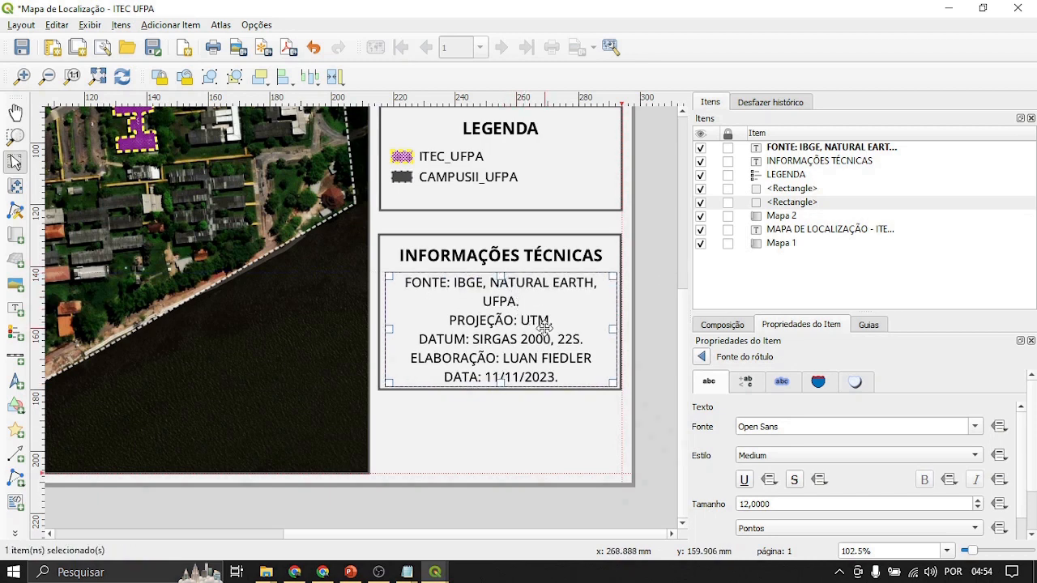
click(648, 345)
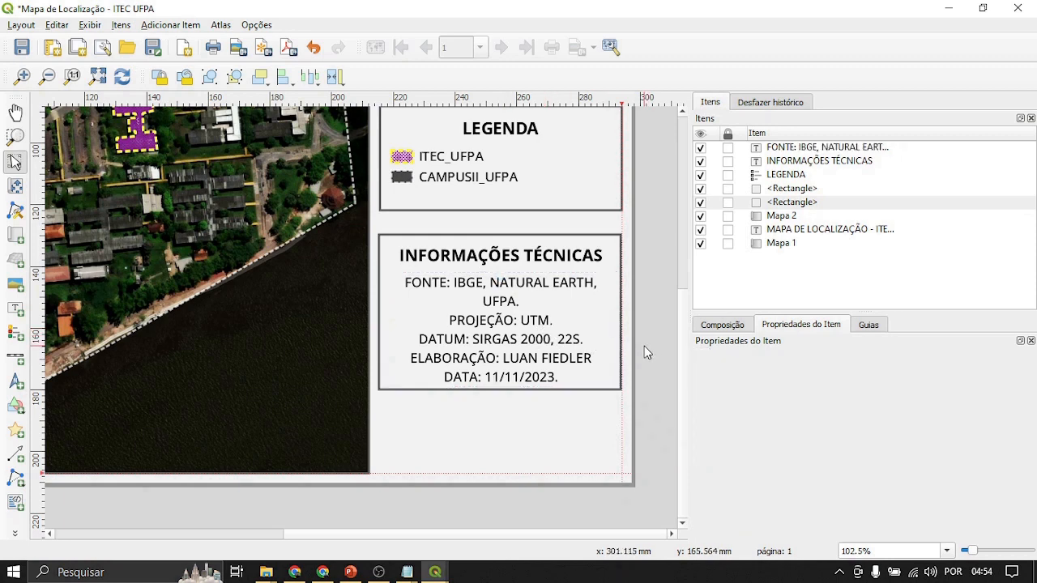
click(466, 182)
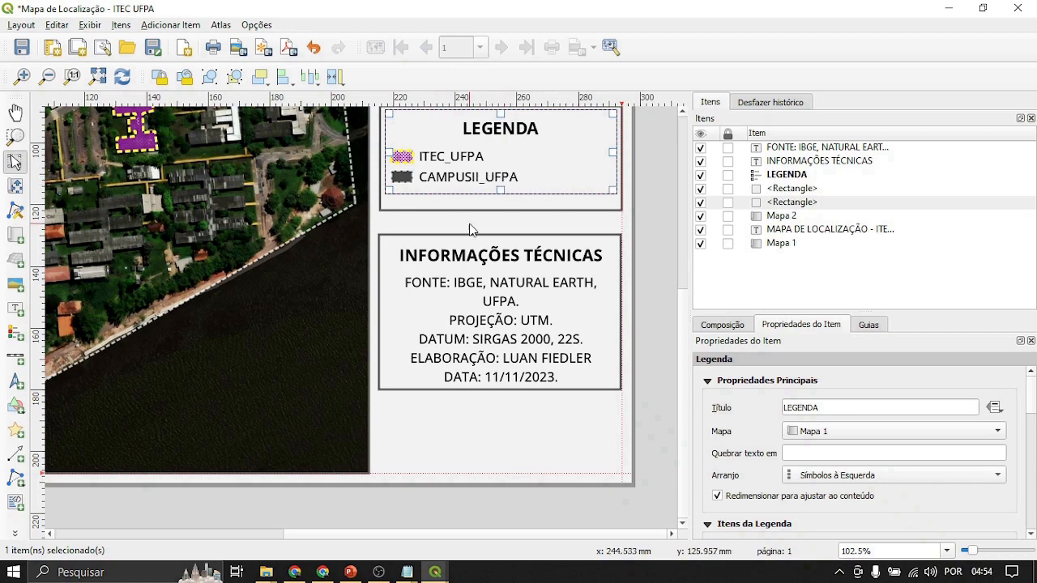
click(436, 572)
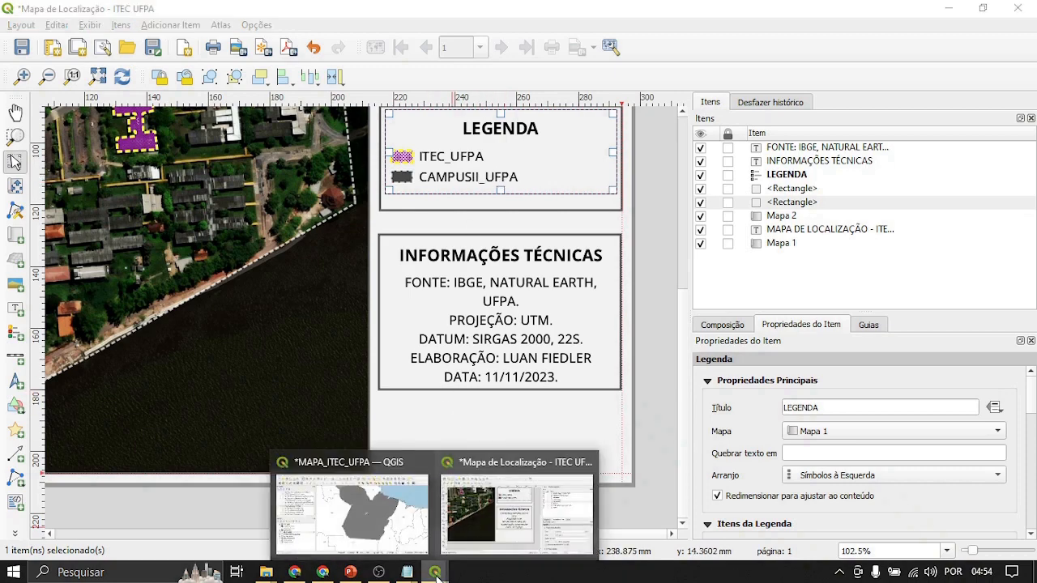
click(344, 509)
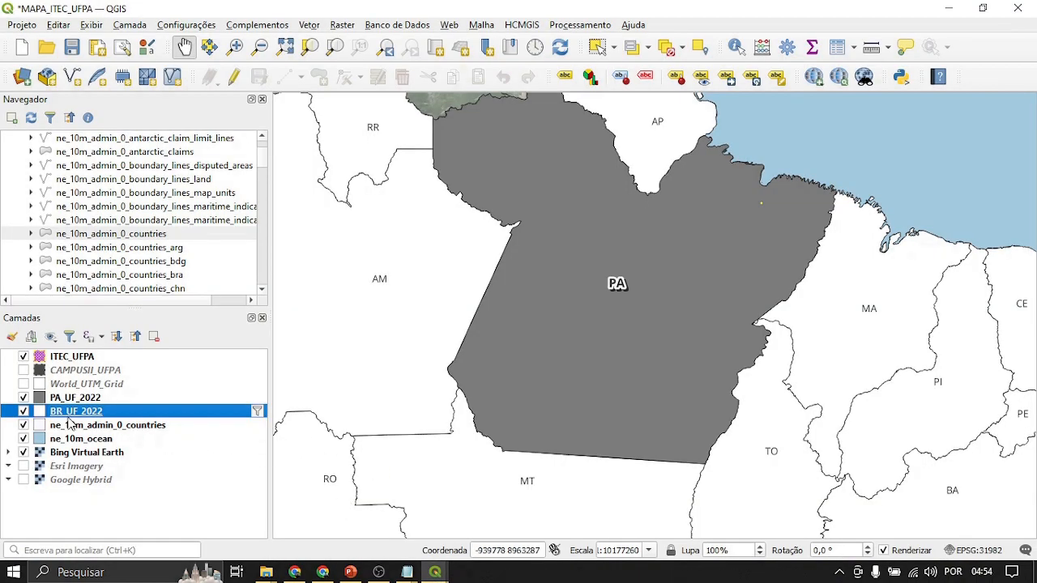
click(61, 359)
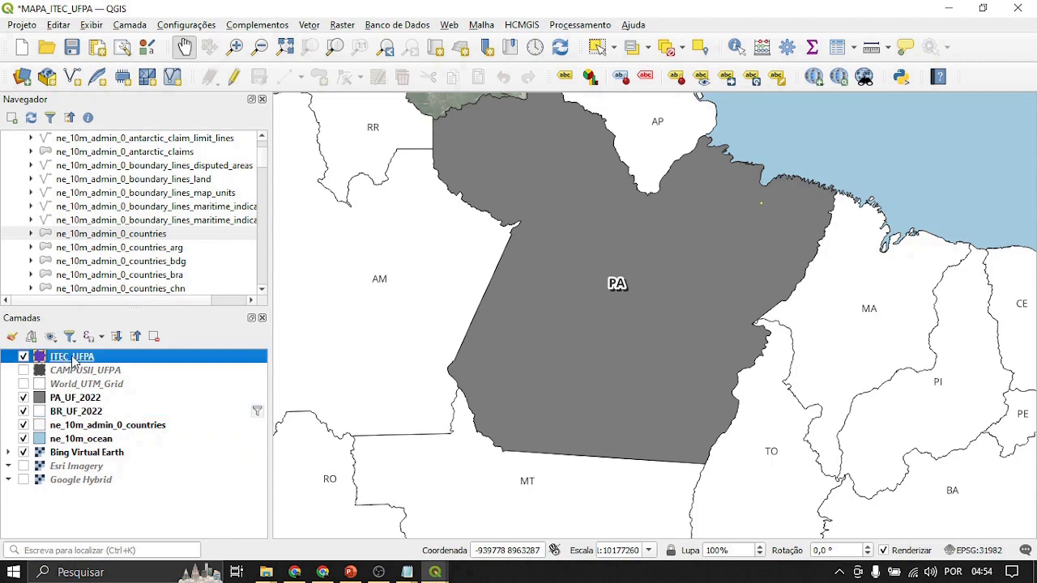
right_click(76, 361)
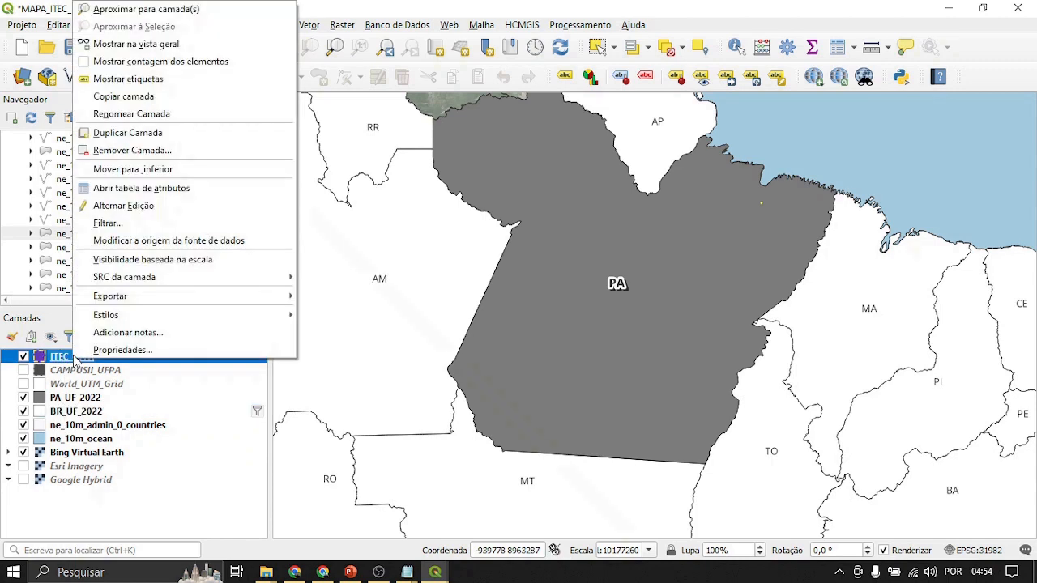
click(134, 114)
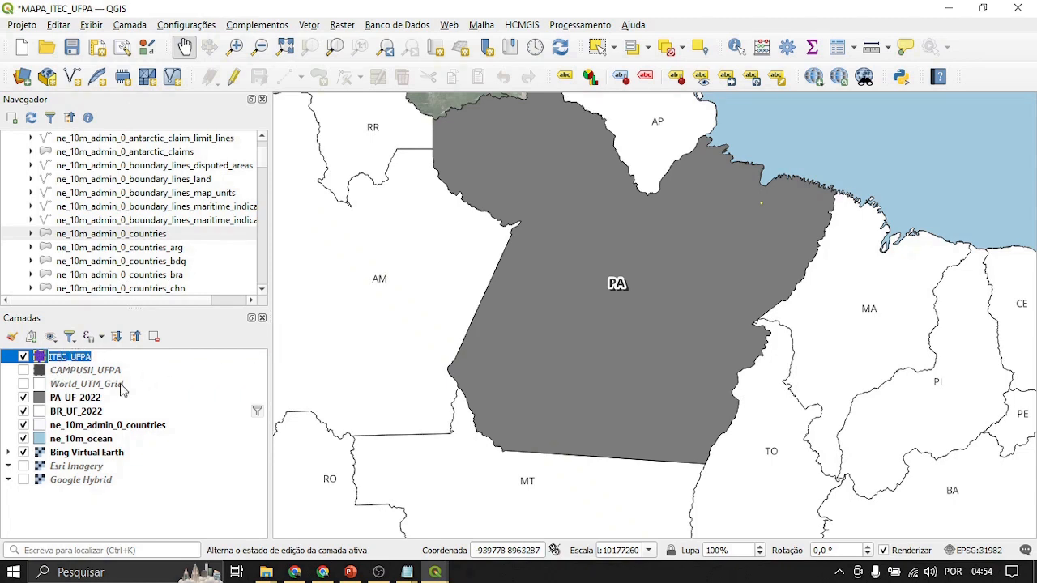
Step: Switch to File Explorer and open AULA PET CIVIL's Camadas Vetoriais folder to examine the layer file names
click(265, 572)
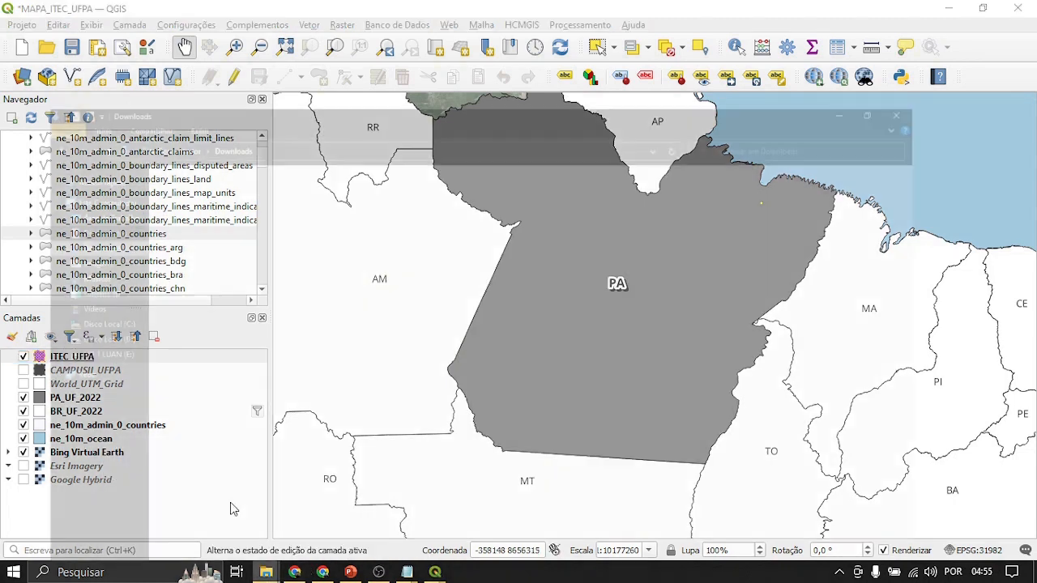
click(232, 504)
double_click(262, 116)
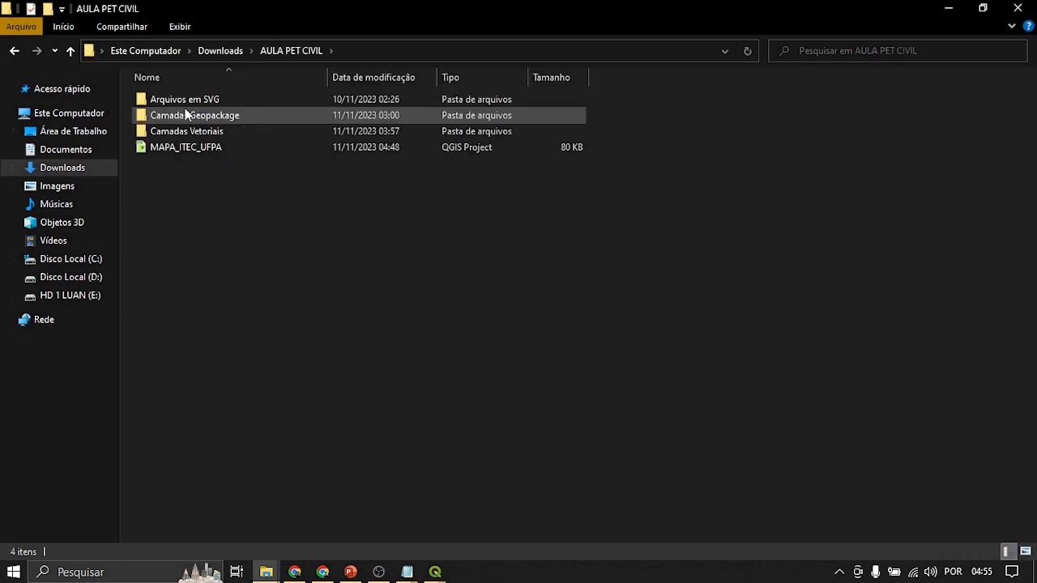
double_click(186, 129)
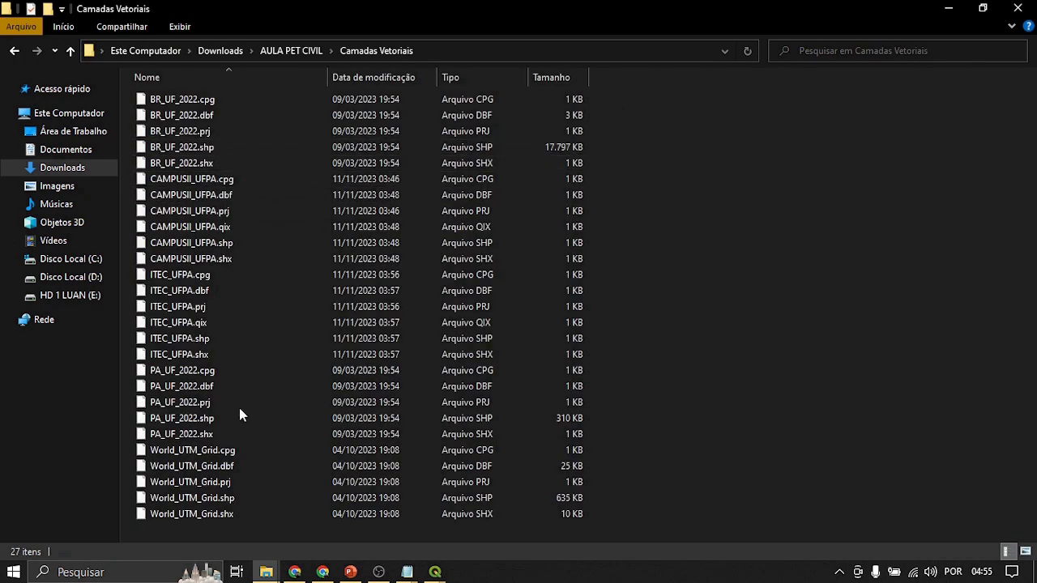
Step: Switch back to the MAPA_ITEC_UFPA project in QGIS and rename the ITEC_UFPA layer as "ITEC - UFPA"
click(436, 572)
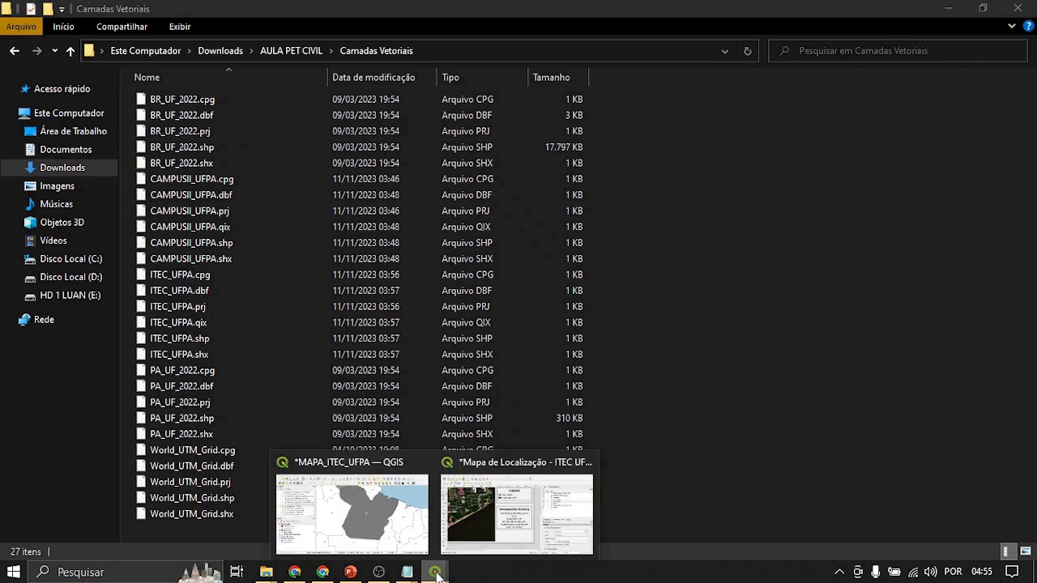
mouse_move(419, 526)
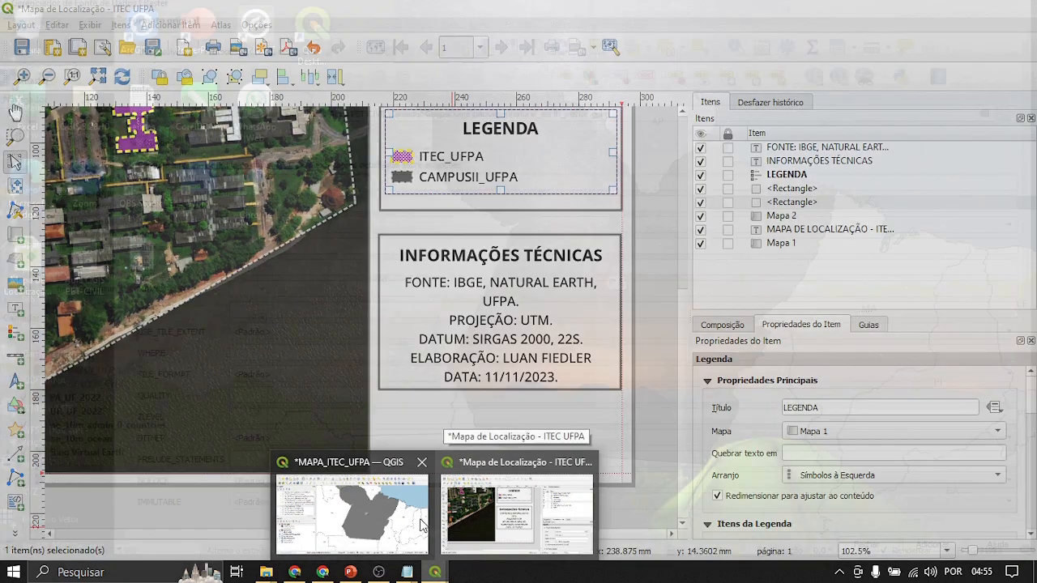
click(423, 525)
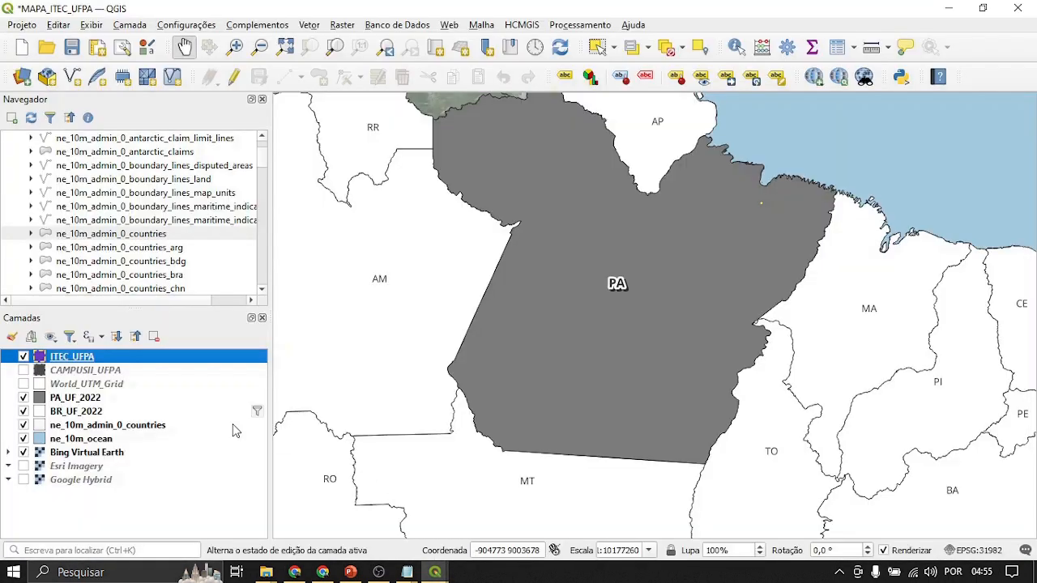
right_click(64, 359)
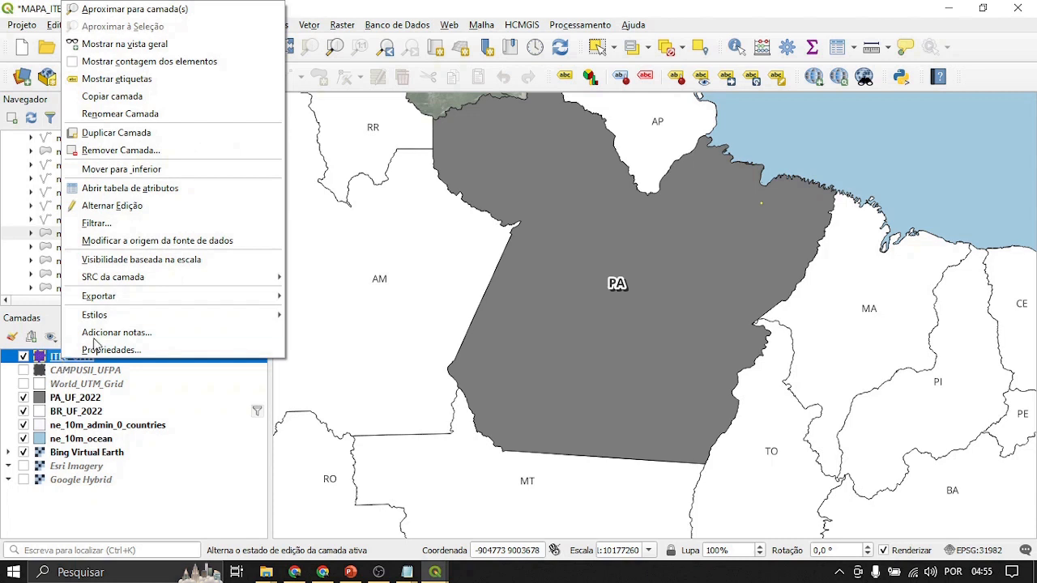
click(130, 118)
text(ITEC - UFPA)
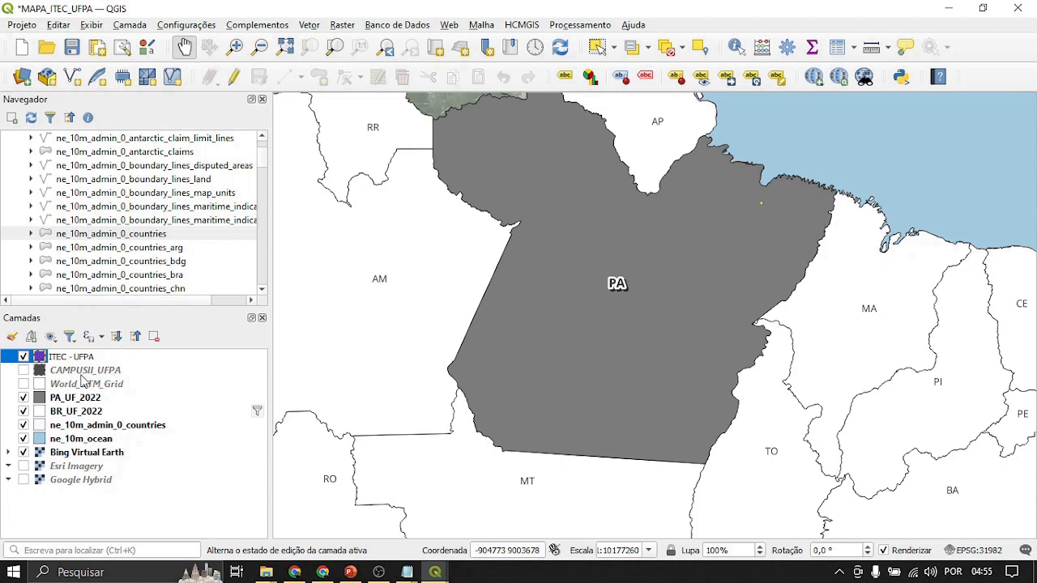
key(Return)
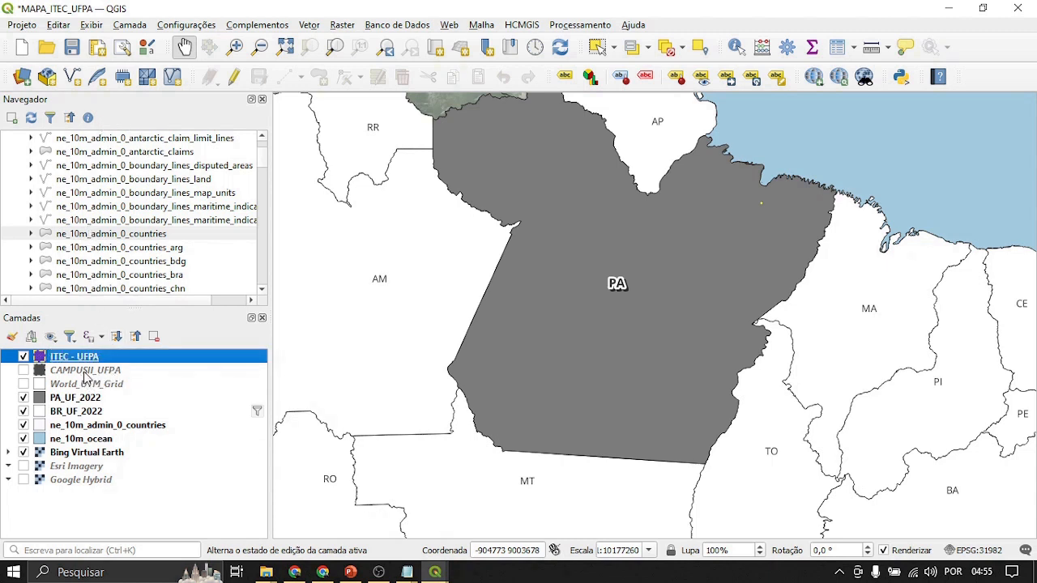
Step: Rename the CAMPUSII_UFPA layer as "CAMPUS II - UFPA"
click(80, 374)
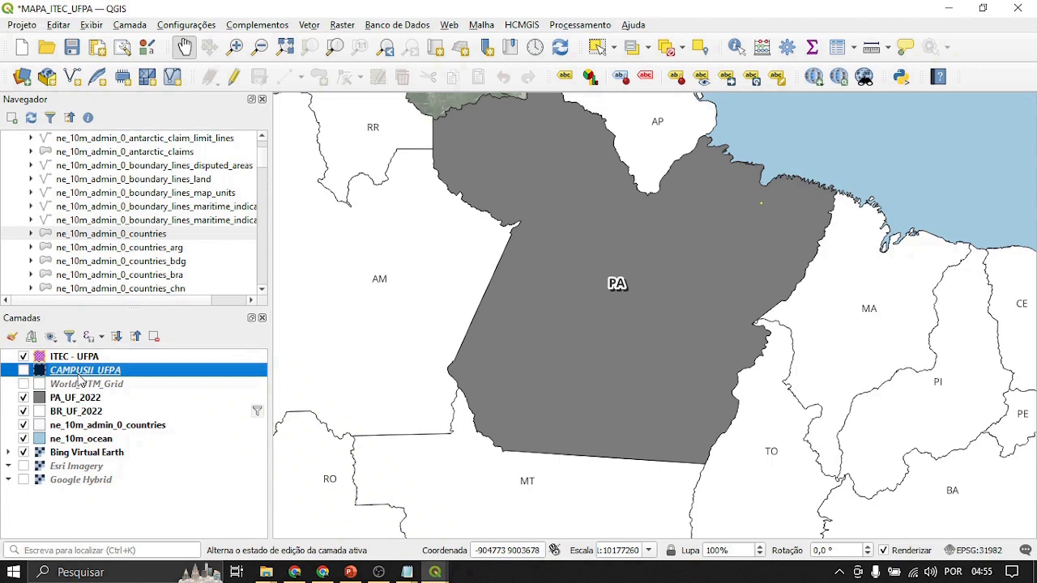
double_click(79, 374)
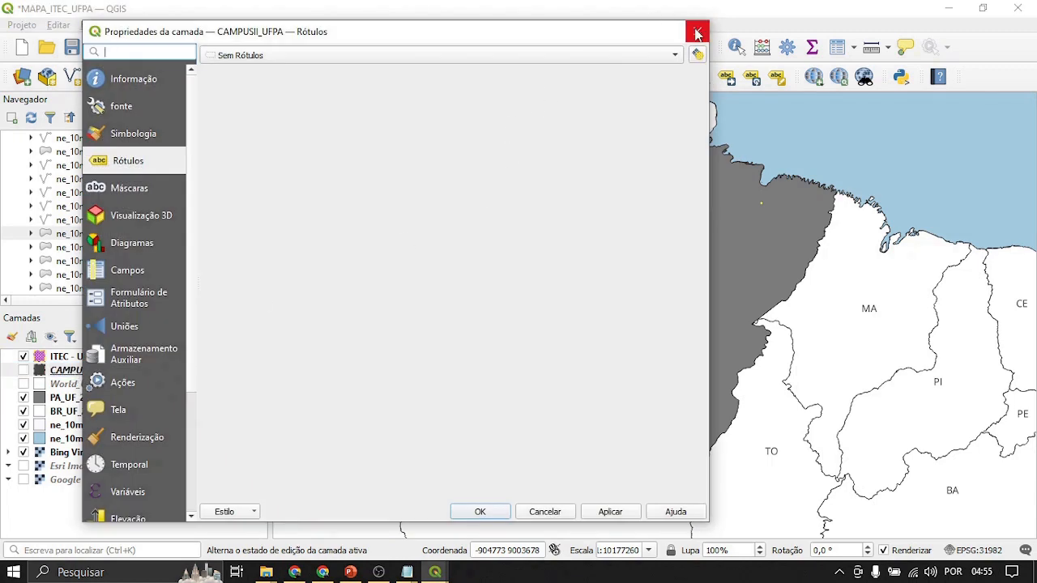
click(697, 33)
right_click(80, 374)
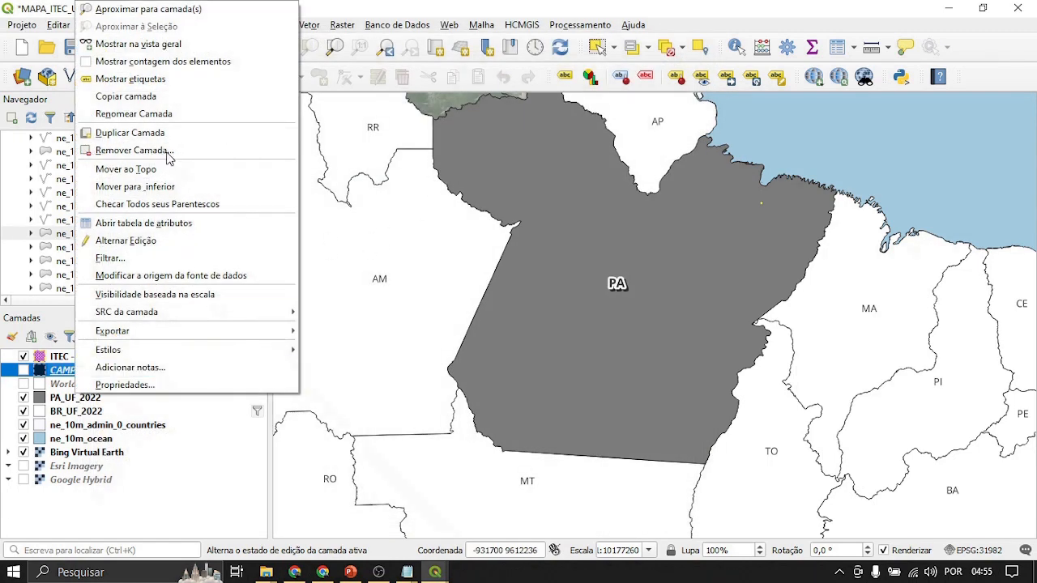
click(162, 110)
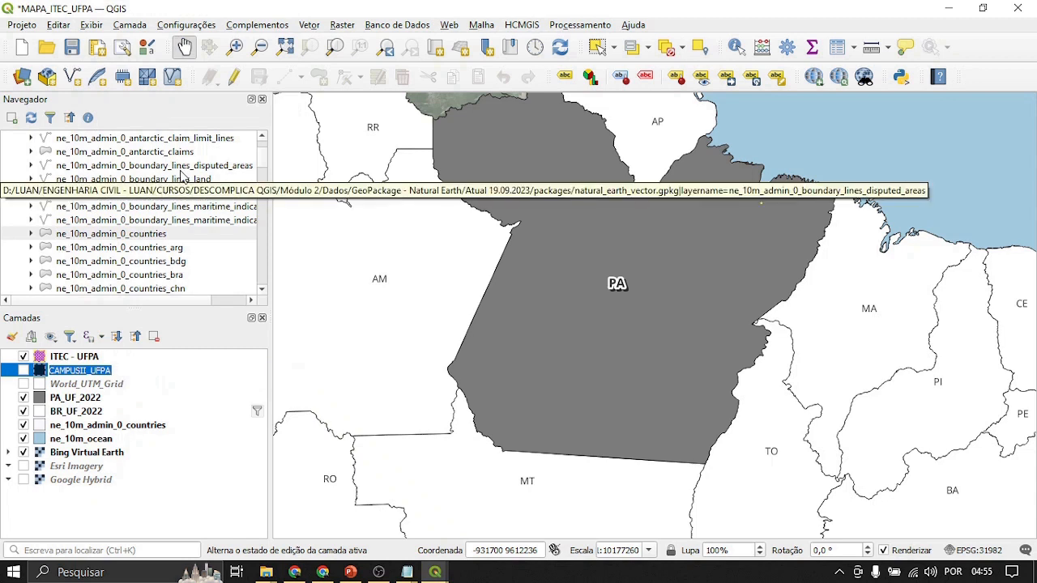
text(CA)
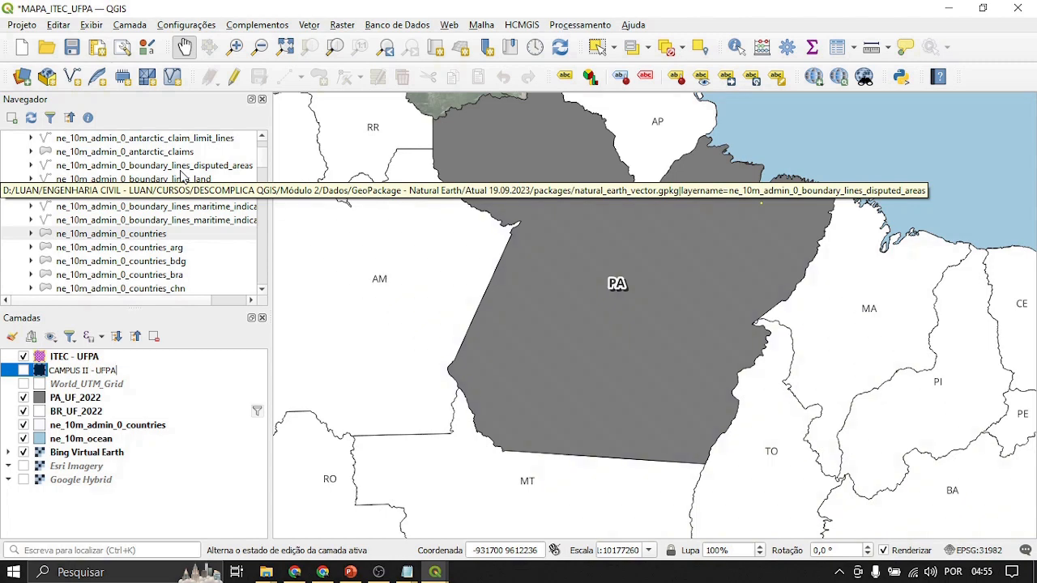
key(Return)
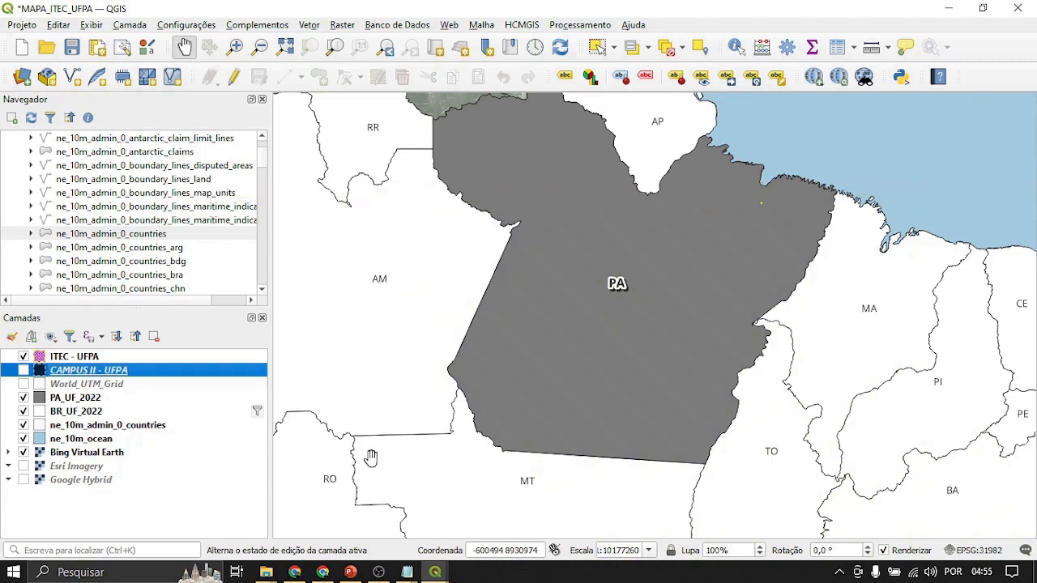
Step: Return to the Mapa de Localização layout and examine the renamed entries in the legend
click(435, 572)
click(478, 545)
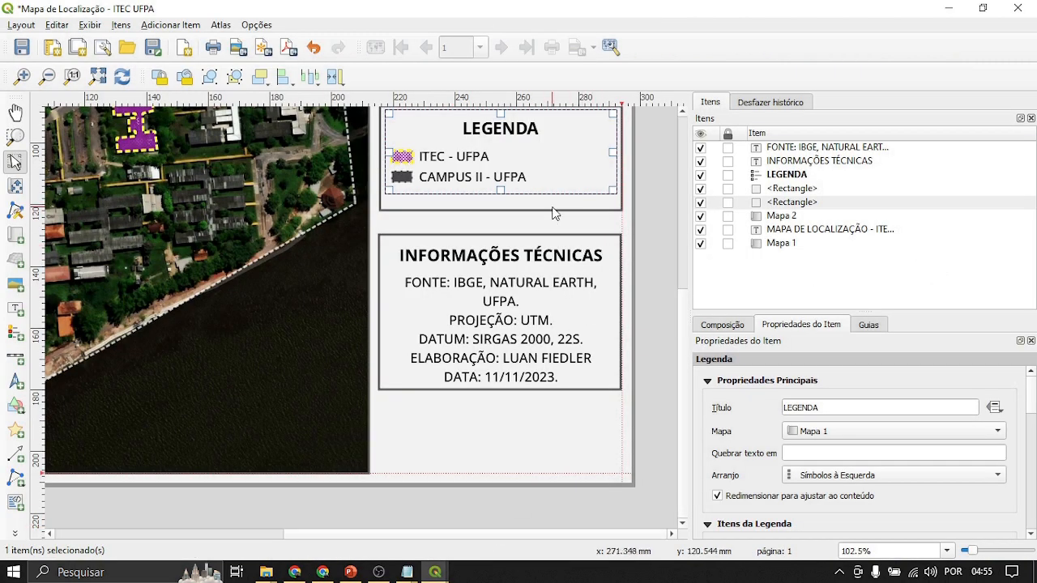
click(652, 202)
click(476, 159)
scroll(616, 235, up, 10)
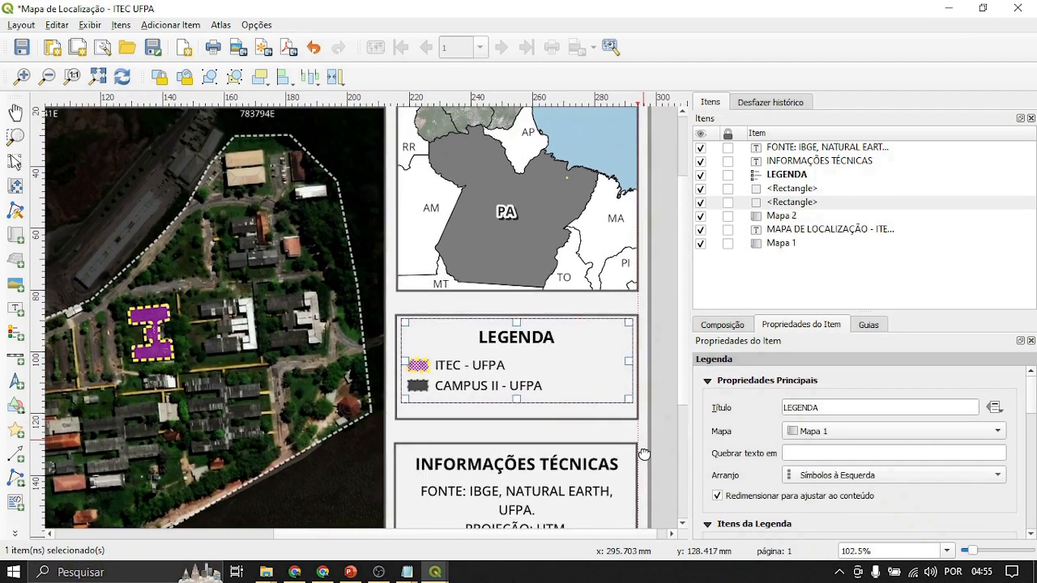
scroll(585, 349, down, 1)
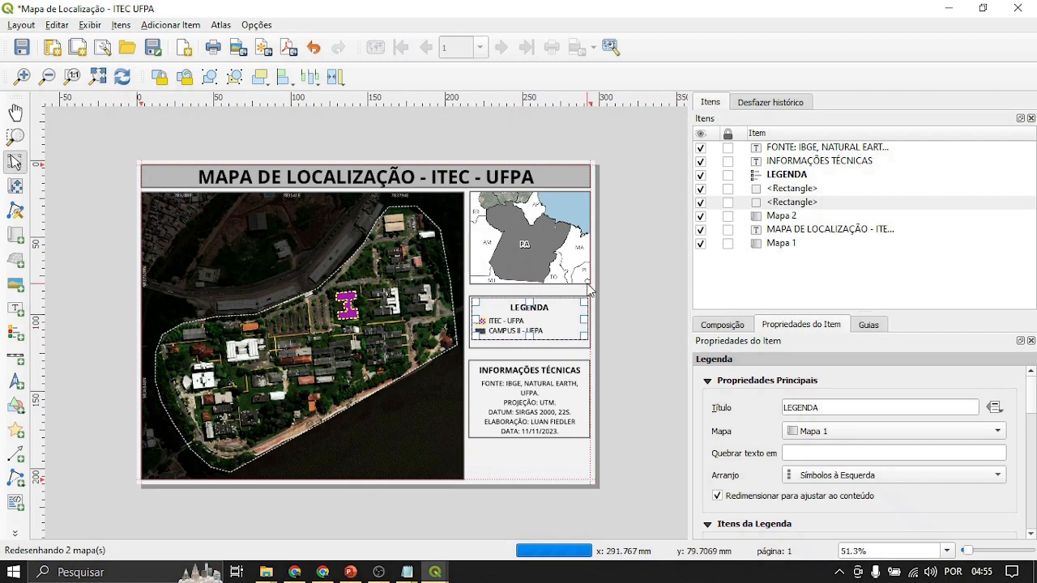
scroll(587, 280, up, 1)
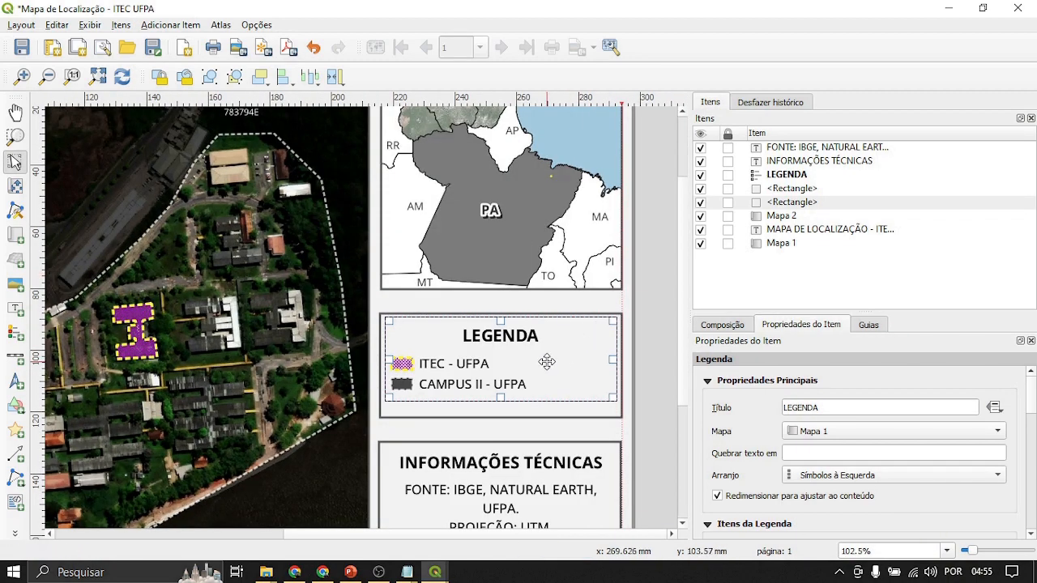
scroll(454, 374, up, 1)
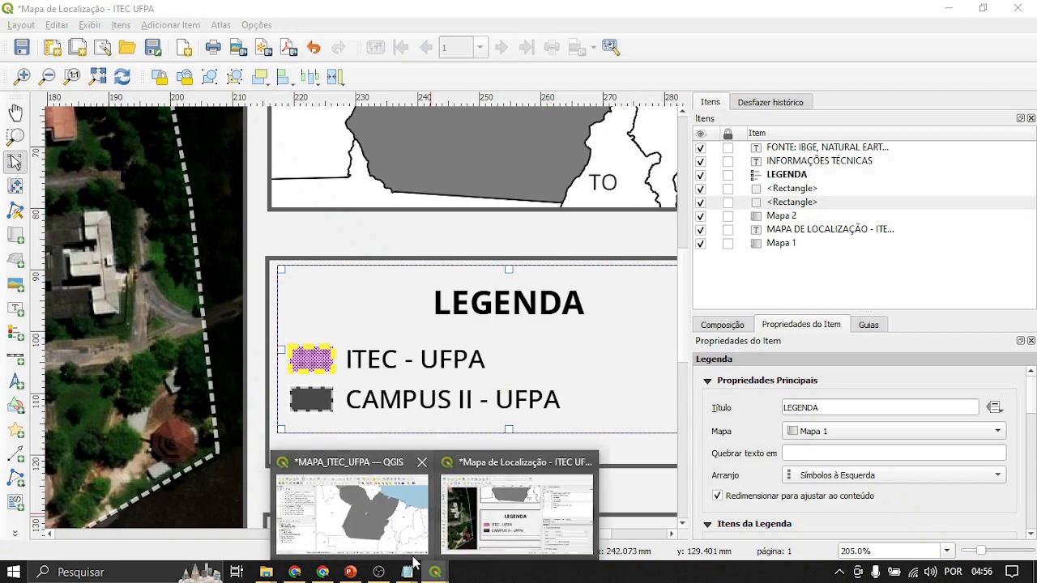
Step: In the main project window, rename the ITEC - UFPA layer as "INSTITUTO DE TECNOLOGIA - UFPA"
click(354, 511)
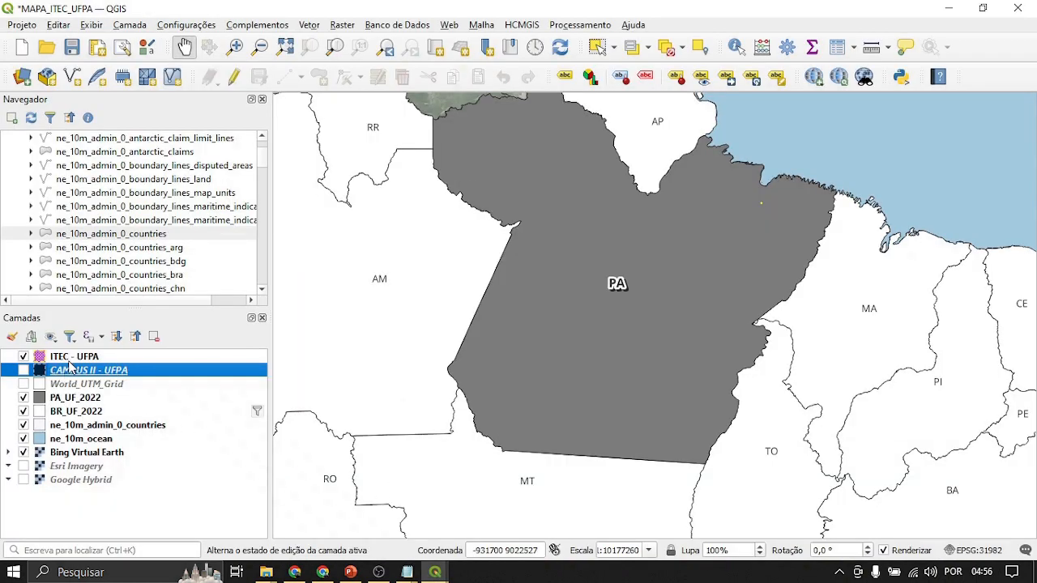
click(72, 358)
right_click(71, 357)
click(130, 111)
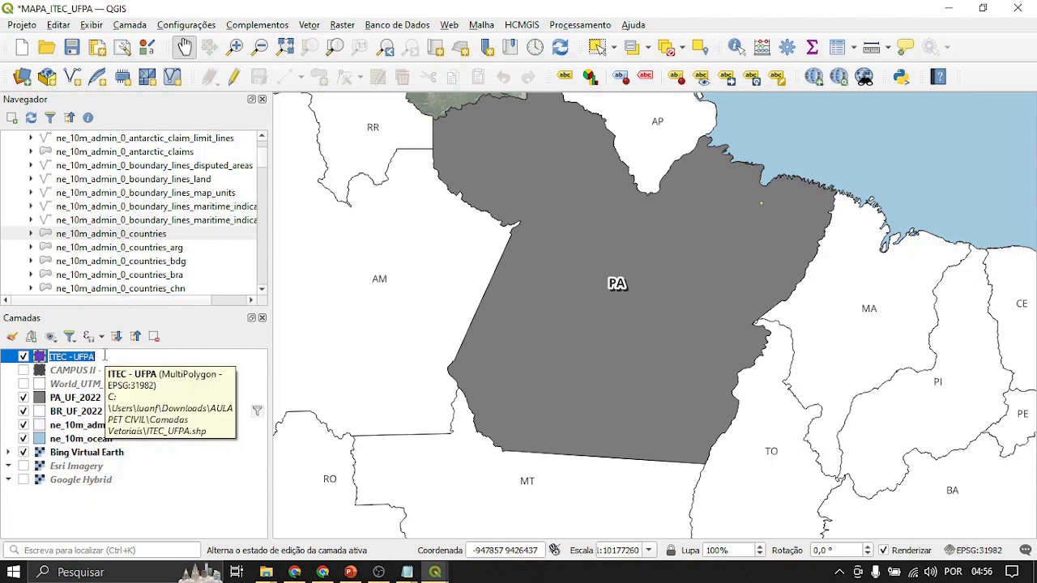
text(INSTITUTO DE TECNOLOGIA)
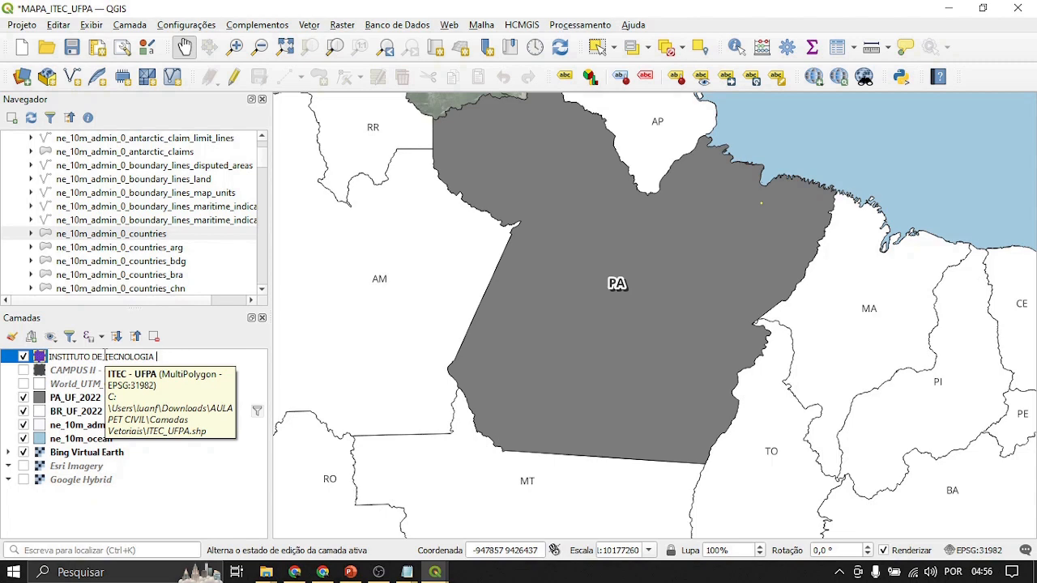
text(UFPA)
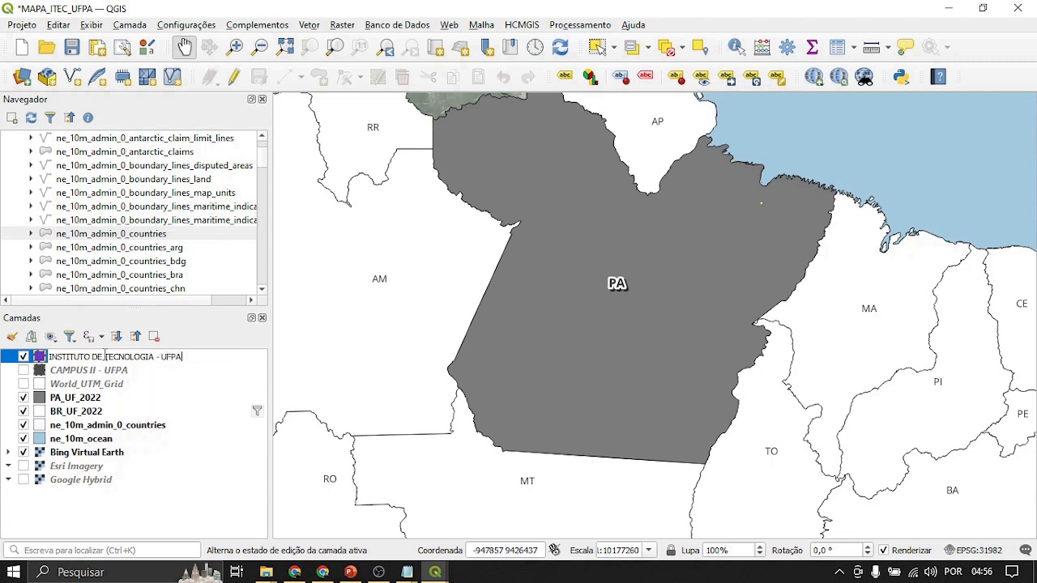
key(Return)
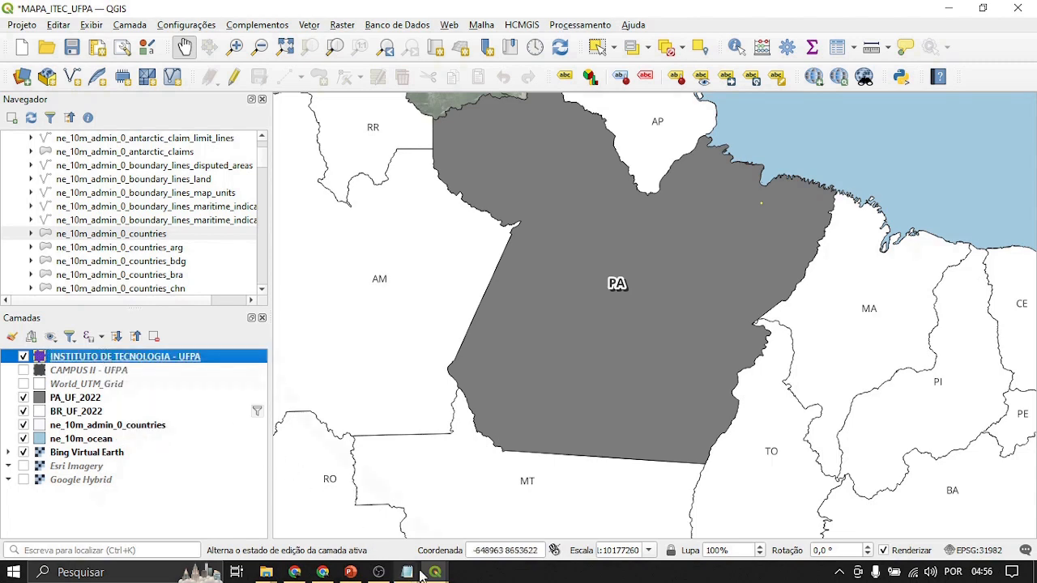
Step: Return to the layout and check how the renamed institute entry fits within the legend's frame
mouse_move(438, 574)
click(516, 511)
scroll(519, 389, down, 2)
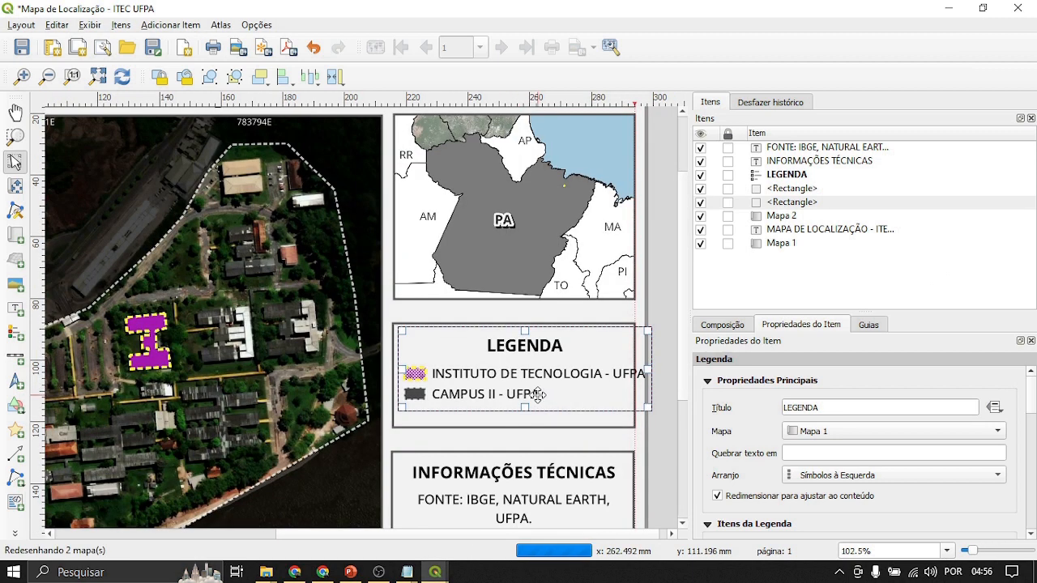
drag(567, 407, 556, 352)
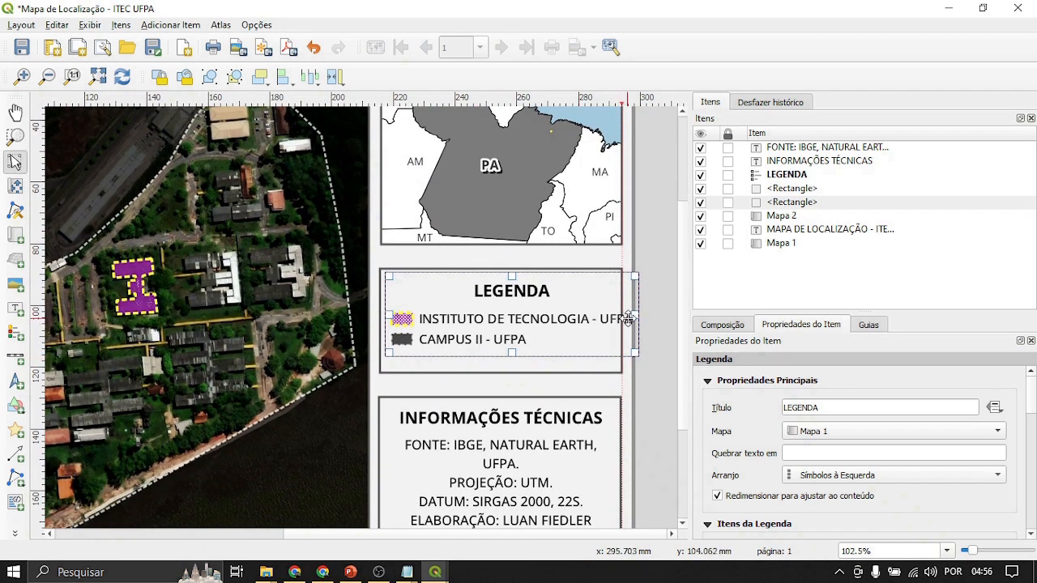
Step: In the main project window, rename the "INSTITUTO DE TECNOLOGIA - UFPA" layer as "INSTITUTO DE TECNOLOGIA"
drag(625, 319, 593, 317)
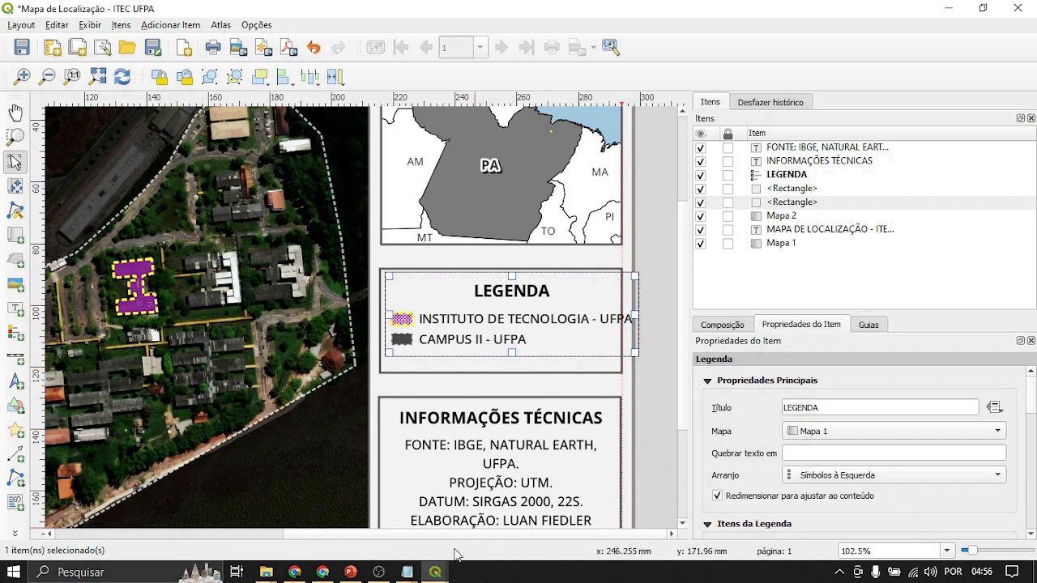
click(393, 535)
right_click(134, 358)
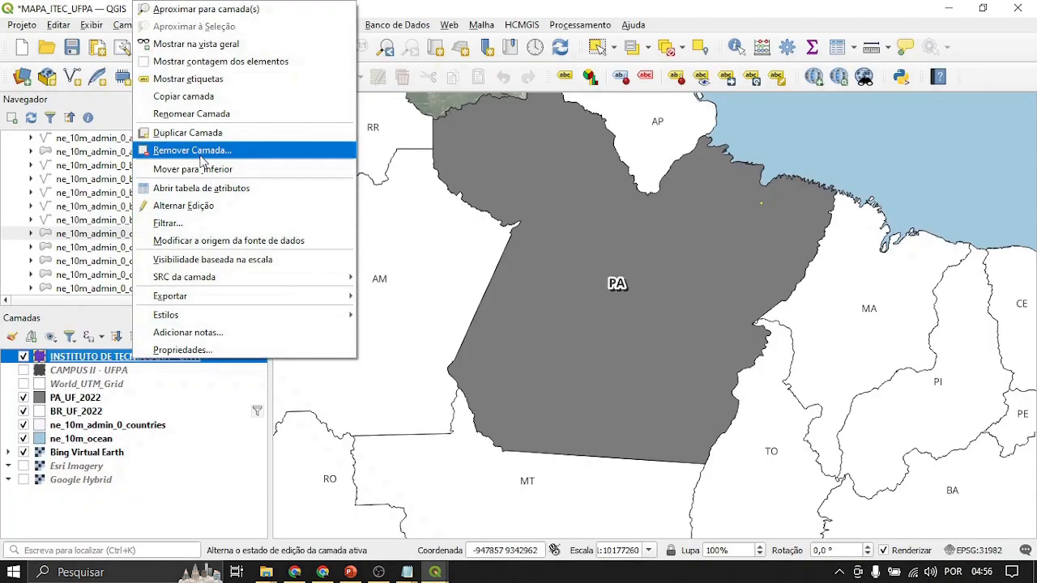
click(193, 115)
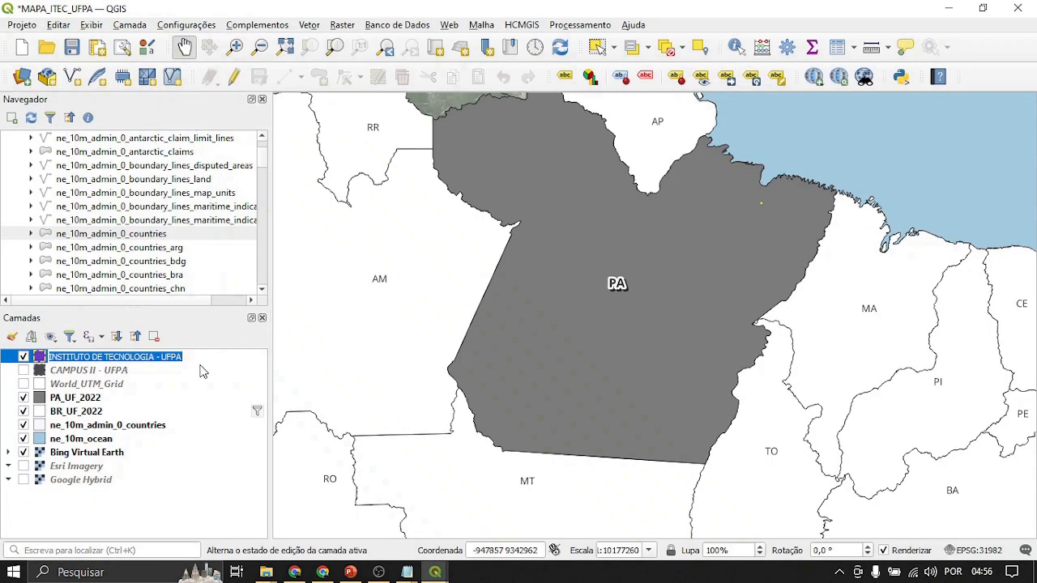
click(200, 359)
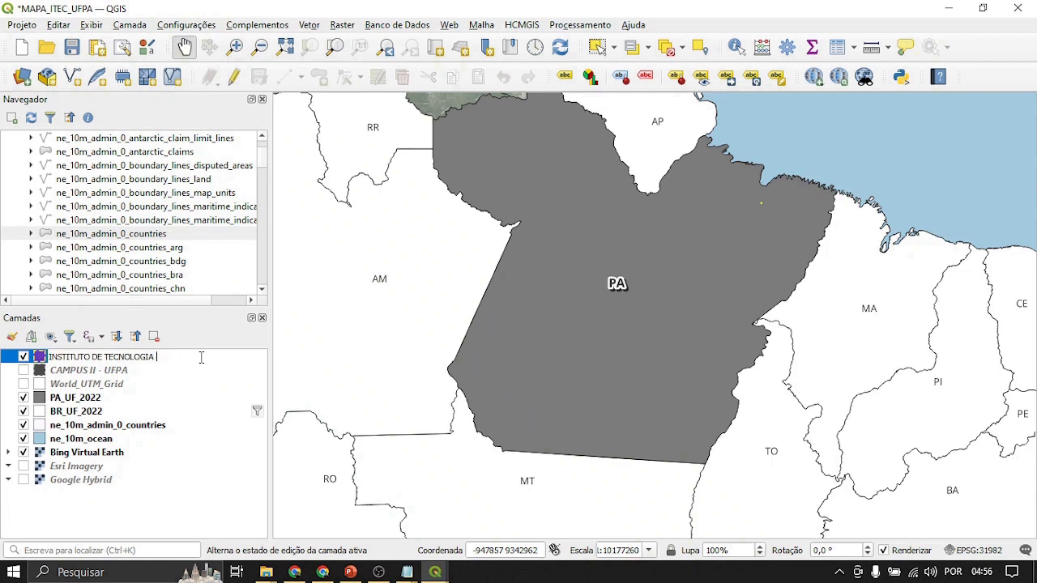
key(Return)
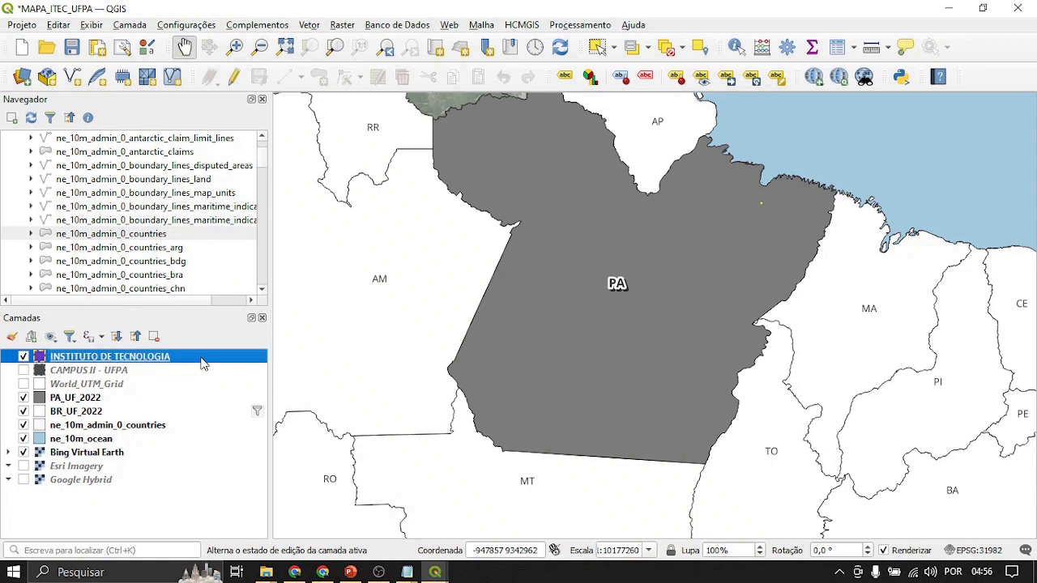
Step: Return to the Mapa de Localização layout and narrow the legend so it fits inside its frame
mouse_move(435, 572)
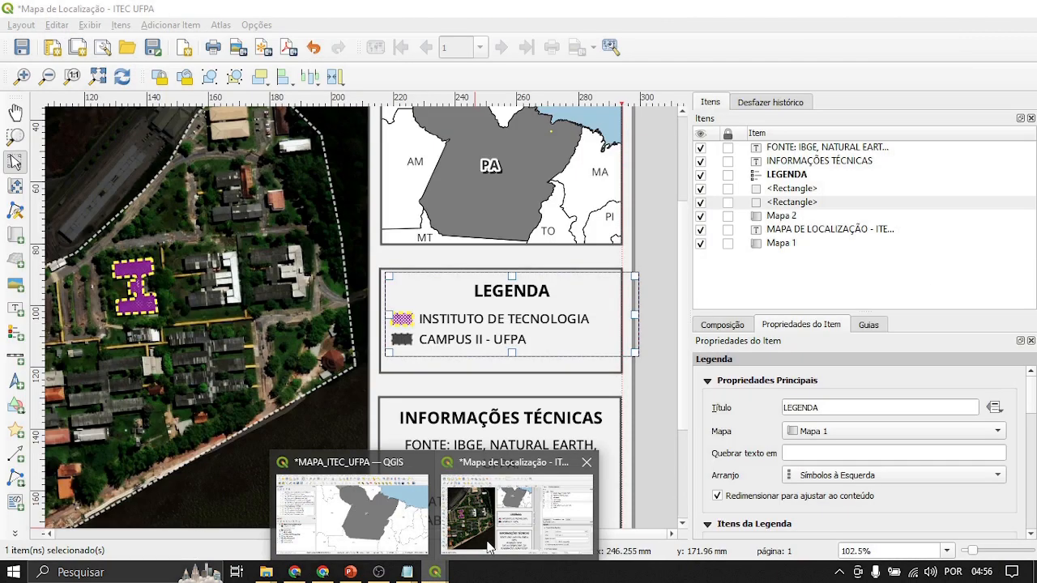
click(489, 549)
drag(635, 315, 612, 316)
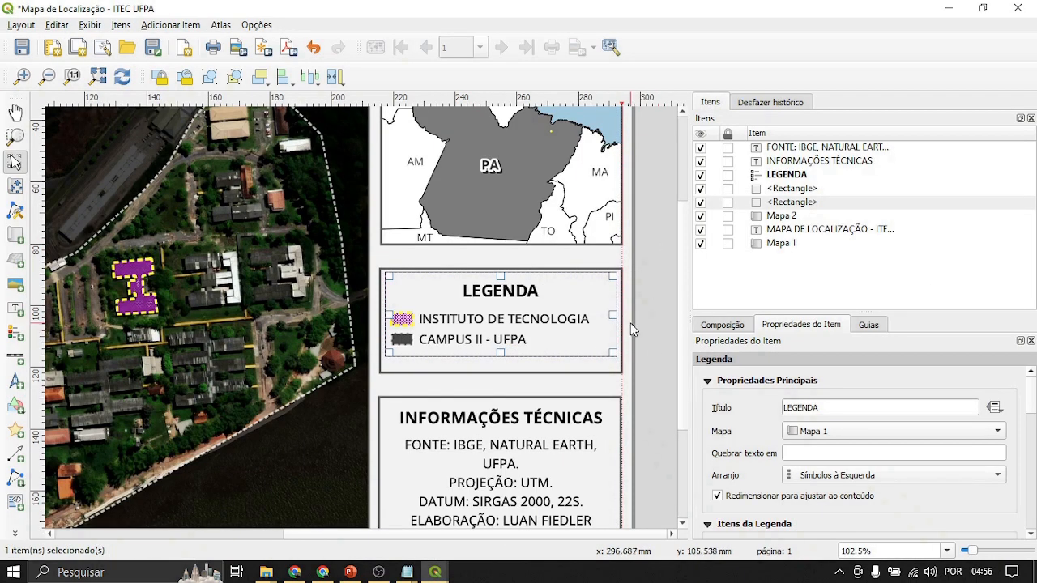
click(660, 326)
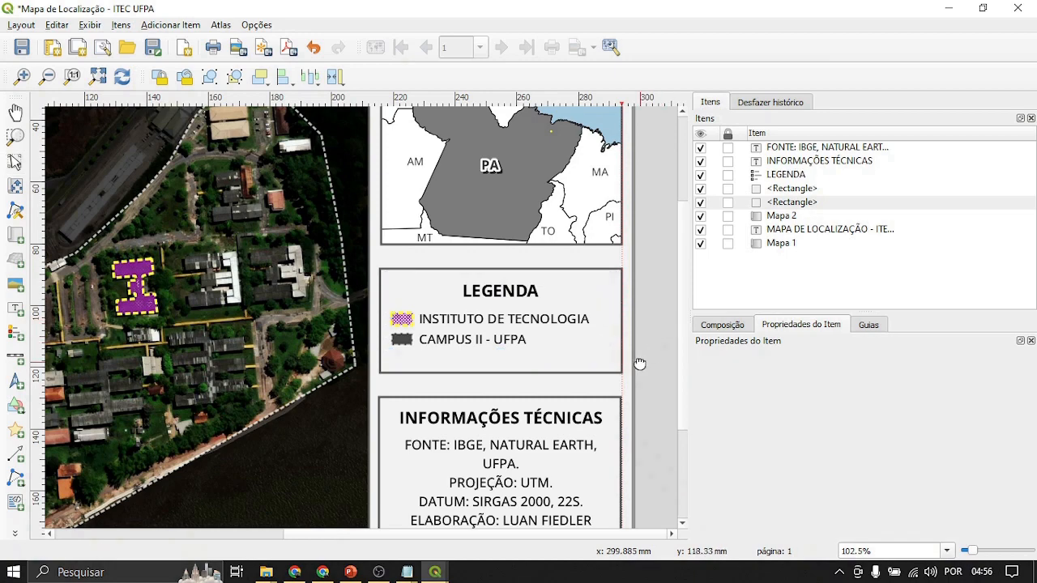
Step: Add a scale bar for Mapa 1 below the technical information block and set its style to Caixa Dupla
scroll(637, 308, down, 3)
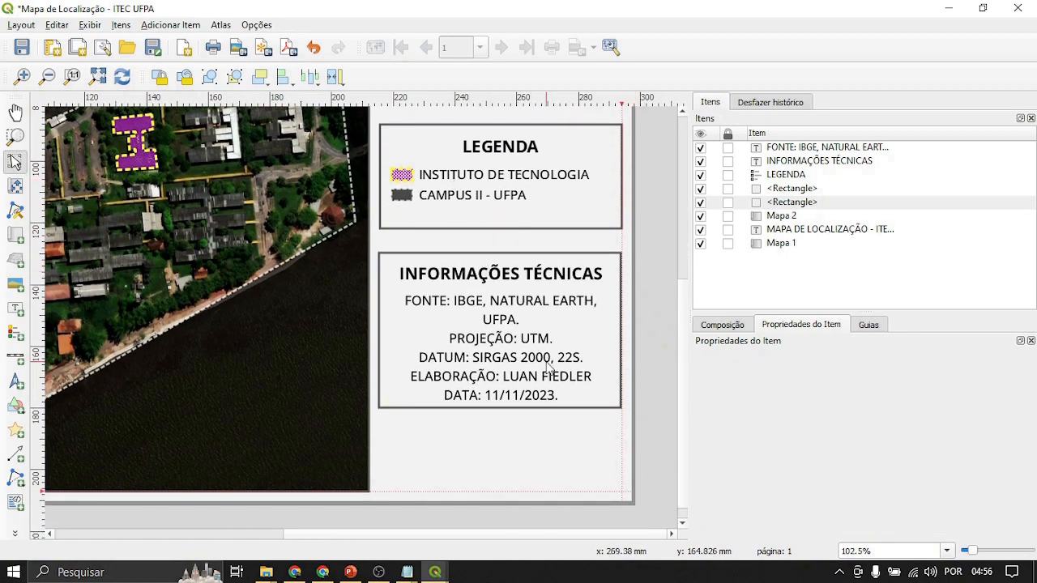
scroll(520, 455, down, 1)
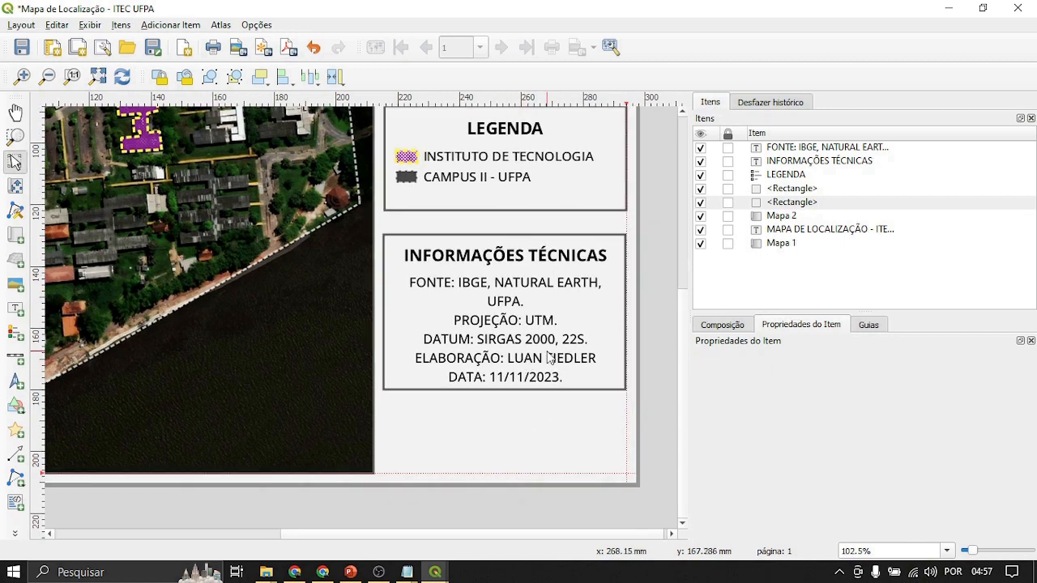
scroll(474, 395, right, 1)
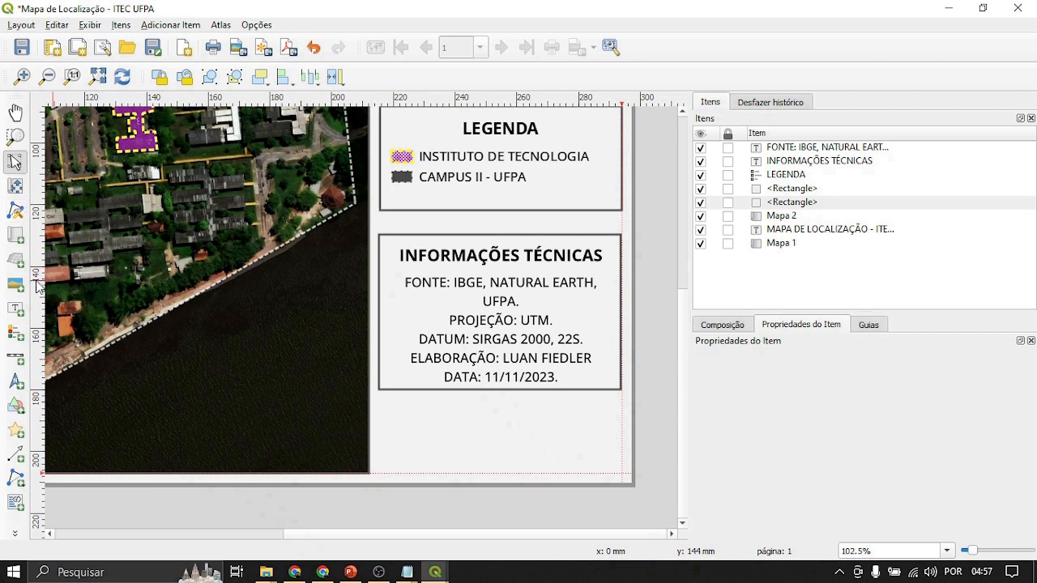
click(18, 361)
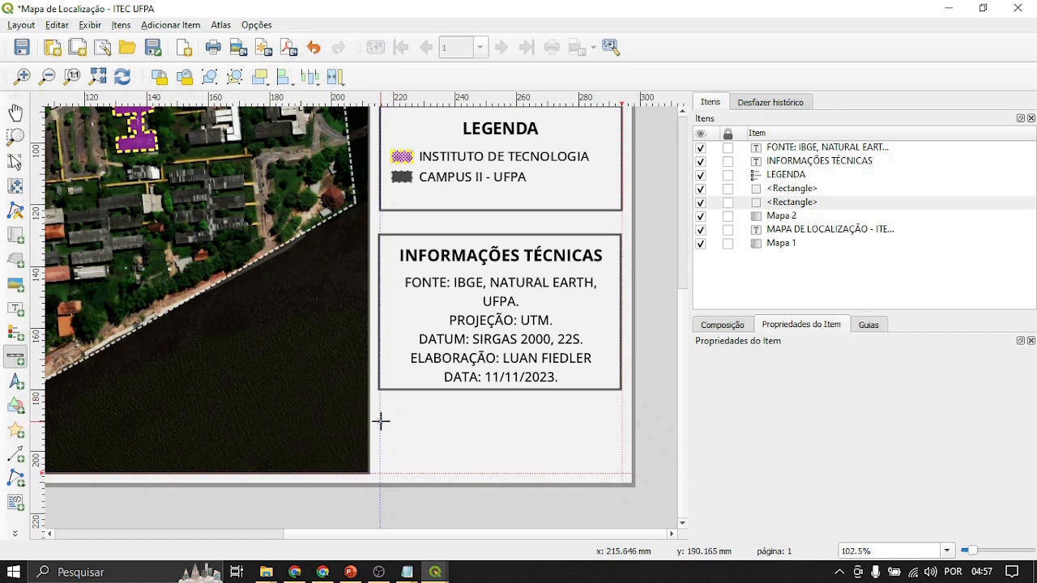
drag(379, 446, 625, 466)
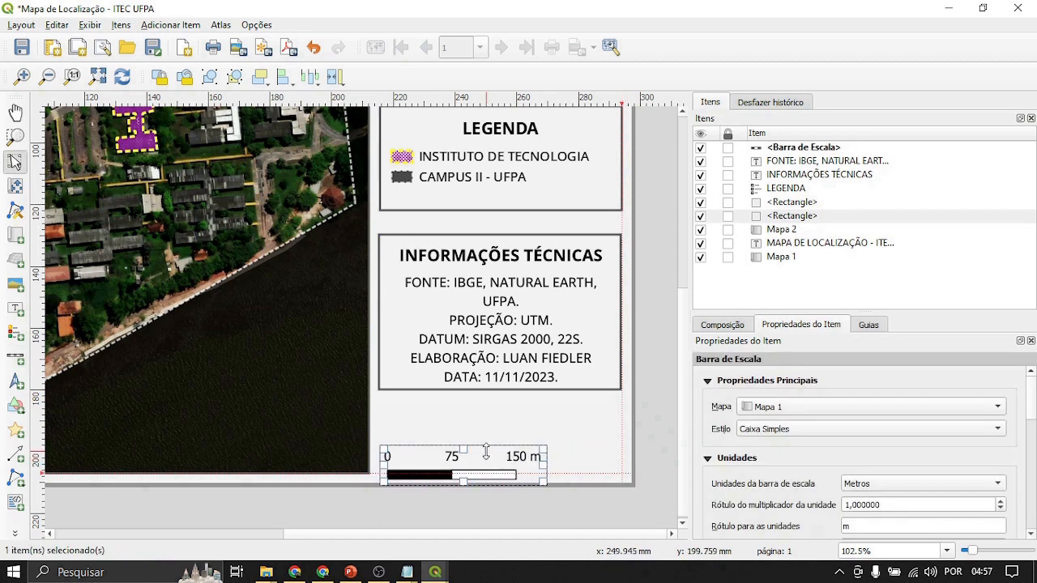
click(799, 435)
click(758, 442)
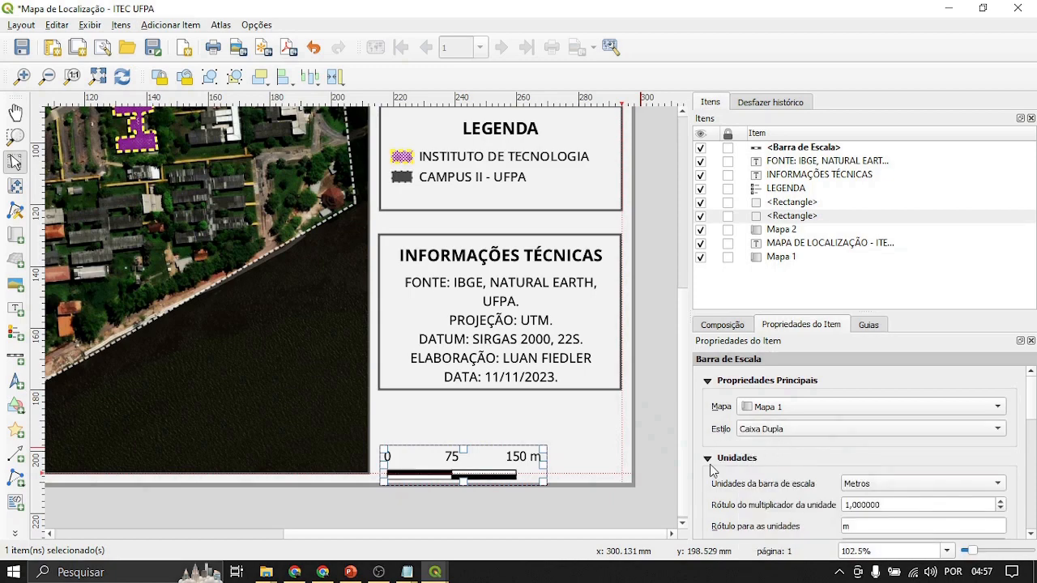
Step: Set the scale bar's left segments to 2 and move the bar up so it rests on the lower margin guide
scroll(713, 467, down, 2)
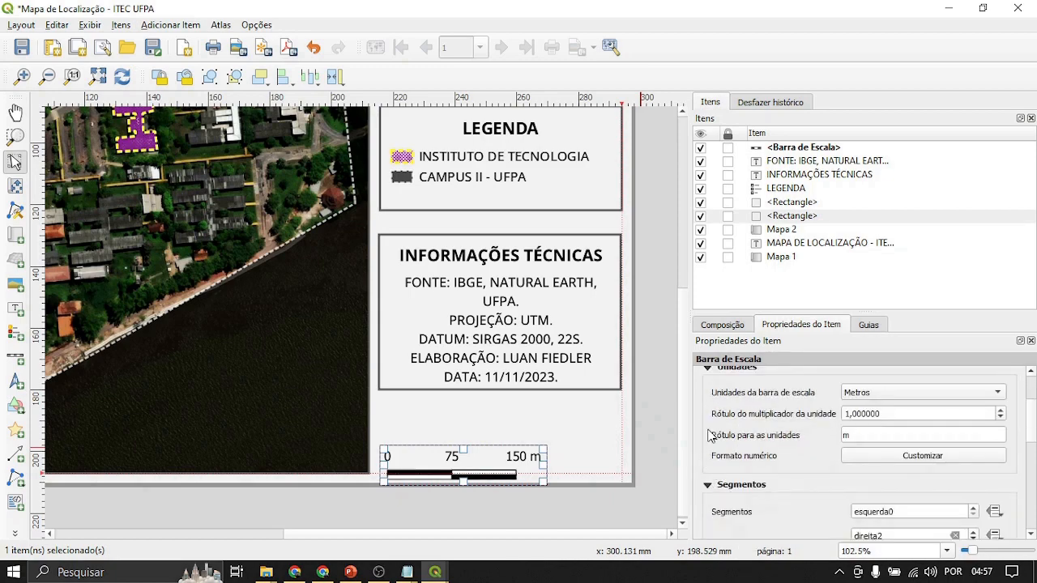
scroll(708, 436, down, 3)
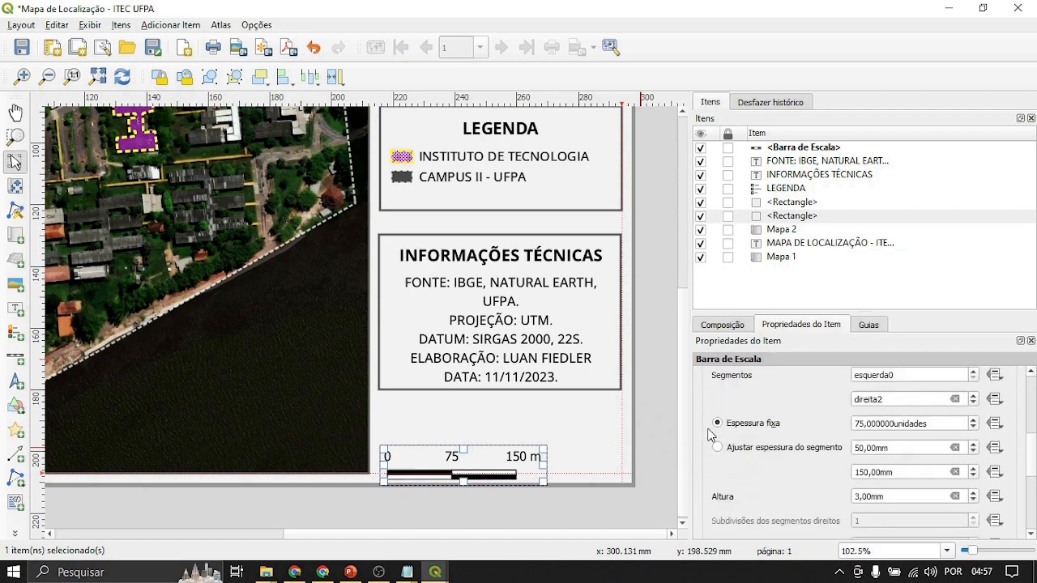
scroll(708, 436, up, 1)
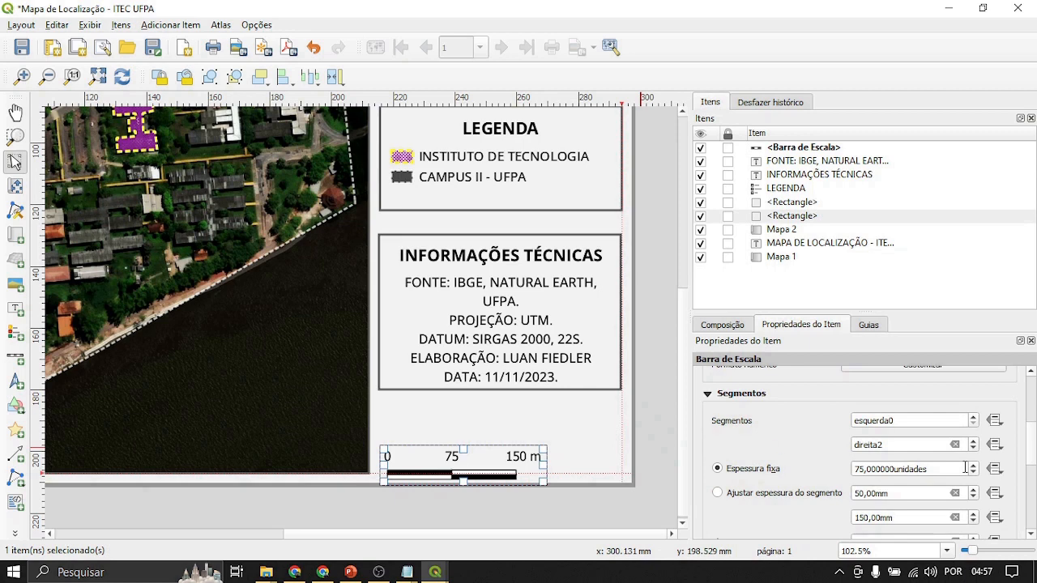
click(975, 418)
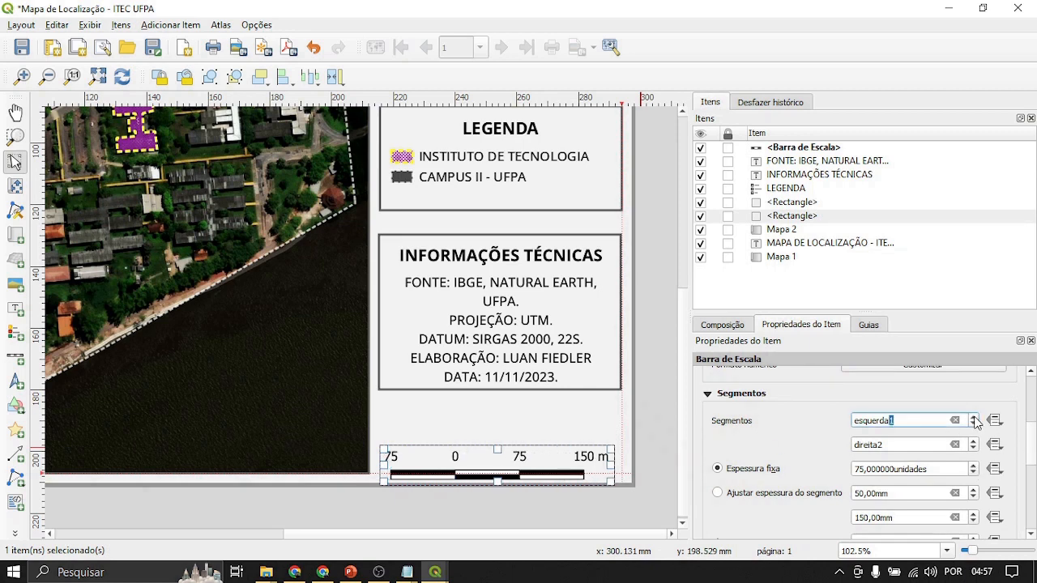
click(974, 417)
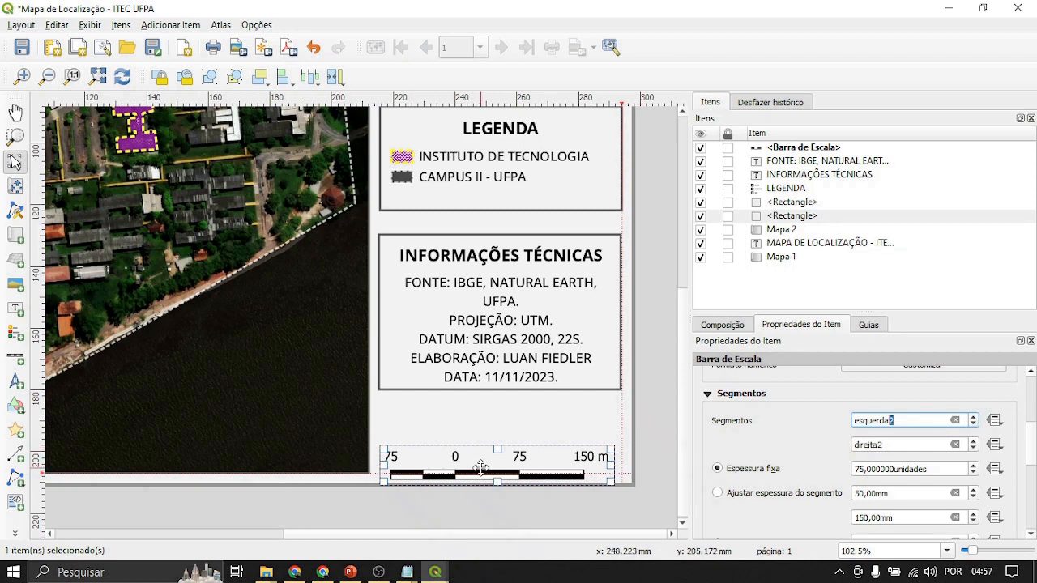
drag(591, 457, 589, 444)
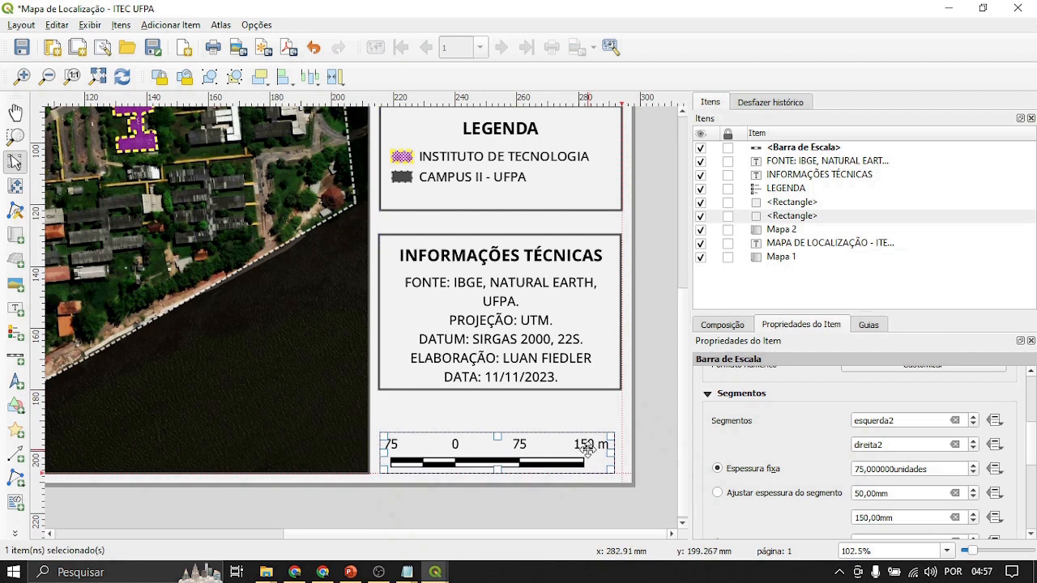
Step: Set the scale bar's label margin to 2 mm in its display settings
scroll(714, 453, down, 5)
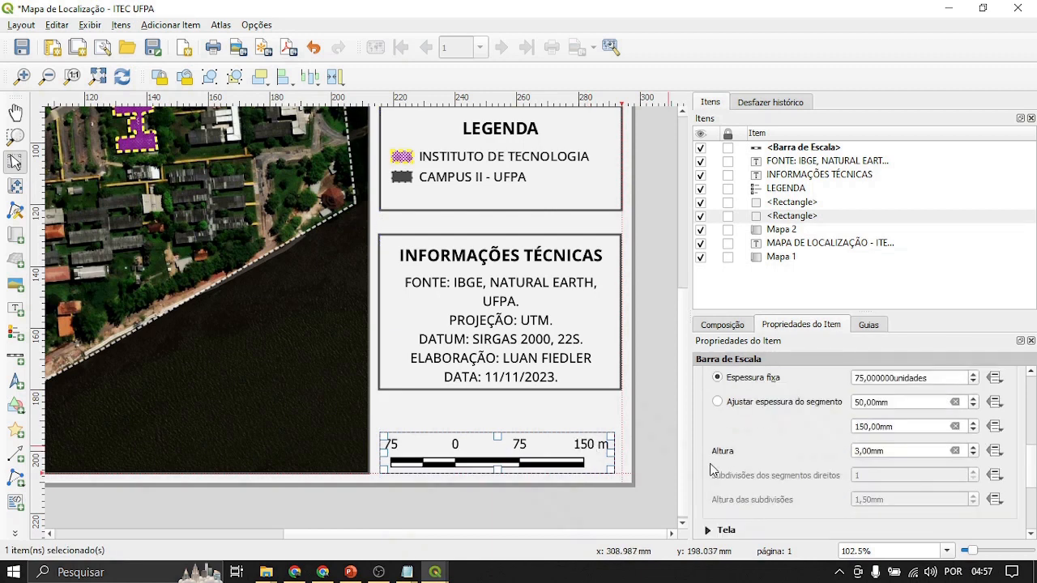
scroll(711, 482, down, 1)
scroll(711, 481, up, 1)
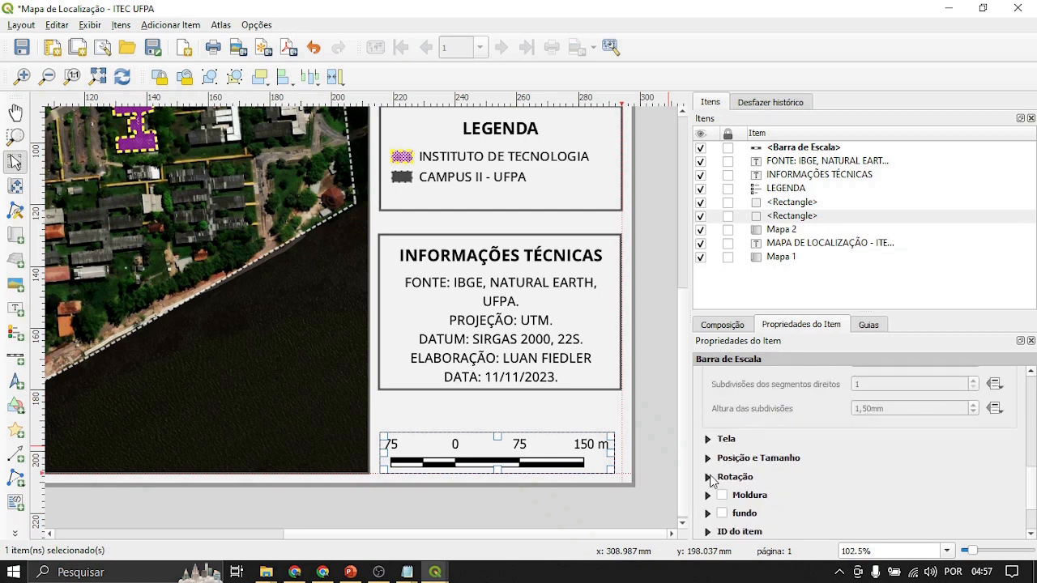
scroll(711, 474, down, 1)
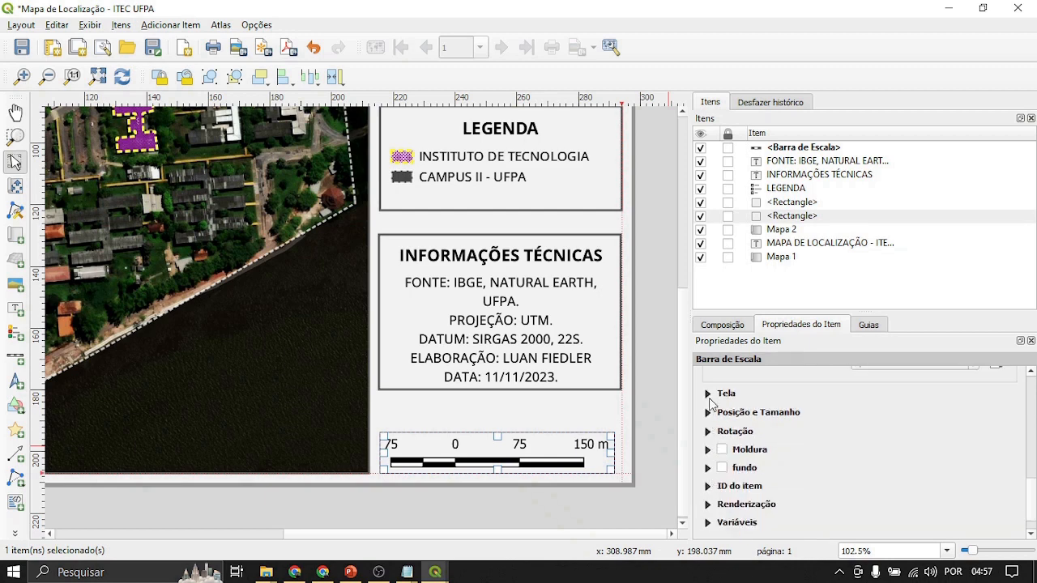
click(709, 394)
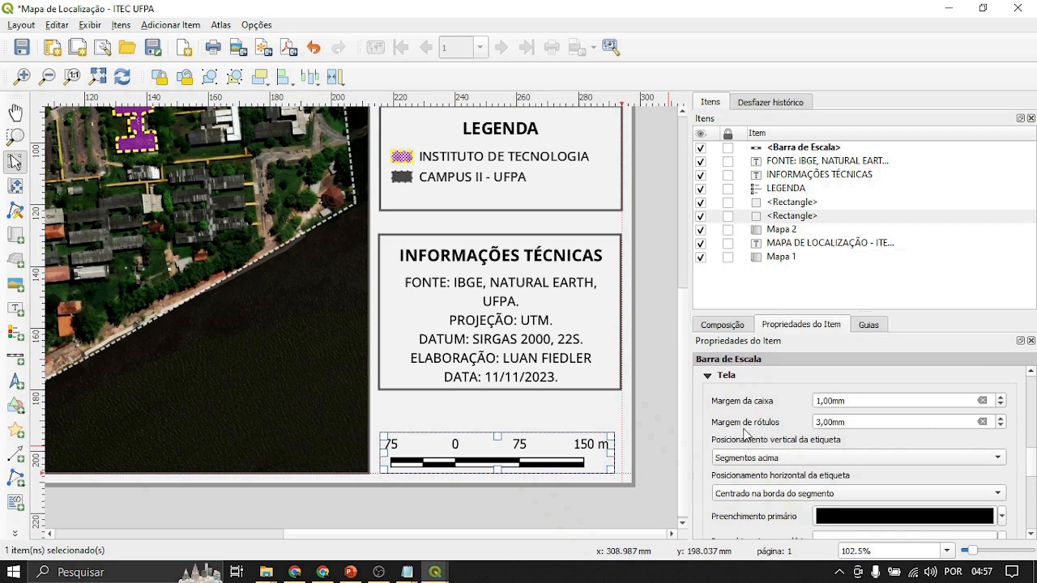
click(1002, 427)
click(1002, 427)
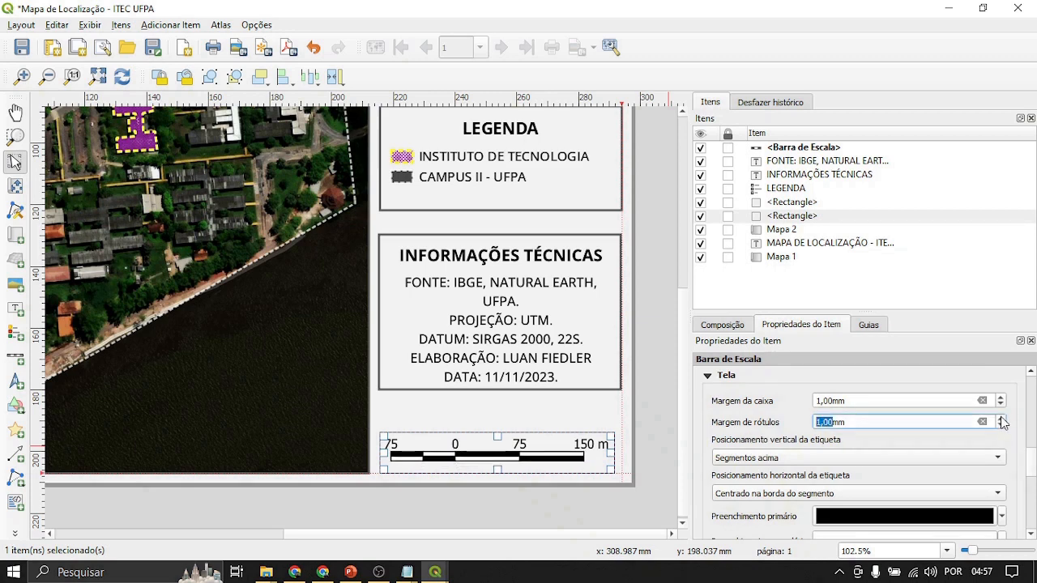
click(1002, 419)
Step: Change the scale bar's label font to Open Sans with the Medium style
scroll(705, 442, down, 6)
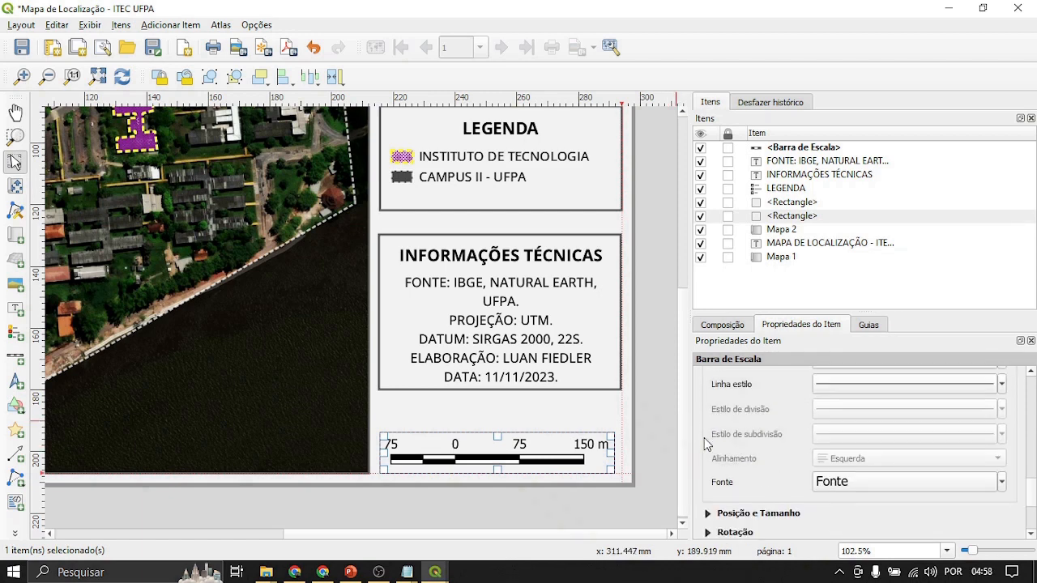
click(891, 482)
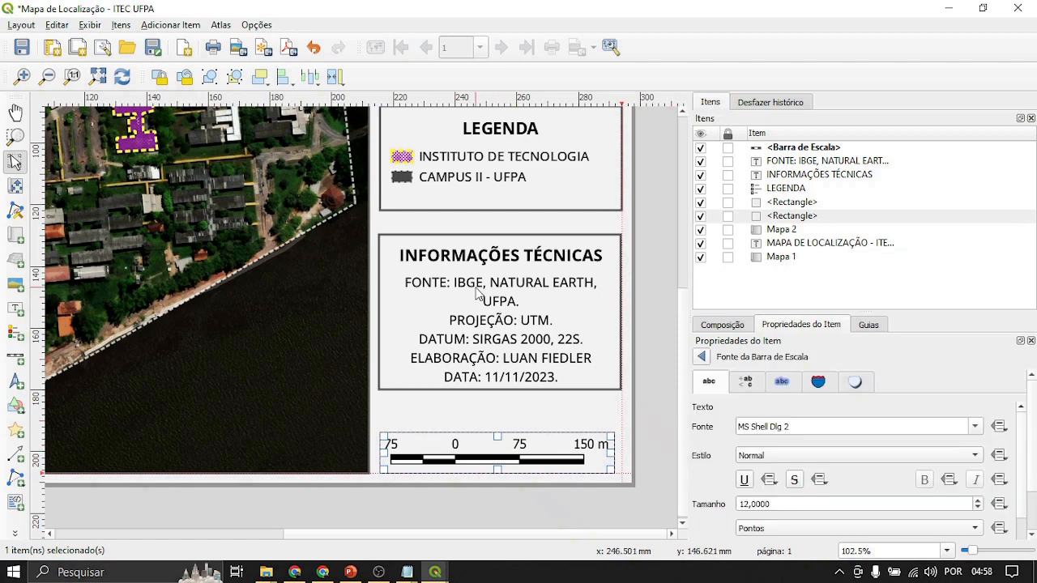
drag(821, 431, 705, 427)
text(OPEn Sans)
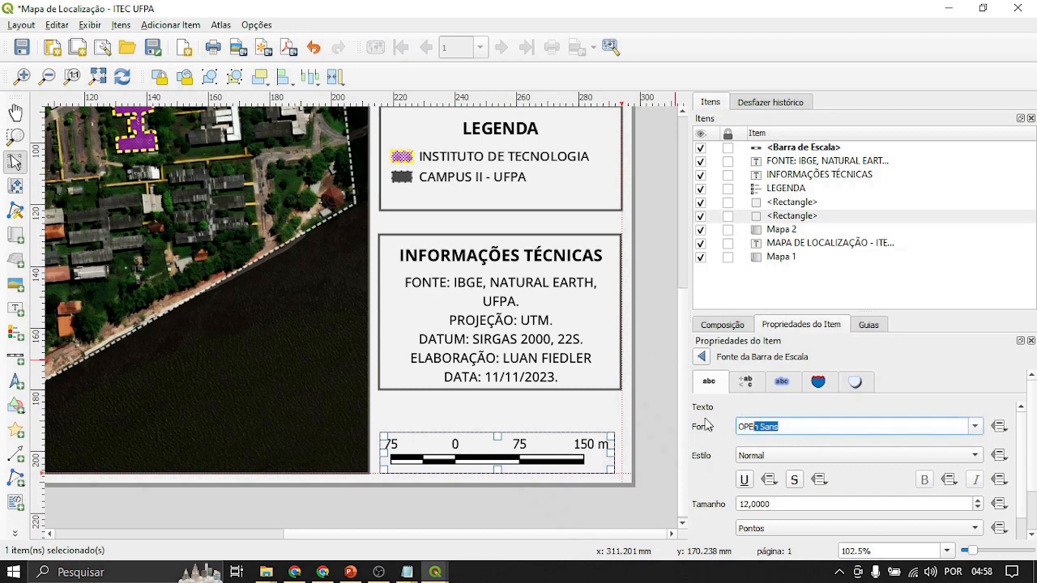
key(Return)
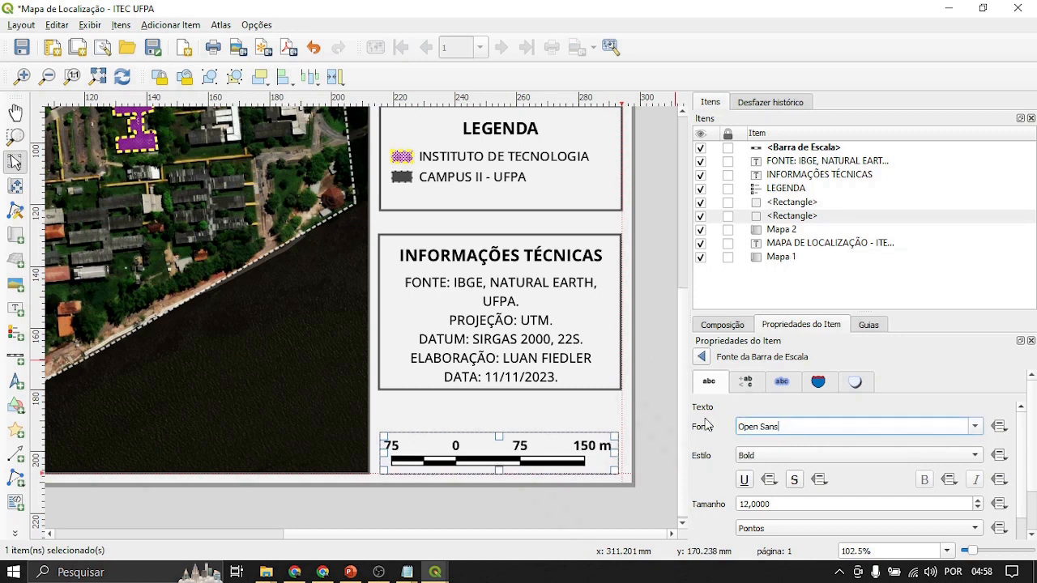
click(797, 454)
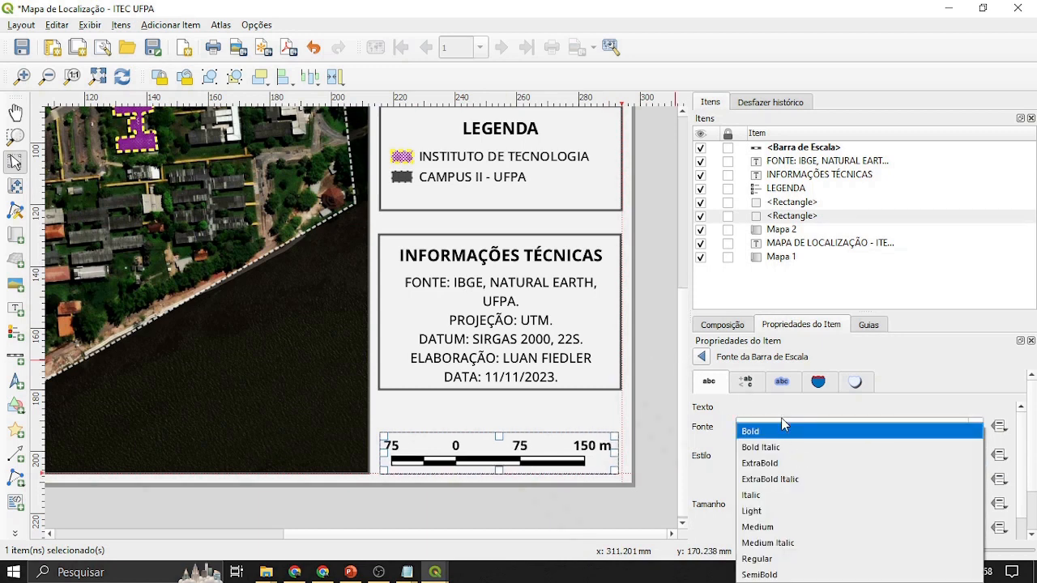
click(772, 531)
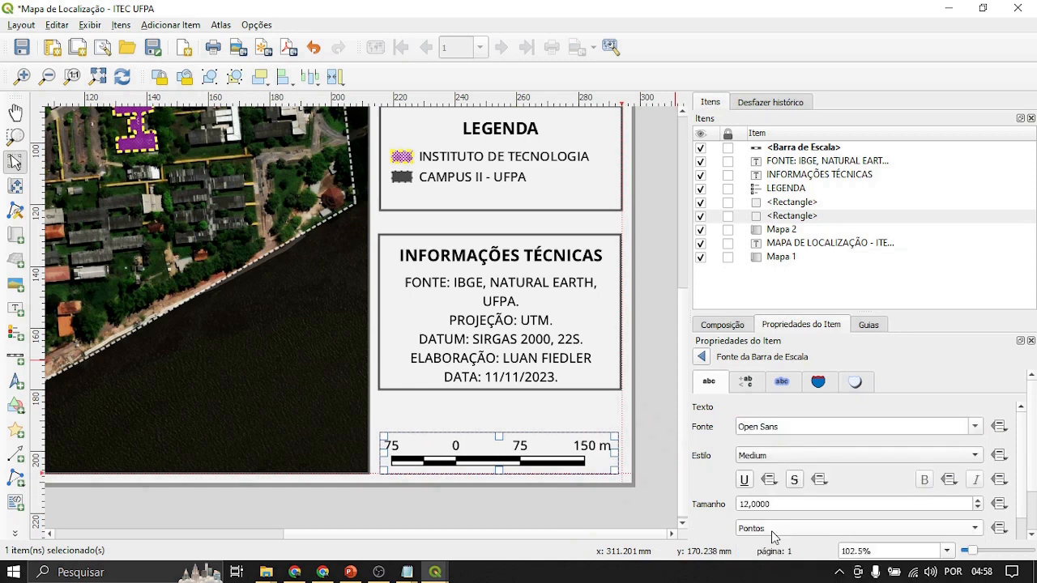
click(702, 357)
Step: Set the height of the scale bar's segments to 2 mm
scroll(716, 436, up, 6)
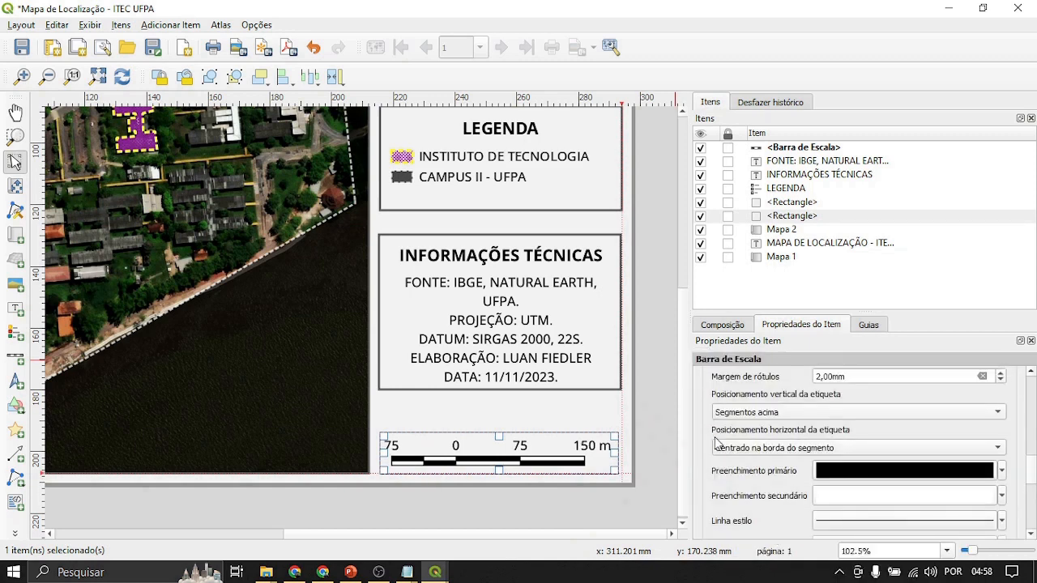
scroll(770, 445, up, 3)
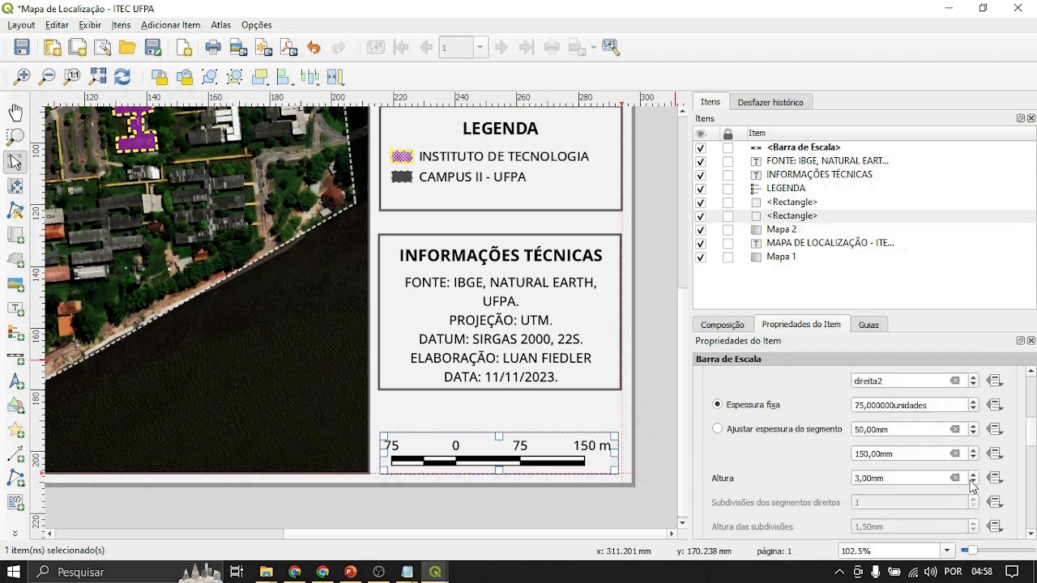
click(973, 482)
click(974, 475)
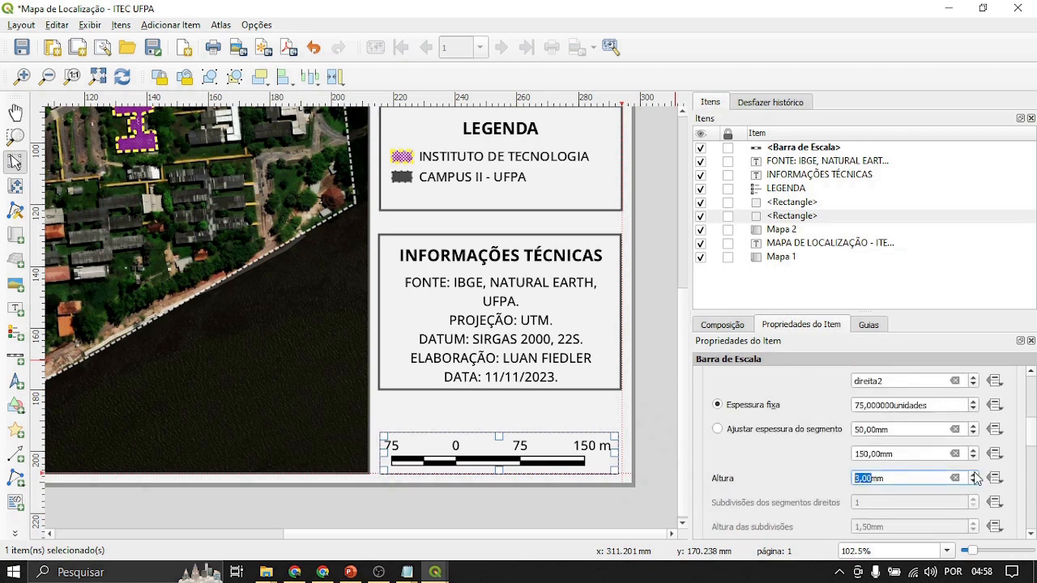
click(973, 484)
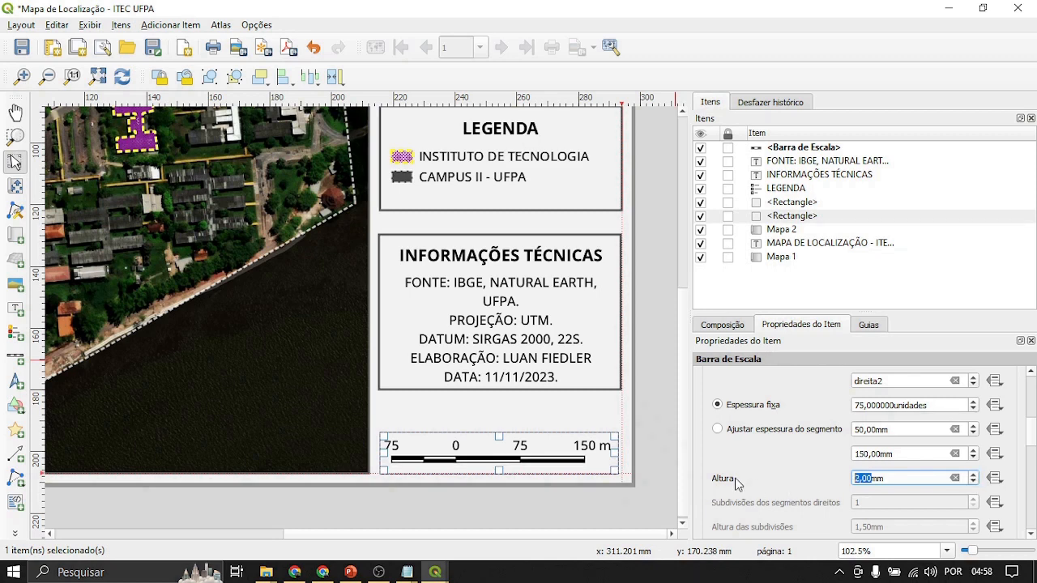
Step: Set the scale bar's label font size to 10 points and nudge the bar slightly left beneath the technical information block
scroll(702, 453, down, 10)
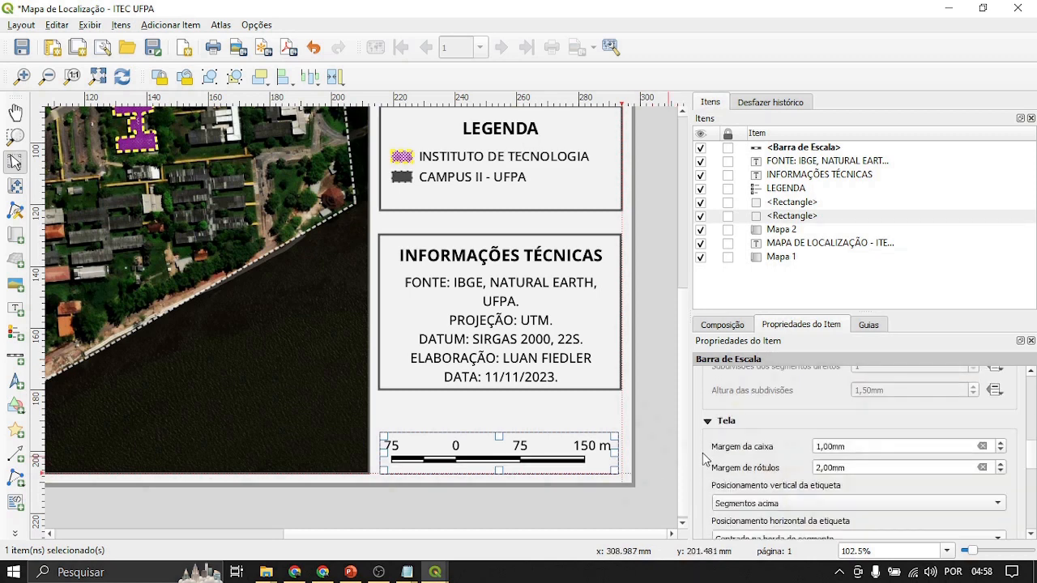
scroll(702, 453, down, 2)
click(1001, 483)
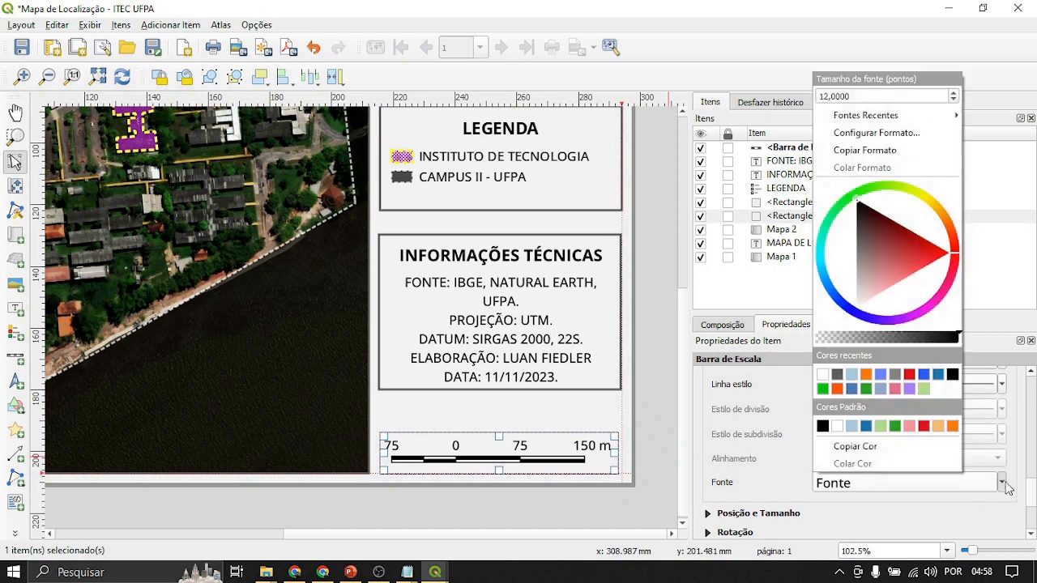
click(956, 101)
click(956, 100)
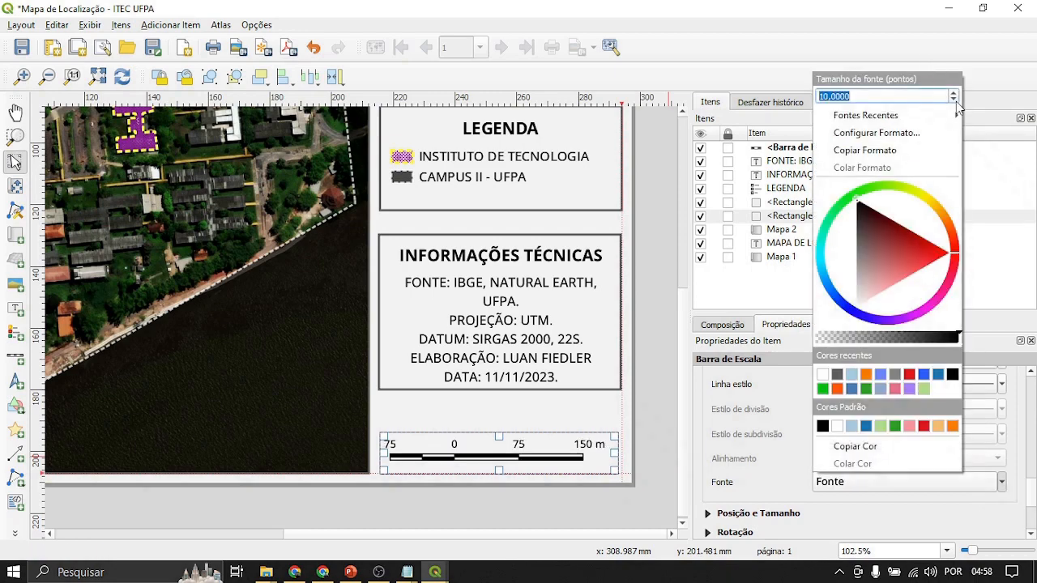
click(535, 452)
mouse_move(532, 455)
mouse_down()
mouse_move(542, 456)
mouse_move(525, 456)
mouse_up()
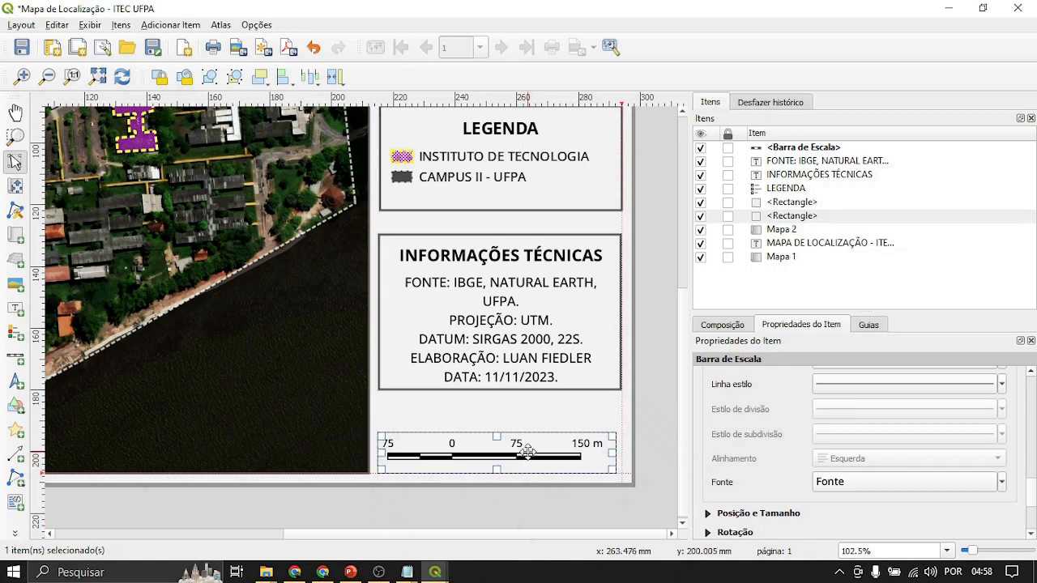
click(643, 386)
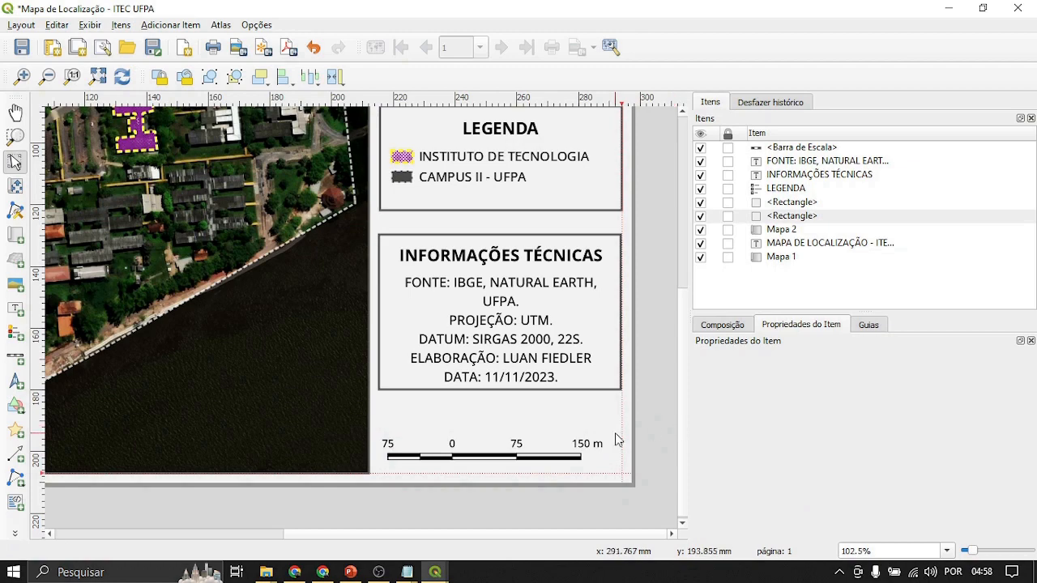
Step: Select the legend and technical information texts with their frames, excluding the main map, and move them slightly up toward the inset map
scroll(607, 280, down, 1)
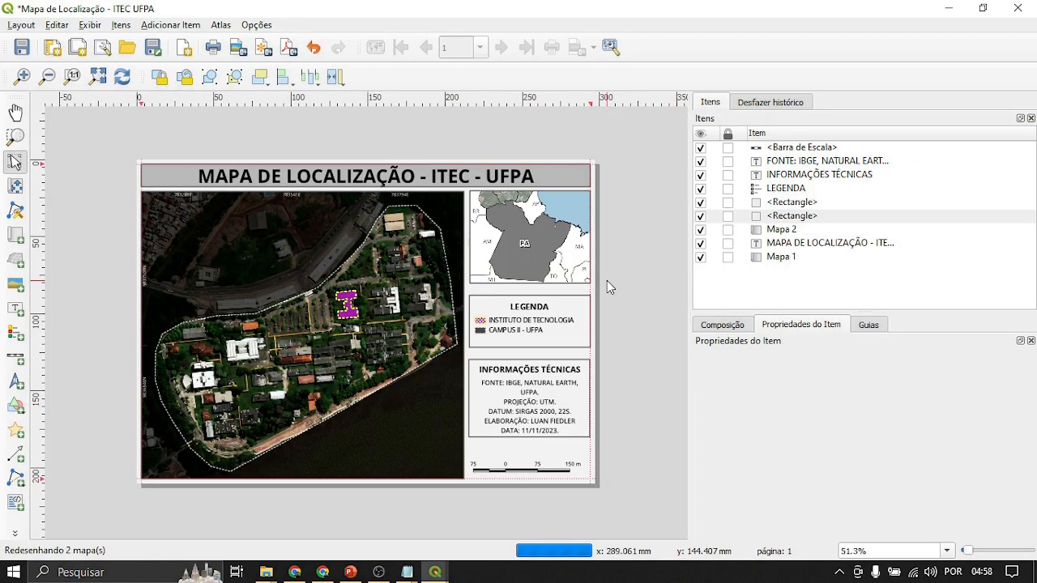
drag(615, 447, 461, 294)
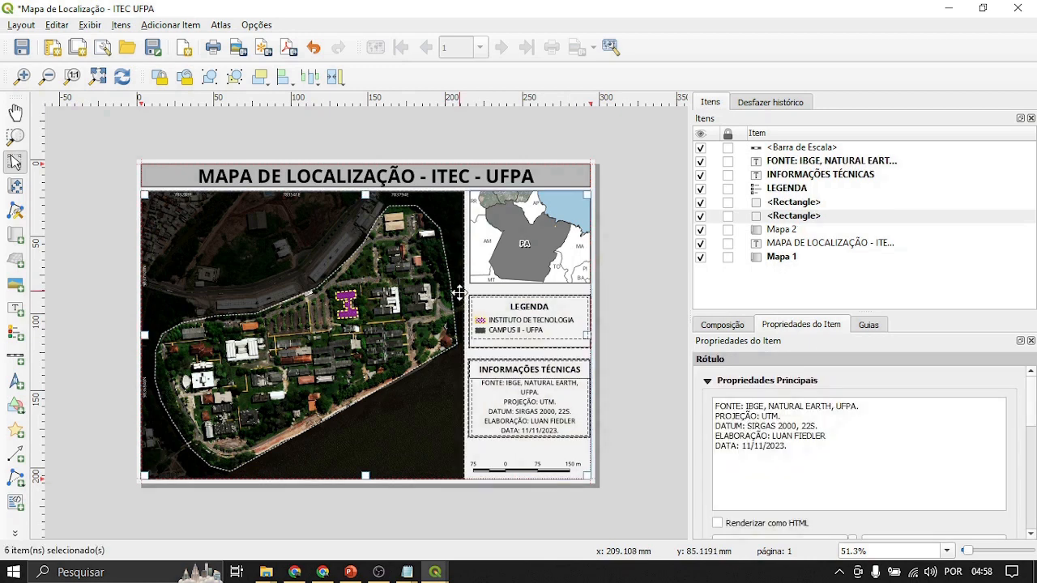
click(418, 315)
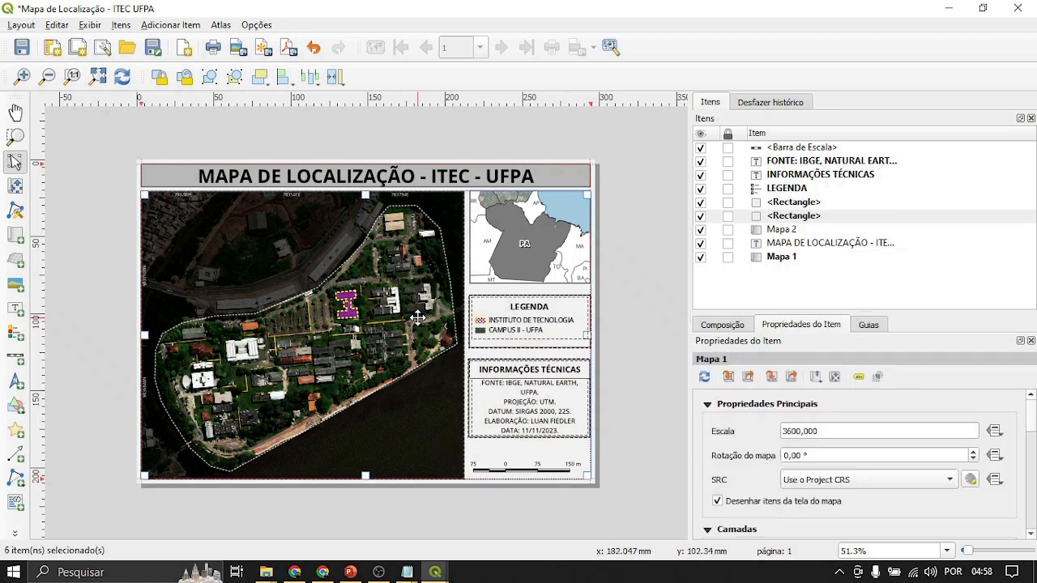
shift+click(355, 335)
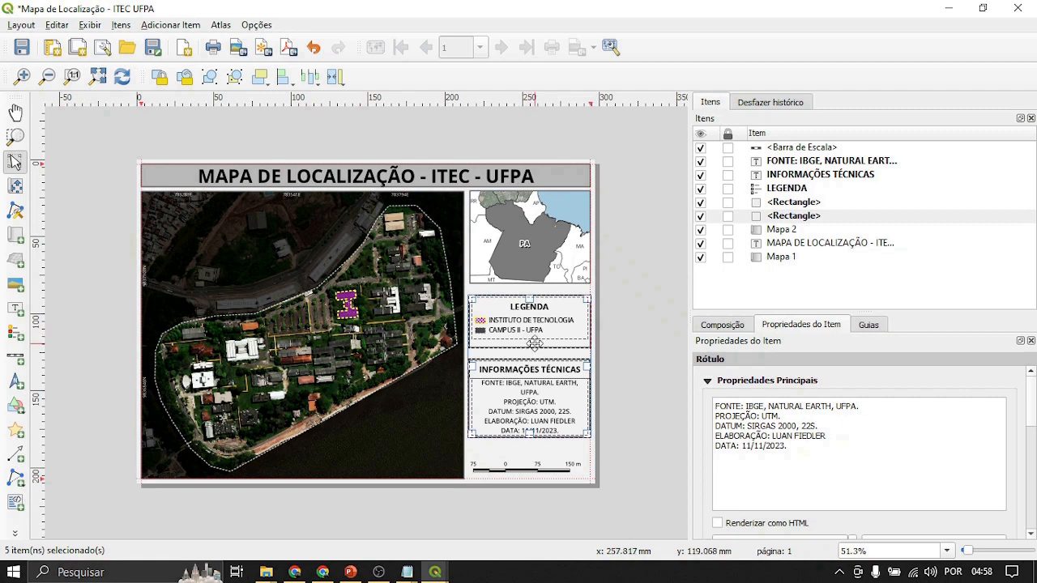
drag(538, 343, 537, 340)
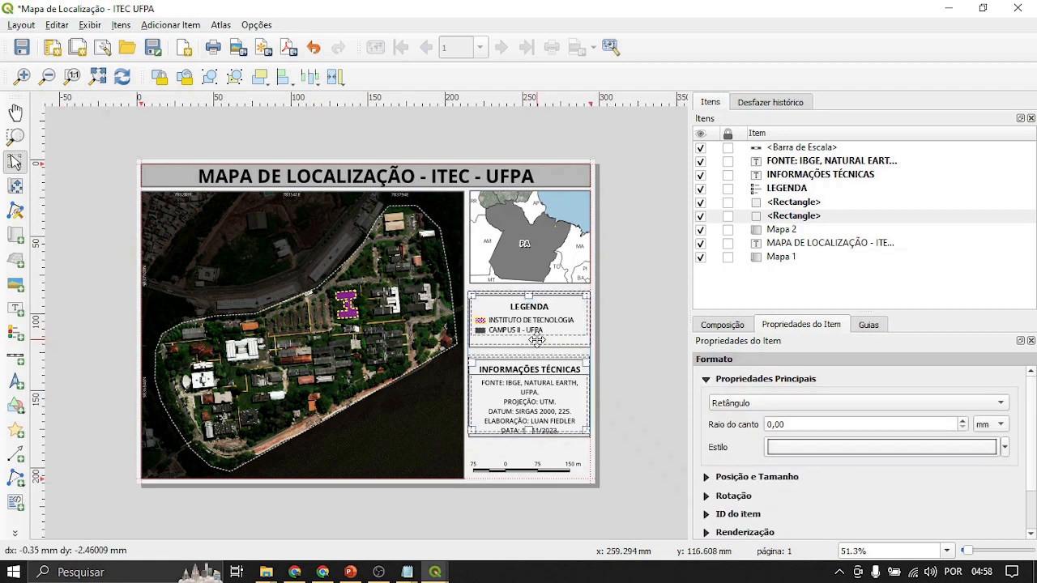
scroll(538, 340, up, 1)
drag(526, 325, 532, 327)
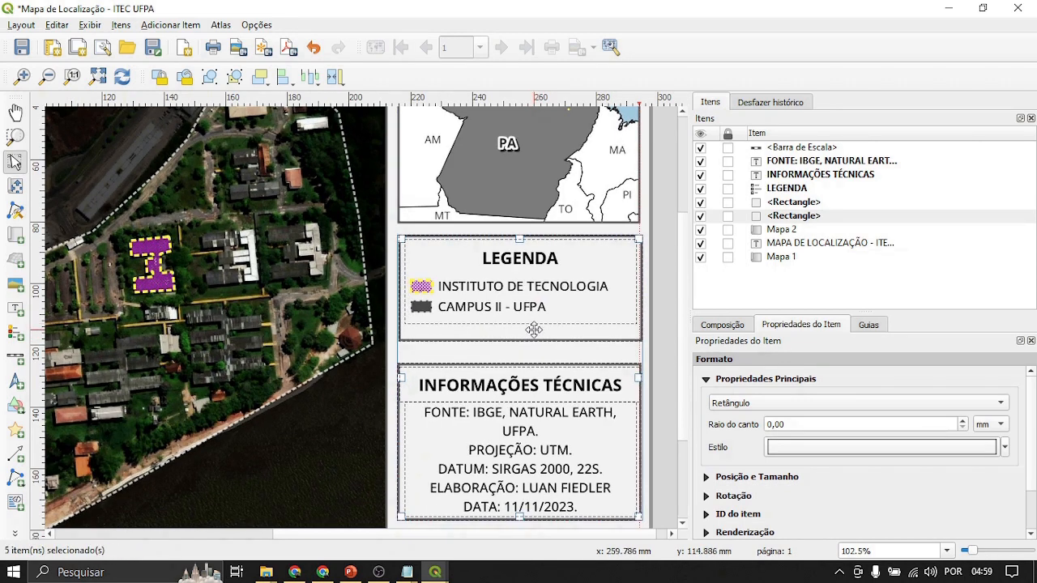
click(660, 370)
Step: Move the technical information heading, text and frame up together, leaving a small gap below the legend frame
scroll(652, 356, down, 2)
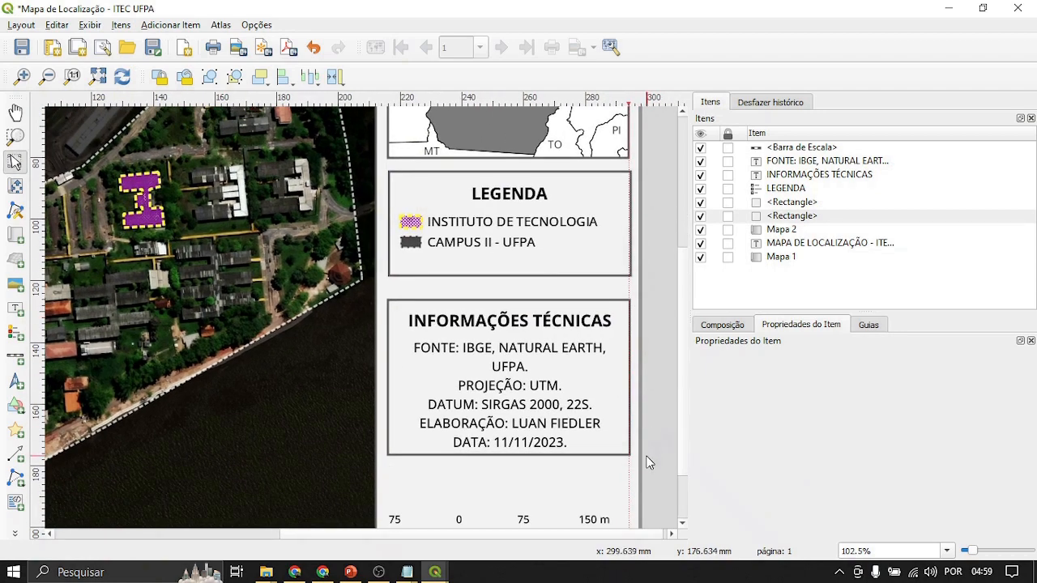
drag(649, 460, 385, 298)
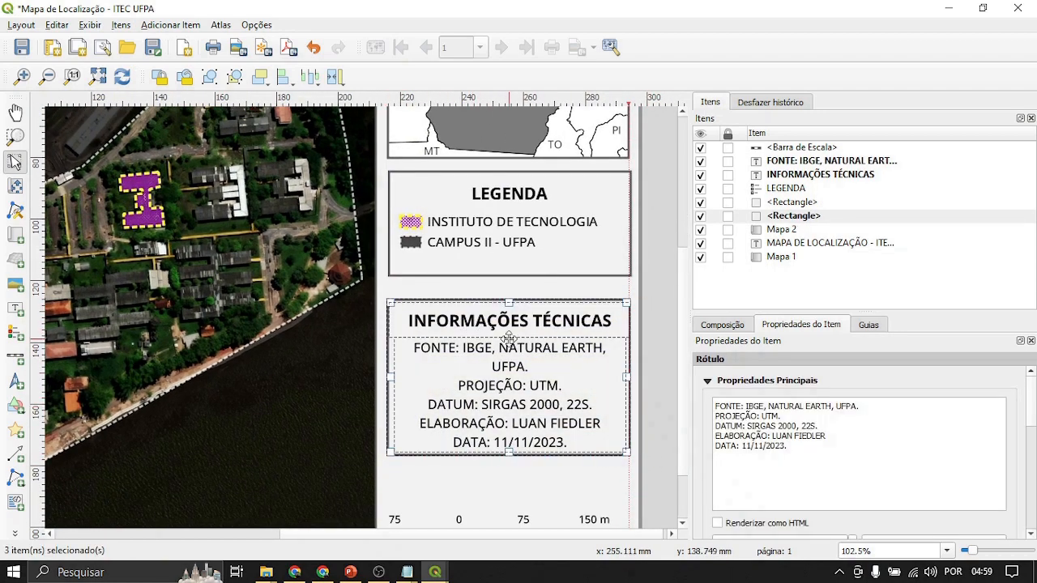
drag(509, 336, 512, 327)
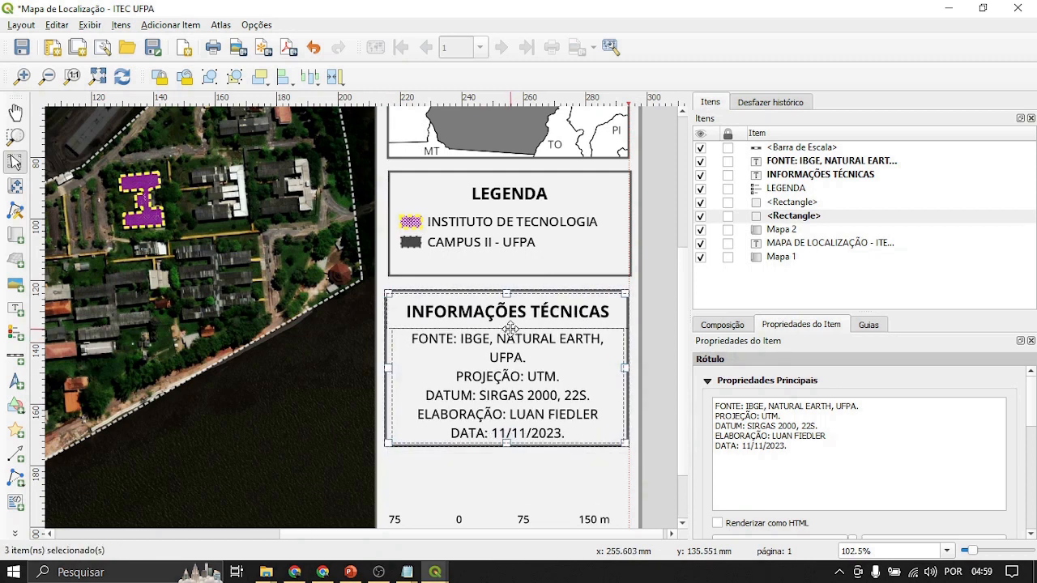
click(512, 327)
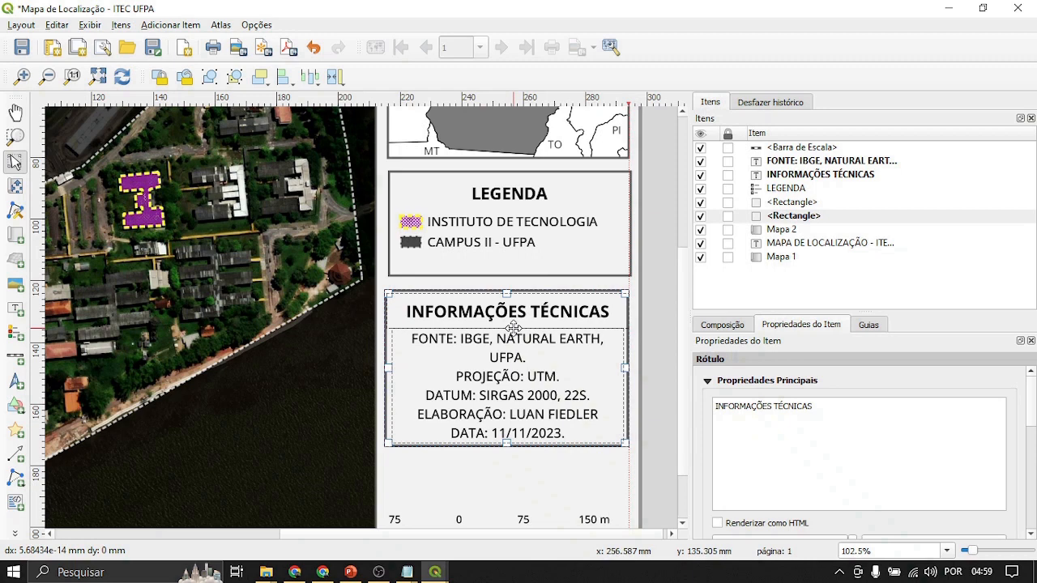
click(656, 332)
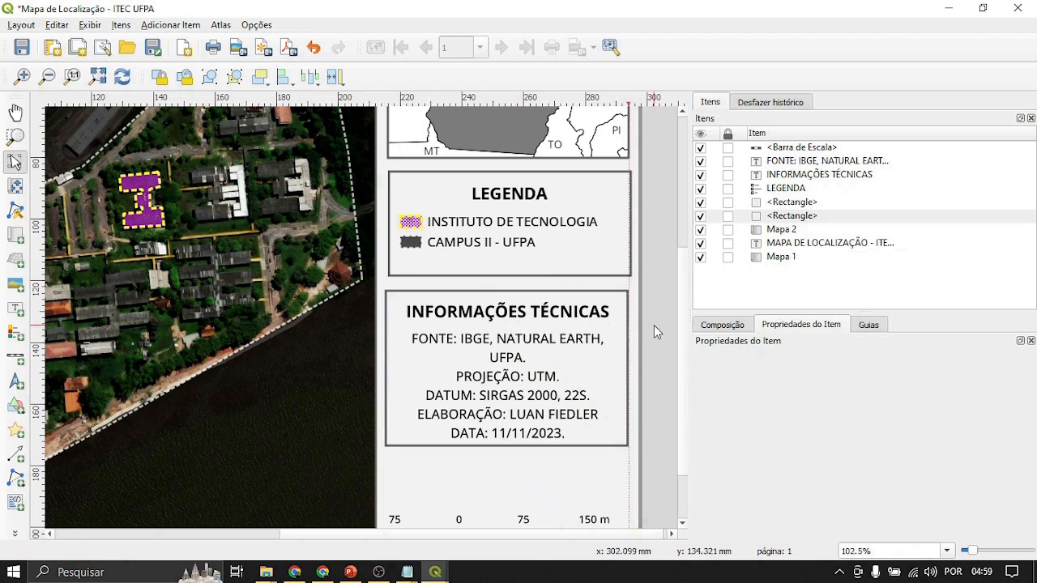
key(ctrl+z)
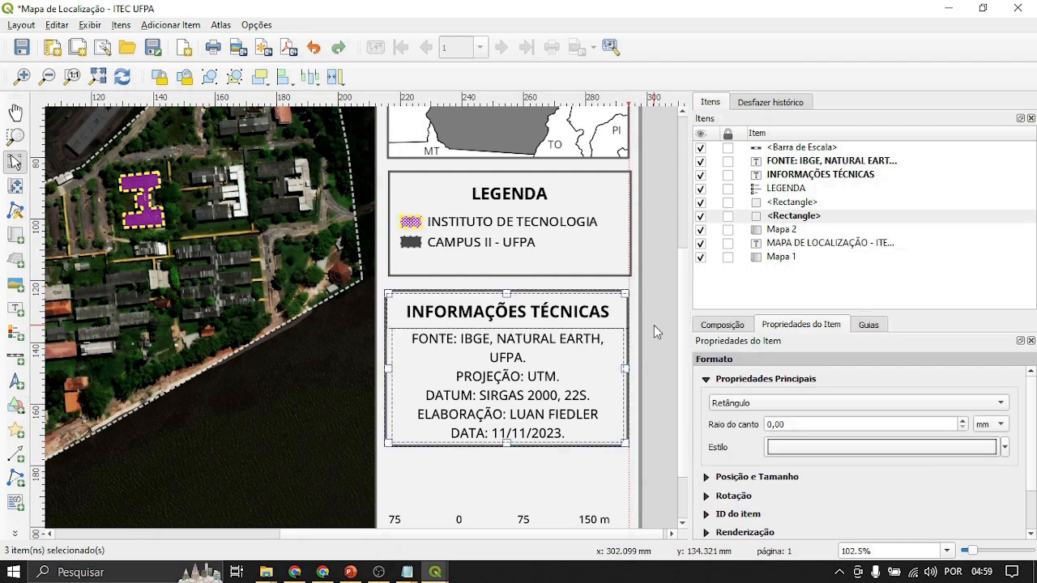
click(587, 308)
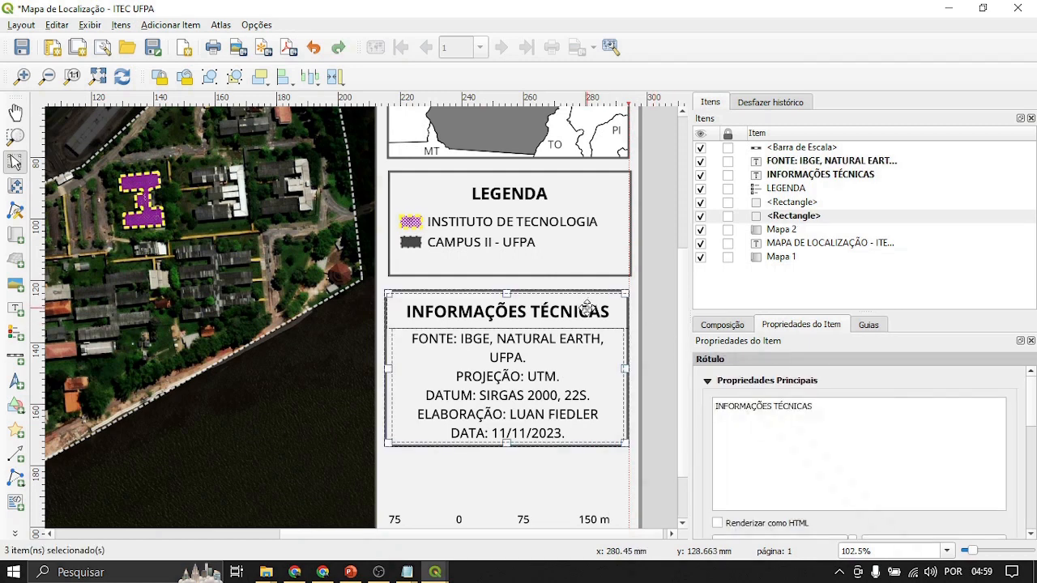
drag(588, 308, 588, 304)
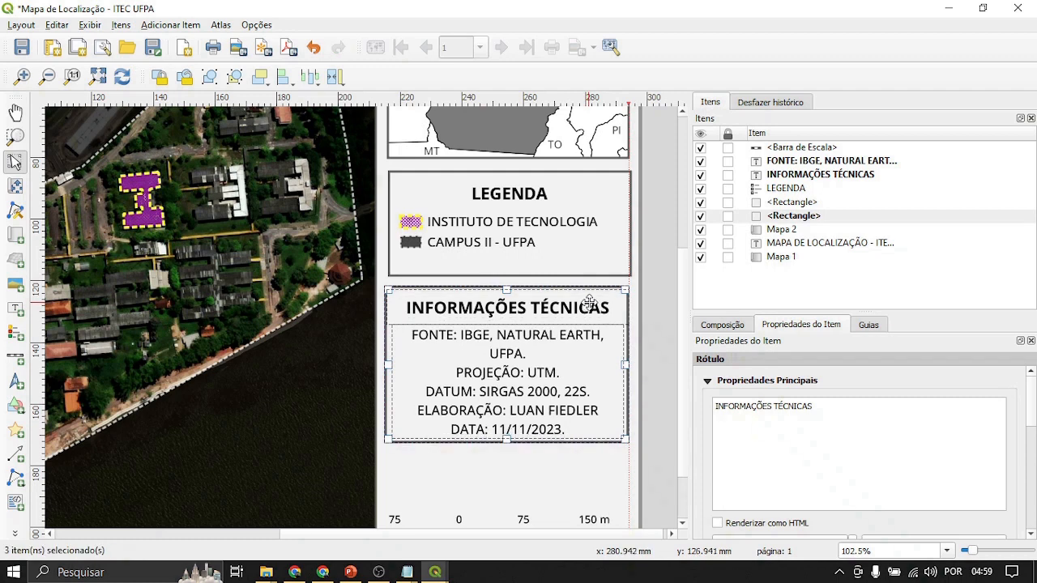
click(669, 258)
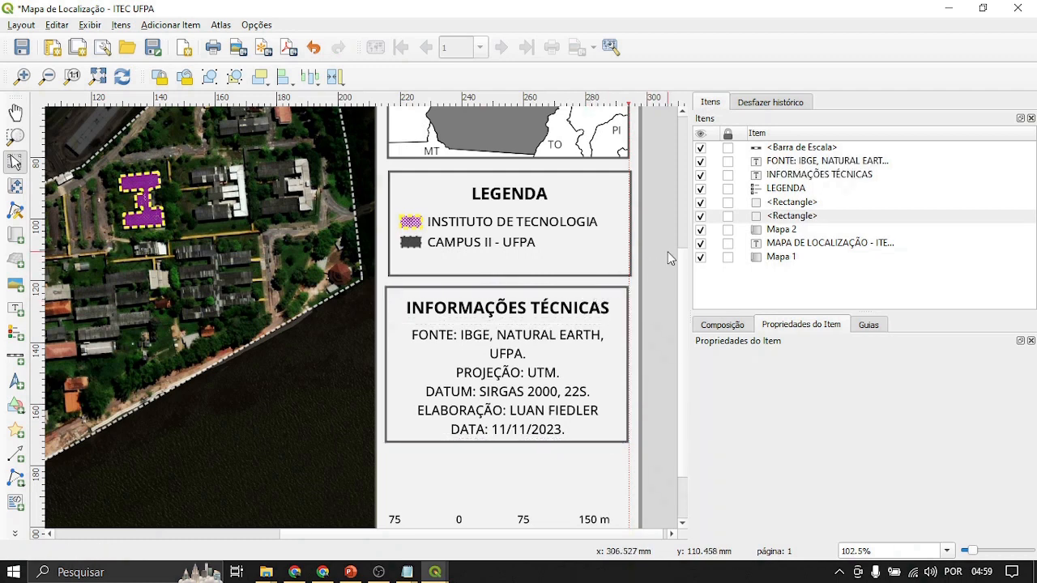
Step: Narrow the legend frame from its right side so it lines up with the right edge of the inset map
click(629, 274)
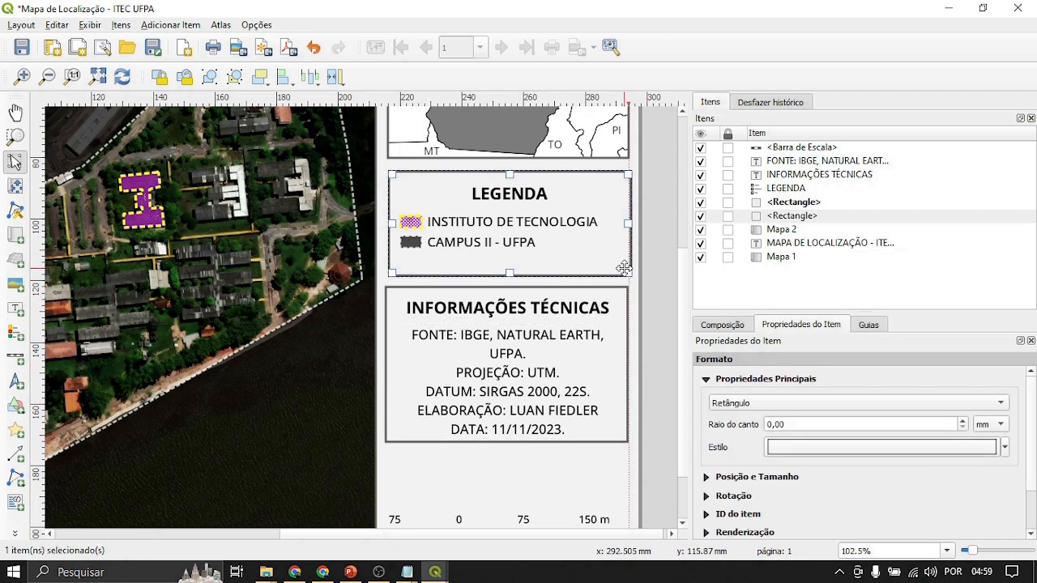
click(475, 172)
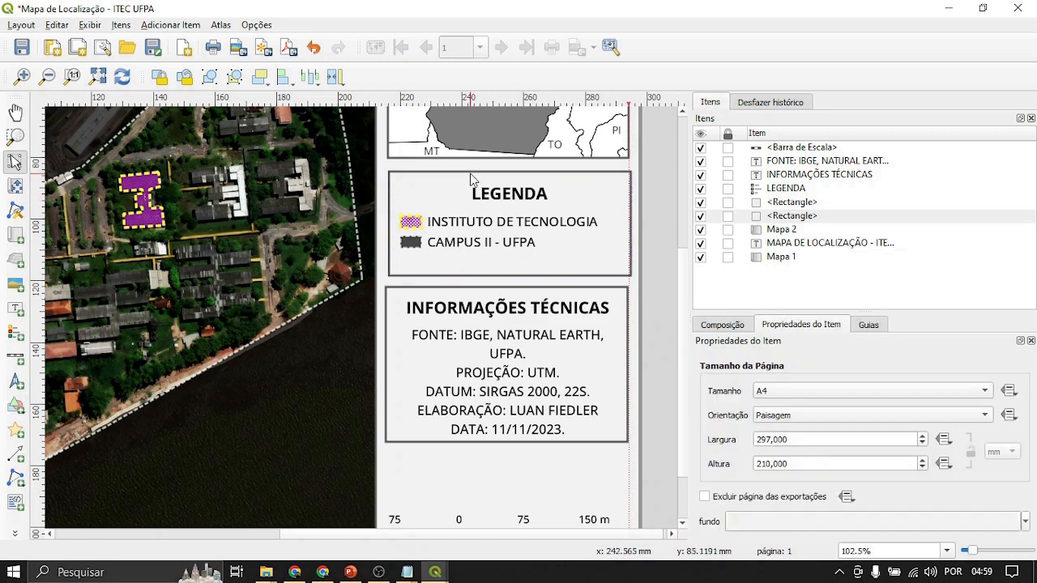
click(470, 173)
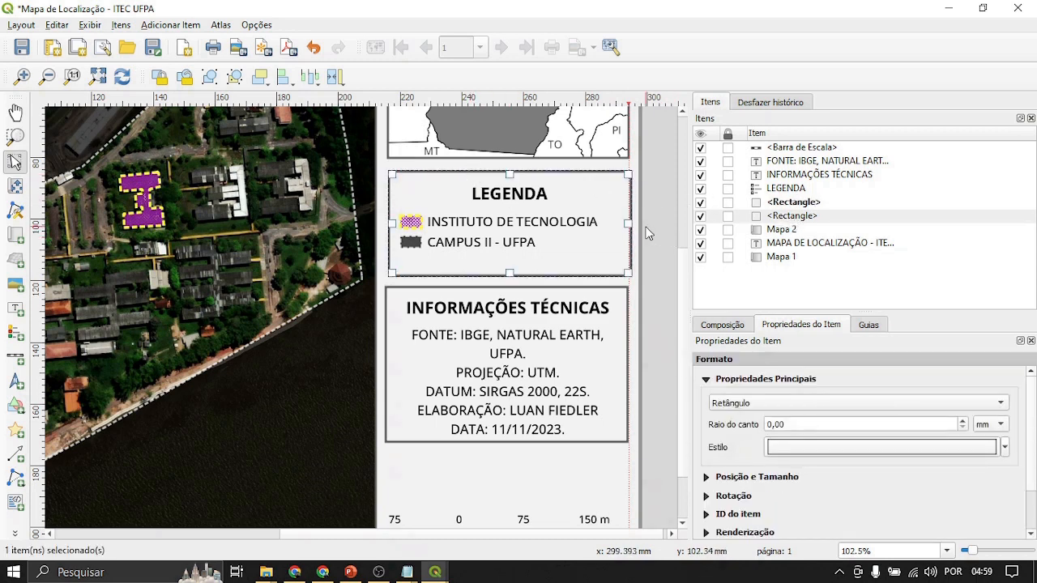
drag(629, 223, 628, 224)
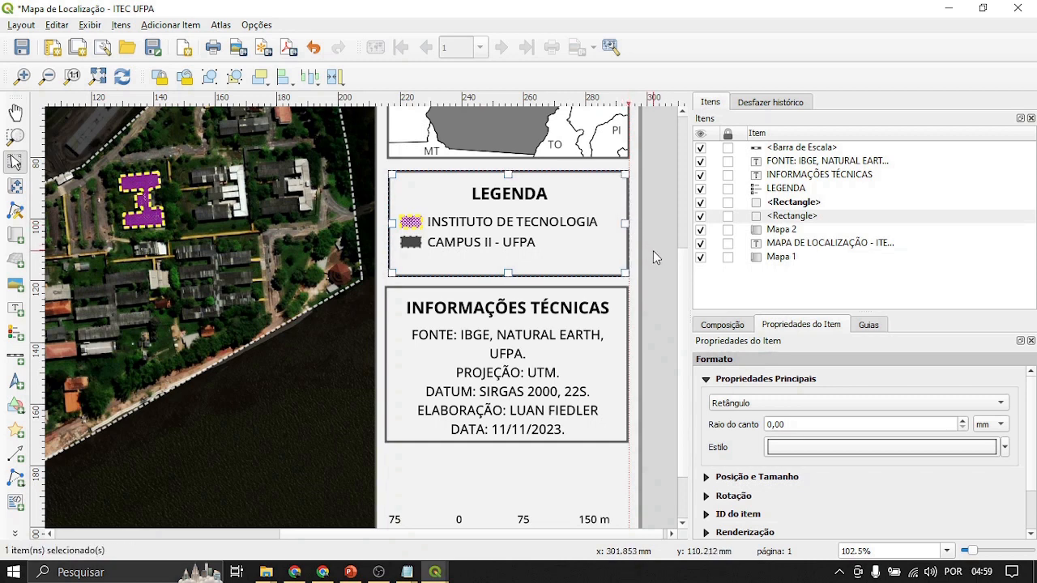
click(653, 253)
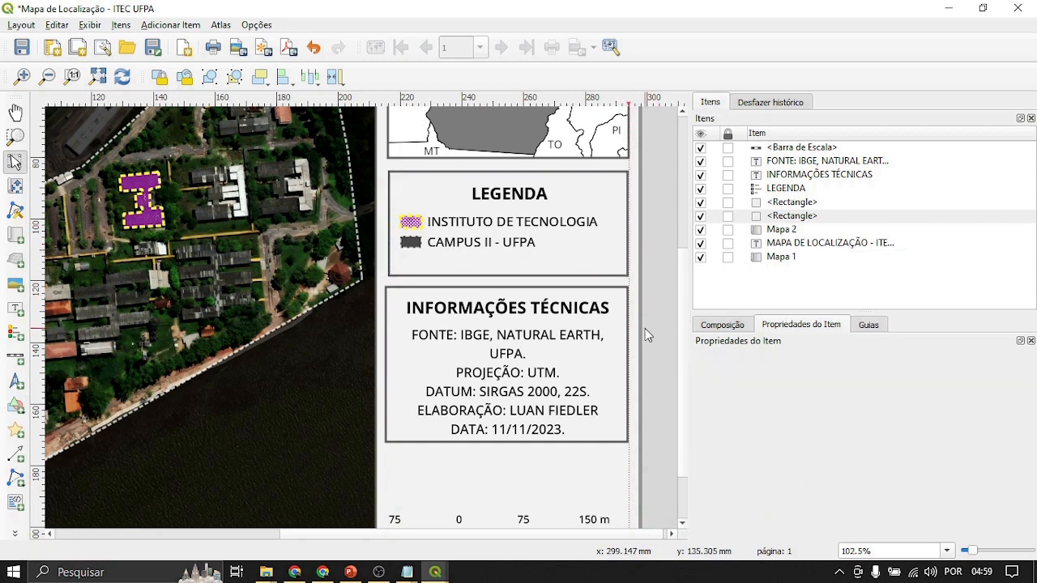
Step: Narrow the technical information frame from its left side so it lines up with the left edge of the legend frame
click(391, 308)
click(386, 368)
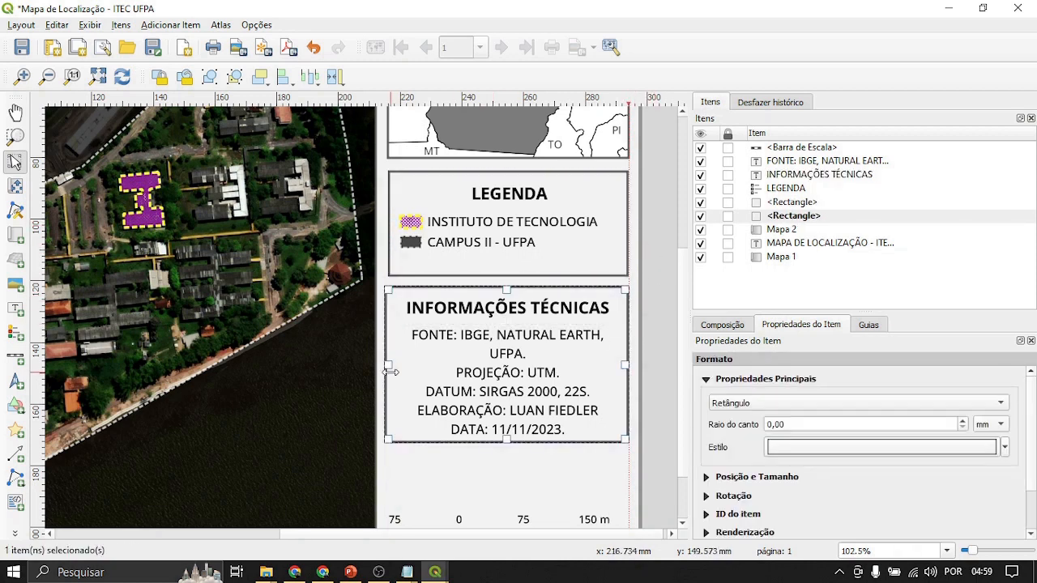
drag(386, 368, 390, 367)
click(673, 340)
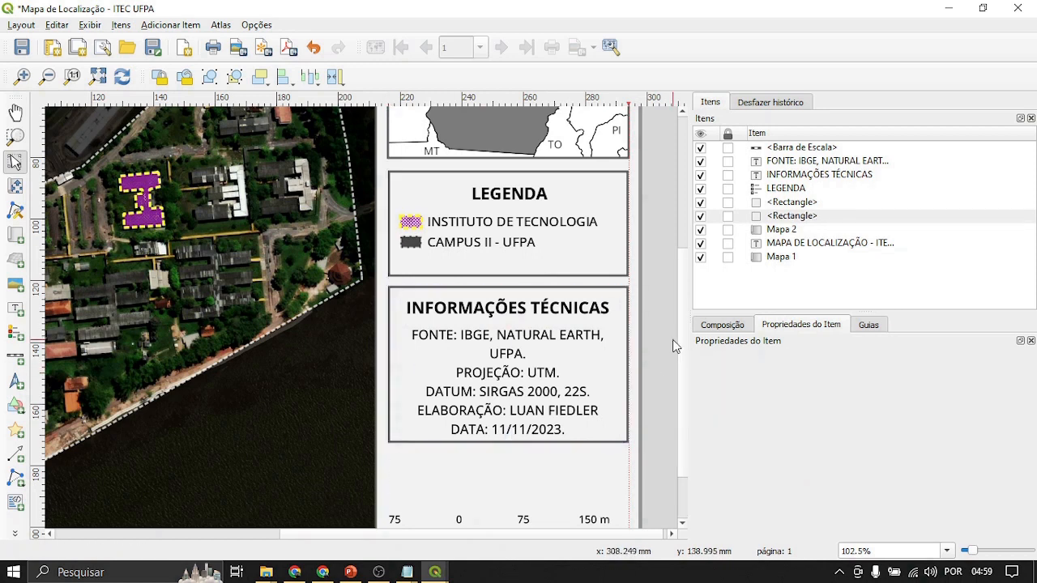
drag(653, 371, 652, 412)
drag(654, 319, 455, 245)
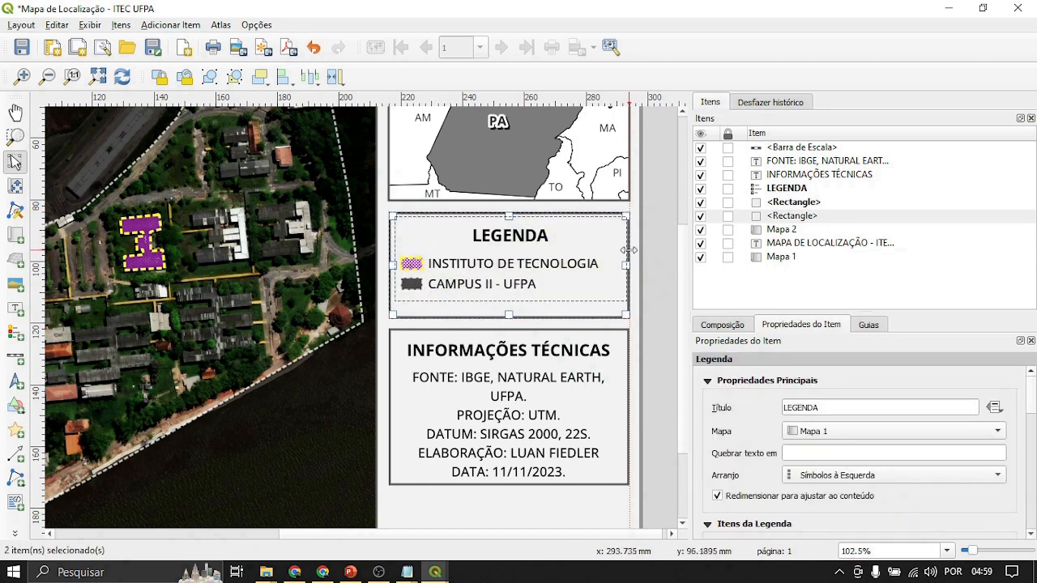
click(655, 261)
scroll(653, 268, down, 3)
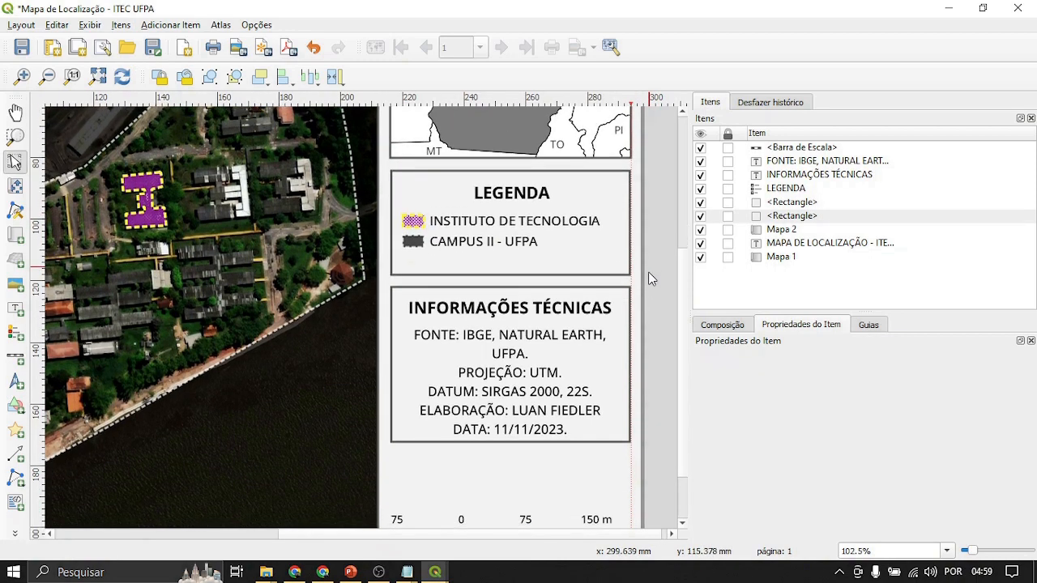
drag(660, 311, 657, 286)
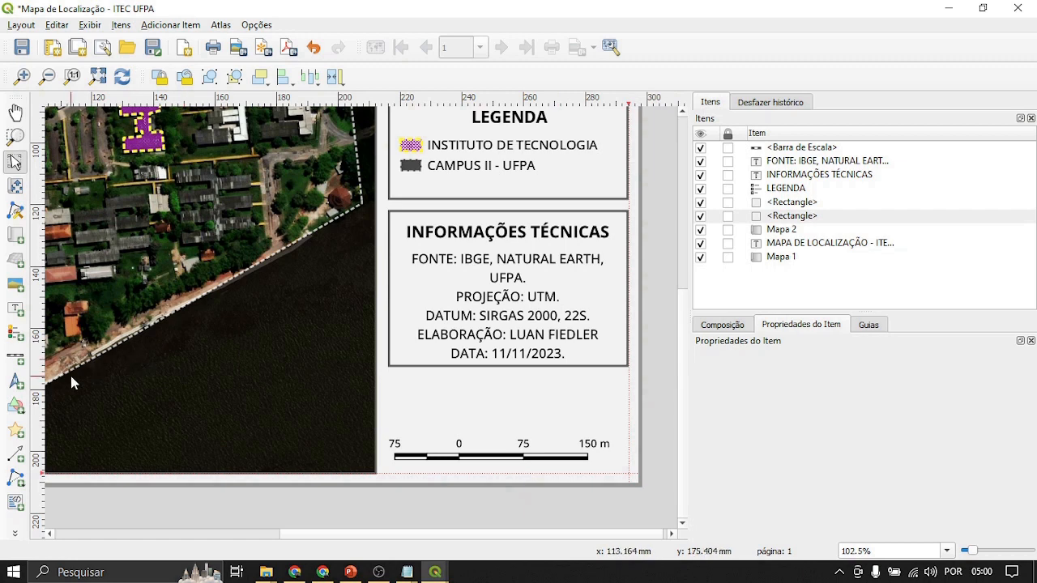
Step: Add a north arrow in the empty space between the technical information block and the scale bar
click(15, 381)
drag(457, 380, 547, 432)
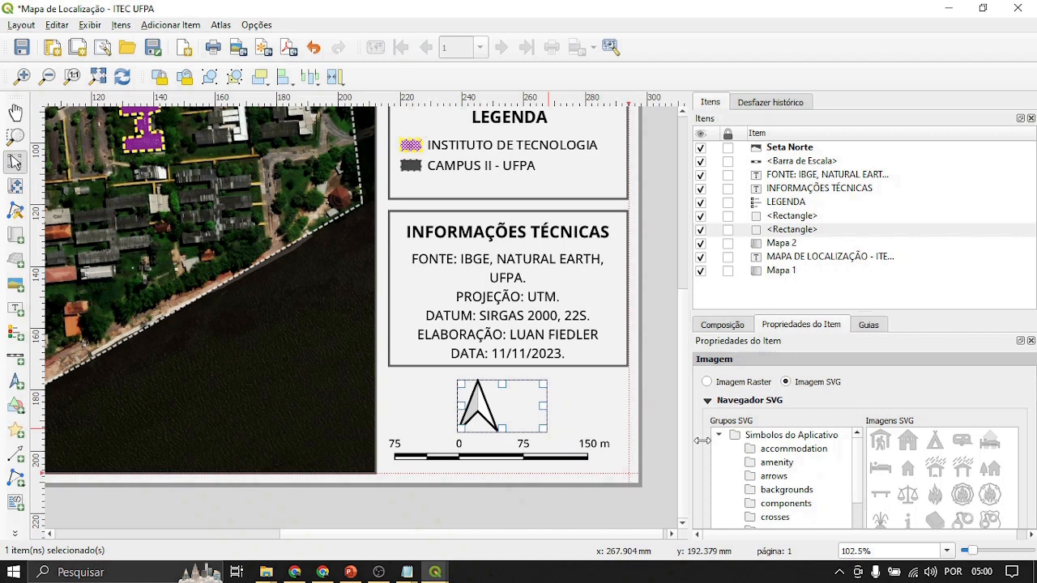
Step: Set the north arrow's placement within its frame to Meio, keeping the resize mode as Aproximar
scroll(705, 444, down, 3)
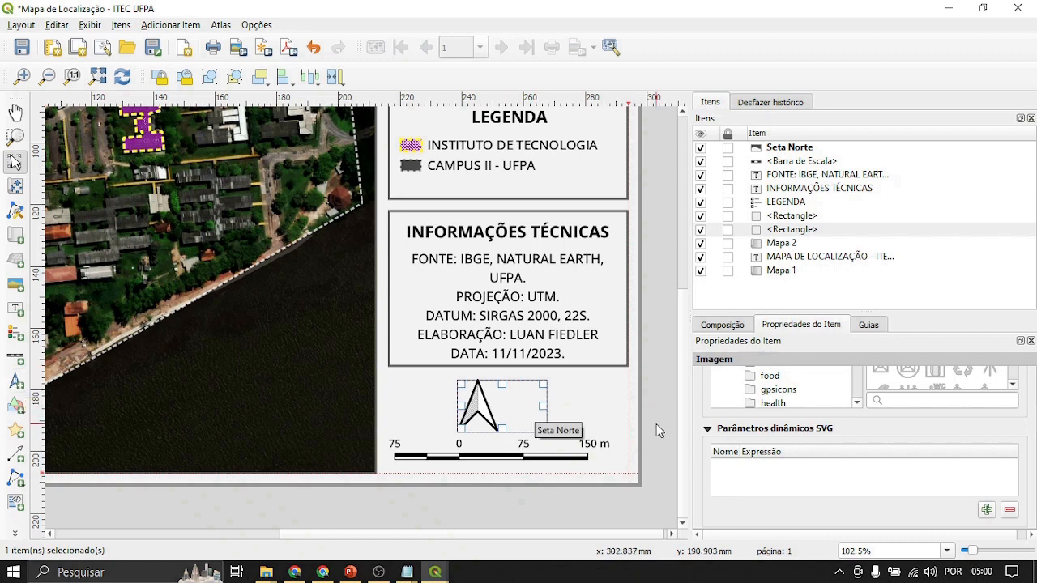
scroll(699, 450, down, 5)
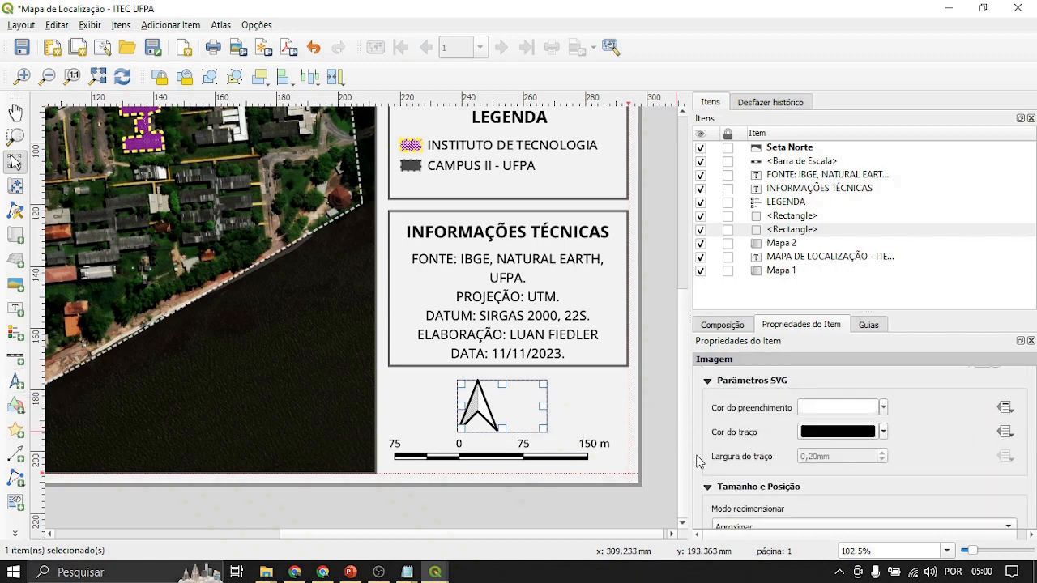
scroll(706, 454, down, 1)
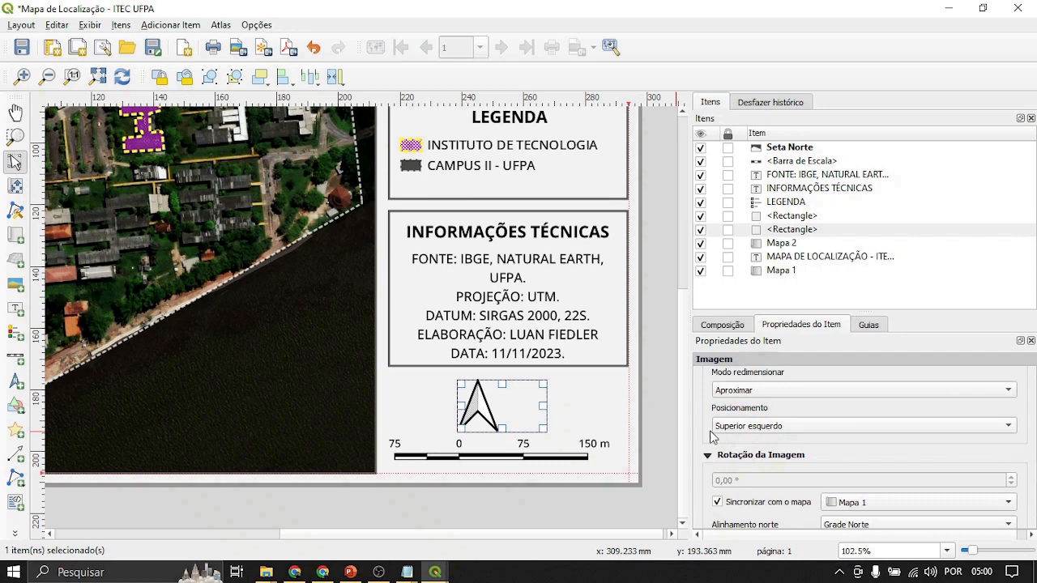
scroll(712, 437, up, 1)
click(759, 442)
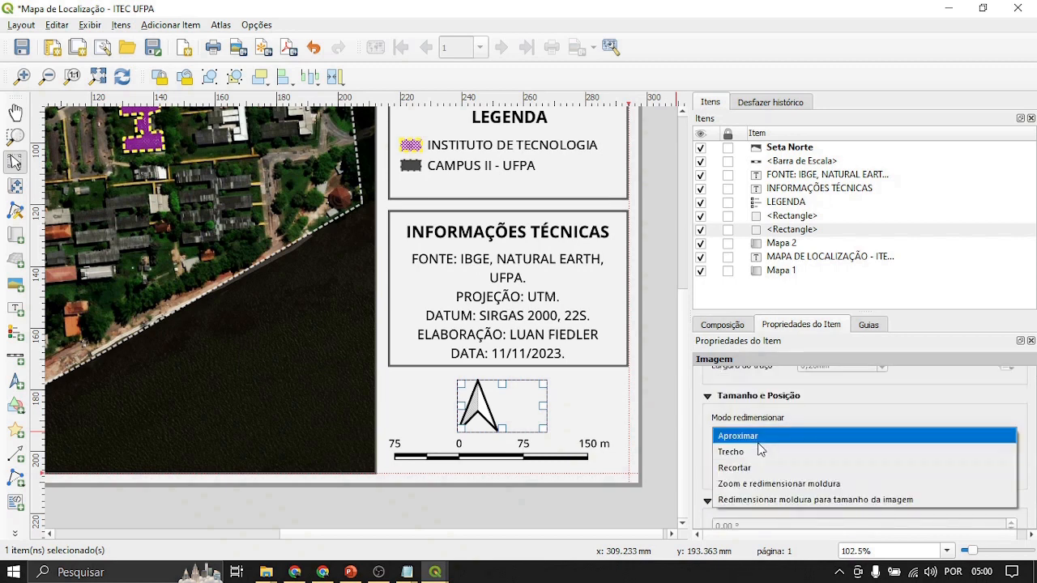
click(718, 437)
click(742, 472)
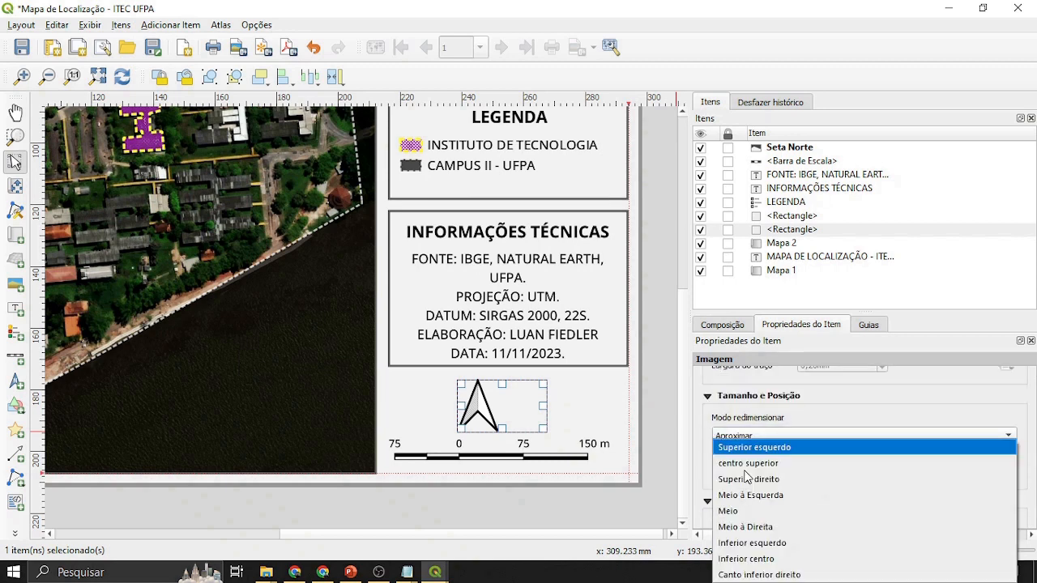
click(744, 512)
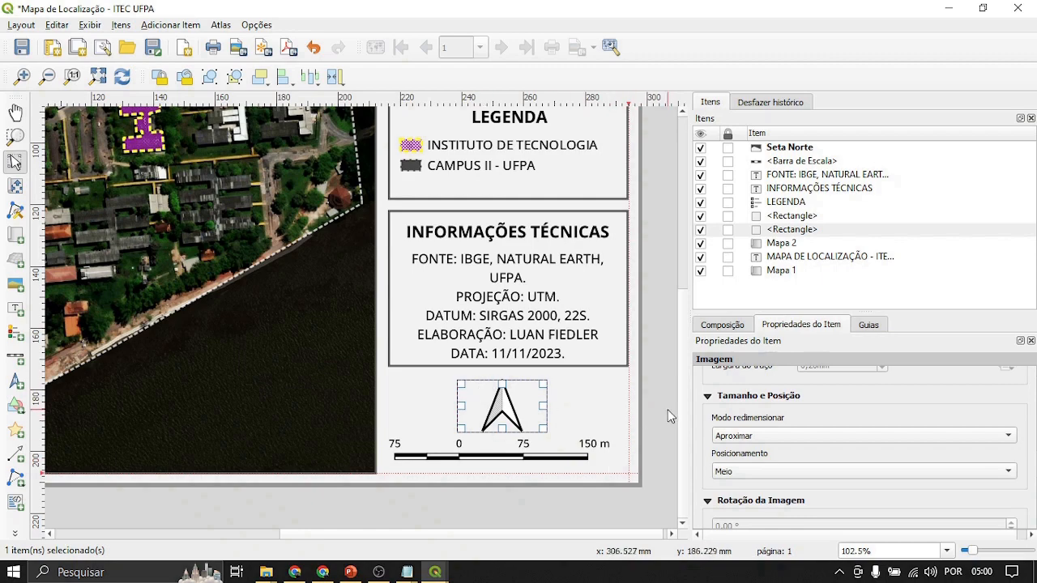
click(668, 409)
Step: Try several built-in SVG symbols for the north arrow, ending with the circled arrow marked N
scroll(701, 426, down, 5)
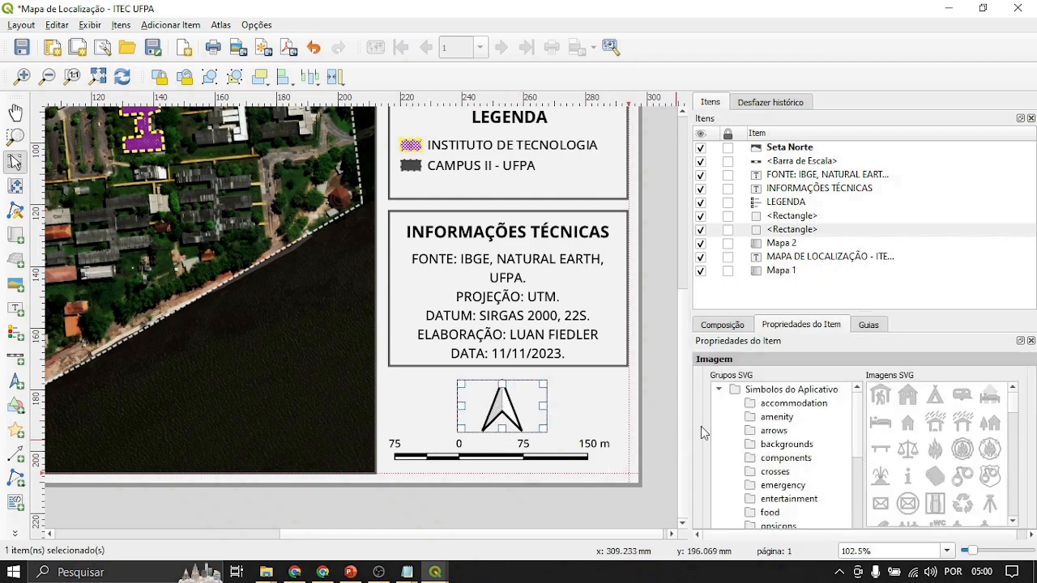
scroll(701, 426, up, 3)
scroll(701, 426, up, 1)
scroll(701, 426, down, 1)
scroll(929, 437, down, 5)
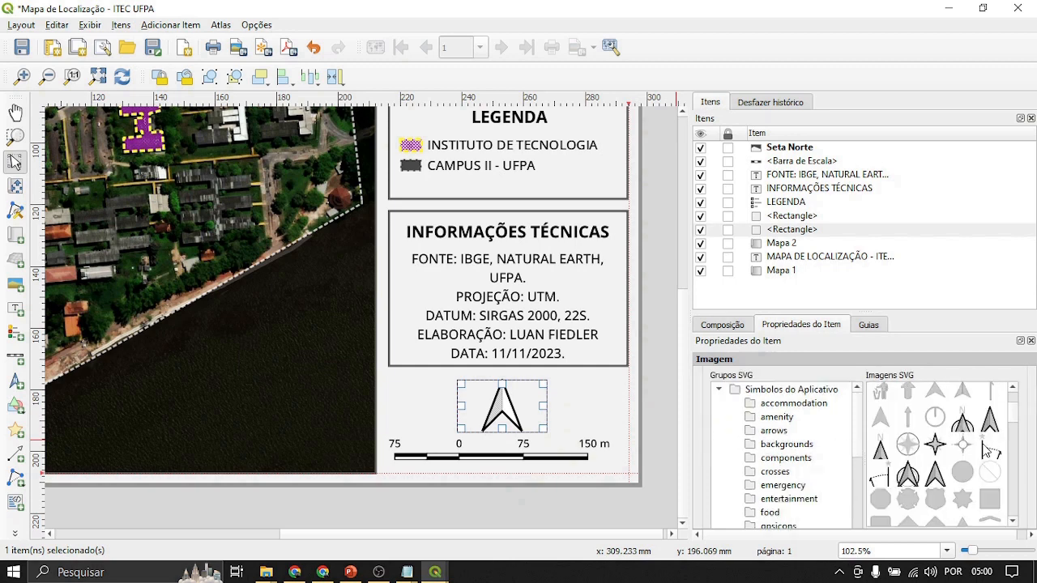
click(963, 418)
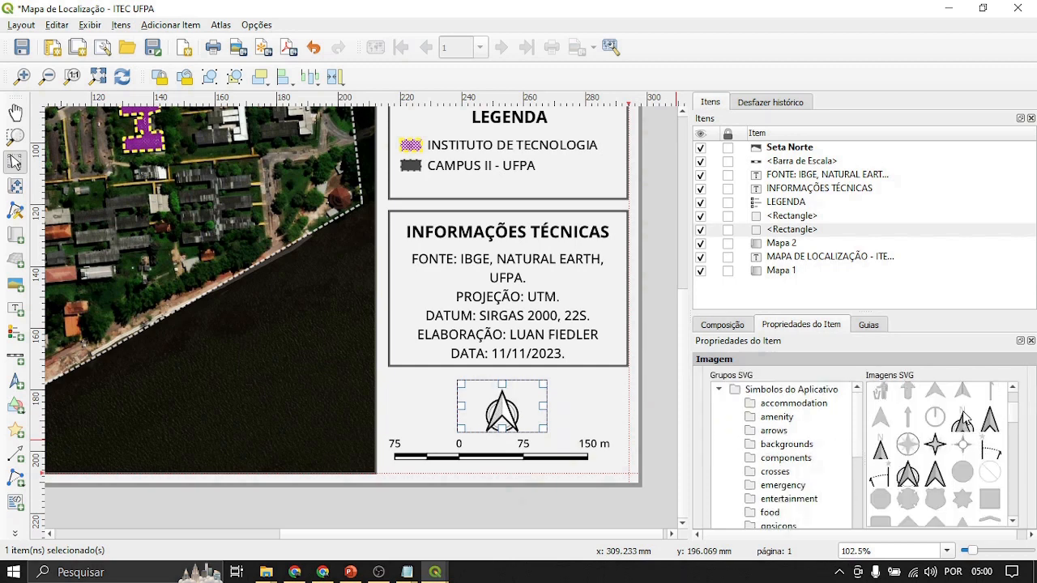
click(883, 451)
click(936, 447)
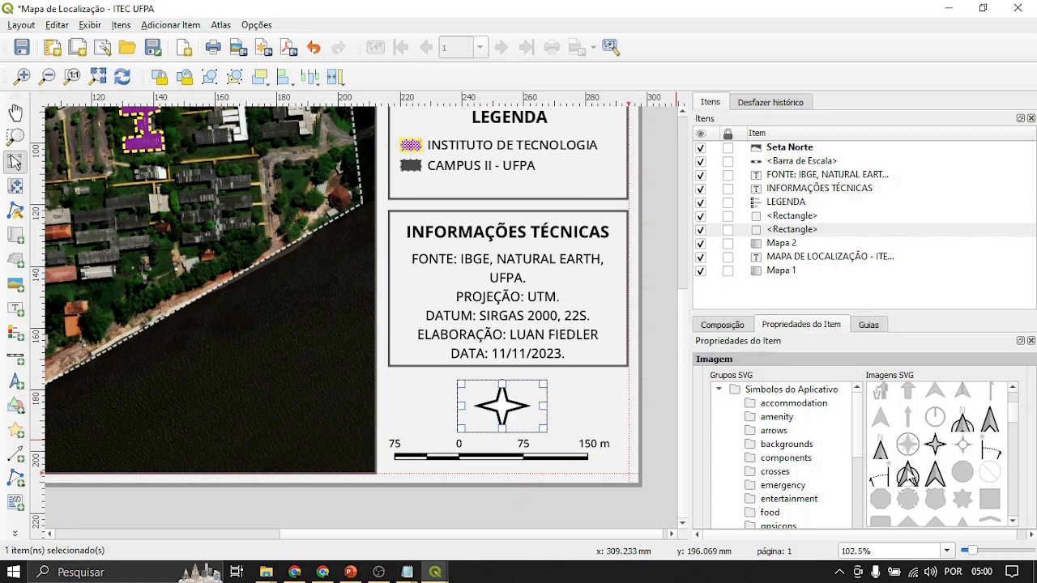
click(965, 448)
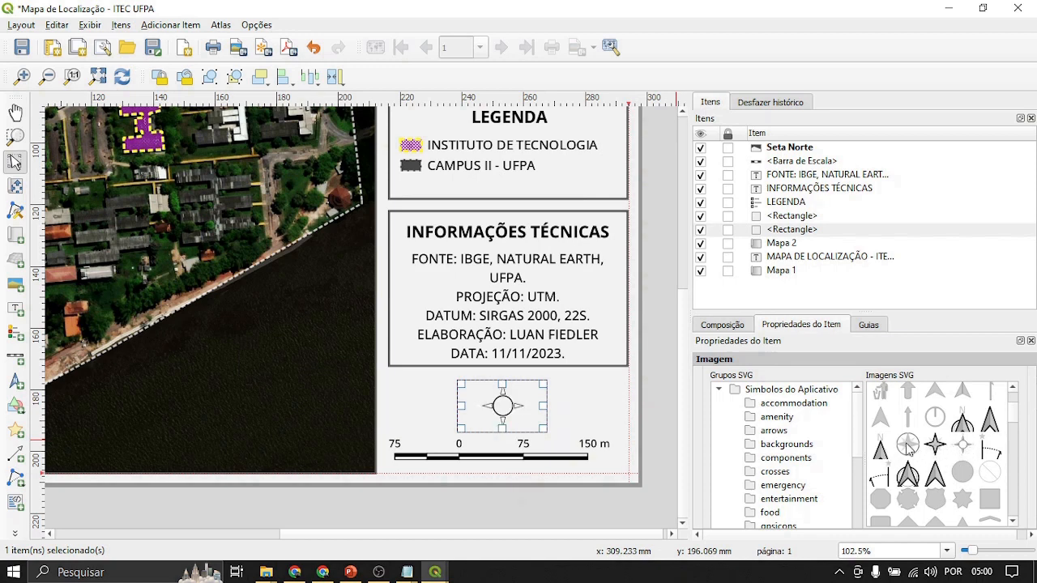
click(884, 451)
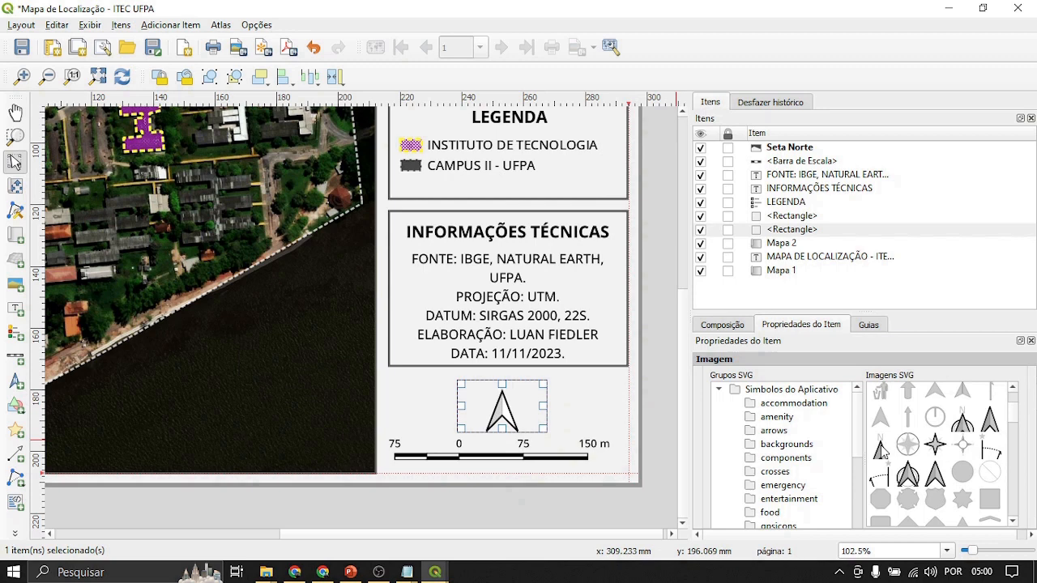
click(964, 425)
click(673, 397)
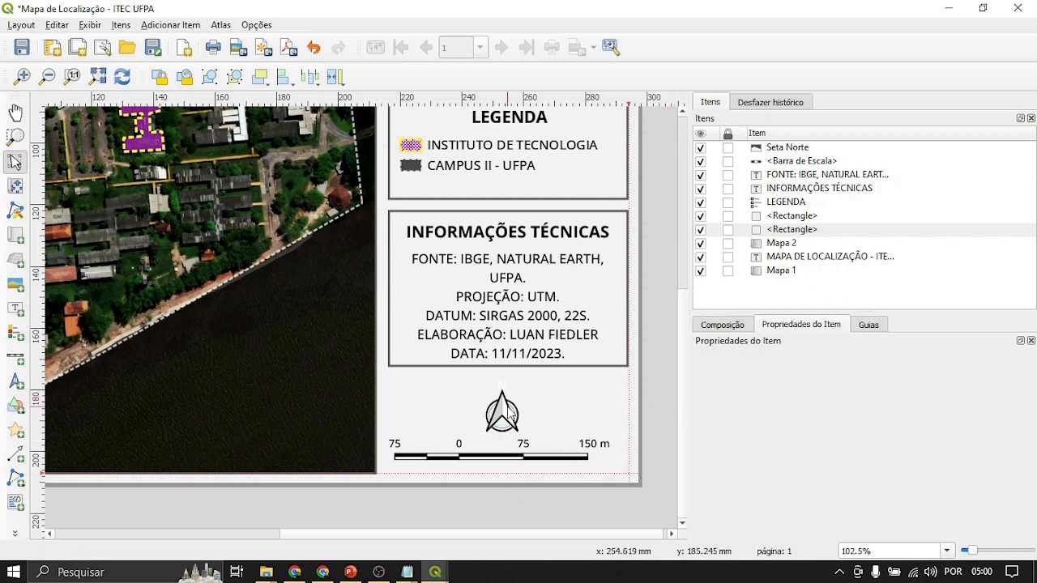
click(542, 409)
scroll(908, 470, down, 8)
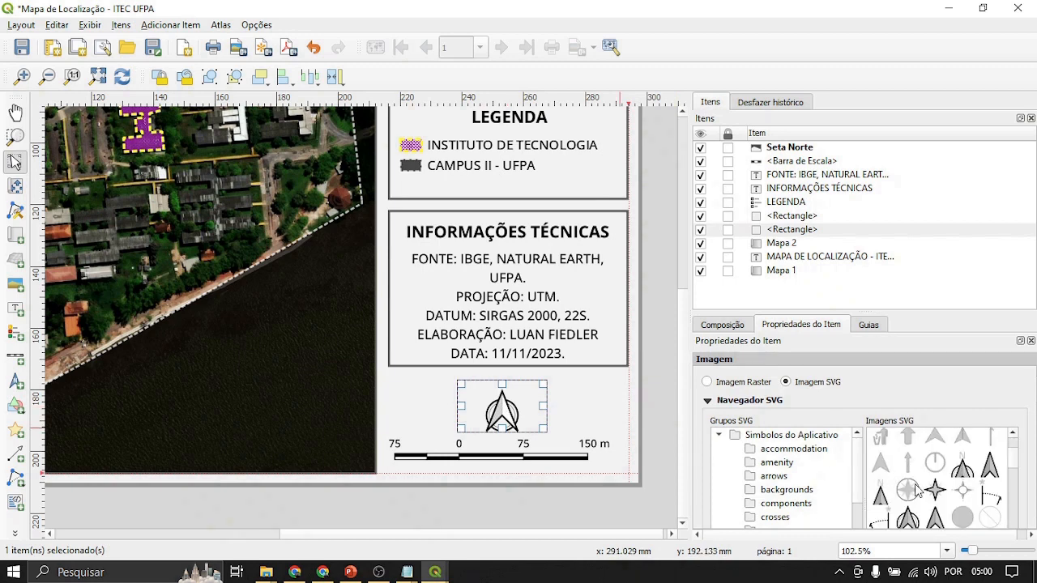
scroll(927, 398, down, 1)
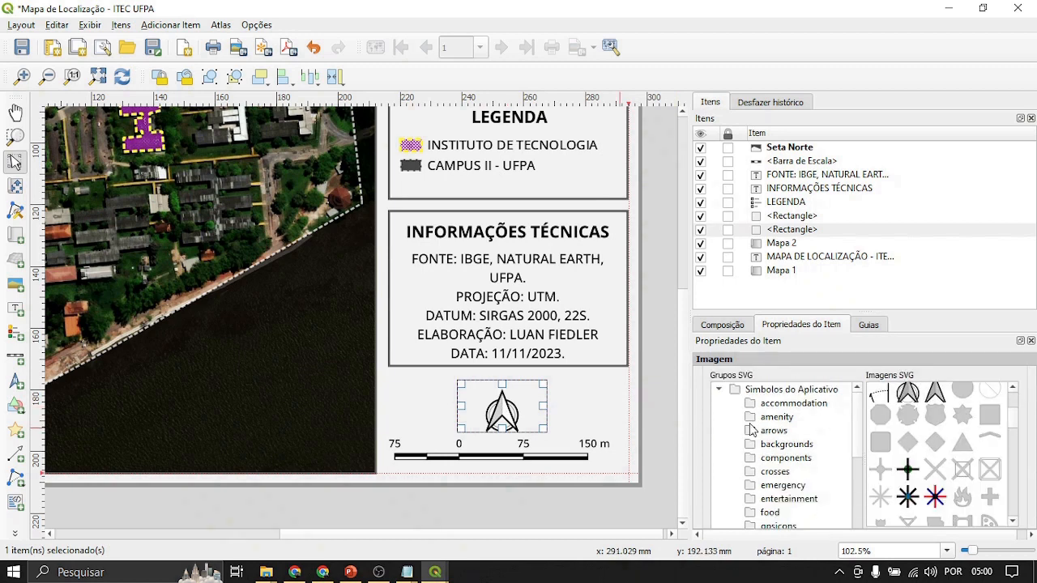
scroll(702, 426, down, 3)
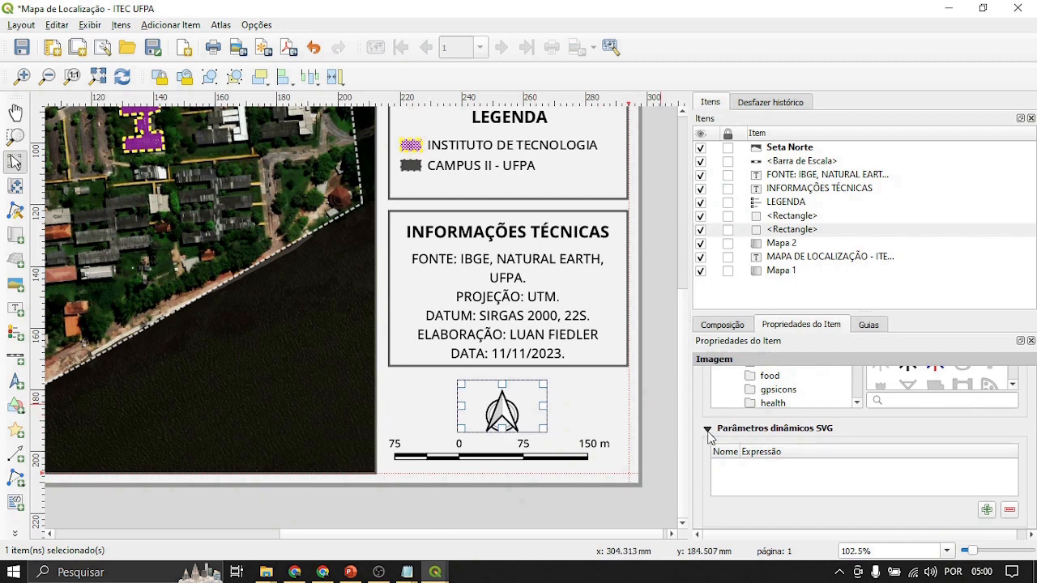
scroll(707, 435, down, 5)
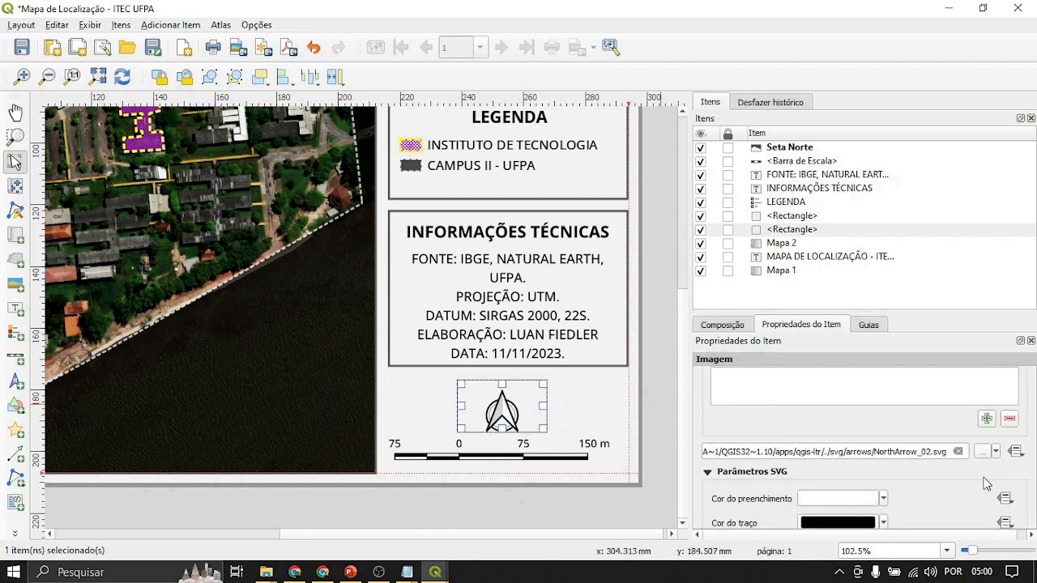
click(980, 453)
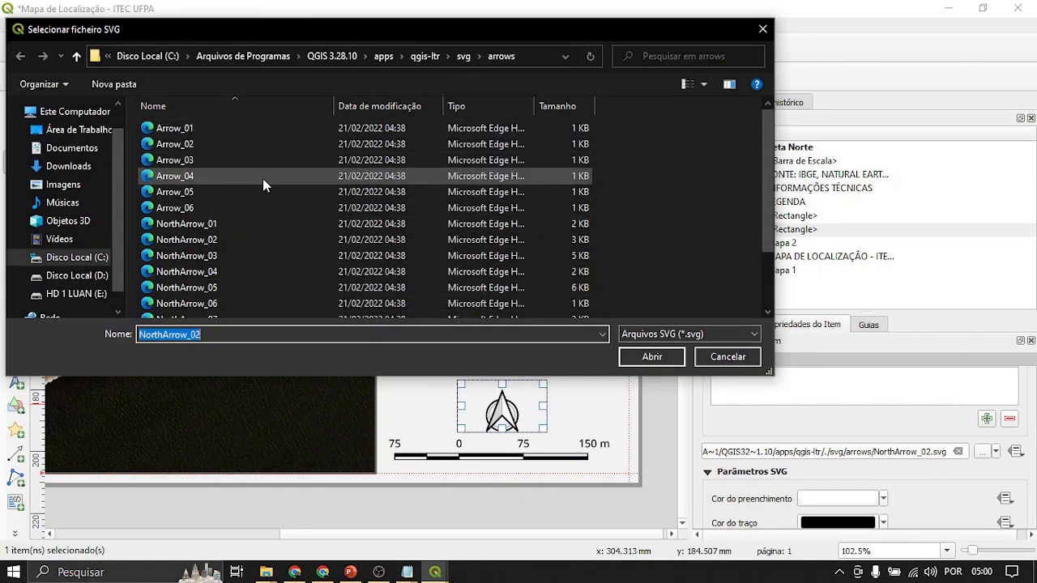
scroll(260, 185, down, 2)
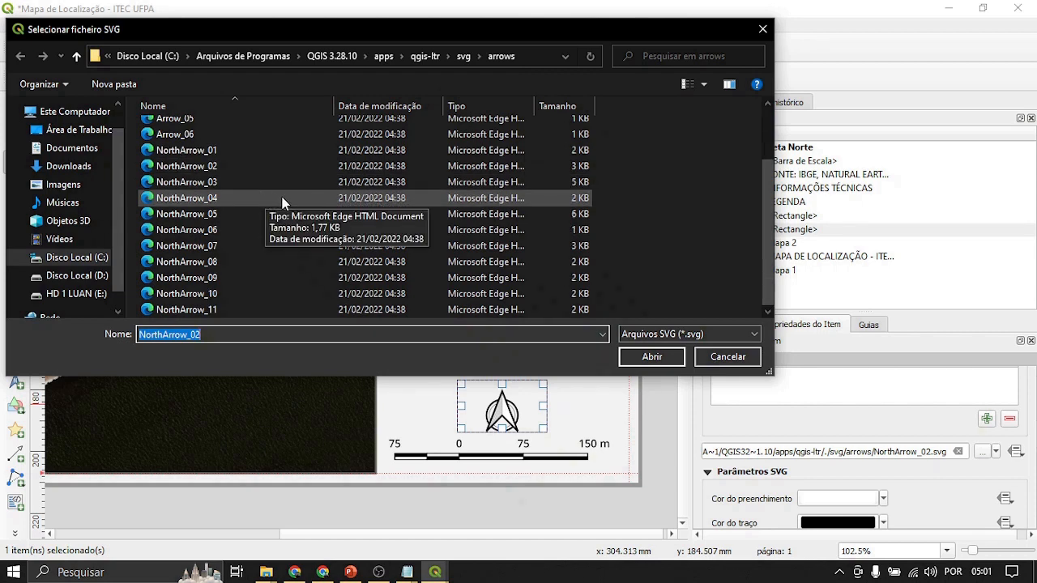
scroll(354, 209, up, 2)
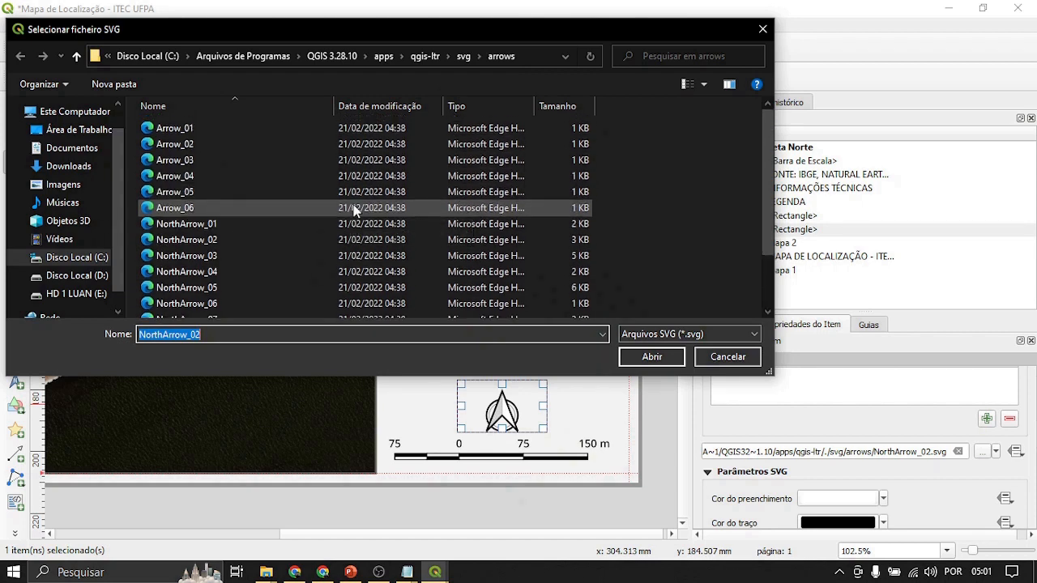
click(762, 28)
scroll(695, 425, up, 3)
scroll(694, 425, up, 2)
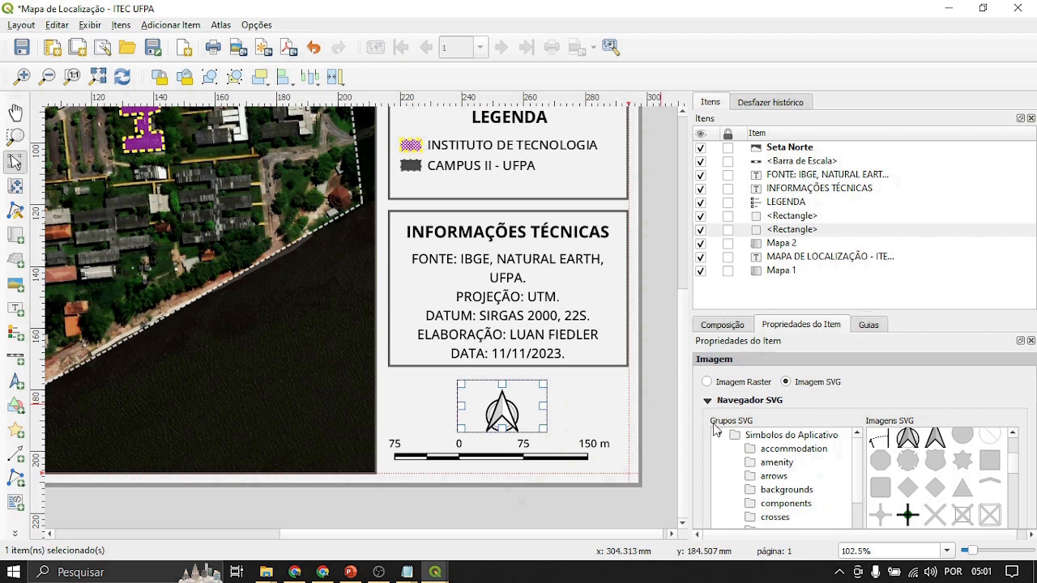
scroll(702, 445, down, 6)
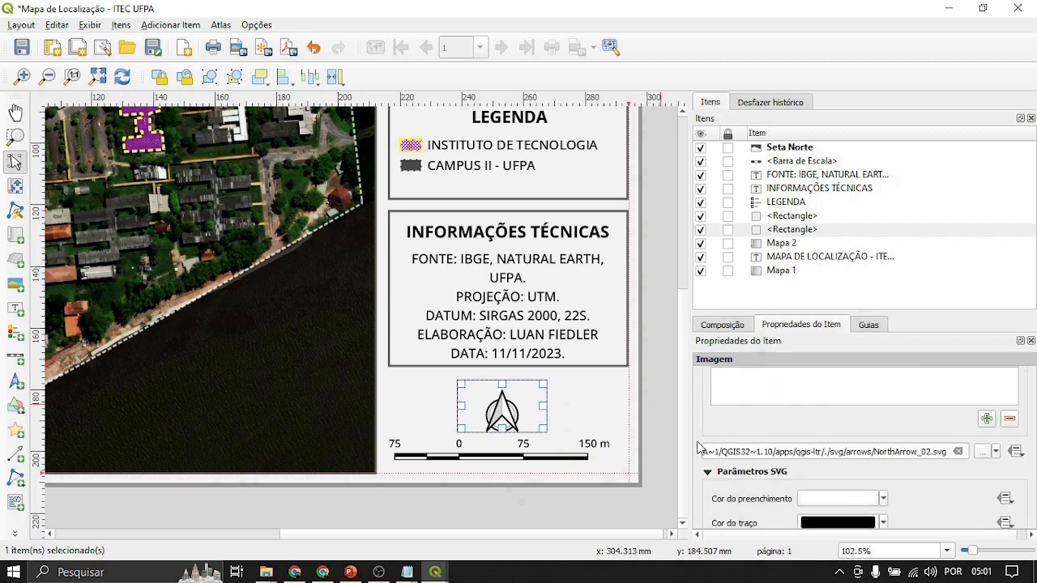
Step: Replace the north arrow's image with simple_wind_rose.svg from Downloads/AULA PET CIVIL/Arquivos em SVG
click(982, 451)
scroll(235, 194, down, 2)
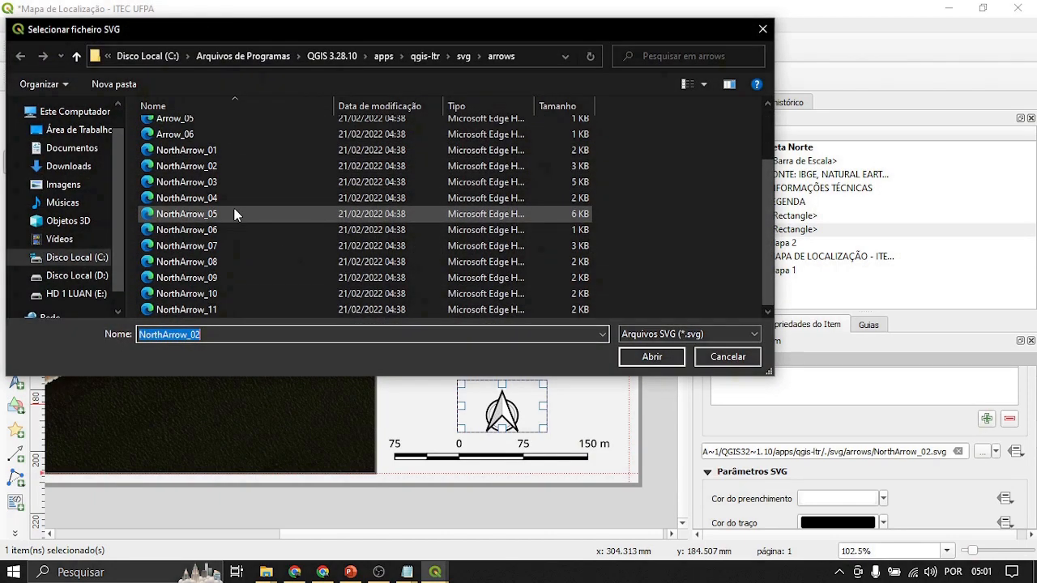
scroll(264, 224, up, 2)
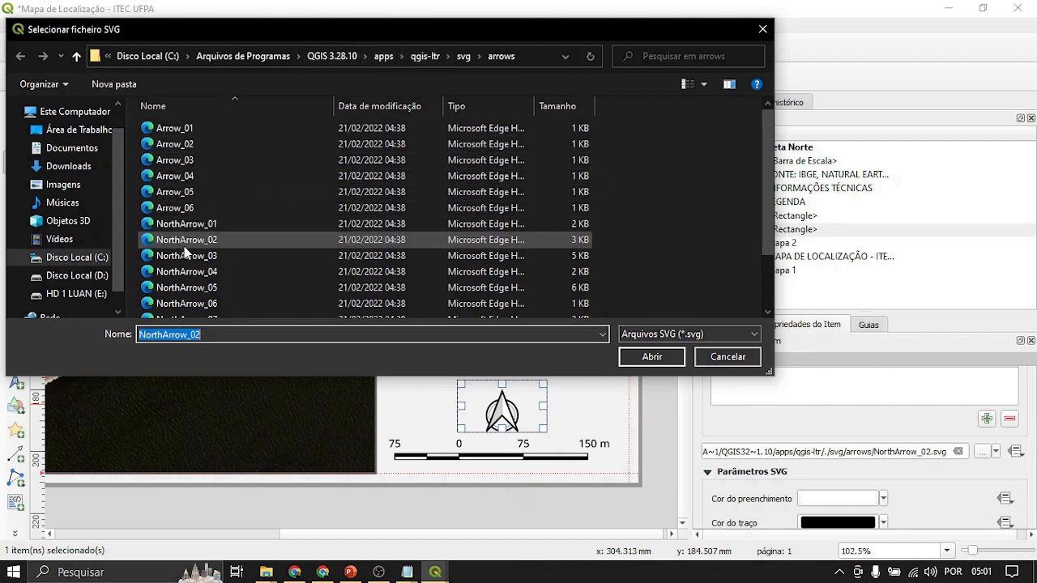
click(86, 278)
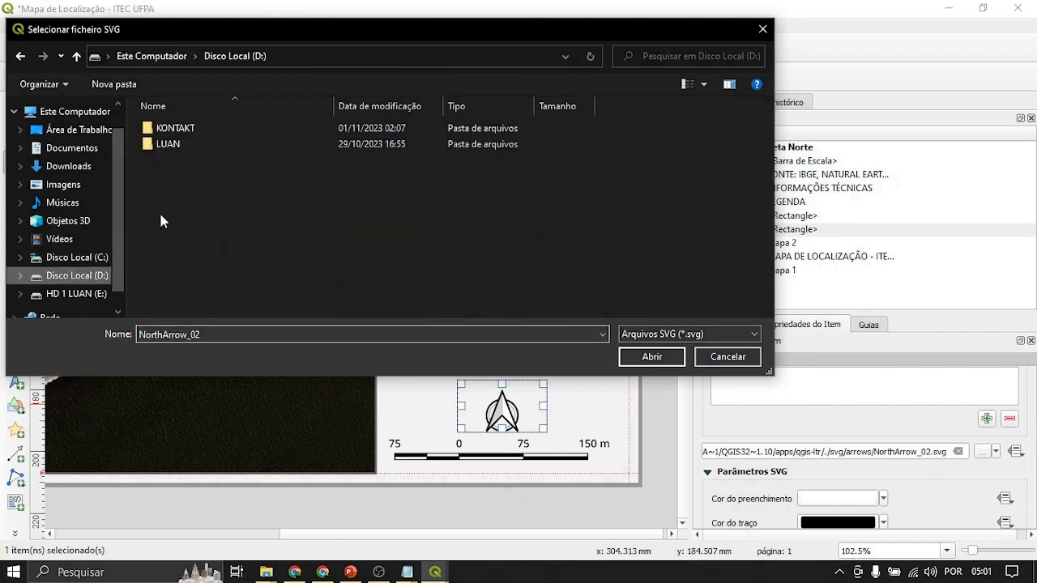
click(73, 153)
click(71, 166)
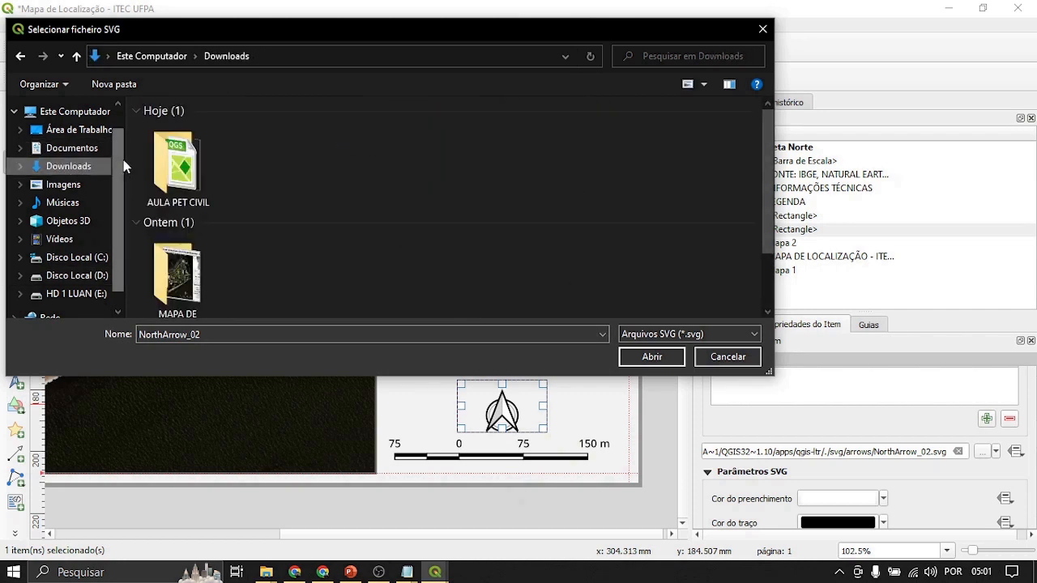
double_click(177, 179)
double_click(195, 132)
click(190, 146)
click(652, 357)
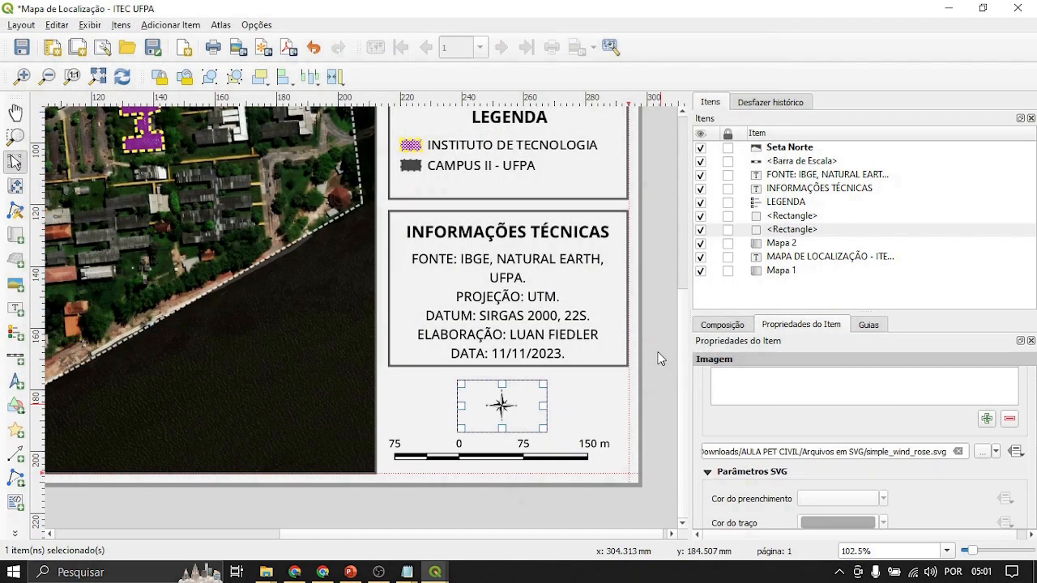
Step: Enlarge the wind rose and center it between the technical information frame and the scale bar
drag(547, 380, 591, 328)
drag(591, 430, 612, 449)
drag(534, 398, 509, 415)
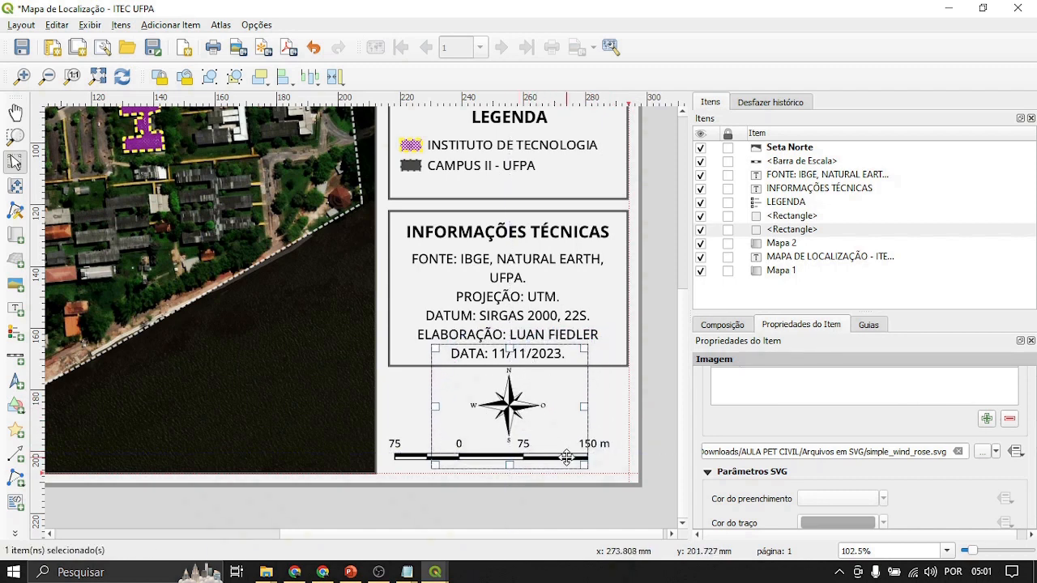
drag(588, 465, 567, 442)
drag(514, 402, 522, 411)
drag(572, 452, 533, 419)
click(645, 392)
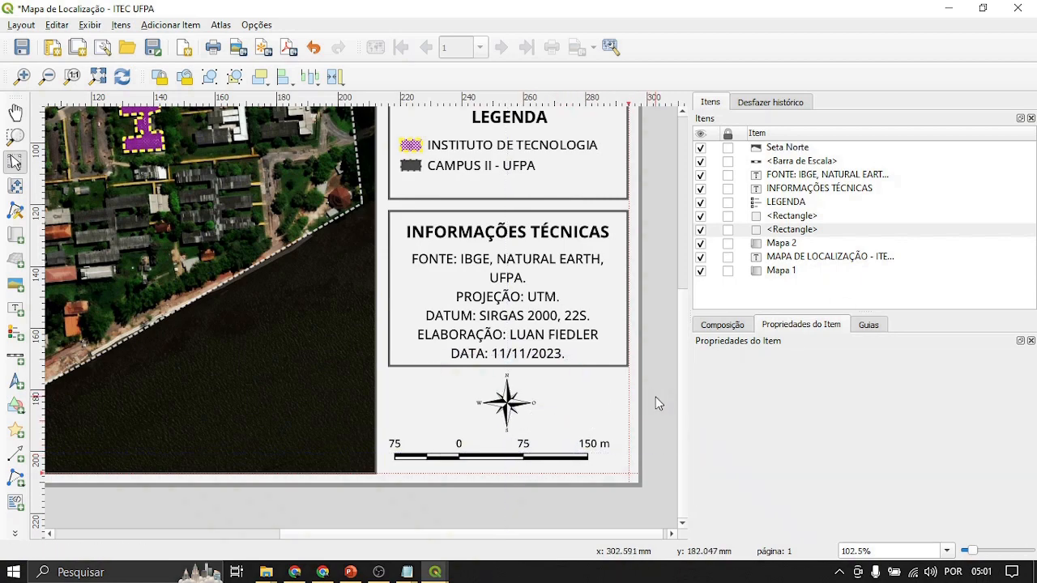
scroll(655, 397, down, 1)
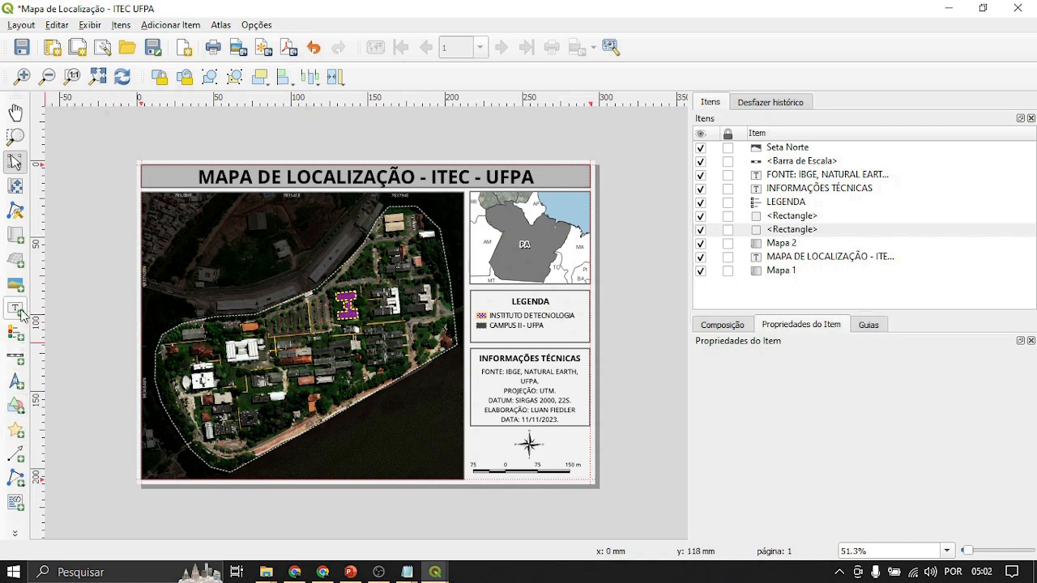
click(22, 316)
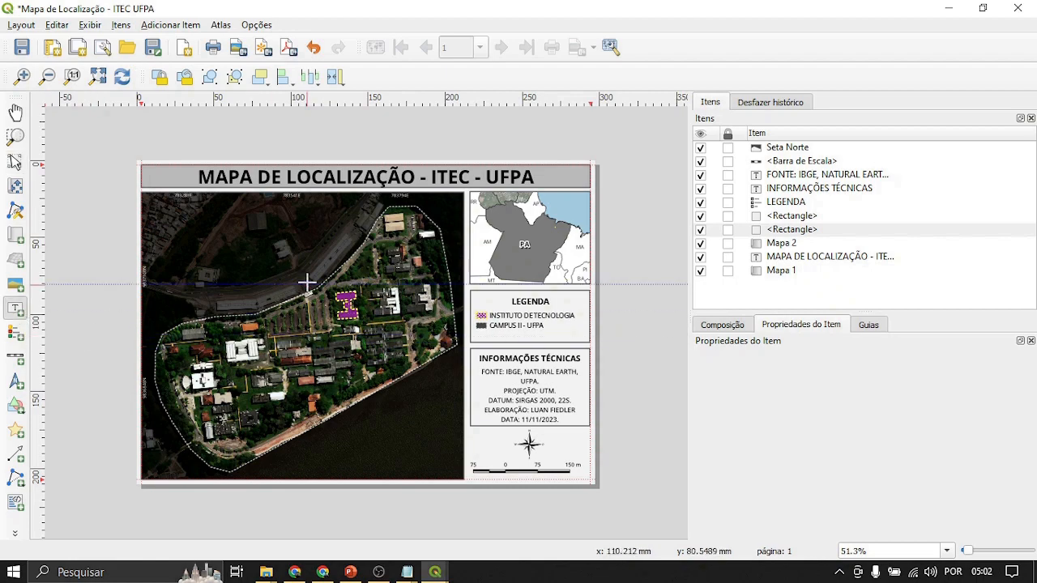
scroll(300, 285, up, 1)
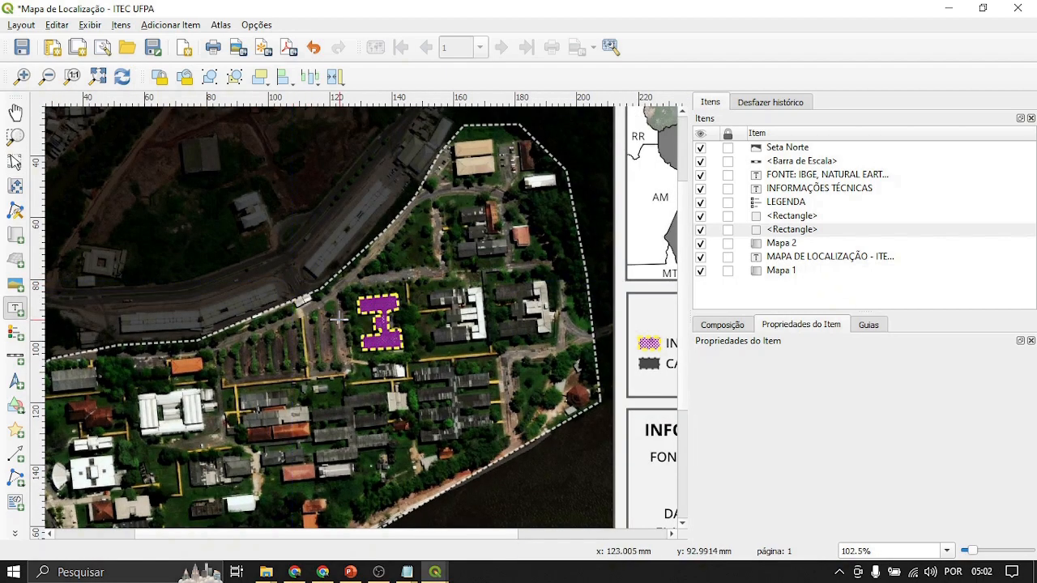
drag(356, 370, 395, 274)
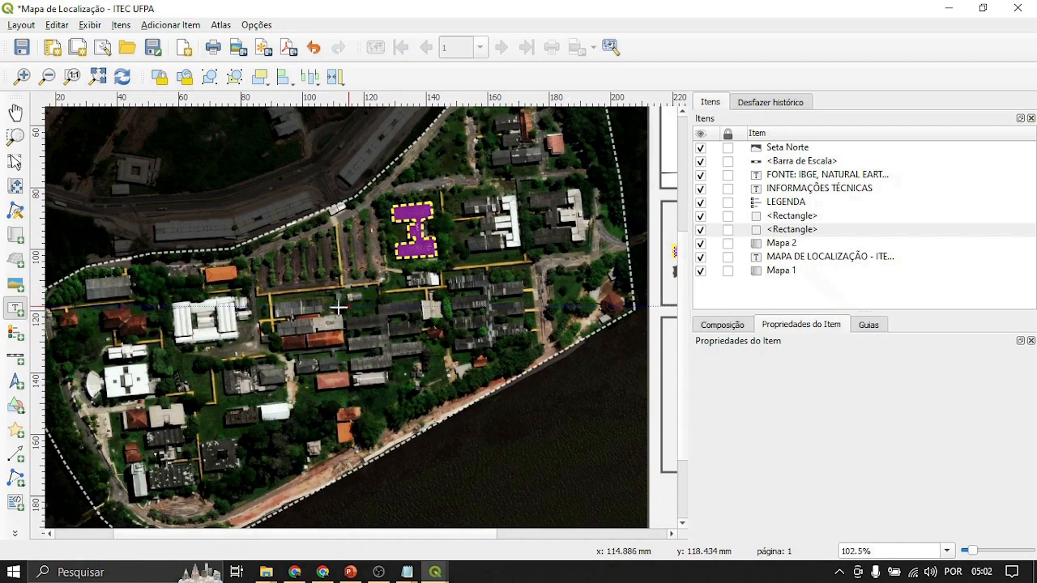
scroll(338, 309, down, 1)
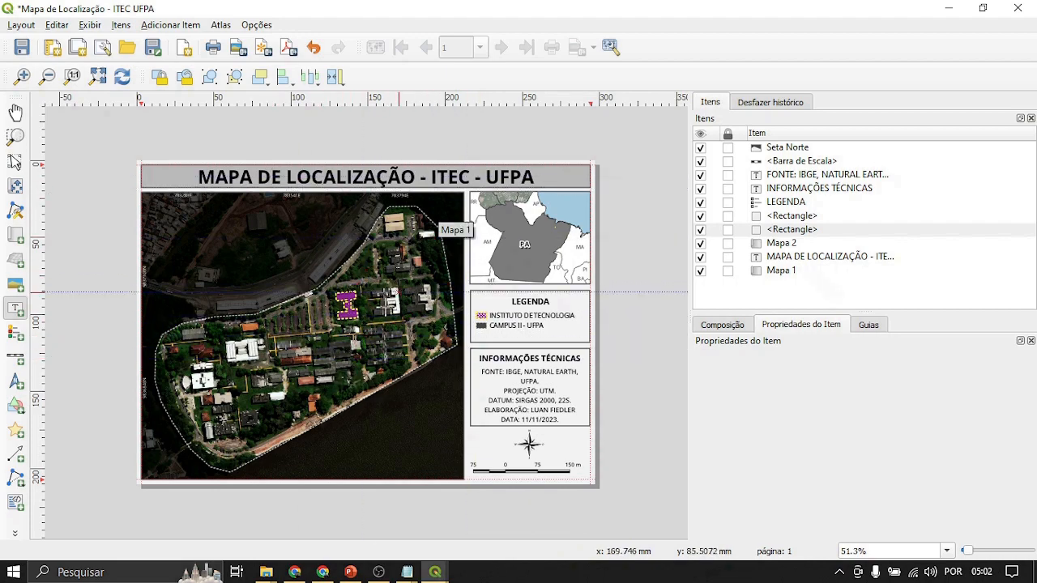
scroll(256, 442, up, 2)
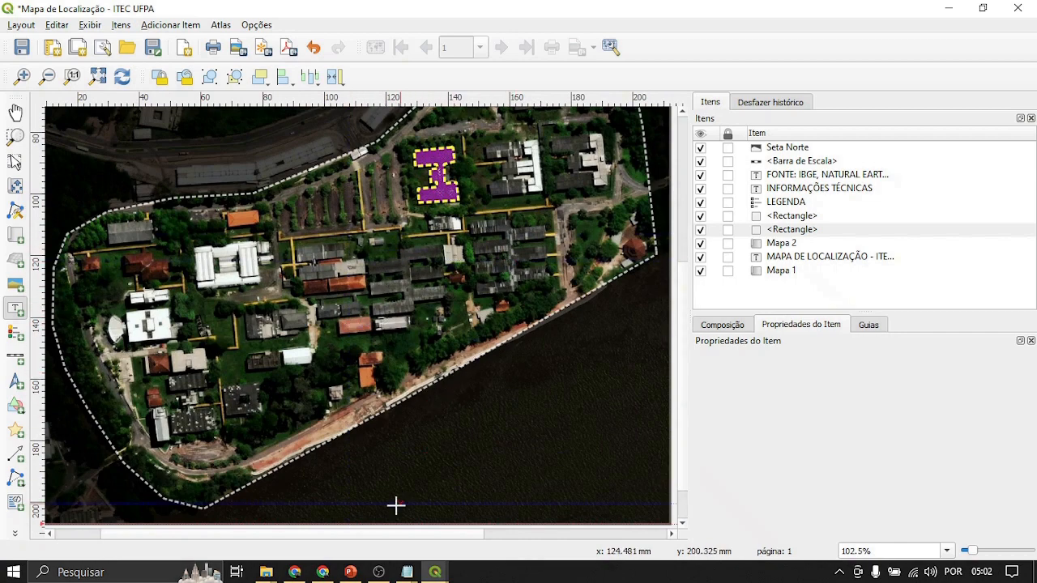
Step: Switch to Chrome, examine the campus_II.jpg map of UFPA's Campus II for place names, and return to the QGIS layout
click(325, 572)
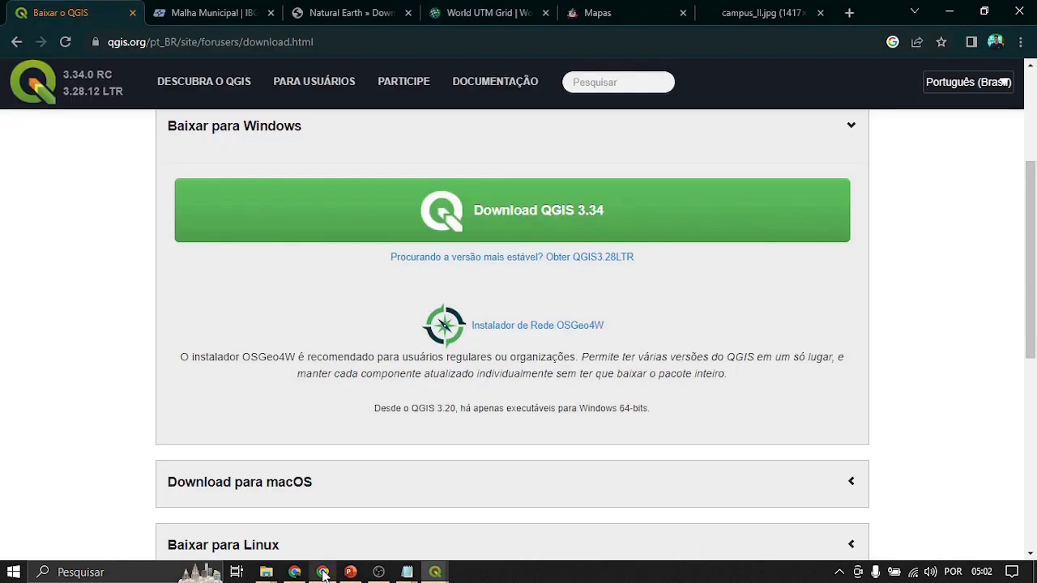
click(591, 13)
scroll(493, 310, up, 1)
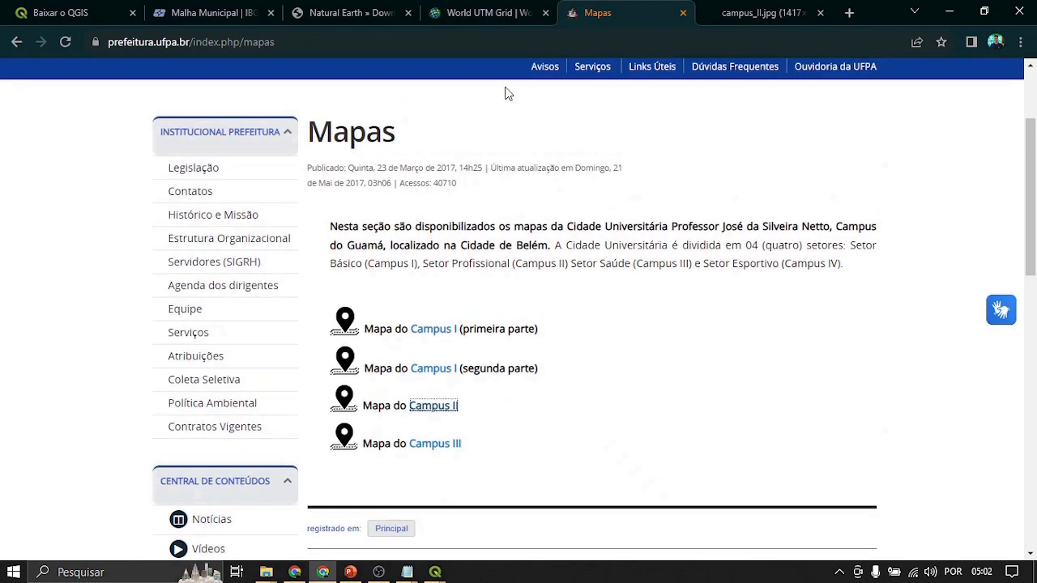
click(762, 13)
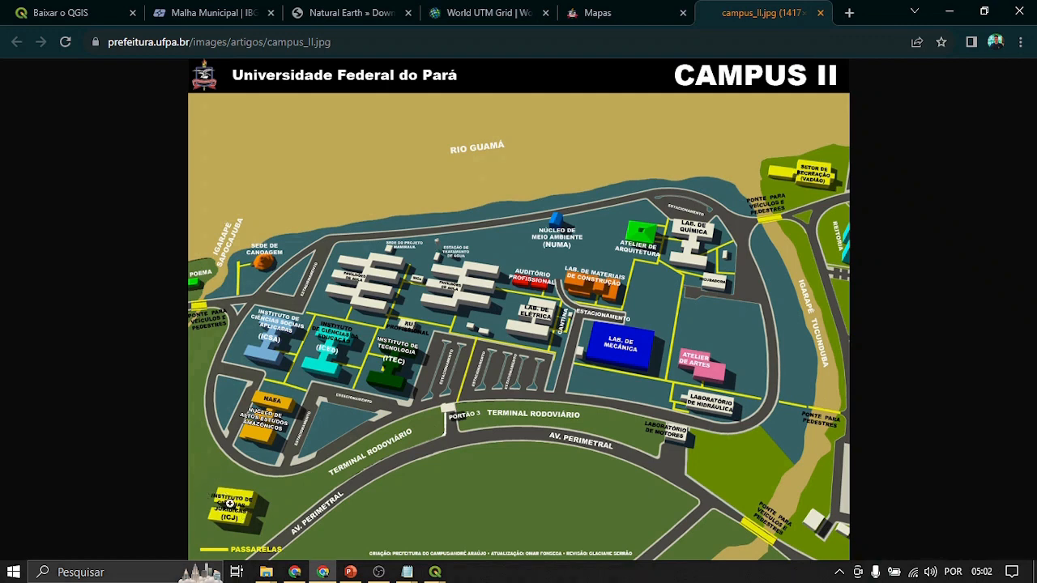
click(435, 572)
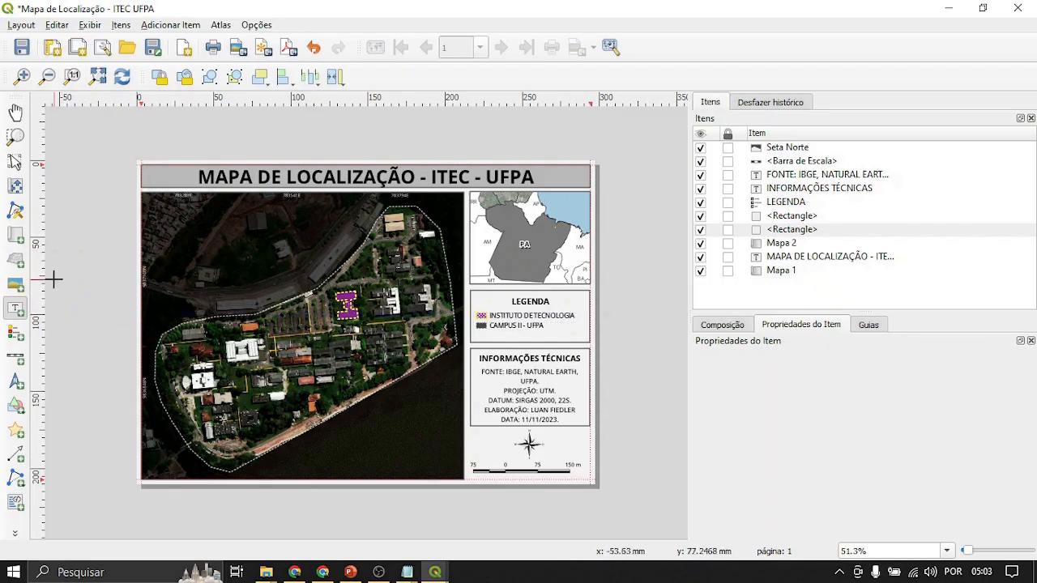
Step: Add a label about 19 mm wide over the dark area outside the campus gate, northwest of ITEC, with the text "PORTÃO 3"
click(18, 316)
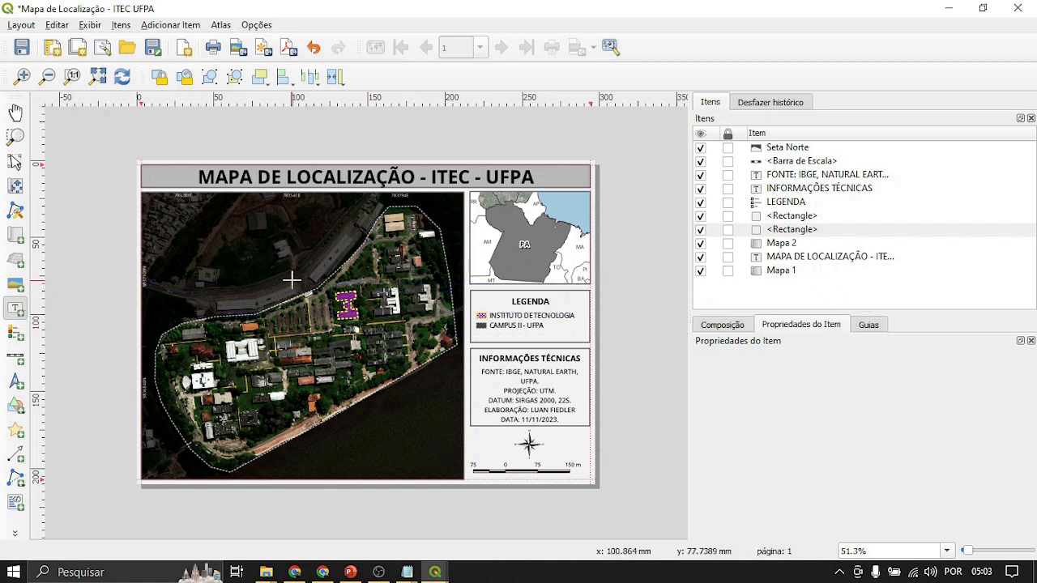
scroll(292, 288, up, 1)
drag(291, 287, 428, 313)
scroll(434, 310, up, 1)
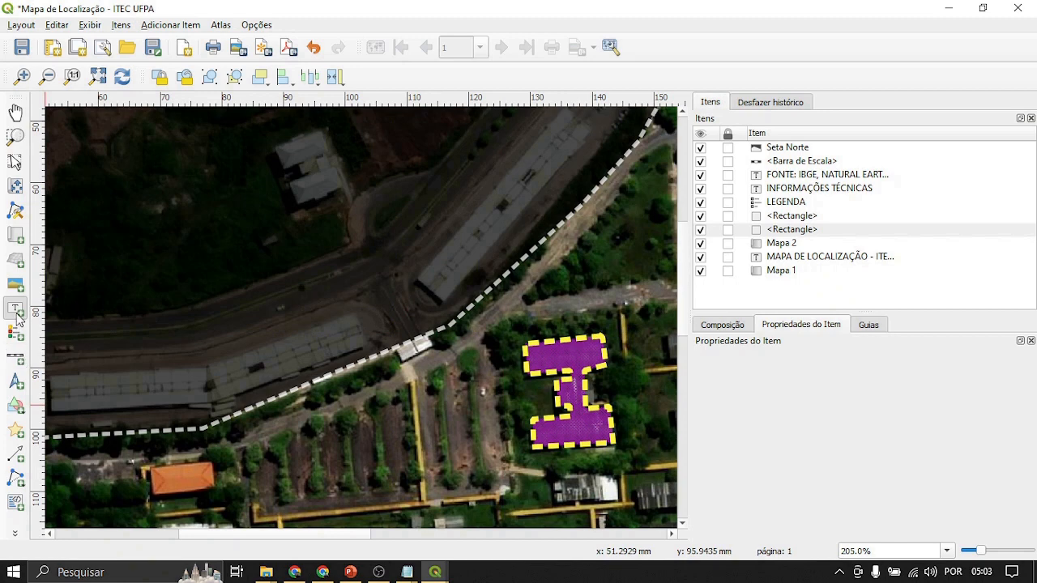
drag(304, 338, 423, 354)
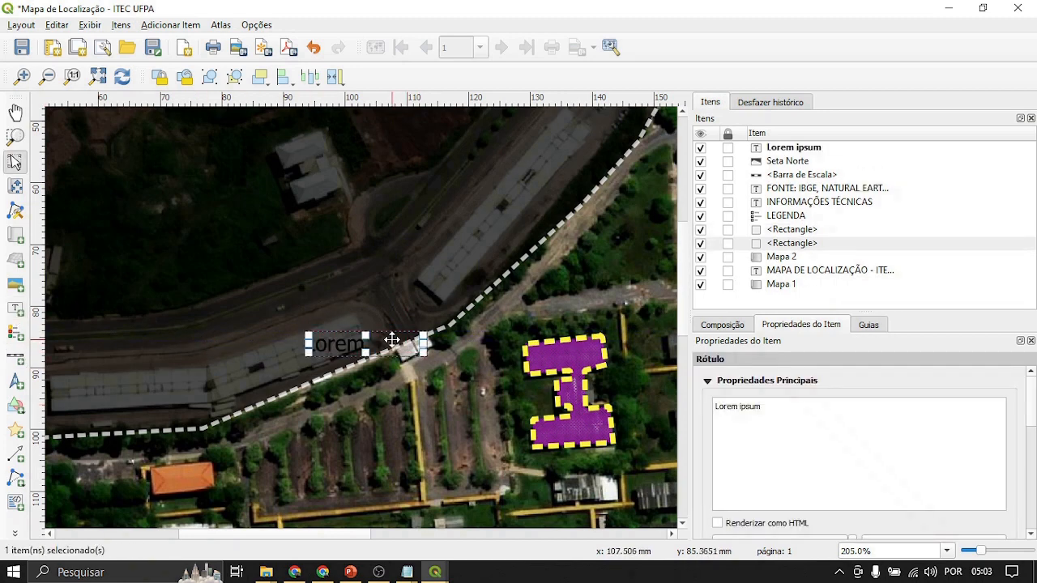
drag(355, 345, 324, 288)
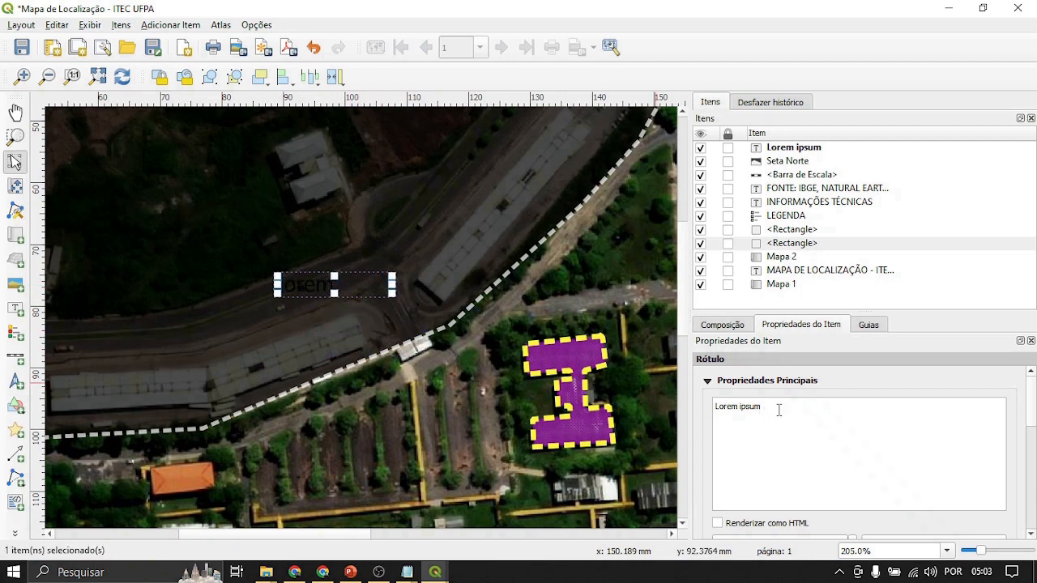
drag(754, 410, 703, 400)
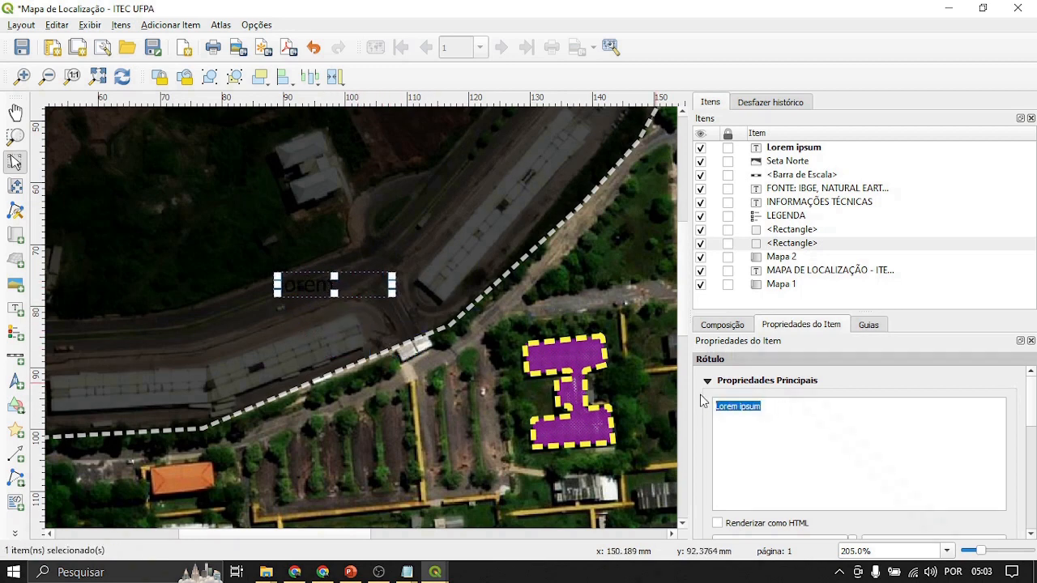
text(PORTÃO 3)
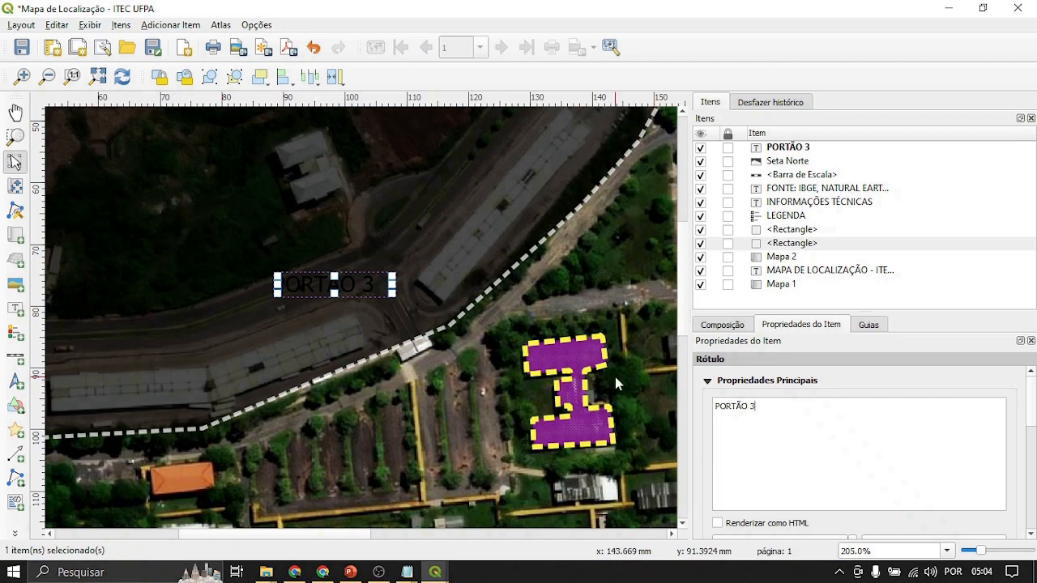
Step: Set the PORTÃO 3 label's font to Open Sans
scroll(686, 435, down, 1)
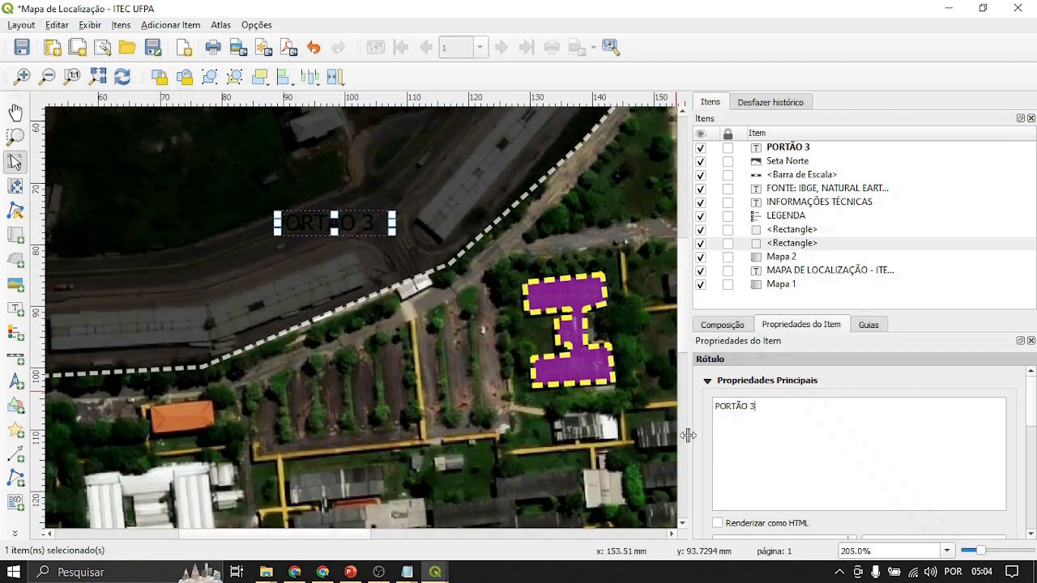
scroll(699, 448, down, 3)
click(762, 465)
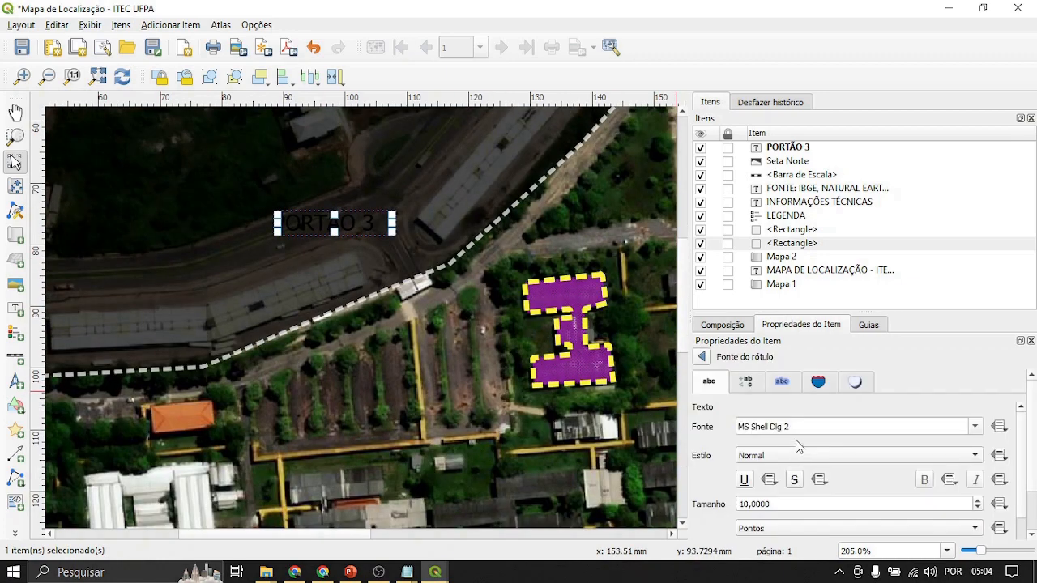
triple_click(813, 427)
text(OP)
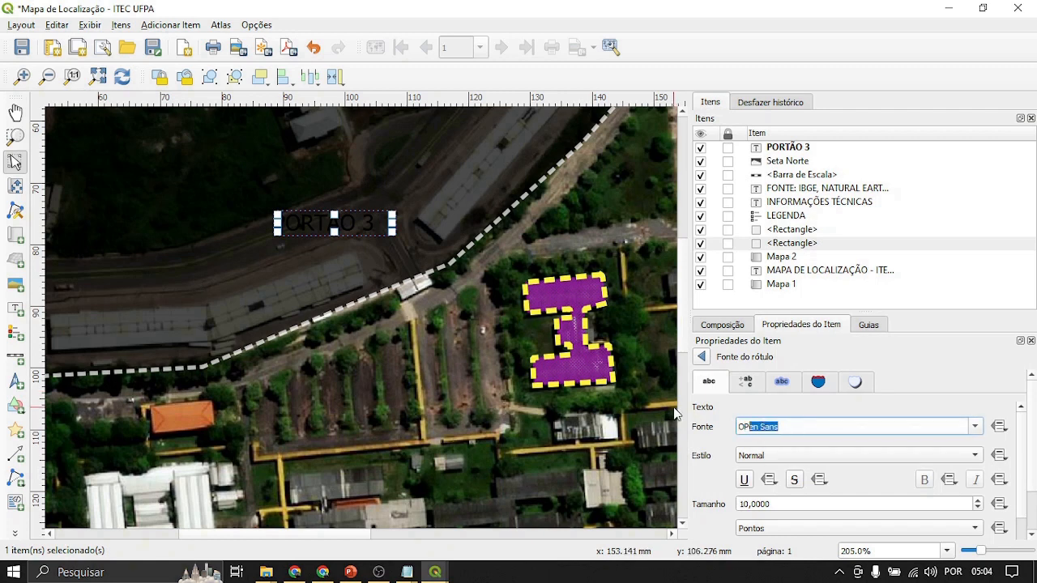
text(E)
click(828, 425)
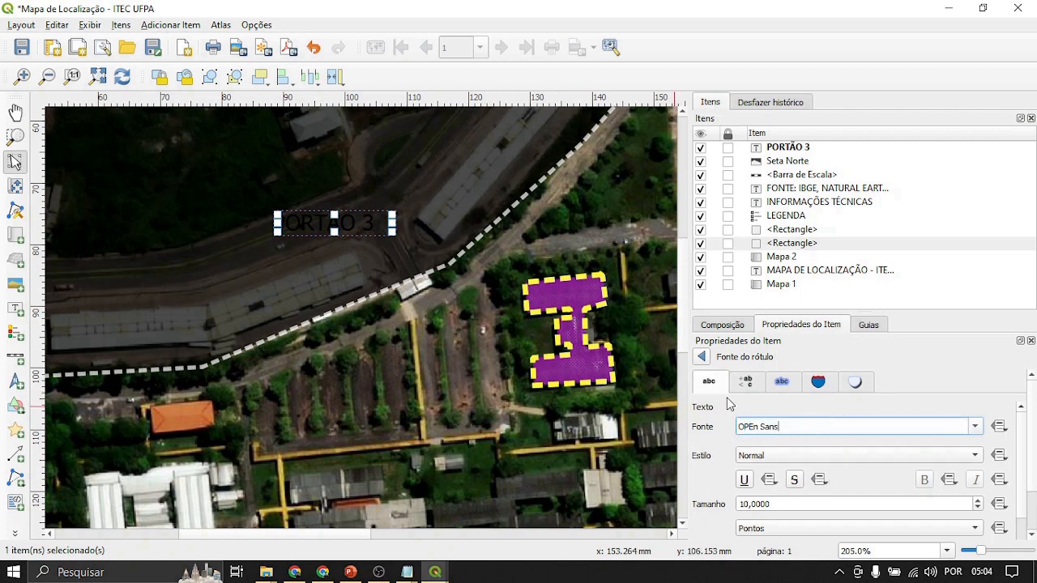
click(703, 357)
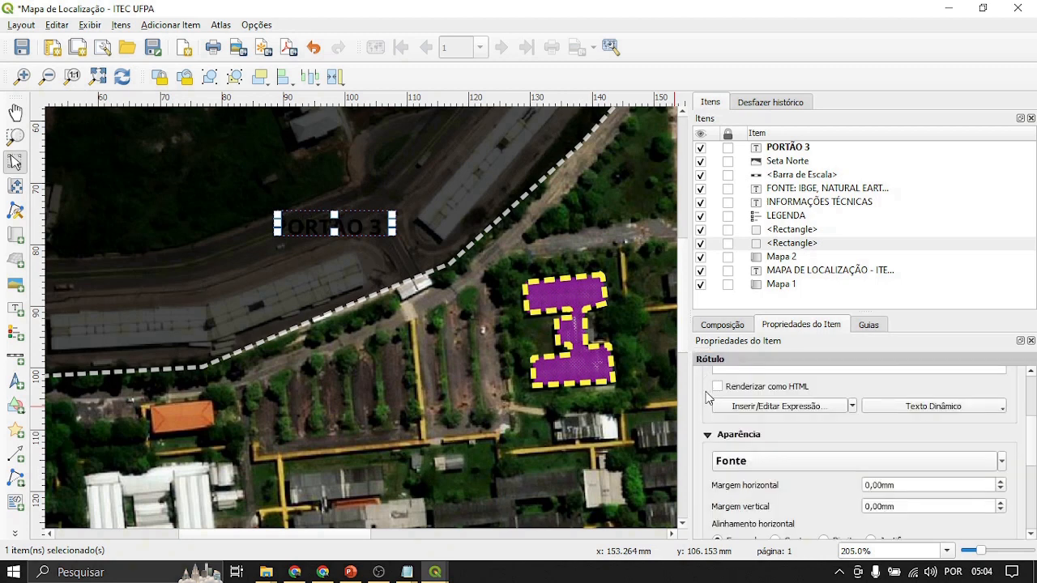
Step: Align the PORTÃO 3 label's text horizontally to Centro and vertically to Meio
scroll(704, 425, down, 3)
click(776, 404)
click(760, 438)
scroll(702, 450, up, 1)
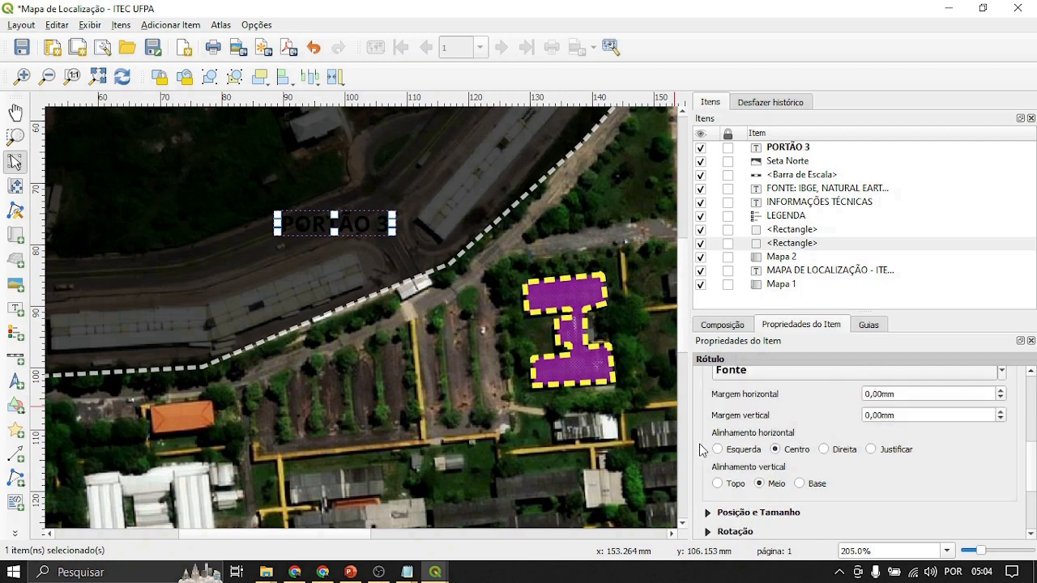
Step: Change the PORTÃO 3 label's text color to white
click(993, 371)
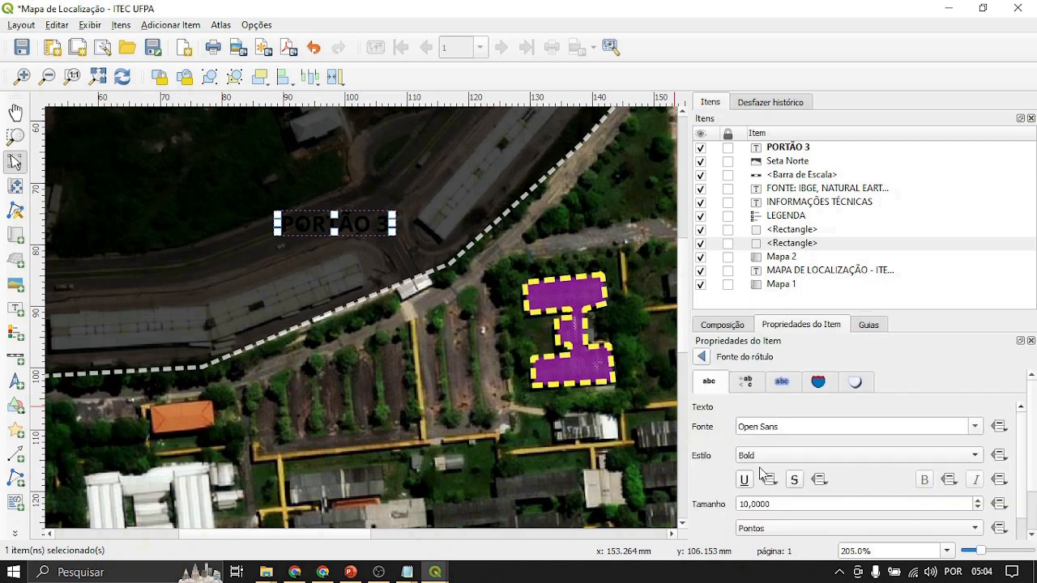
click(705, 357)
click(1002, 371)
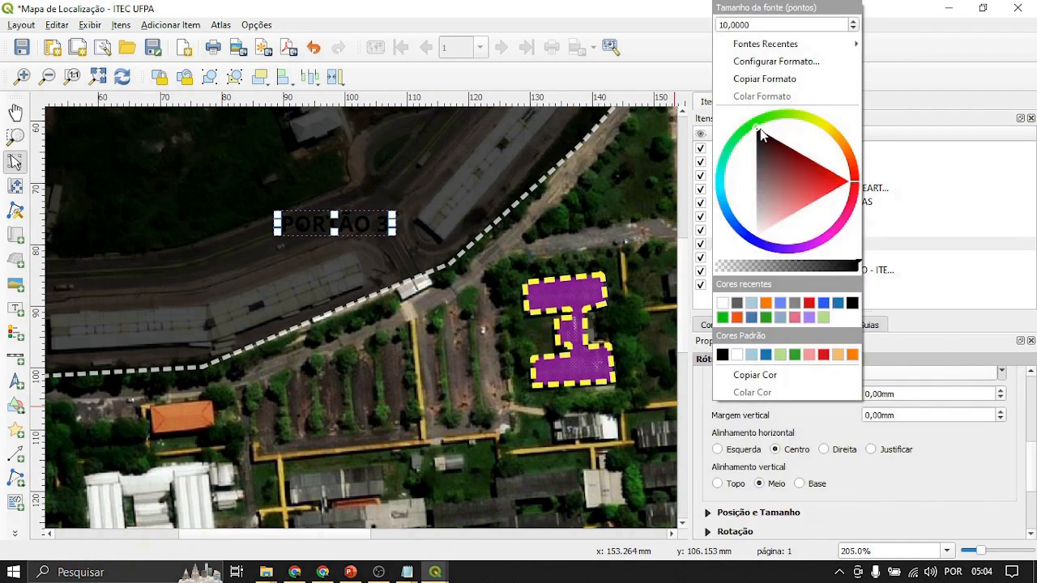
drag(762, 137, 756, 235)
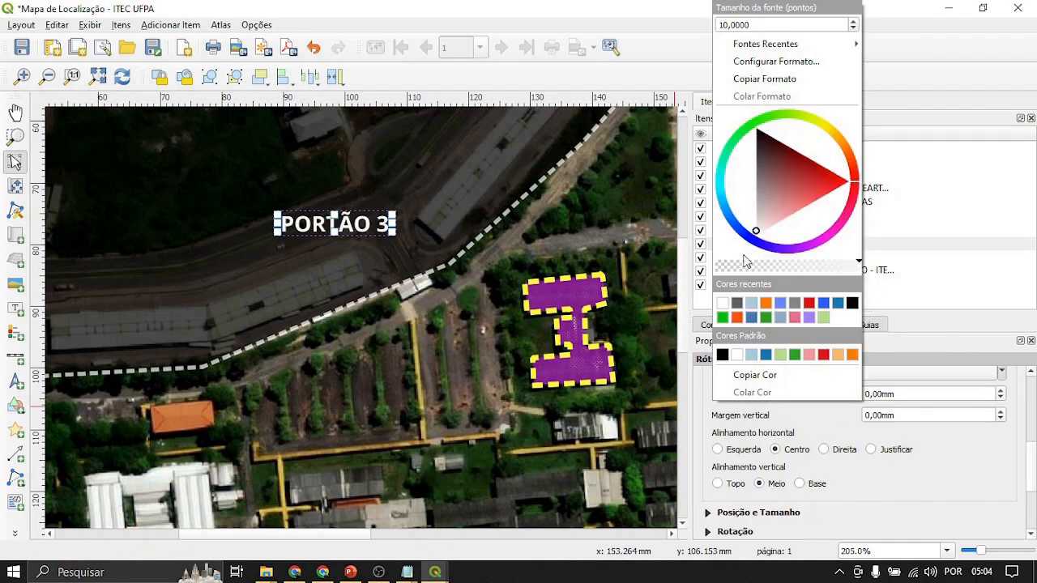
click(703, 396)
Step: Set the PORTÃO 3 label's font style to Regular
scroll(722, 416, up, 2)
click(765, 459)
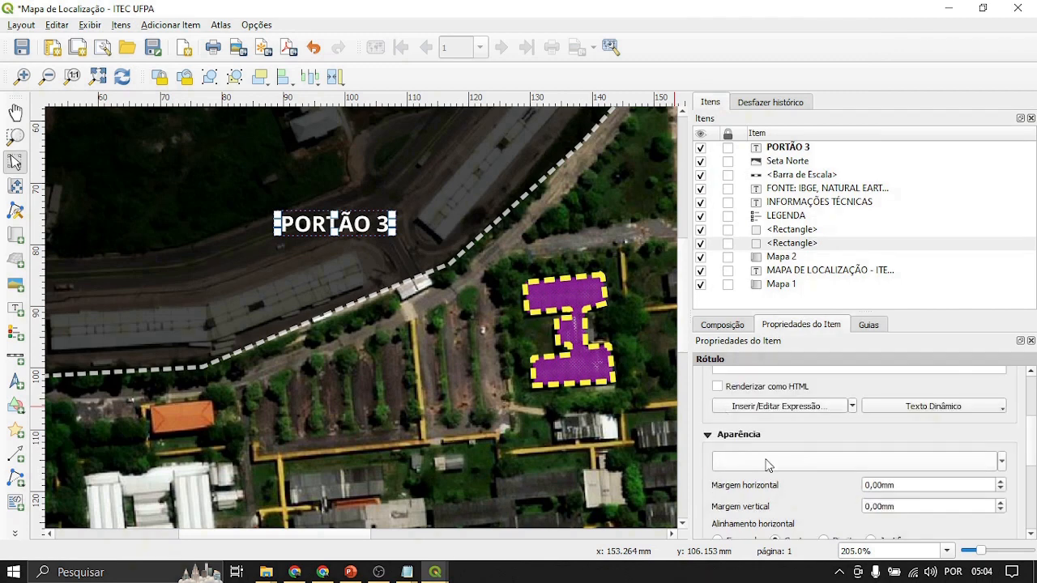
click(768, 459)
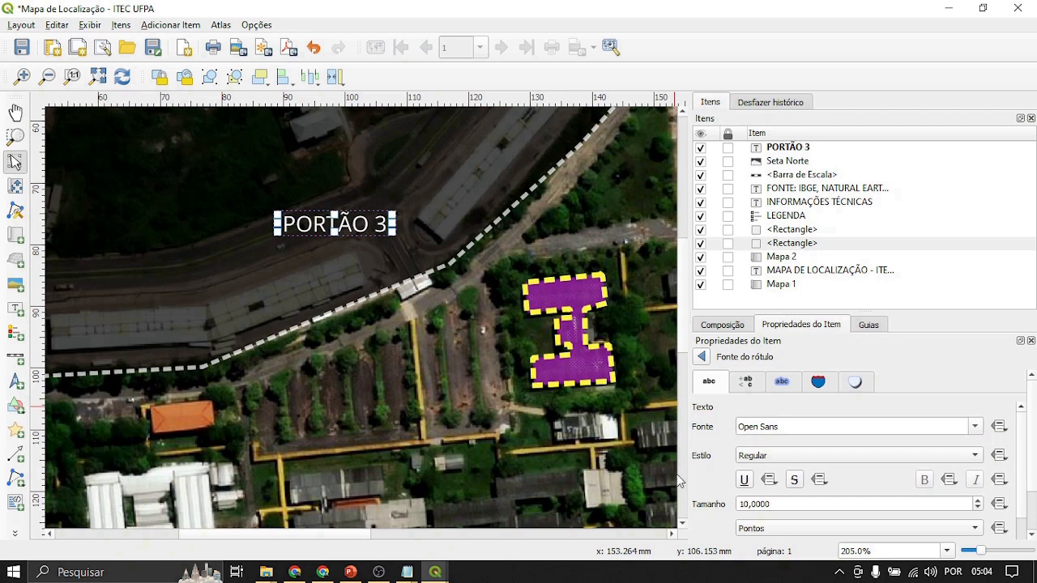
click(701, 358)
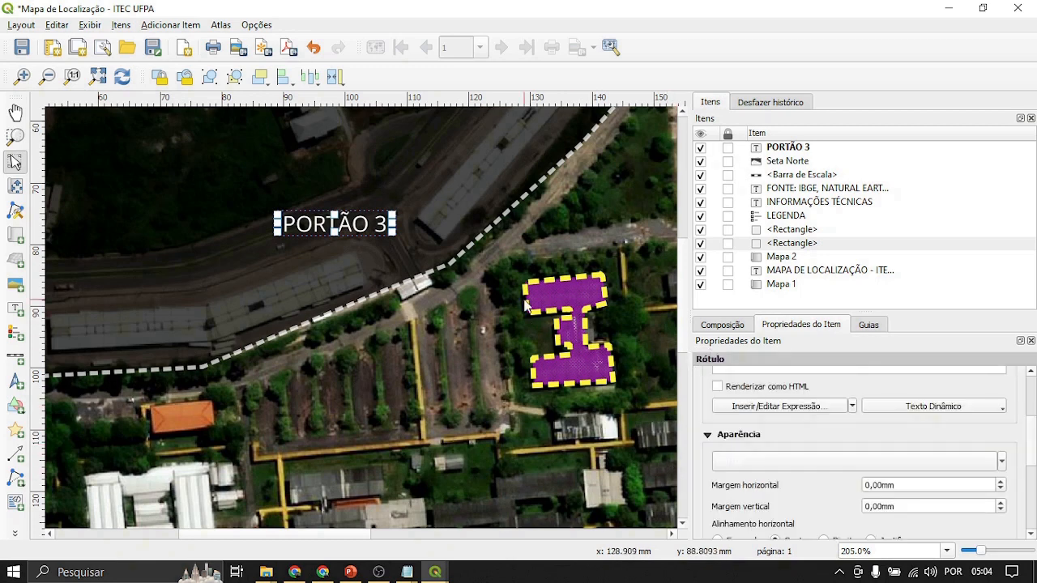
Step: Move the PORTÃO 3 label next to the campus gate and set its rotation to 350°
drag(358, 237, 415, 262)
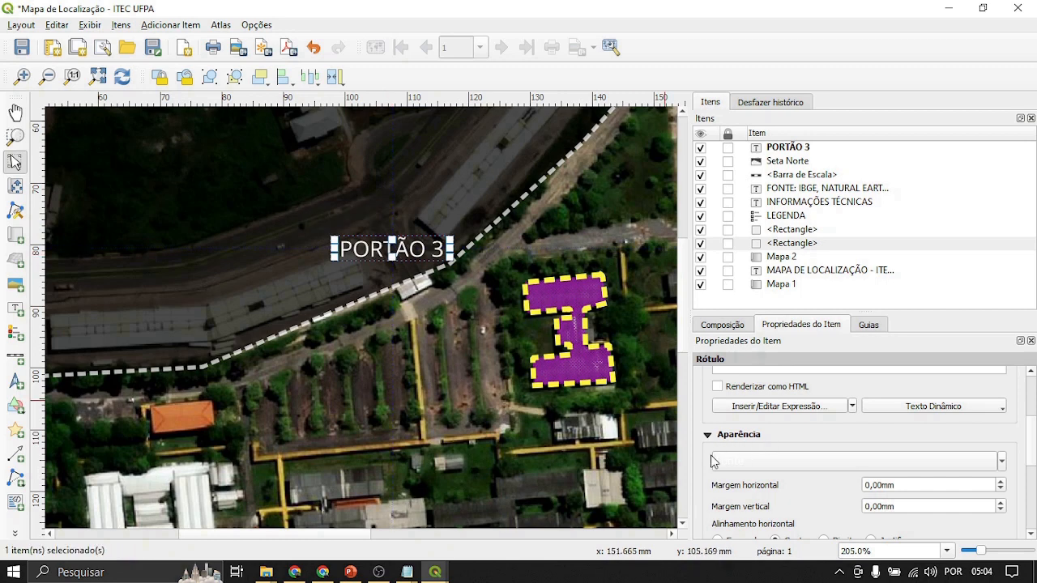
scroll(713, 466, down, 8)
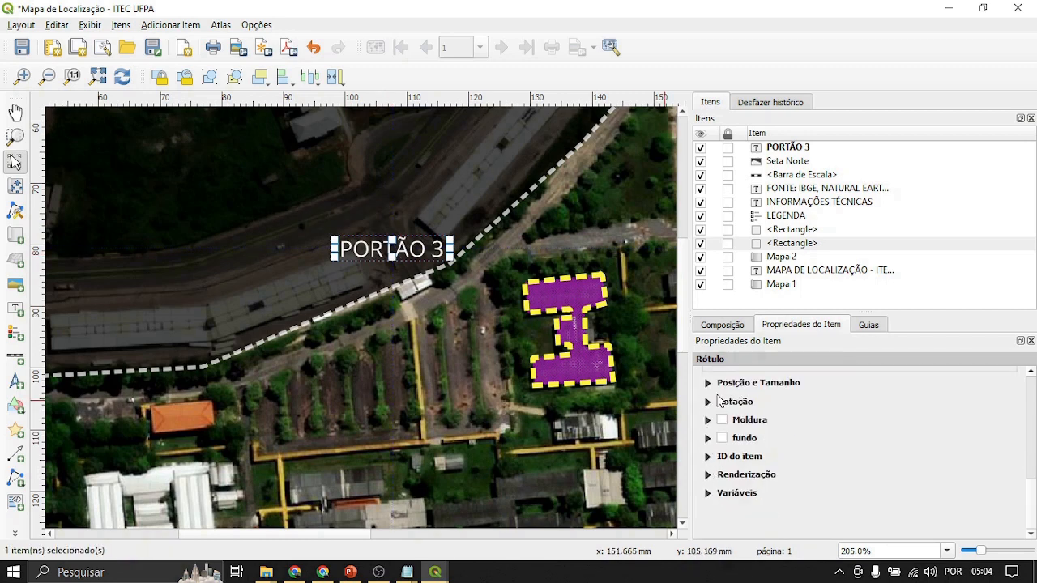
click(708, 402)
drag(788, 431, 731, 427)
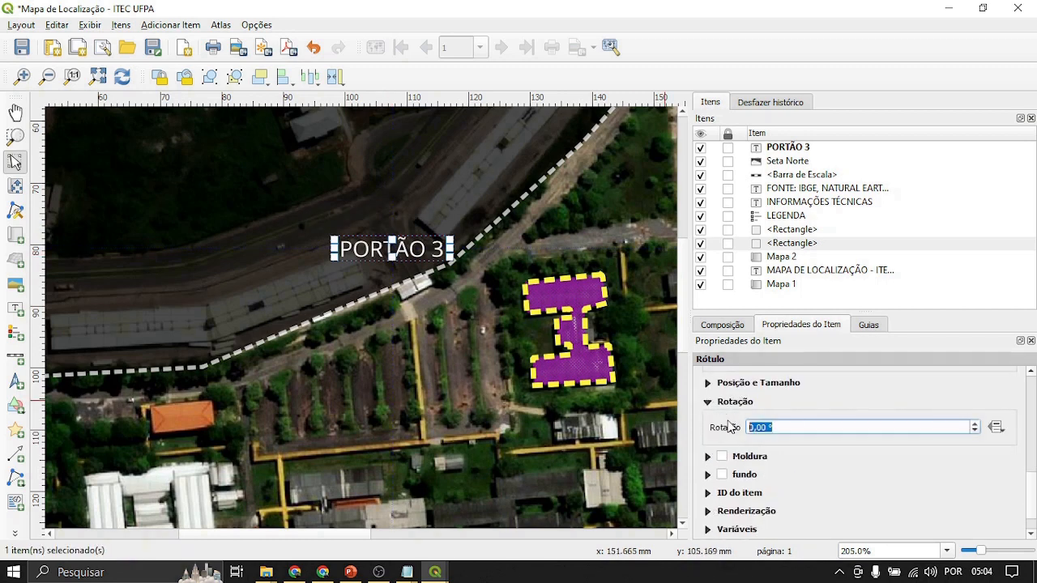
text(350)
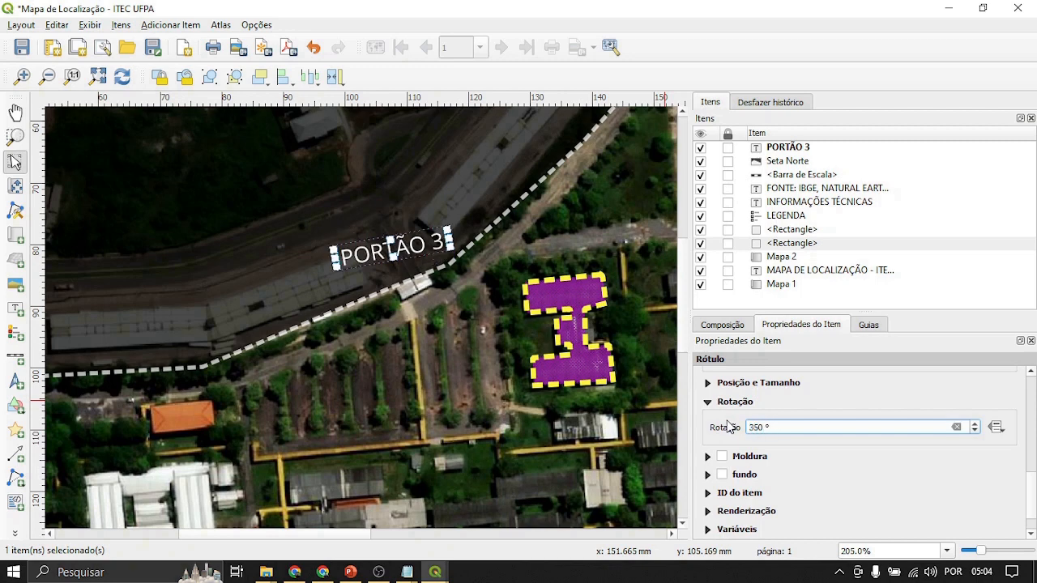
Step: Set the PORTÃO 3 label's rotation to 333° so that its text follows the slope of the campus boundary
key(BackSpace)
key(BackSpace)
text(26)
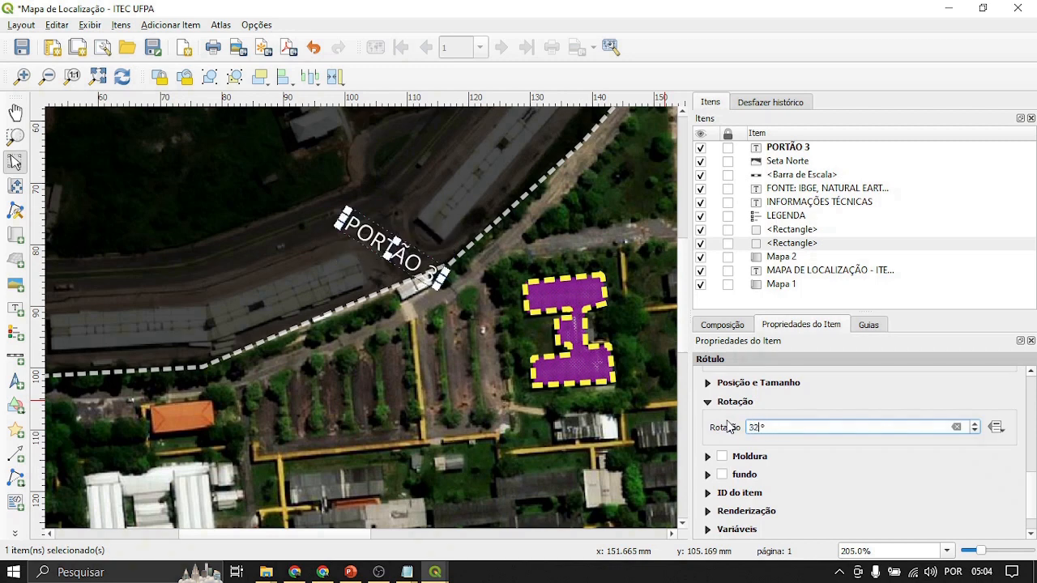
key(BackSpace)
text(0)
key(BackSpace)
key(BackSpace)
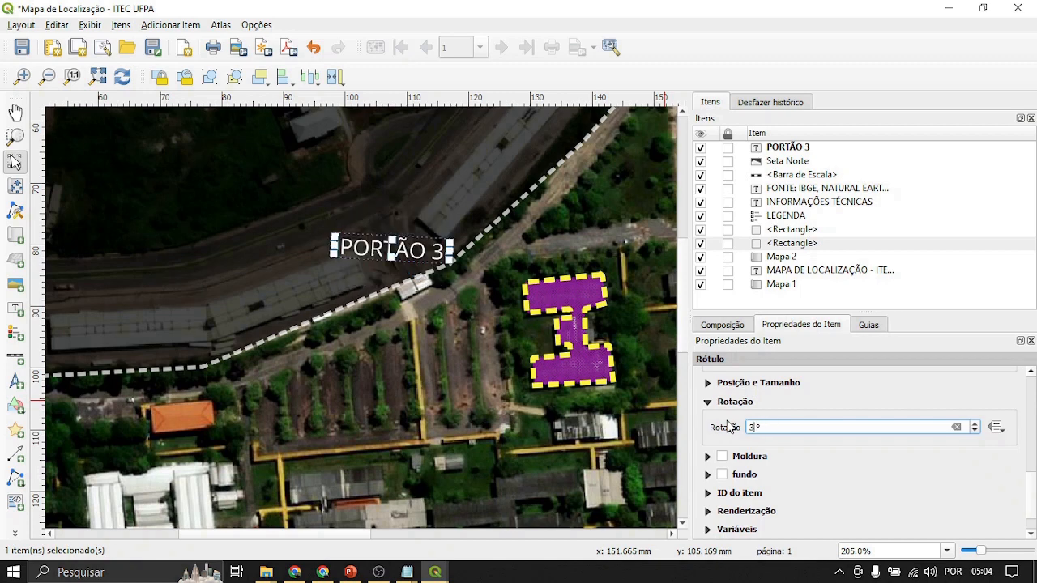
text(3)
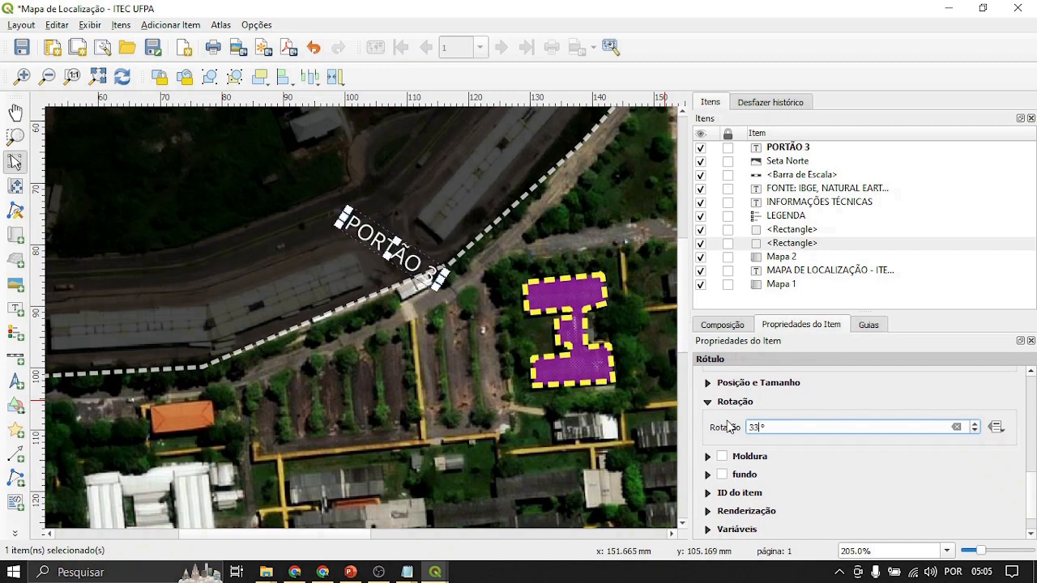
text(3)
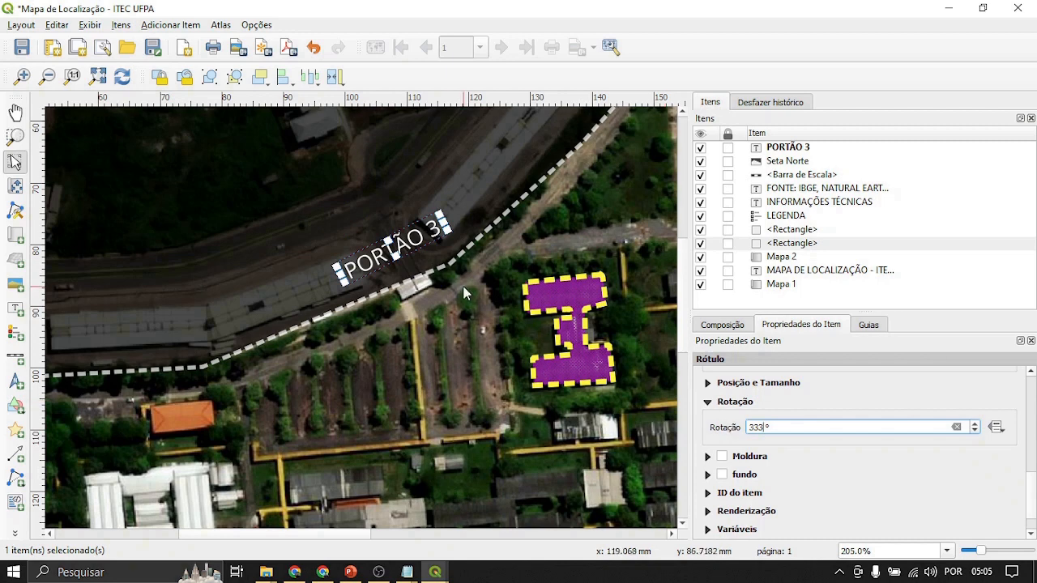
Step: Move the rotated PORTÃO 3 label directly above the campus gate on the main map and deselect it
drag(394, 248, 422, 247)
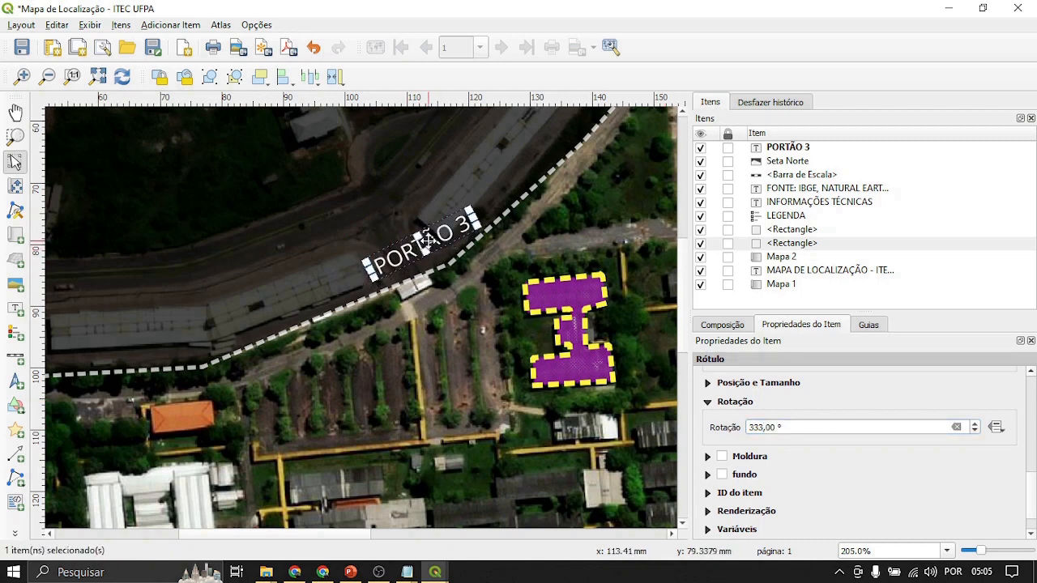
scroll(461, 267, down, 1)
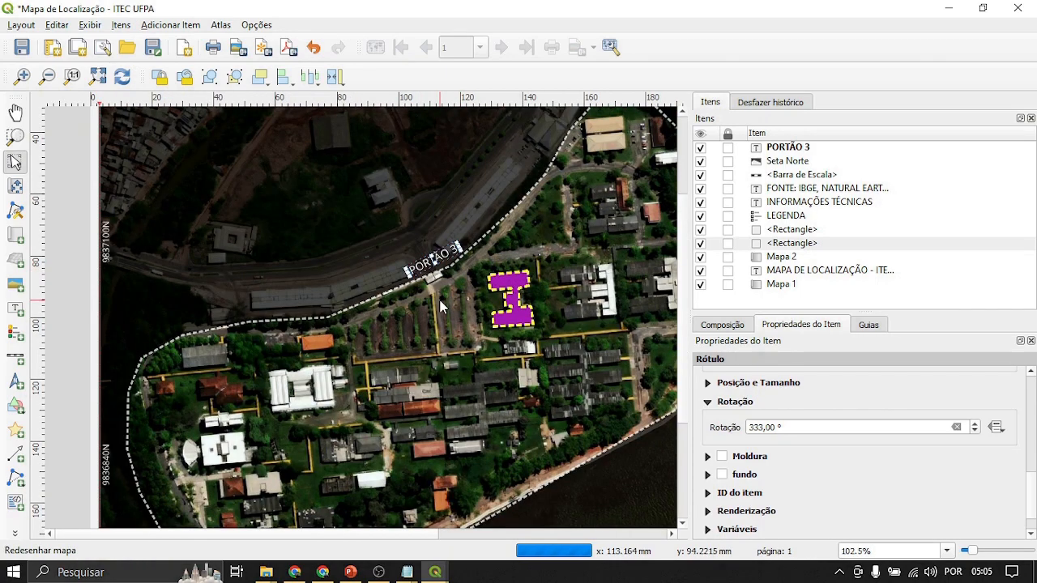
scroll(461, 267, down, 1)
click(613, 286)
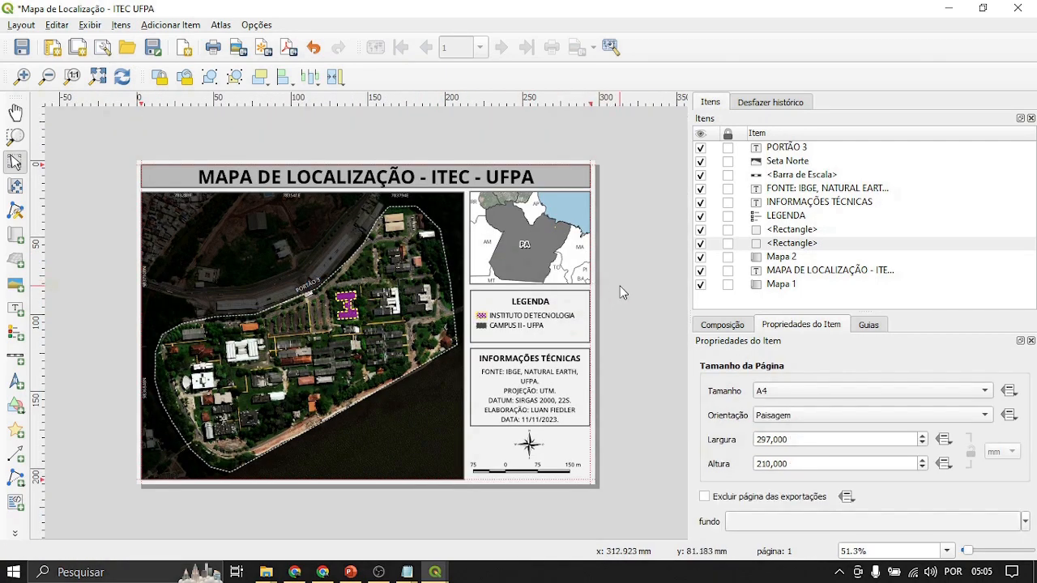
Step: Examine the main map around the PORTÃO 3 label, the highlighted institute building and the dashed campus boundary, ending with the whole page
scroll(289, 307, up, 1)
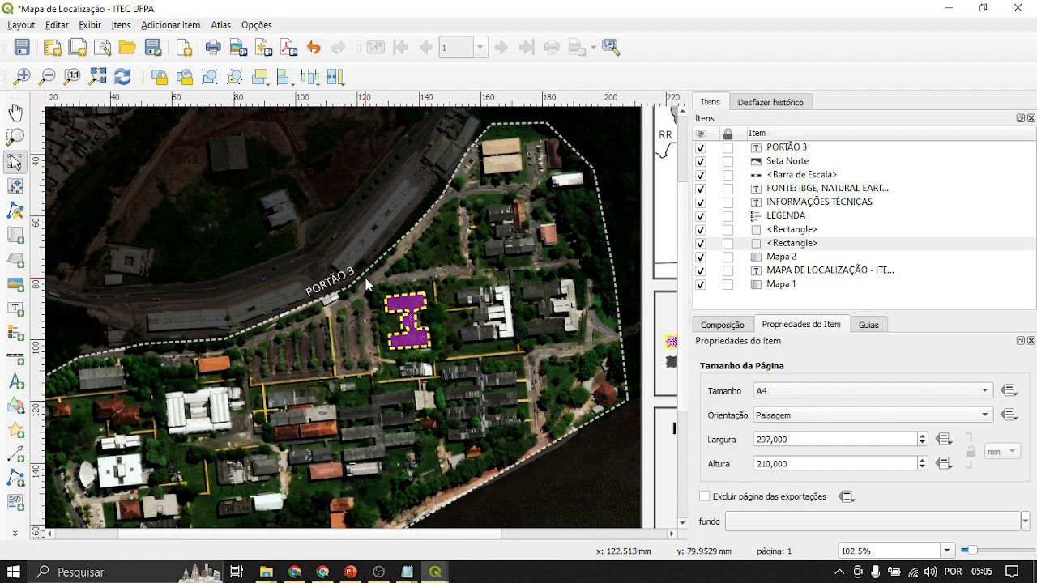
scroll(339, 291, down, 1)
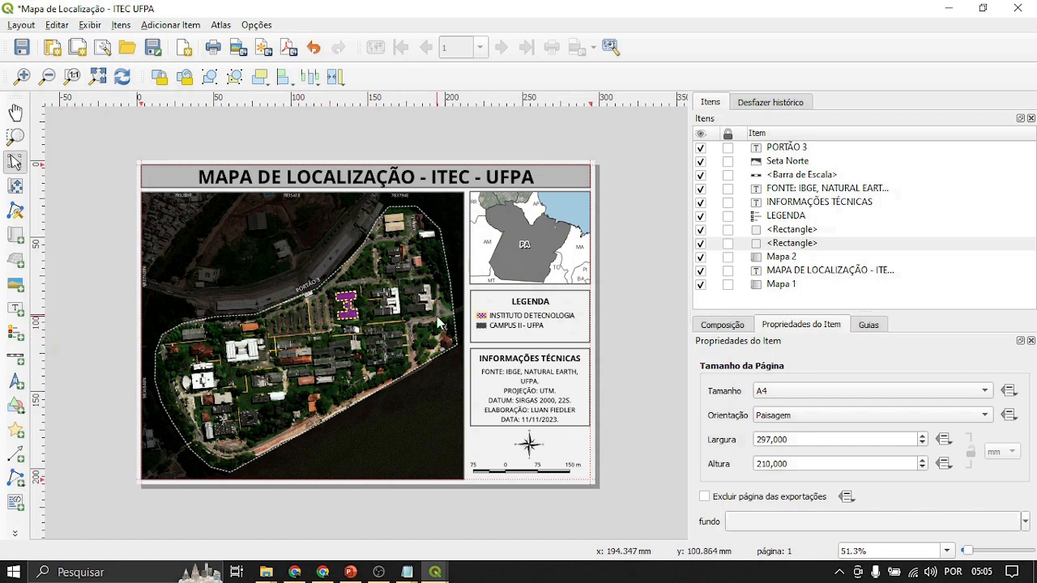
scroll(334, 281, up, 1)
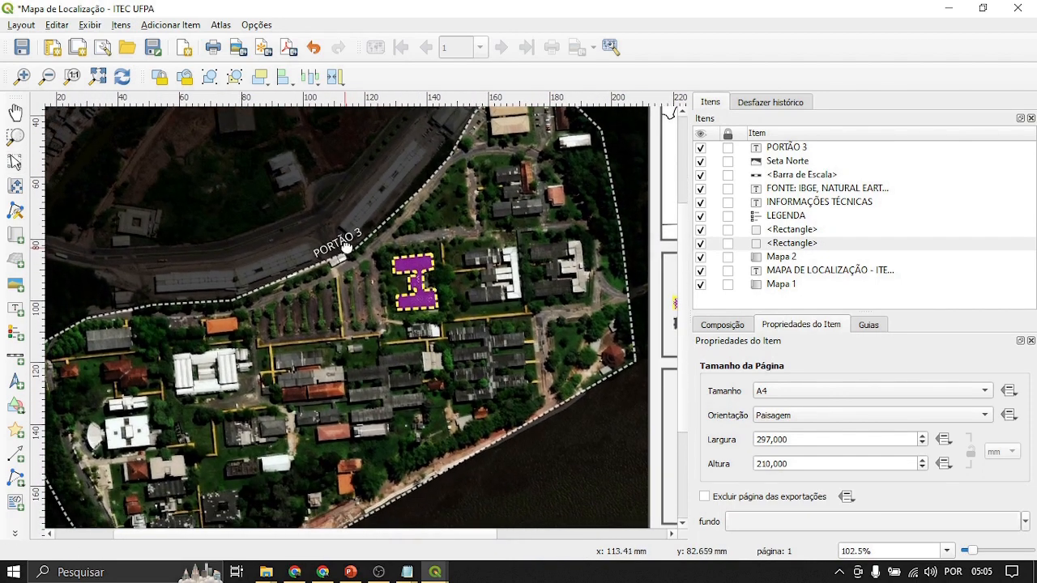
drag(346, 248, 383, 223)
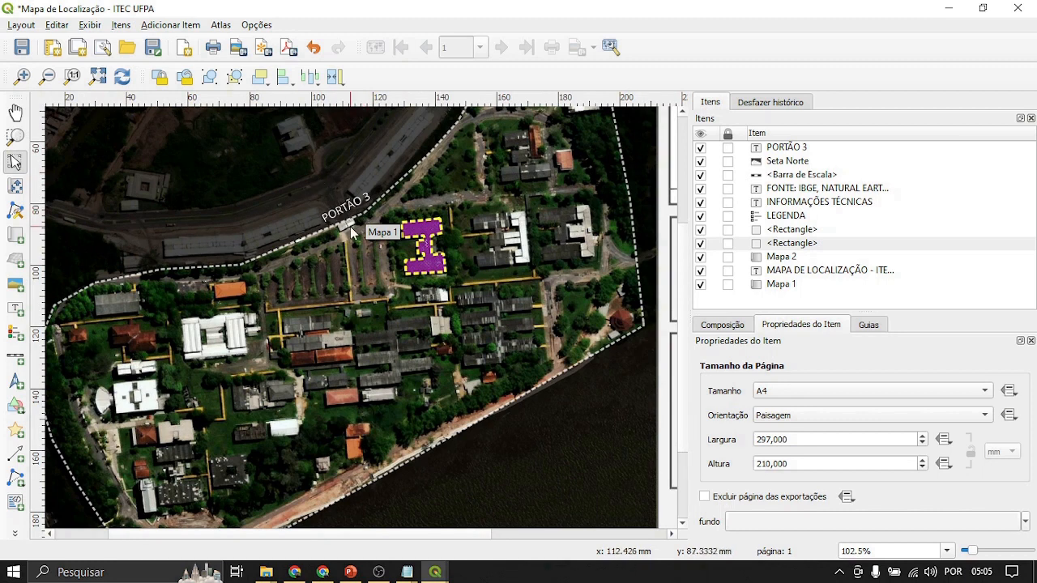
scroll(387, 239, up, 2)
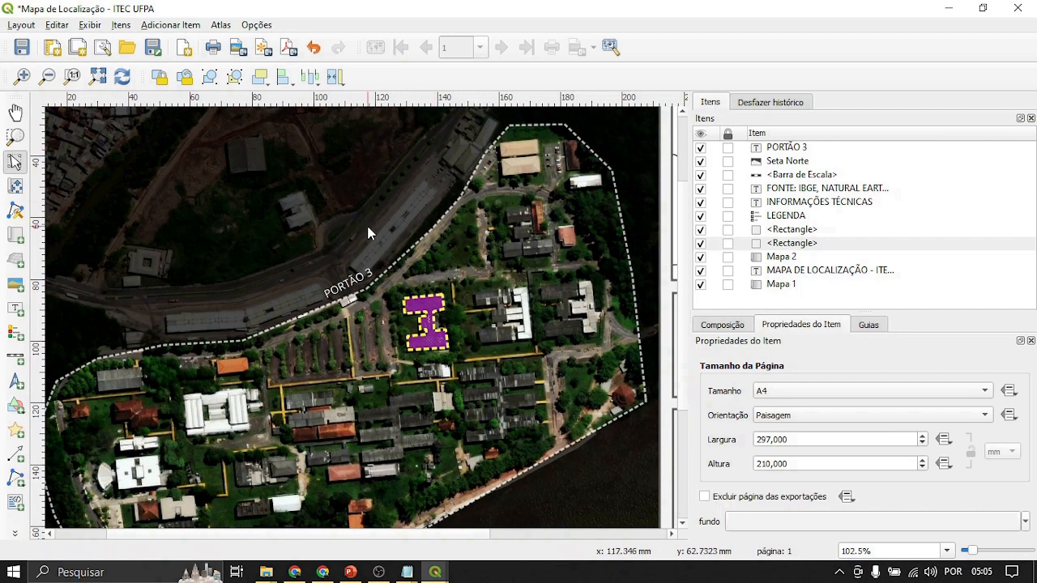
scroll(243, 267, down, 4)
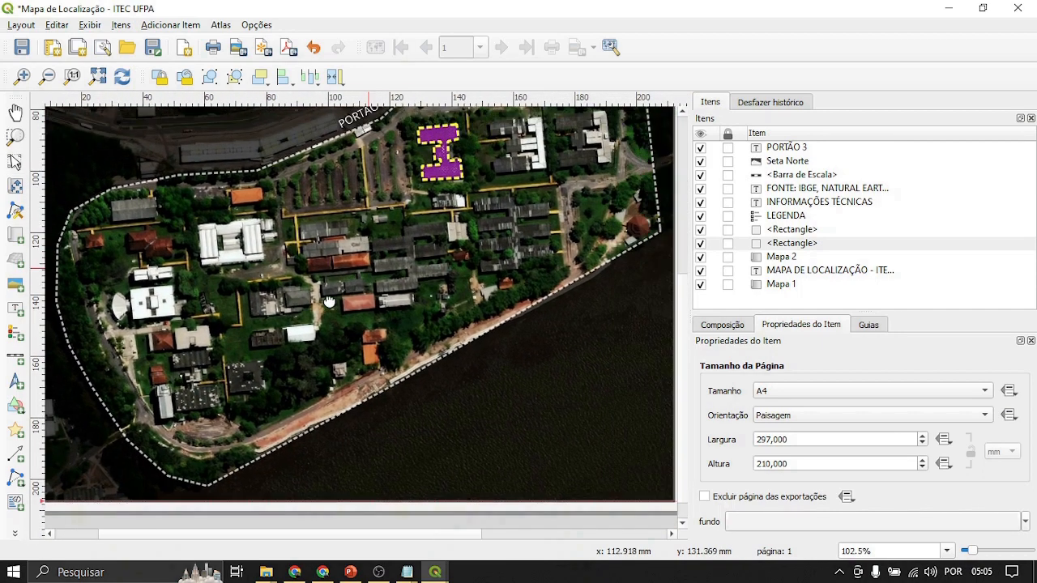
drag(329, 301, 400, 386)
drag(373, 233, 403, 357)
drag(483, 383, 421, 227)
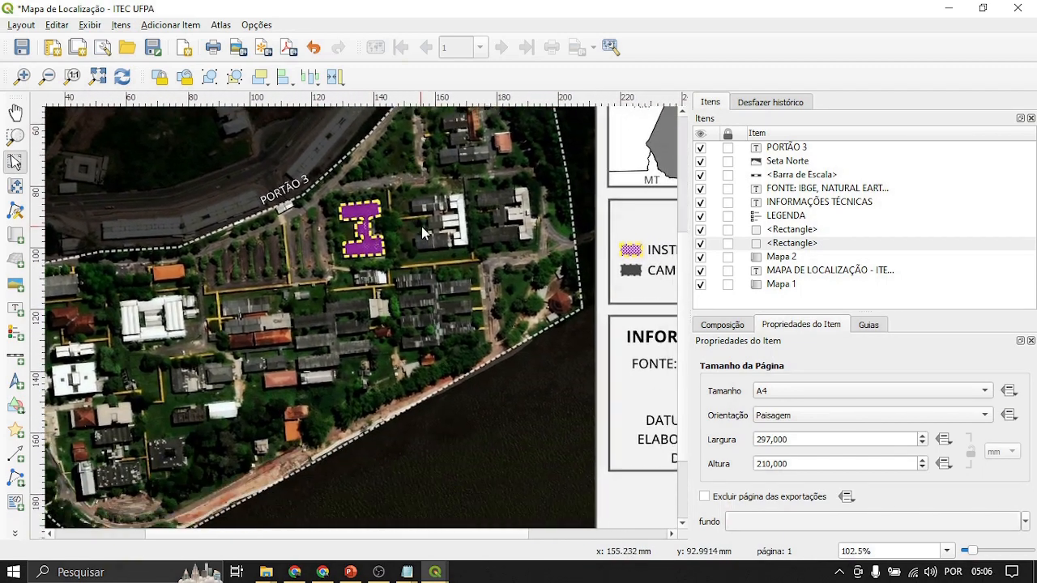
drag(375, 474, 370, 427)
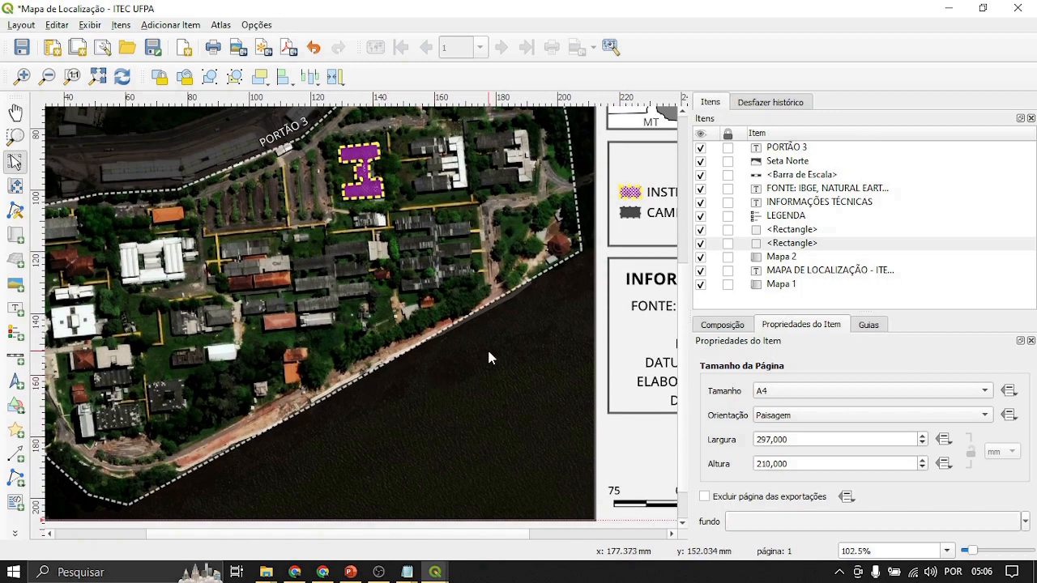
drag(449, 394, 472, 487)
drag(364, 274, 402, 289)
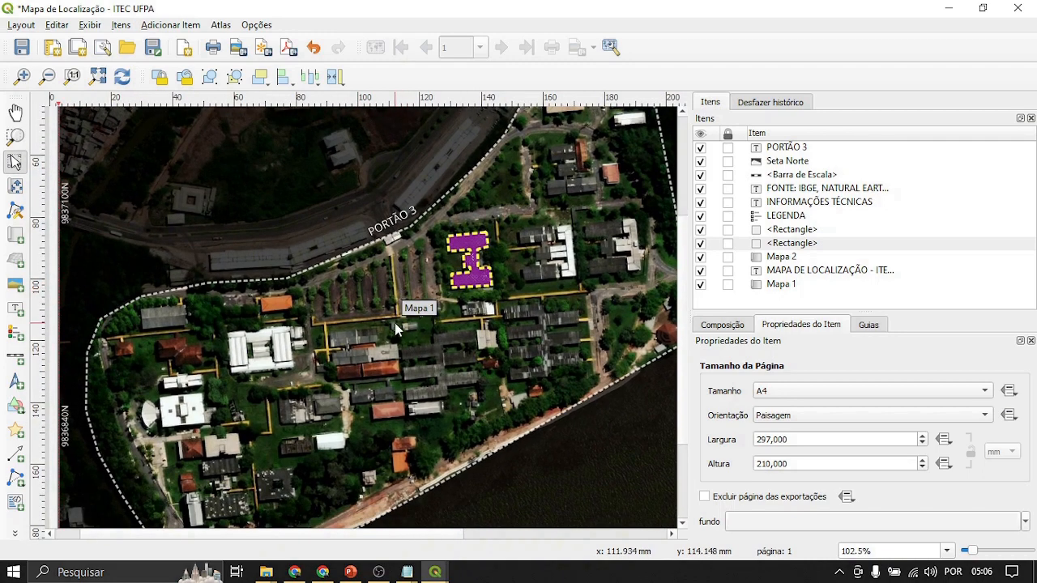
drag(389, 336, 373, 352)
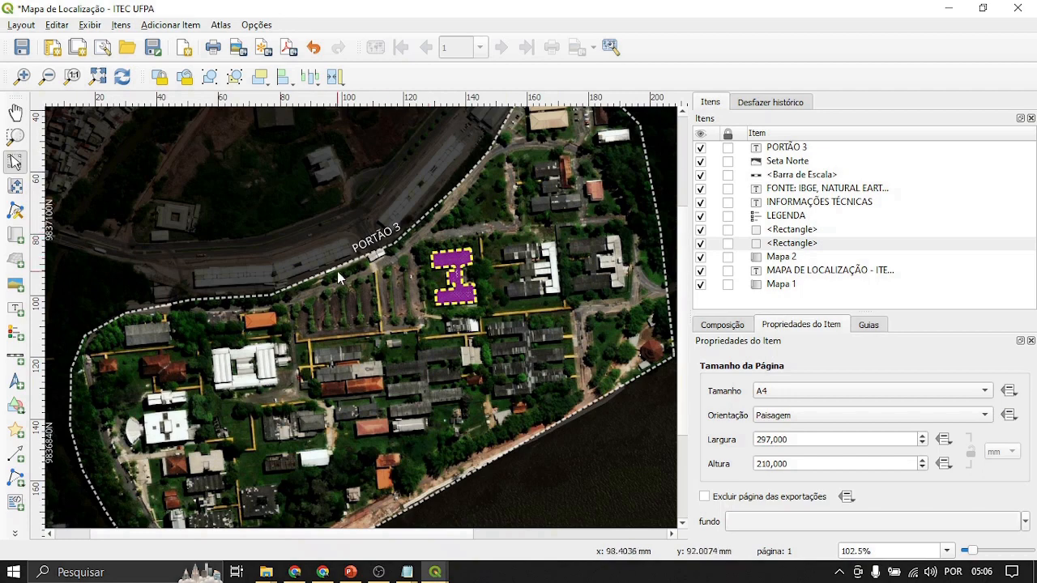
scroll(84, 376, down, 3)
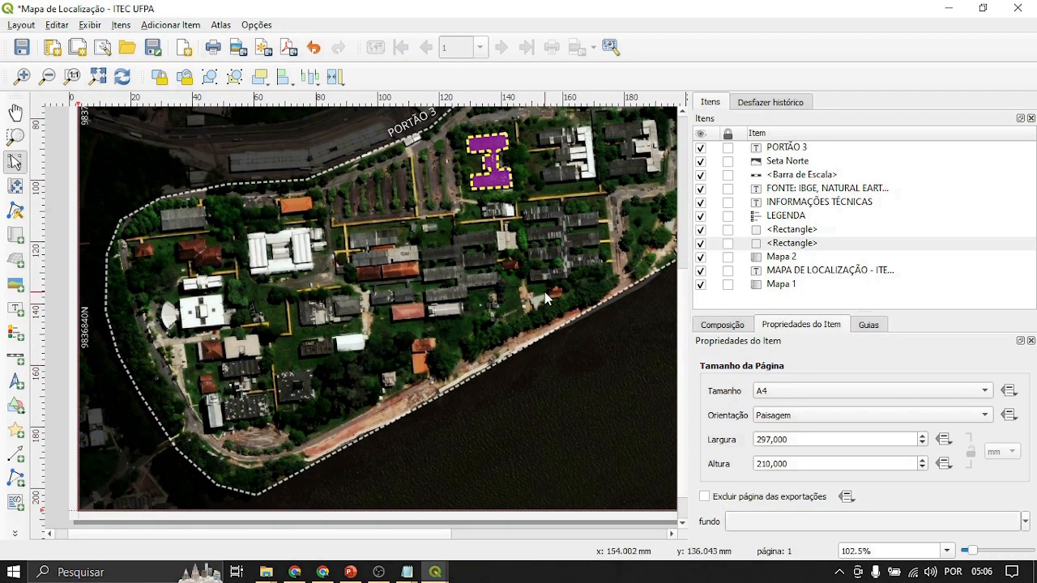
drag(623, 187, 603, 343)
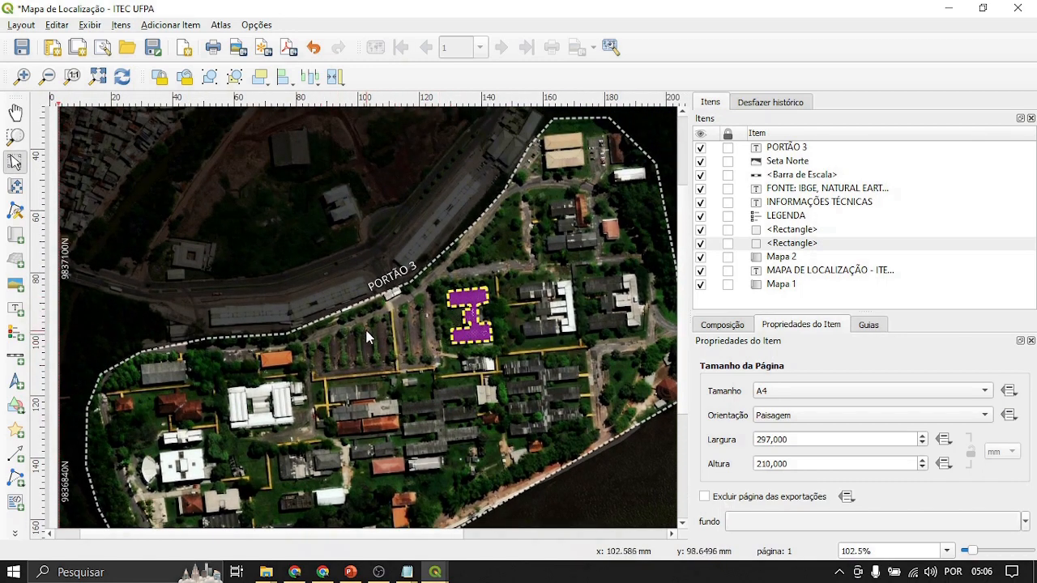
drag(464, 279, 255, 292)
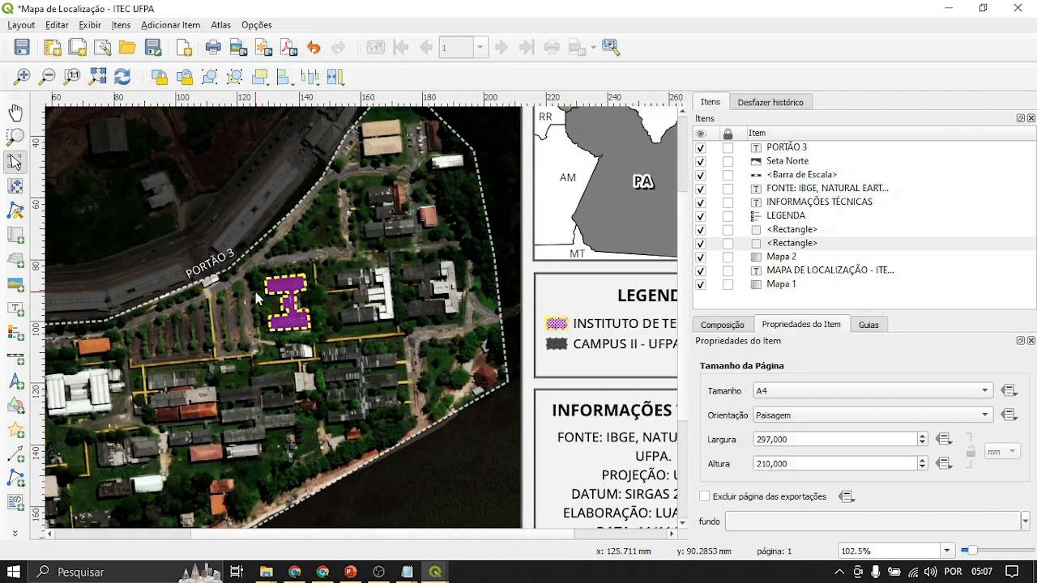
key(ctrl+0)
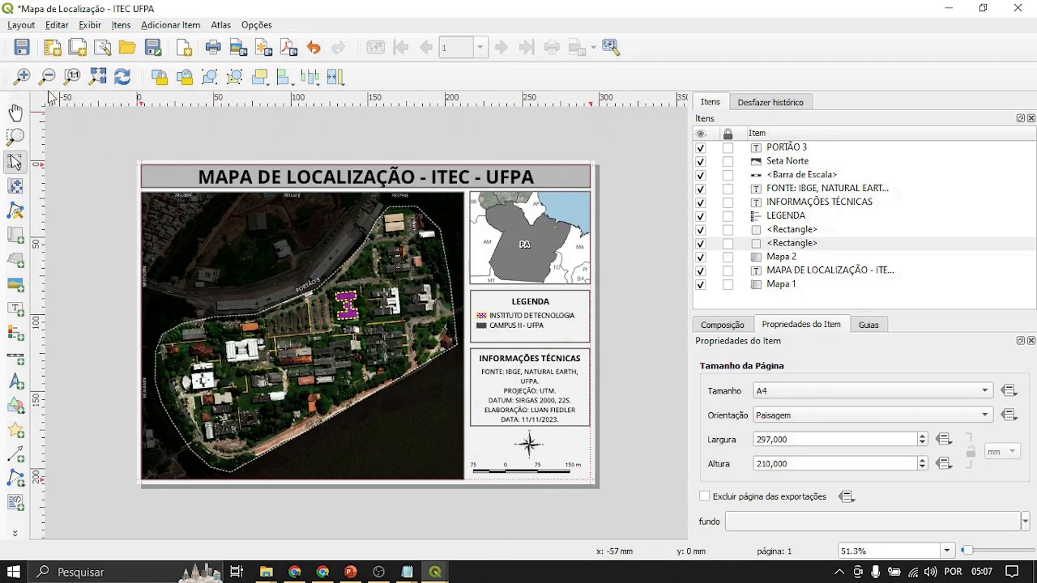
Step: Save the project from the layout window
click(21, 24)
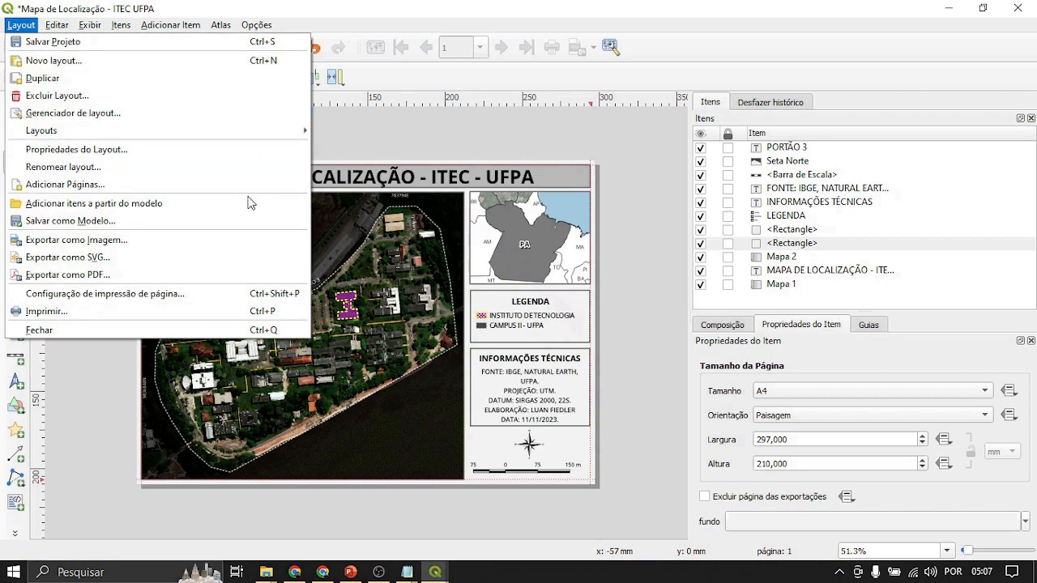
click(16, 26)
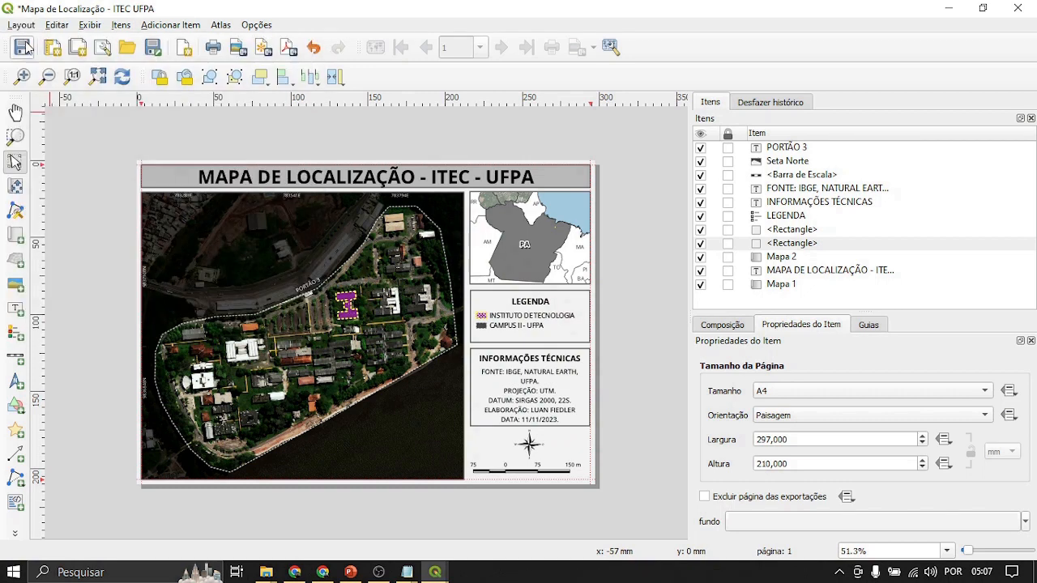
click(24, 46)
click(22, 25)
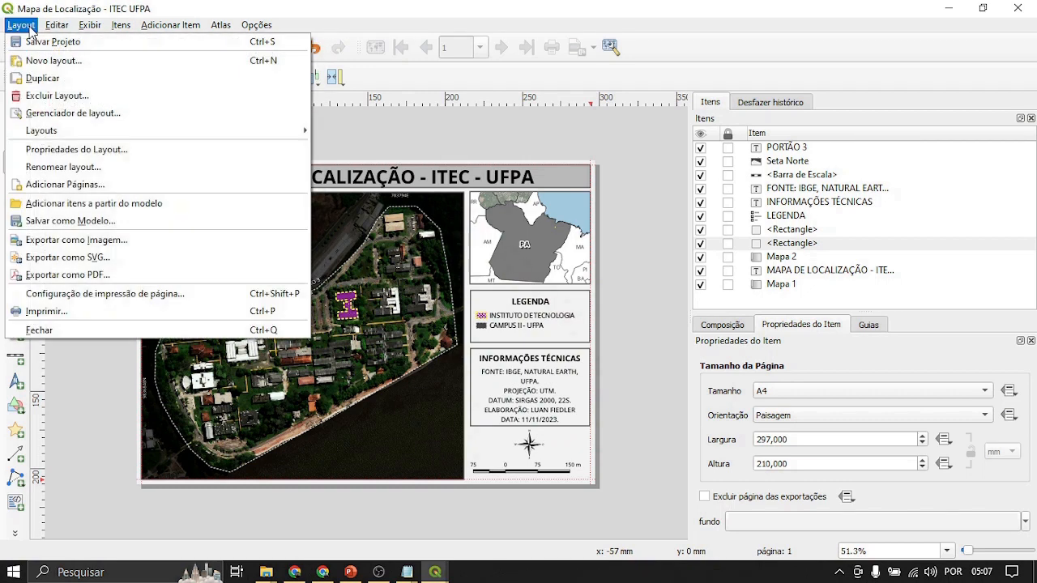
click(92, 394)
Step: Switch to the main QGIS window, save the MAPA_ITEC_UFPA project there, and return to the layout window
click(435, 572)
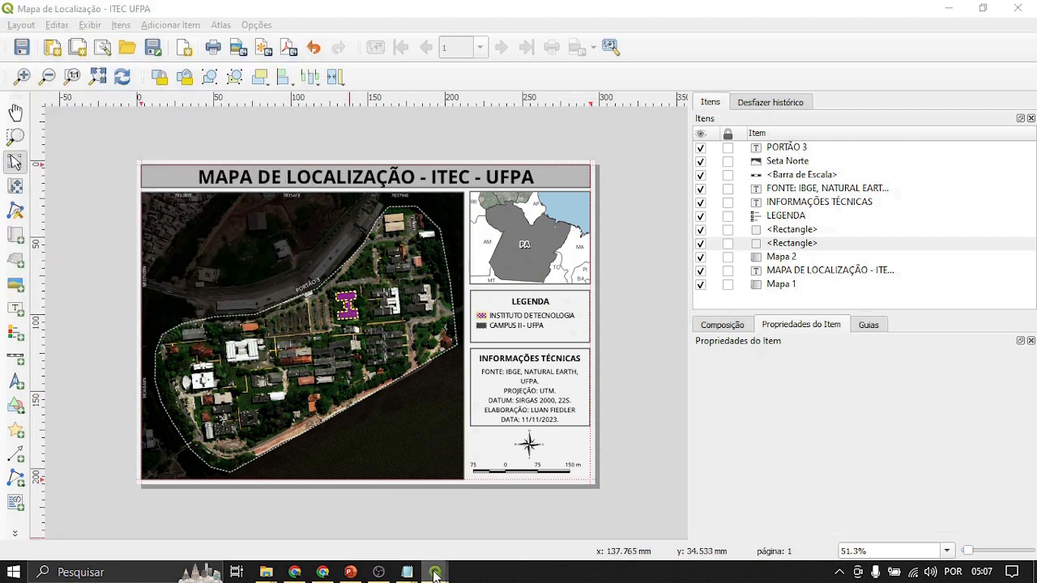
click(350, 512)
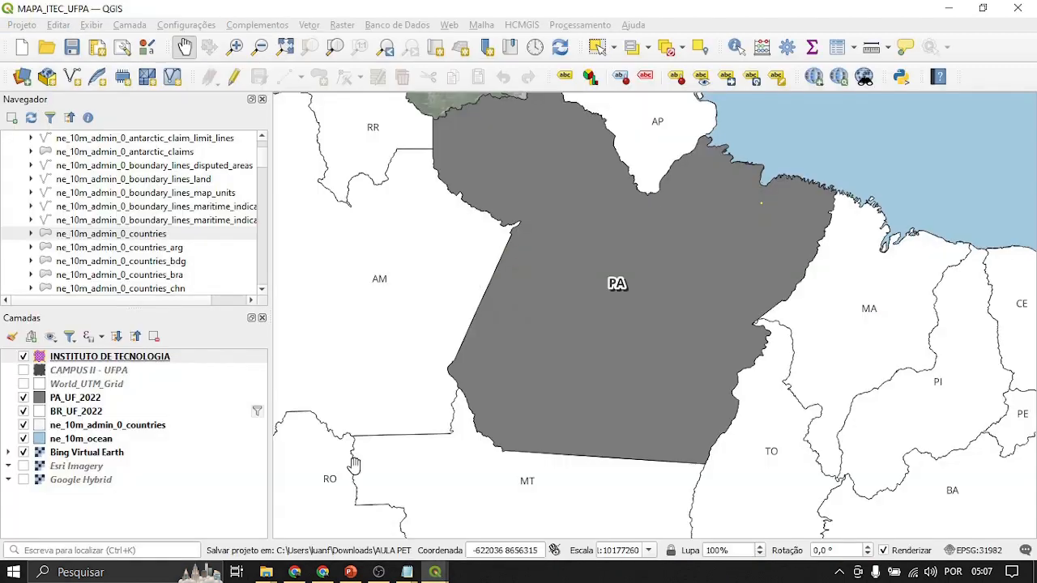
click(73, 46)
mouse_move(436, 573)
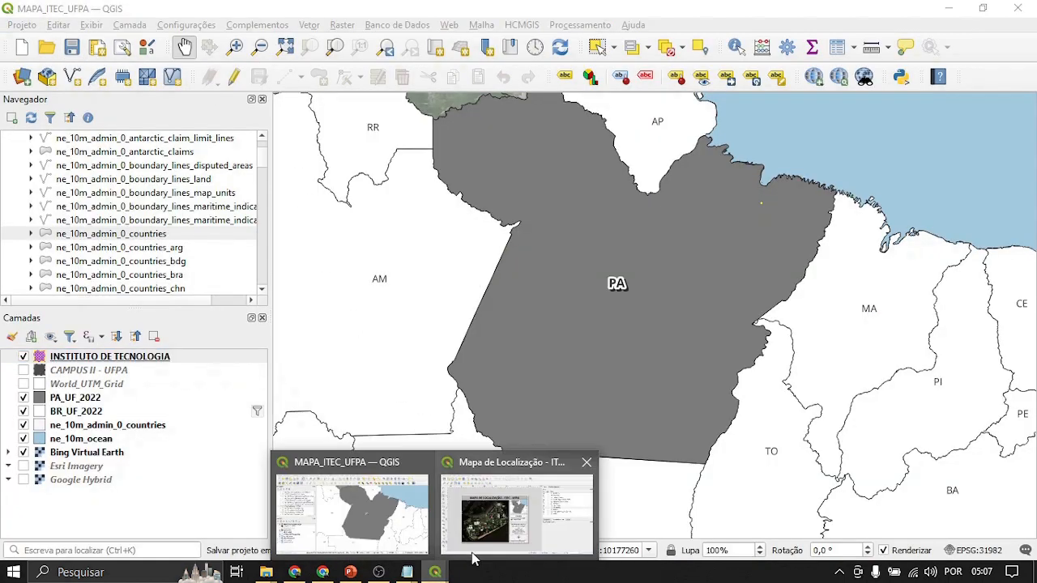
click(462, 523)
Step: Export the layout as the PNG image "Mapa de Localização - ITEC UFPA" in the AULA PET CIVIL folder at 300 dpi
click(21, 24)
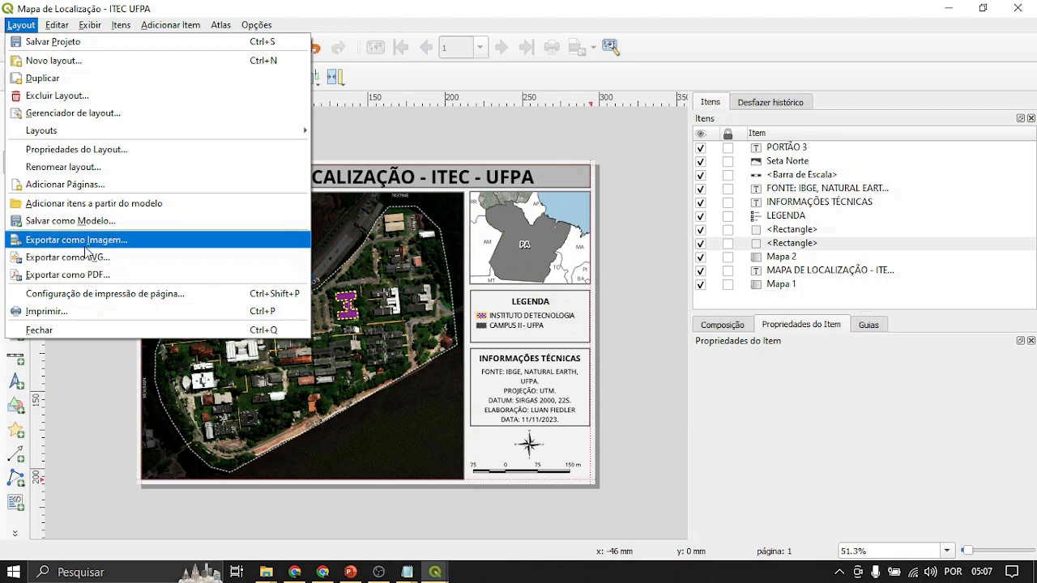
click(89, 244)
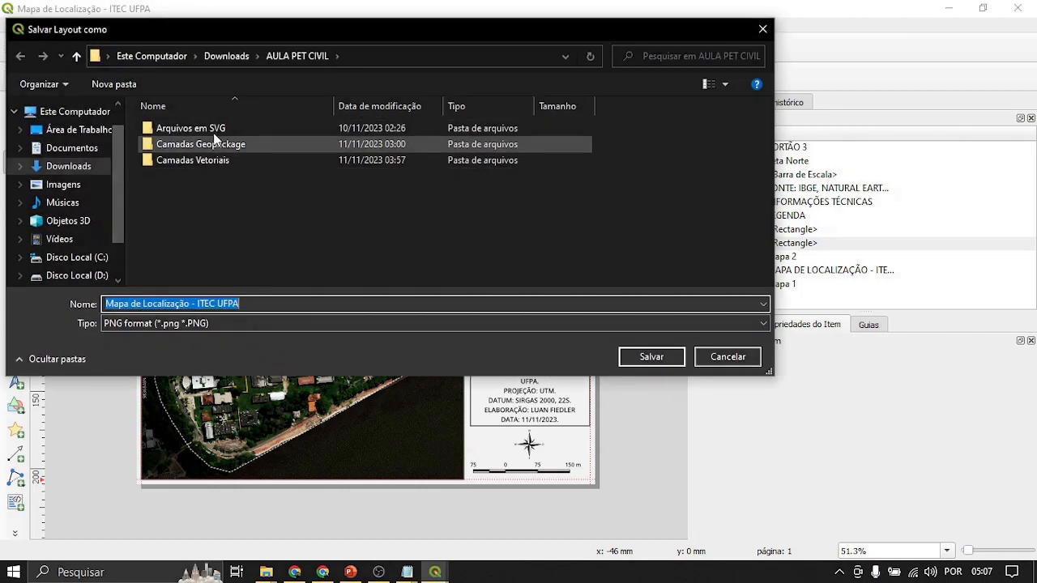
click(217, 215)
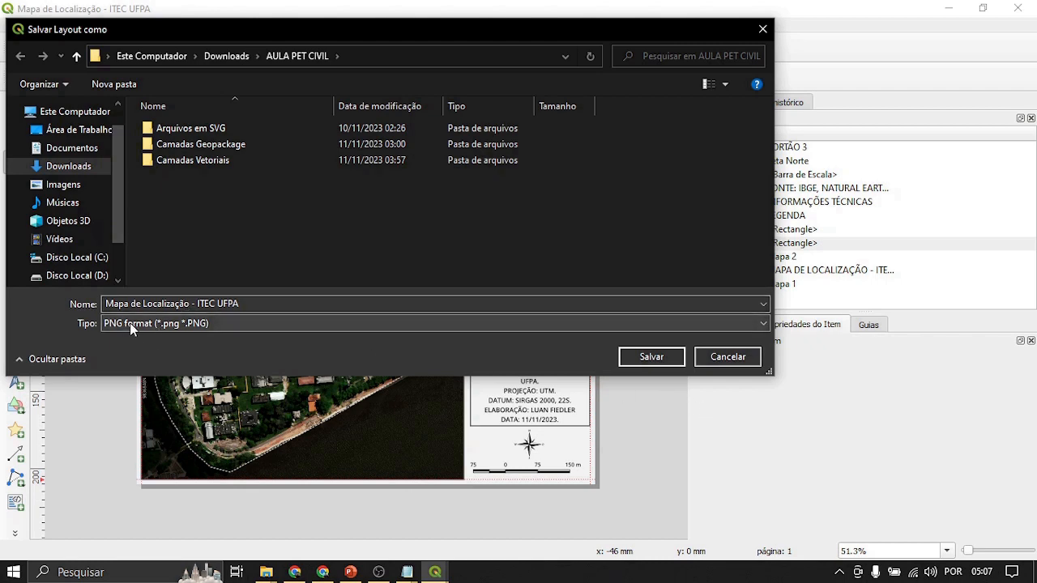
click(337, 324)
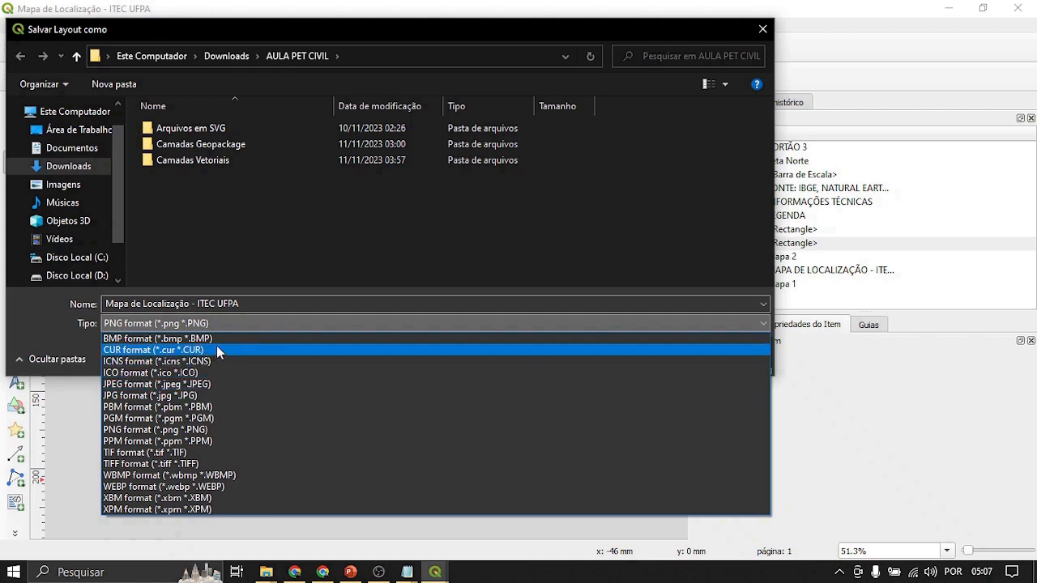
click(231, 320)
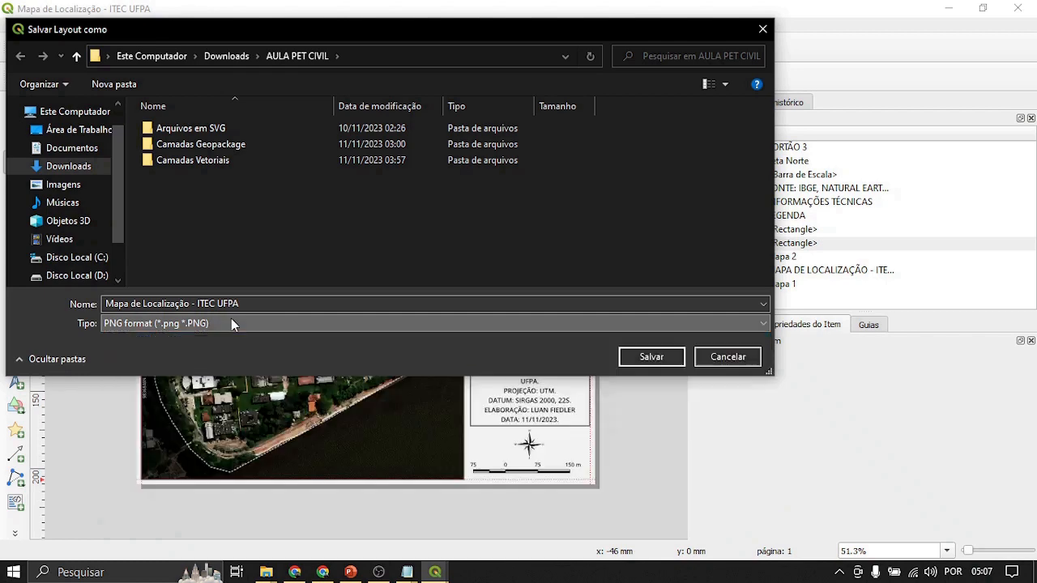
click(663, 362)
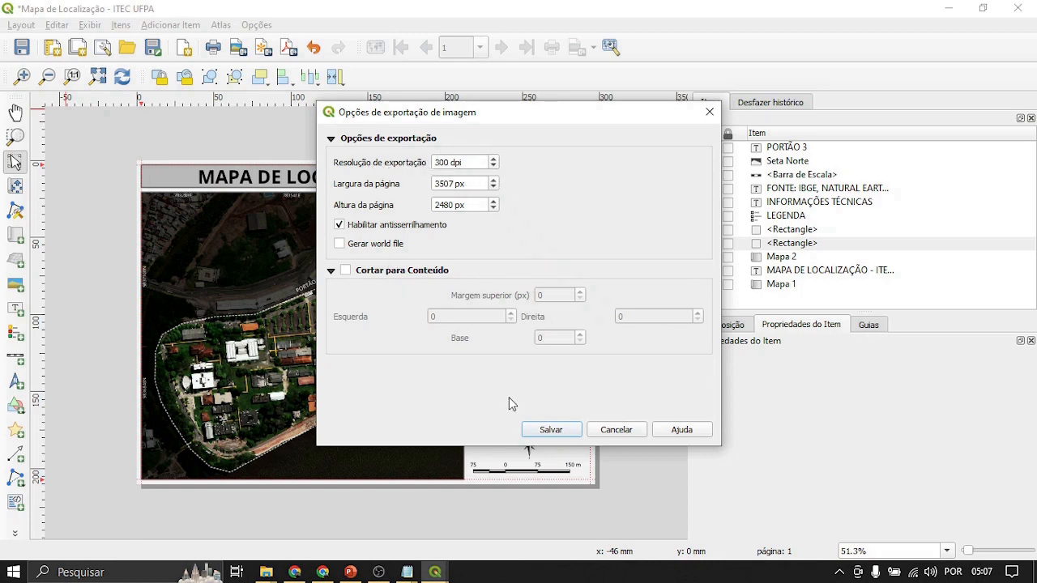
click(542, 433)
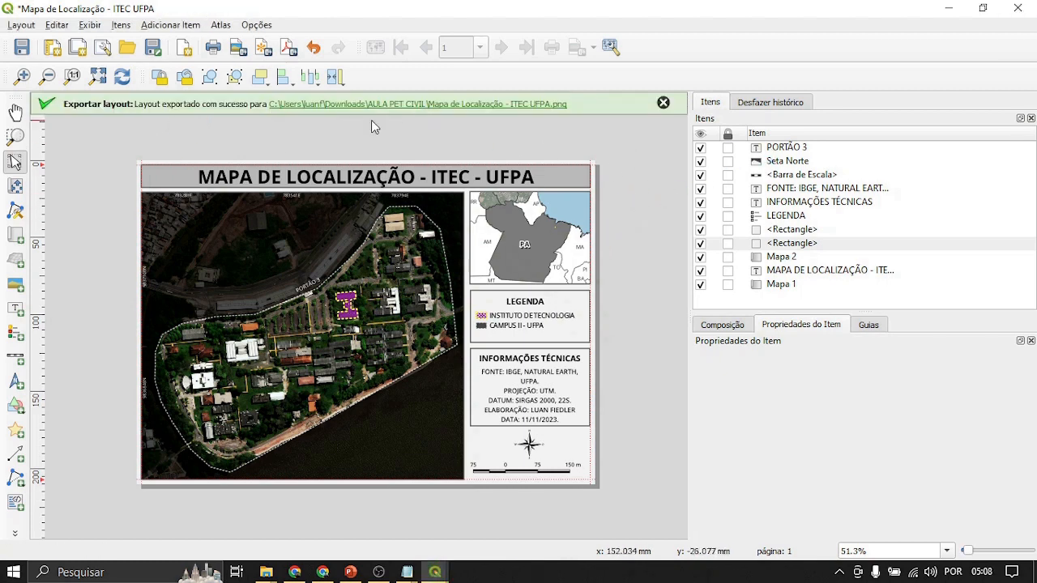
Step: Switch to File Explorer and open the exported "Mapa de Localização - ITEC UFPA" PNG from Downloads > AULA PET CIVIL
mouse_move(266, 572)
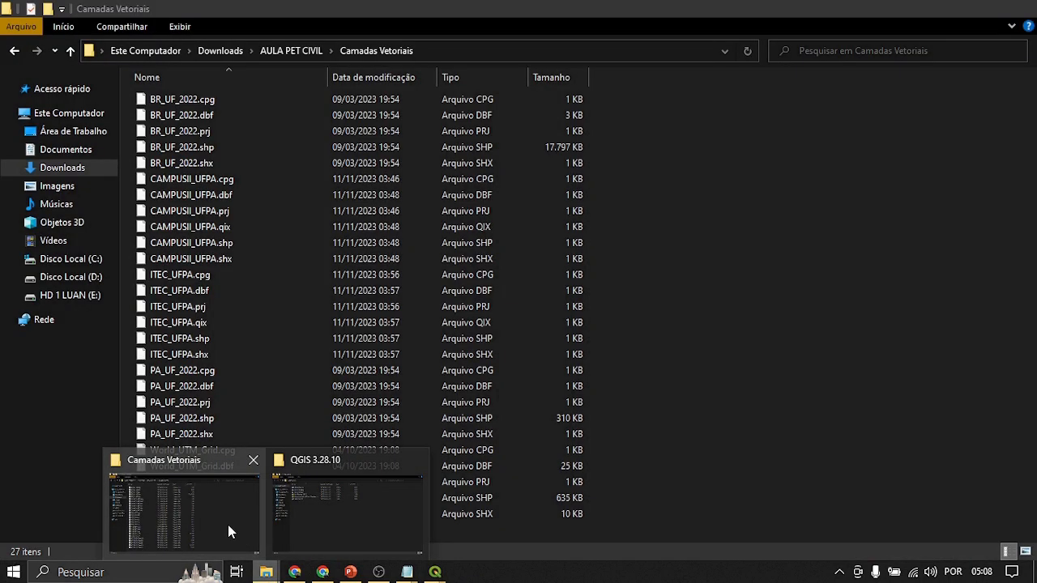
click(228, 525)
click(76, 170)
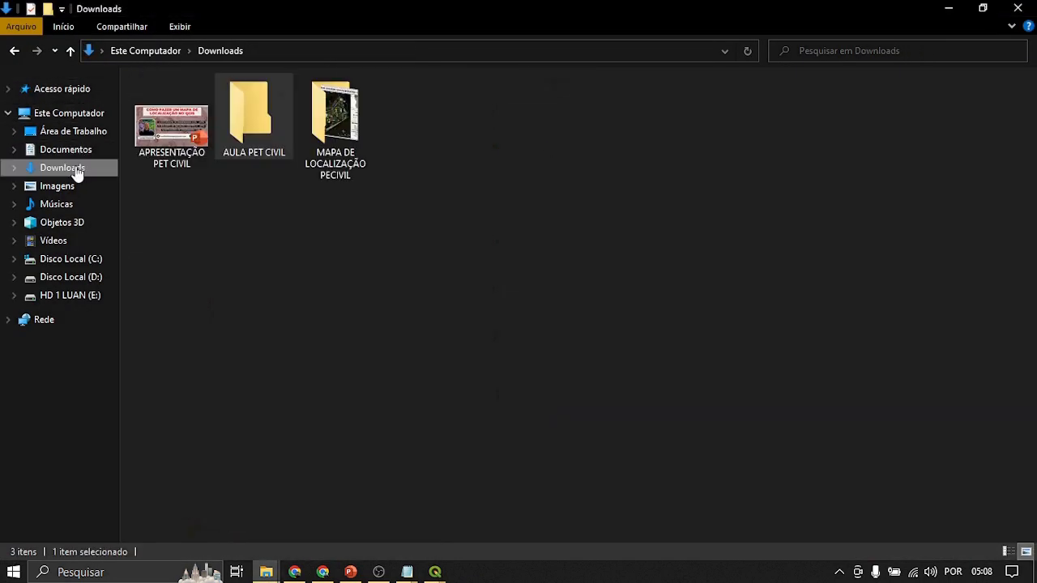
double_click(261, 139)
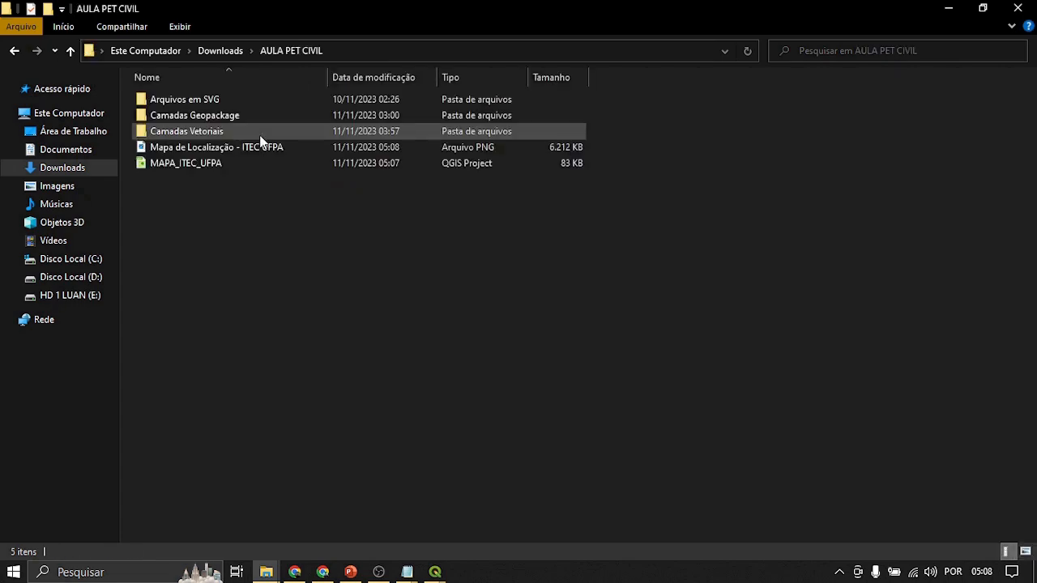
click(204, 154)
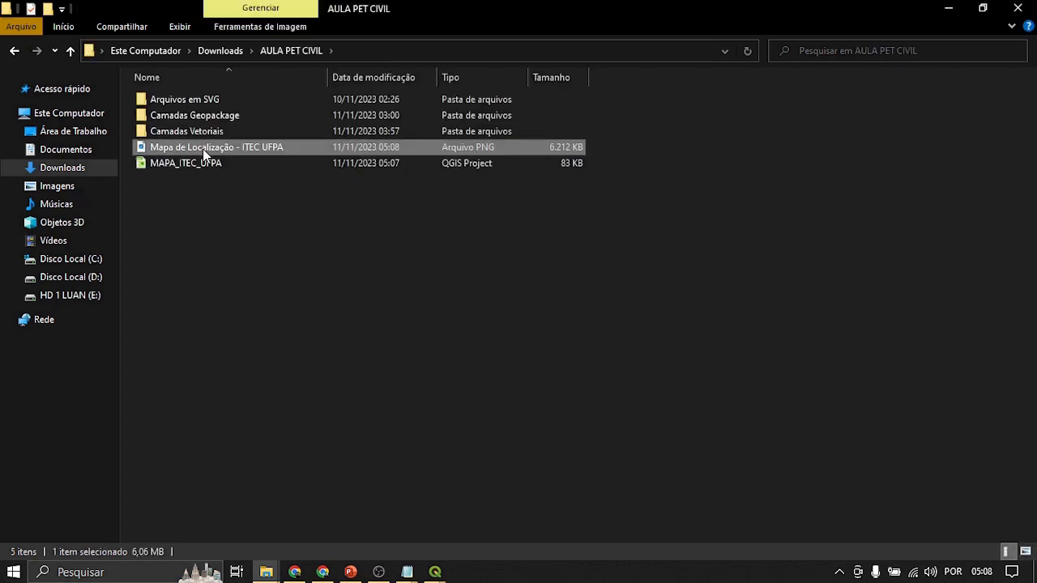
double_click(204, 154)
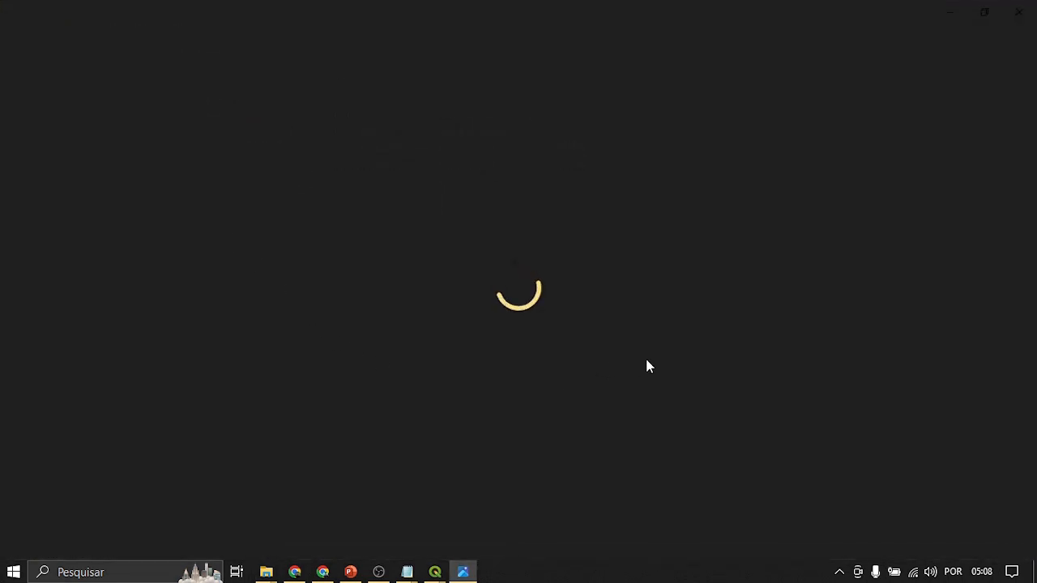